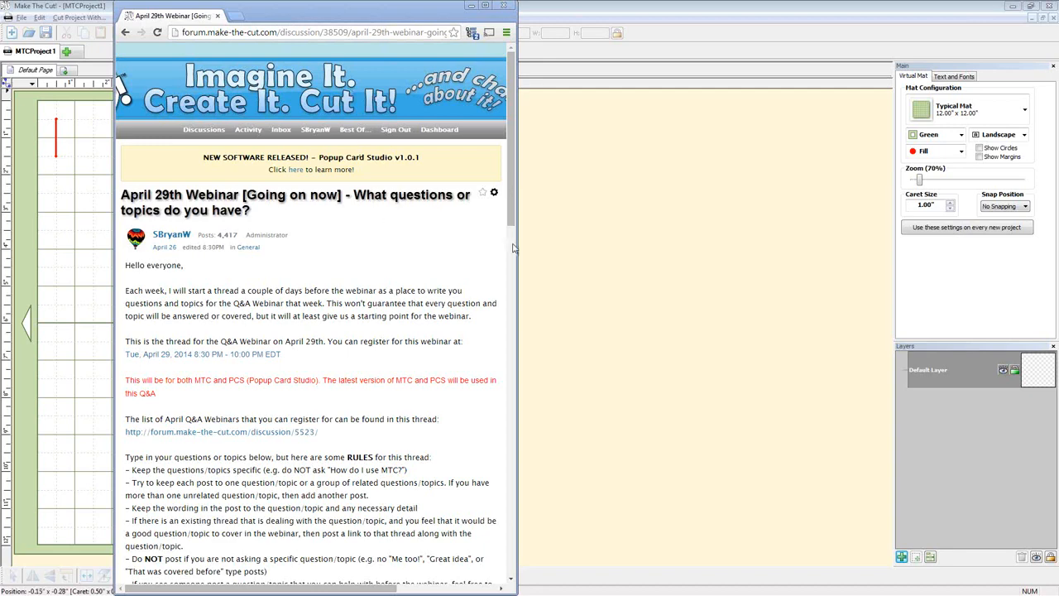
Read through the rules and the posted questions in the April 29th webinar forum thread.
{"action": "left_click_drag", "start_coordinate": [513, 224], "coordinate": [518, 461]}
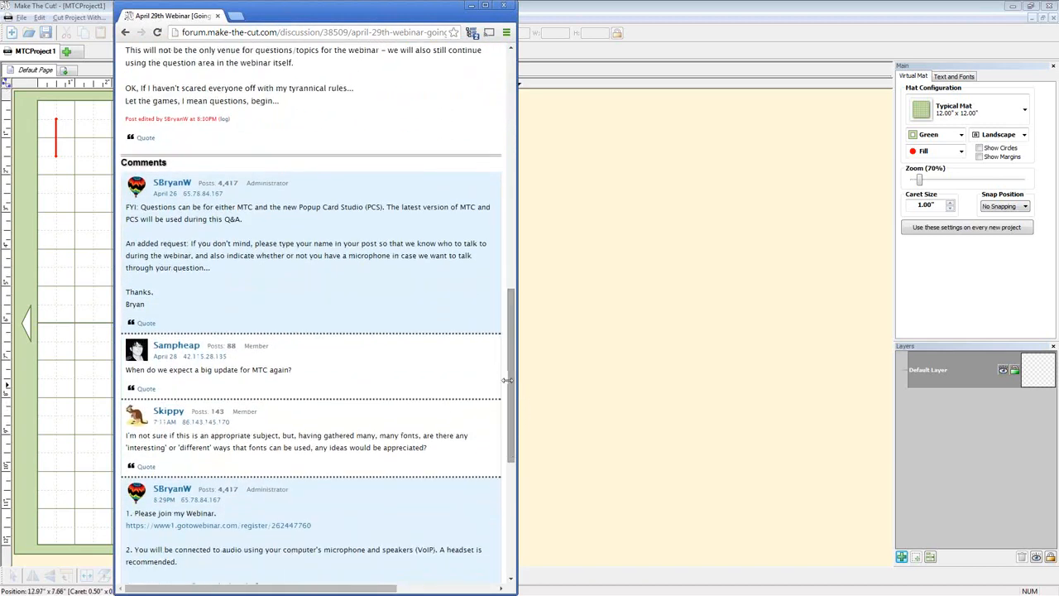
{"action": "scroll", "coordinate": [512, 380], "scroll_direction": "down", "scroll_amount": 1}
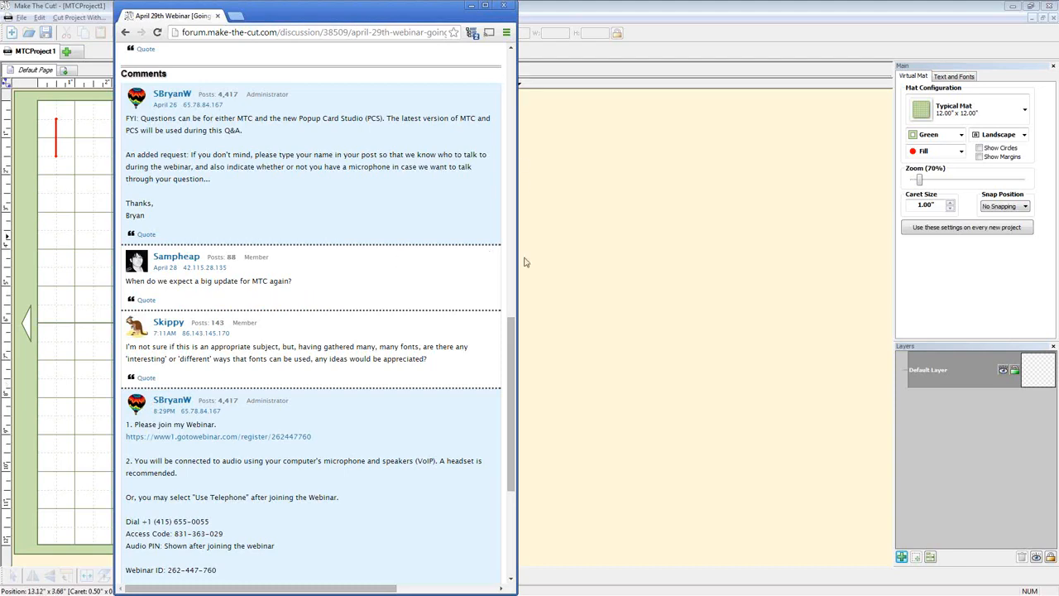
{"action": "left_click_drag", "start_coordinate": [512, 333], "coordinate": [522, 255]}
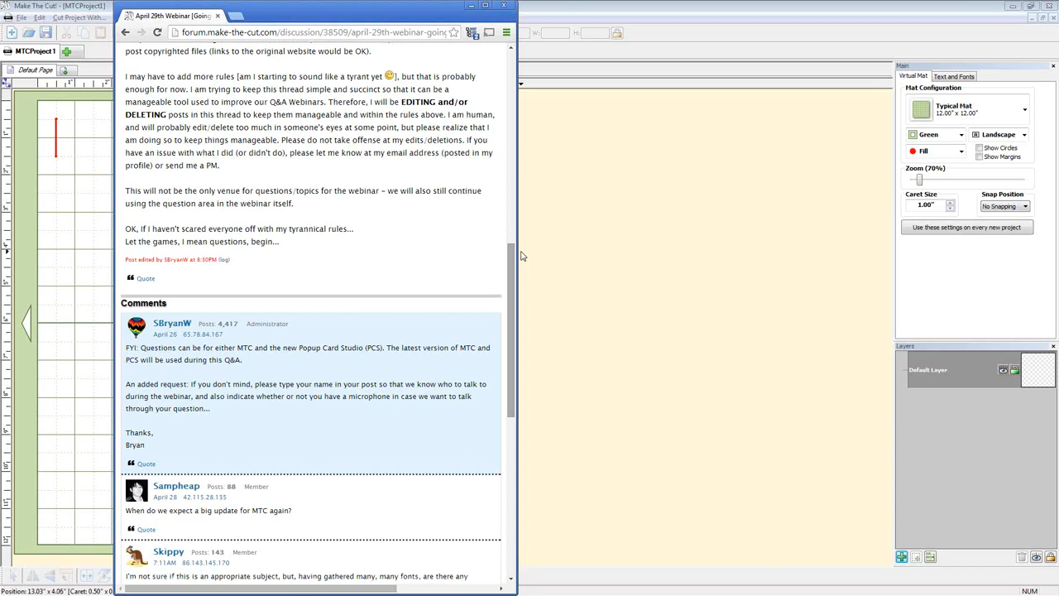
{"action": "left_click_drag", "start_coordinate": [513, 318], "coordinate": [510, 410]}
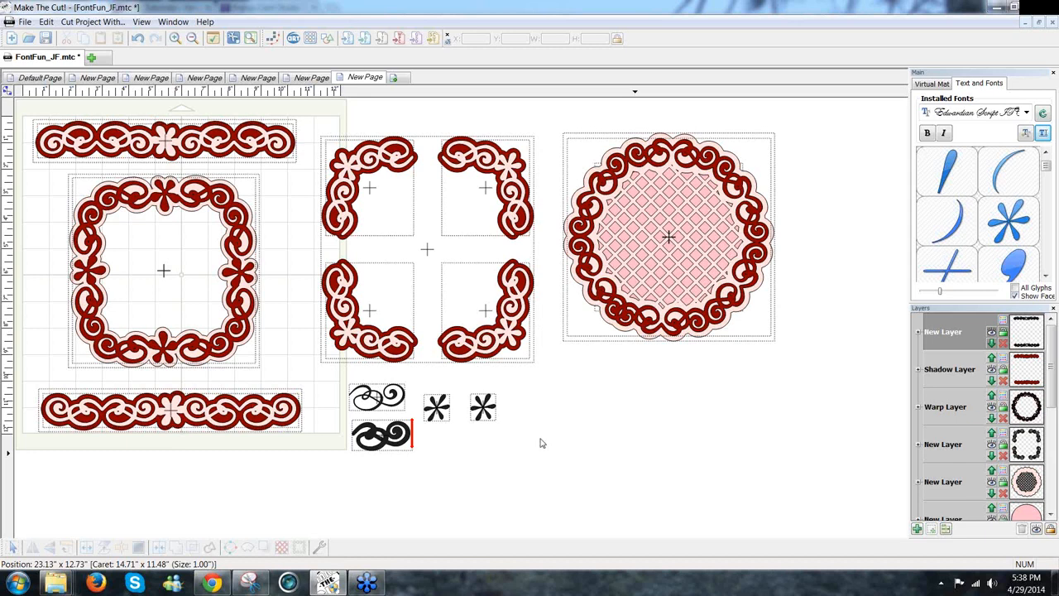
Review the font-based doily, frame and border designs on every page of the FontFun_JF project, from Default Page to the last page.
{"action": "left_click", "coordinate": [54, 78]}
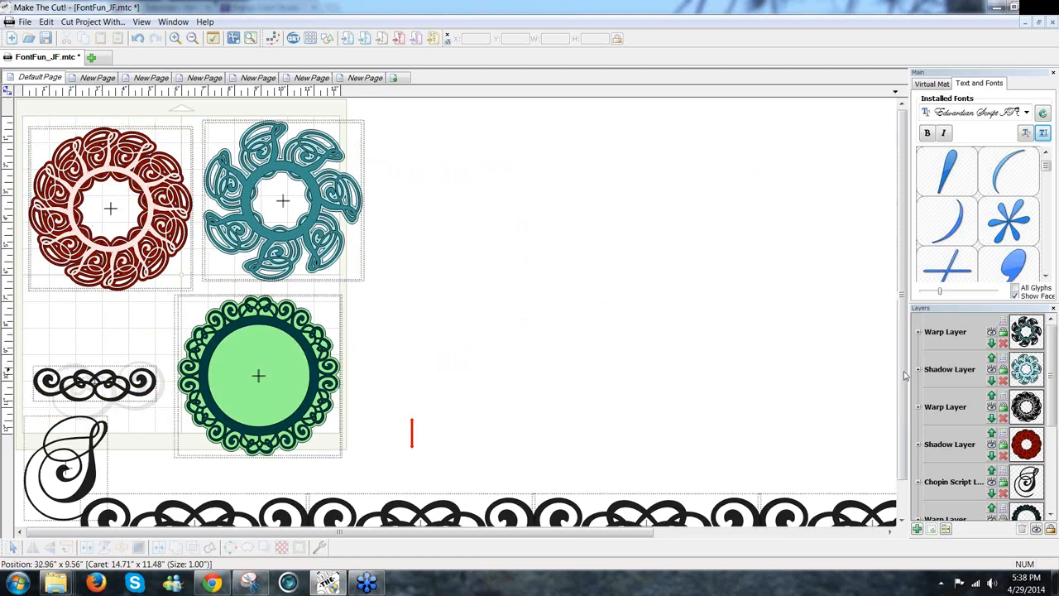
{"action": "left_click_drag", "start_coordinate": [902, 378], "coordinate": [877, 372]}
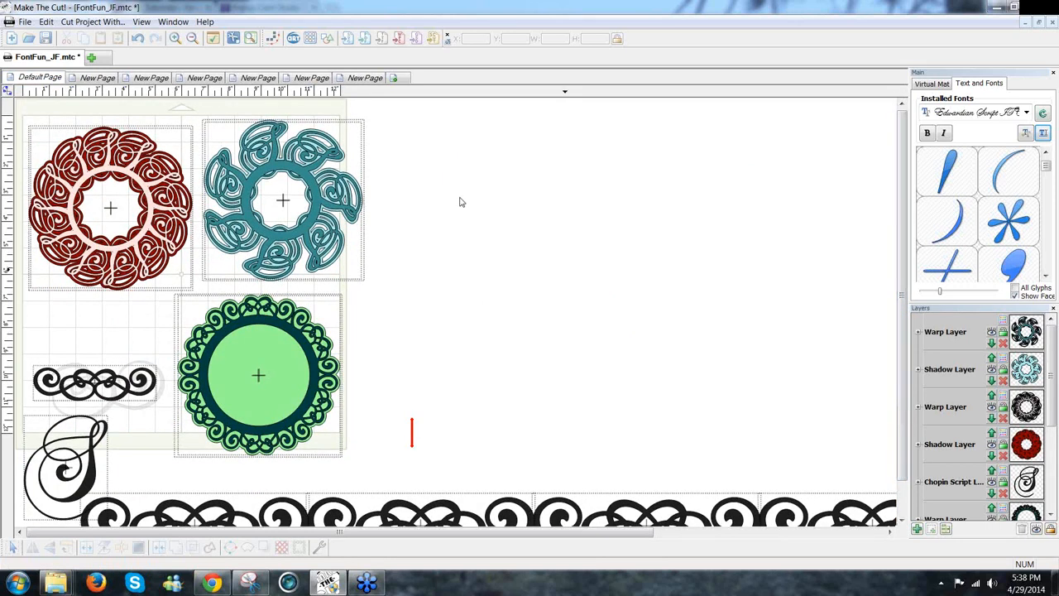
{"action": "left_click", "coordinate": [97, 78]}
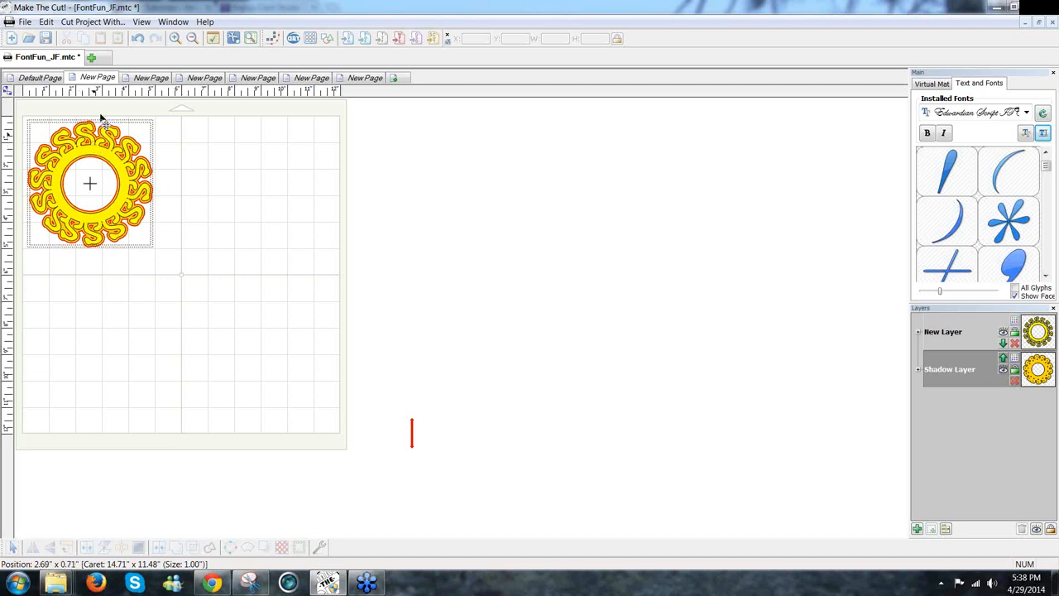
{"action": "left_click", "coordinate": [158, 78]}
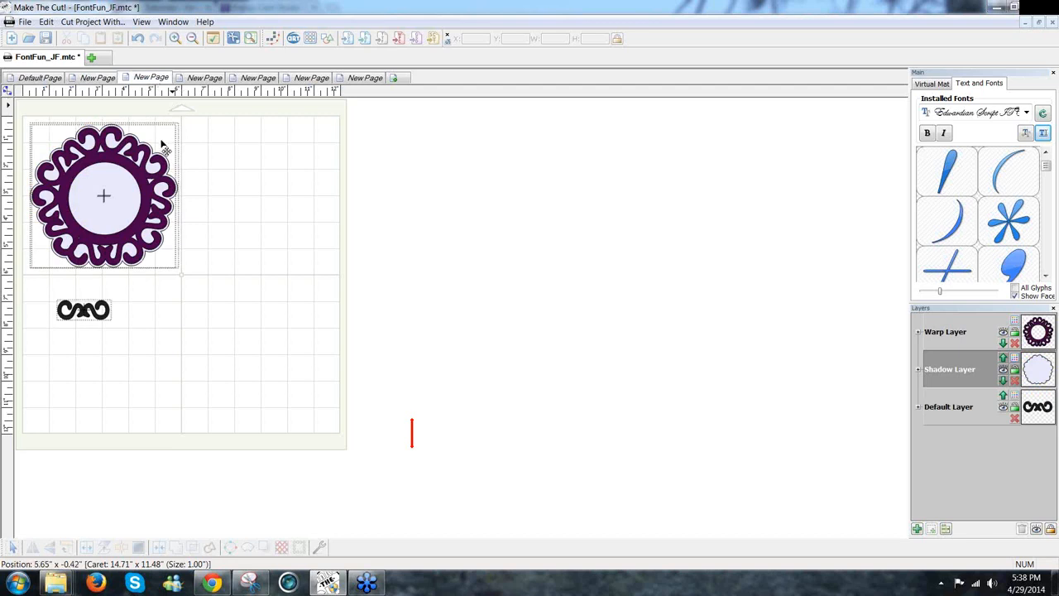
{"action": "left_click", "coordinate": [206, 78]}
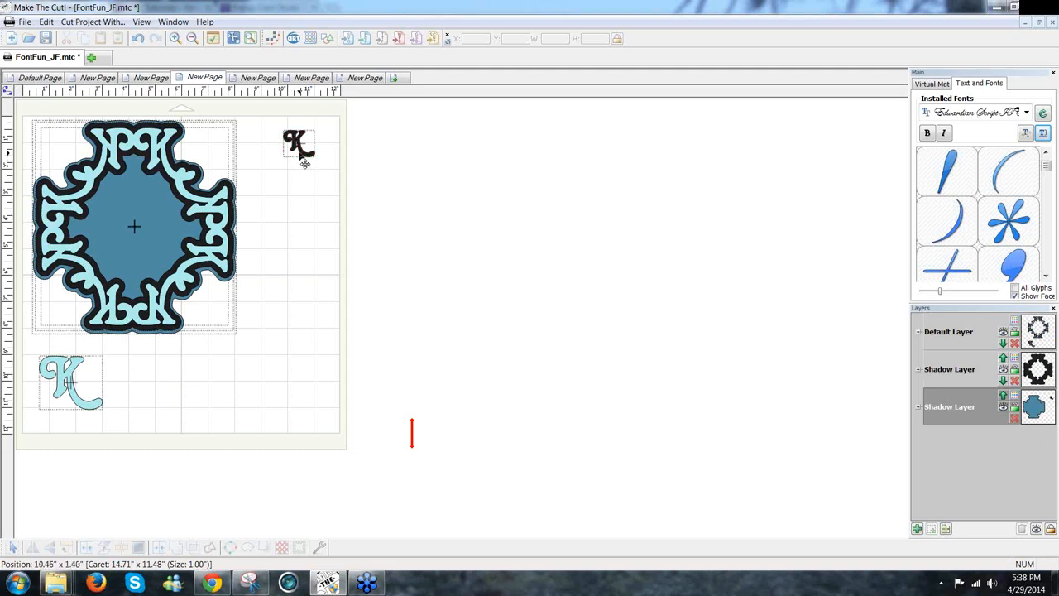
{"action": "left_click", "coordinate": [253, 79]}
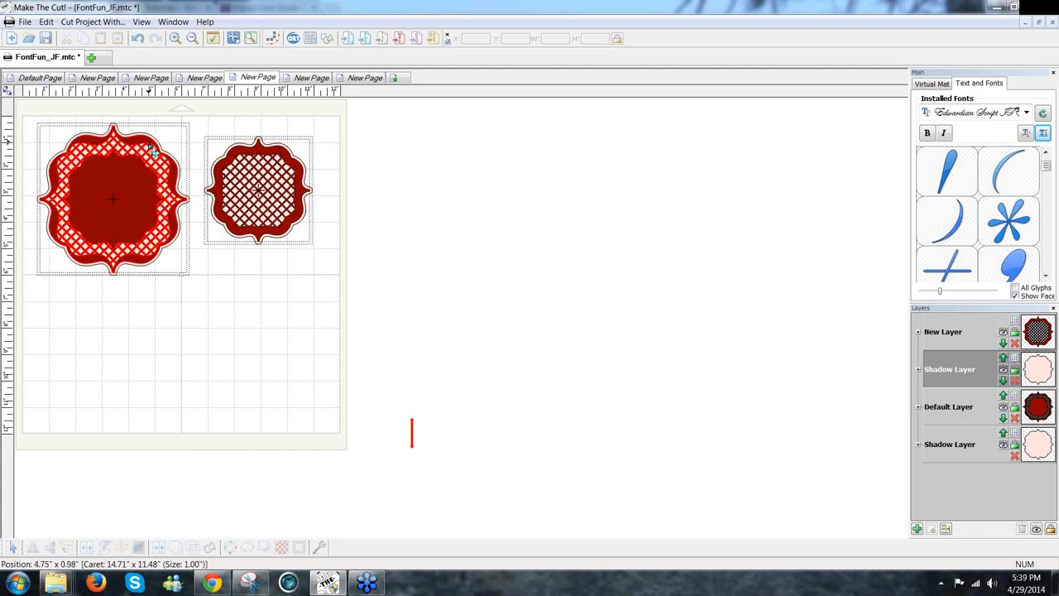
{"action": "left_click", "coordinate": [316, 78]}
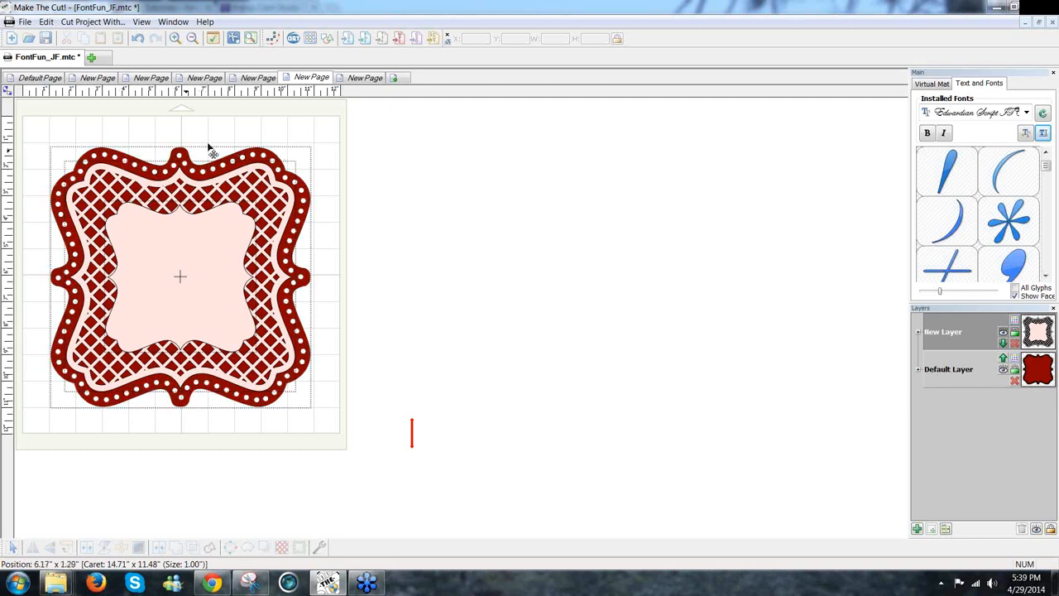
{"action": "left_click", "coordinate": [366, 77]}
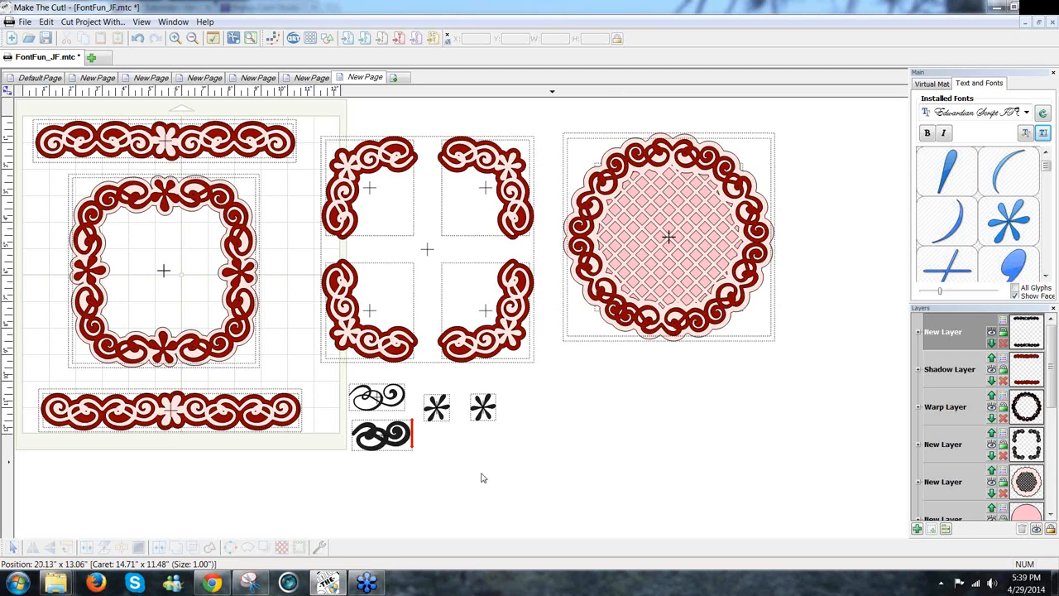
Show the Project Notes window and move it to the lower part of the canvas, clear of most designs.
{"action": "left_click", "coordinate": [390, 412]}
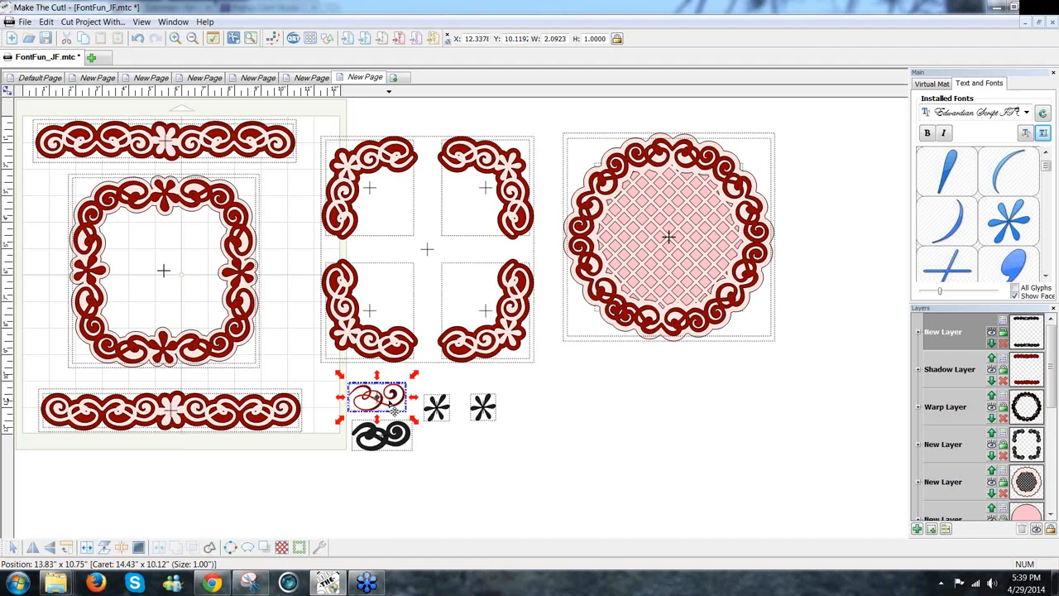
{"action": "left_click", "coordinate": [143, 22]}
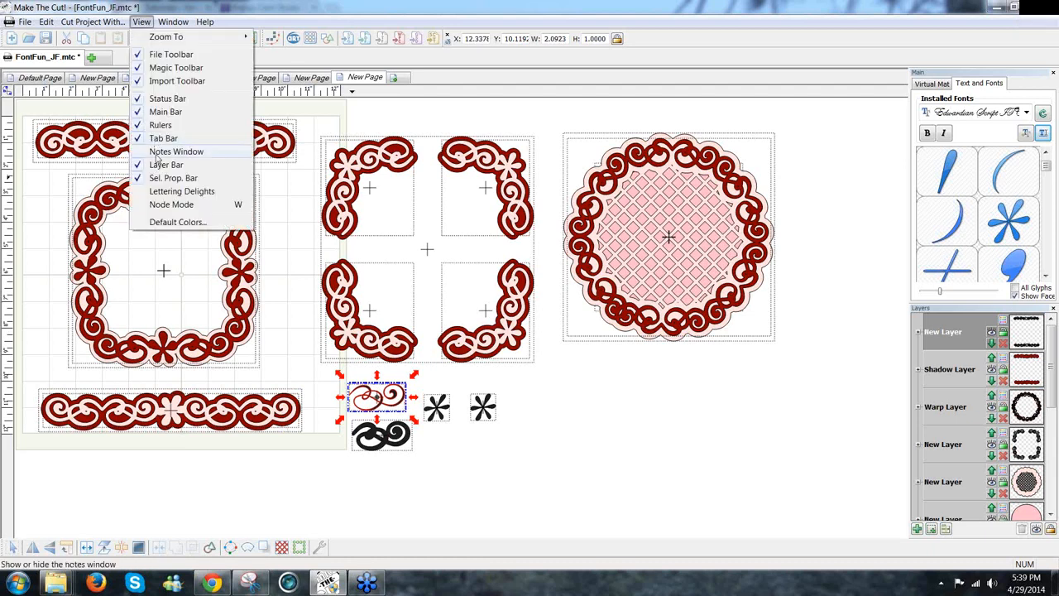
{"action": "left_click", "coordinate": [157, 154]}
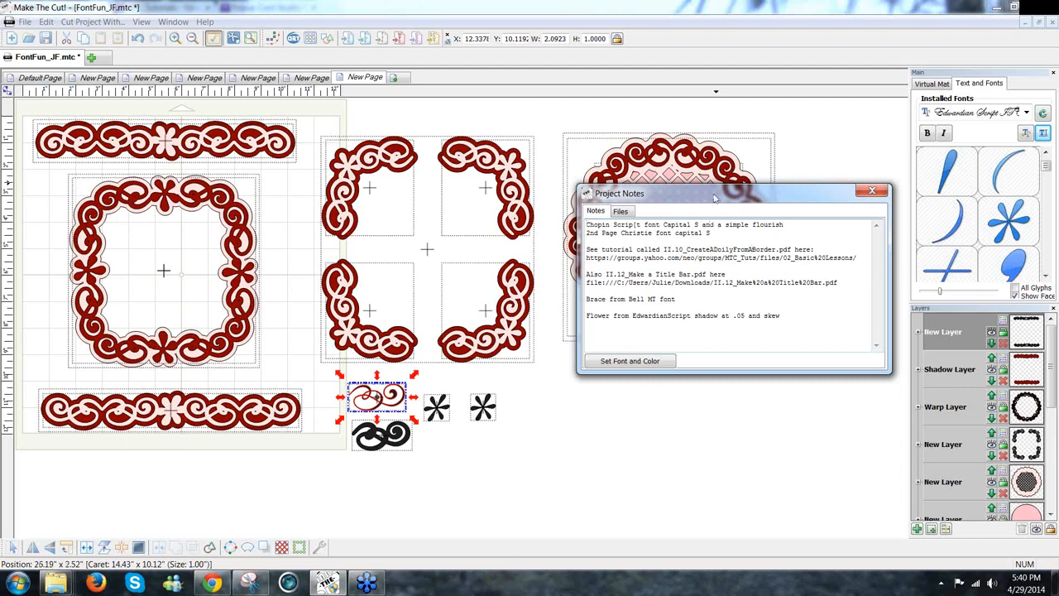
{"action": "left_click_drag", "start_coordinate": [714, 194], "coordinate": [712, 392]}
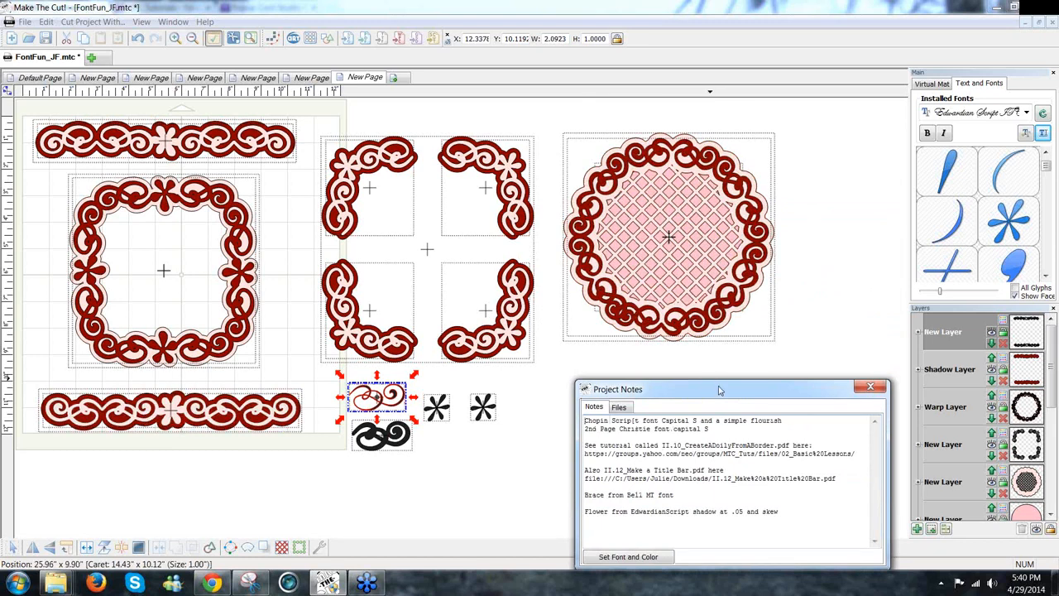
{"action": "left_click_drag", "start_coordinate": [720, 390], "coordinate": [696, 331]}
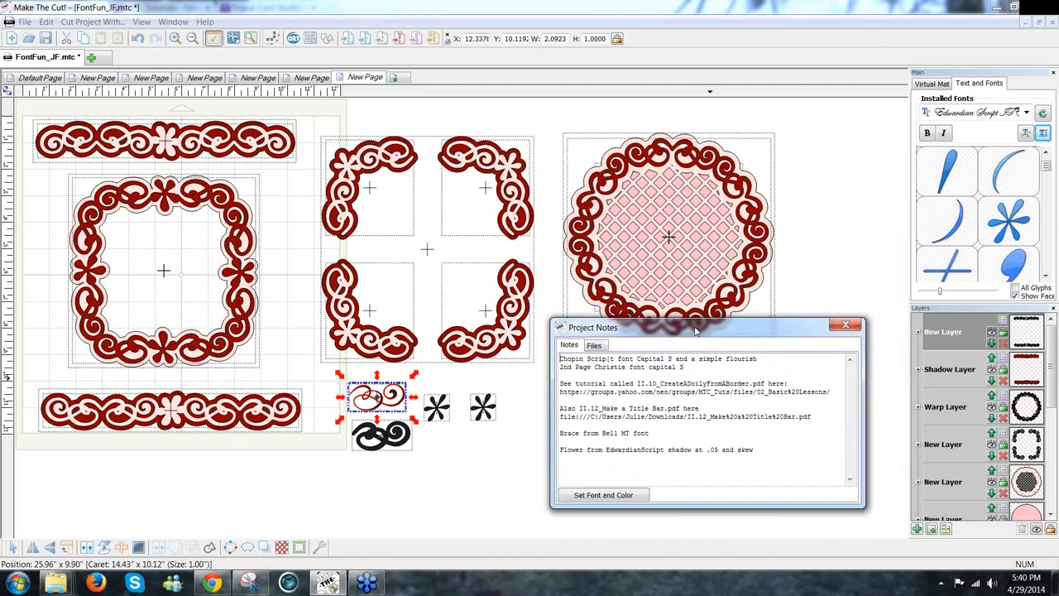
Switch to Chrome and open the 03_Intermediate_Lessons folder in the MTC_Tuts Yahoo group's files.
{"action": "left_click", "coordinate": [218, 585]}
{"action": "left_click", "coordinate": [174, 7]}
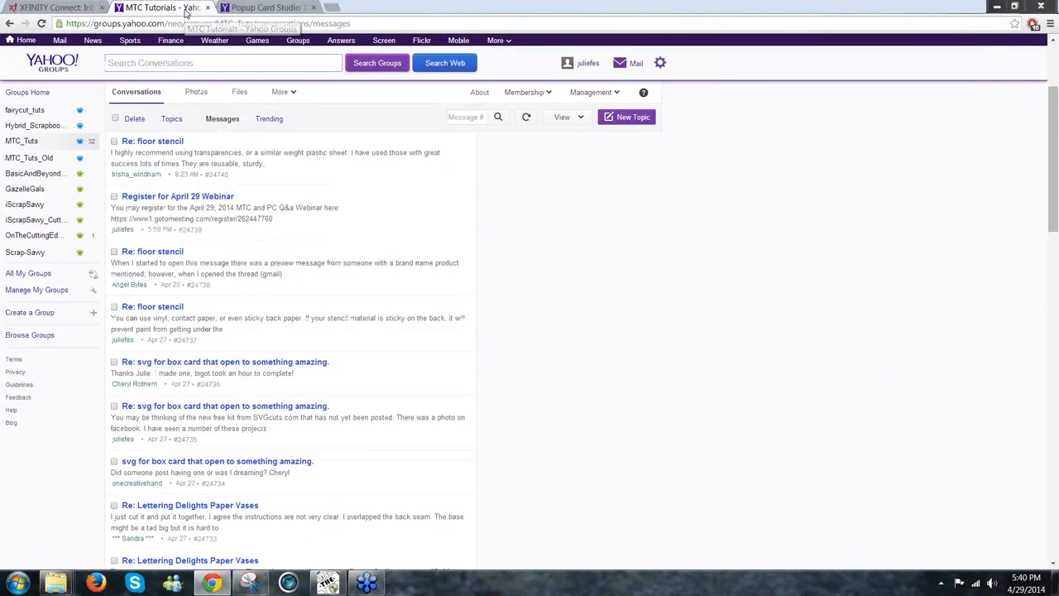
{"action": "left_click", "coordinate": [240, 93]}
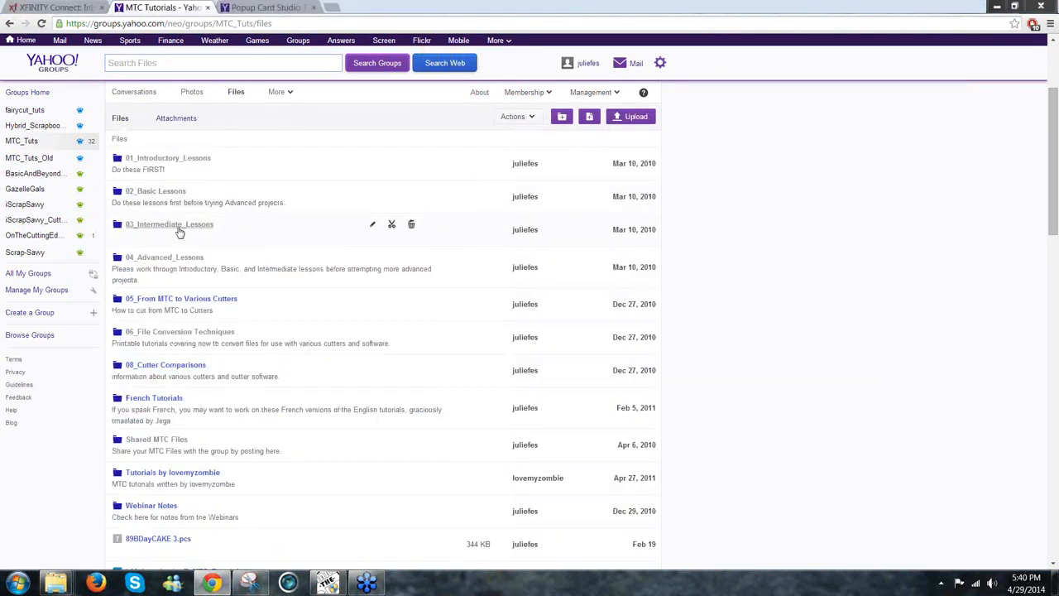
{"action": "left_click", "coordinate": [177, 227]}
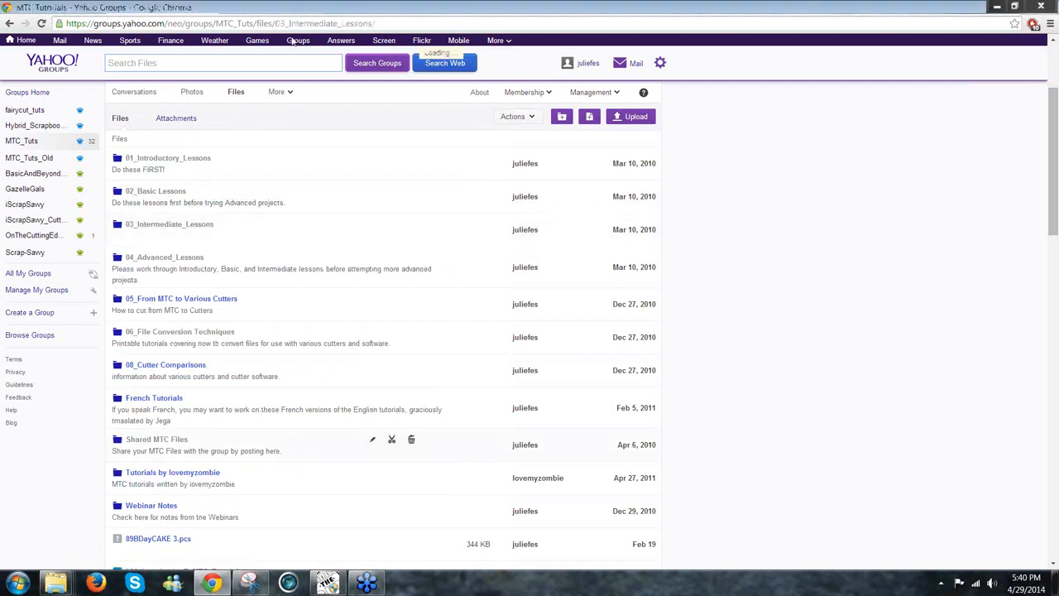
Check the tutorial references in the project notes and find II.10 and II.12 in the group's 02_Basic Lessons folder.
{"action": "left_click", "coordinate": [327, 584]}
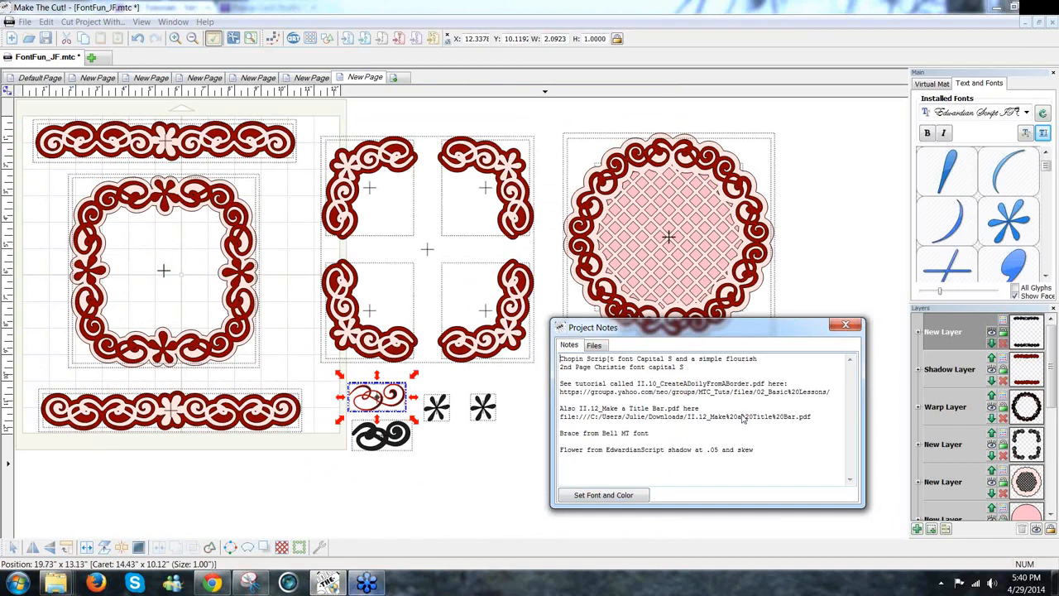
{"action": "left_click", "coordinate": [219, 588]}
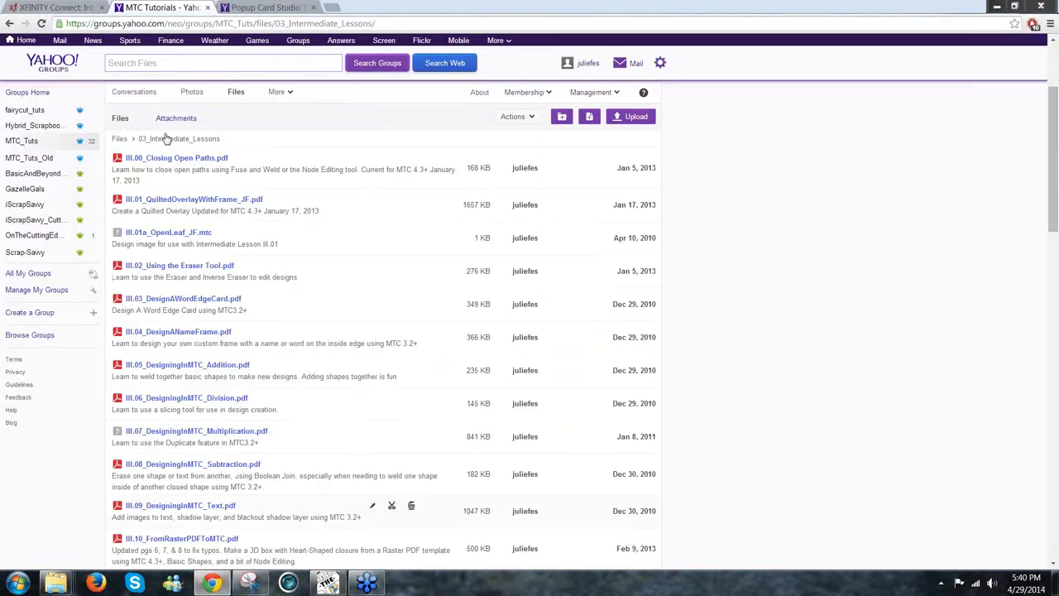
{"action": "left_click", "coordinate": [121, 140]}
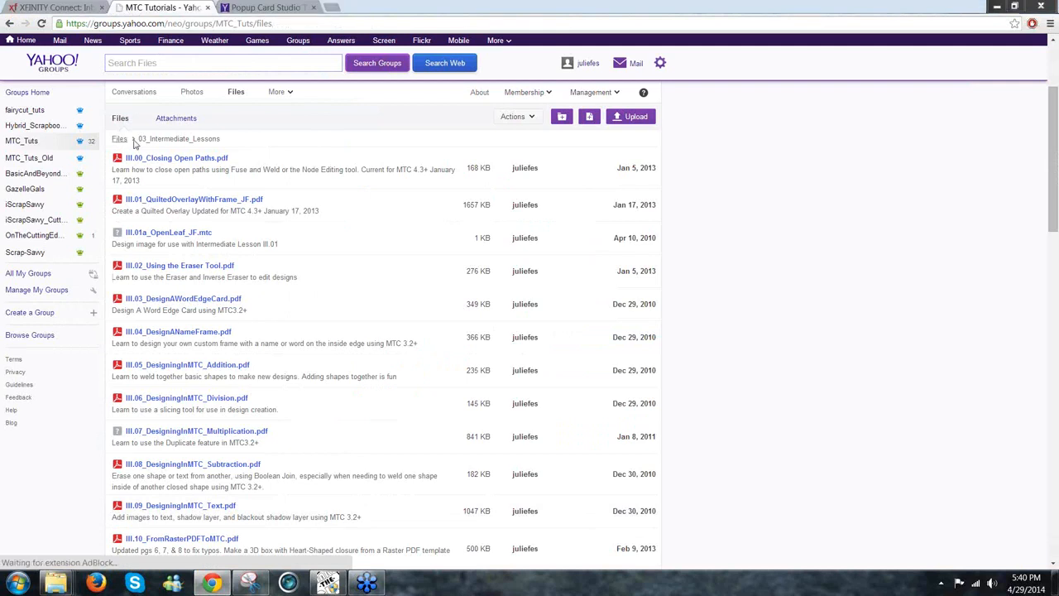
{"action": "left_click", "coordinate": [165, 194]}
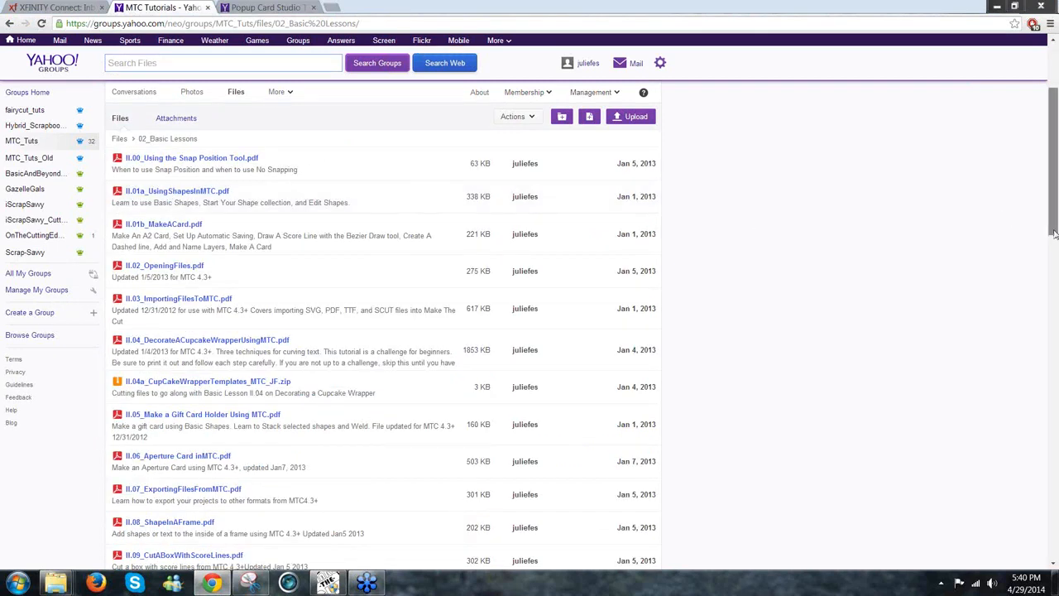
{"action": "left_click_drag", "start_coordinate": [1054, 235], "coordinate": [1051, 285]}
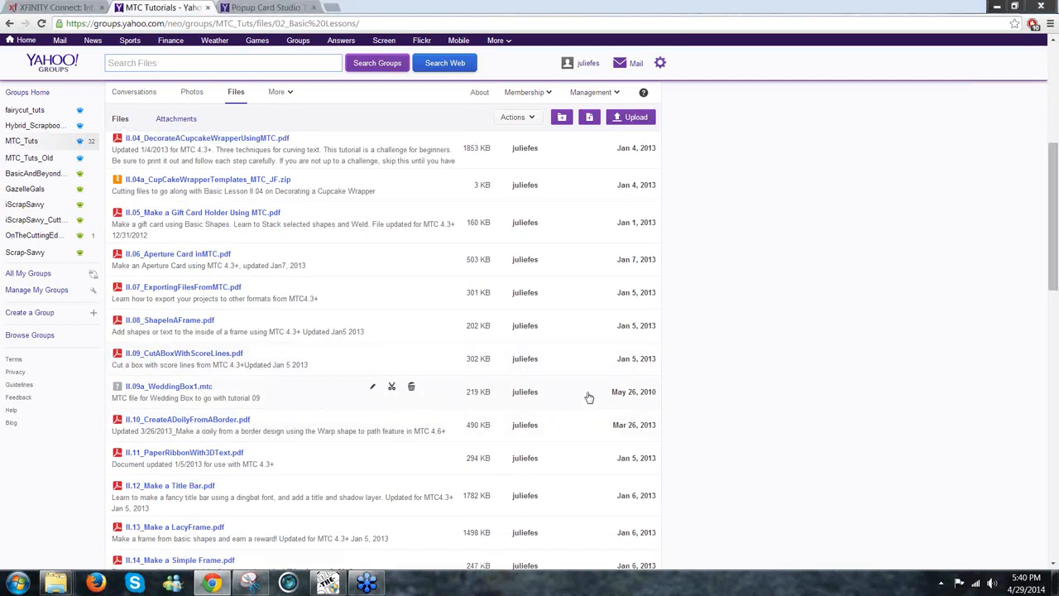
Compare the II.12 title bar tutorial listing with the project notes, return to Make The Cut and deselect the thin flourish.
{"action": "left_click", "coordinate": [364, 586]}
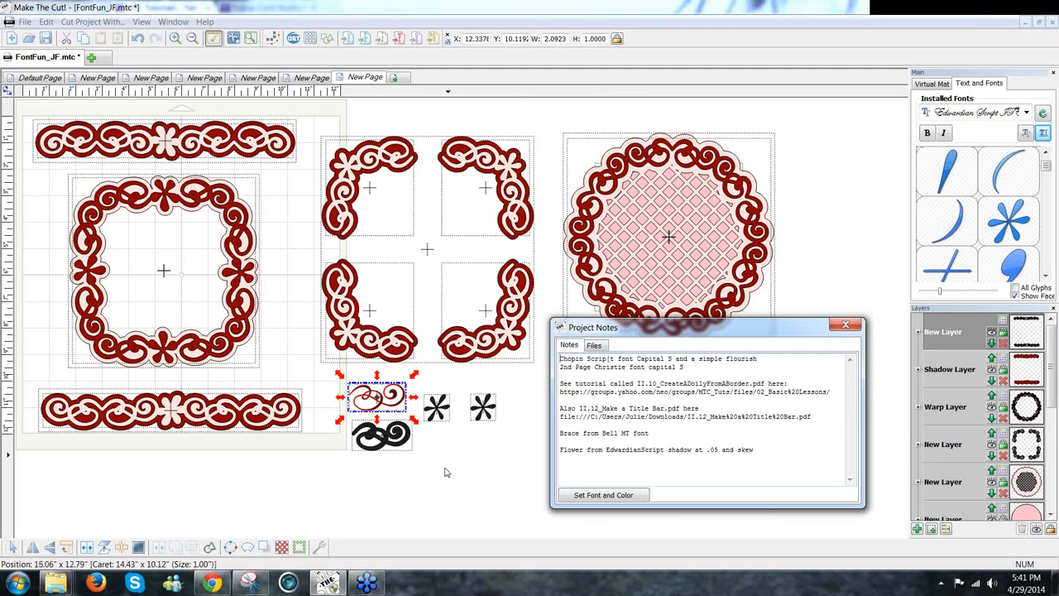
{"action": "left_click", "coordinate": [215, 584]}
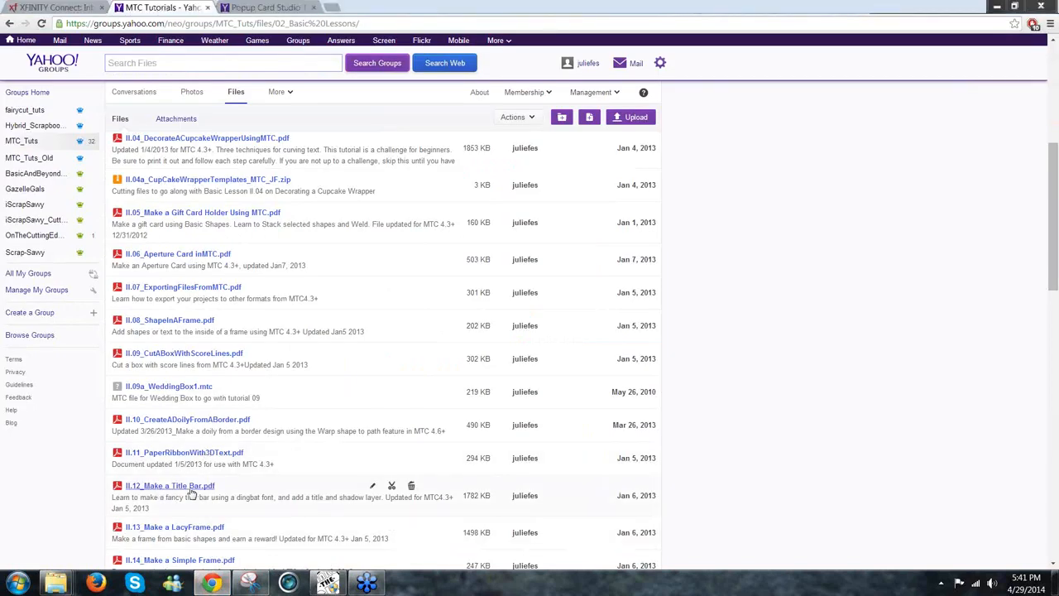
{"action": "left_click", "coordinate": [217, 583]}
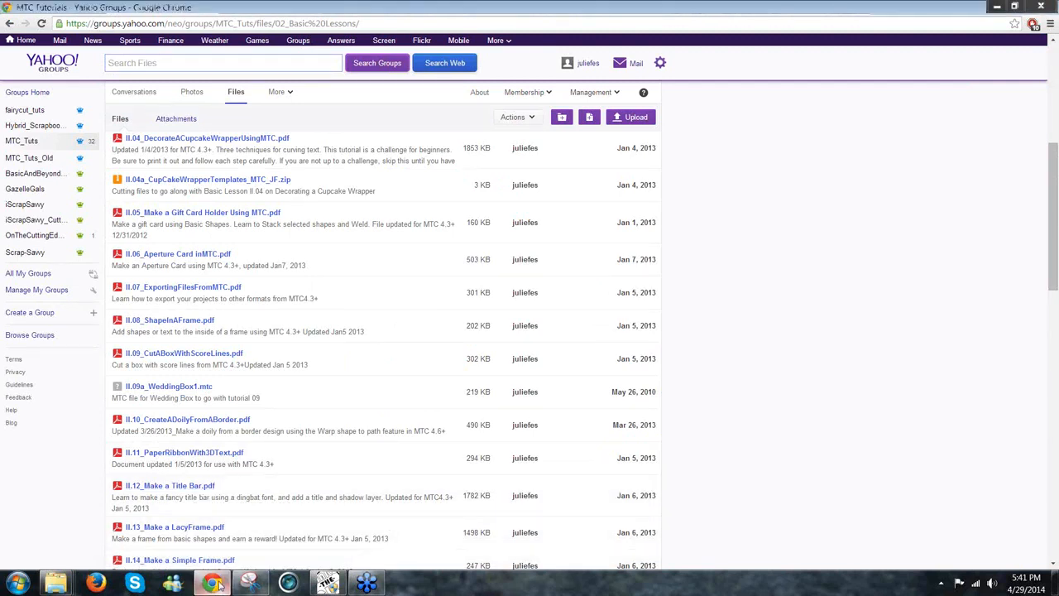
{"action": "left_click", "coordinate": [220, 584]}
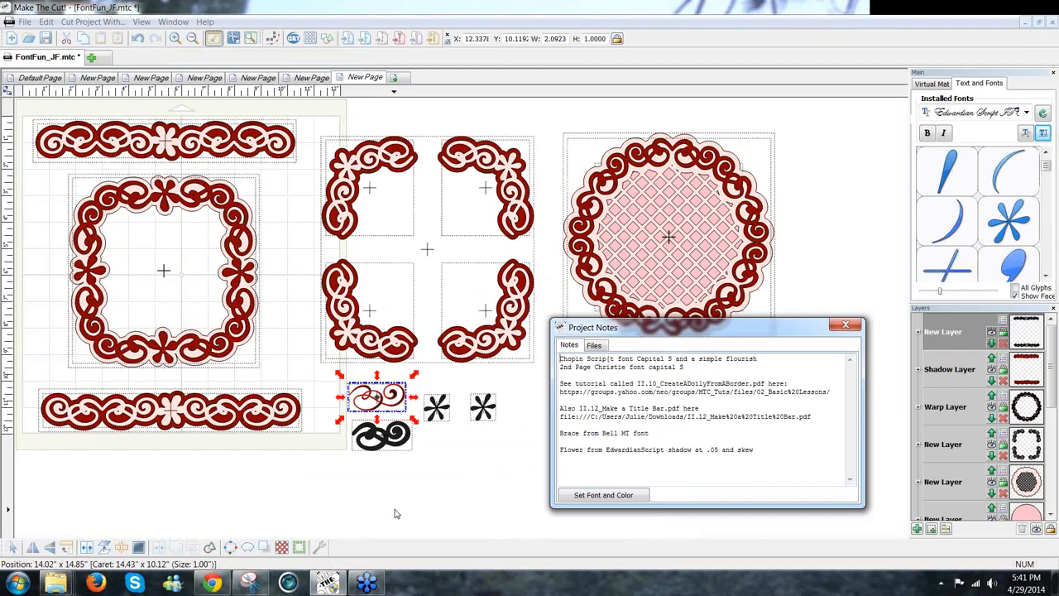
{"action": "left_click", "coordinate": [395, 514]}
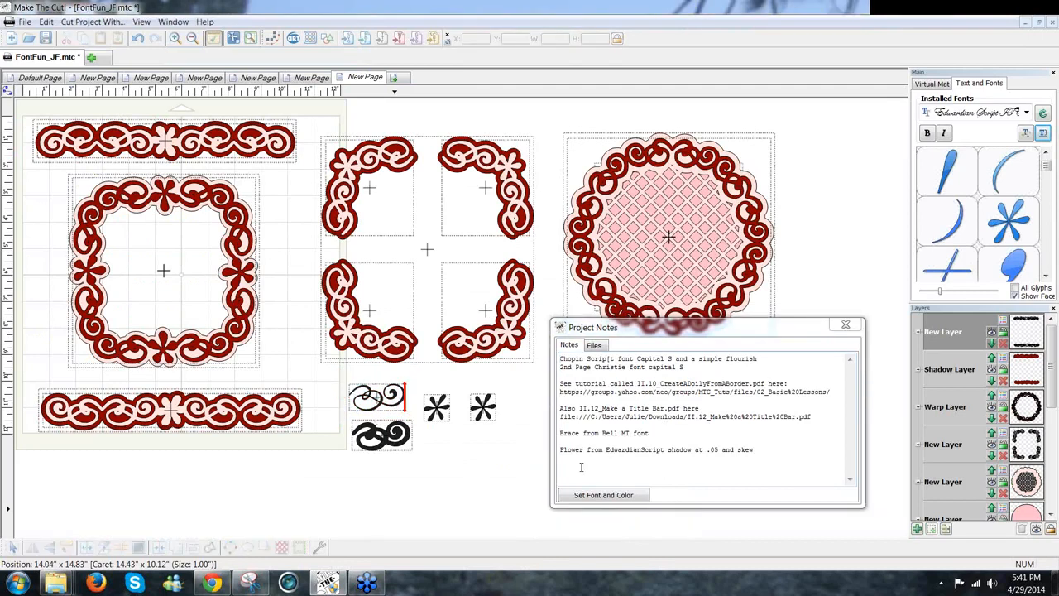
Return to Chrome, open the group's 03_Intermediate_Lessons folder and look through its tutorials on swirls, lattice doilies and frames.
{"action": "left_click", "coordinate": [221, 590]}
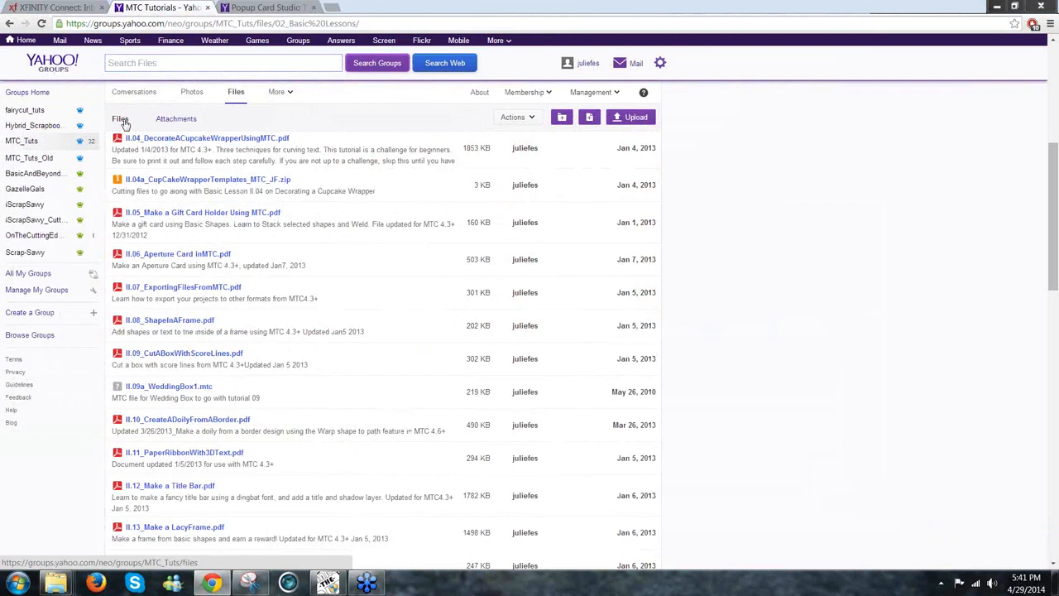
{"action": "left_click", "coordinate": [121, 119]}
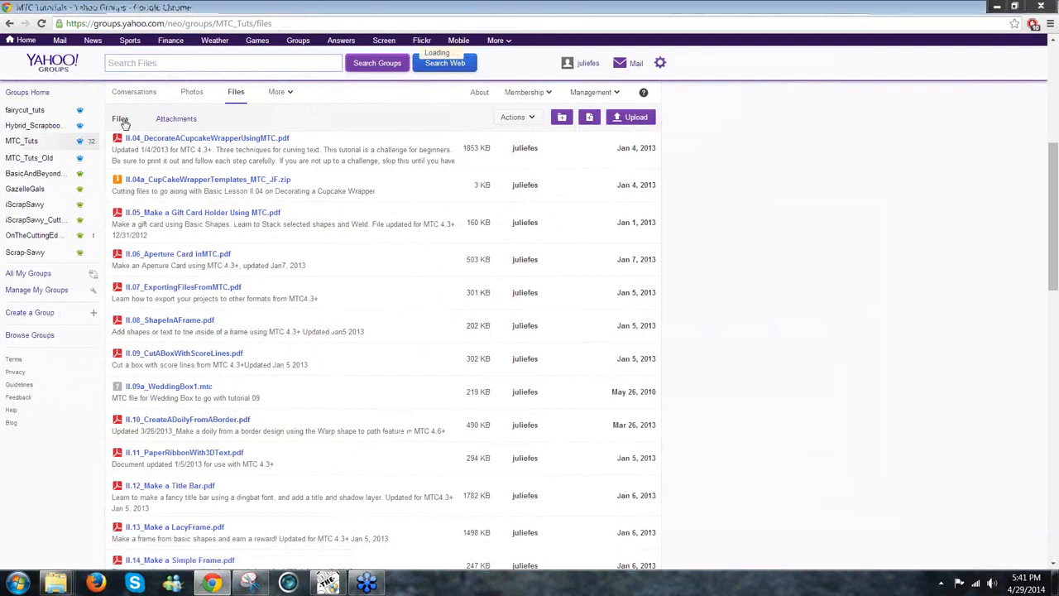
{"action": "left_click", "coordinate": [194, 229]}
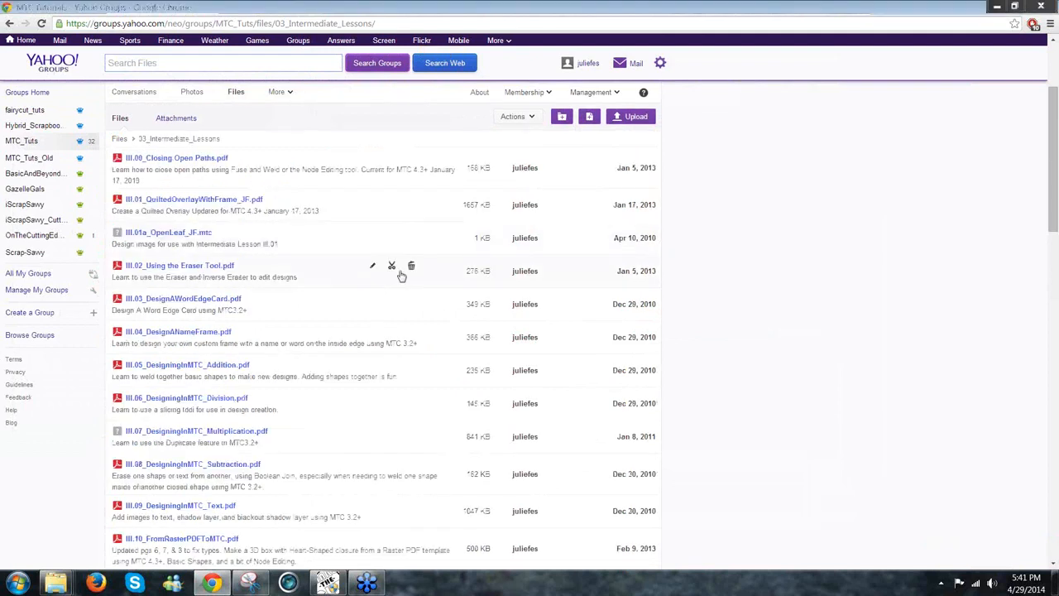
{"action": "scroll", "coordinate": [401, 276], "scroll_direction": "down", "scroll_amount": 1}
{"action": "scroll", "coordinate": [401, 276], "scroll_direction": "down", "scroll_amount": 7}
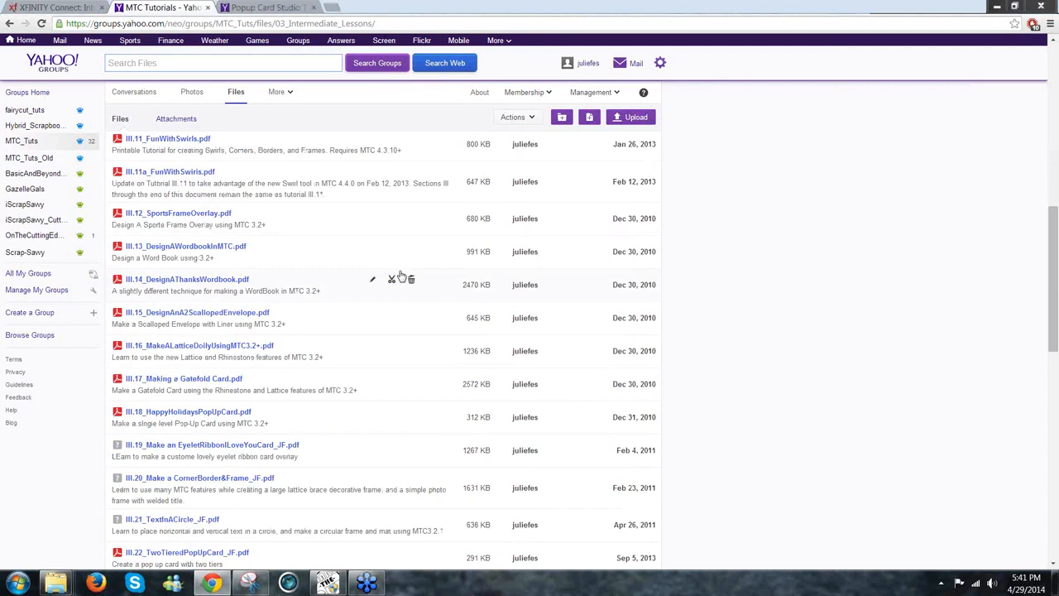
{"action": "scroll", "coordinate": [401, 275], "scroll_direction": "down", "scroll_amount": 1}
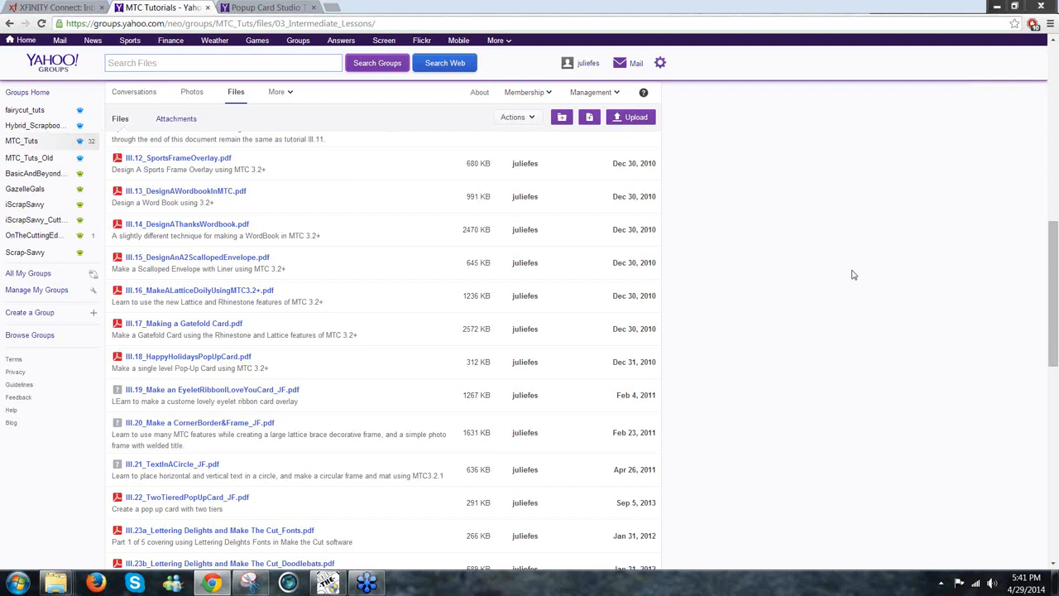
Look through the remaining 03_Intermediate_Lessons files for further frame, border and lattice tutorials, then return to the start of the list.
{"action": "scroll", "coordinate": [854, 275], "scroll_direction": "down", "scroll_amount": 1}
{"action": "scroll", "coordinate": [853, 274], "scroll_direction": "down", "scroll_amount": 4}
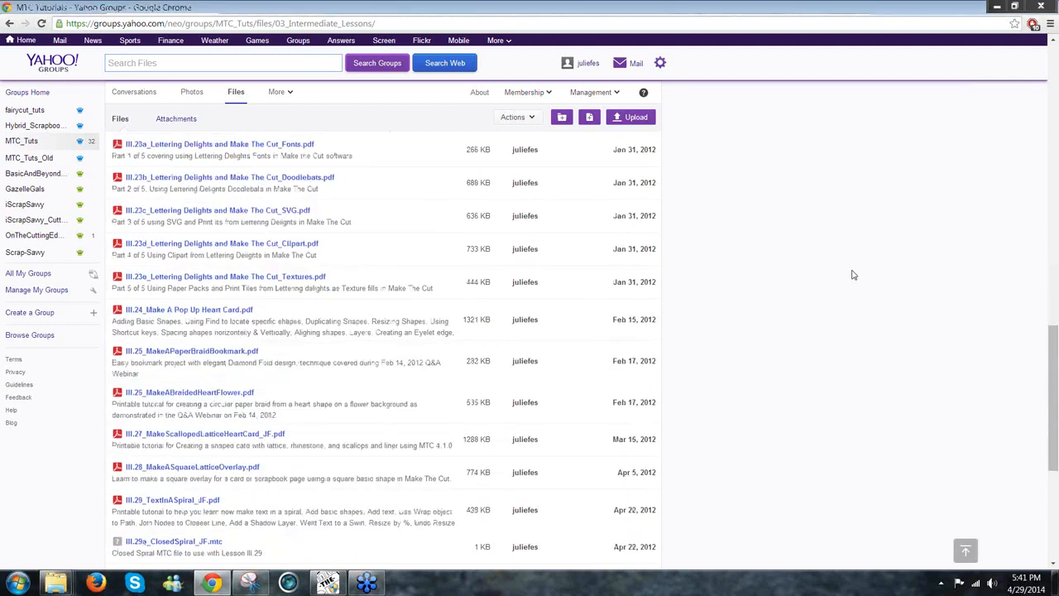
{"action": "scroll", "coordinate": [853, 275], "scroll_direction": "down", "scroll_amount": 1}
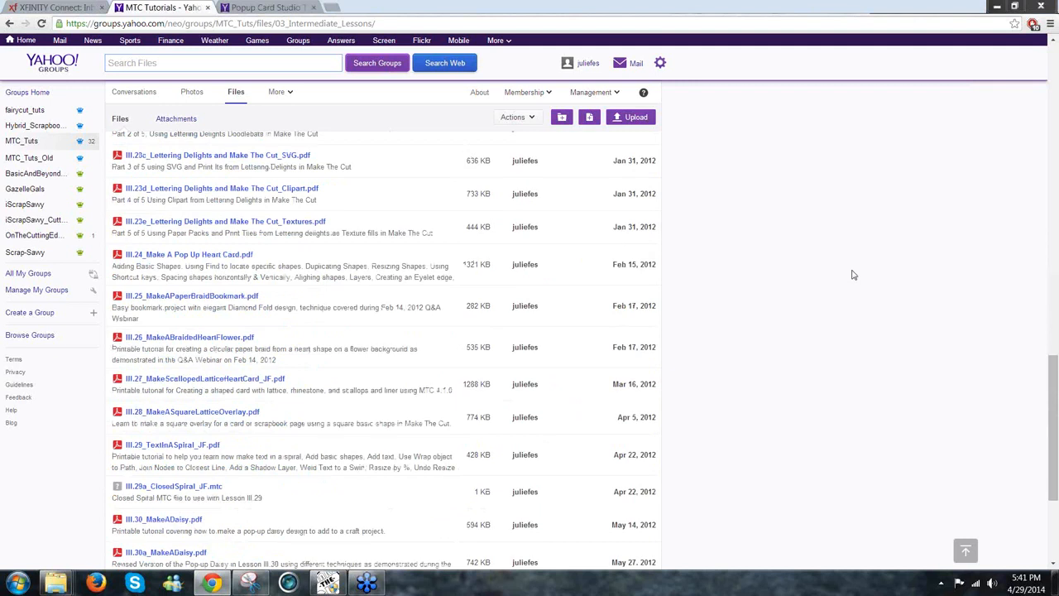
{"action": "scroll", "coordinate": [853, 275], "scroll_direction": "down", "scroll_amount": 1}
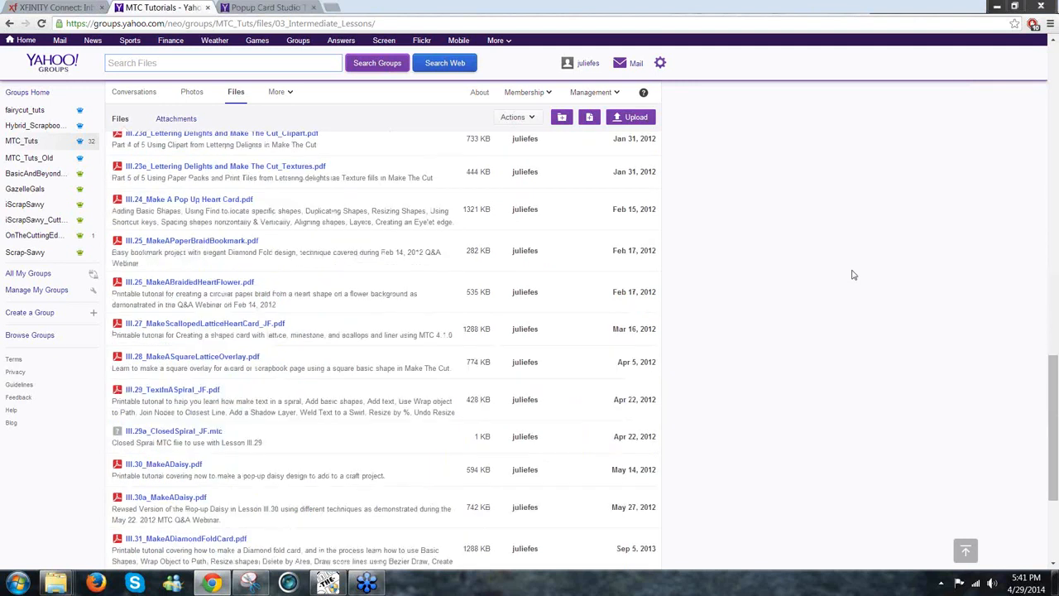
{"action": "scroll", "coordinate": [853, 275], "scroll_direction": "down", "scroll_amount": 4}
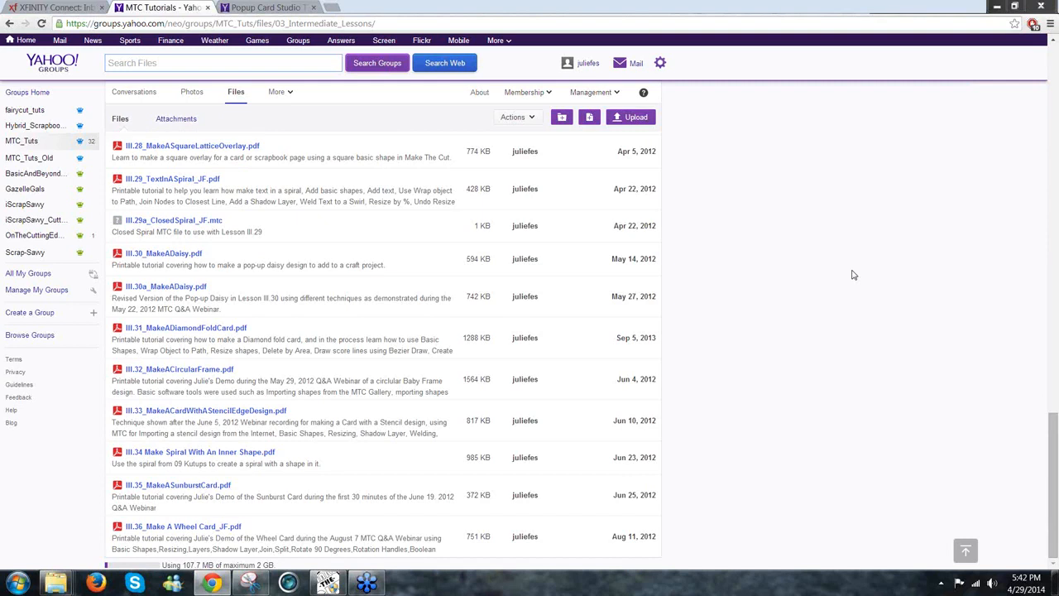
{"action": "scroll", "coordinate": [853, 275], "scroll_direction": "up", "scroll_amount": 1}
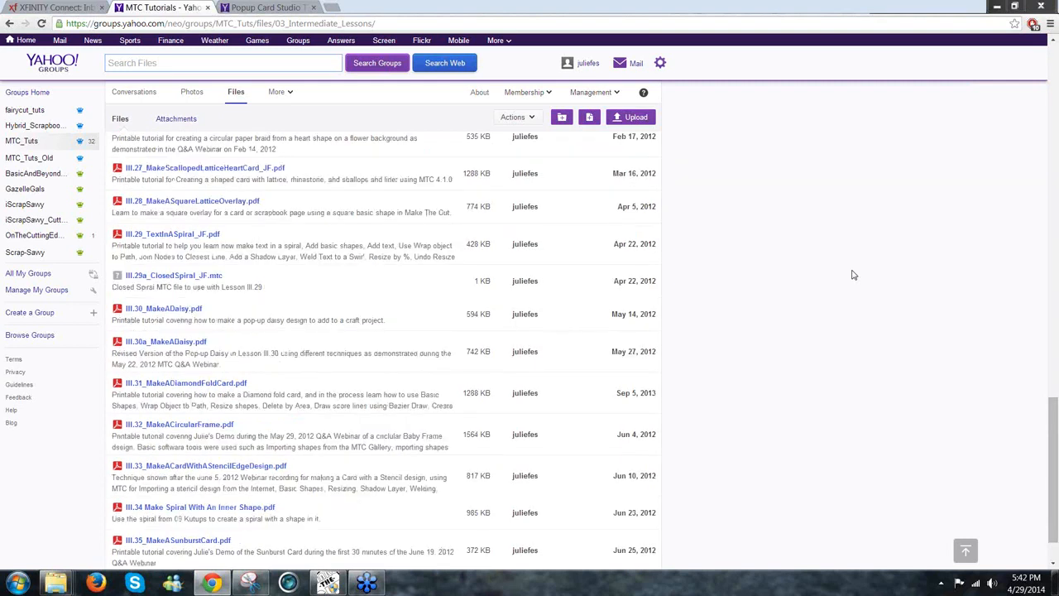
{"action": "scroll", "coordinate": [853, 275], "scroll_direction": "up", "scroll_amount": 2}
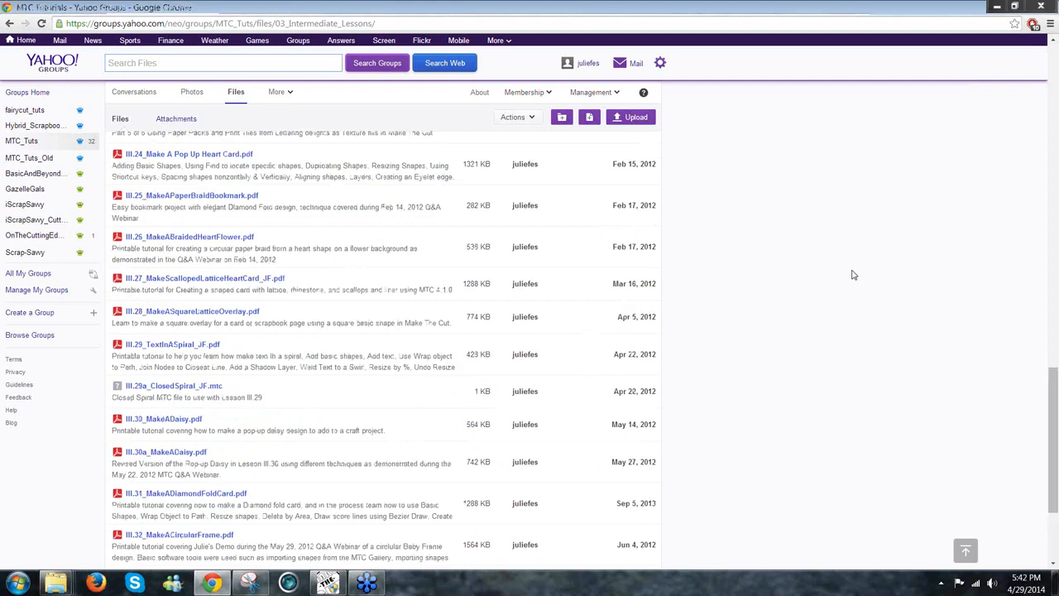
{"action": "scroll", "coordinate": [854, 274], "scroll_direction": "up", "scroll_amount": 8}
{"action": "scroll", "coordinate": [853, 274], "scroll_direction": "up", "scroll_amount": 4}
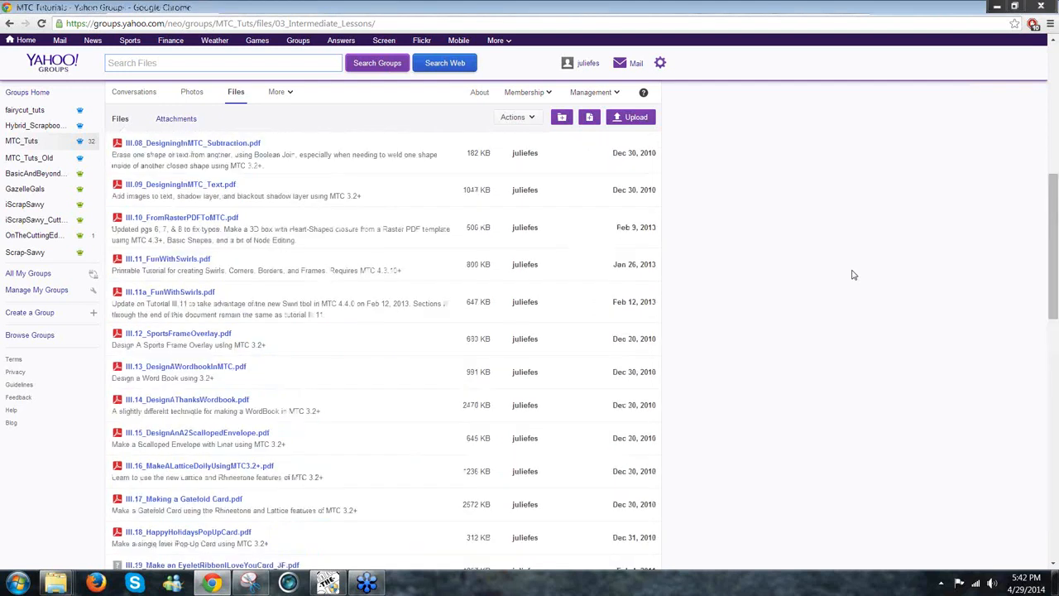
{"action": "scroll", "coordinate": [853, 275], "scroll_direction": "up", "scroll_amount": 4}
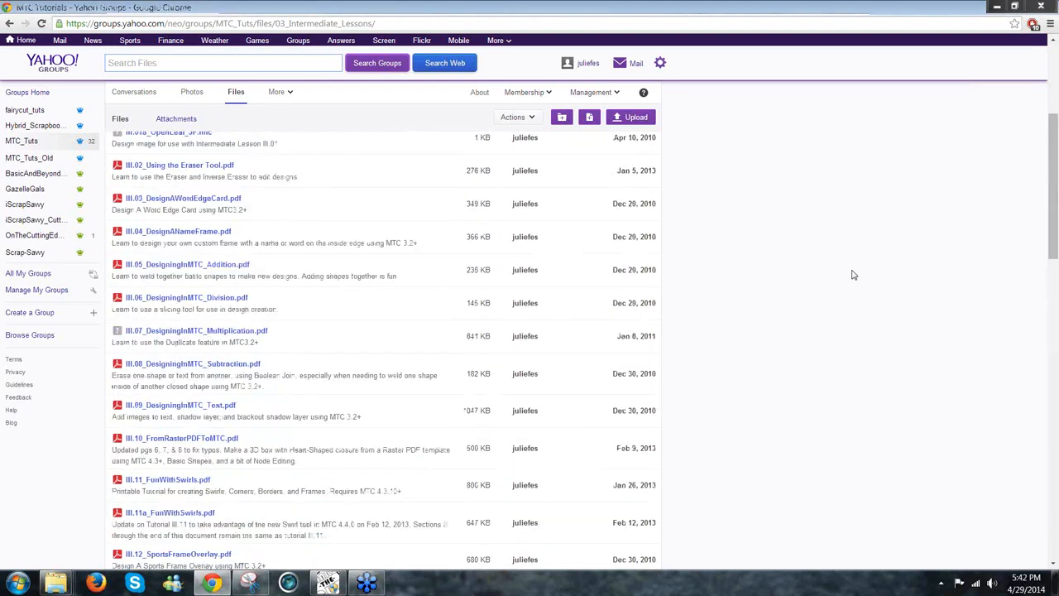
{"action": "scroll", "coordinate": [853, 275], "scroll_direction": "up", "scroll_amount": 4}
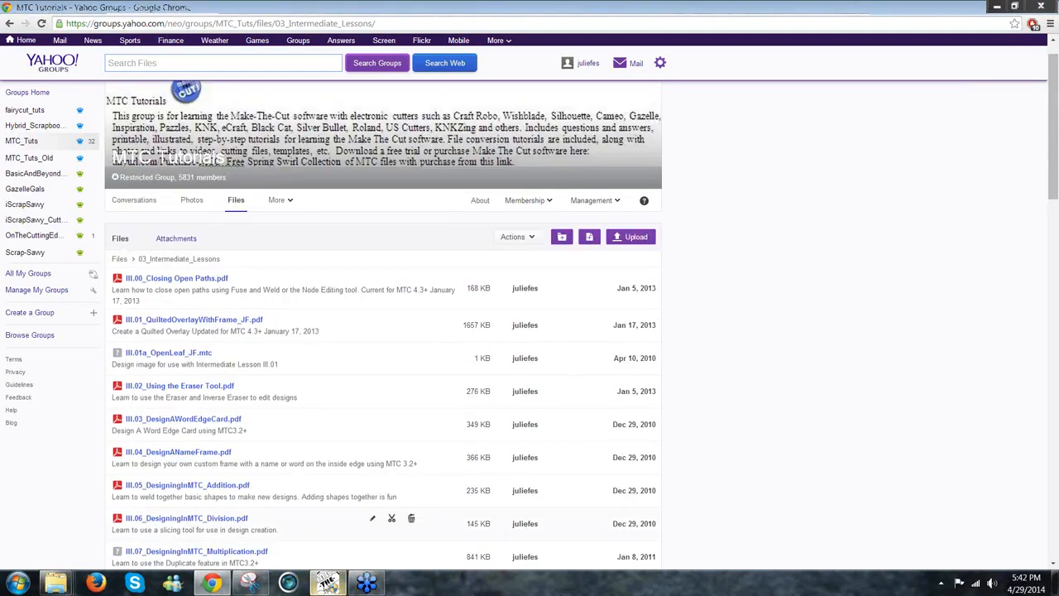
Switch to Make The Cut and move the Project Notes window clear of the round lattice doily.
{"action": "left_click", "coordinate": [328, 583]}
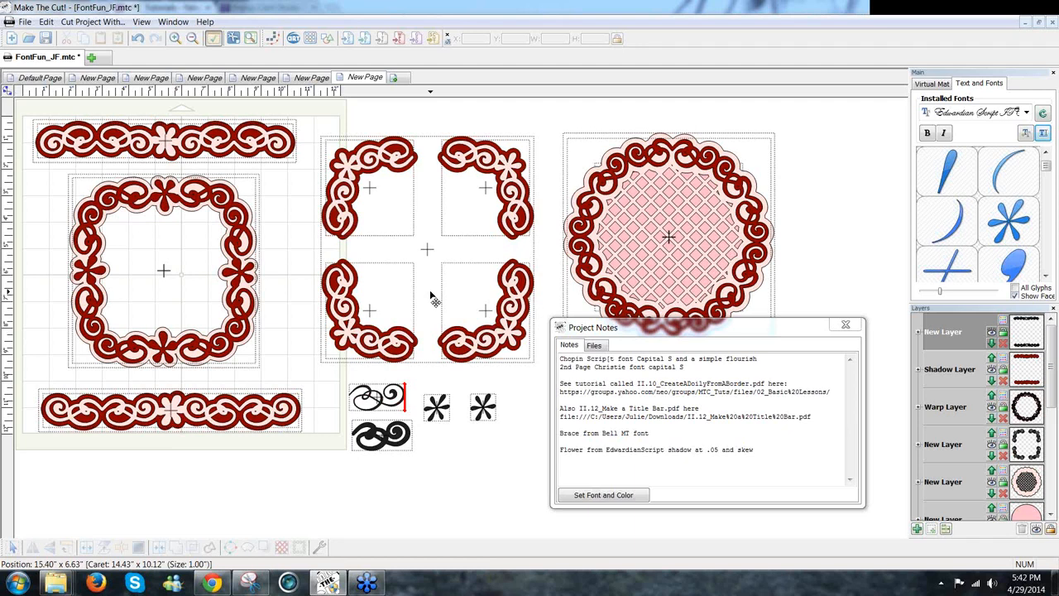
{"action": "left_click", "coordinate": [562, 331]}
{"action": "left_click_drag", "start_coordinate": [568, 328], "coordinate": [552, 358]}
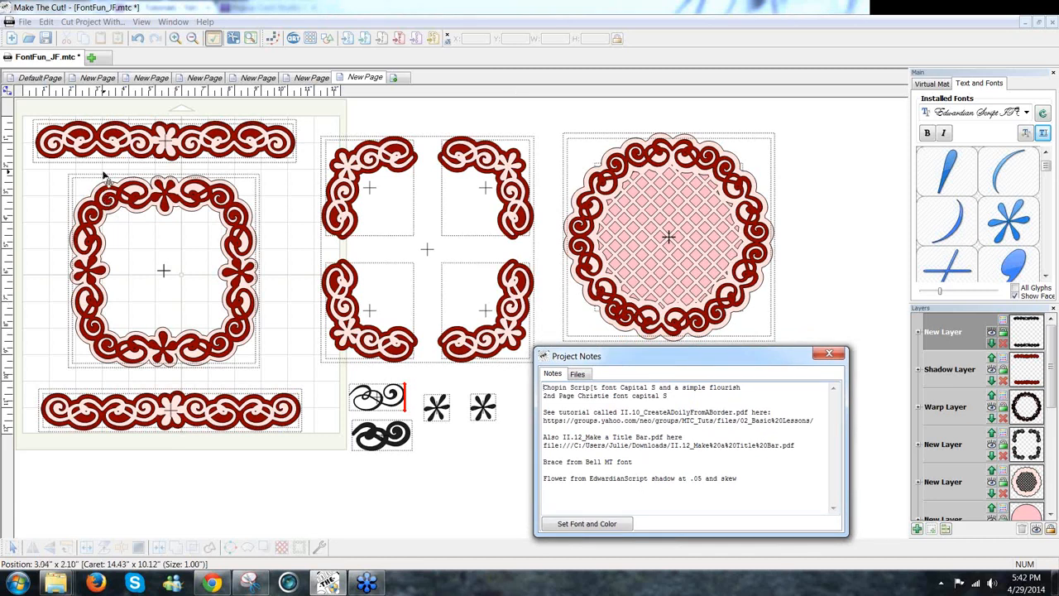
Review the project's doily pages up to the one with the two red lattice brace frames, and move the Project Notes lower.
{"action": "left_click", "coordinate": [93, 78]}
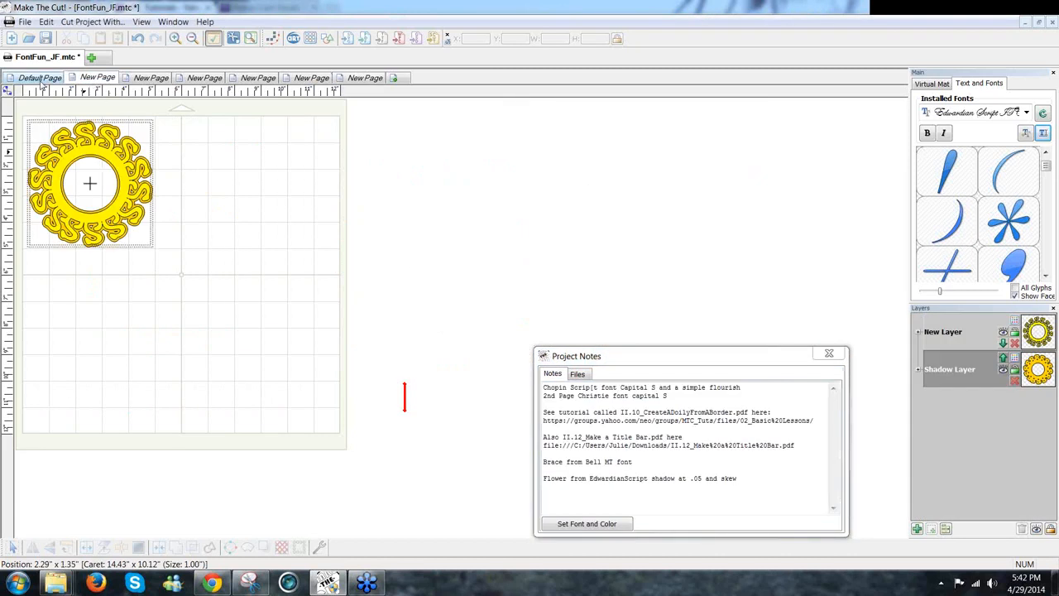
{"action": "left_click", "coordinate": [40, 79]}
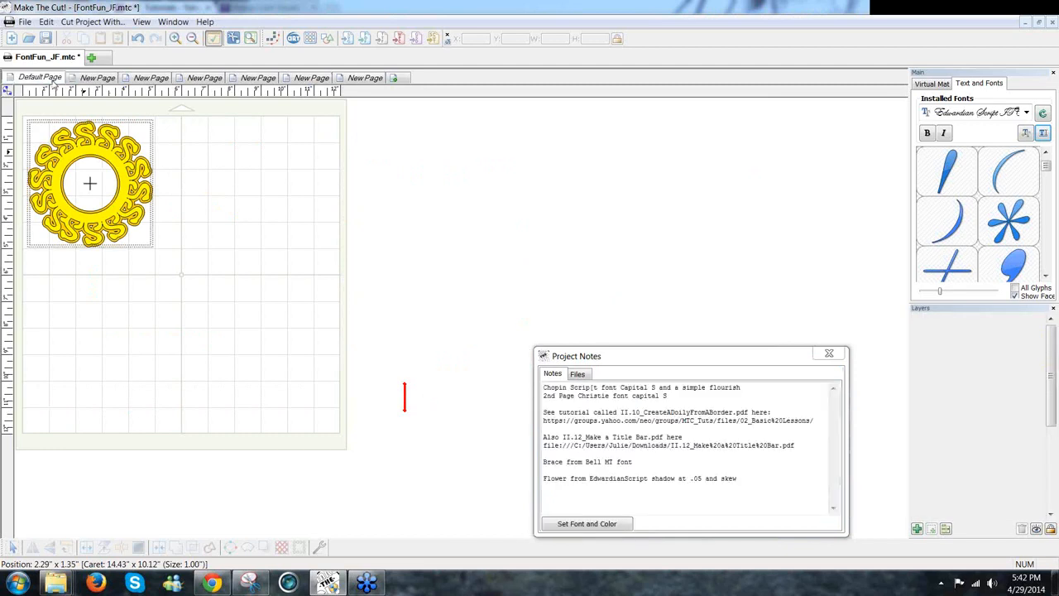
{"action": "left_click", "coordinate": [97, 78]}
{"action": "left_click", "coordinate": [151, 79]}
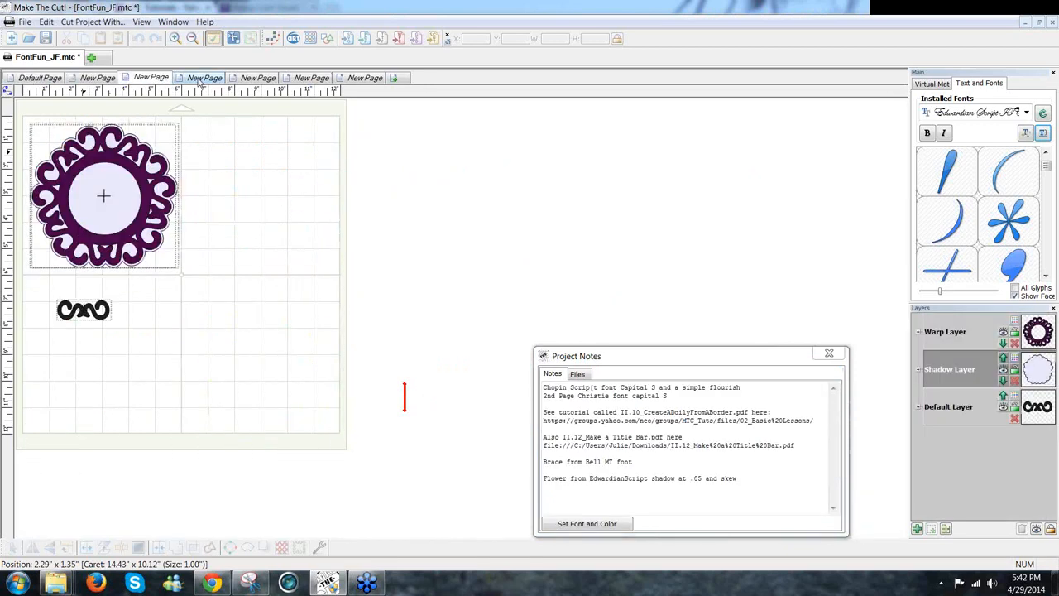
{"action": "left_click", "coordinate": [204, 79]}
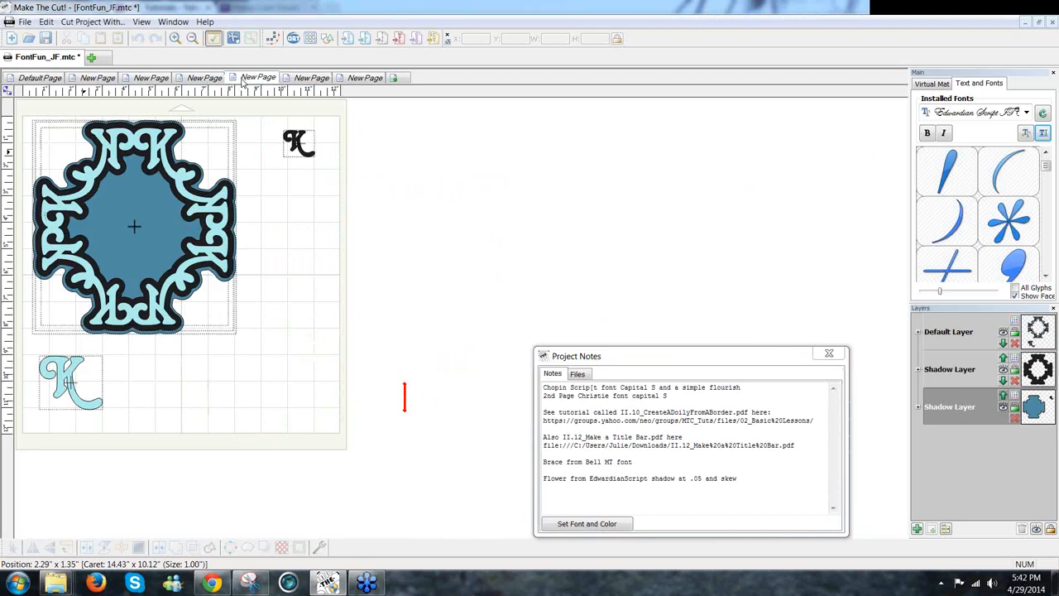
{"action": "left_click", "coordinate": [242, 79]}
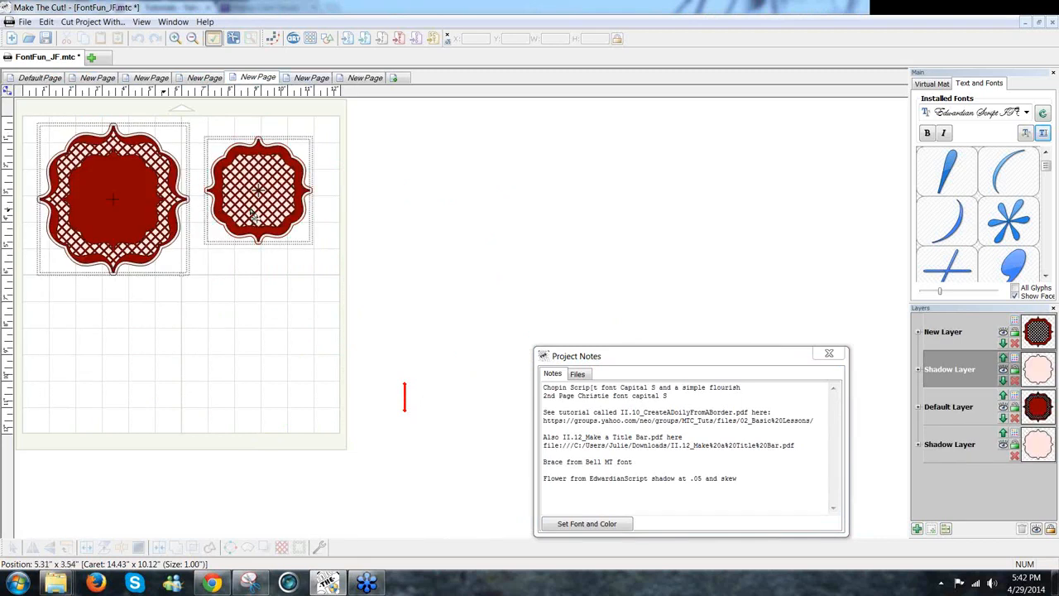
{"action": "left_click", "coordinate": [775, 381]}
{"action": "left_click_drag", "start_coordinate": [770, 354], "coordinate": [755, 396]}
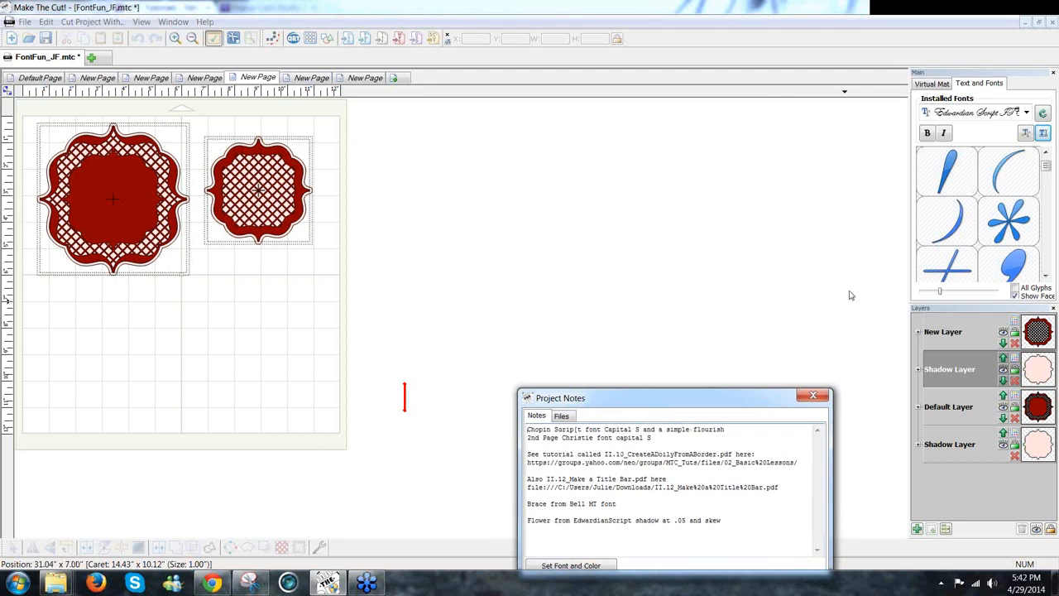
{"action": "left_click", "coordinate": [901, 32]}
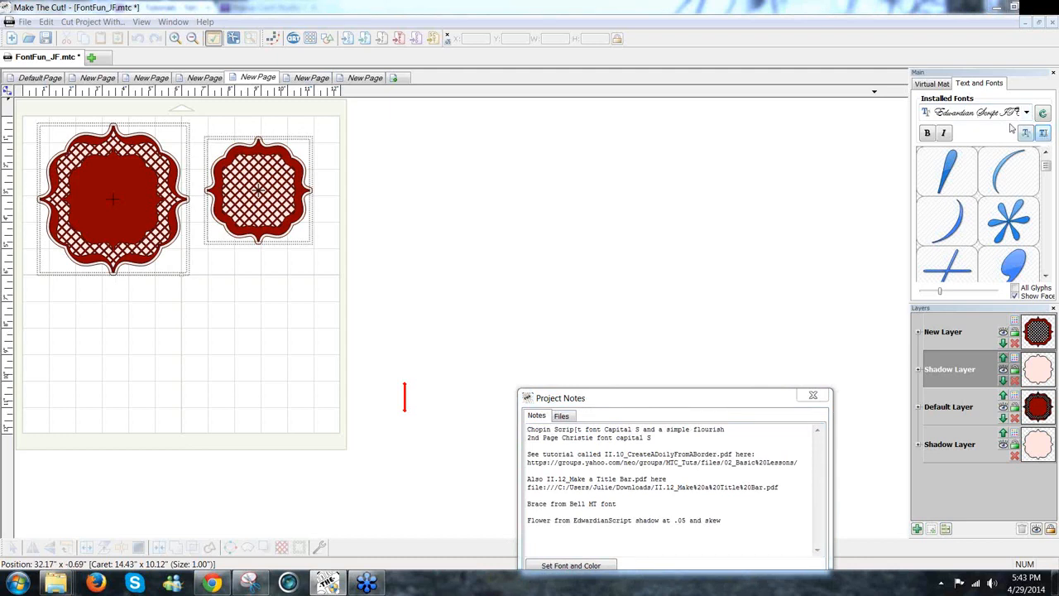
{"action": "mouse_move", "coordinate": [1045, 170]}
{"action": "left_mouse_down"}
{"action": "mouse_move", "coordinate": [1045, 184]}
{"action": "mouse_move", "coordinate": [1045, 168]}
{"action": "left_mouse_up"}
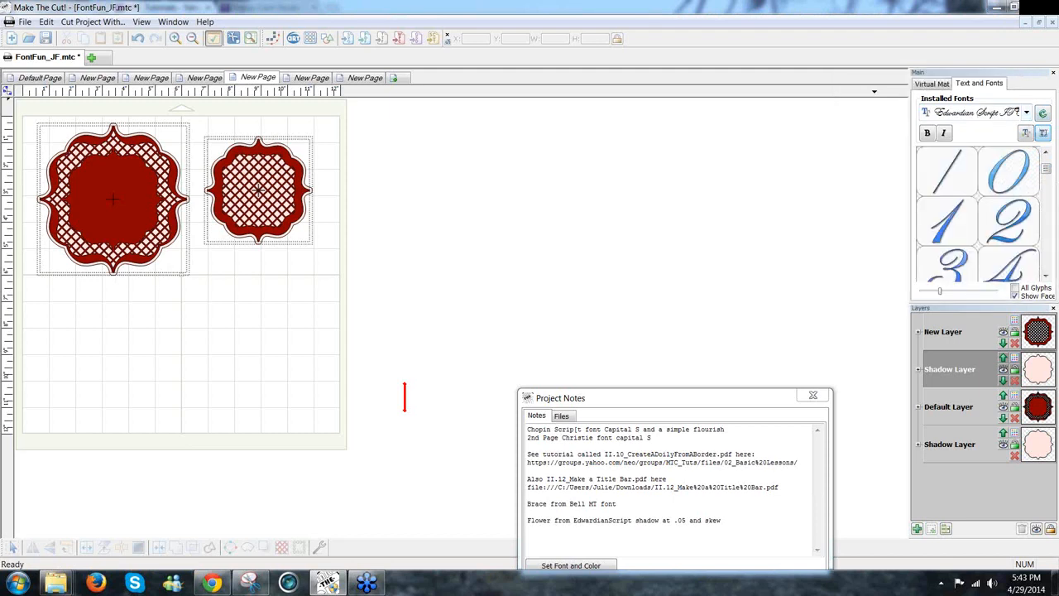
{"action": "left_click", "coordinate": [1042, 135]}
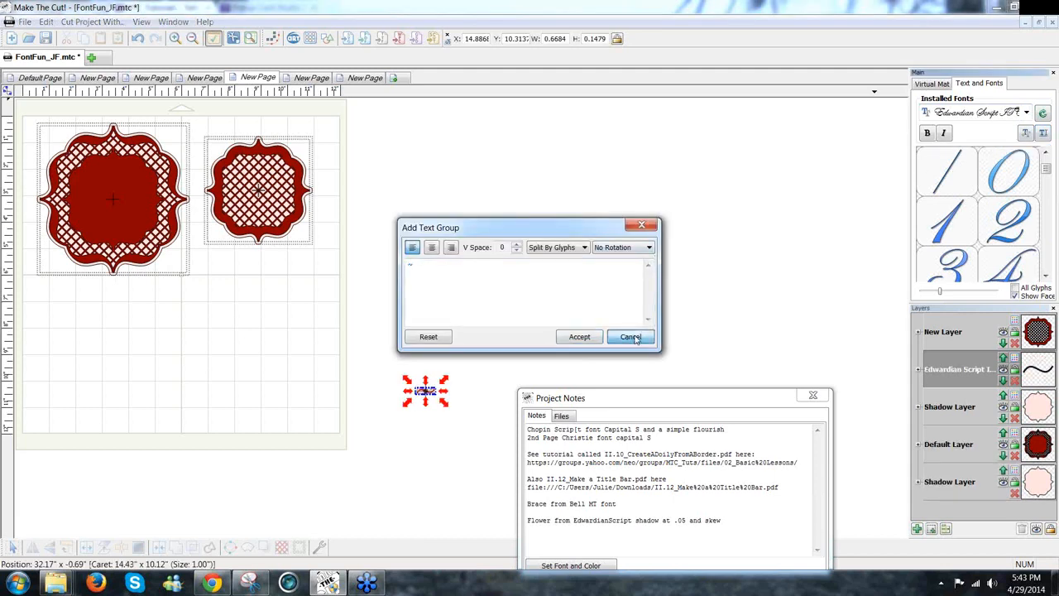
{"action": "left_click", "coordinate": [633, 337]}
Choose Bell MT from the installed fonts.
{"action": "left_click", "coordinate": [1027, 113]}
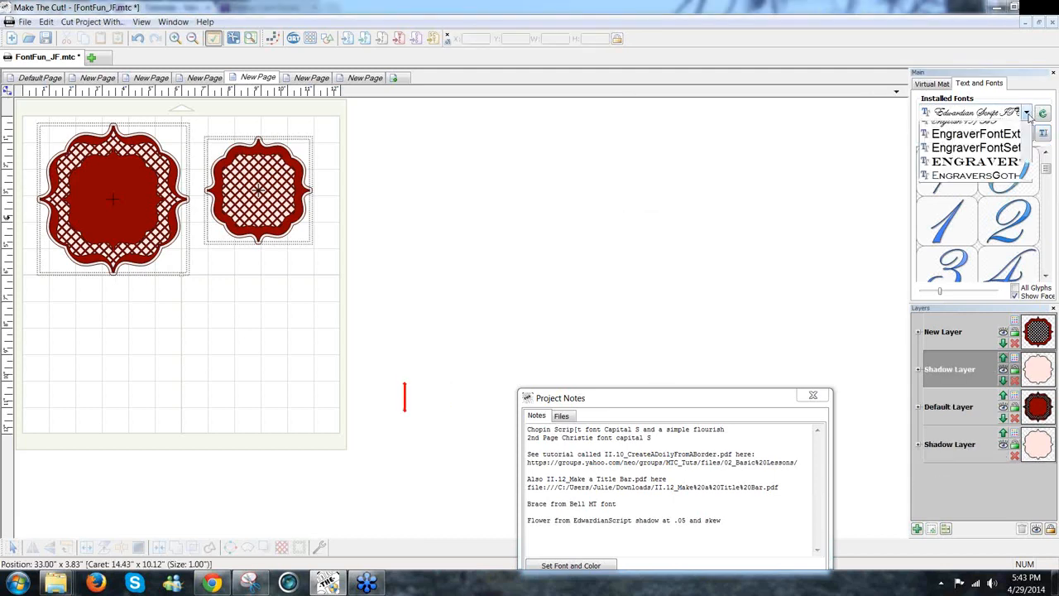
{"action": "scroll", "coordinate": [1026, 197], "scroll_direction": "up", "scroll_amount": 1}
{"action": "left_click_drag", "start_coordinate": [1026, 197], "coordinate": [1028, 184]}
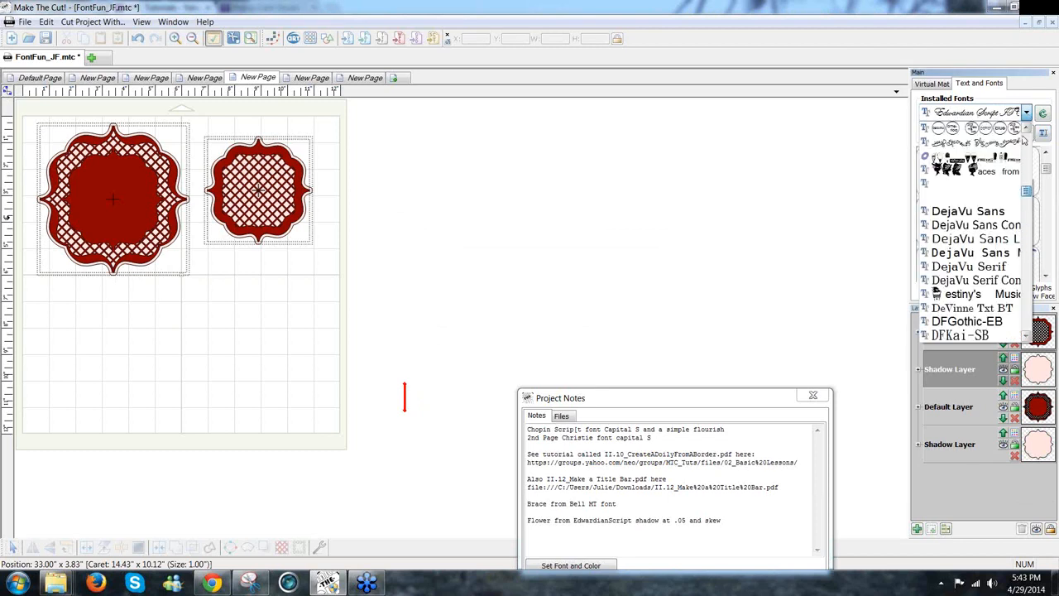
{"action": "left_click", "coordinate": [1027, 147]}
{"action": "left_click", "coordinate": [1027, 147]}
{"action": "left_click", "coordinate": [1029, 145]}
{"action": "left_click", "coordinate": [1028, 145]}
{"action": "left_click", "coordinate": [1029, 145]}
{"action": "left_click", "coordinate": [1029, 145]}
{"action": "left_click", "coordinate": [1029, 145]}
{"action": "left_click", "coordinate": [1029, 145]}
{"action": "left_click", "coordinate": [1029, 145]}
{"action": "left_click", "coordinate": [1029, 144]}
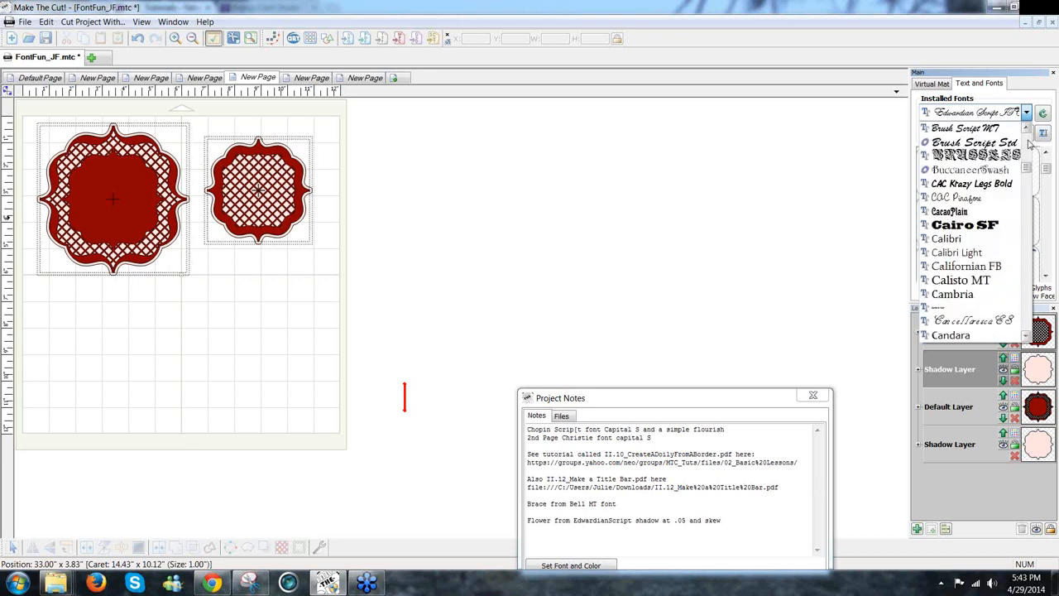
{"action": "left_click", "coordinate": [1029, 145]}
{"action": "left_click", "coordinate": [1028, 145]}
{"action": "left_click", "coordinate": [1029, 145]}
{"action": "left_click", "coordinate": [1029, 144]}
{"action": "left_click", "coordinate": [1029, 145]}
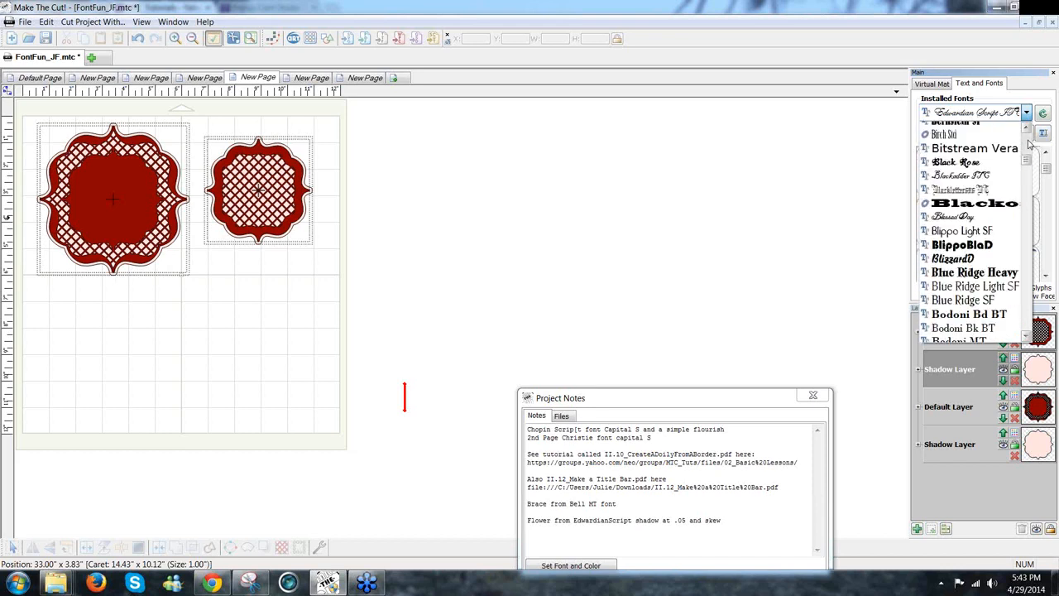
{"action": "left_click", "coordinate": [1029, 145]}
{"action": "left_click", "coordinate": [1029, 145]}
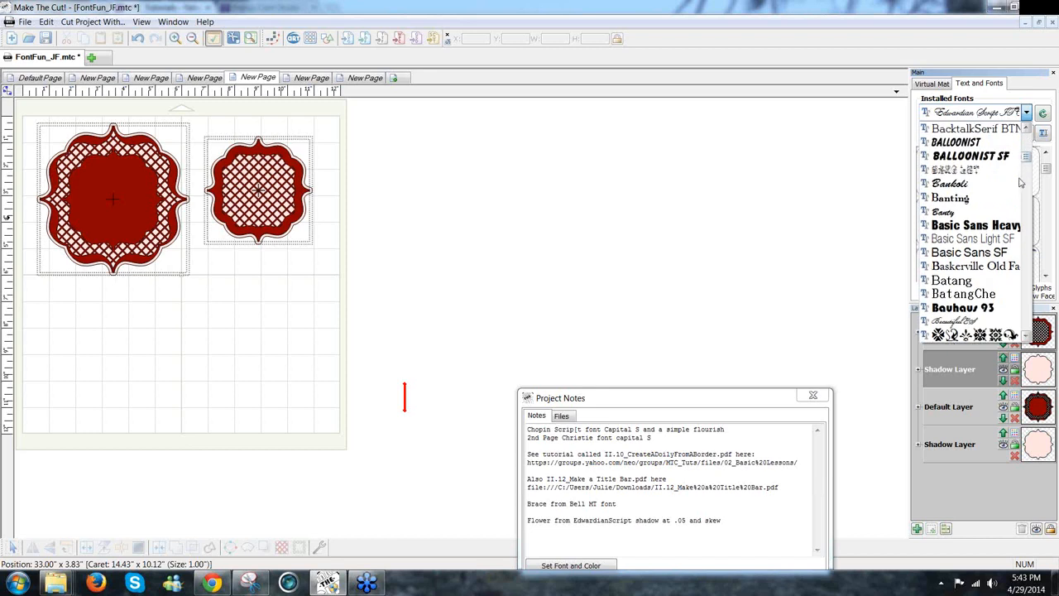
{"action": "left_click", "coordinate": [1028, 338]}
{"action": "left_click", "coordinate": [1028, 338]}
{"action": "left_click", "coordinate": [1028, 337]}
{"action": "left_click", "coordinate": [1028, 337]}
{"action": "left_click", "coordinate": [1028, 338]}
{"action": "left_click", "coordinate": [1028, 338]}
{"action": "left_click", "coordinate": [1028, 338]}
{"action": "left_click", "coordinate": [938, 295]}
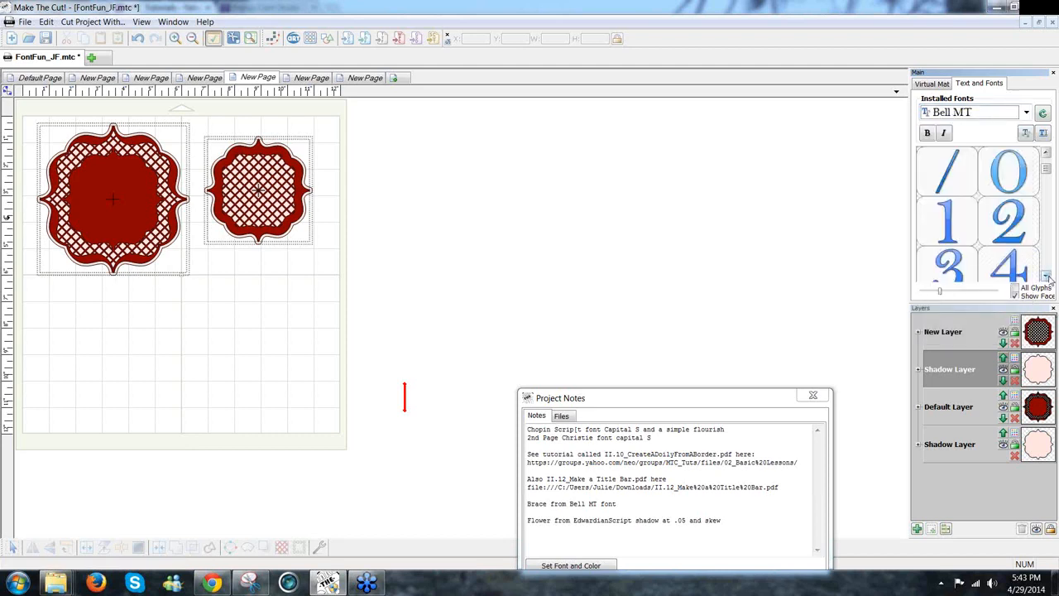
Add the Bell MT opening brace { to the page, move it onto the mat below the red frames and deselect it.
{"action": "left_click", "coordinate": [1047, 277]}
{"action": "left_click", "coordinate": [1047, 276]}
{"action": "left_click", "coordinate": [1047, 276]}
{"action": "left_click", "coordinate": [1047, 276]}
{"action": "left_click", "coordinate": [1047, 276]}
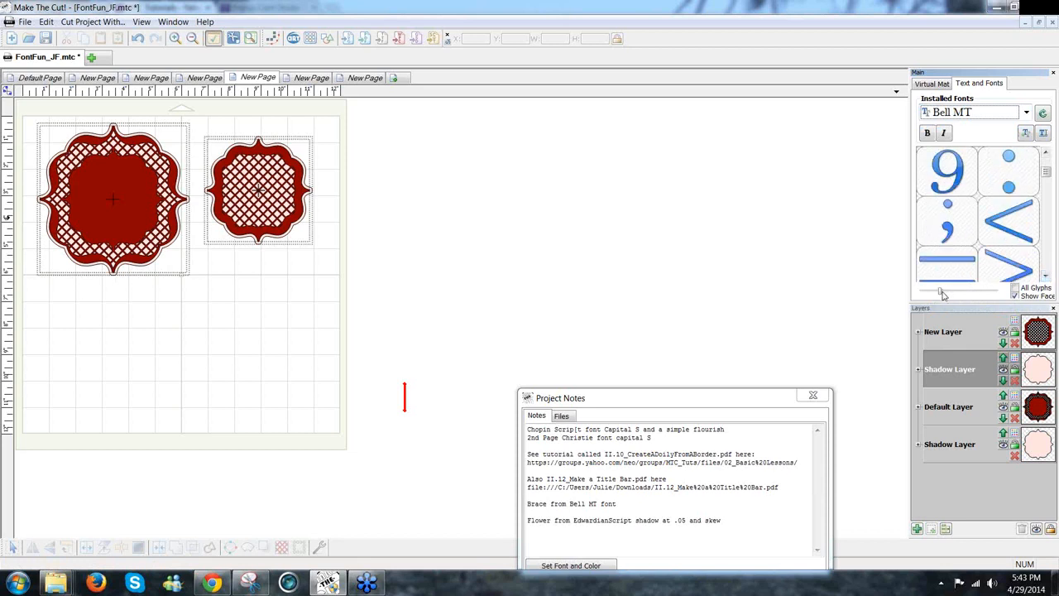
{"action": "mouse_move", "coordinate": [940, 293]}
{"action": "left_mouse_down"}
{"action": "mouse_move", "coordinate": [960, 293]}
{"action": "mouse_move", "coordinate": [940, 292]}
{"action": "left_mouse_up"}
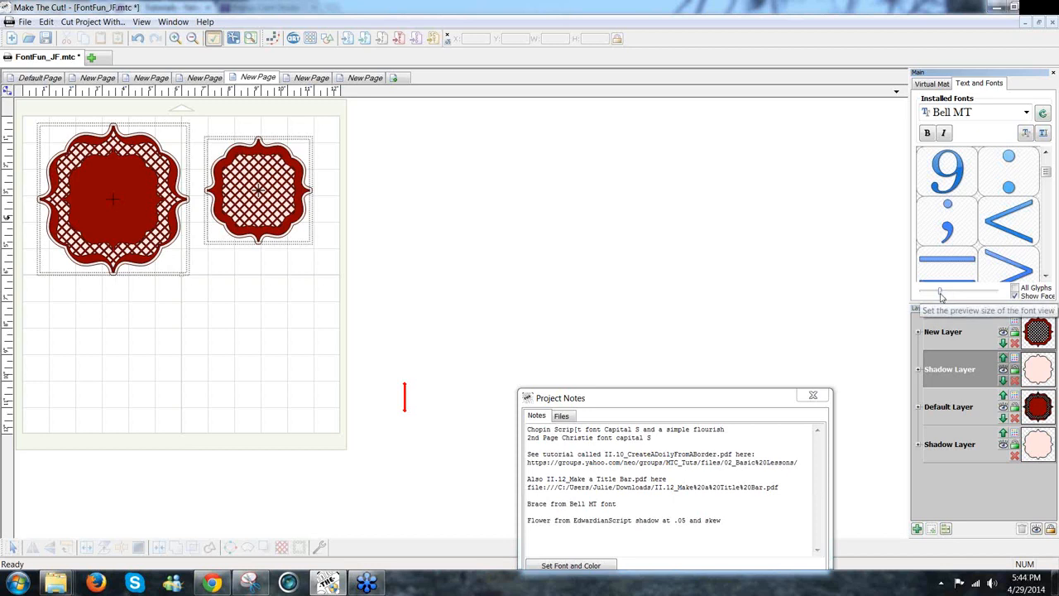
{"action": "left_click", "coordinate": [1046, 276]}
{"action": "left_click", "coordinate": [1046, 276]}
{"action": "left_click", "coordinate": [1046, 276]}
{"action": "left_click", "coordinate": [1046, 276]}
{"action": "left_click", "coordinate": [1046, 275]}
{"action": "left_click", "coordinate": [1046, 276]}
{"action": "left_click", "coordinate": [1046, 275]}
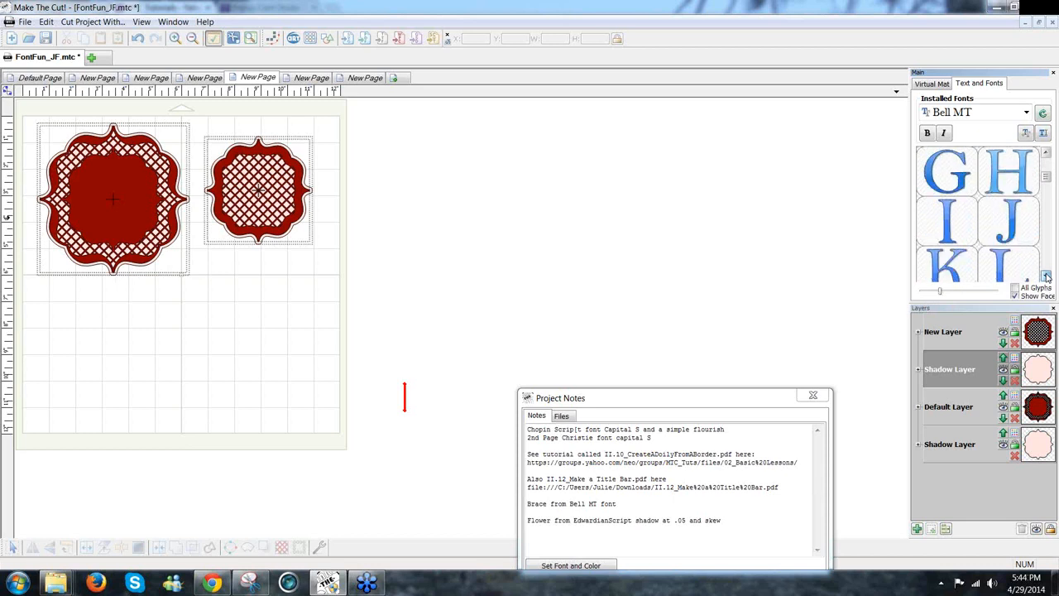
{"action": "left_click", "coordinate": [1046, 276]}
{"action": "left_click", "coordinate": [1046, 276]}
{"action": "left_click", "coordinate": [1046, 275]}
{"action": "left_click", "coordinate": [1046, 276]}
{"action": "left_click", "coordinate": [1046, 276]}
{"action": "left_click", "coordinate": [1046, 275]}
{"action": "left_click", "coordinate": [1046, 276]}
{"action": "left_click", "coordinate": [1046, 275]}
{"action": "left_click", "coordinate": [1046, 276]}
{"action": "left_click", "coordinate": [1046, 275]}
{"action": "left_click", "coordinate": [1046, 276]}
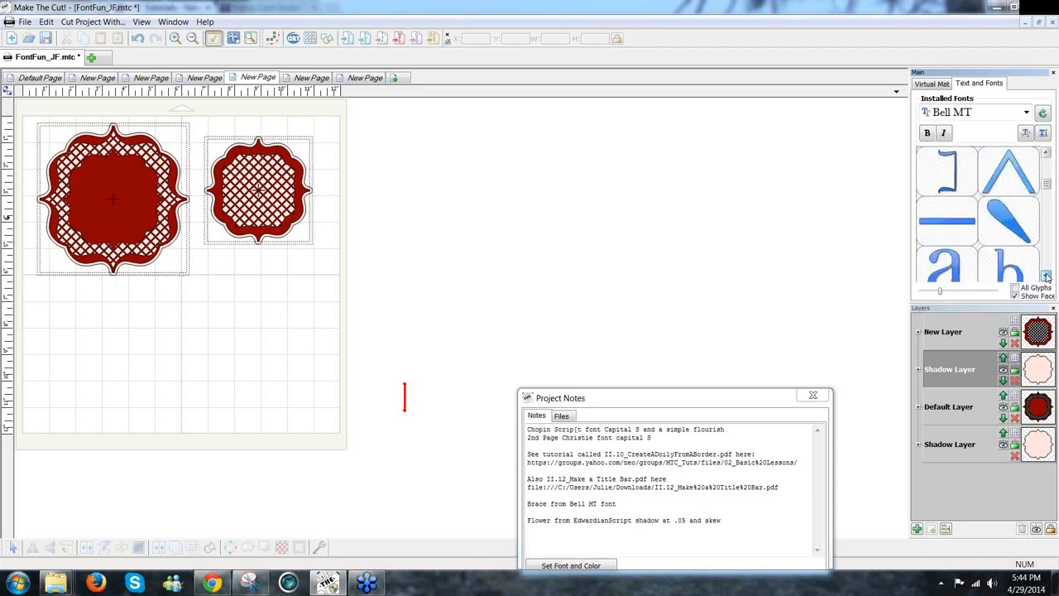
{"action": "left_click", "coordinate": [1046, 275]}
{"action": "left_click", "coordinate": [1046, 275]}
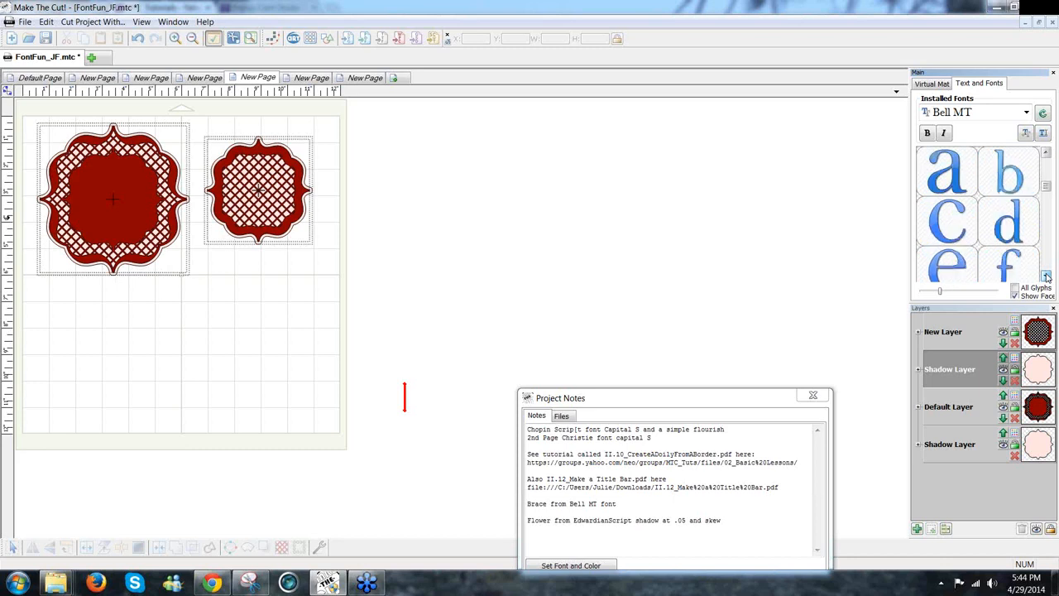
{"action": "left_click", "coordinate": [1046, 276]}
{"action": "left_click", "coordinate": [1046, 275]}
{"action": "left_click", "coordinate": [1046, 276]}
{"action": "left_click", "coordinate": [1046, 276]}
{"action": "left_click", "coordinate": [1046, 275]}
{"action": "left_click", "coordinate": [1046, 276]}
{"action": "left_click", "coordinate": [1046, 275]}
{"action": "left_click", "coordinate": [1046, 276]}
{"action": "left_click", "coordinate": [1046, 276]}
{"action": "left_click", "coordinate": [1046, 276]}
{"action": "left_click", "coordinate": [1046, 276]}
{"action": "left_click", "coordinate": [1046, 275]}
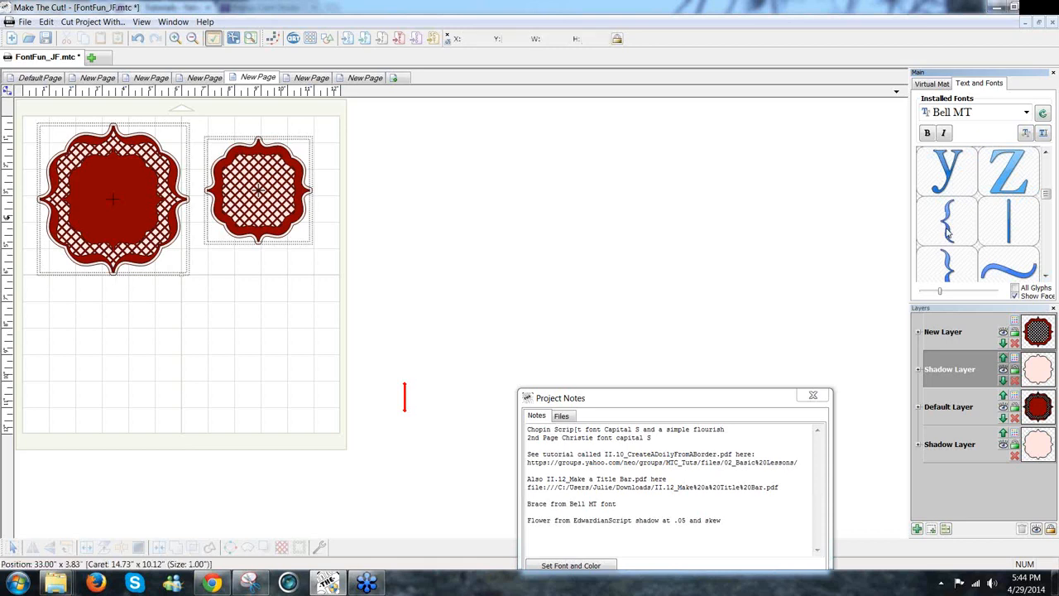
{"action": "left_click", "coordinate": [947, 232]}
{"action": "left_click_drag", "start_coordinate": [408, 395], "coordinate": [163, 379]}
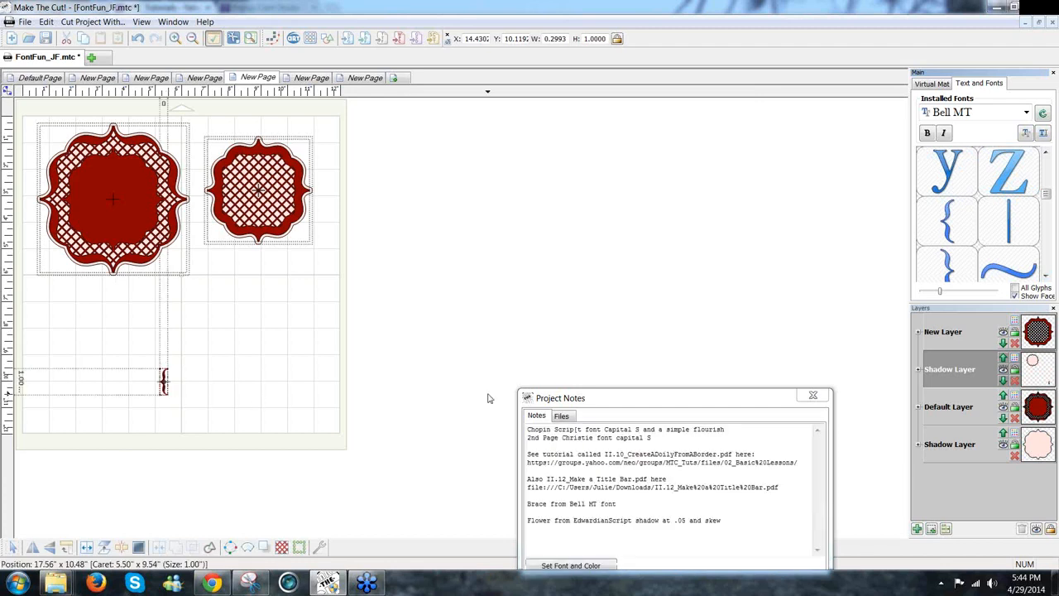
{"action": "left_click", "coordinate": [258, 383]}
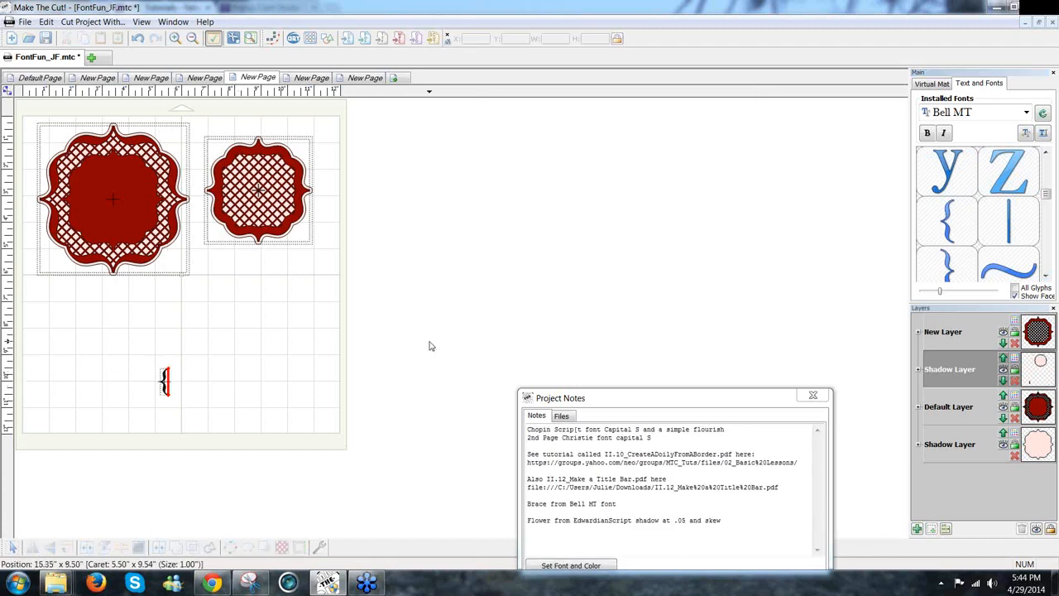
Add a Bell MT opening brace { to the mat as a text group split by glyphs.
{"action": "left_click", "coordinate": [1043, 134]}
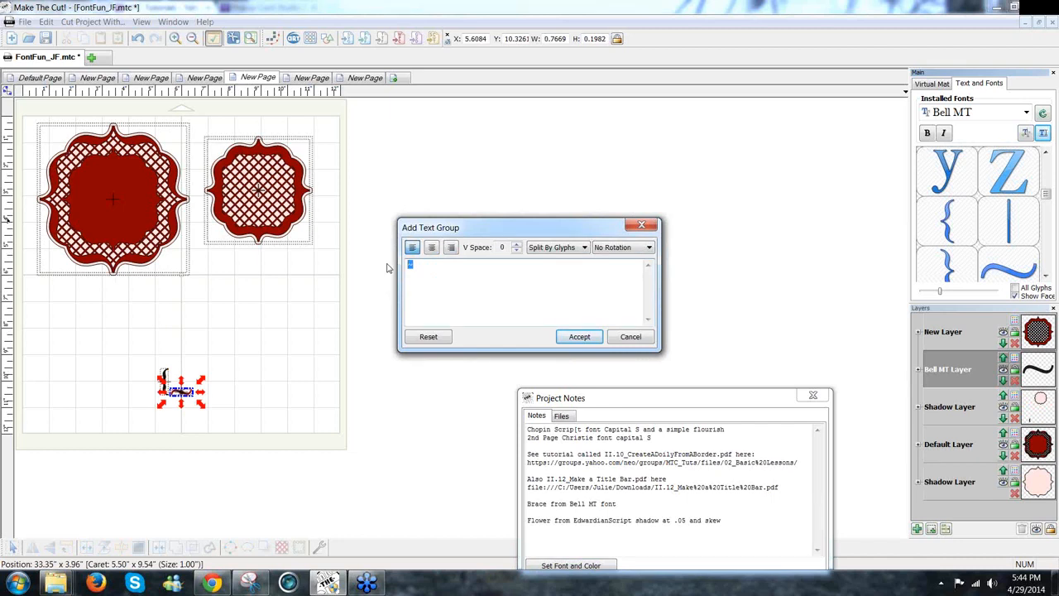
{"action": "type", "text": "{"}
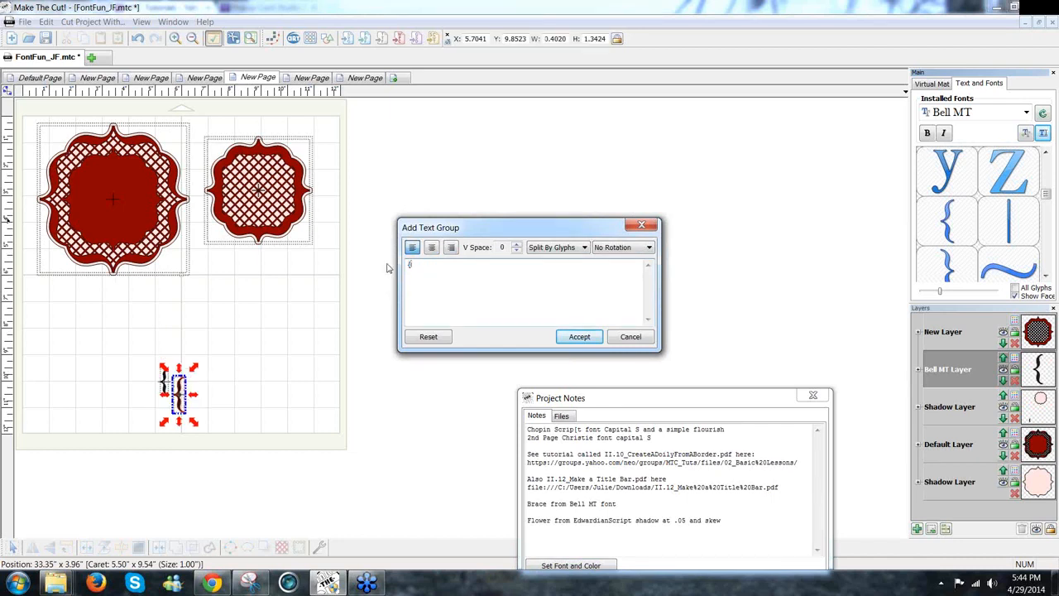
{"action": "left_click", "coordinate": [579, 336]}
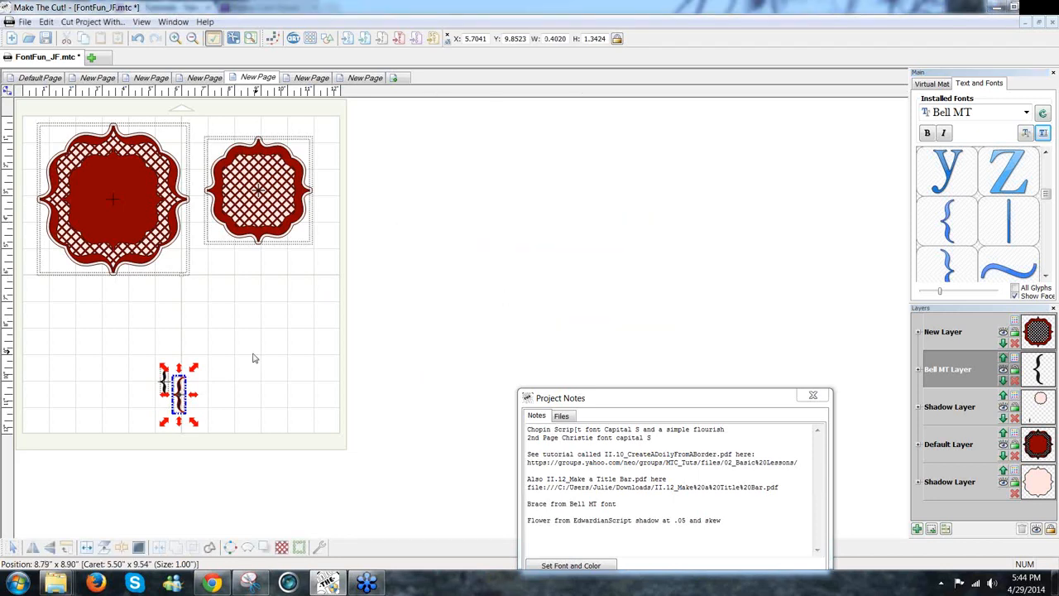
Move the new brace clear of the smaller original brace, and delete the original.
{"action": "left_click", "coordinate": [171, 403]}
{"action": "left_click_drag", "start_coordinate": [209, 393], "coordinate": [229, 374]}
{"action": "left_click_drag", "start_coordinate": [137, 358], "coordinate": [185, 398]}
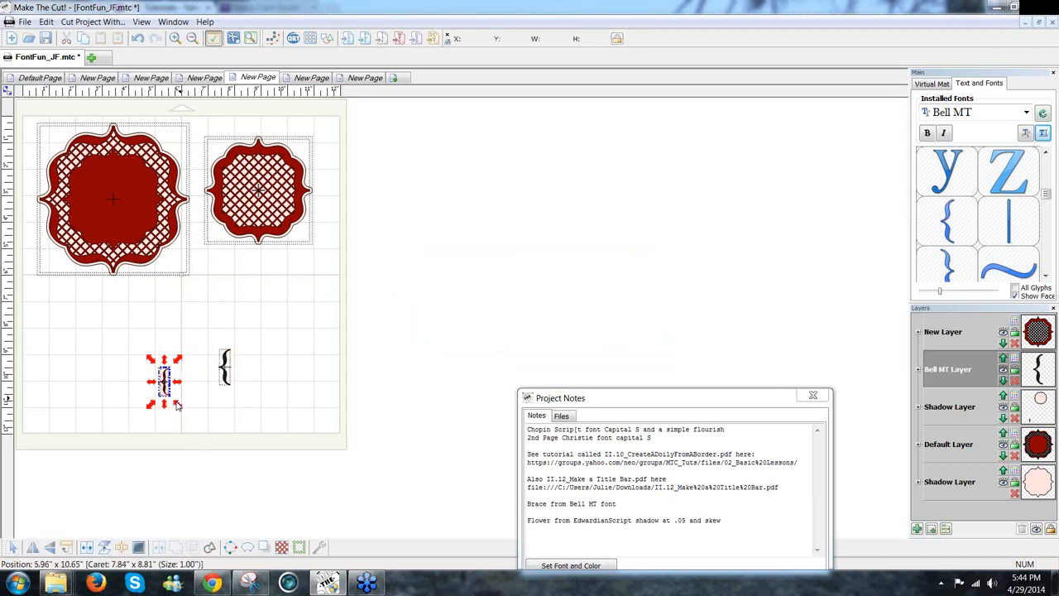
{"action": "key", "text": "Delete"}
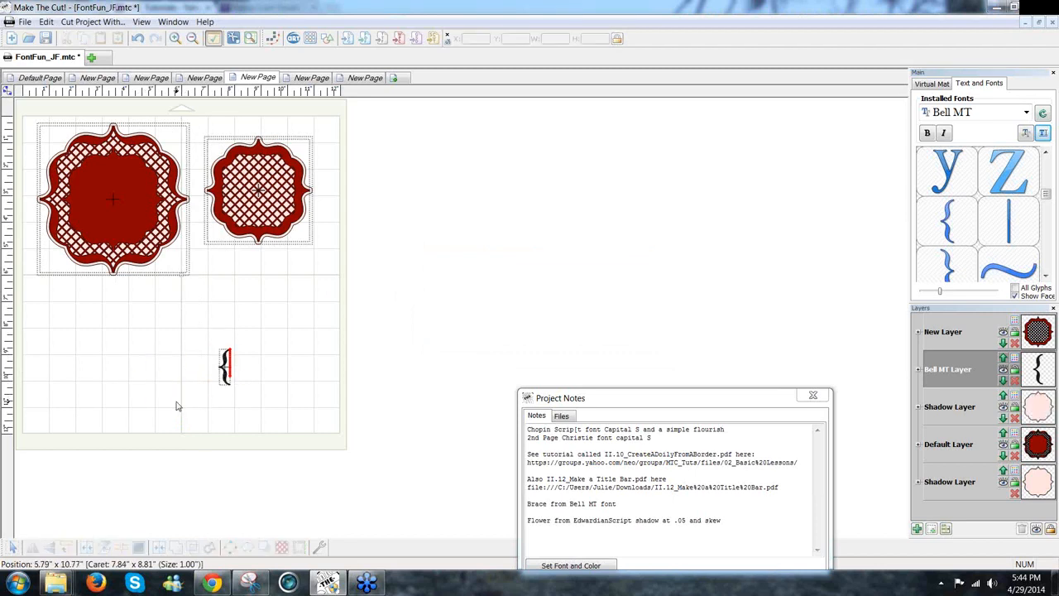
Enlarge the brace to about 9.97 in high, and move both red lattice frames off the mat beyond it.
{"action": "left_click", "coordinate": [225, 378]}
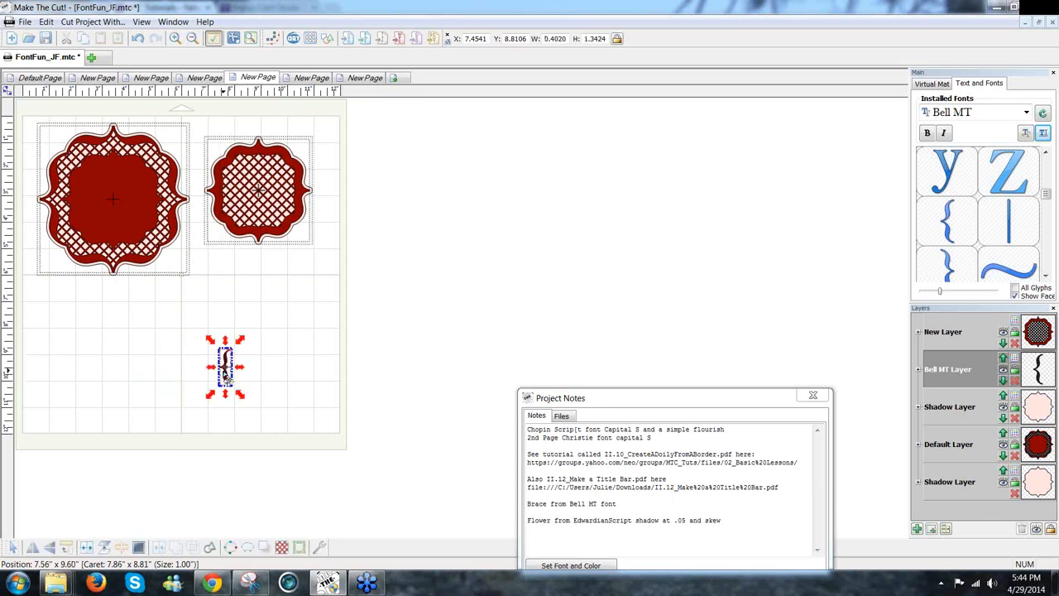
{"action": "left_click_drag", "start_coordinate": [239, 341], "coordinate": [436, 364]}
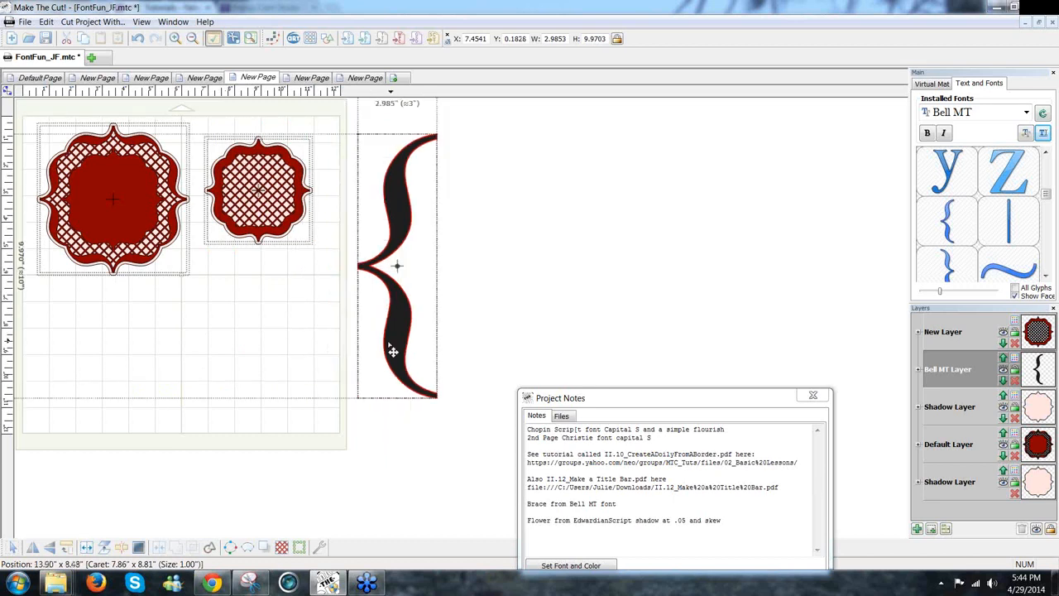
{"action": "left_click", "coordinate": [333, 310]}
{"action": "left_click_drag", "start_coordinate": [335, 310], "coordinate": [16, 114]}
{"action": "left_click_drag", "start_coordinate": [658, 183], "coordinate": [513, 191]}
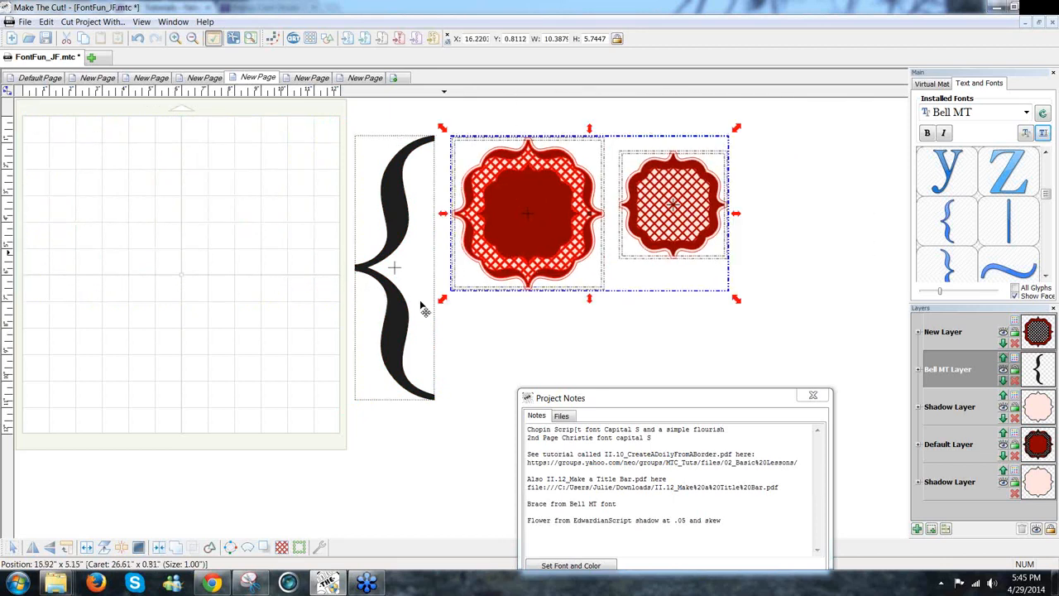
Move the brace onto the mat near its left edge and resize it to about 2 by 6.7 in.
{"action": "left_click_drag", "start_coordinate": [396, 329], "coordinate": [108, 331]}
{"action": "left_click_drag", "start_coordinate": [158, 412], "coordinate": [129, 371]}
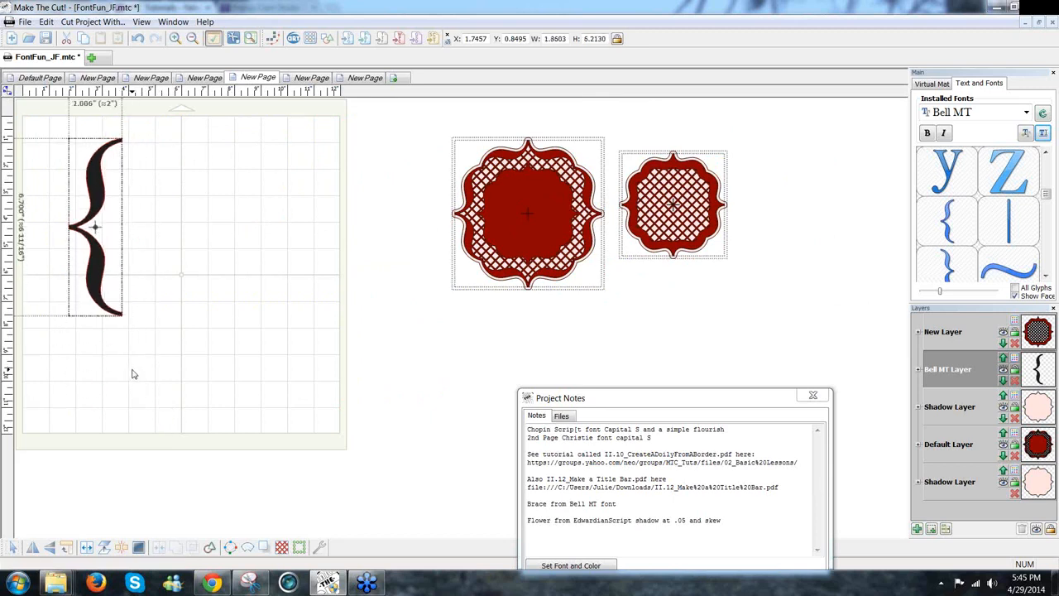
{"action": "left_click_drag", "start_coordinate": [90, 295], "coordinate": [73, 308]}
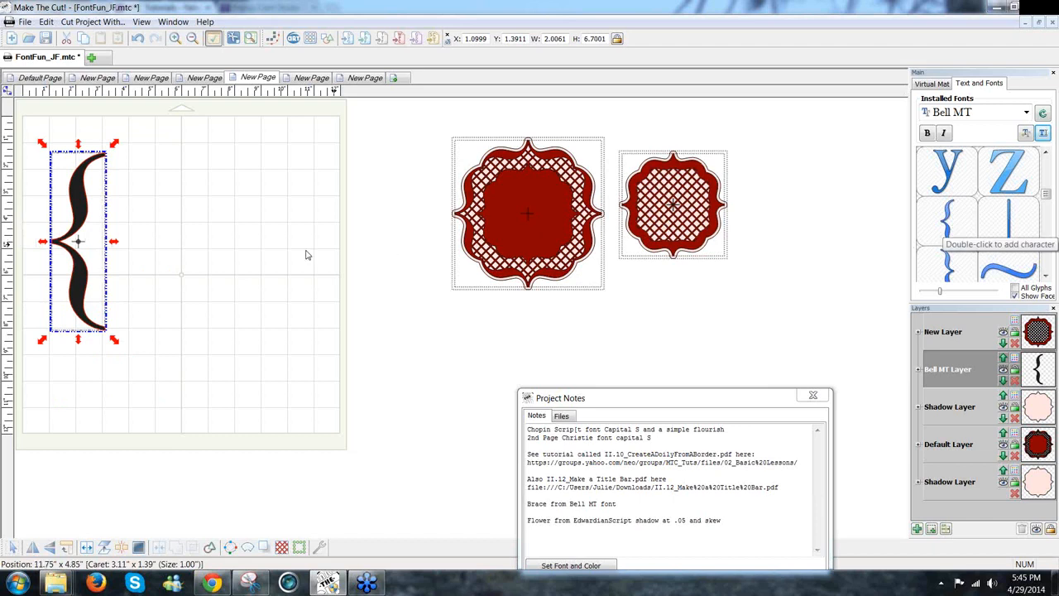
{"action": "left_click_drag", "start_coordinate": [79, 291], "coordinate": [74, 337]}
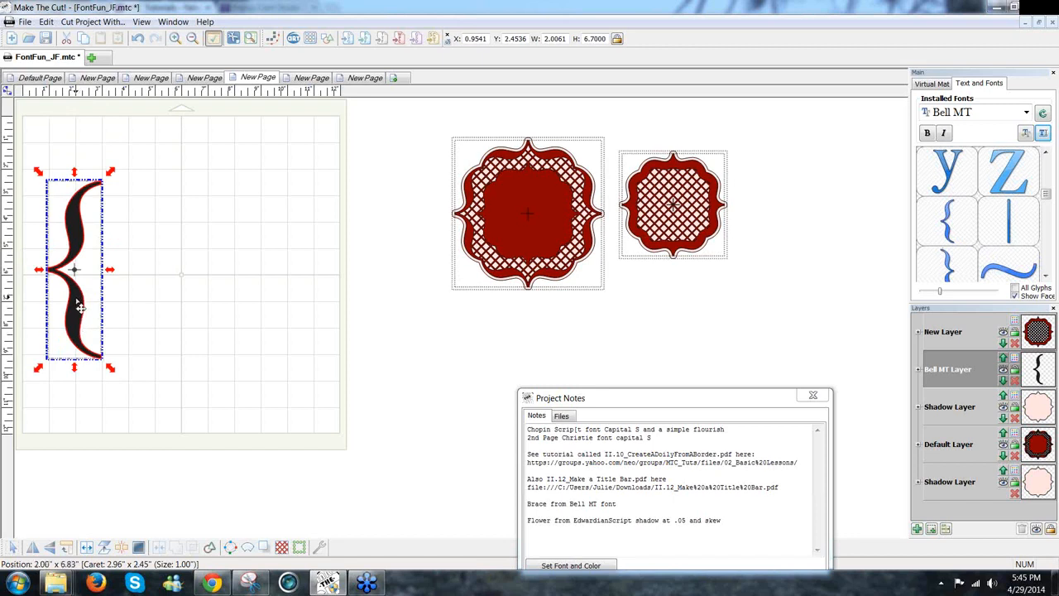
Copy the brace, paste it in place, and move the duplicate slightly to the right of the original.
{"action": "left_click", "coordinate": [45, 22]}
{"action": "left_click", "coordinate": [62, 82]}
{"action": "left_click", "coordinate": [48, 21]}
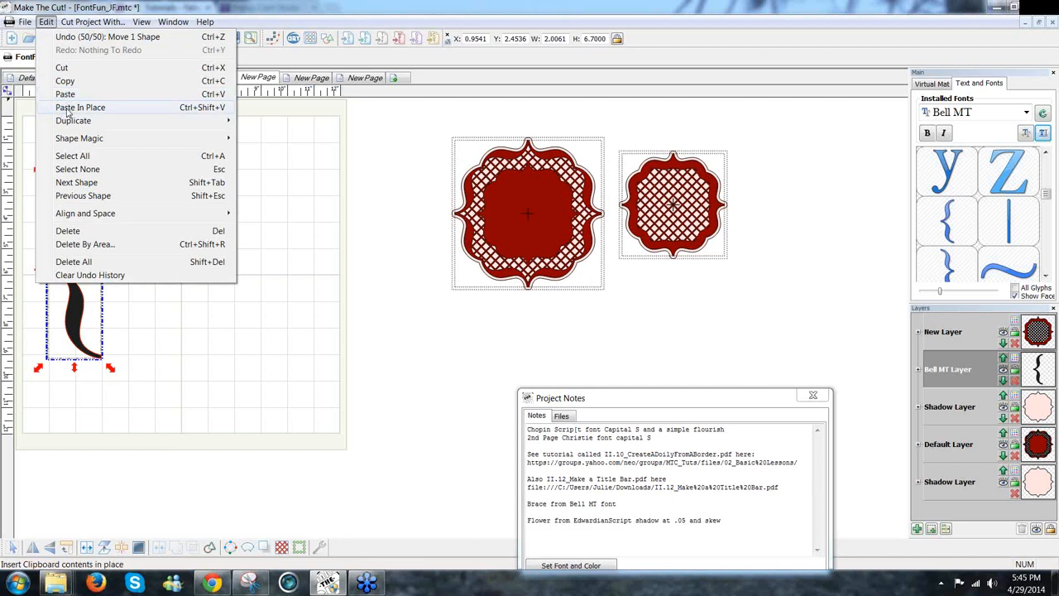
{"action": "left_click", "coordinate": [67, 108]}
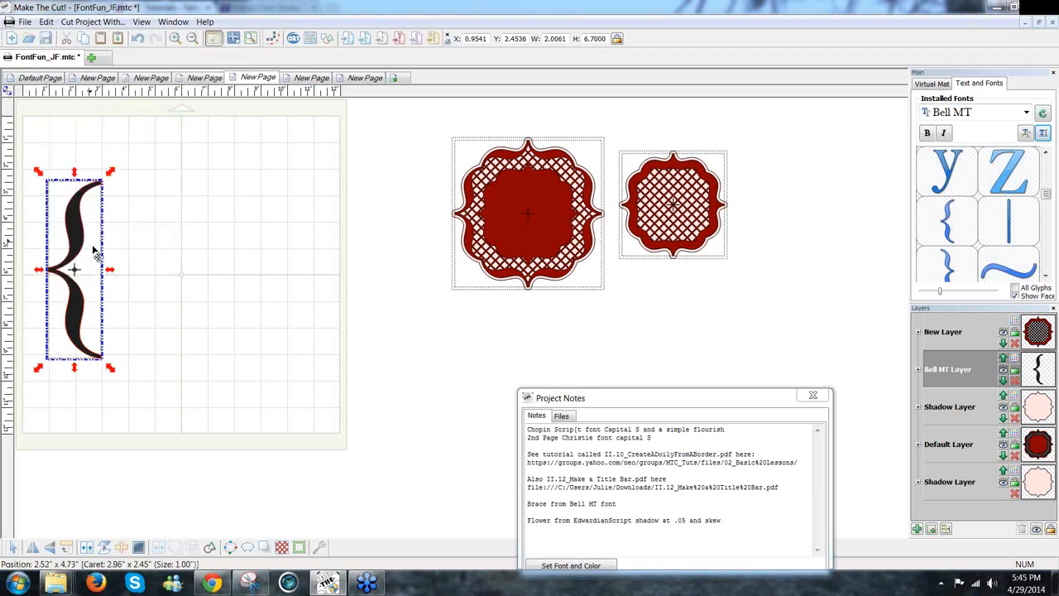
{"action": "left_click_drag", "start_coordinate": [75, 254], "coordinate": [111, 262]}
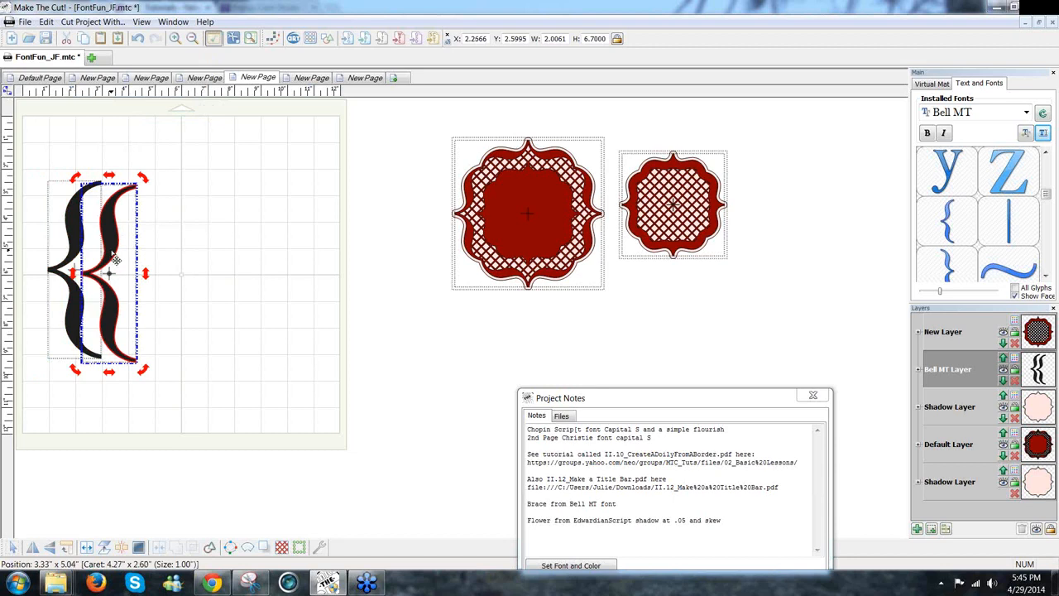
Rotate the duplicate 90° and place it along the mat's upper edge, its end overlapping the upright brace's upper tip.
{"action": "left_click", "coordinate": [66, 548]}
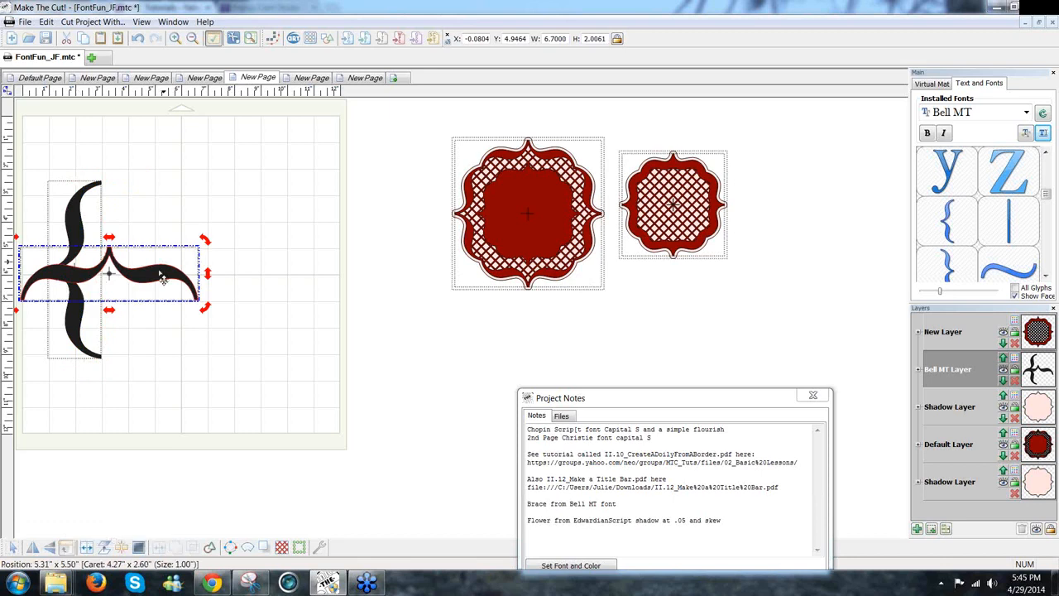
{"action": "left_click_drag", "start_coordinate": [162, 278], "coordinate": [237, 161]}
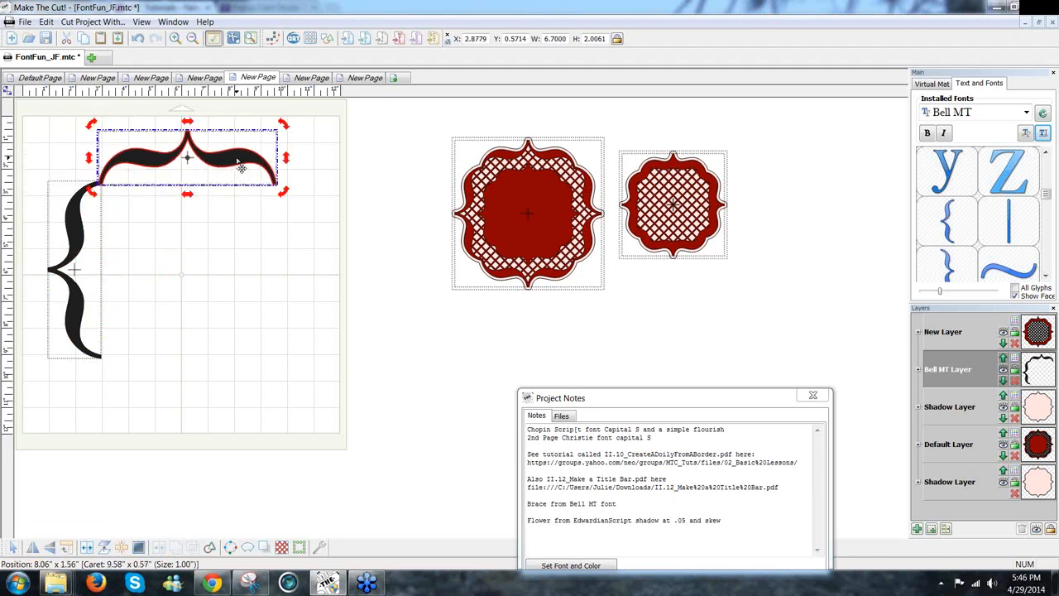
{"action": "scroll", "coordinate": [237, 160], "scroll_direction": "up", "scroll_amount": 3}
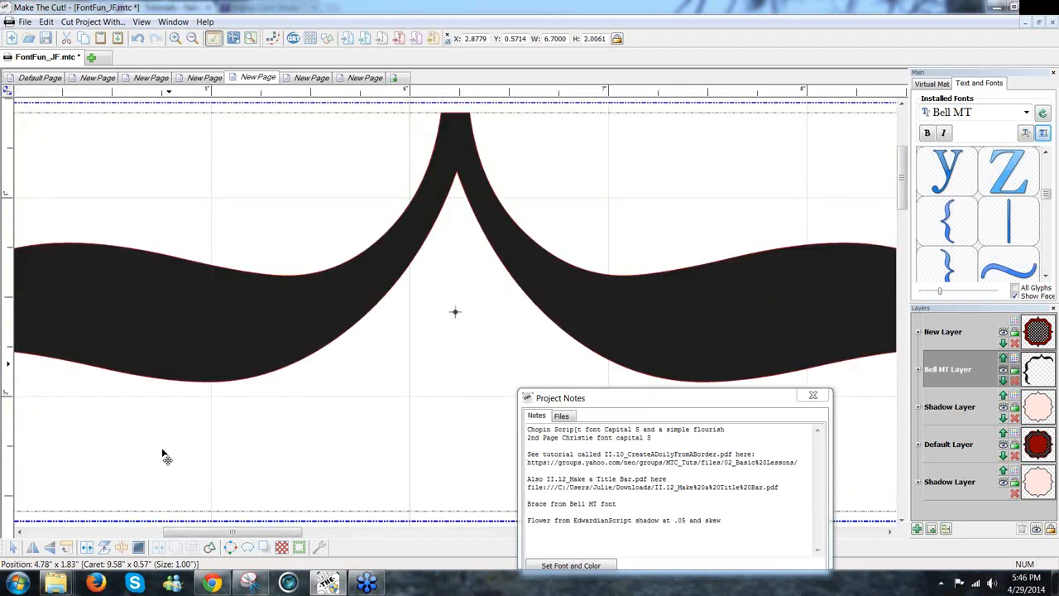
{"action": "left_click_drag", "start_coordinate": [201, 532], "coordinate": [110, 532]}
{"action": "left_click_drag", "start_coordinate": [401, 413], "coordinate": [405, 421]}
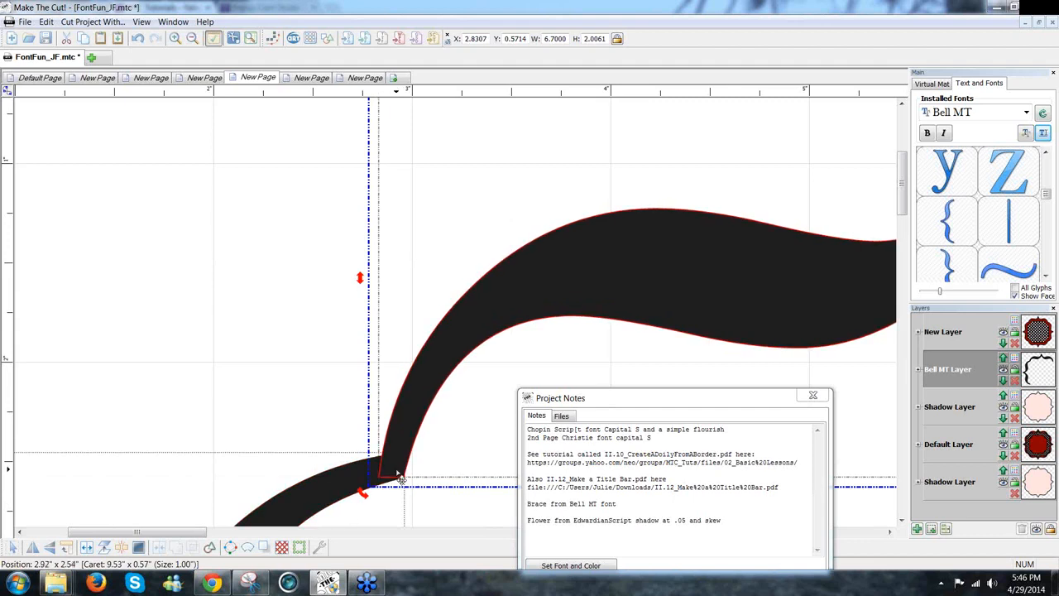
Duplicate the two joined braces in place and rotate the copies 180°.
{"action": "scroll", "coordinate": [397, 475], "scroll_direction": "down", "scroll_amount": 3}
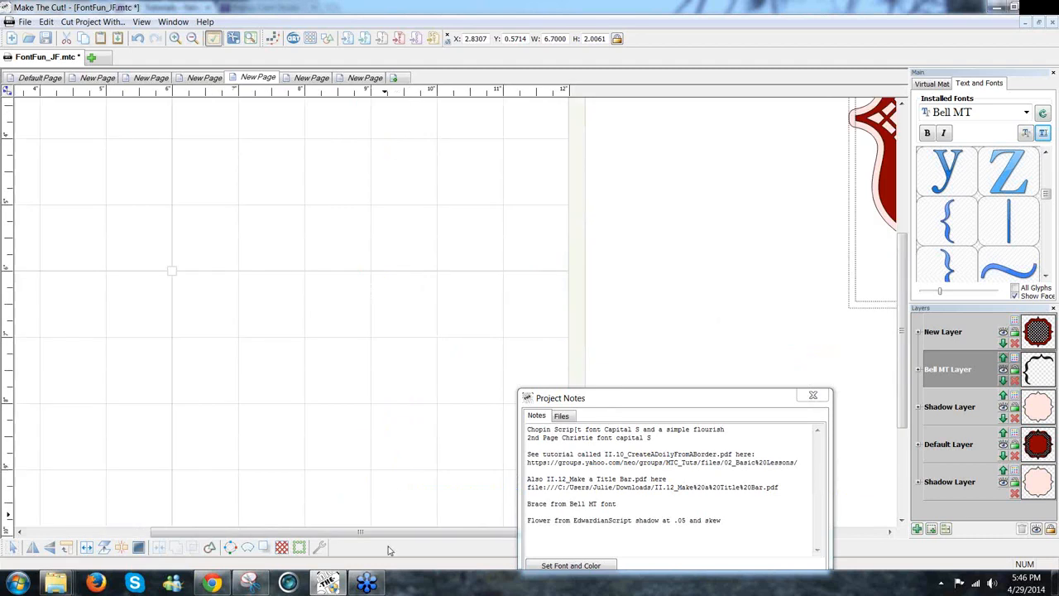
{"action": "left_click_drag", "start_coordinate": [427, 533], "coordinate": [202, 523]}
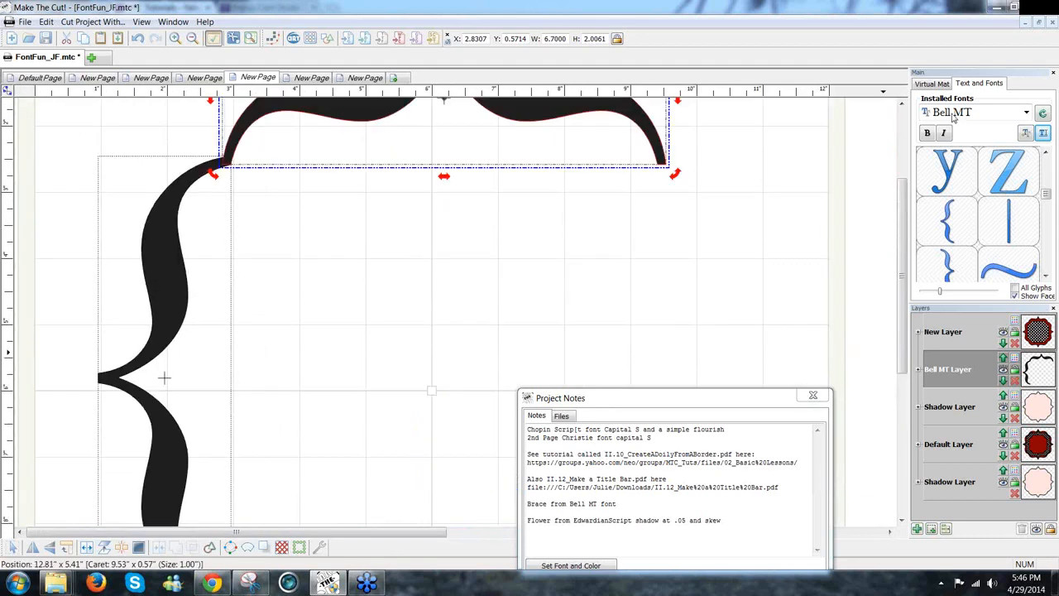
{"action": "left_click", "coordinate": [935, 85]}
{"action": "left_click_drag", "start_coordinate": [944, 211], "coordinate": [937, 213]}
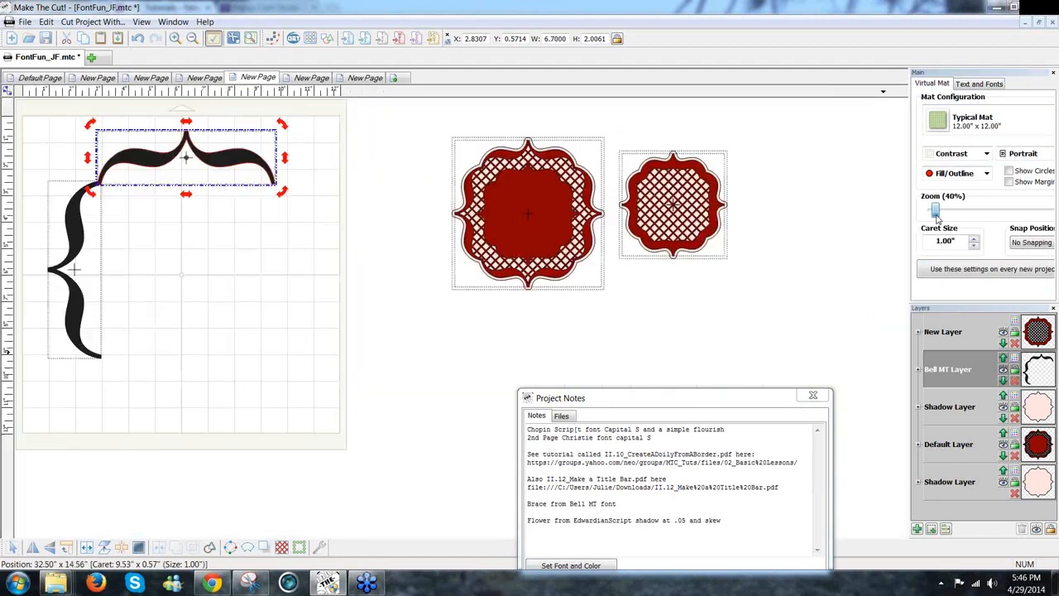
{"action": "left_click", "coordinate": [368, 296]}
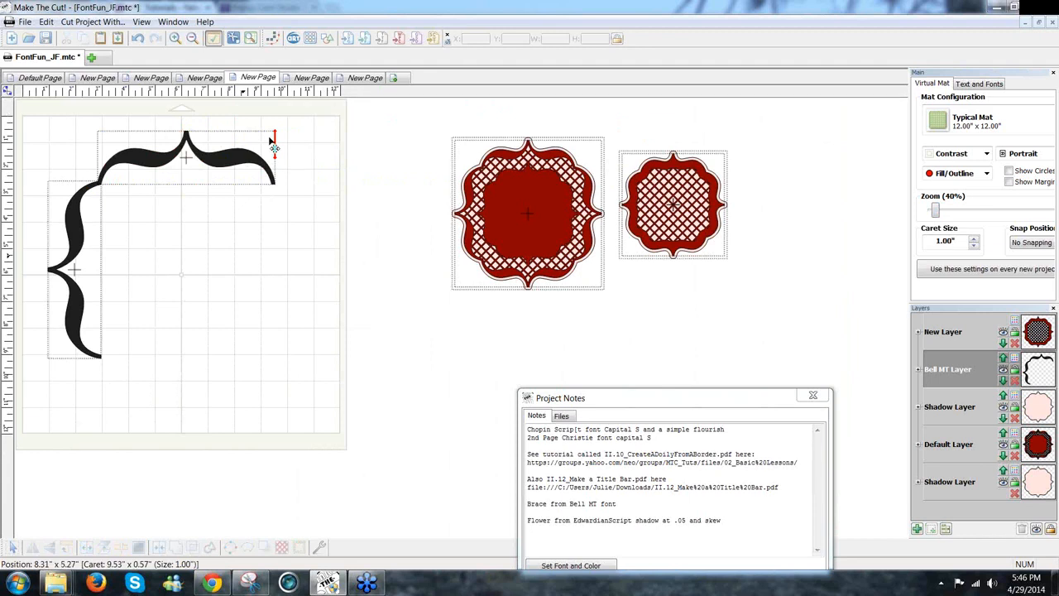
{"action": "left_click_drag", "start_coordinate": [329, 110], "coordinate": [20, 385]}
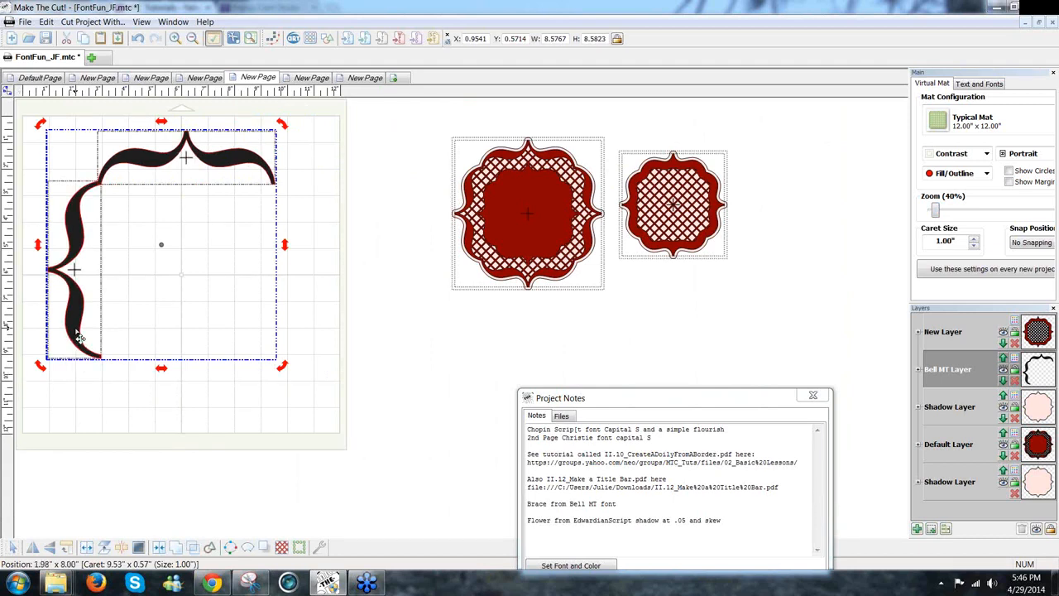
{"action": "left_click", "coordinate": [66, 548]}
{"action": "left_click", "coordinate": [66, 548]}
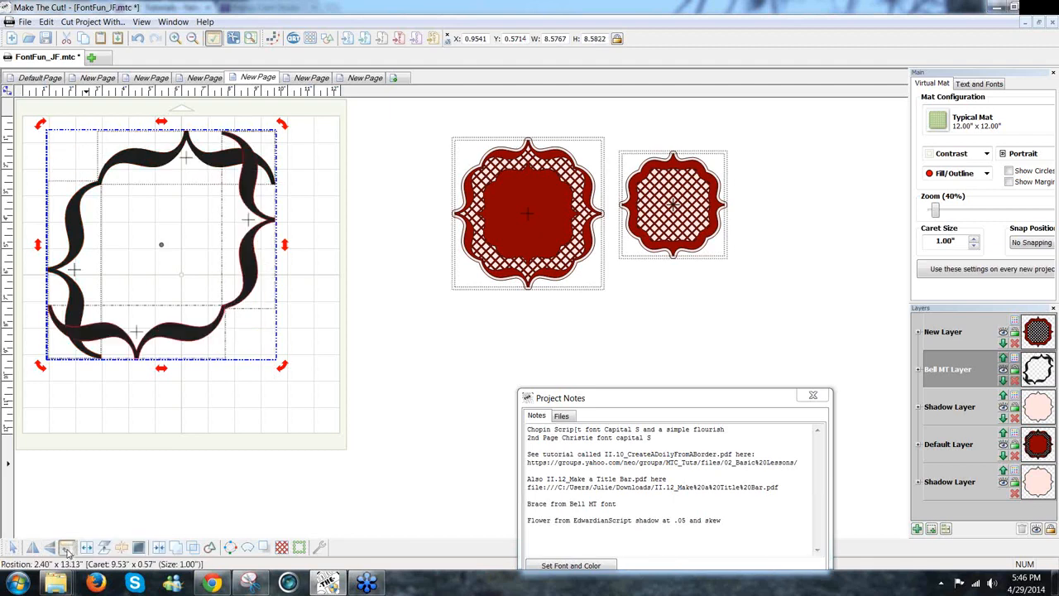
Position the rotated pair opposite the first two braces so all tips overlap and close the four-sided frame, then deselect it.
{"action": "left_click_drag", "start_coordinate": [206, 347], "coordinate": [251, 394]}
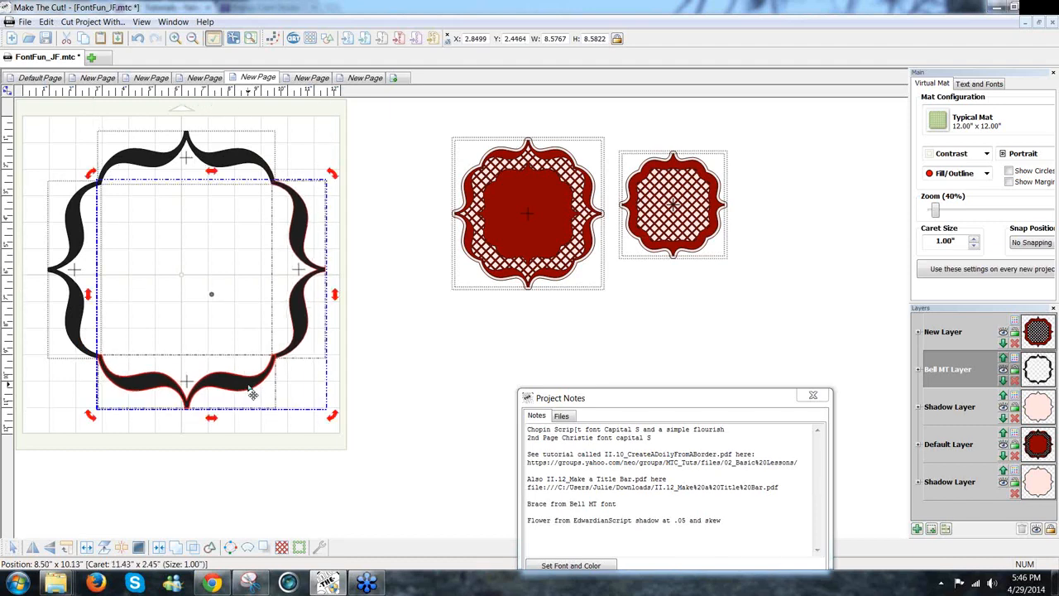
{"action": "scroll", "coordinate": [250, 394], "scroll_direction": "up", "scroll_amount": 5}
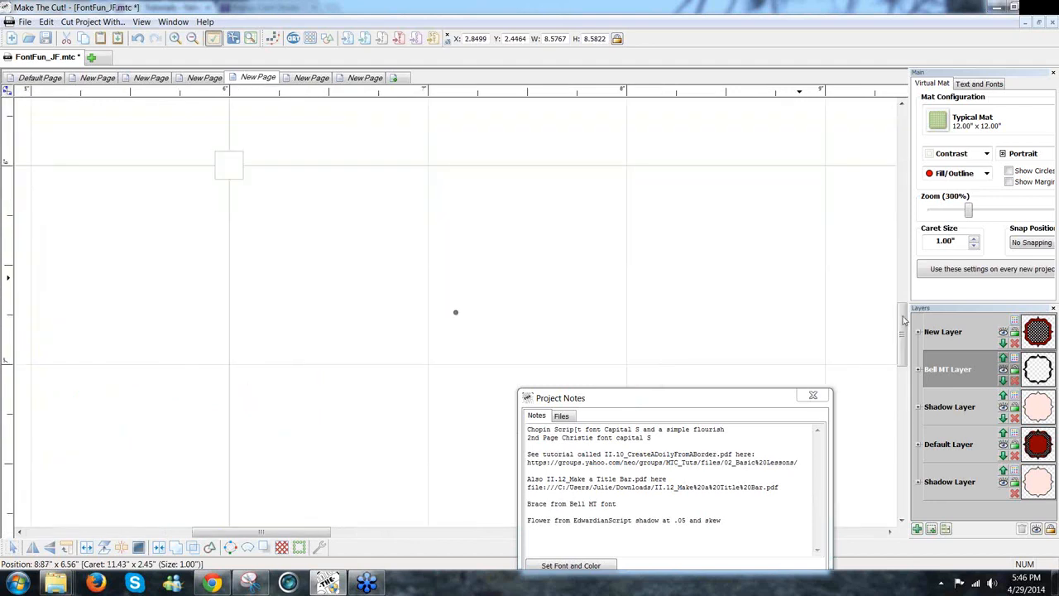
{"action": "left_click_drag", "start_coordinate": [904, 329], "coordinate": [891, 447]}
{"action": "left_click_drag", "start_coordinate": [283, 532], "coordinate": [205, 535]}
{"action": "left_click_drag", "start_coordinate": [908, 471], "coordinate": [917, 437]}
{"action": "left_click_drag", "start_coordinate": [425, 393], "coordinate": [428, 394]}
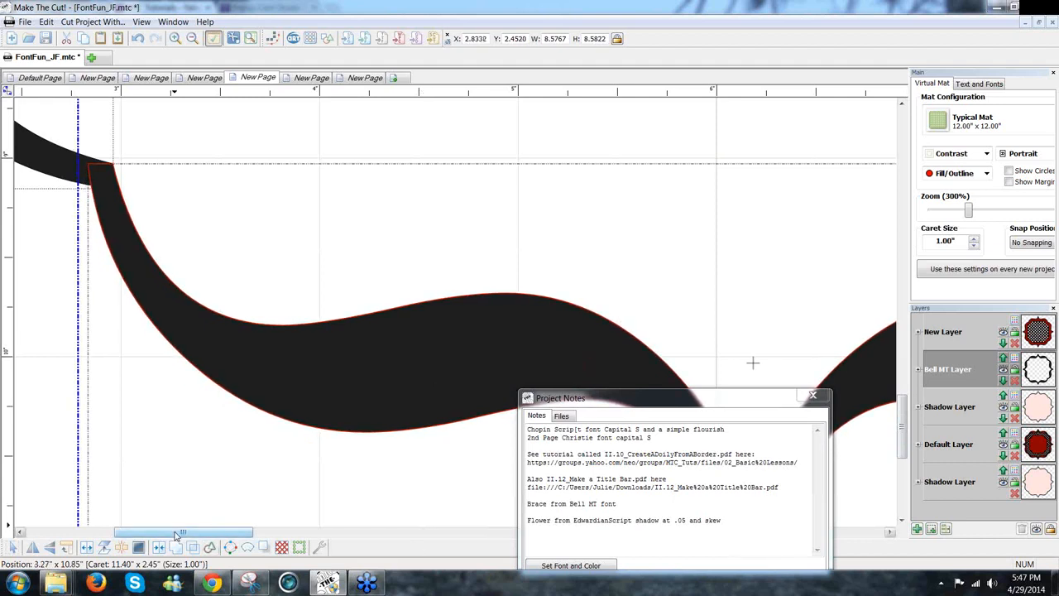
{"action": "left_click_drag", "start_coordinate": [176, 535], "coordinate": [343, 535]}
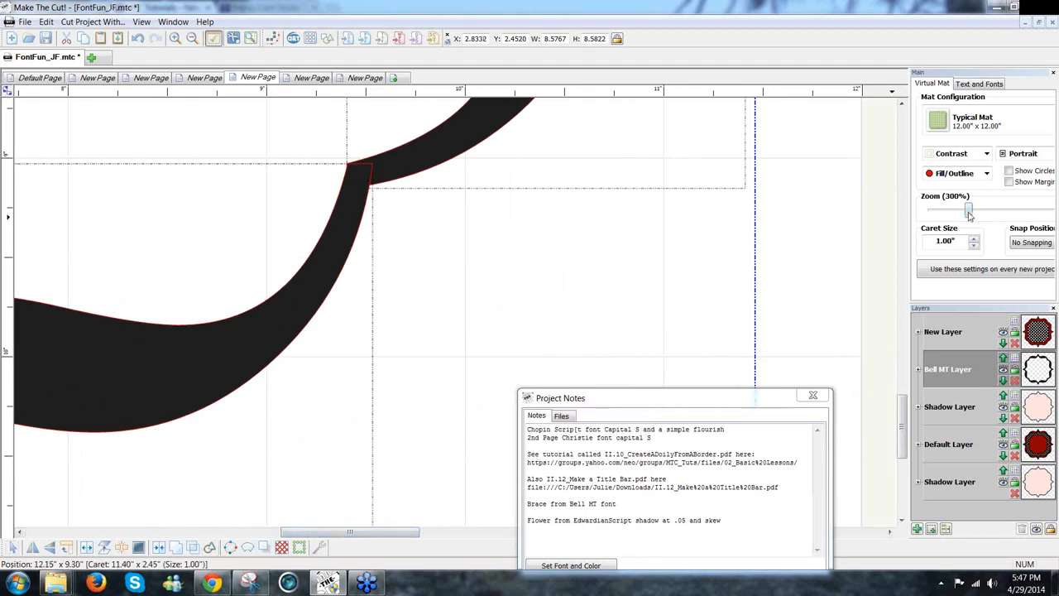
{"action": "left_click_drag", "start_coordinate": [968, 212], "coordinate": [937, 218]}
{"action": "left_click", "coordinate": [390, 418]}
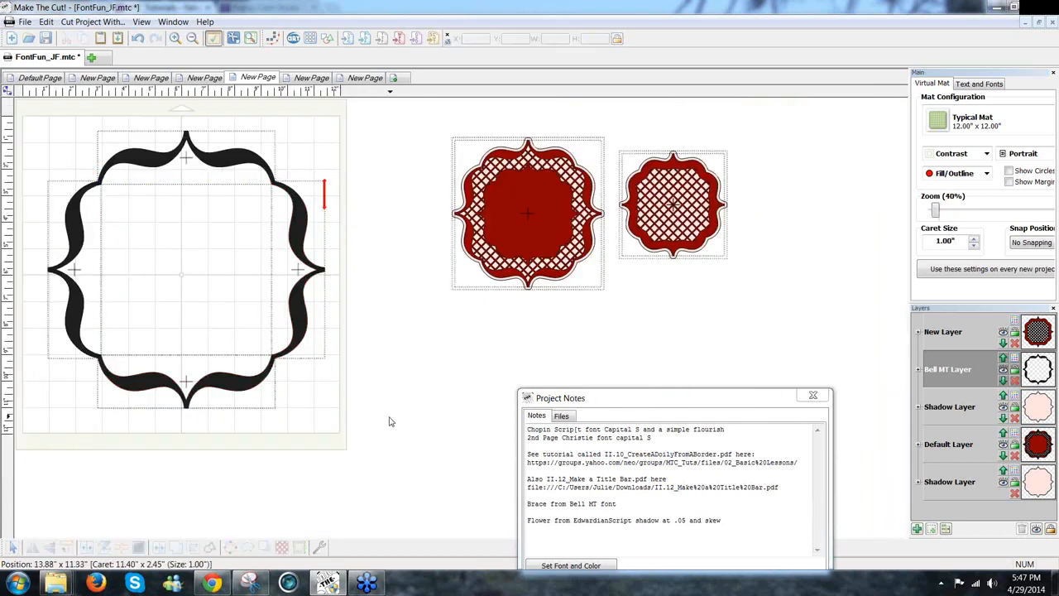
Weld the four braces into one frame and move it slightly left so it is roughly centred on the mat.
{"action": "left_click_drag", "start_coordinate": [119, 165], "coordinate": [19, 101]}
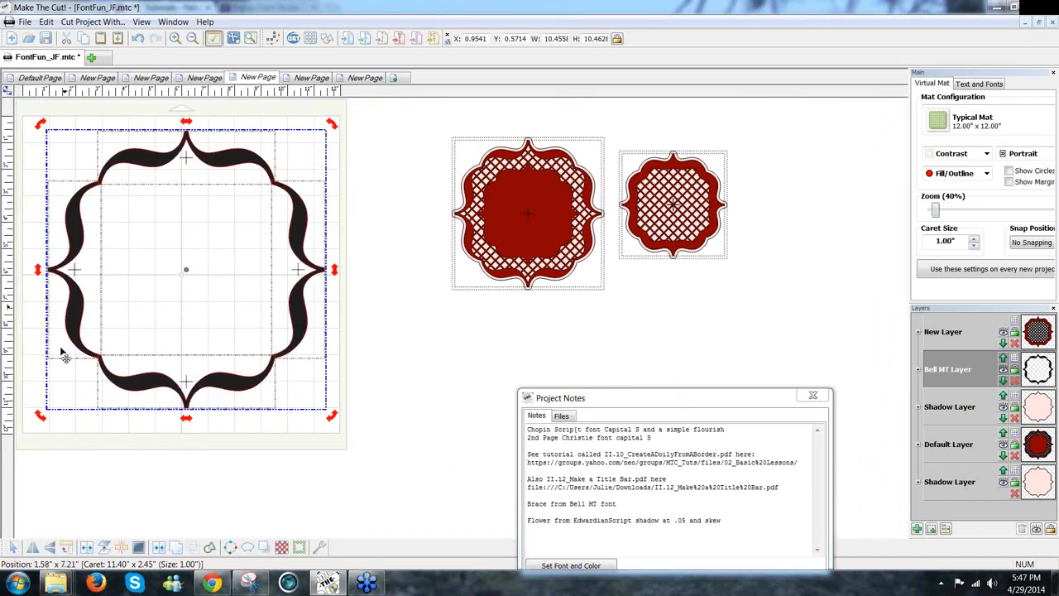
{"action": "left_click", "coordinate": [175, 549]}
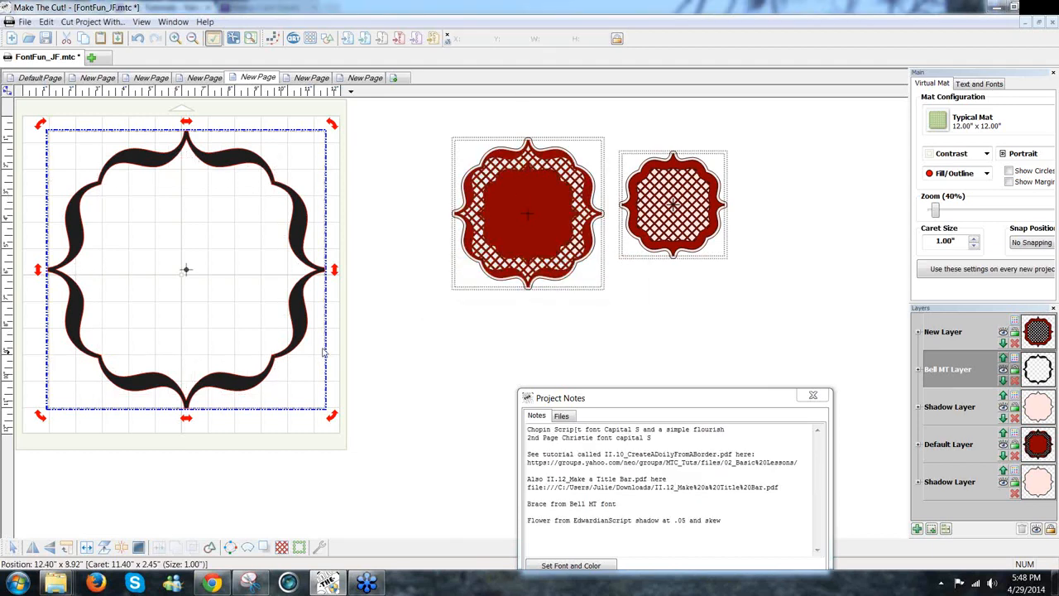
{"action": "left_click_drag", "start_coordinate": [323, 352], "coordinate": [296, 345]}
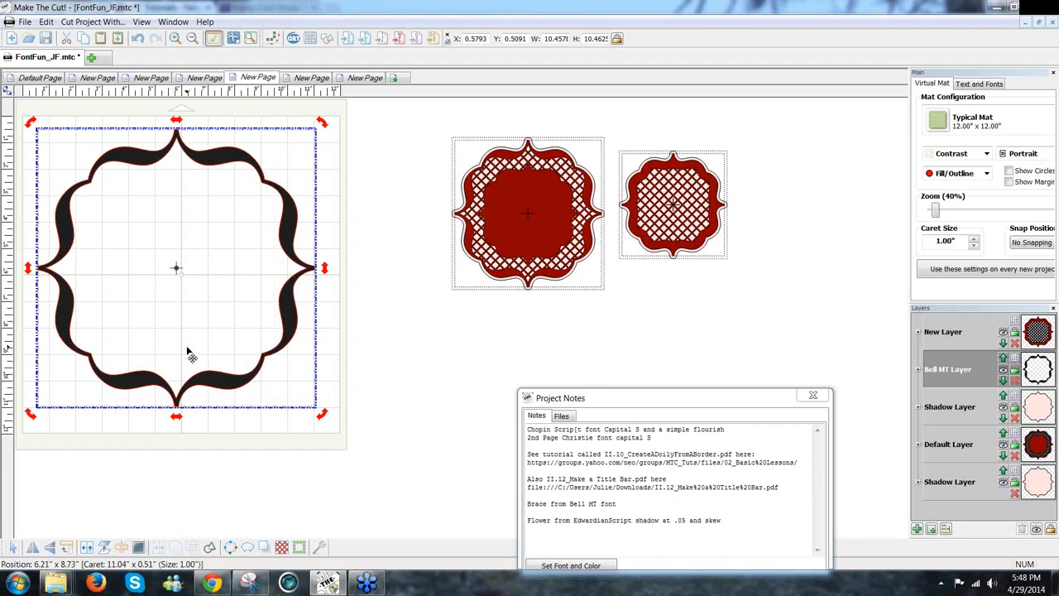
Break the welded frame apart into its outer and inner shapes, and select the inner one.
{"action": "left_click", "coordinate": [121, 549]}
{"action": "left_click", "coordinate": [248, 468]}
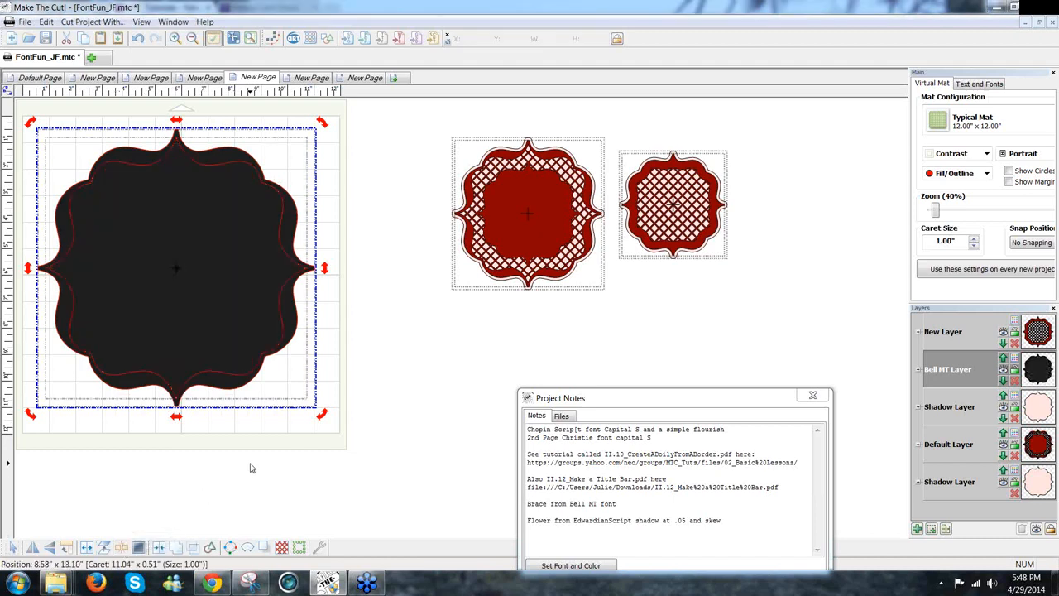
{"action": "left_click", "coordinate": [216, 354]}
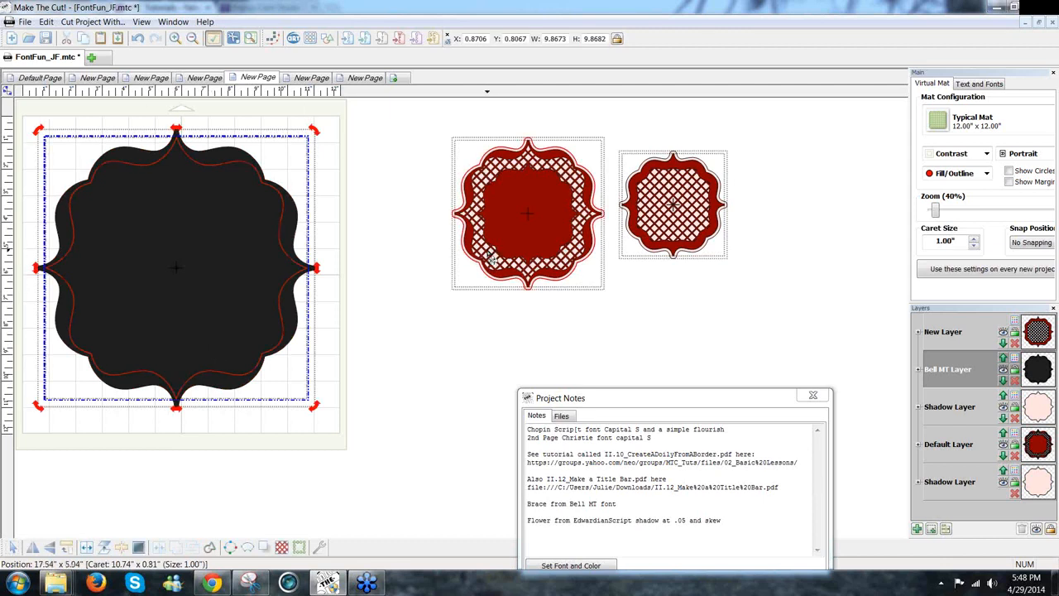
Apply an inverse lattice to the inner shape with 0.16" width, 0.41" gap and 45° rotation, deleting the original.
{"action": "left_click", "coordinate": [283, 549]}
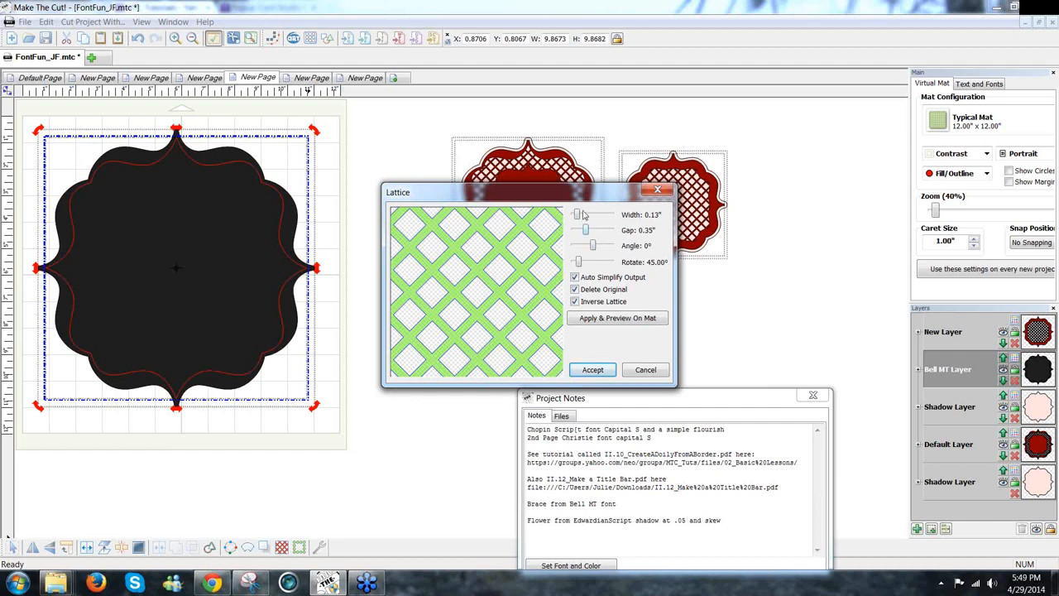
{"action": "left_click_drag", "start_coordinate": [577, 217], "coordinate": [578, 217]}
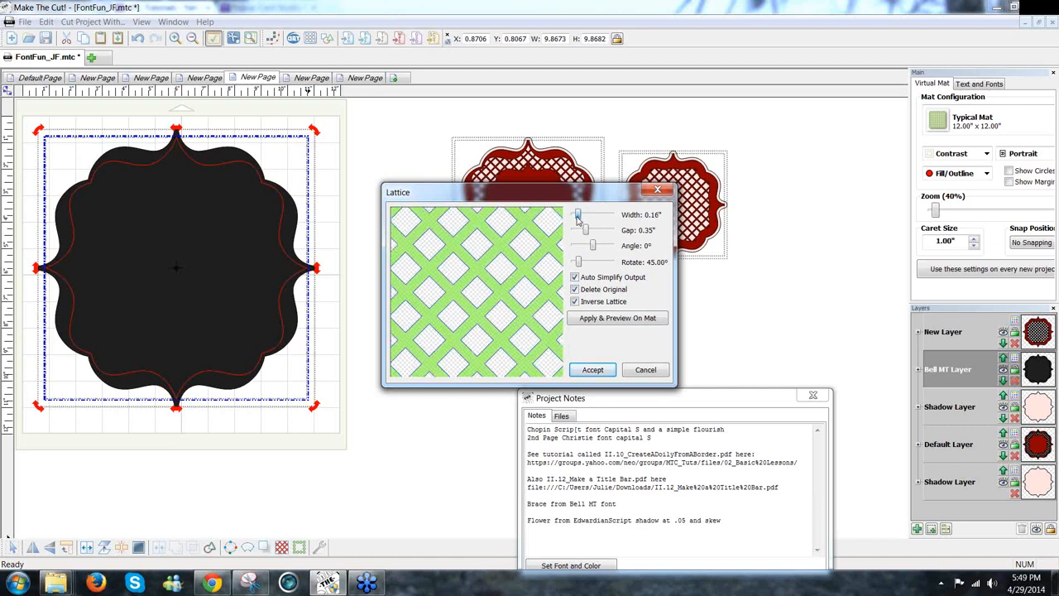
{"action": "left_click_drag", "start_coordinate": [586, 232], "coordinate": [588, 237]}
{"action": "left_click", "coordinate": [592, 372]}
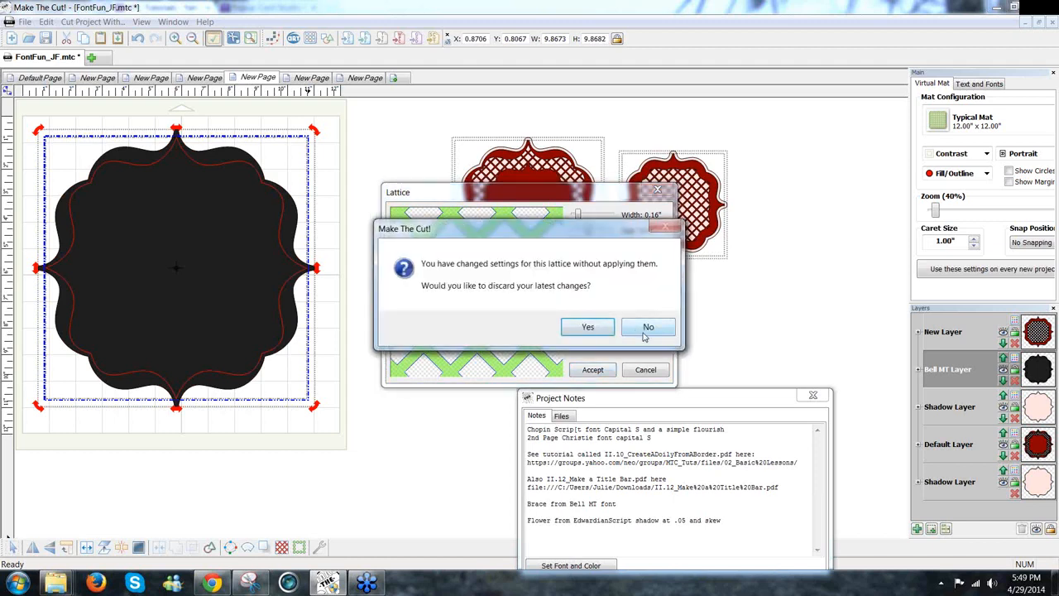
{"action": "left_click", "coordinate": [646, 331]}
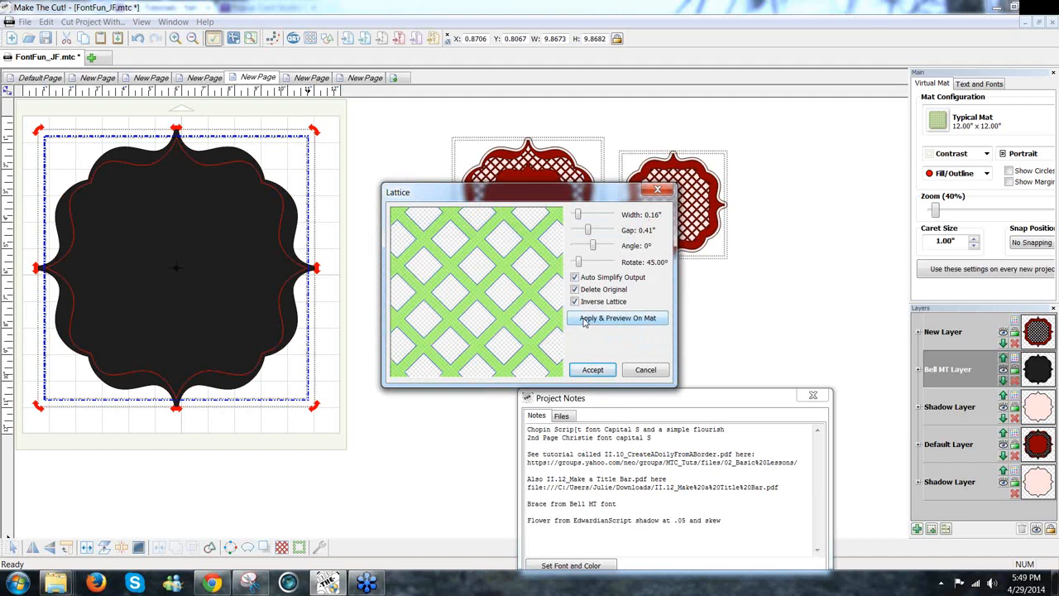
{"action": "left_click", "coordinate": [585, 321]}
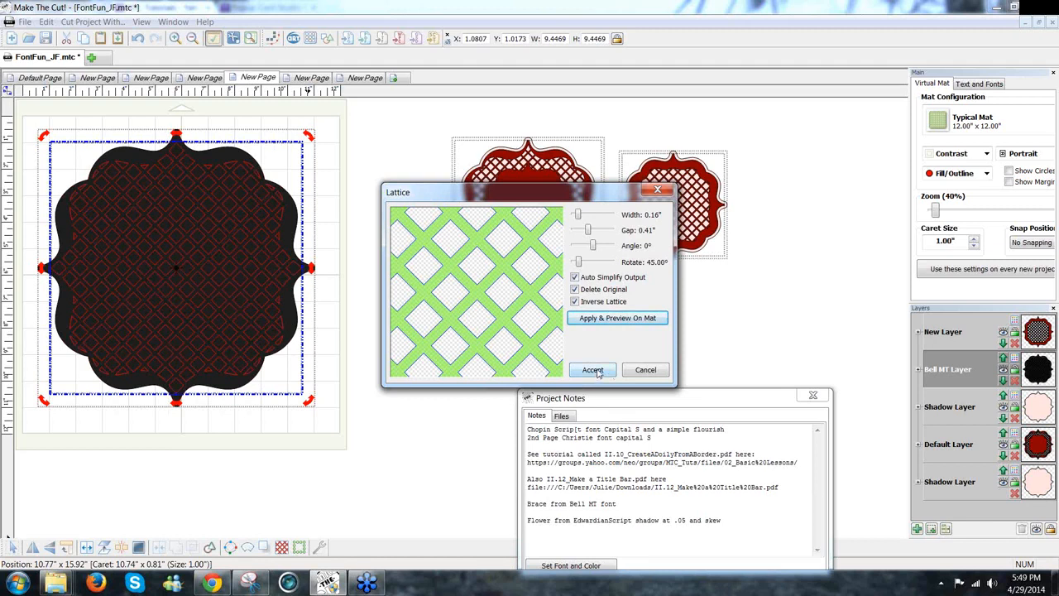
{"action": "left_click", "coordinate": [593, 370]}
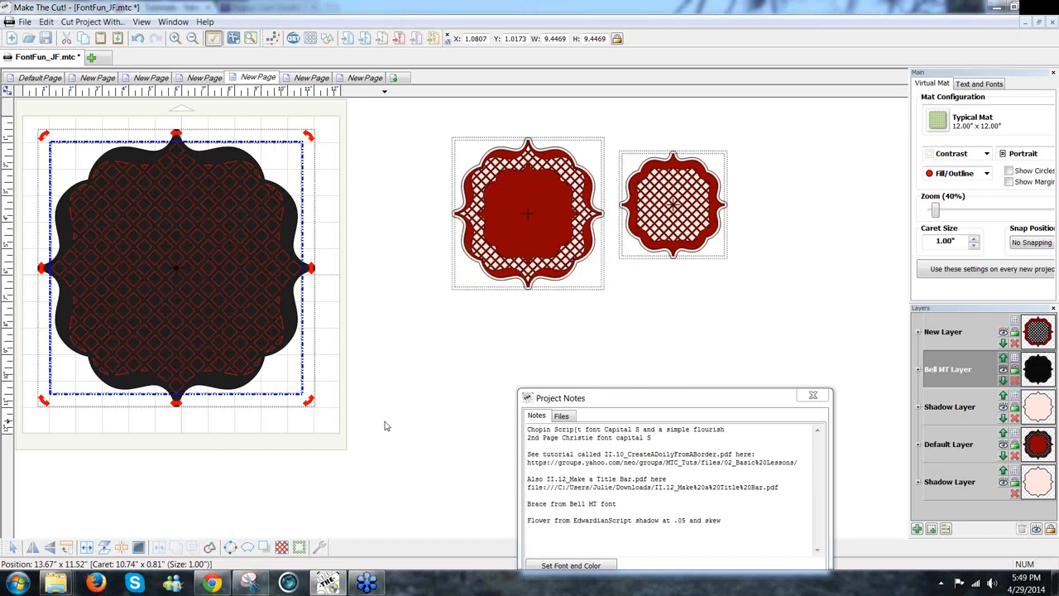
Join the lattice with the outer frame shape and scale the result proportionally to about 8.44 inches wide.
{"action": "left_click_drag", "start_coordinate": [385, 422], "coordinate": [7, 108]}
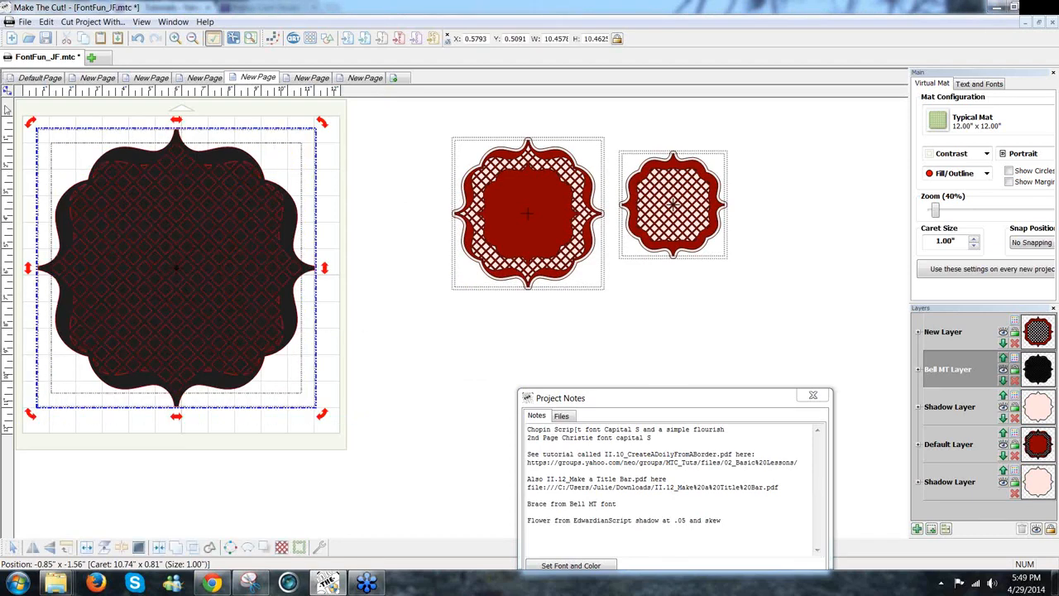
{"action": "left_click", "coordinate": [160, 547]}
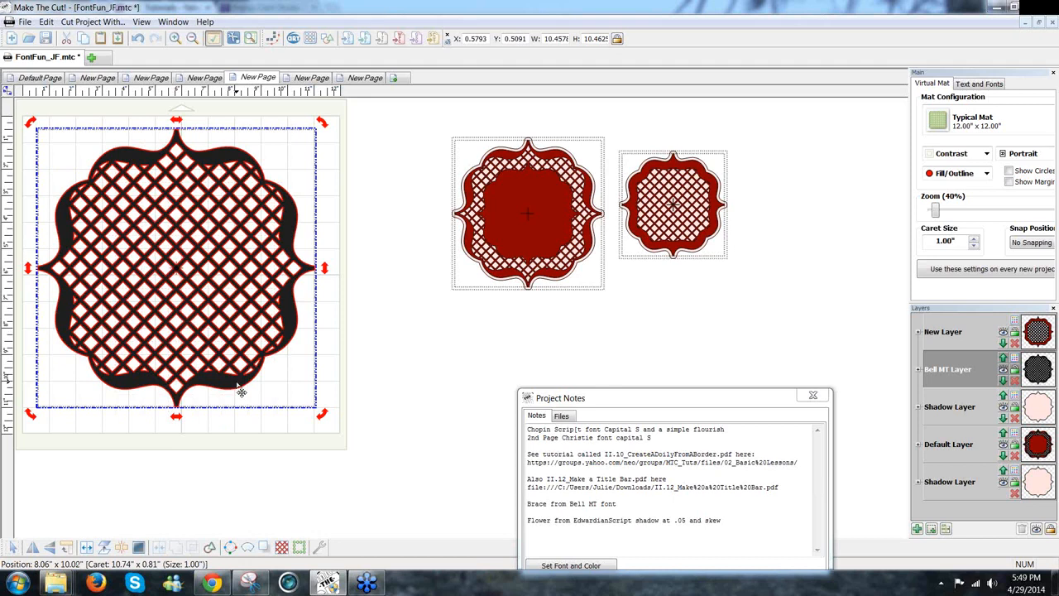
{"action": "left_click", "coordinate": [295, 338]}
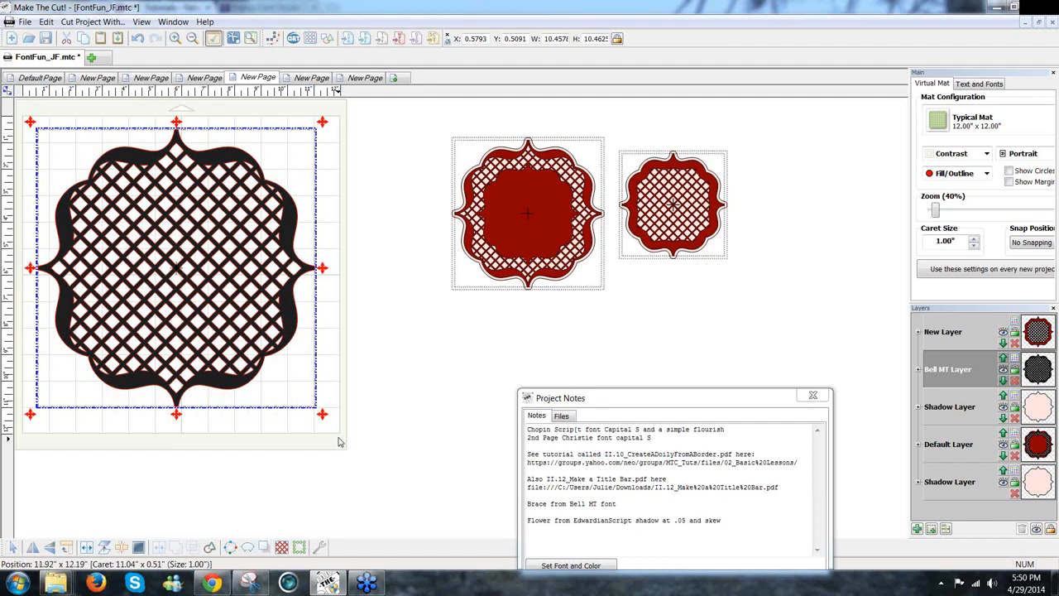
{"action": "left_click", "coordinate": [217, 357]}
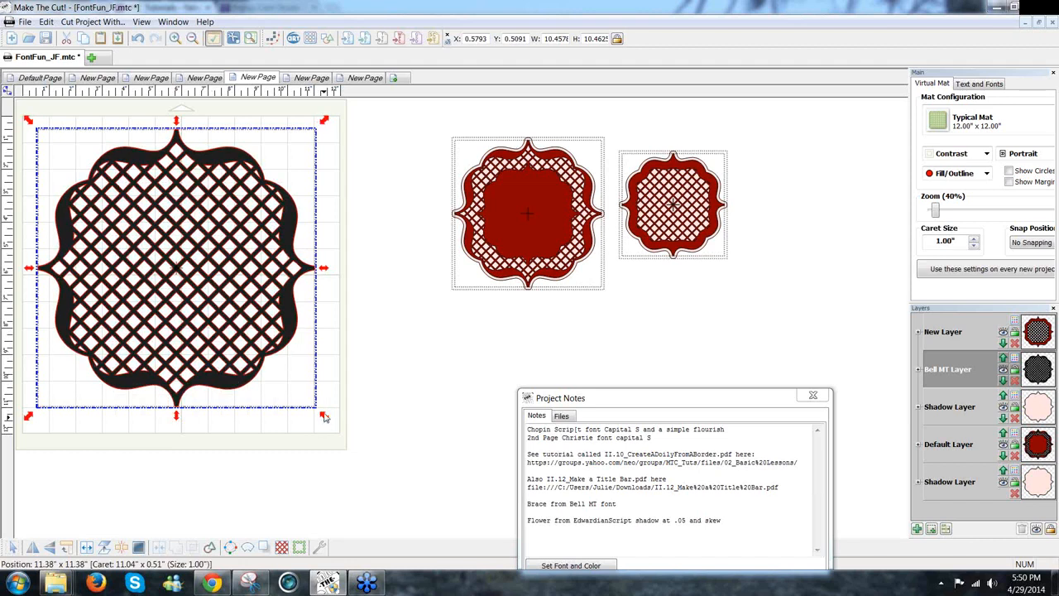
{"action": "left_click_drag", "start_coordinate": [324, 416], "coordinate": [238, 325]}
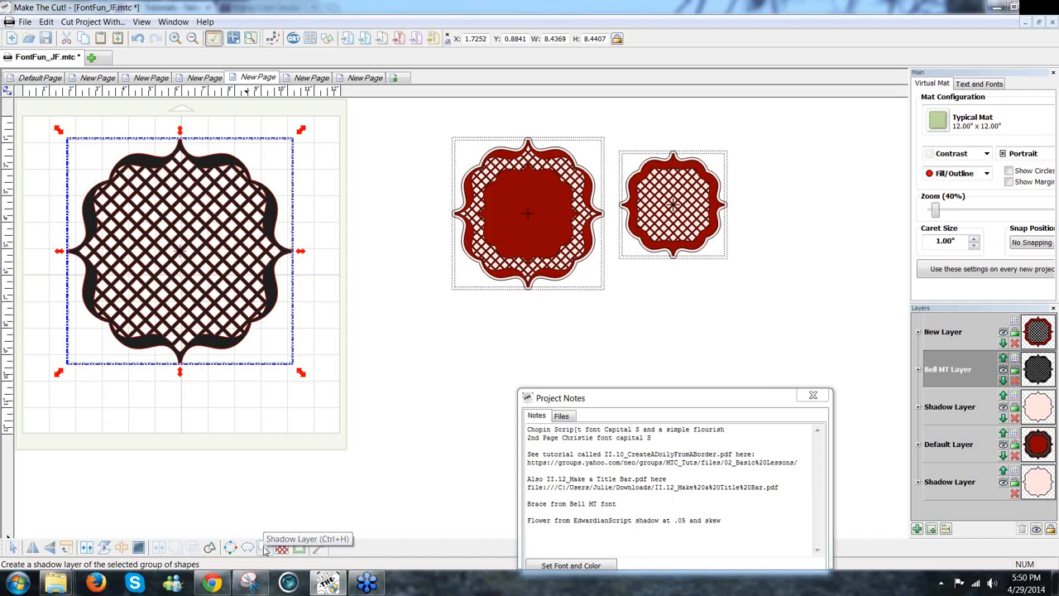
Generate a blacked-out shadow layer of the lattice frame with a shadow width of 0.15 in. and rounded corners.
{"action": "left_click", "coordinate": [265, 547]}
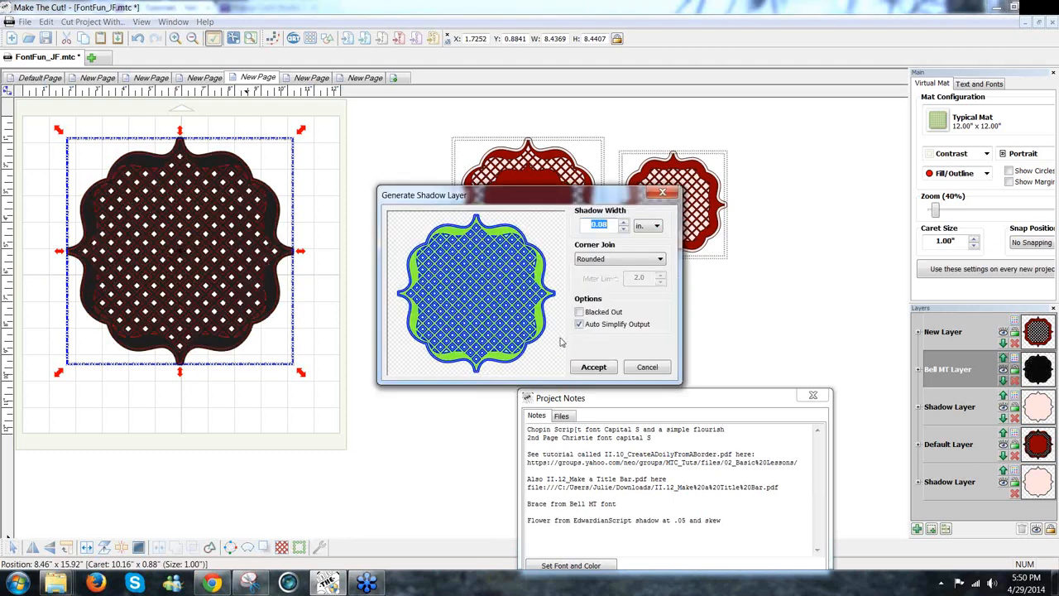
{"action": "left_click", "coordinate": [579, 313]}
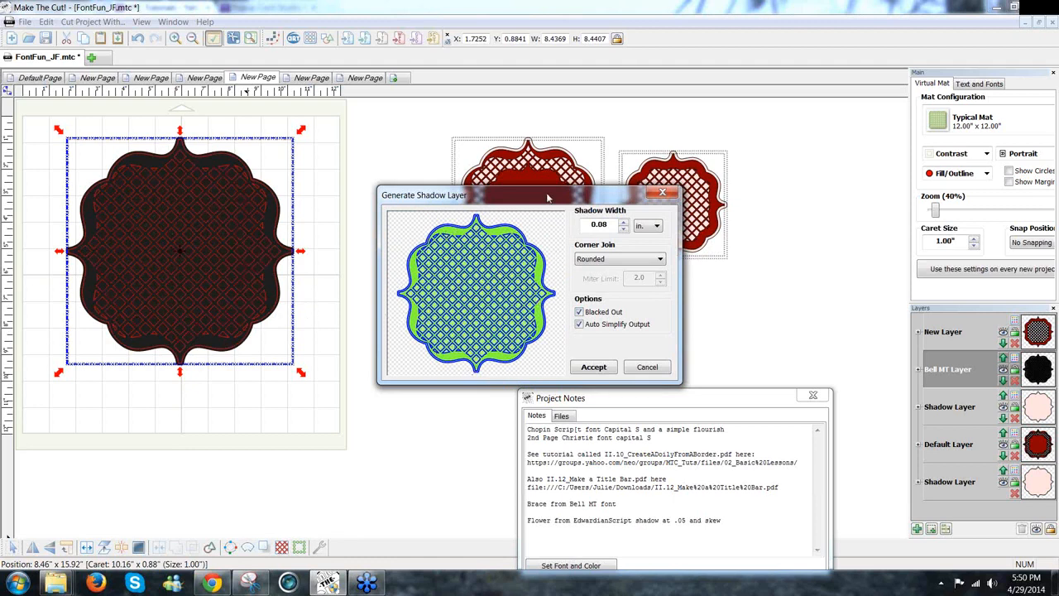
{"action": "left_click_drag", "start_coordinate": [547, 197], "coordinate": [545, 231]}
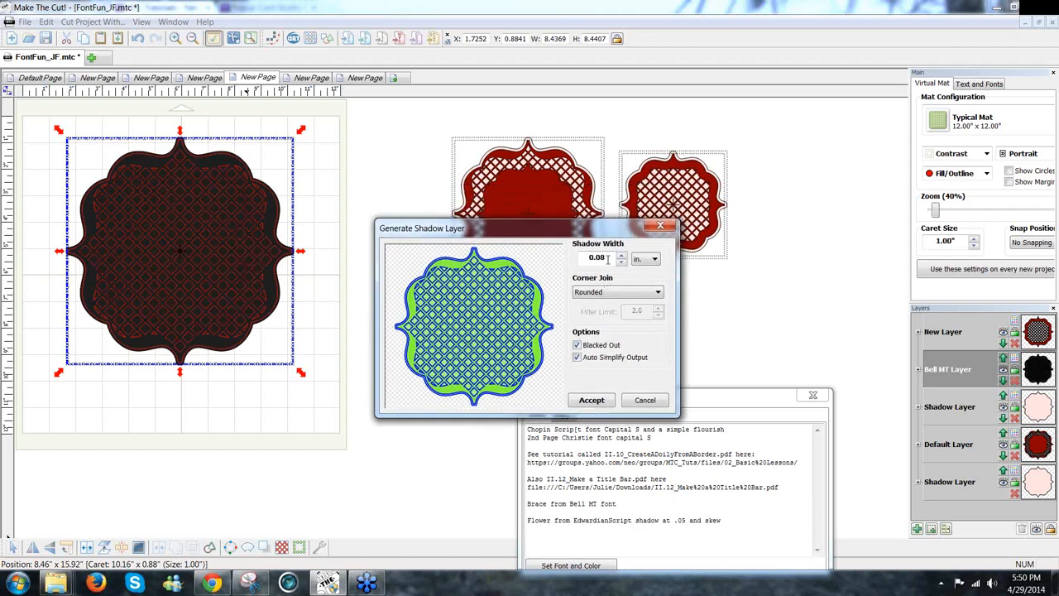
{"action": "left_click", "coordinate": [605, 258]}
{"action": "key", "text": "BackSpace"}
{"action": "key", "text": "BackSpace"}
{"action": "key", "text": "BackSpace"}
{"action": "key", "text": "BackSpace"}
{"action": "type", "text": "0.15"}
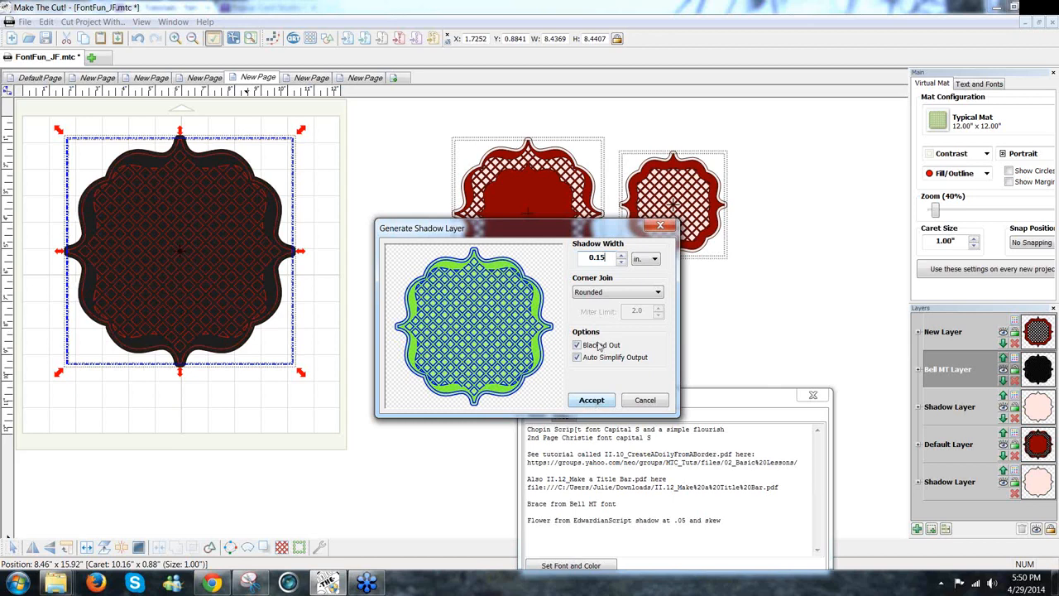
{"action": "left_click", "coordinate": [590, 402]}
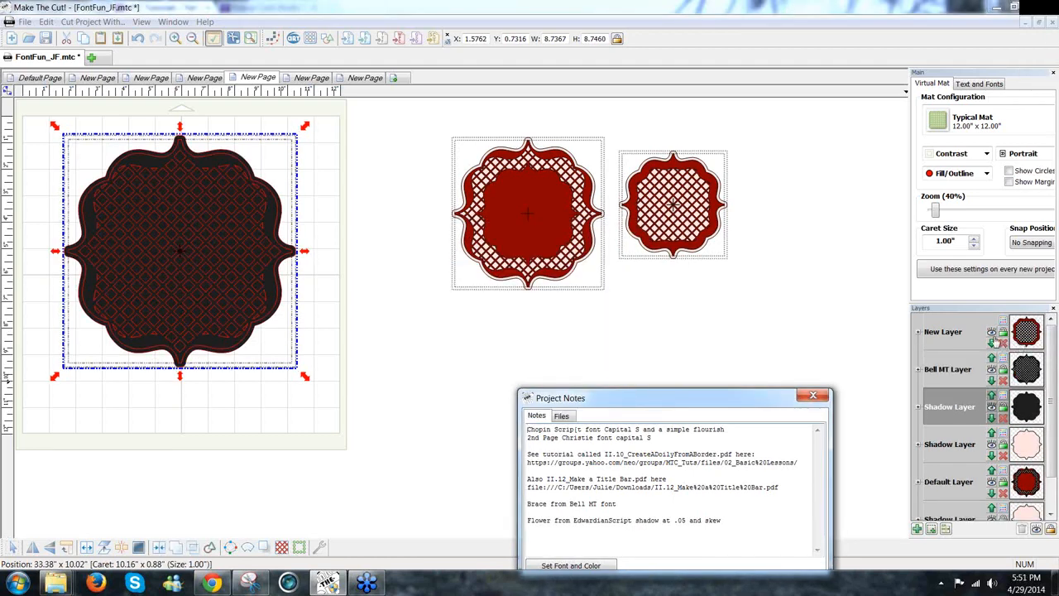
Colour the new shadow layer pale pink and the Bell MT lattice layer dark red, and clear the selection.
{"action": "left_click", "coordinate": [1003, 400]}
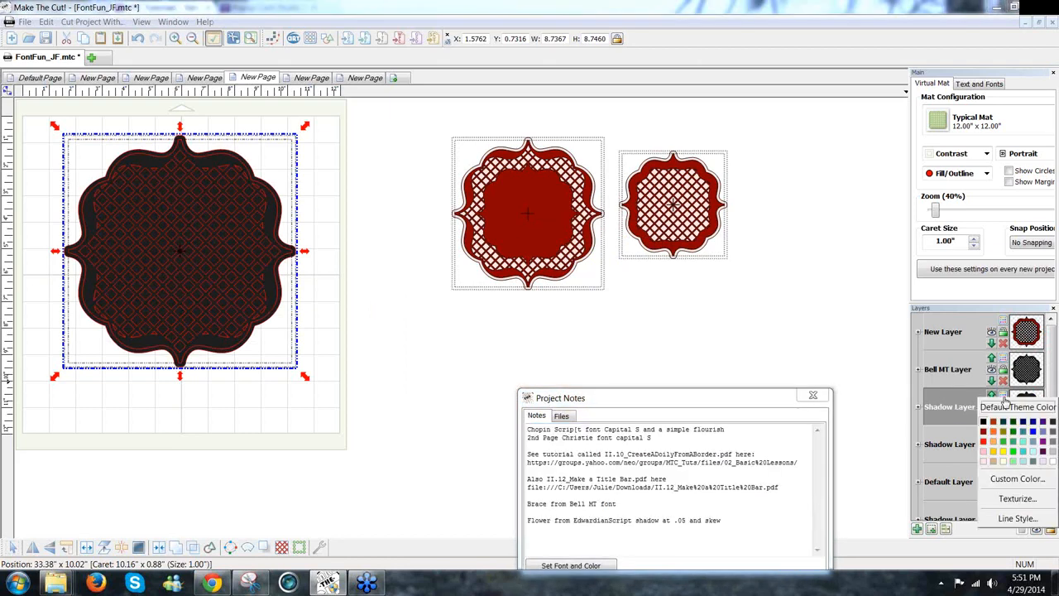
{"action": "left_click", "coordinate": [983, 463]}
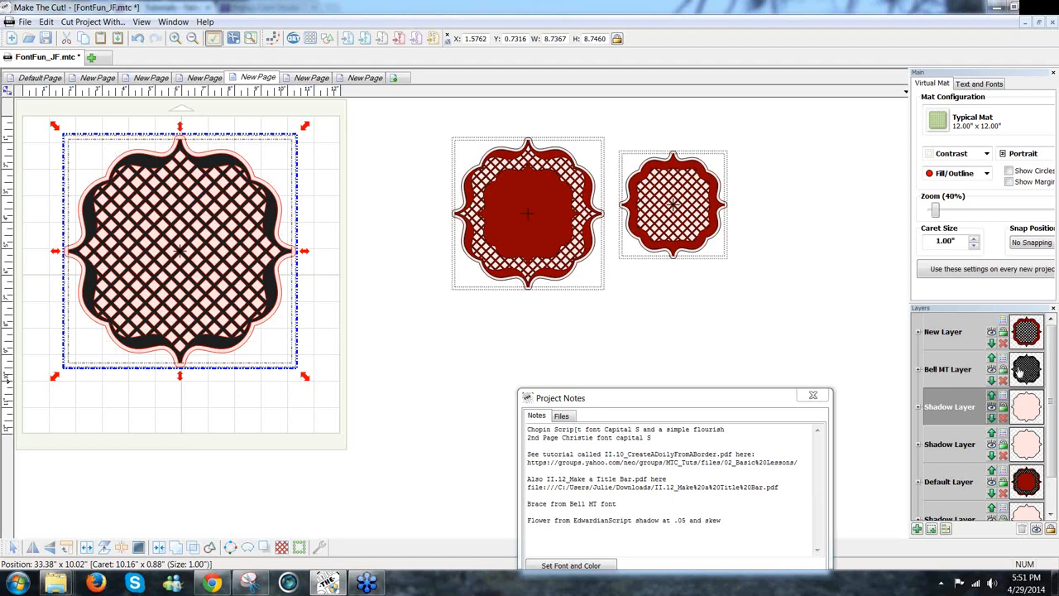
{"action": "left_click", "coordinate": [1025, 370]}
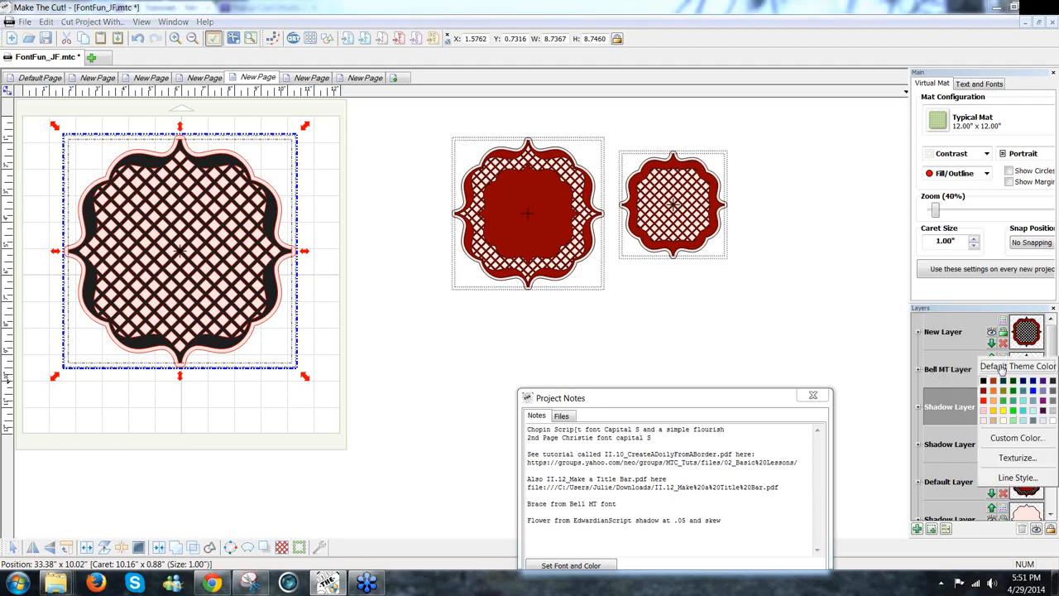
{"action": "left_click", "coordinate": [984, 392]}
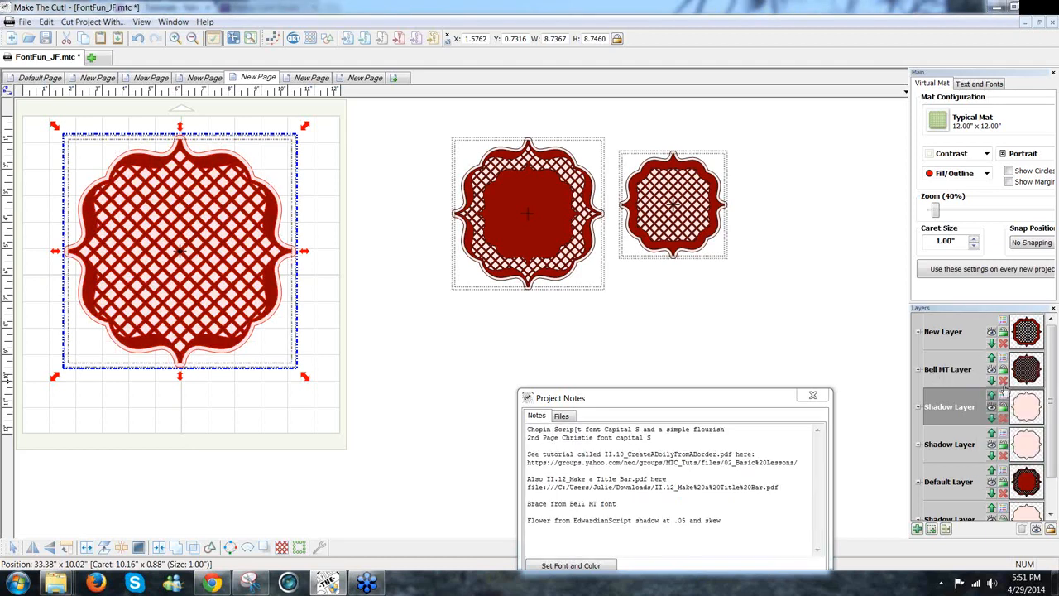
{"action": "left_click", "coordinate": [396, 324]}
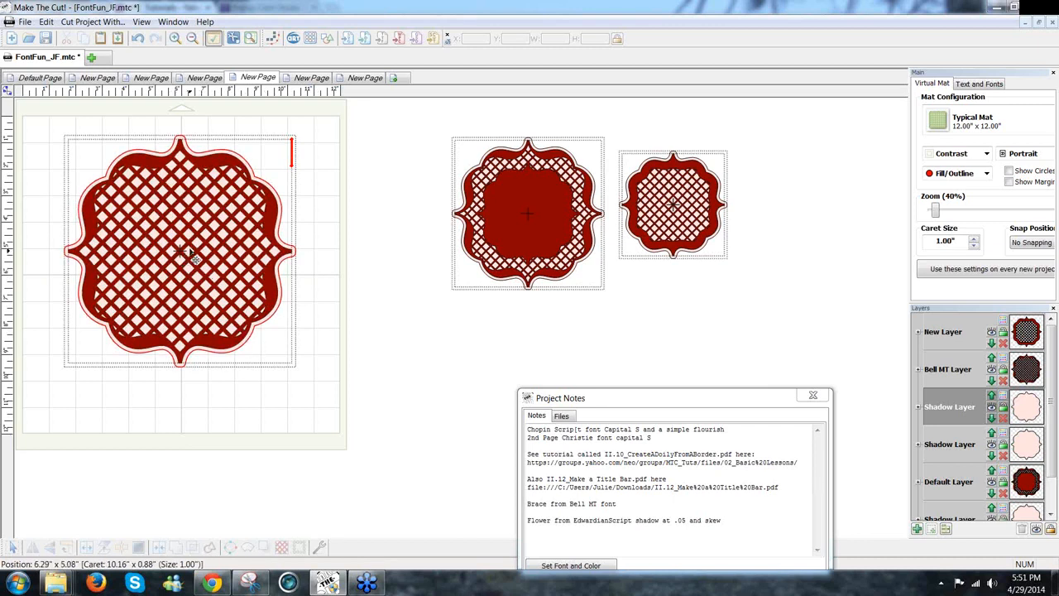
Shift the sample lattice mat with the solid centre off its pink shadow and undo those moves.
{"action": "left_click", "coordinate": [524, 230]}
{"action": "left_click_drag", "start_coordinate": [524, 235], "coordinate": [523, 249]}
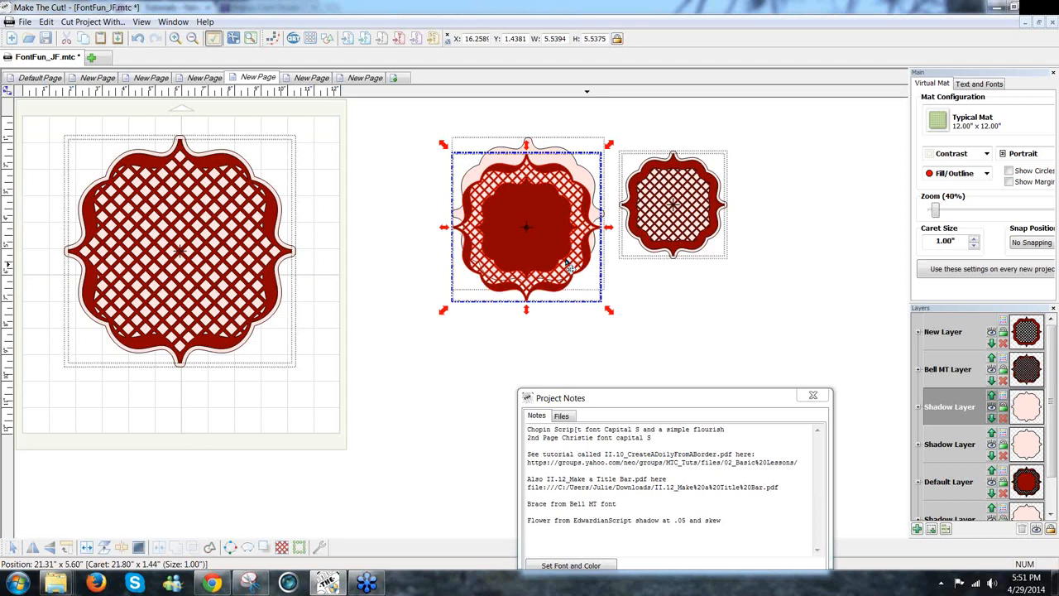
{"action": "left_click", "coordinate": [552, 240]}
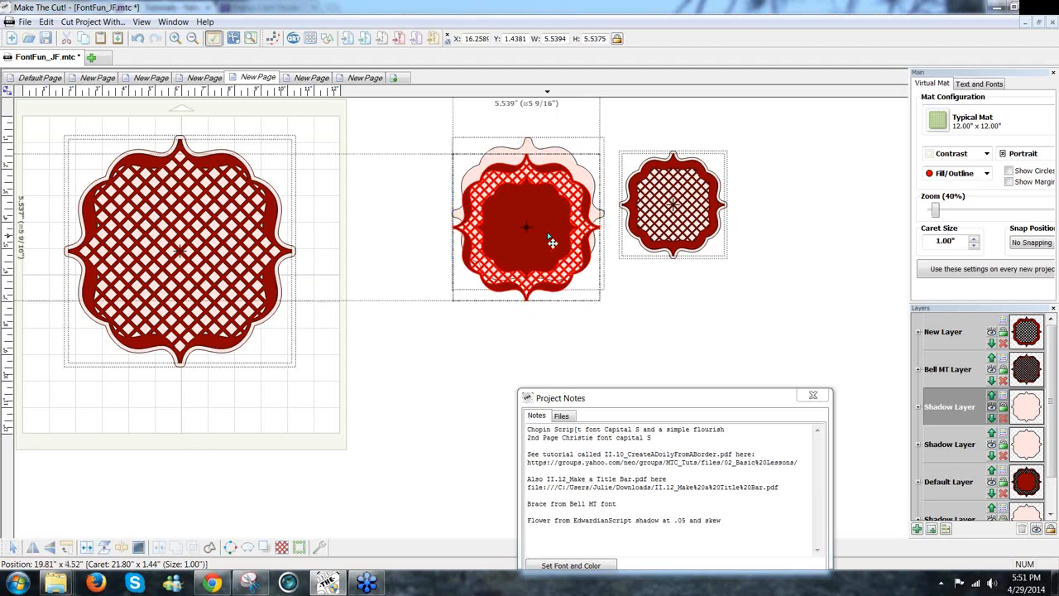
{"action": "left_click_drag", "start_coordinate": [552, 241], "coordinate": [554, 220]}
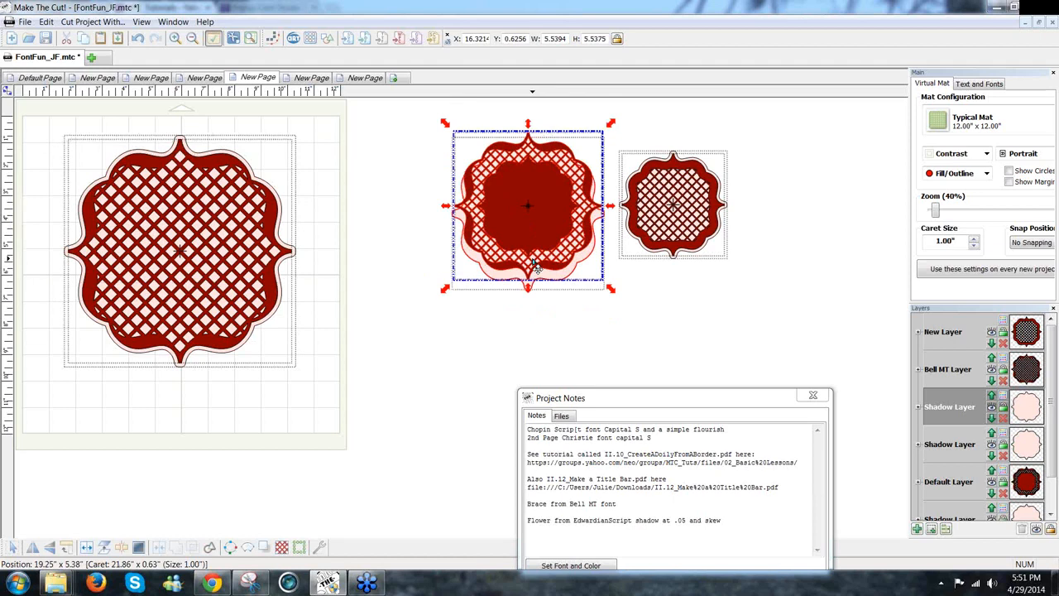
{"action": "left_click", "coordinate": [598, 313]}
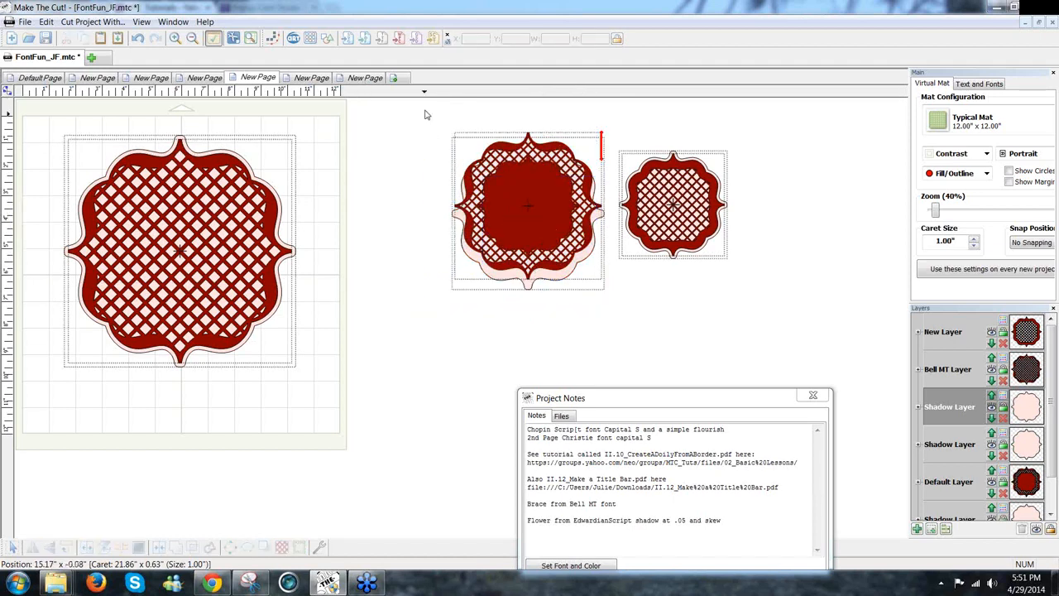
{"action": "key", "text": "ctrl+z"}
{"action": "key", "text": "ctrl+z"}
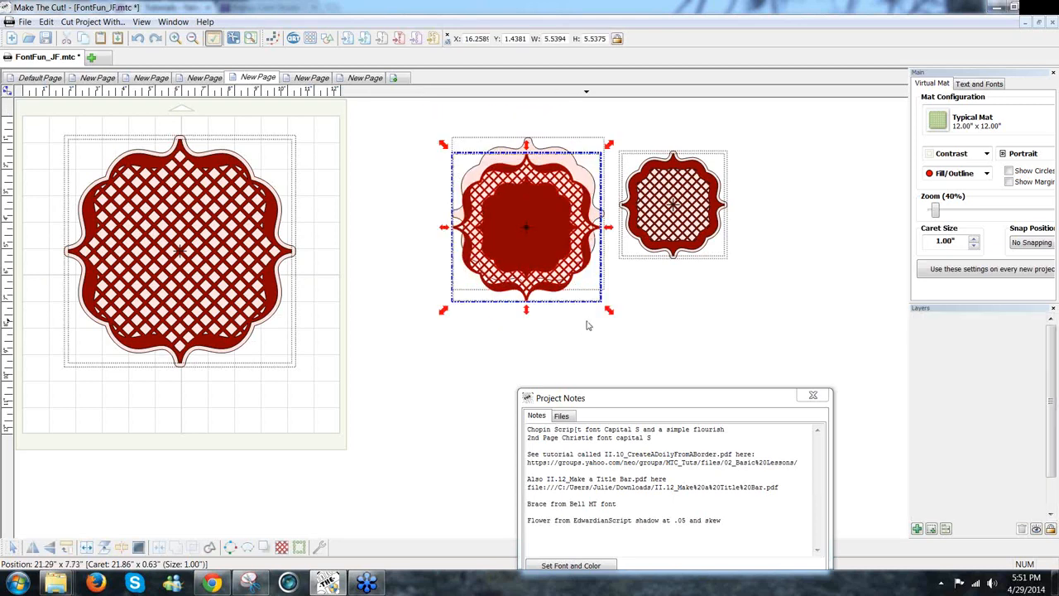
{"action": "key", "text": "ctrl+z"}
{"action": "left_click", "coordinate": [579, 328]}
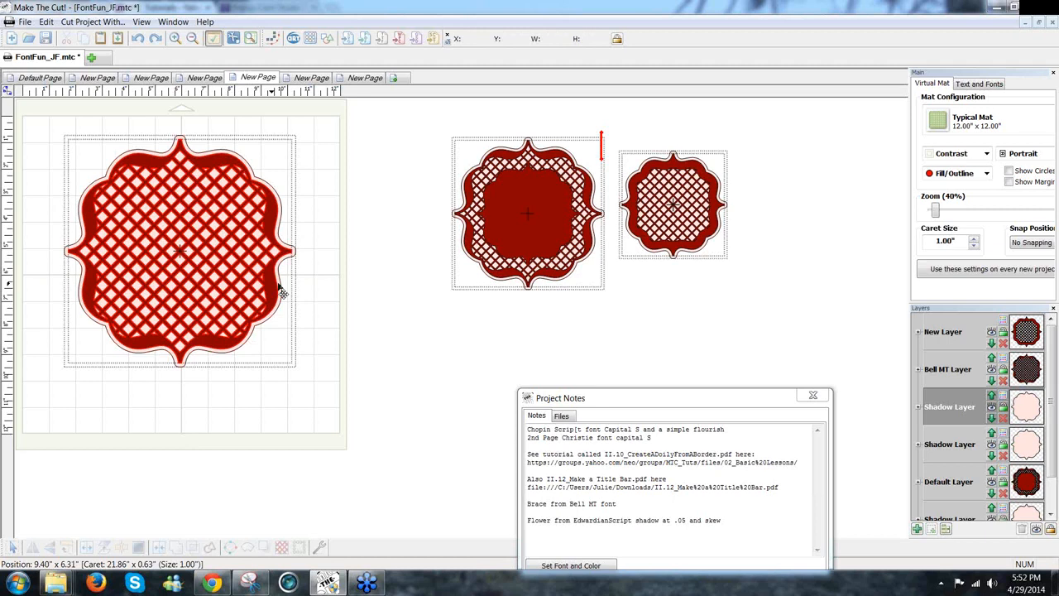
Duplicate the large lattice frame beside the original and black out the copy into a solid shape.
{"action": "left_click", "coordinate": [282, 291]}
{"action": "left_click_drag", "start_coordinate": [335, 288], "coordinate": [426, 290]}
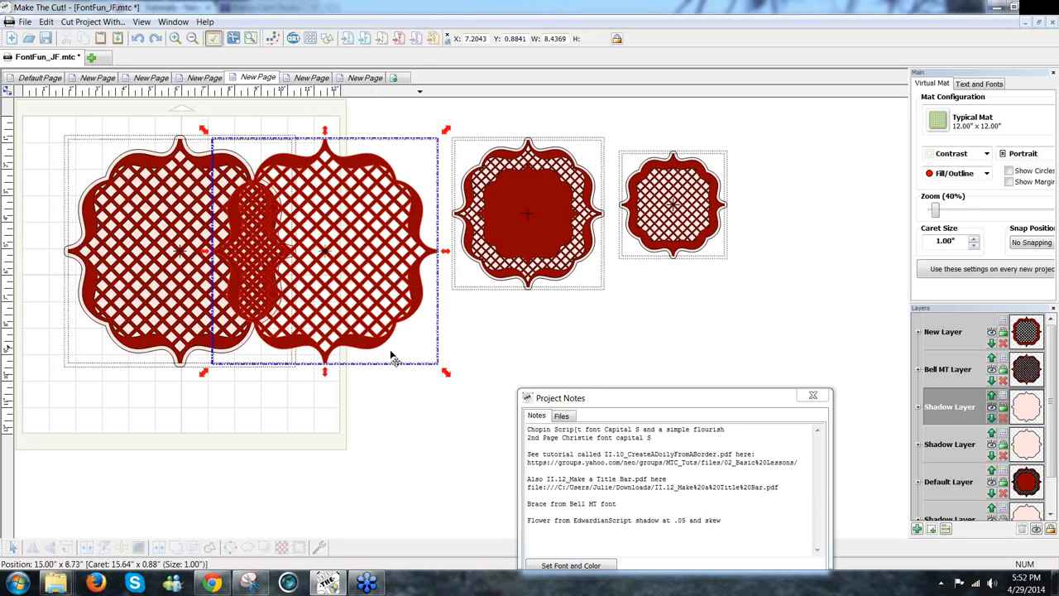
{"action": "left_click", "coordinate": [138, 547]}
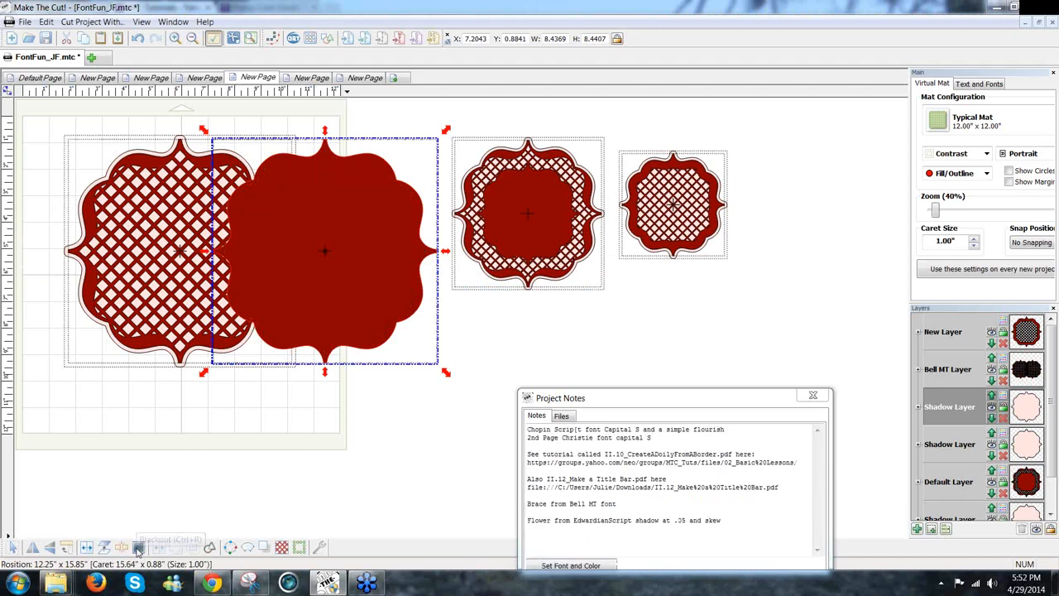
Scale the solid copy down to about 5.58 inches, place it over the lattice frame and centre-align it with the frame and shadow.
{"action": "left_click_drag", "start_coordinate": [447, 131], "coordinate": [361, 216]}
{"action": "left_click_drag", "start_coordinate": [236, 260], "coordinate": [128, 225]}
{"action": "left_click_drag", "start_coordinate": [308, 372], "coordinate": [6, 66]}
{"action": "key", "text": "alt+c"}
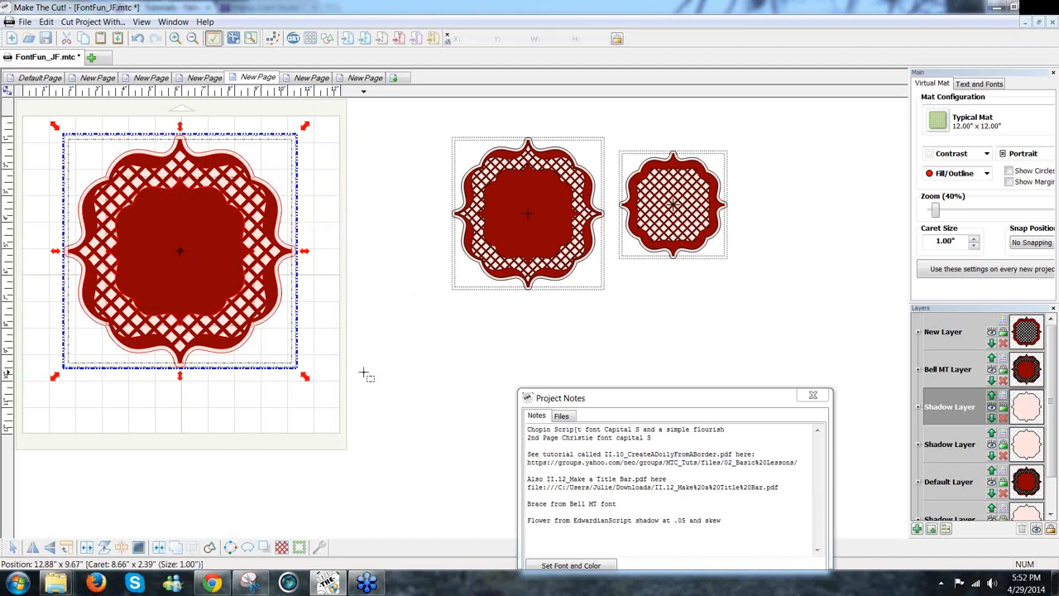
{"action": "left_click", "coordinate": [363, 377]}
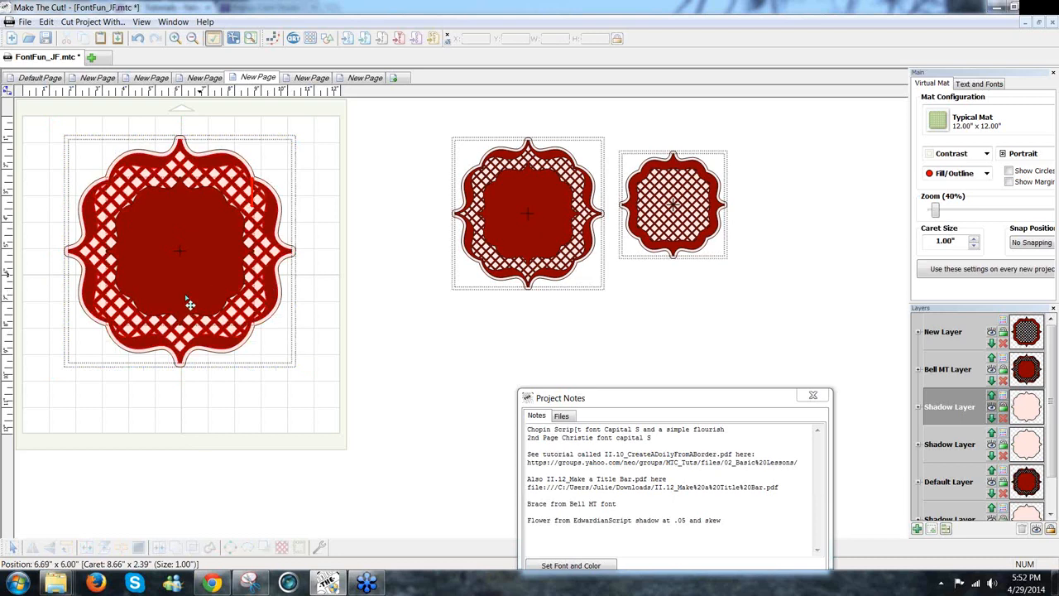
Try moving a piece of the large layered mat, undo the move, and reselect and deselect the whole mat.
{"action": "left_click", "coordinate": [180, 244]}
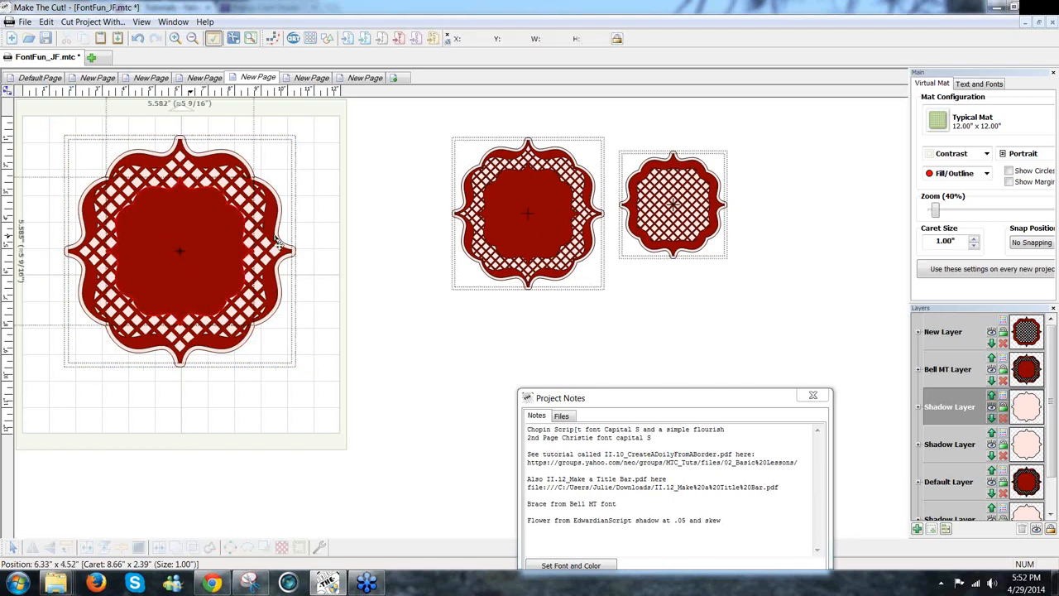
{"action": "left_click_drag", "start_coordinate": [280, 240], "coordinate": [197, 260]}
{"action": "key", "text": "ctrl+z"}
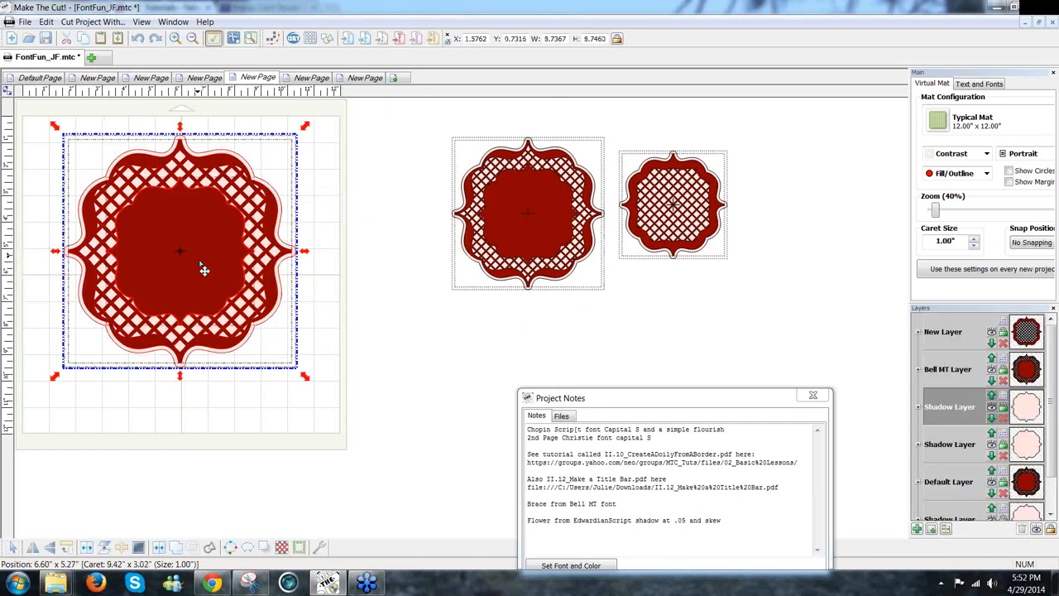
{"action": "left_click", "coordinate": [397, 282]}
{"action": "left_click_drag", "start_coordinate": [369, 382], "coordinate": [17, 97]}
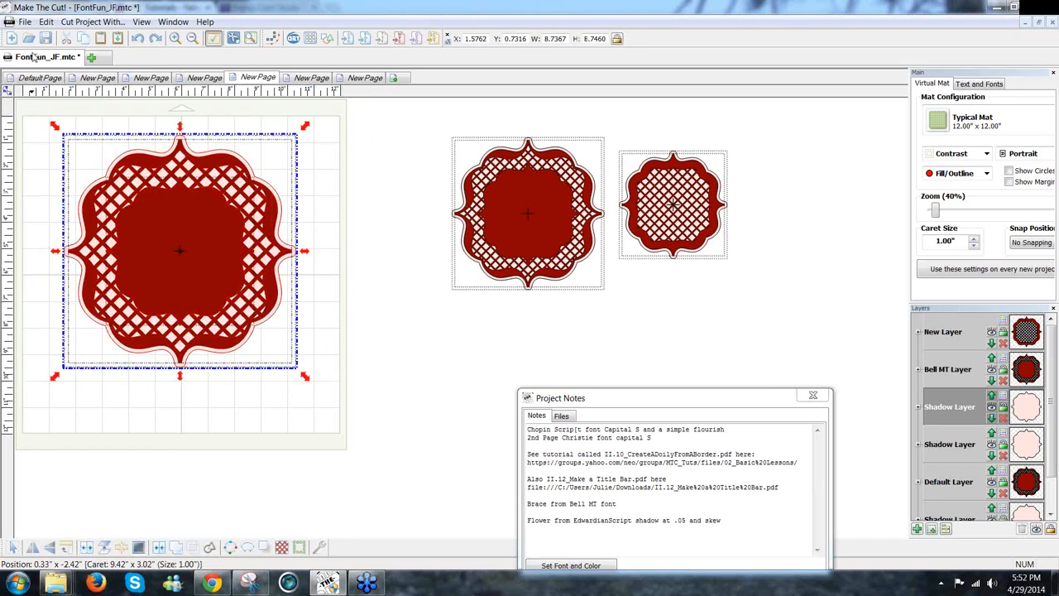
{"action": "left_click", "coordinate": [392, 292]}
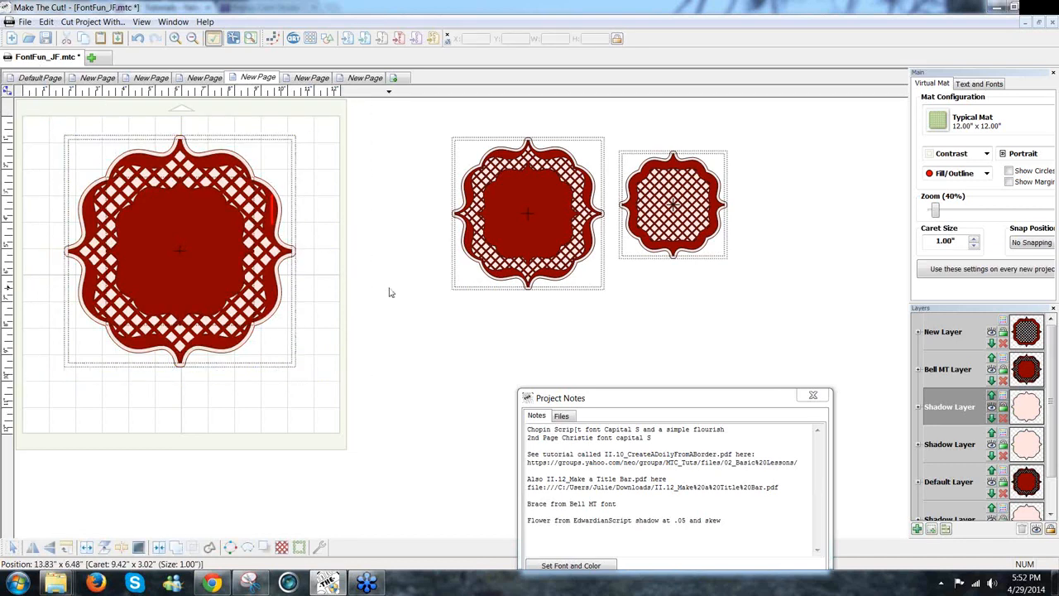
Weld the solid centre shape to the lattice frame of the large mat.
{"action": "left_click", "coordinate": [199, 297]}
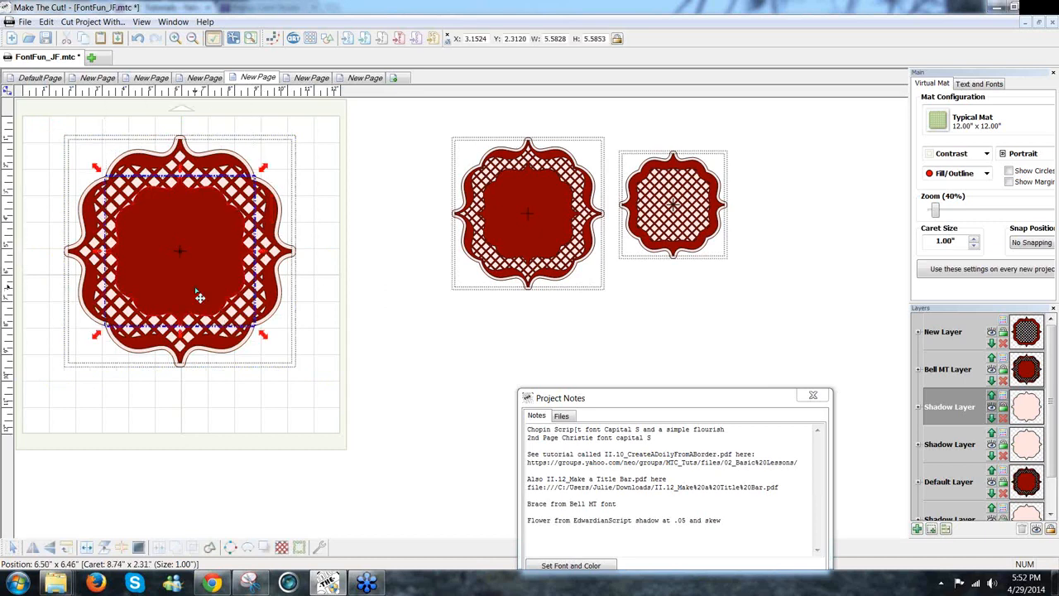
{"action": "left_click", "coordinate": [212, 347]}
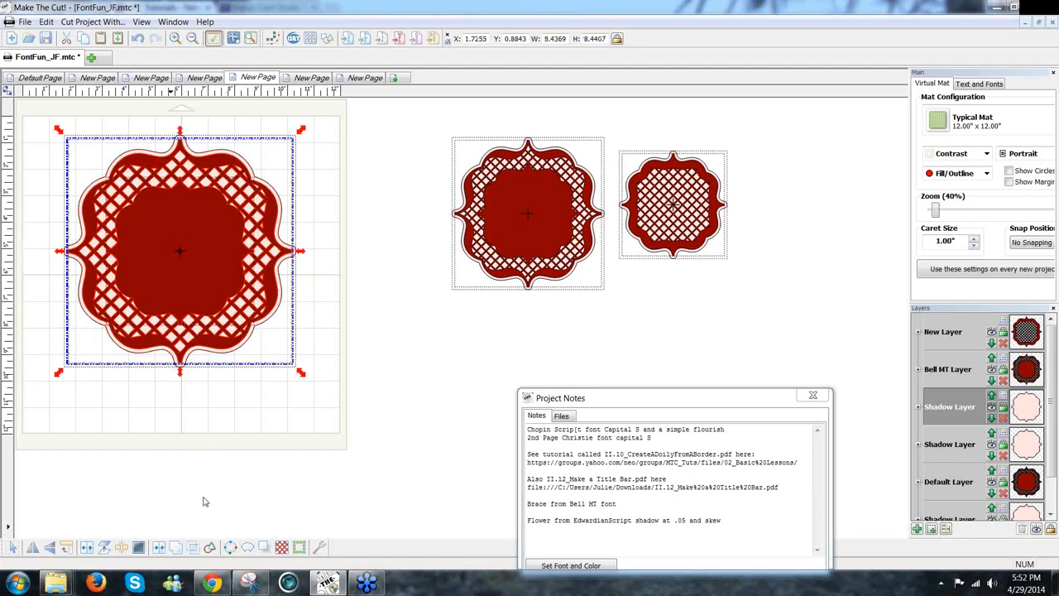
{"action": "left_click", "coordinate": [175, 550]}
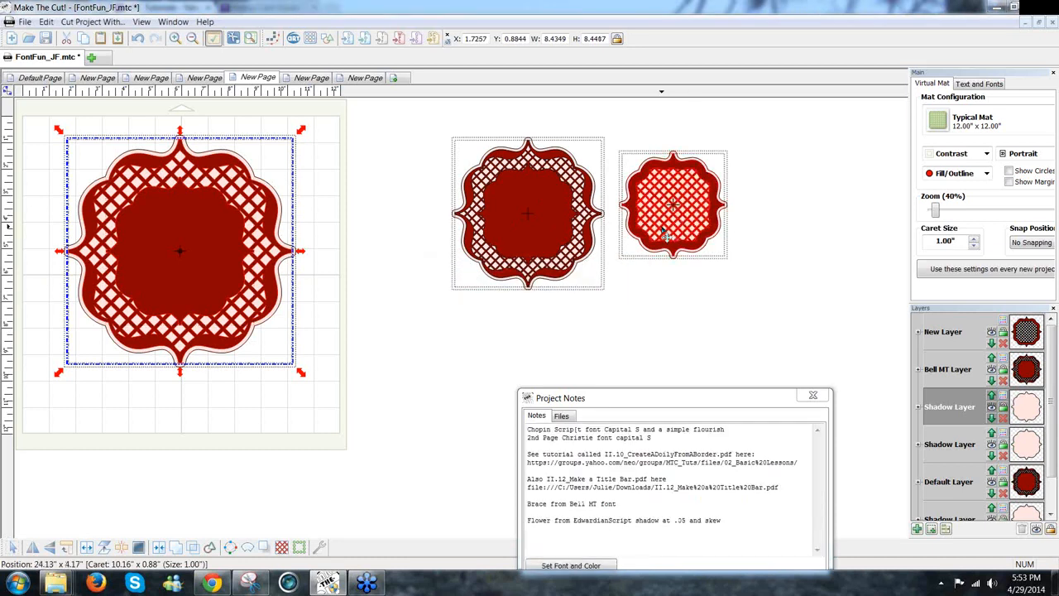
Shift the lattice piece of the small sample mat slightly off its shadow and undo the move.
{"action": "mouse_move", "coordinate": [665, 235]}
{"action": "left_mouse_down"}
{"action": "mouse_move", "coordinate": [737, 236]}
{"action": "mouse_move", "coordinate": [662, 235]}
{"action": "left_mouse_up"}
{"action": "left_click", "coordinate": [792, 306]}
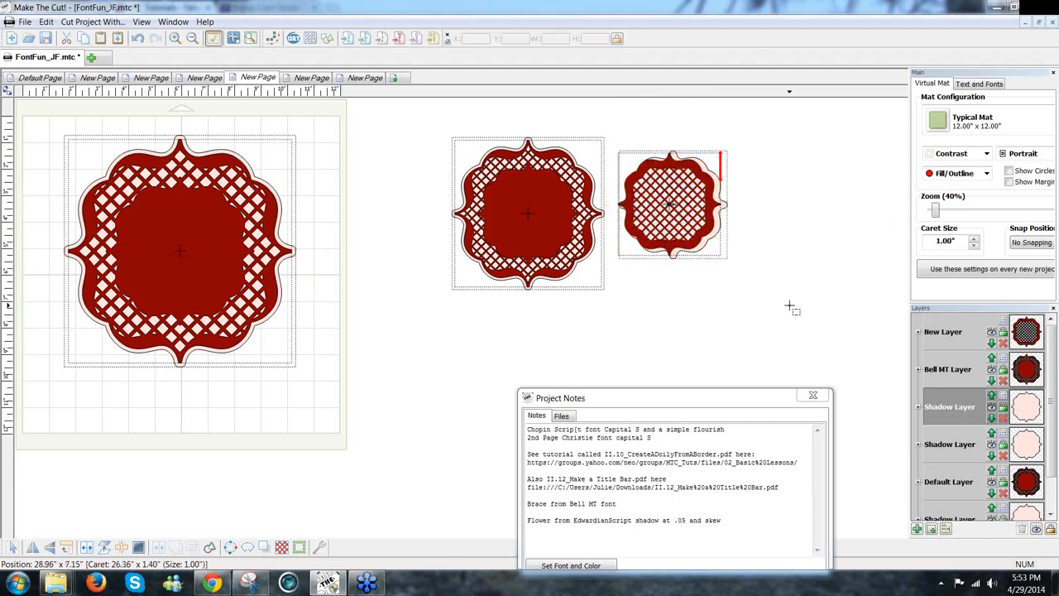
{"action": "key", "text": "ctrl+z"}
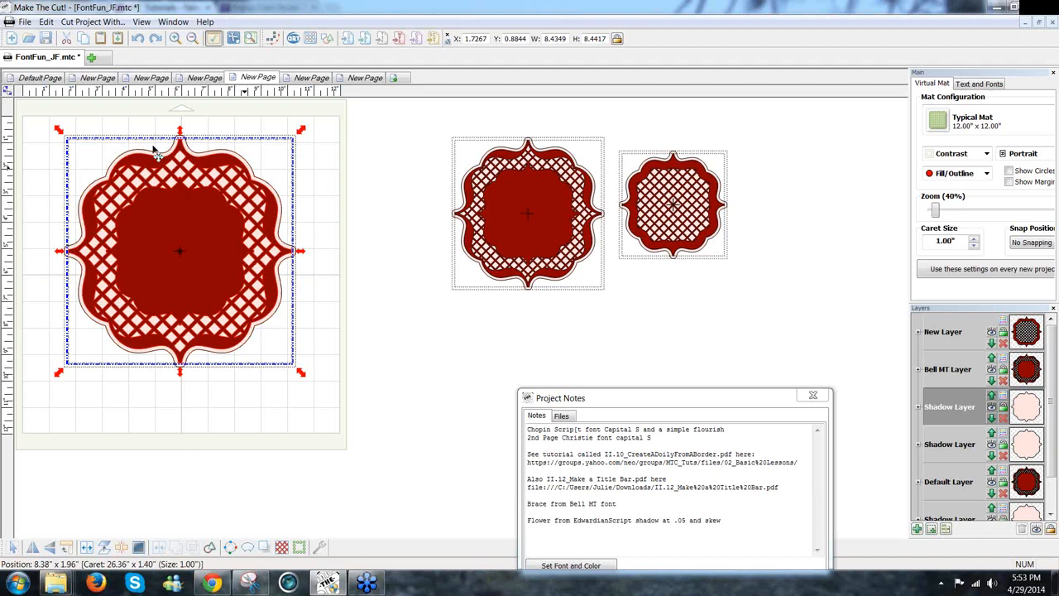
{"action": "left_click", "coordinate": [65, 120]}
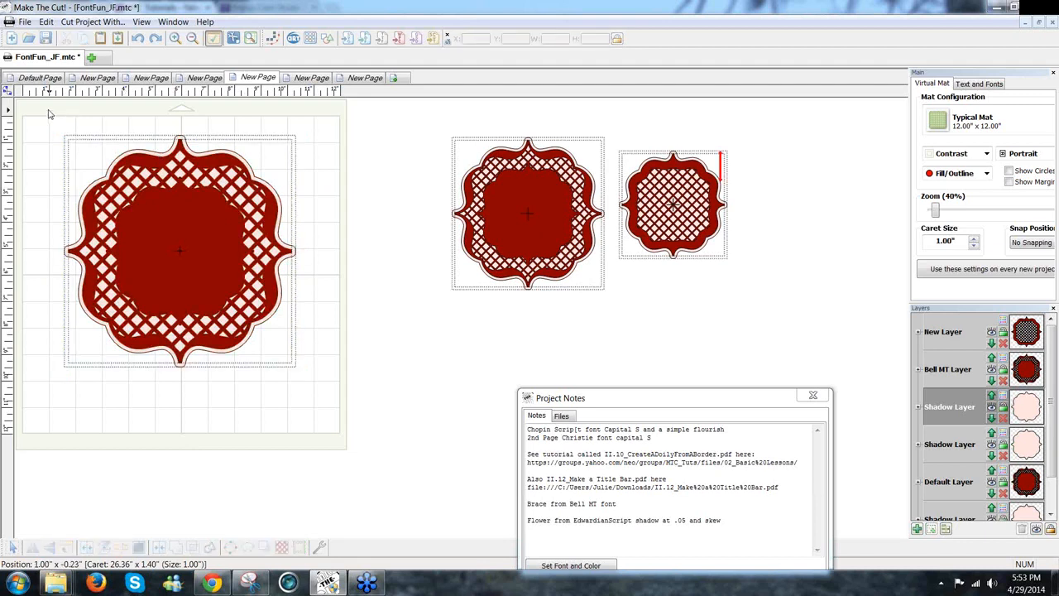
{"action": "left_click_drag", "start_coordinate": [314, 373], "coordinate": [343, 423]}
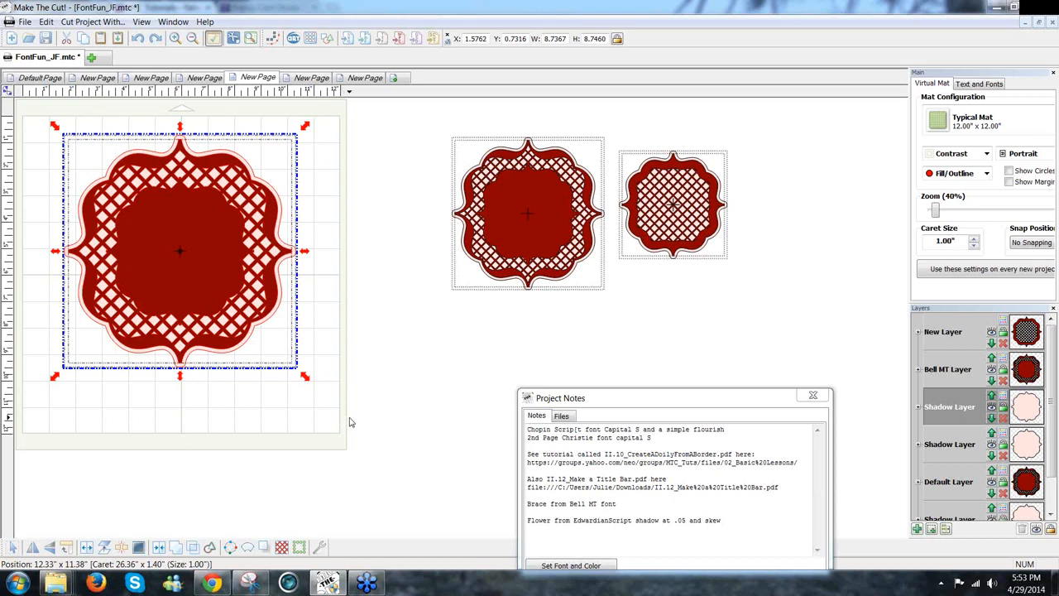
{"action": "left_click", "coordinate": [328, 397]}
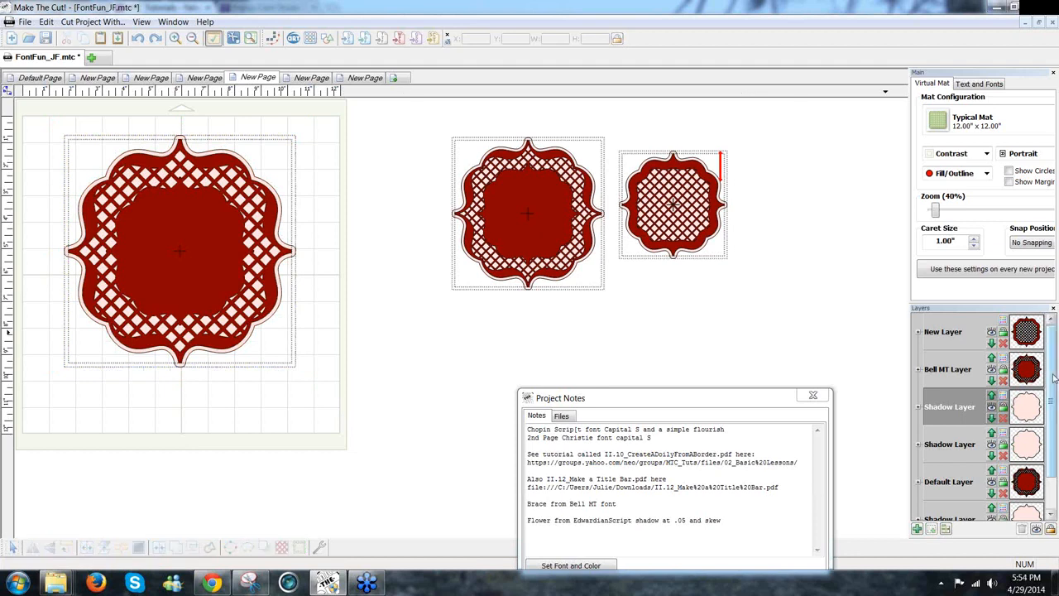
{"action": "scroll", "coordinate": [1054, 378], "scroll_direction": "down", "scroll_amount": 1}
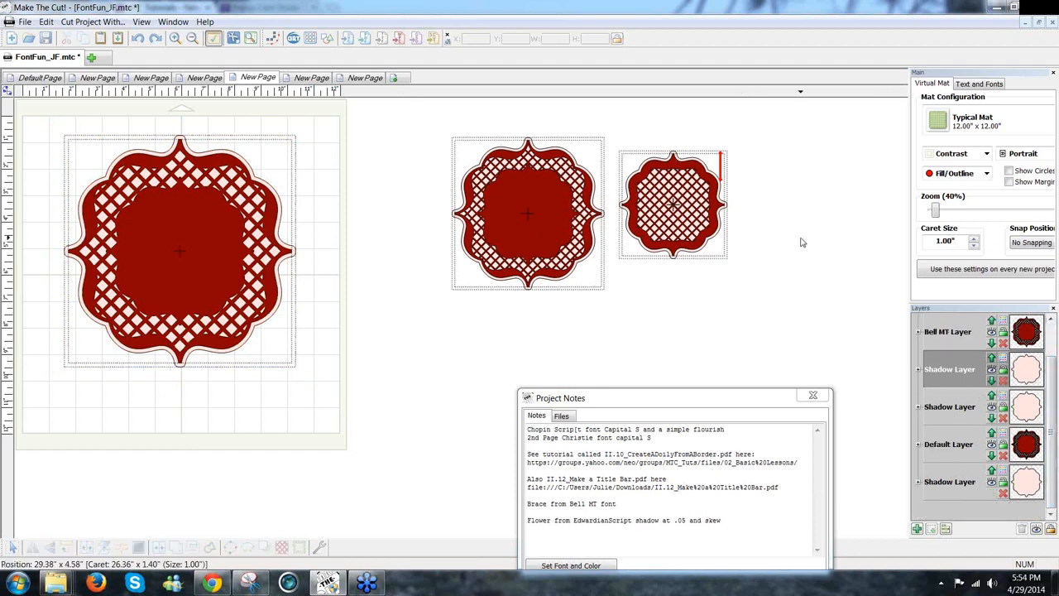
Insert the Bell MT left curly brace, enlarge it to about 1.42 by 4.76 inches and place it beside the large mat.
{"action": "left_click", "coordinate": [980, 85]}
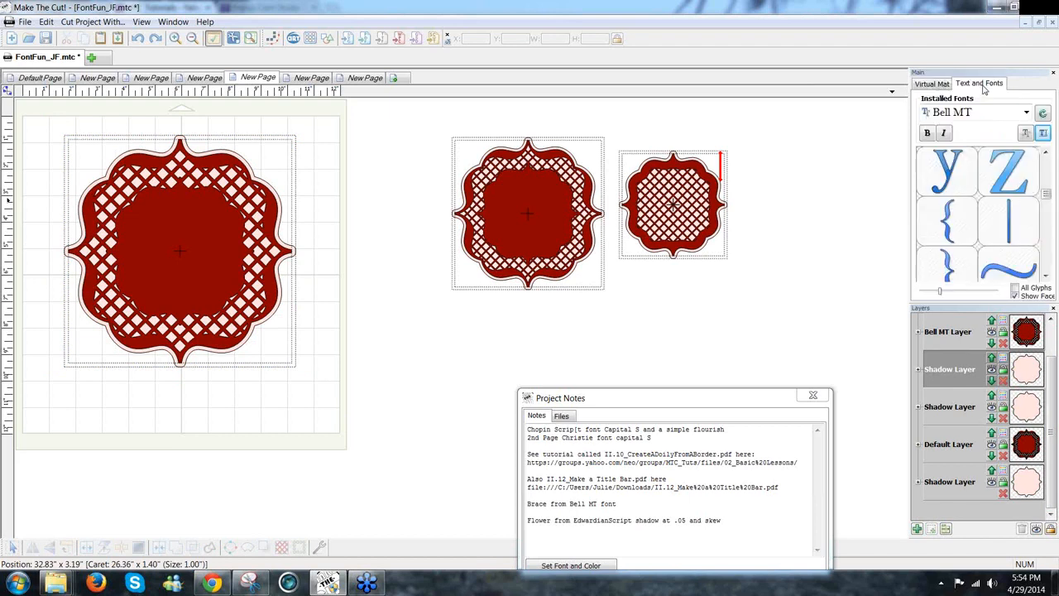
{"action": "double_click", "coordinate": [949, 240]}
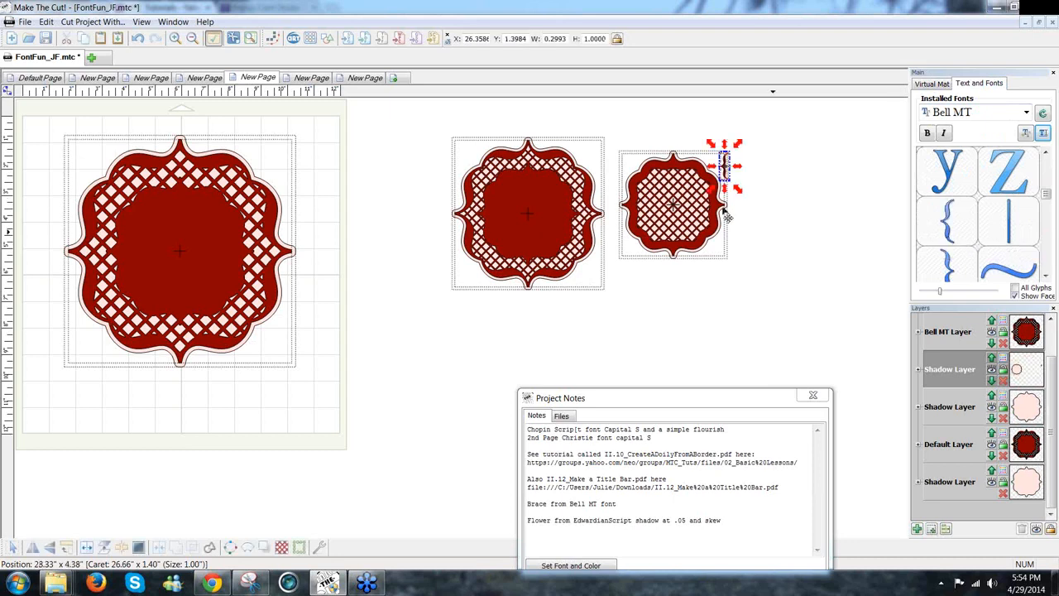
{"action": "left_click_drag", "start_coordinate": [726, 162], "coordinate": [351, 346]}
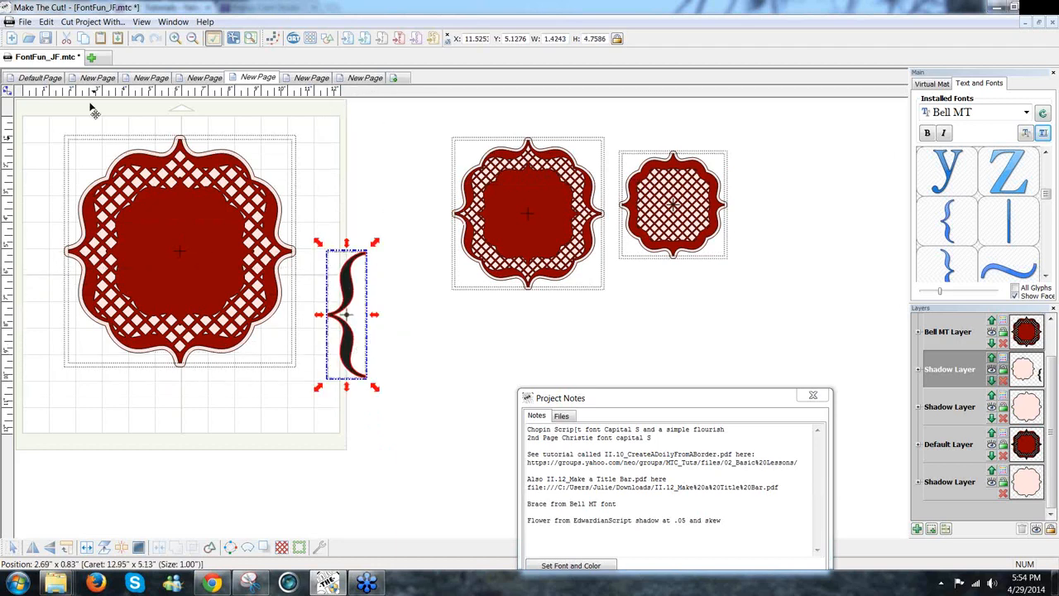
Open the export of the selected brace as SVG to the MTC Gallery and cancel the upload.
{"action": "left_click", "coordinate": [25, 22]}
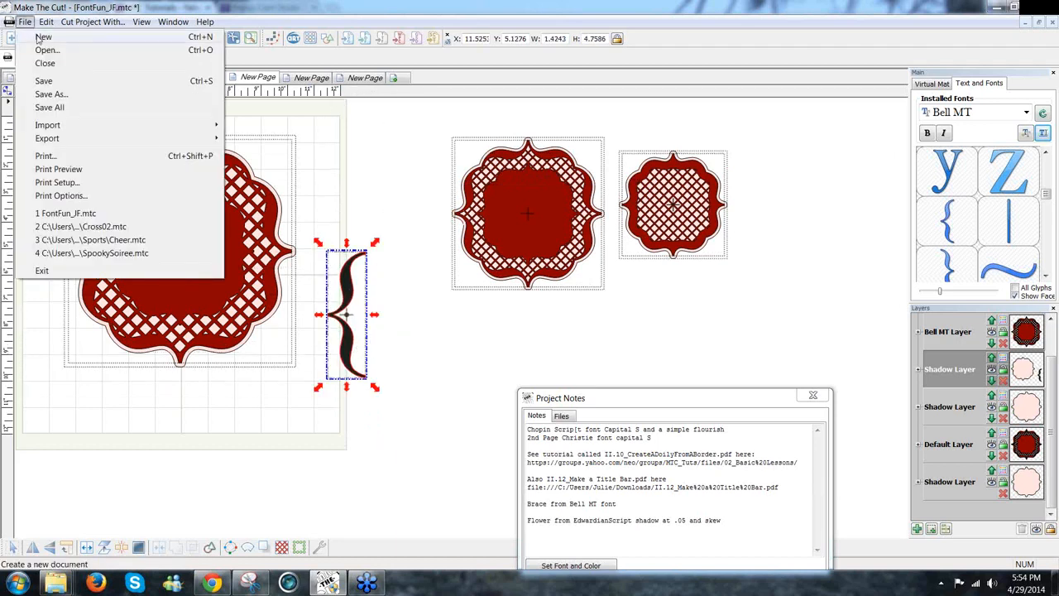
{"action": "mouse_move", "coordinate": [53, 139]}
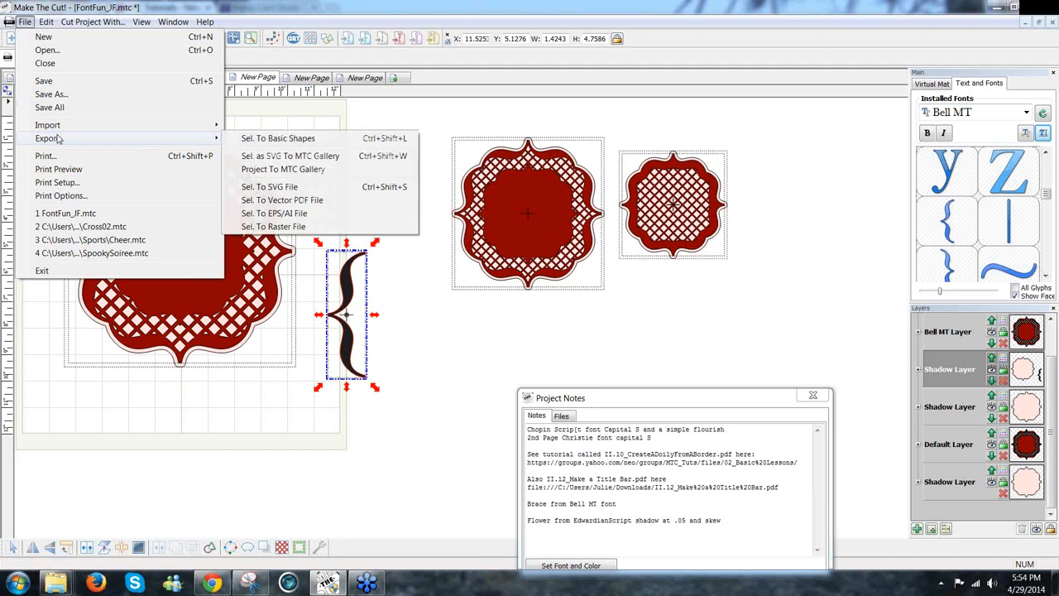
{"action": "left_click", "coordinate": [299, 157]}
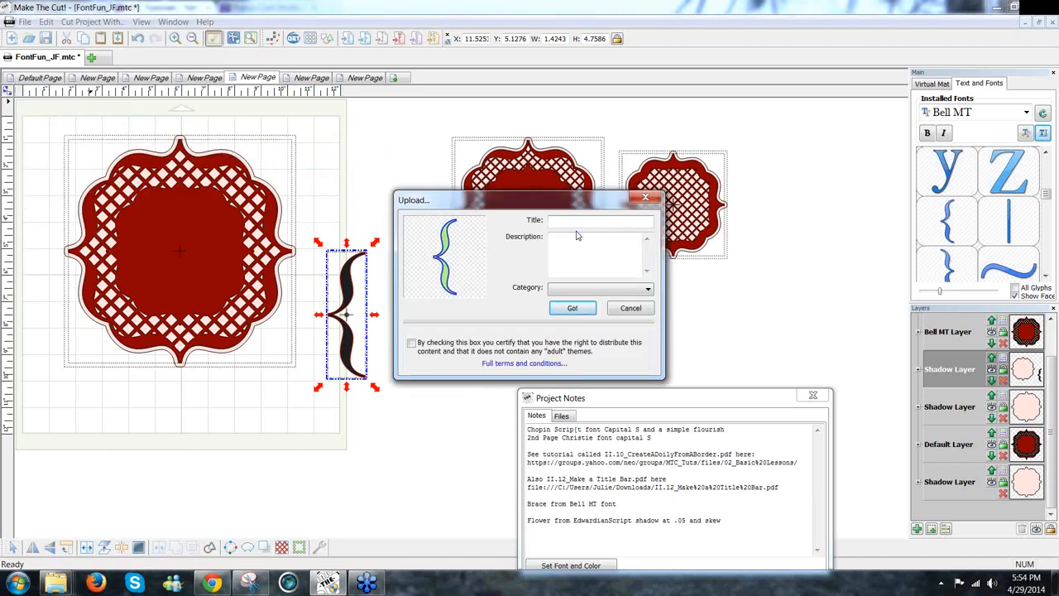
{"action": "type", "text": "B"}
{"action": "left_click", "coordinate": [632, 311]}
Copy the enlarged brace into a new project and place it on the mat at about X 1.45, Y 1.51.
{"action": "left_click_drag", "start_coordinate": [356, 340], "coordinate": [349, 361]}
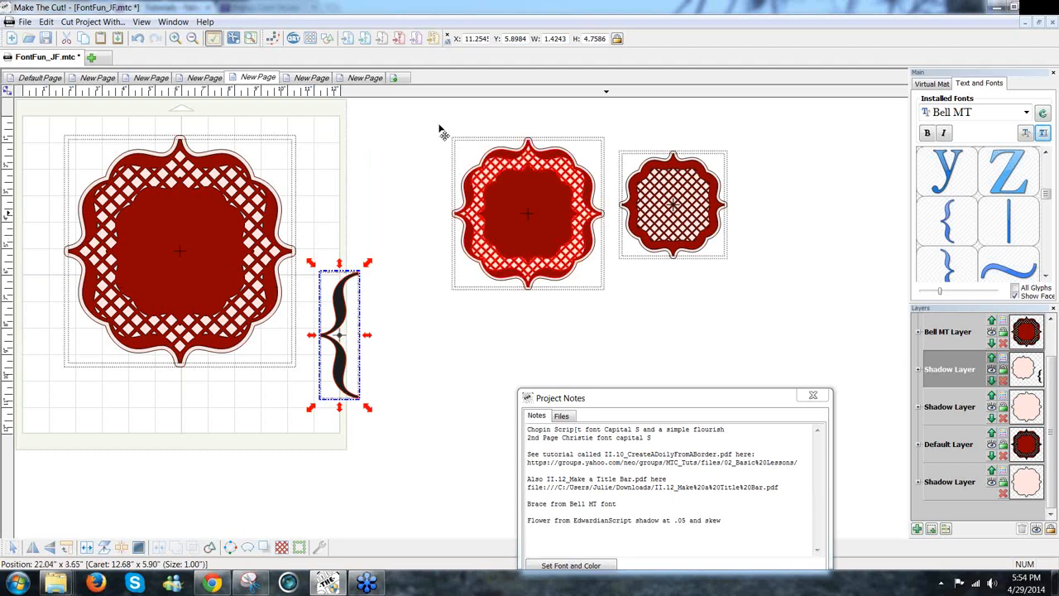
{"action": "left_click_drag", "start_coordinate": [444, 141], "coordinate": [756, 311]}
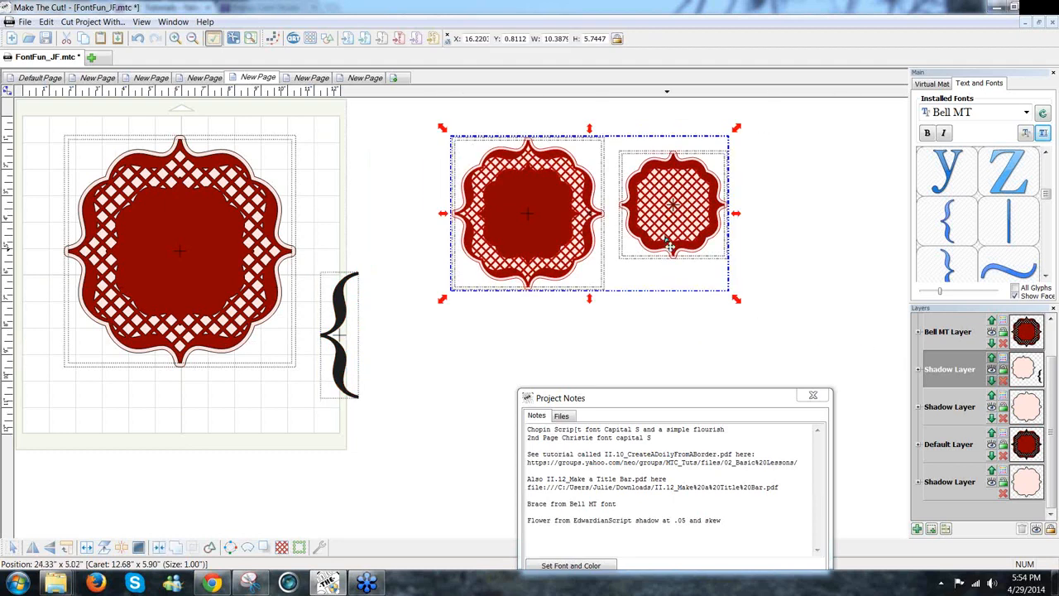
{"action": "left_click", "coordinate": [344, 319]}
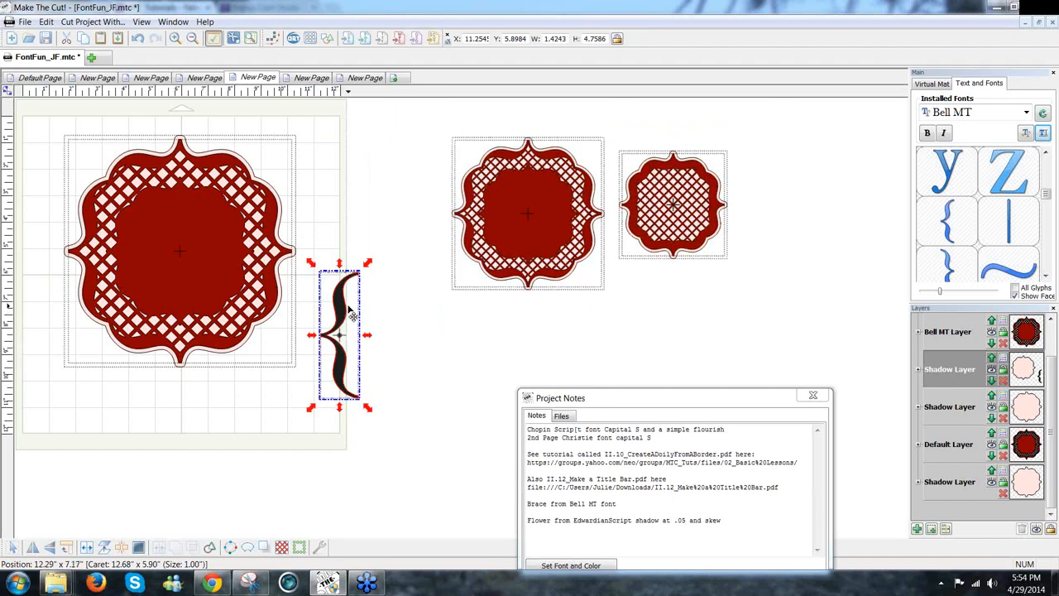
{"action": "left_click", "coordinate": [92, 58]}
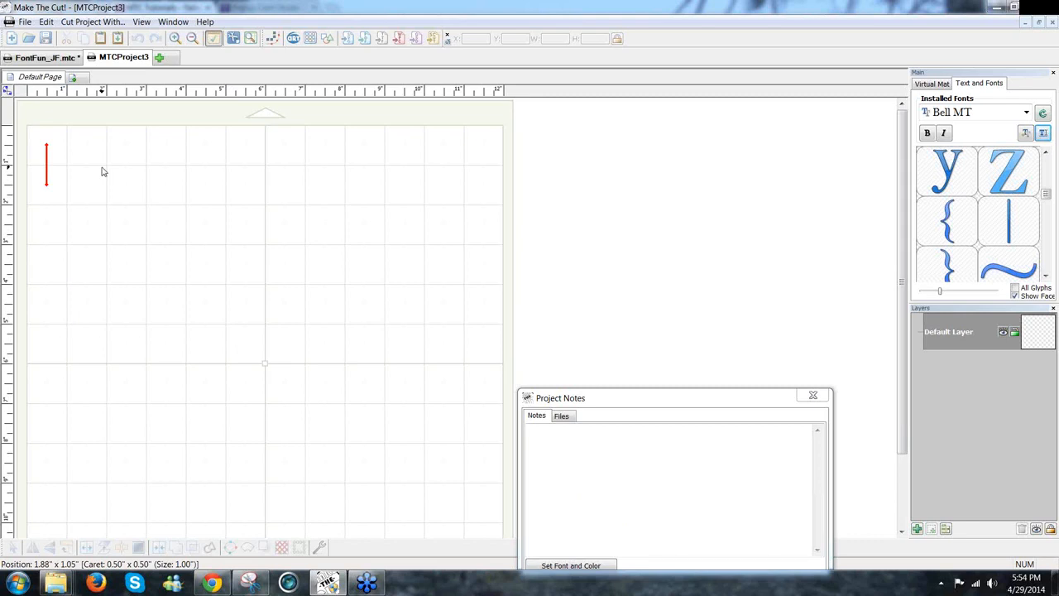
{"action": "left_click_drag", "start_coordinate": [512, 442], "coordinate": [120, 272]}
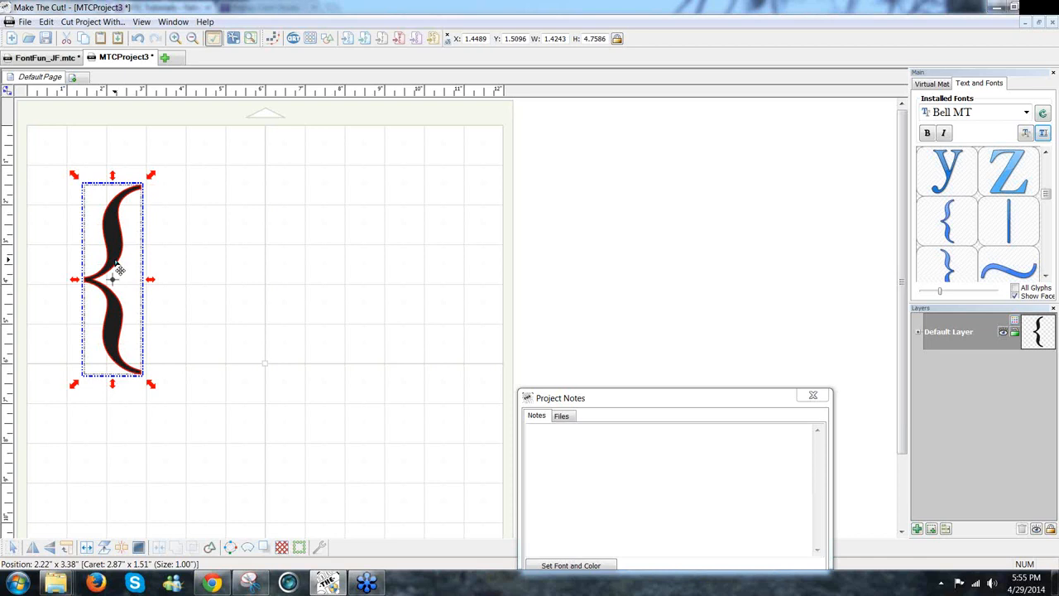
Duplicate the brace, rotate the copy 90° clockwise and place it so its end meets the upper end of the original.
{"action": "left_click_drag", "start_coordinate": [120, 271], "coordinate": [150, 271]}
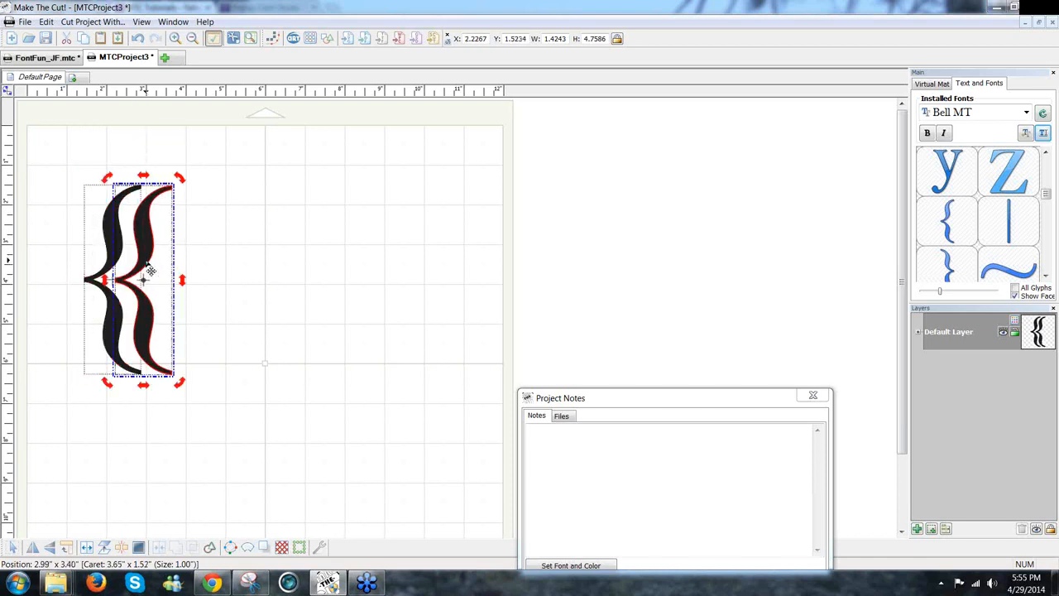
{"action": "left_click", "coordinate": [69, 549]}
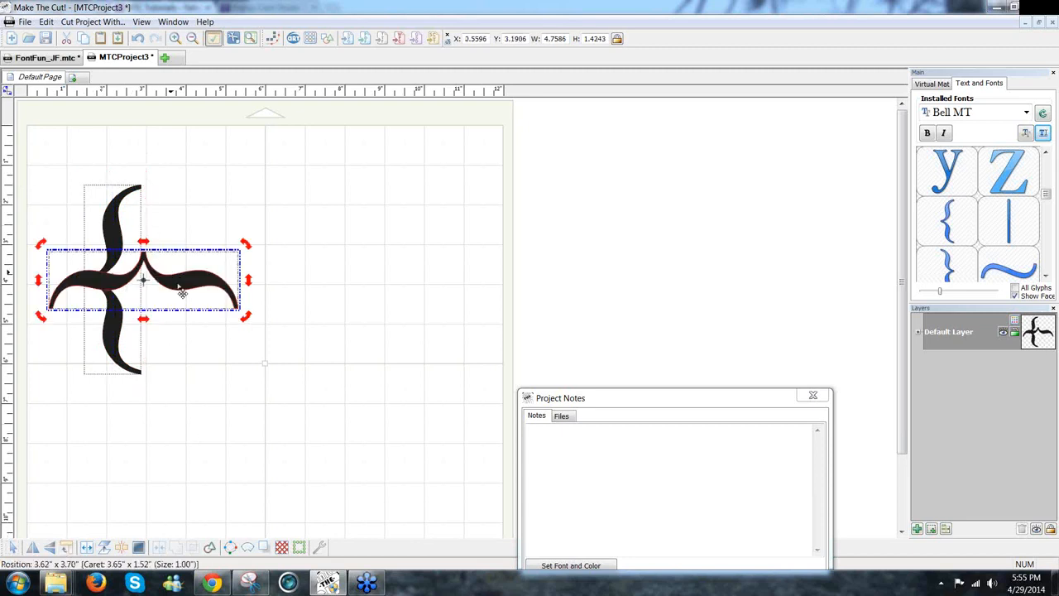
{"action": "left_click_drag", "start_coordinate": [193, 296], "coordinate": [280, 181]}
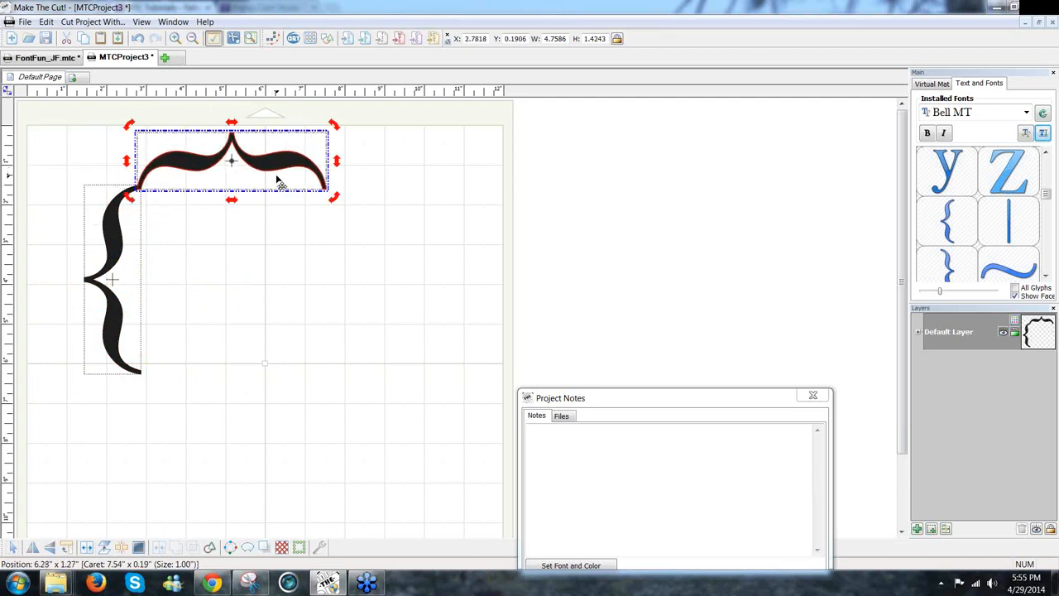
Nudge the horizontal brace so its end overlaps the tip of the vertical brace cleanly at the corner.
{"action": "scroll", "coordinate": [277, 180], "scroll_direction": "up", "scroll_amount": 4}
{"action": "left_click_drag", "start_coordinate": [304, 536], "coordinate": [263, 534]}
{"action": "mouse_move", "coordinate": [279, 326]}
{"action": "left_mouse_down"}
{"action": "mouse_move", "coordinate": [261, 329]}
{"action": "mouse_move", "coordinate": [280, 331]}
{"action": "left_mouse_up"}
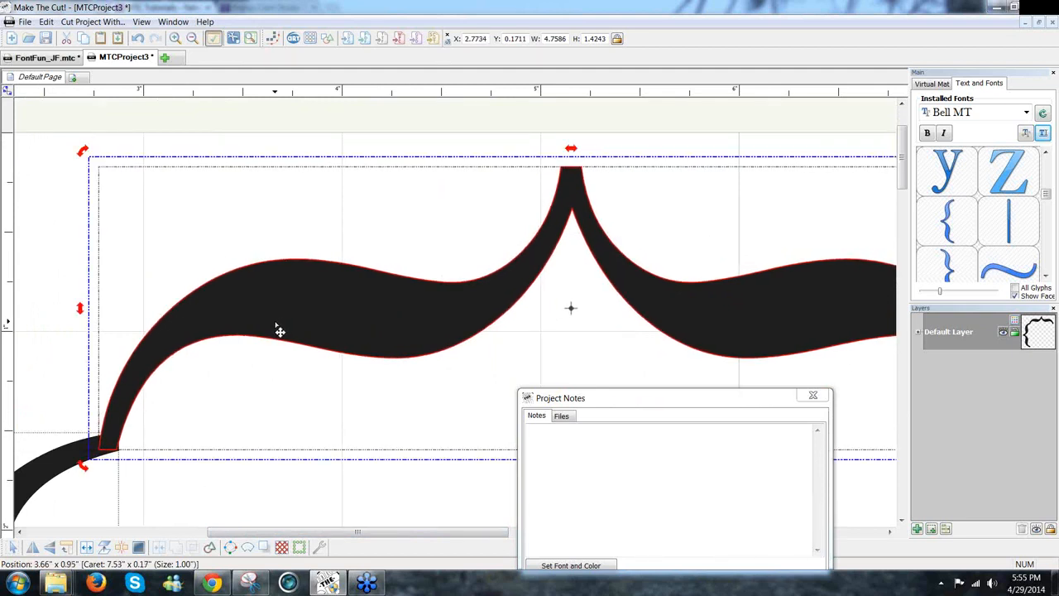
{"action": "key", "text": "Right"}
{"action": "key", "text": "Right"}
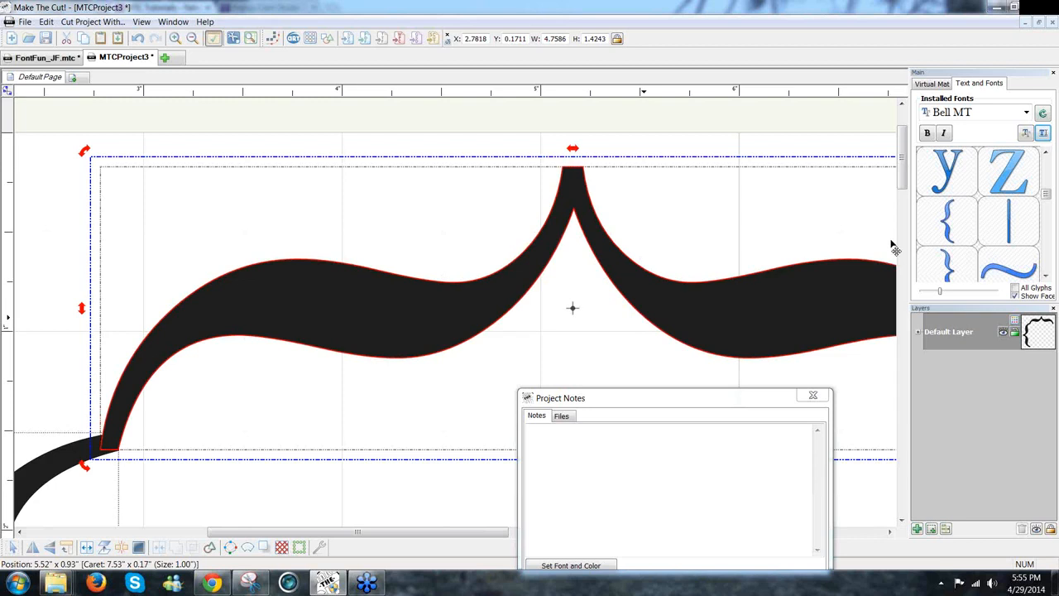
Select both braces, copy them, rotate the pair 180° and shift it down and to the right on the mat.
{"action": "left_click", "coordinate": [931, 83]}
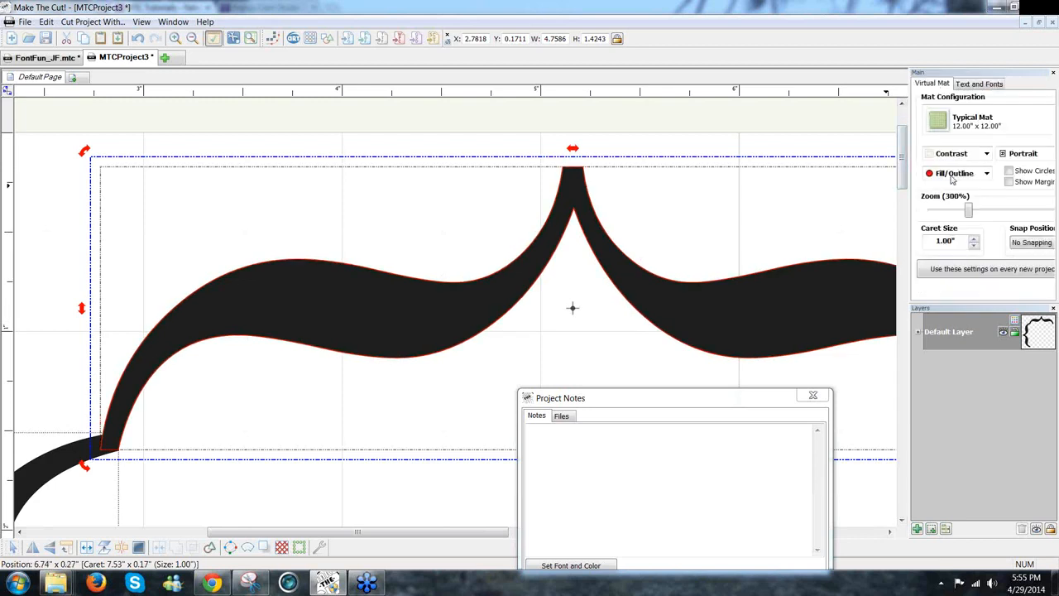
{"action": "left_click_drag", "start_coordinate": [970, 212], "coordinate": [939, 219]}
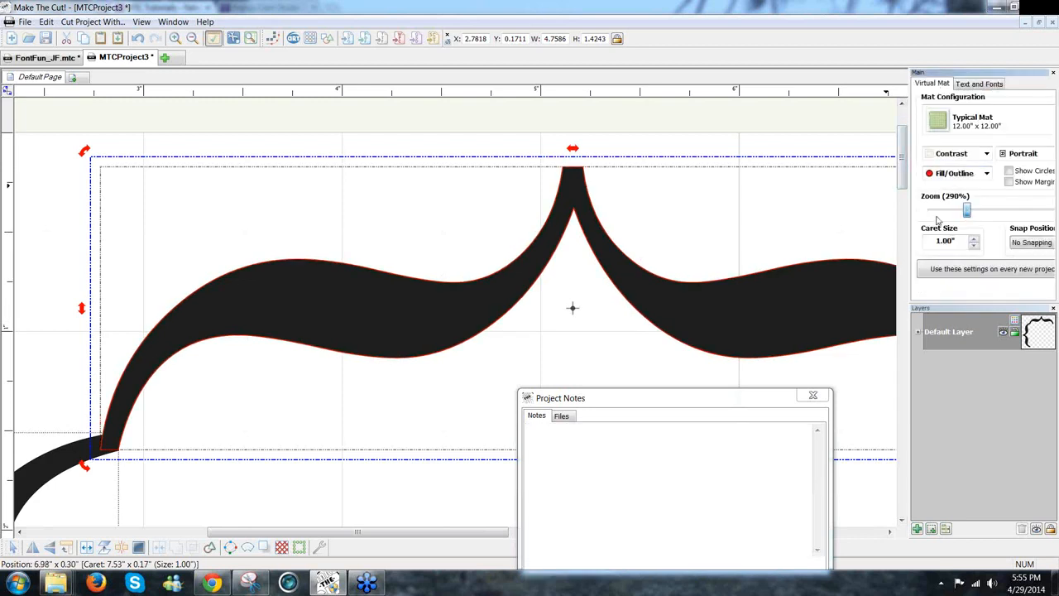
{"action": "mouse_move", "coordinate": [67, 115]}
{"action": "left_mouse_down"}
{"action": "mouse_move", "coordinate": [78, 136]}
{"action": "mouse_move", "coordinate": [616, 507]}
{"action": "mouse_move", "coordinate": [662, 589]}
{"action": "left_mouse_up"}
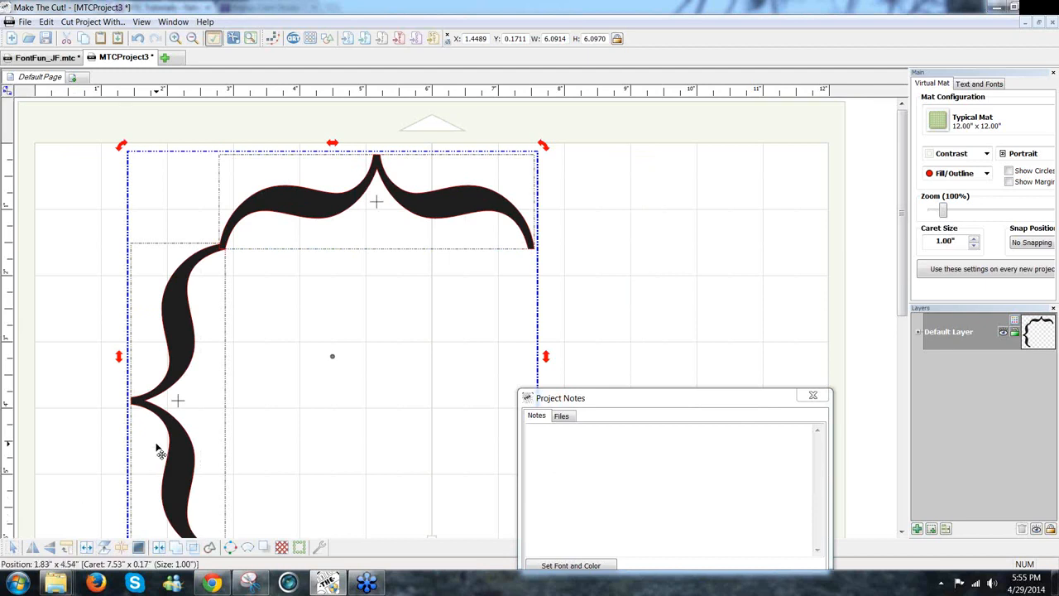
{"action": "left_click", "coordinate": [69, 551]}
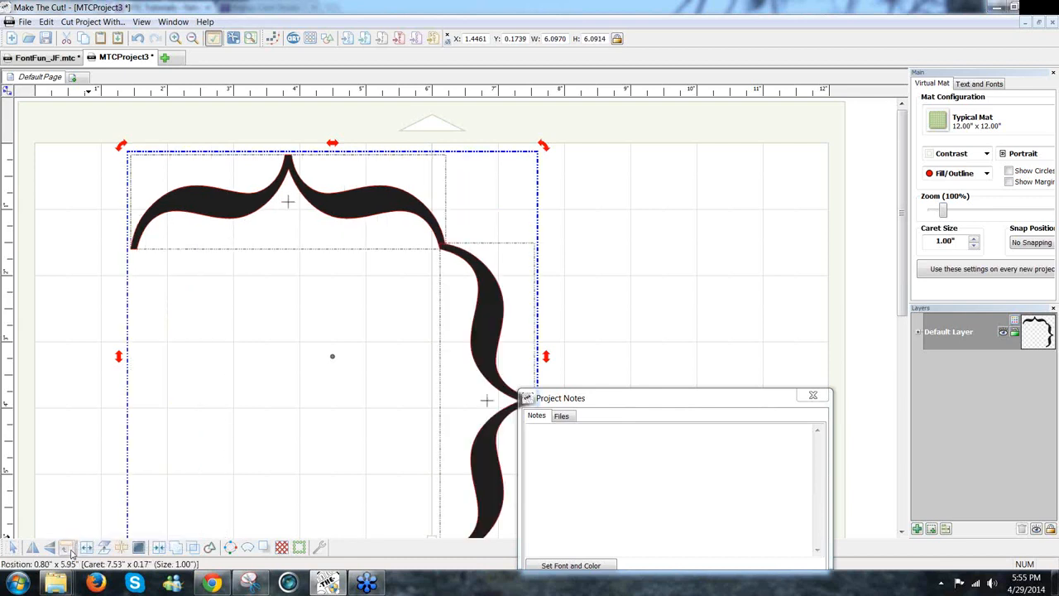
{"action": "left_click", "coordinate": [70, 551]}
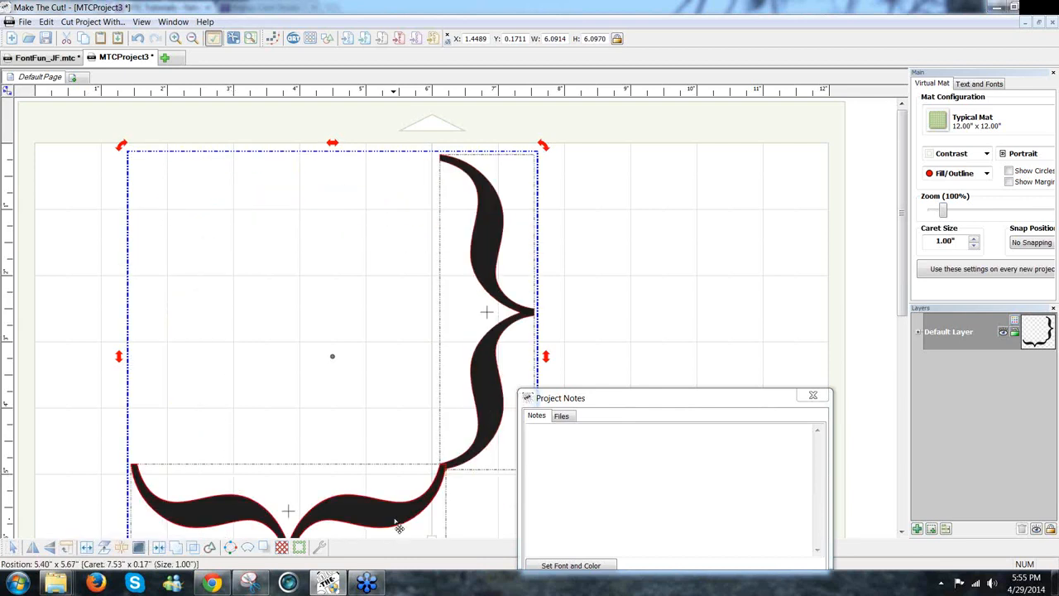
{"action": "left_click_drag", "start_coordinate": [398, 527], "coordinate": [511, 563]}
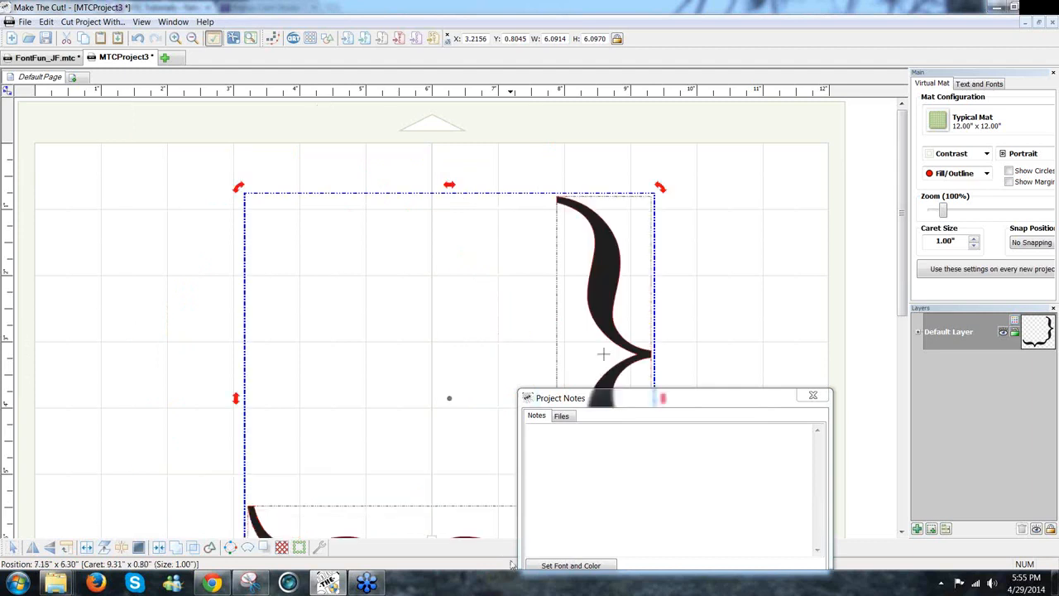
Paste the copied brace pair and move it to about X 1.90, Y -0.52 so its ends meet the rotated pair.
{"action": "key", "text": "ctrl+v"}
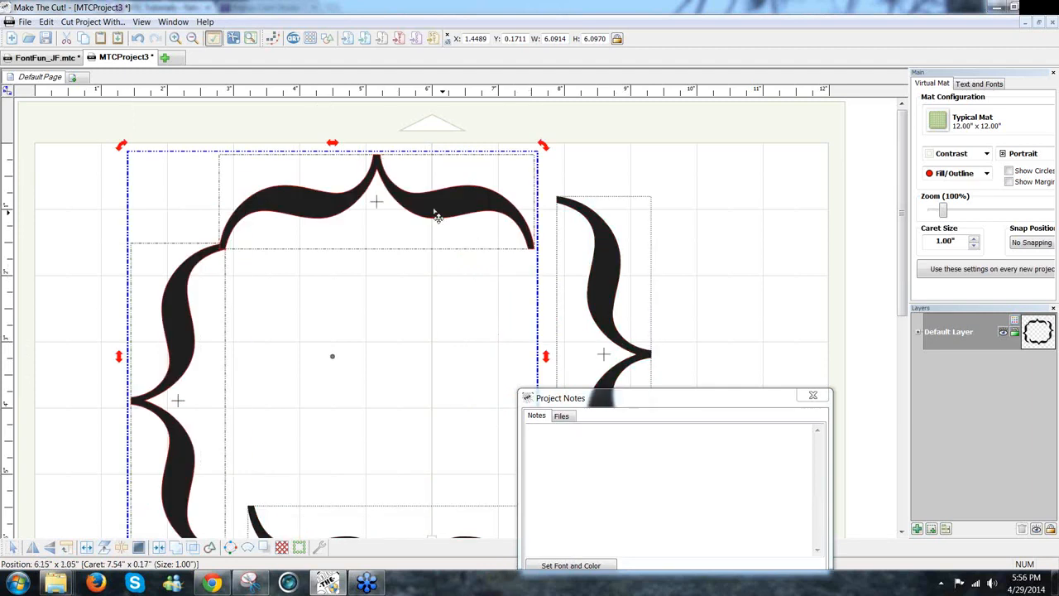
{"action": "left_click_drag", "start_coordinate": [463, 211], "coordinate": [465, 168]}
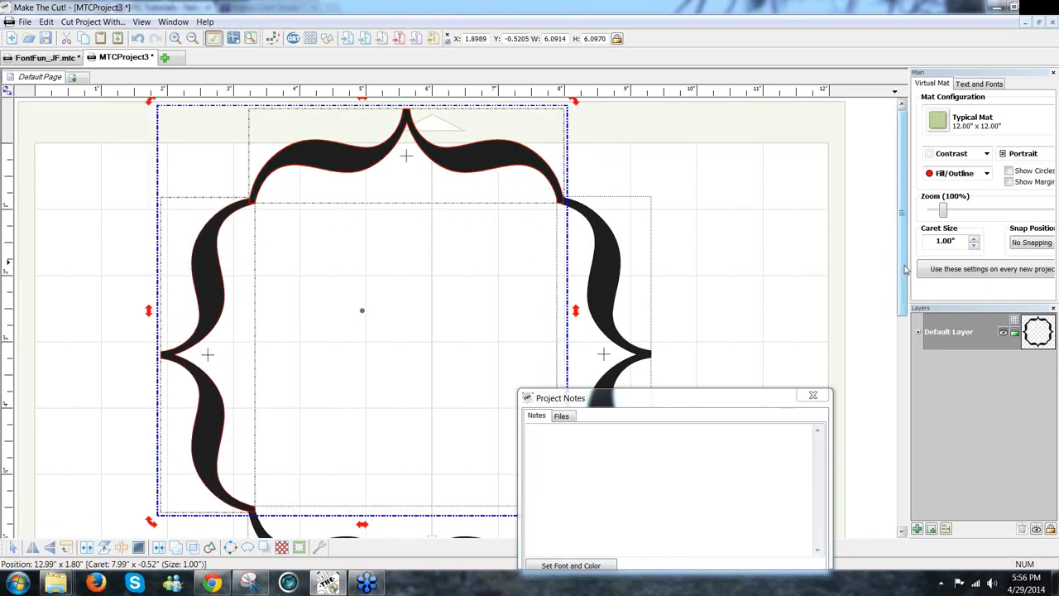
{"action": "left_click_drag", "start_coordinate": [906, 269], "coordinate": [902, 350]}
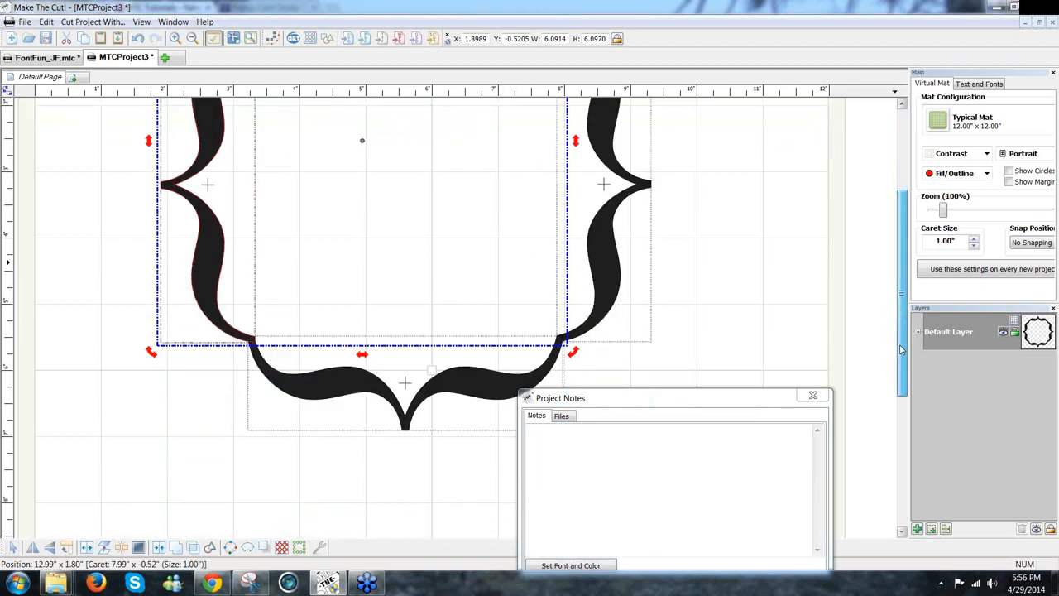
Nudge the pasted pair to X 1.8850, Y -0.5261 so its end overlaps the lower brace cleanly at the corner.
{"action": "scroll", "coordinate": [888, 370], "scroll_direction": "up", "scroll_amount": 2}
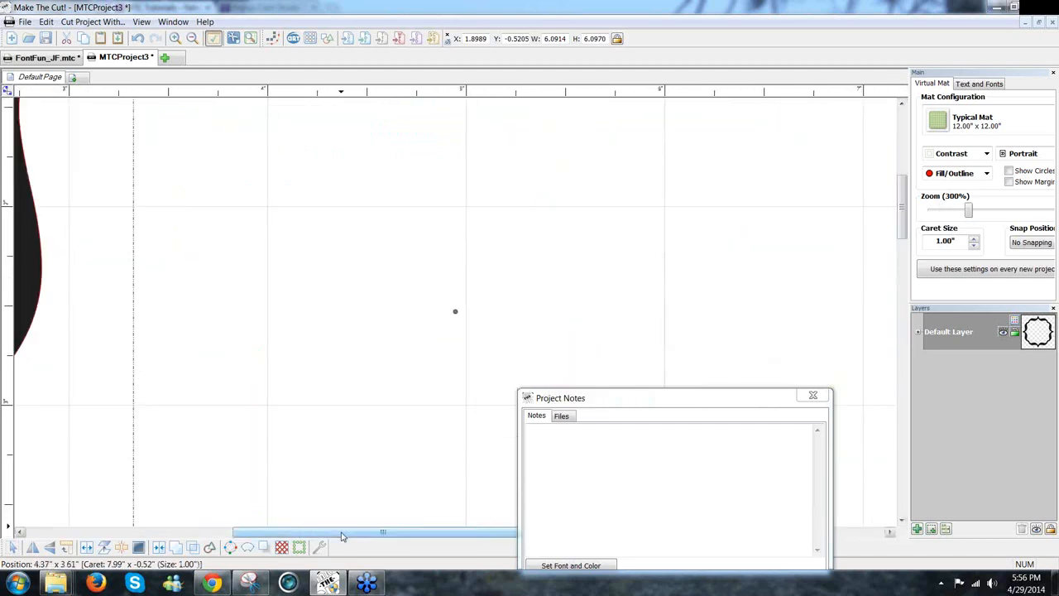
{"action": "left_click_drag", "start_coordinate": [341, 537], "coordinate": [182, 518]}
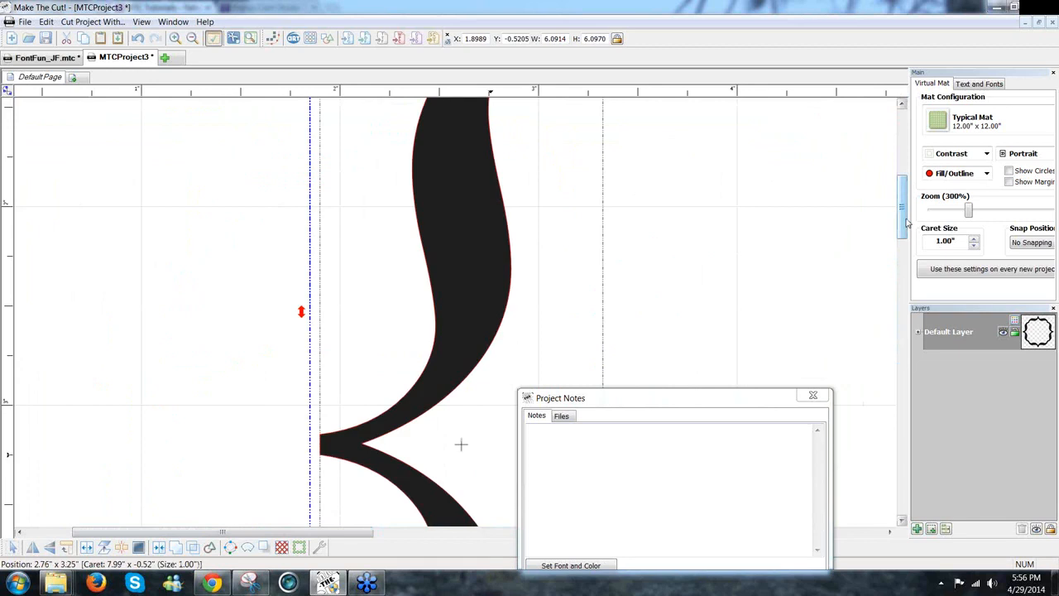
{"action": "left_click_drag", "start_coordinate": [907, 222], "coordinate": [892, 302]}
{"action": "scroll", "coordinate": [892, 302], "scroll_direction": "down", "scroll_amount": 2}
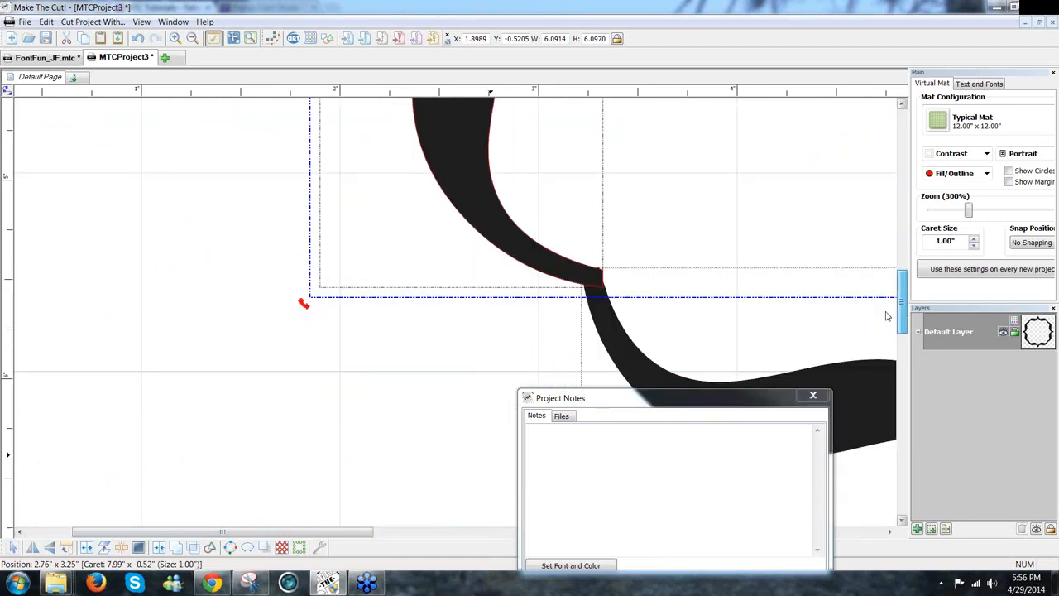
{"action": "key", "text": "Left"}
{"action": "key", "text": "Left"}
{"action": "key", "text": "Left"}
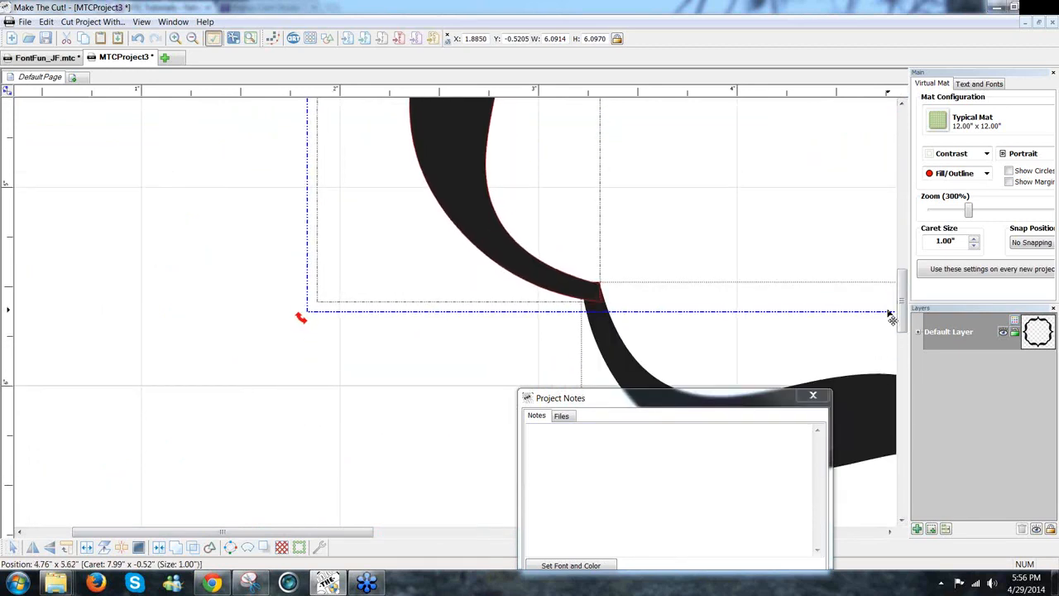
{"action": "key", "text": "Up"}
{"action": "key", "text": "Up"}
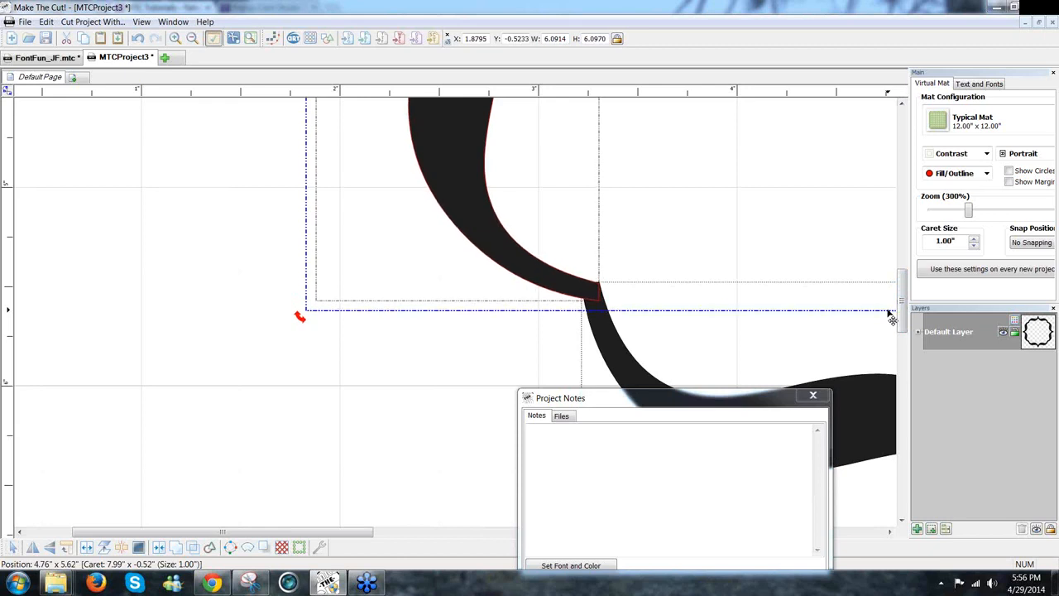
{"action": "key", "text": "Right"}
{"action": "key", "text": "Right"}
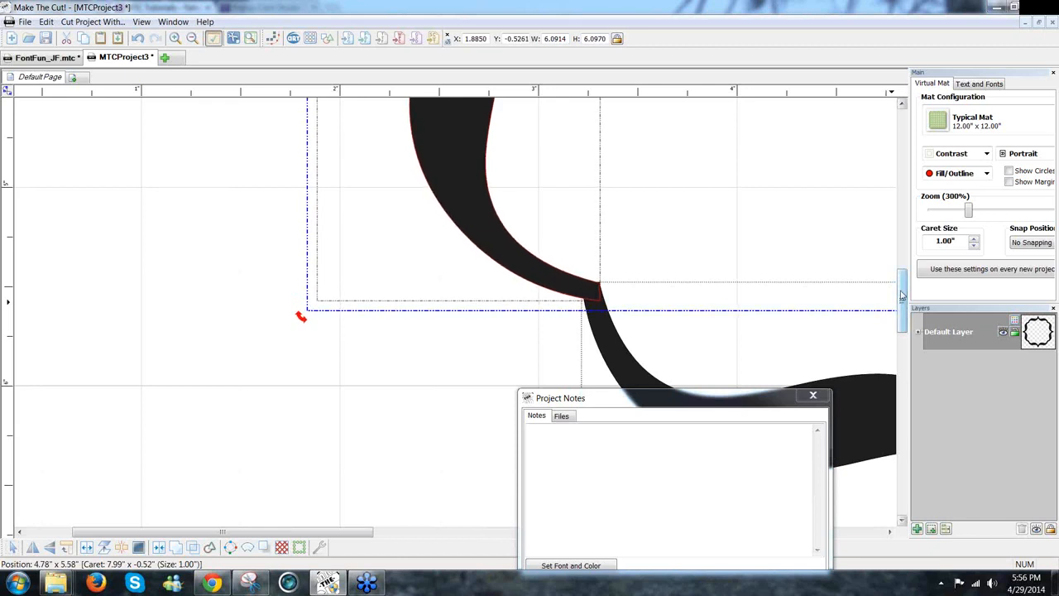
{"action": "key", "text": "Left"}
{"action": "key", "text": "Down"}
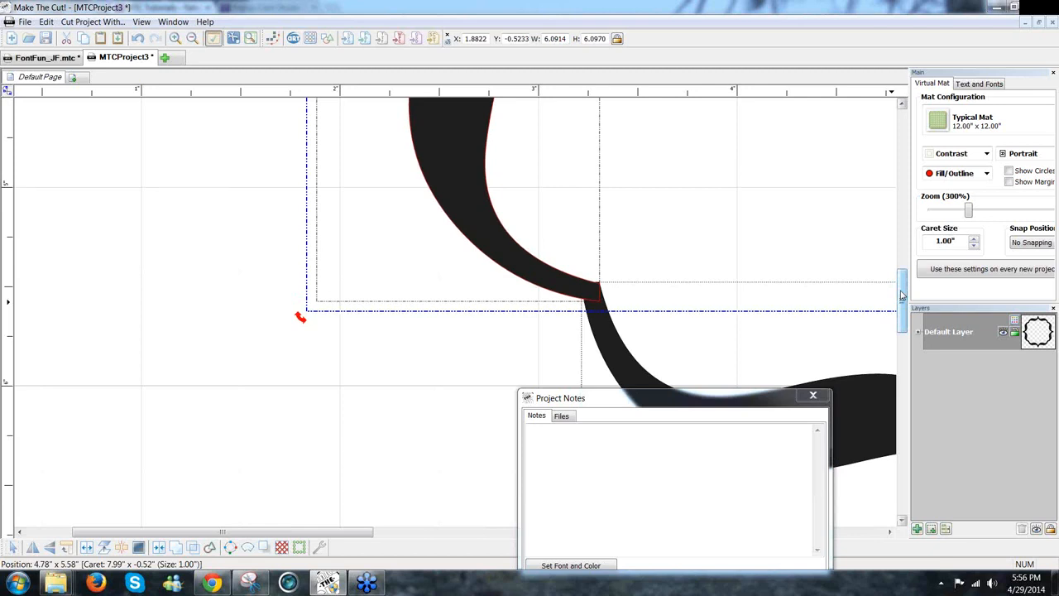
{"action": "key", "text": "Up"}
{"action": "key", "text": "Right"}
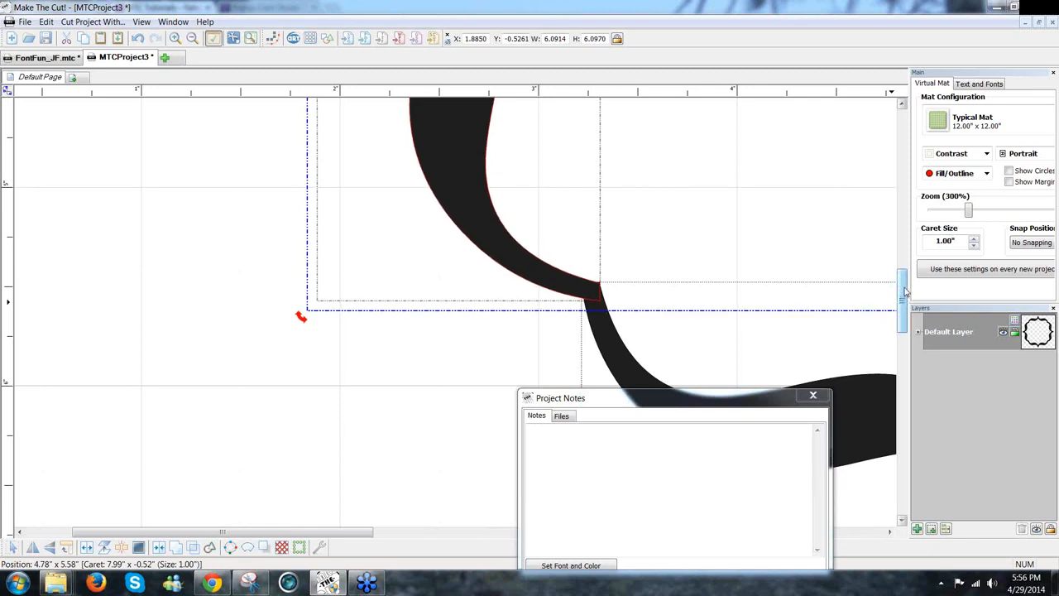
Select all four braces, move the frame fully onto the mat at about X 1.69, Y 0.38, and weld them into one shape.
{"action": "left_click_drag", "start_coordinate": [968, 211], "coordinate": [939, 212]}
{"action": "left_click", "coordinate": [548, 313]}
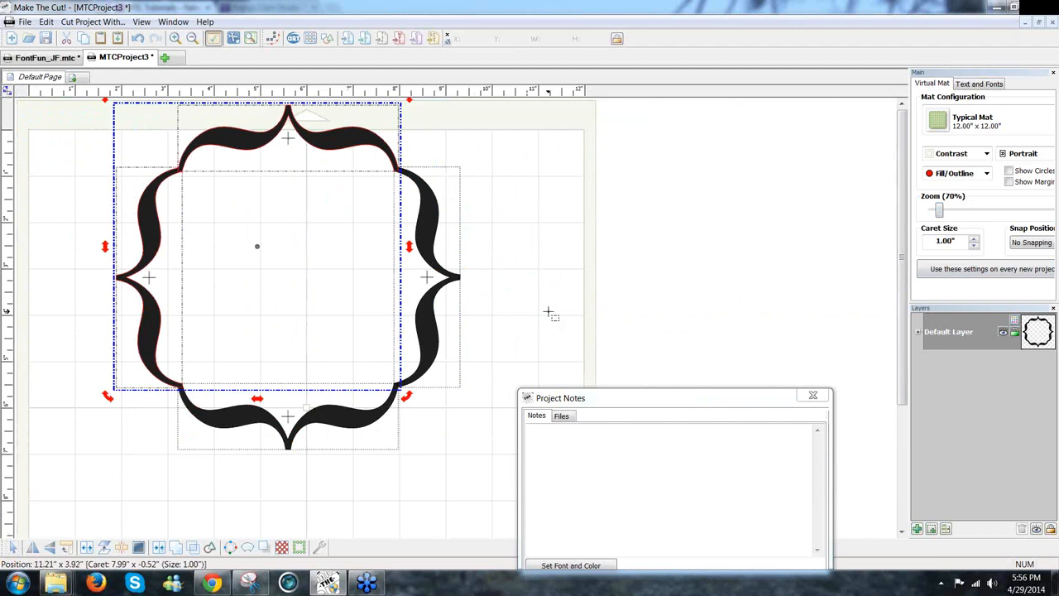
{"action": "key", "text": "ctrl+a"}
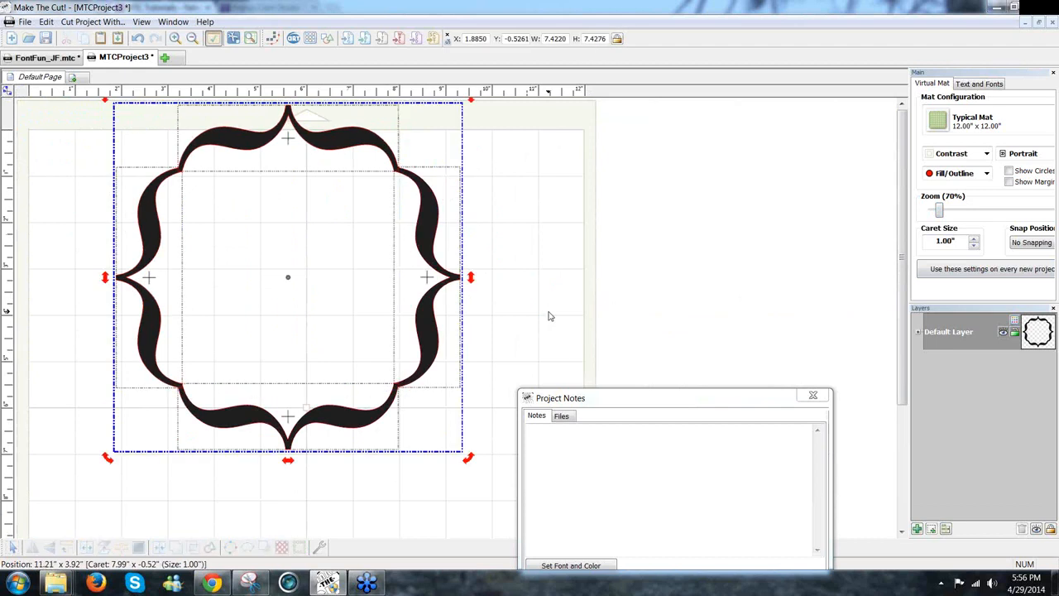
{"action": "left_click", "coordinate": [423, 377]}
{"action": "left_click_drag", "start_coordinate": [424, 381], "coordinate": [423, 380]}
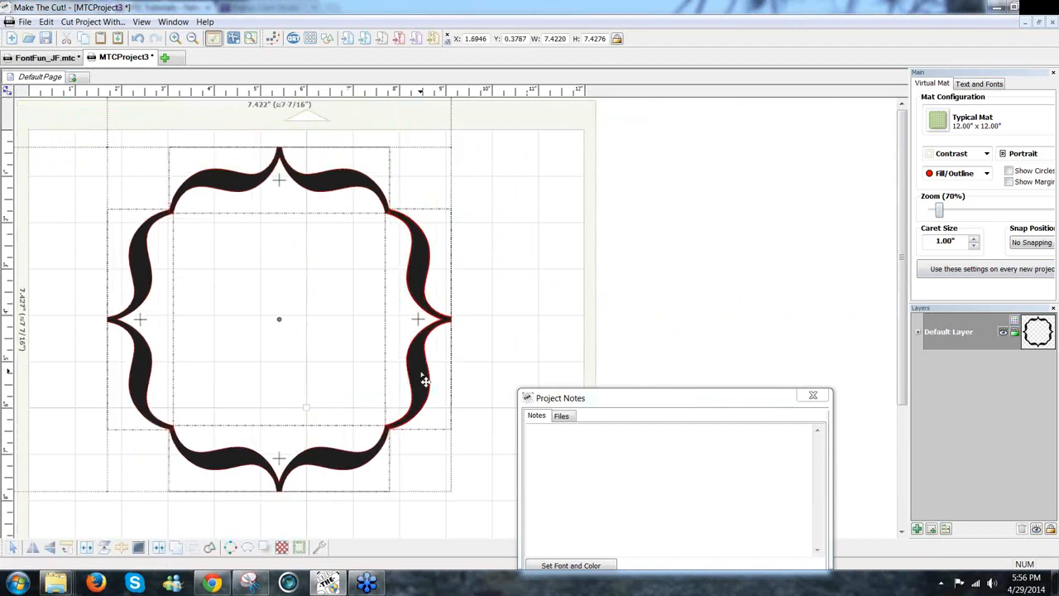
{"action": "left_click", "coordinate": [422, 380]}
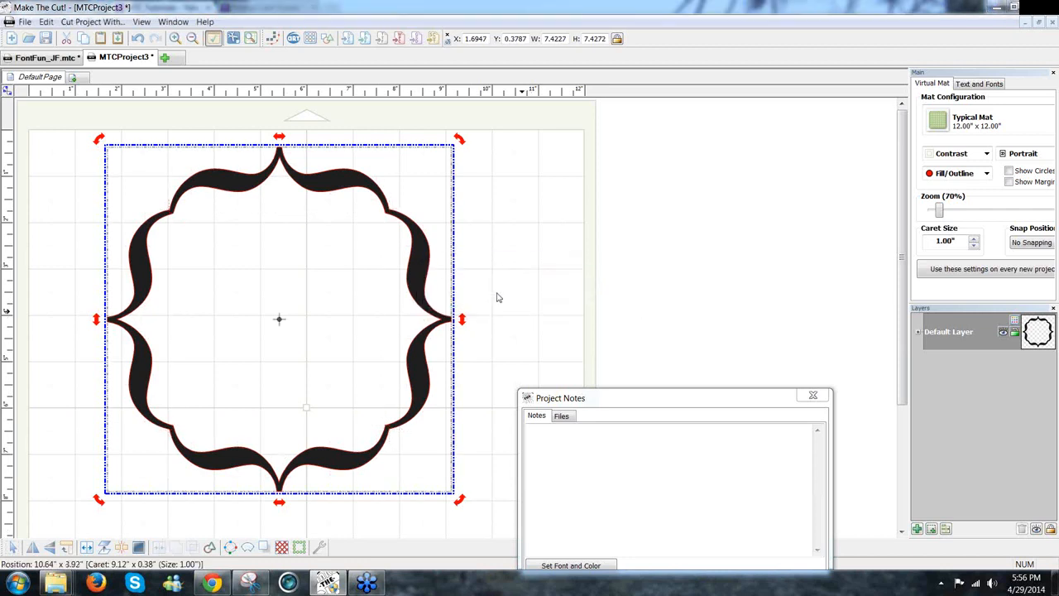
{"action": "left_click", "coordinate": [24, 21]}
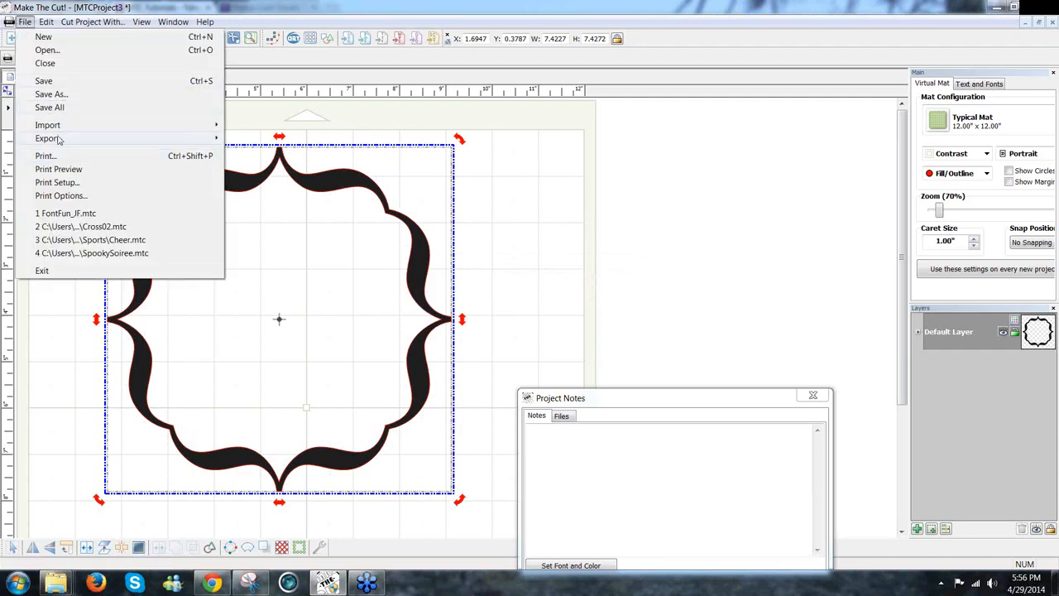
{"action": "mouse_move", "coordinate": [58, 139]}
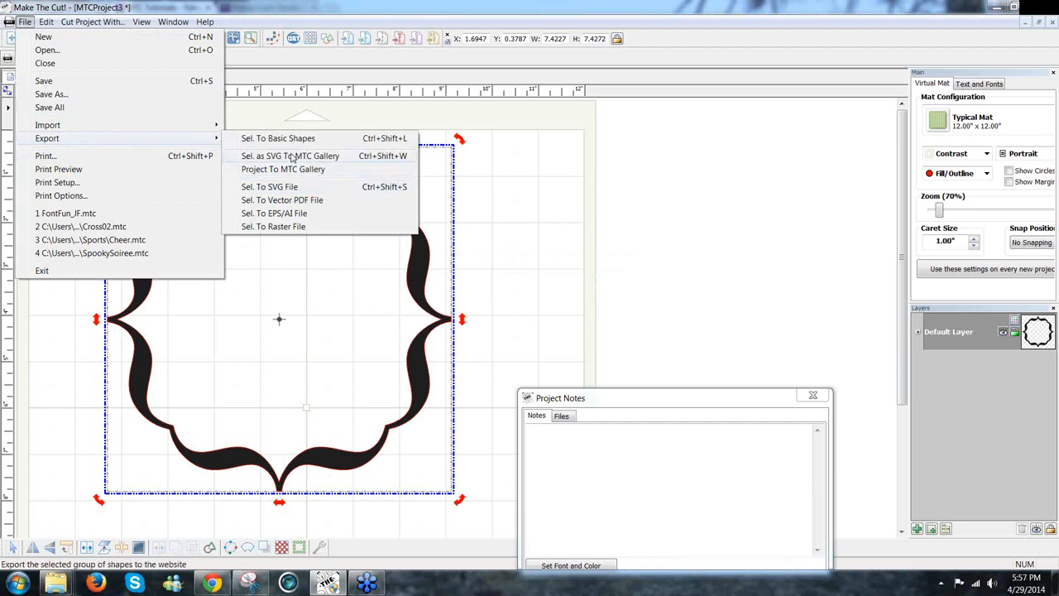
{"action": "left_click", "coordinate": [289, 169]}
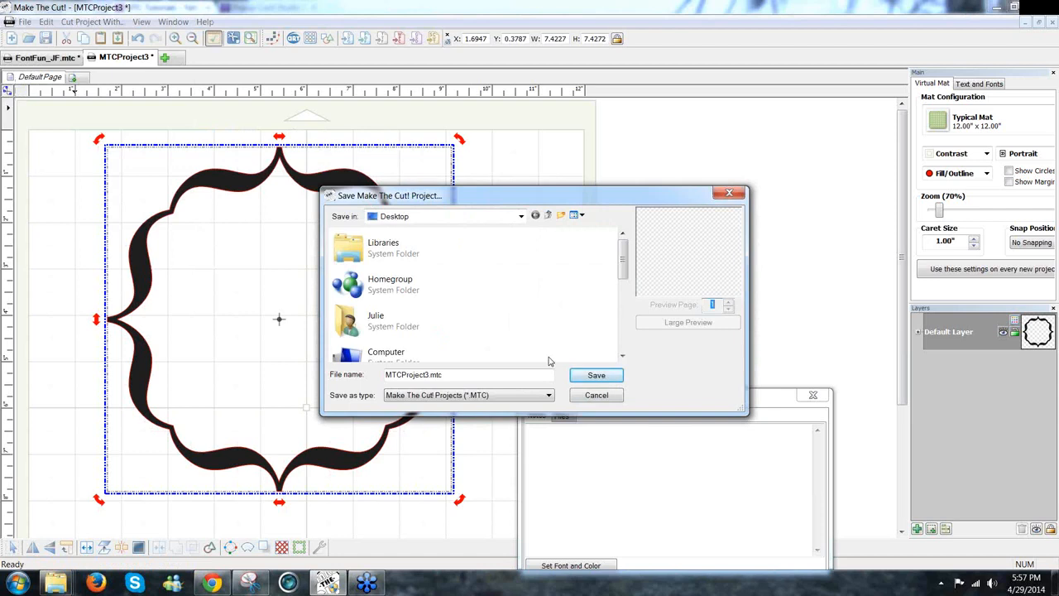
{"action": "left_click", "coordinate": [597, 396]}
Export the project to the MTC Gallery, saving it on the desktop as TopNote_JF.
{"action": "left_click", "coordinate": [24, 22]}
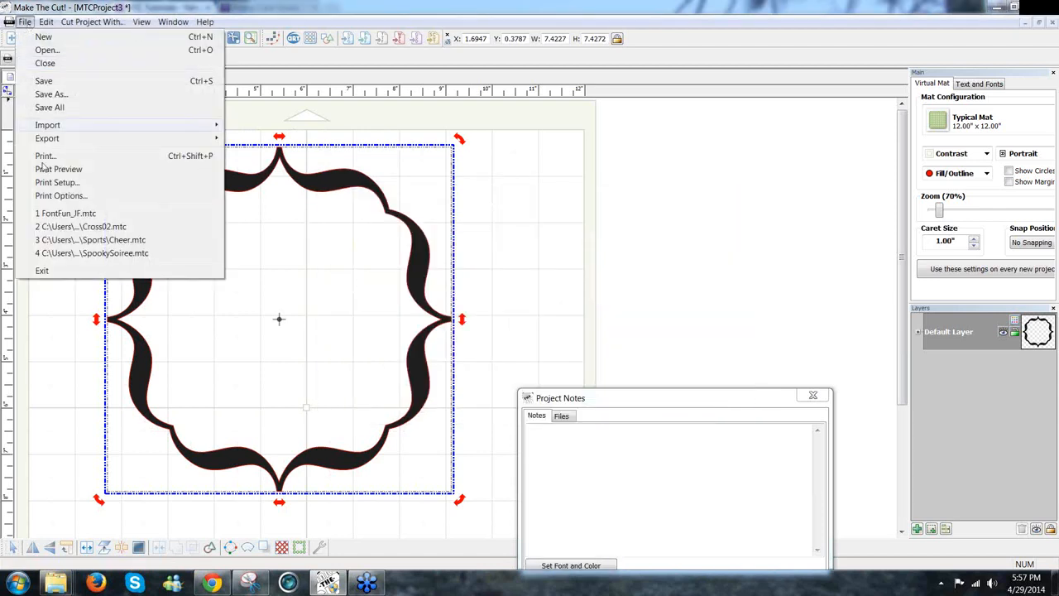
{"action": "mouse_move", "coordinate": [50, 139]}
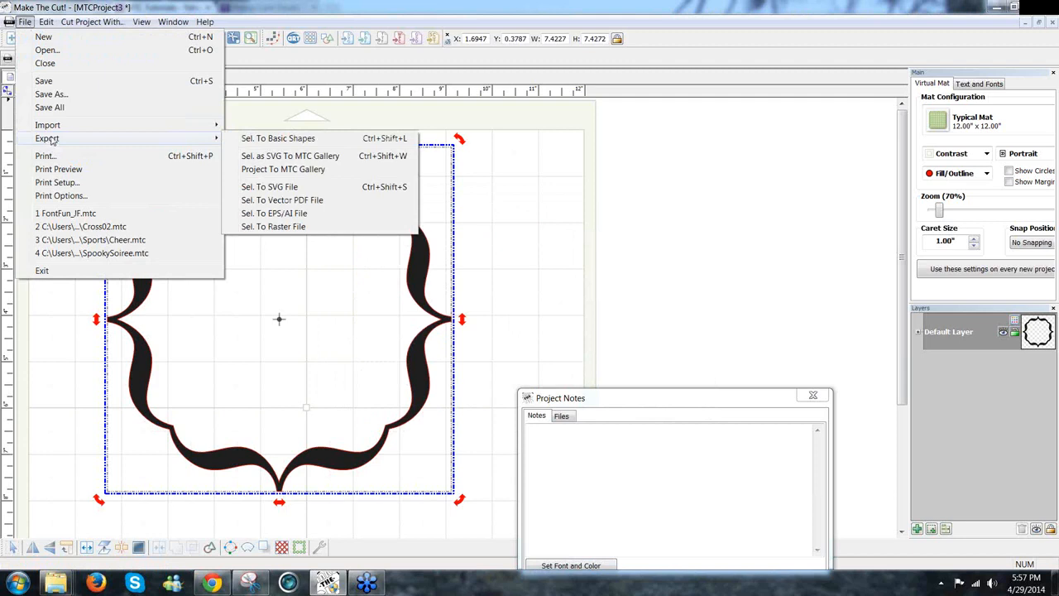
{"action": "left_click", "coordinate": [306, 170]}
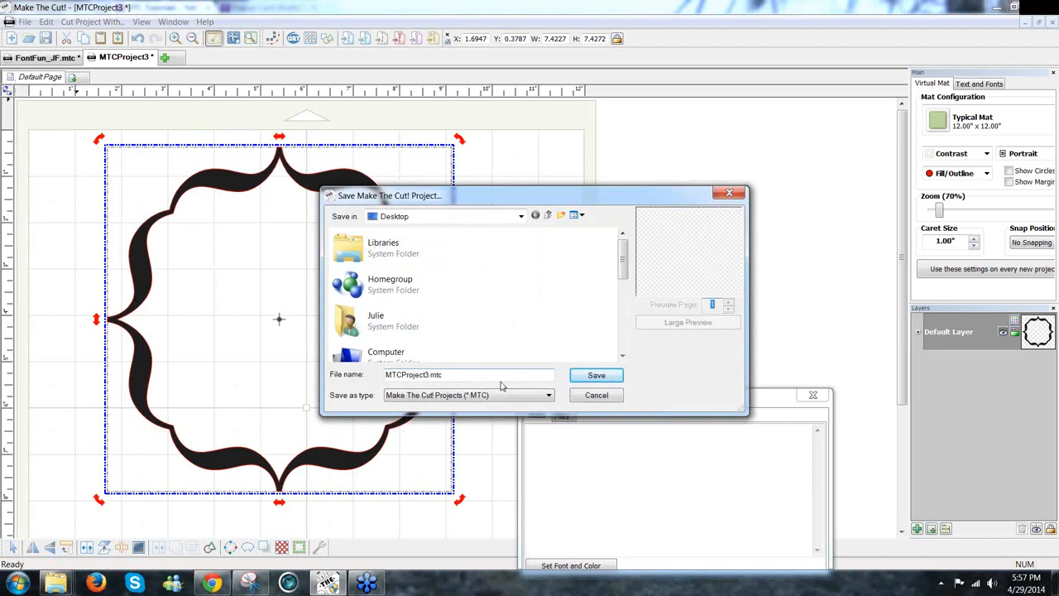
{"action": "double_click", "coordinate": [449, 374]}
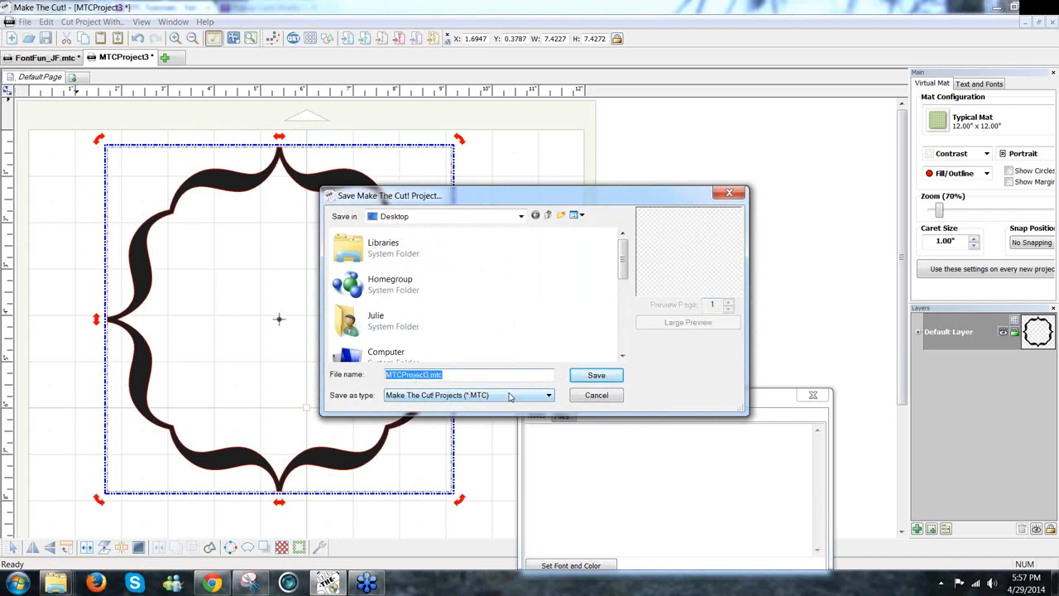
{"action": "type", "text": "Top"}
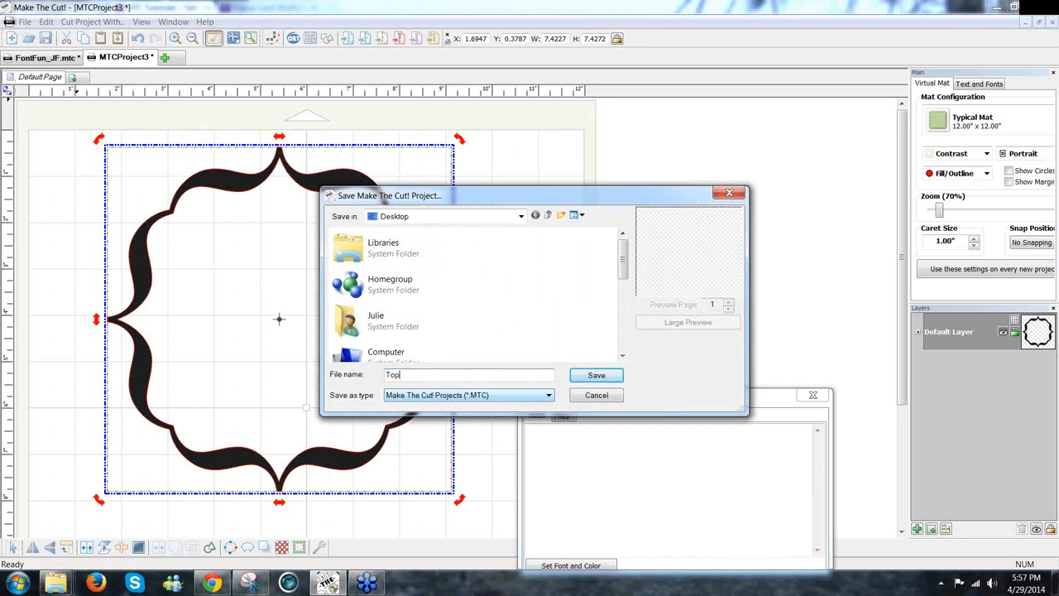
{"action": "type", "text": "Note_JF"}
{"action": "left_click", "coordinate": [600, 377]}
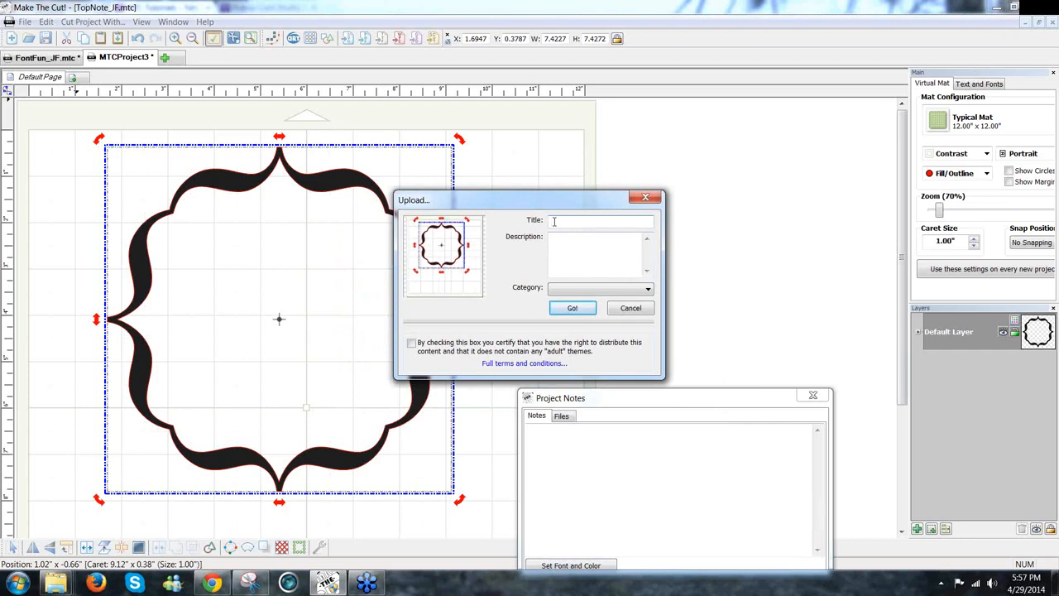
Title the upload Topnote_JF and describe it as "Frame from Bell MT font Brace for April 29, 2014 MTC Webinar".
{"action": "type", "text": "Topnote_JF"}
{"action": "left_click", "coordinate": [555, 239]}
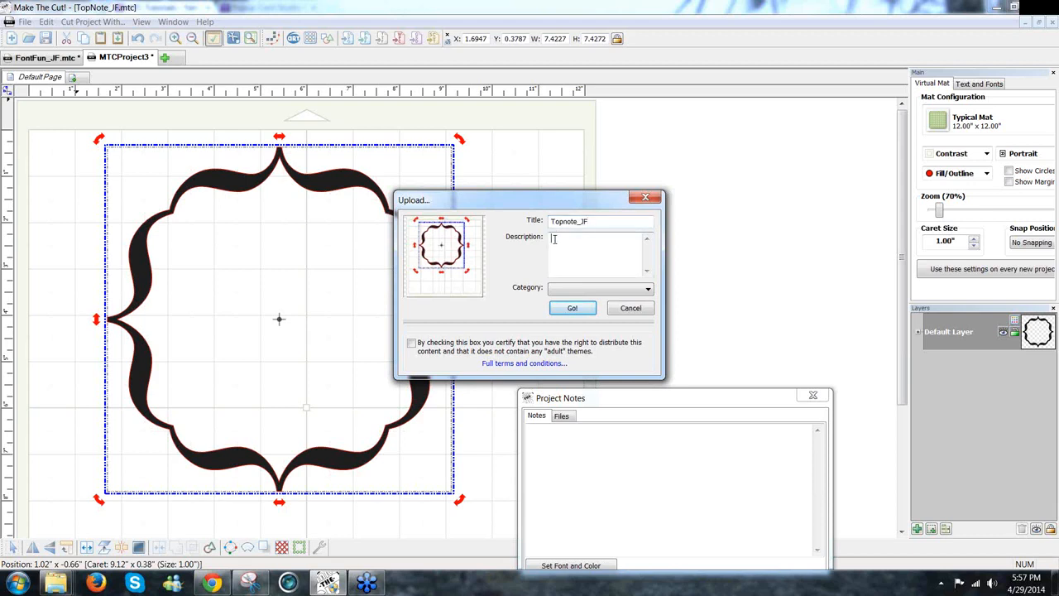
{"action": "type", "text": "Frame from BellMT"}
{"action": "key", "text": "BackSpace"}
{"action": "key", "text": "BackSpace"}
{"action": "key", "text": "BackSpace"}
{"action": "type", "text": "l MT font Brac"}
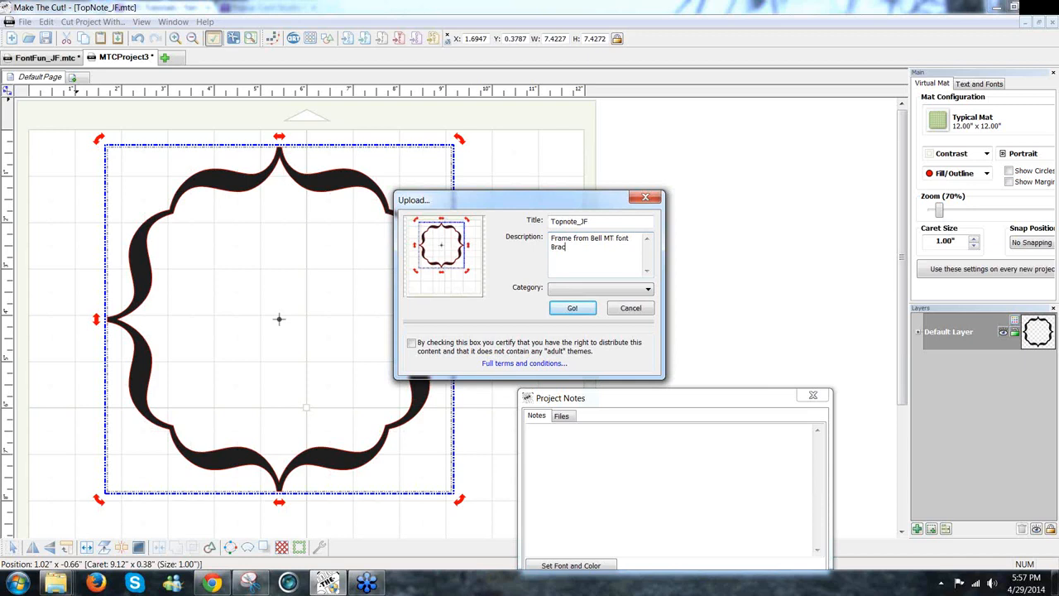
{"action": "type", "text": "e for April 29, 2014 MTC Webinar"}
Set the upload category to Things, certify the distribution rights and upload the project to the gallery.
{"action": "left_click", "coordinate": [647, 292]}
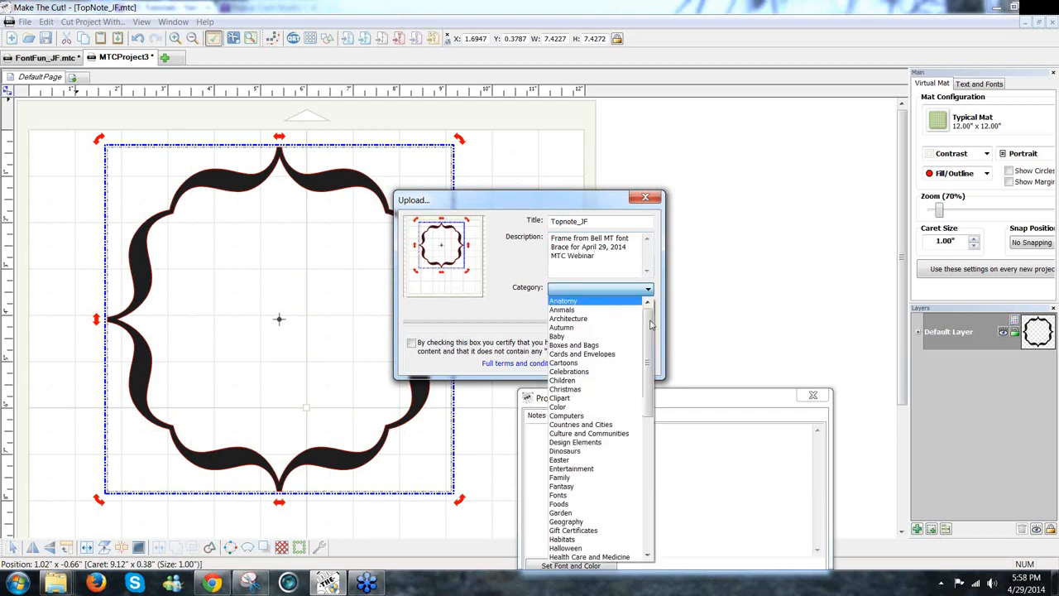
{"action": "scroll", "coordinate": [650, 333], "scroll_direction": "down", "scroll_amount": 1}
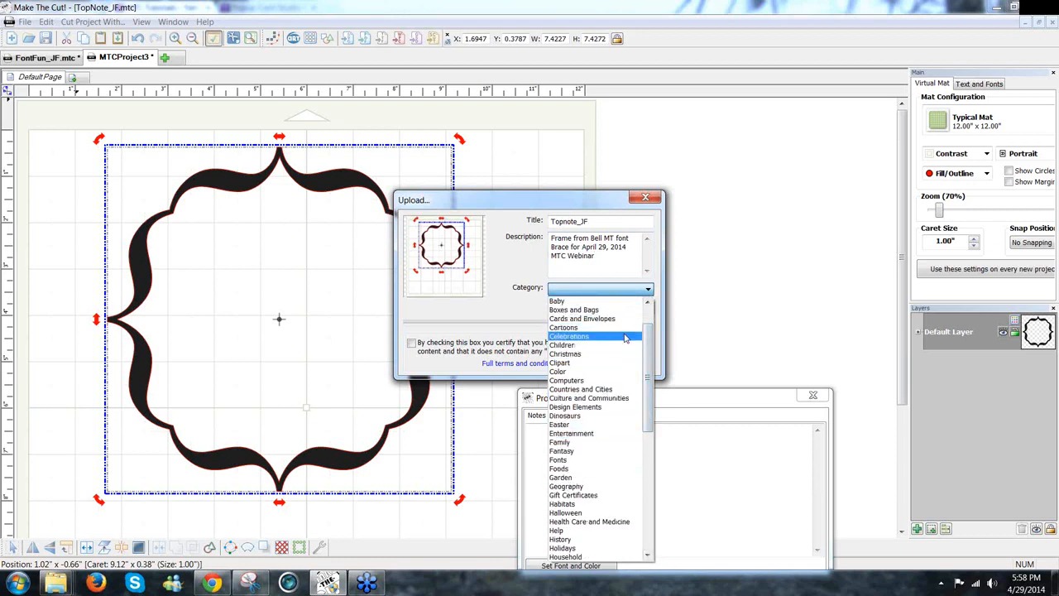
{"action": "left_click", "coordinate": [700, 333]}
{"action": "left_click", "coordinate": [592, 289]}
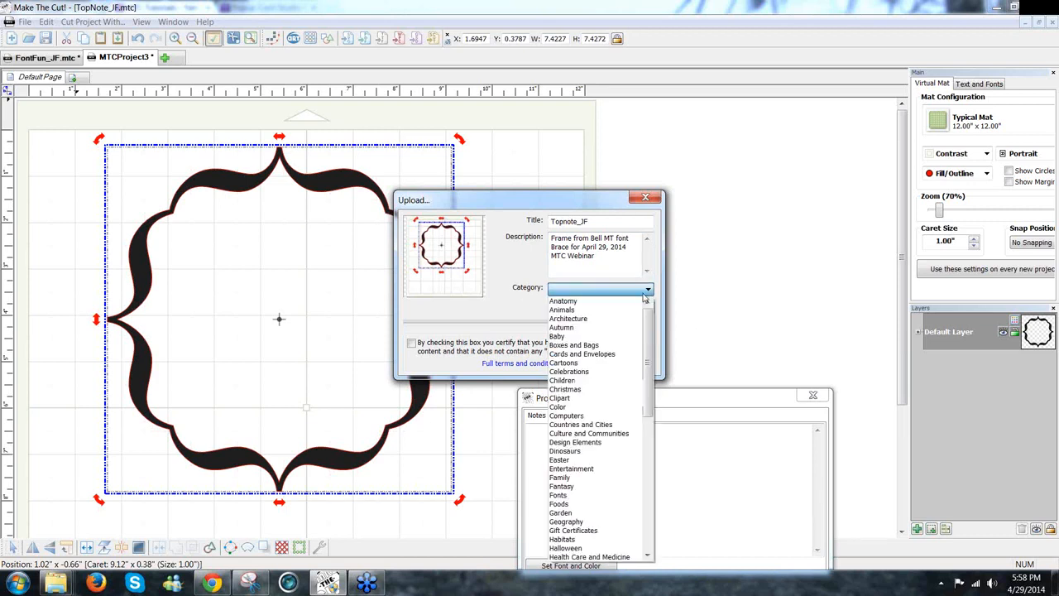
{"action": "left_click_drag", "start_coordinate": [646, 332], "coordinate": [635, 474]}
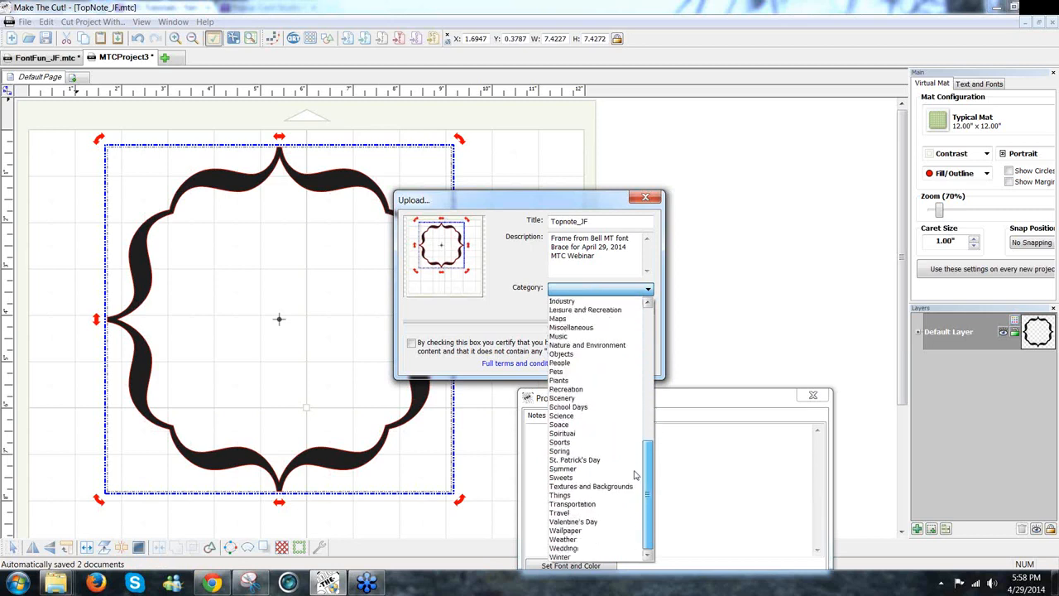
{"action": "left_click", "coordinate": [600, 495]}
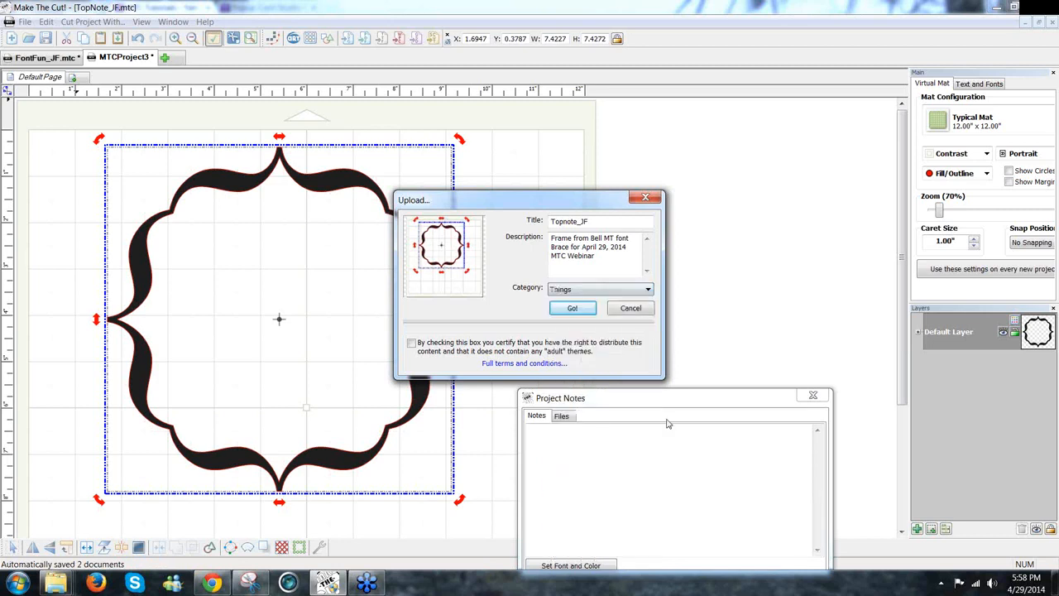
{"action": "left_click", "coordinate": [411, 344]}
{"action": "left_click", "coordinate": [591, 310]}
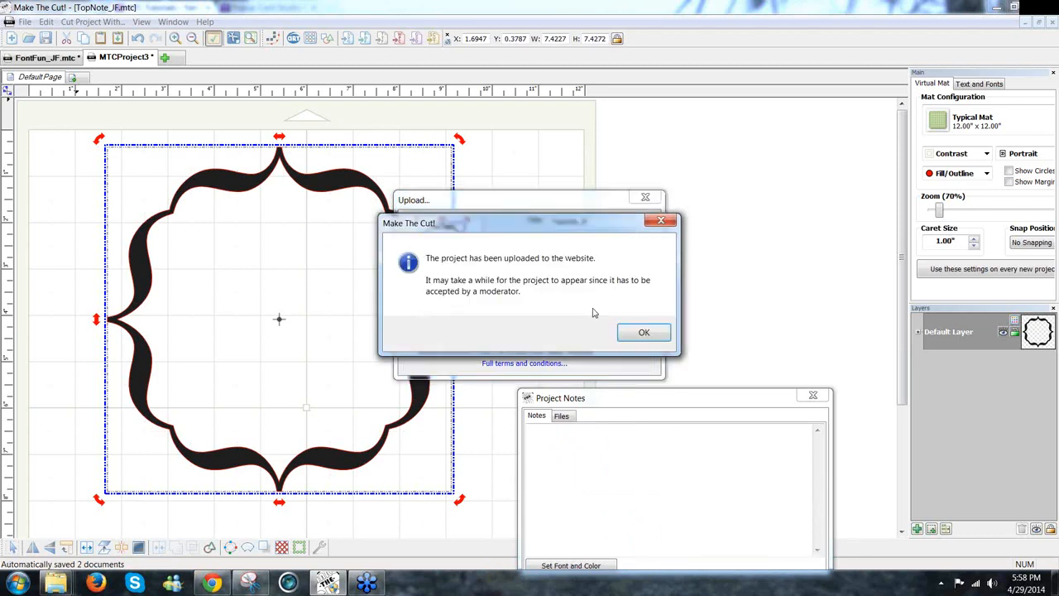
{"action": "left_click", "coordinate": [642, 333]}
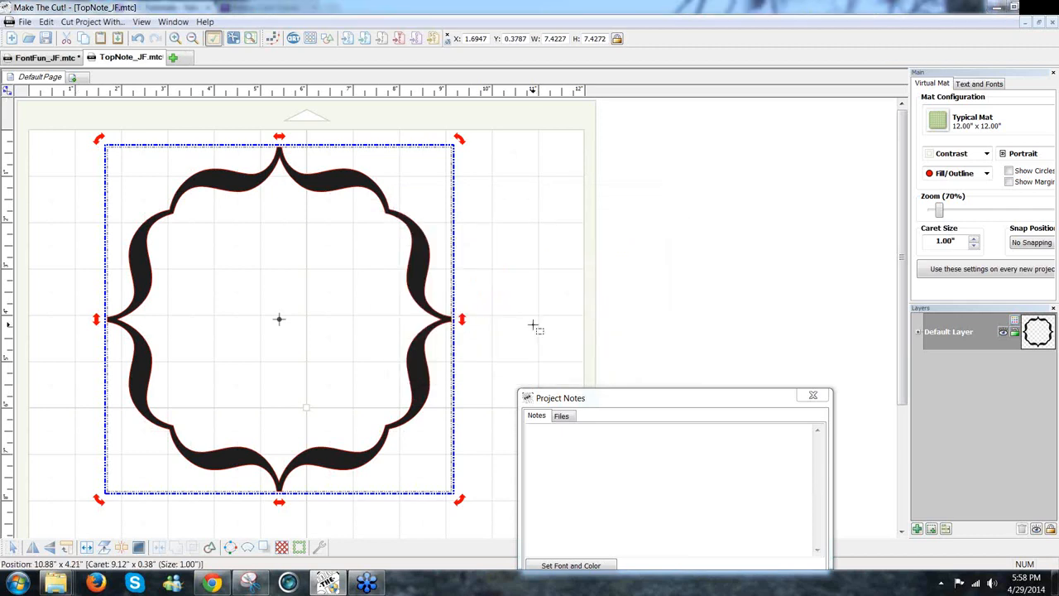
Deselect the frame and switch back to the FontFun_JF.mtc project.
{"action": "left_click", "coordinate": [533, 327]}
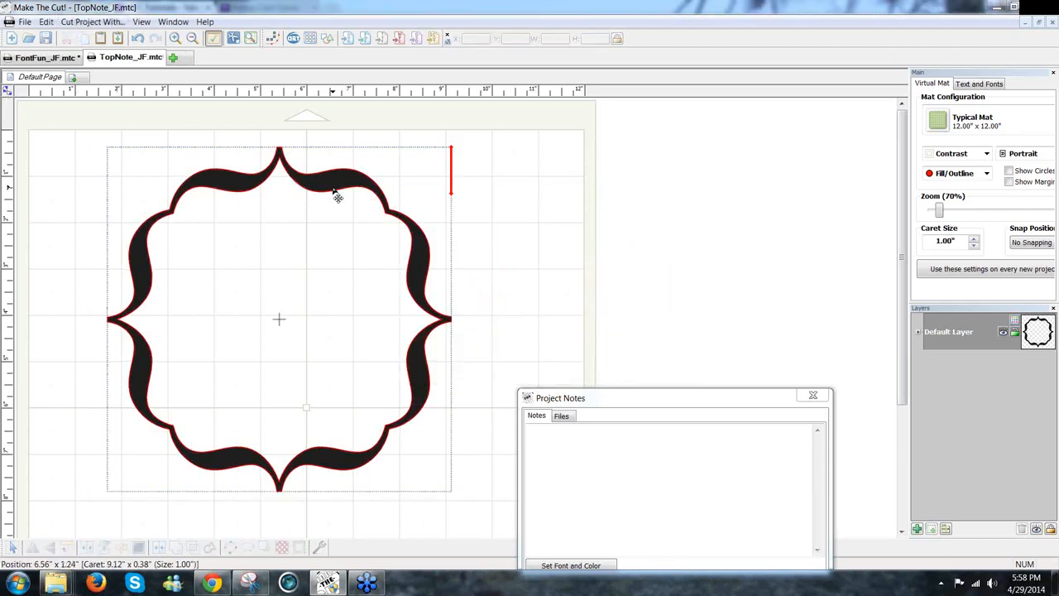
{"action": "left_click", "coordinate": [58, 60]}
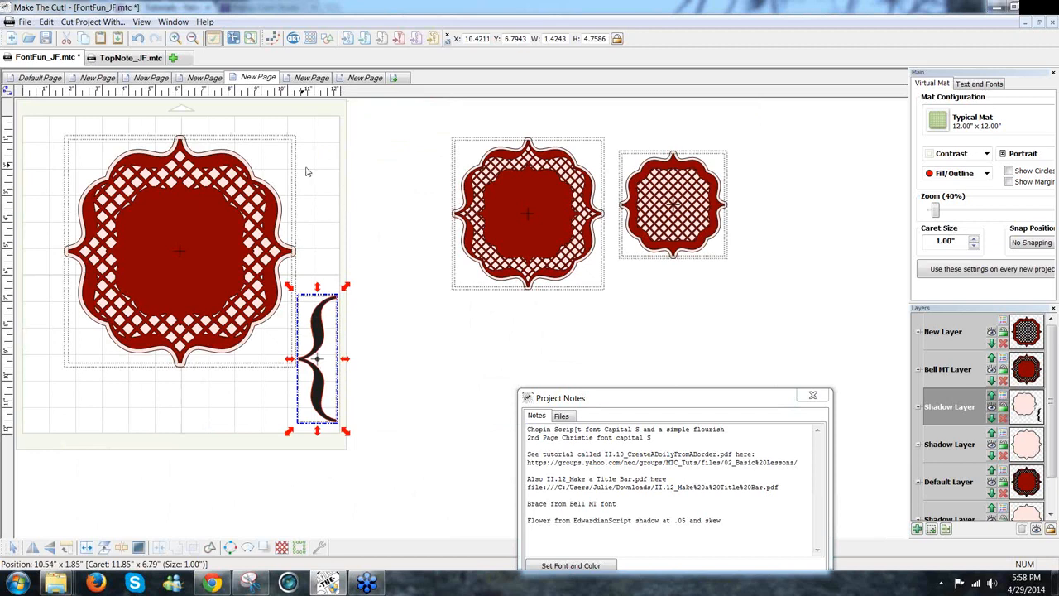
Move the black brace slightly upward beside the large doily, and open the page with the yellow S ring.
{"action": "left_click", "coordinate": [309, 171]}
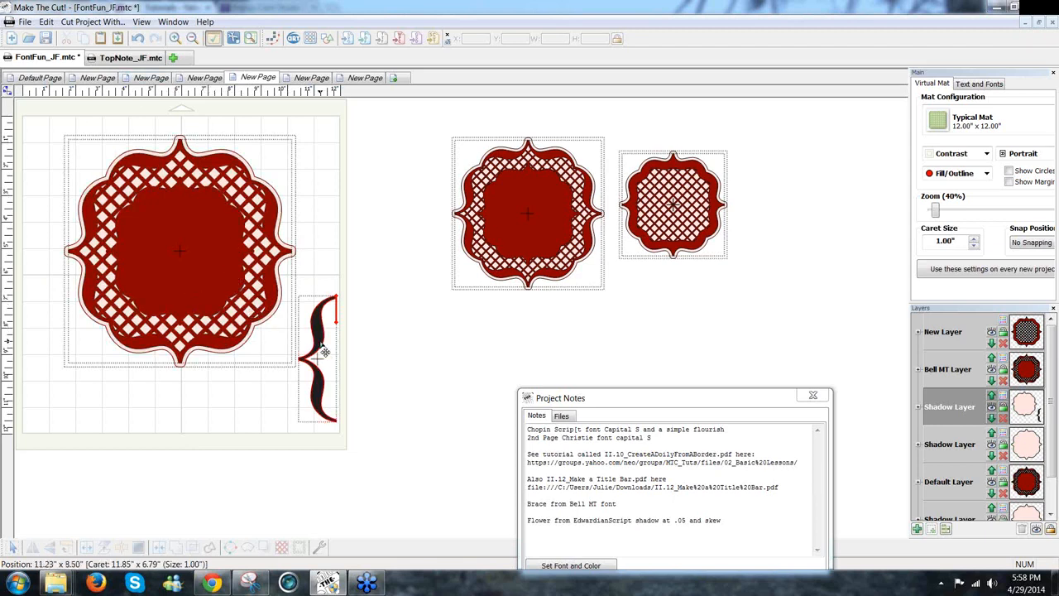
{"action": "left_click_drag", "start_coordinate": [323, 346], "coordinate": [324, 335]}
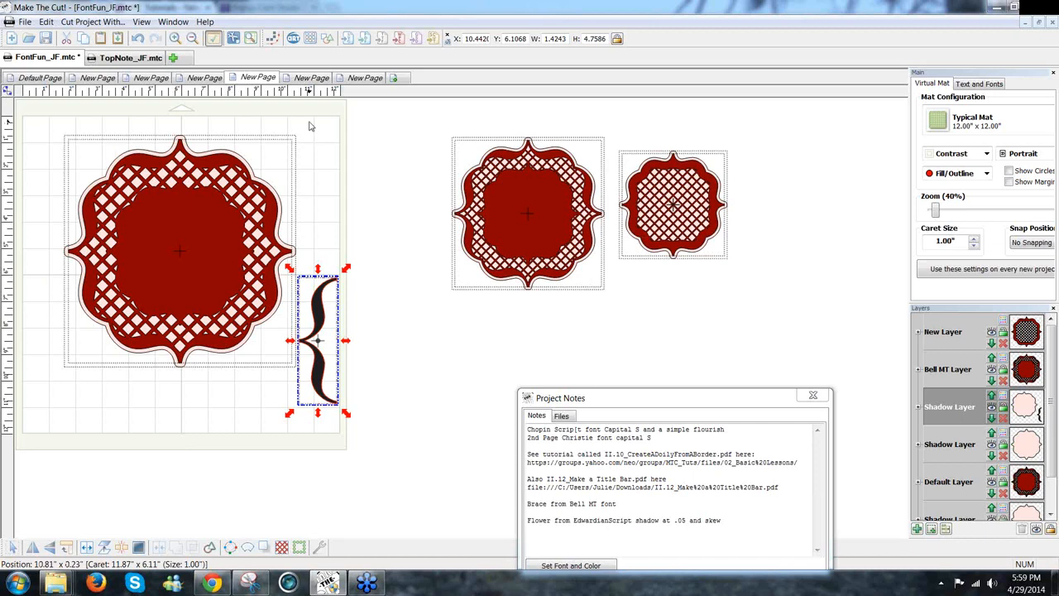
{"action": "left_click", "coordinate": [50, 79]}
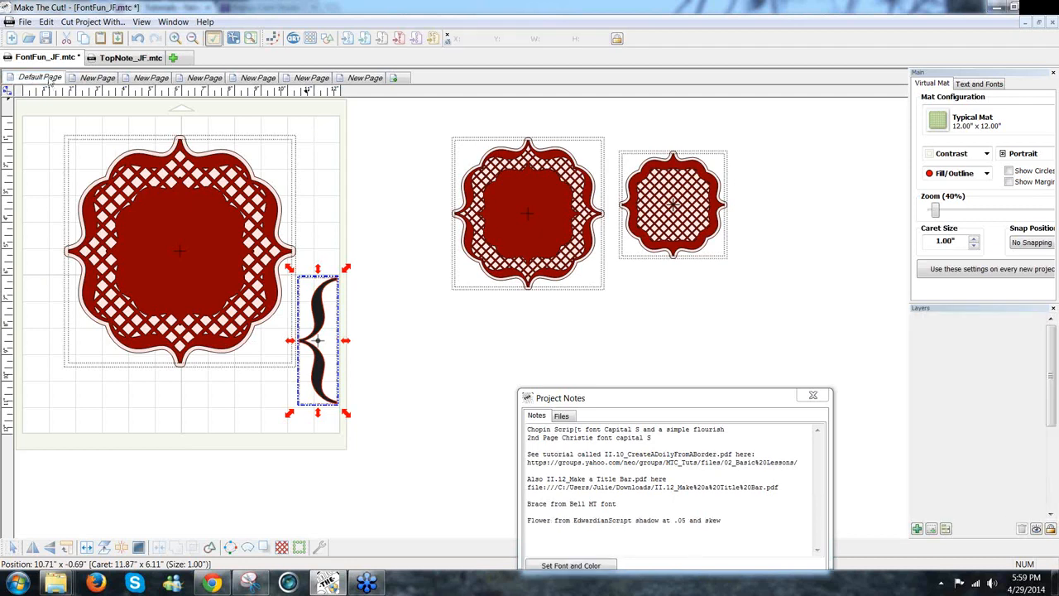
{"action": "left_click", "coordinate": [97, 78]}
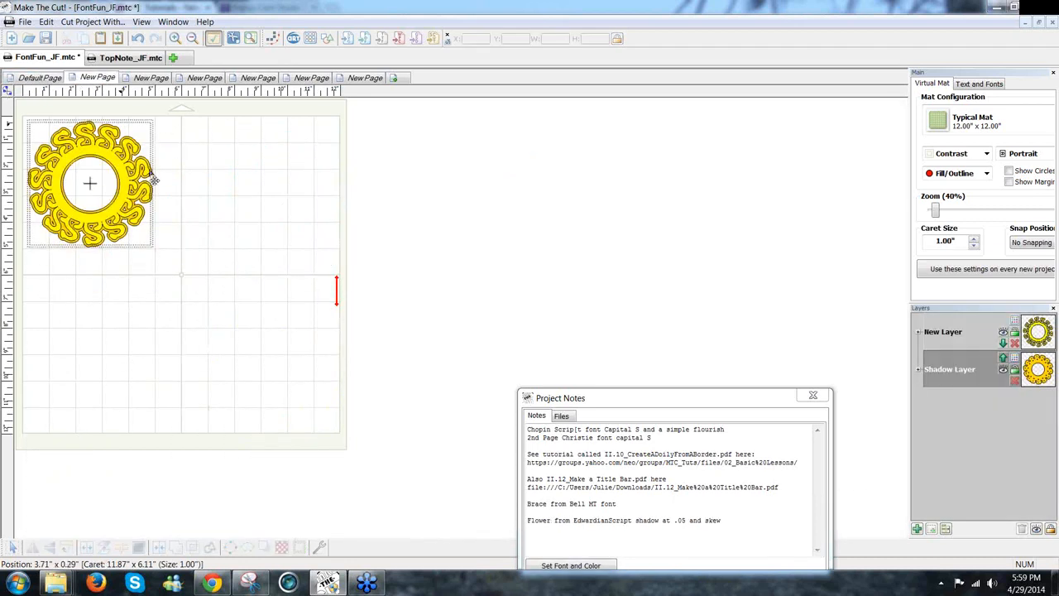
Place the insertion caret beside the yellow S ring and choose the Christie font.
{"action": "left_click", "coordinate": [172, 219]}
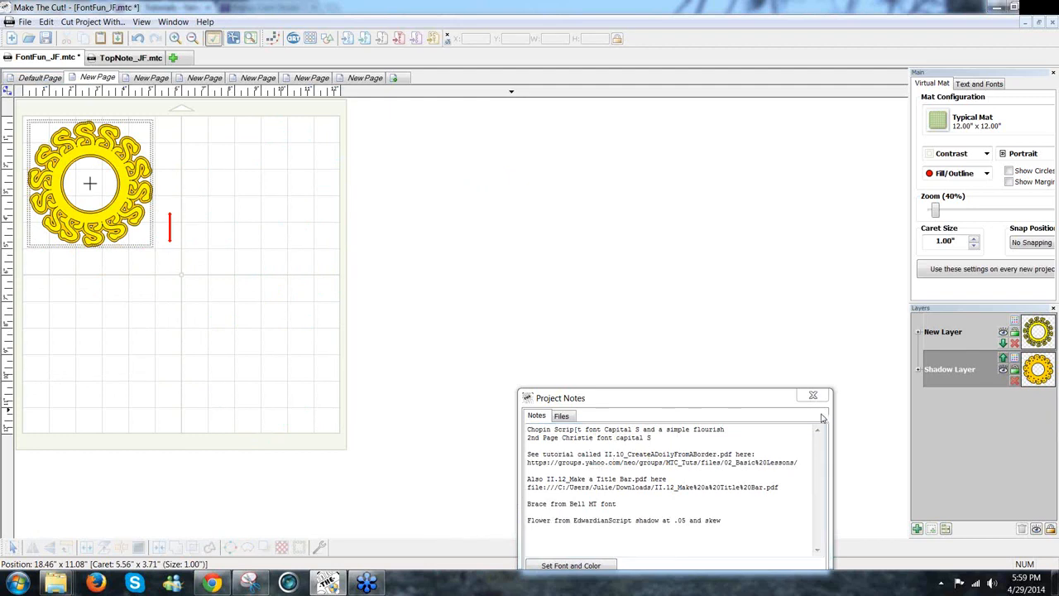
{"action": "left_click", "coordinate": [979, 83]}
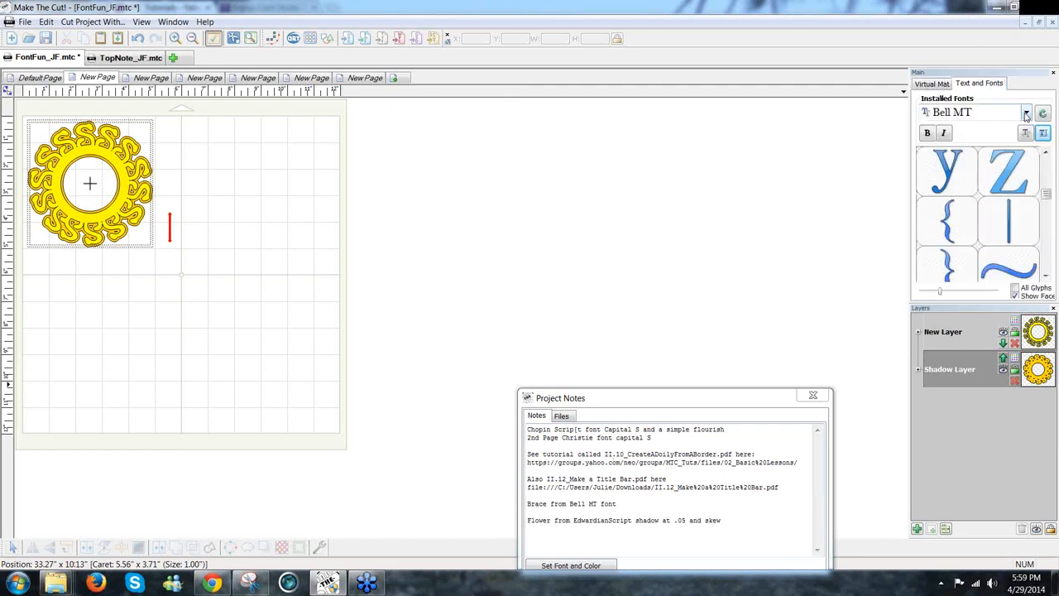
{"action": "left_click", "coordinate": [1026, 115]}
{"action": "left_click", "coordinate": [1027, 115]}
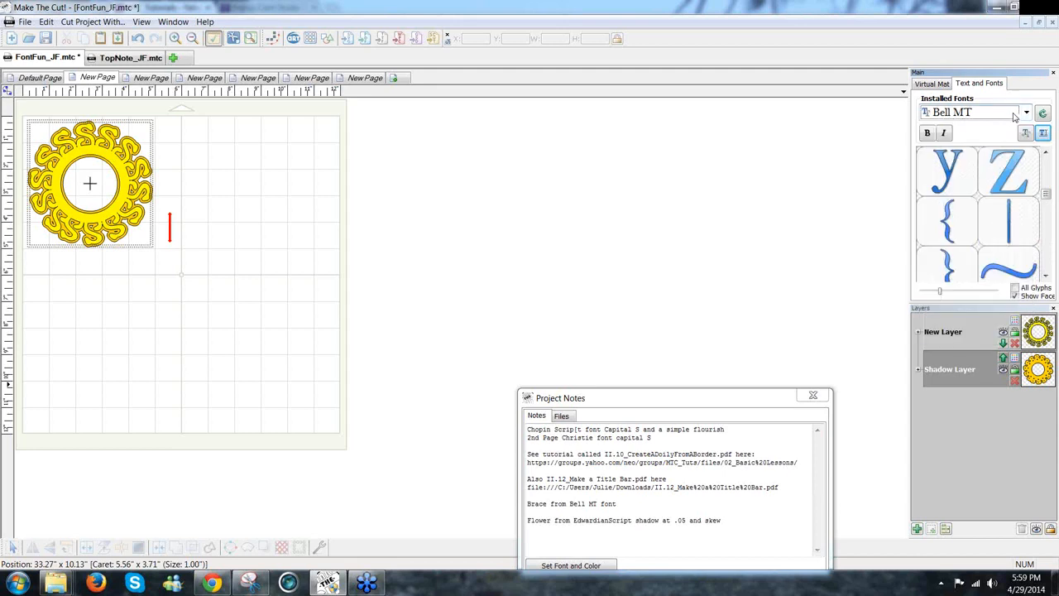
{"action": "left_click", "coordinate": [1026, 115]}
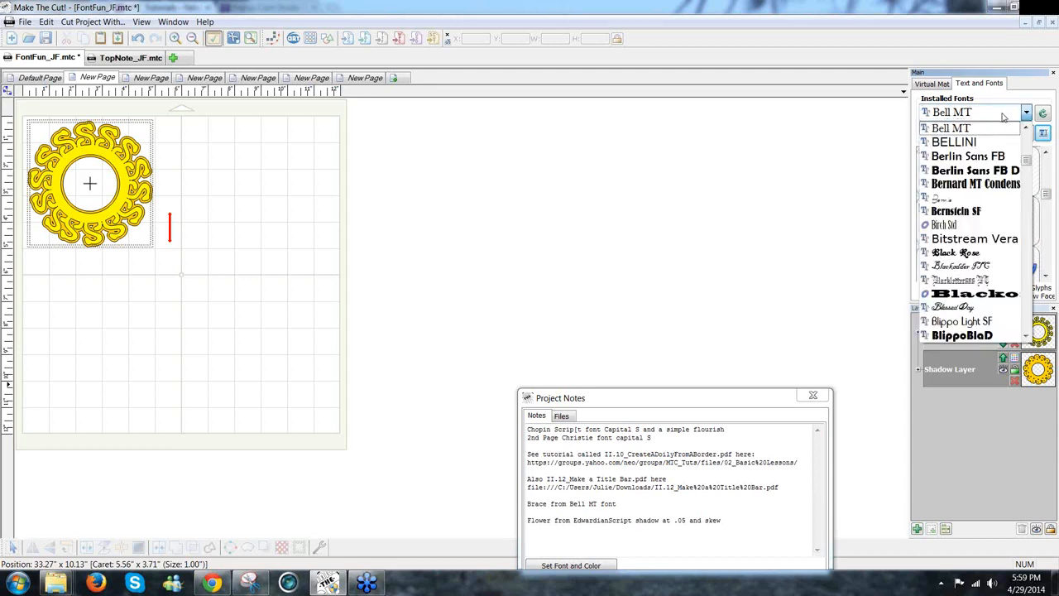
{"action": "key", "text": "c"}
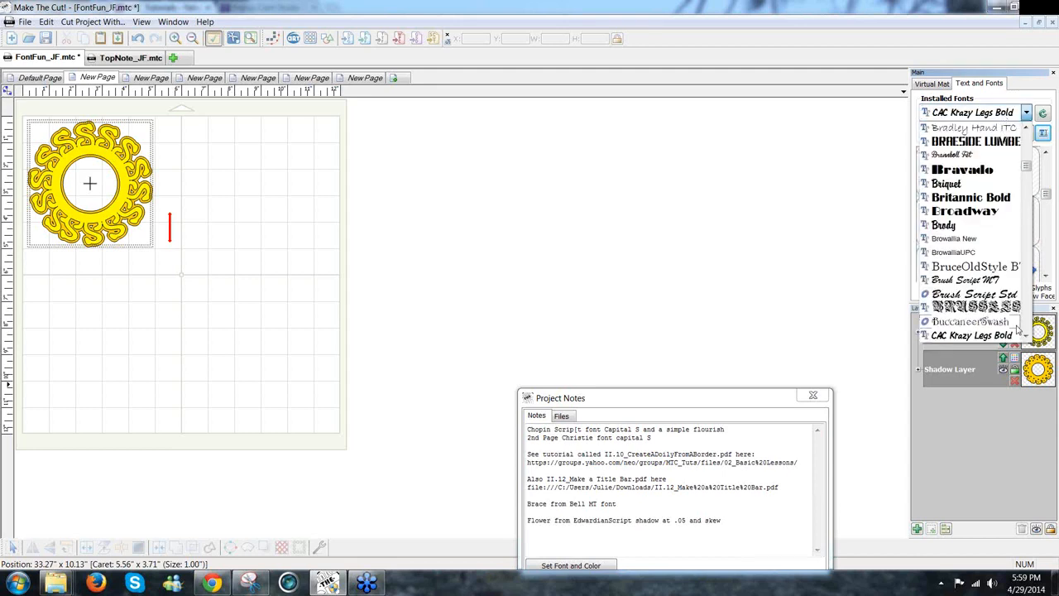
{"action": "scroll", "coordinate": [1024, 332], "scroll_direction": "down", "scroll_amount": 5}
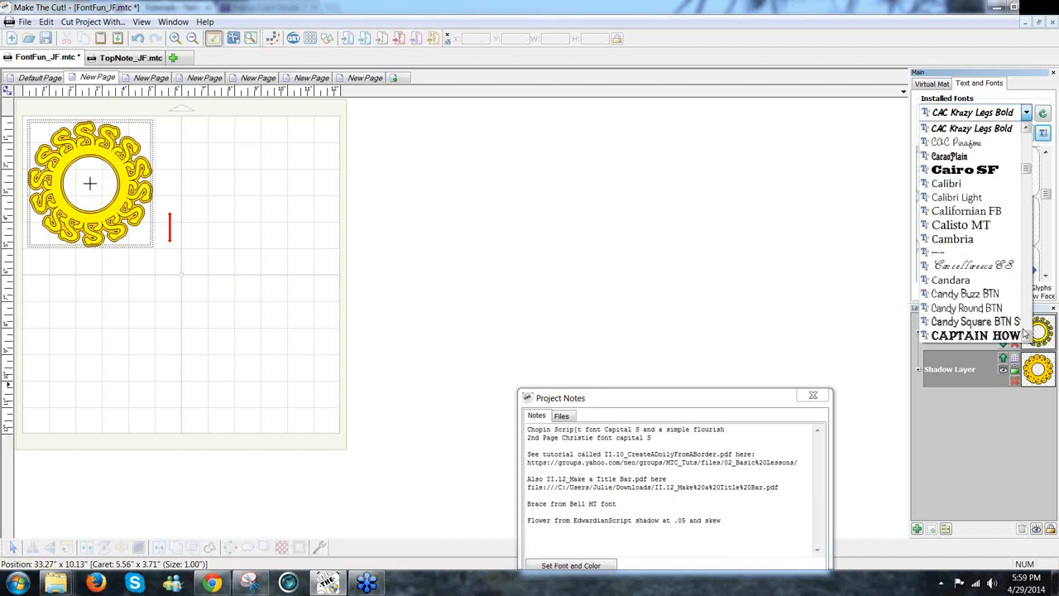
{"action": "scroll", "coordinate": [1025, 333], "scroll_direction": "down", "scroll_amount": 8}
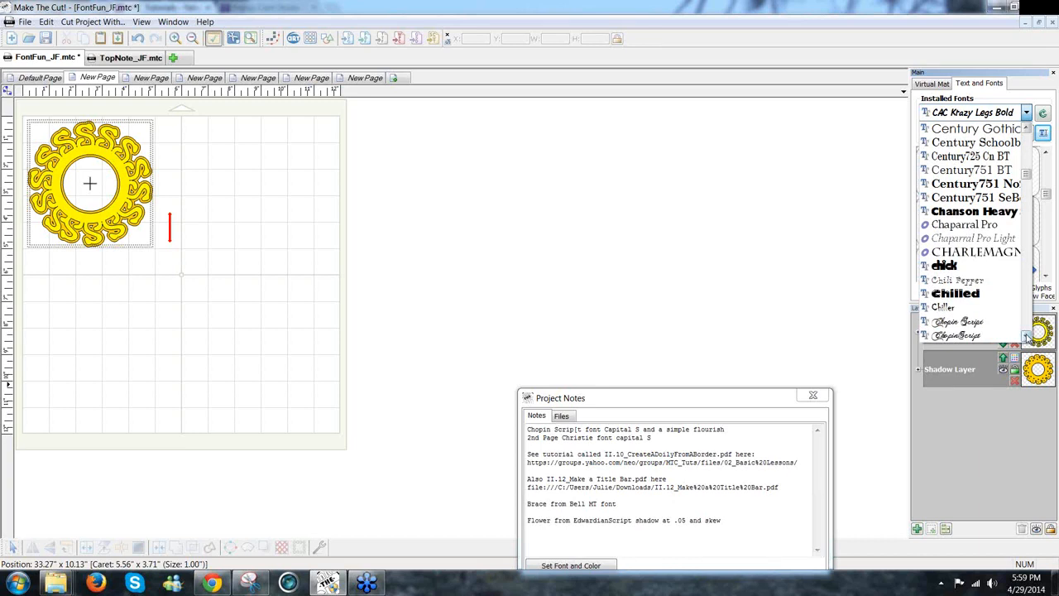
{"action": "scroll", "coordinate": [1027, 337], "scroll_direction": "down", "scroll_amount": 2}
{"action": "left_click", "coordinate": [949, 275]}
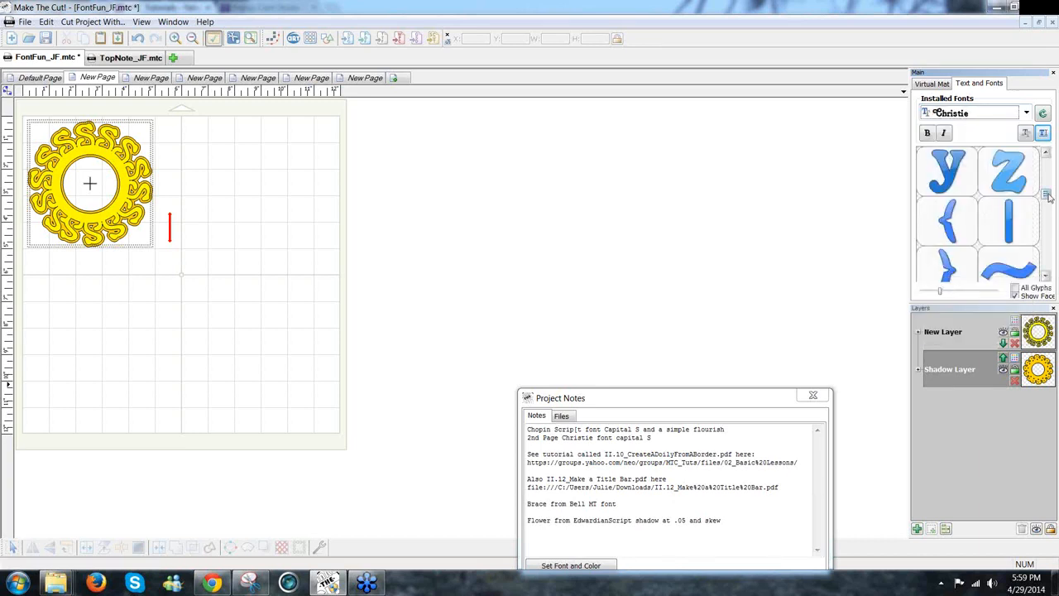
Add a capital S in the Christie font as a text group beside the yellow ring.
{"action": "scroll", "coordinate": [1047, 192], "scroll_direction": "up", "scroll_amount": 2}
{"action": "scroll", "coordinate": [1047, 192], "scroll_direction": "down", "scroll_amount": 3}
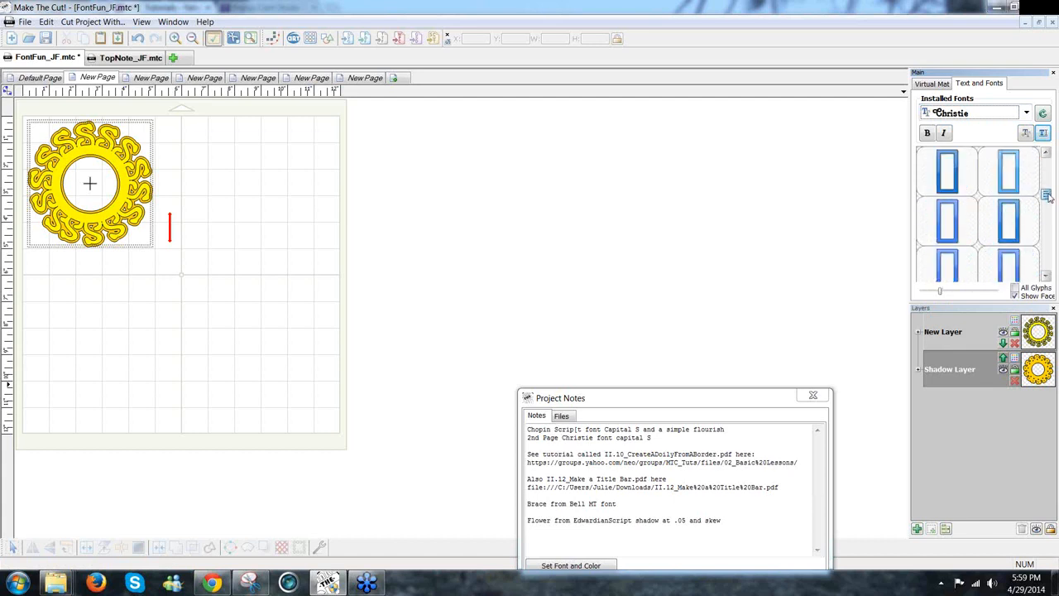
{"action": "scroll", "coordinate": [1047, 194], "scroll_direction": "up", "scroll_amount": 4}
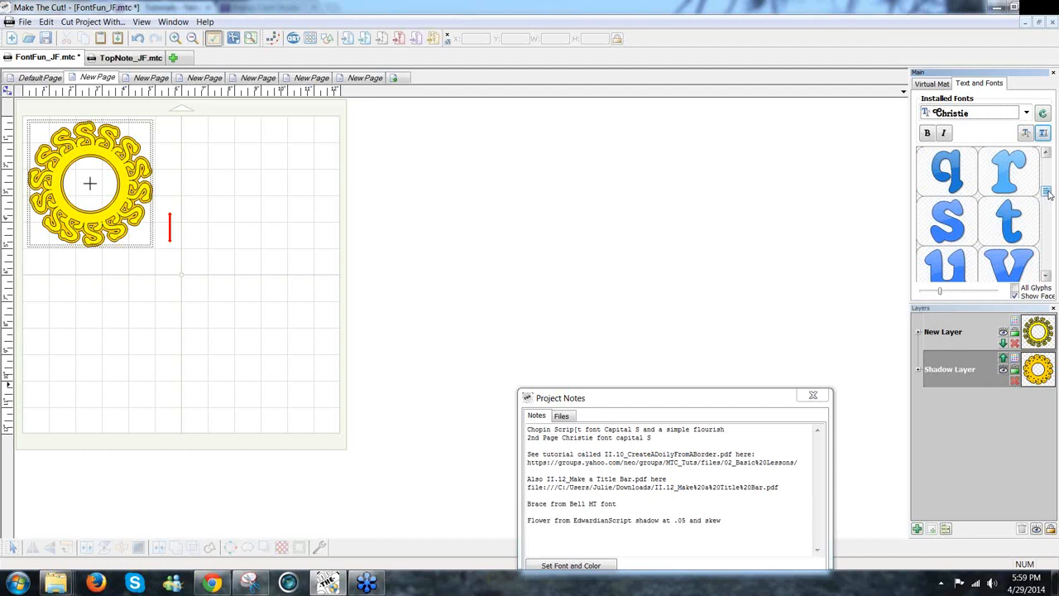
{"action": "left_click", "coordinate": [1043, 134]}
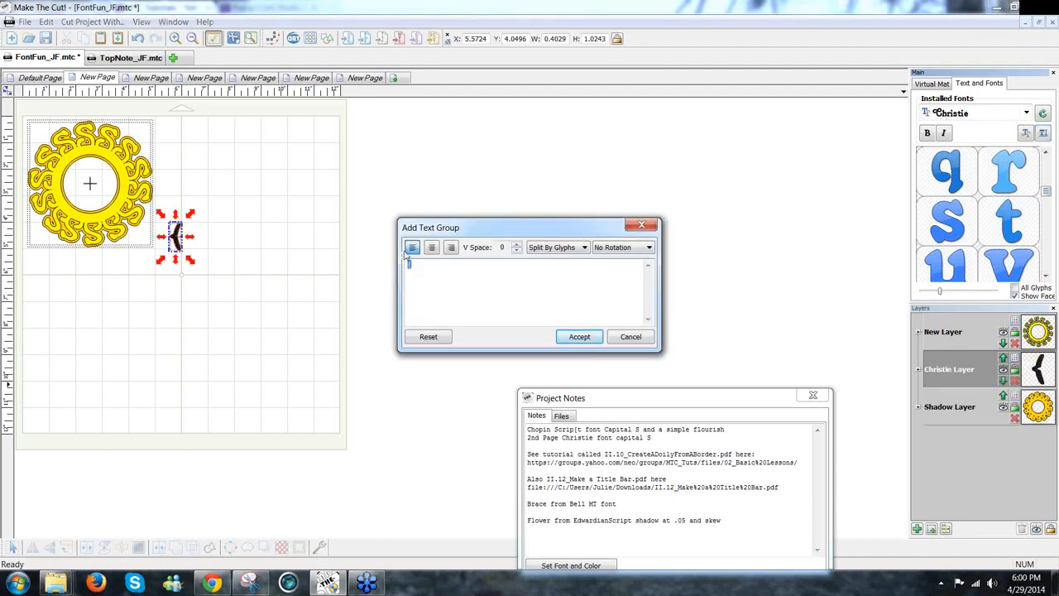
{"action": "type", "text": "S"}
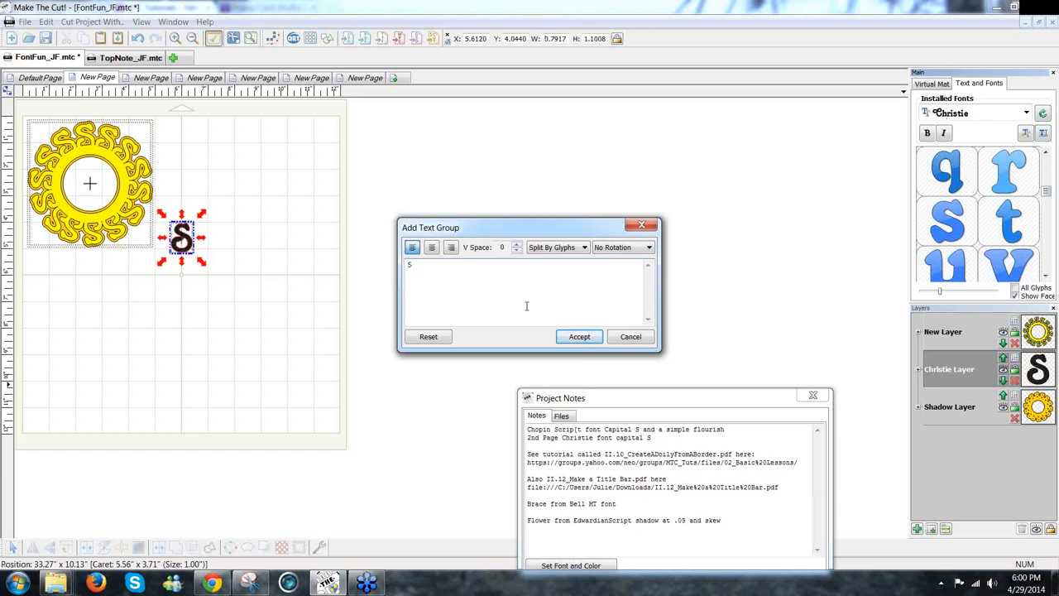
{"action": "left_click", "coordinate": [579, 339]}
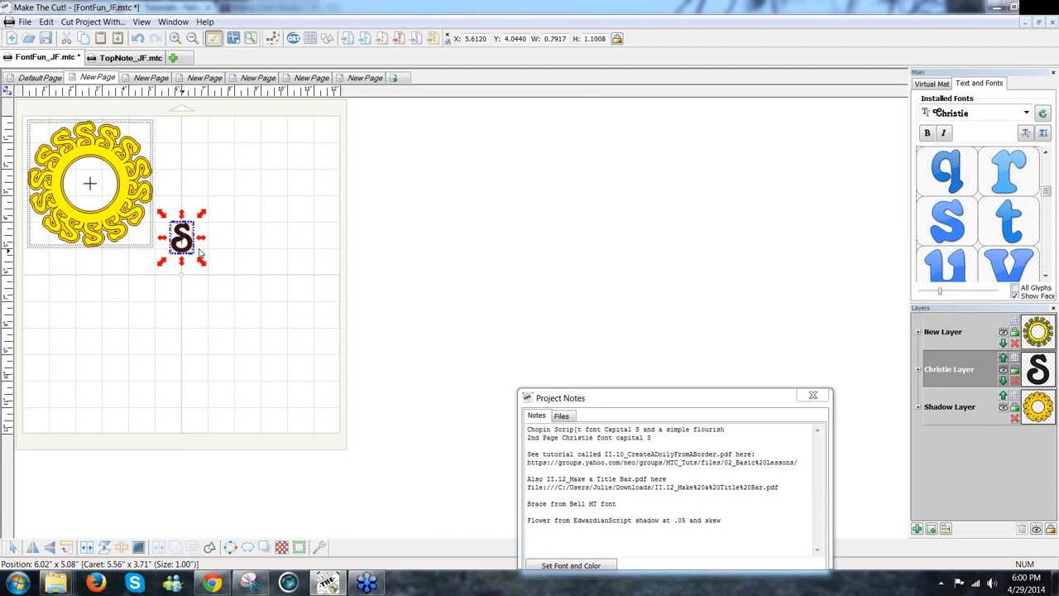
Enlarge the black S to about 1.15 by 1.59 inches and move it up, clear of the yellow ring.
{"action": "left_click_drag", "start_coordinate": [189, 257], "coordinate": [213, 254]}
{"action": "left_click", "coordinate": [251, 198]}
{"action": "left_click_drag", "start_coordinate": [250, 195], "coordinate": [242, 194]}
{"action": "left_click_drag", "start_coordinate": [227, 229], "coordinate": [233, 196]}
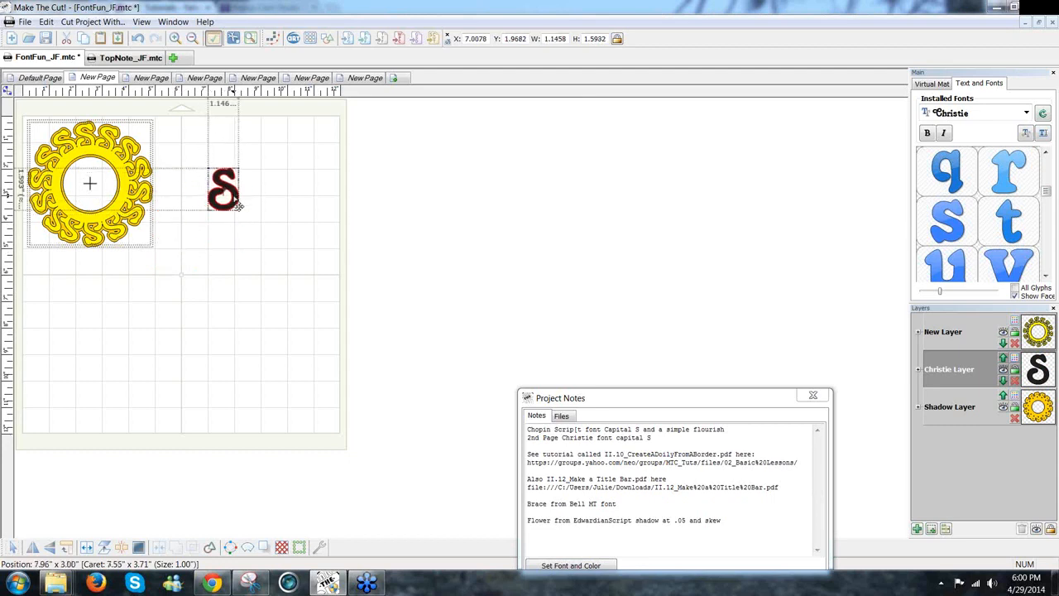
Insert a generic circle from the basic shapes, place it below the S and enlarge it to about 2.44 inches across.
{"action": "left_click", "coordinate": [293, 217]}
{"action": "left_click", "coordinate": [328, 38]}
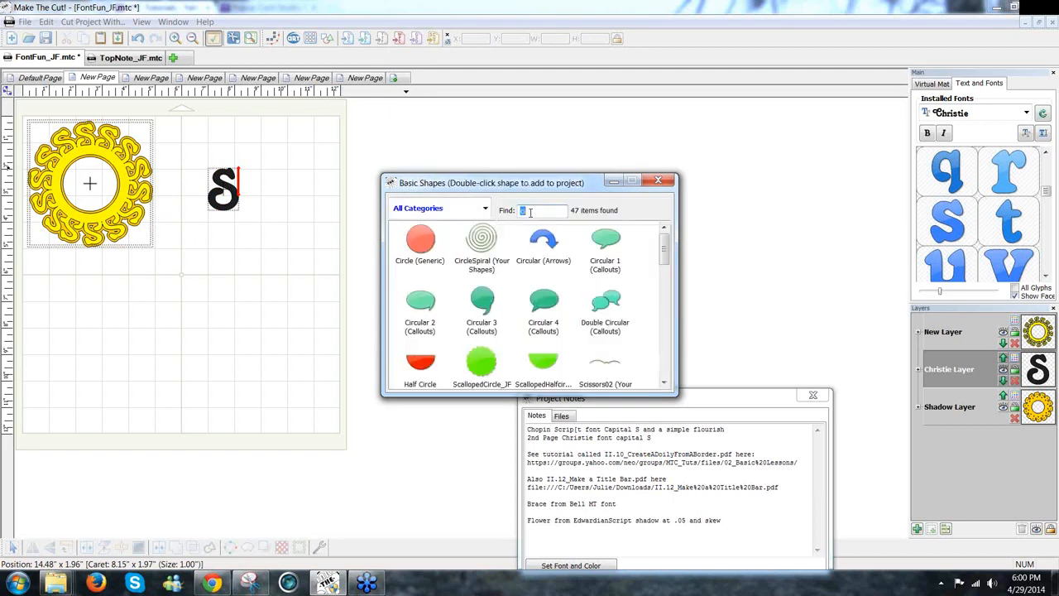
{"action": "double_click", "coordinate": [433, 241]}
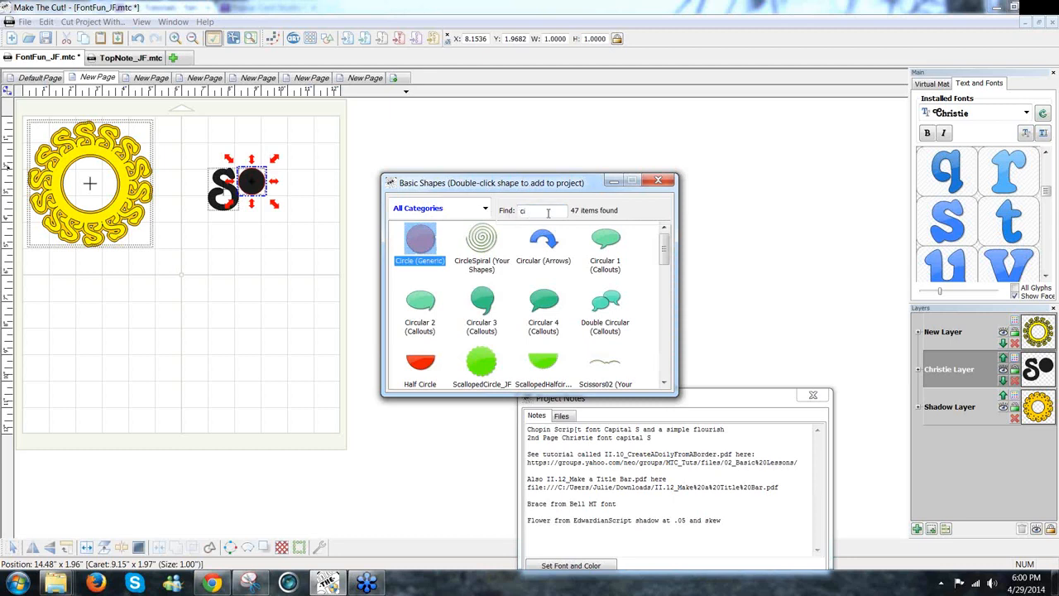
{"action": "left_click", "coordinate": [658, 181]}
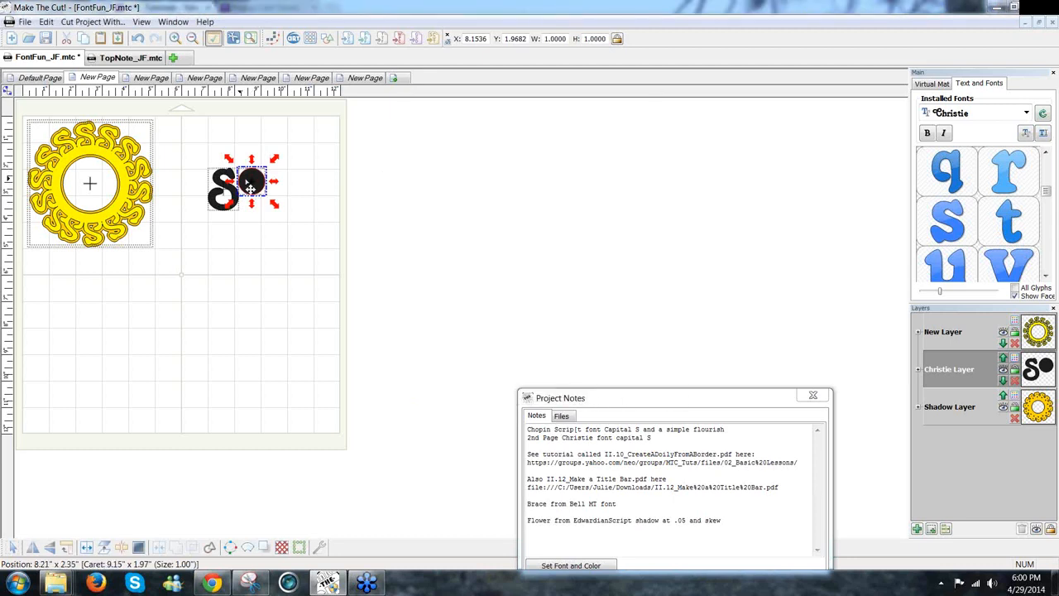
{"action": "left_click_drag", "start_coordinate": [251, 183], "coordinate": [223, 285]}
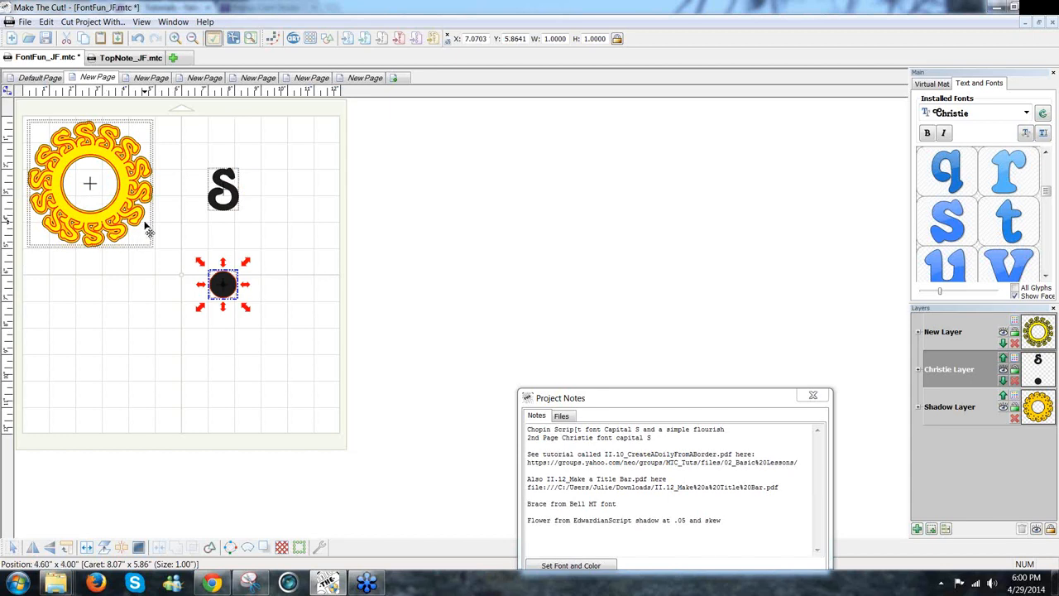
{"action": "left_click_drag", "start_coordinate": [248, 308], "coordinate": [288, 313]}
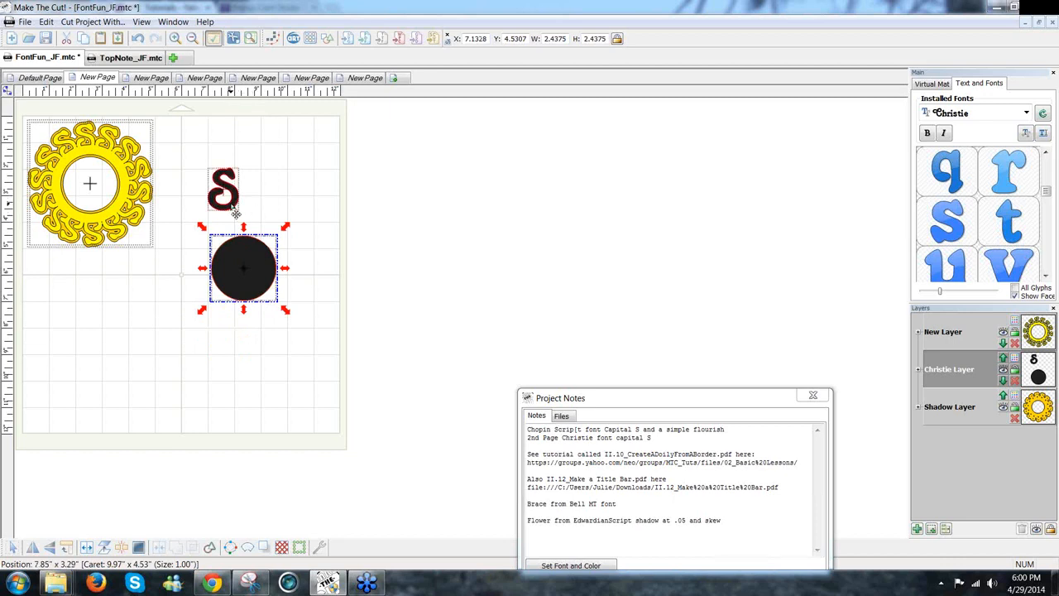
Drop the black S onto the circle to wrap it along the circle's path.
{"action": "left_click", "coordinate": [236, 213]}
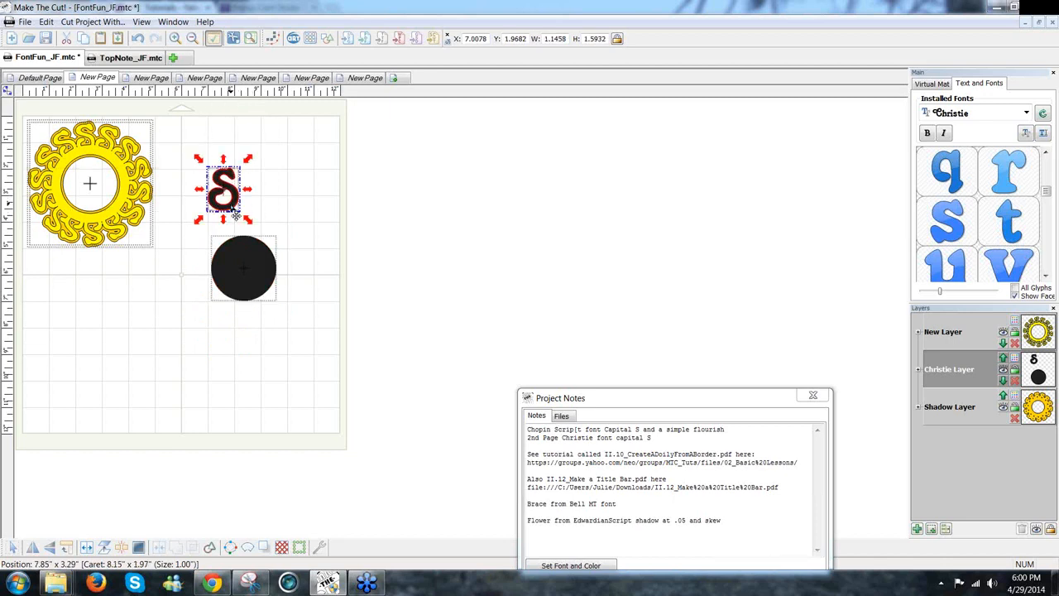
{"action": "left_click_drag", "start_coordinate": [236, 214], "coordinate": [254, 259]}
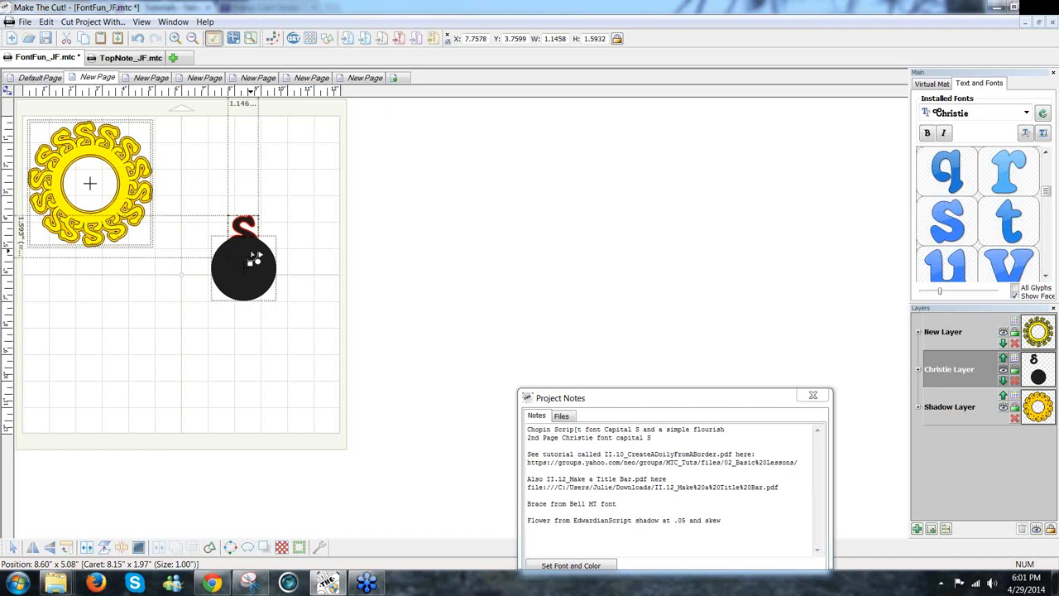
{"action": "left_click", "coordinate": [251, 252]}
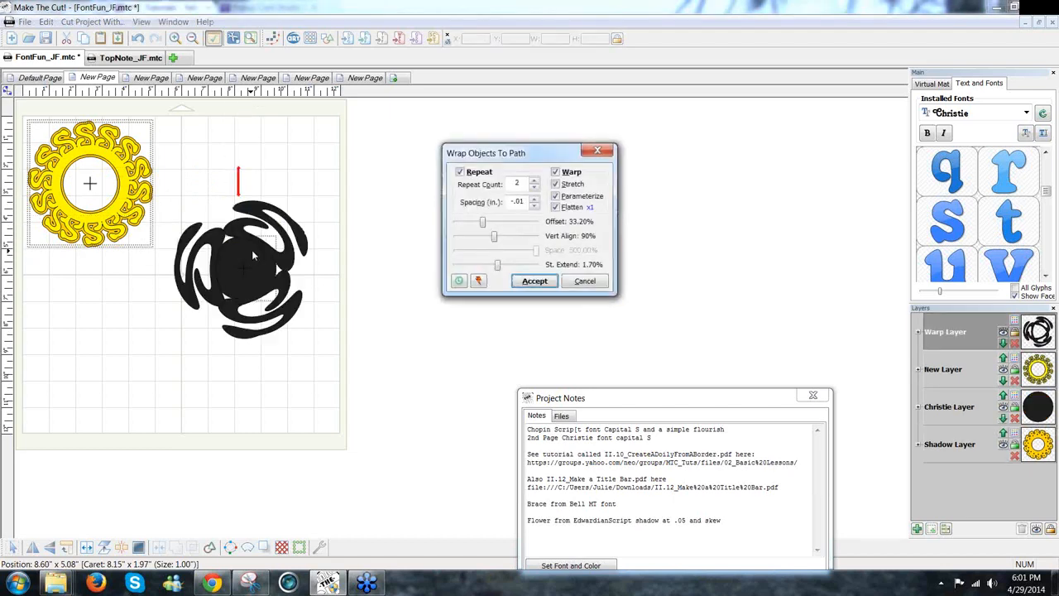
Turn off warping for the wrapped S and set the repeat count to 5.
{"action": "left_click", "coordinate": [556, 173]}
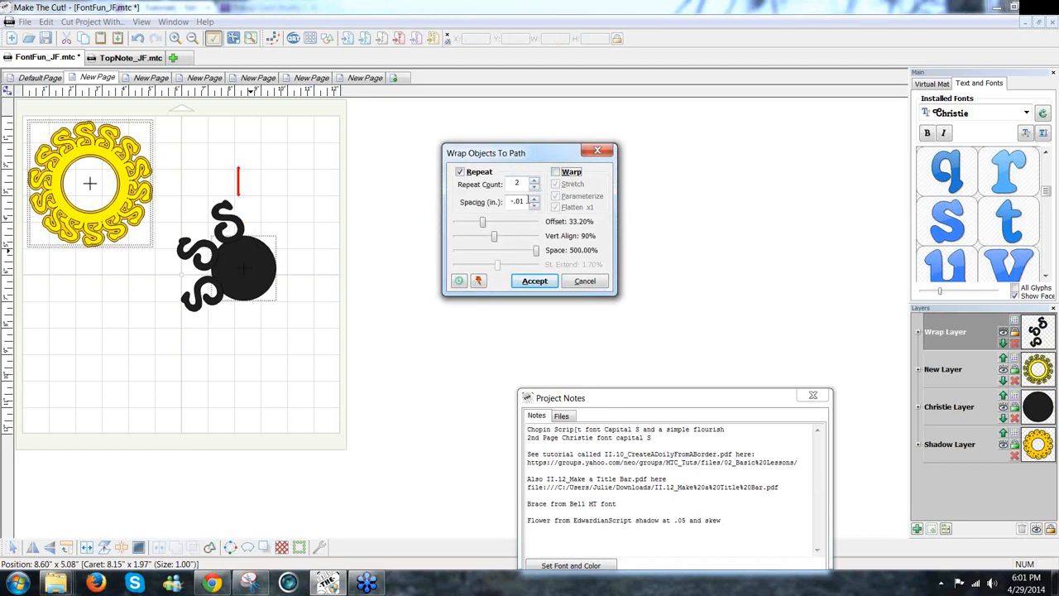
{"action": "left_click", "coordinate": [534, 181]}
{"action": "left_click", "coordinate": [534, 181]}
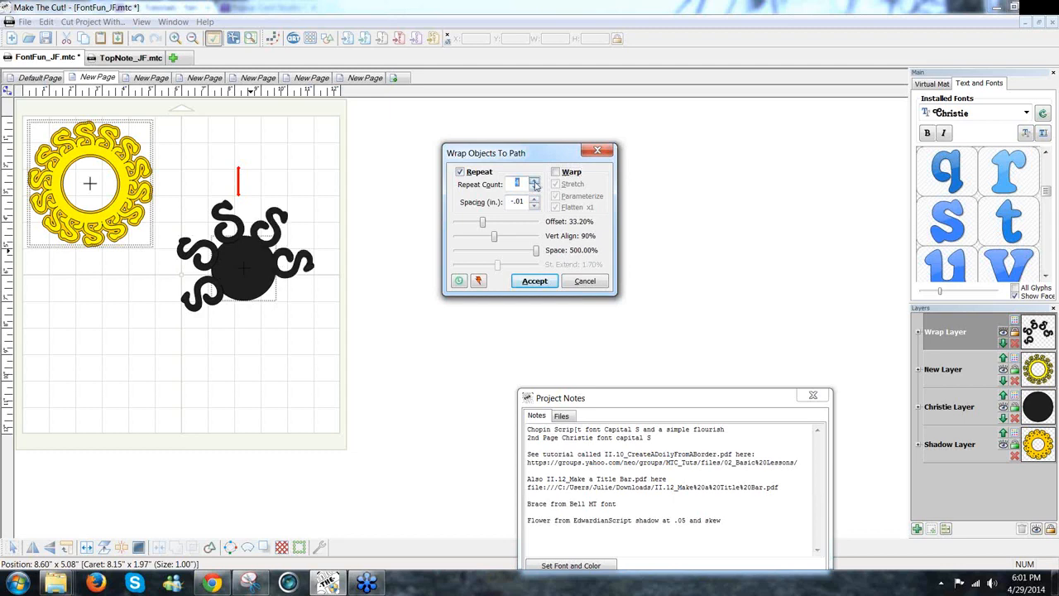
{"action": "left_click", "coordinate": [534, 183]}
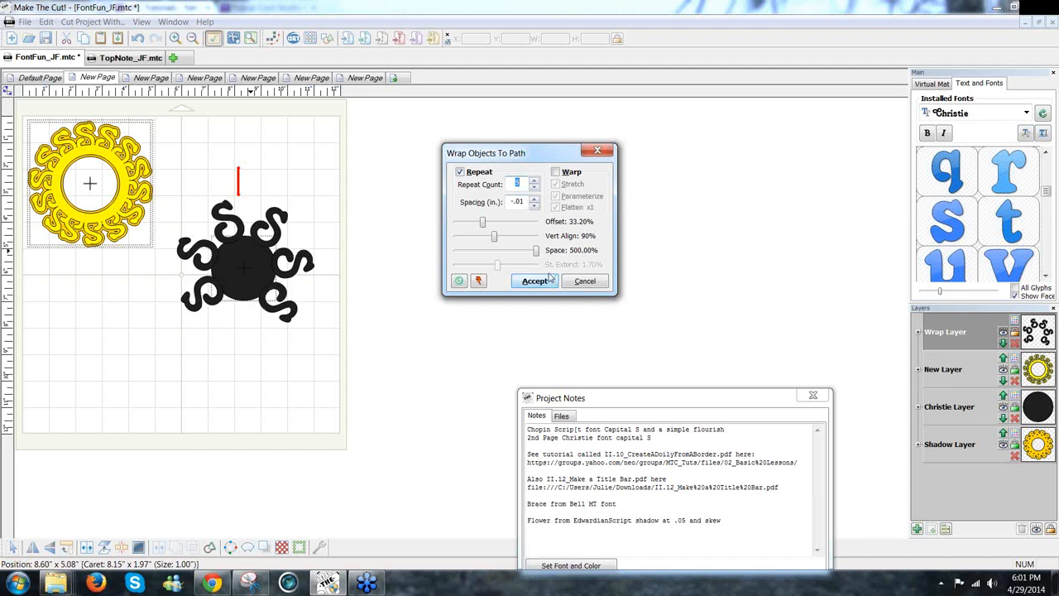
Set the wrap spacing to -.05 inches and raise the repeat count until the S shapes surround the circle.
{"action": "mouse_move", "coordinate": [536, 250]}
{"action": "left_mouse_down"}
{"action": "mouse_move", "coordinate": [504, 255]}
{"action": "mouse_move", "coordinate": [536, 251]}
{"action": "left_mouse_up"}
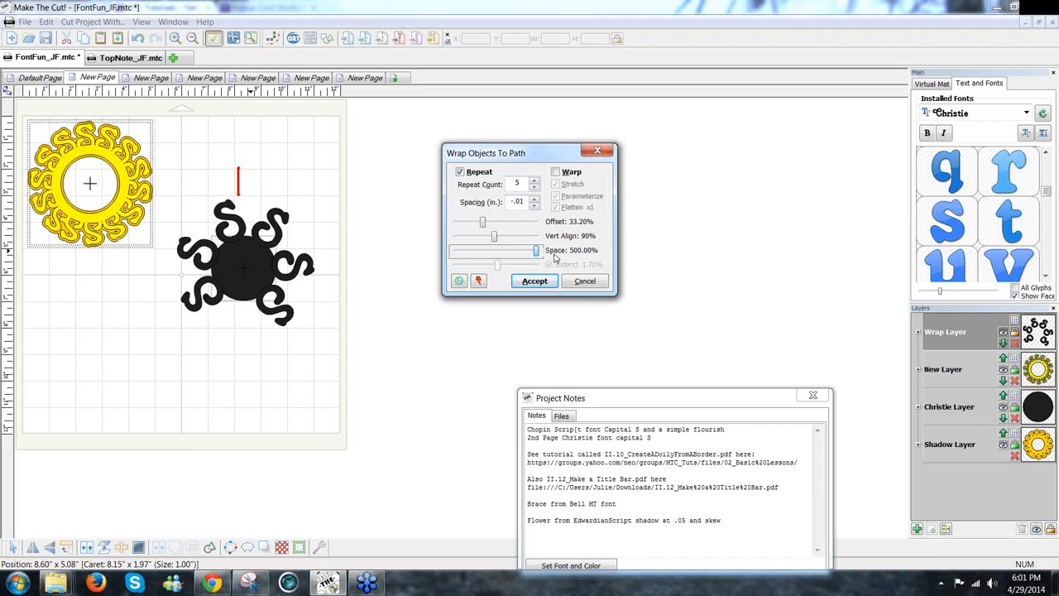
{"action": "mouse_move", "coordinate": [529, 203]}
{"action": "left_mouse_down"}
{"action": "mouse_move", "coordinate": [495, 203]}
{"action": "mouse_move", "coordinate": [515, 202]}
{"action": "left_mouse_up"}
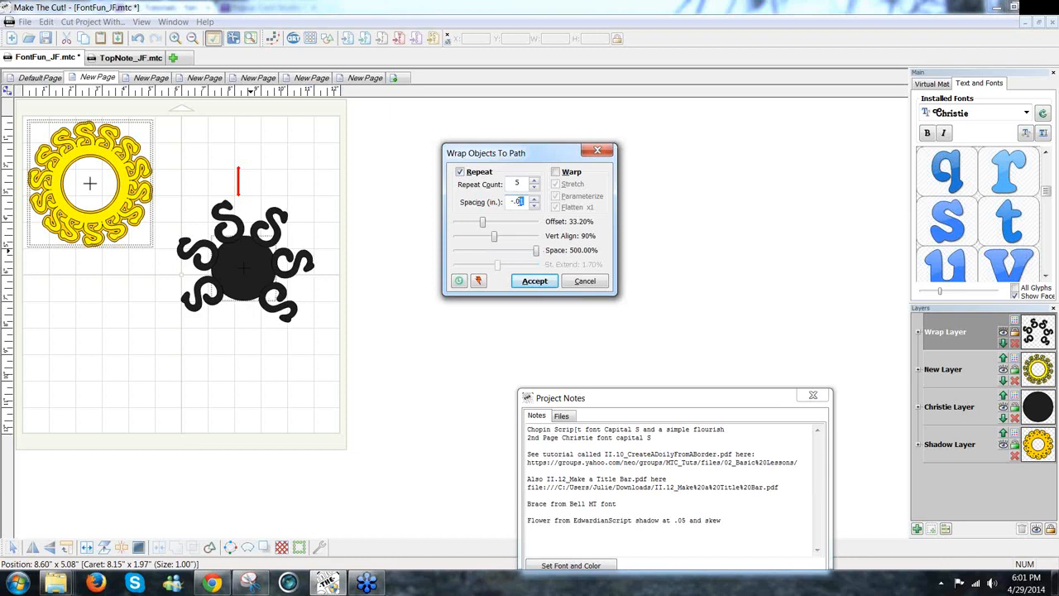
{"action": "type", "text": "1"}
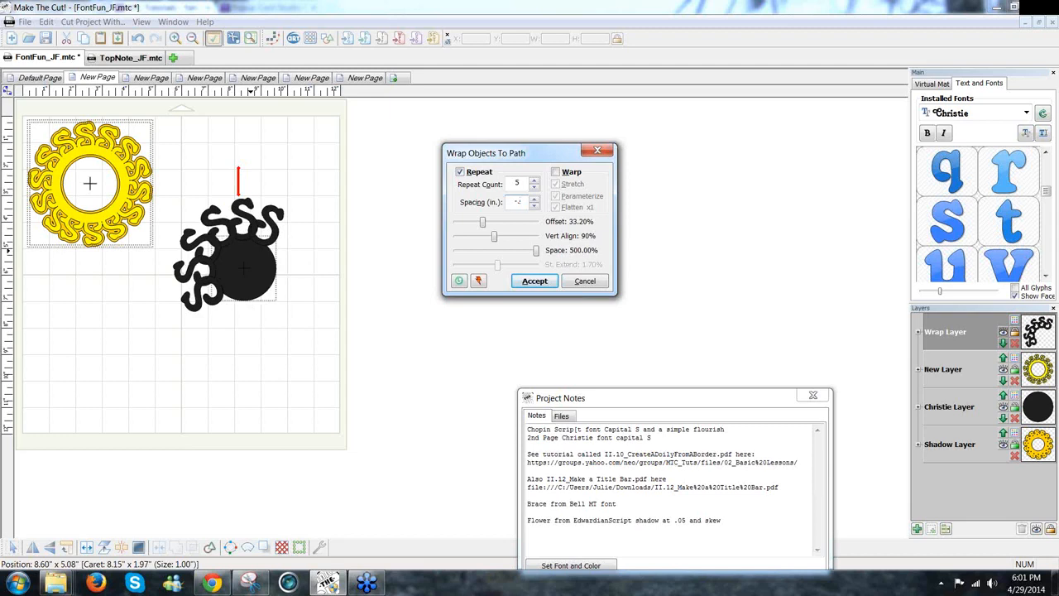
{"action": "key", "text": "BackSpace"}
{"action": "type", "text": "95"}
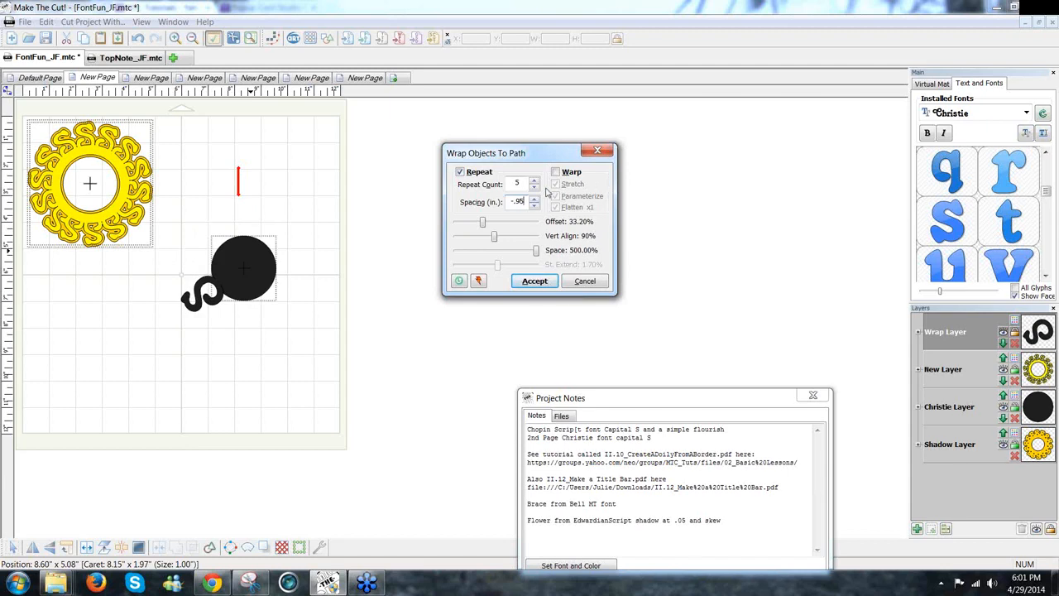
{"action": "left_click", "coordinate": [519, 201]}
{"action": "key", "text": "BackSpace"}
{"action": "type", "text": "0"}
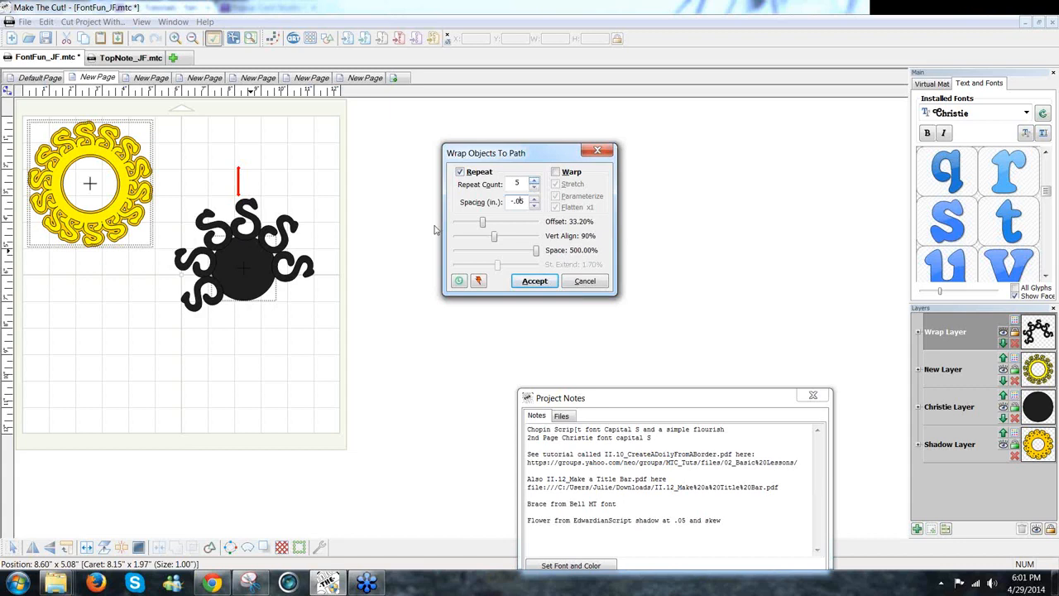
{"action": "left_click", "coordinate": [534, 181]}
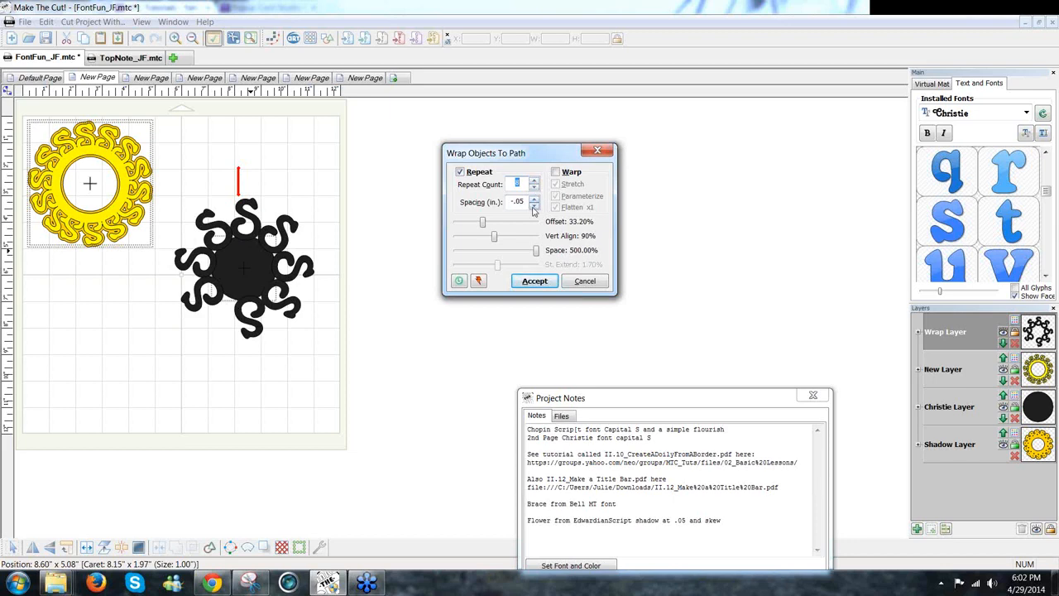
Set the wrap spacing to -.06 inches with Space held at 500%.
{"action": "left_click", "coordinate": [536, 257]}
{"action": "left_click_drag", "start_coordinate": [536, 257], "coordinate": [547, 252]}
{"action": "left_click", "coordinate": [524, 201]}
{"action": "key", "text": "BackSpace"}
{"action": "type", "text": "6"}
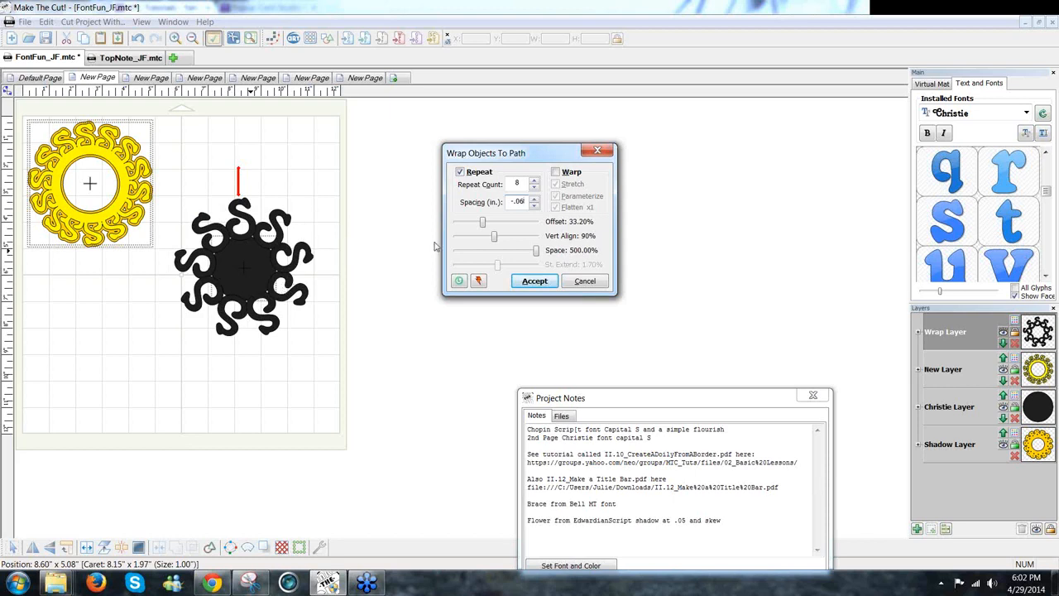
Lower the wrap's vertical alignment to 74%, accept the wrap and weld the overlapping S paths.
{"action": "left_click", "coordinate": [496, 239]}
{"action": "mouse_move", "coordinate": [496, 239]}
{"action": "left_mouse_down"}
{"action": "mouse_move", "coordinate": [478, 241]}
{"action": "mouse_move", "coordinate": [489, 242]}
{"action": "left_mouse_up"}
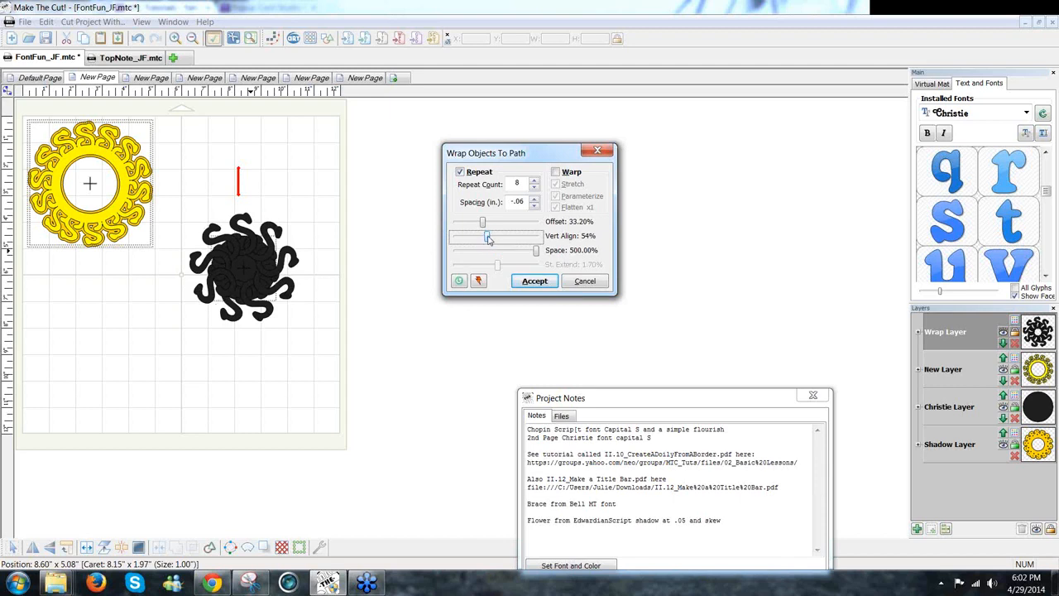
{"action": "left_click_drag", "start_coordinate": [488, 238], "coordinate": [493, 240]}
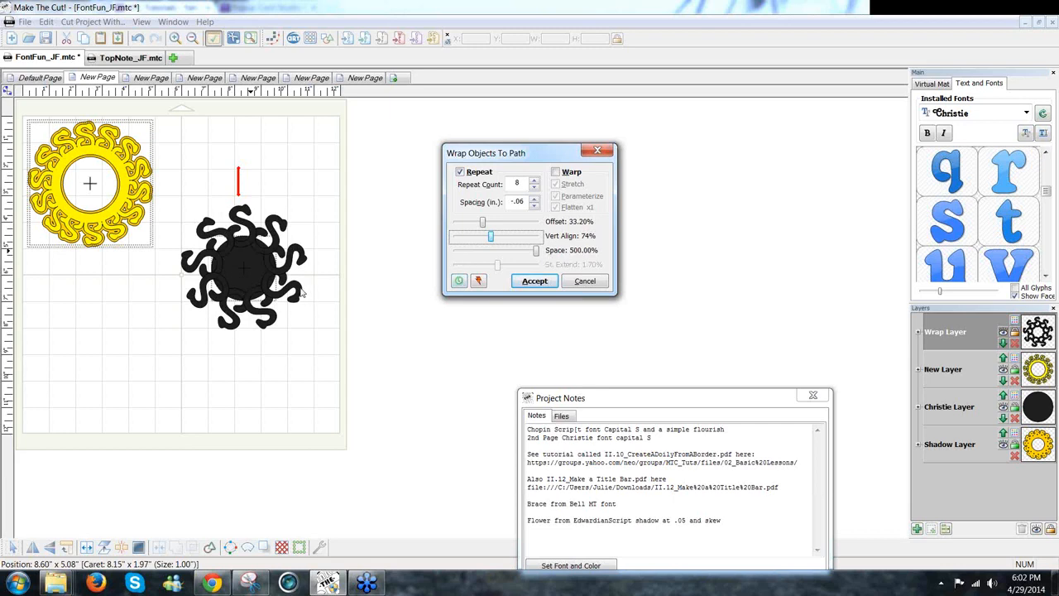
{"action": "left_click", "coordinate": [545, 283]}
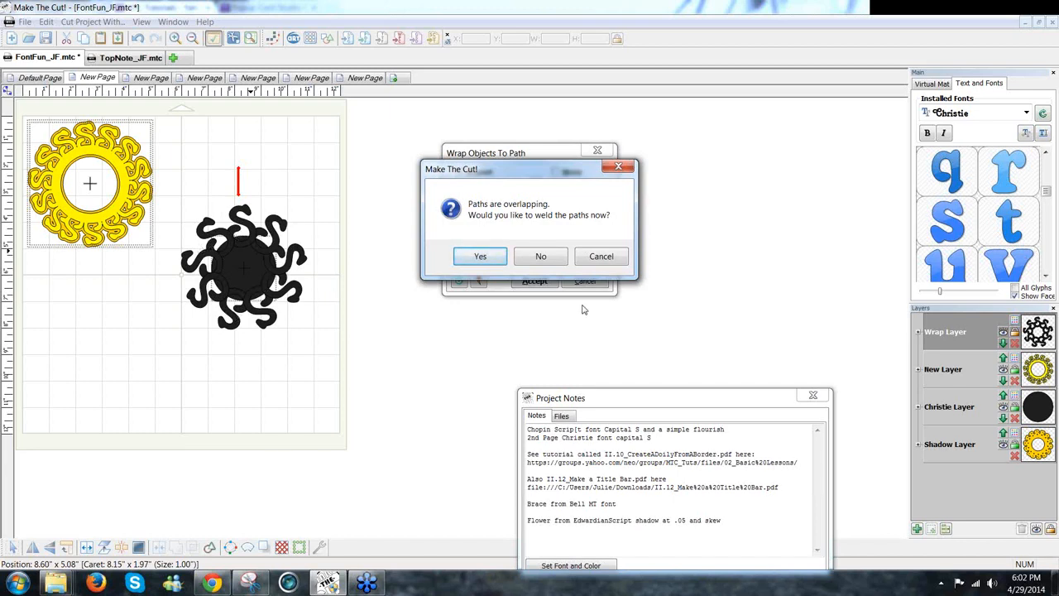
{"action": "left_click", "coordinate": [481, 258]}
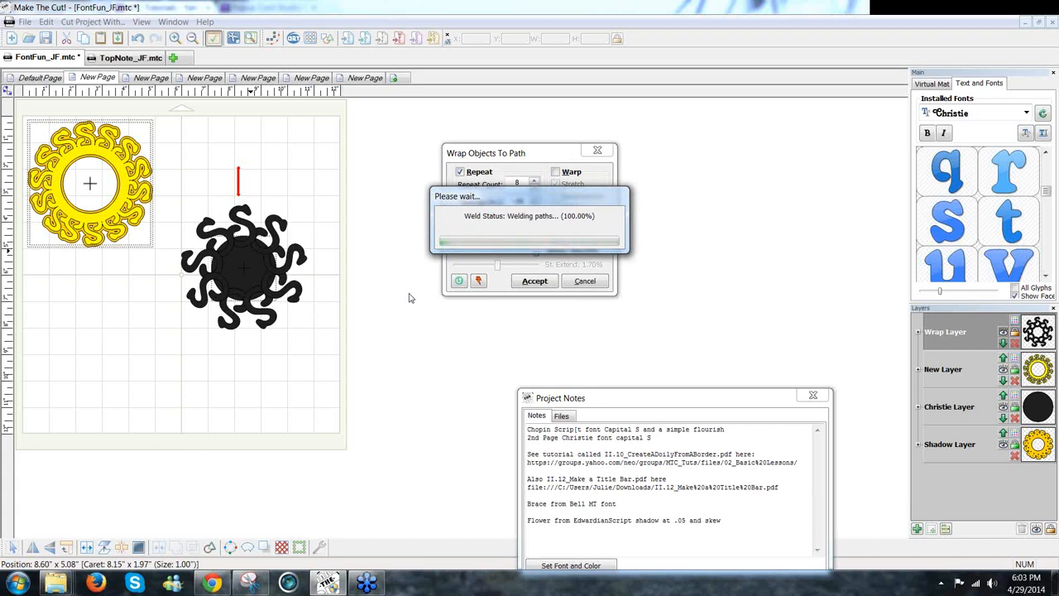
Move the S wreath higher on the mat and place the circle in its centre, resized to about 2.08 inches across.
{"action": "left_click", "coordinate": [249, 255]}
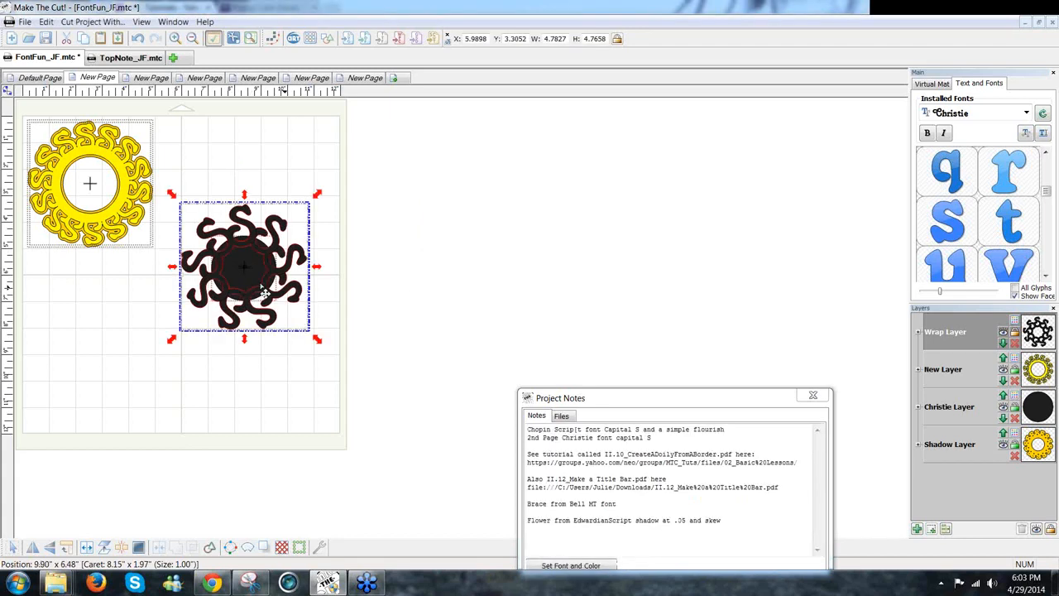
{"action": "left_click_drag", "start_coordinate": [247, 273], "coordinate": [470, 282]}
{"action": "left_click_drag", "start_coordinate": [265, 319], "coordinate": [273, 259]}
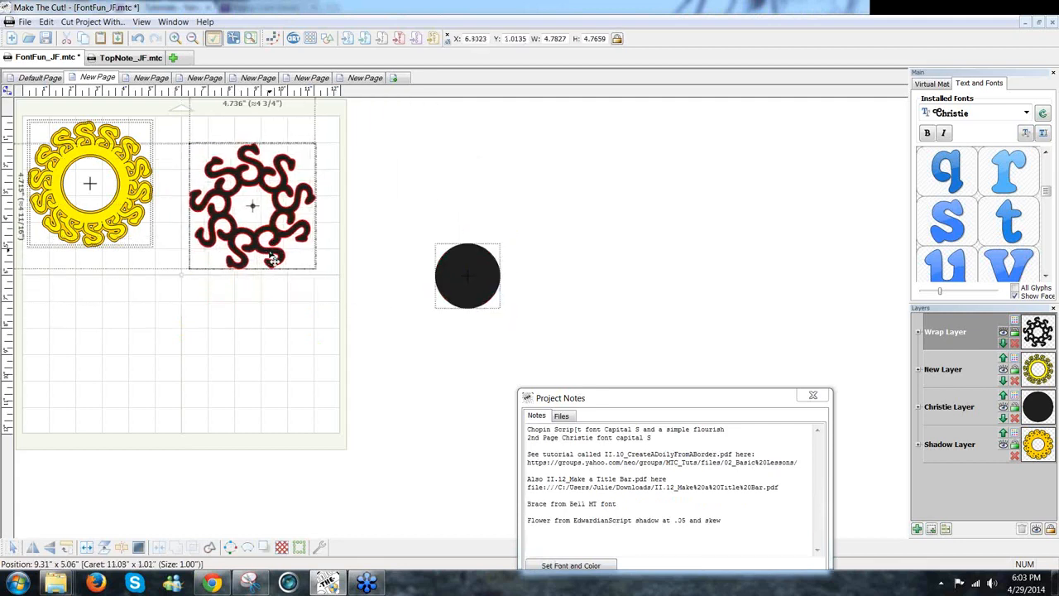
{"action": "left_click", "coordinate": [452, 280]}
{"action": "left_click_drag", "start_coordinate": [510, 230], "coordinate": [278, 220]}
{"action": "left_click", "coordinate": [484, 279]}
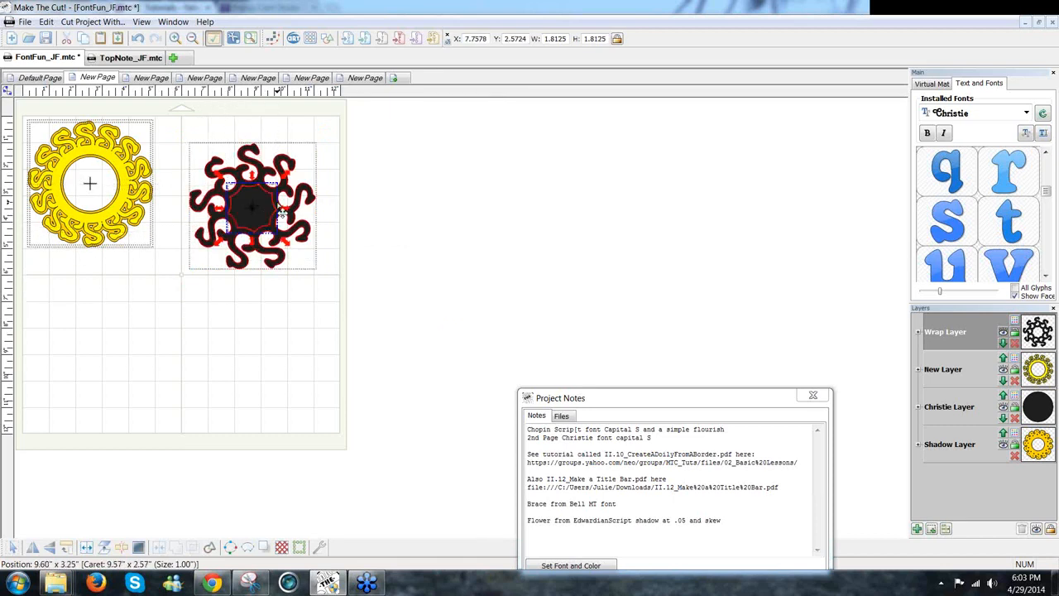
{"action": "left_click_drag", "start_coordinate": [286, 176], "coordinate": [264, 211]}
Place a copy of the circle beside the wreath, shrunk to about 1.88 inches, and weld the original circle to the wreath.
{"action": "left_click_drag", "start_coordinate": [391, 312], "coordinate": [162, 96]}
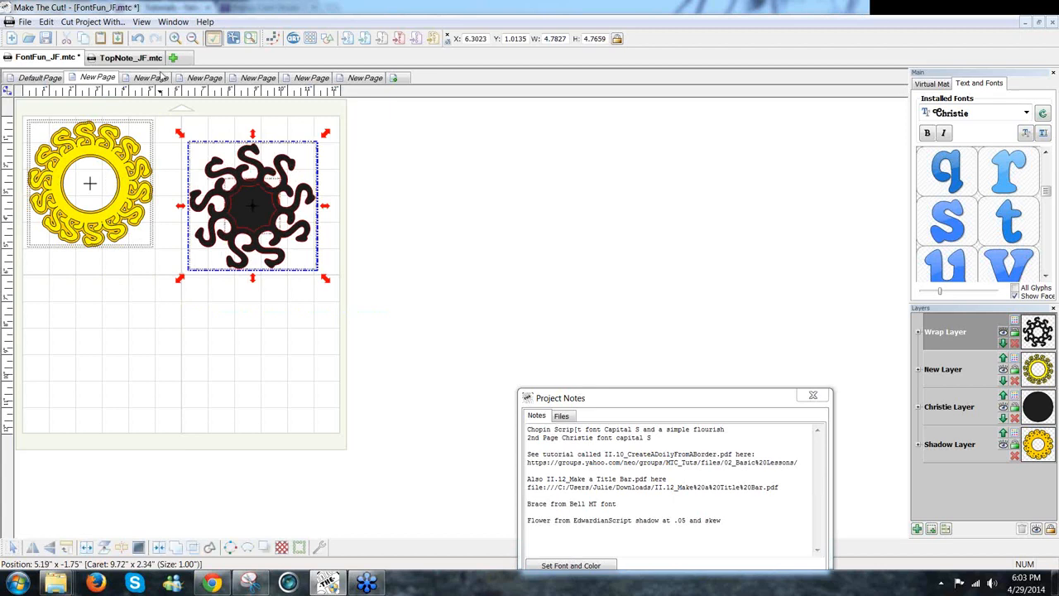
{"action": "left_click", "coordinate": [425, 255]}
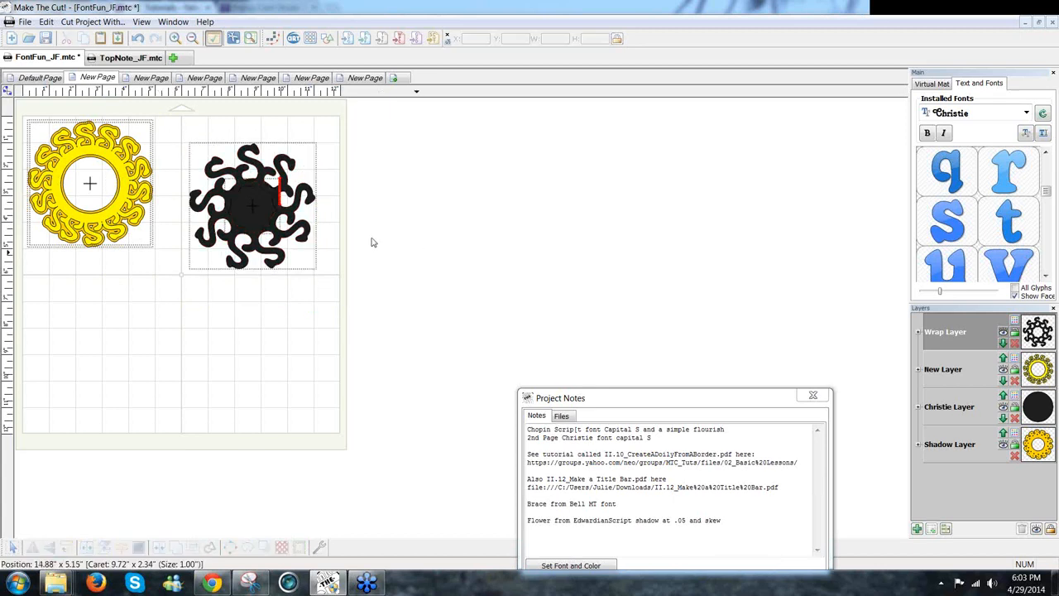
{"action": "left_click_drag", "start_coordinate": [257, 221], "coordinate": [405, 223]}
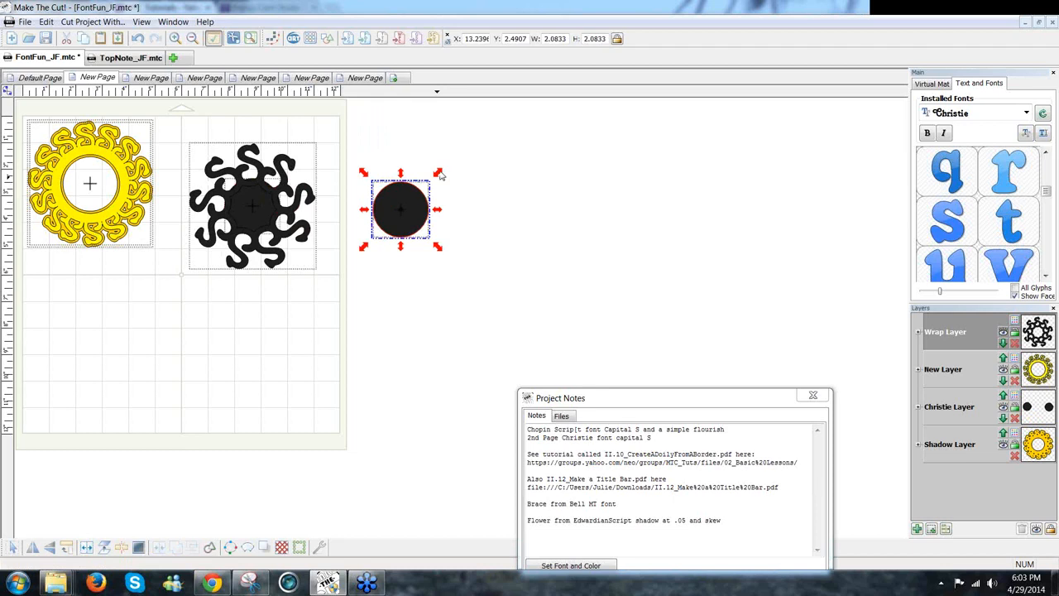
{"action": "left_click_drag", "start_coordinate": [439, 180], "coordinate": [424, 187]}
{"action": "left_click_drag", "start_coordinate": [327, 294], "coordinate": [163, 111]}
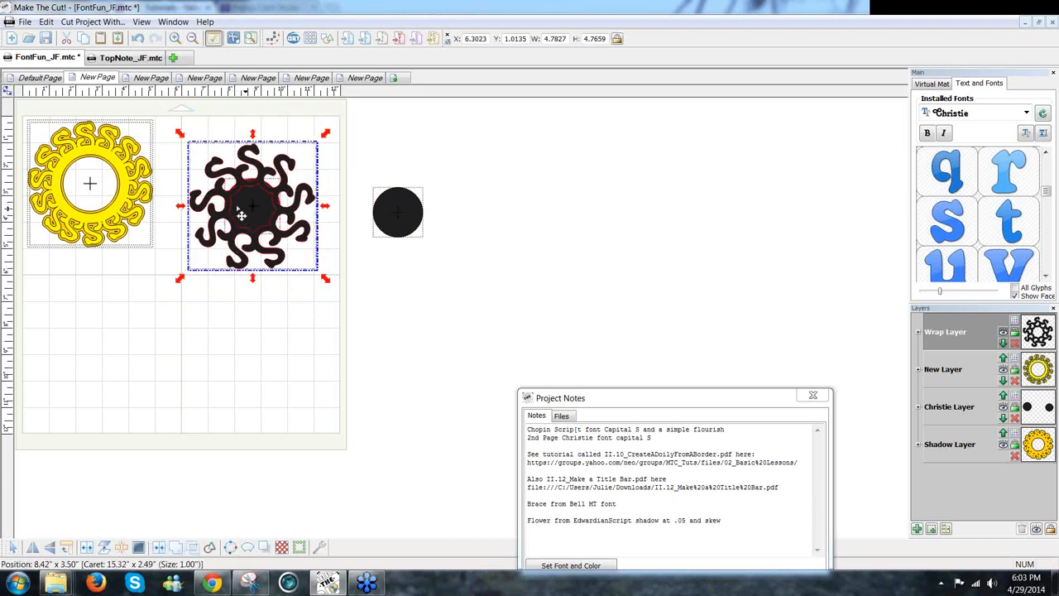
{"action": "left_click", "coordinate": [175, 550]}
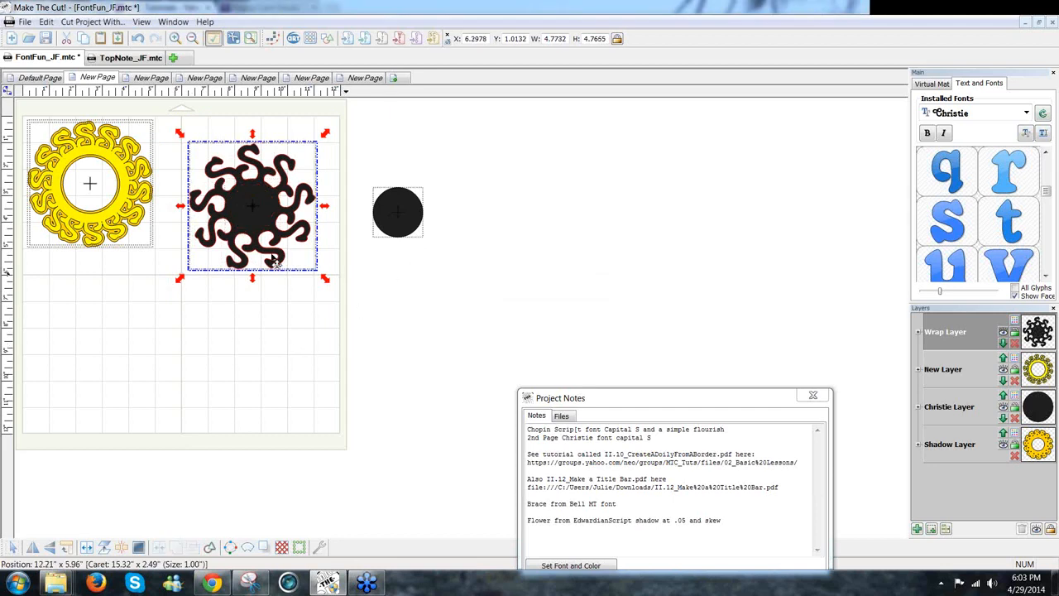
Shrink the spare circle to about 1.46 inches, centre it on the wreath and join the two to cut a round opening.
{"action": "left_click", "coordinate": [417, 235]}
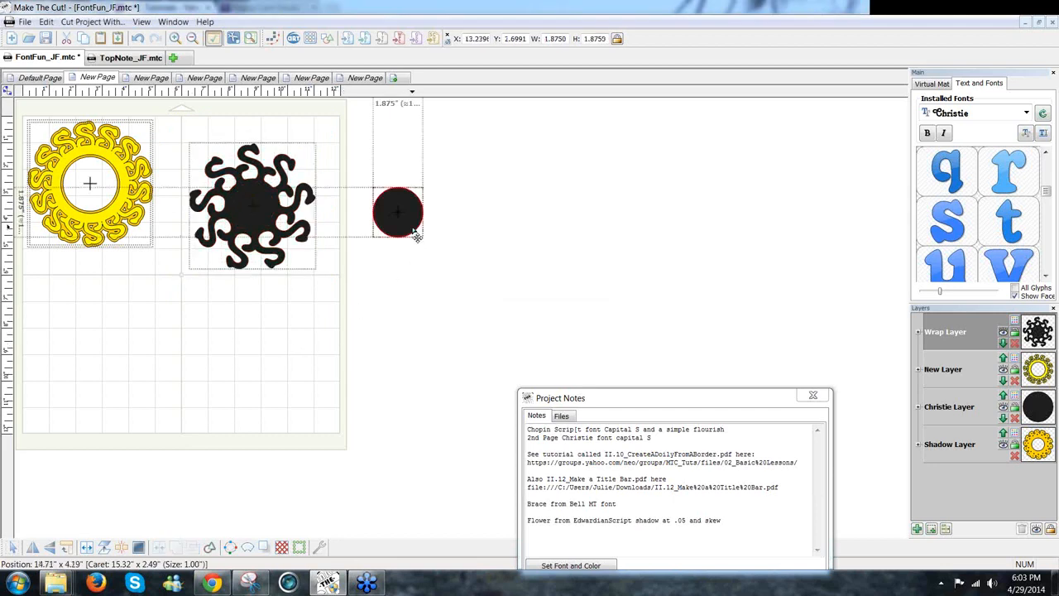
{"action": "left_click_drag", "start_coordinate": [425, 191], "coordinate": [255, 212]}
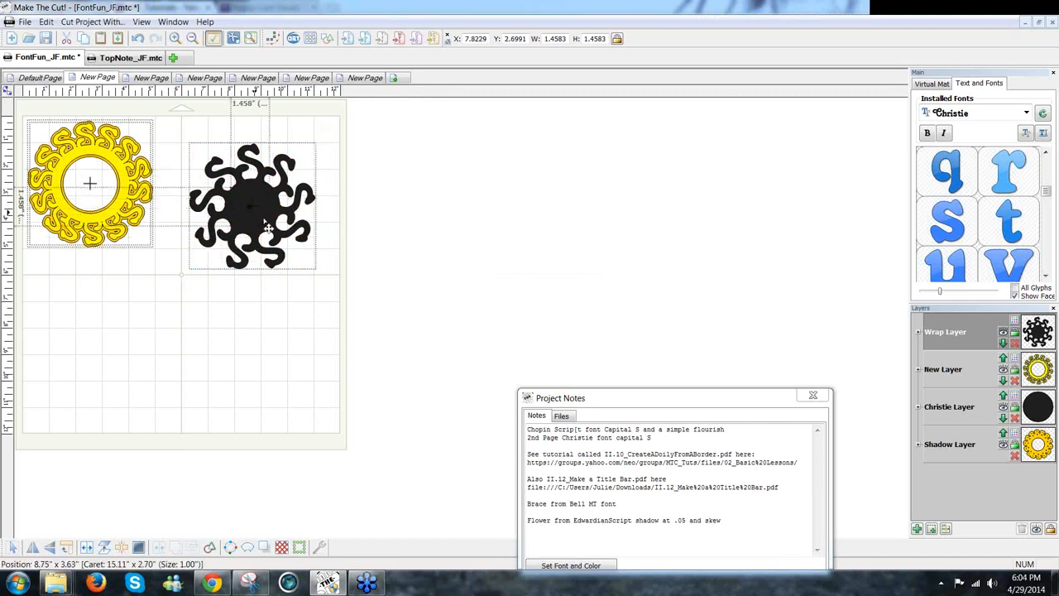
{"action": "left_click", "coordinate": [365, 295]}
{"action": "left_click_drag", "start_coordinate": [158, 126], "coordinate": [160, 98]}
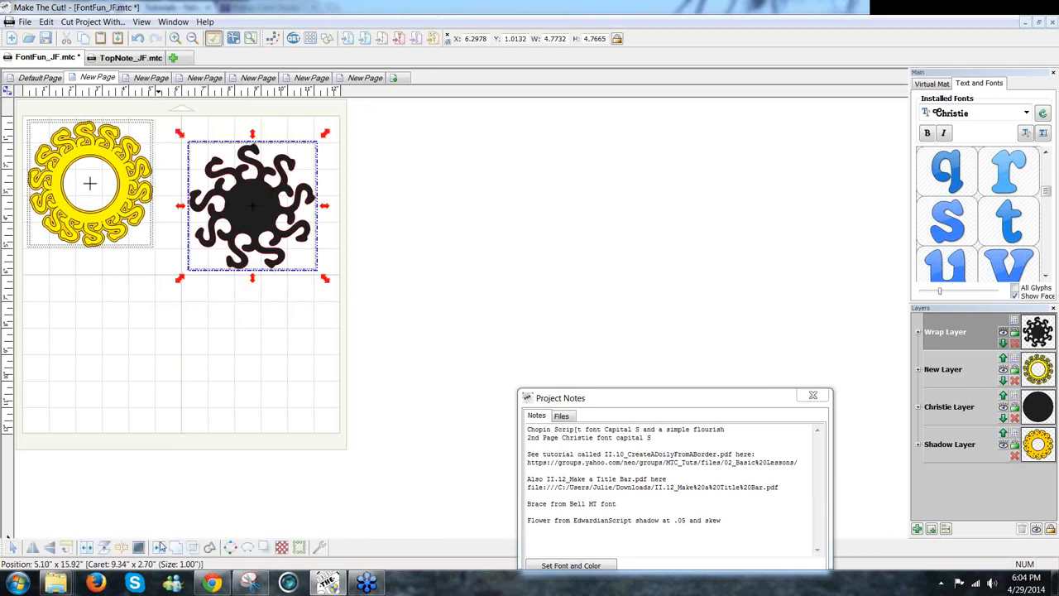
{"action": "left_click", "coordinate": [158, 548]}
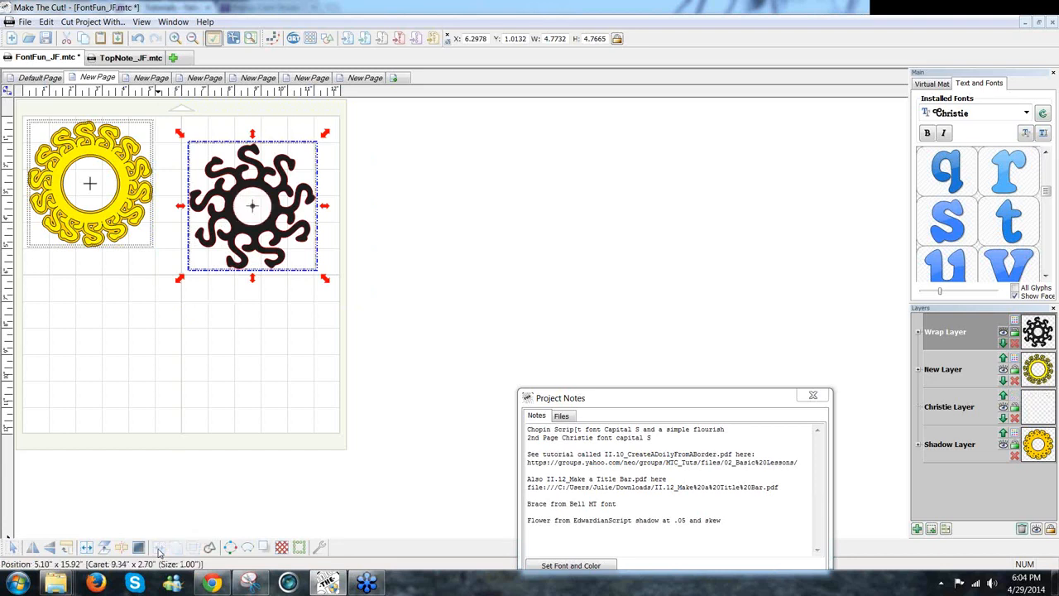
{"action": "left_click", "coordinate": [290, 362]}
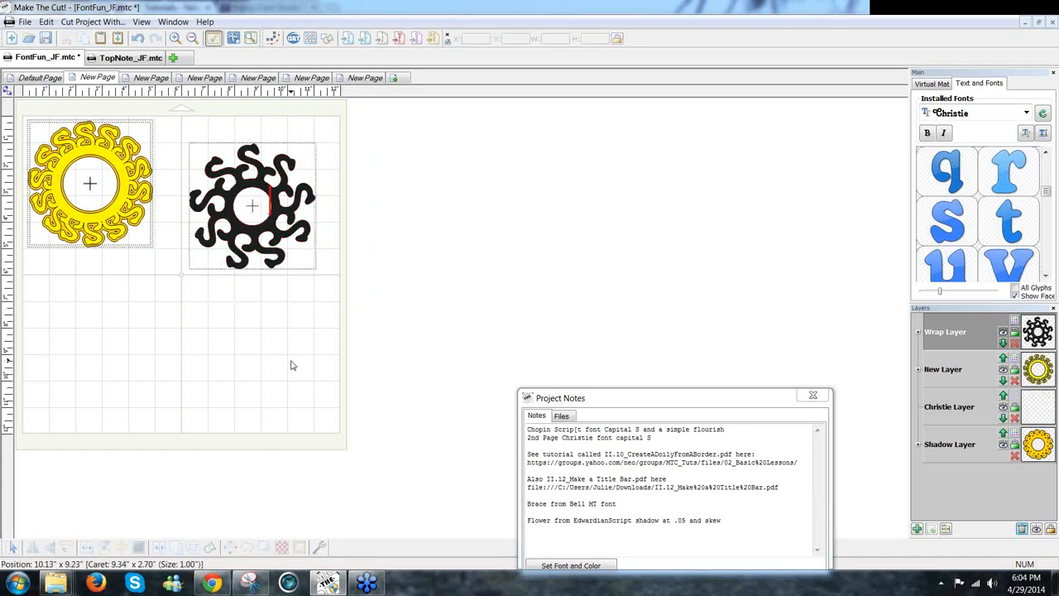
Enlarge the wreath to about 6.15 inches wide and generate a 0.1-inch rounded shadow layer with Blacked Out turned off.
{"action": "left_click", "coordinate": [282, 242]}
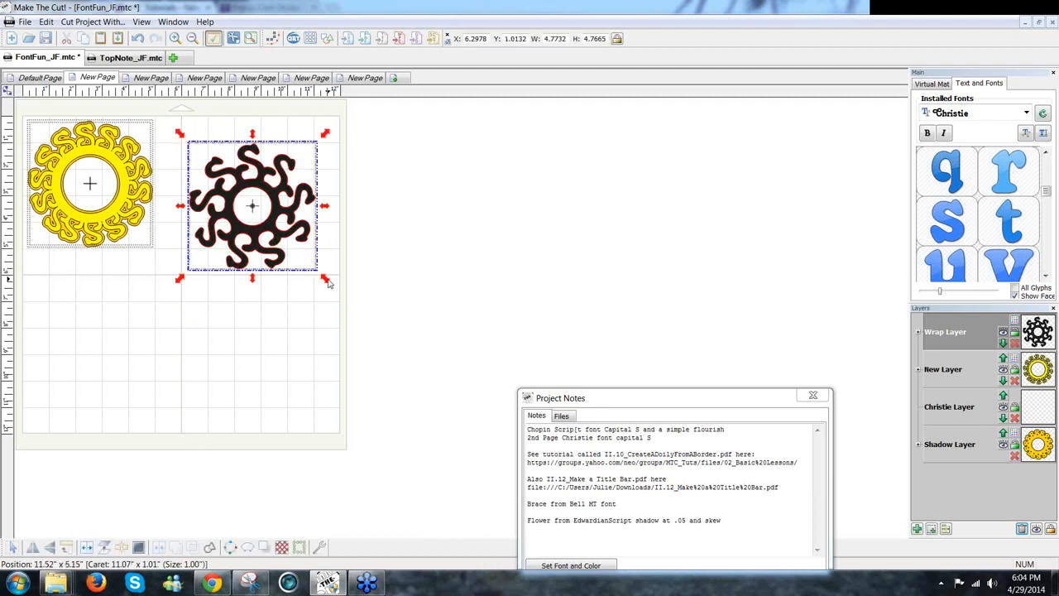
{"action": "left_click_drag", "start_coordinate": [324, 285], "coordinate": [356, 304]}
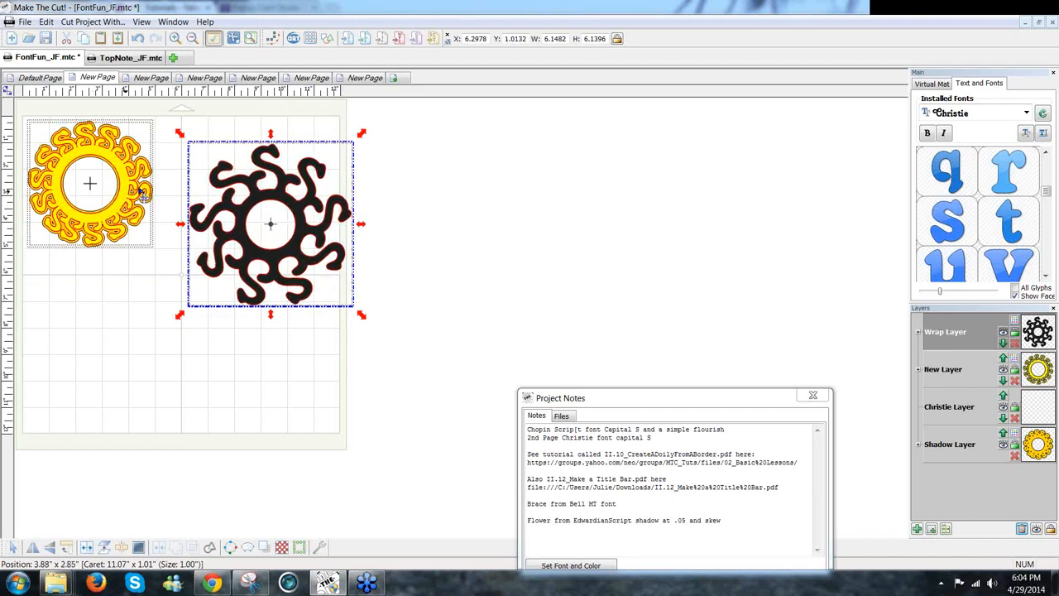
{"action": "left_click", "coordinate": [265, 548]}
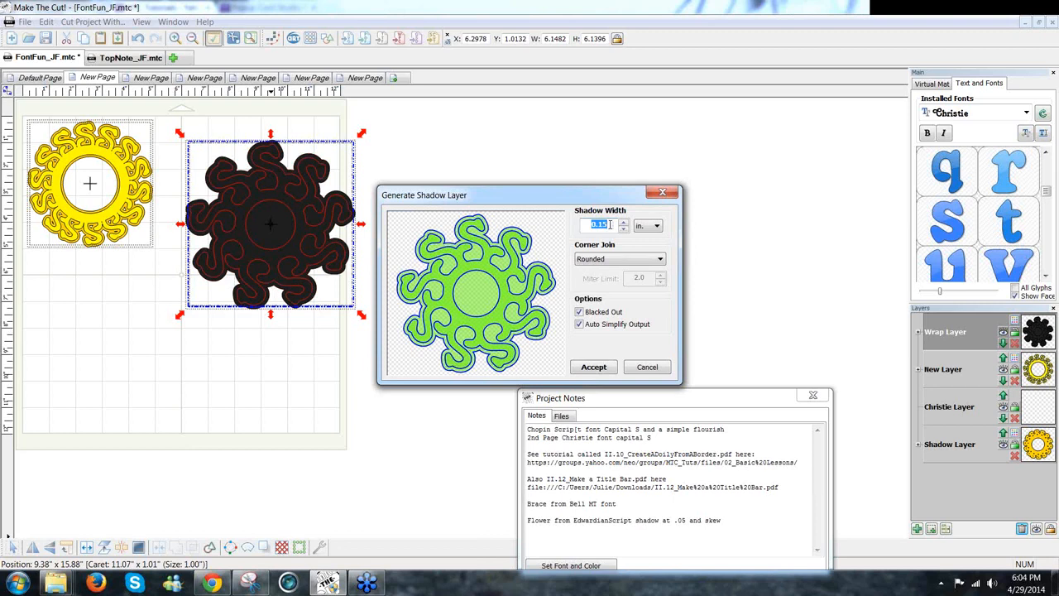
{"action": "left_click", "coordinate": [610, 224]}
{"action": "key", "text": "BackSpace"}
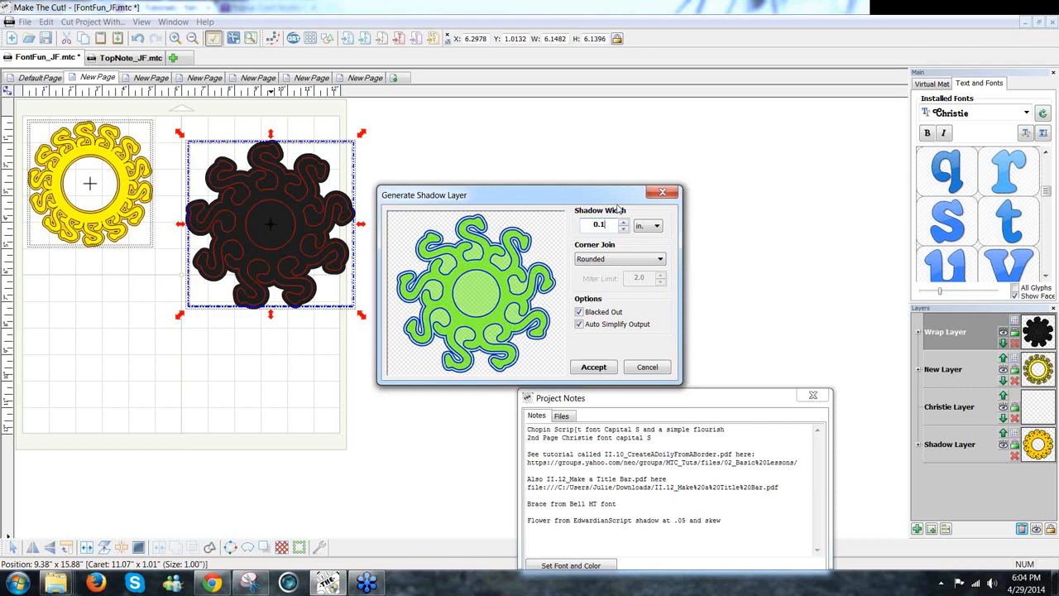
{"action": "left_click", "coordinate": [580, 312]}
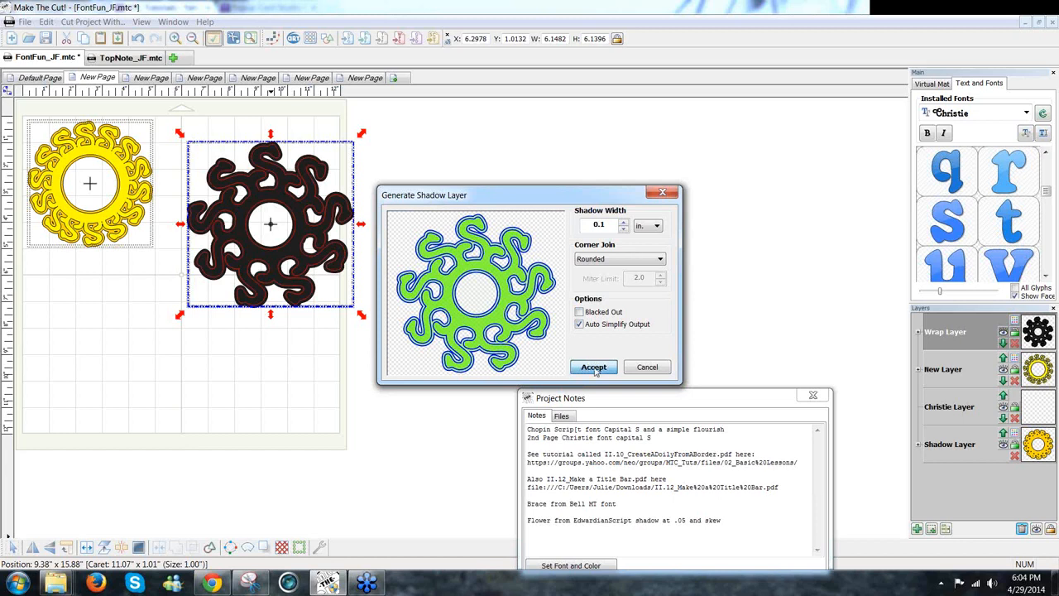
{"action": "left_click", "coordinate": [595, 368]}
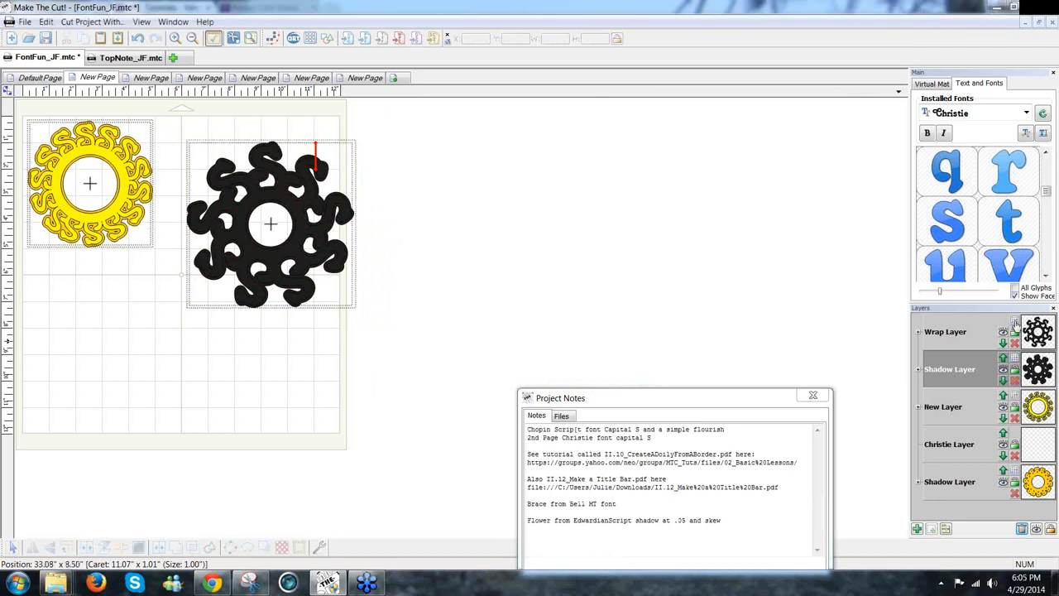
Colour the Wrap Layer golden yellow and the new Shadow Layer beneath it yellow.
{"action": "left_click", "coordinate": [1016, 324]}
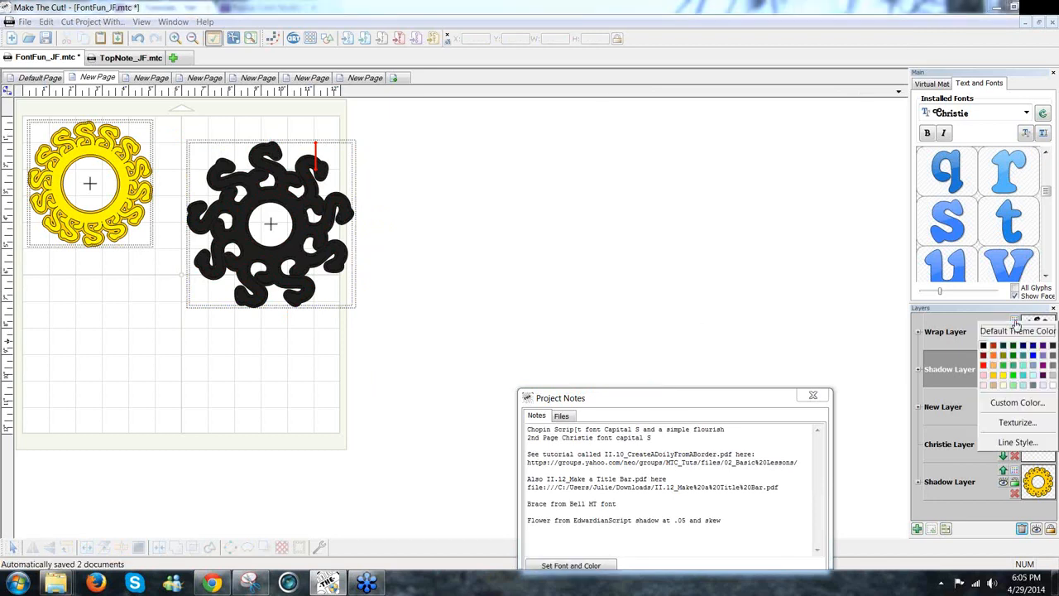
{"action": "left_click", "coordinate": [993, 377]}
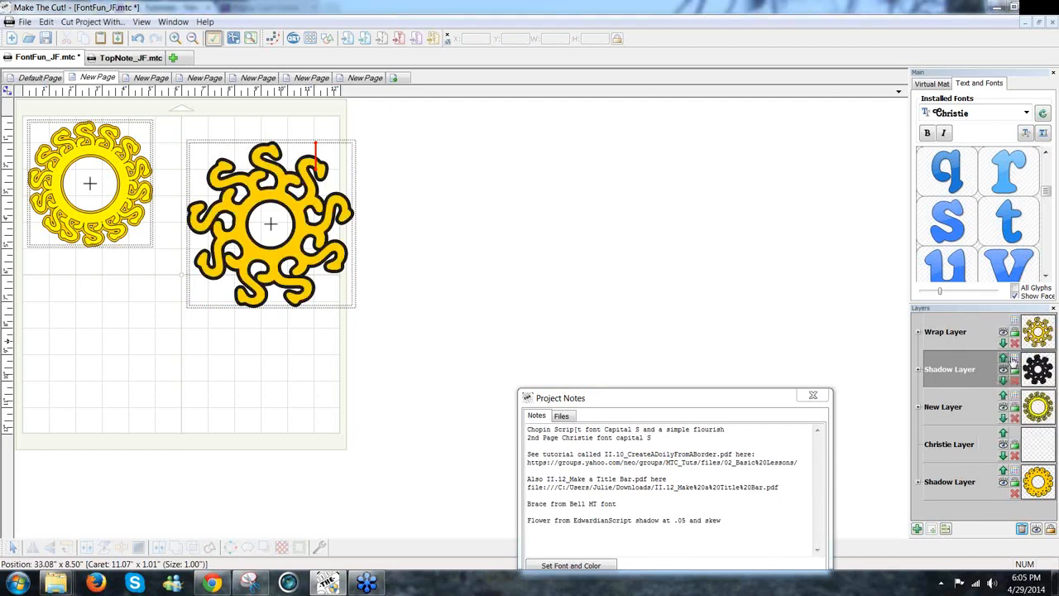
{"action": "left_click", "coordinate": [1015, 362]}
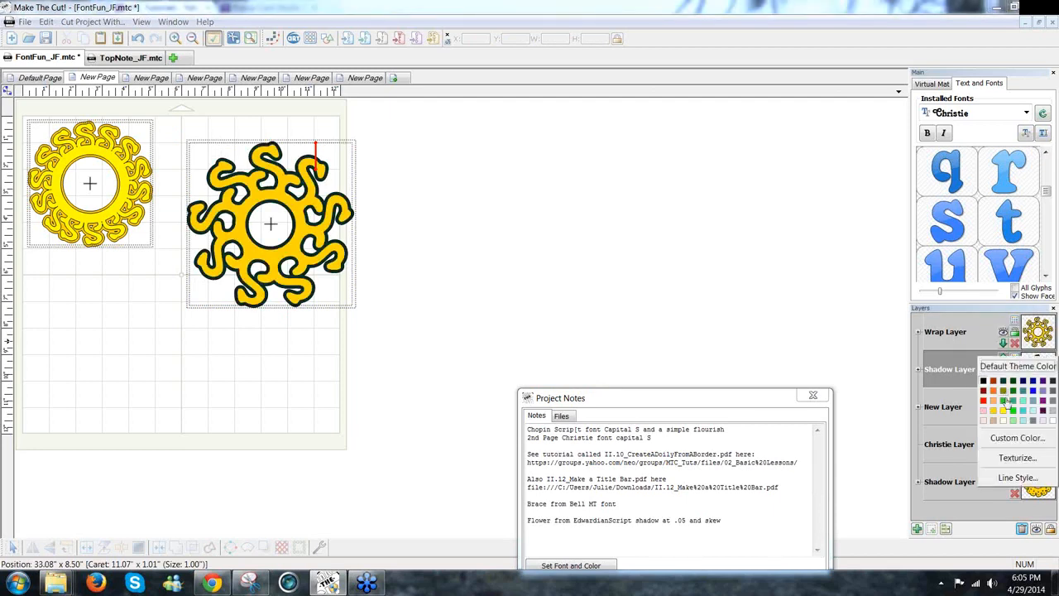
{"action": "left_click", "coordinate": [1003, 400]}
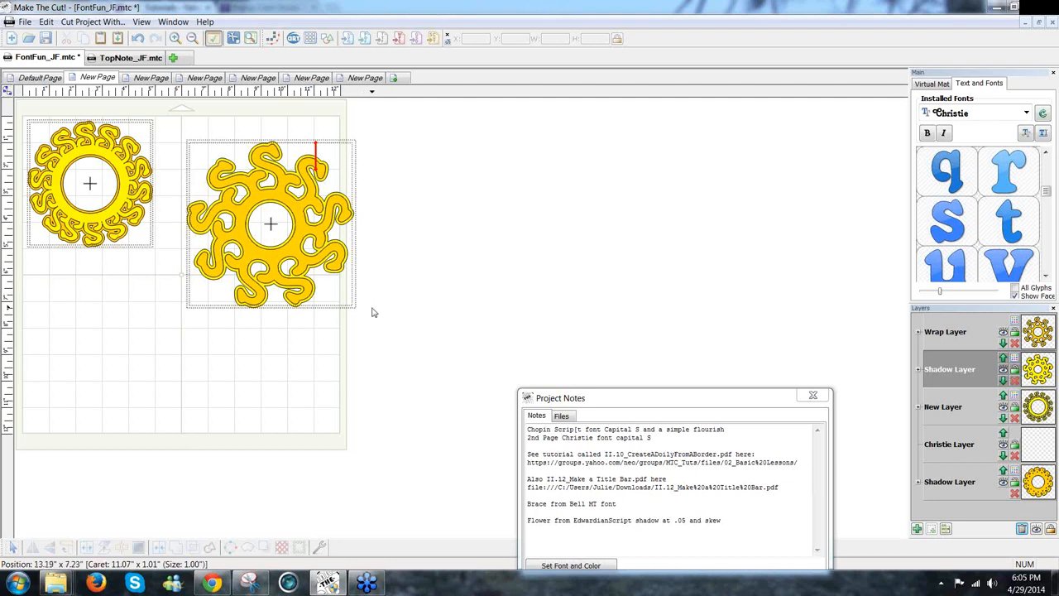
Move the large wreath together with its shadow up to the mat's upper edge, beside the small doily.
{"action": "left_click_drag", "start_coordinate": [395, 326], "coordinate": [166, 122]}
{"action": "left_click_drag", "start_coordinate": [281, 189], "coordinate": [263, 166]}
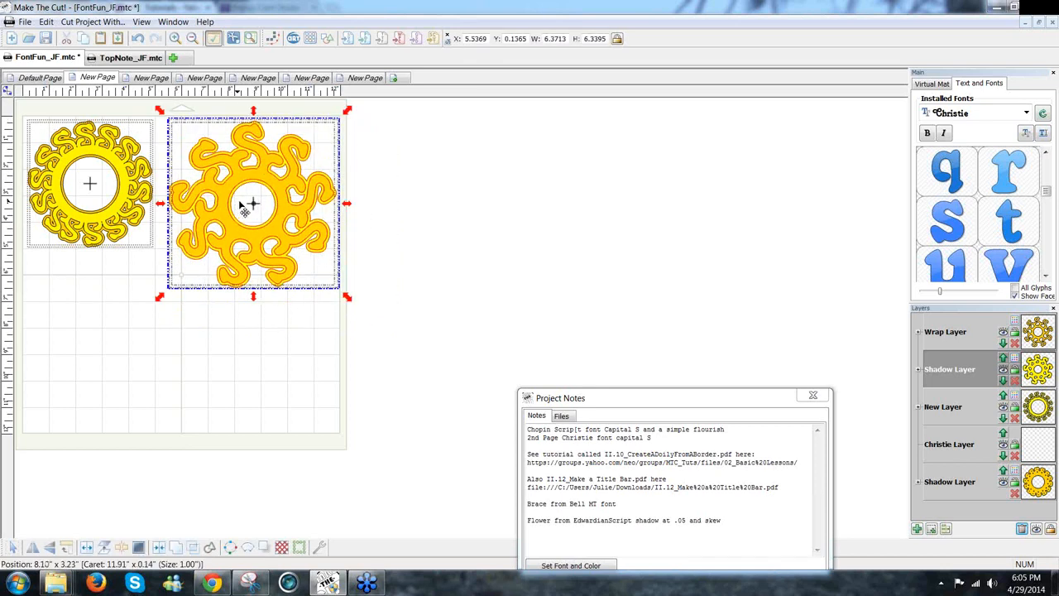
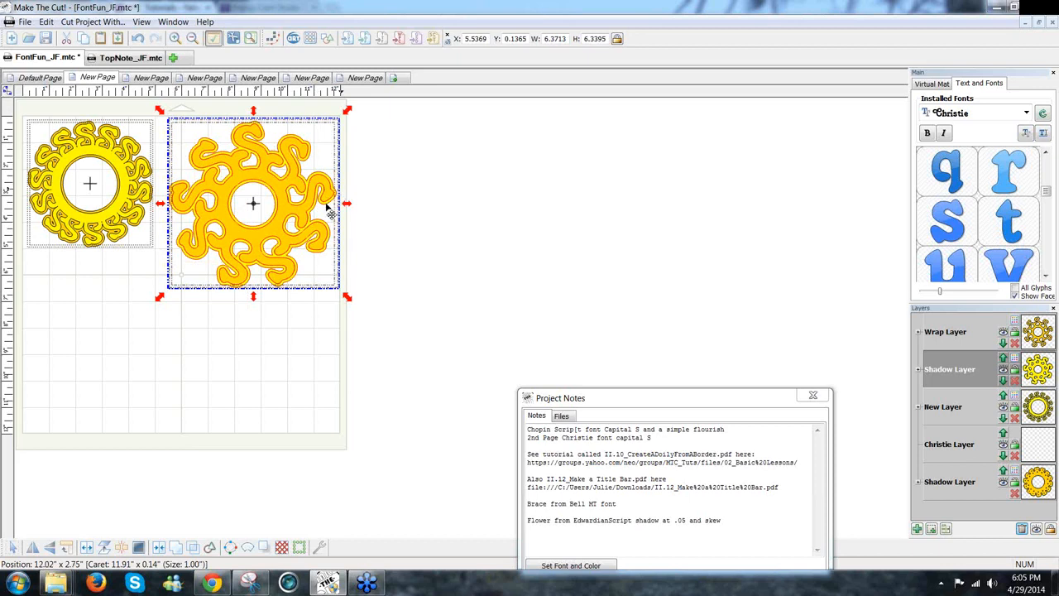
{"action": "left_click", "coordinate": [285, 245]}
{"action": "left_click_drag", "start_coordinate": [284, 242], "coordinate": [321, 241]}
{"action": "left_click", "coordinate": [403, 267]}
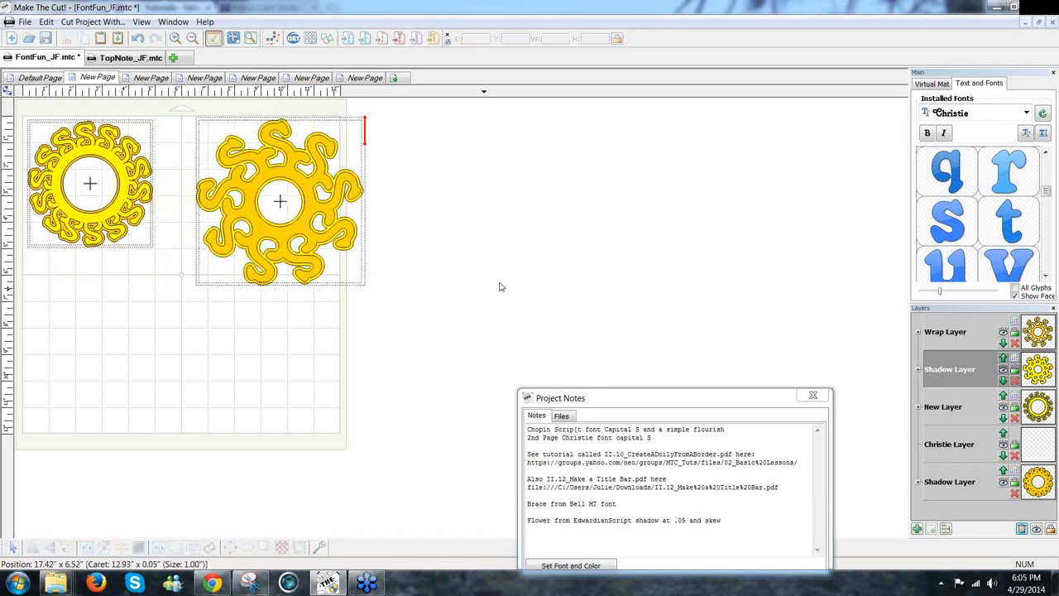
Add a Christie S as a text group, place it below the small doily and rotate it 90 degrees.
{"action": "left_click", "coordinate": [1042, 135]}
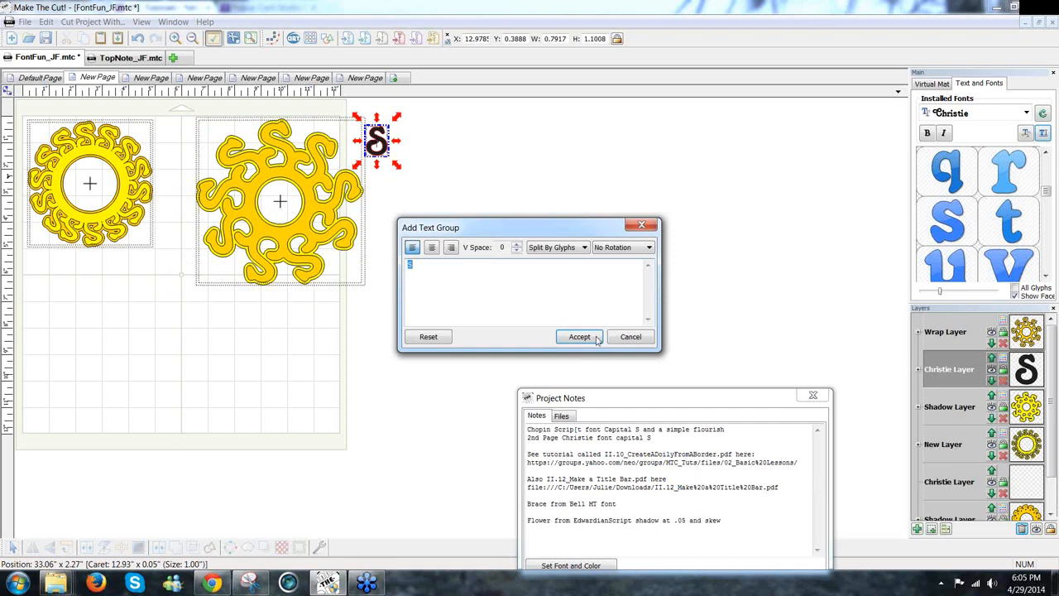
{"action": "left_click", "coordinate": [590, 343]}
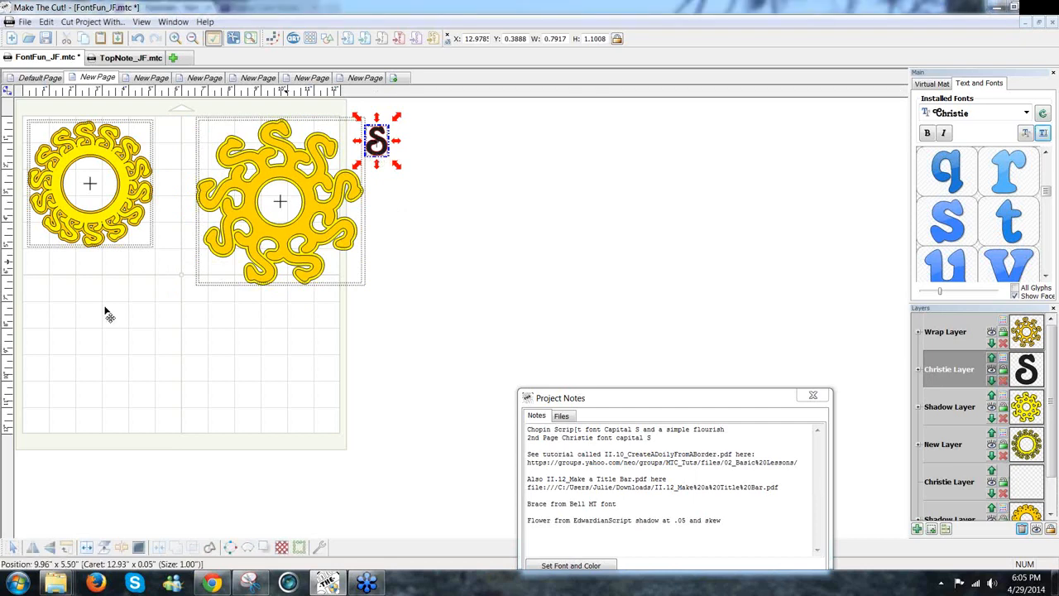
{"action": "left_click_drag", "start_coordinate": [106, 313], "coordinate": [76, 330]}
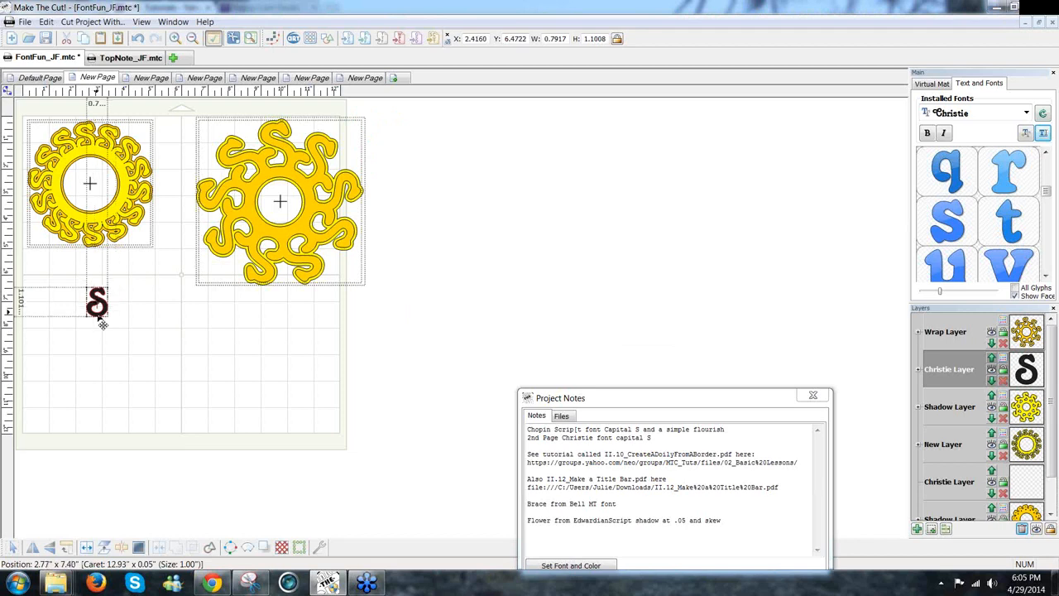
{"action": "left_click", "coordinate": [68, 549]}
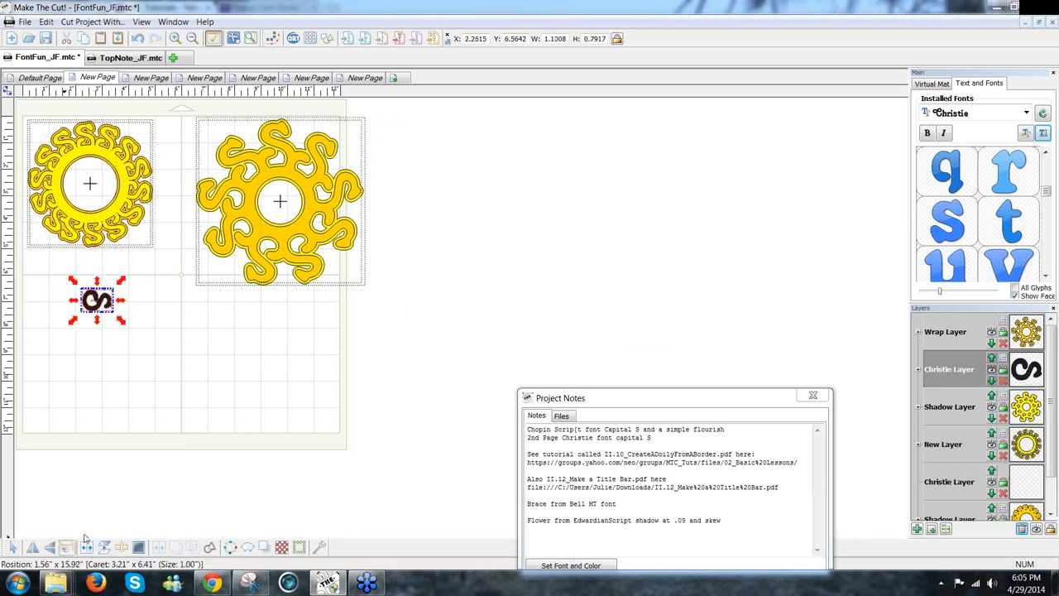
Add a generic circle from the basic shapes beside the rotated S and enlarge it to about 4.3 inches across.
{"action": "left_click", "coordinate": [229, 290]}
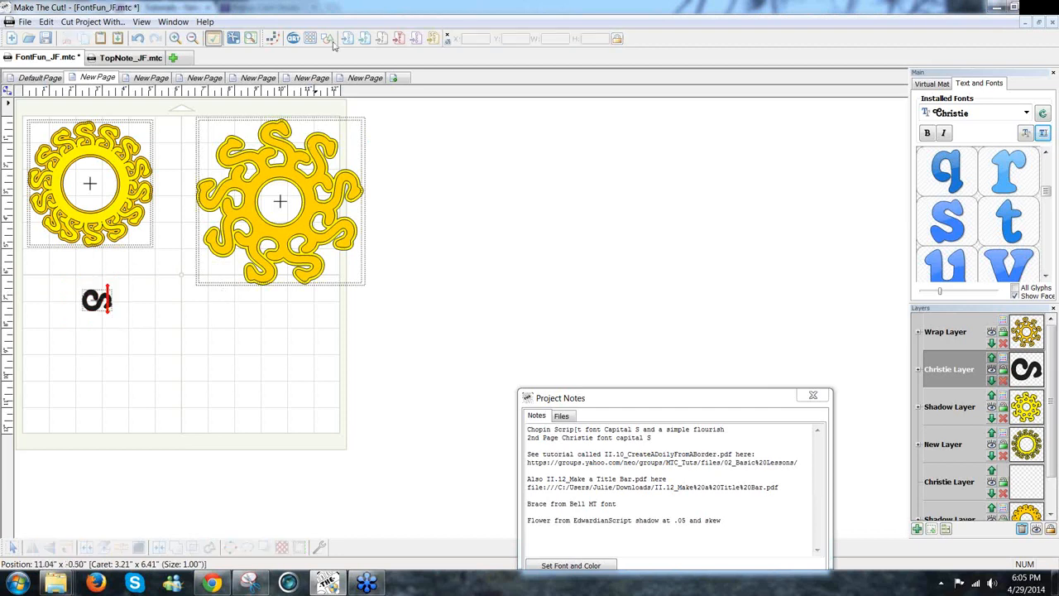
{"action": "left_click", "coordinate": [329, 39]}
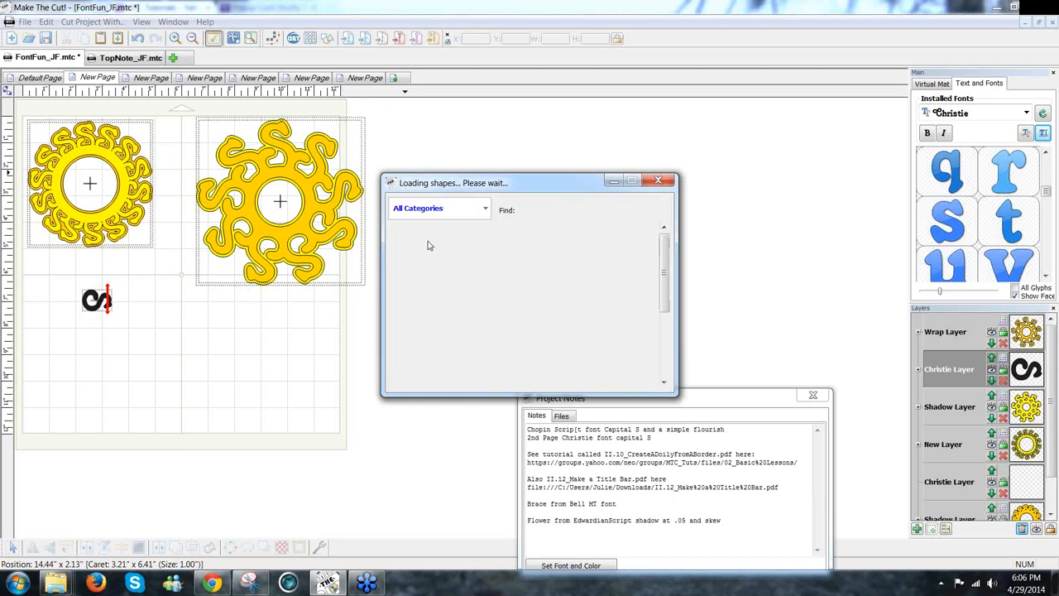
{"action": "double_click", "coordinate": [422, 242]}
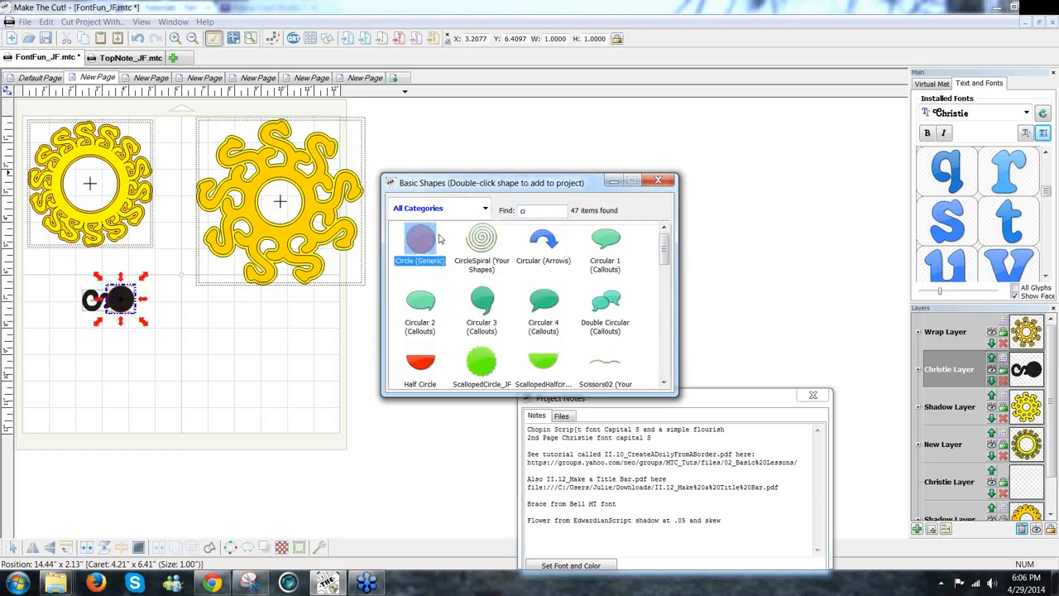
{"action": "left_click", "coordinate": [659, 181]}
{"action": "left_click_drag", "start_coordinate": [133, 310], "coordinate": [241, 409]}
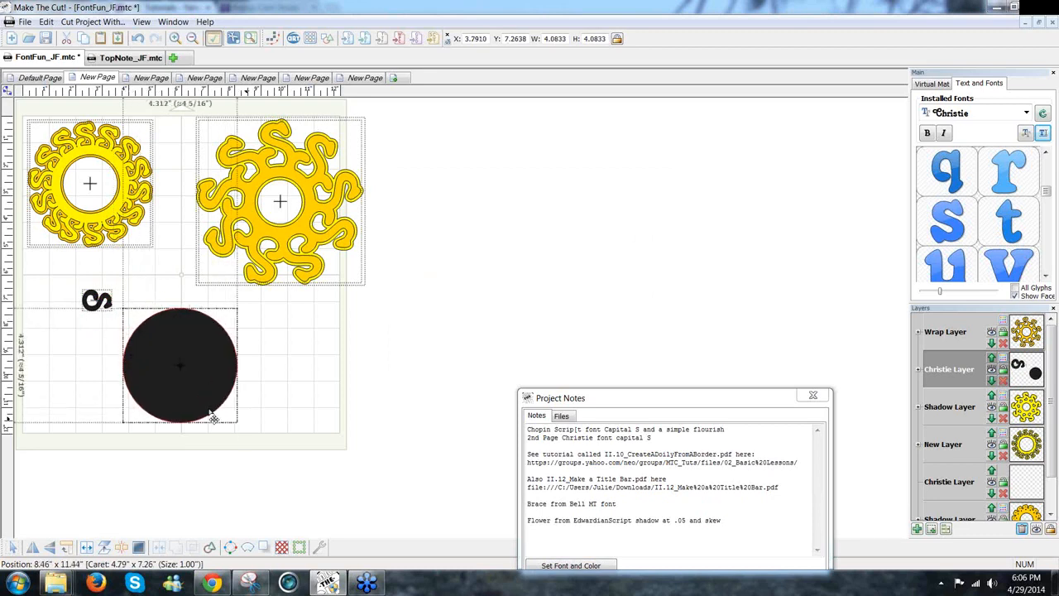
Wrap the rotated S around the circle's path with a repeat count of 10 and a spacing of -.02 inches.
{"action": "left_click_drag", "start_coordinate": [101, 319], "coordinate": [177, 362]}
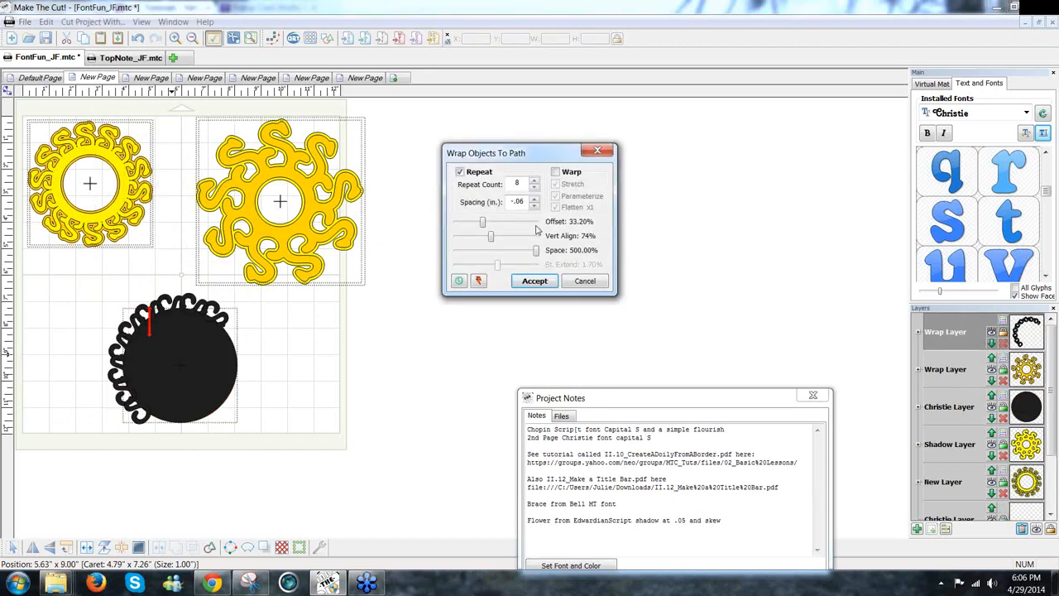
{"action": "left_click", "coordinate": [535, 182]}
{"action": "left_click", "coordinate": [534, 181]}
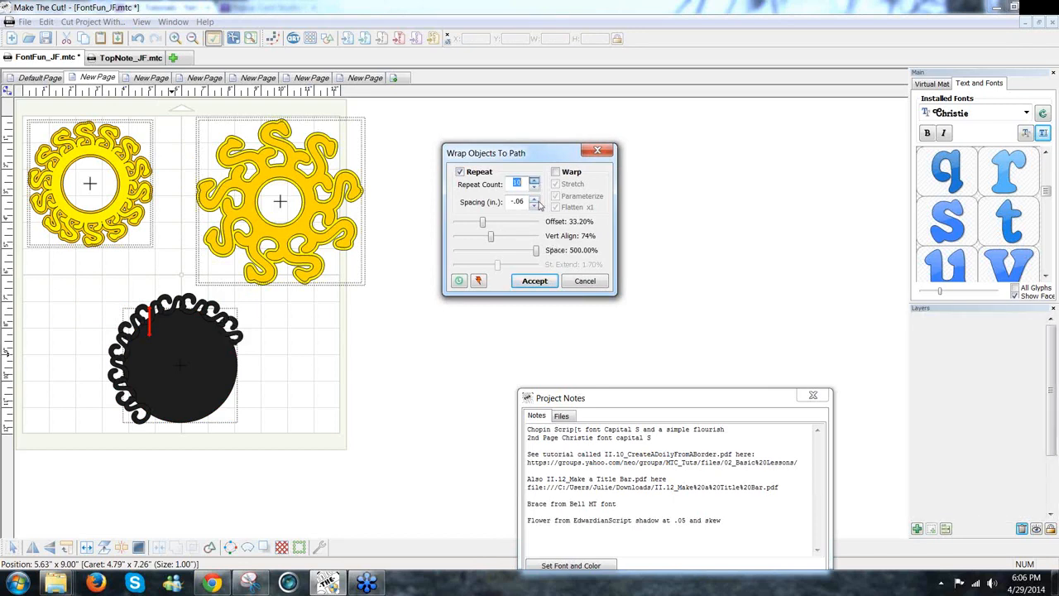
{"action": "left_click", "coordinate": [522, 202]}
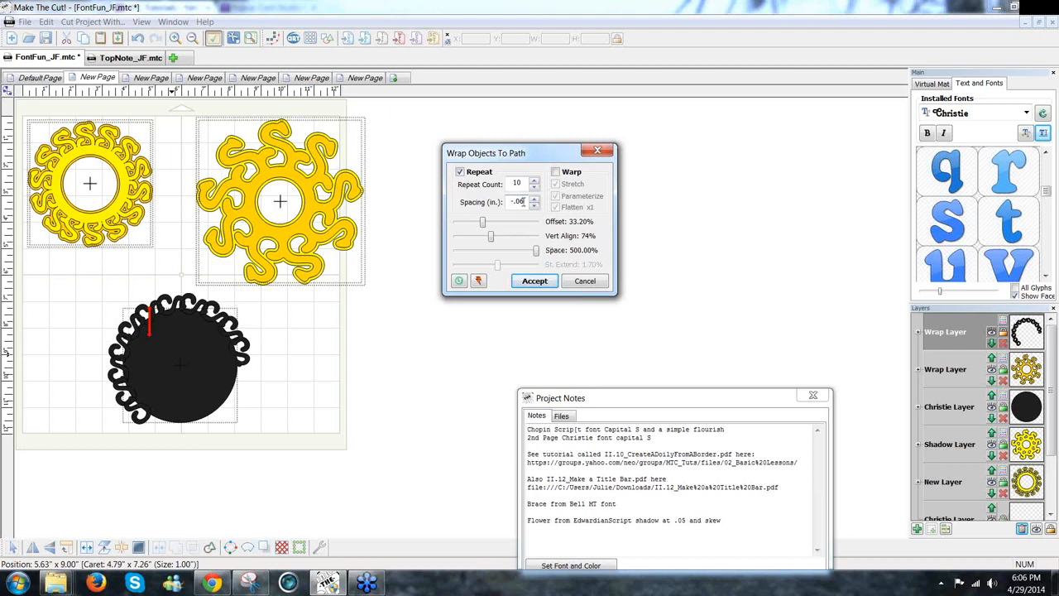
{"action": "key", "text": "BackSpace"}
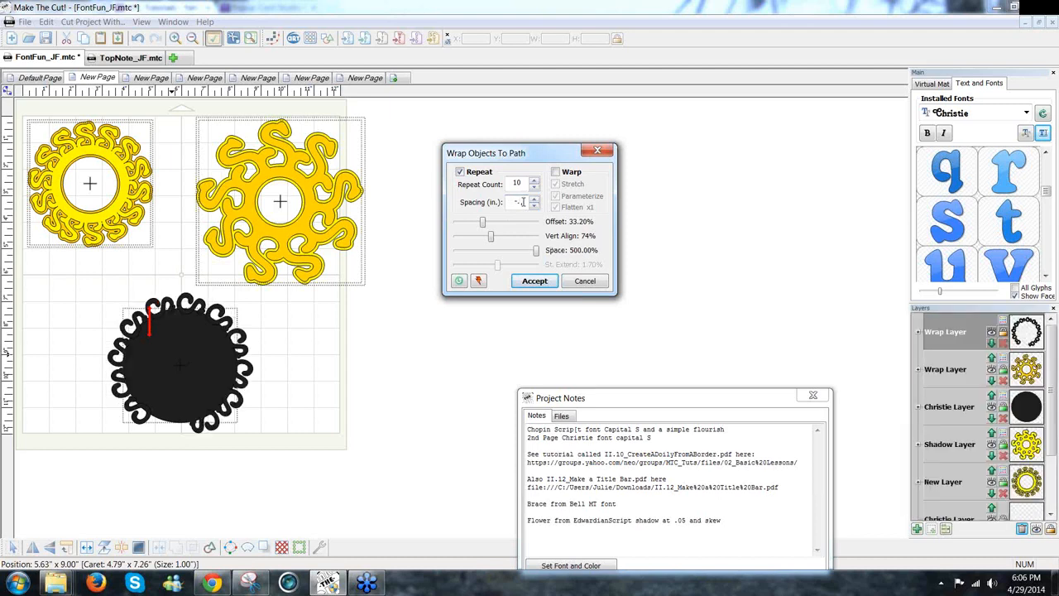
{"action": "type", "text": "2"}
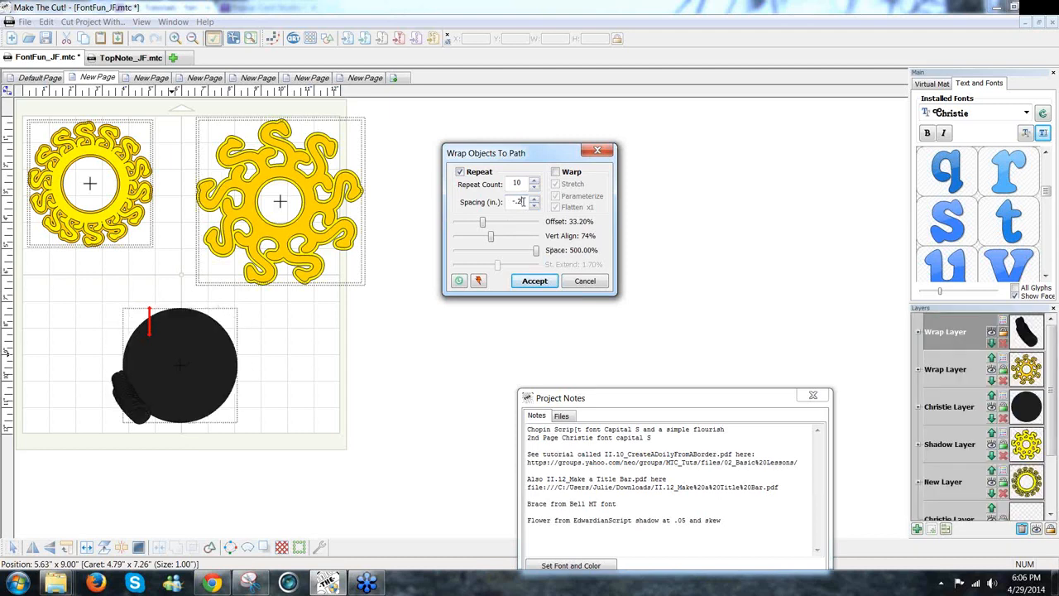
{"action": "key", "text": "BackSpace"}
{"action": "type", "text": "02"}
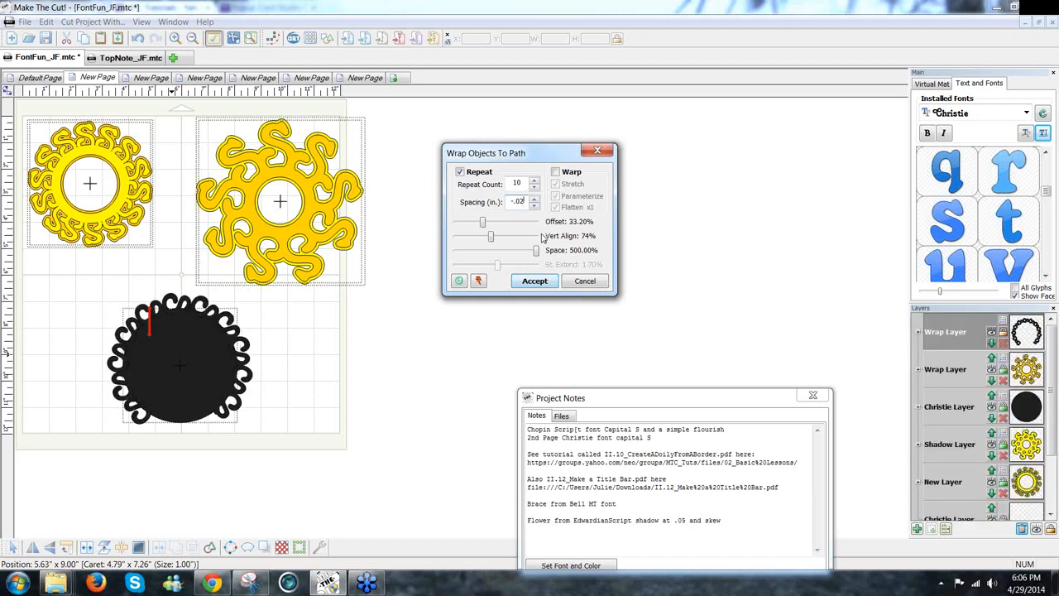
Set the wrap to 14 repeats, -.015 inch spacing and about 451.70% Space, and accept it with the overlapping paths welded.
{"action": "left_click", "coordinate": [535, 181]}
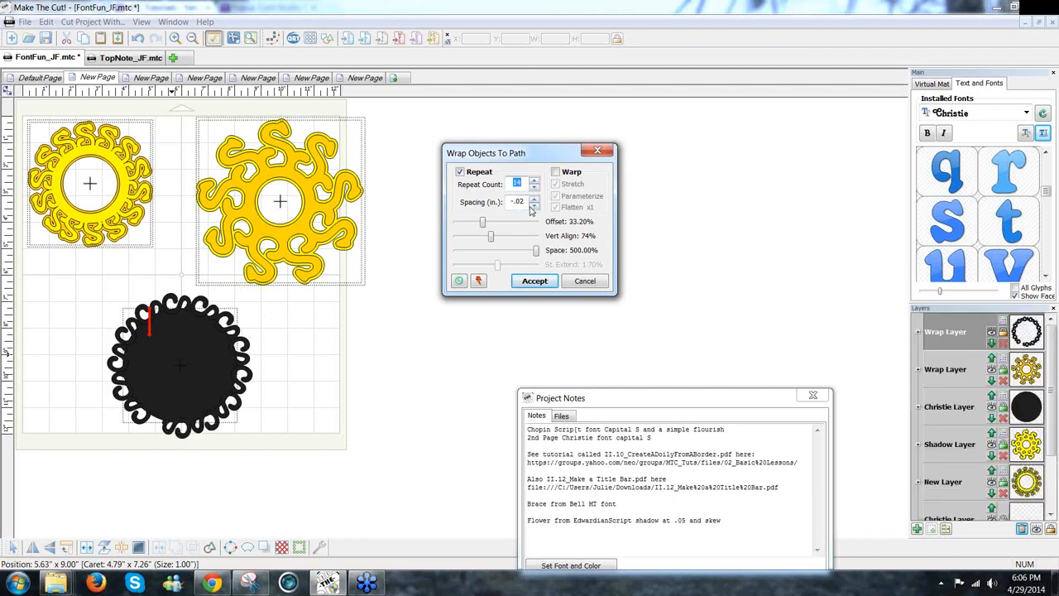
{"action": "left_click", "coordinate": [519, 201]}
{"action": "type", "text": "-.05"}
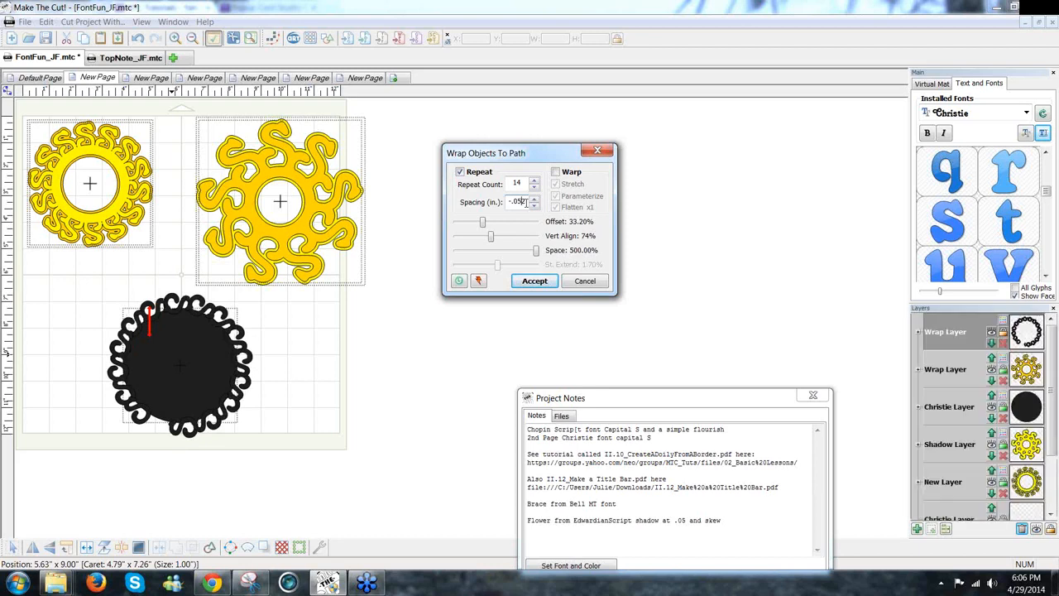
{"action": "key", "text": "BackSpace"}
{"action": "key", "text": "BackSpace"}
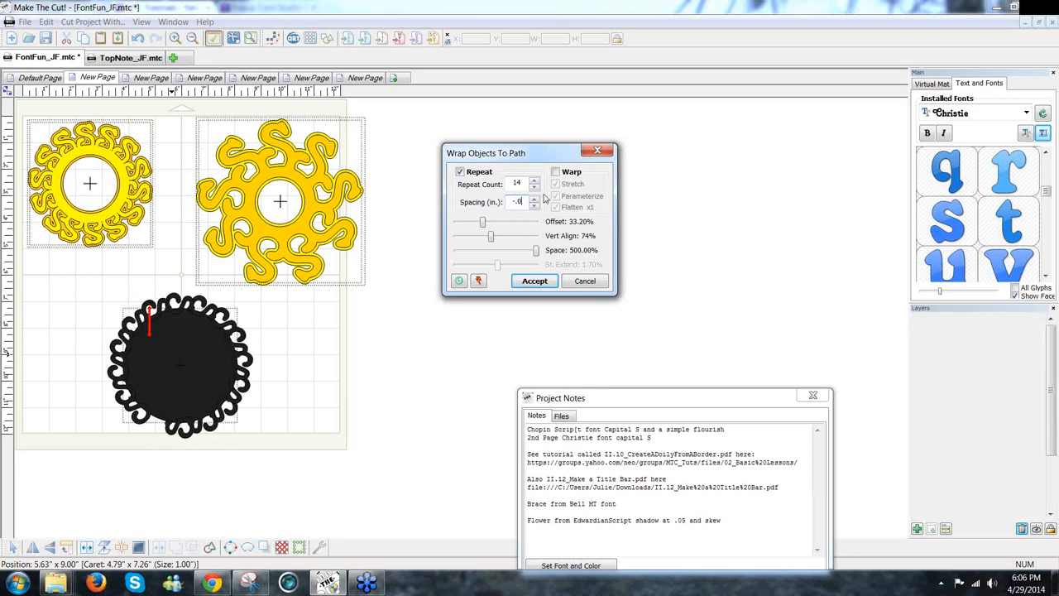
{"action": "type", "text": "15"}
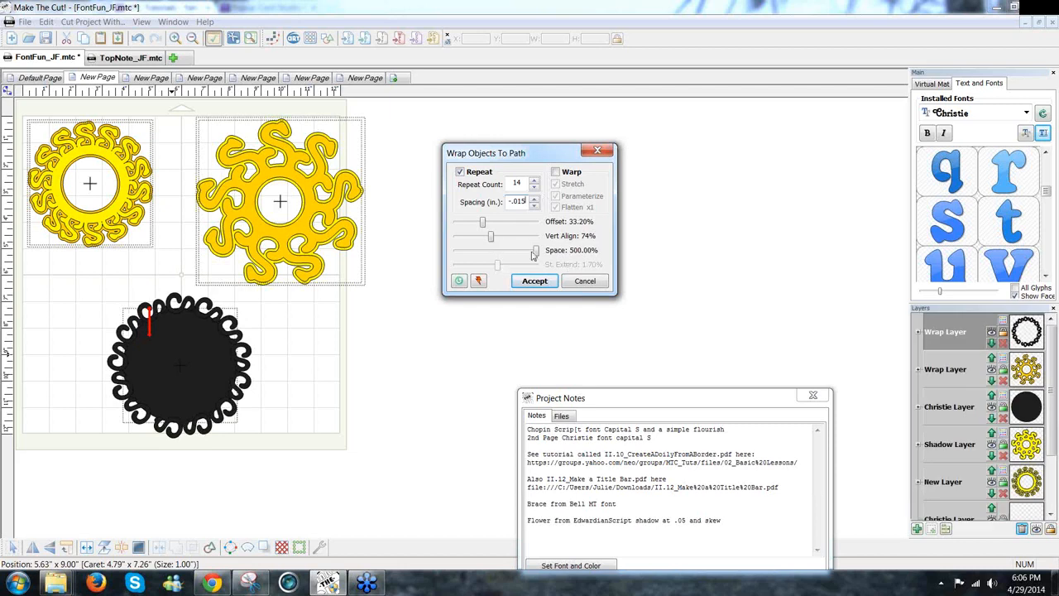
{"action": "left_click_drag", "start_coordinate": [536, 251], "coordinate": [528, 258]}
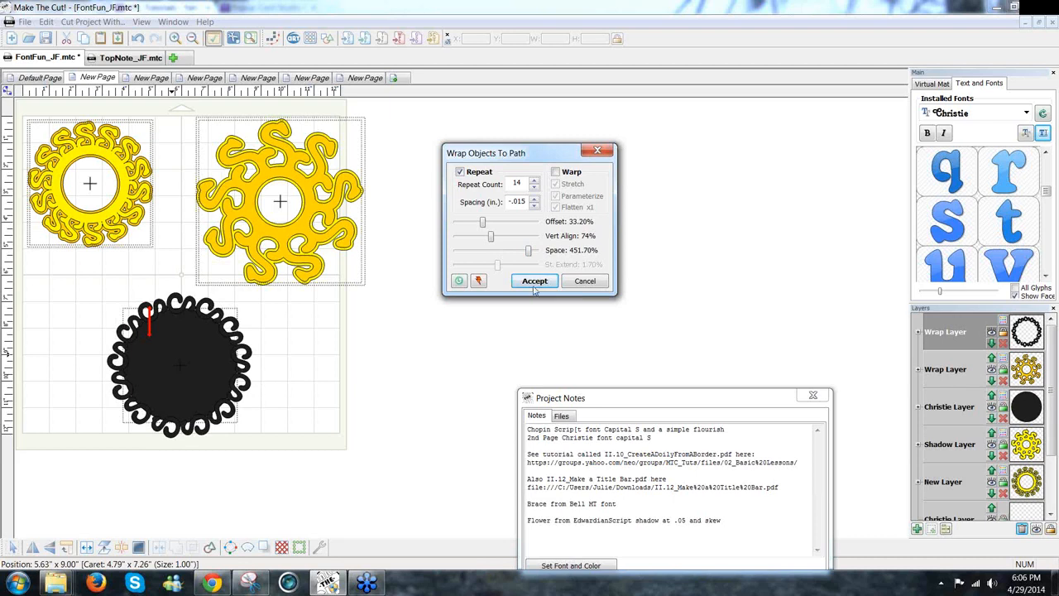
{"action": "left_click", "coordinate": [535, 285]}
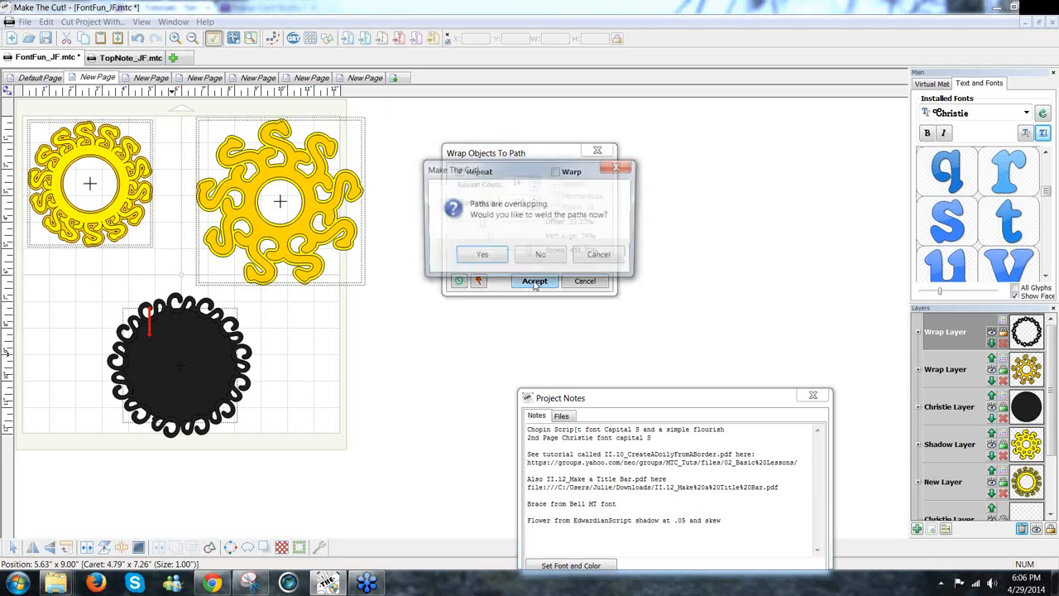
{"action": "left_click", "coordinate": [480, 256]}
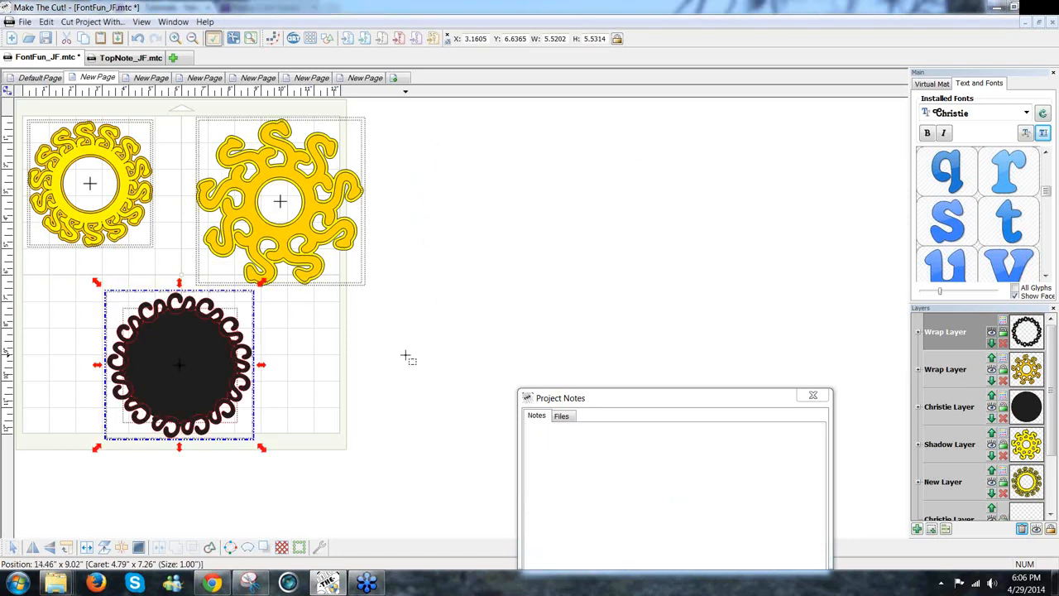
Move the black circle off the mat and shift the S ring to sit below the small doily.
{"action": "left_click", "coordinate": [281, 376]}
{"action": "left_click_drag", "start_coordinate": [166, 368], "coordinate": [416, 376]}
{"action": "left_click_drag", "start_coordinate": [239, 397], "coordinate": [194, 373]}
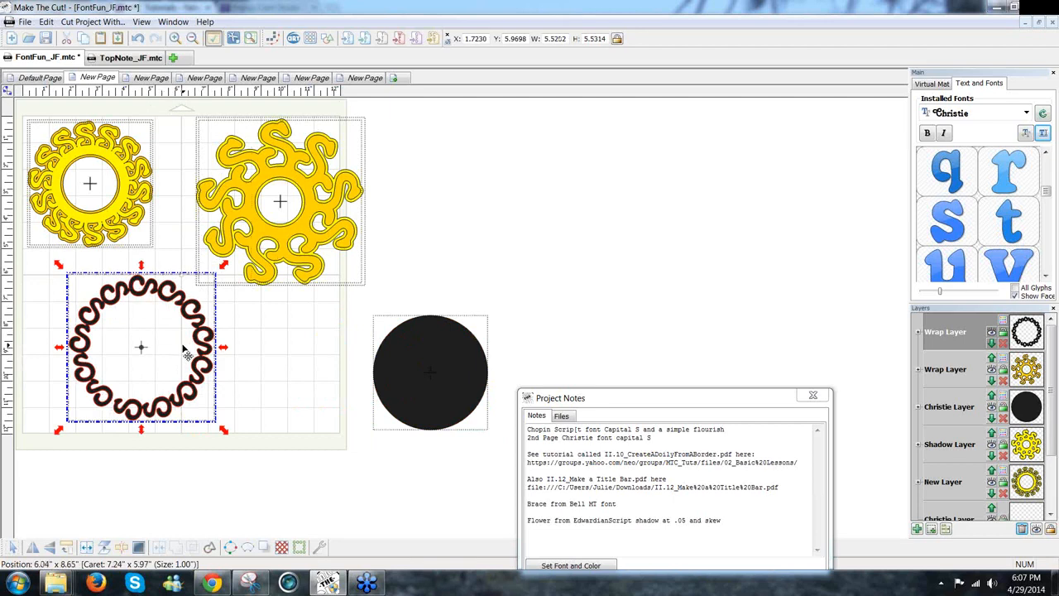
{"action": "left_click", "coordinate": [242, 360]}
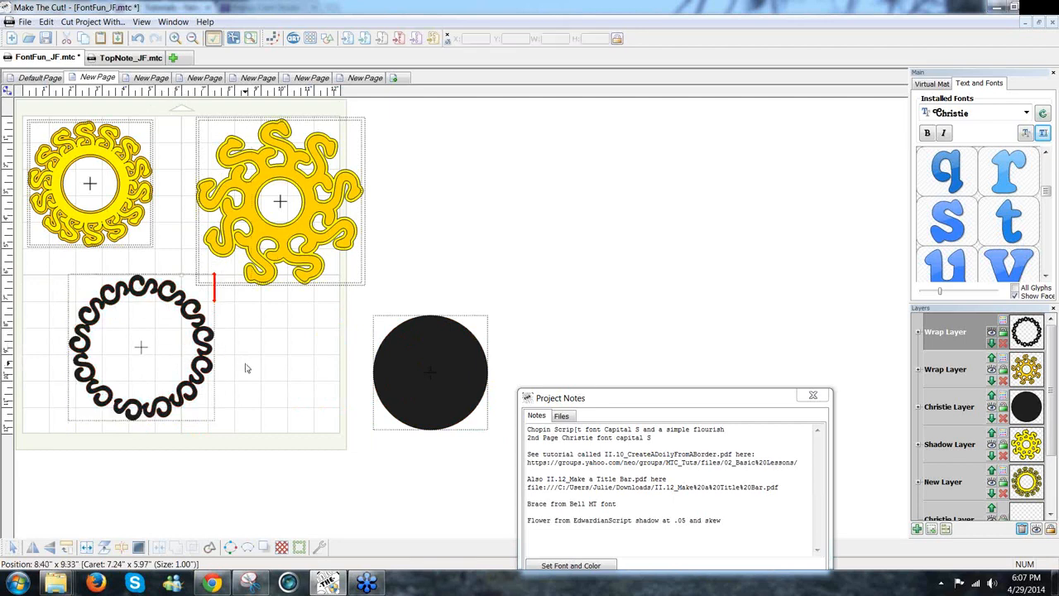
Review the purple doily page and the blue K frame page, and look at the capital K in the Christie font.
{"action": "left_click", "coordinate": [155, 80]}
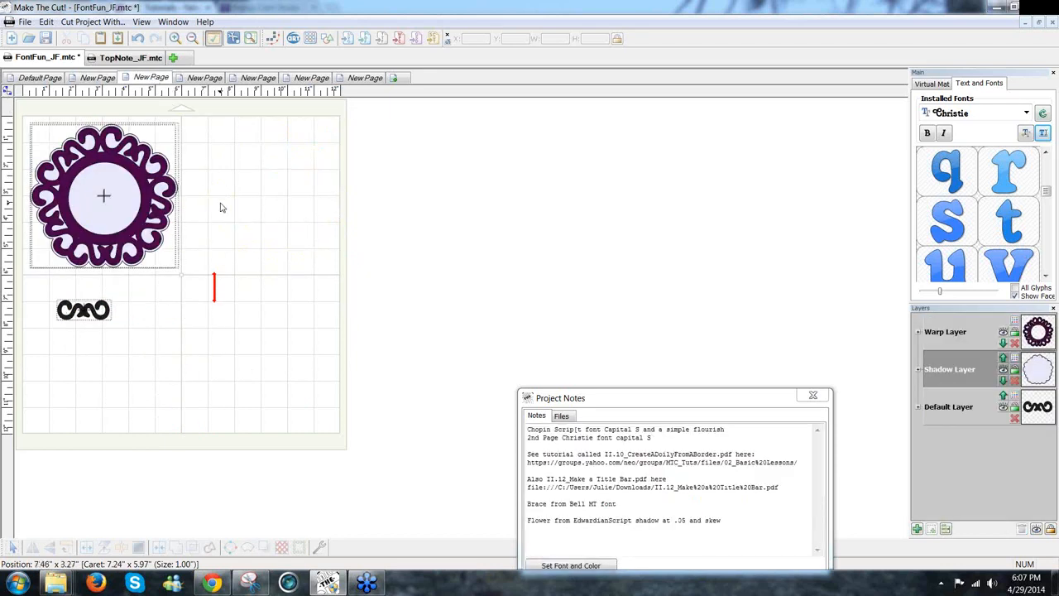
{"action": "left_click", "coordinate": [129, 169]}
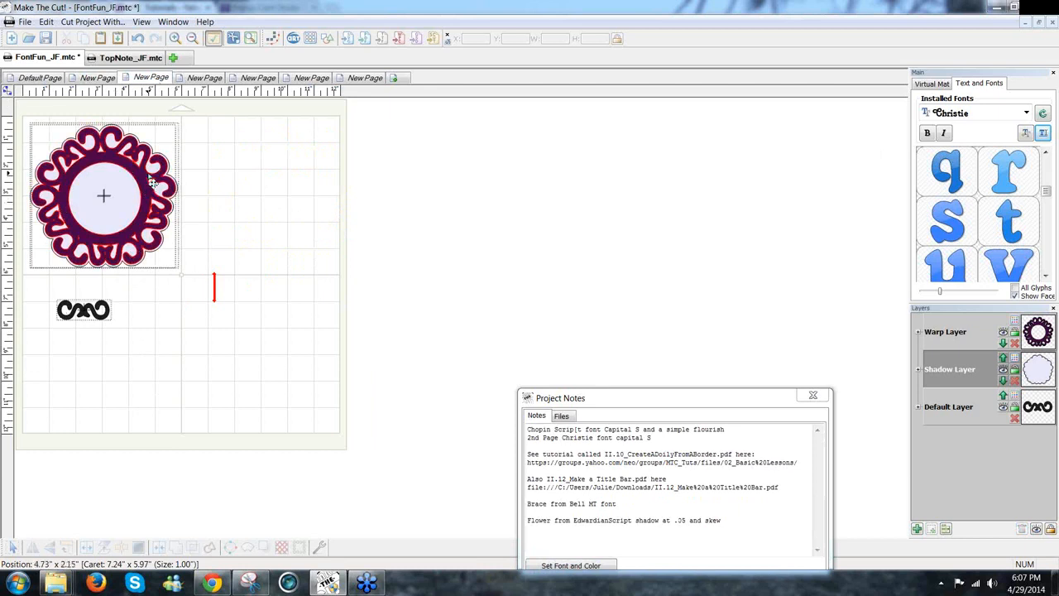
{"action": "left_click", "coordinate": [43, 79]}
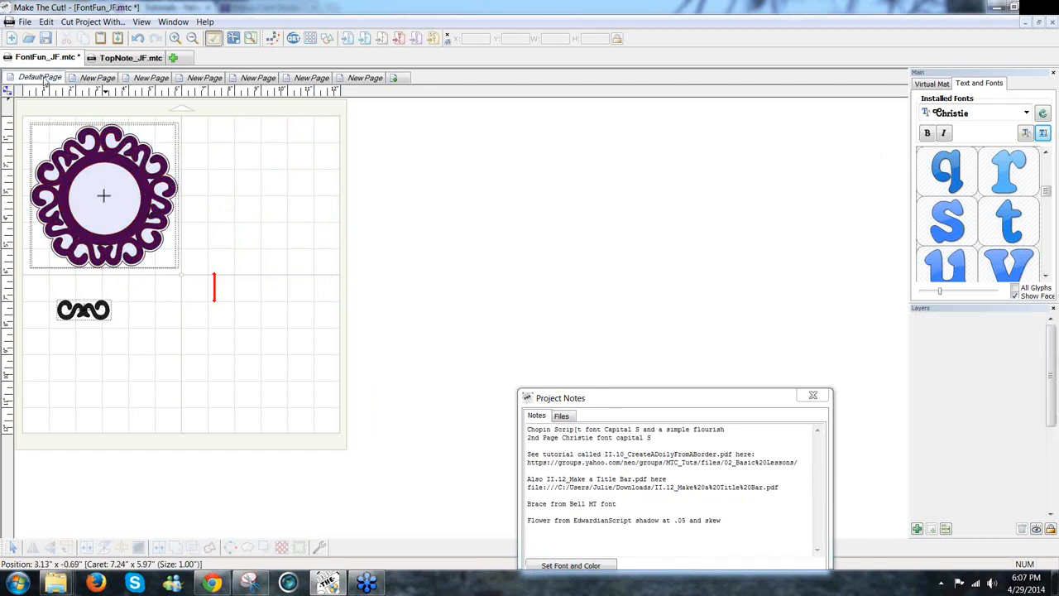
{"action": "left_click", "coordinate": [96, 79]}
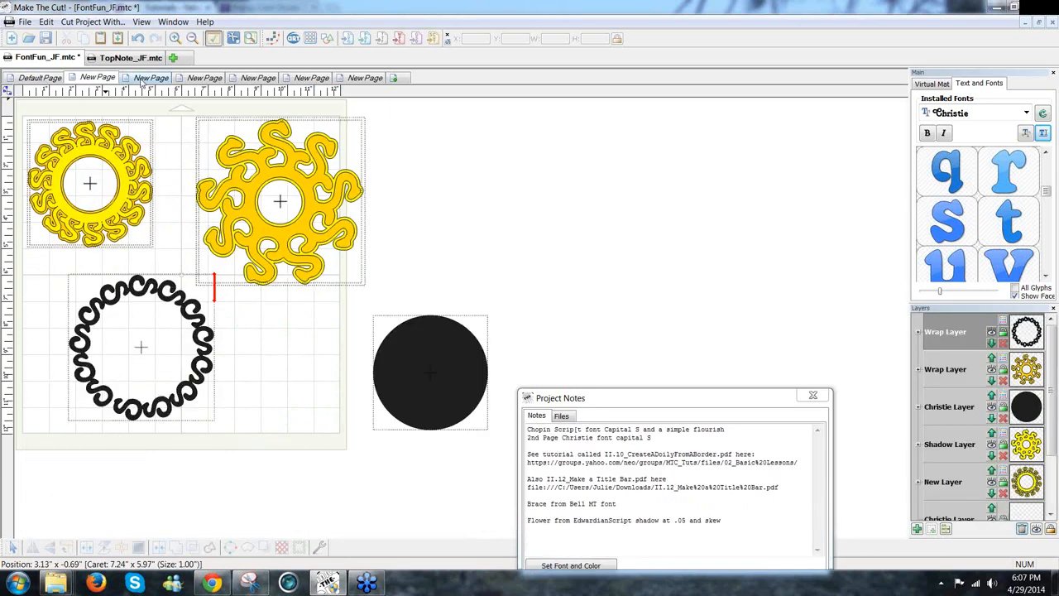
{"action": "left_click", "coordinate": [145, 80]}
{"action": "left_click", "coordinate": [210, 79]}
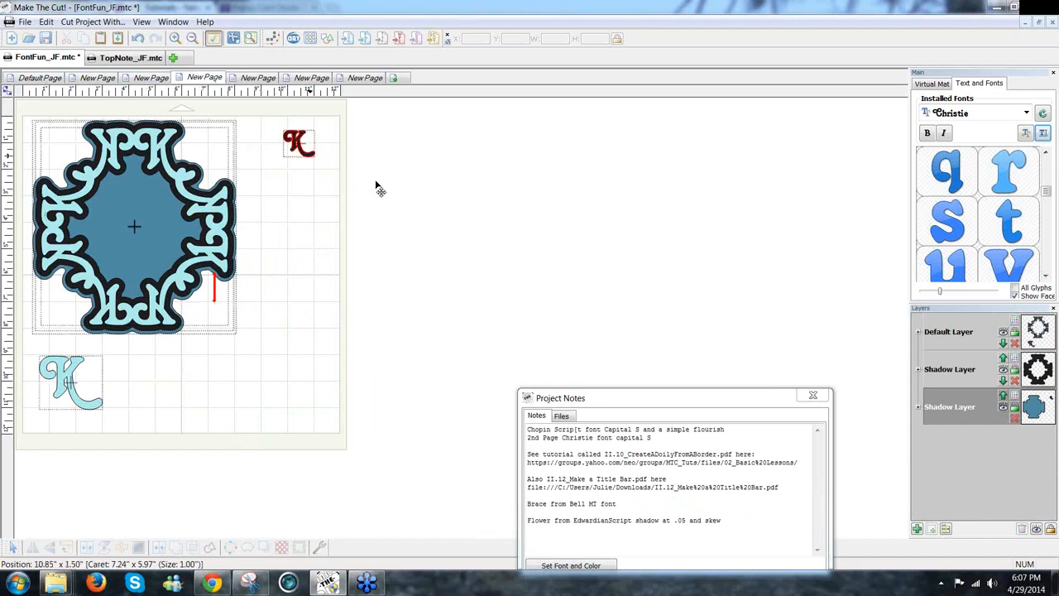
{"action": "left_click_drag", "start_coordinate": [1048, 192], "coordinate": [1048, 178]}
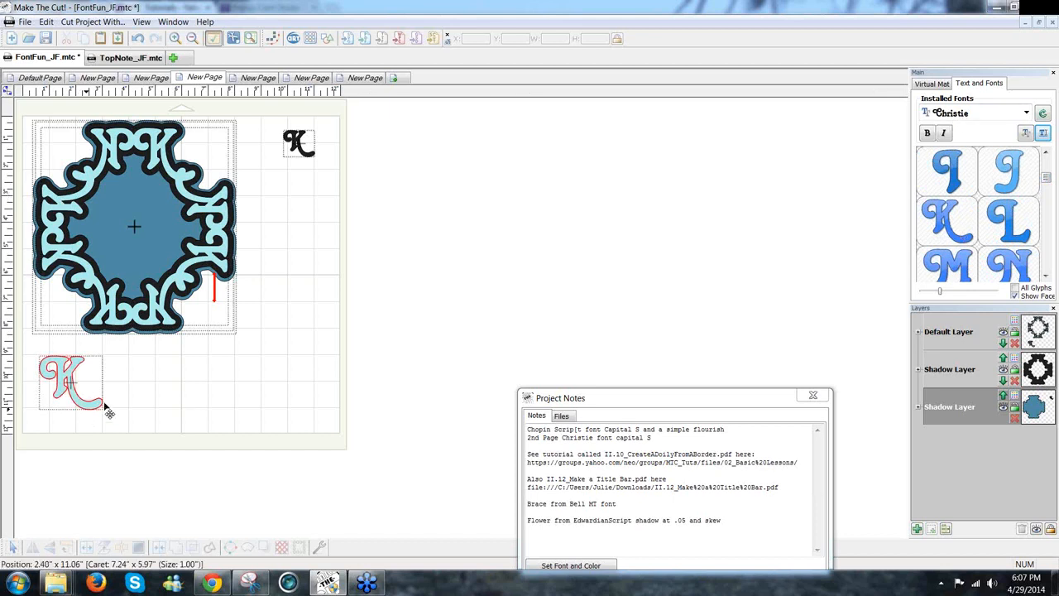
Flip the light blue K vertically, compare it with the frame's lower arm and place it off the mat.
{"action": "left_click_drag", "start_coordinate": [108, 411], "coordinate": [341, 378]}
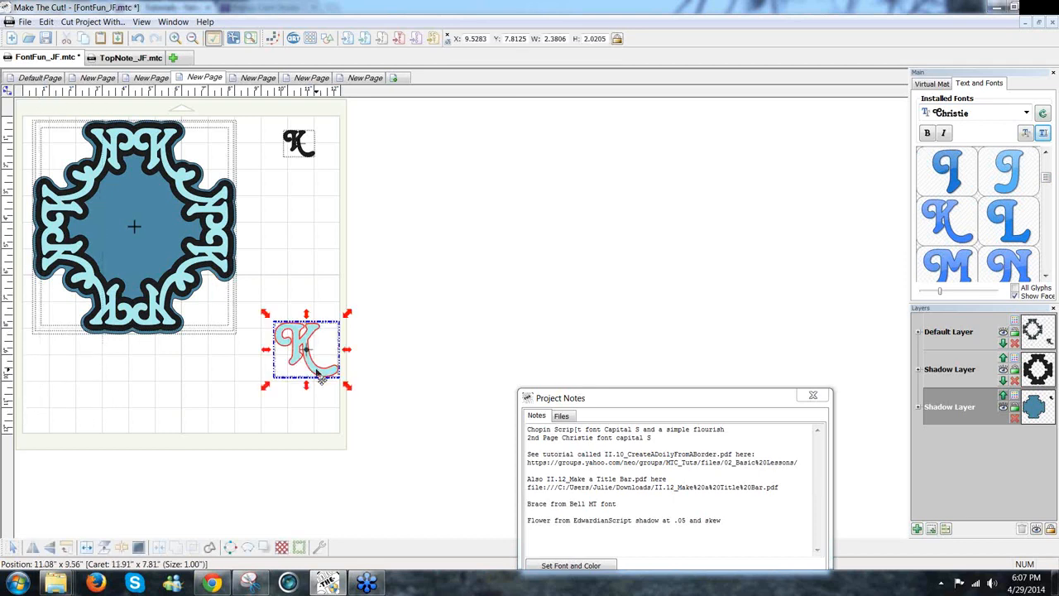
{"action": "left_click_drag", "start_coordinate": [324, 328], "coordinate": [299, 356]}
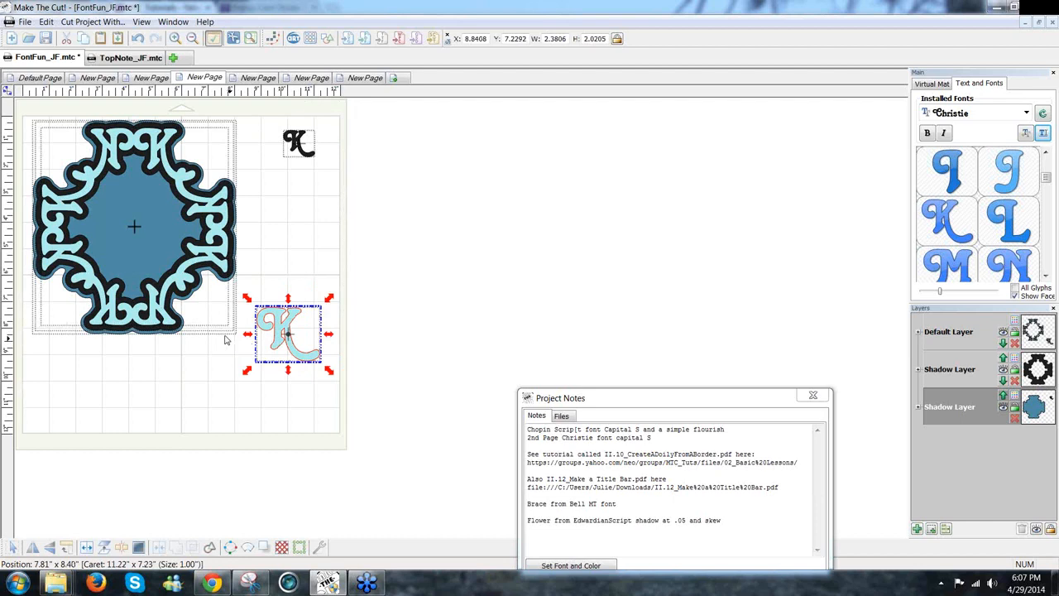
{"action": "left_click", "coordinate": [50, 548]}
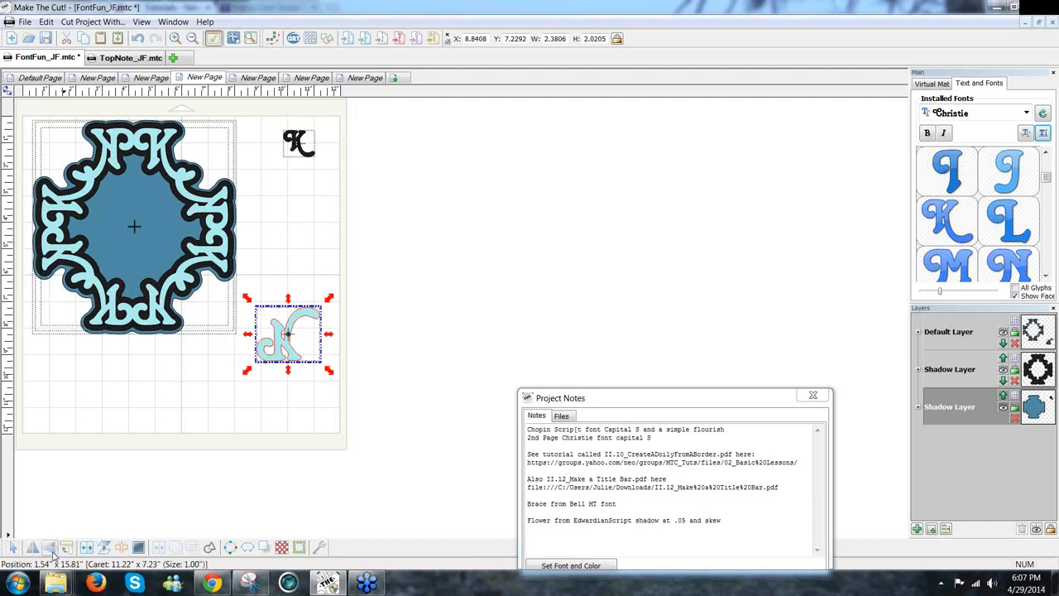
{"action": "left_click_drag", "start_coordinate": [296, 353], "coordinate": [158, 313]}
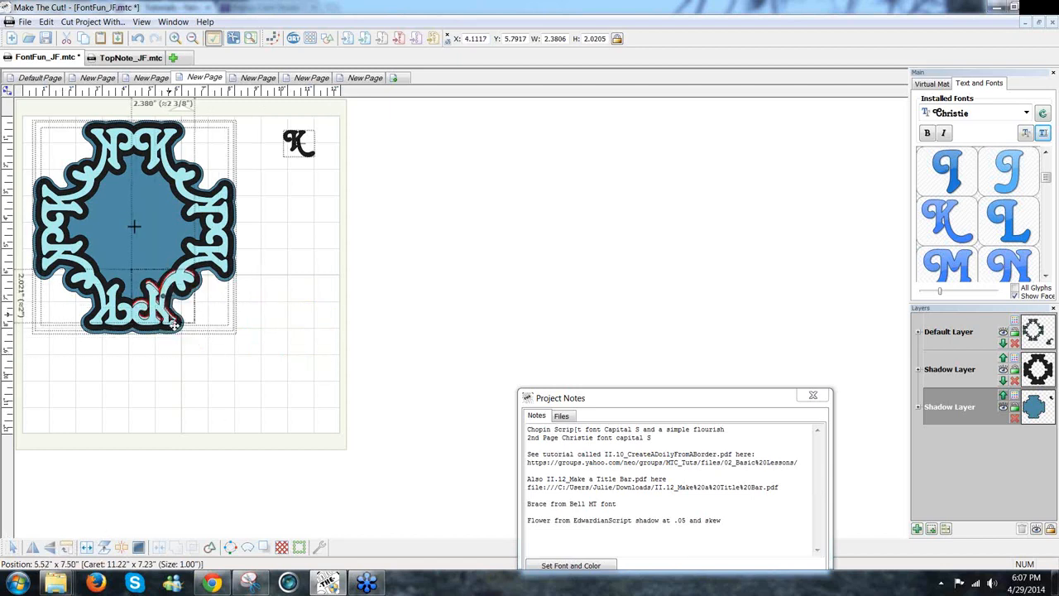
{"action": "left_click_drag", "start_coordinate": [237, 329], "coordinate": [395, 387]}
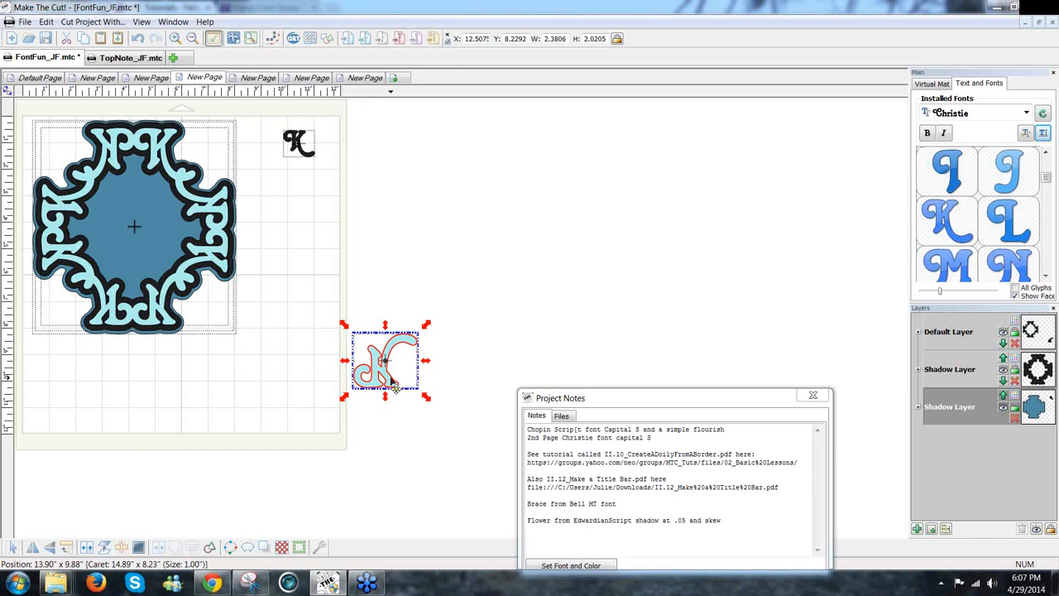
Place a horizontally mirrored copy of the K against the flipped one and align both along their bottom edges.
{"action": "left_click_drag", "start_coordinate": [392, 392], "coordinate": [331, 393]}
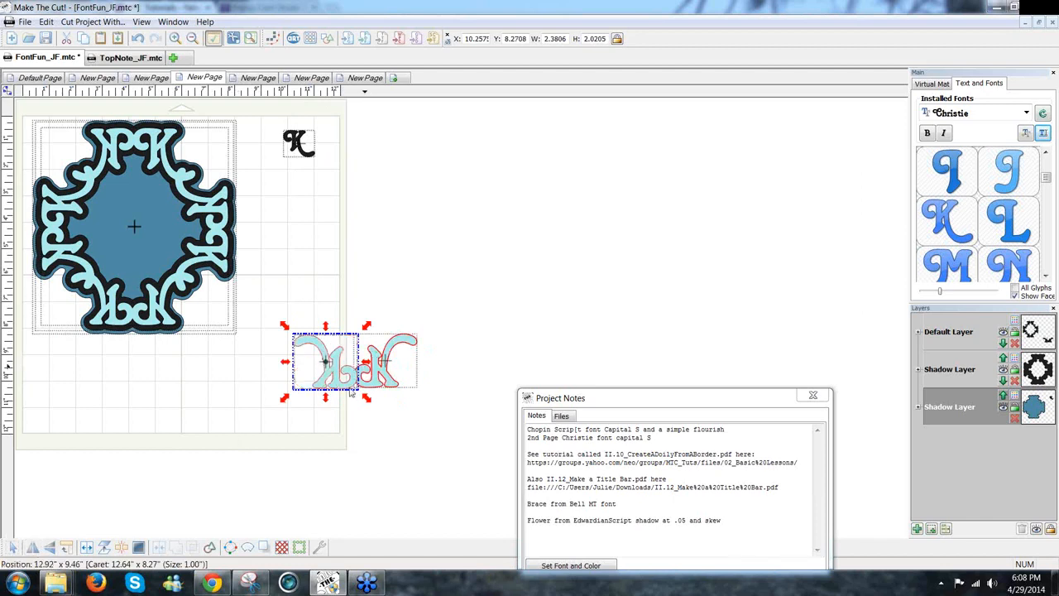
{"action": "left_click_drag", "start_coordinate": [271, 307], "coordinate": [457, 423]}
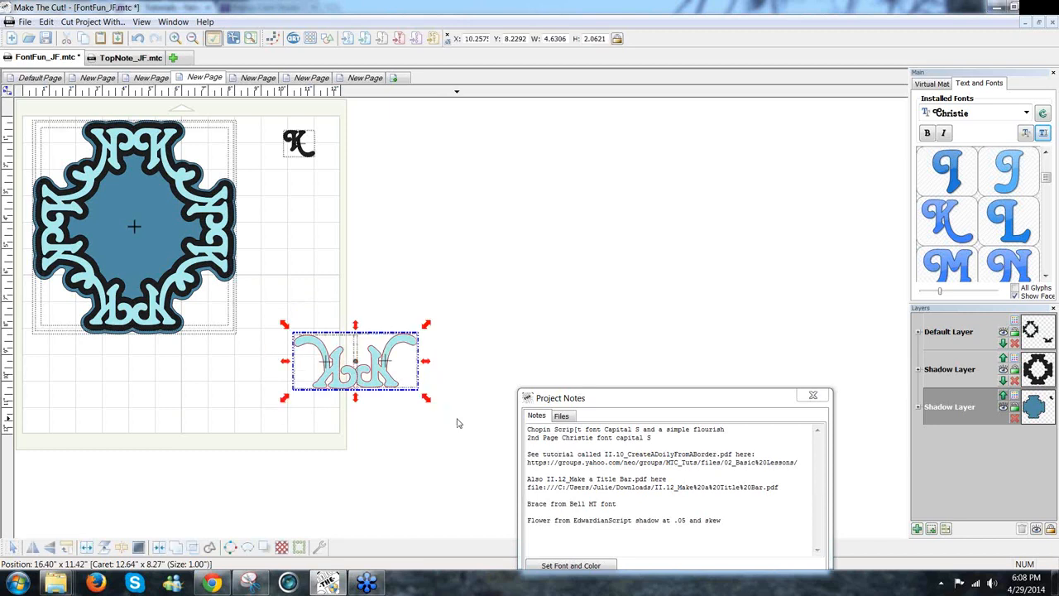
{"action": "key", "text": "b"}
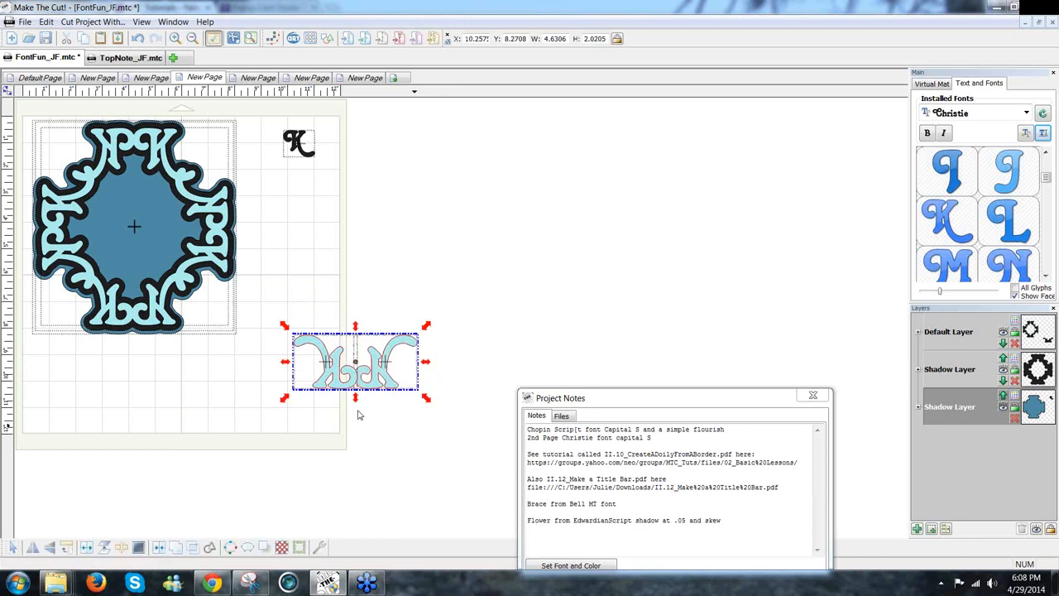
Nudge the left K of the mirrored K pair slightly to the left.
{"action": "left_click", "coordinate": [334, 403]}
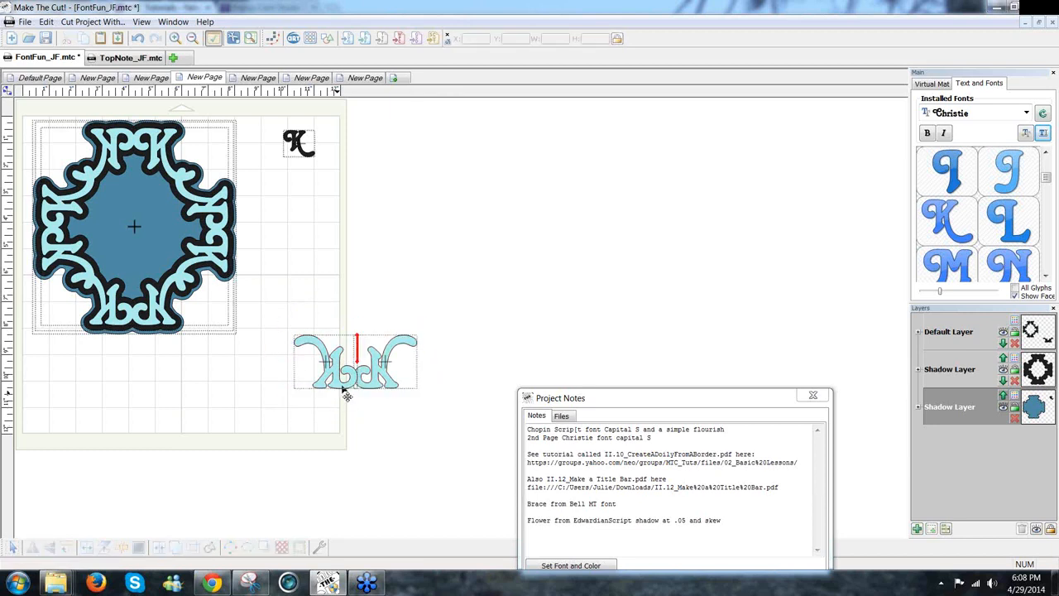
{"action": "left_click", "coordinate": [344, 391]}
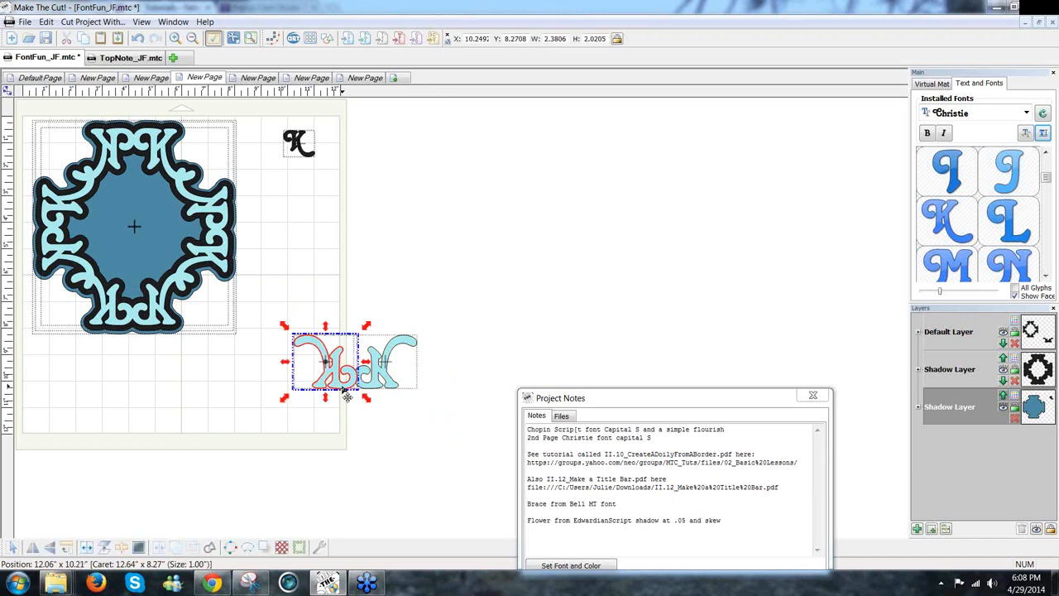
{"action": "key", "text": "Left"}
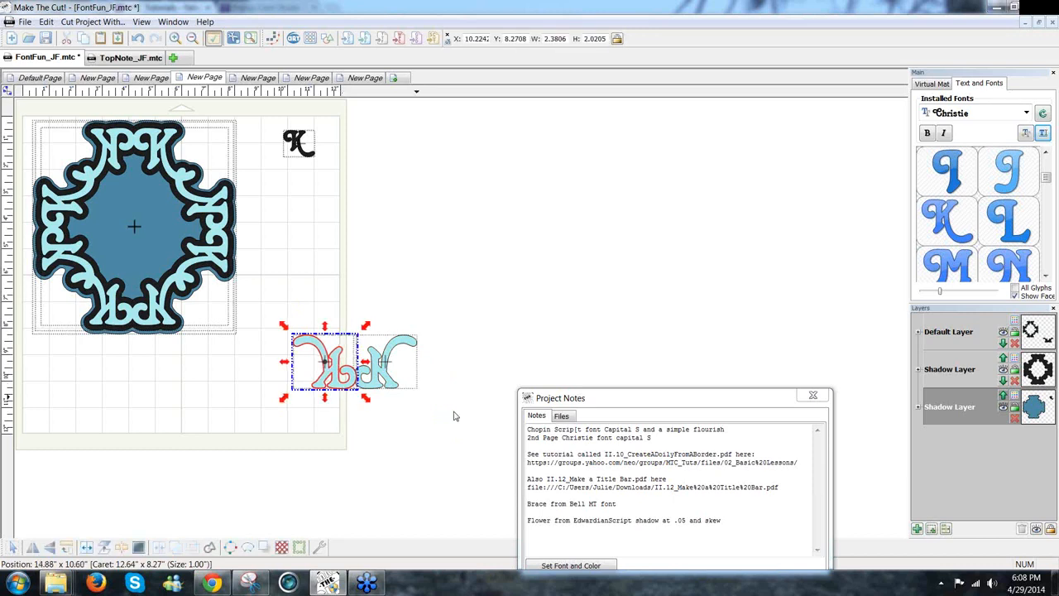
Duplicate the K pair with one copy rotated 90 degrees clockwise, and position the horizontal copy so the flourishes overlap as a corner.
{"action": "left_click_drag", "start_coordinate": [257, 324], "coordinate": [454, 409]}
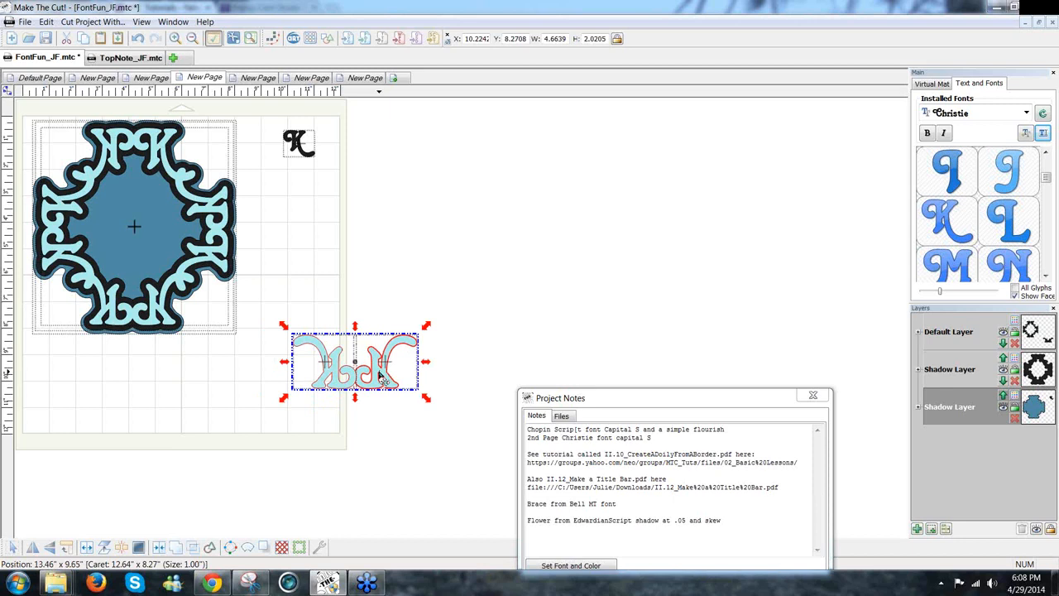
{"action": "left_click", "coordinate": [87, 547]}
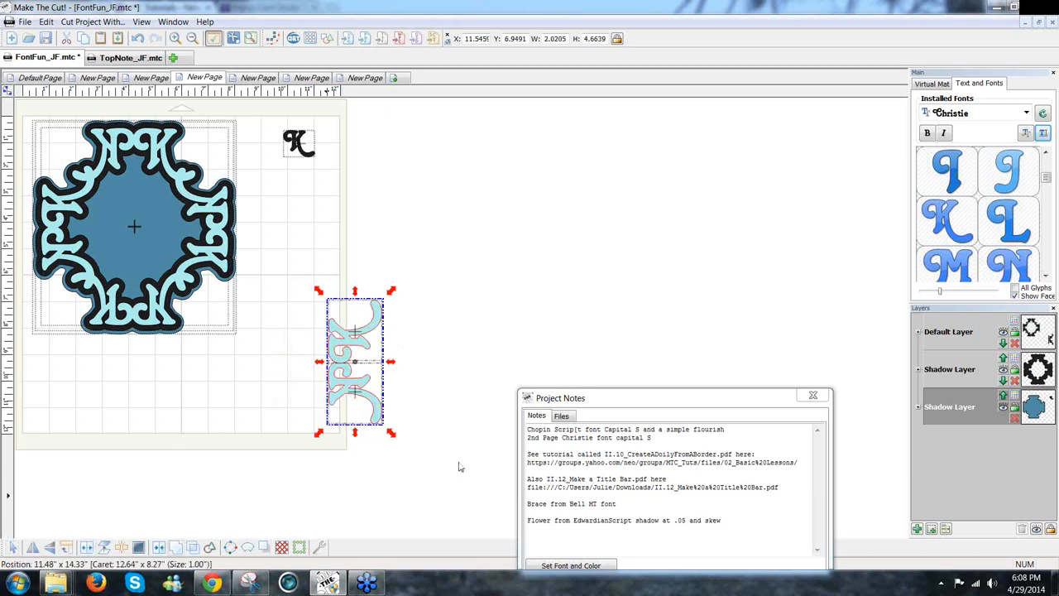
{"action": "key", "text": "ctrl+c"}
{"action": "key", "text": "ctrl+v"}
{"action": "key", "text": "F6"}
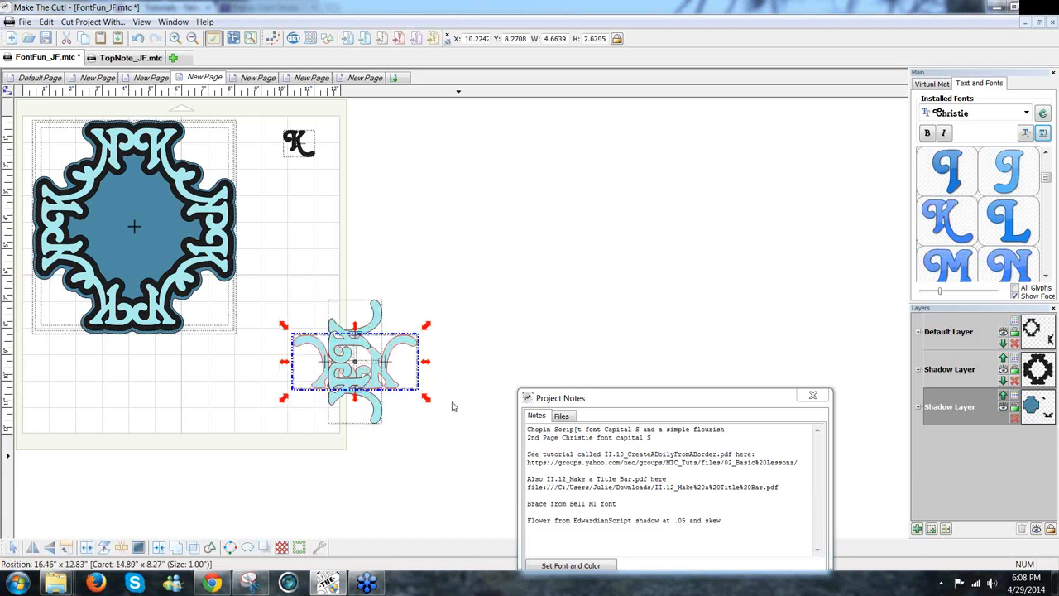
{"action": "left_click_drag", "start_coordinate": [401, 394], "coordinate": [460, 457]}
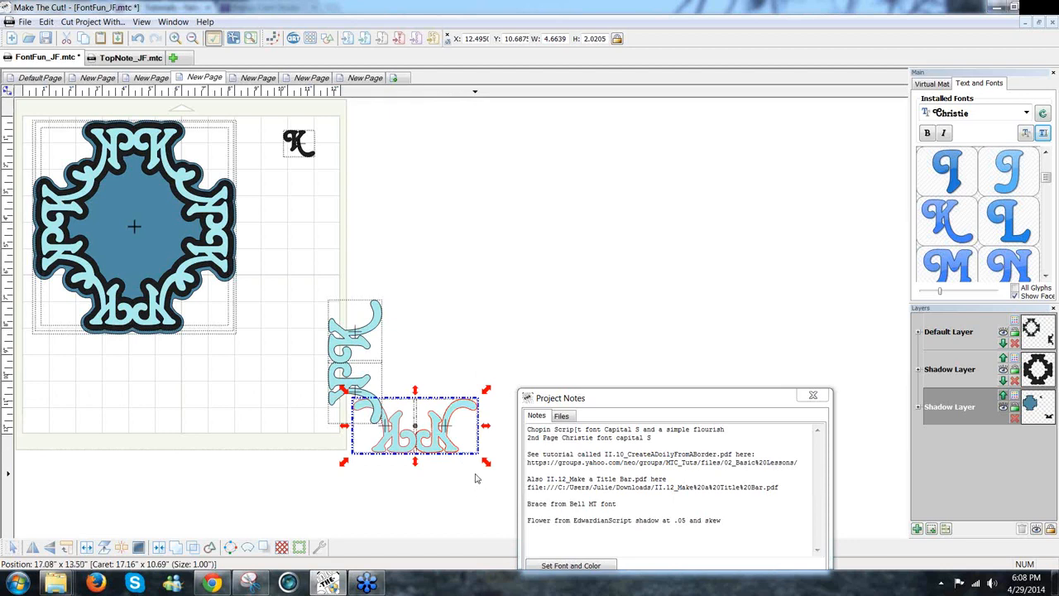
{"action": "left_click", "coordinate": [478, 488]}
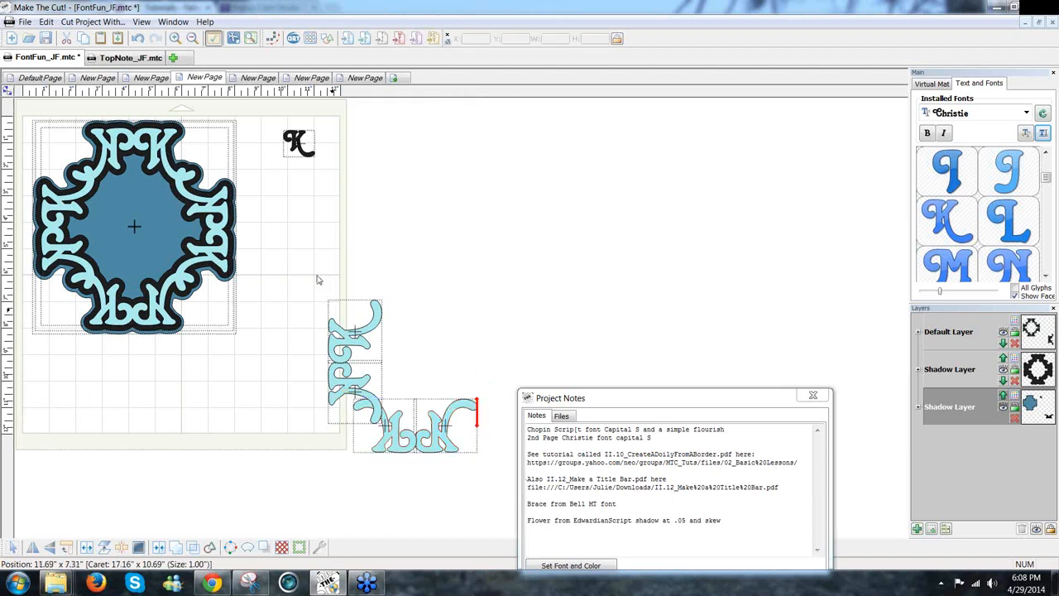
Duplicate the K corner with one copy rotated 180 degrees, and position the two corners to close an eight-letter frame.
{"action": "left_click_drag", "start_coordinate": [534, 490], "coordinate": [538, 491]}
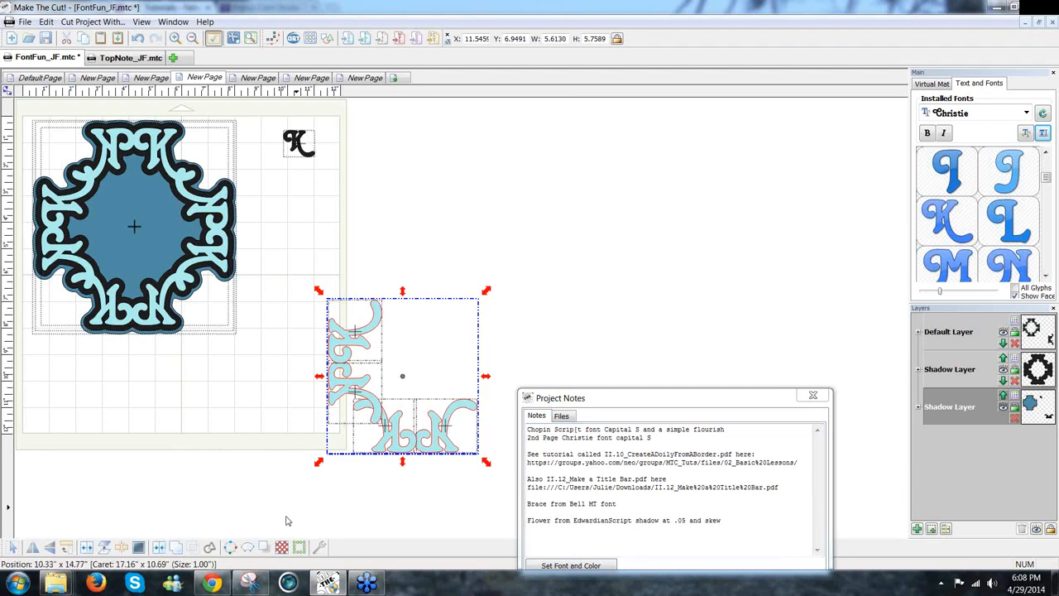
{"action": "left_click", "coordinate": [67, 547]}
{"action": "left_click", "coordinate": [67, 547]}
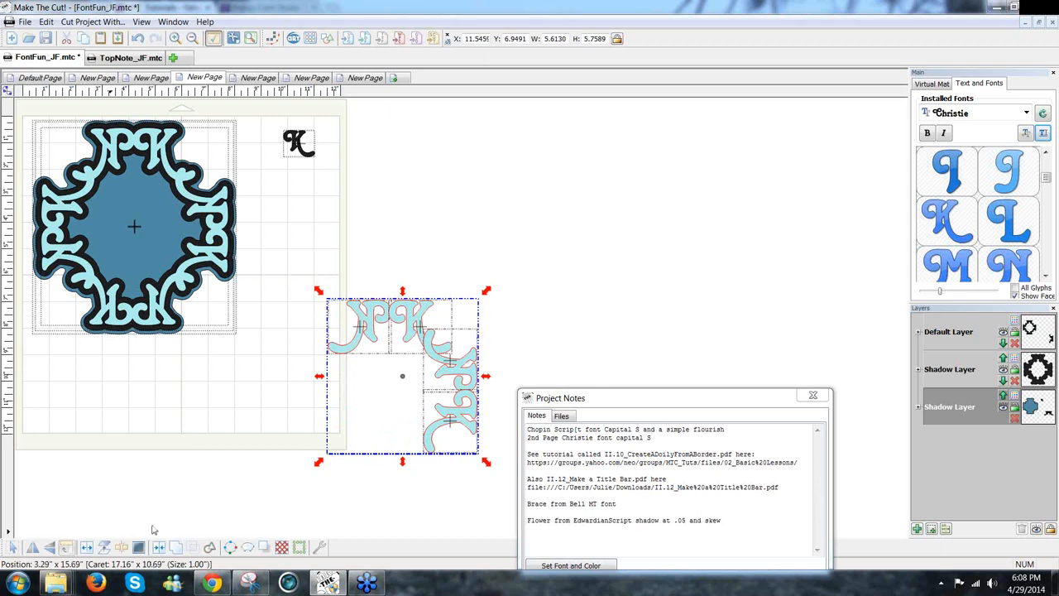
{"action": "key", "text": "ctrl+f"}
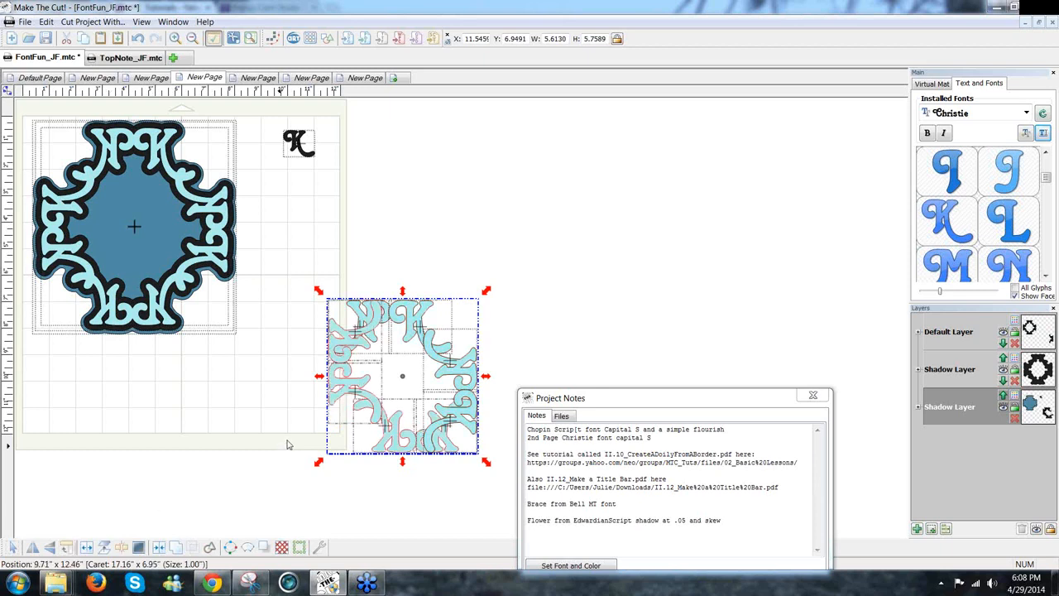
{"action": "left_click_drag", "start_coordinate": [376, 405], "coordinate": [355, 446]}
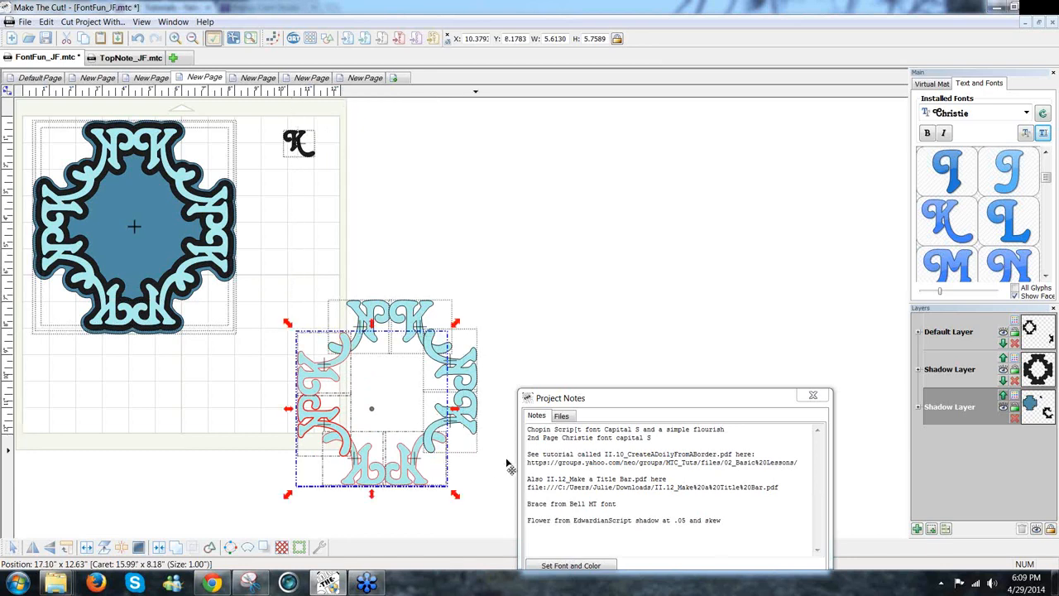
{"action": "left_click", "coordinate": [496, 471]}
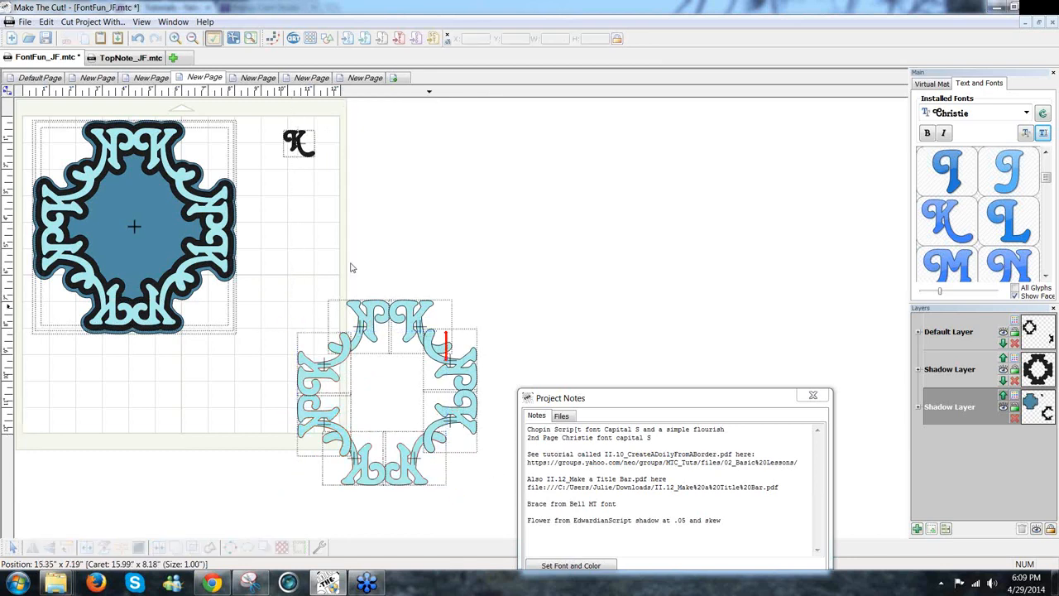
Try to align the frame's left and right K pairs vertically, and undo it.
{"action": "left_click_drag", "start_coordinate": [490, 474], "coordinate": [422, 408]}
{"action": "left_click_drag", "start_coordinate": [414, 364], "coordinate": [224, 328]}
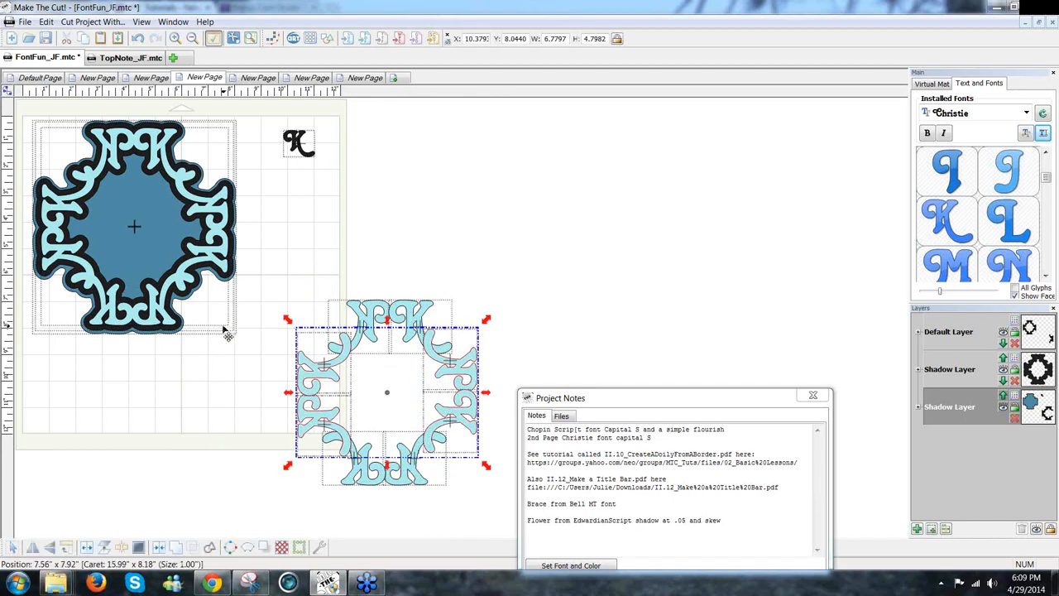
{"action": "key", "text": "v"}
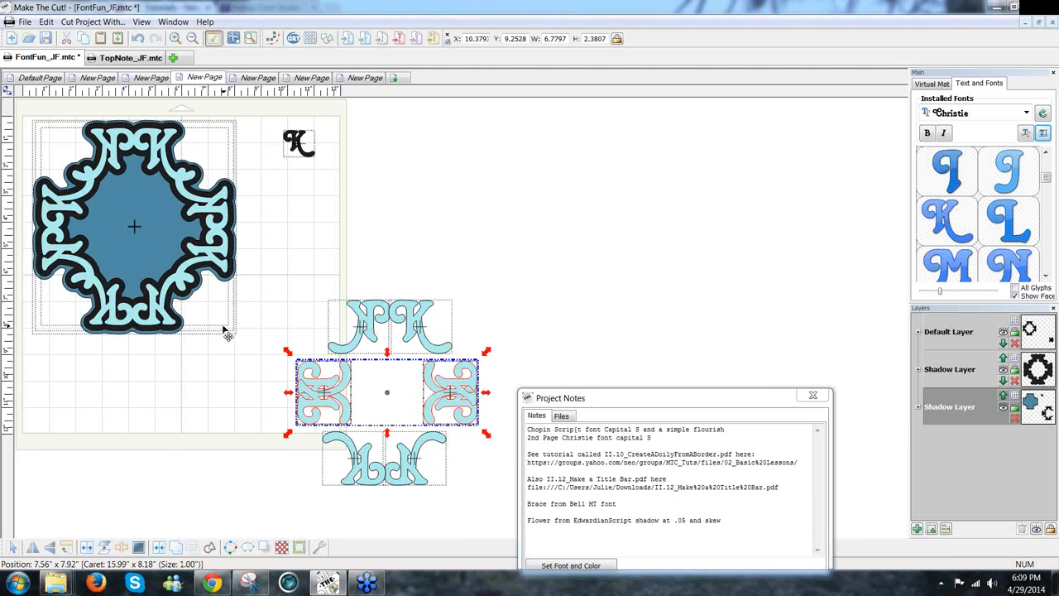
{"action": "key", "text": "ctrl+z"}
Weld the frame's left K pair and right K pair into one shape each, and align the two vertically.
{"action": "left_click", "coordinate": [273, 308]}
{"action": "left_click_drag", "start_coordinate": [274, 303], "coordinate": [367, 459]}
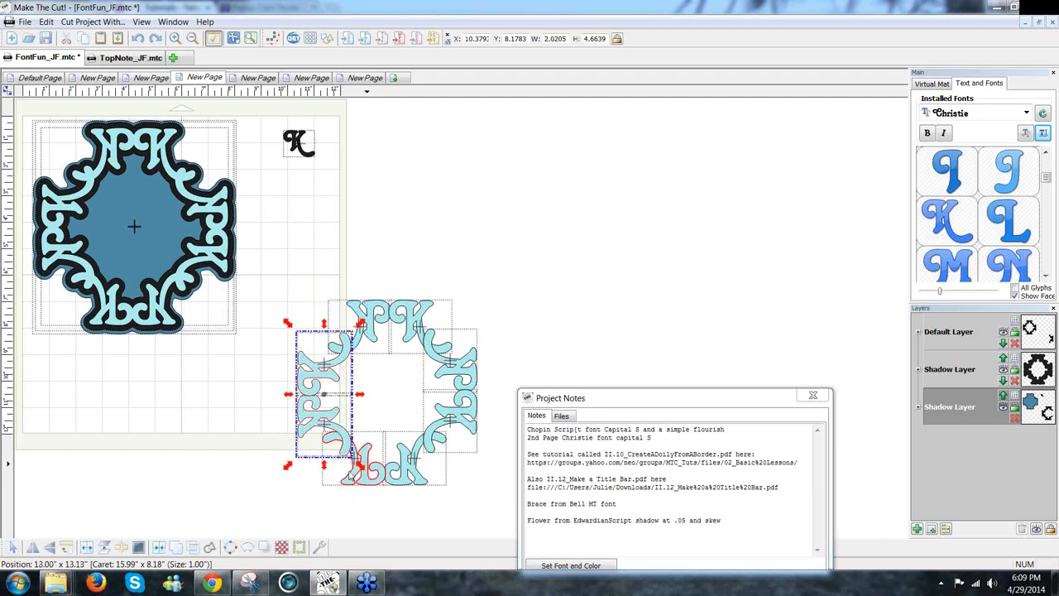
{"action": "left_click", "coordinate": [177, 548]}
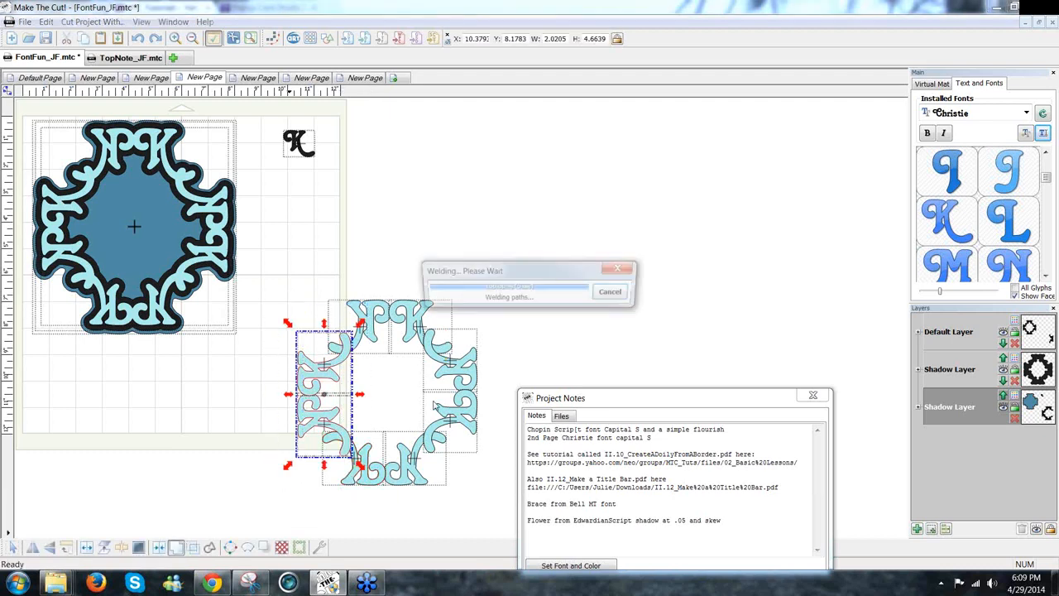
{"action": "left_click_drag", "start_coordinate": [515, 311], "coordinate": [428, 469]}
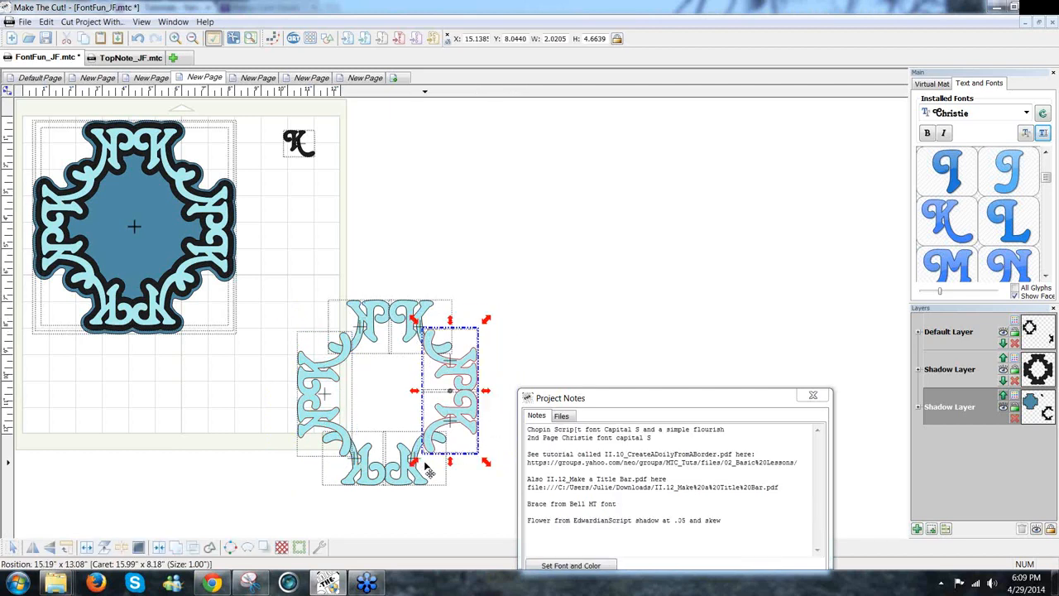
{"action": "left_click", "coordinate": [176, 548]}
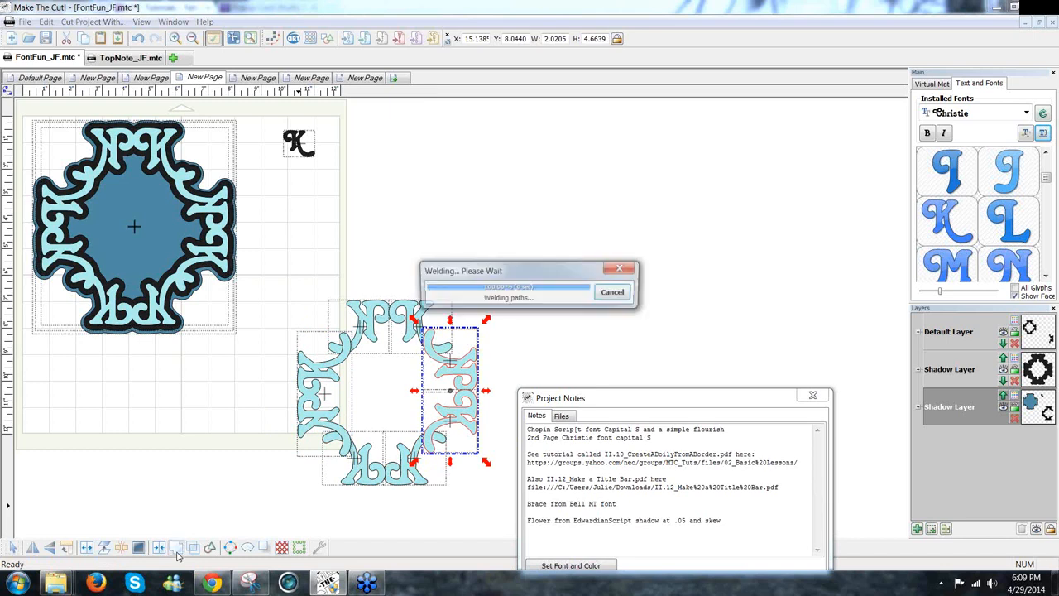
{"action": "left_click", "coordinate": [318, 422], "text": "shift"}
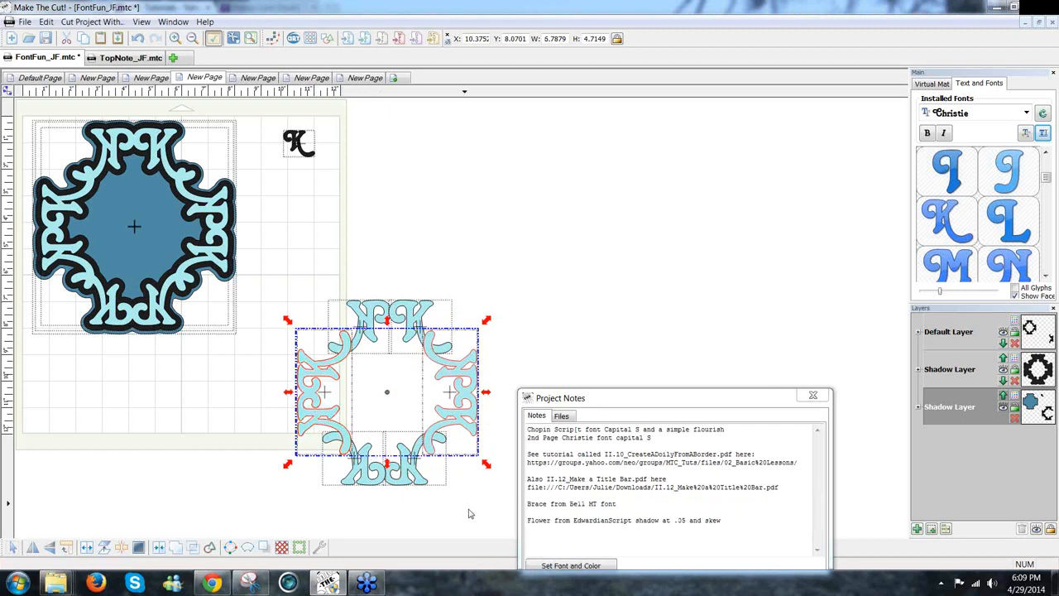
Weld the frame's bottom K pair and top K pair into one shape each.
{"action": "left_click", "coordinate": [310, 430]}
{"action": "left_click_drag", "start_coordinate": [311, 432], "coordinate": [304, 427]}
{"action": "left_click", "coordinate": [193, 547]}
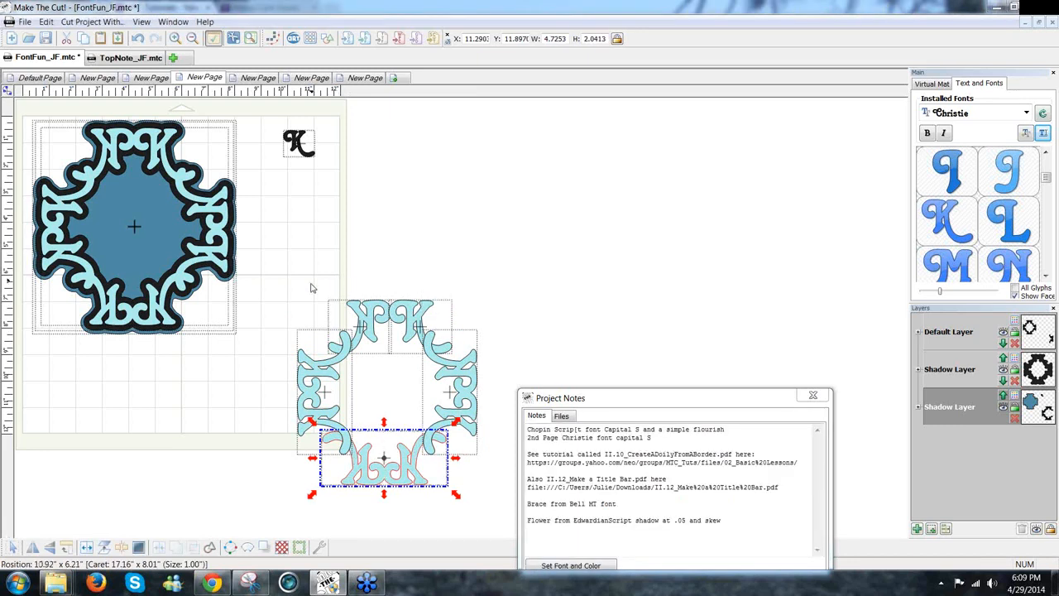
{"action": "left_click_drag", "start_coordinate": [311, 282], "coordinate": [484, 382]}
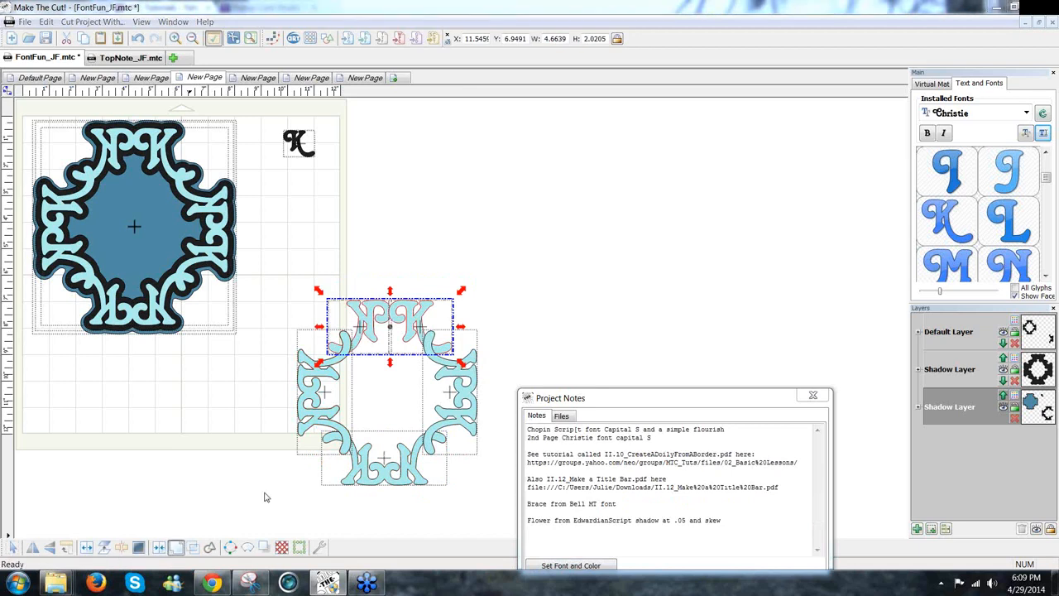
Align the top and bottom K pairs on a common vertical centre line and weld all four pairs into one frame.
{"action": "left_click_drag", "start_coordinate": [313, 268], "coordinate": [463, 519]}
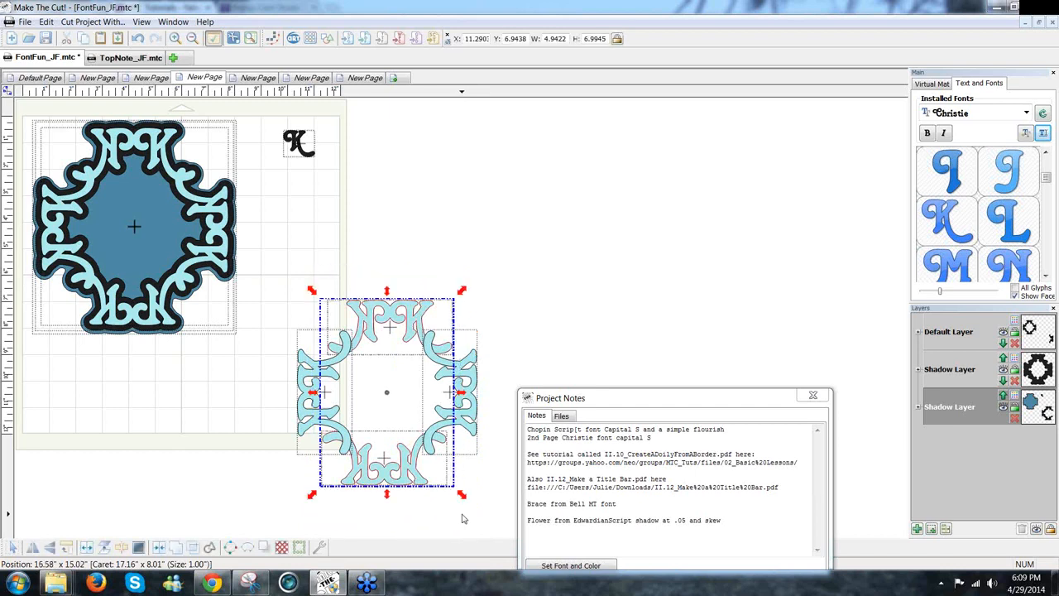
{"action": "key", "text": "alt+c"}
{"action": "left_click", "coordinate": [469, 517]}
{"action": "left_click", "coordinate": [488, 517]}
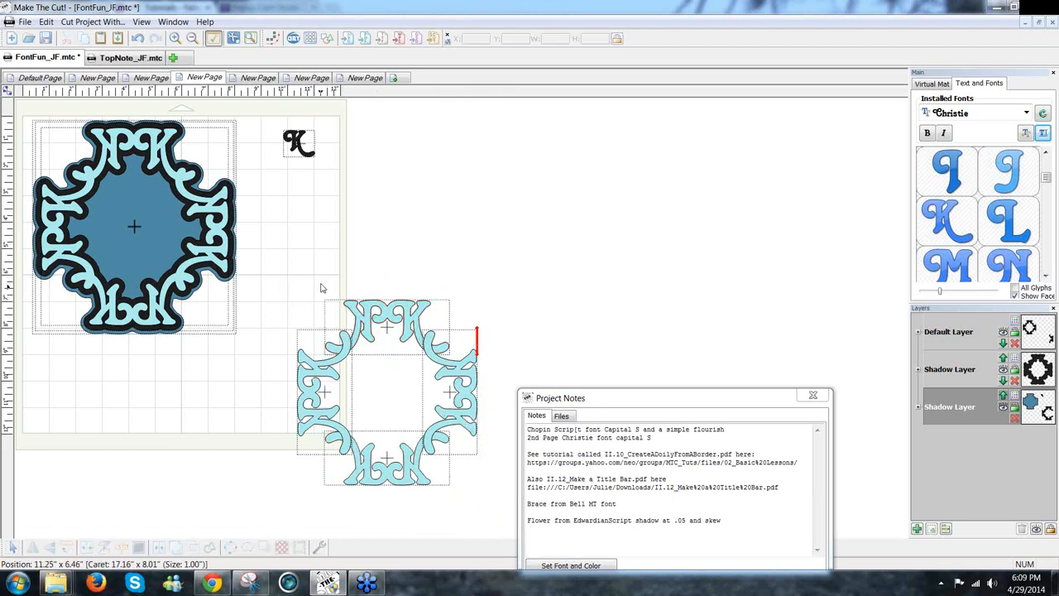
{"action": "left_click_drag", "start_coordinate": [278, 277], "coordinate": [503, 516]}
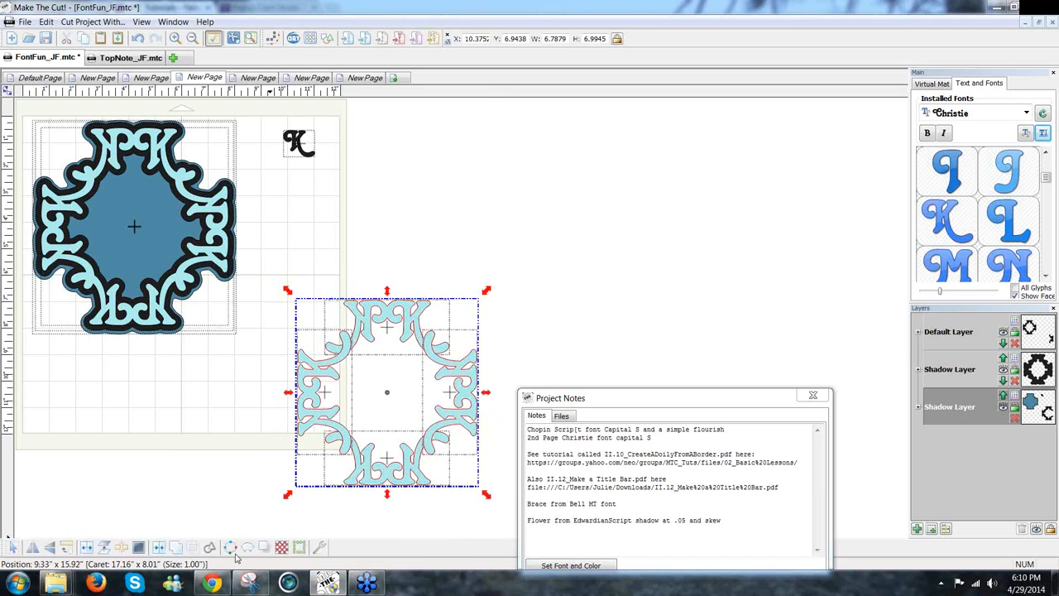
{"action": "left_click", "coordinate": [183, 551]}
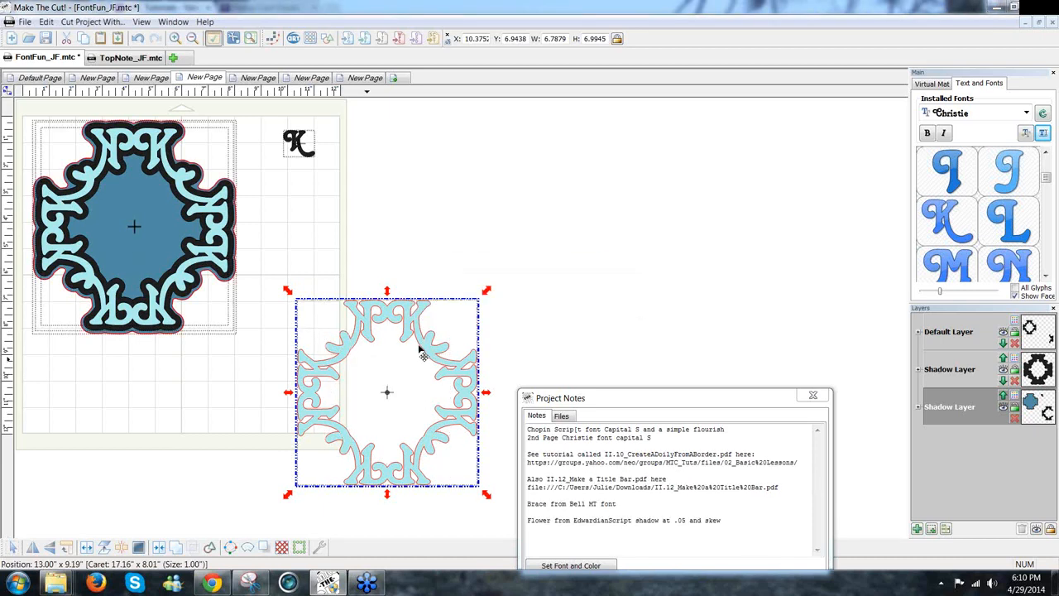
Move the welded frame up beside the finished doily and generate a 0.1 in. rounded shadow layer for it.
{"action": "left_click_drag", "start_coordinate": [424, 337], "coordinate": [404, 225]}
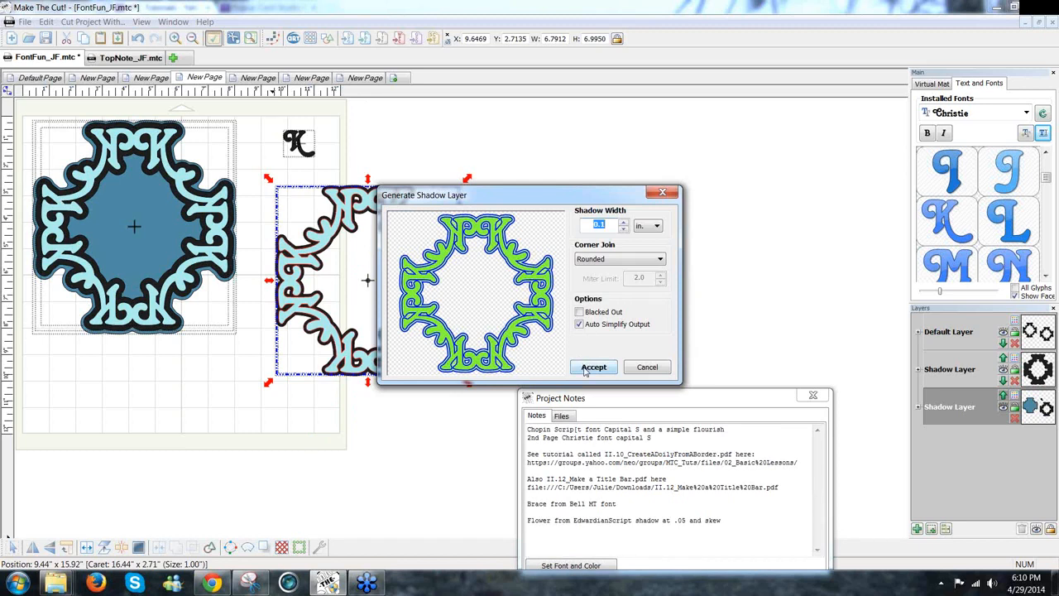
{"action": "left_click", "coordinate": [585, 369]}
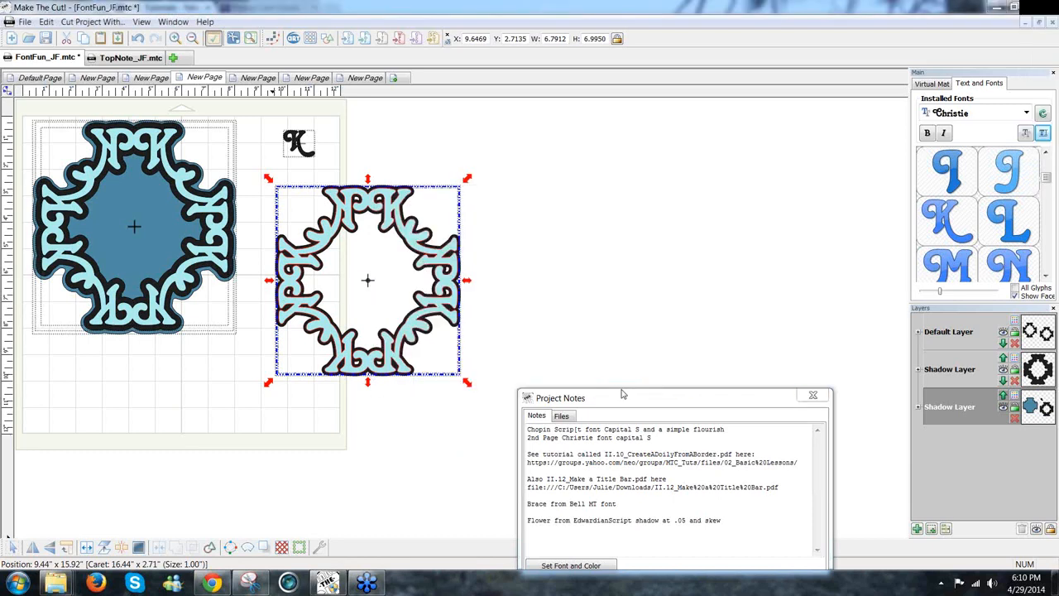
Generate a second shadow layer from the frame's first shadow, 0.15 in. wide, rounded and blacked out.
{"action": "left_click", "coordinate": [412, 378]}
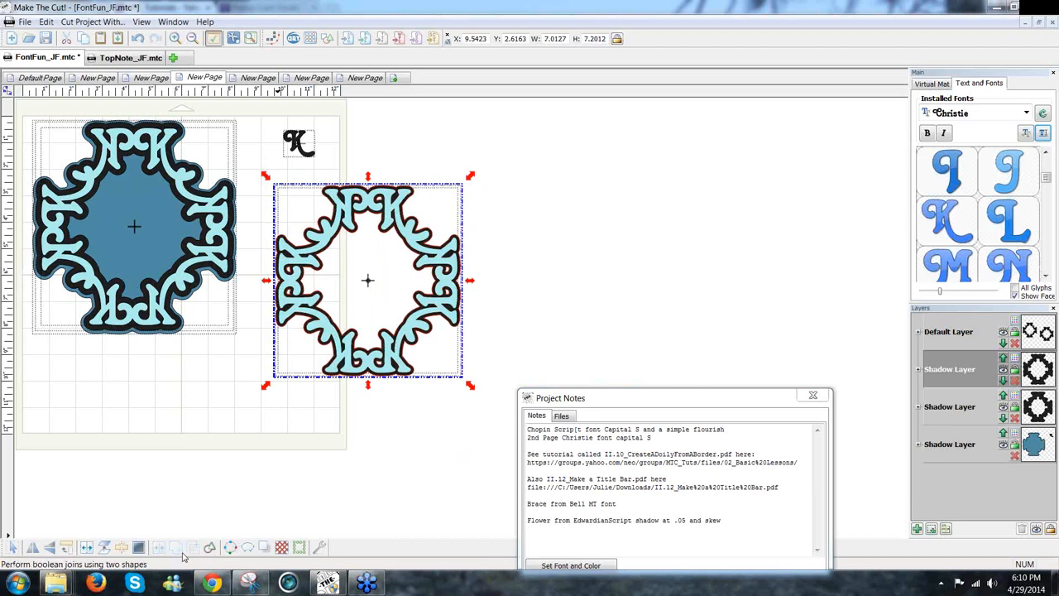
{"action": "left_click", "coordinate": [267, 551]}
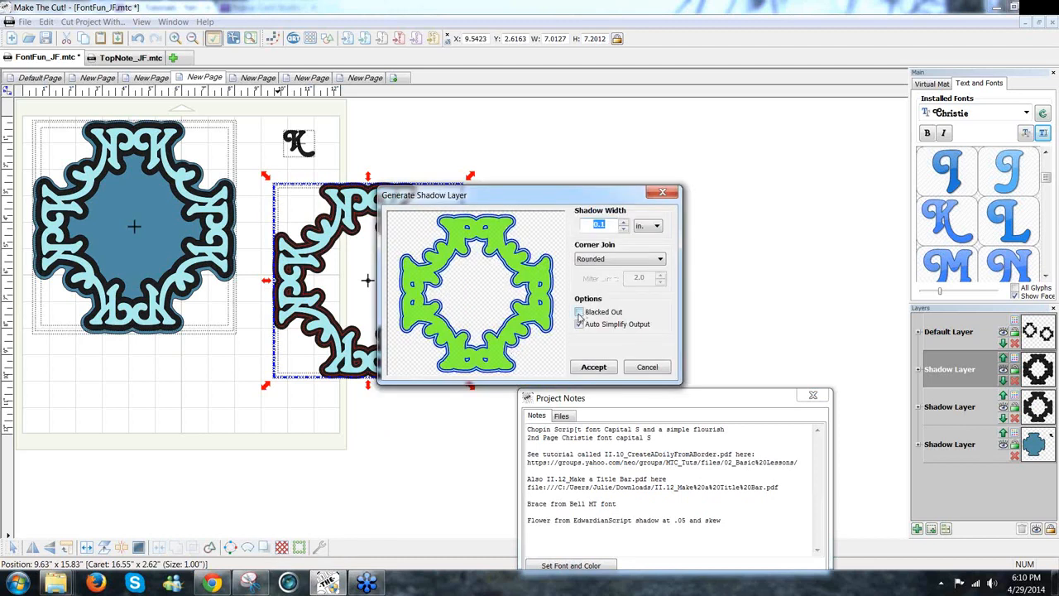
{"action": "left_click", "coordinate": [579, 312]}
{"action": "left_click", "coordinate": [613, 224]}
{"action": "type", "text": "5"}
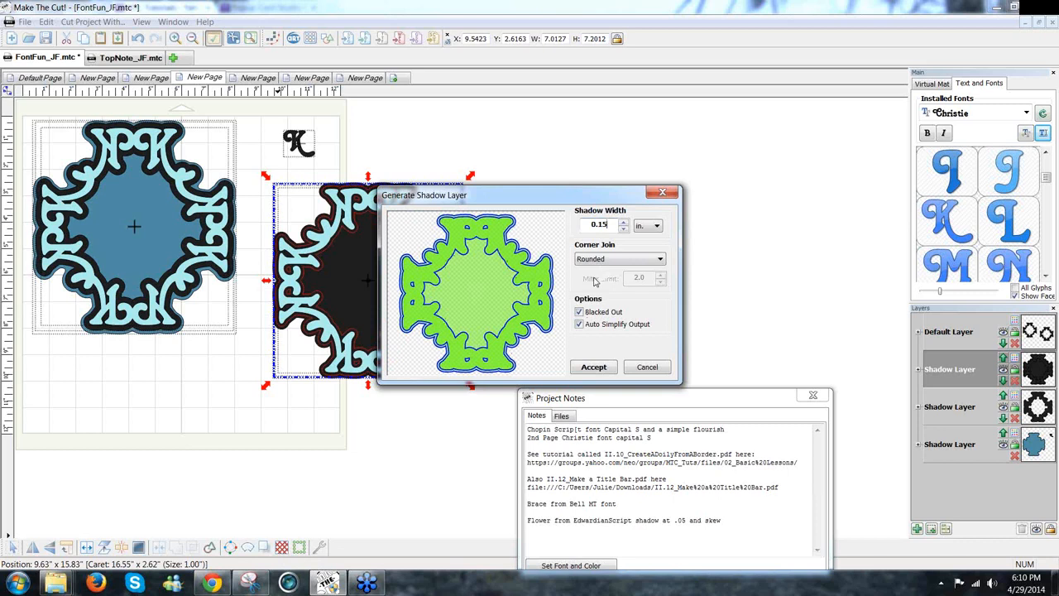
{"action": "left_click", "coordinate": [593, 369]}
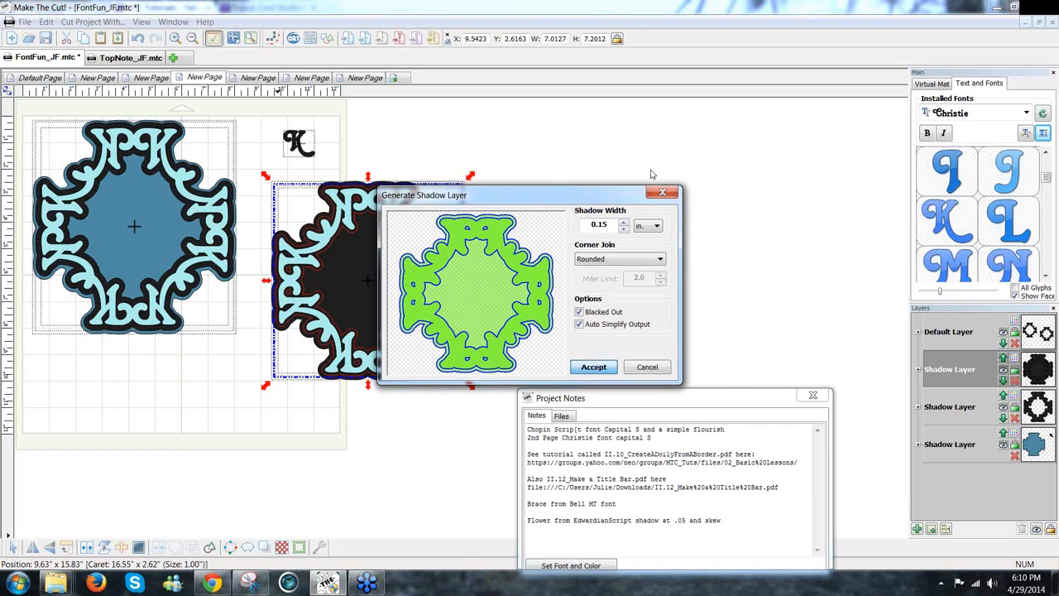
{"action": "key", "text": "Return"}
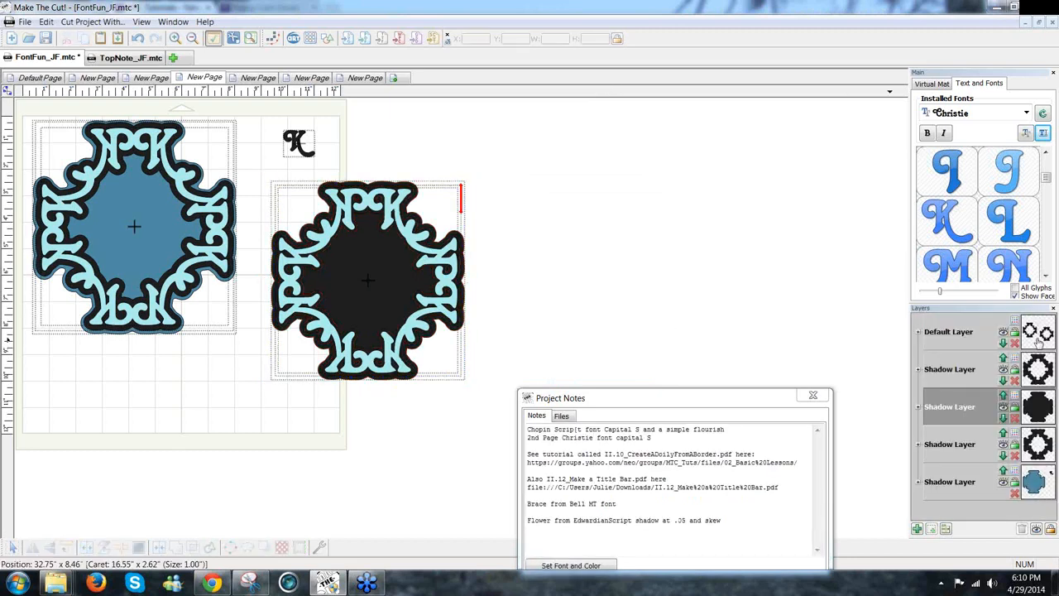
Open the colour choices for the Default Layer and close them.
{"action": "left_click", "coordinate": [1016, 322]}
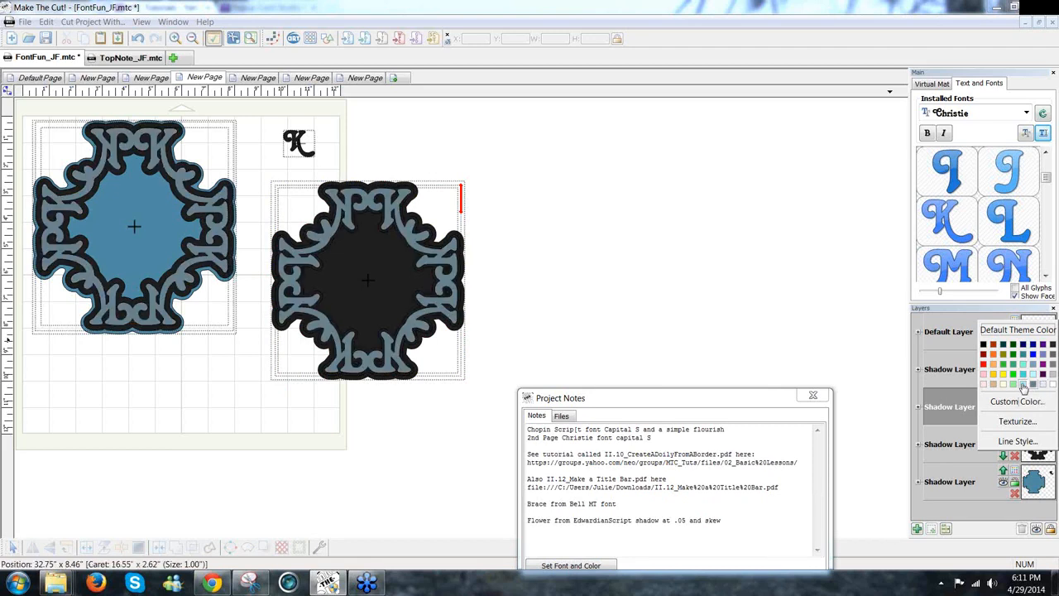
{"action": "left_click", "coordinate": [837, 349]}
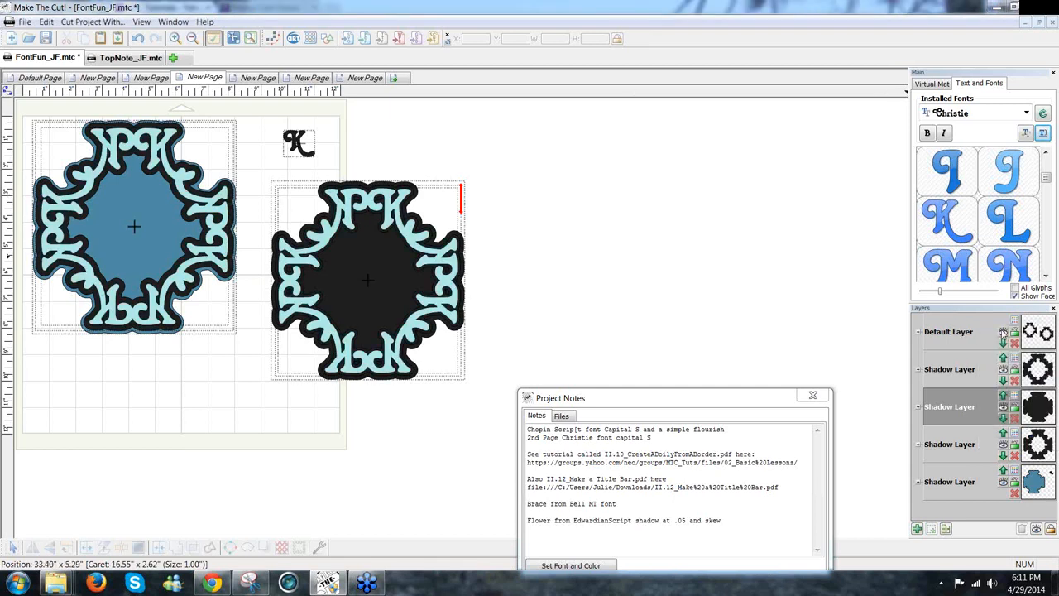
Recolour the outermost shadow layer of the new K doily to Lavender.
{"action": "left_click", "coordinate": [1016, 403]}
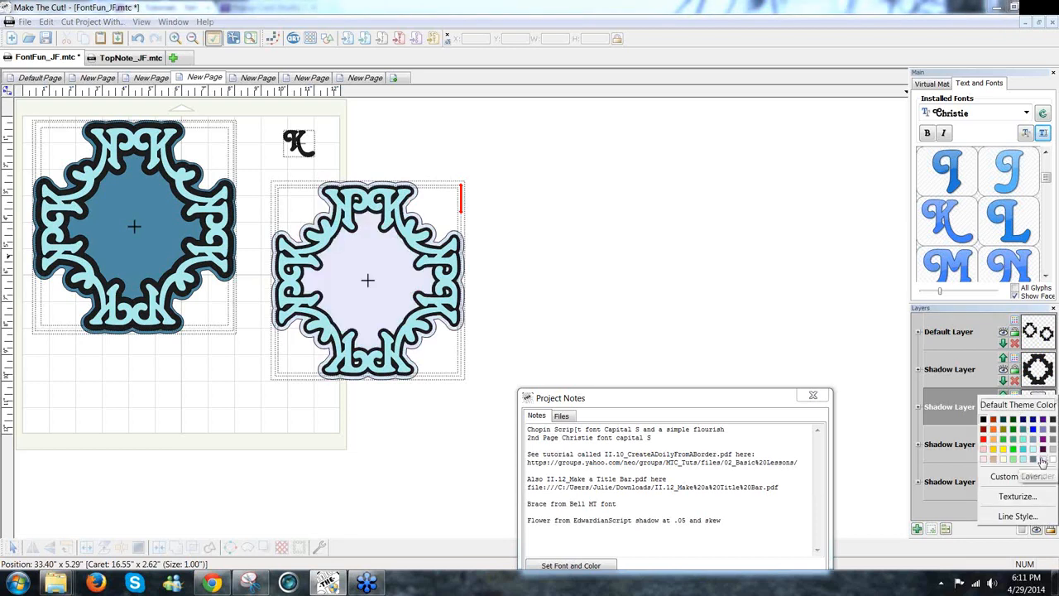
{"action": "left_click", "coordinate": [1042, 461]}
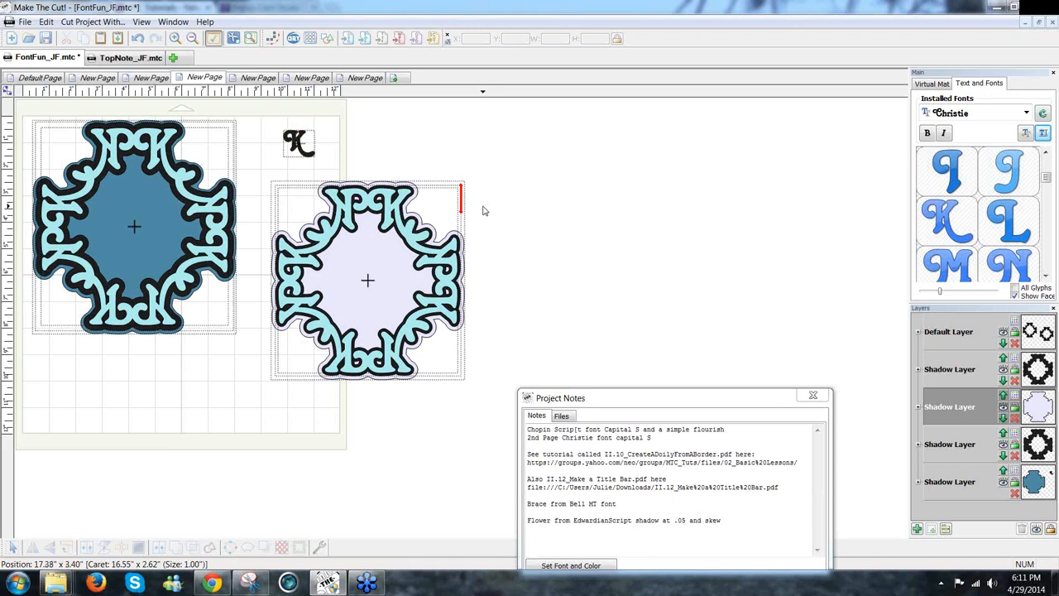
Go to the page with the dark red lattice frame and set the font to ChopinScript.
{"action": "left_click", "coordinate": [258, 77]}
{"action": "left_click", "coordinate": [308, 77]}
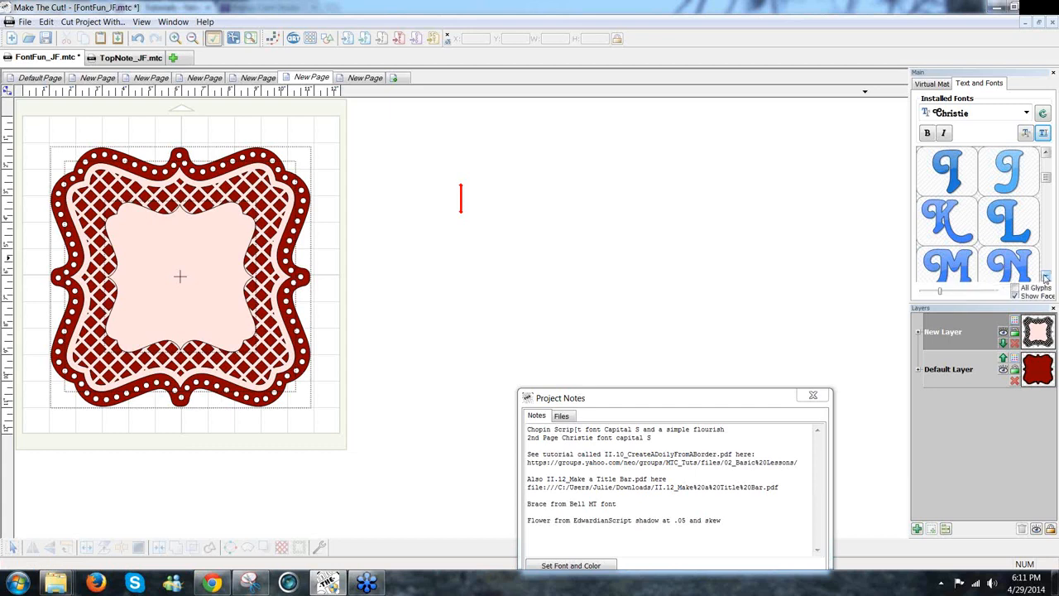
{"action": "left_click", "coordinate": [1045, 278]}
{"action": "left_click", "coordinate": [1046, 278]}
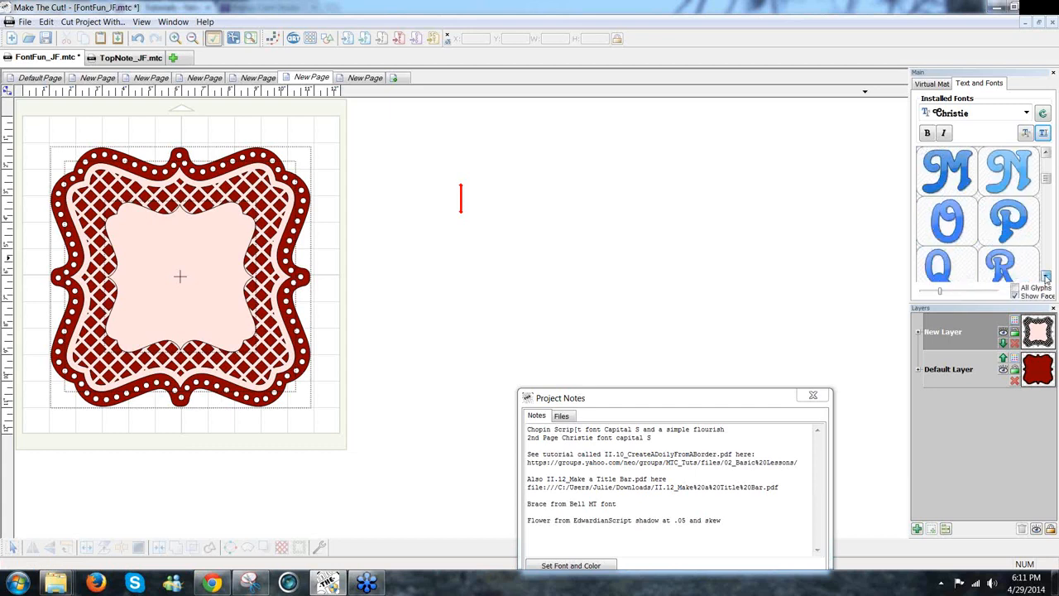
{"action": "left_click", "coordinate": [1046, 278]}
{"action": "left_click", "coordinate": [1045, 278]}
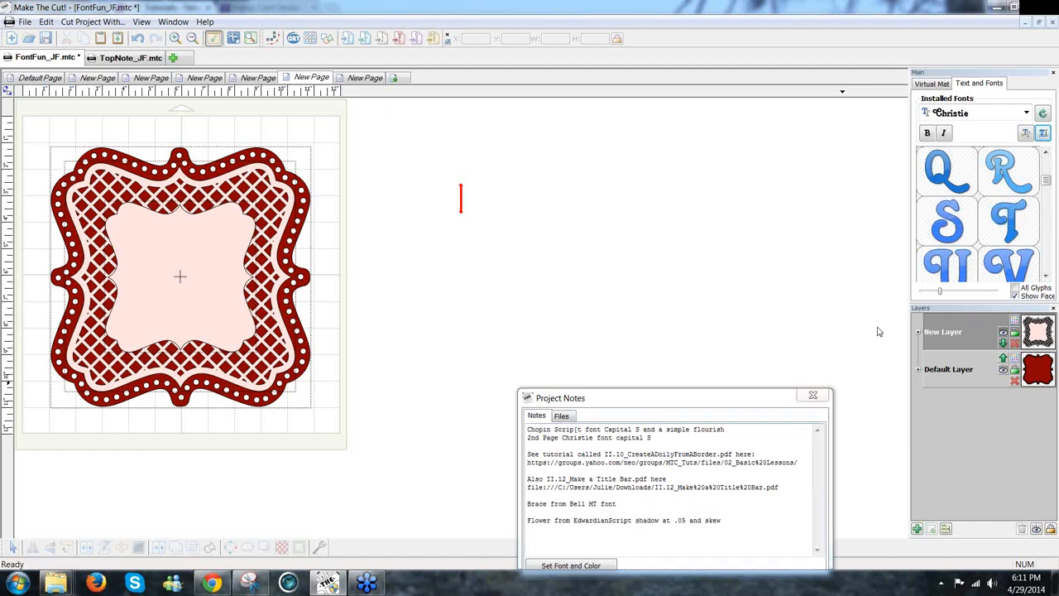
{"action": "left_click", "coordinate": [1026, 113]}
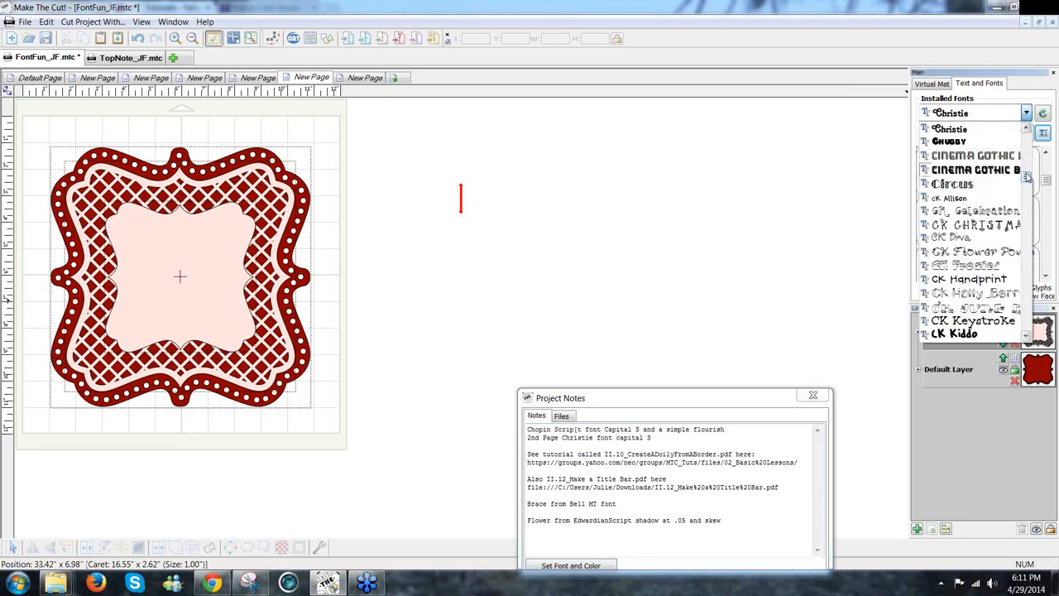
{"action": "left_click_drag", "start_coordinate": [1026, 175], "coordinate": [1028, 173]}
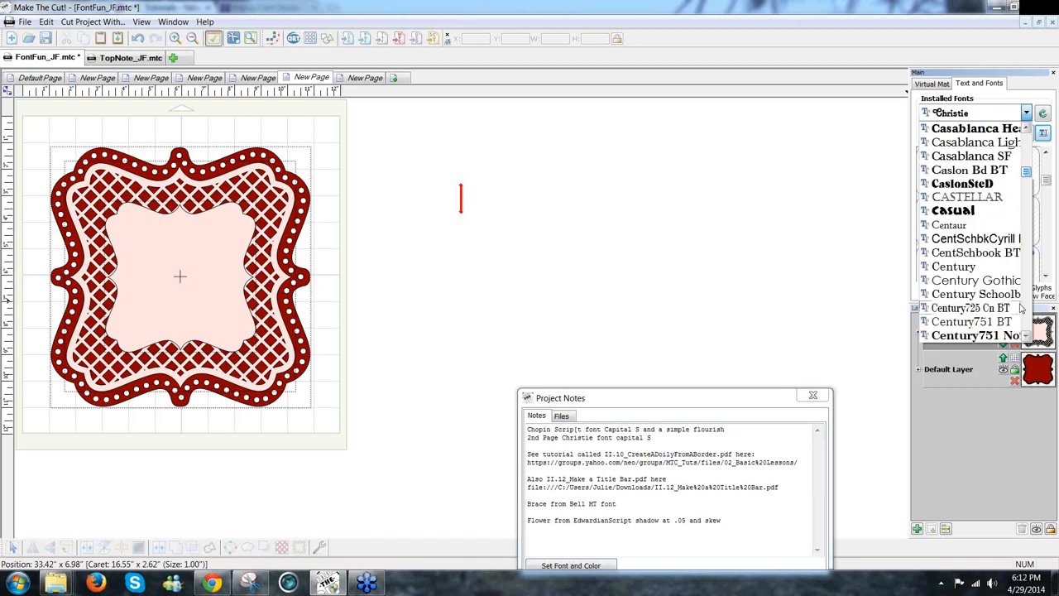
{"action": "left_click", "coordinate": [1026, 317]}
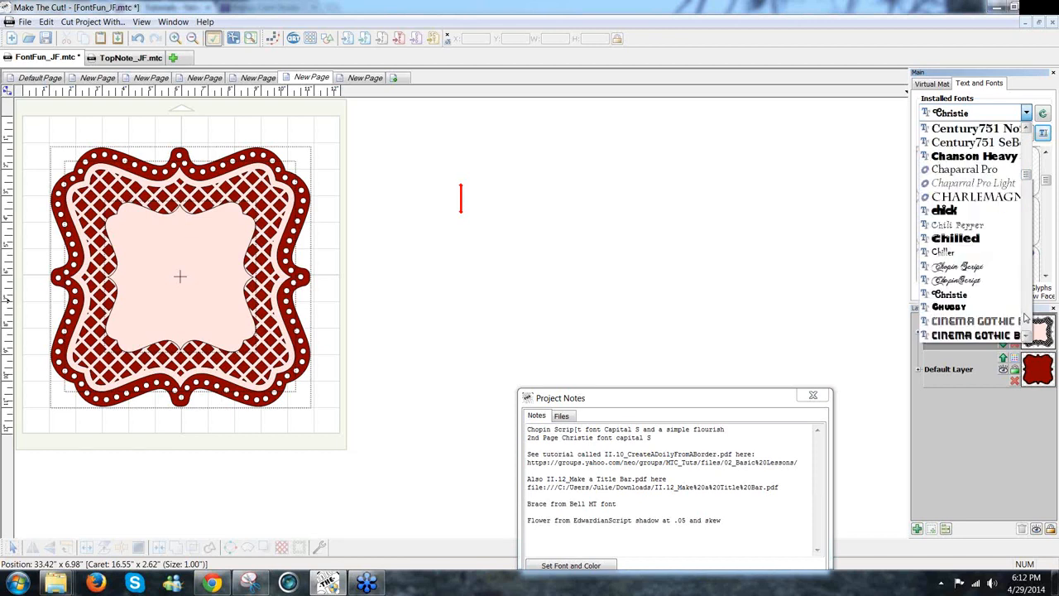
{"action": "left_click", "coordinate": [956, 280]}
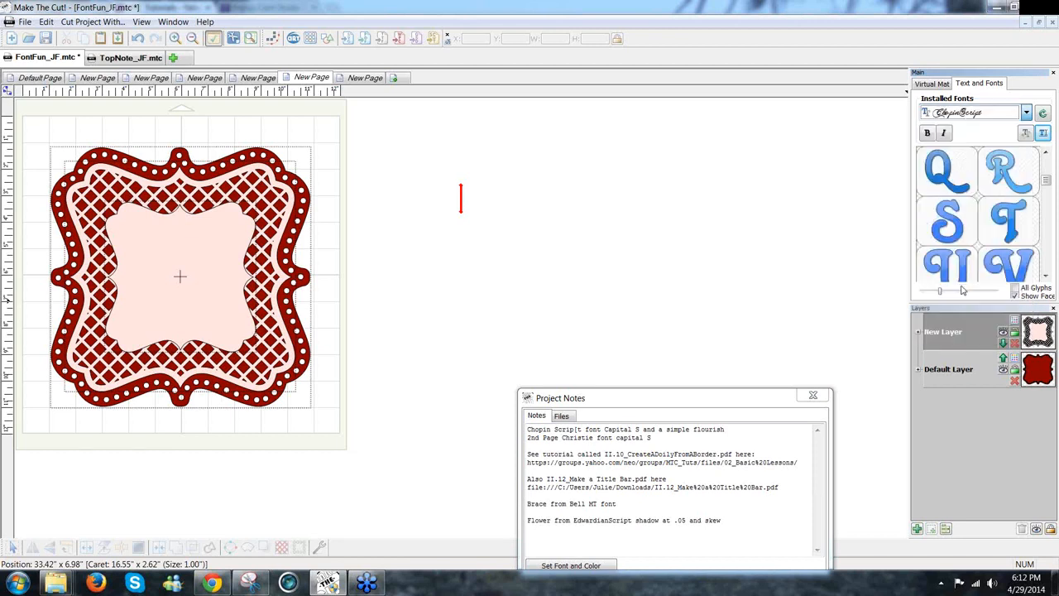
Look through the ChopinScript glyphs, from the capitals past the lowercase letters, for a decorative flourish.
{"action": "left_click", "coordinate": [1047, 275]}
{"action": "left_click", "coordinate": [1047, 276]}
{"action": "left_click", "coordinate": [1047, 276]}
{"action": "left_click", "coordinate": [1047, 277]}
{"action": "left_click", "coordinate": [1047, 275]}
{"action": "left_click", "coordinate": [1047, 275]}
{"action": "left_click", "coordinate": [1046, 275]}
{"action": "left_click", "coordinate": [1046, 276]}
{"action": "left_click", "coordinate": [1047, 275]}
{"action": "left_click", "coordinate": [1047, 276]}
{"action": "left_click", "coordinate": [1047, 275]}
{"action": "left_click", "coordinate": [1047, 275]}
{"action": "left_click", "coordinate": [1047, 275]}
{"action": "left_click", "coordinate": [1047, 276]}
{"action": "left_click", "coordinate": [1047, 275]}
{"action": "left_click", "coordinate": [1047, 276]}
{"action": "left_click", "coordinate": [1047, 276]}
{"action": "left_click", "coordinate": [1047, 276]}
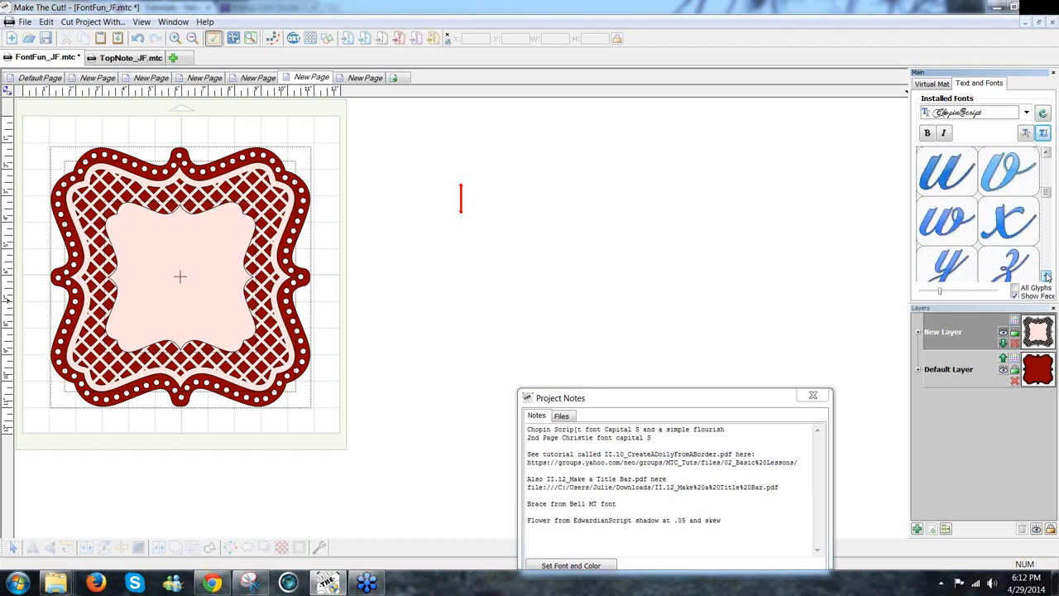
{"action": "left_click", "coordinate": [1047, 276]}
{"action": "left_click", "coordinate": [1047, 276]}
{"action": "left_click", "coordinate": [1047, 275]}
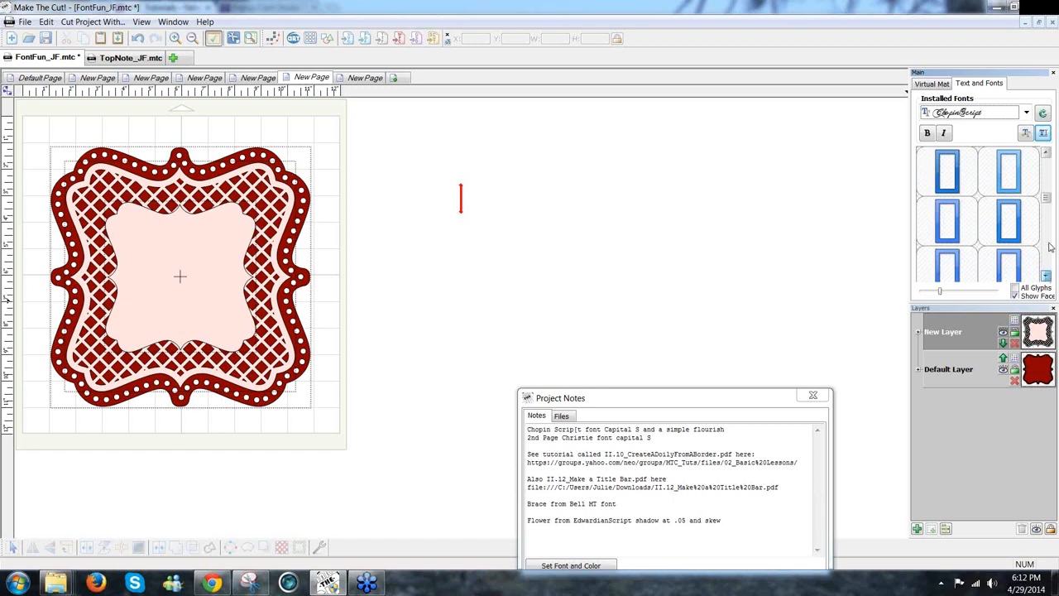
{"action": "left_click_drag", "start_coordinate": [1047, 220], "coordinate": [1048, 168]}
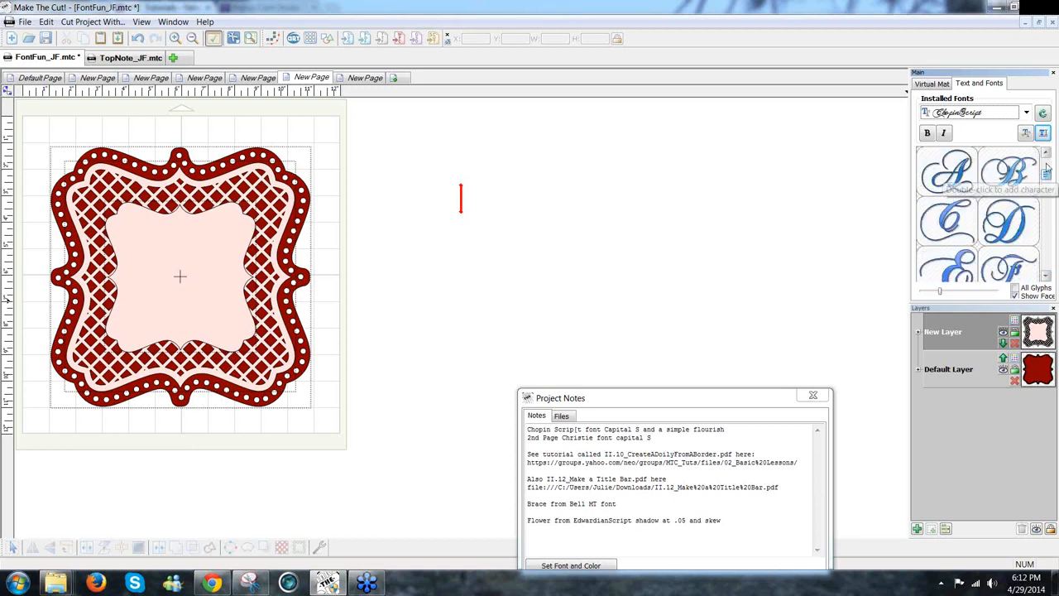
Change the font from ChopinScript to the separately listed Chopin Script.
{"action": "left_click", "coordinate": [1012, 114]}
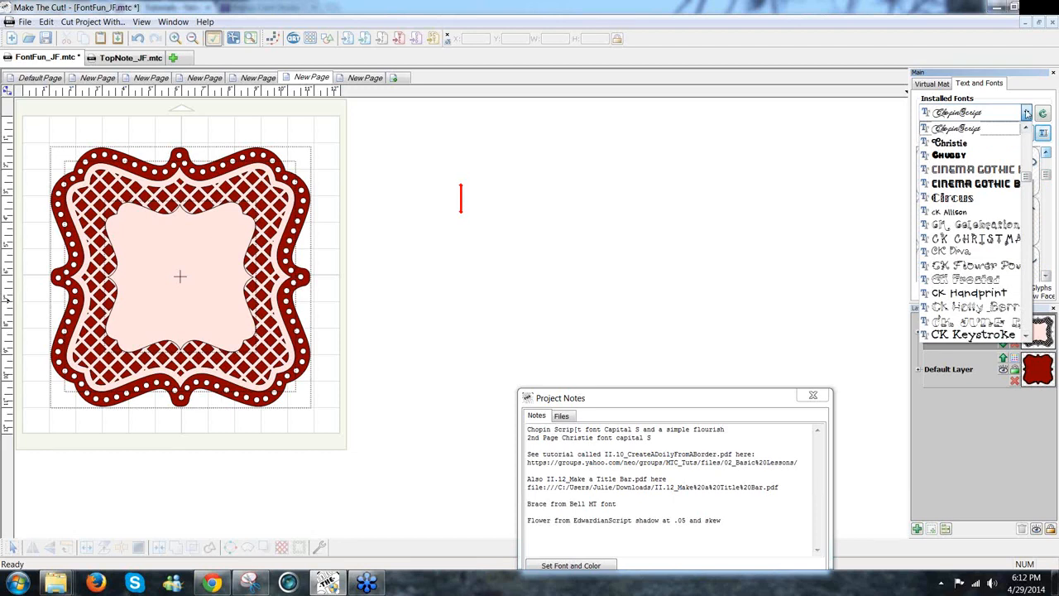
{"action": "left_click", "coordinate": [1027, 113]}
{"action": "left_click", "coordinate": [1026, 113]}
{"action": "left_click", "coordinate": [1026, 129]}
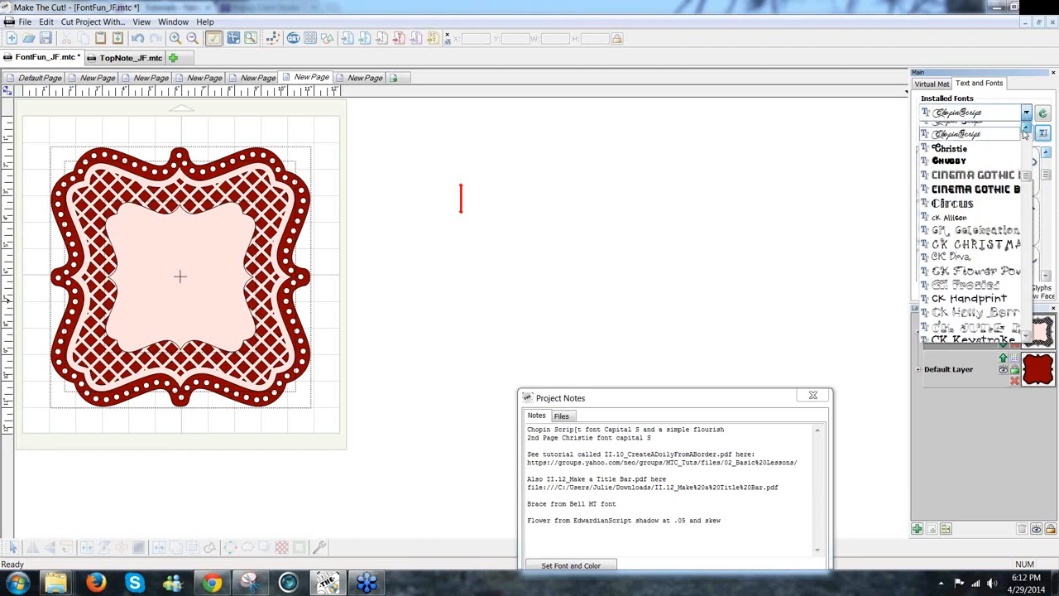
{"action": "left_click", "coordinate": [991, 129]}
Find the curled flourish glyph after the lowercase letters of Chopin Script and add it to the page.
{"action": "mouse_move", "coordinate": [1046, 179]}
{"action": "left_mouse_down"}
{"action": "mouse_move", "coordinate": [1046, 205]}
{"action": "mouse_move", "coordinate": [1047, 195]}
{"action": "left_mouse_up"}
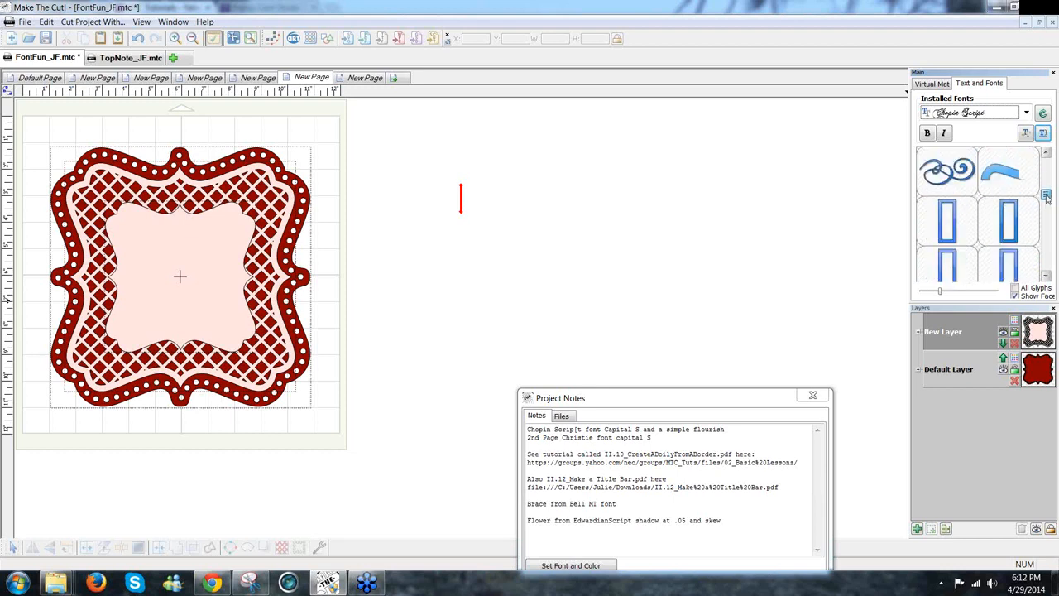
{"action": "left_click", "coordinate": [1047, 276]}
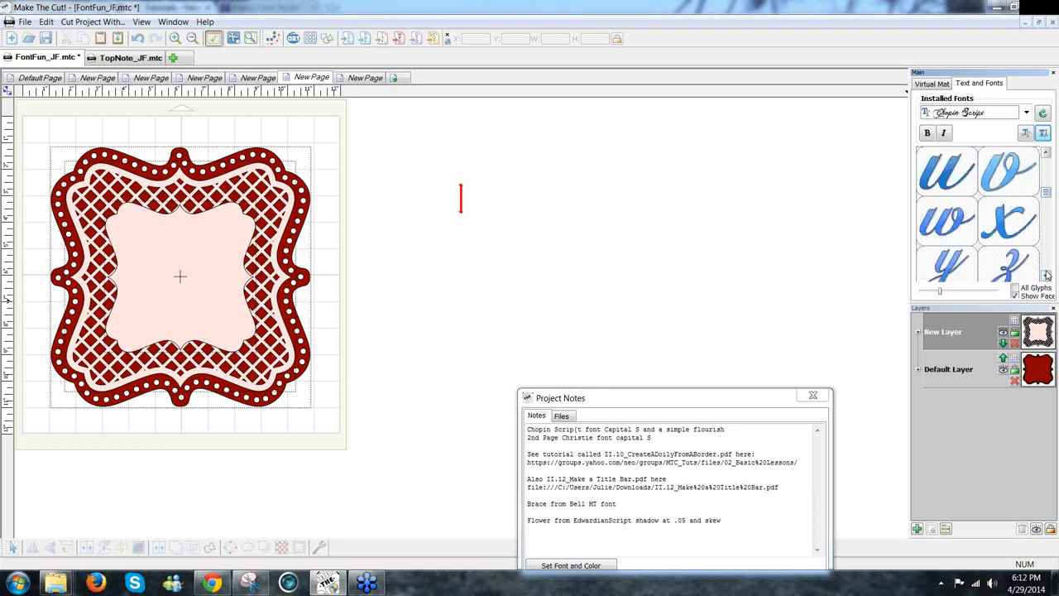
{"action": "left_click", "coordinate": [1047, 275]}
{"action": "left_click", "coordinate": [1047, 276]}
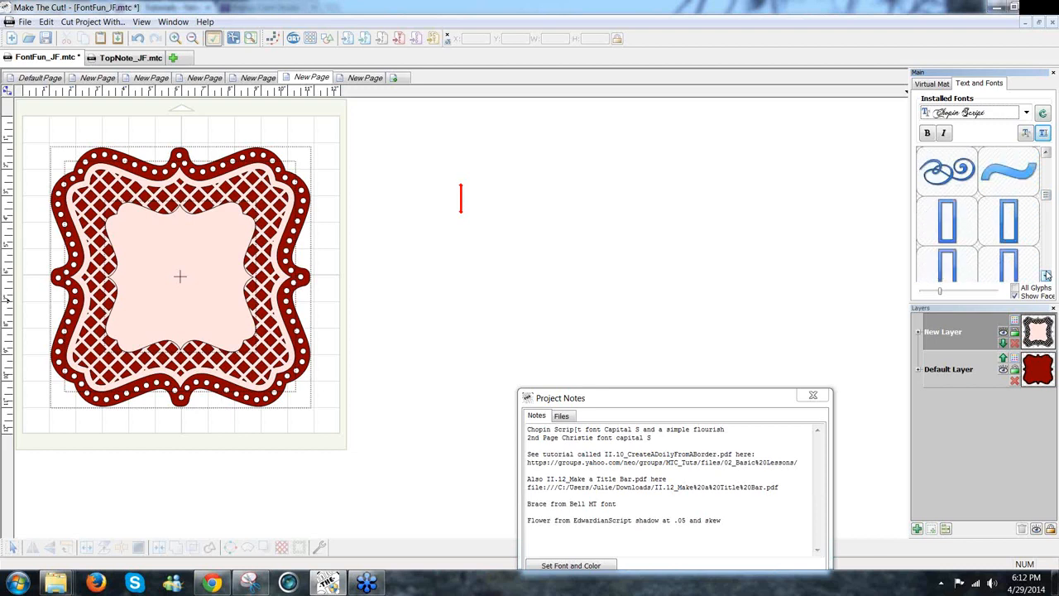
{"action": "double_click", "coordinate": [966, 178]}
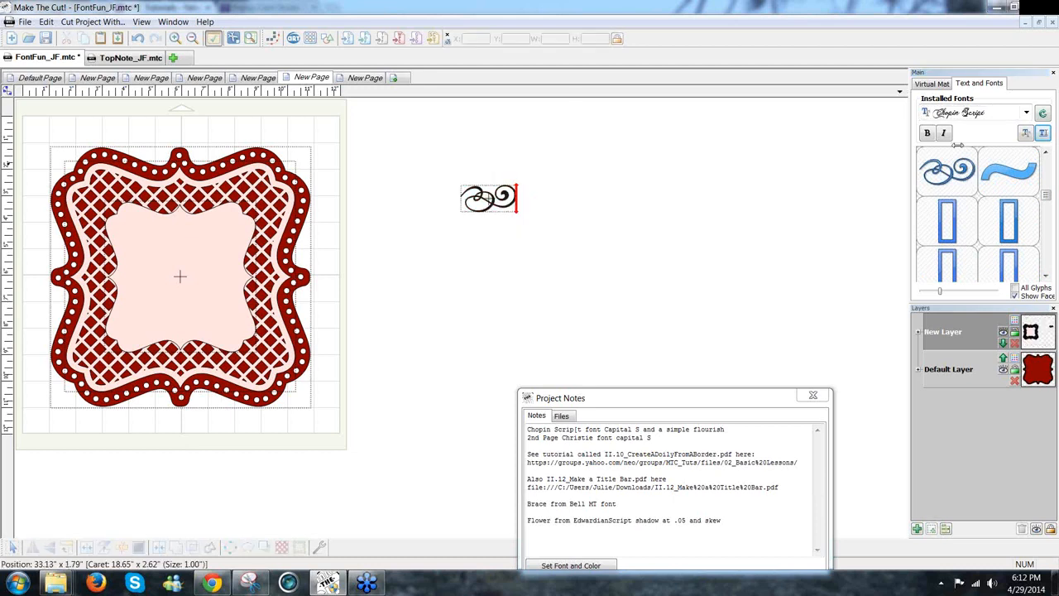
Search the installed fonts and set the font to Edwardian Script ITC.
{"action": "left_click", "coordinate": [1027, 114]}
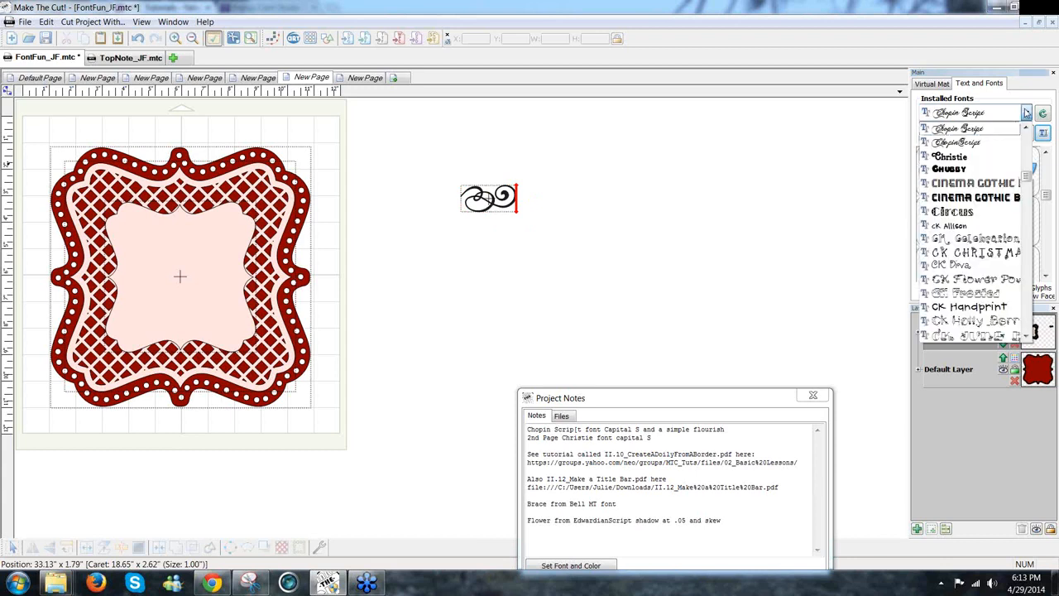
{"action": "scroll", "coordinate": [1026, 171], "scroll_direction": "up", "scroll_amount": 6}
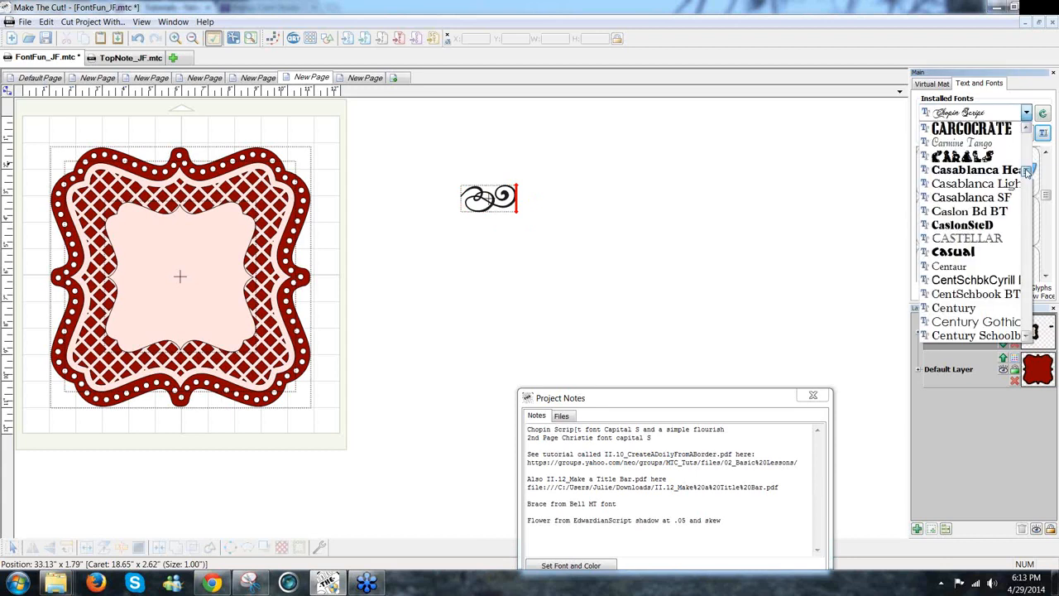
{"action": "left_click_drag", "start_coordinate": [1027, 173], "coordinate": [1027, 188]}
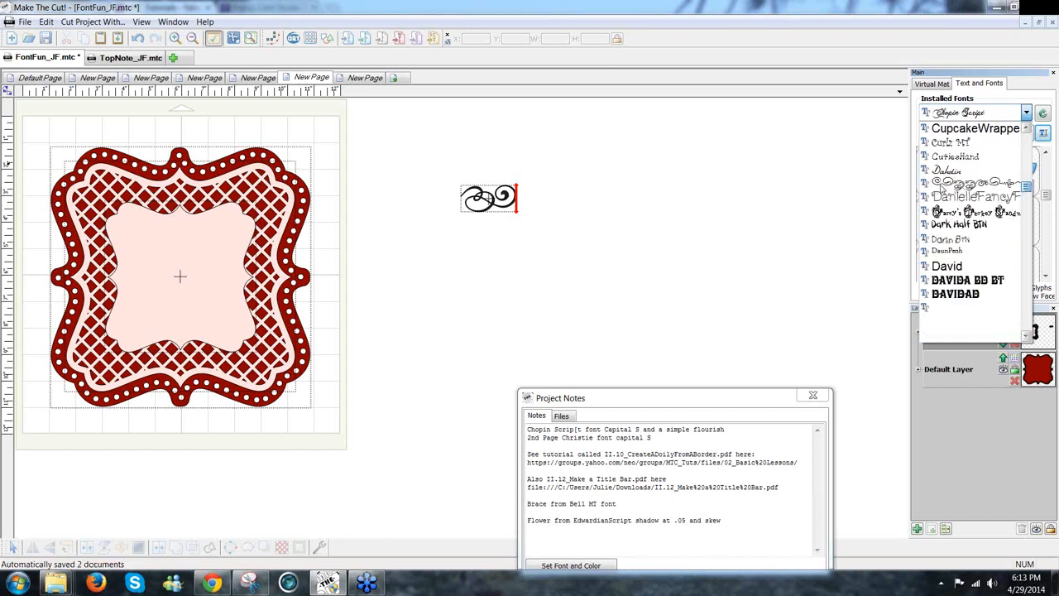
{"action": "scroll", "coordinate": [958, 189], "scroll_direction": "down", "scroll_amount": 4}
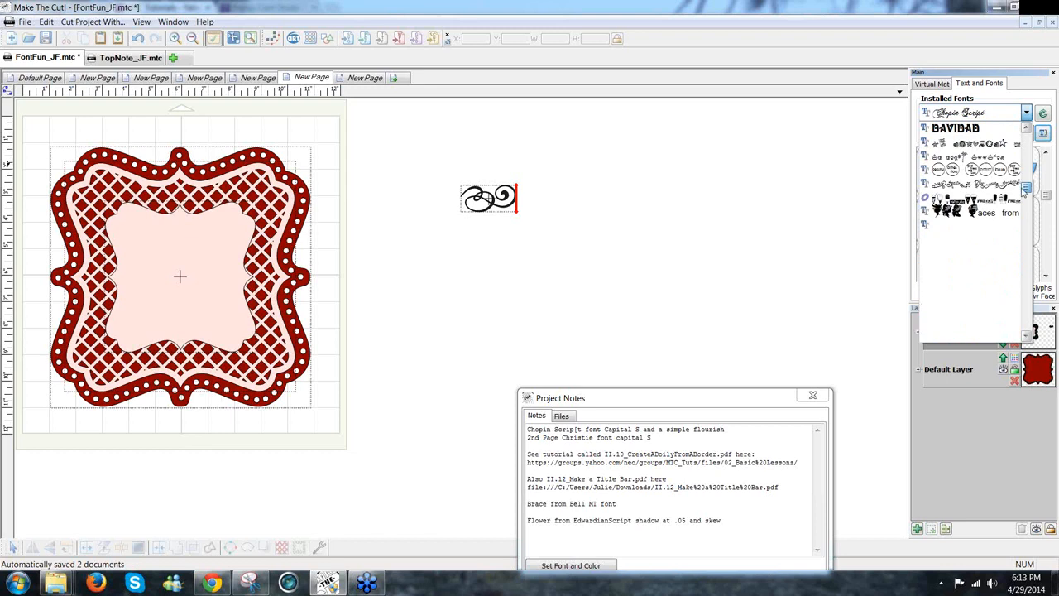
{"action": "scroll", "coordinate": [1026, 189], "scroll_direction": "up", "scroll_amount": 3}
{"action": "scroll", "coordinate": [1026, 189], "scroll_direction": "up", "scroll_amount": 3}
{"action": "scroll", "coordinate": [1027, 189], "scroll_direction": "down", "scroll_amount": 6}
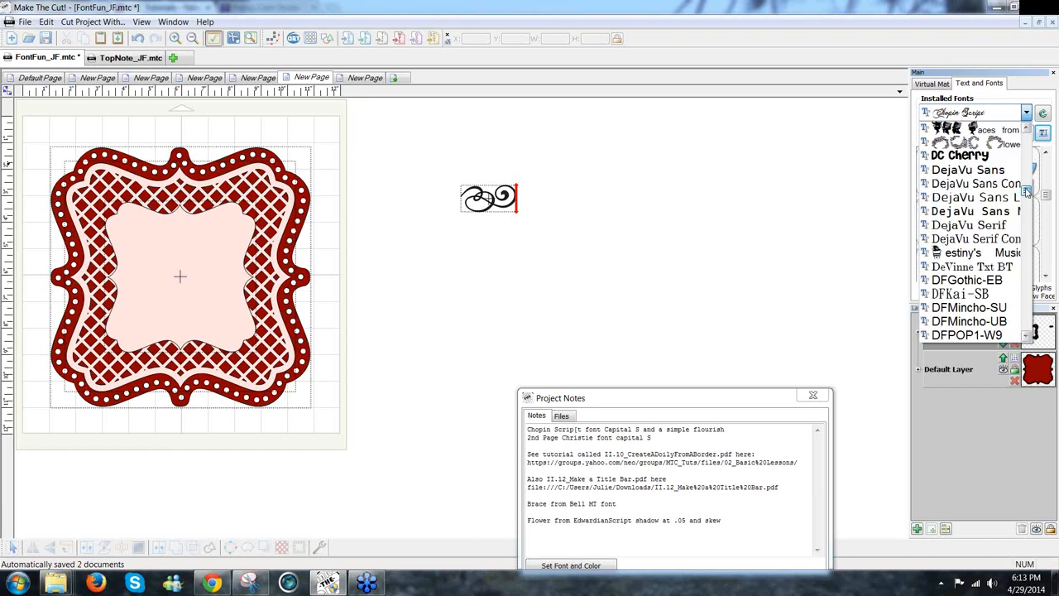
{"action": "scroll", "coordinate": [1026, 190], "scroll_direction": "down", "scroll_amount": 4}
{"action": "left_click", "coordinate": [991, 117]}
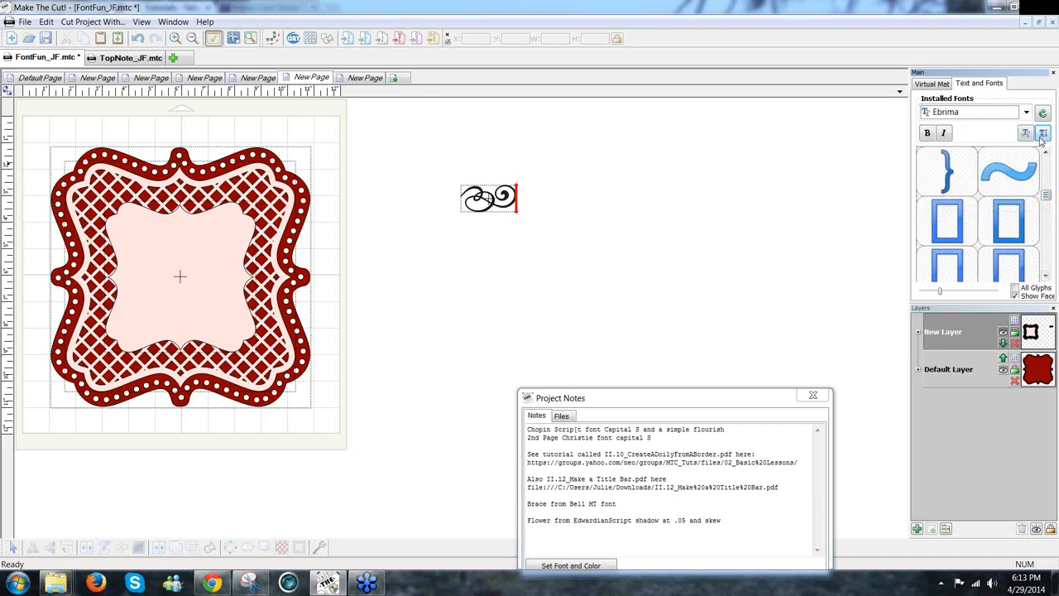
{"action": "left_click", "coordinate": [1026, 113]}
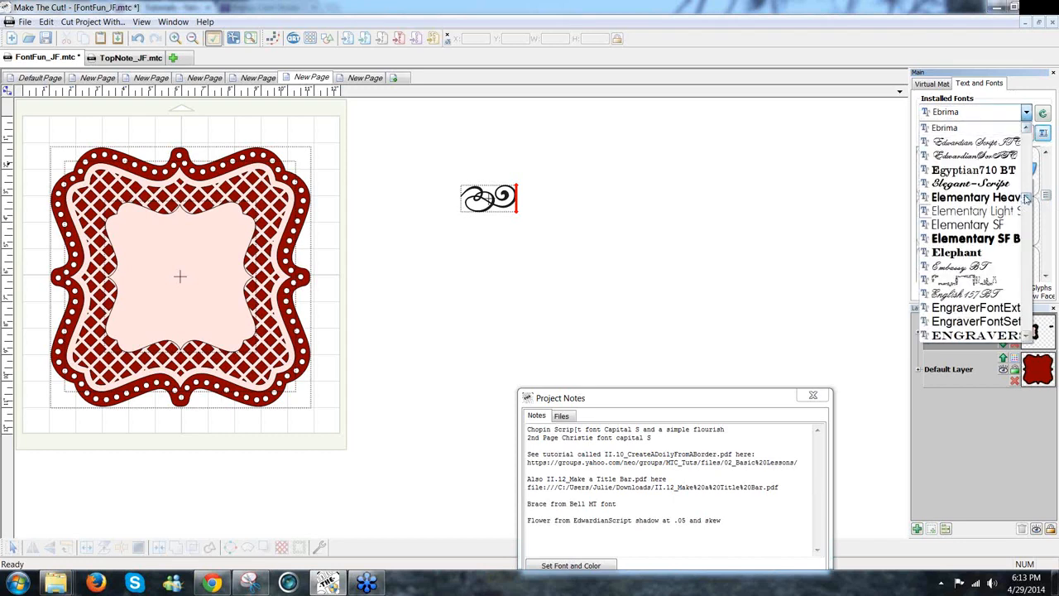
{"action": "left_click", "coordinate": [980, 143]}
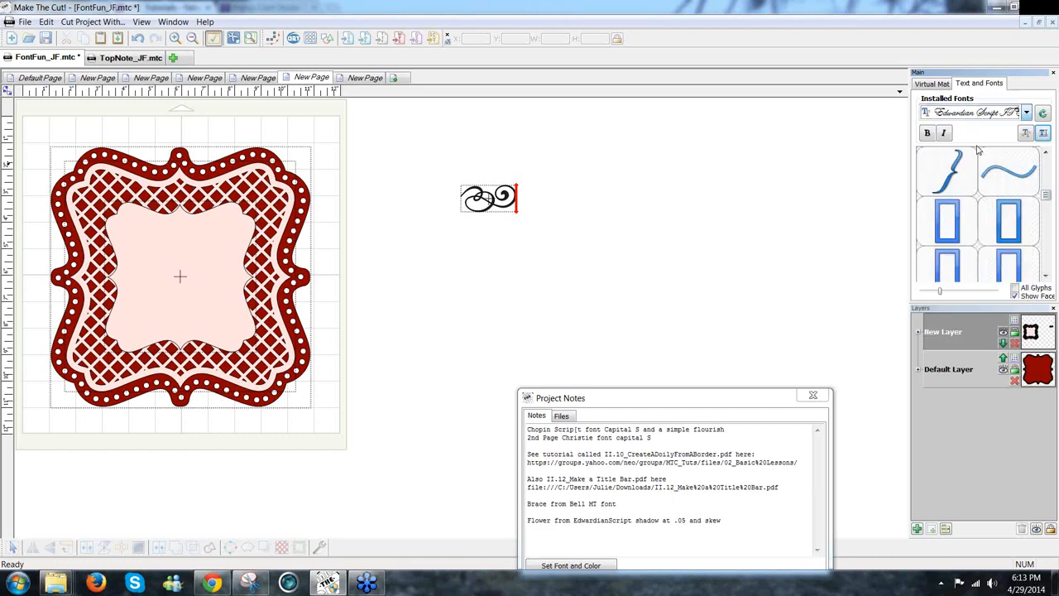
Add a text group with an apostrophe and an asterisk ('*) in Edwardian Script ITC beside the flourish.
{"action": "left_click", "coordinate": [1046, 209]}
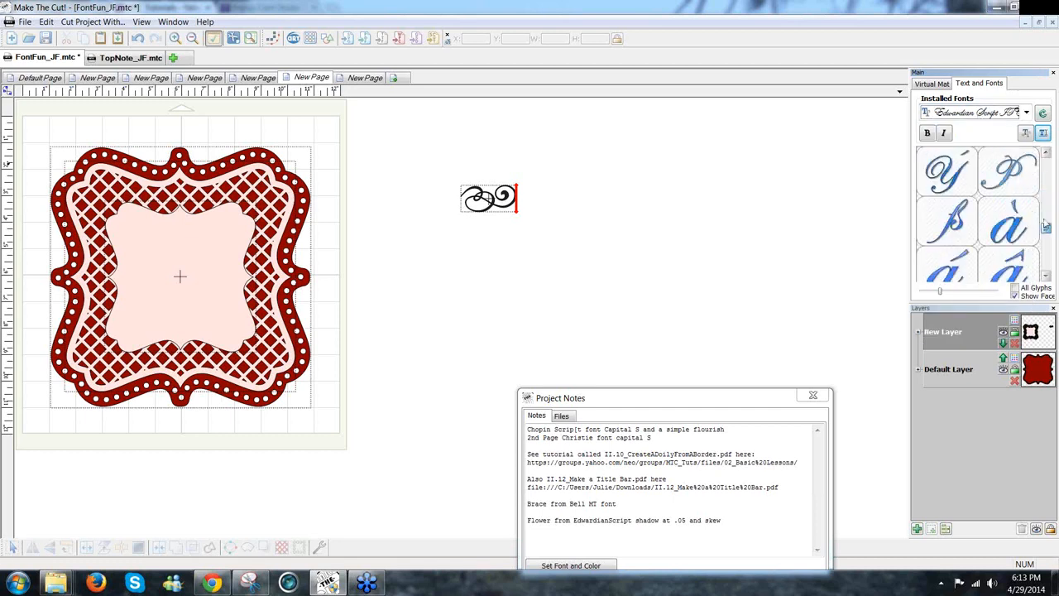
{"action": "left_click_drag", "start_coordinate": [1047, 207], "coordinate": [1052, 163]}
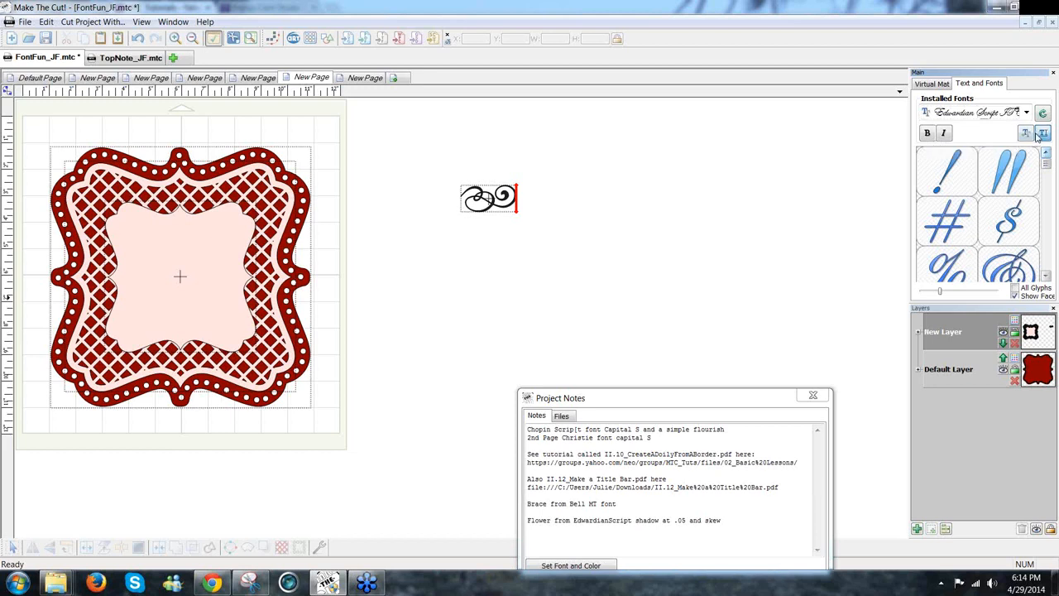
{"action": "left_click", "coordinate": [1044, 134]}
{"action": "left_click", "coordinate": [531, 195]}
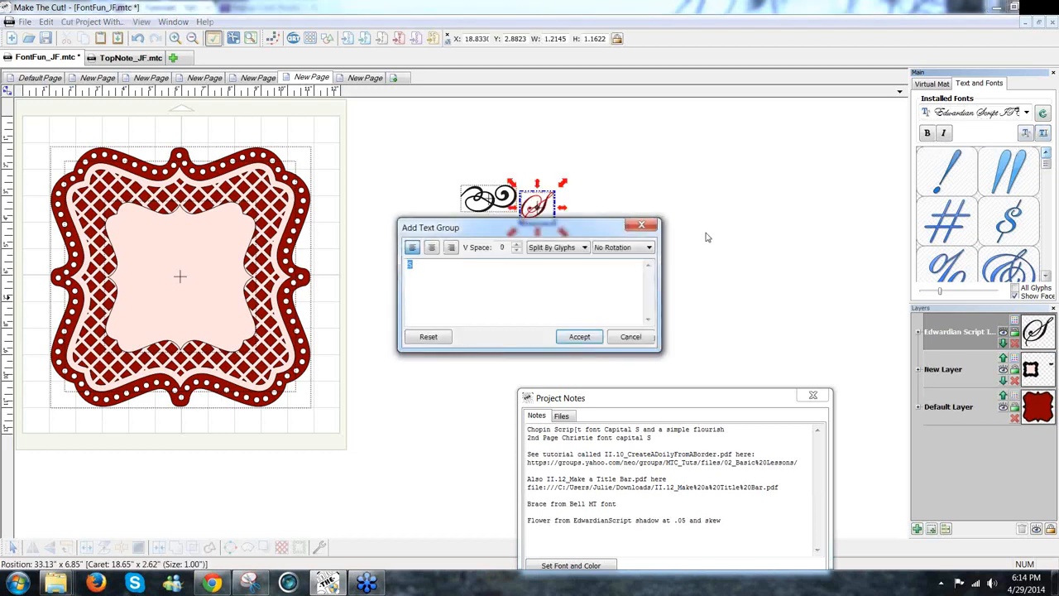
{"action": "type", "text": "'"}
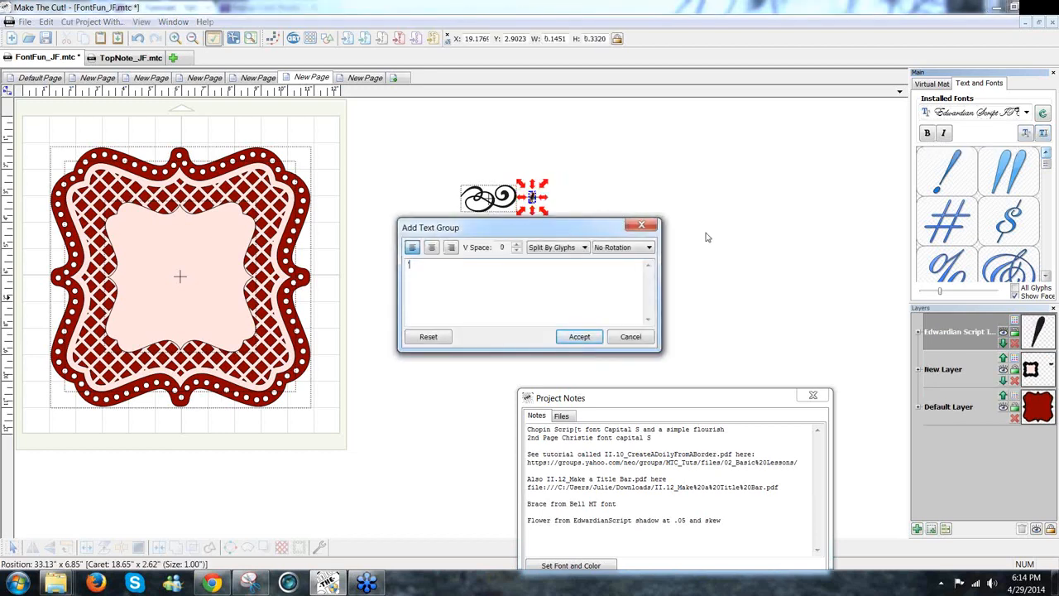
{"action": "type", "text": "*"}
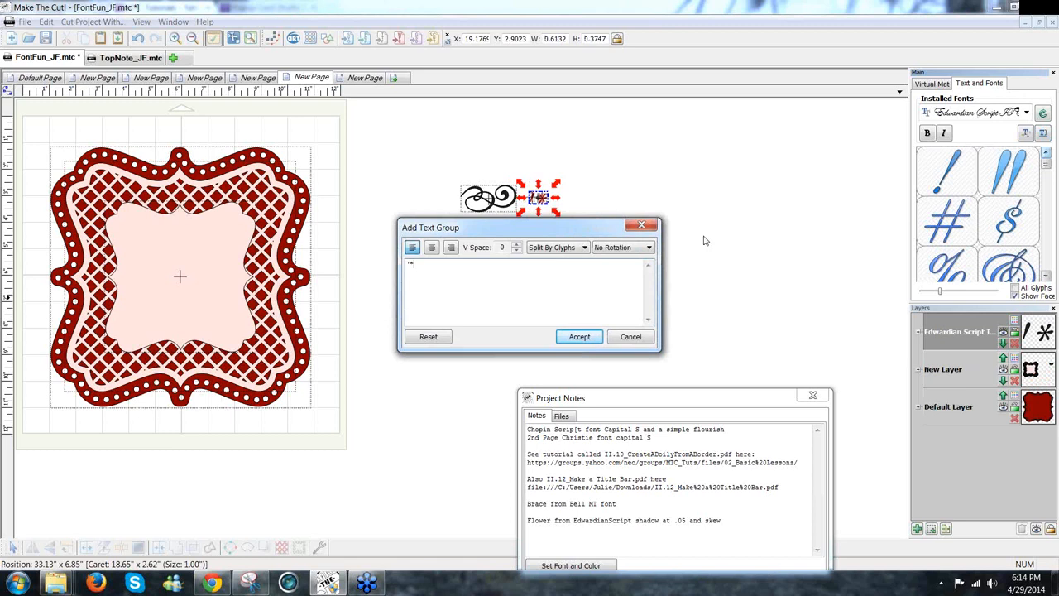
{"action": "left_click", "coordinate": [580, 336]}
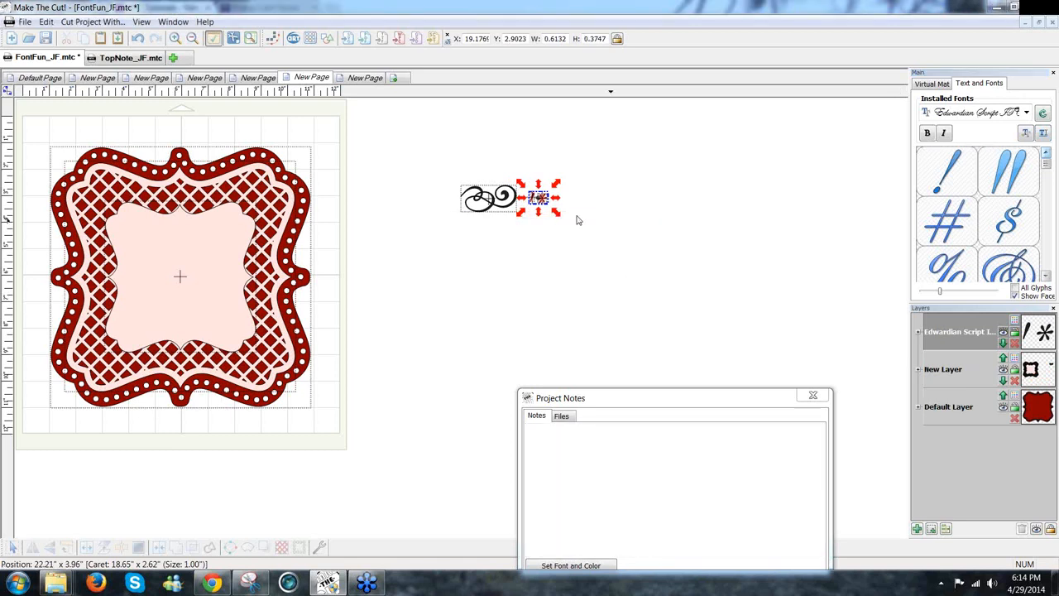
Enlarge the asterisk on its own into a big flower shape, leaving the apostrophe small, and deselect it.
{"action": "left_click", "coordinate": [548, 205]}
{"action": "left_click_drag", "start_coordinate": [539, 233], "coordinate": [614, 219]}
{"action": "left_click", "coordinate": [548, 205]}
{"action": "left_click", "coordinate": [441, 308]}
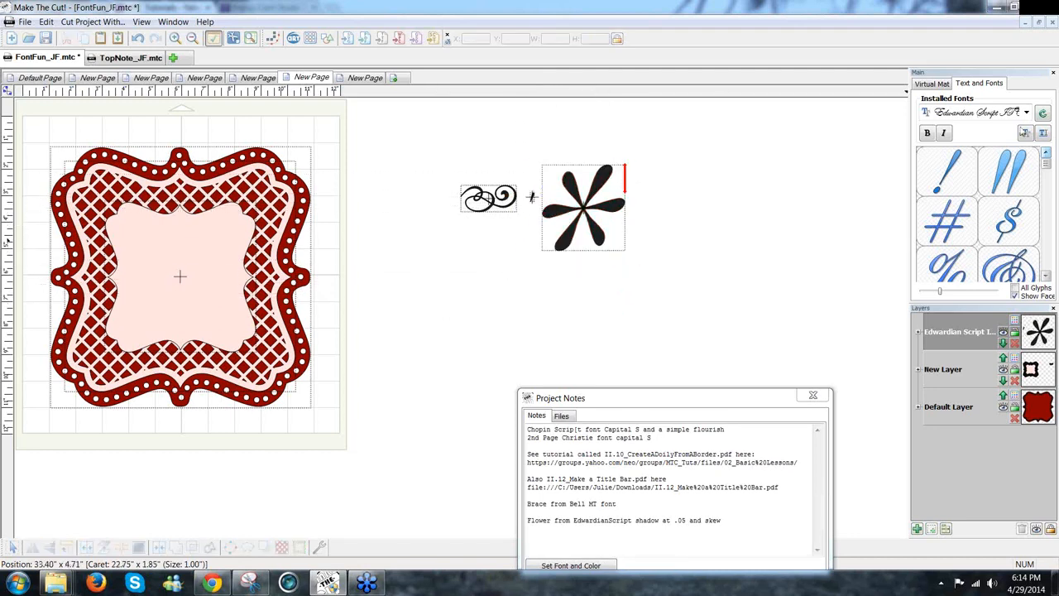
Search the installed fonts and set the font to BaaBookHmkBold.
{"action": "left_click", "coordinate": [1016, 116]}
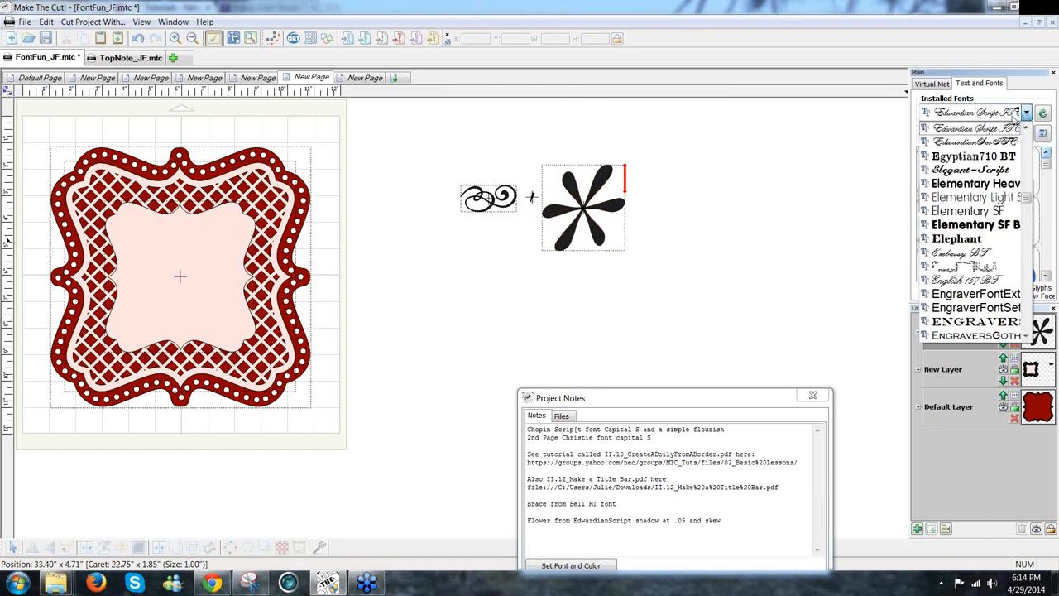
{"action": "key", "text": "Page_Down"}
{"action": "key", "text": "Page_Down"}
{"action": "key", "text": "Page_Down"}
{"action": "key", "text": "Page_Down"}
{"action": "key", "text": "Page_Down"}
{"action": "key", "text": "Page_Down"}
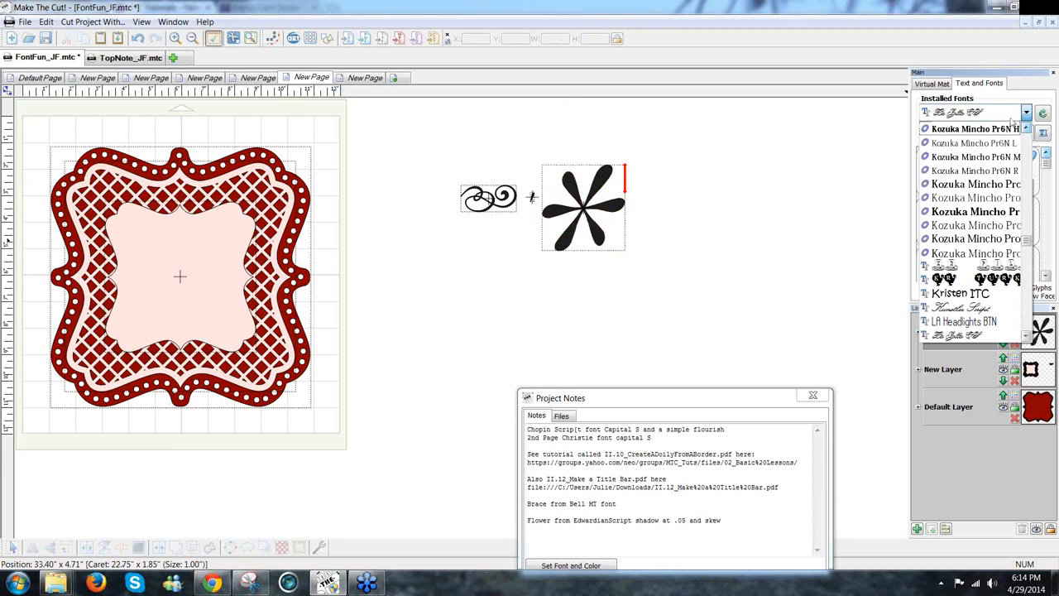
{"action": "left_click", "coordinate": [1003, 116]}
{"action": "key", "text": "b"}
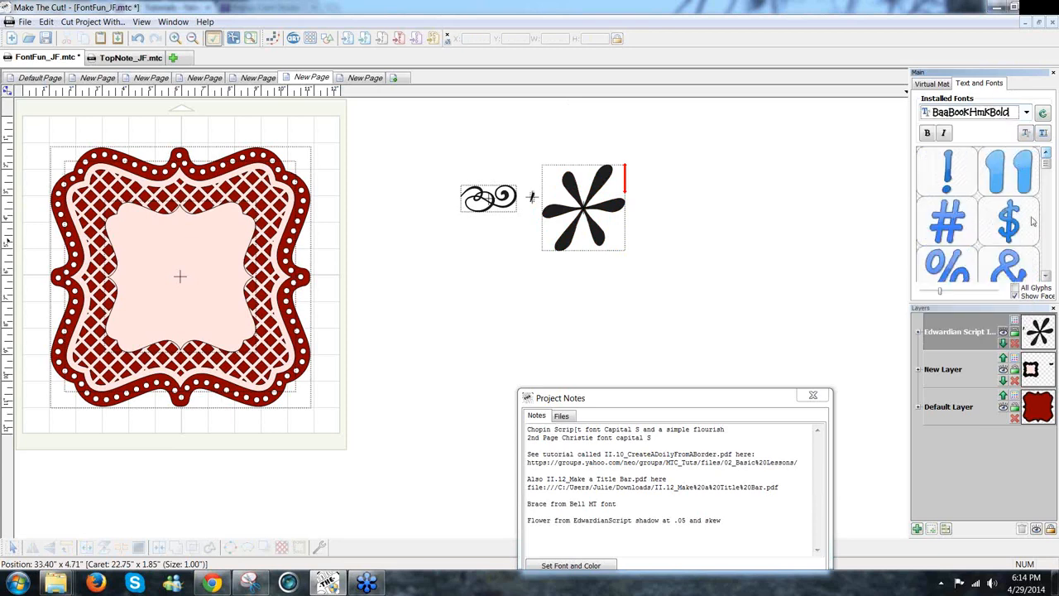
Add a text group with only a tilde (~) in BaaBookHmkBold beside the asterisk flower.
{"action": "left_click", "coordinate": [1046, 276]}
{"action": "left_click", "coordinate": [1046, 276]}
{"action": "left_click", "coordinate": [1046, 276]}
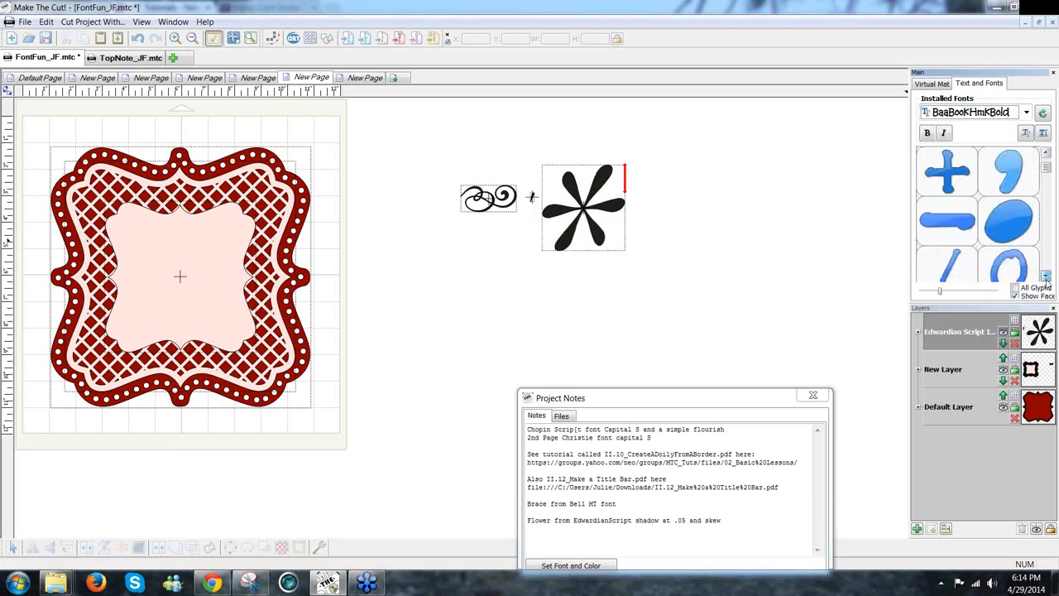
{"action": "left_click", "coordinate": [1046, 276]}
{"action": "left_click", "coordinate": [1046, 276]}
{"action": "left_click", "coordinate": [1046, 276]}
{"action": "left_click", "coordinate": [1046, 277]}
{"action": "left_click", "coordinate": [1046, 276]}
{"action": "left_click", "coordinate": [1044, 134]}
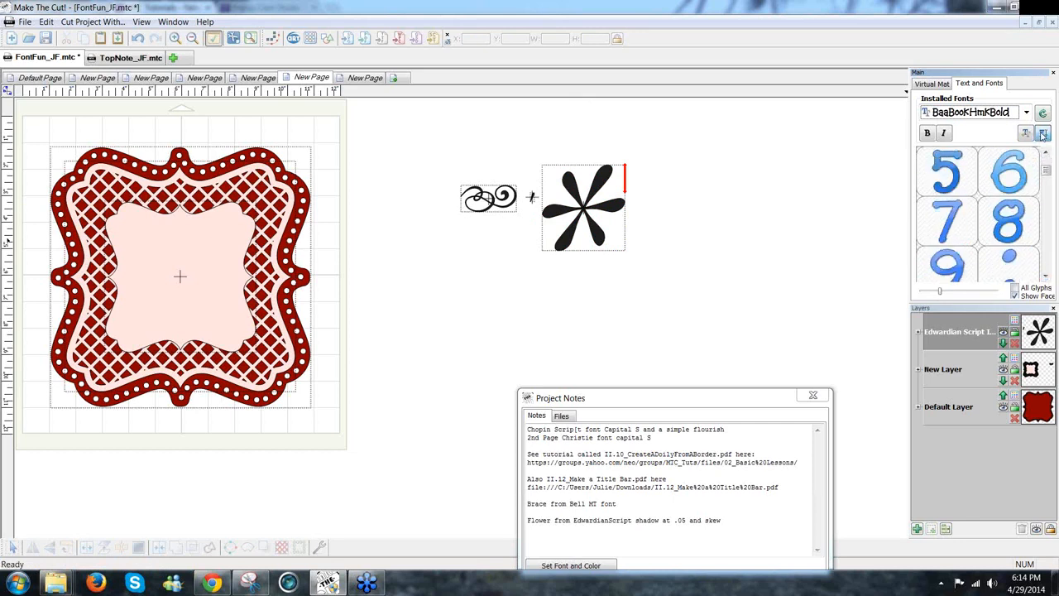
{"action": "type", "text": "*"}
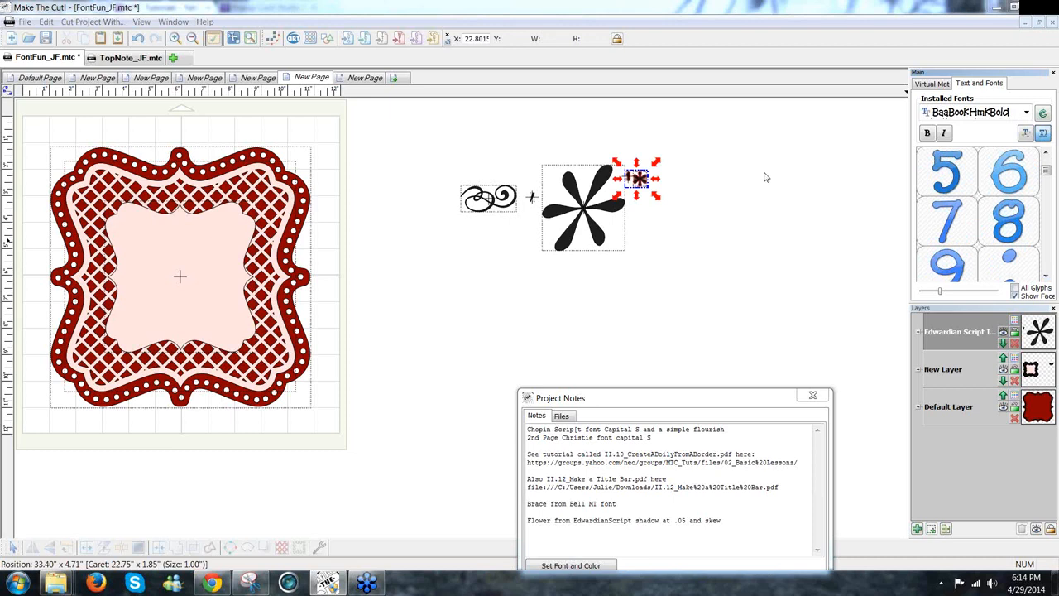
{"action": "left_click", "coordinate": [683, 199]}
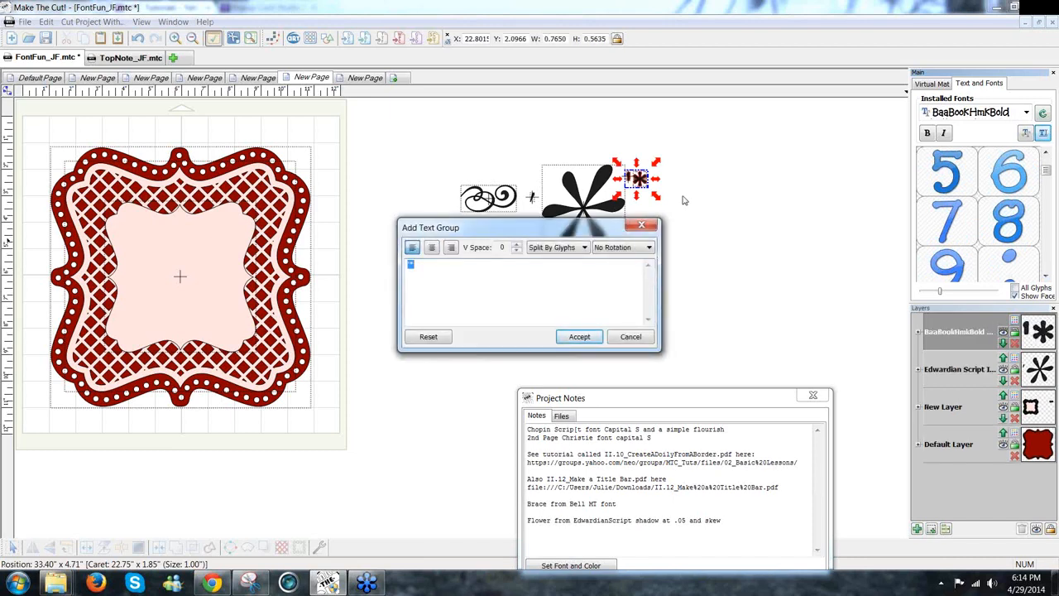
{"action": "type", "text": "~"}
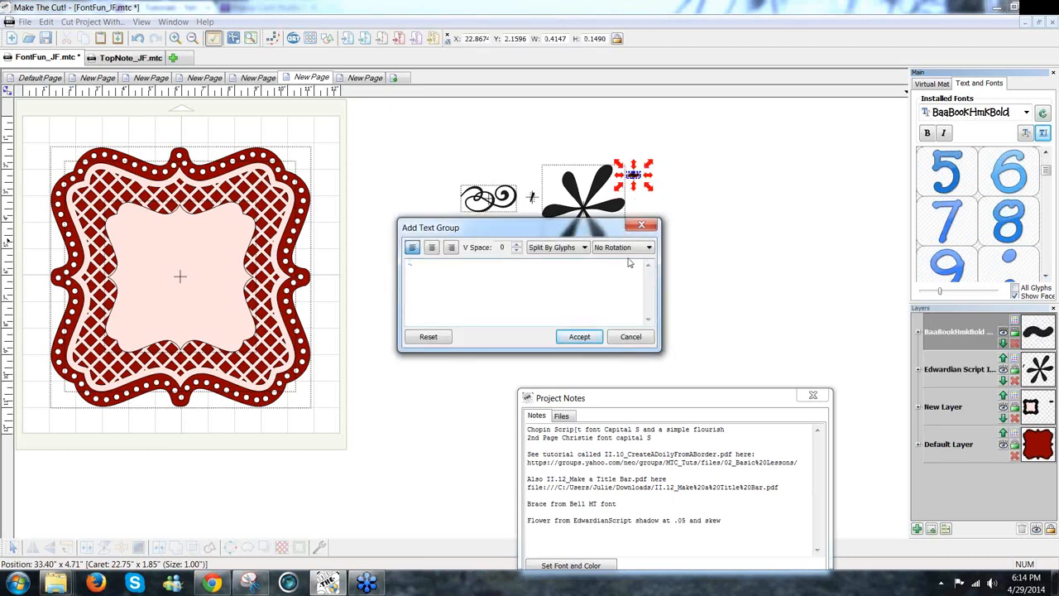
{"action": "left_click", "coordinate": [579, 337]}
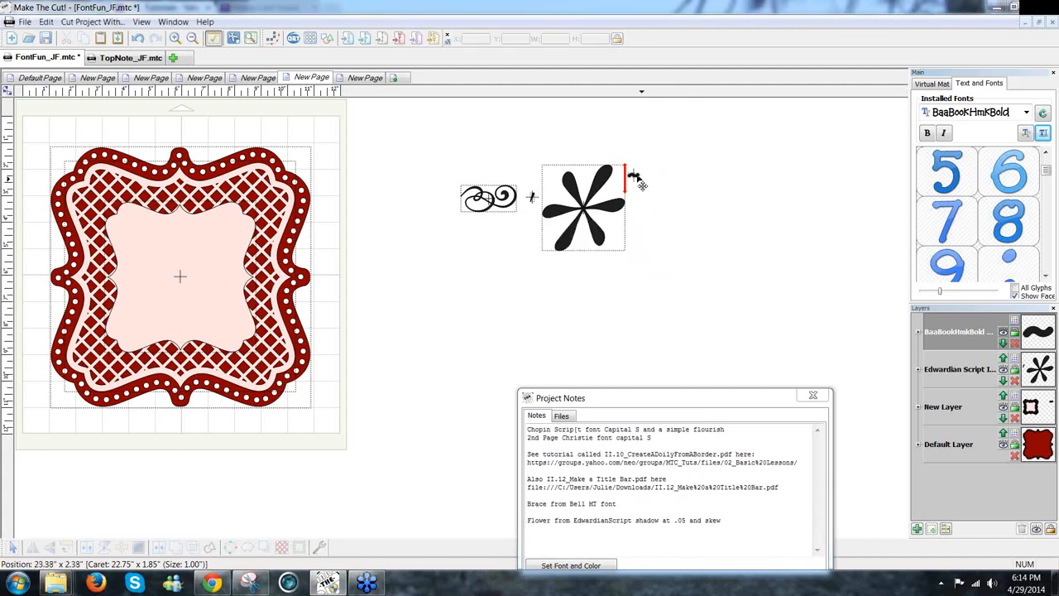
Enlarge the BaaBookHmkBold tilde to about 3.7" wide by 1.3" high and deselect it.
{"action": "left_click", "coordinate": [640, 179]}
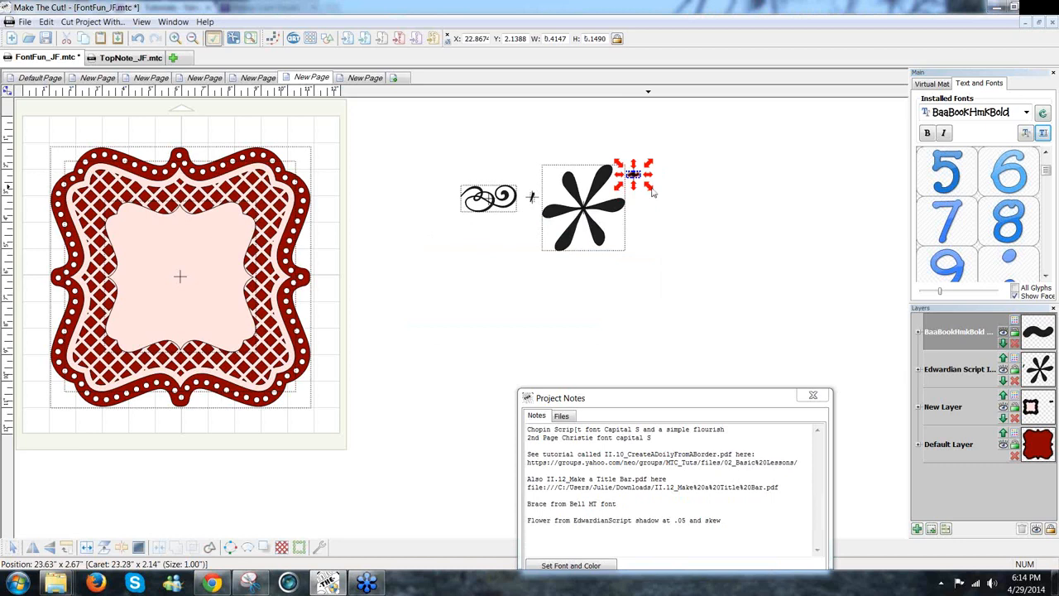
{"action": "left_click_drag", "start_coordinate": [738, 278], "coordinate": [739, 278]}
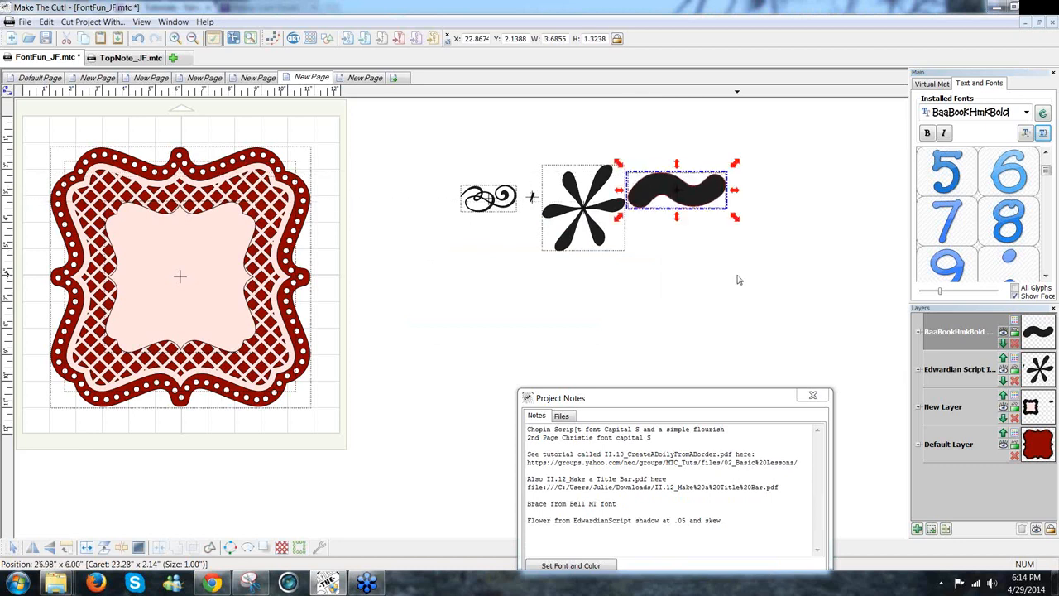
{"action": "left_click", "coordinate": [740, 266]}
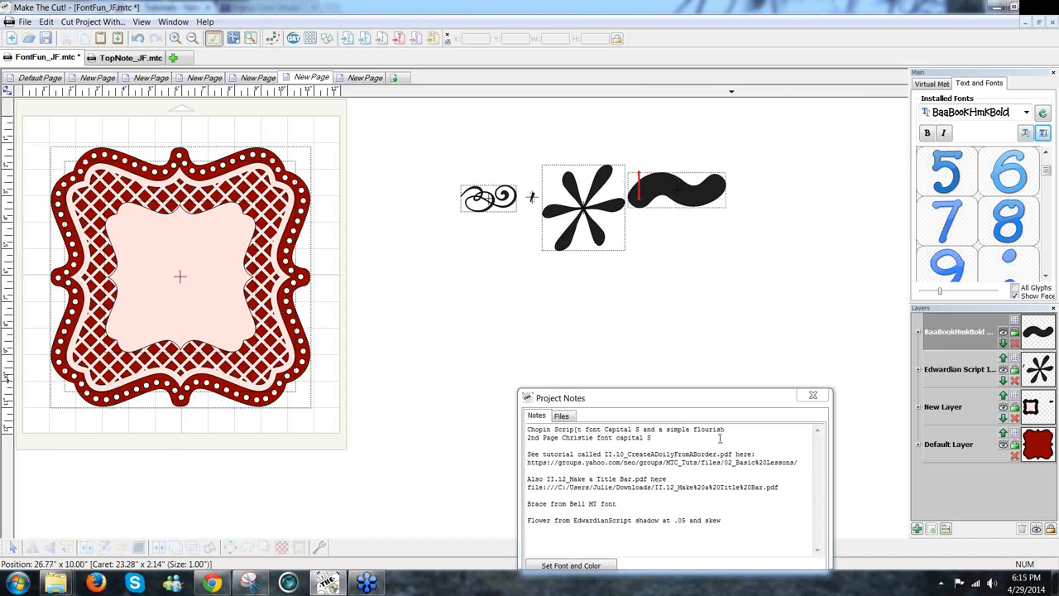
Set the font to Bell MT and add another tilde (~) text group in it.
{"action": "left_click", "coordinate": [1027, 115]}
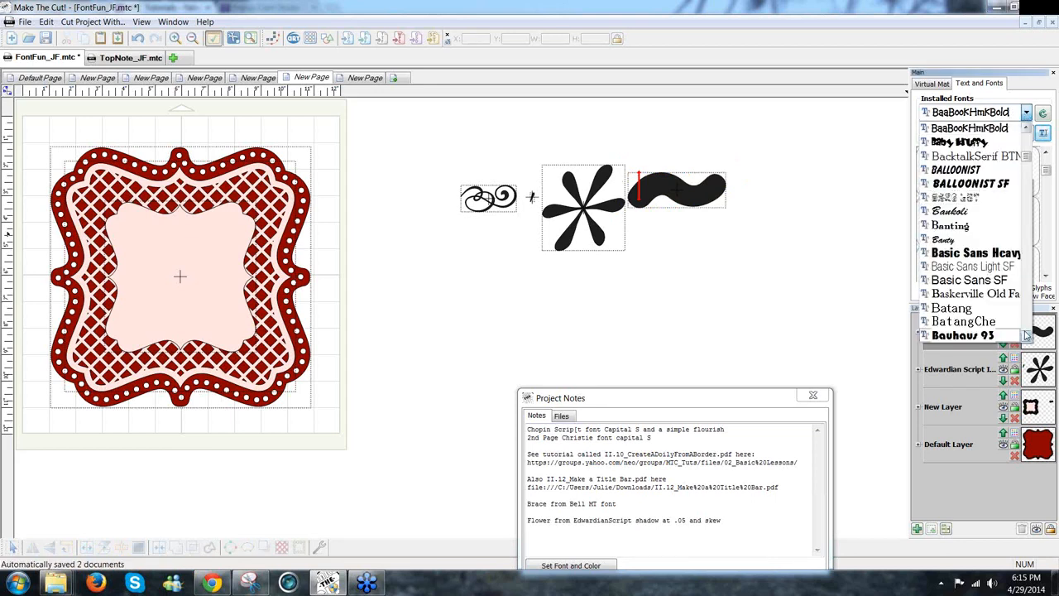
{"action": "left_click", "coordinate": [1027, 335]}
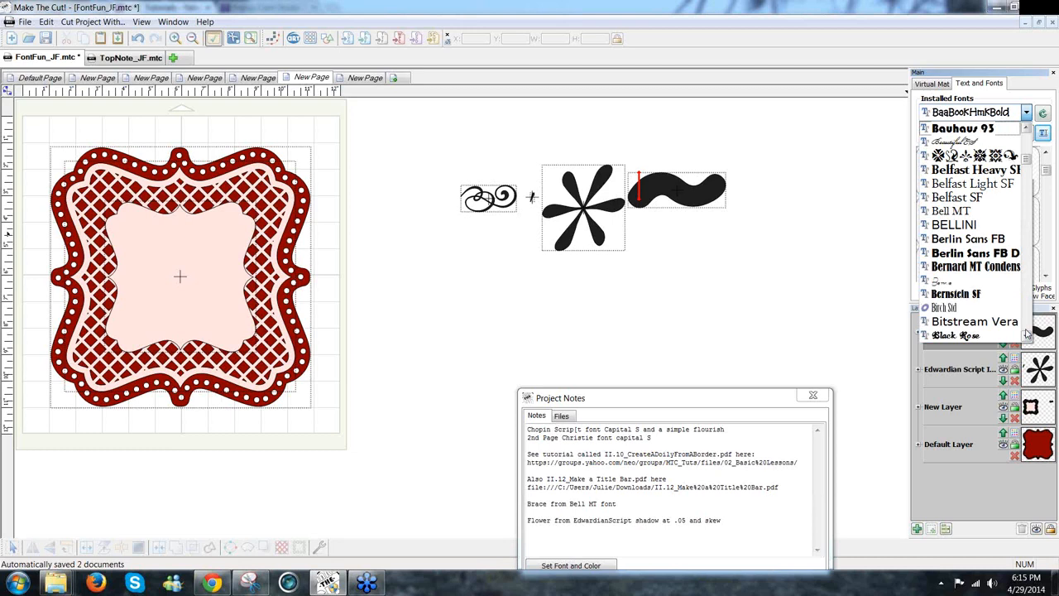
{"action": "left_click", "coordinate": [976, 210]}
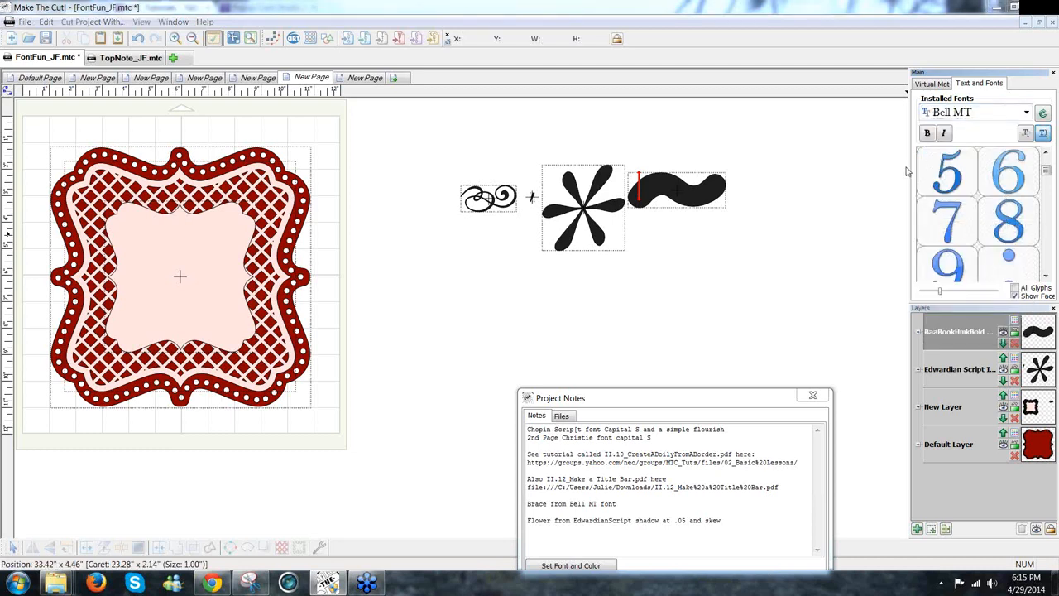
{"action": "left_click", "coordinate": [1026, 134]}
{"action": "left_click", "coordinate": [570, 339]}
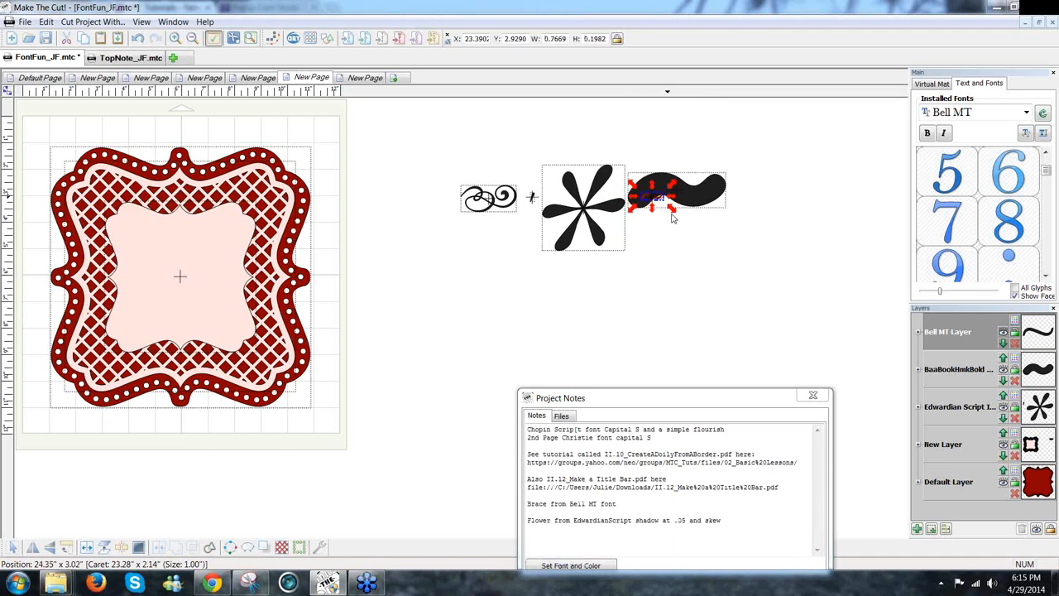
Enlarge the Bell MT tilde to about 3.4" by 0.9" and set it in clear space, shifting the other glyph shapes away to the right.
{"action": "left_click_drag", "start_coordinate": [674, 210], "coordinate": [744, 266]}
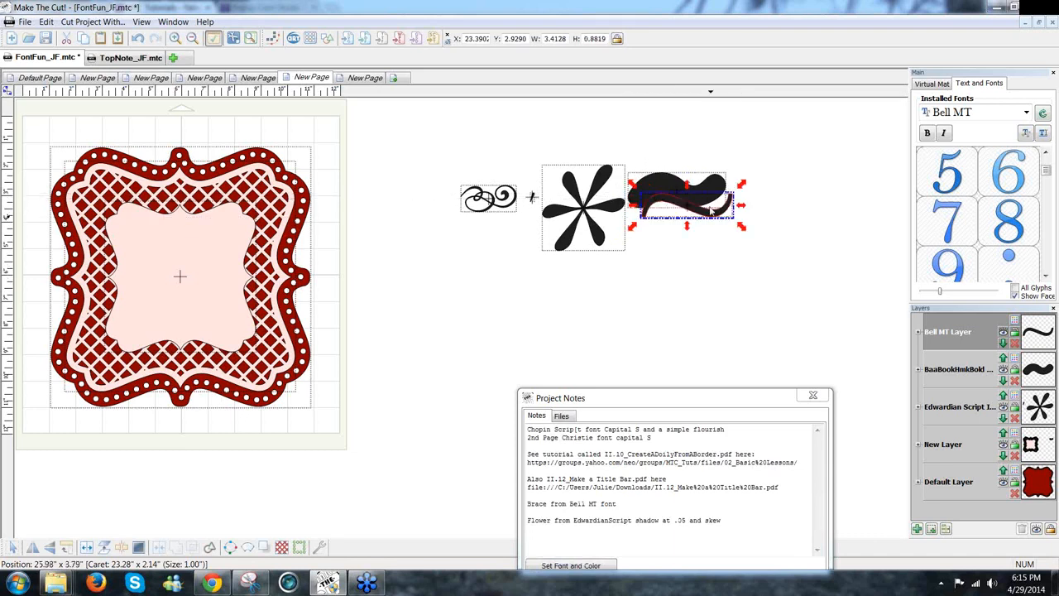
{"action": "left_click_drag", "start_coordinate": [671, 245], "coordinate": [475, 294]}
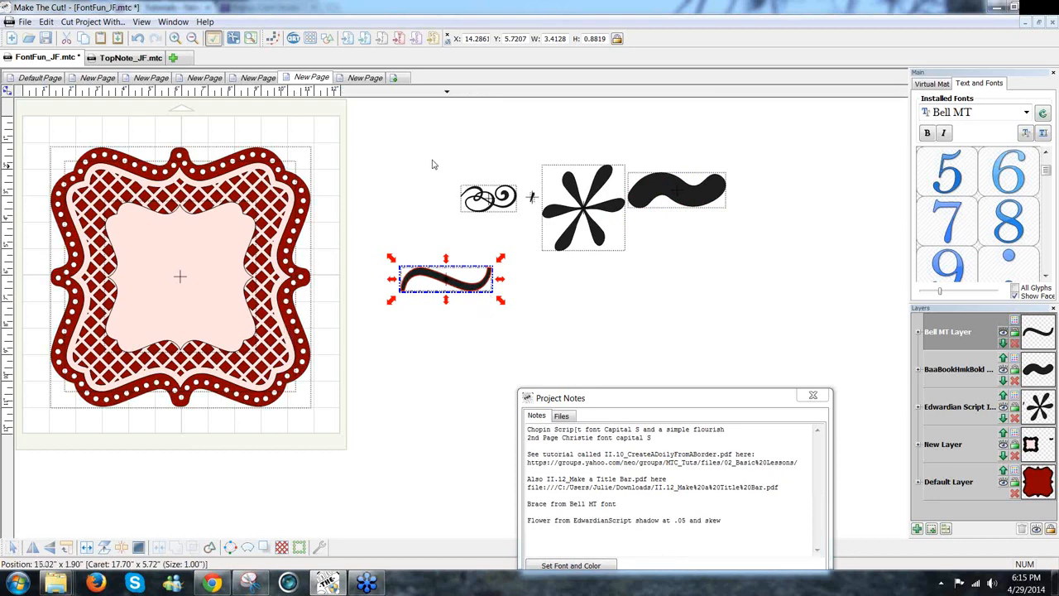
{"action": "left_click", "coordinate": [758, 280]}
{"action": "left_click_drag", "start_coordinate": [843, 271], "coordinate": [432, 159]}
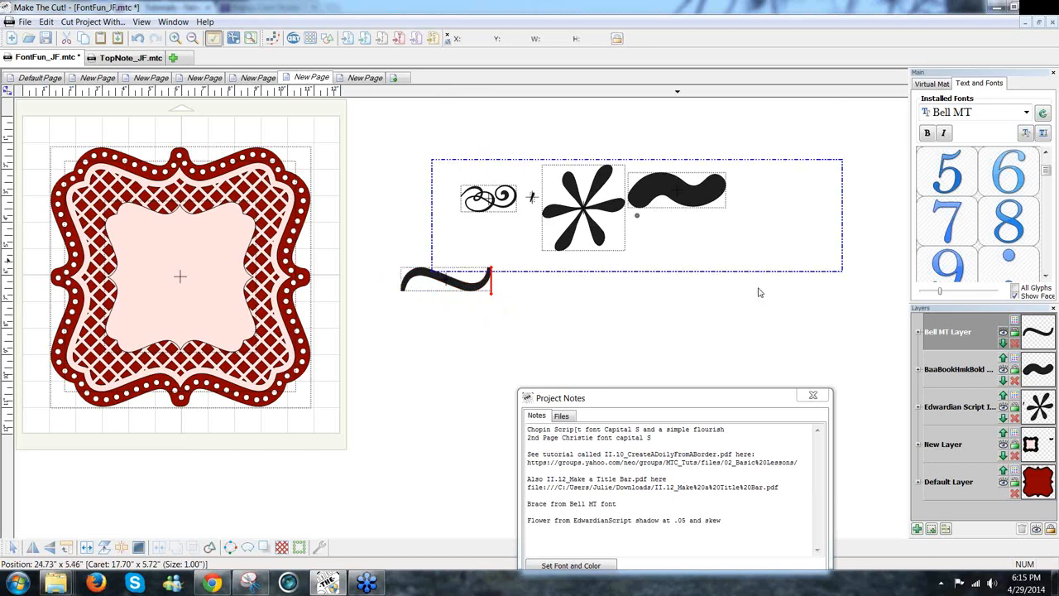
{"action": "mouse_move", "coordinate": [608, 239]}
{"action": "left_mouse_down"}
{"action": "mouse_move", "coordinate": [749, 236]}
{"action": "mouse_move", "coordinate": [777, 217]}
{"action": "mouse_move", "coordinate": [810, 216]}
{"action": "left_mouse_up"}
{"action": "left_click_drag", "start_coordinate": [462, 285], "coordinate": [562, 244]}
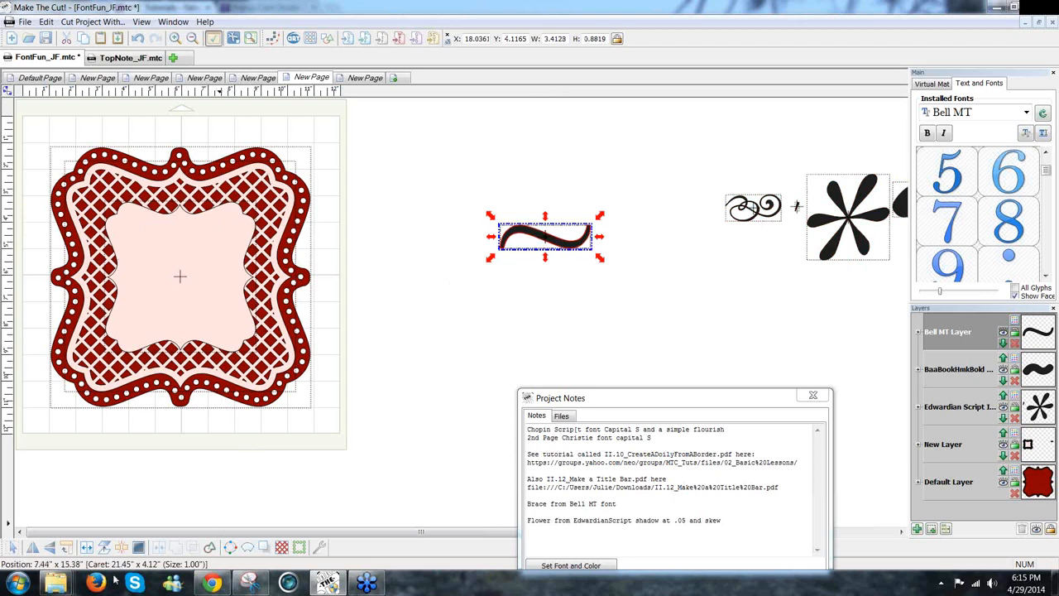
Join a mirrored copy of the tilde to its right end and weld the two into one brace shape.
{"action": "left_click", "coordinate": [69, 551]}
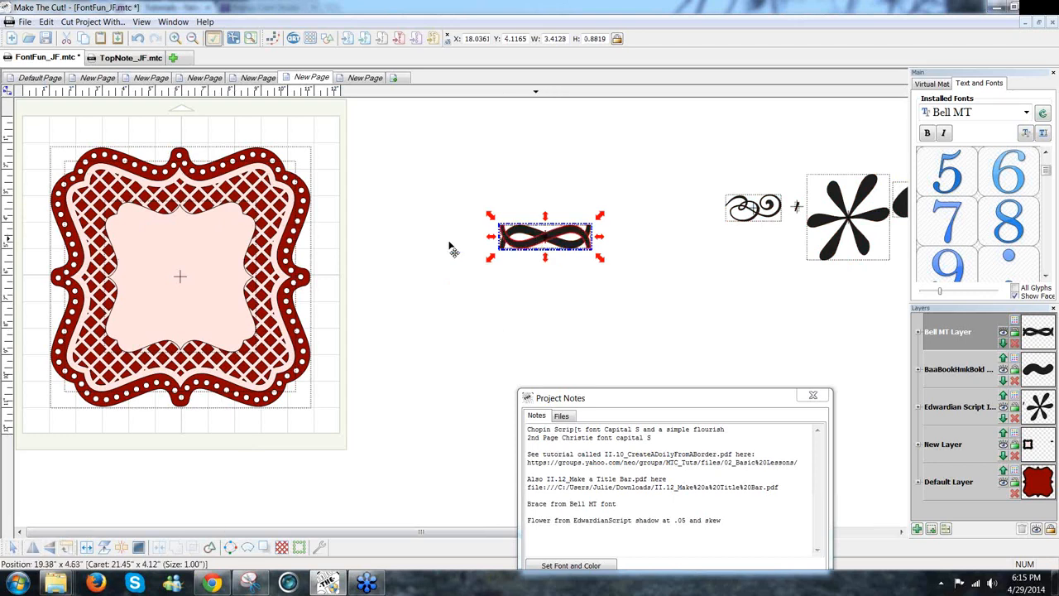
{"action": "left_click_drag", "start_coordinate": [536, 237], "coordinate": [496, 239]}
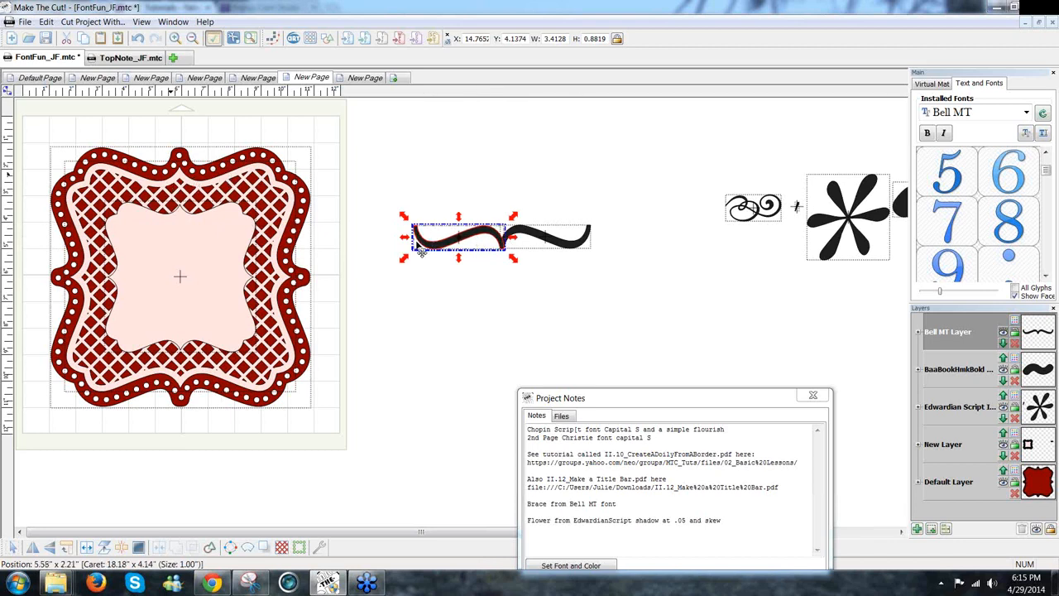
{"action": "left_click_drag", "start_coordinate": [479, 230], "coordinate": [383, 184]}
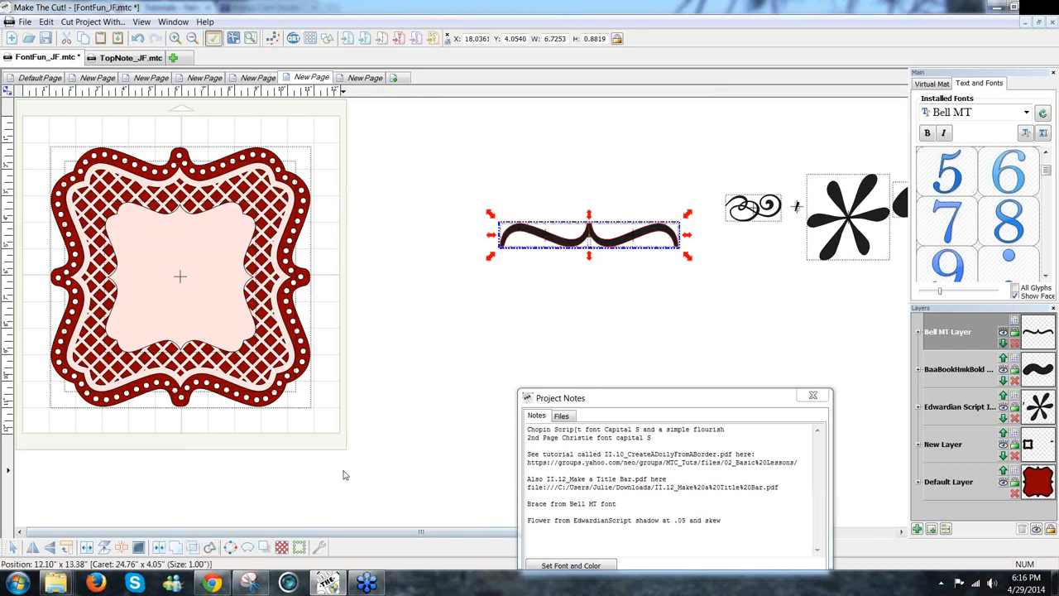
{"action": "left_click", "coordinate": [178, 552]}
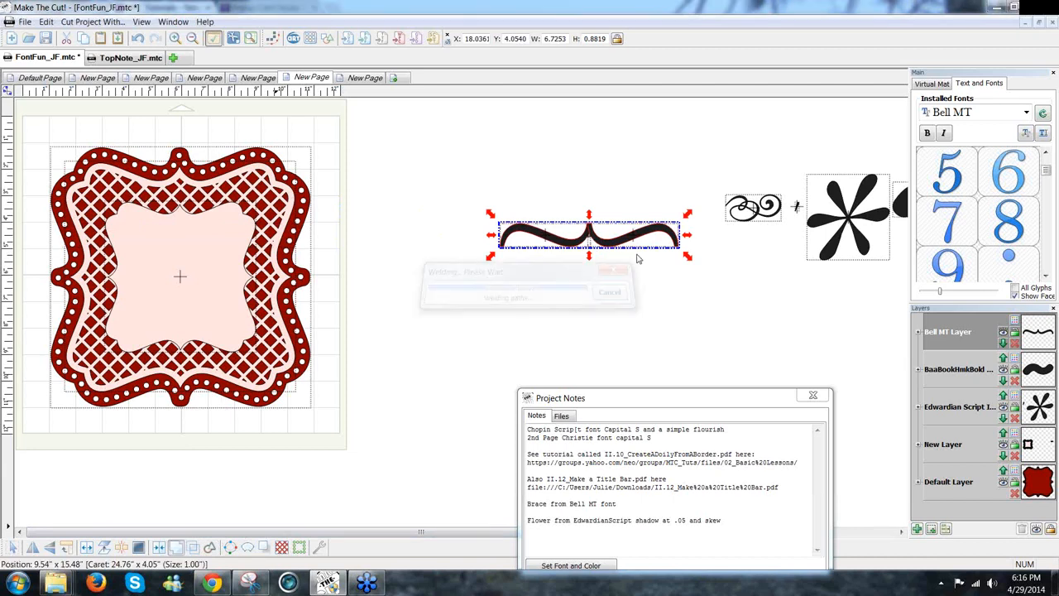
Create a copy of the brace rotated 90° clockwise and place it vertically at the right end of the horizontal brace.
{"action": "left_click_drag", "start_coordinate": [559, 208], "coordinate": [472, 147]}
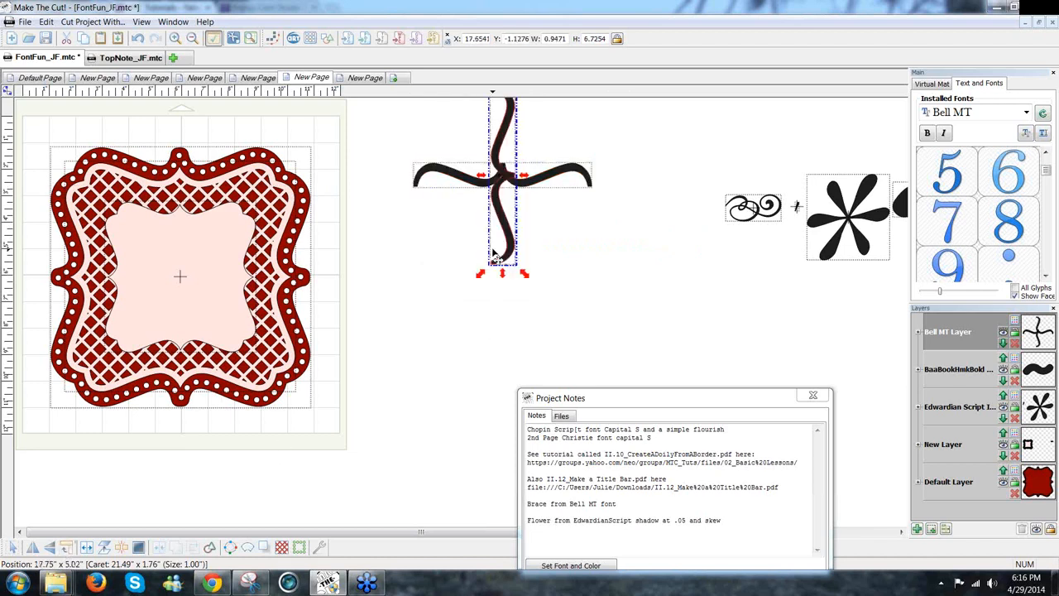
{"action": "mouse_move", "coordinate": [513, 250]}
{"action": "left_mouse_down"}
{"action": "mouse_move", "coordinate": [523, 269]}
{"action": "mouse_move", "coordinate": [601, 305]}
{"action": "mouse_move", "coordinate": [571, 240]}
{"action": "mouse_move", "coordinate": [629, 355]}
{"action": "mouse_move", "coordinate": [618, 351]}
{"action": "left_mouse_up"}
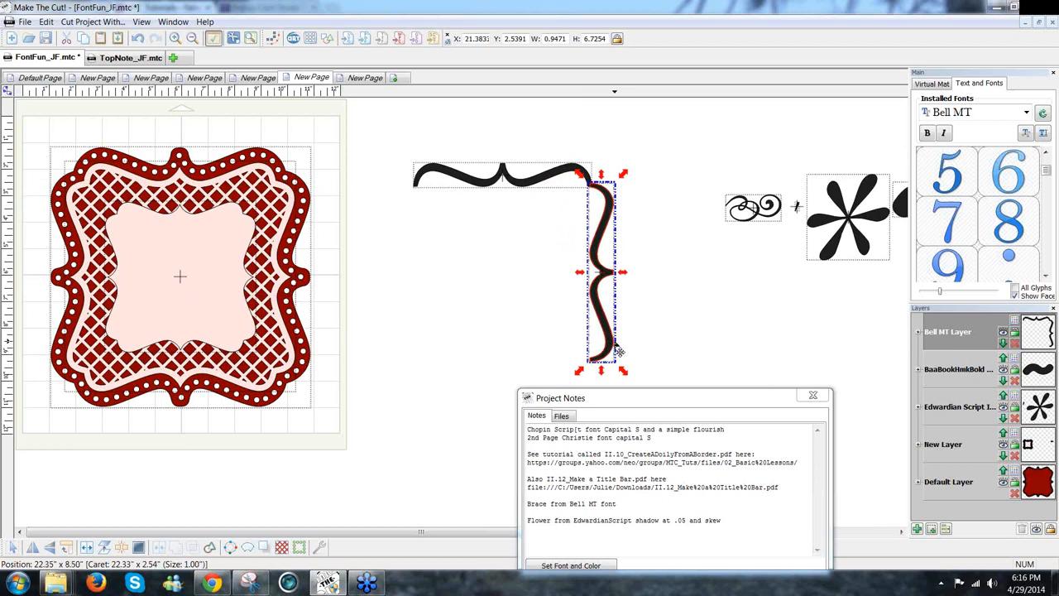
Nudge the vertical brace left and slightly up until its upper end overlaps the horizontal brace's right end at the corner.
{"action": "scroll", "coordinate": [615, 346], "scroll_direction": "up", "scroll_amount": 5}
{"action": "left_click_drag", "start_coordinate": [911, 310], "coordinate": [913, 218]}
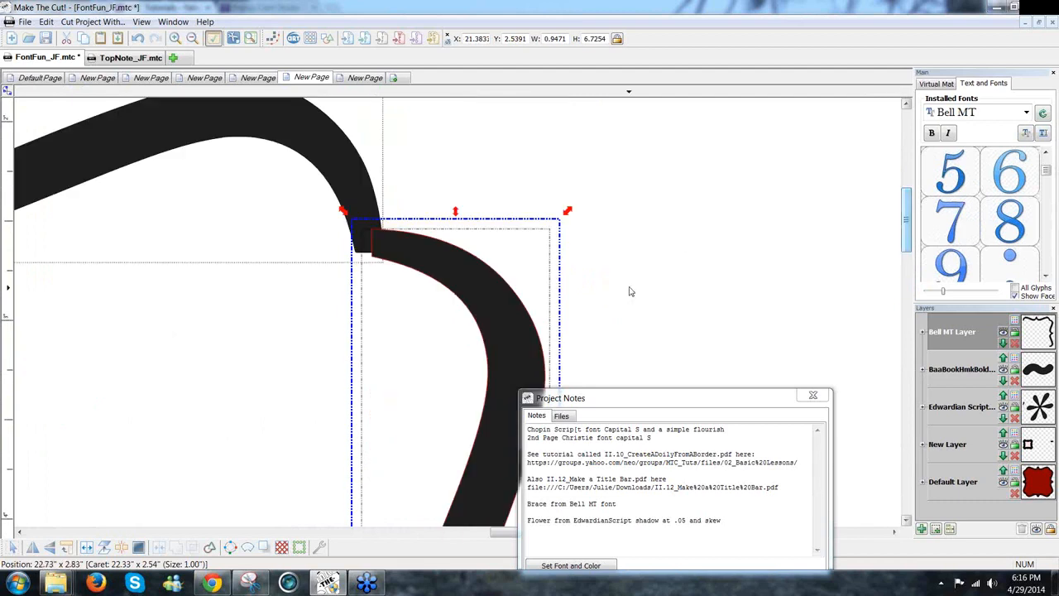
{"action": "key", "text": "Left"}
{"action": "key", "text": "Left"}
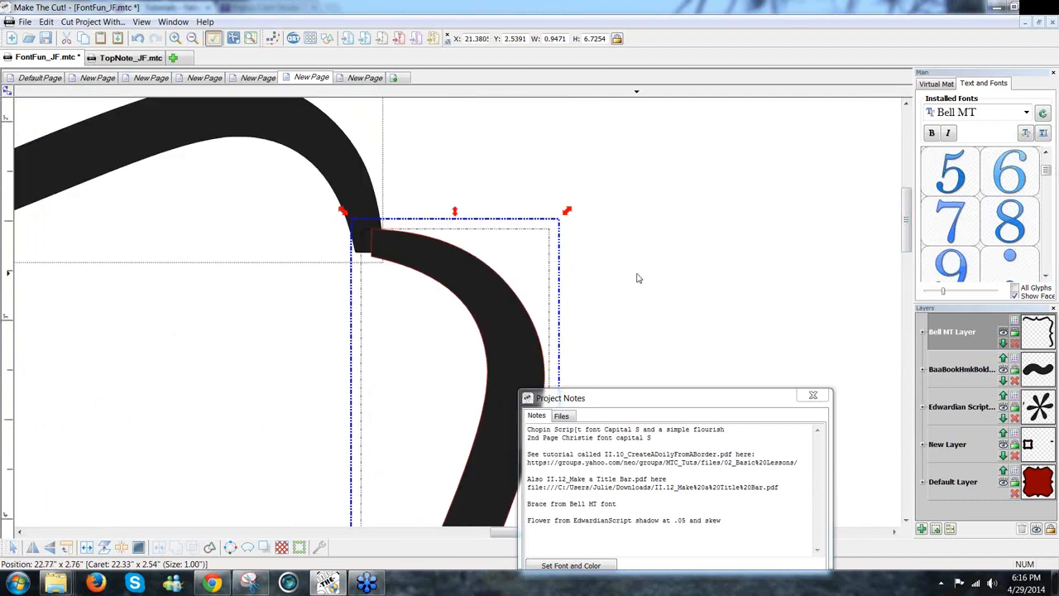
{"action": "key", "text": "Left"}
{"action": "key", "text": "Left"}
{"action": "key", "text": "Left"}
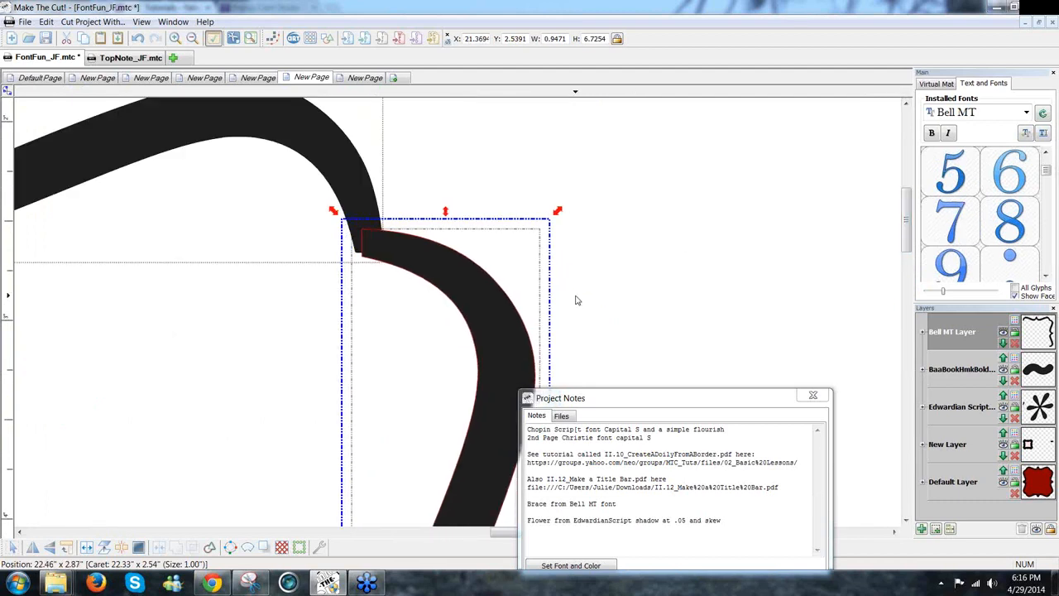
{"action": "key", "text": "Left"}
{"action": "key", "text": "Left"}
{"action": "key", "text": "Left"}
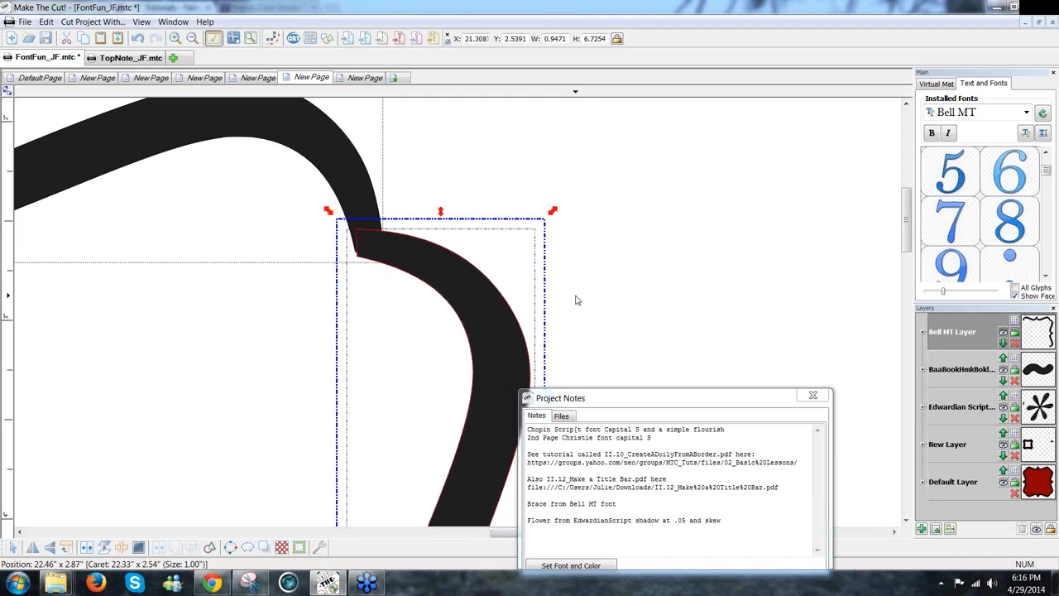
{"action": "key", "text": "Up"}
{"action": "key", "text": "Up"}
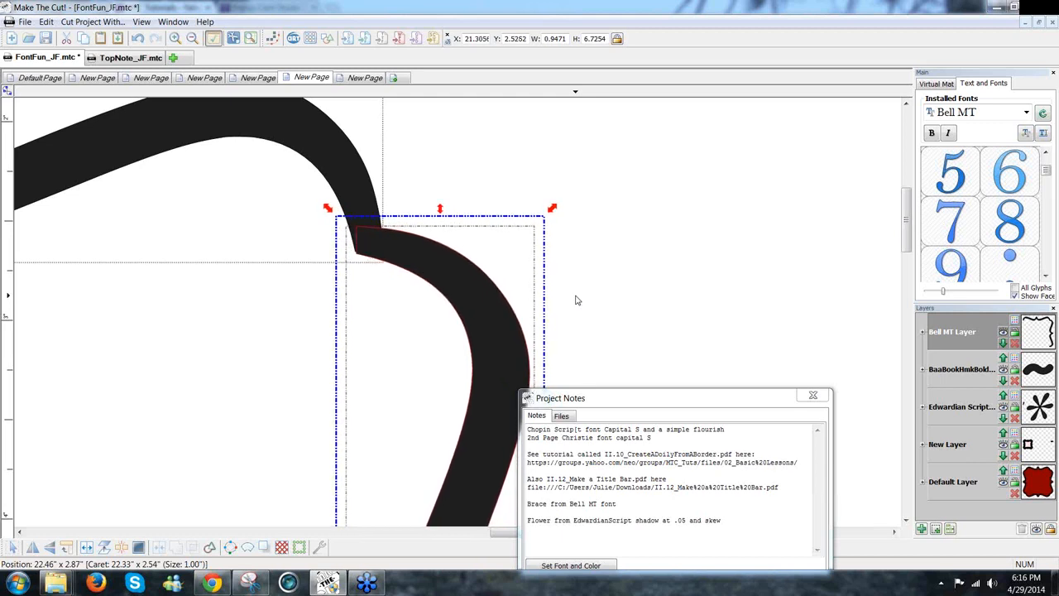
{"action": "key", "text": "Left"}
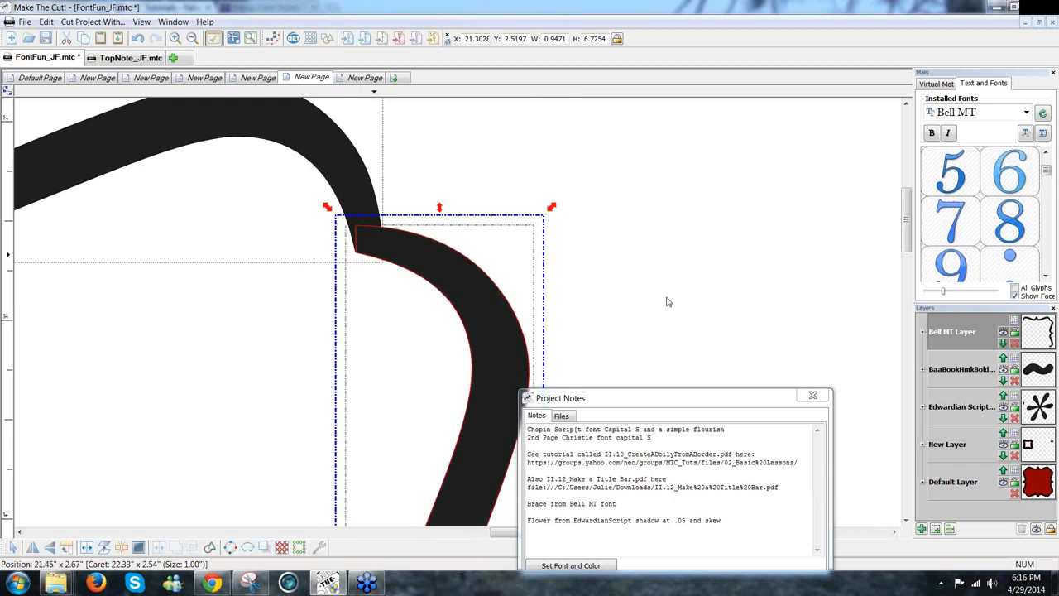
Select the horizontal and vertical braces together and rotate the pair 270° clockwise so it forms the frame's upper-left corner.
{"action": "left_click", "coordinate": [347, 190], "text": "shift"}
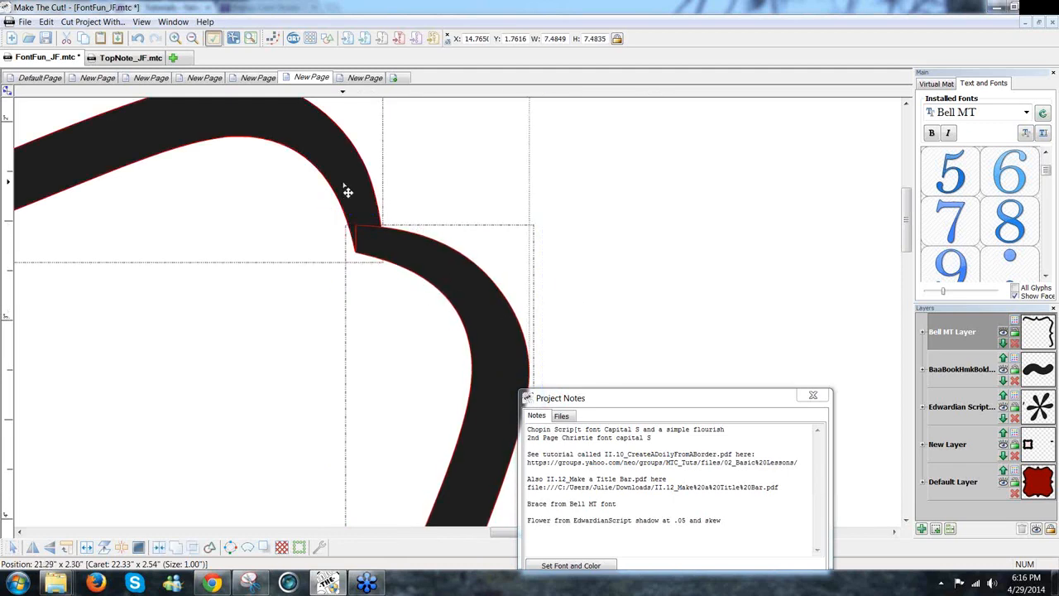
{"action": "left_click", "coordinate": [949, 85]}
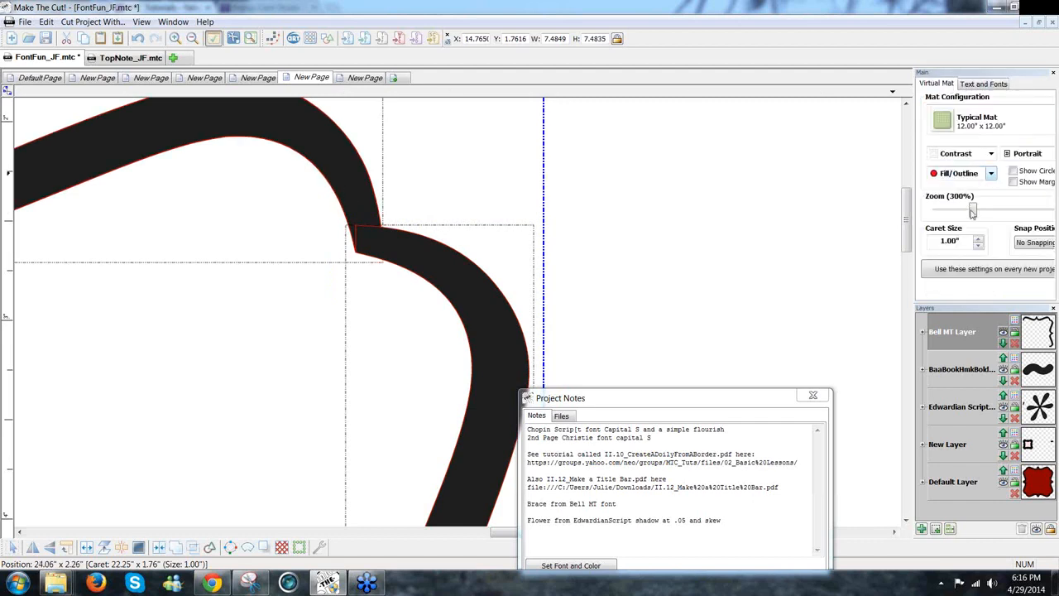
{"action": "left_click_drag", "start_coordinate": [973, 211], "coordinate": [945, 212]}
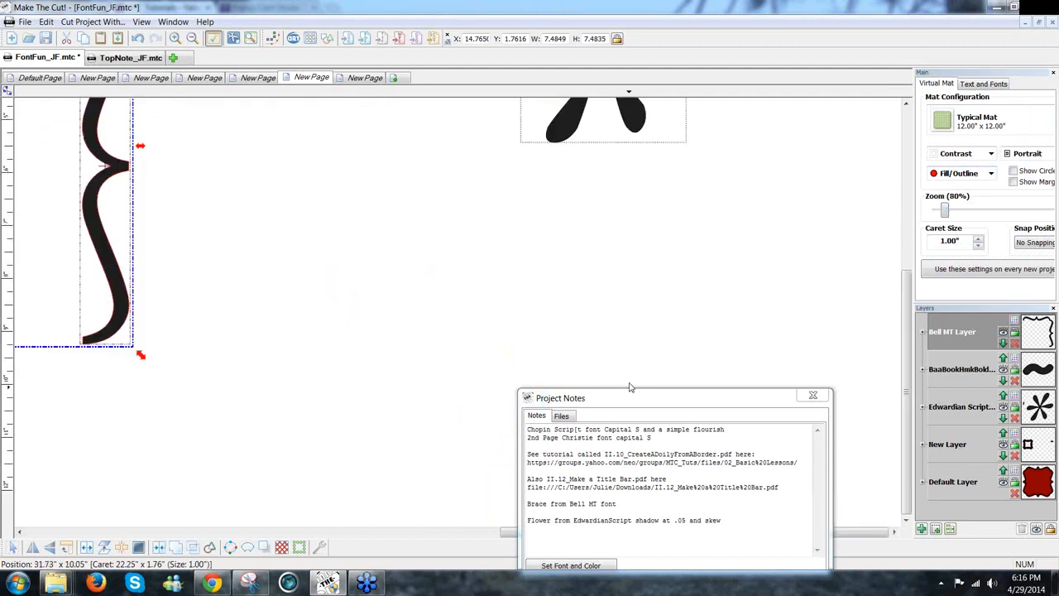
{"action": "left_click_drag", "start_coordinate": [508, 533], "coordinate": [257, 535]}
{"action": "left_click_drag", "start_coordinate": [946, 212], "coordinate": [943, 212]}
{"action": "left_click_drag", "start_coordinate": [794, 398], "coordinate": [923, 465]}
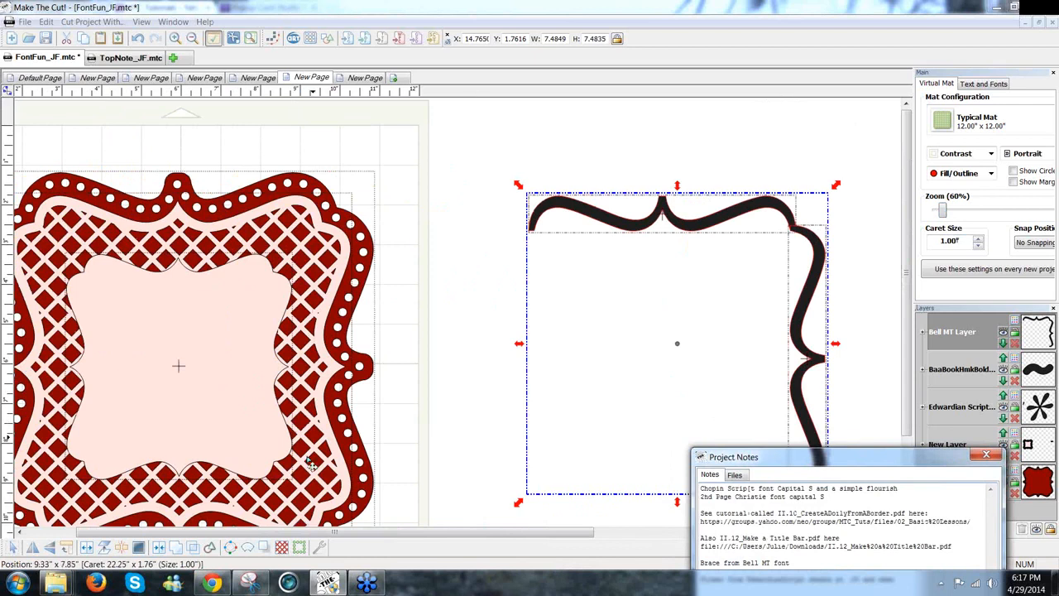
{"action": "left_click", "coordinate": [68, 548]}
{"action": "left_click", "coordinate": [68, 548]}
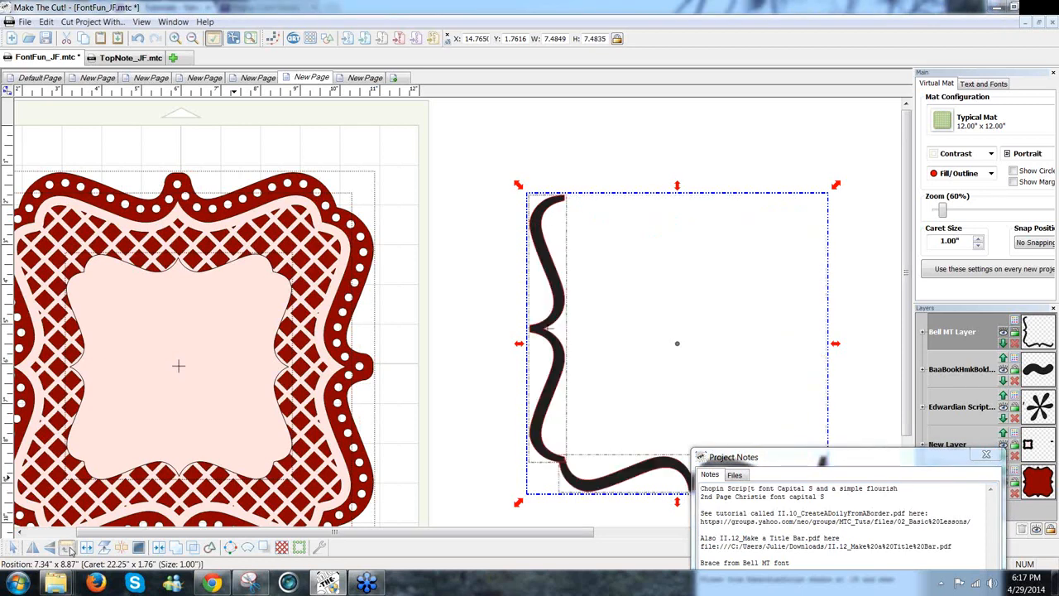
{"action": "left_click", "coordinate": [68, 549]}
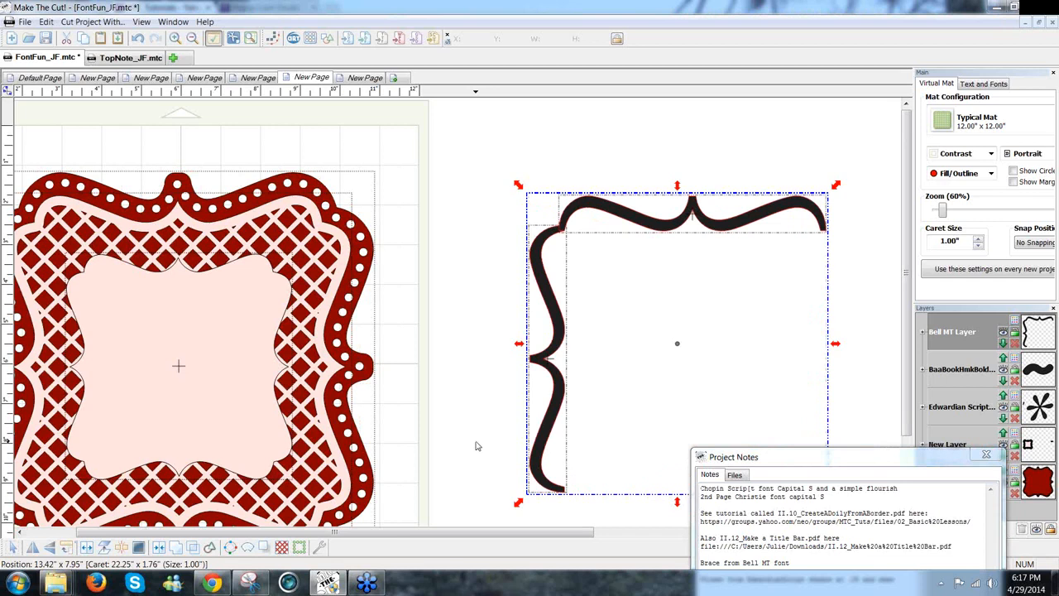
Create a copy of the two-brace corner in place and rotate the copy 180° to form the opposite, lower-right corner.
{"action": "left_click", "coordinate": [519, 416]}
{"action": "left_click_drag", "start_coordinate": [742, 226], "coordinate": [771, 342]}
{"action": "key", "text": "Delete"}
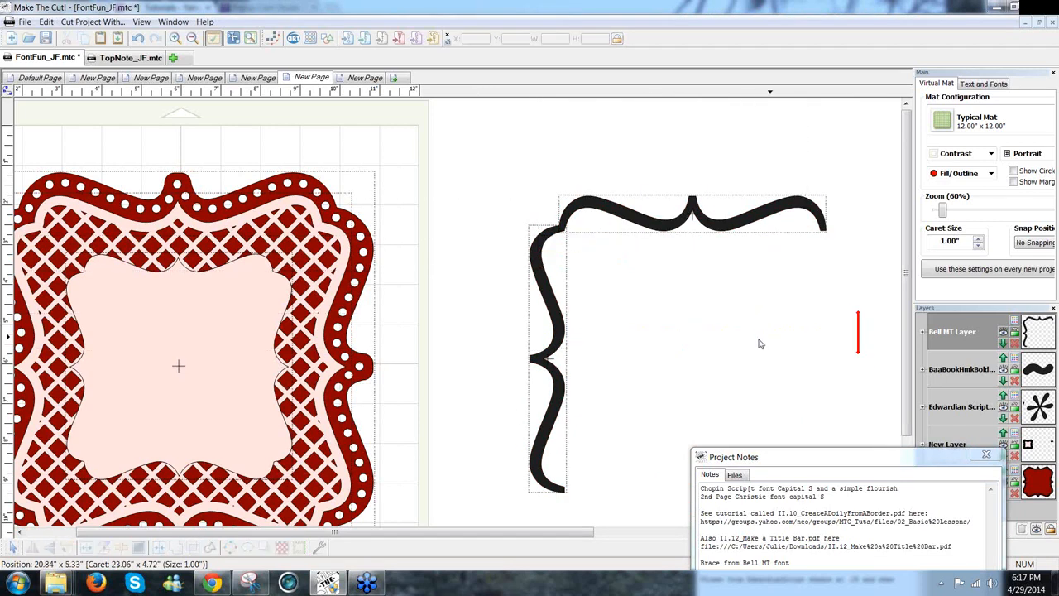
{"action": "left_click", "coordinate": [645, 228]}
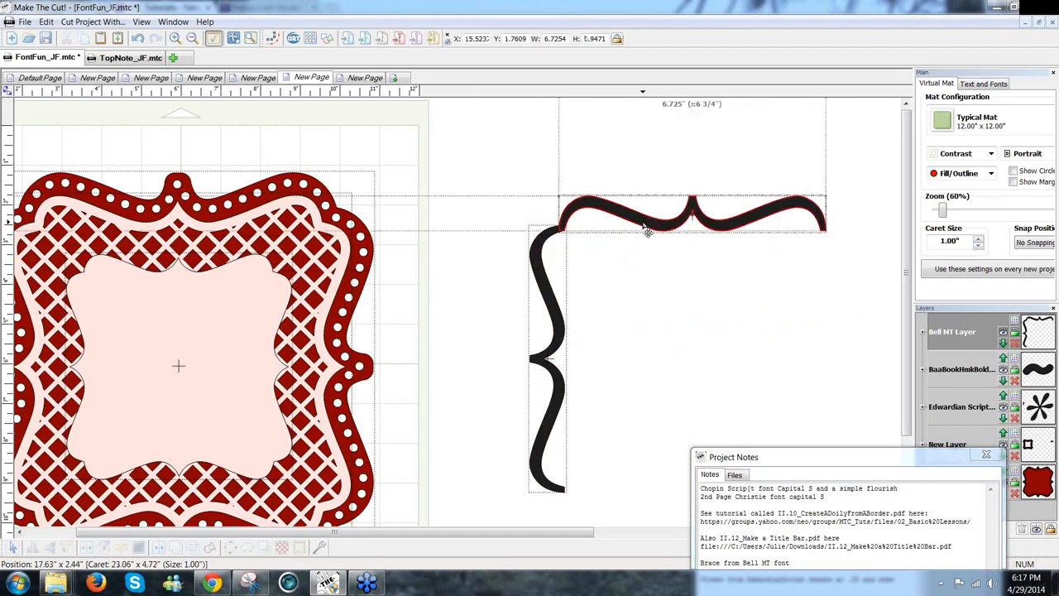
{"action": "left_click", "coordinate": [557, 308], "text": "shift"}
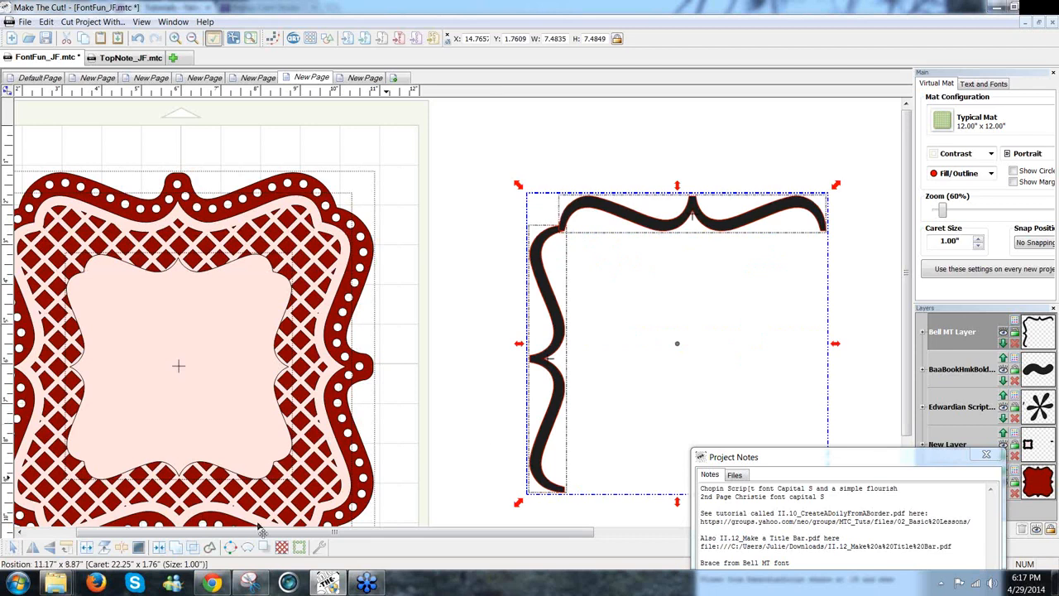
{"action": "left_click", "coordinate": [67, 547]}
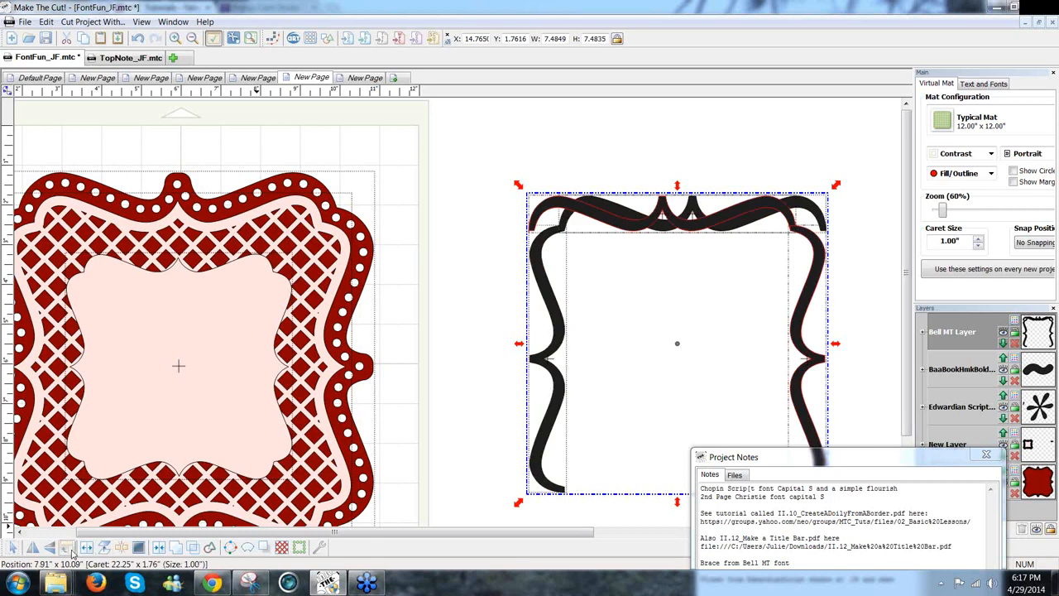
{"action": "left_click", "coordinate": [70, 550]}
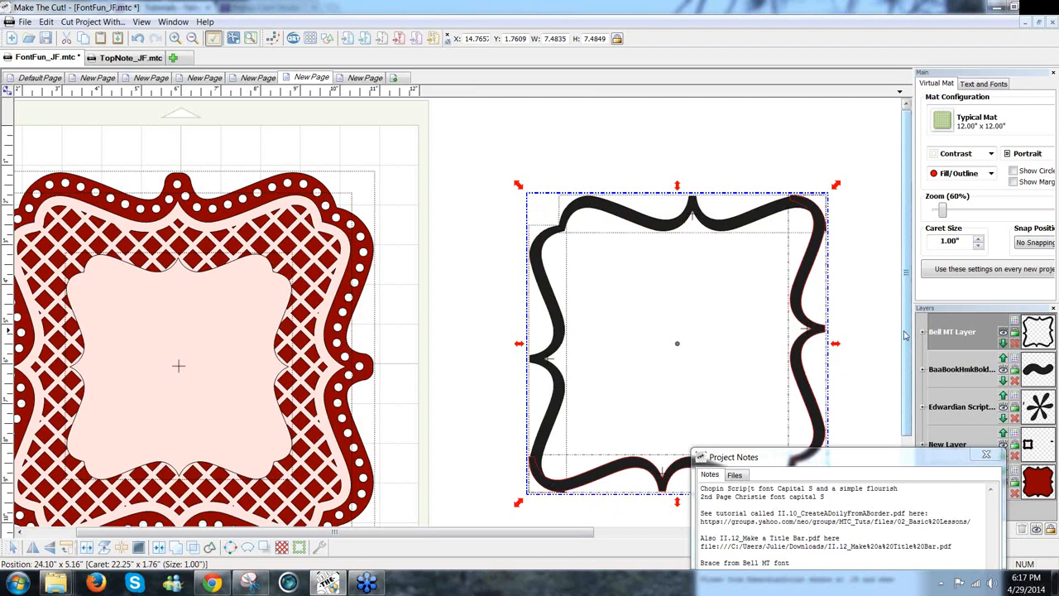
Shift the rotated brace pair down and right, fine-tuning it until its ends overlap the original pair and close the square frame.
{"action": "left_click_drag", "start_coordinate": [905, 340], "coordinate": [905, 379]}
{"action": "left_click_drag", "start_coordinate": [769, 436], "coordinate": [801, 470]}
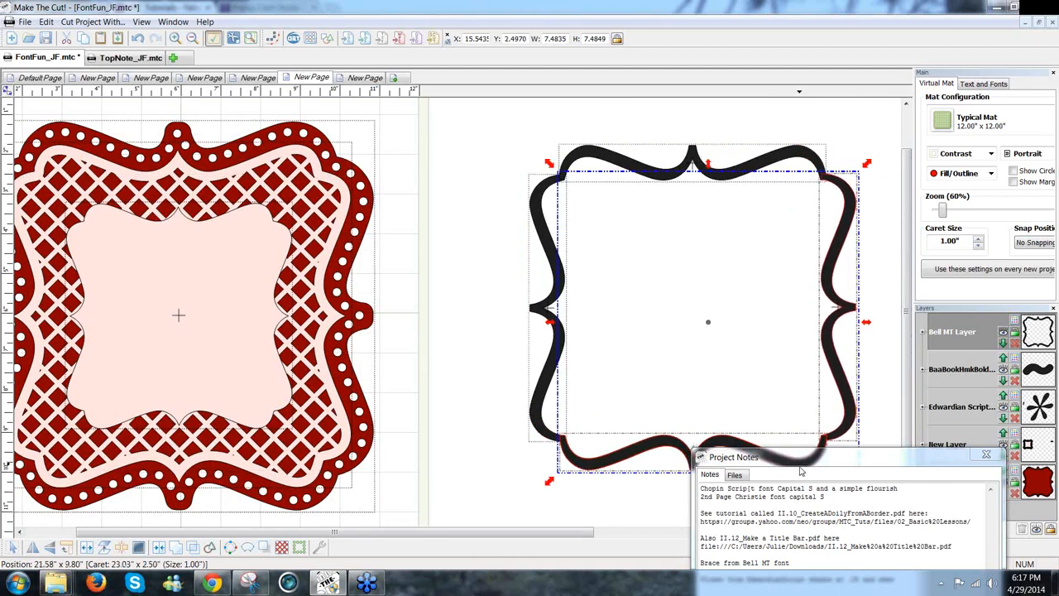
{"action": "scroll", "coordinate": [801, 471], "scroll_direction": "up", "scroll_amount": 5}
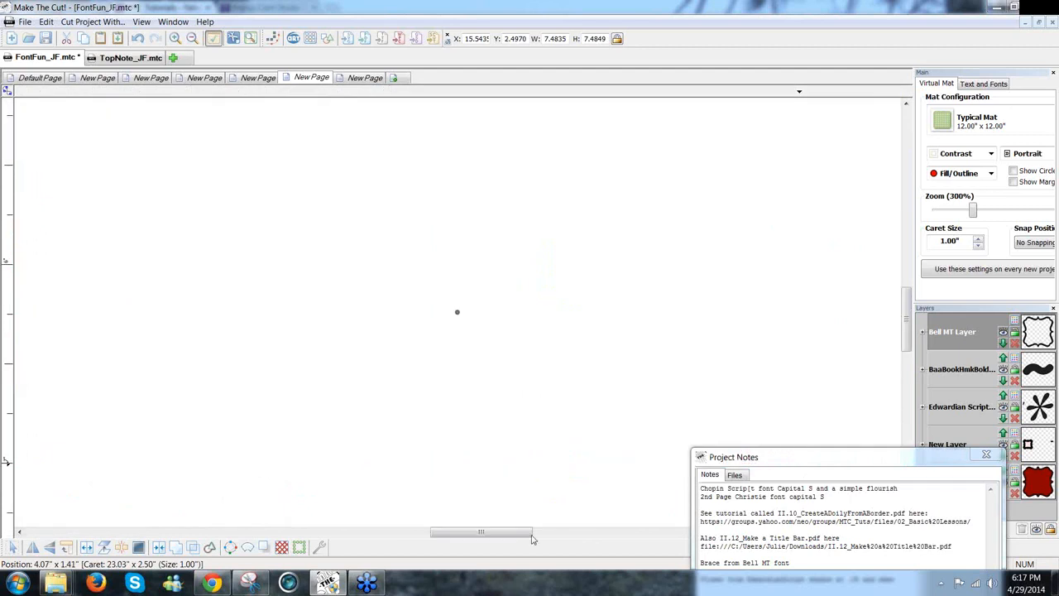
{"action": "left_click_drag", "start_coordinate": [906, 320], "coordinate": [913, 206]}
{"action": "left_click_drag", "start_coordinate": [452, 531], "coordinate": [526, 532]}
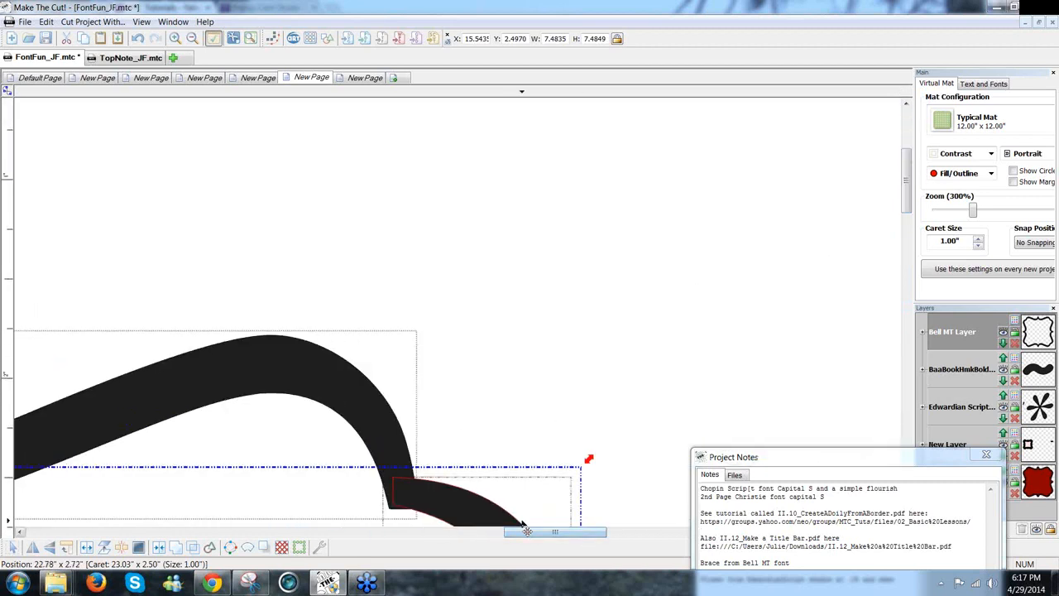
{"action": "left_click_drag", "start_coordinate": [512, 528], "coordinate": [513, 528]}
{"action": "left_click_drag", "start_coordinate": [978, 212], "coordinate": [944, 214]}
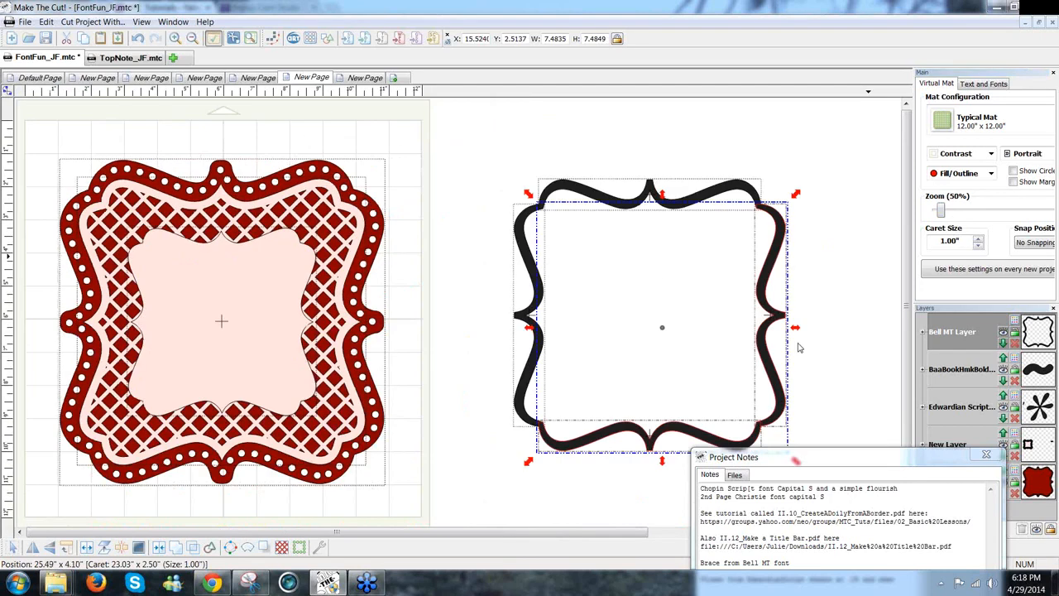
Weld all four braces into a single frame and place a copy of it in clear space to the right.
{"action": "left_click", "coordinate": [519, 138]}
{"action": "left_click_drag", "start_coordinate": [489, 129], "coordinate": [891, 556]}
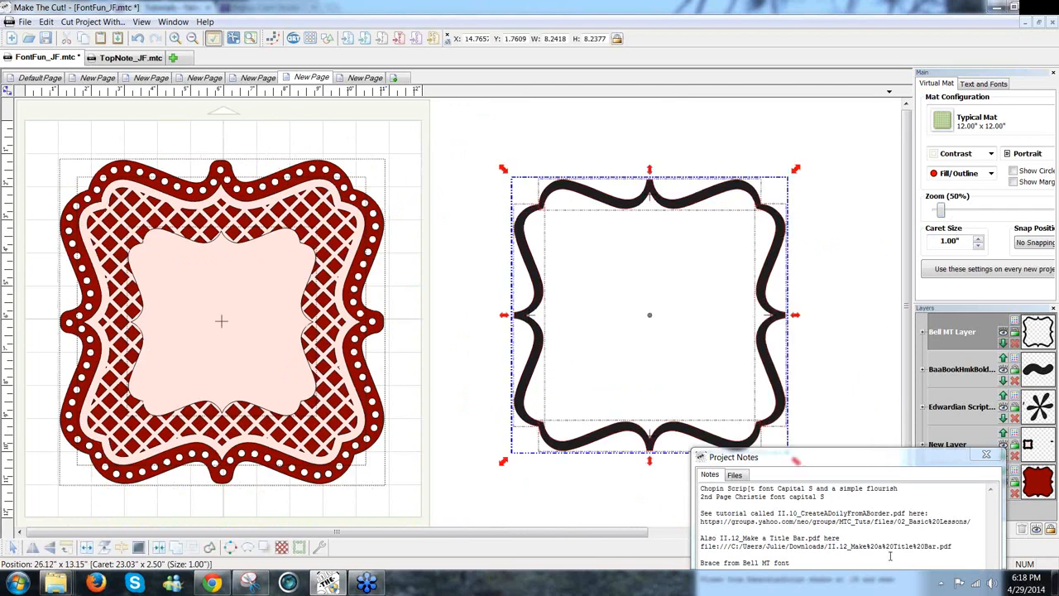
{"action": "left_click", "coordinate": [182, 552]}
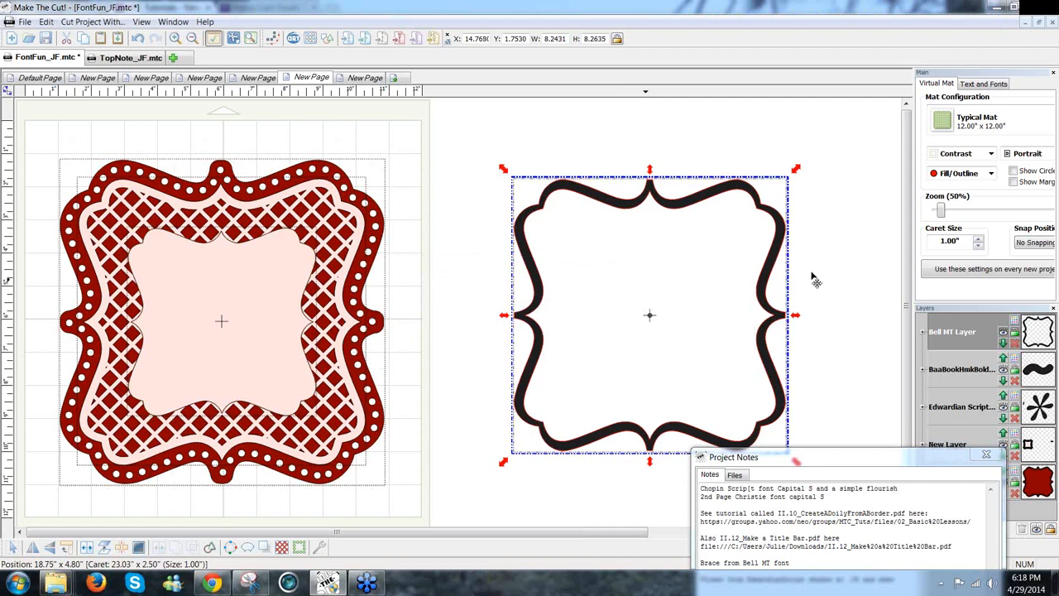
{"action": "left_click_drag", "start_coordinate": [812, 273], "coordinate": [915, 284]}
{"action": "left_click_drag", "start_coordinate": [602, 320], "coordinate": [480, 348]}
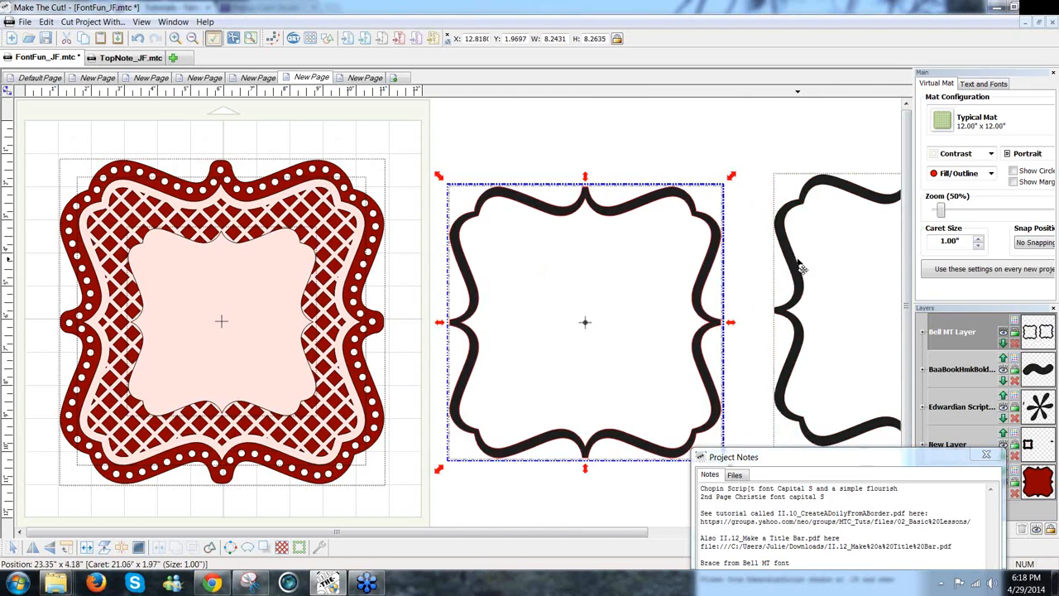
Shrink the right-hand frame copy to about 5.6" square and black it out into a solid shape beside the large frame.
{"action": "left_click", "coordinate": [801, 266]}
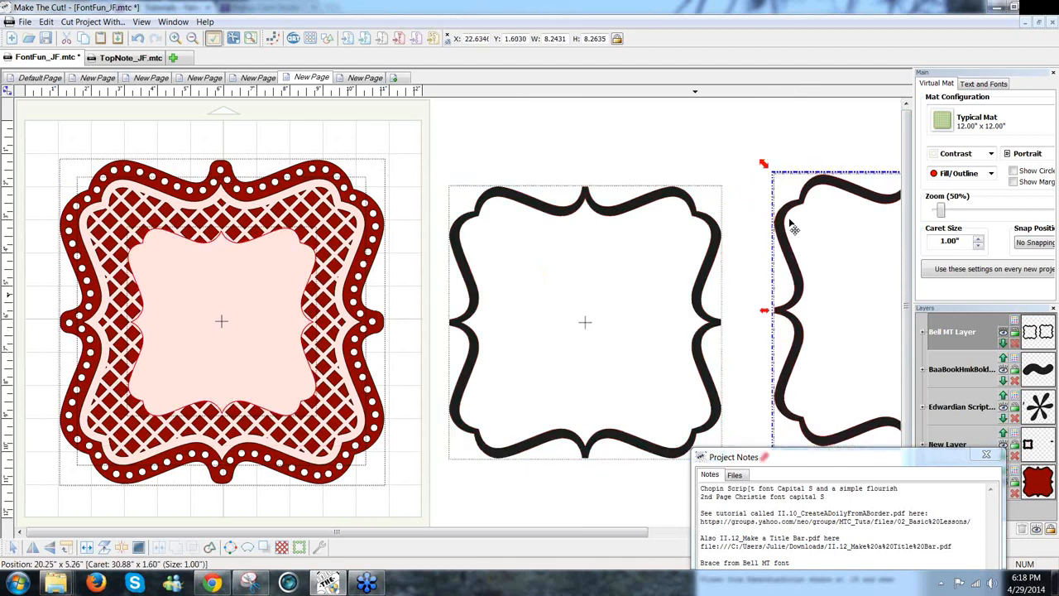
{"action": "left_click_drag", "start_coordinate": [764, 164], "coordinate": [854, 277]}
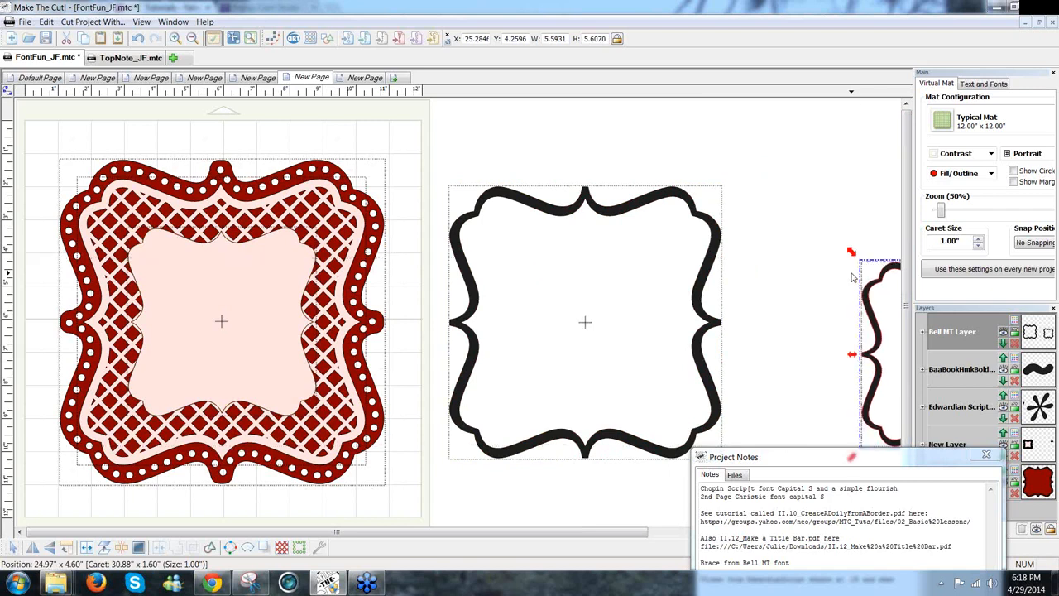
{"action": "left_click_drag", "start_coordinate": [614, 294], "coordinate": [507, 270]}
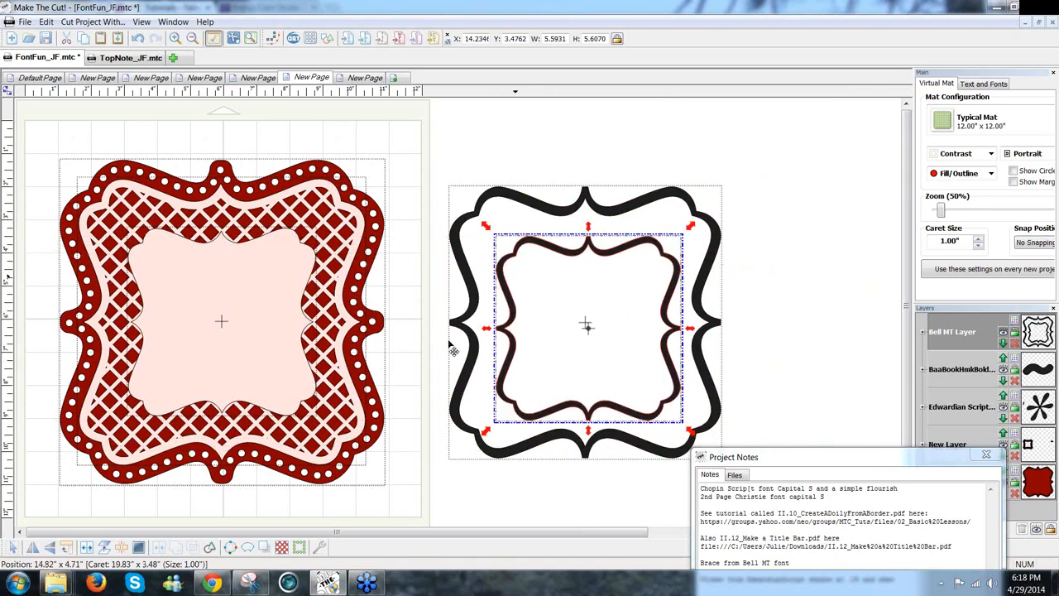
{"action": "left_click", "coordinate": [138, 549]}
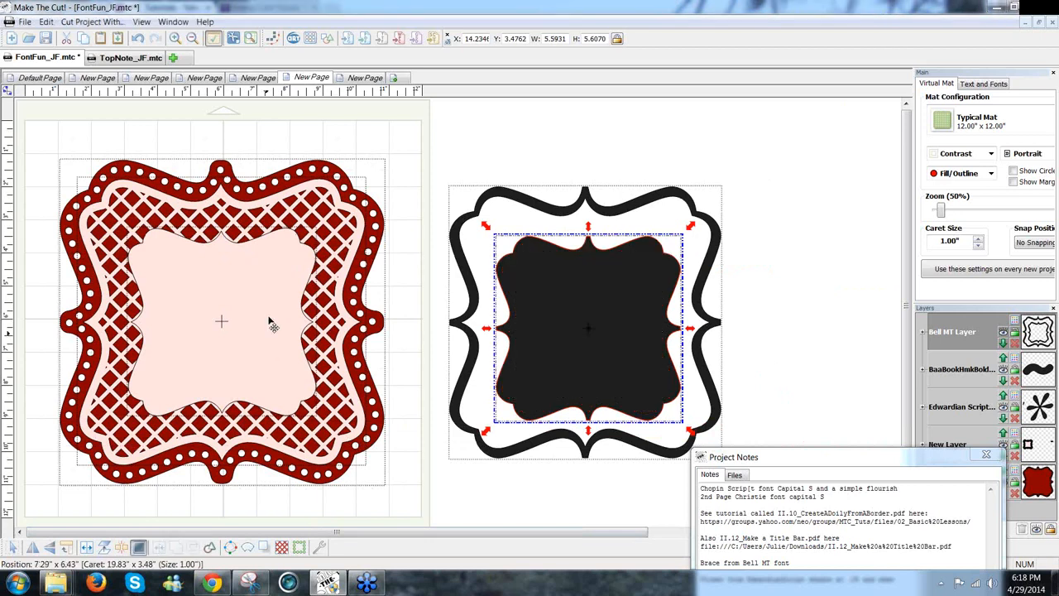
{"action": "left_click_drag", "start_coordinate": [590, 315], "coordinate": [850, 309]}
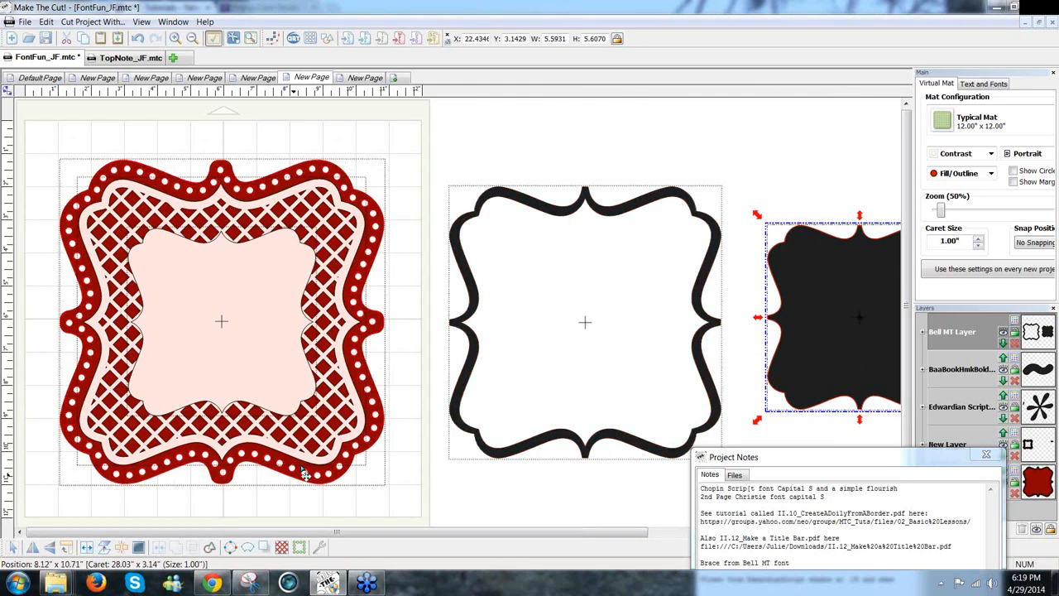
Generate a blacked-out shadow layer around the large brace frame with a 0.25 in. width and rounded corner joins.
{"action": "left_click", "coordinate": [513, 455]}
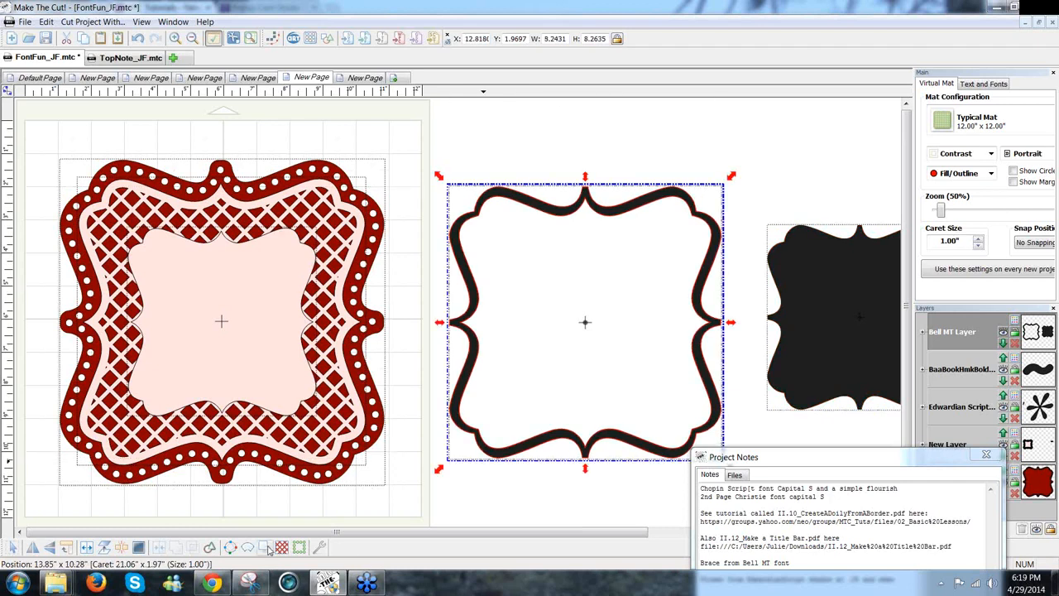
{"action": "left_click", "coordinate": [266, 548]}
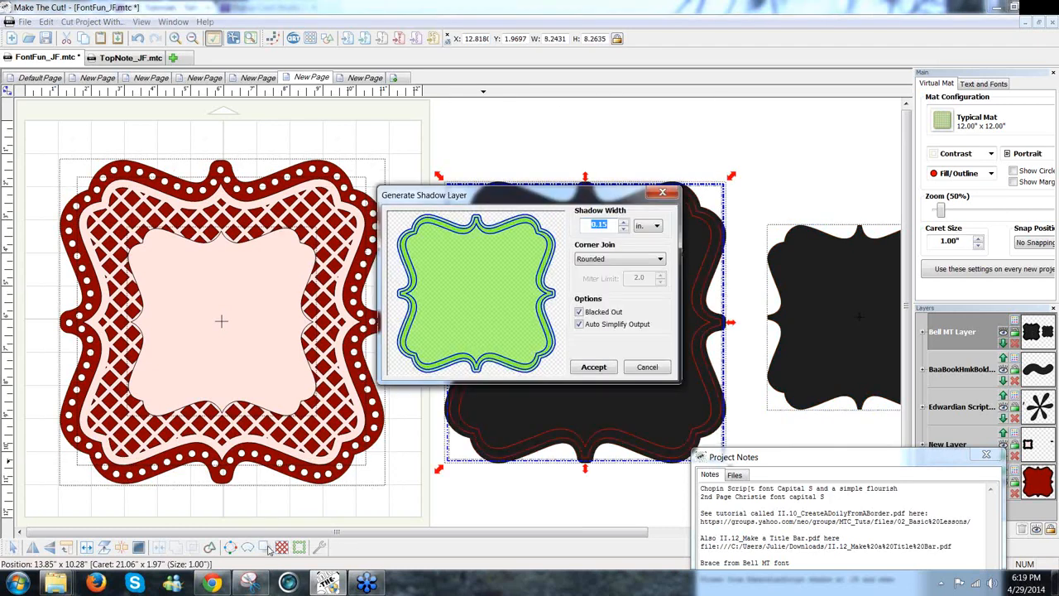
{"action": "left_click_drag", "start_coordinate": [611, 224], "coordinate": [601, 224]}
{"action": "type", "text": "25"}
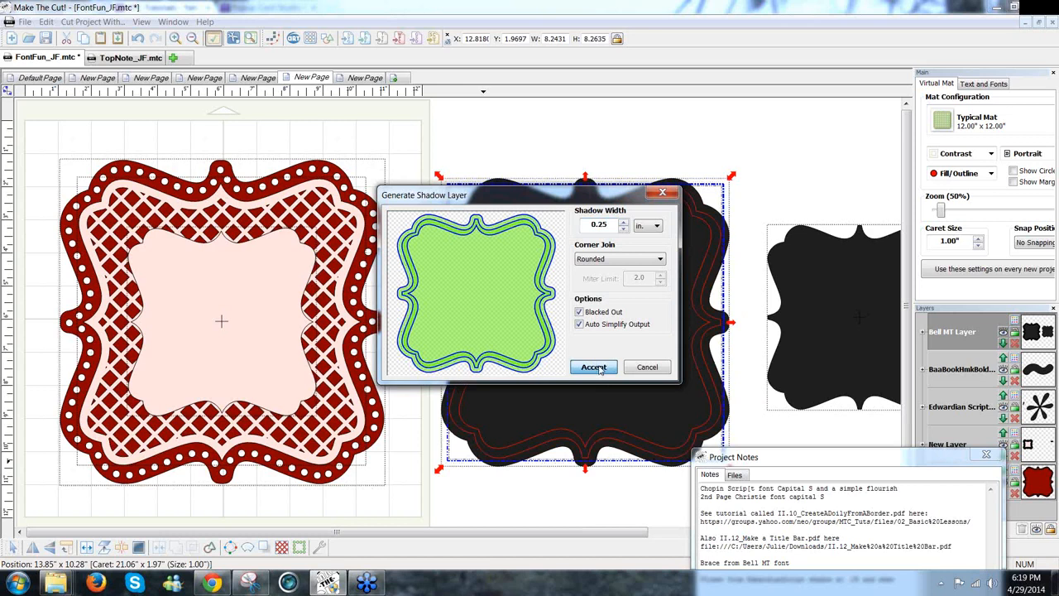
{"action": "left_click", "coordinate": [593, 366]}
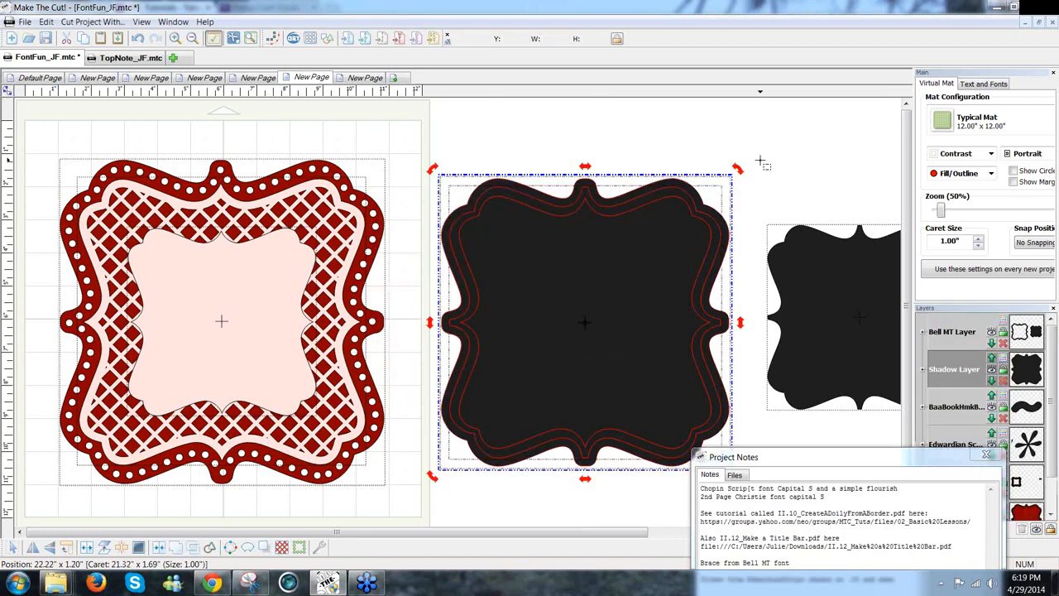
Select the new shadow shape and change the mat contrast to Green.
{"action": "left_click", "coordinate": [762, 163]}
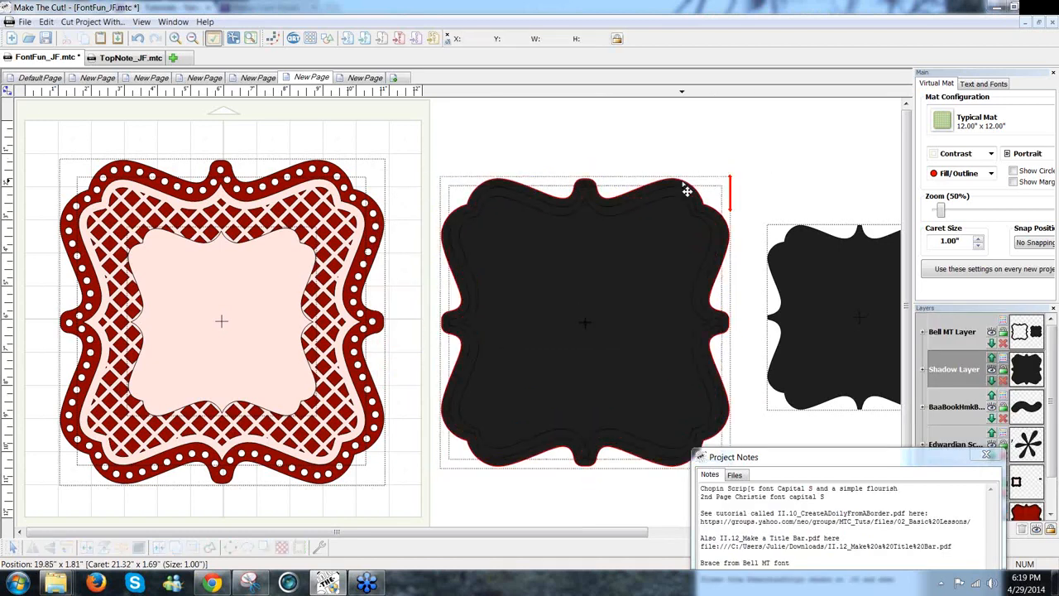
{"action": "left_click", "coordinate": [686, 187]}
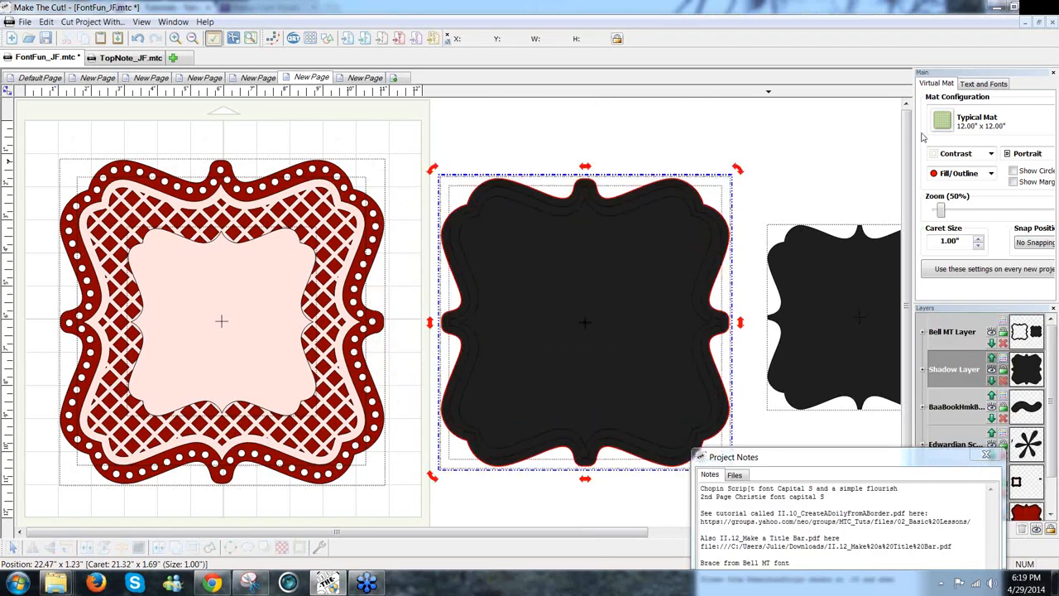
{"action": "left_click", "coordinate": [987, 154]}
{"action": "left_click", "coordinate": [984, 170]}
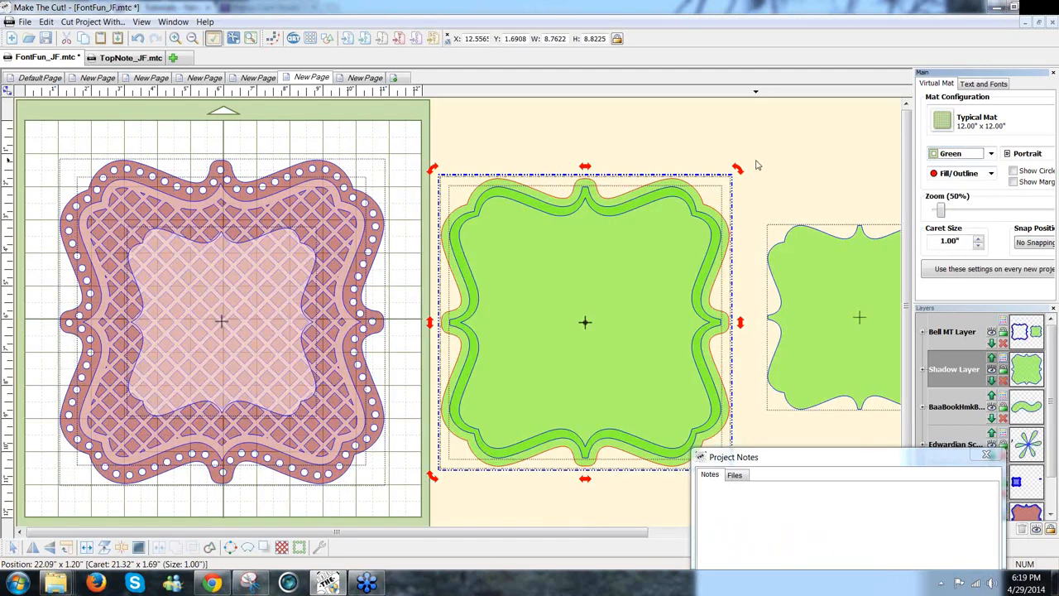
Select the outer shadow shape separately from the large brace frame and shift the Project Notes window aside.
{"action": "left_click", "coordinate": [755, 166]}
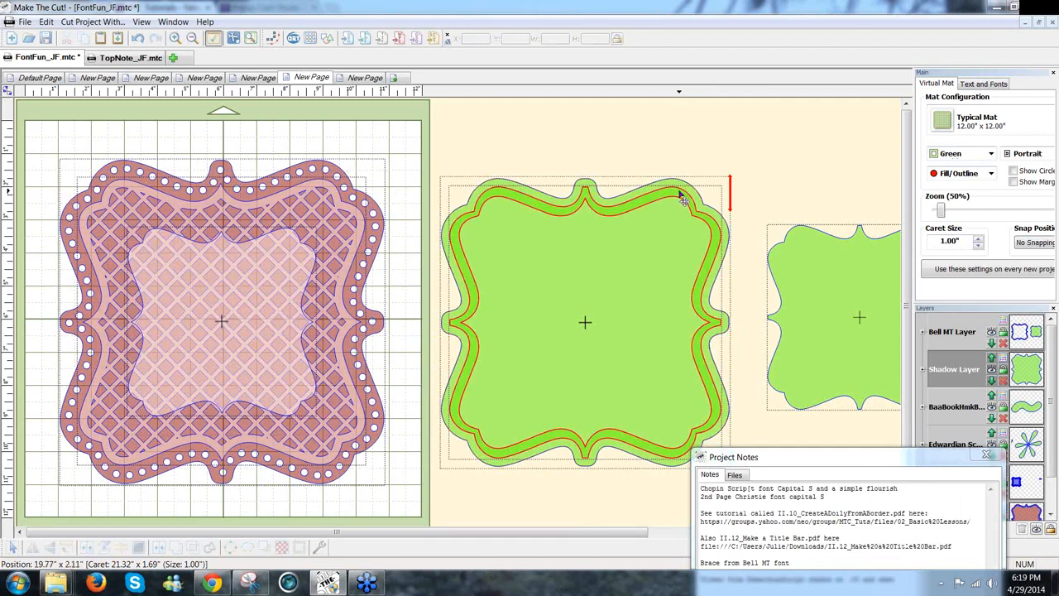
{"action": "left_click", "coordinate": [642, 225]}
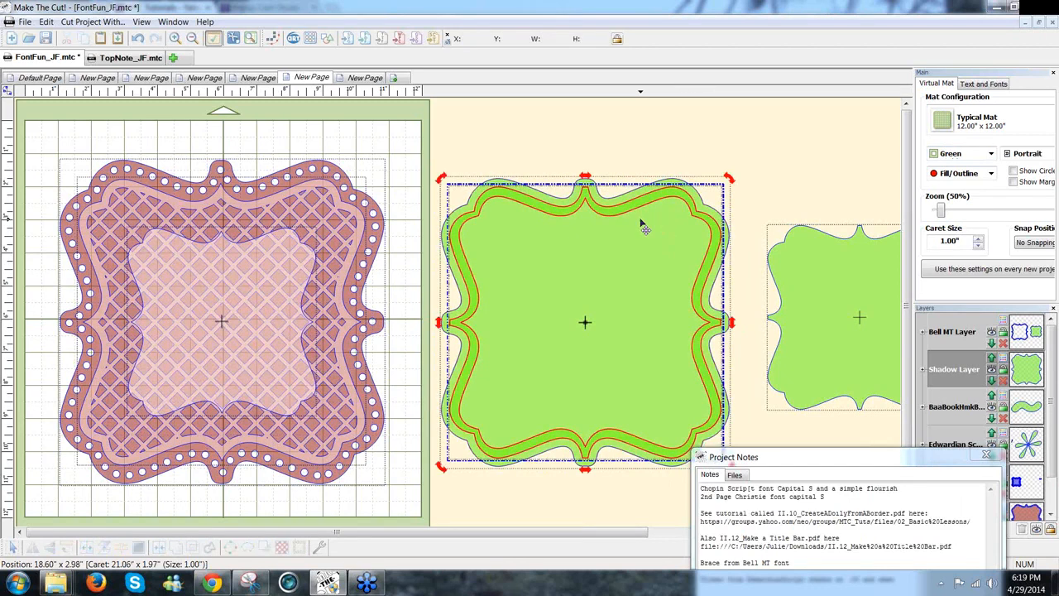
{"action": "left_click", "coordinate": [630, 152]}
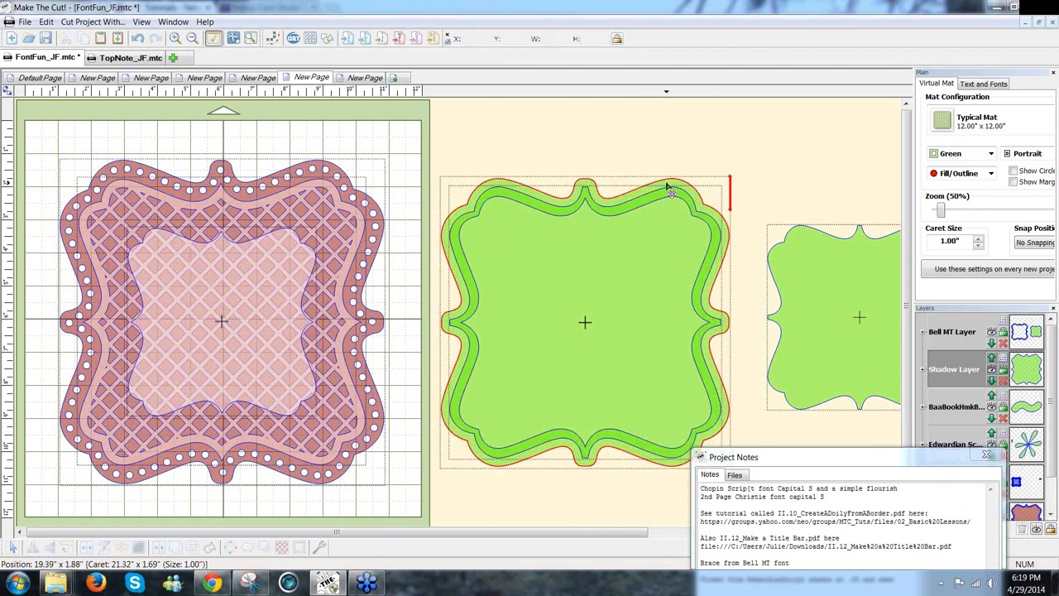
{"action": "left_click", "coordinate": [669, 187]}
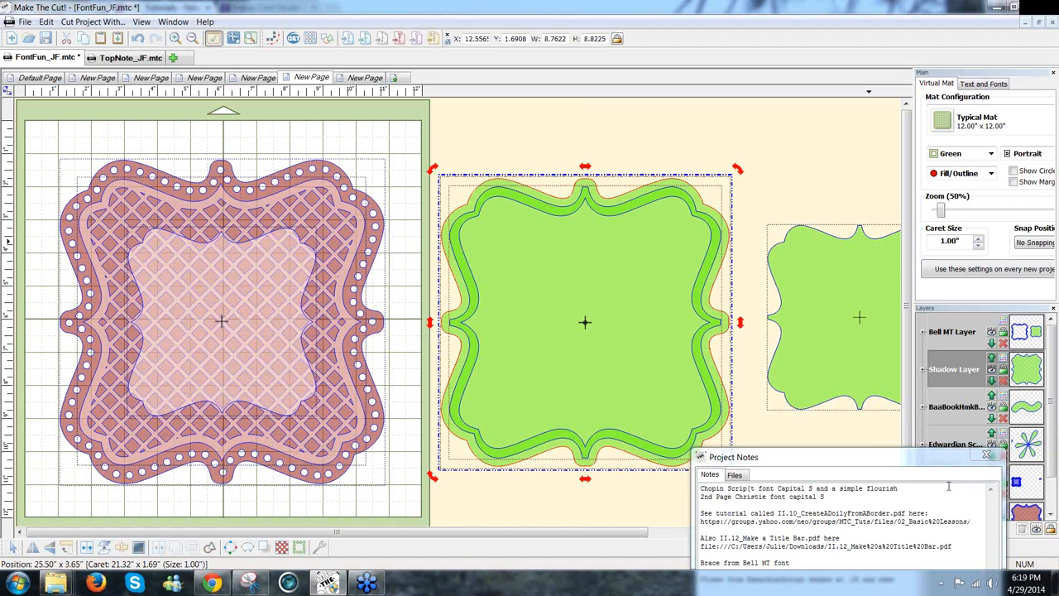
{"action": "left_click_drag", "start_coordinate": [952, 463], "coordinate": [869, 471]}
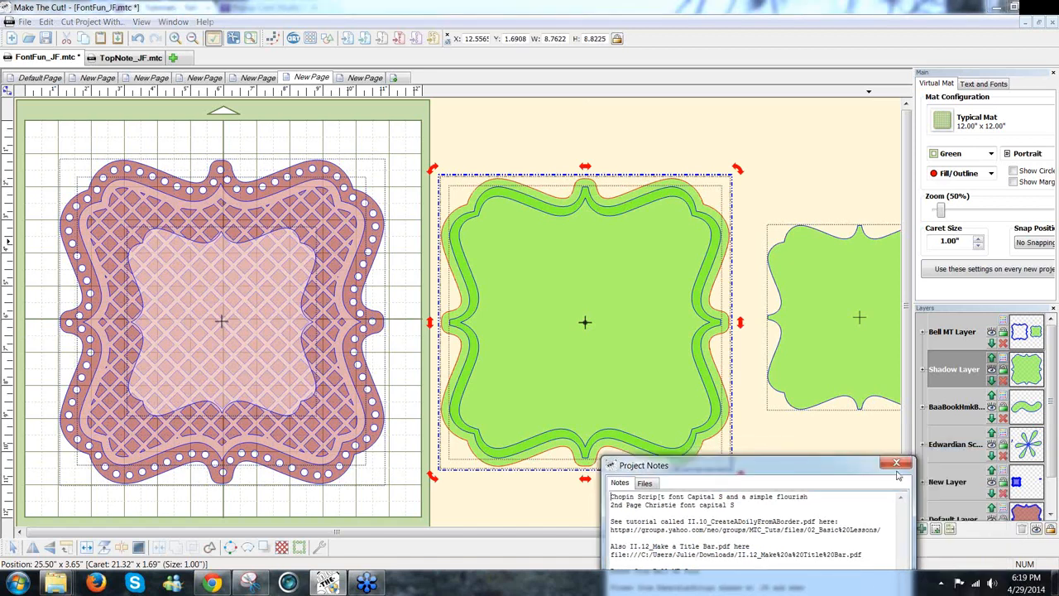
Close the project notes, move the outer shadow shape to its own new layer and hide that layer.
{"action": "left_click", "coordinate": [904, 464]}
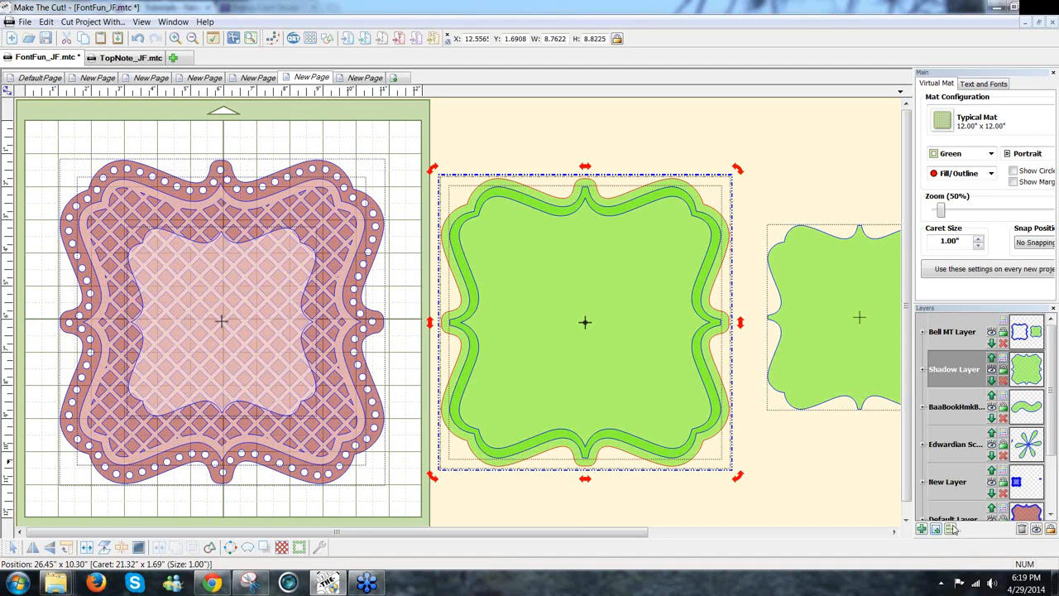
{"action": "left_click", "coordinate": [952, 529]}
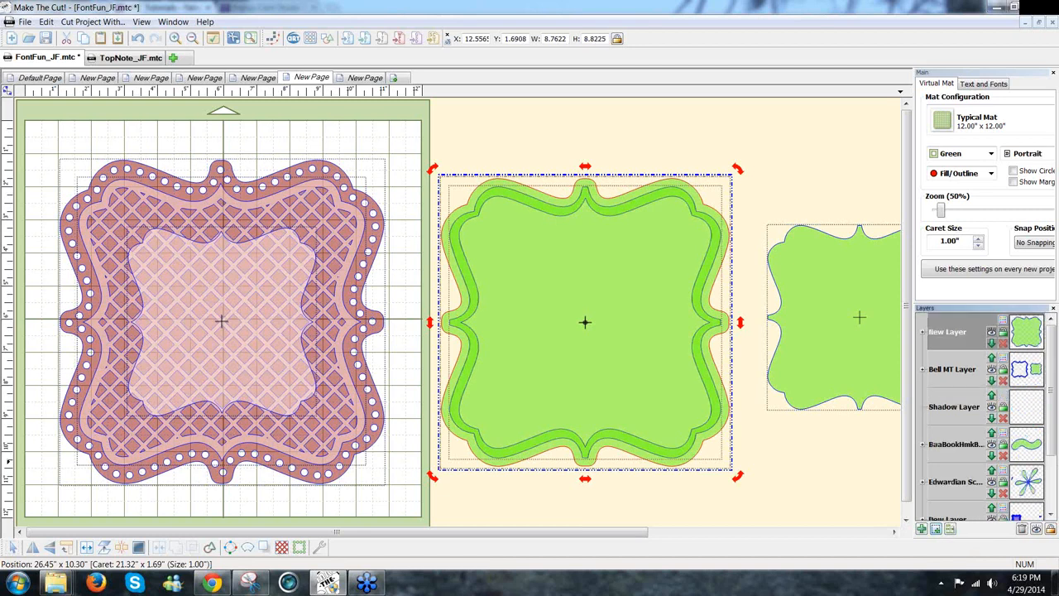
{"action": "left_click", "coordinate": [994, 333]}
{"action": "left_click", "coordinate": [994, 333]}
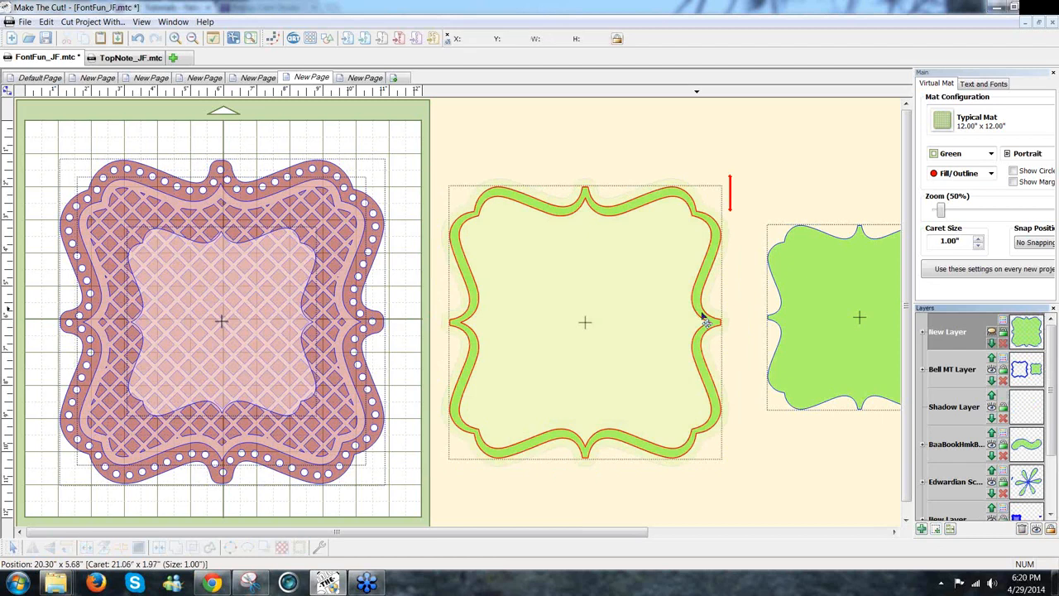
Break the large brace frame apart and move its inner shape to a separate new layer.
{"action": "left_click", "coordinate": [704, 319]}
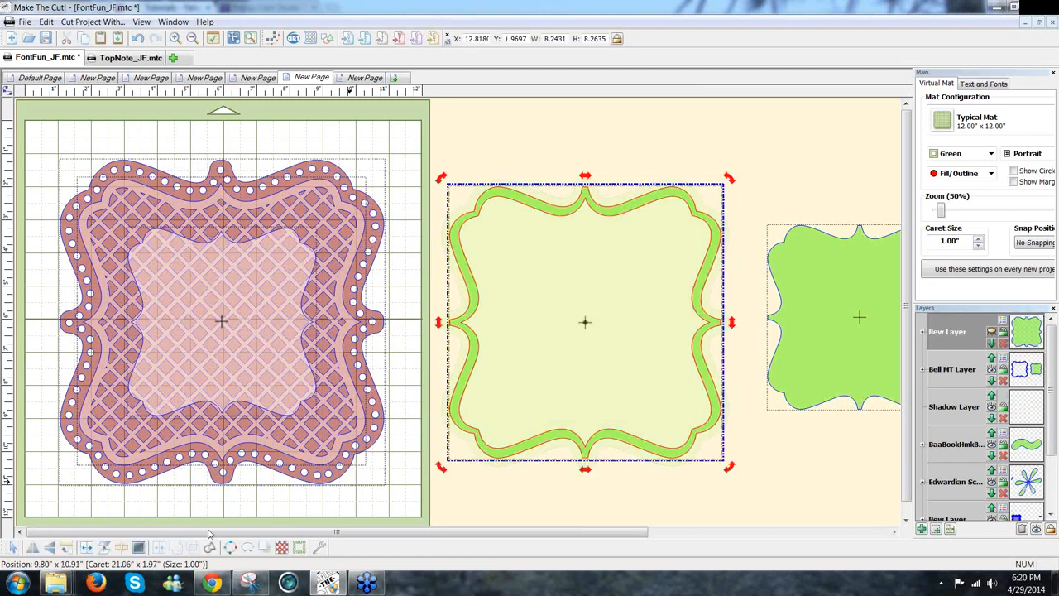
{"action": "left_click", "coordinate": [122, 548]}
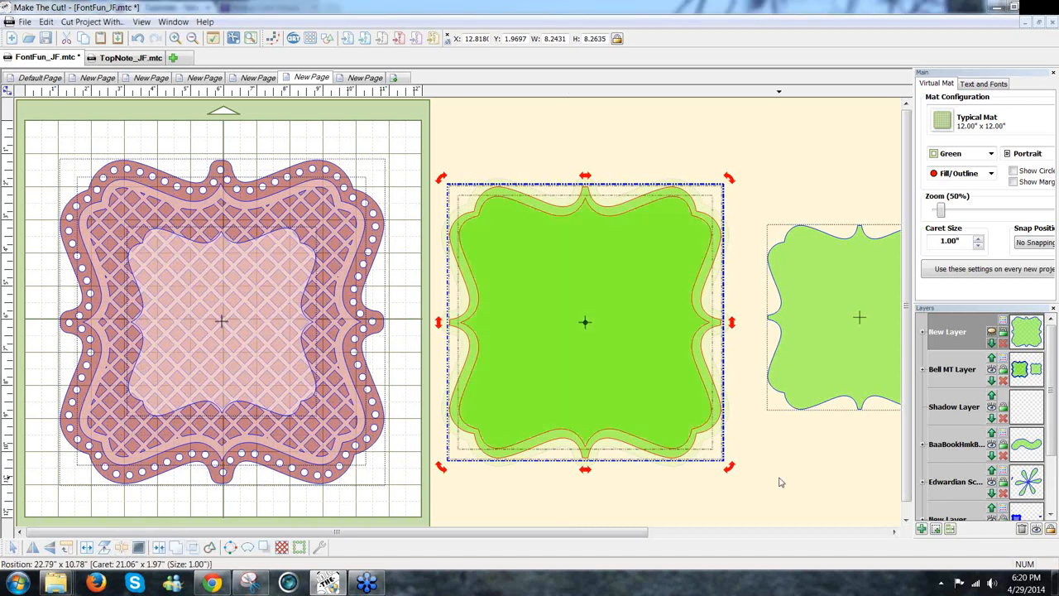
{"action": "left_click", "coordinate": [785, 478]}
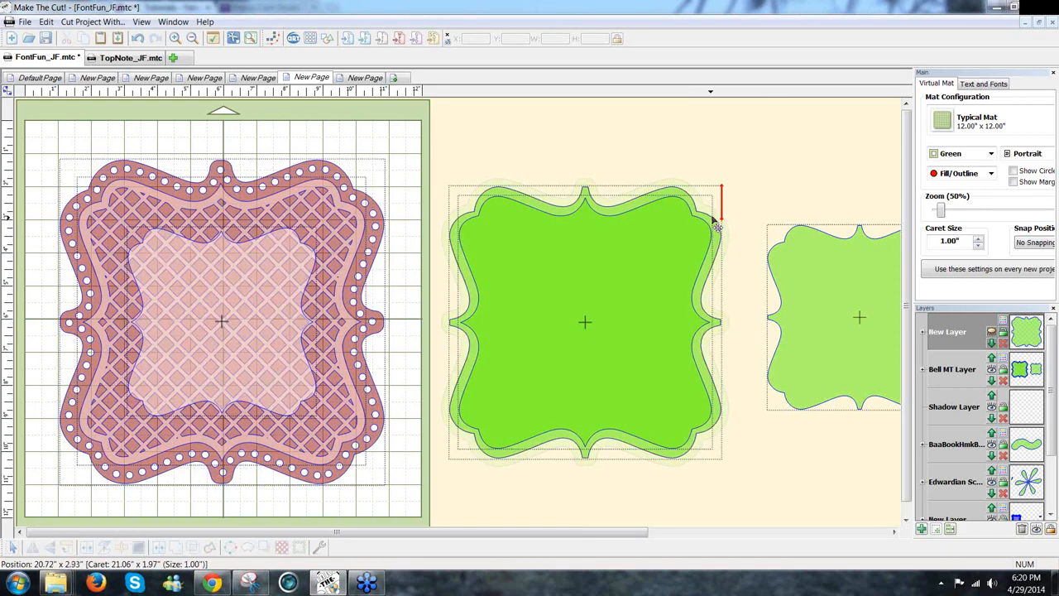
{"action": "left_click", "coordinate": [670, 275]}
{"action": "left_click", "coordinate": [666, 276]}
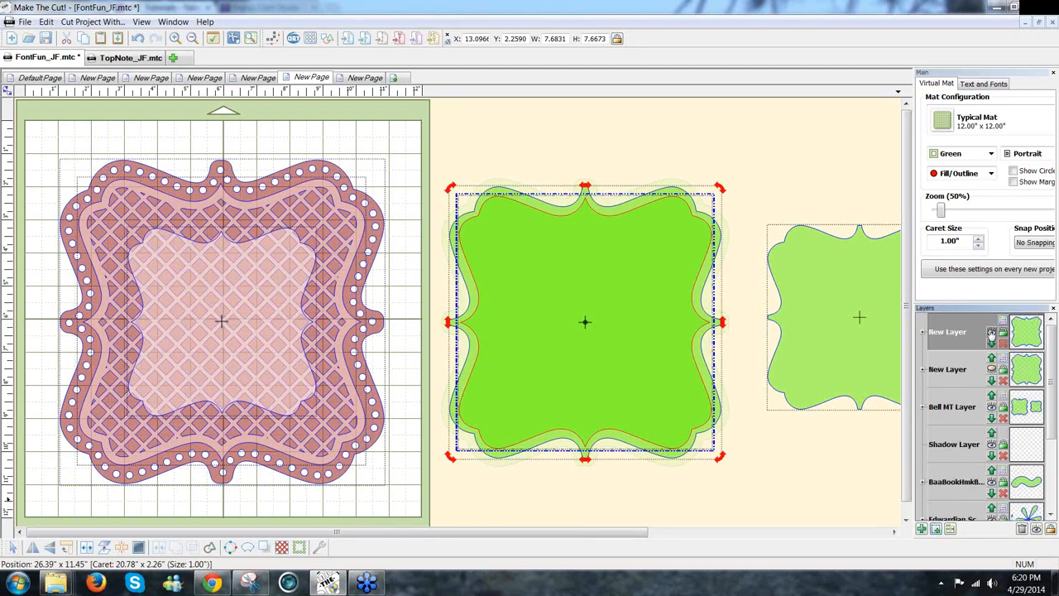
Compare the stacked mat shapes by toggling the visibility of the inner shape's layer and the outer shadow's layer.
{"action": "left_click", "coordinate": [991, 333]}
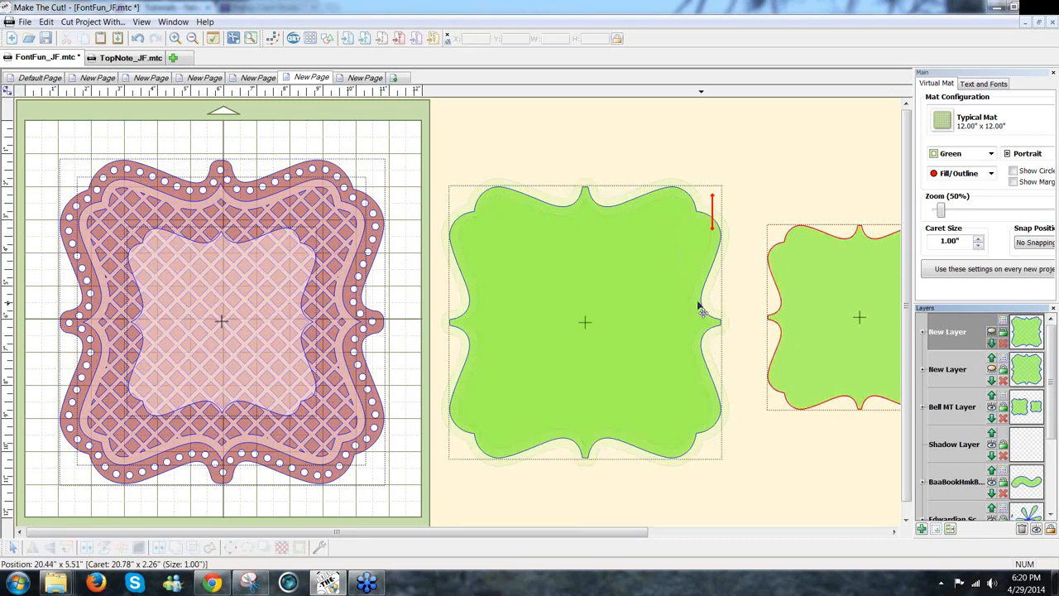
{"action": "left_click", "coordinate": [992, 370]}
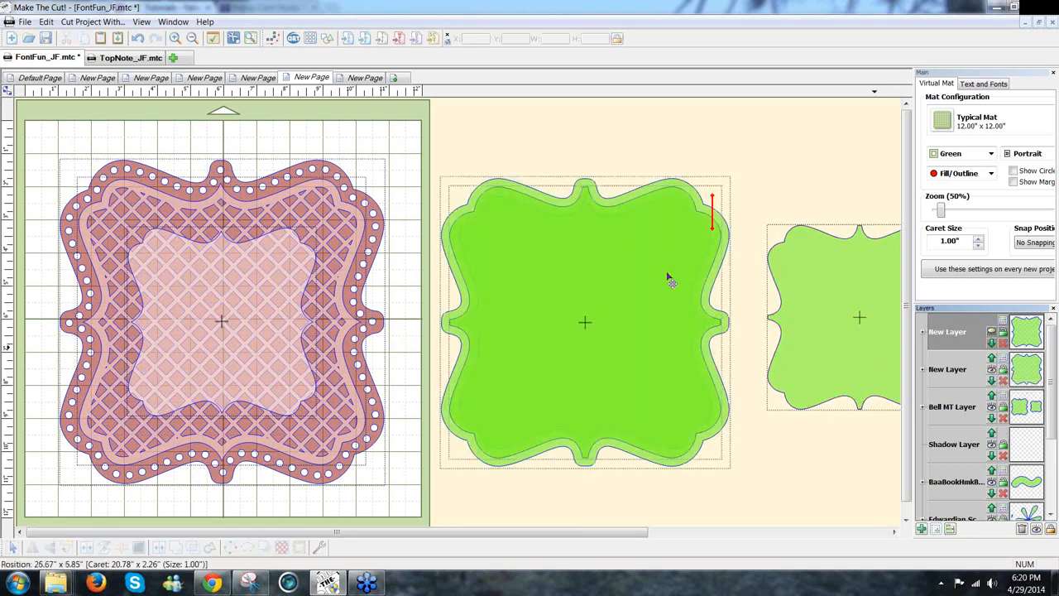
{"action": "left_click", "coordinate": [709, 219]}
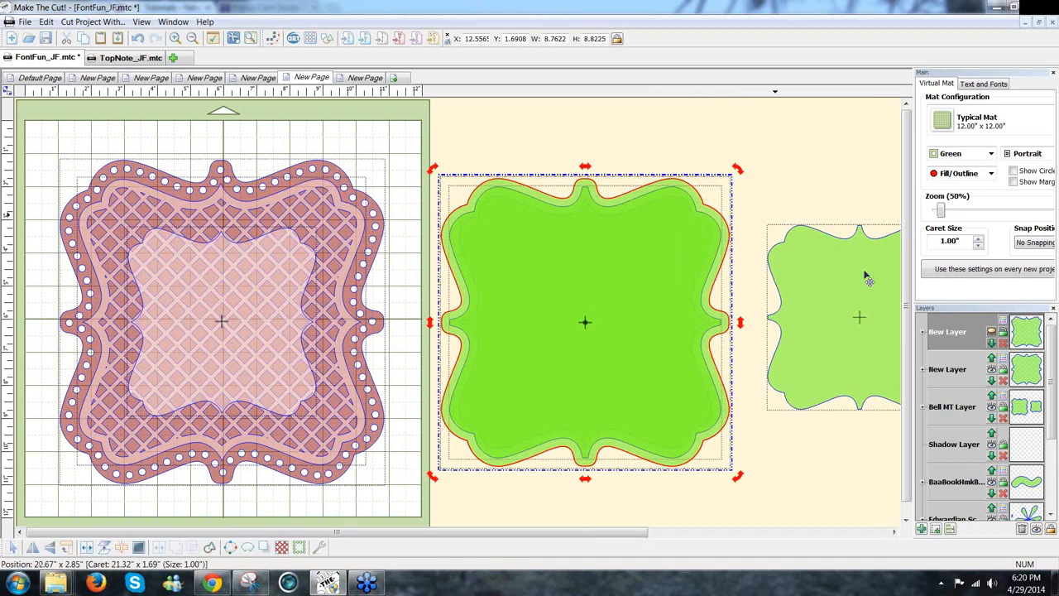
{"action": "left_click", "coordinate": [868, 445]}
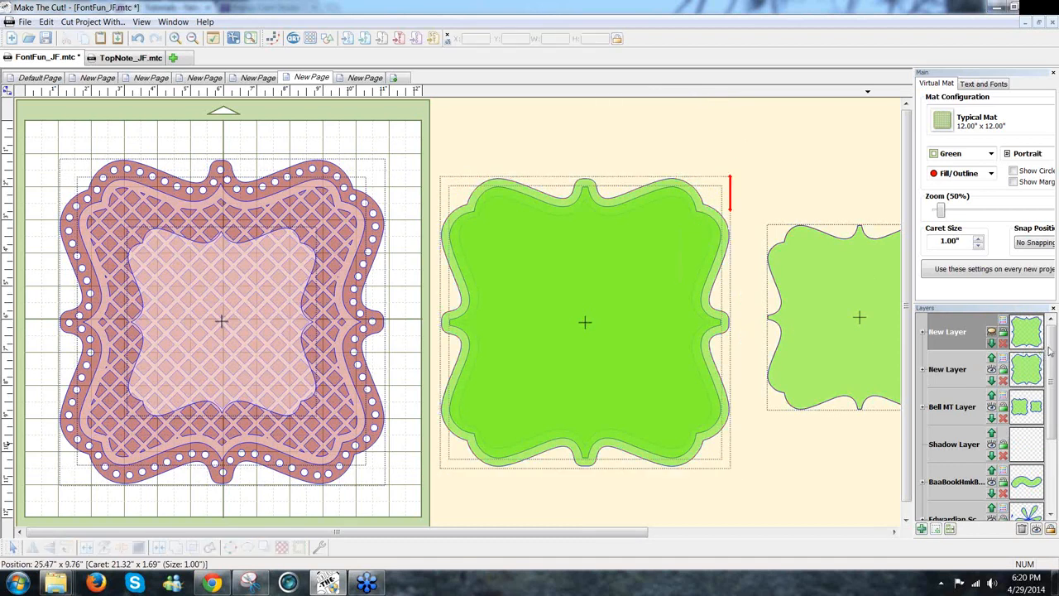
{"action": "left_click", "coordinate": [697, 335]}
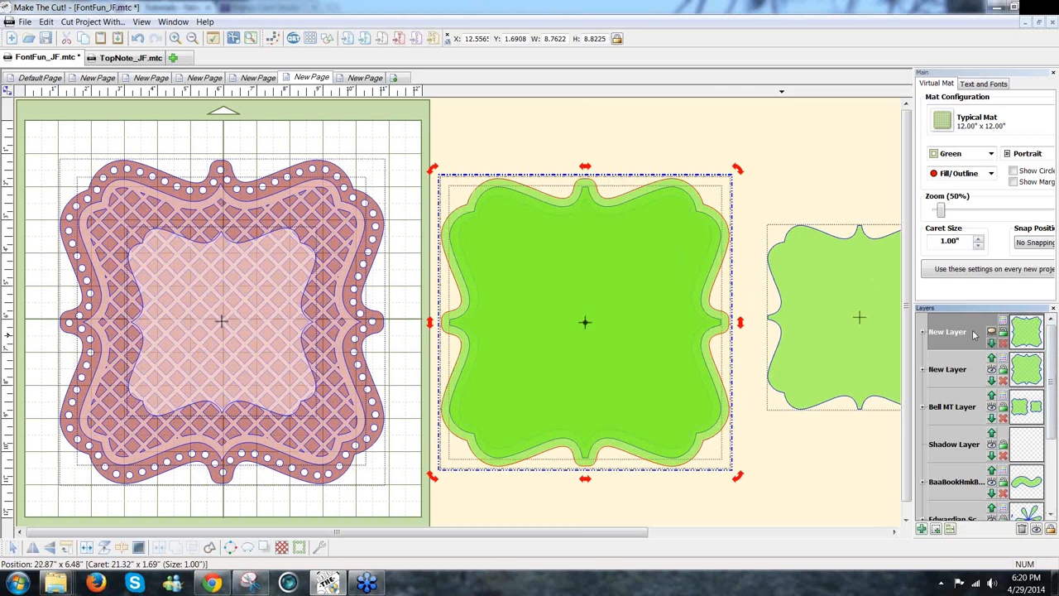
{"action": "left_click", "coordinate": [993, 332]}
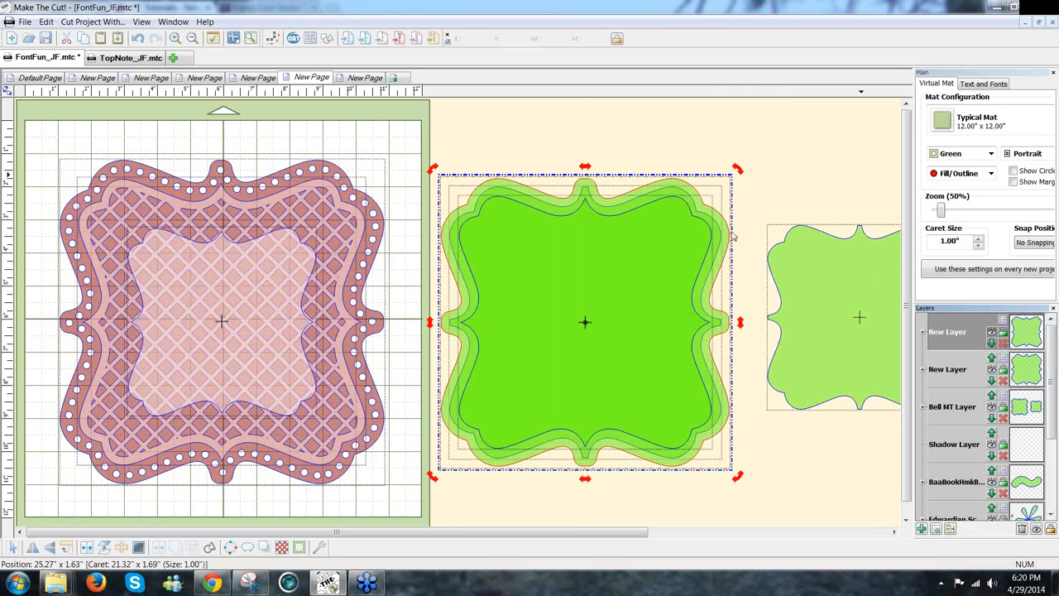
{"action": "left_click", "coordinate": [699, 254]}
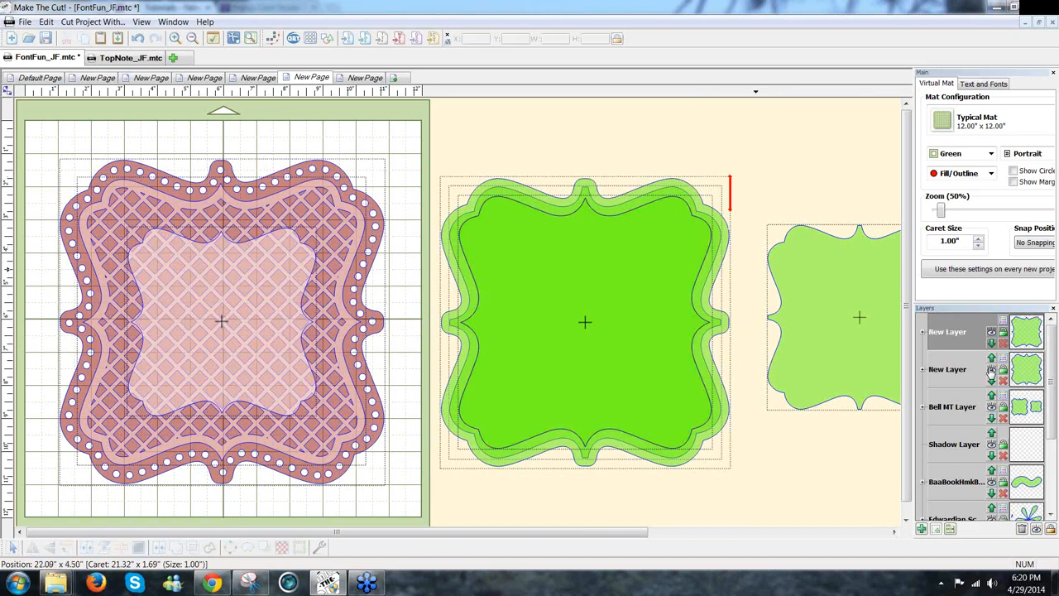
{"action": "left_click", "coordinate": [992, 371]}
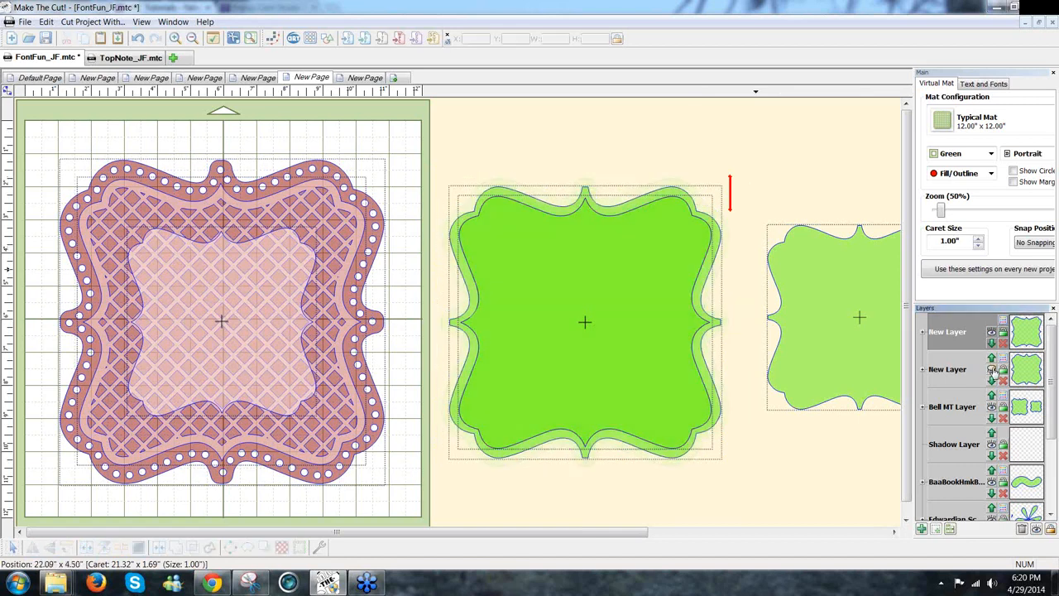
Start a rhinestone outline on the inner shape and preview SS25 stones on the mat at 0.1967" spacing.
{"action": "left_click", "coordinate": [691, 313]}
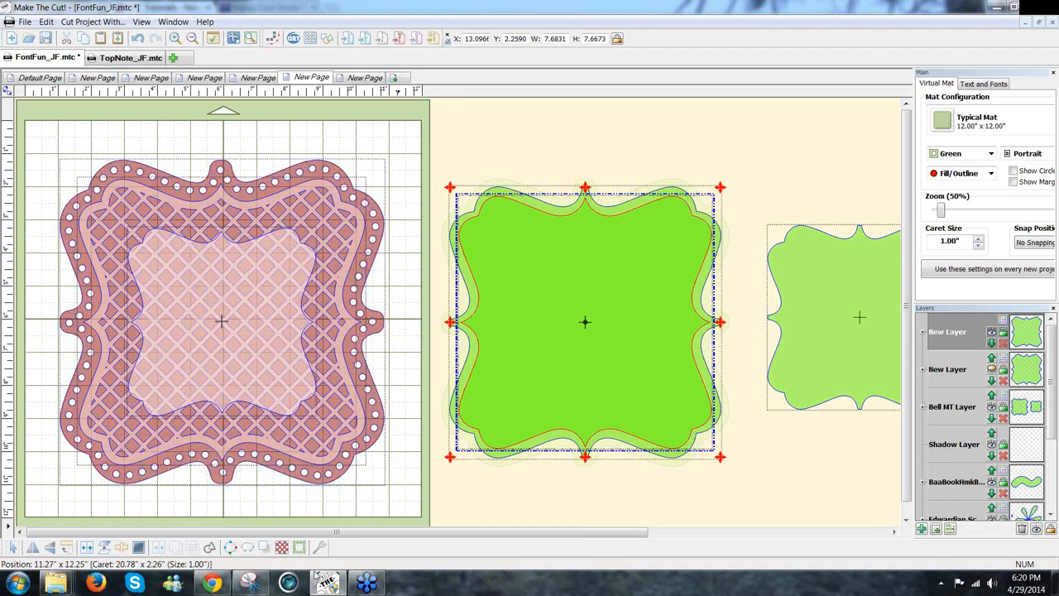
{"action": "left_click", "coordinate": [298, 548]}
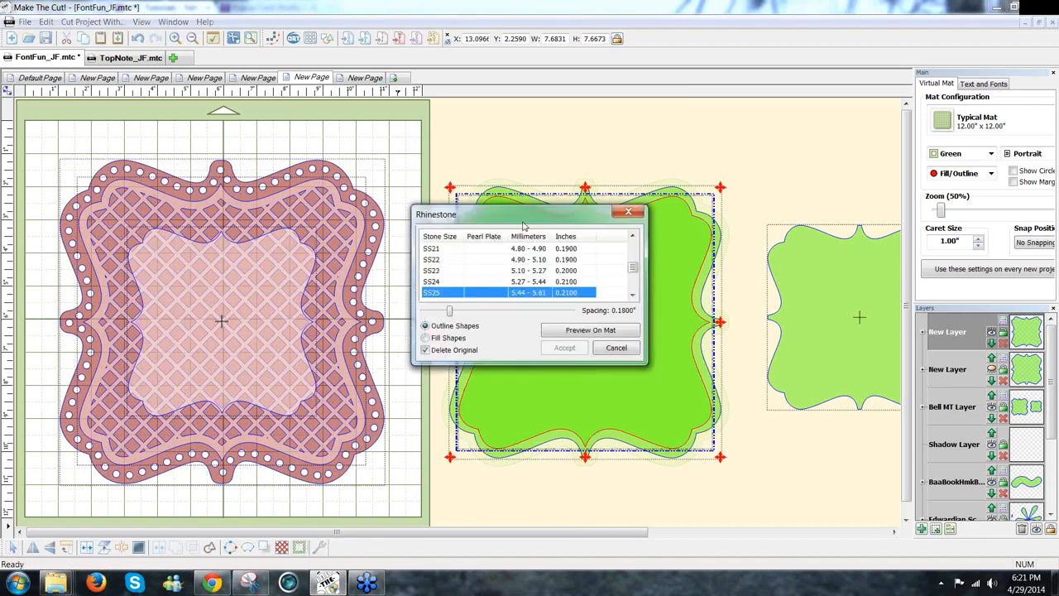
{"action": "left_click_drag", "start_coordinate": [579, 215], "coordinate": [848, 211]}
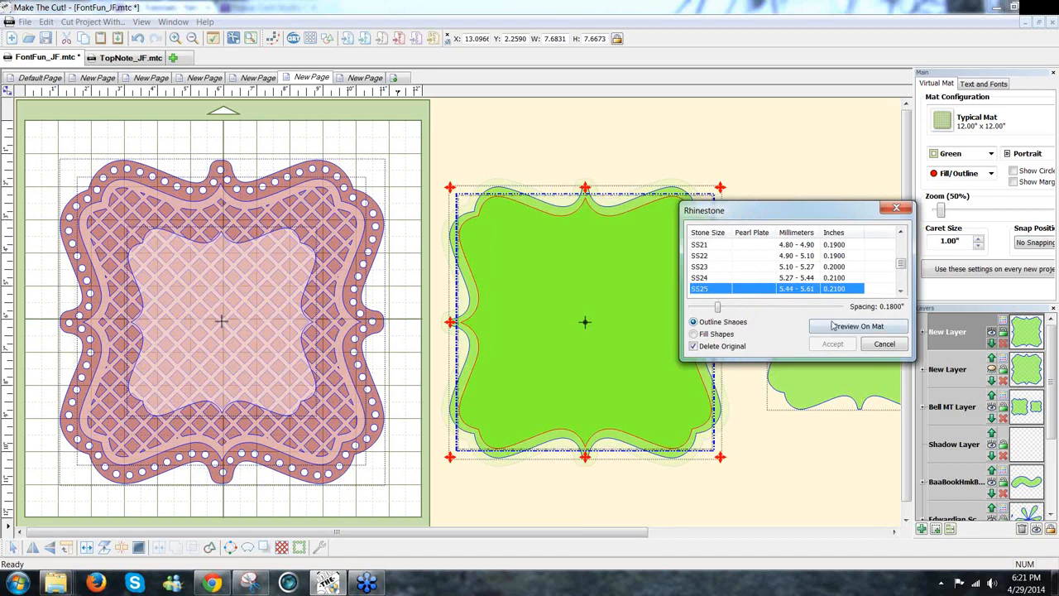
{"action": "left_click_drag", "start_coordinate": [718, 308], "coordinate": [721, 308]}
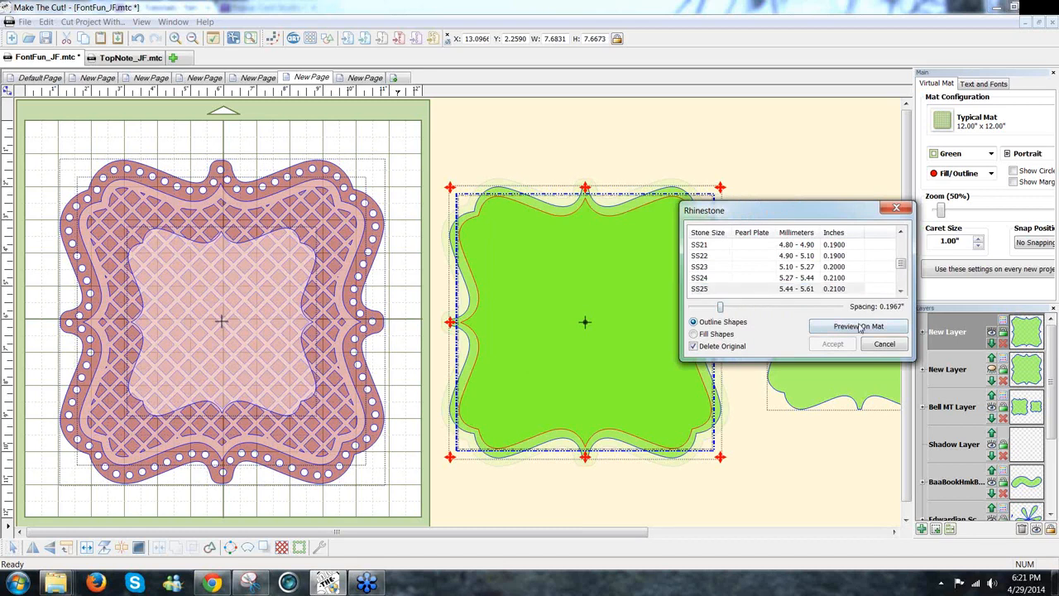
{"action": "left_click", "coordinate": [860, 328]}
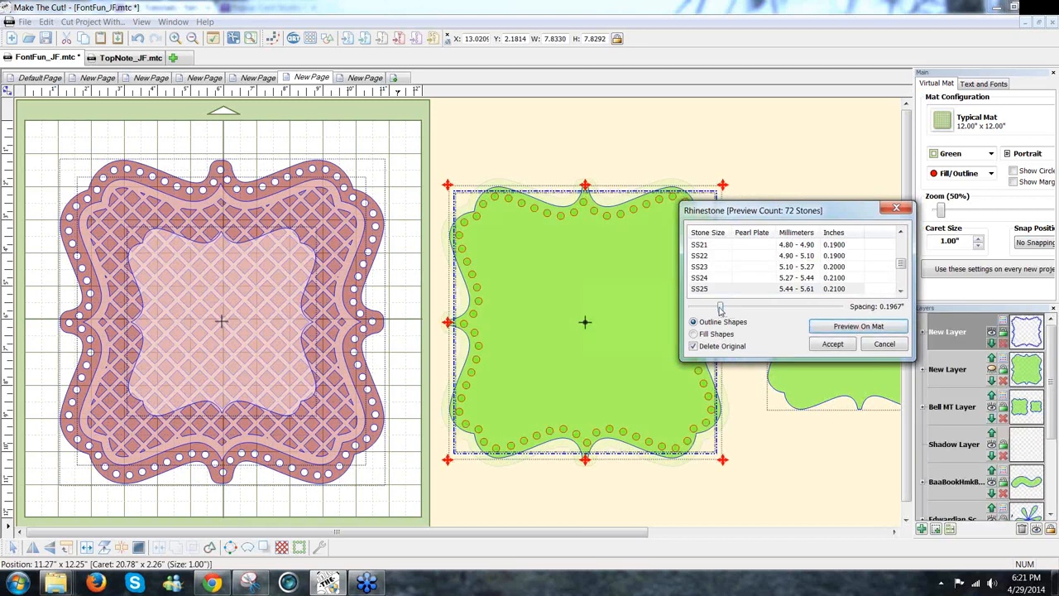
Try rhinestone spacings of 0.1833", 0.2367" and 0.2500" in the mat preview.
{"action": "left_click_drag", "start_coordinate": [721, 308], "coordinate": [730, 310]}
{"action": "left_click_drag", "start_coordinate": [730, 309], "coordinate": [718, 307]}
{"action": "left_click", "coordinate": [846, 328]}
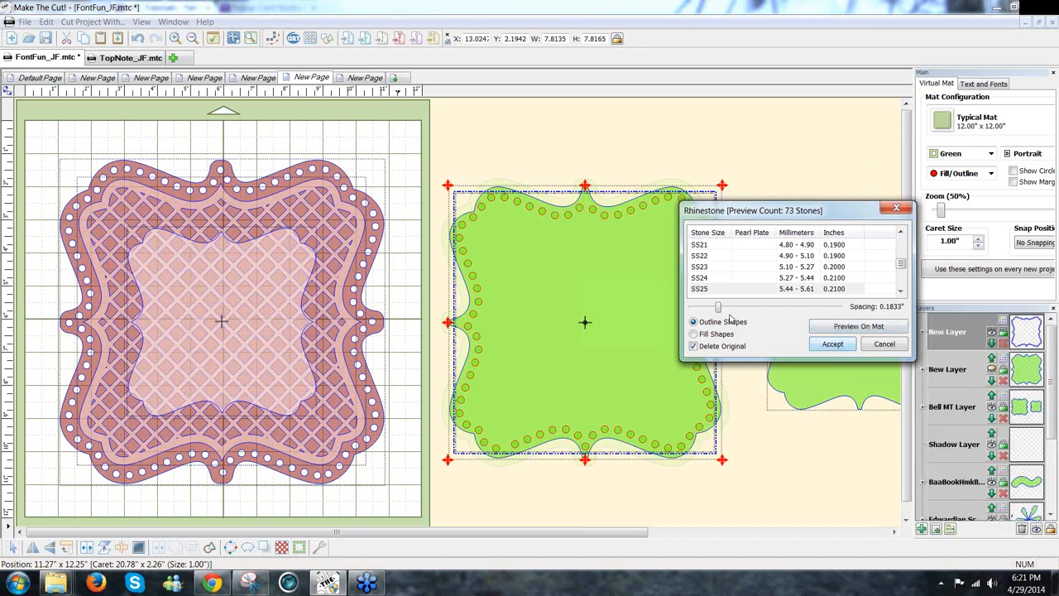
{"action": "left_click_drag", "start_coordinate": [718, 308], "coordinate": [726, 308]}
{"action": "left_click", "coordinate": [821, 329]}
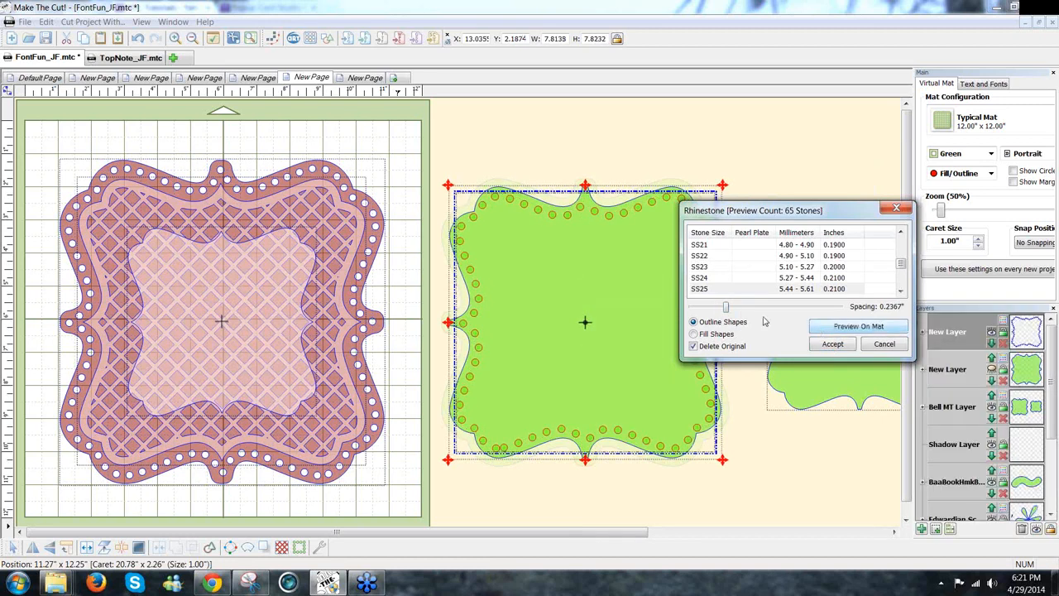
{"action": "left_click_drag", "start_coordinate": [726, 308], "coordinate": [730, 307]}
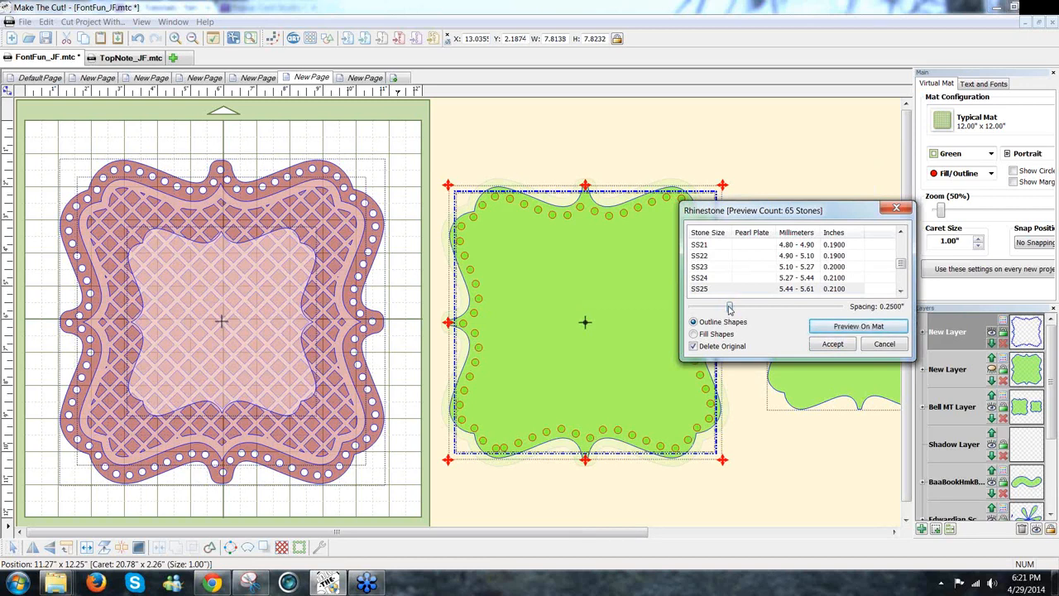
{"action": "left_click", "coordinate": [826, 329]}
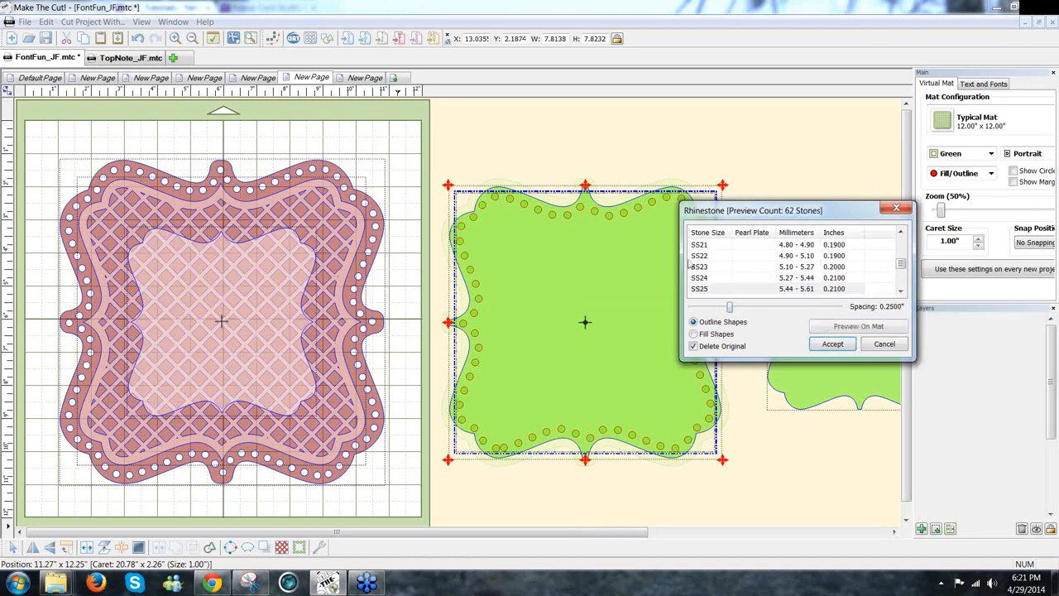
Set the rhinestone spacing to 0.3200", preview it and accept the stone outline in place of the inner shape.
{"action": "left_click_drag", "start_coordinate": [730, 307], "coordinate": [738, 307]}
{"action": "left_click", "coordinate": [833, 330]}
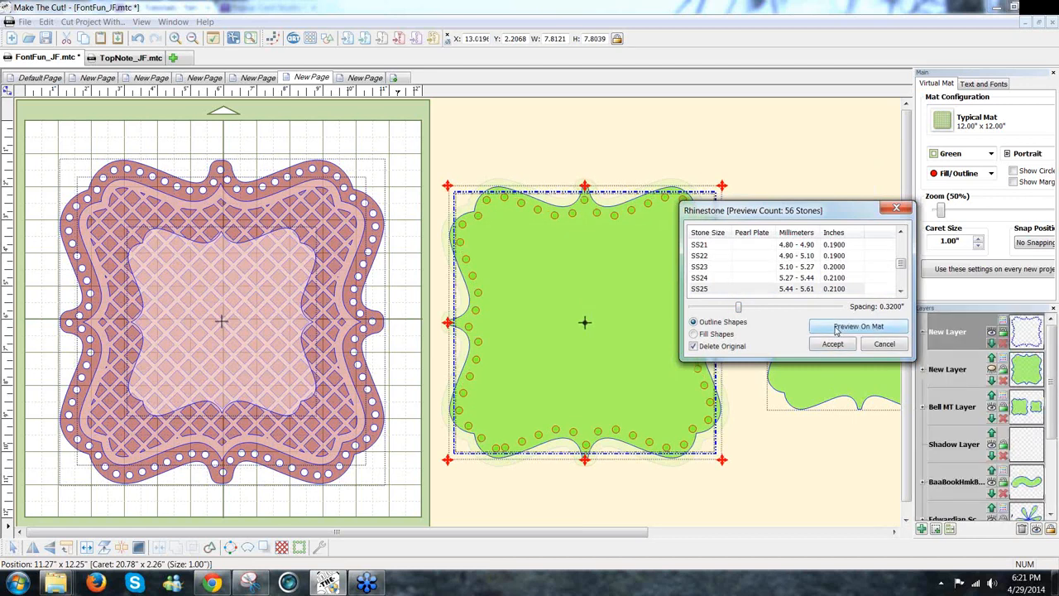
{"action": "left_click", "coordinate": [833, 344]}
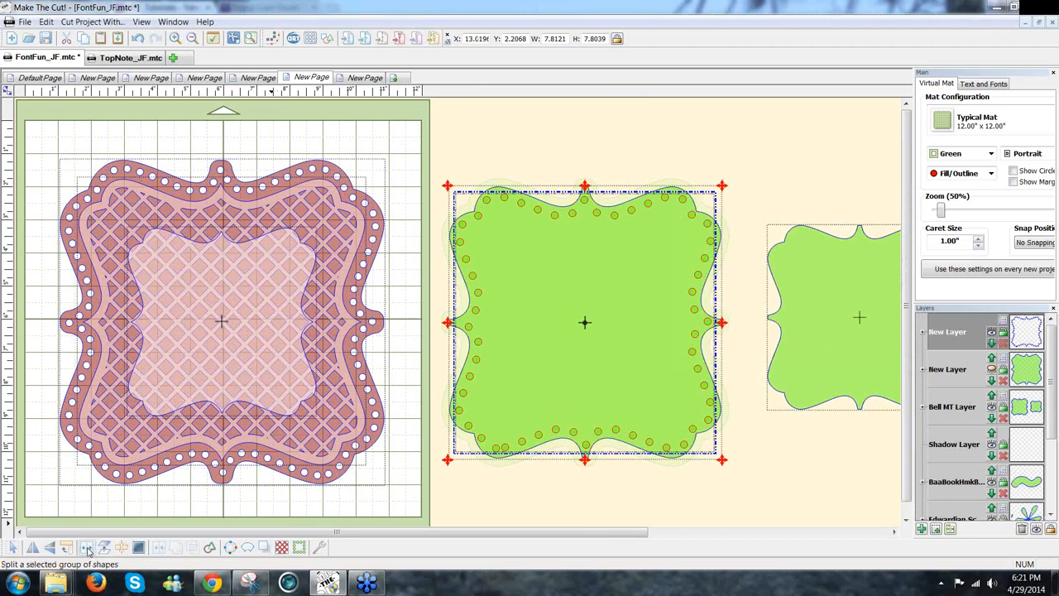
Split the rhinestone group and nudge the stones at the frame's left, right, top and bottom points into line with its centre axes.
{"action": "left_click", "coordinate": [473, 369]}
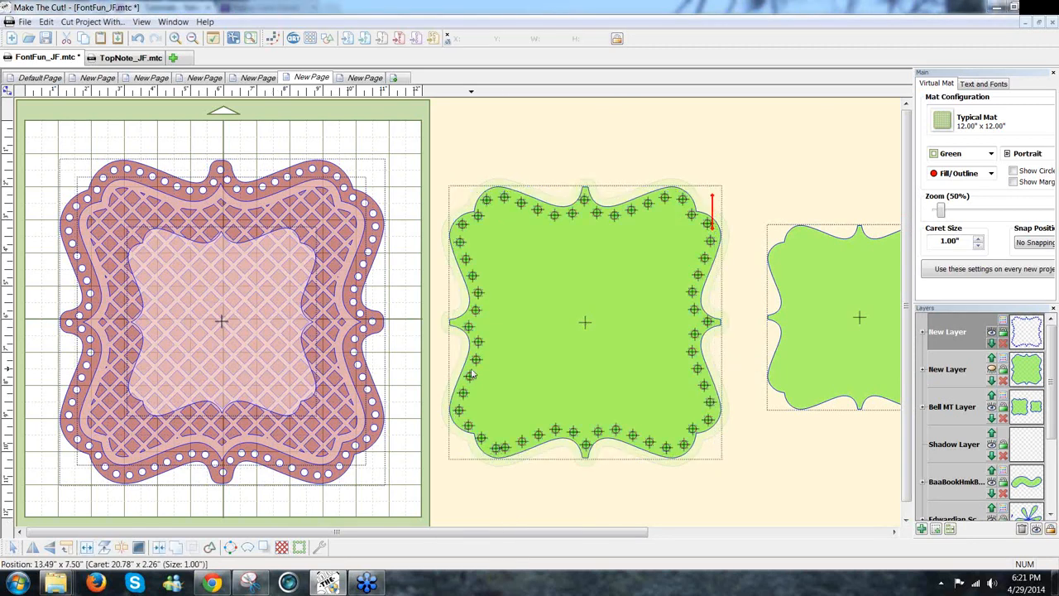
{"action": "left_click_drag", "start_coordinate": [469, 328], "coordinate": [468, 323]}
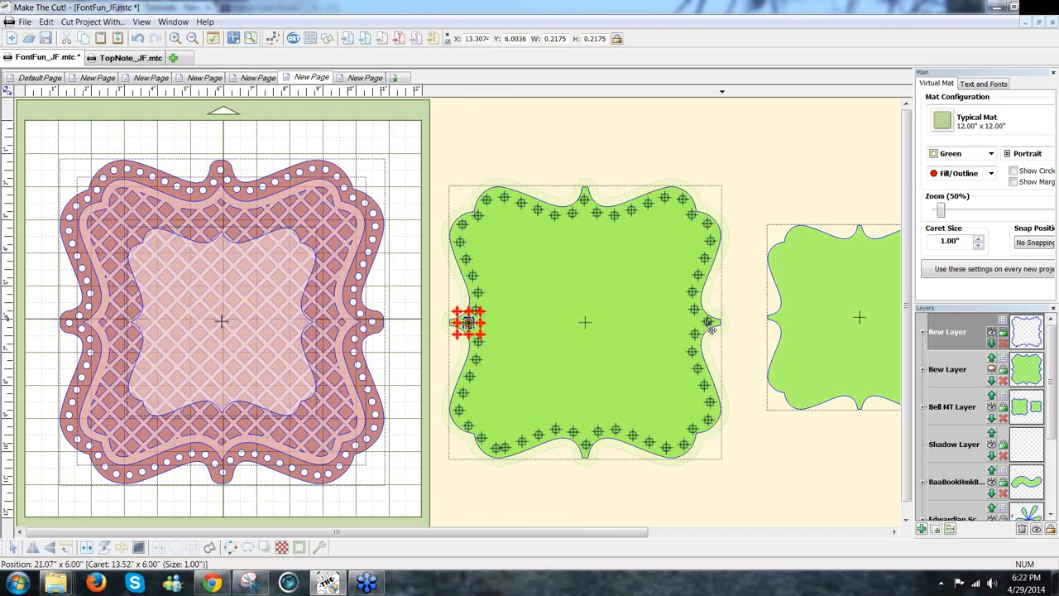
{"action": "left_click_drag", "start_coordinate": [707, 327], "coordinate": [709, 325]}
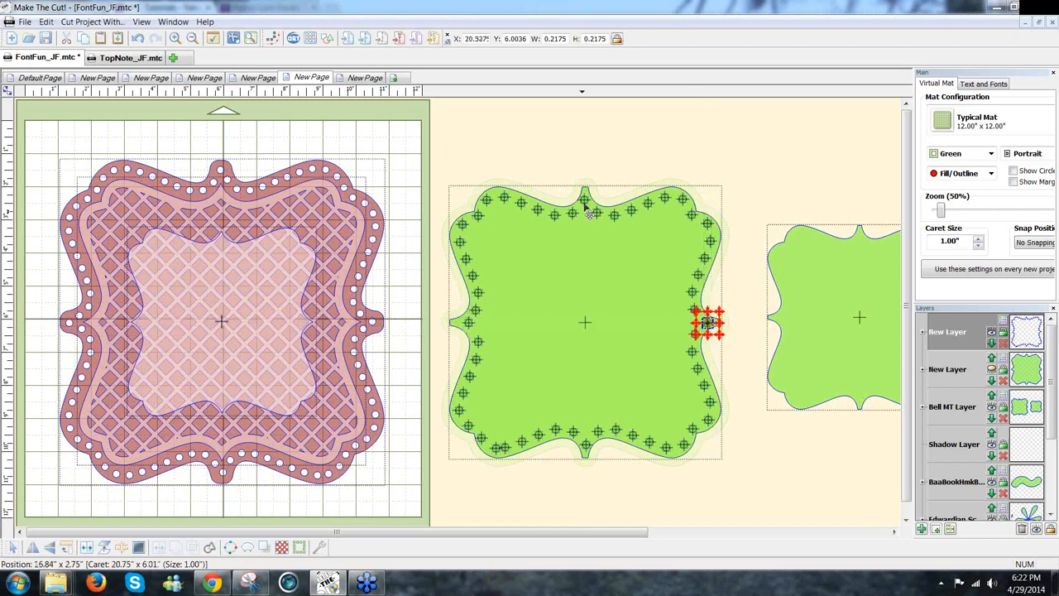
{"action": "left_click", "coordinate": [586, 205]}
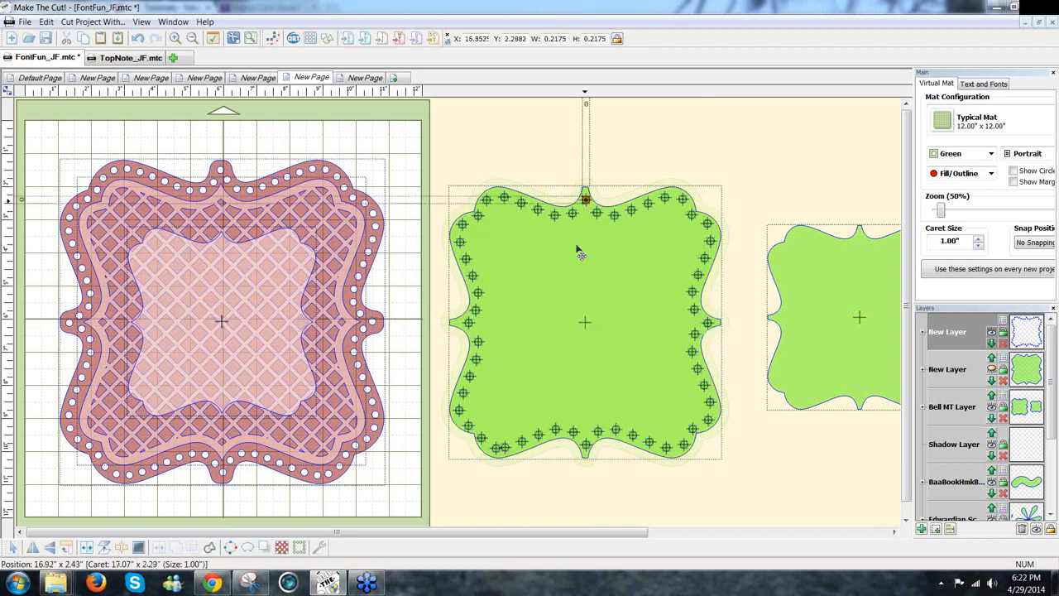
{"action": "left_click_drag", "start_coordinate": [587, 451], "coordinate": [598, 461]}
{"action": "left_click", "coordinate": [635, 474]}
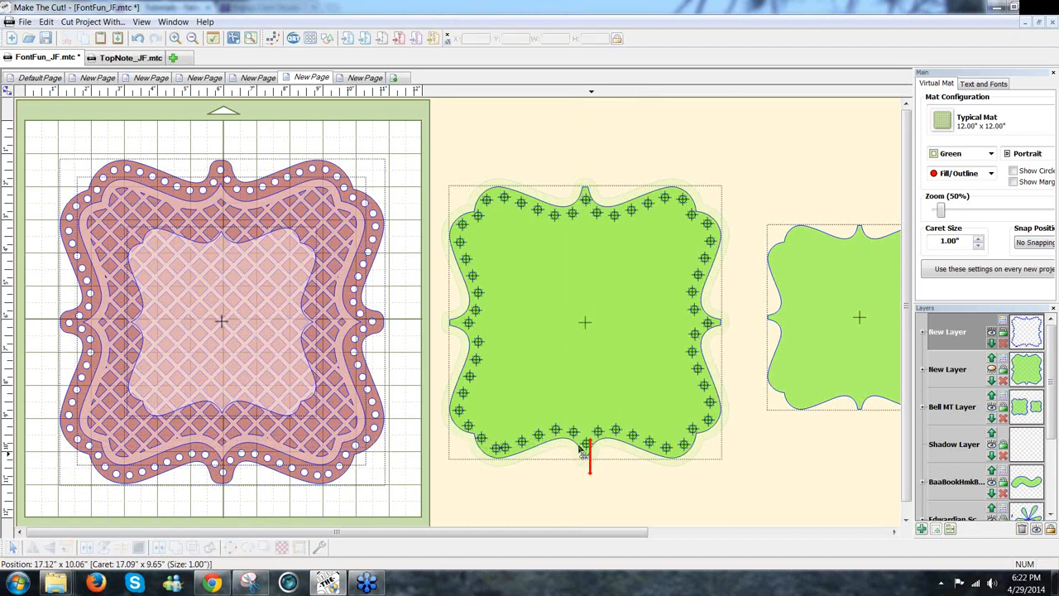
{"action": "left_click_drag", "start_coordinate": [628, 503], "coordinate": [578, 437]}
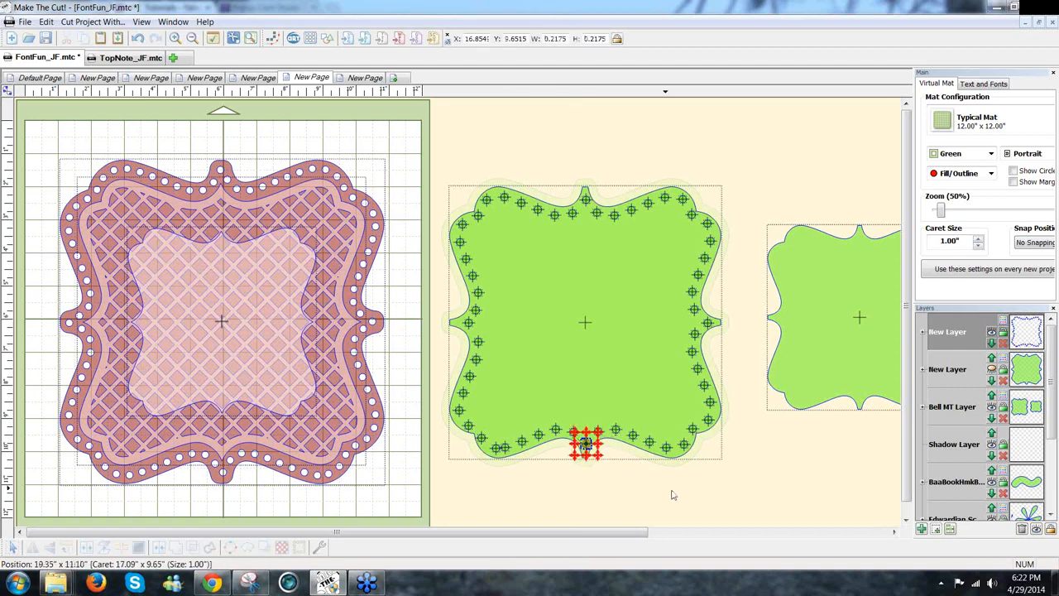
Join the solid brace shape with all its rhinestone circles so they become holes, and show the outer shadow layer.
{"action": "left_click_drag", "start_coordinate": [785, 502], "coordinate": [389, 136]}
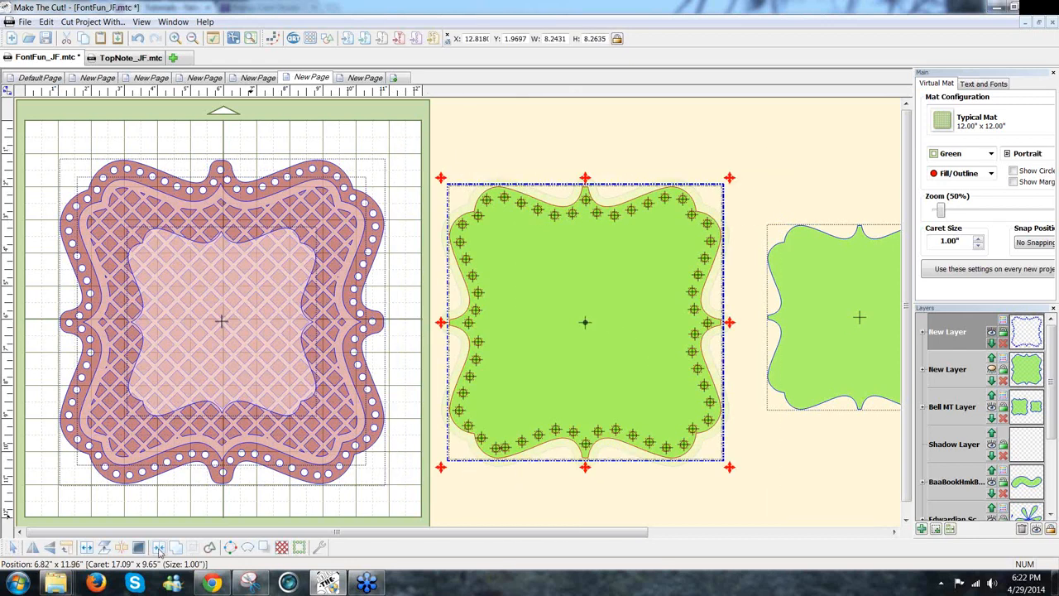
{"action": "left_click", "coordinate": [160, 552]}
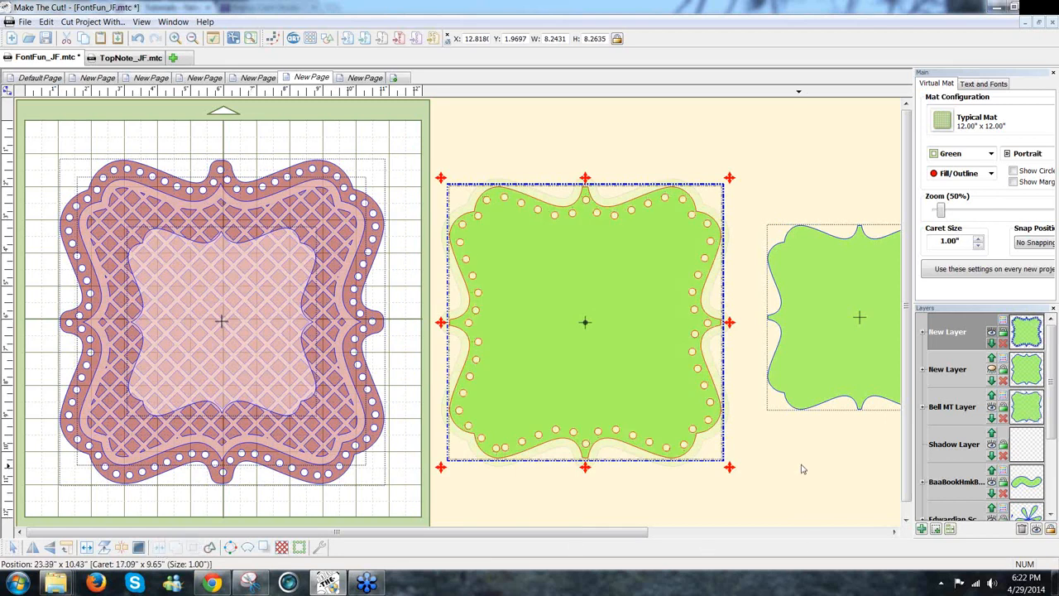
{"action": "left_click", "coordinate": [992, 371]}
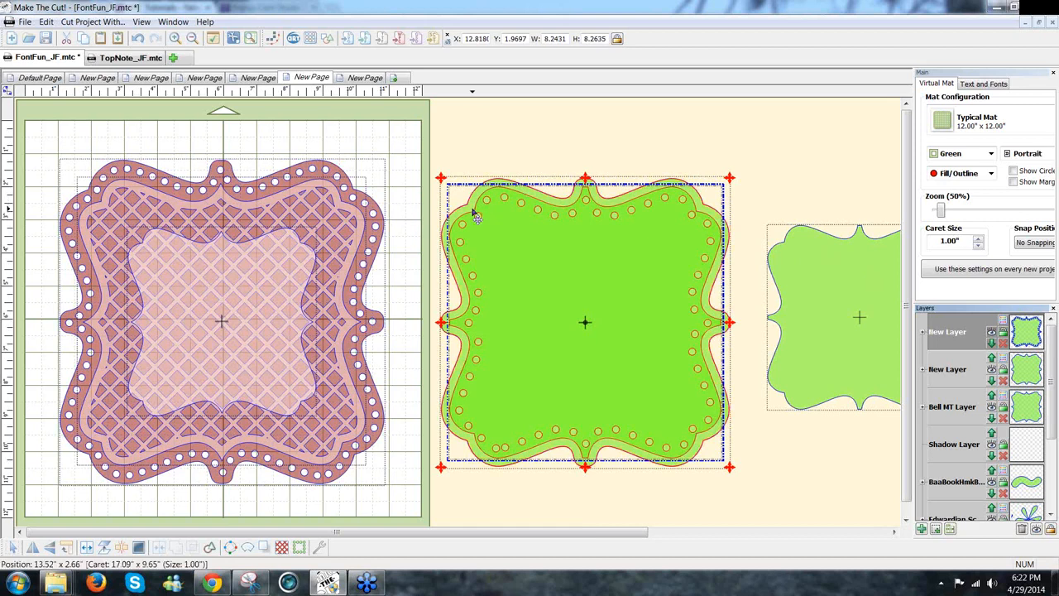
Move the smaller solid brace shape into the centre of the green frame with the rhinestone holes.
{"action": "left_click", "coordinate": [464, 208]}
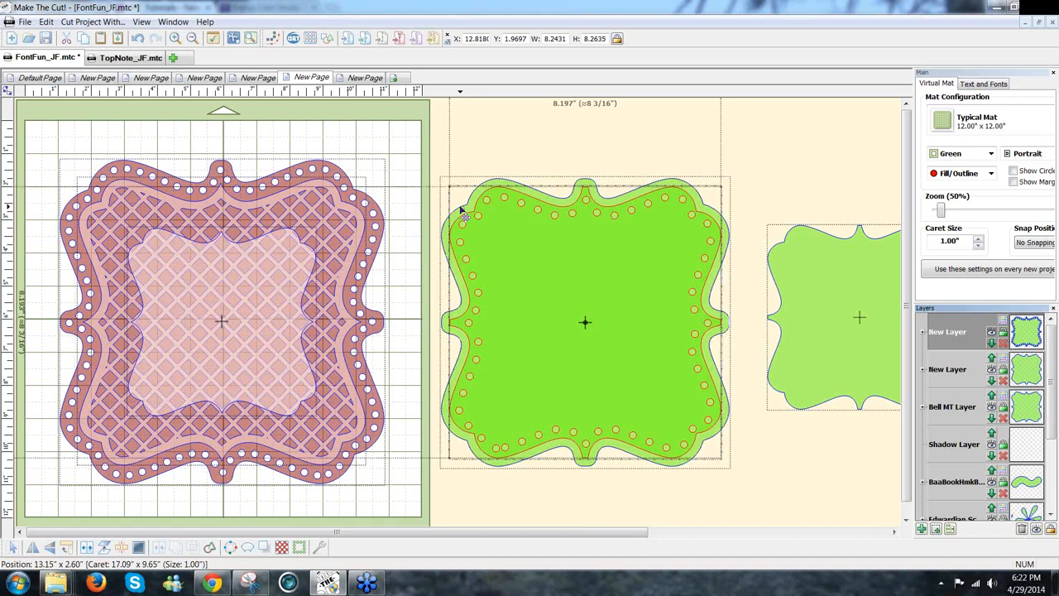
{"action": "left_click", "coordinate": [816, 466]}
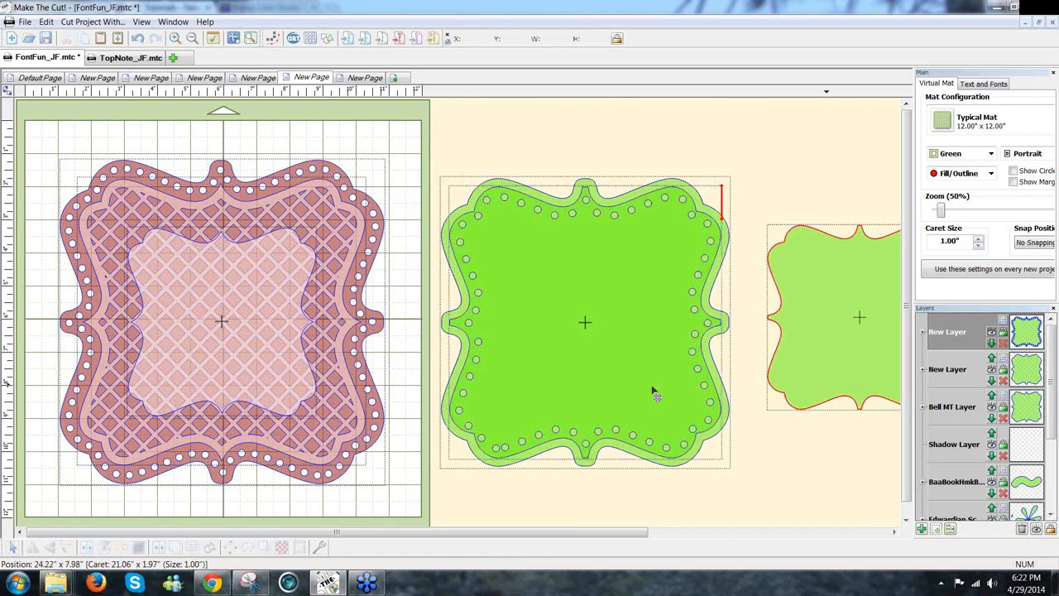
{"action": "left_click_drag", "start_coordinate": [596, 378], "coordinate": [555, 392]}
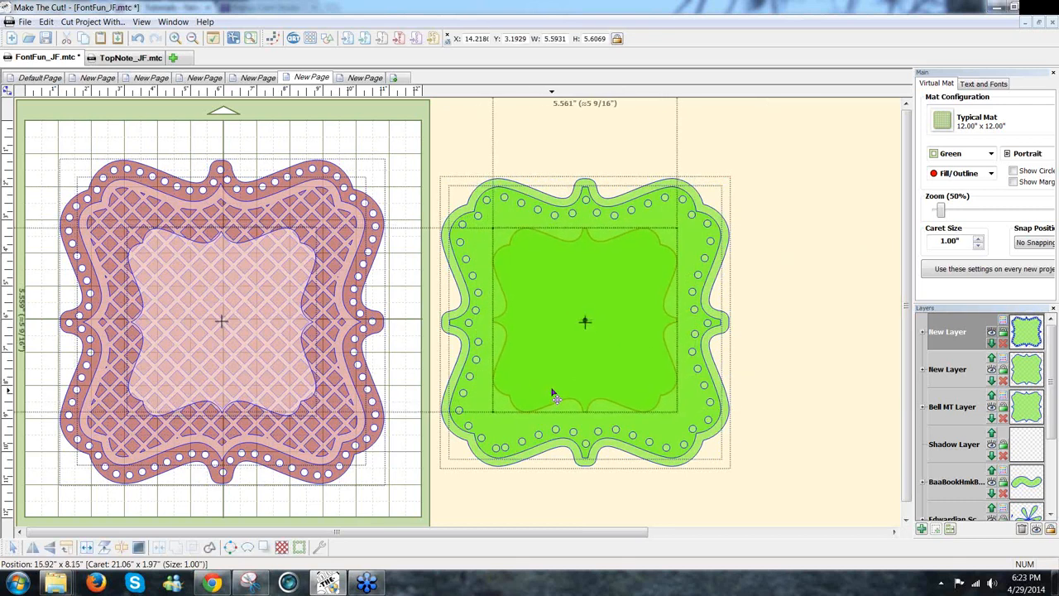
{"action": "left_click", "coordinate": [684, 445]}
{"action": "left_click", "coordinate": [684, 445]}
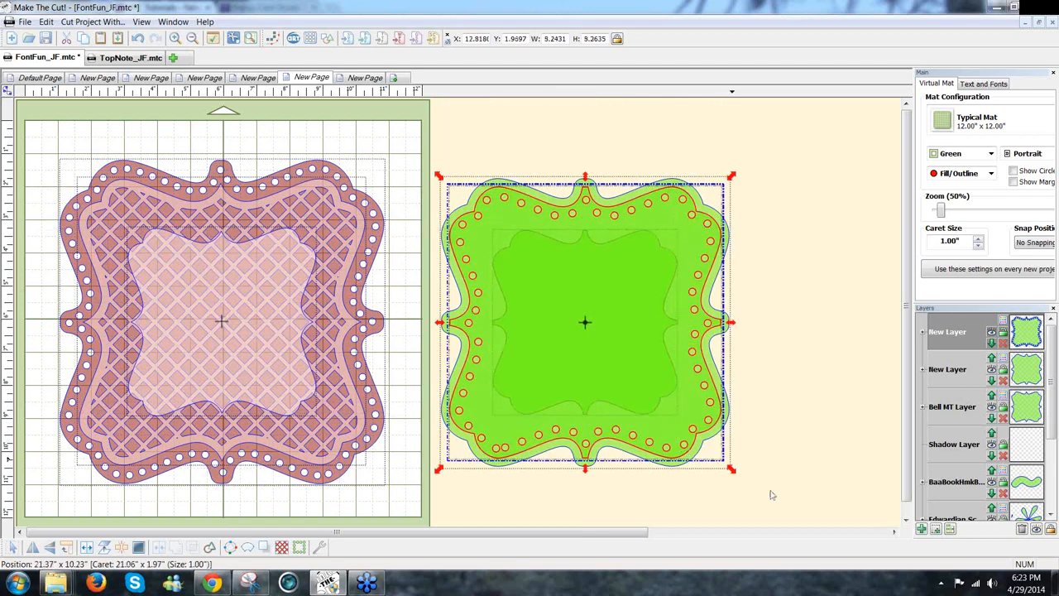
{"action": "left_click", "coordinate": [729, 497]}
Put the outer mat shape on its own new layer, and hide both that layer and the rhinestone-hole frame's layer.
{"action": "left_click_drag", "start_coordinate": [653, 316], "coordinate": [726, 493]}
{"action": "left_click_drag", "start_coordinate": [799, 393], "coordinate": [851, 564]}
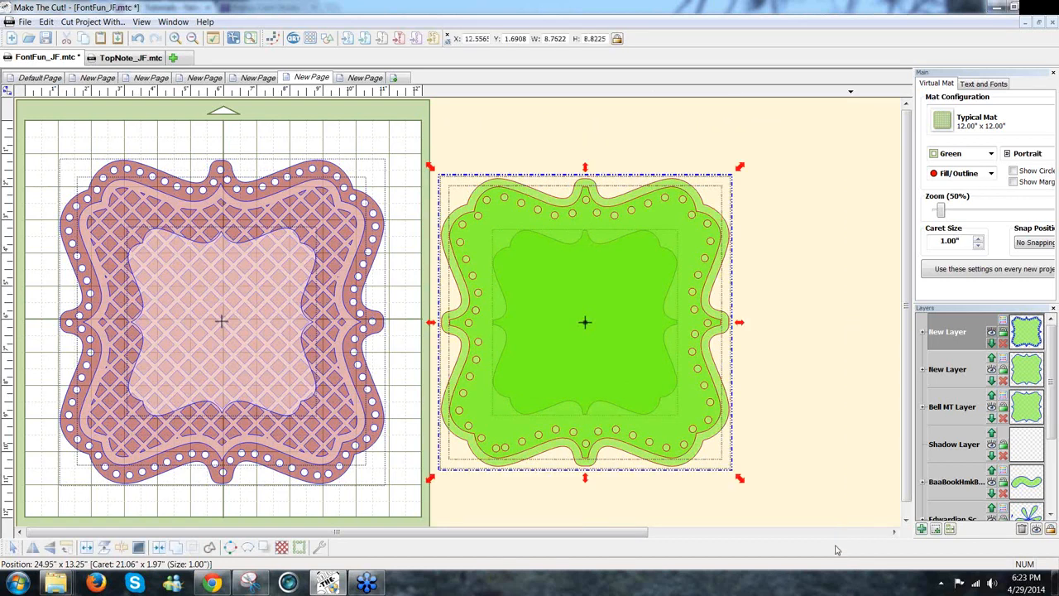
{"action": "left_click", "coordinate": [841, 473]}
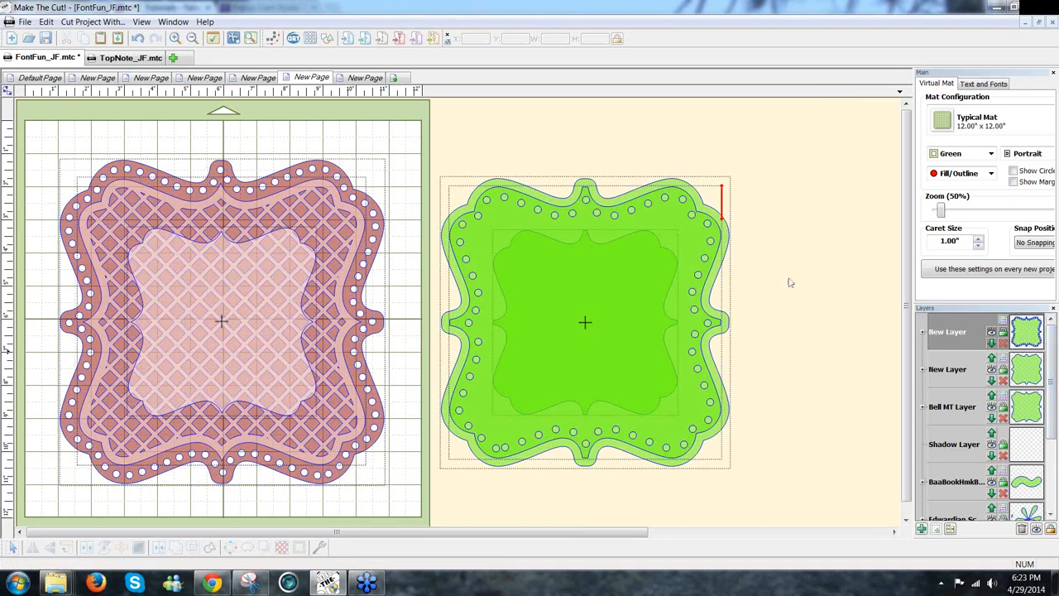
{"action": "left_click", "coordinate": [727, 263]}
{"action": "left_click", "coordinate": [937, 530]}
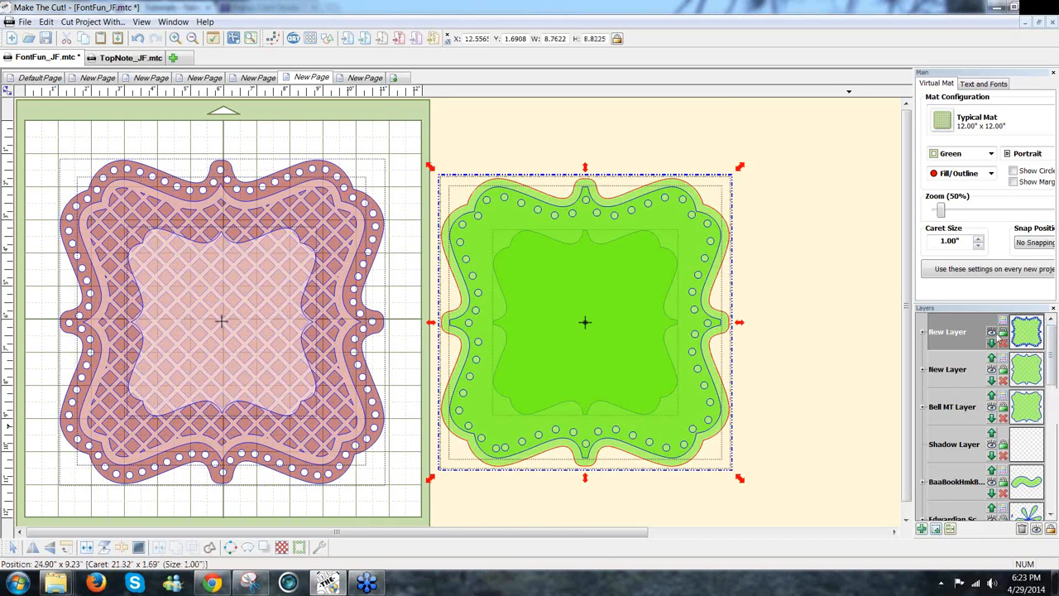
{"action": "left_click", "coordinate": [992, 332]}
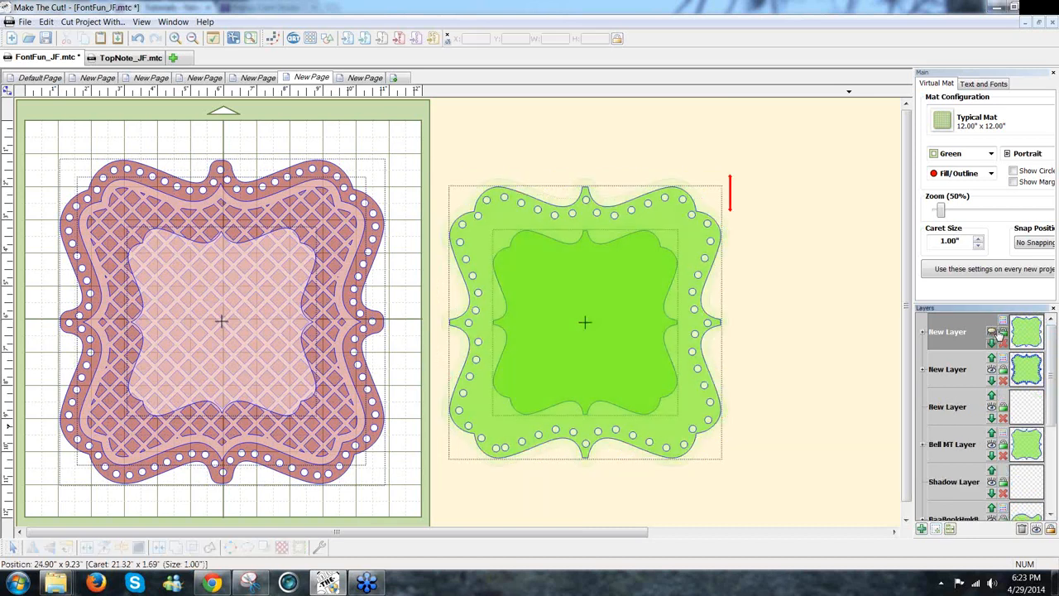
{"action": "left_click", "coordinate": [710, 425]}
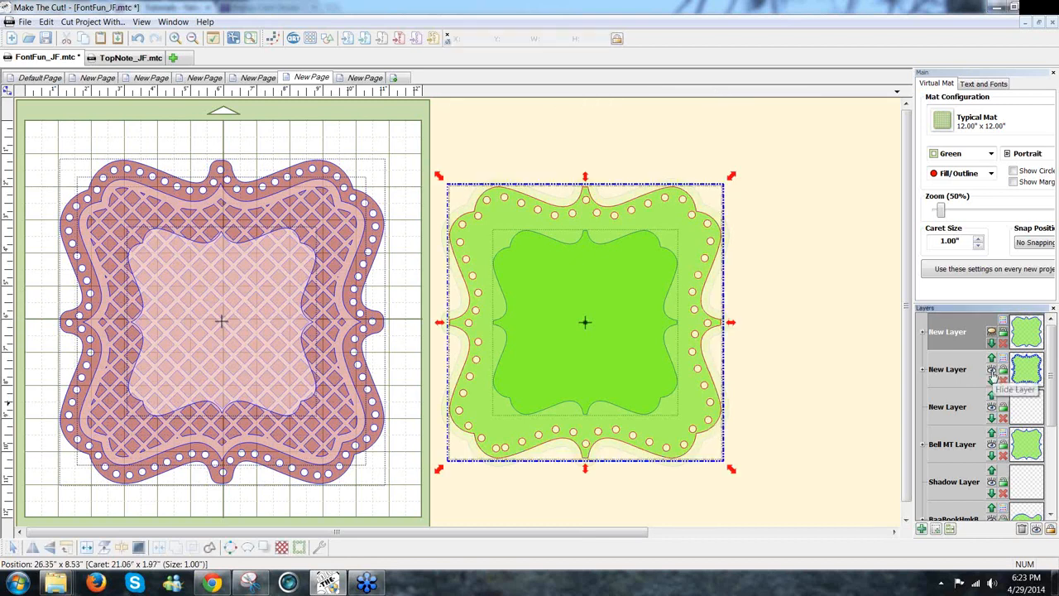
{"action": "left_click", "coordinate": [993, 370]}
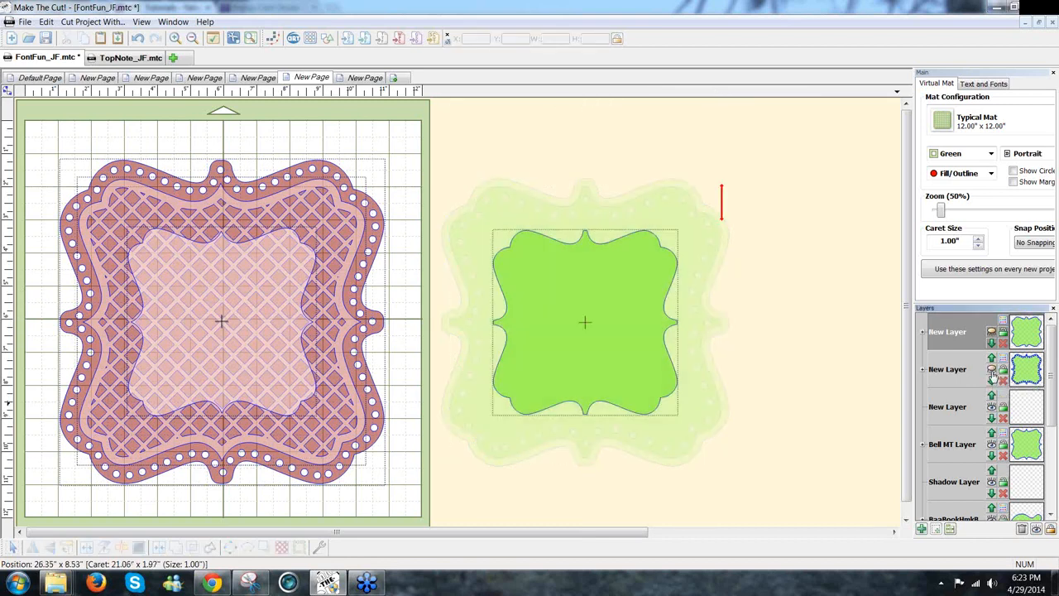
Convert the small brace shape to an inverse lattice with width 0.16", gap 0.41" and rotation 45°, deleting the original.
{"action": "left_click", "coordinate": [585, 385]}
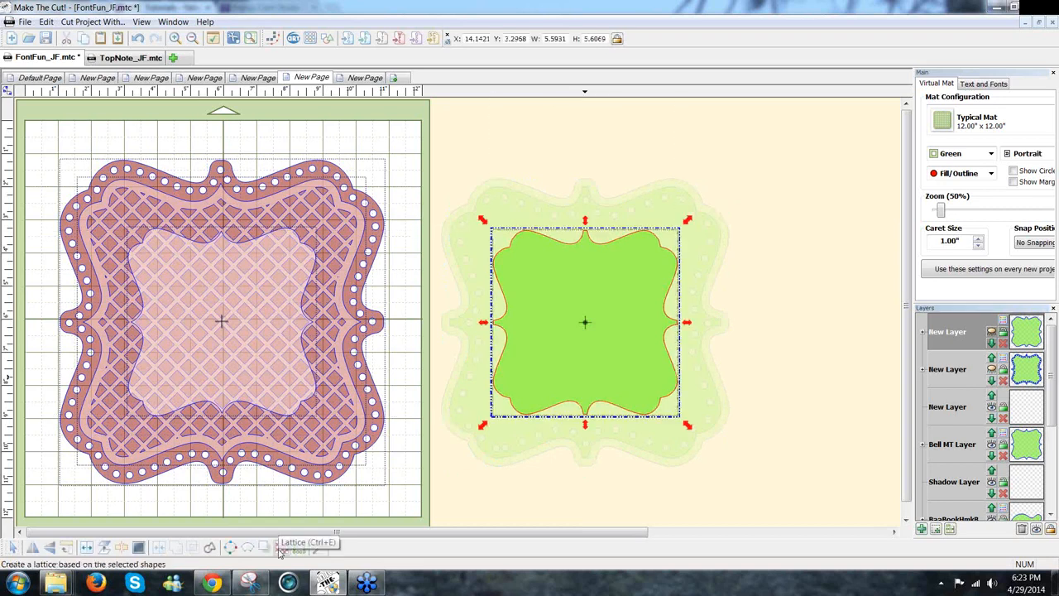
{"action": "left_click", "coordinate": [281, 550]}
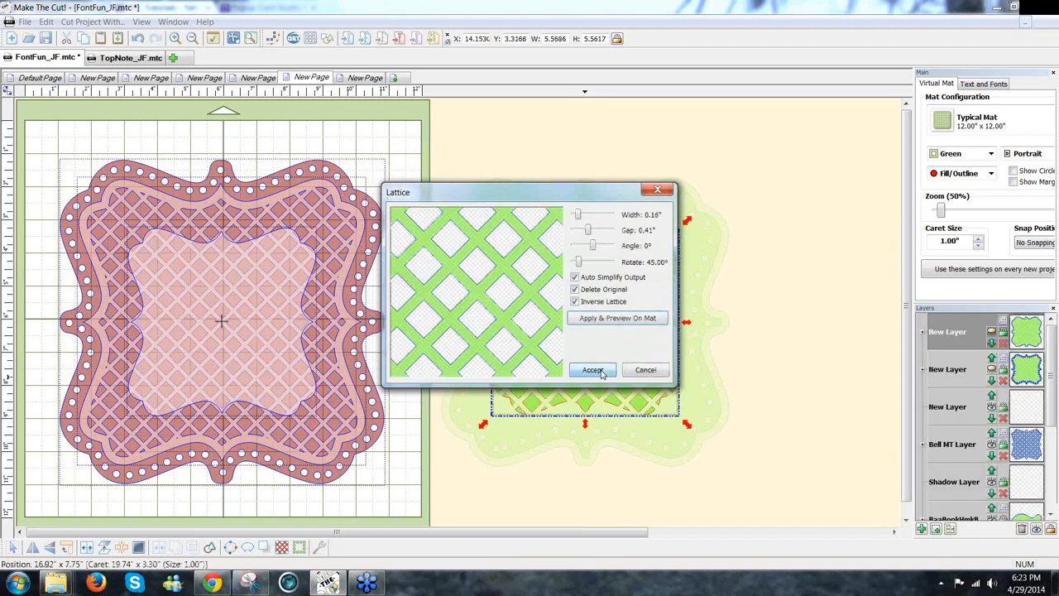
{"action": "left_click", "coordinate": [592, 370]}
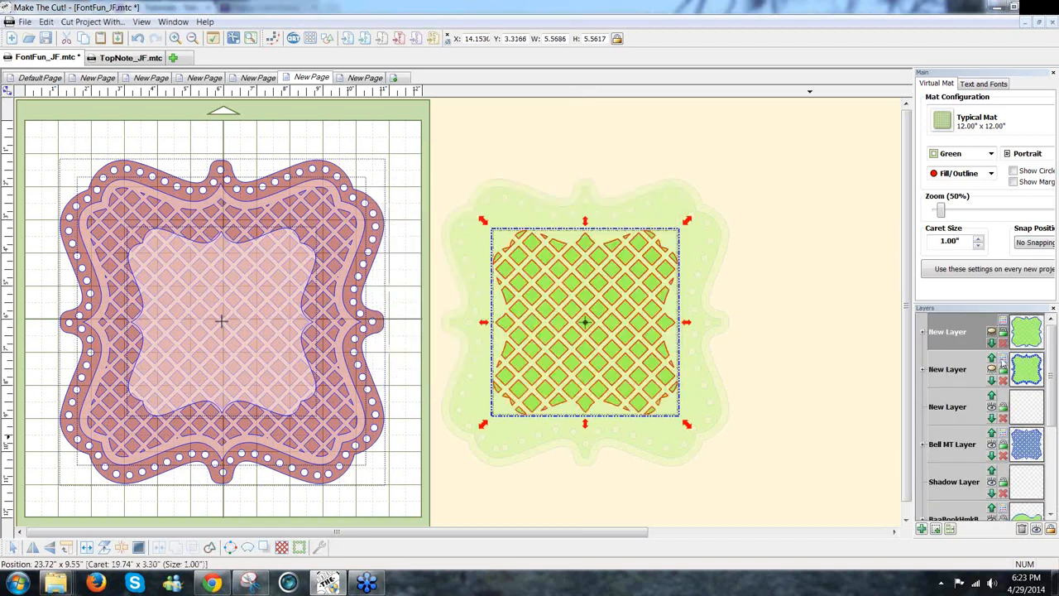
Show the rhinestone-hole frame's layer together with the lattice, keeping the outer mat layer hidden.
{"action": "left_click", "coordinate": [992, 332]}
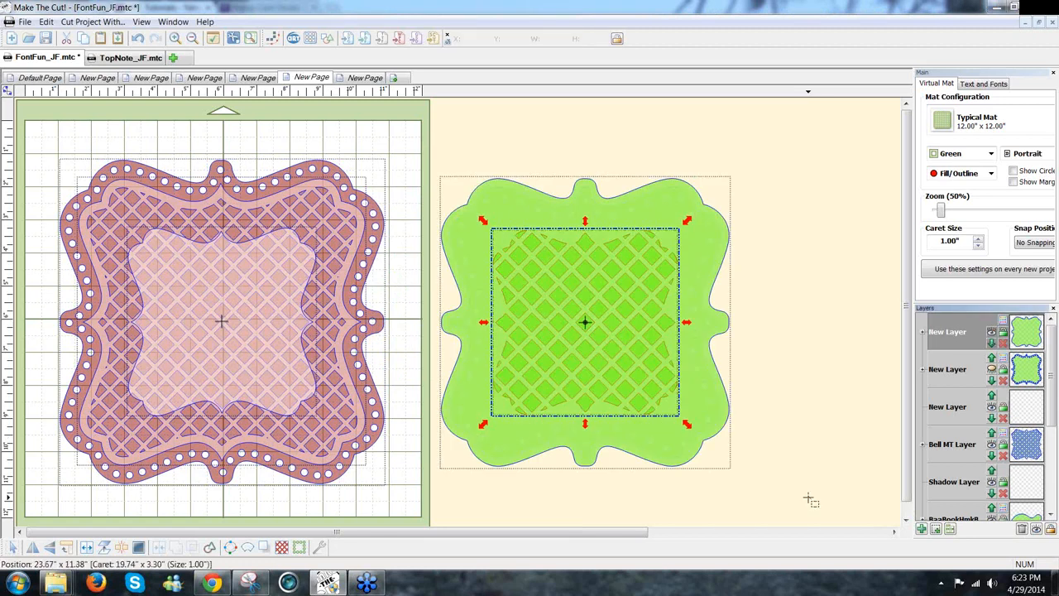
{"action": "left_click_drag", "start_coordinate": [828, 467], "coordinate": [751, 505]}
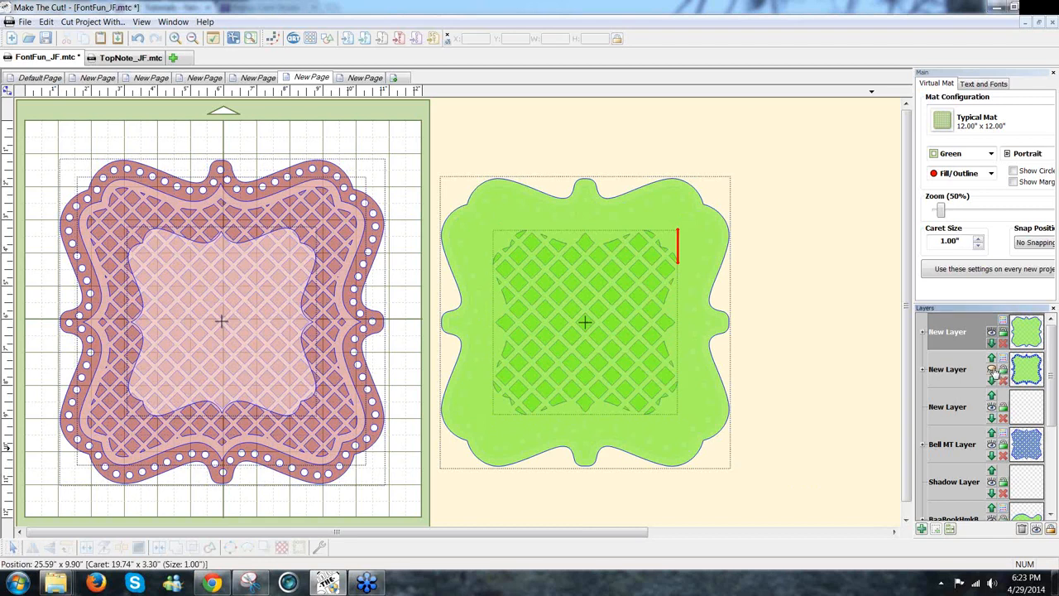
{"action": "left_click", "coordinate": [993, 369]}
{"action": "left_click", "coordinate": [992, 332]}
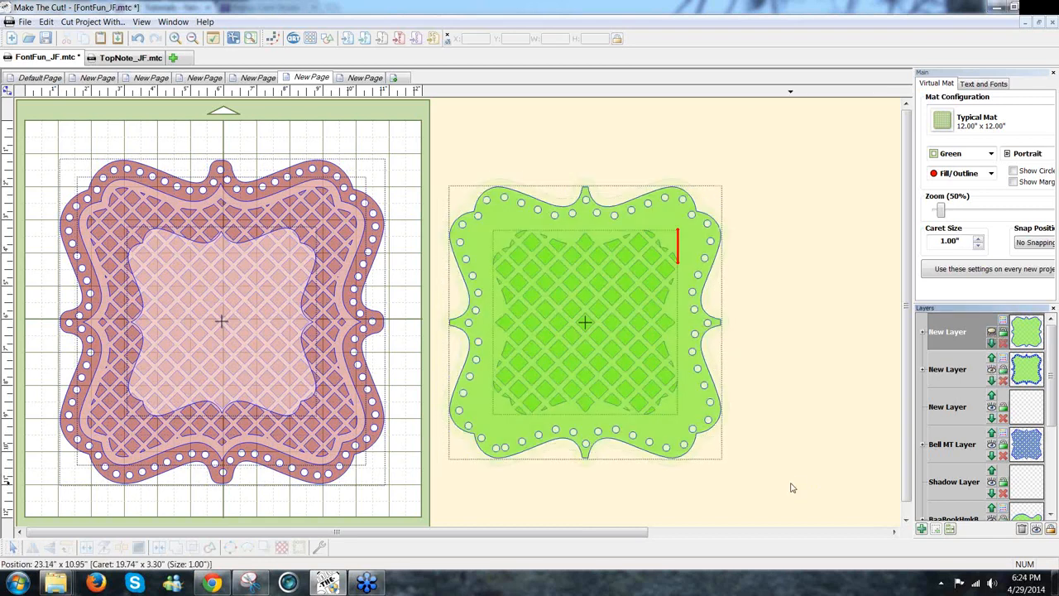
Join the lattice pieces with the rhinestone-hole frame so the diamonds become cutouts, and delete the empty layers.
{"action": "left_click_drag", "start_coordinate": [395, 123], "coordinate": [463, 122]}
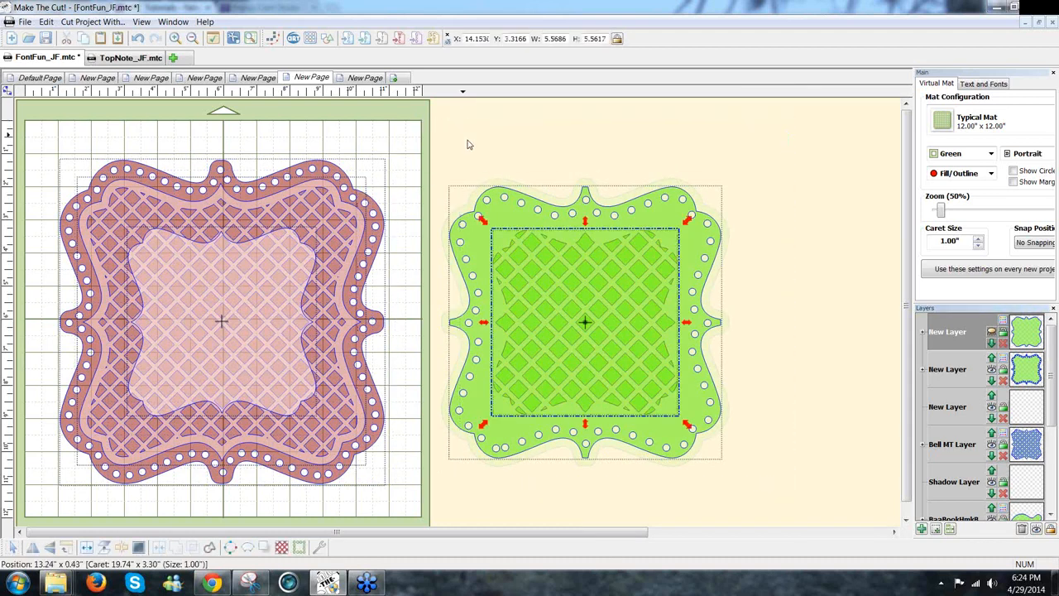
{"action": "left_click", "coordinate": [641, 401]}
{"action": "left_click_drag", "start_coordinate": [437, 147], "coordinate": [796, 528]}
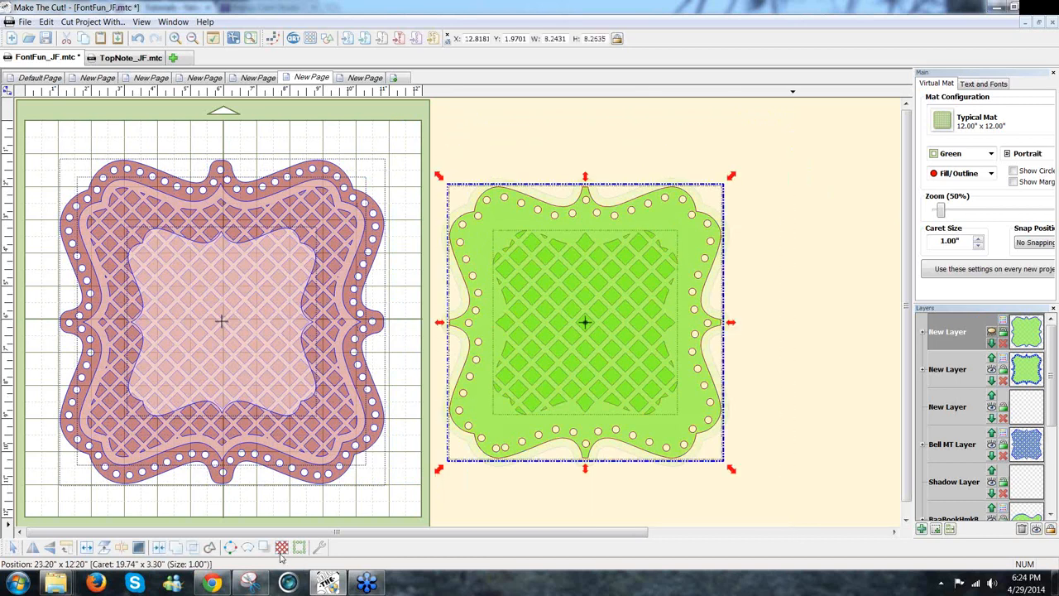
{"action": "left_click", "coordinate": [139, 547]}
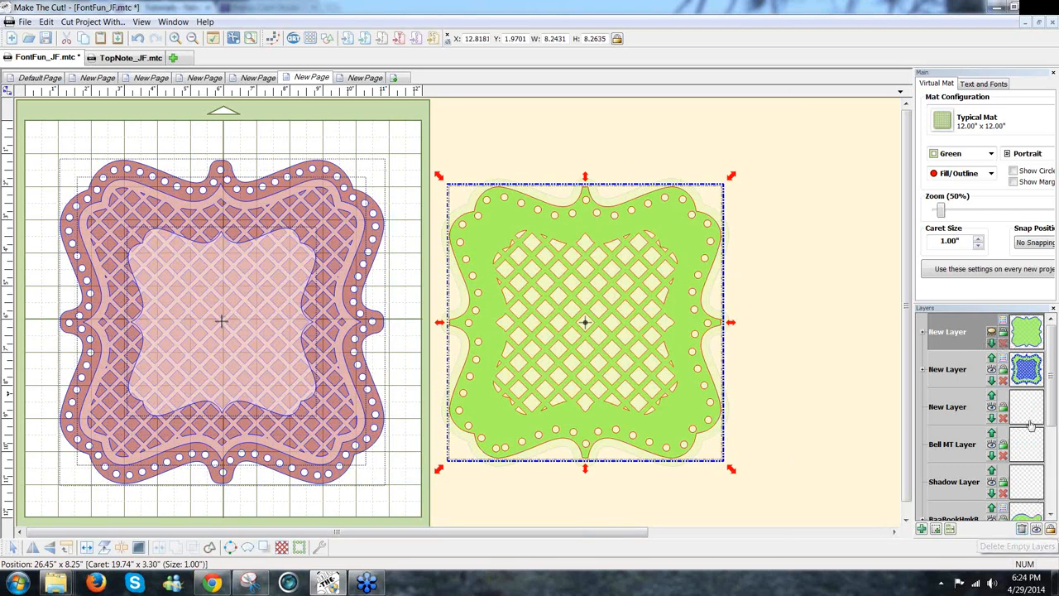
{"action": "left_click", "coordinate": [1023, 533]}
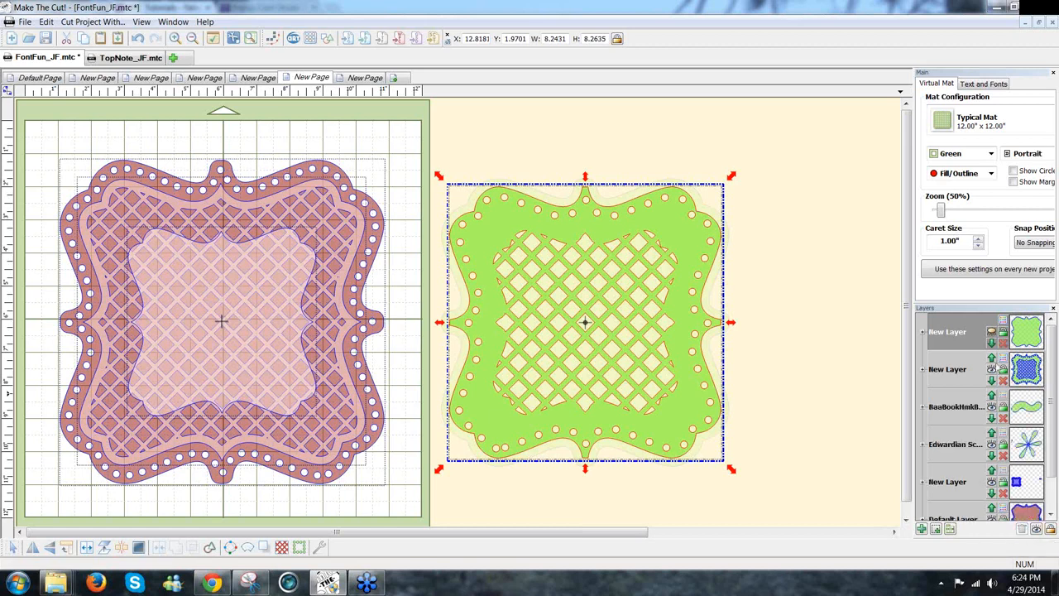
Move the outer mat layer below the lattice frame layer and make it visible.
{"action": "left_click", "coordinate": [1017, 346]}
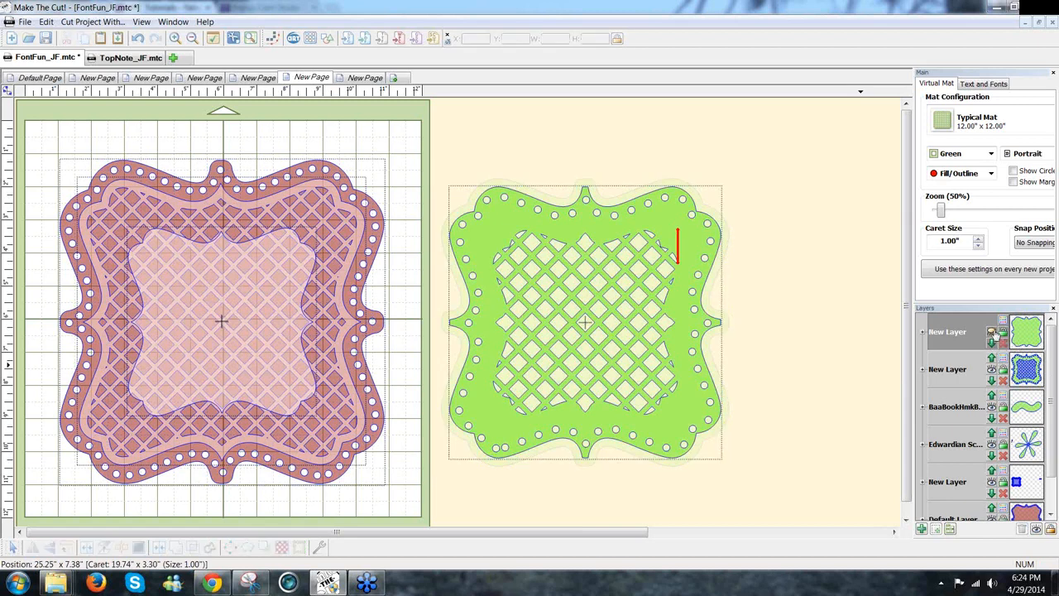
{"action": "left_click", "coordinate": [992, 341]}
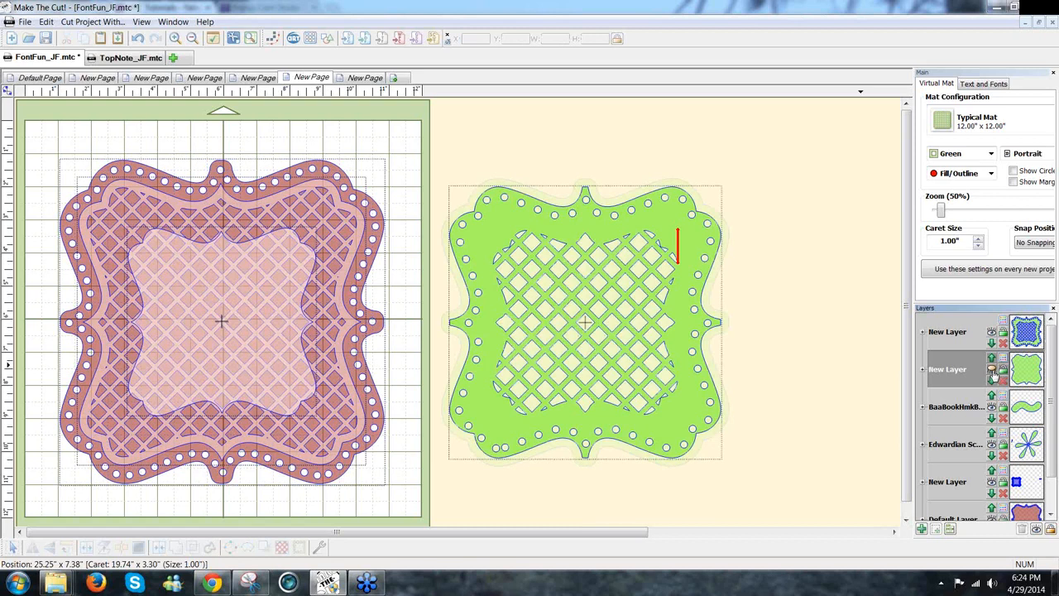
{"action": "left_click", "coordinate": [1000, 368]}
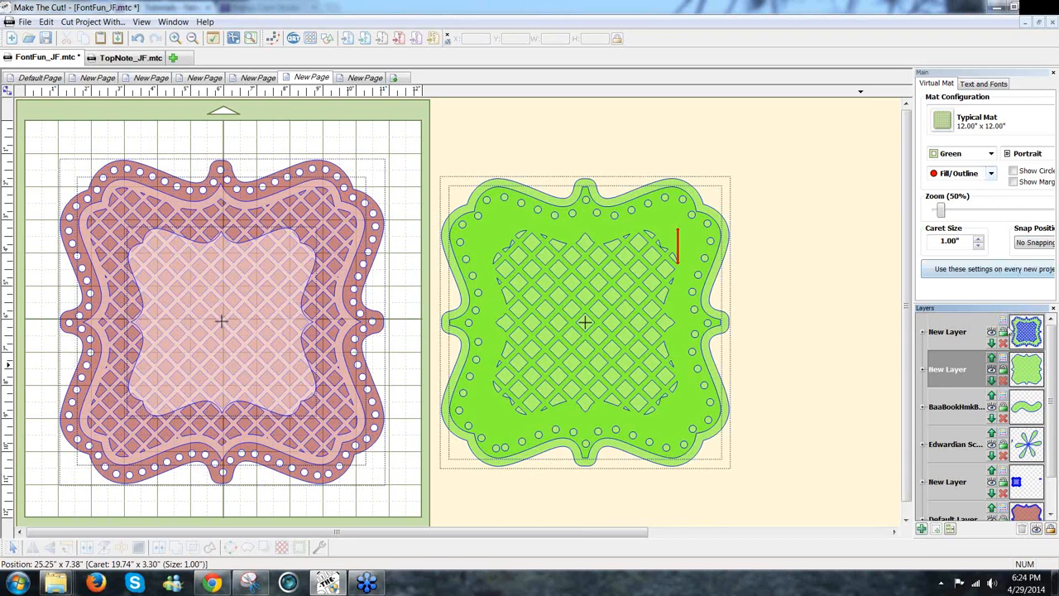
Colour the lattice frame dark red and the outer mat pale pink, and set the virtual mat colour to Contrast.
{"action": "left_click", "coordinate": [1004, 327]}
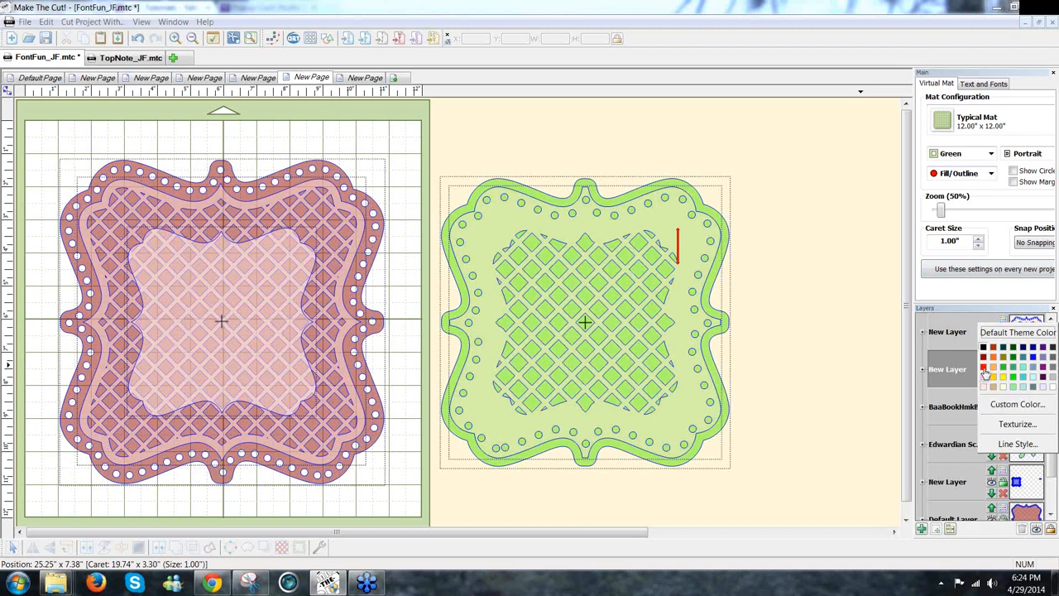
{"action": "left_click", "coordinate": [993, 356]}
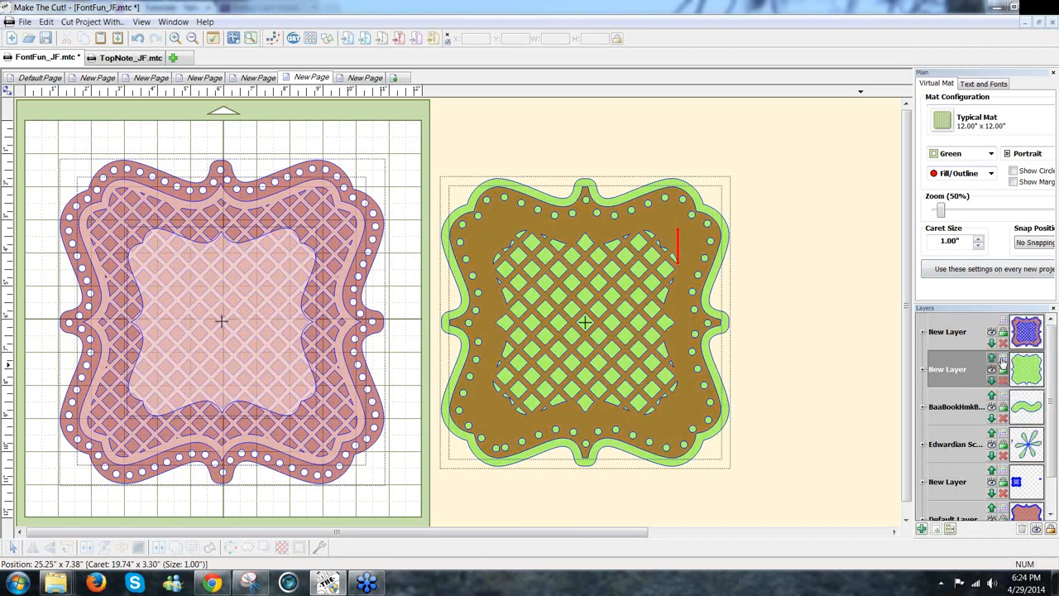
{"action": "left_click", "coordinate": [1003, 362]}
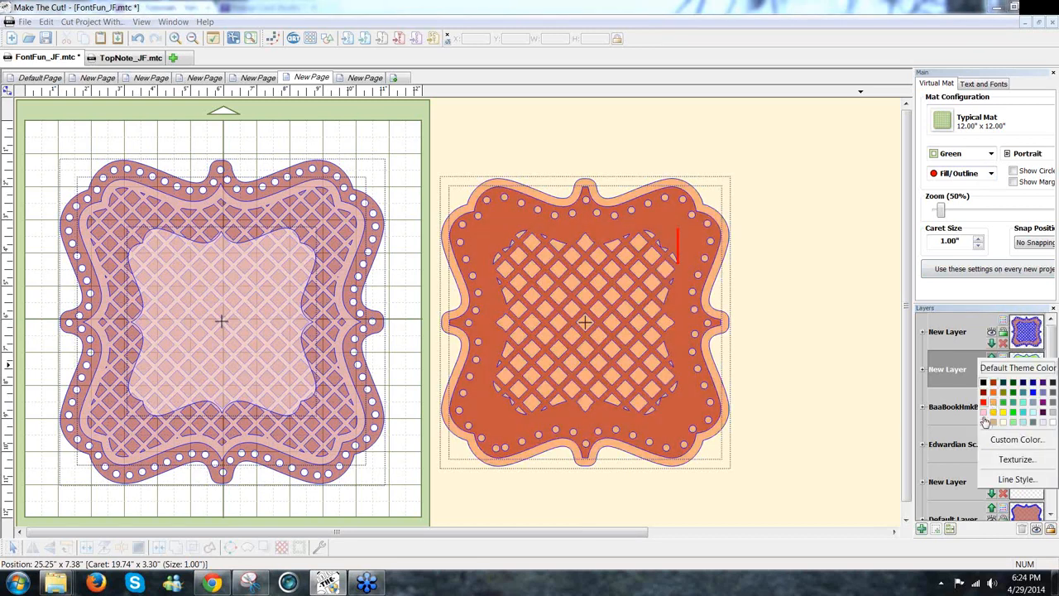
{"action": "left_click", "coordinate": [991, 153]}
{"action": "left_click", "coordinate": [955, 244]}
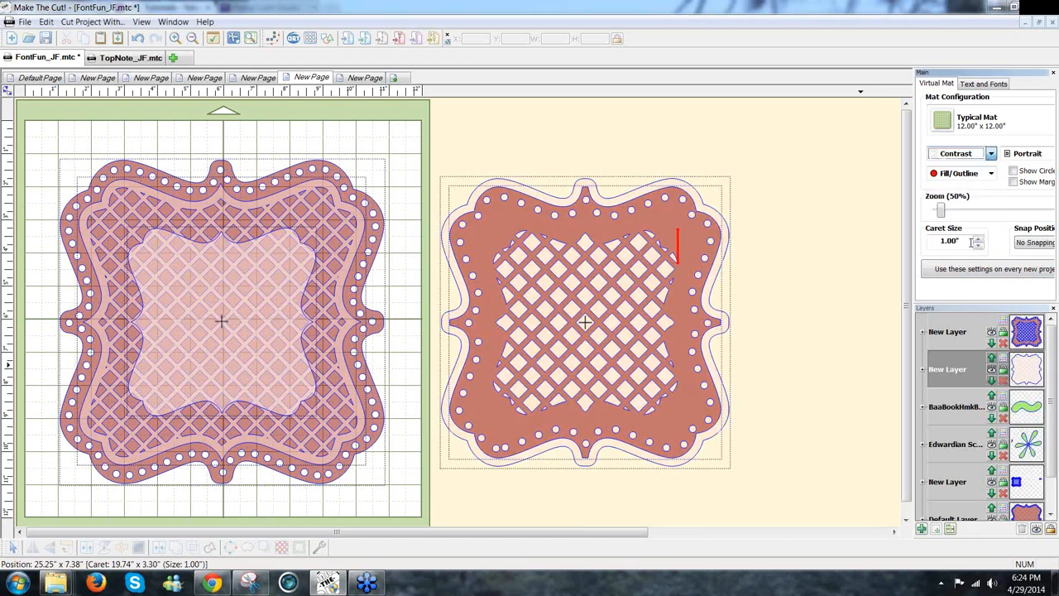
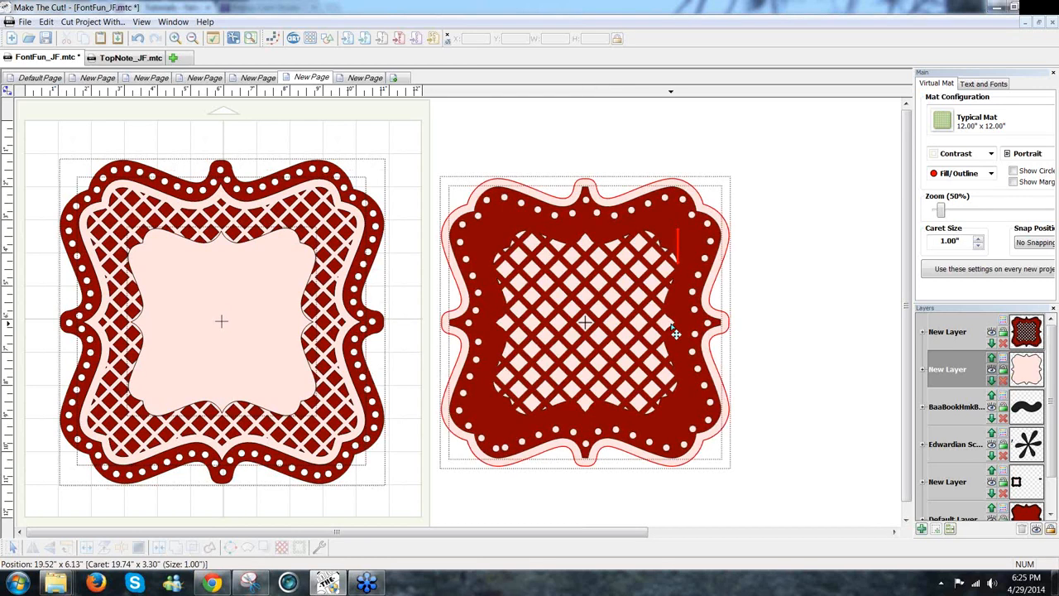
Add a text group containing a tilde (~) in the Bell MT font.
{"action": "left_click", "coordinate": [991, 85]}
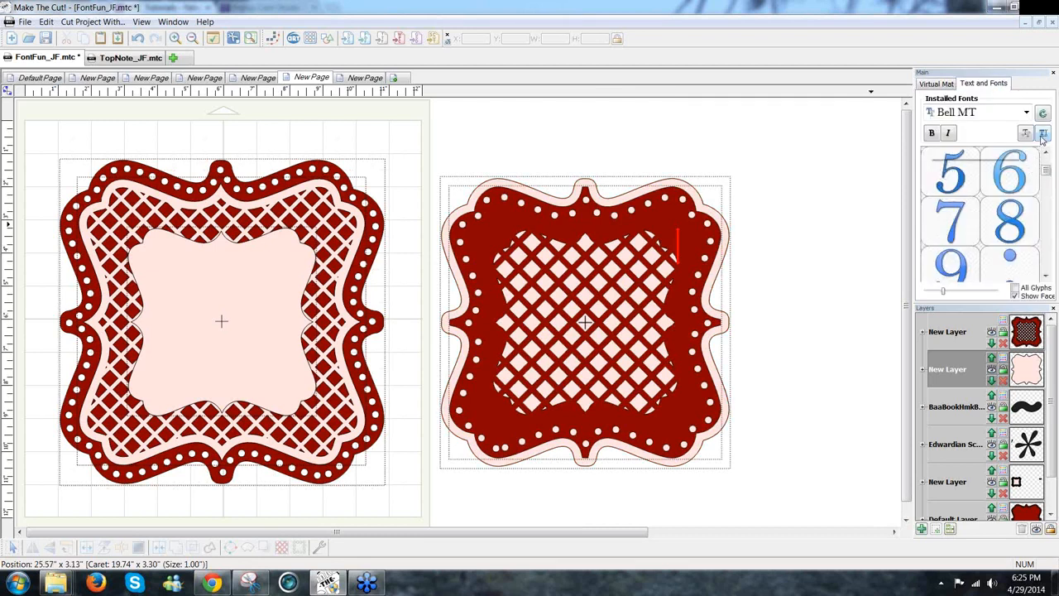
{"action": "left_click", "coordinate": [1043, 134]}
{"action": "left_click", "coordinate": [691, 257]}
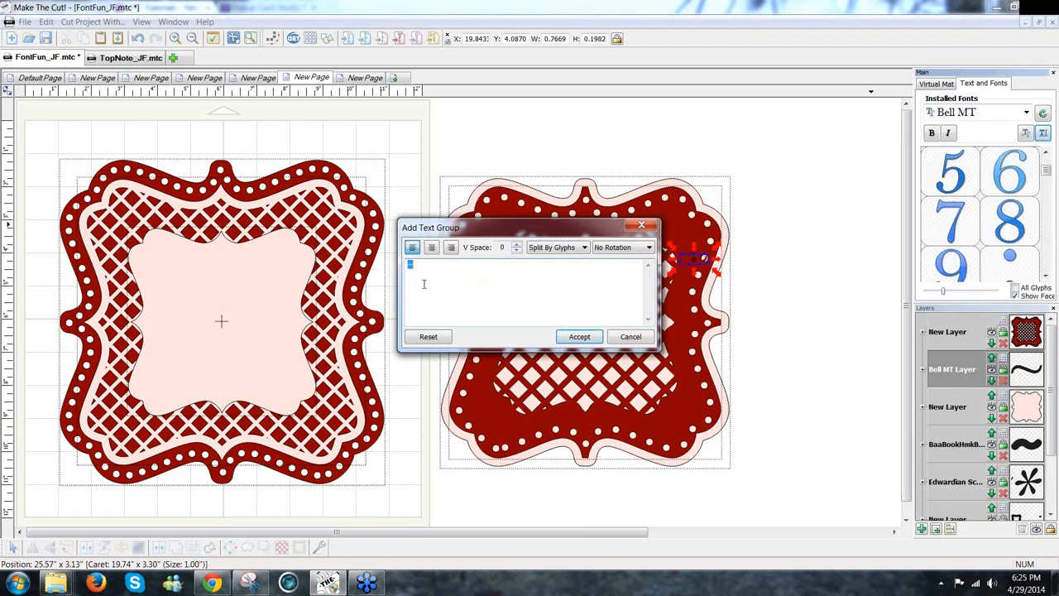
{"action": "left_click", "coordinate": [592, 341]}
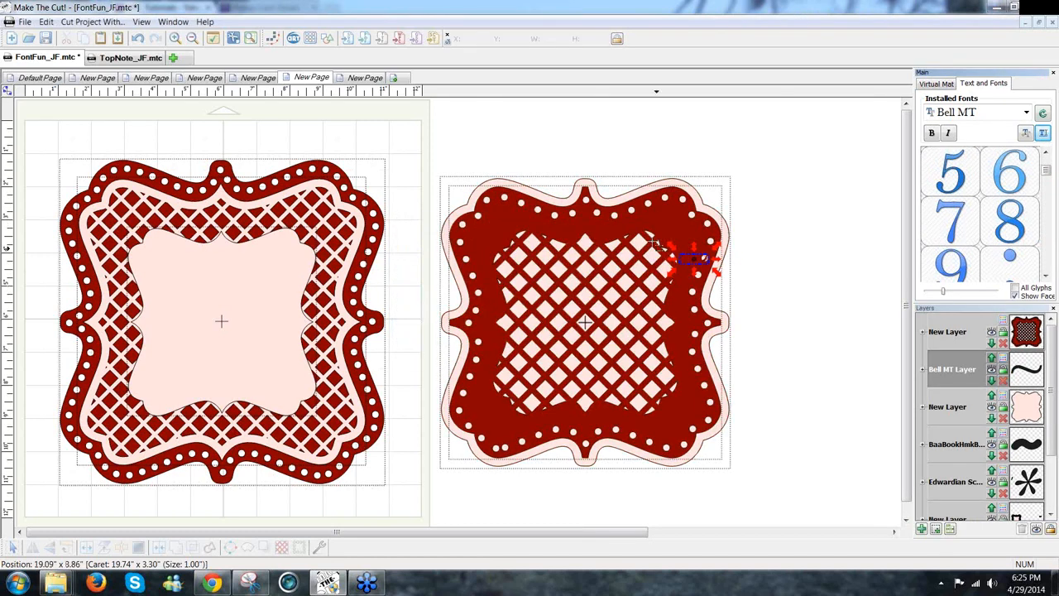
Move the lattice frame off the tilde, and place the tilde below the first frame, enlarged to about 2.57" by 0.66".
{"action": "left_click", "coordinate": [723, 268]}
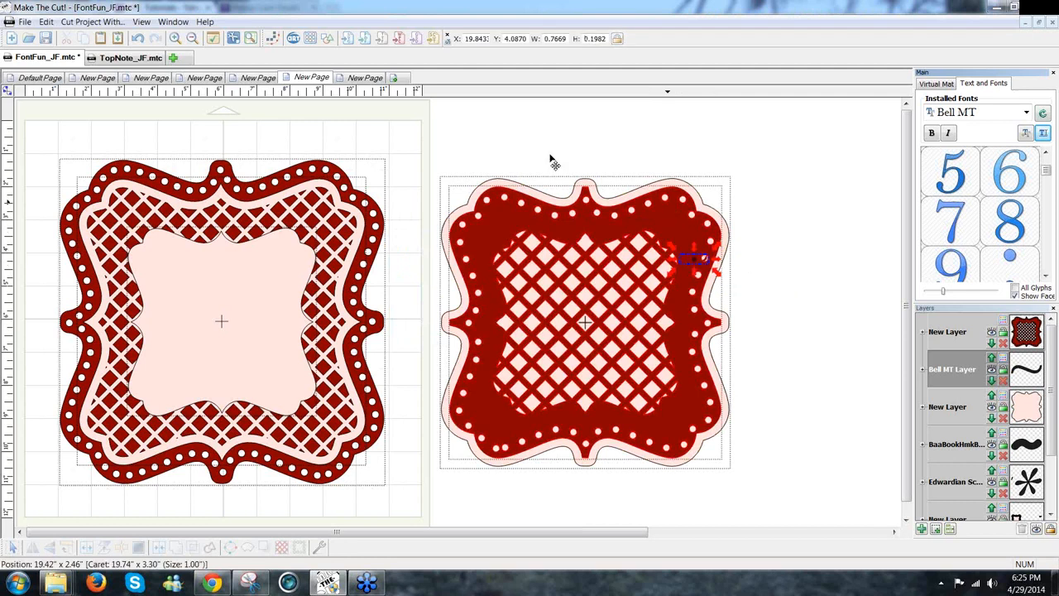
{"action": "left_click_drag", "start_coordinate": [553, 161], "coordinate": [411, 102]}
{"action": "left_click_drag", "start_coordinate": [792, 301], "coordinate": [669, 231]}
{"action": "left_click_drag", "start_coordinate": [680, 299], "coordinate": [401, 502]}
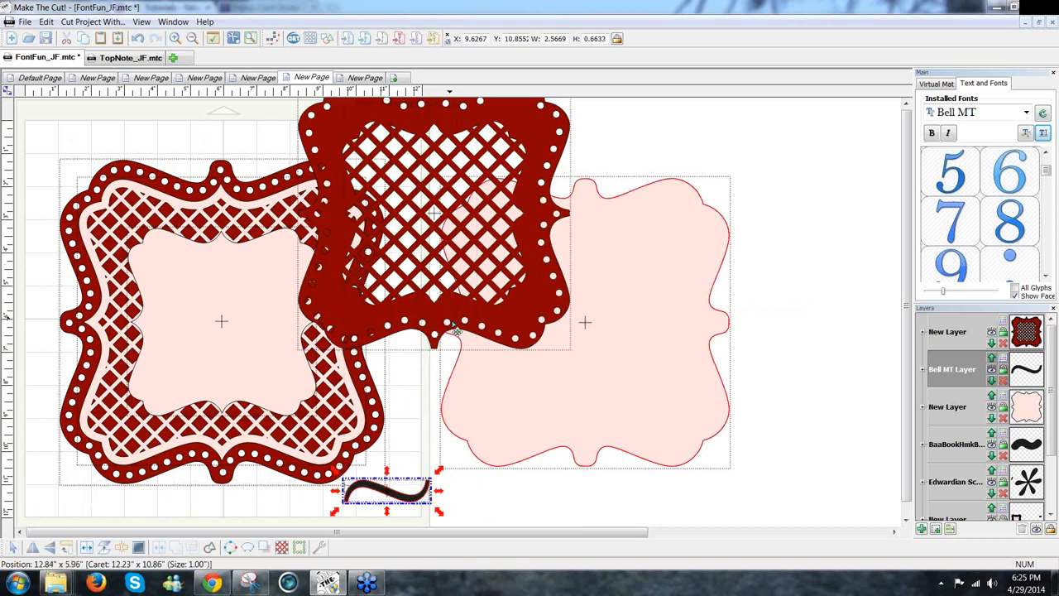
Move the lattice frame back over the pale pink outer mat.
{"action": "left_click_drag", "start_coordinate": [455, 329], "coordinate": [614, 437]}
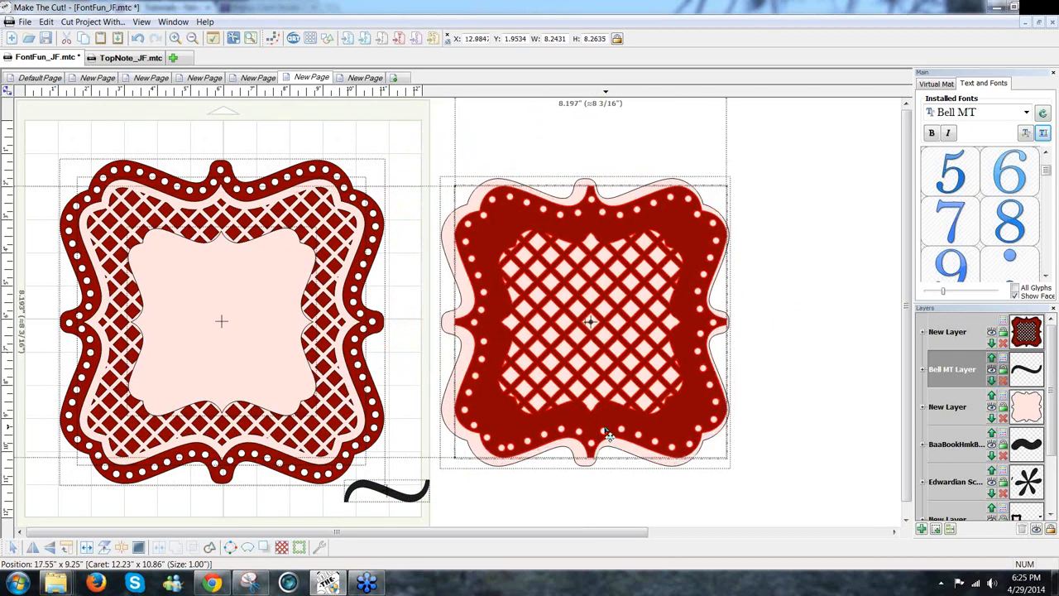
{"action": "left_click", "coordinate": [776, 471]}
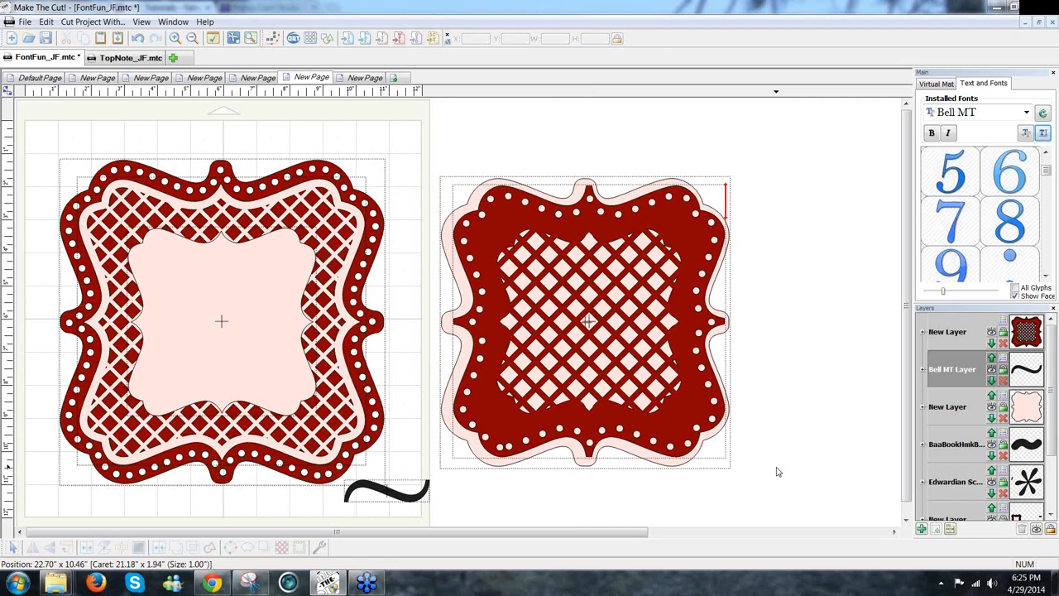
Centre the dark red lattice frame on the pale pink outer mat.
{"action": "left_click_drag", "start_coordinate": [416, 129], "coordinate": [386, 116]}
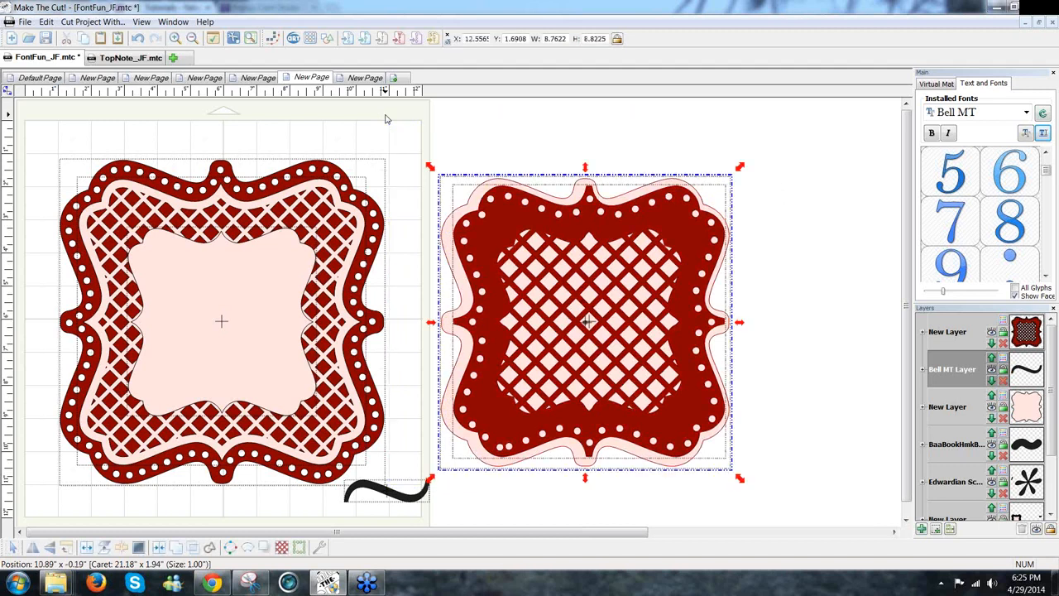
{"action": "left_click", "coordinate": [811, 307]}
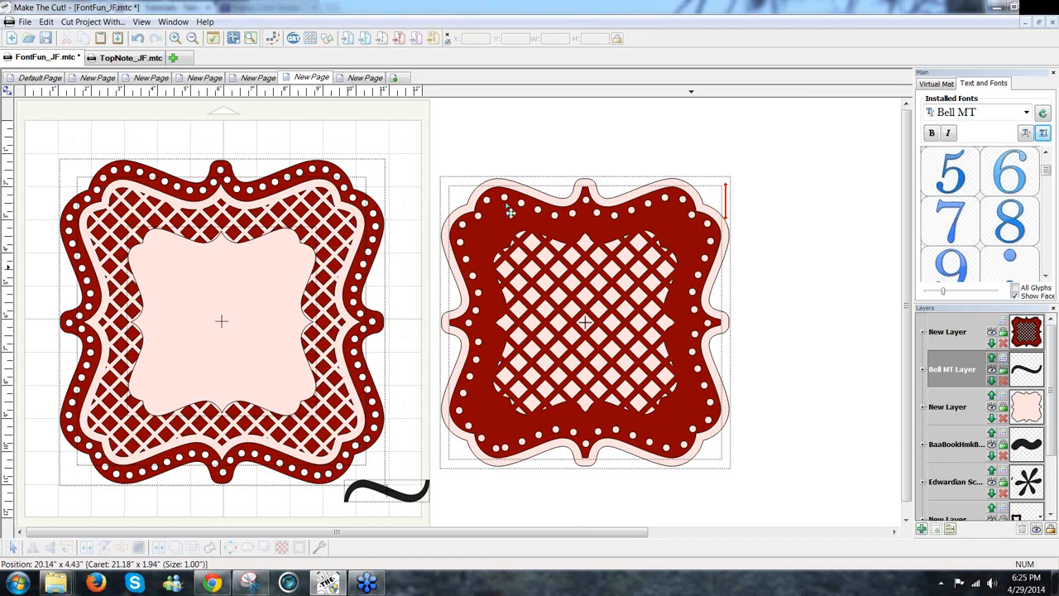
Look through the pages with the flourish borders and corners, the brace frames and the tilde frames.
{"action": "left_click", "coordinate": [367, 78]}
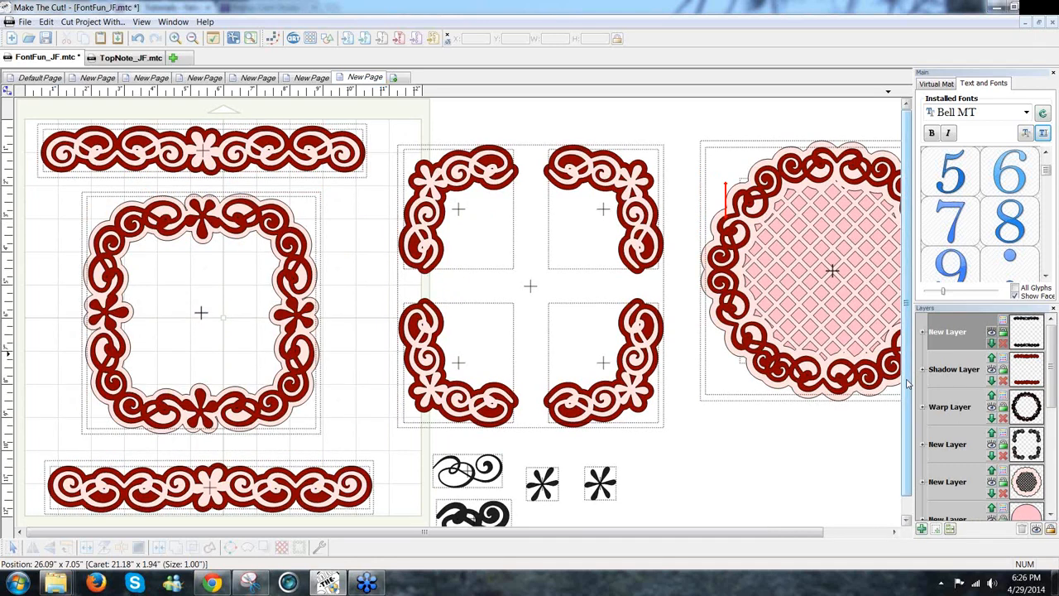
{"action": "scroll", "coordinate": [908, 383], "scroll_direction": "down", "scroll_amount": 1}
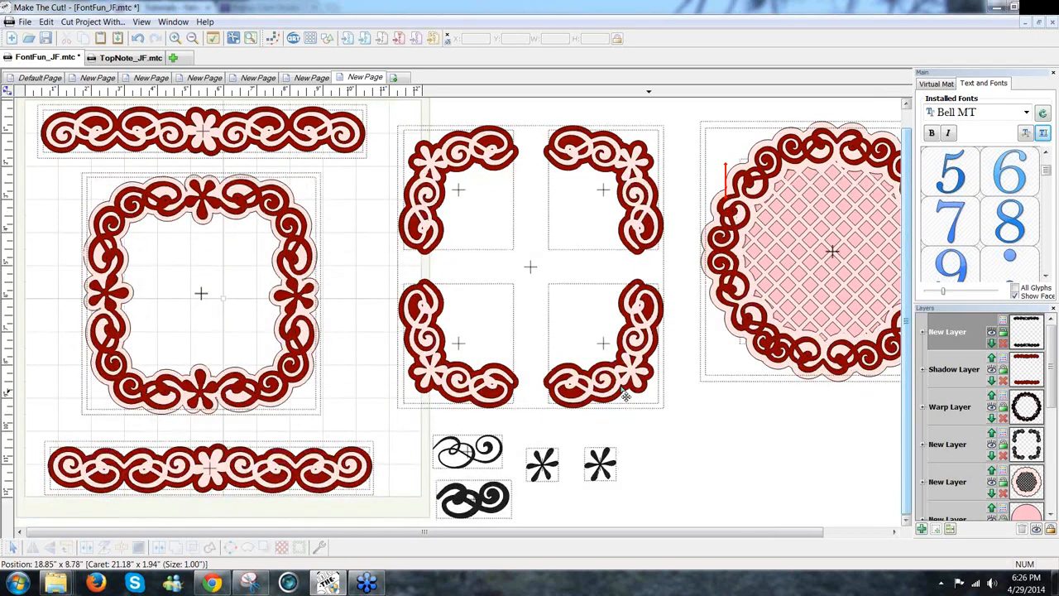
{"action": "left_click", "coordinate": [493, 469]}
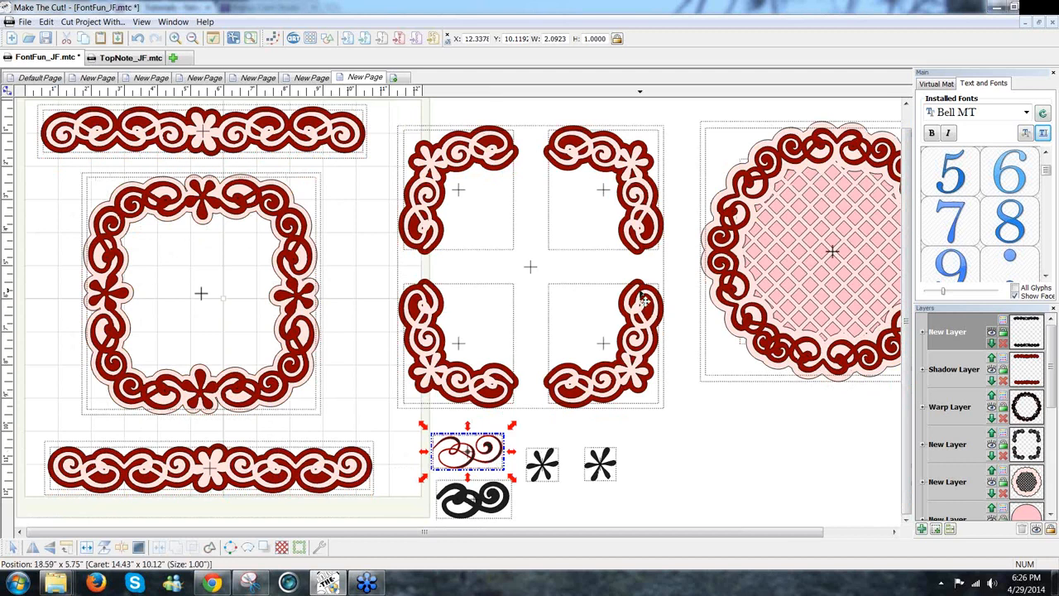
{"action": "left_click", "coordinate": [258, 79]}
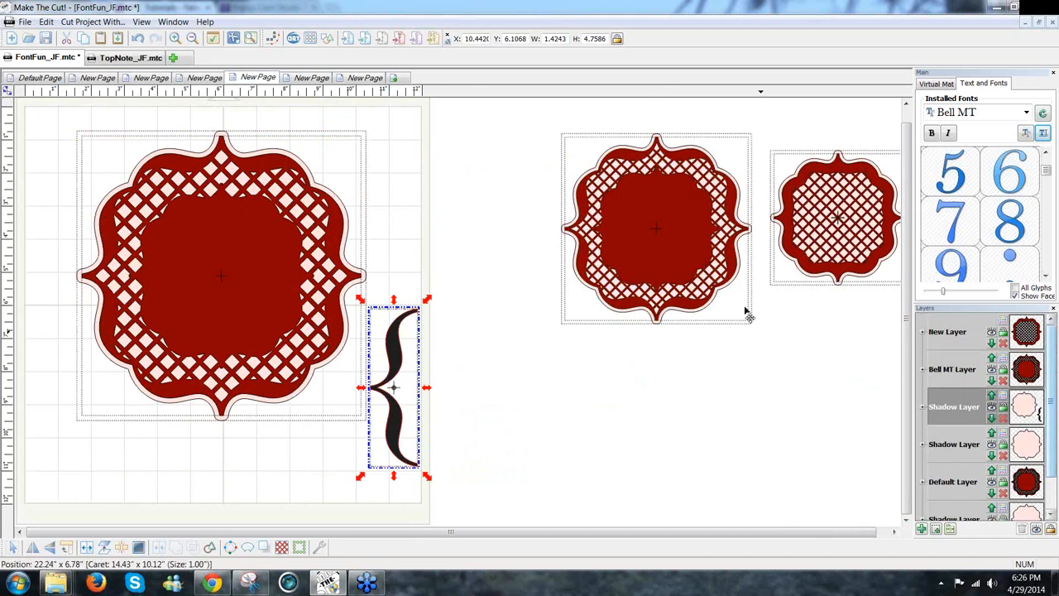
{"action": "left_click", "coordinate": [312, 78]}
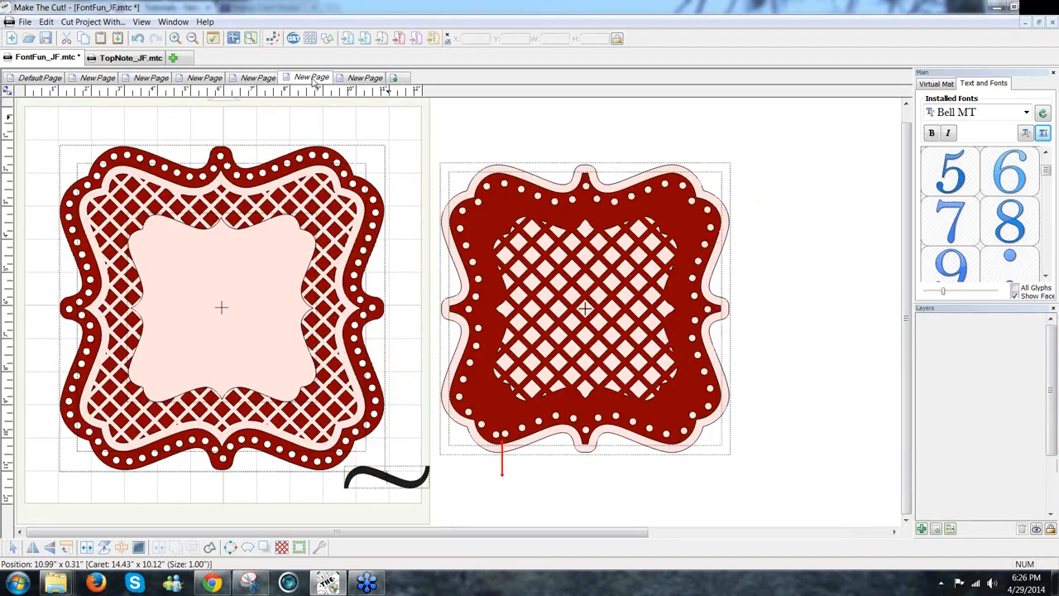
{"action": "left_click", "coordinate": [205, 77]}
{"action": "left_click", "coordinate": [258, 78]}
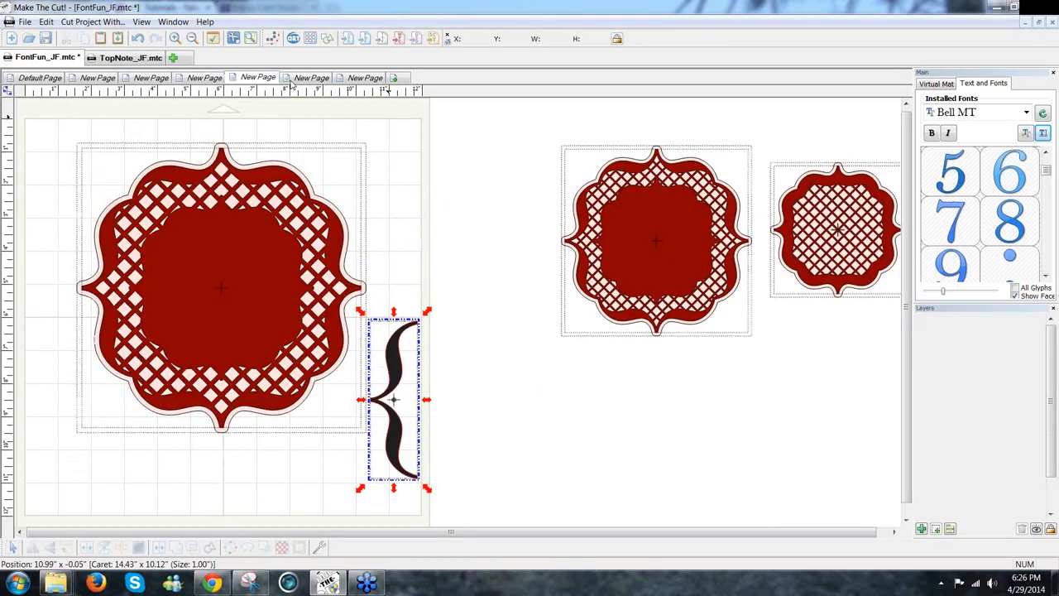
On the flourish border page, shift the thin flourish glyph slightly, and move the first asterisk glyph up beside it.
{"action": "left_click", "coordinate": [367, 79]}
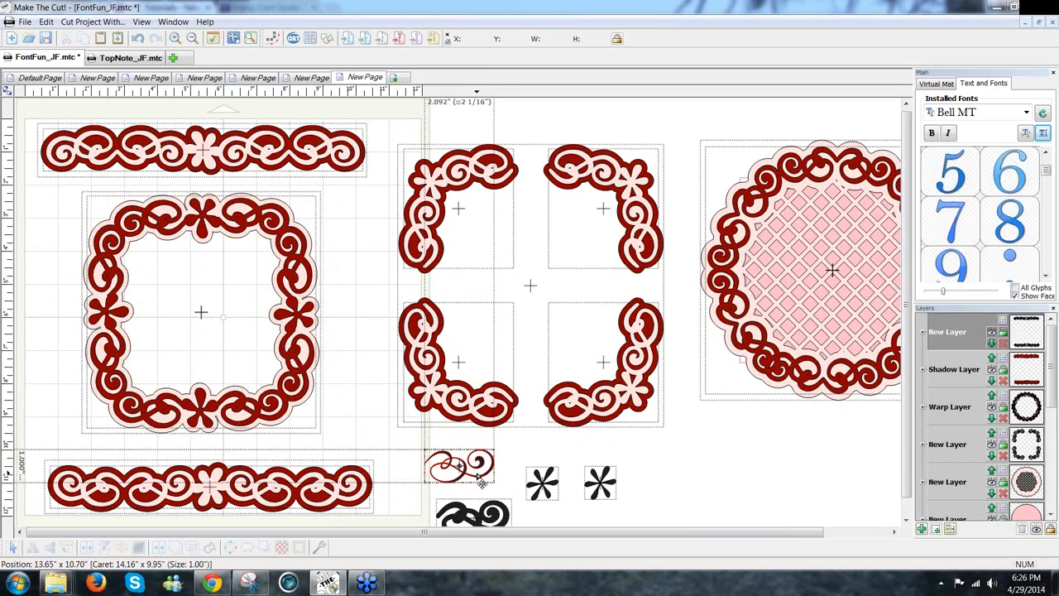
{"action": "left_click", "coordinate": [481, 483]}
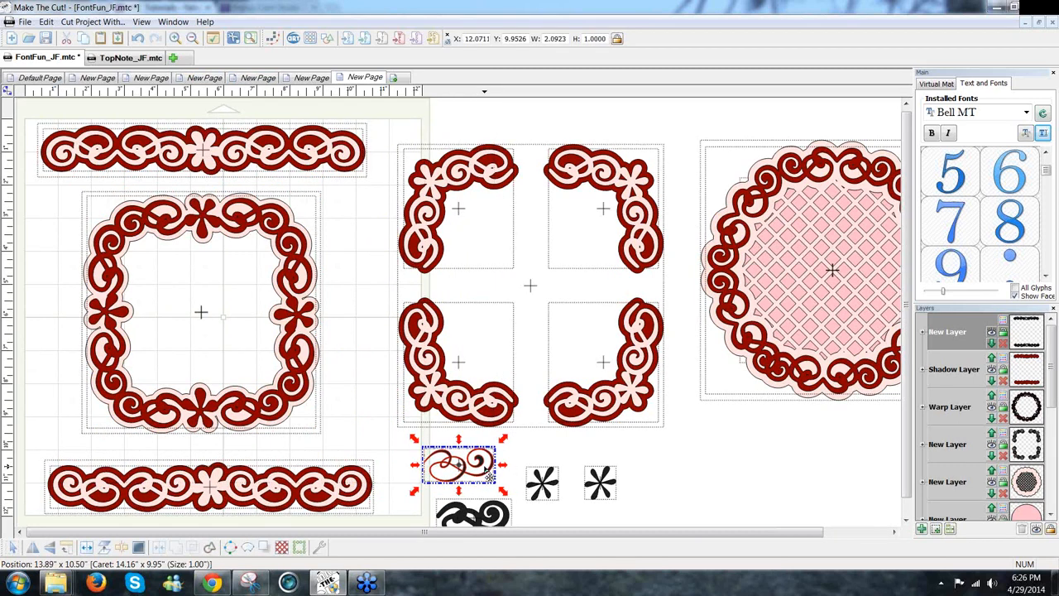
{"action": "left_click", "coordinate": [635, 462]}
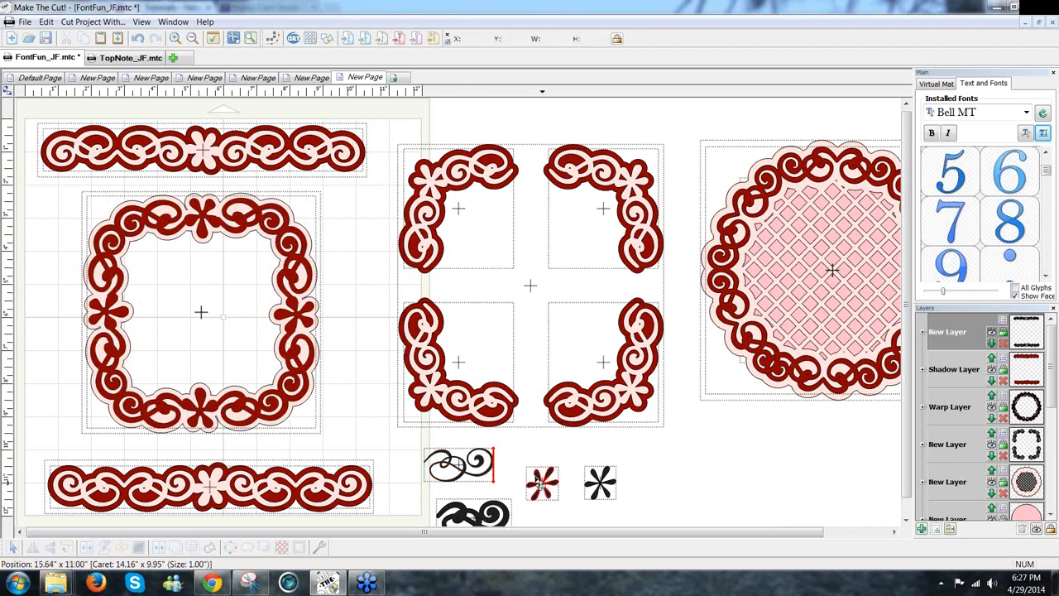
{"action": "left_click_drag", "start_coordinate": [542, 484], "coordinate": [536, 470]}
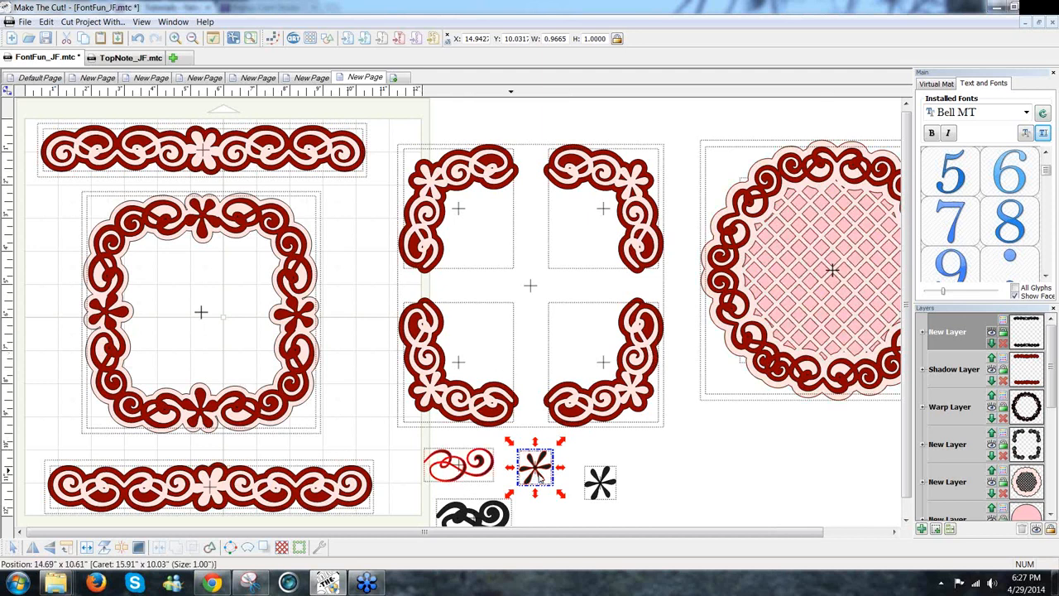
{"action": "left_click", "coordinate": [676, 460]}
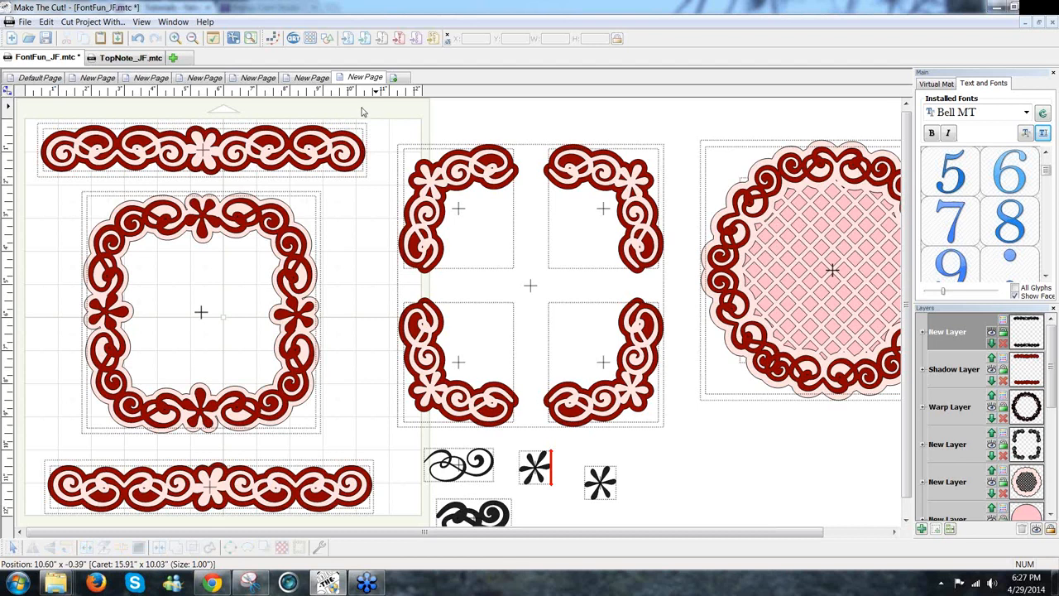
Return to the Default Page and close FontFun_JF.mtc, saving its changes.
{"action": "left_click", "coordinate": [40, 78]}
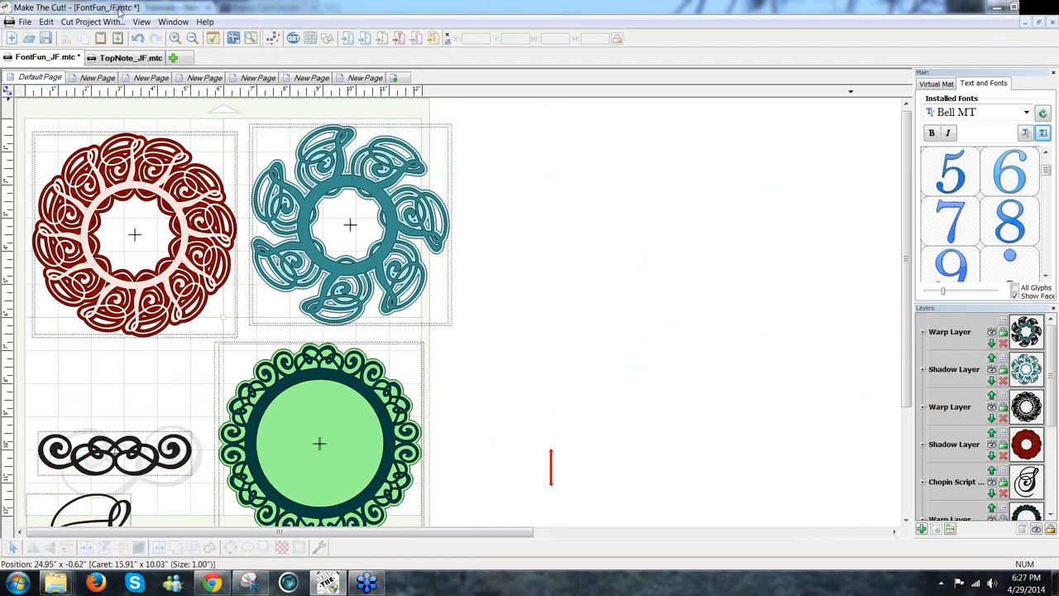
{"action": "left_click", "coordinate": [29, 23]}
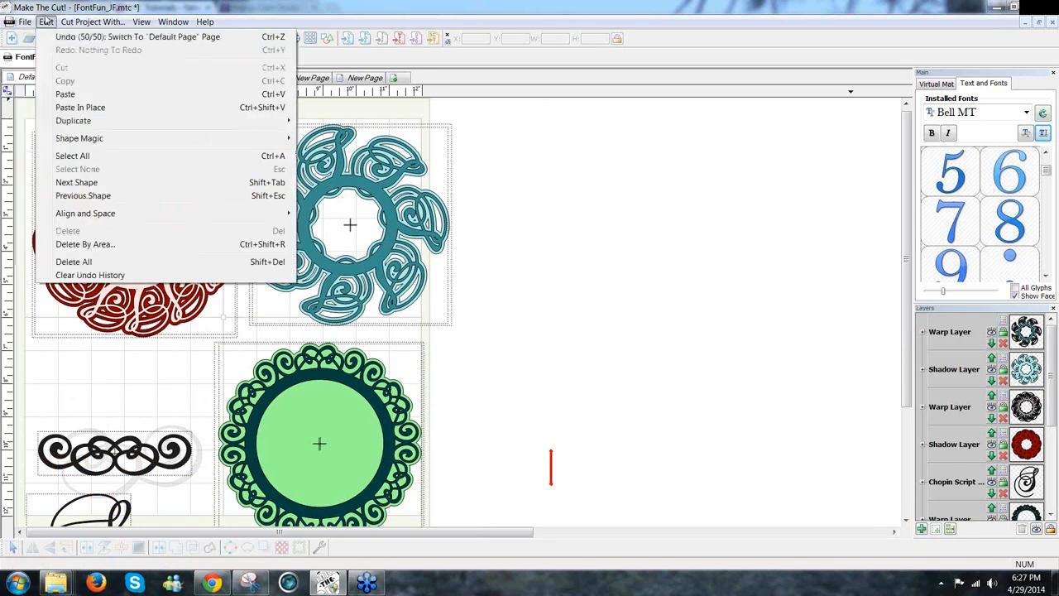
{"action": "left_click", "coordinate": [26, 25]}
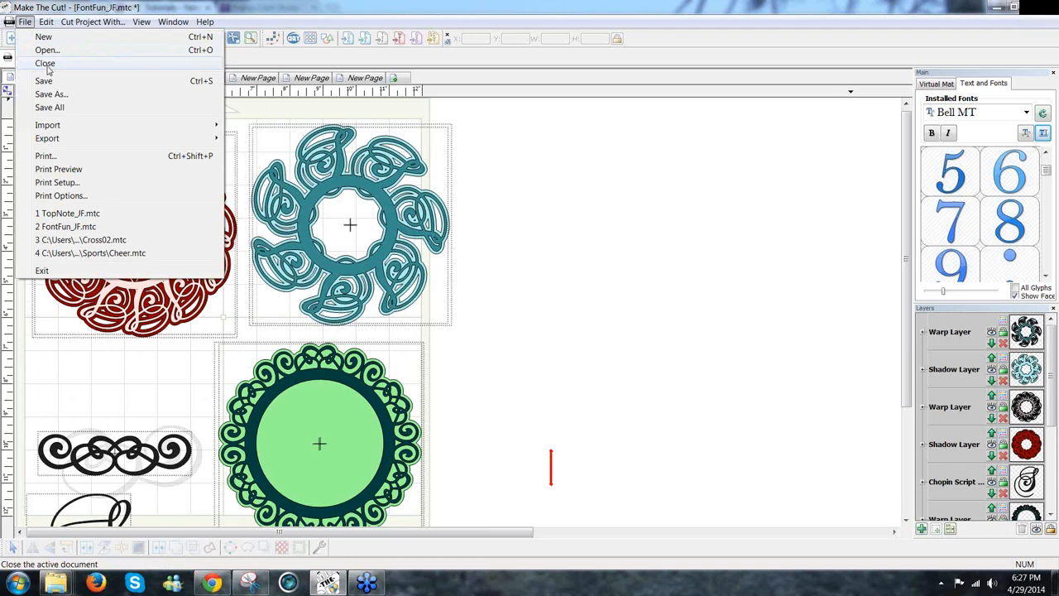
{"action": "left_click", "coordinate": [47, 69]}
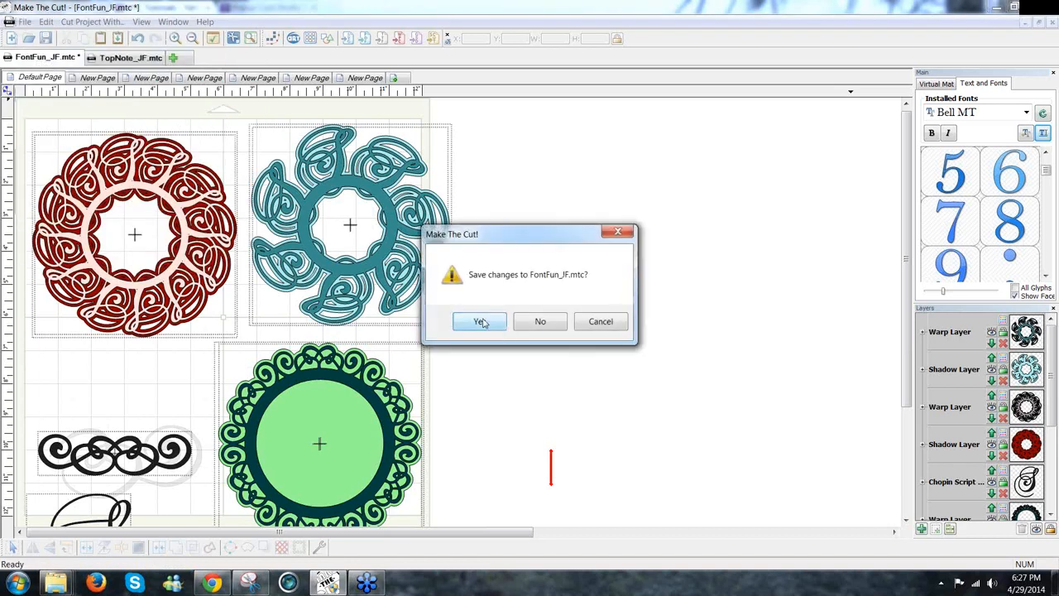
{"action": "left_click", "coordinate": [480, 322]}
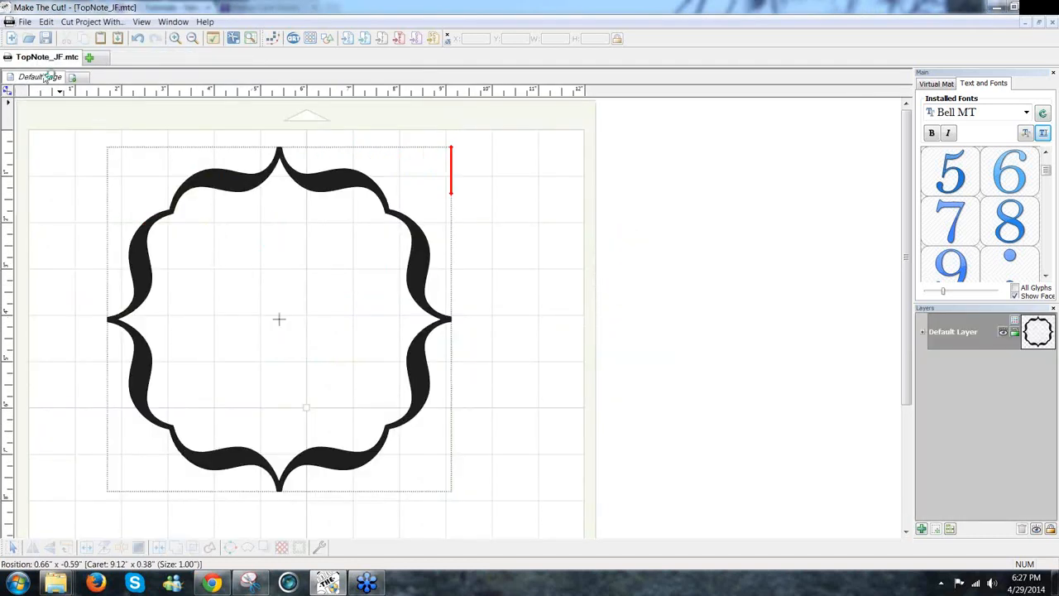
Leave TopNote_JF.mtc open and create a new blank project beside it.
{"action": "left_click", "coordinate": [28, 24]}
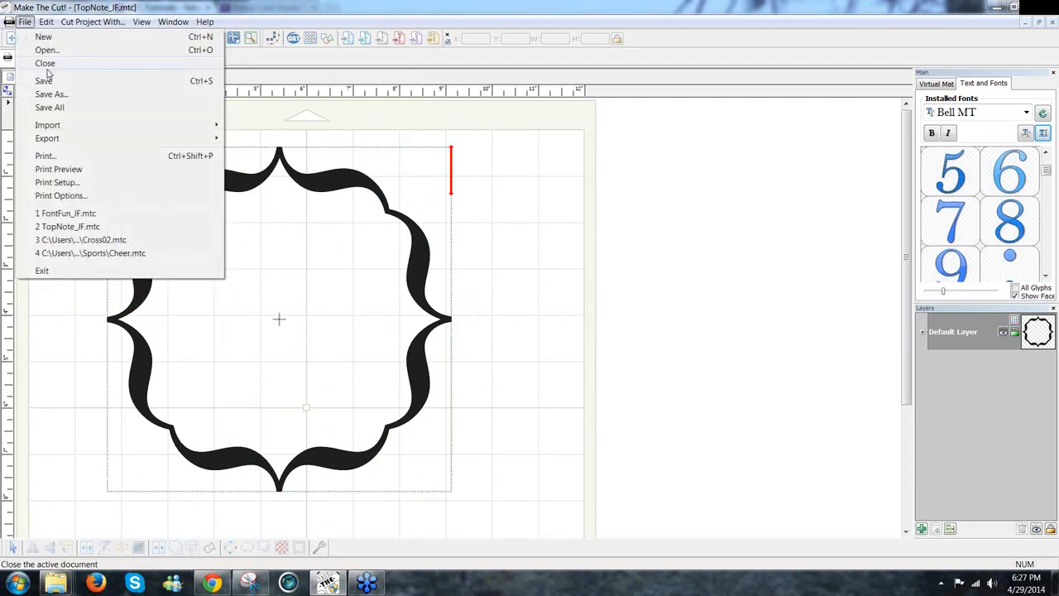
{"action": "left_click", "coordinate": [341, 116]}
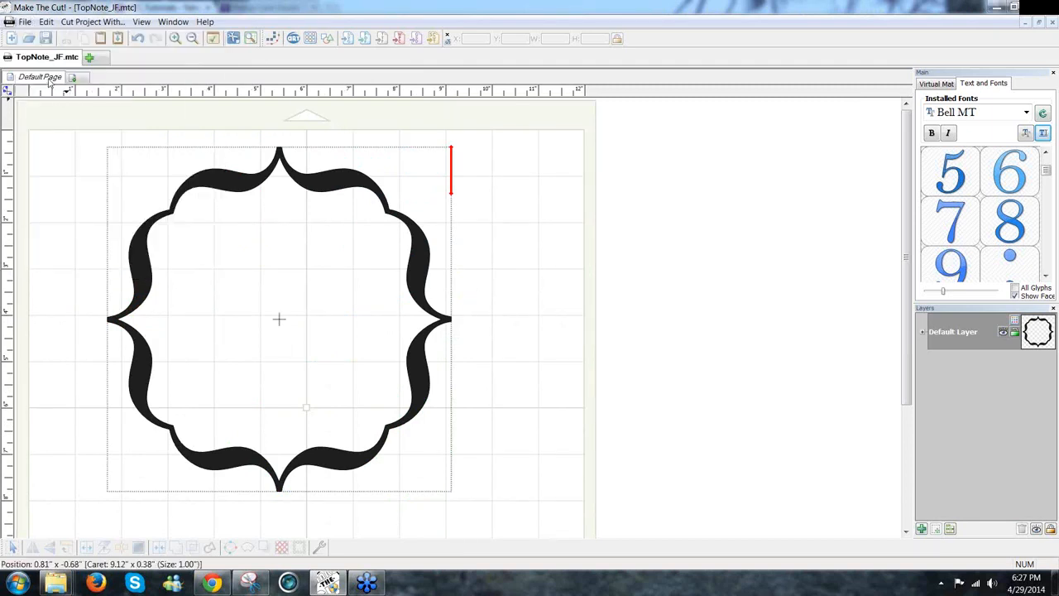
{"action": "left_click", "coordinate": [91, 58]}
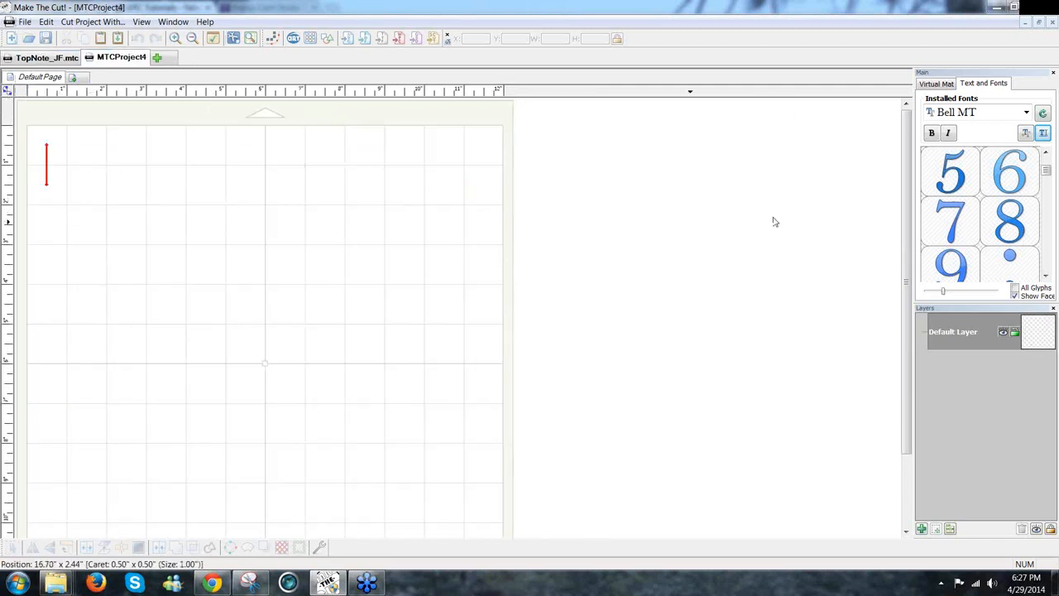
Set the text font to ChopinScript.
{"action": "left_click", "coordinate": [1043, 116]}
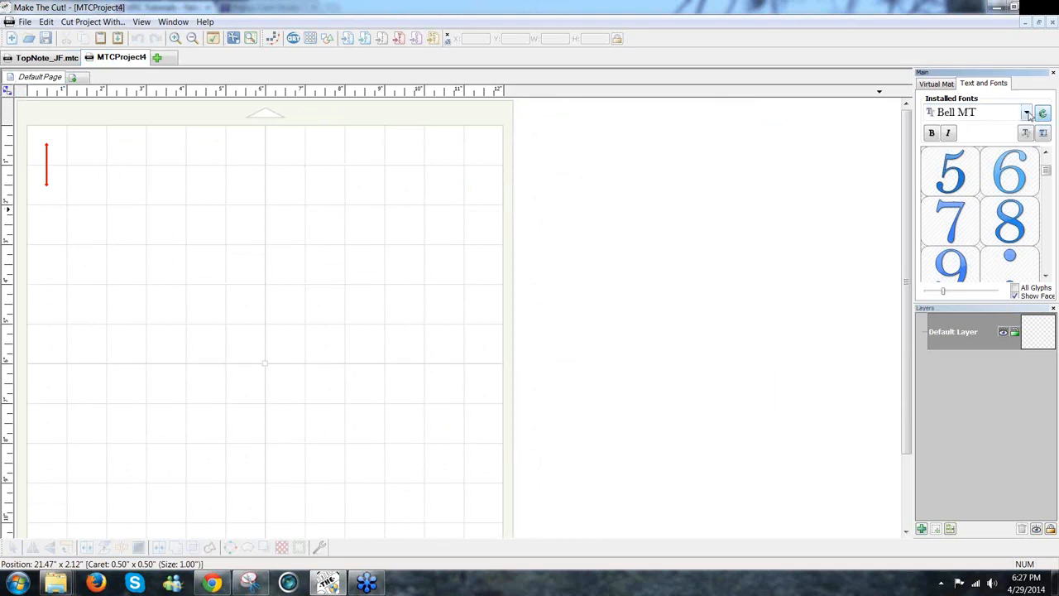
{"action": "left_click", "coordinate": [1027, 113]}
{"action": "key", "text": "c"}
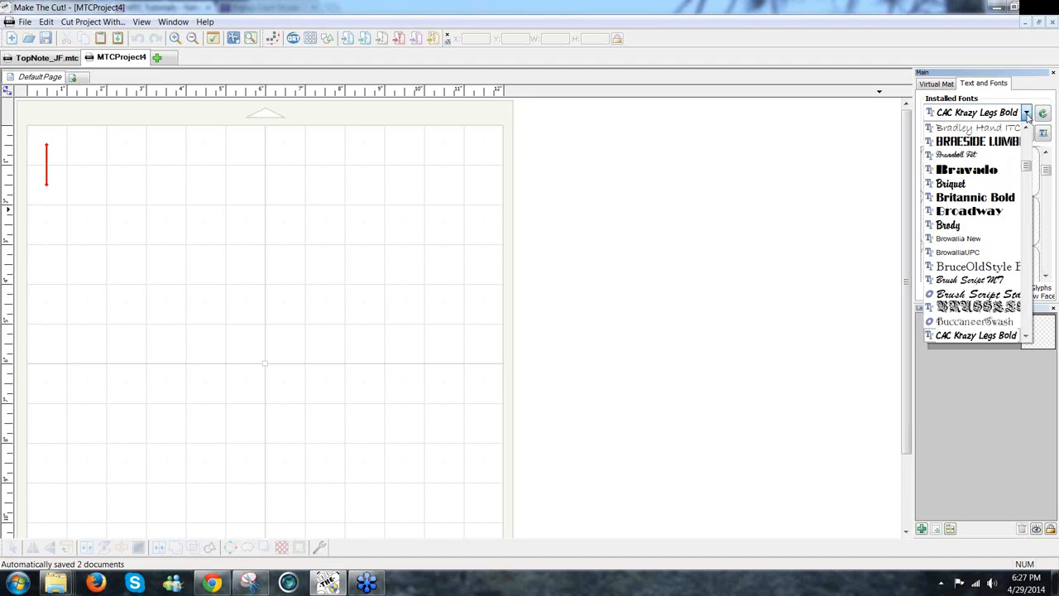
{"action": "left_click_drag", "start_coordinate": [1026, 336], "coordinate": [1026, 334]}
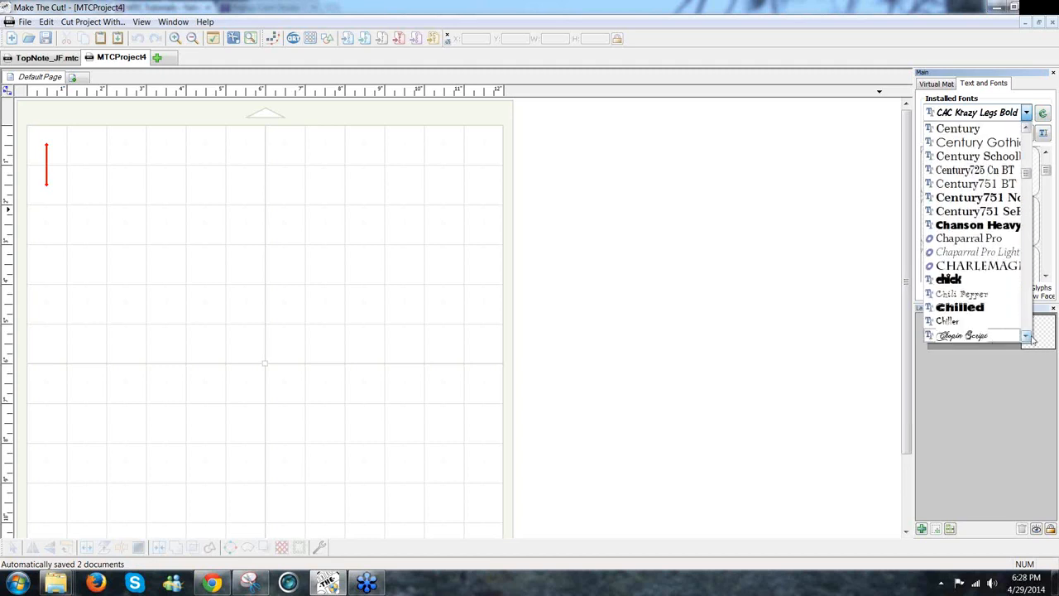
{"action": "scroll", "coordinate": [979, 286], "scroll_direction": "down", "scroll_amount": 2}
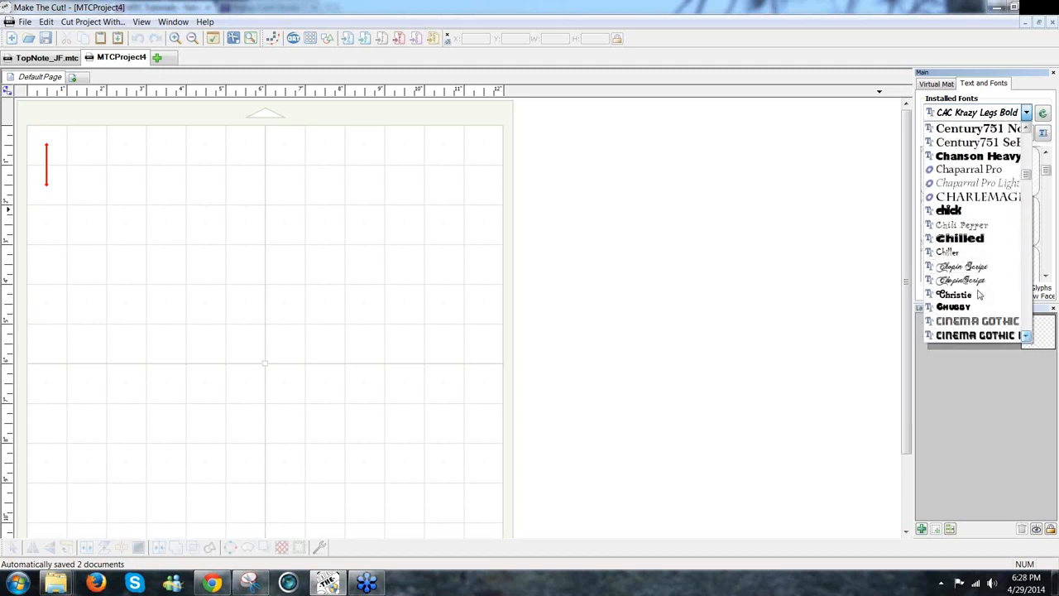
{"action": "left_click", "coordinate": [979, 282]}
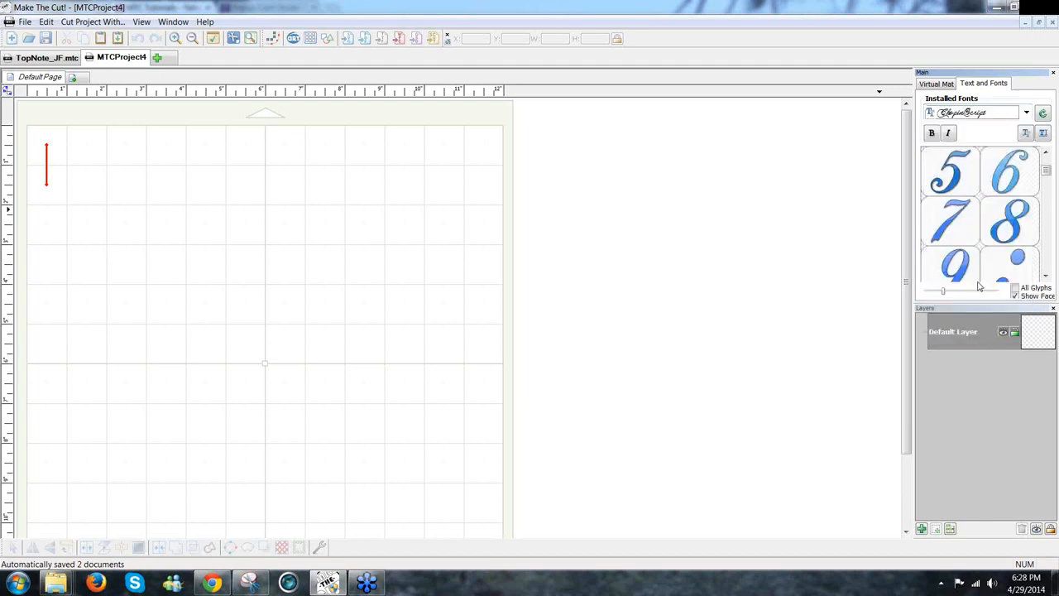
Examine the ChopinScript glyphs, from the numerals and capitals to the characters beyond the basic alphabet, for decorative shapes.
{"action": "left_click", "coordinate": [1046, 276]}
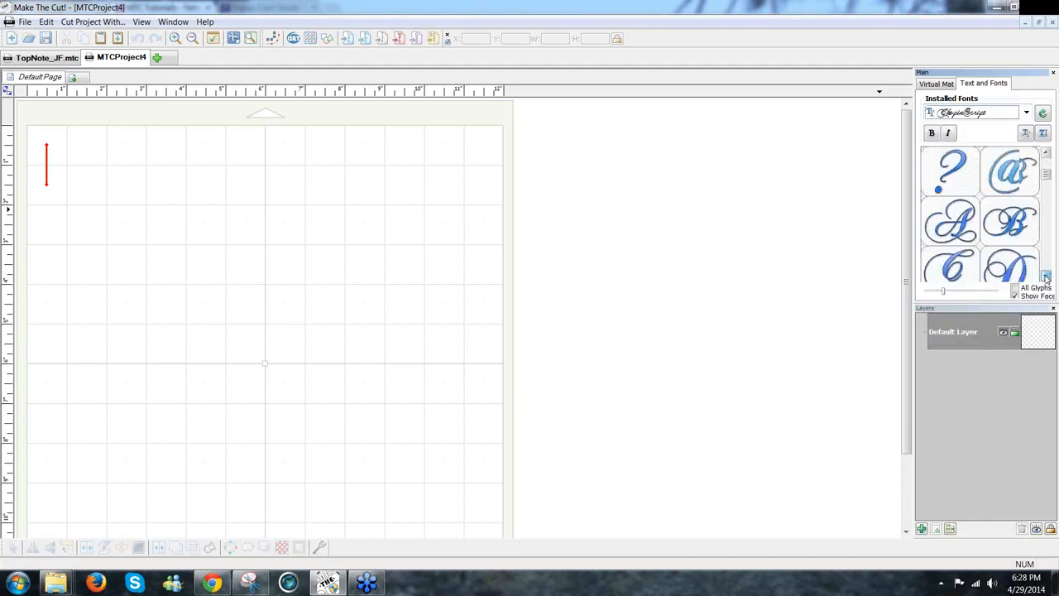
{"action": "left_click_drag", "start_coordinate": [1049, 179], "coordinate": [1049, 170]}
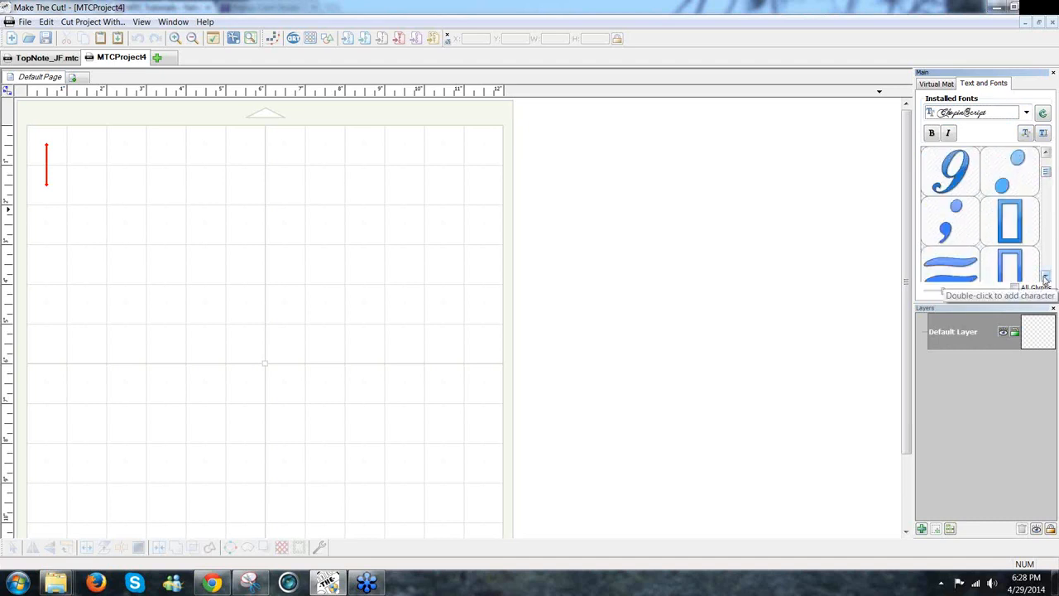
{"action": "left_click", "coordinate": [1046, 277]}
{"action": "left_click", "coordinate": [1046, 276]}
{"action": "left_click", "coordinate": [1046, 276]}
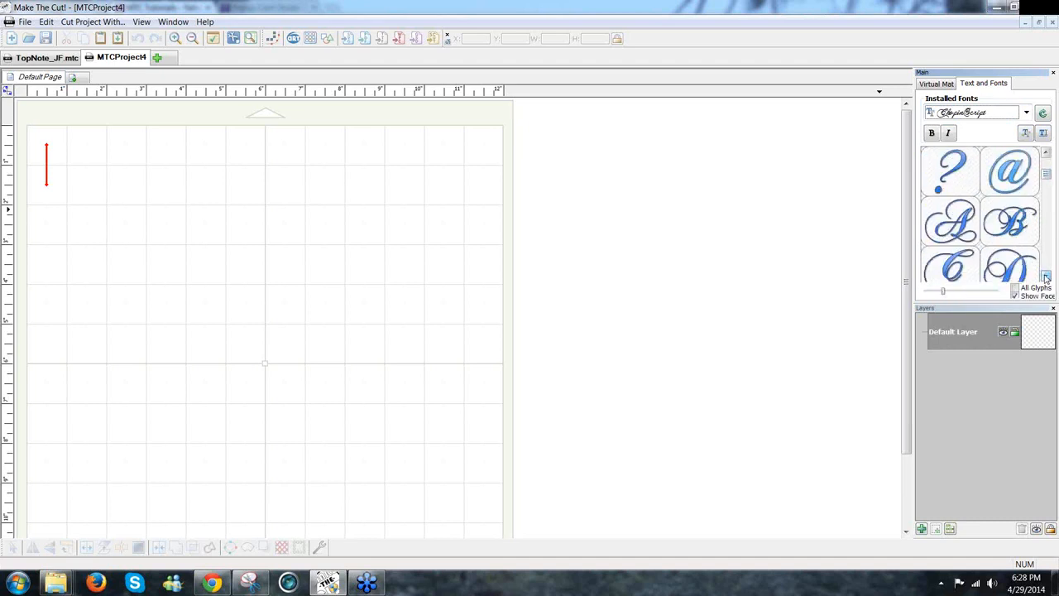
{"action": "left_click", "coordinate": [1046, 277]}
{"action": "left_click", "coordinate": [1046, 276]}
{"action": "left_click", "coordinate": [1047, 276]}
{"action": "left_click", "coordinate": [1046, 277]}
{"action": "left_click", "coordinate": [1046, 277]}
{"action": "left_click", "coordinate": [1046, 276]}
{"action": "left_click", "coordinate": [1046, 277]}
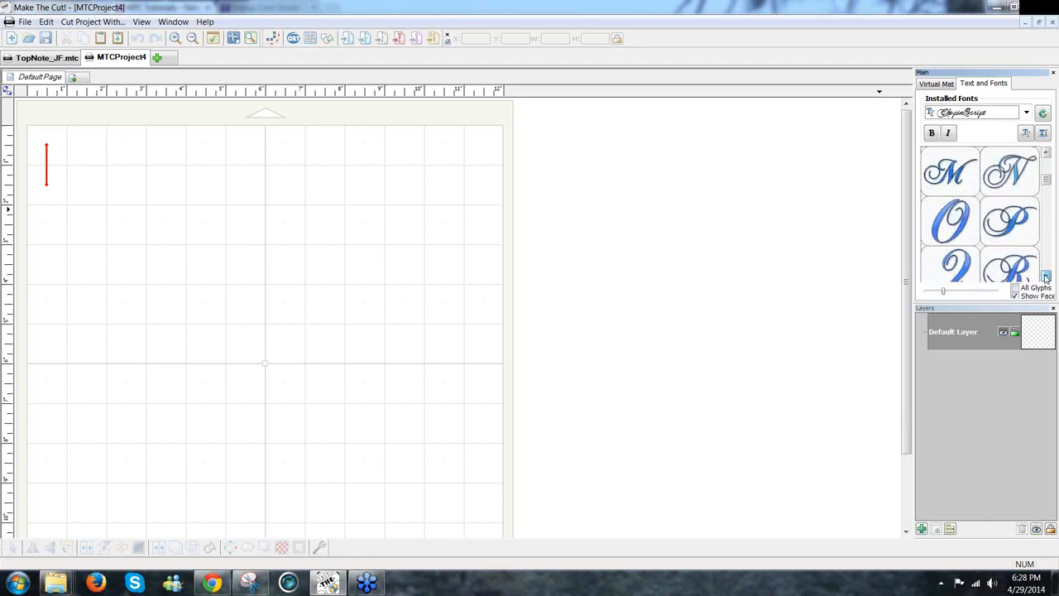
{"action": "left_click", "coordinate": [1046, 277]}
{"action": "left_click", "coordinate": [1046, 277]}
{"action": "left_click", "coordinate": [1046, 276]}
{"action": "left_click", "coordinate": [1046, 277]}
{"action": "left_click", "coordinate": [1046, 277]}
{"action": "left_click", "coordinate": [1046, 277]}
{"action": "left_click", "coordinate": [1046, 277]}
{"action": "left_click", "coordinate": [1046, 276]}
{"action": "left_click", "coordinate": [1047, 277]}
{"action": "left_click", "coordinate": [1046, 277]}
{"action": "left_click", "coordinate": [1046, 277]}
{"action": "left_click", "coordinate": [1046, 276]}
{"action": "left_click", "coordinate": [1046, 277]}
{"action": "left_click", "coordinate": [1046, 276]}
{"action": "left_click", "coordinate": [1046, 276]}
{"action": "left_click", "coordinate": [1046, 276]}
{"action": "left_click", "coordinate": [1046, 277]}
{"action": "left_click", "coordinate": [1046, 276]}
{"action": "left_click", "coordinate": [1046, 276]}
{"action": "left_click", "coordinate": [1046, 277]}
{"action": "left_click", "coordinate": [1047, 276]}
{"action": "left_click", "coordinate": [1046, 276]}
{"action": "left_click", "coordinate": [1046, 277]}
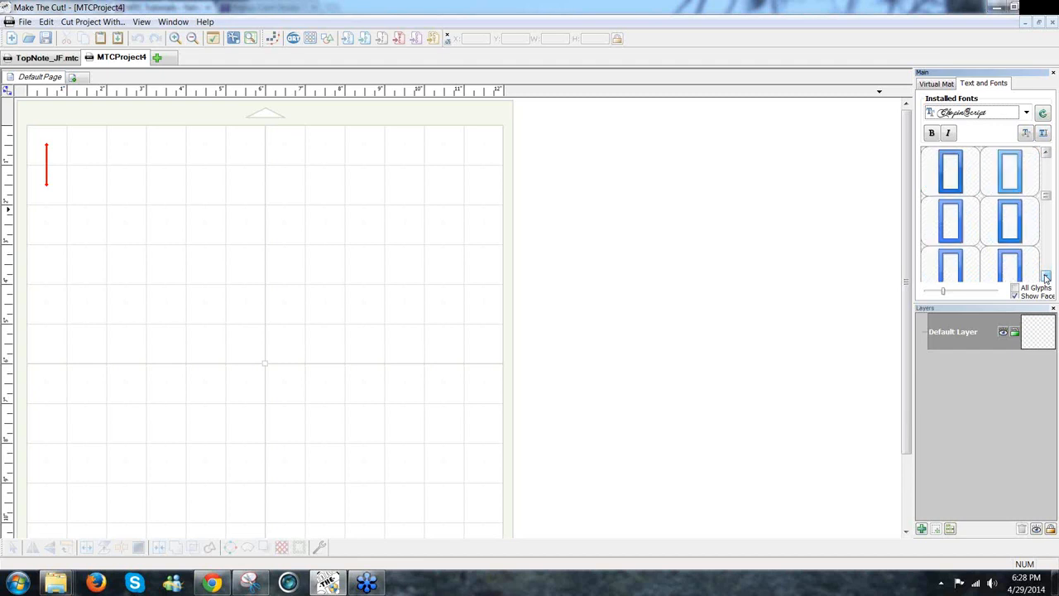
Change the text font to the other Chopin variant, Chopin Script.
{"action": "left_click", "coordinate": [1026, 113]}
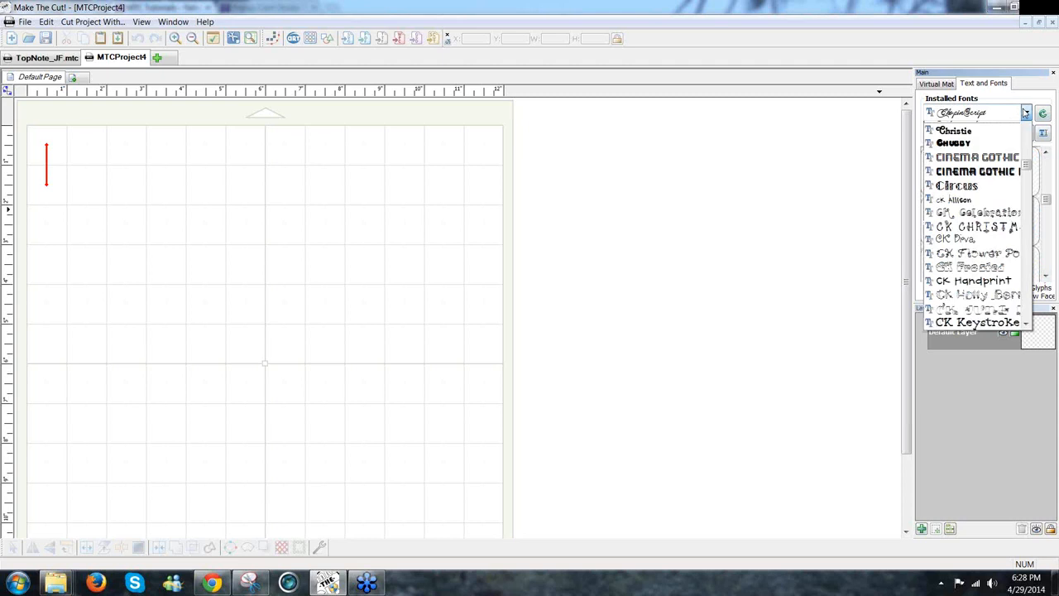
{"action": "left_click", "coordinate": [1026, 130]}
{"action": "left_click", "coordinate": [1026, 130]}
{"action": "left_click", "coordinate": [972, 143]}
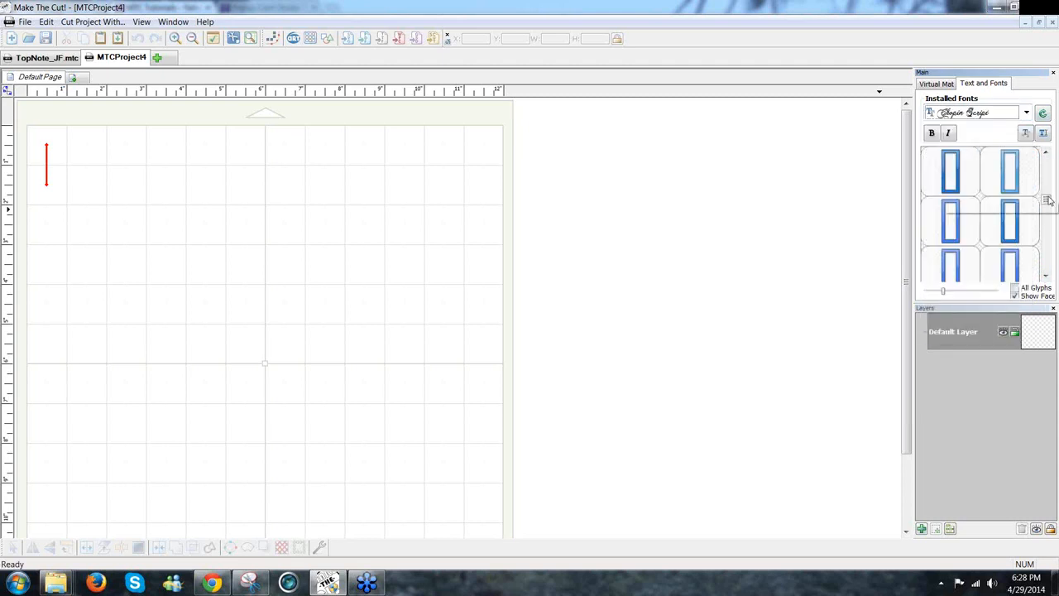
Examine the accented and extended glyphs of the Chopin Script font for decorative shapes.
{"action": "left_click_drag", "start_coordinate": [1047, 201], "coordinate": [1047, 232]}
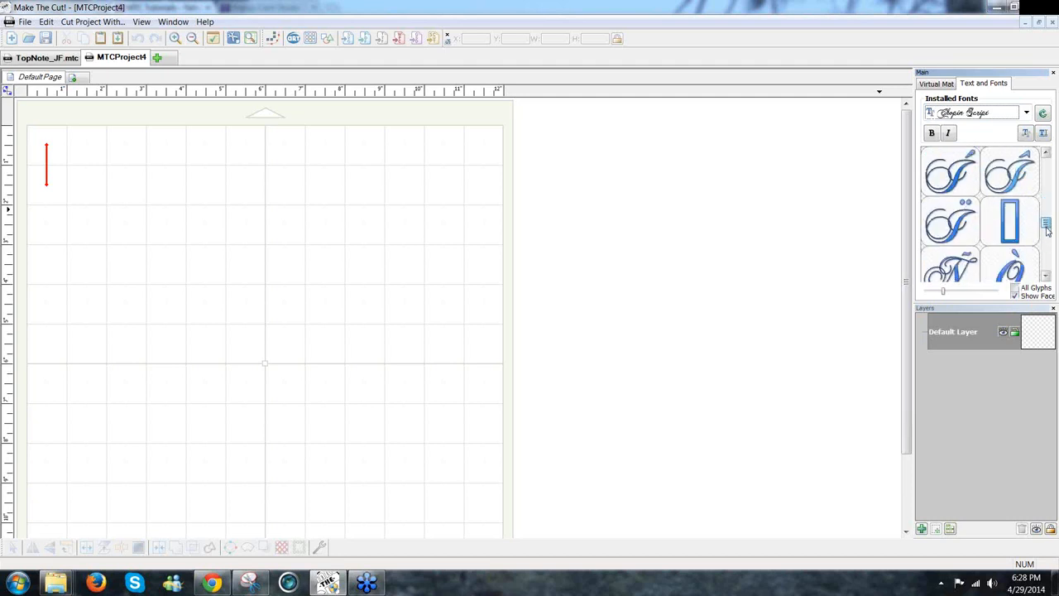
{"action": "left_click", "coordinate": [1047, 277]}
{"action": "left_click", "coordinate": [1047, 277]}
{"action": "left_click", "coordinate": [1047, 277]}
{"action": "left_click", "coordinate": [1047, 277]}
{"action": "left_click", "coordinate": [1047, 277]}
{"action": "left_click", "coordinate": [1046, 277]}
{"action": "left_click", "coordinate": [1047, 277]}
{"action": "left_click", "coordinate": [1047, 278]}
{"action": "left_click", "coordinate": [1047, 278]}
{"action": "left_click", "coordinate": [1047, 278]}
{"action": "left_click", "coordinate": [1047, 277]}
{"action": "left_click", "coordinate": [1047, 277]}
{"action": "left_click", "coordinate": [1047, 277]}
{"action": "left_click", "coordinate": [1047, 278]}
{"action": "left_click", "coordinate": [1047, 278]}
{"action": "left_click", "coordinate": [1046, 277]}
{"action": "left_click", "coordinate": [1047, 277]}
{"action": "left_click", "coordinate": [1047, 278]}
{"action": "left_click", "coordinate": [1047, 277]}
{"action": "left_click", "coordinate": [1047, 277]}
{"action": "left_click", "coordinate": [1047, 277]}
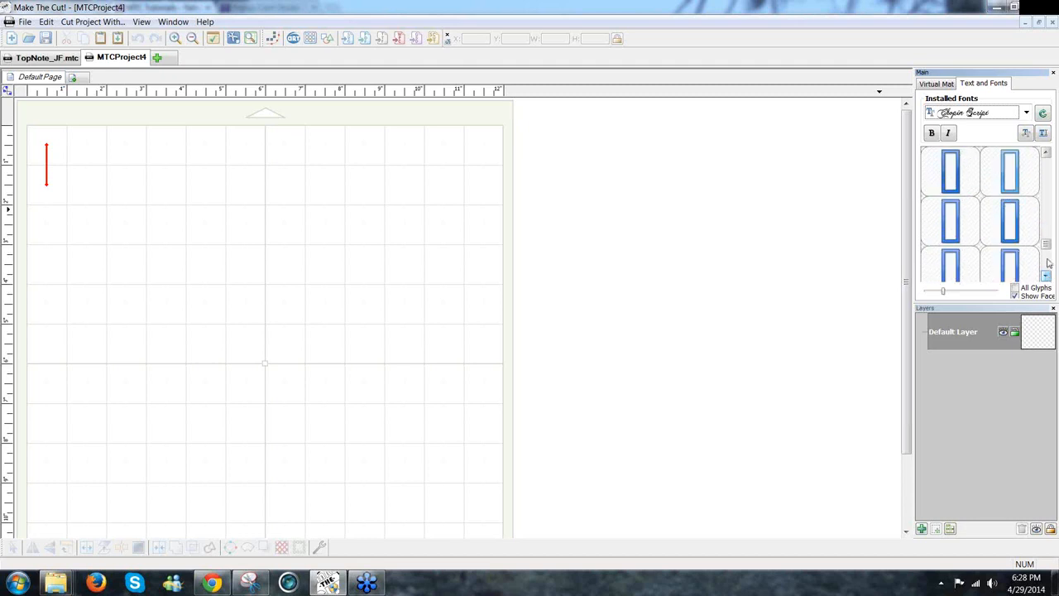
Add the left double-swirl flourish glyph that follows the lowercase z to the mat, moving it to about X 0.85, Y 1.19.
{"action": "left_click_drag", "start_coordinate": [1047, 240], "coordinate": [1046, 187]}
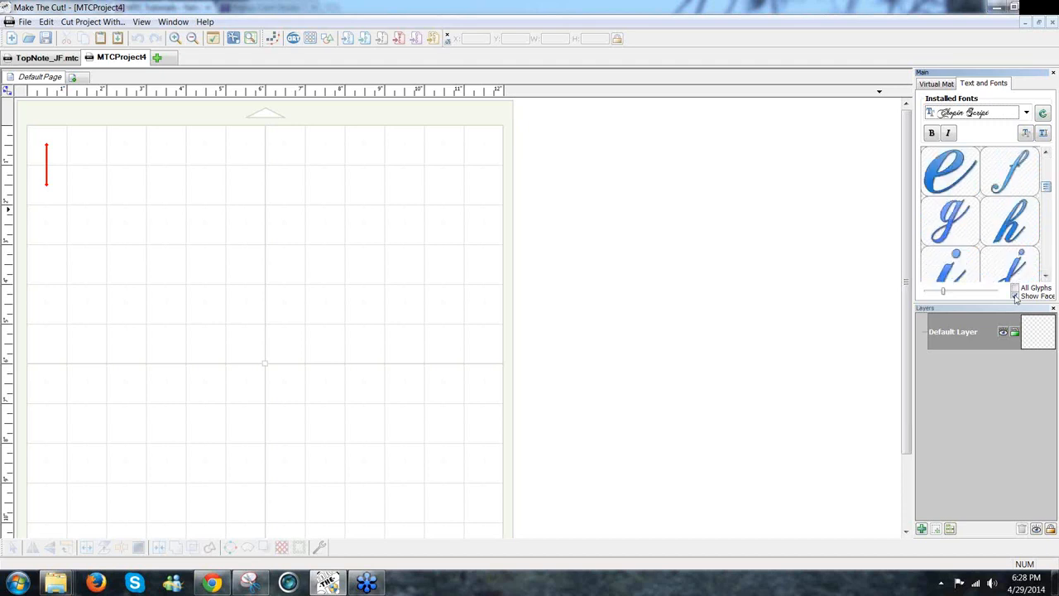
{"action": "left_click_drag", "start_coordinate": [944, 293], "coordinate": [927, 293]}
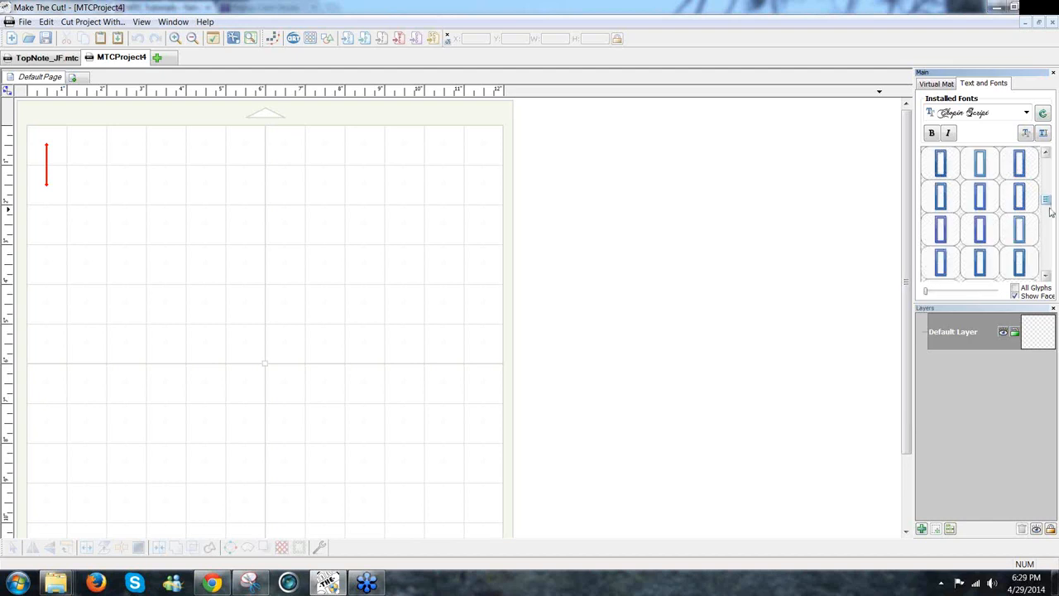
{"action": "left_click_drag", "start_coordinate": [1051, 213], "coordinate": [1052, 198]}
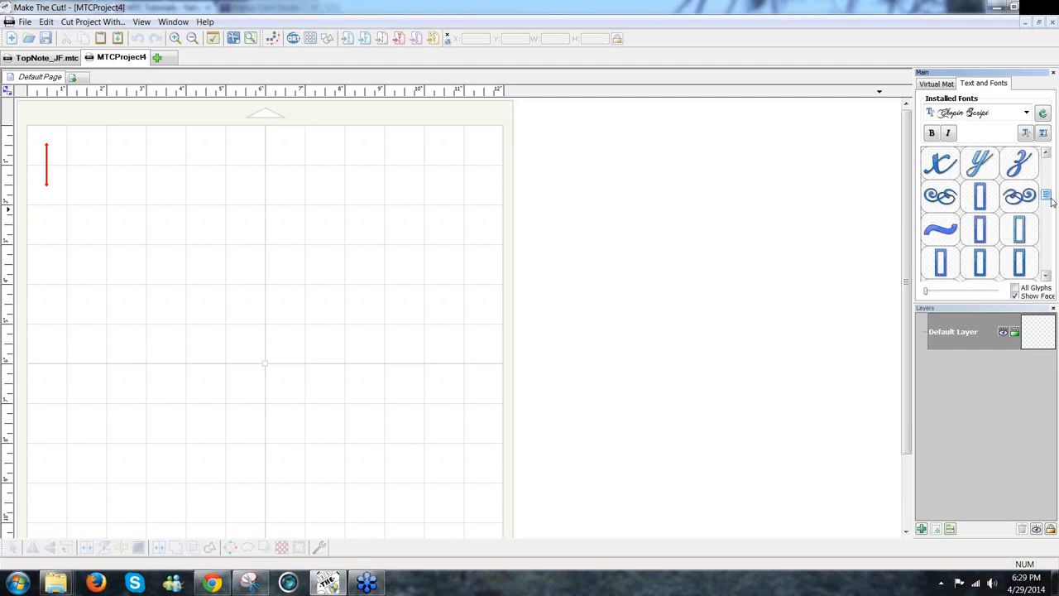
{"action": "left_click", "coordinate": [941, 198]}
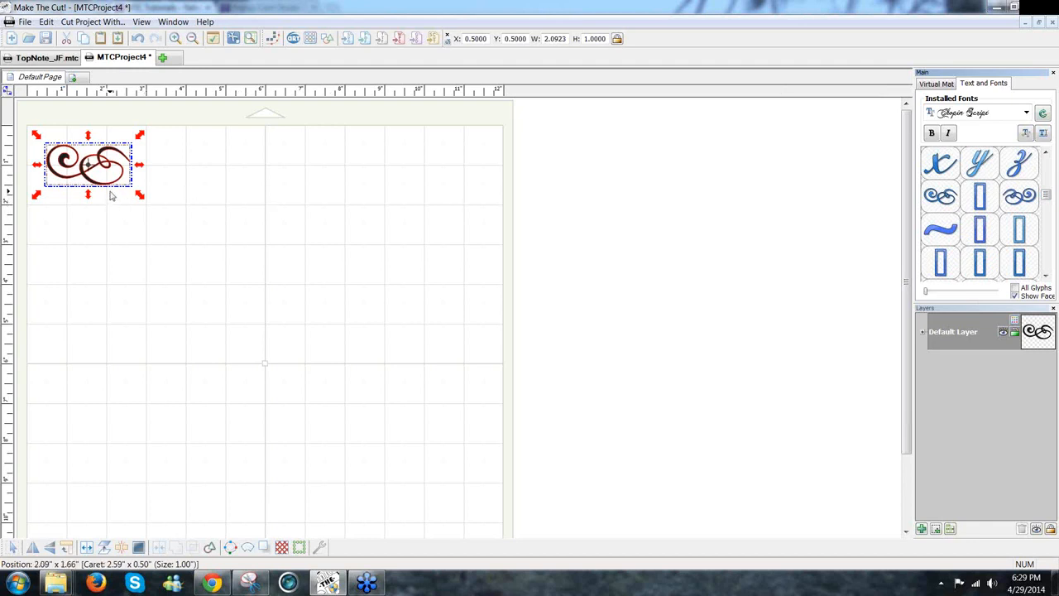
{"action": "left_click_drag", "start_coordinate": [108, 193], "coordinate": [123, 221]}
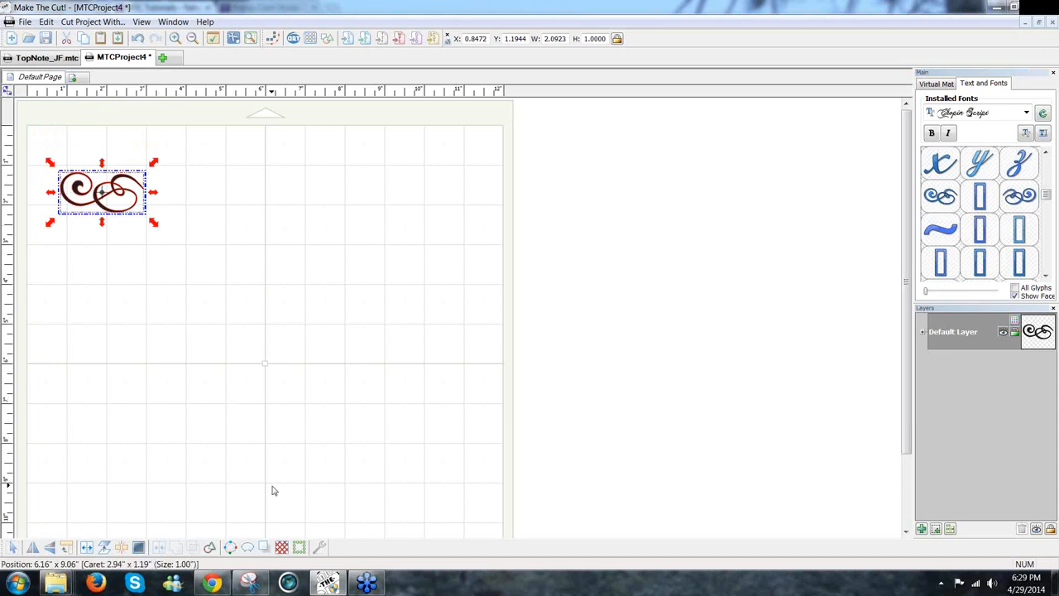
Generate a shadow layer for the flourish with a 0.025 in. shadow width and Blacked Out turned off.
{"action": "left_click", "coordinate": [265, 548]}
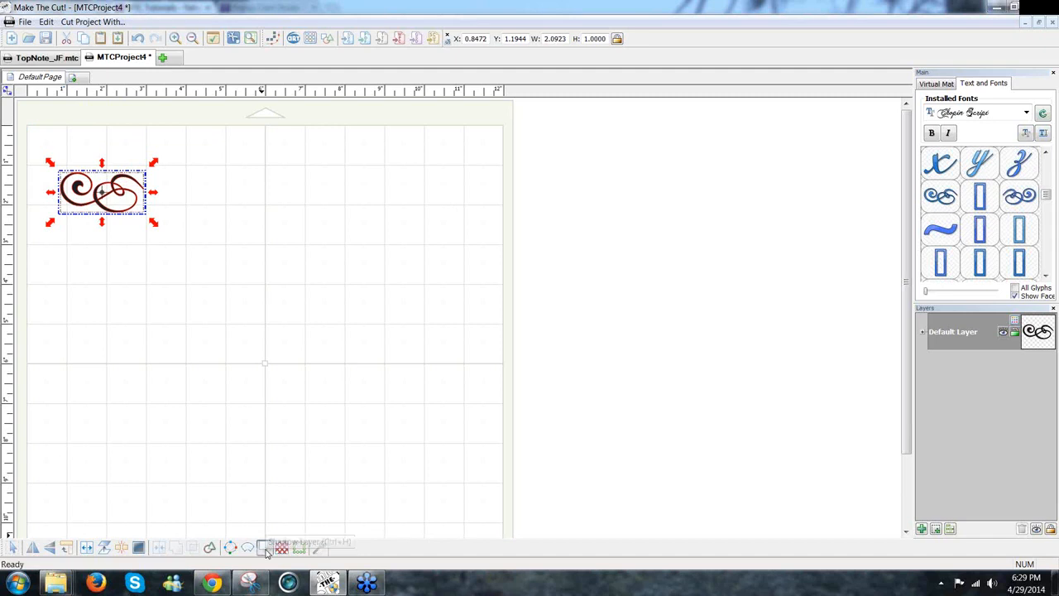
{"action": "type", "text": "0.25"}
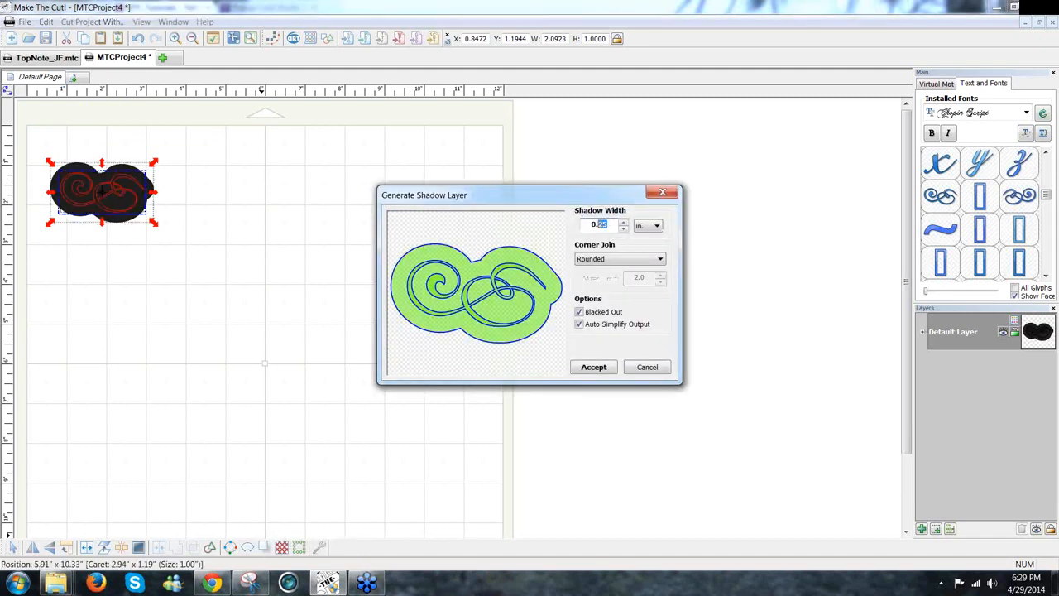
{"action": "type", "text": "0"}
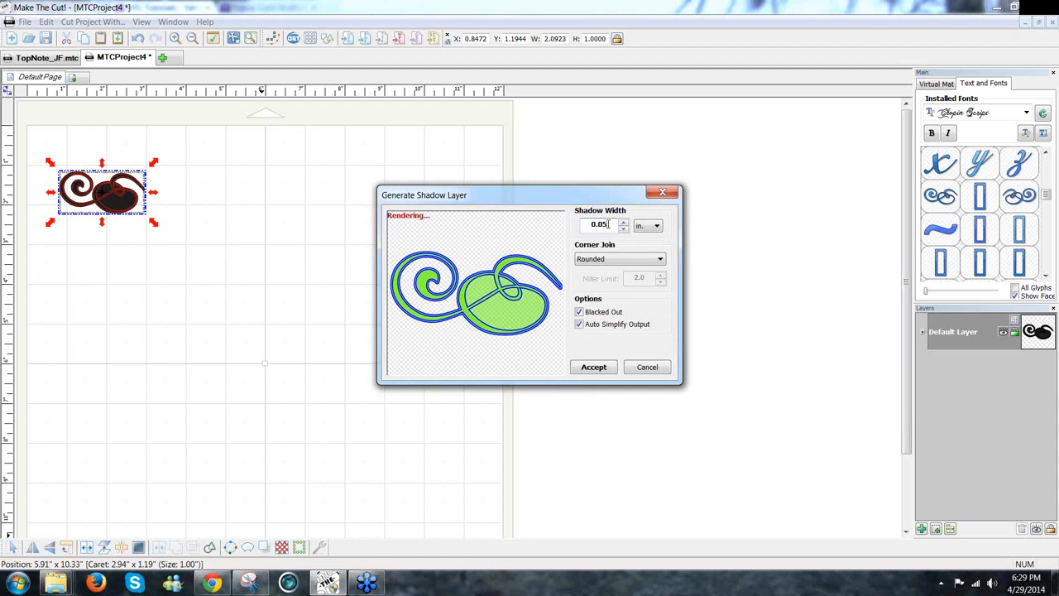
{"action": "left_click", "coordinate": [580, 312]}
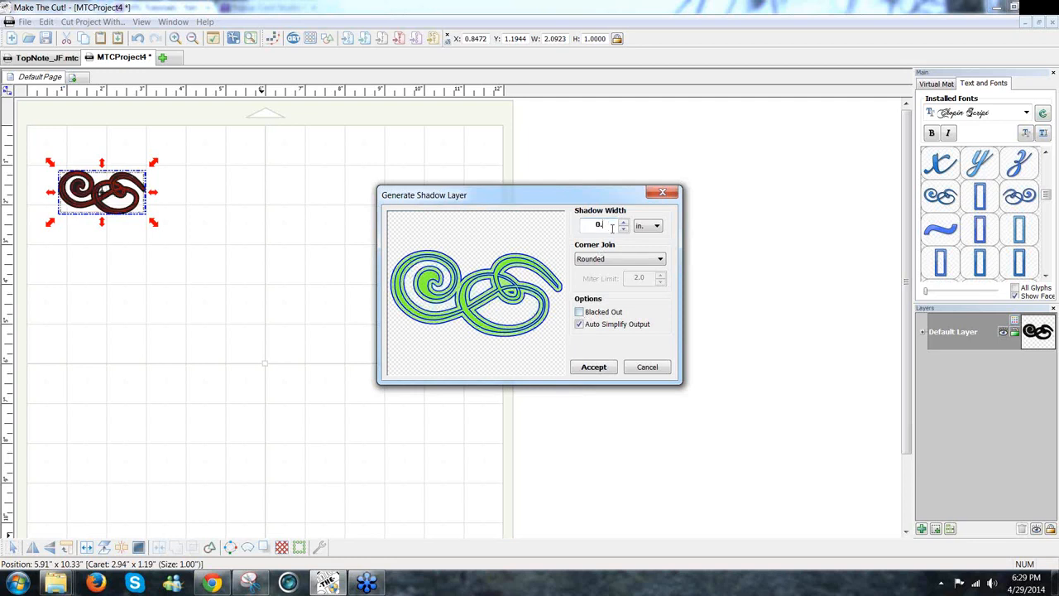
{"action": "type", "text": "25"}
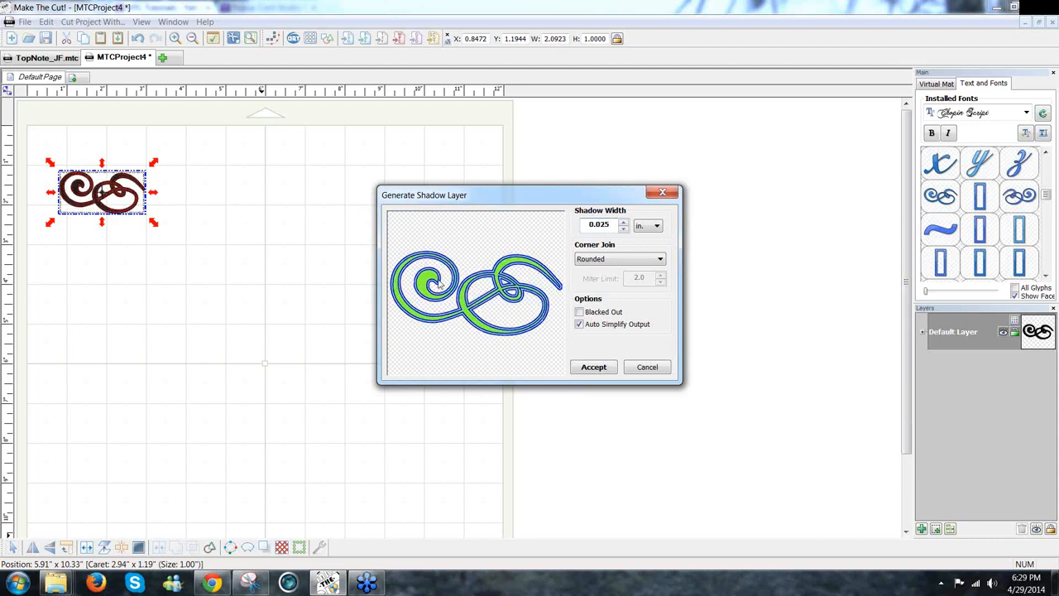
{"action": "left_click", "coordinate": [592, 370]}
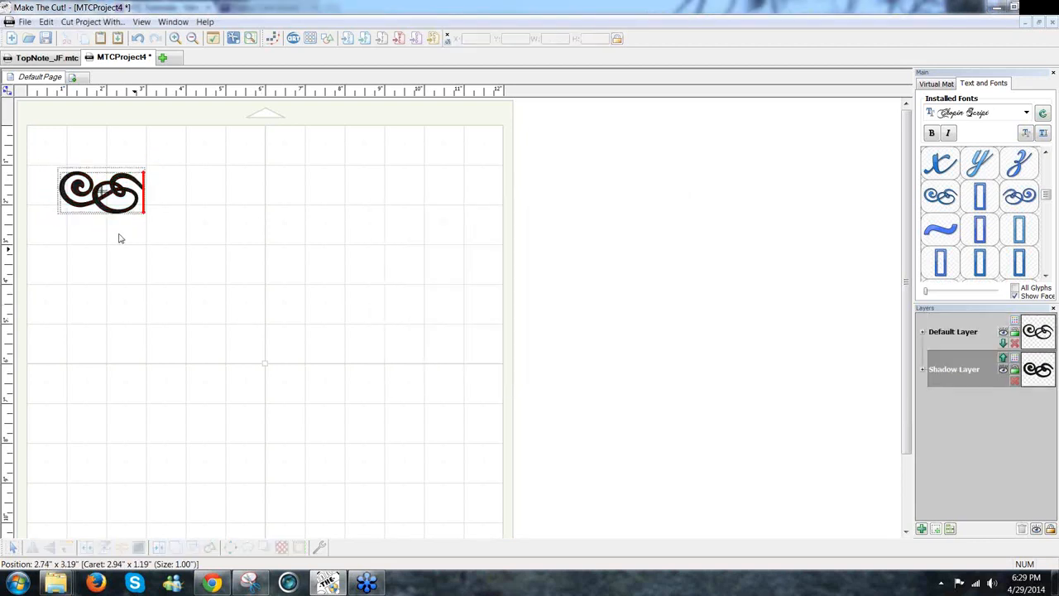
Move the original thin flourish down near the mat's lower edge and shift the thickened one to about X 1.09, Y 0.97.
{"action": "left_click_drag", "start_coordinate": [124, 210], "coordinate": [112, 495]}
{"action": "left_click_drag", "start_coordinate": [116, 221], "coordinate": [129, 215]}
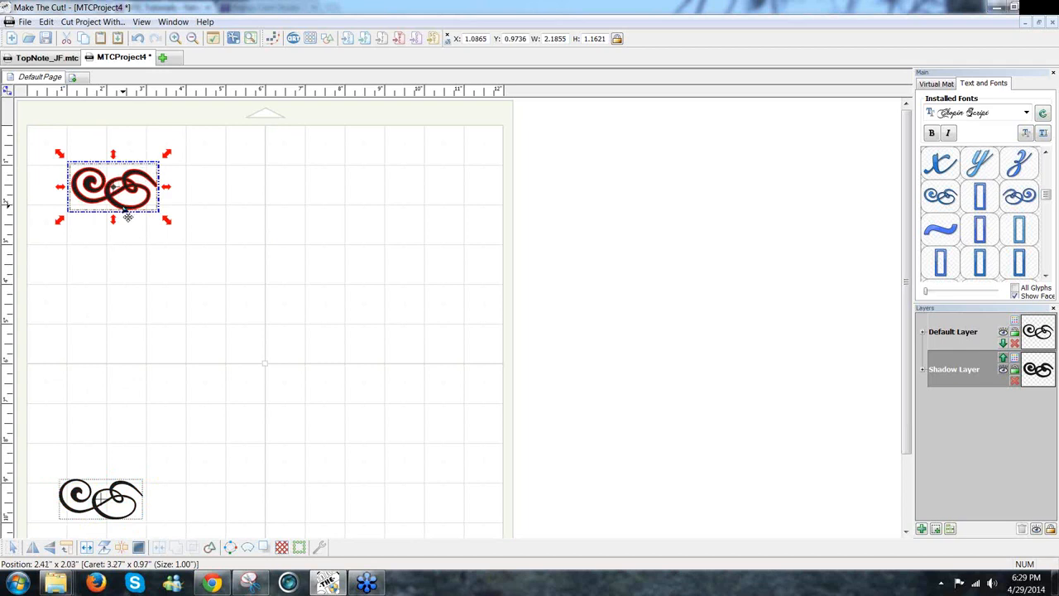
Duplicate the thickened flourish, mirror the copy horizontally, and place it beside the first at about X 3.21, Y 0.95.
{"action": "left_click_drag", "start_coordinate": [128, 216], "coordinate": [206, 223]}
{"action": "left_click", "coordinate": [32, 547]}
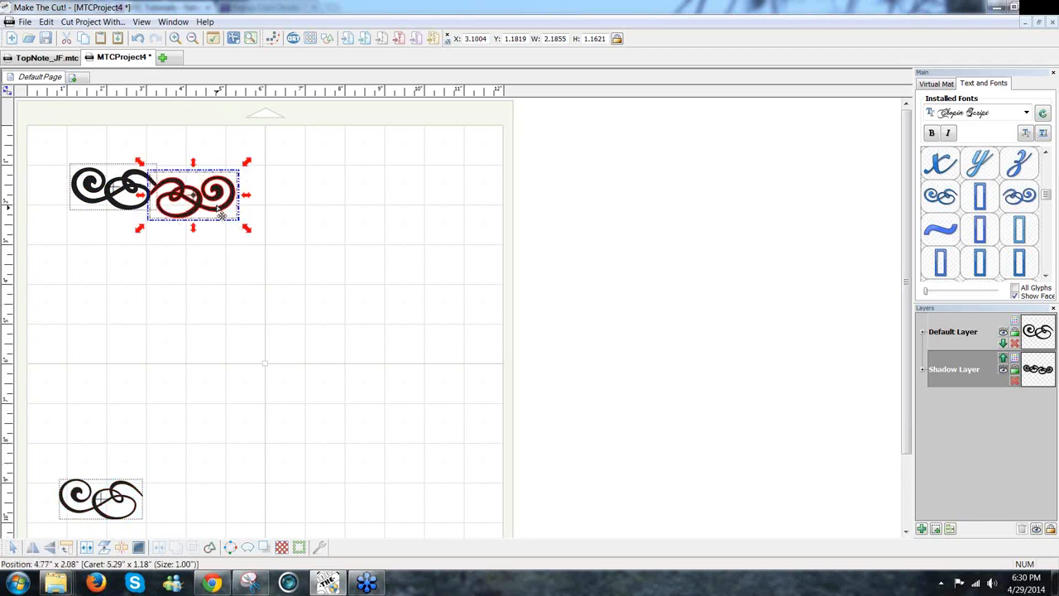
{"action": "left_click_drag", "start_coordinate": [222, 214], "coordinate": [226, 206]}
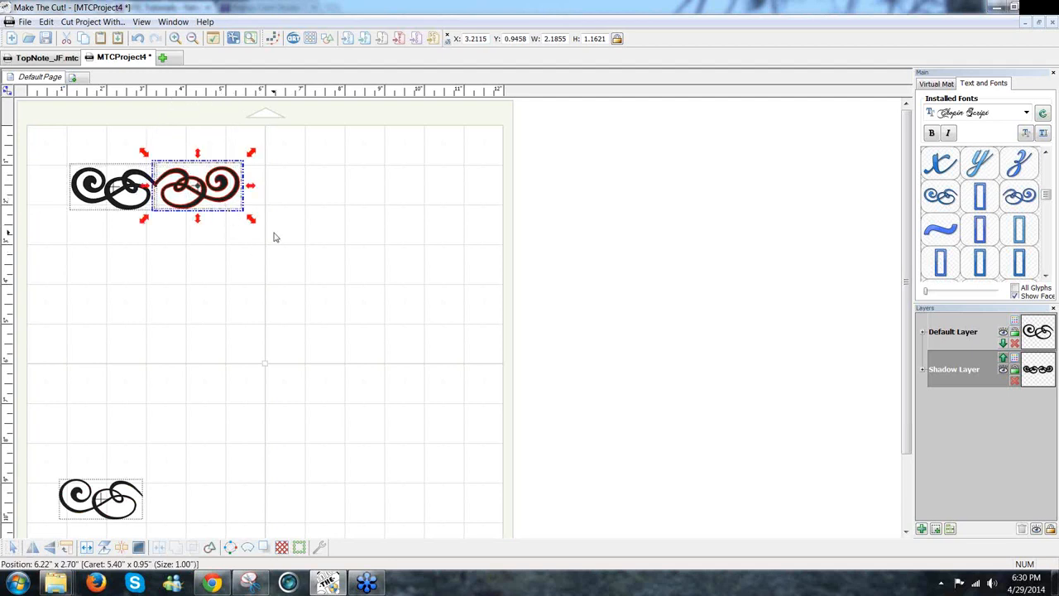
Nudge the mirrored flourish toward the first one until their inner loops overlap, at about X 2.91.
{"action": "key", "text": "Down"}
{"action": "key", "text": "Left"}
{"action": "key", "text": "Left"}
{"action": "key", "text": "Left"}
{"action": "key", "text": "Left"}
{"action": "key", "text": "Left"}
{"action": "key", "text": "Left"}
{"action": "key", "text": "Left"}
{"action": "key", "text": "Left"}
{"action": "key", "text": "Left"}
{"action": "key", "text": "Left"}
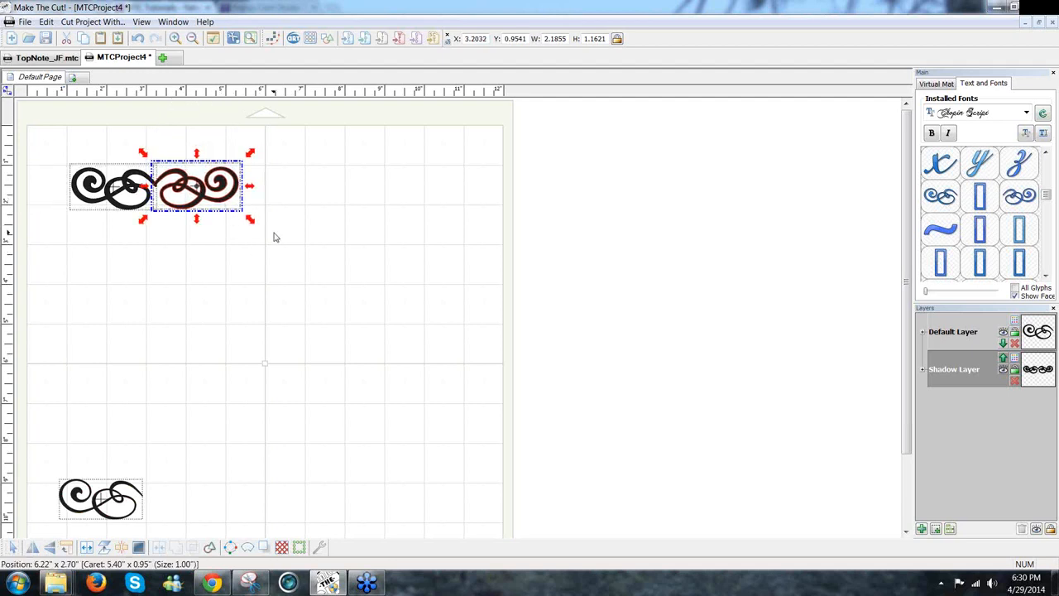
{"action": "key", "text": "Left"}
{"action": "key", "text": "Left"}
{"action": "key", "text": "Left"}
{"action": "key", "text": "Left"}
{"action": "key", "text": "Left"}
{"action": "key", "text": "Left"}
{"action": "key", "text": "Left"}
{"action": "key", "text": "Left"}
{"action": "key", "text": "Left"}
{"action": "key", "text": "Left"}
{"action": "key", "text": "Left"}
{"action": "key", "text": "Left"}
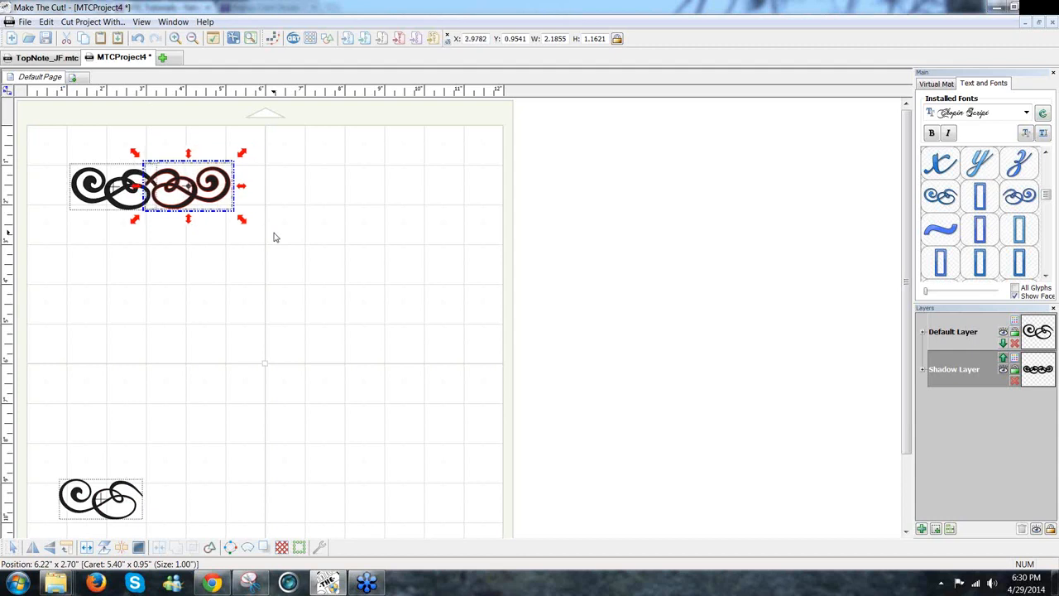
{"action": "key", "text": "Left"}
{"action": "key", "text": "Left"}
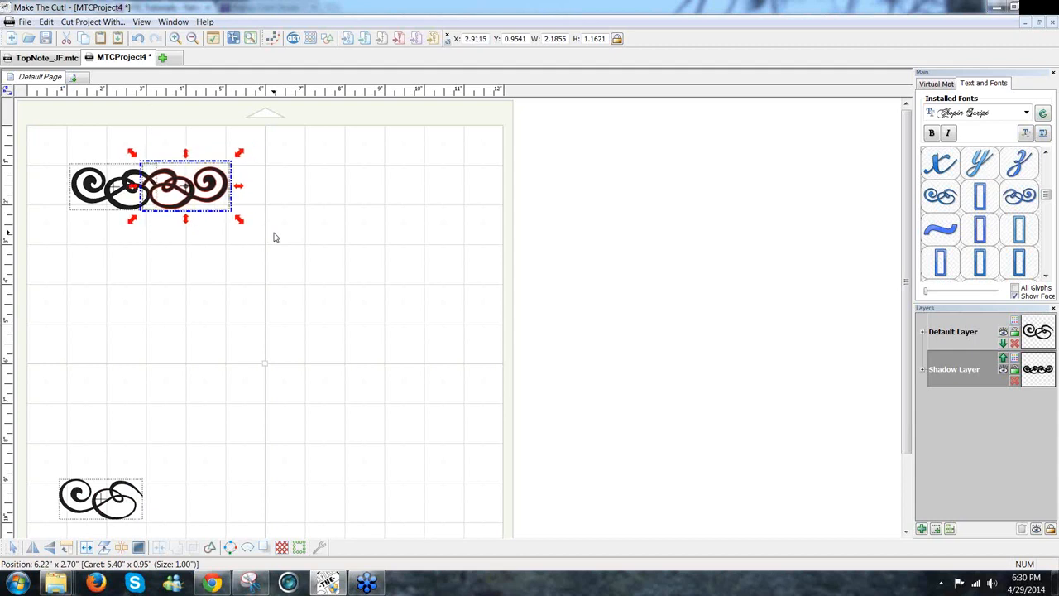
Select both overlapping flourishes and align them along their bottom edges.
{"action": "left_click", "coordinate": [310, 256]}
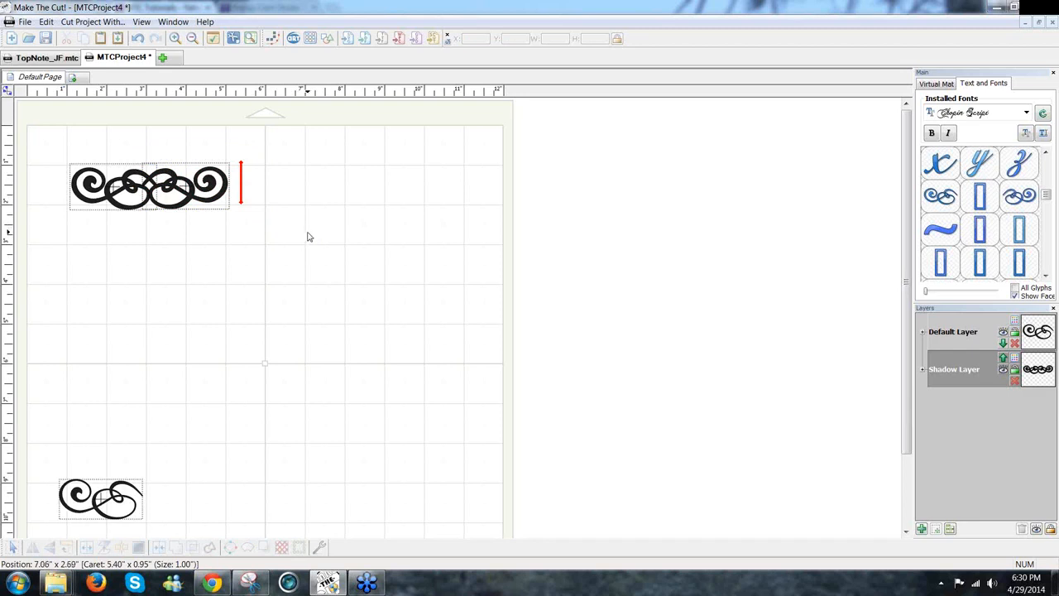
{"action": "left_click_drag", "start_coordinate": [280, 225], "coordinate": [57, 130]}
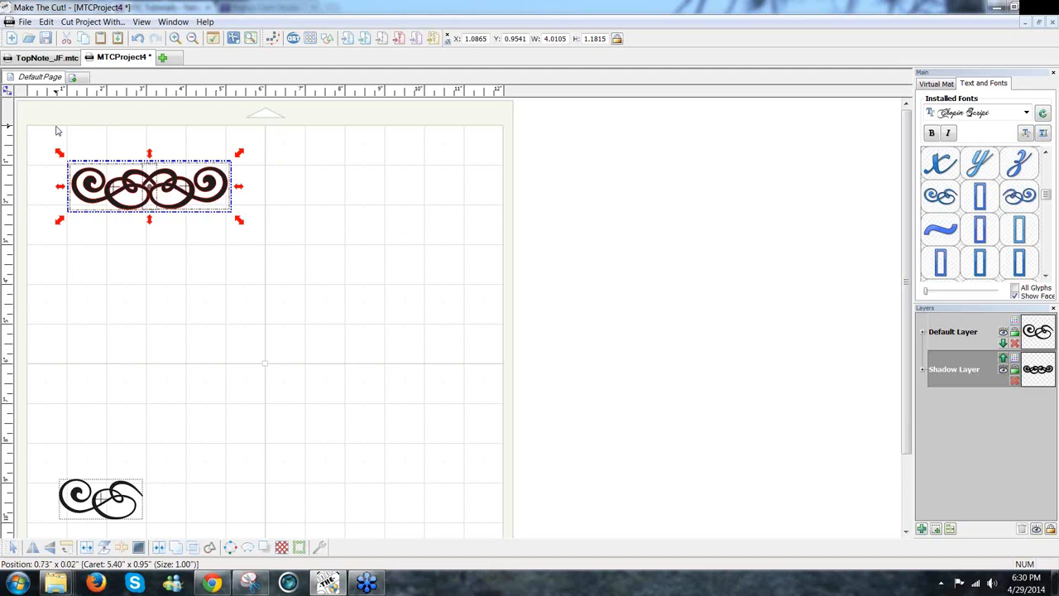
{"action": "key", "text": "b"}
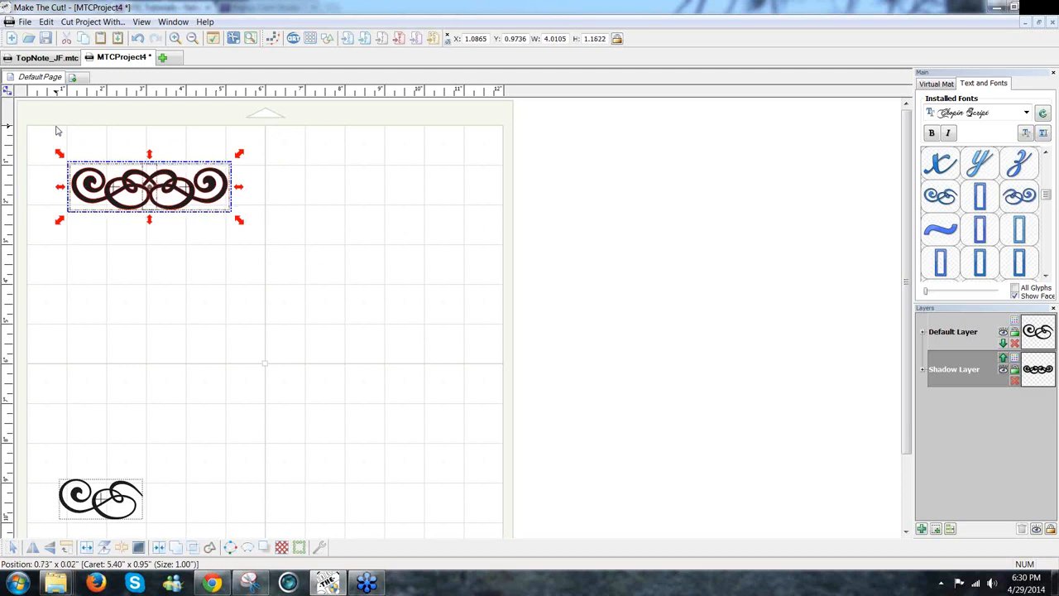
Try welding the two overlapping flourishes into one shape, and undo the weld.
{"action": "left_click", "coordinate": [316, 239]}
{"action": "left_click_drag", "start_coordinate": [314, 235], "coordinate": [42, 136]}
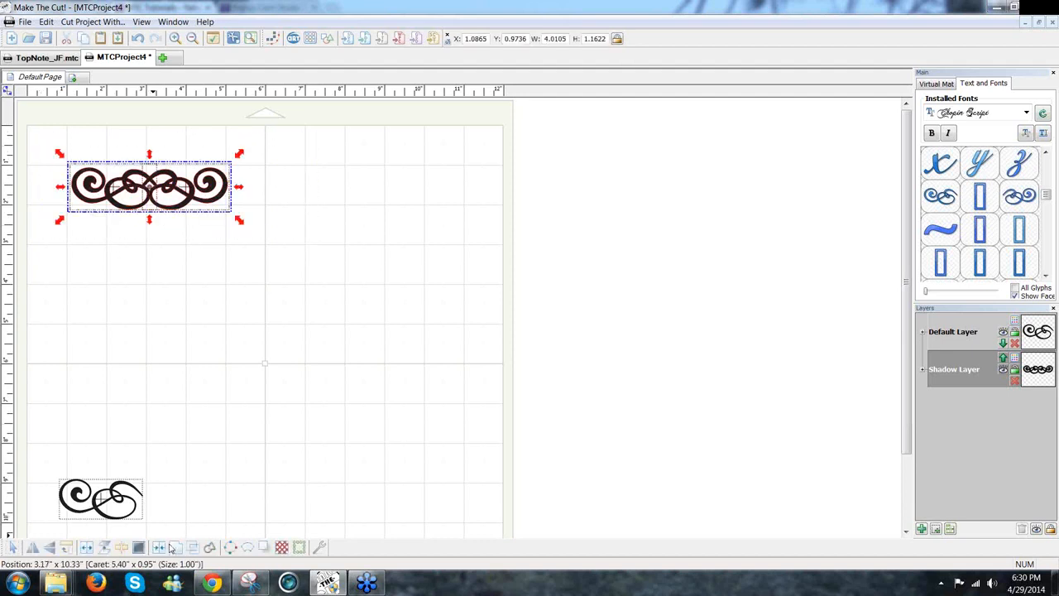
{"action": "left_click", "coordinate": [176, 547]}
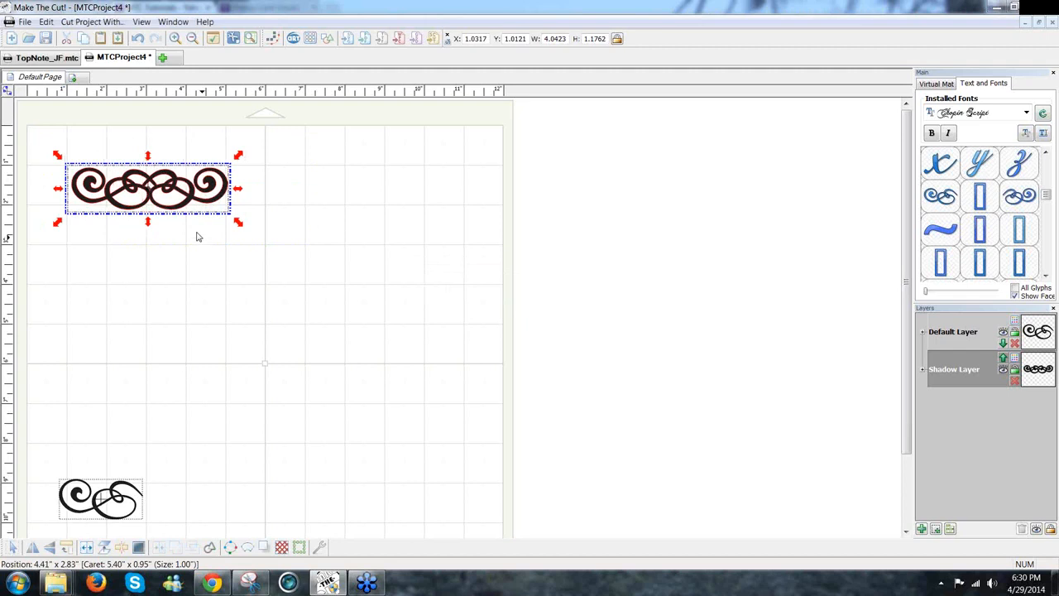
{"action": "key", "text": "ctrl+z"}
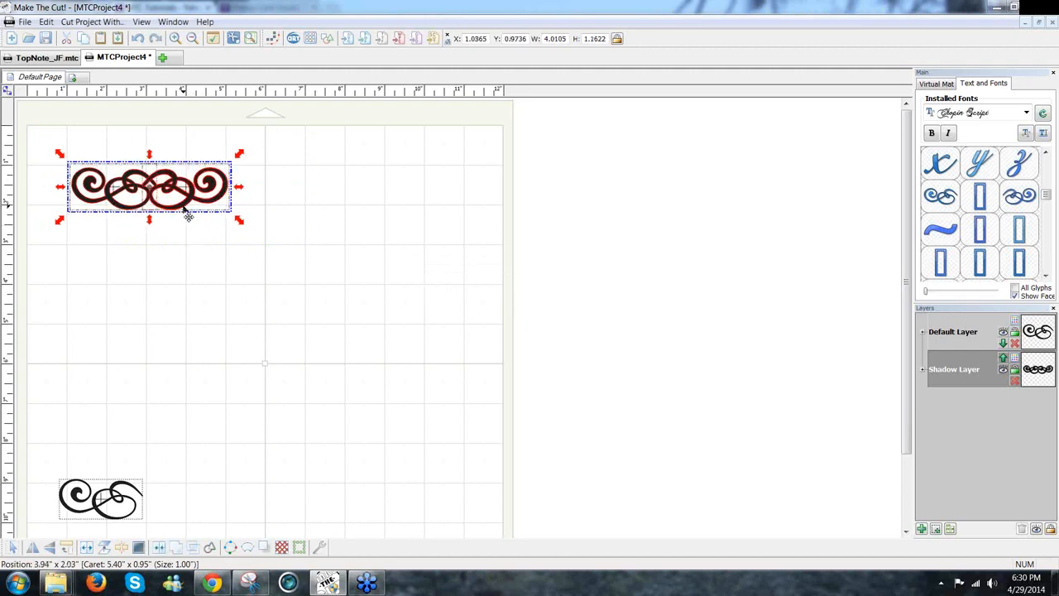
Place a spare copy of the mirrored flourish beside the original thin one, and weld the two overlapping flourishes above.
{"action": "left_click", "coordinate": [216, 225]}
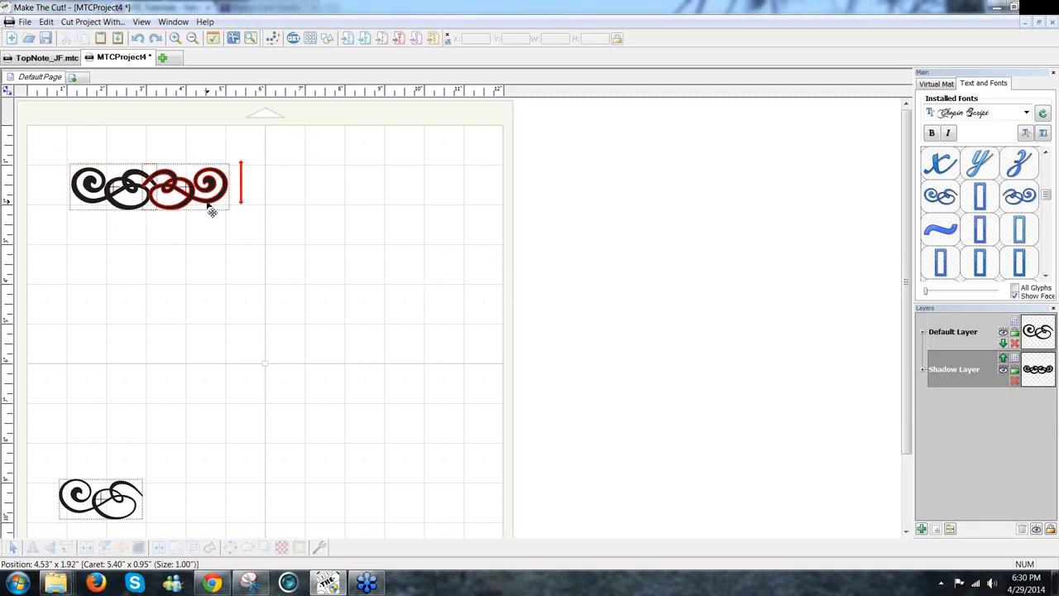
{"action": "key", "text": "Escape"}
{"action": "left_click_drag", "start_coordinate": [247, 389], "coordinate": [232, 517]}
{"action": "left_click_drag", "start_coordinate": [253, 232], "coordinate": [58, 150]}
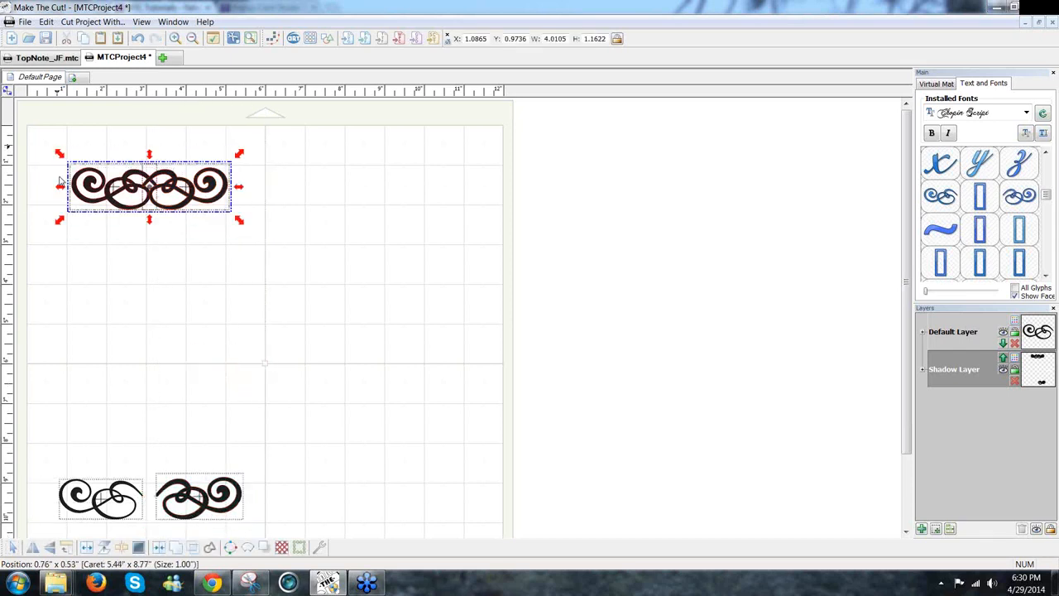
{"action": "left_click", "coordinate": [176, 549]}
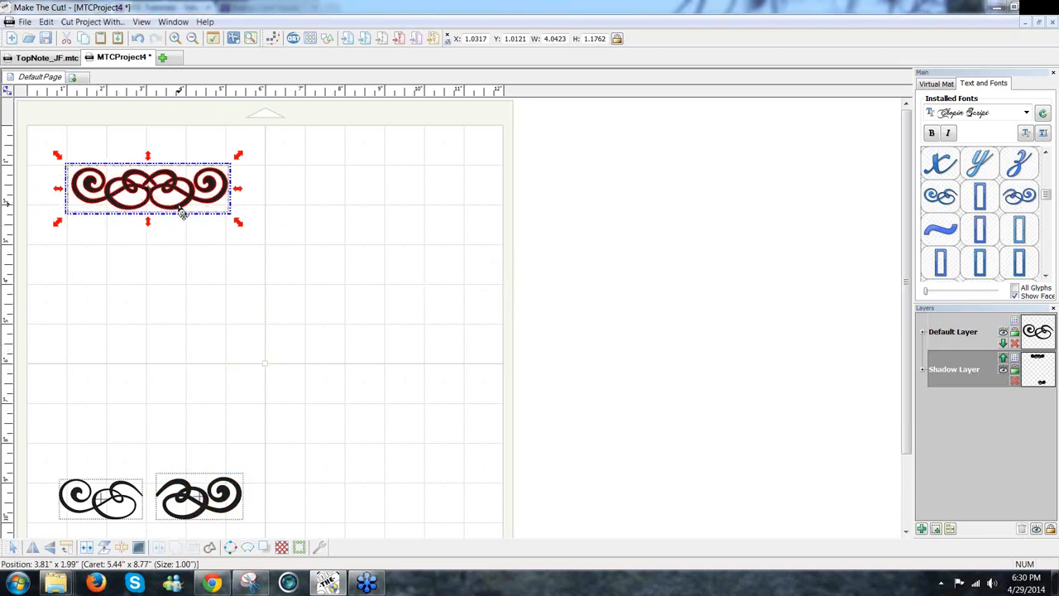
Duplicate the welded flourish in 1 row and 3 columns with a spacing of -.01 inches.
{"action": "left_click", "coordinate": [45, 22]}
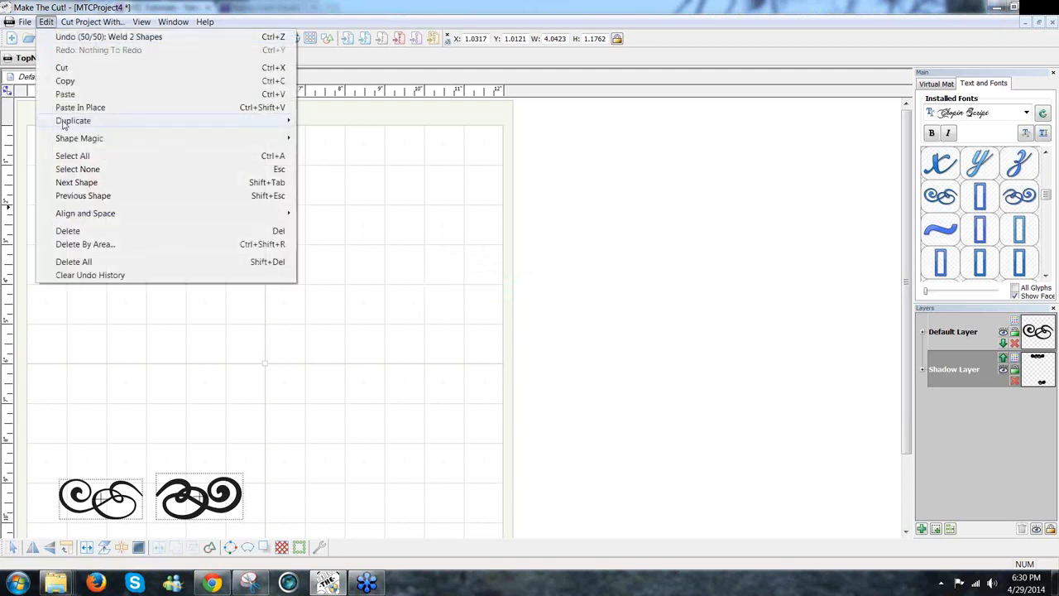
{"action": "mouse_move", "coordinate": [66, 124]}
{"action": "left_click", "coordinate": [344, 122]}
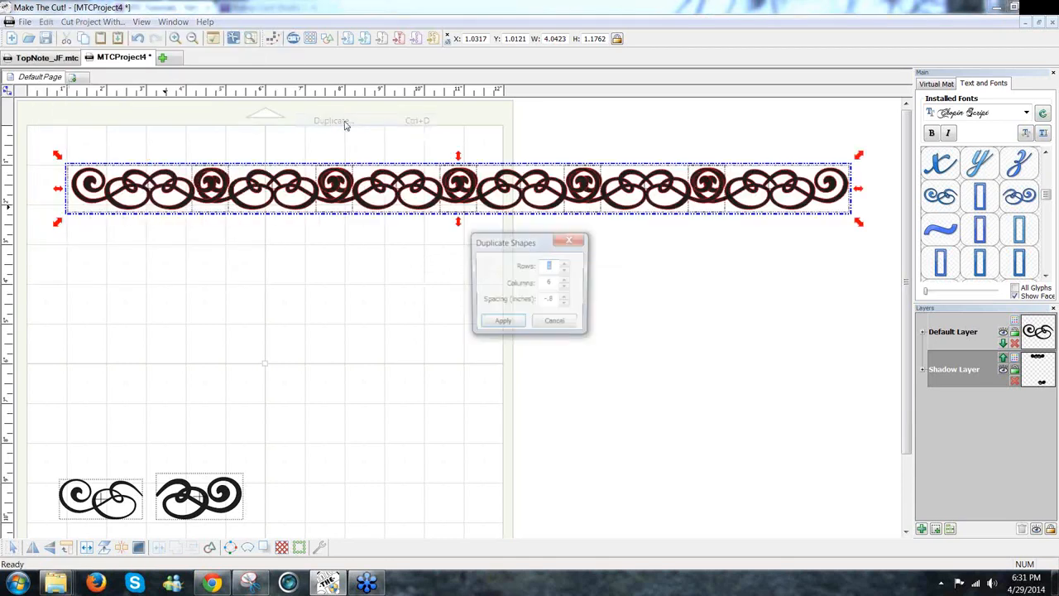
{"action": "left_click", "coordinate": [566, 287]}
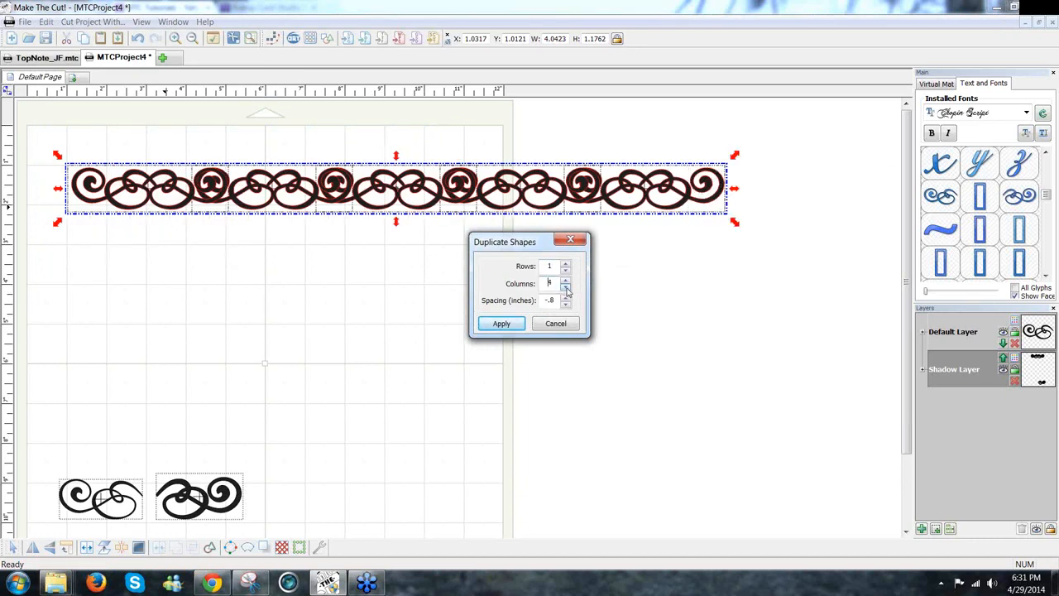
{"action": "left_click", "coordinate": [566, 288]}
{"action": "left_click", "coordinate": [566, 287]}
{"action": "left_click", "coordinate": [566, 287]}
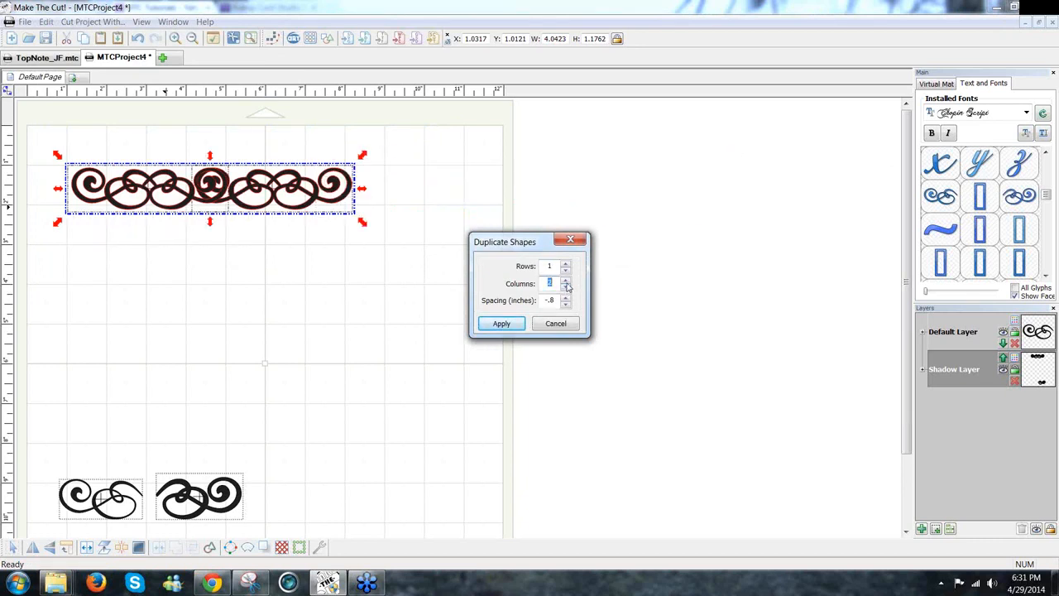
{"action": "left_click", "coordinate": [567, 281]}
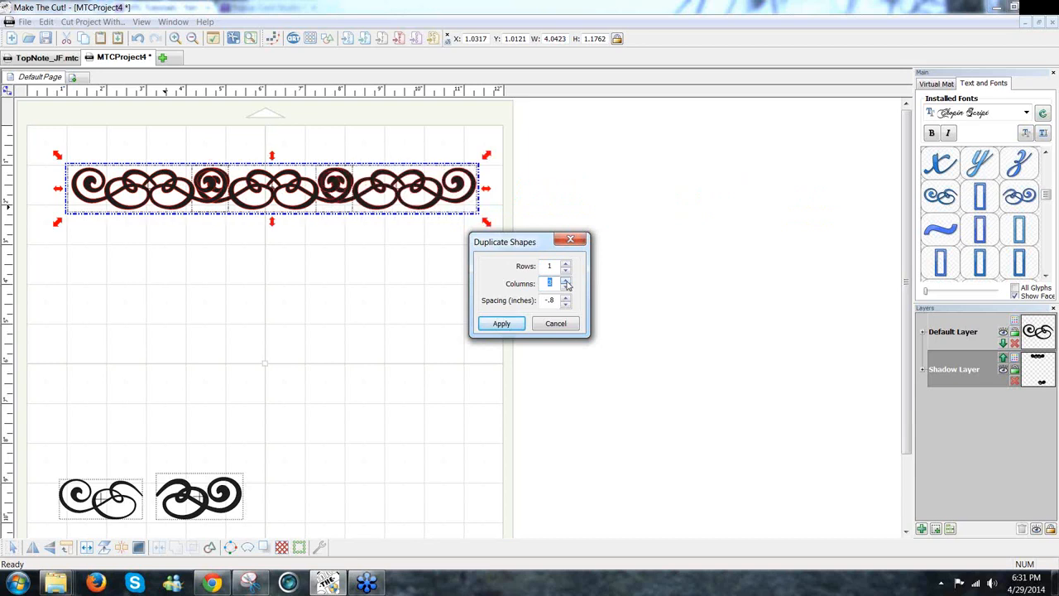
{"action": "left_click_drag", "start_coordinate": [557, 302], "coordinate": [539, 302]}
{"action": "type", "text": "-.1"}
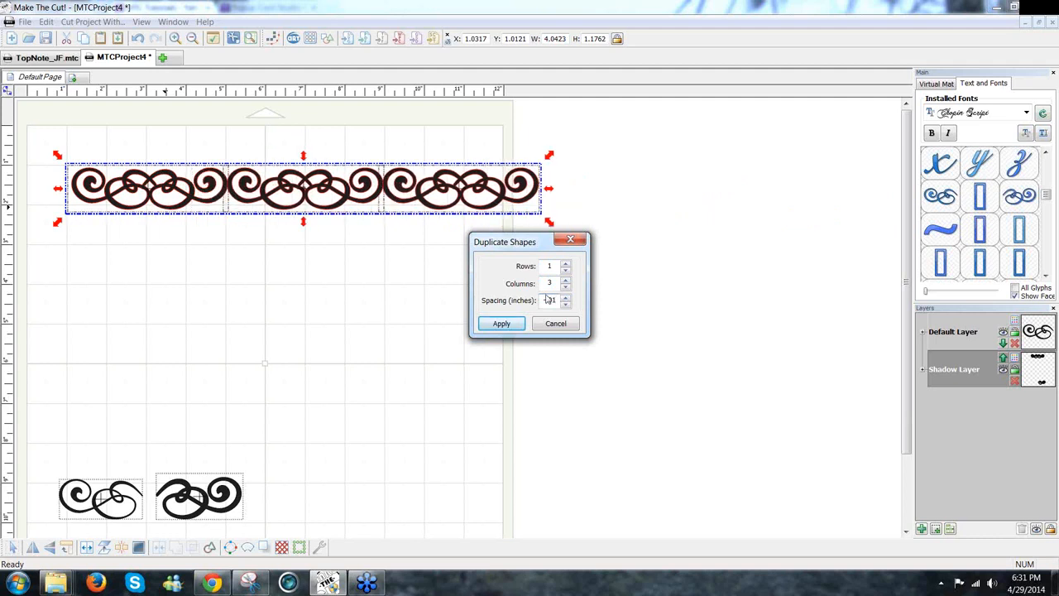
{"action": "left_click", "coordinate": [501, 324]}
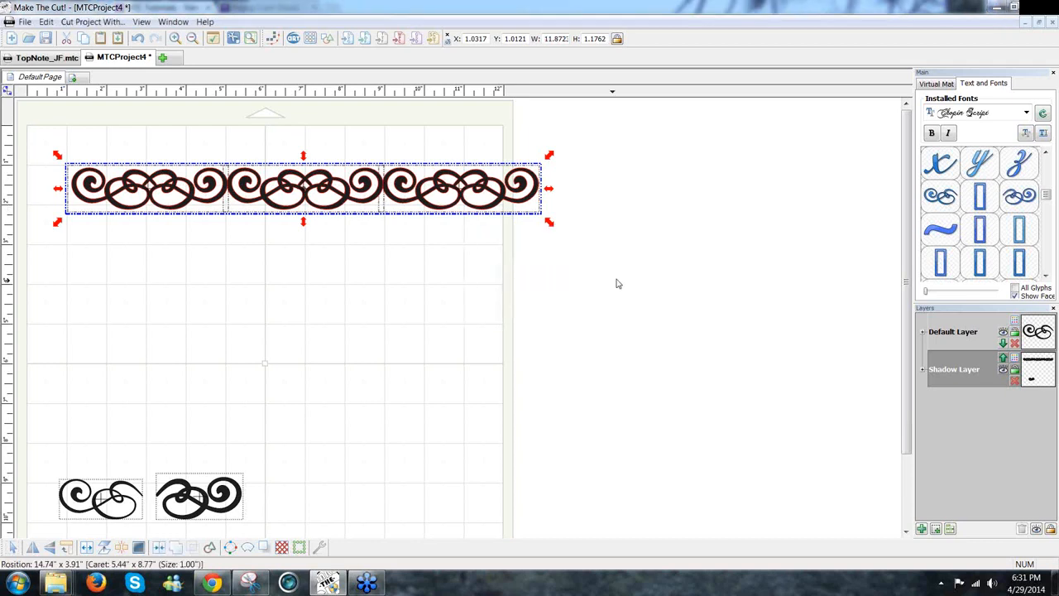
Move all three border pieces together to about X -0.09, Y 0.60 so they span the mat's width, and deselect them.
{"action": "mouse_move", "coordinate": [622, 260]}
{"action": "left_mouse_down"}
{"action": "mouse_move", "coordinate": [382, 186]}
{"action": "mouse_move", "coordinate": [165, 141]}
{"action": "mouse_move", "coordinate": [17, 130]}
{"action": "left_mouse_up"}
{"action": "left_click_drag", "start_coordinate": [273, 205], "coordinate": [228, 189]}
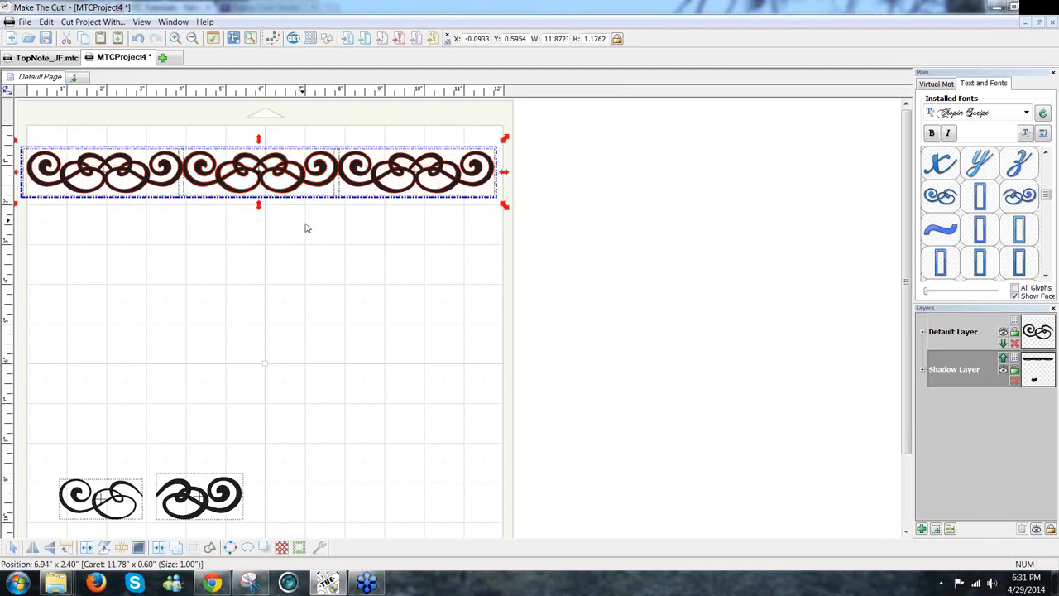
{"action": "left_click", "coordinate": [312, 229]}
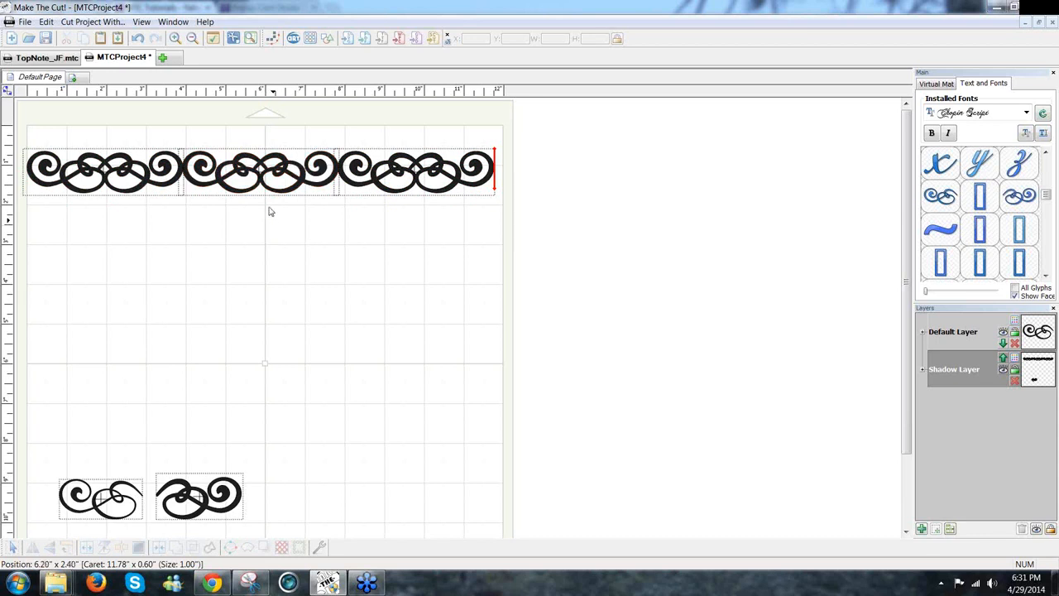
Move the middle border piece down to about X 6.34, Y 5.07 and shift the third piece toward the first, leaving a gap between them.
{"action": "left_click_drag", "start_coordinate": [273, 196], "coordinate": [373, 372]}
{"action": "left_click_drag", "start_coordinate": [327, 137], "coordinate": [607, 260]}
{"action": "left_click_drag", "start_coordinate": [380, 190], "coordinate": [319, 197]}
{"action": "left_click_drag", "start_coordinate": [449, 245], "coordinate": [13, 118]}
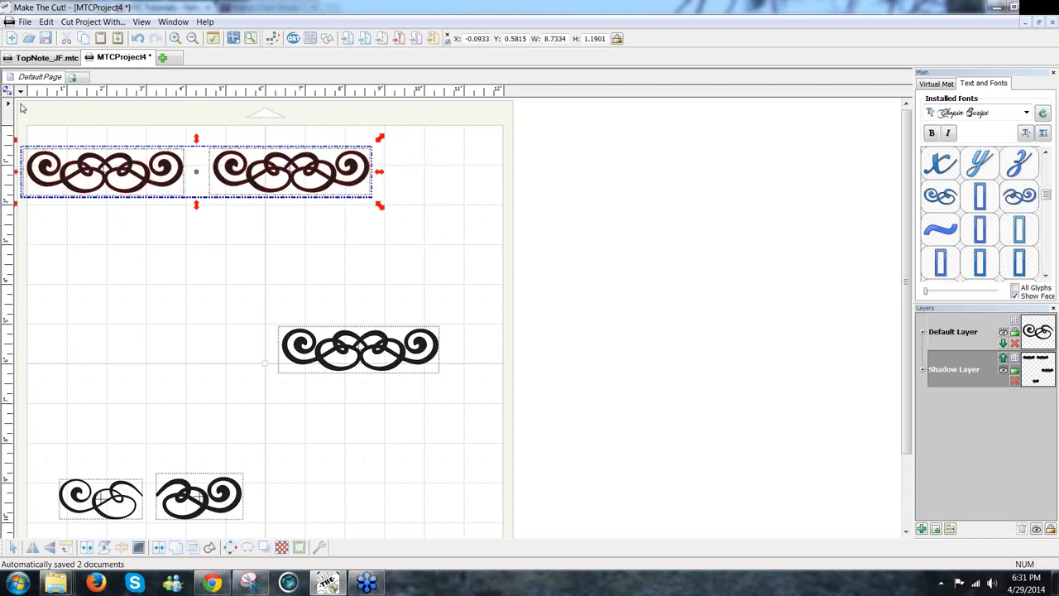
{"action": "left_click", "coordinate": [373, 239]}
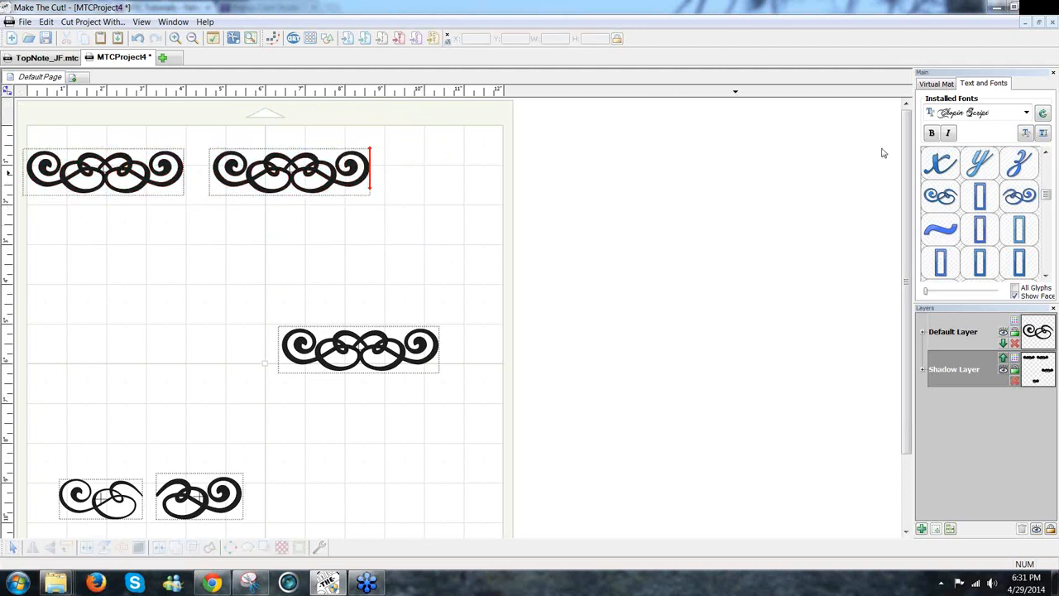
Choose the Edwardian Script ITC font and browse its glyphs for a decorative symbol.
{"action": "left_click", "coordinate": [1026, 113]}
{"action": "key", "text": "e"}
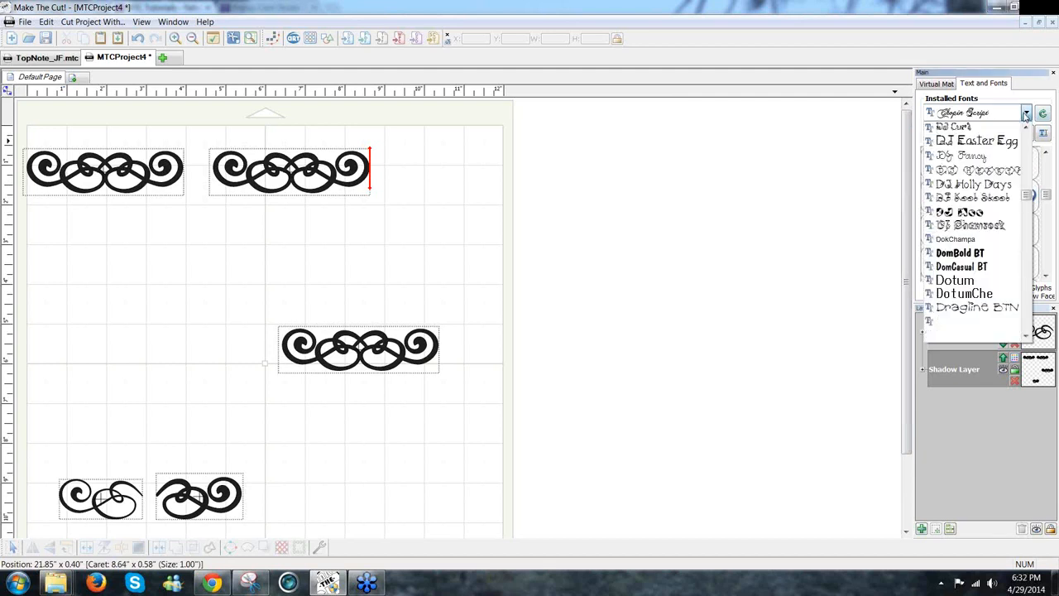
{"action": "scroll", "coordinate": [1026, 337], "scroll_direction": "down", "scroll_amount": 3}
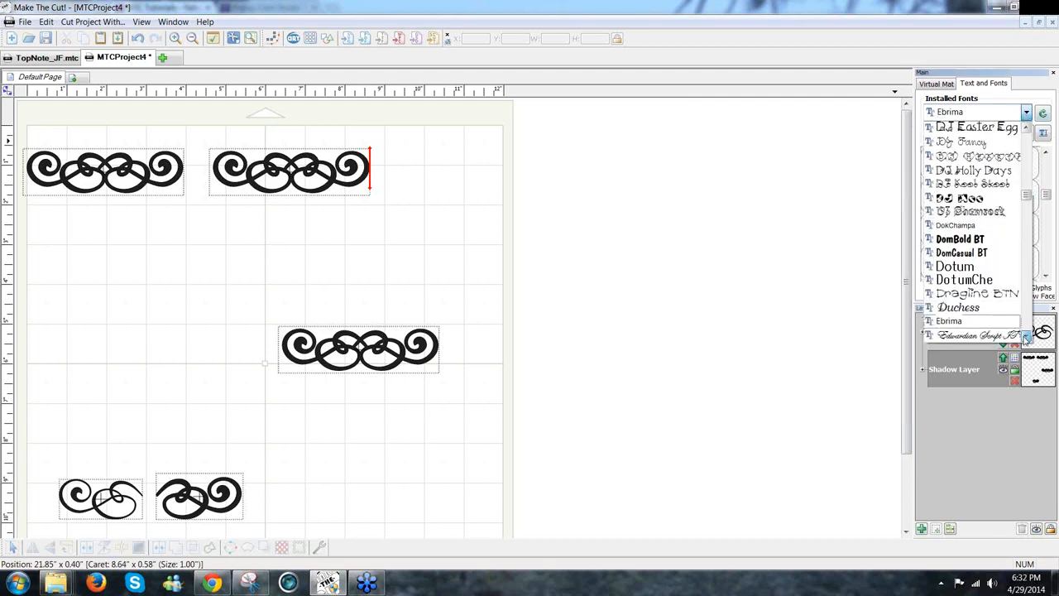
{"action": "left_click", "coordinate": [985, 251]}
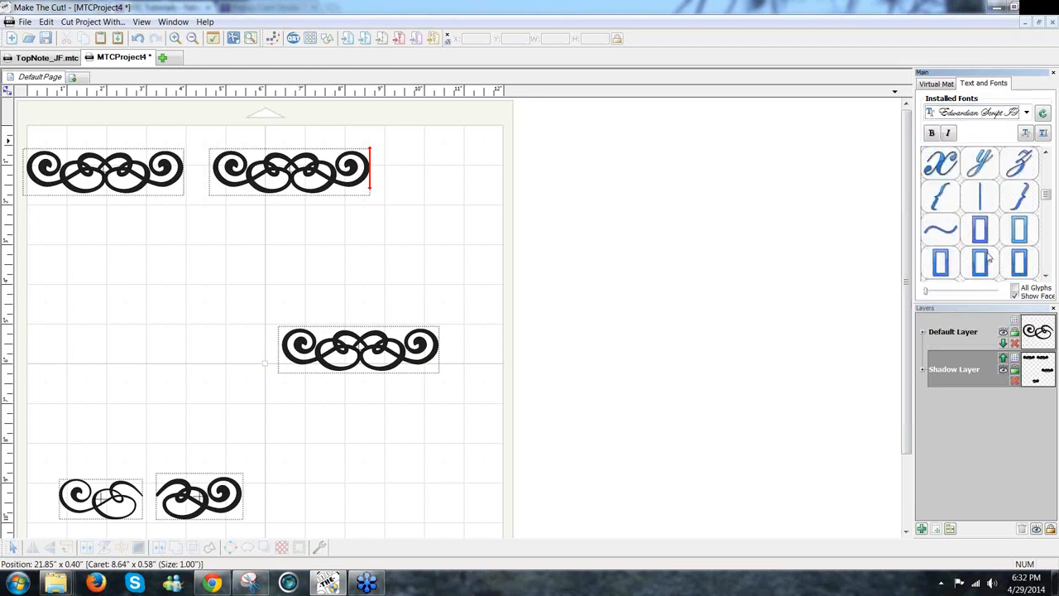
{"action": "scroll", "coordinate": [1046, 194], "scroll_direction": "up", "scroll_amount": 7}
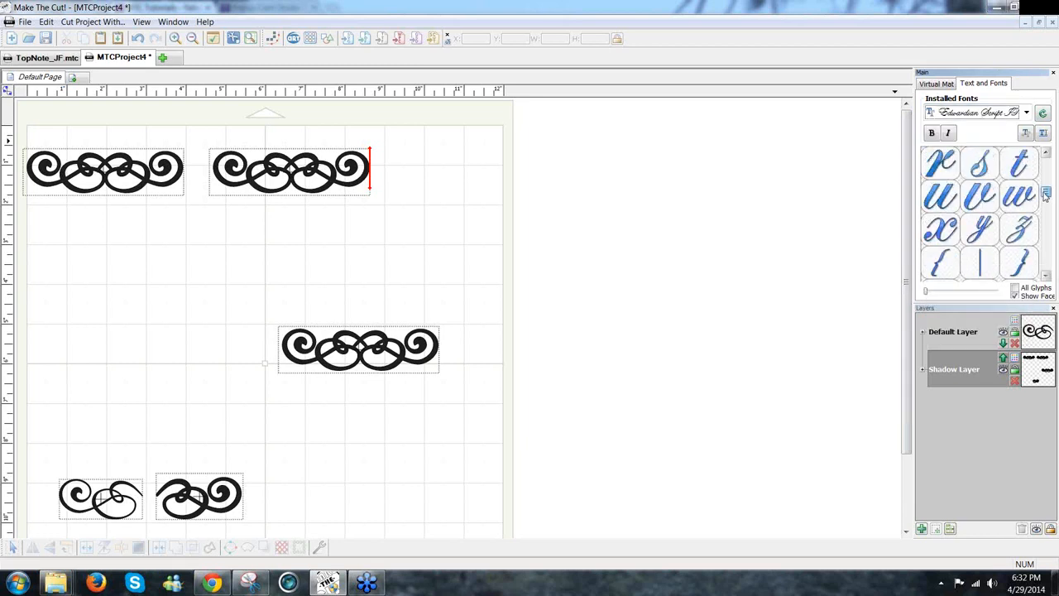
{"action": "scroll", "coordinate": [1014, 216], "scroll_direction": "up", "scroll_amount": 5}
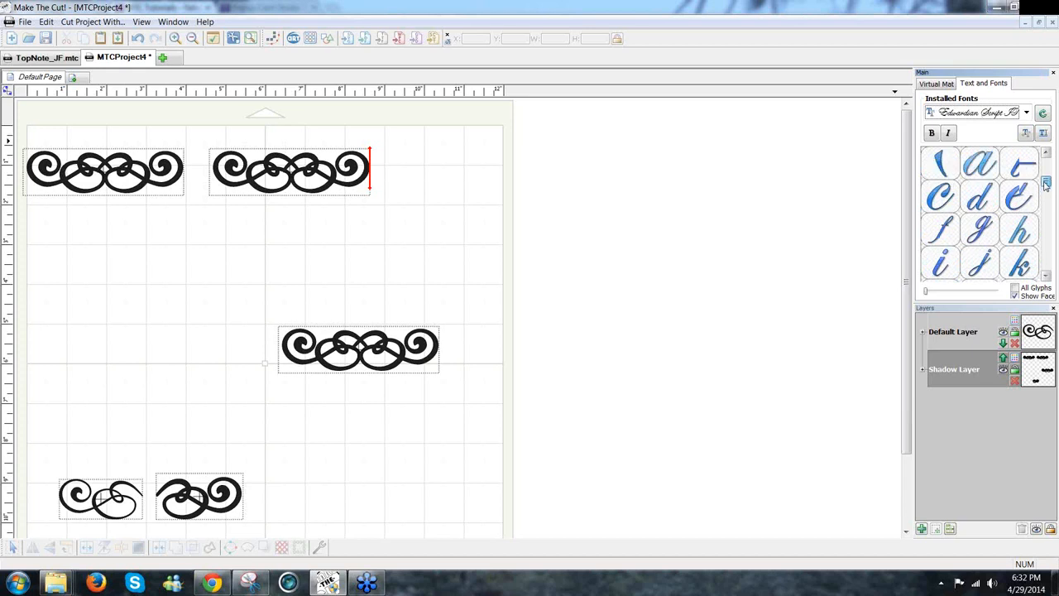
Add the text "*" in Edwardian Script ITC, enlarge it to about 1.50 × 1.55 inches and place it below the border pieces.
{"action": "left_click", "coordinate": [1043, 135]}
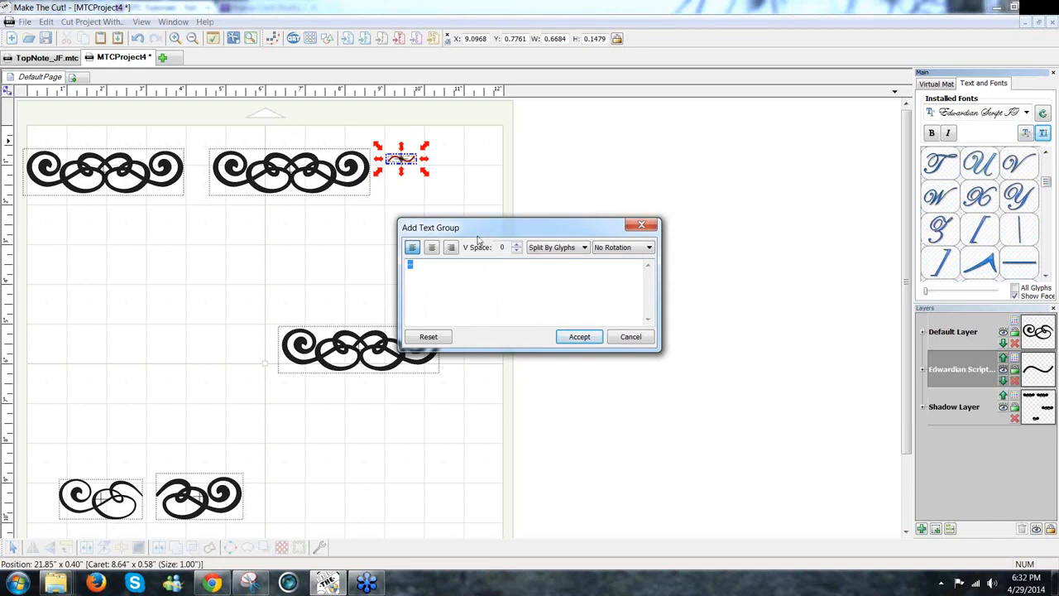
{"action": "type", "text": "*"}
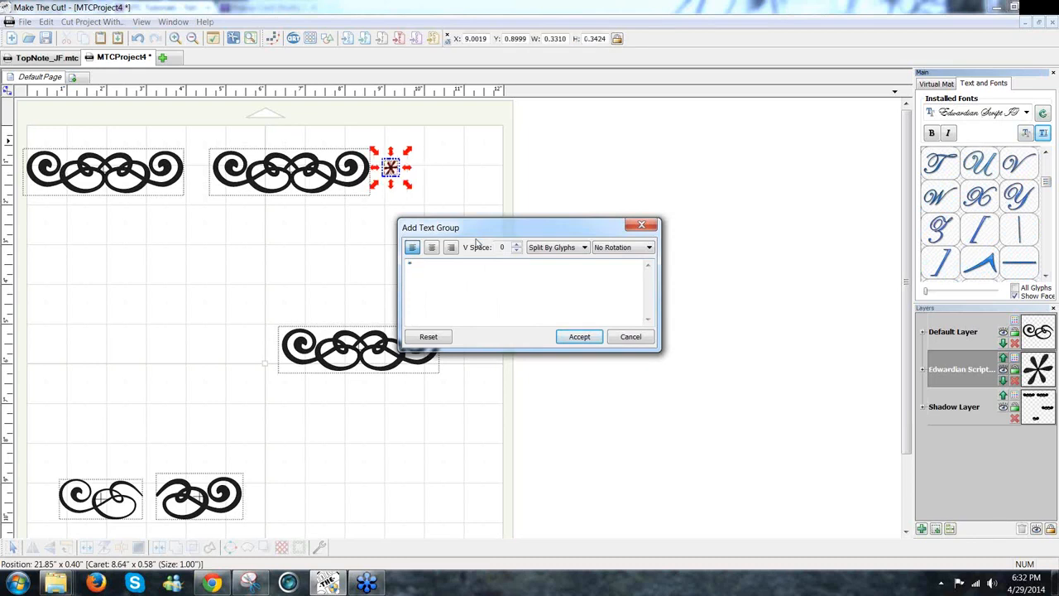
{"action": "left_click", "coordinate": [579, 337]}
{"action": "left_click_drag", "start_coordinate": [377, 215], "coordinate": [206, 246]}
{"action": "left_click_drag", "start_coordinate": [213, 250], "coordinate": [269, 311]}
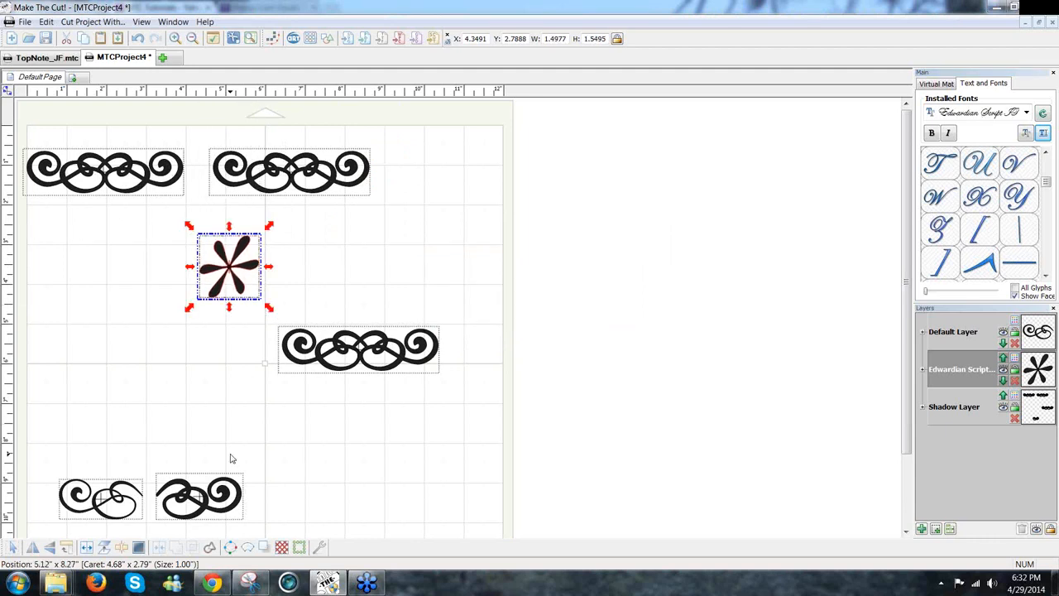
Generate a rounded 0.025-inch shadow of the asterisk, and move the thin original down beside the spare flourishes.
{"action": "left_click", "coordinate": [261, 548]}
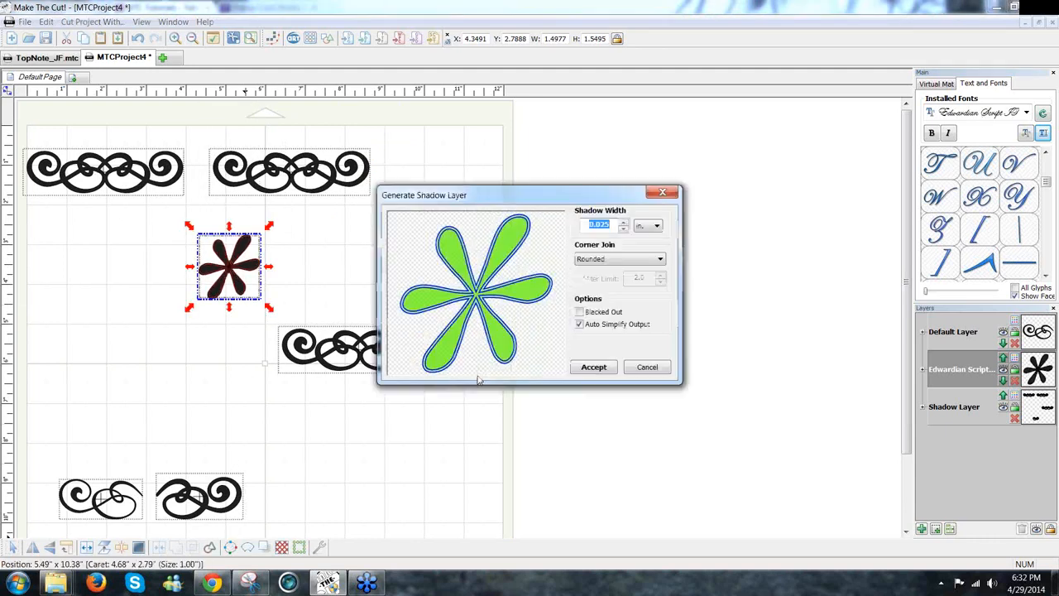
{"action": "left_click", "coordinate": [595, 371]}
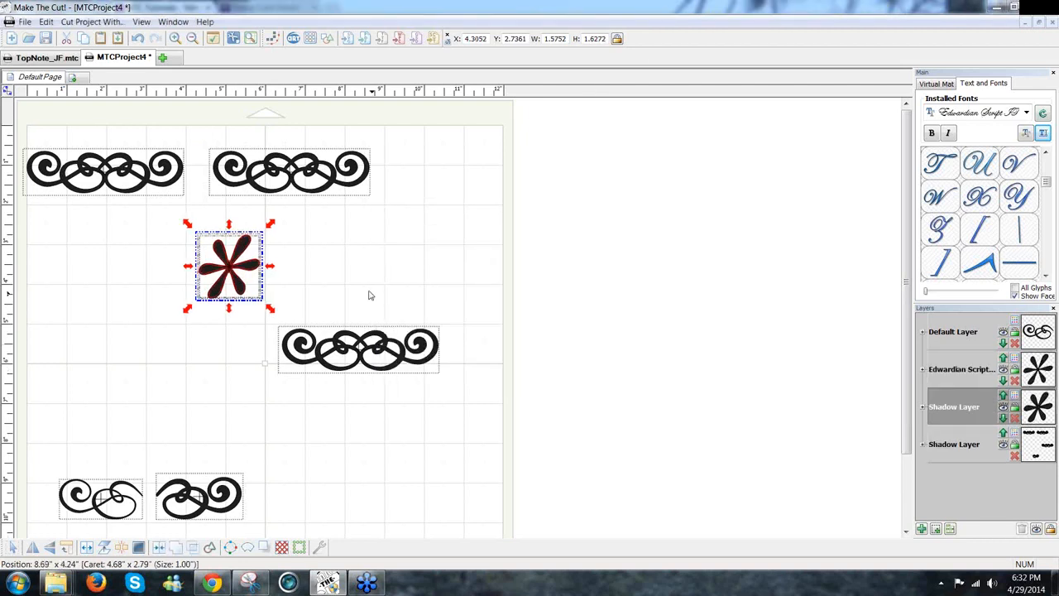
{"action": "left_click", "coordinate": [370, 296]}
{"action": "left_click_drag", "start_coordinate": [291, 386], "coordinate": [316, 527]}
Skew the thickened asterisk slightly to reduce its slant, making it about 1.55 × 1.60 inches.
{"action": "left_click", "coordinate": [244, 296]}
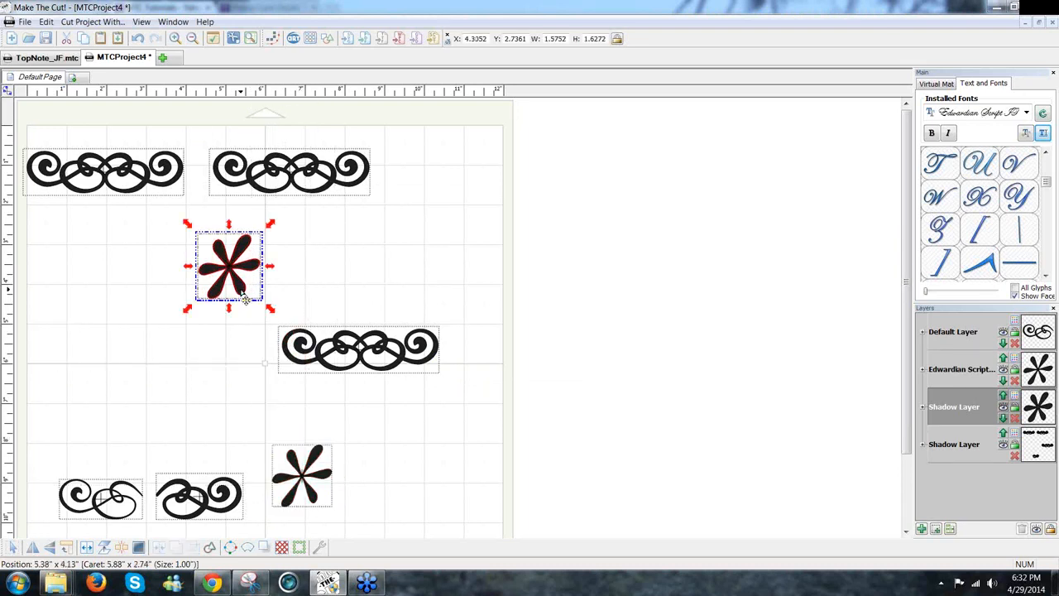
{"action": "left_click", "coordinate": [244, 299]}
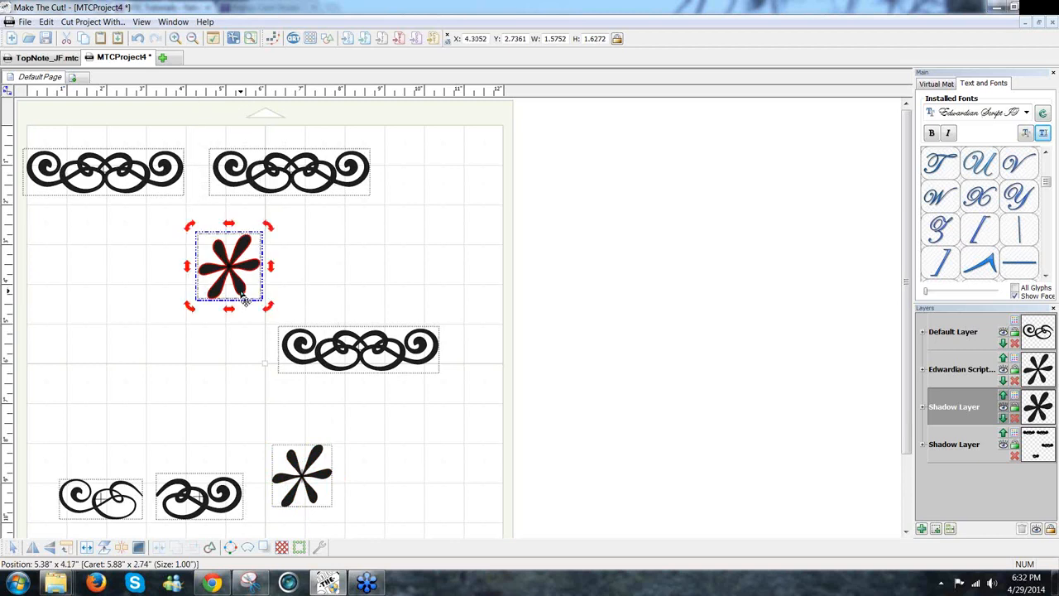
{"action": "left_click", "coordinate": [244, 299]}
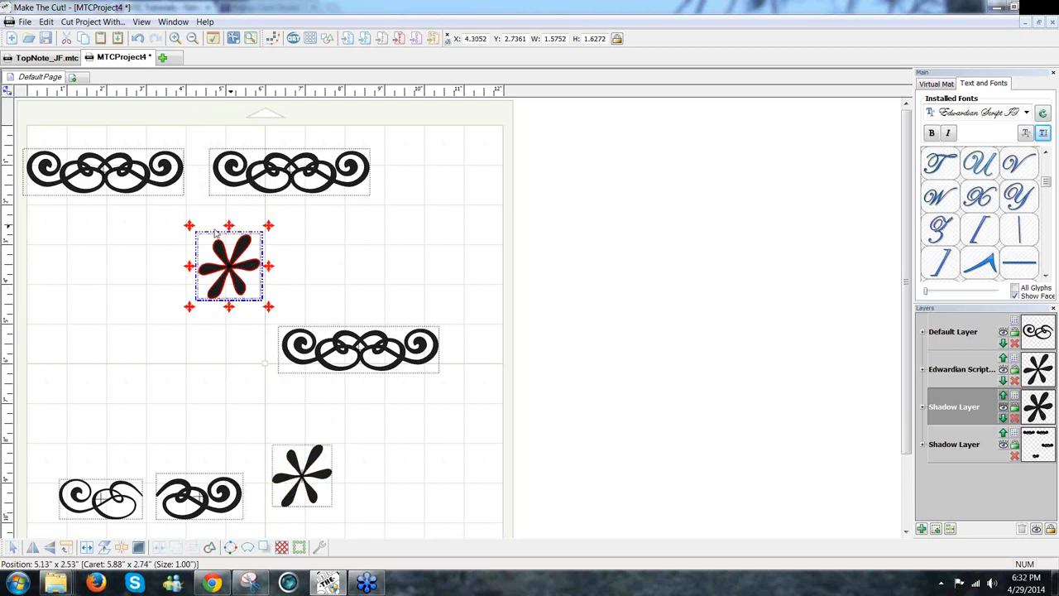
{"action": "left_click_drag", "start_coordinate": [228, 231], "coordinate": [225, 231]}
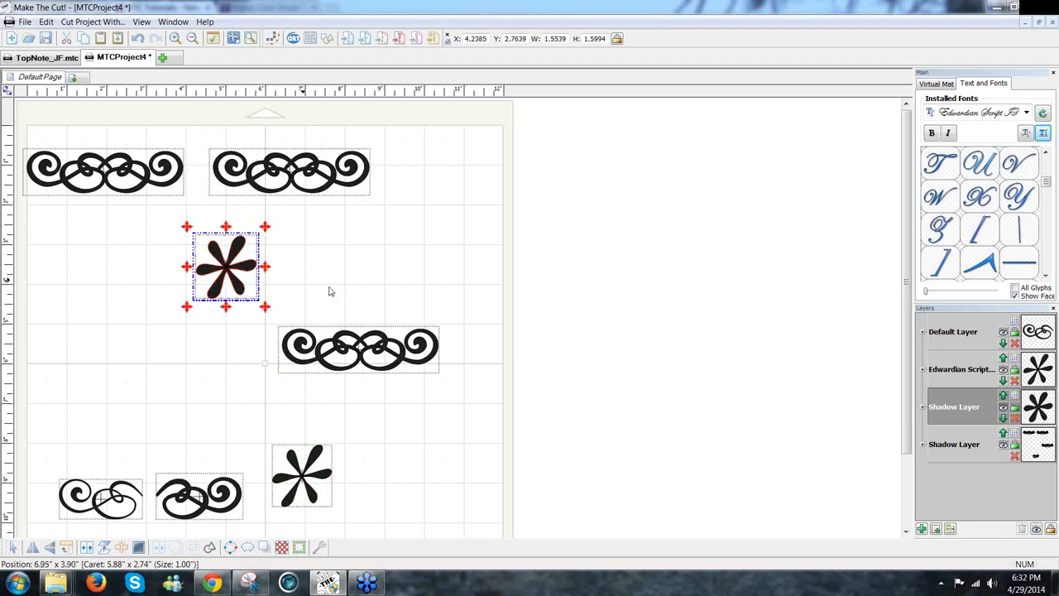
{"action": "left_click", "coordinate": [327, 282]}
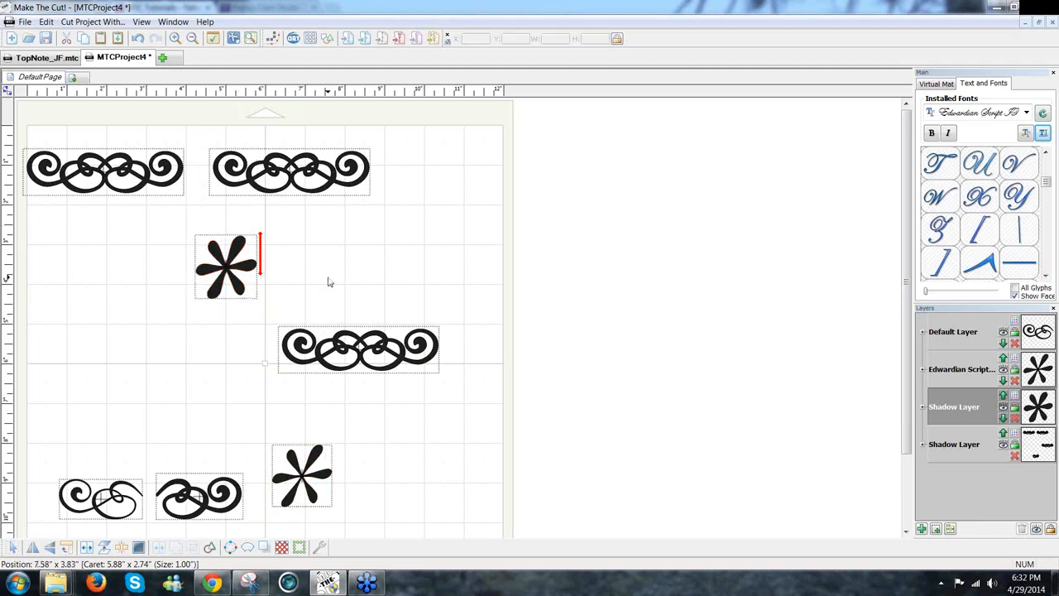
Rotate the thickened asterisk so that two opposite petals stand upright.
{"action": "left_click", "coordinate": [240, 298]}
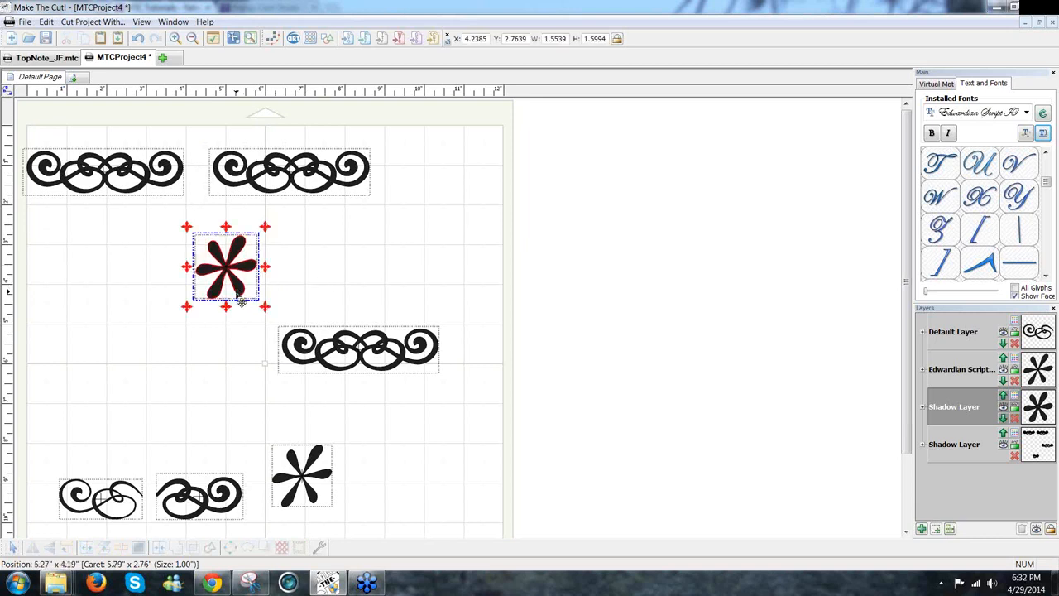
{"action": "left_click", "coordinate": [241, 296]}
{"action": "left_click", "coordinate": [203, 313]}
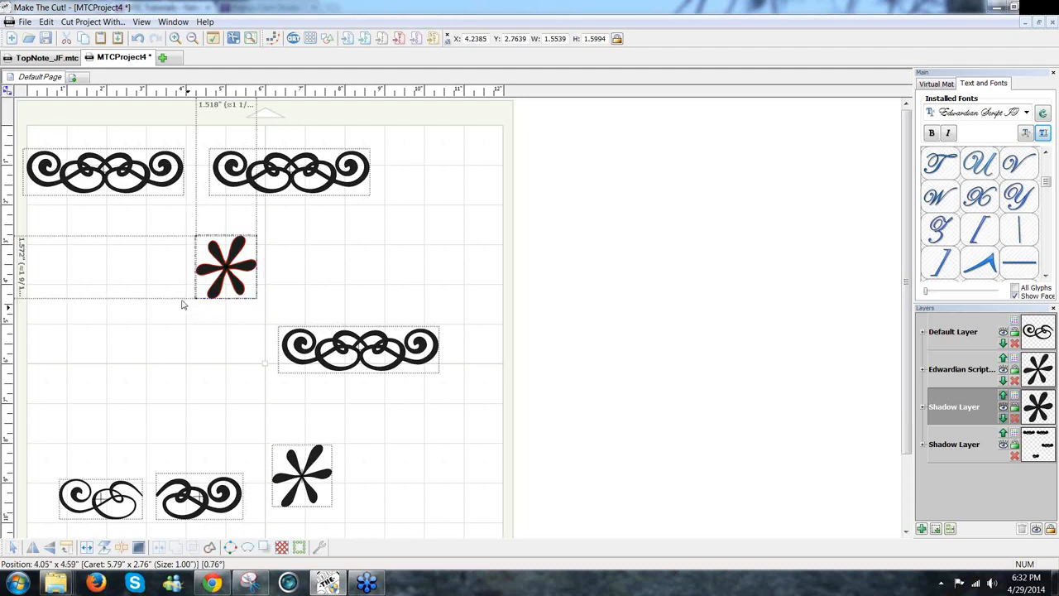
{"action": "left_click_drag", "start_coordinate": [183, 278], "coordinate": [178, 291]}
Place a spare copy beside the thin asterisk, and fit the other, shrunk to about 1.04 × 1.03 inches, between the two flourishes.
{"action": "left_click_drag", "start_coordinate": [178, 291], "coordinate": [377, 502]}
{"action": "left_click", "coordinate": [230, 294]}
{"action": "left_click_drag", "start_coordinate": [229, 297], "coordinate": [154, 122]}
{"action": "left_click", "coordinate": [211, 211]}
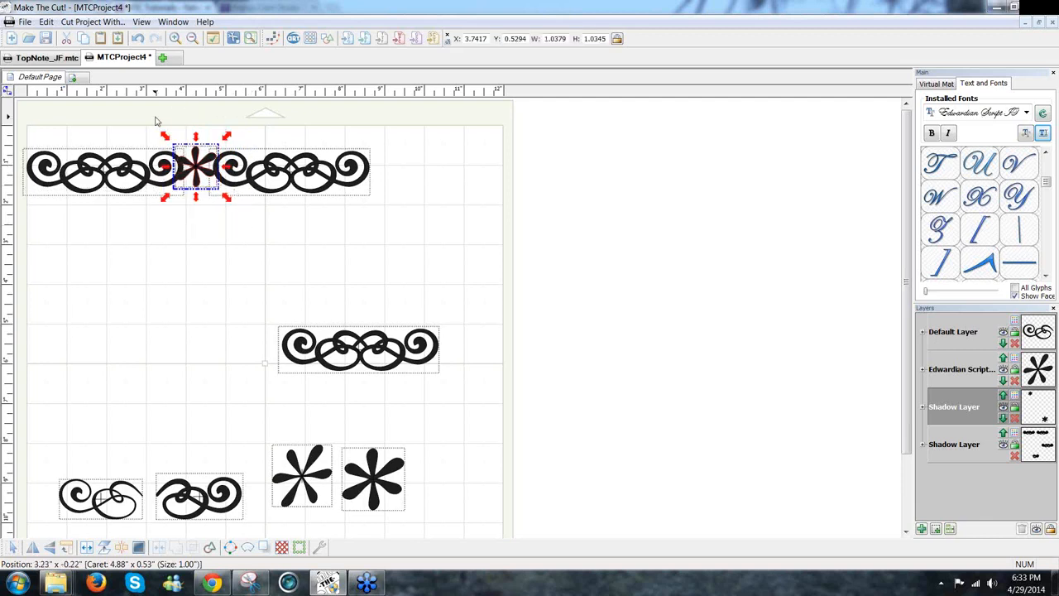
Nudge the small asterisk to about X 3.79, Y 0.60 to center it between the two flourishes, and deselect it.
{"action": "key", "text": "Right"}
{"action": "key", "text": "Right"}
{"action": "key", "text": "Down"}
{"action": "key", "text": "Down"}
{"action": "key", "text": "Down"}
{"action": "key", "text": "Down"}
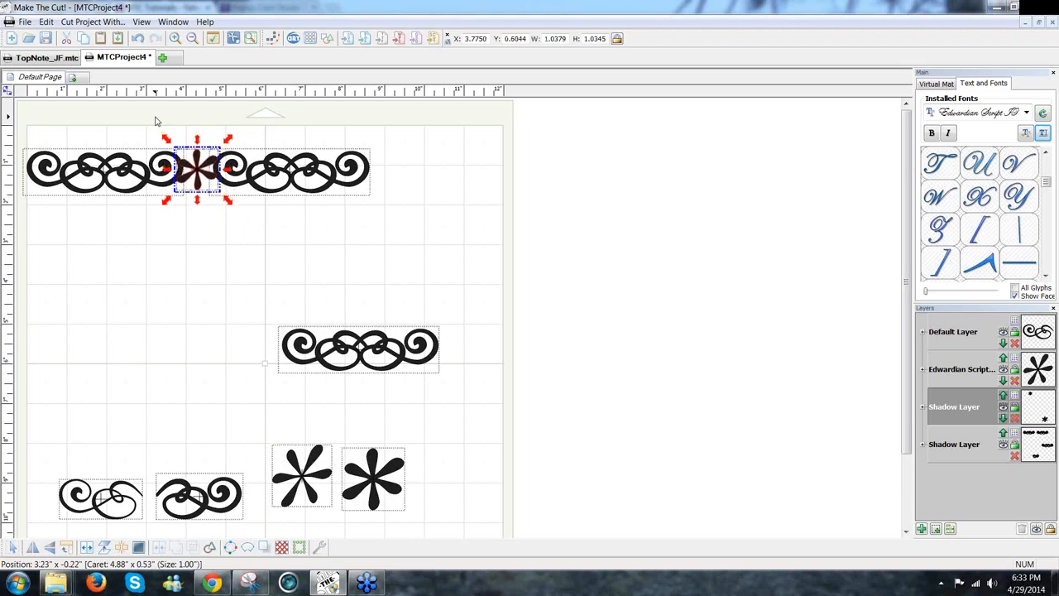
{"action": "key", "text": "Right"}
{"action": "key", "text": "Up"}
{"action": "key", "text": "Up"}
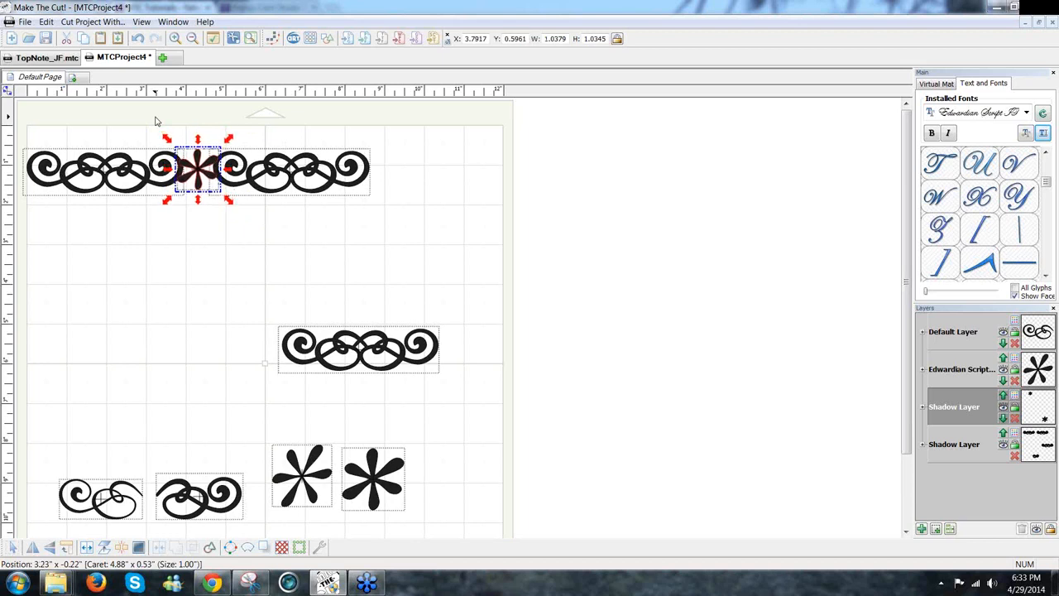
{"action": "left_click", "coordinate": [397, 213]}
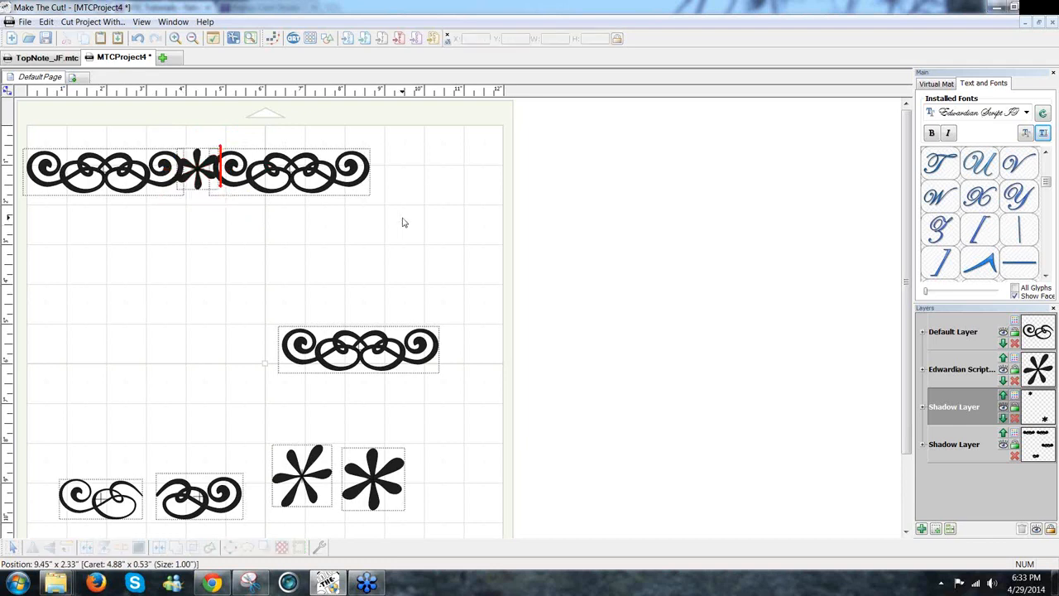
Move the spare thick asterisk to about X 9.59, Y 7.29 and generate a rounded 0.1-inch shadow around it.
{"action": "left_click_drag", "start_coordinate": [223, 291], "coordinate": [532, 402]}
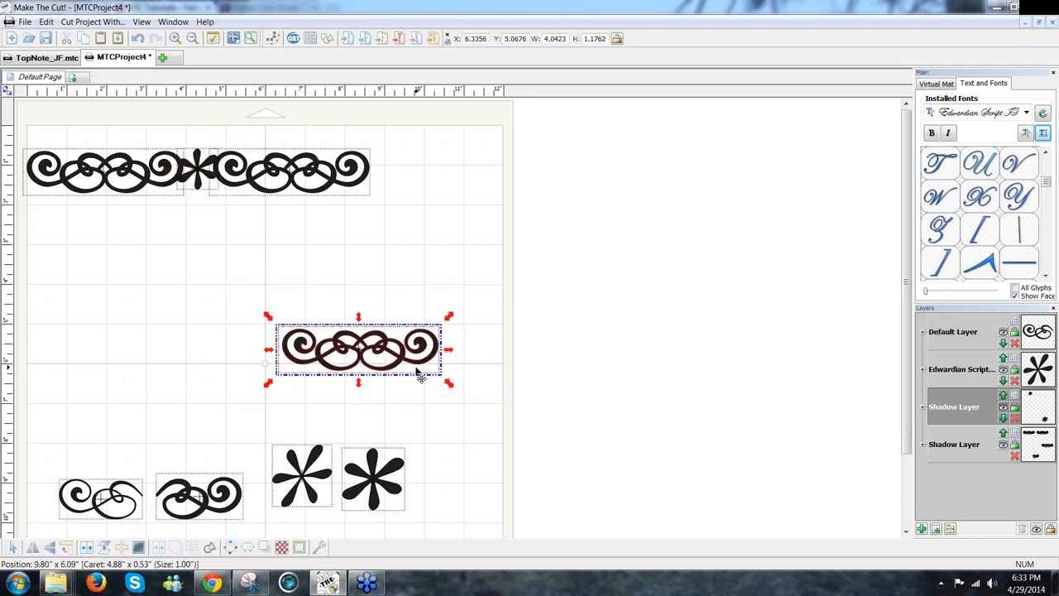
{"action": "left_click", "coordinate": [395, 495]}
{"action": "left_click_drag", "start_coordinate": [394, 495], "coordinate": [455, 457]}
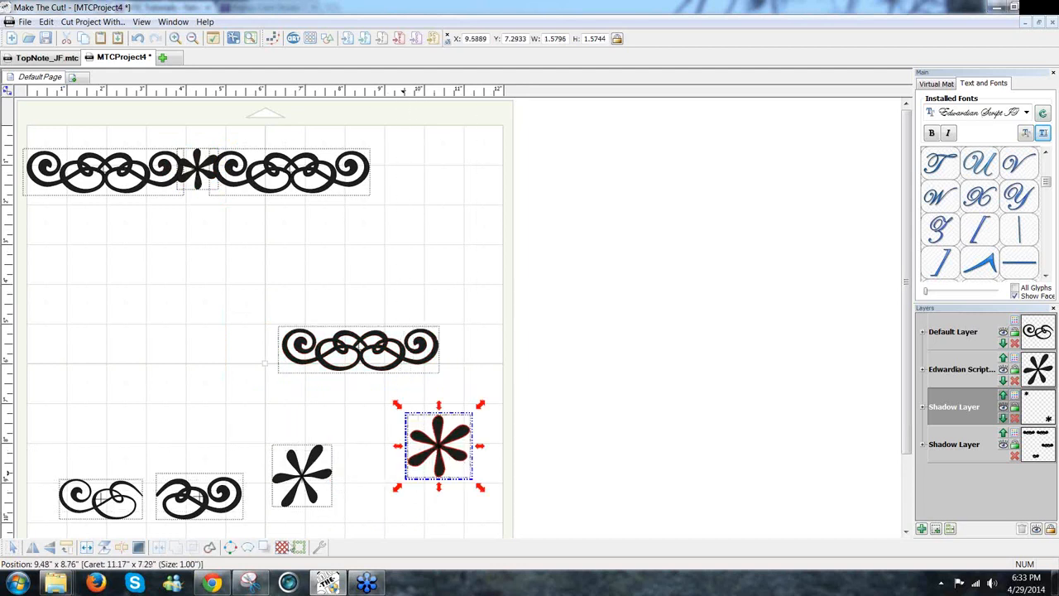
{"action": "left_click", "coordinate": [265, 548]}
{"action": "left_click_drag", "start_coordinate": [611, 224], "coordinate": [602, 224]}
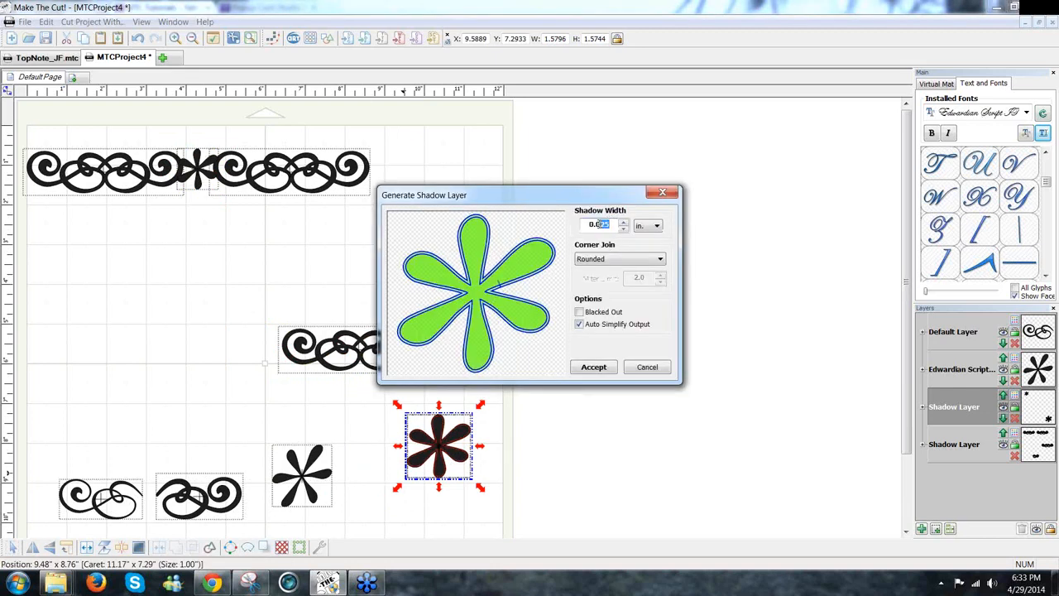
{"action": "type", "text": "5"}
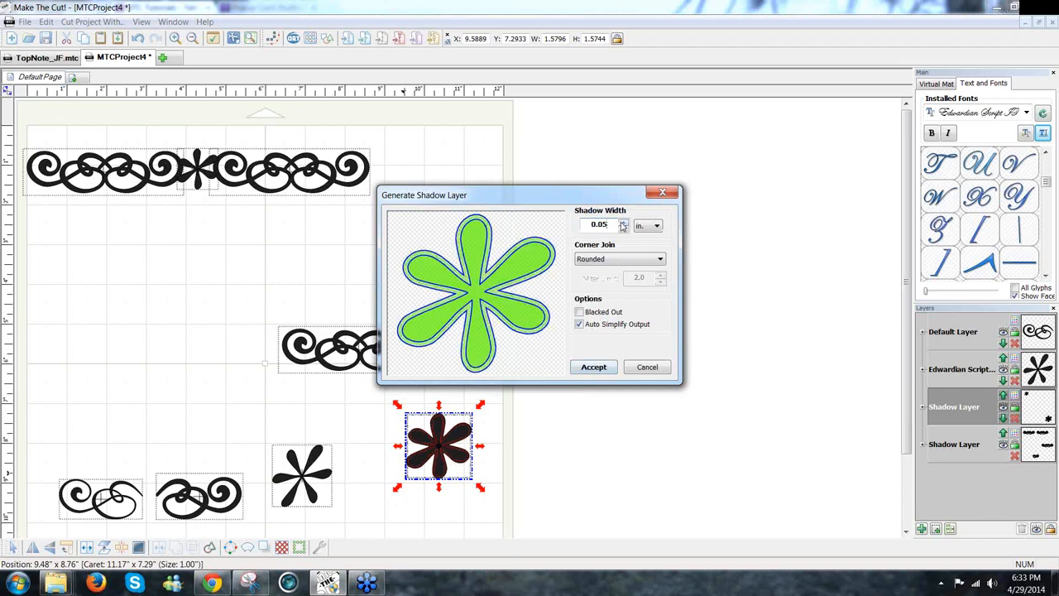
{"action": "key", "text": "BackSpace"}
{"action": "type", "text": "8"}
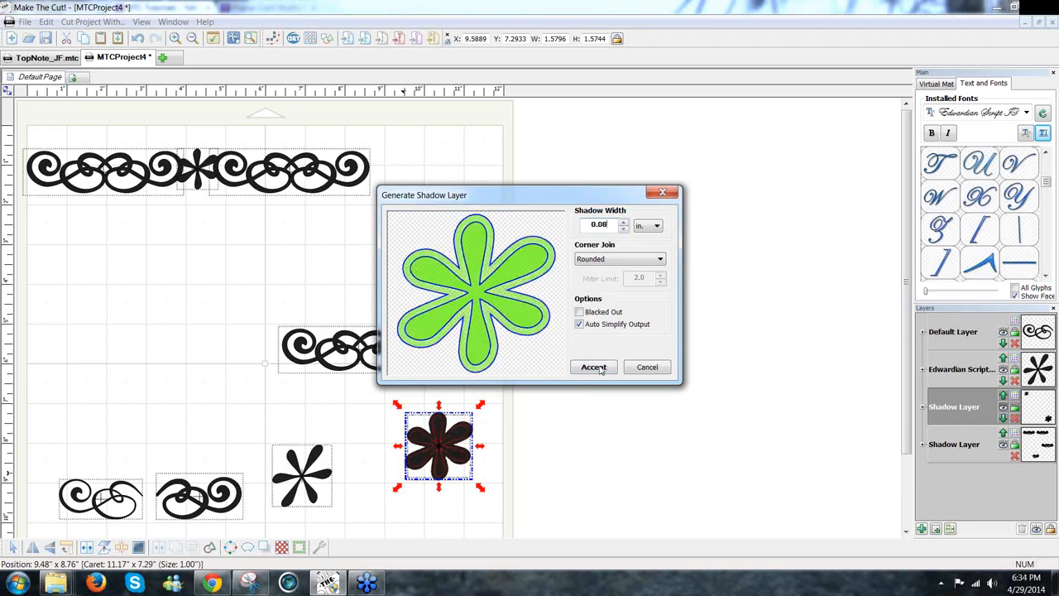
{"action": "key", "text": "BackSpace"}
{"action": "key", "text": "BackSpace"}
{"action": "type", "text": "1"}
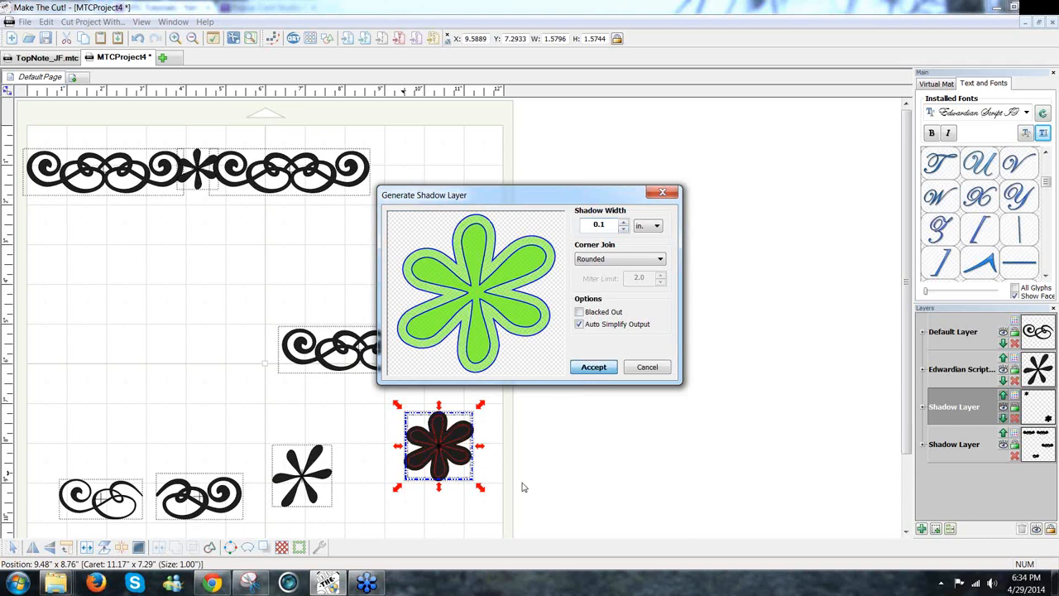
{"action": "key", "text": "Return"}
Select the spare asterisk together with its shadow and join them into one outlined flower.
{"action": "left_click_drag", "start_coordinate": [412, 405], "coordinate": [375, 397]}
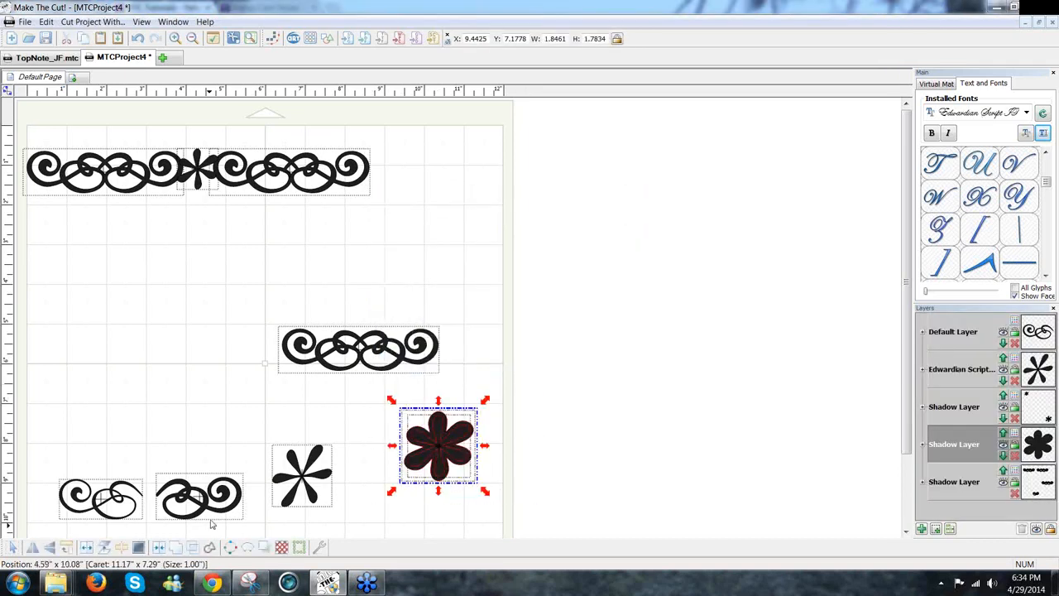
{"action": "left_click", "coordinate": [161, 551]}
Replace the small asterisk between the flourishes with the outlined flower at about 1.12 × 1.09 inches, and select the flower with both flourishes.
{"action": "left_click_drag", "start_coordinate": [462, 459], "coordinate": [444, 257]}
{"action": "left_click_drag", "start_coordinate": [193, 258], "coordinate": [201, 191]}
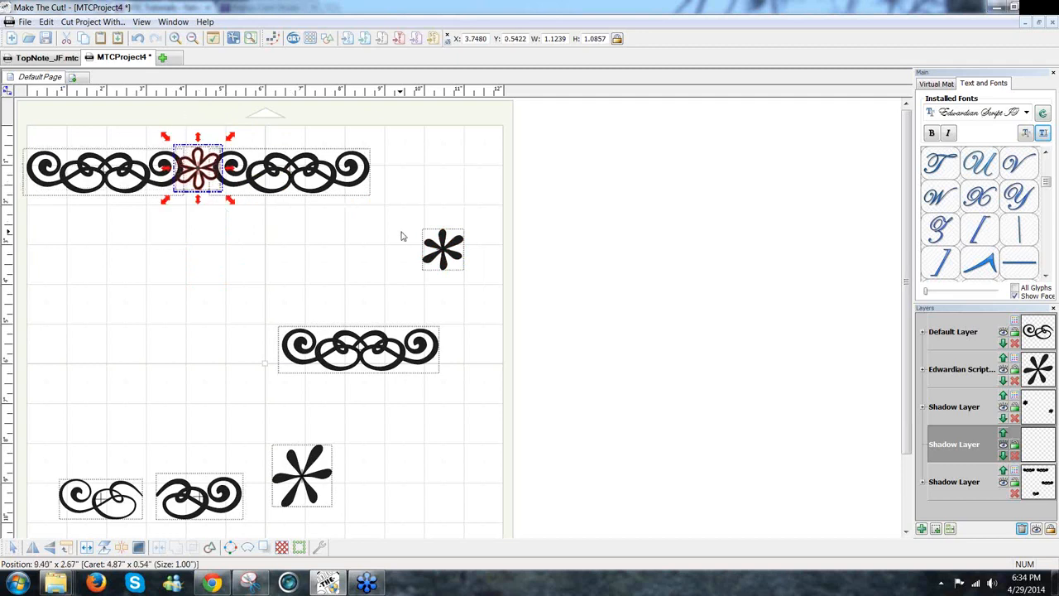
{"action": "left_click_drag", "start_coordinate": [447, 251], "coordinate": [483, 393]}
{"action": "left_click_drag", "start_coordinate": [422, 239], "coordinate": [10, 63]}
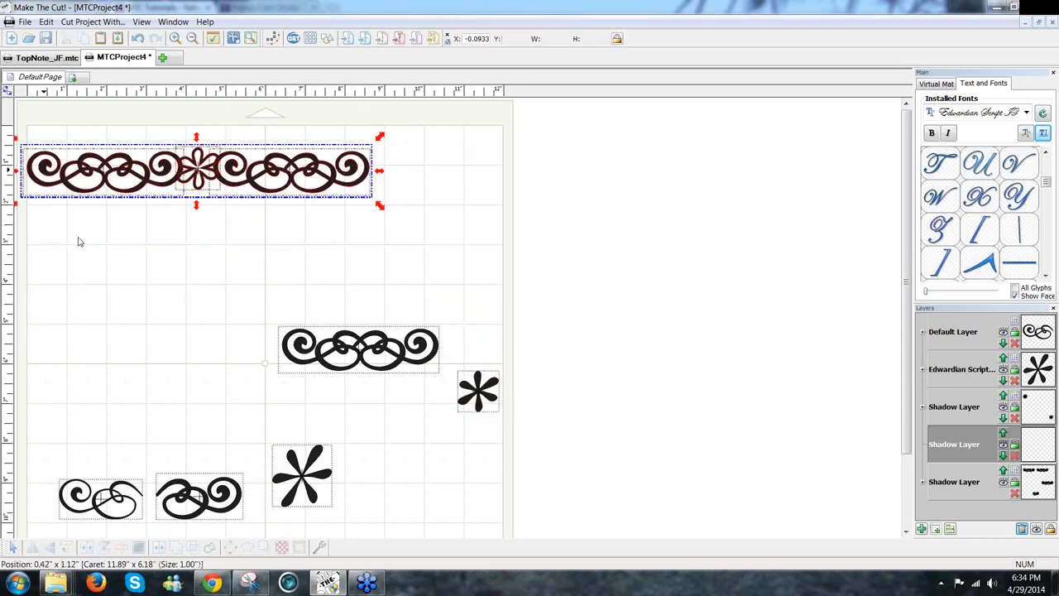
Weld the selected scroll-and-flower border into one shape and place it, flipped vertically, at about X 1.20, Y 0.44.
{"action": "left_click", "coordinate": [174, 554]}
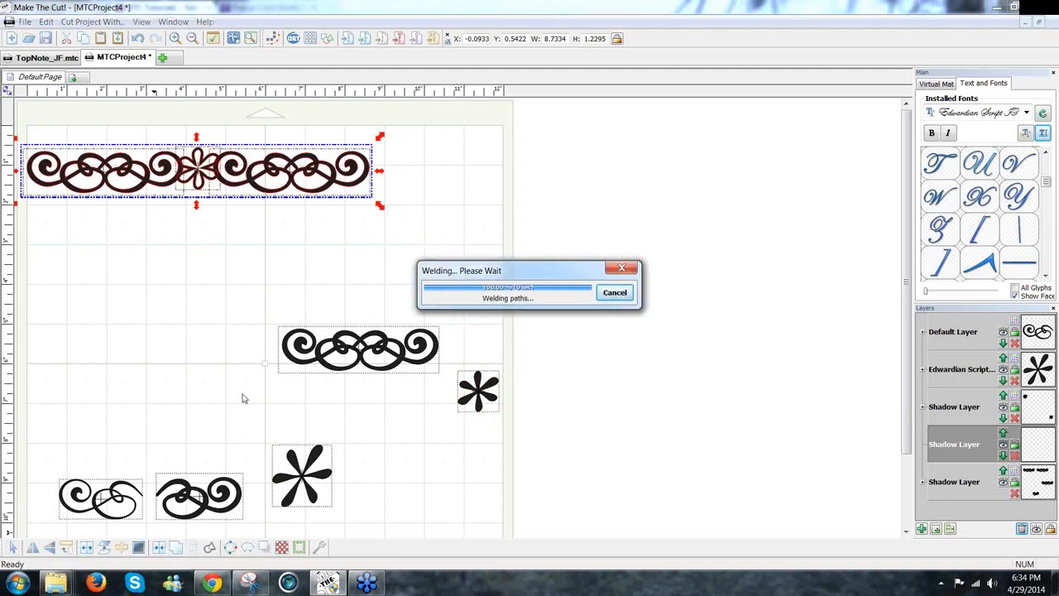
{"action": "left_click", "coordinate": [50, 550]}
{"action": "left_click_drag", "start_coordinate": [352, 189], "coordinate": [406, 189]}
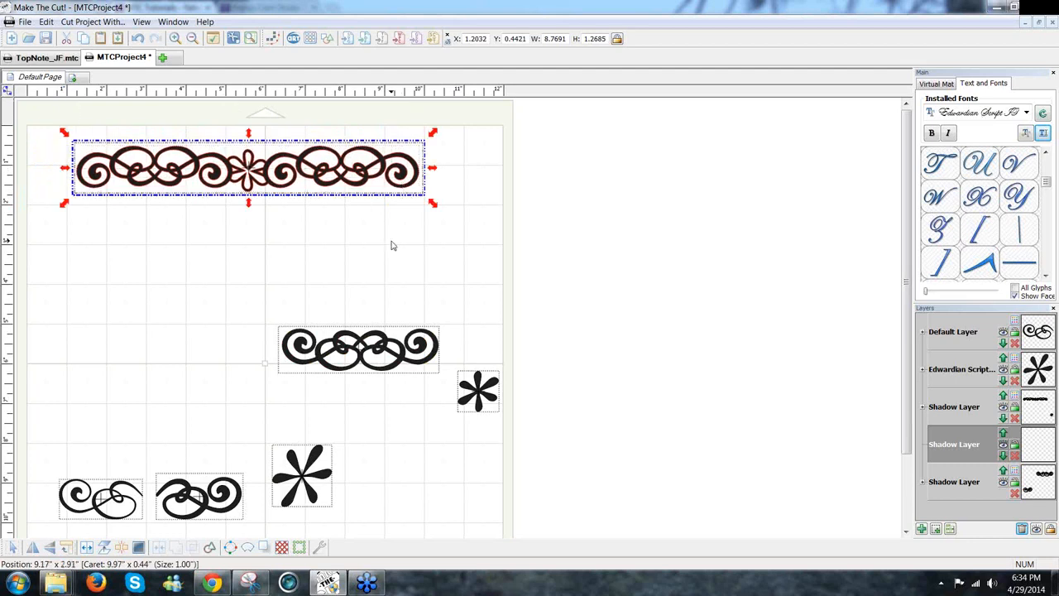
Generate a 0.1 in. rounded shadow layer for the welded border with the Blacked Out option enabled.
{"action": "left_click", "coordinate": [264, 547]}
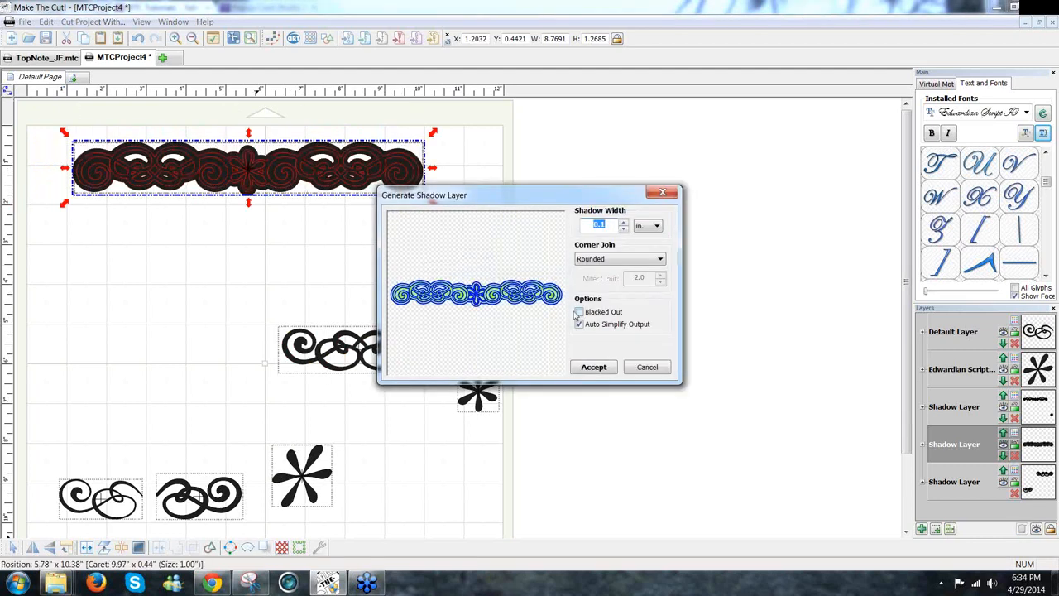
{"action": "left_click", "coordinate": [579, 325]}
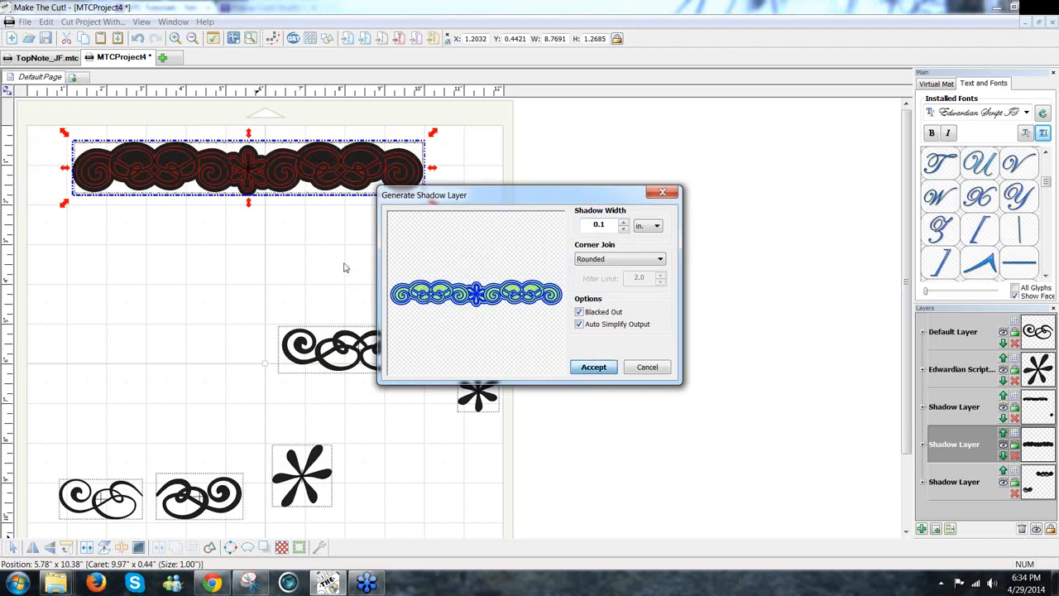
{"action": "left_click", "coordinate": [594, 367]}
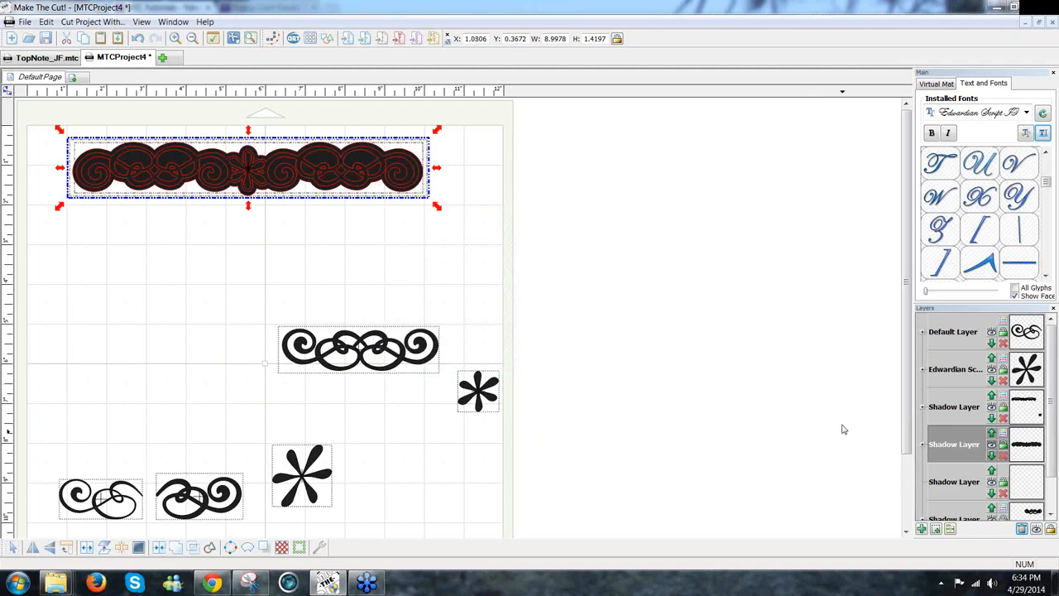
Color the scroll border's layer pale pink and its blacked-out shadow layer dark red.
{"action": "left_click", "coordinate": [1003, 400]}
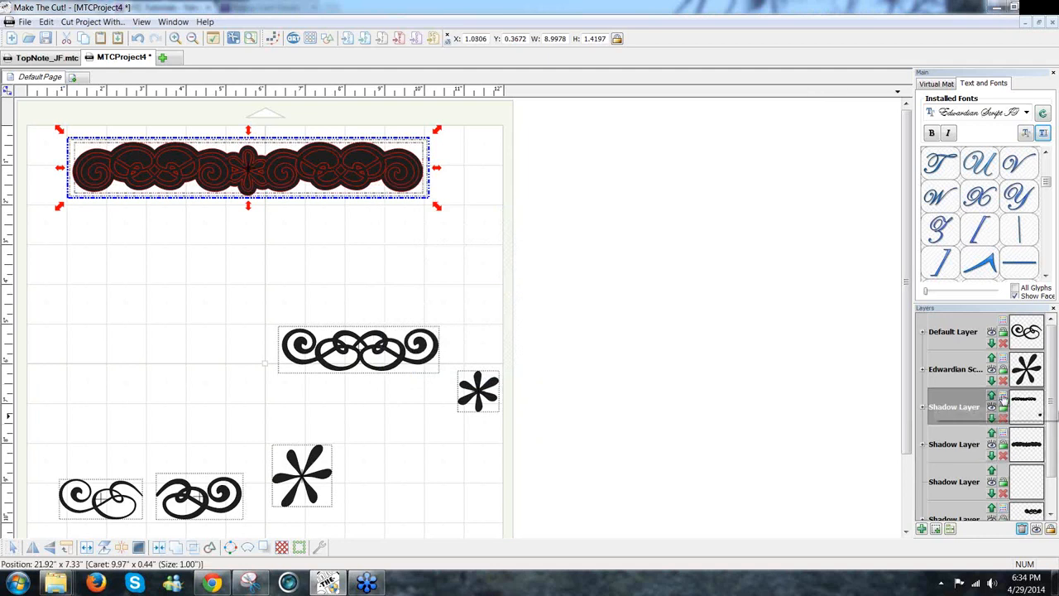
{"action": "left_click", "coordinate": [1002, 401]}
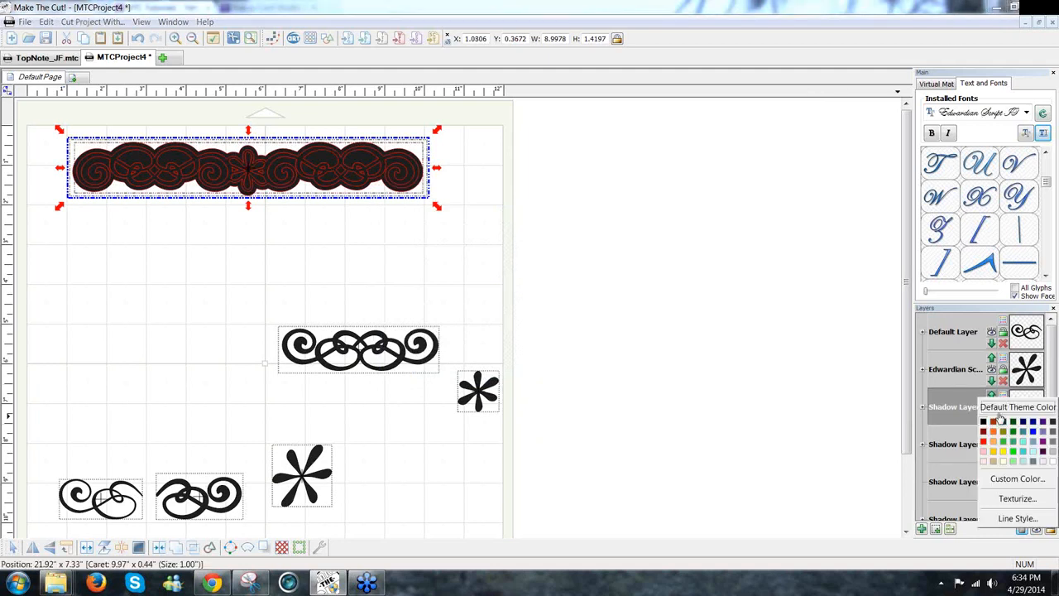
{"action": "left_click", "coordinate": [983, 458]}
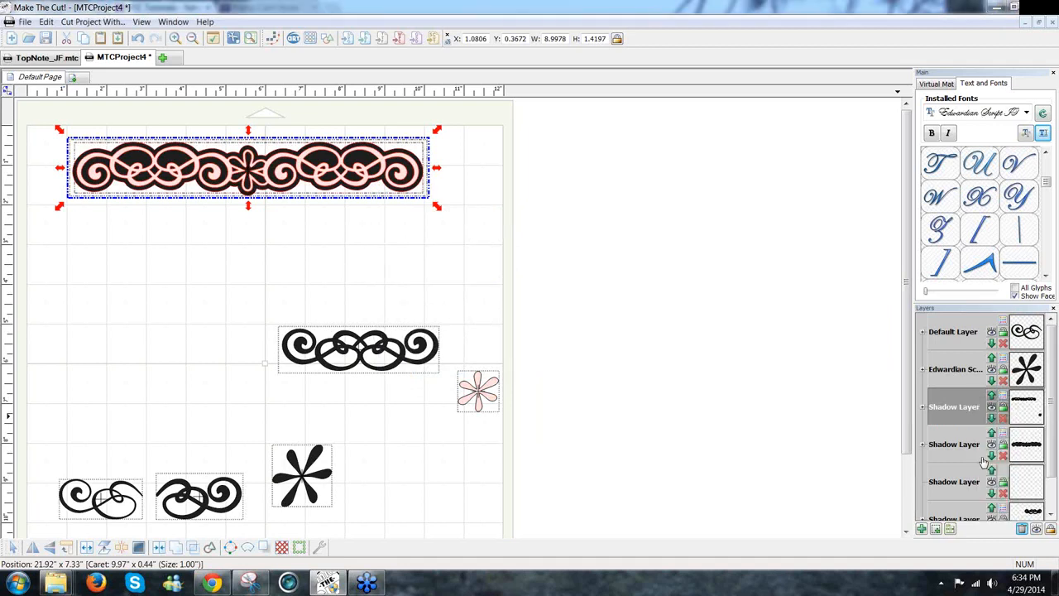
{"action": "left_click", "coordinate": [1002, 438]}
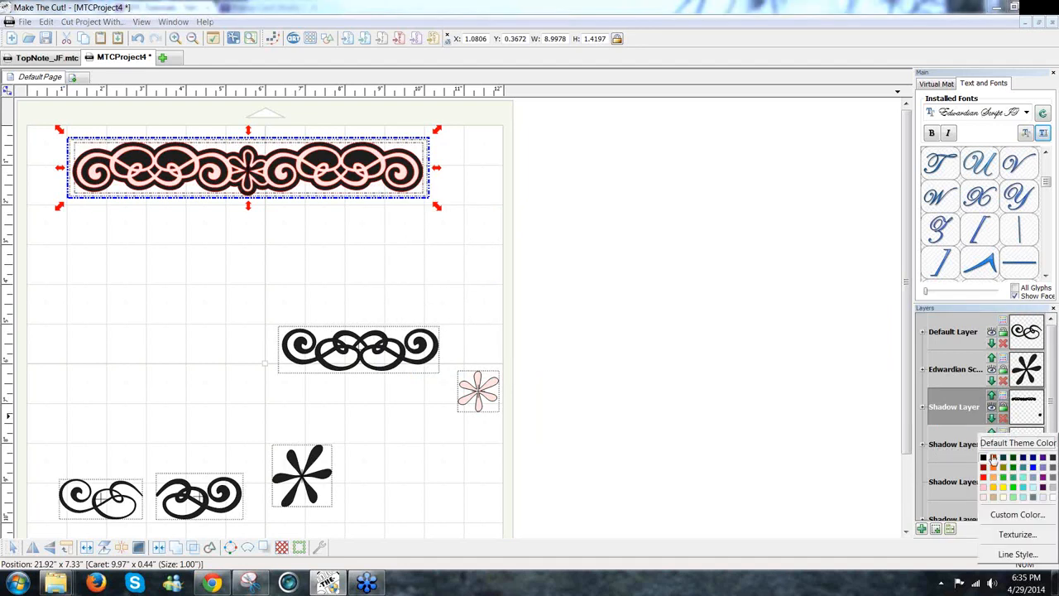
{"action": "left_click", "coordinate": [984, 467]}
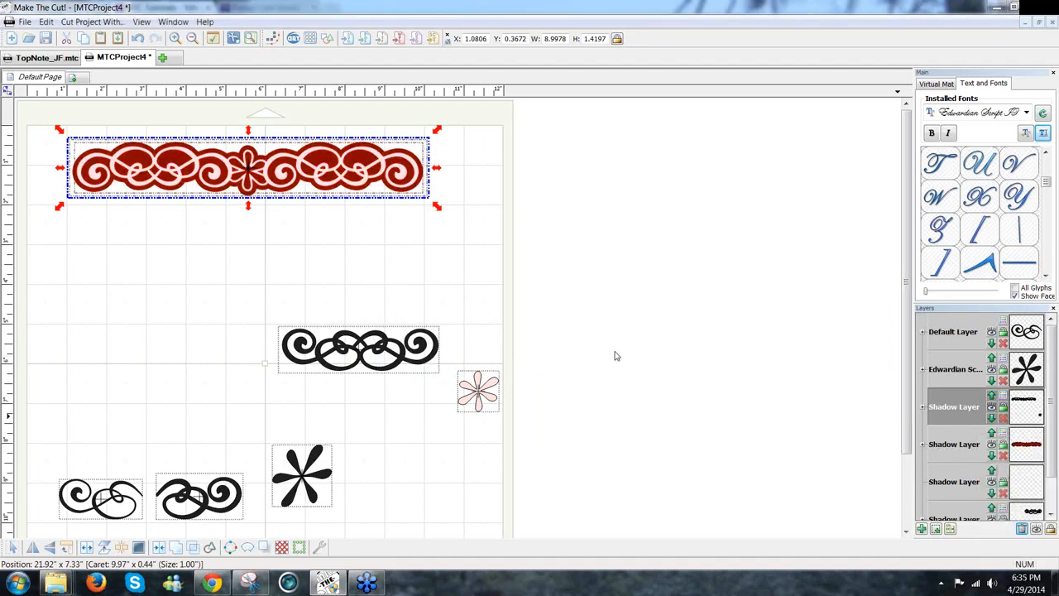
{"action": "left_click", "coordinate": [529, 286]}
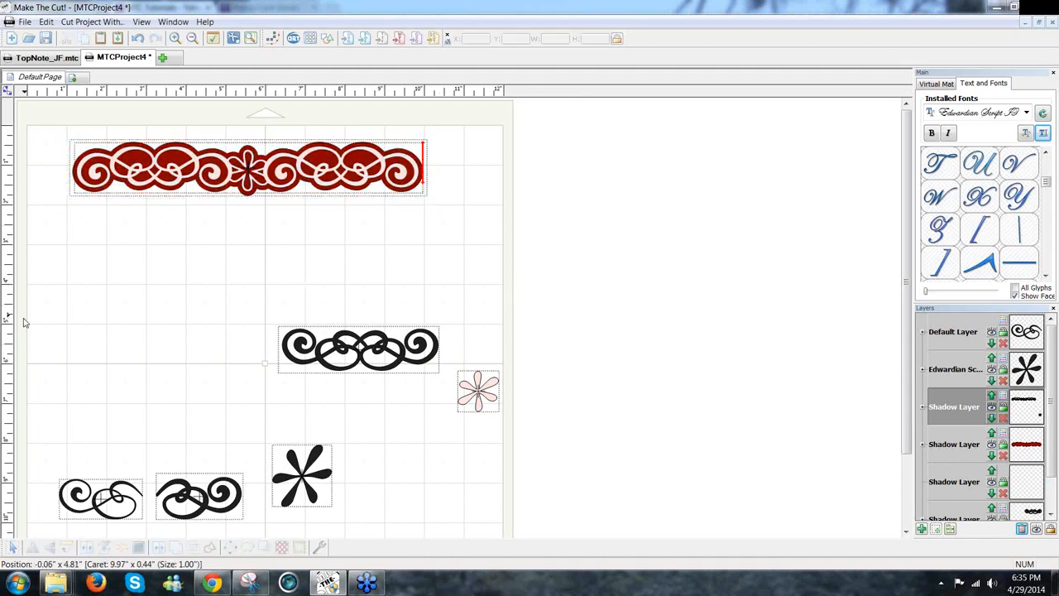
Move all the spare scroll and flower pieces below the border off the mat onto the blank area beside it.
{"action": "left_click_drag", "start_coordinate": [34, 315], "coordinate": [634, 532]}
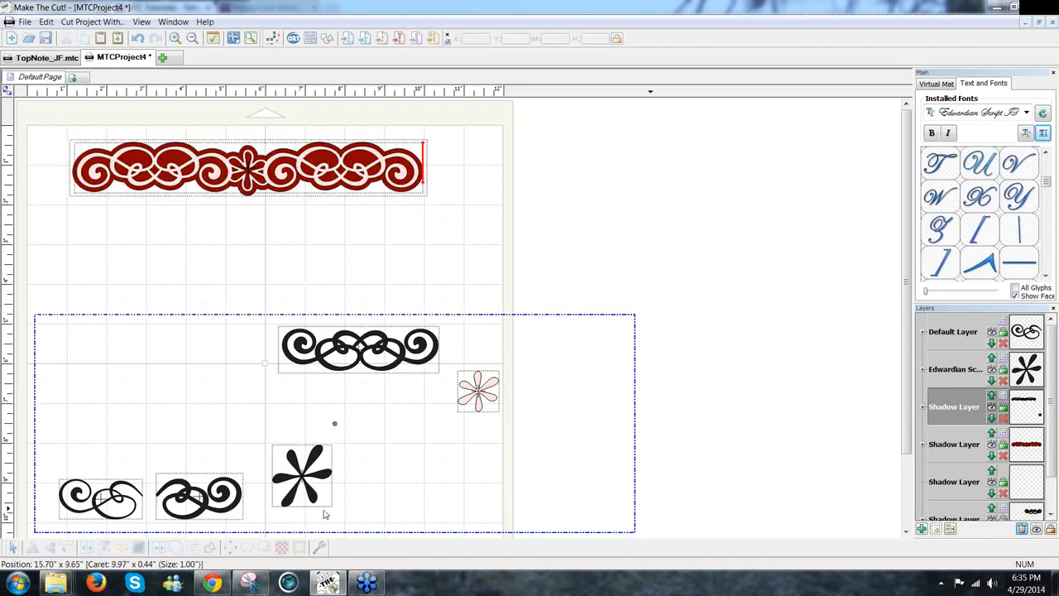
{"action": "left_click", "coordinate": [184, 503], "text": "shift"}
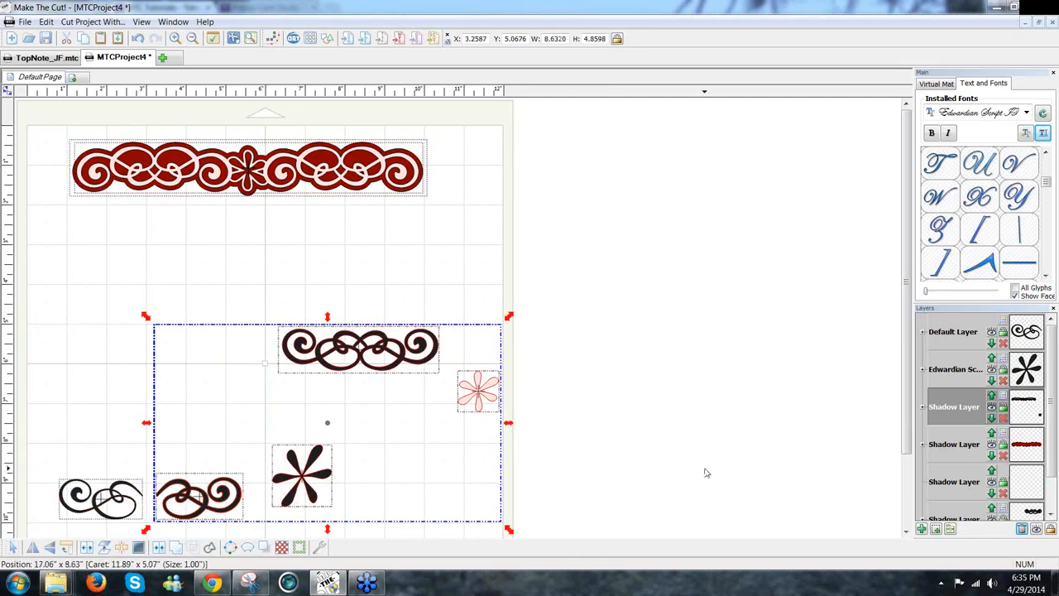
{"action": "left_click", "coordinate": [279, 245]}
{"action": "left_click_drag", "start_coordinate": [24, 303], "coordinate": [699, 543]}
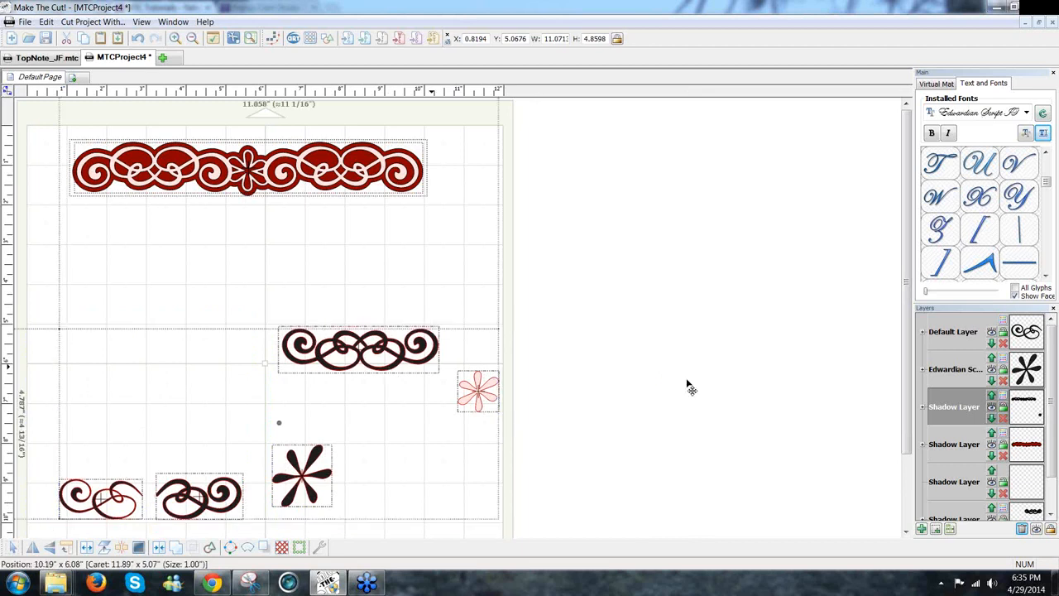
{"action": "left_click_drag", "start_coordinate": [390, 369], "coordinate": [837, 391]}
Place a copy of the layered border near the mat's lower edge, at about Y 7.89, and flip it vertically.
{"action": "left_click", "coordinate": [53, 130]}
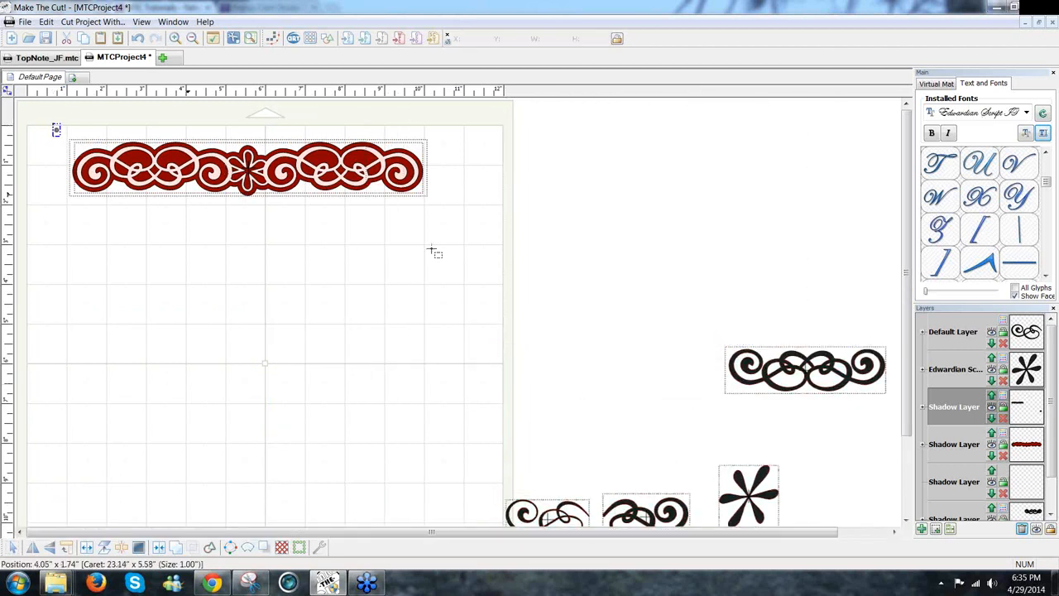
{"action": "left_click_drag", "start_coordinate": [432, 250], "coordinate": [465, 264]}
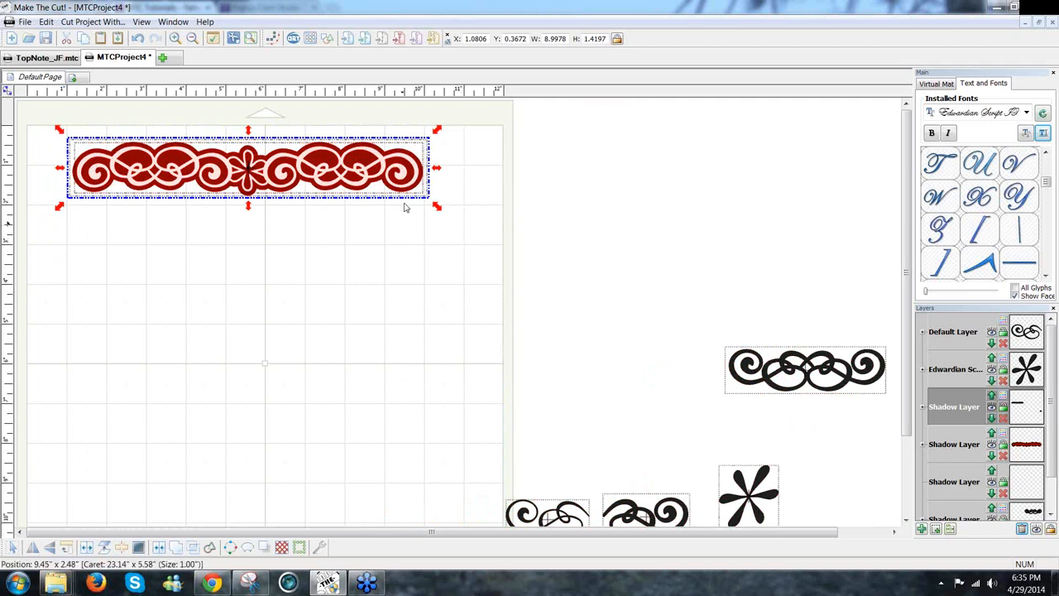
{"action": "left_click_drag", "start_coordinate": [404, 192], "coordinate": [413, 492]}
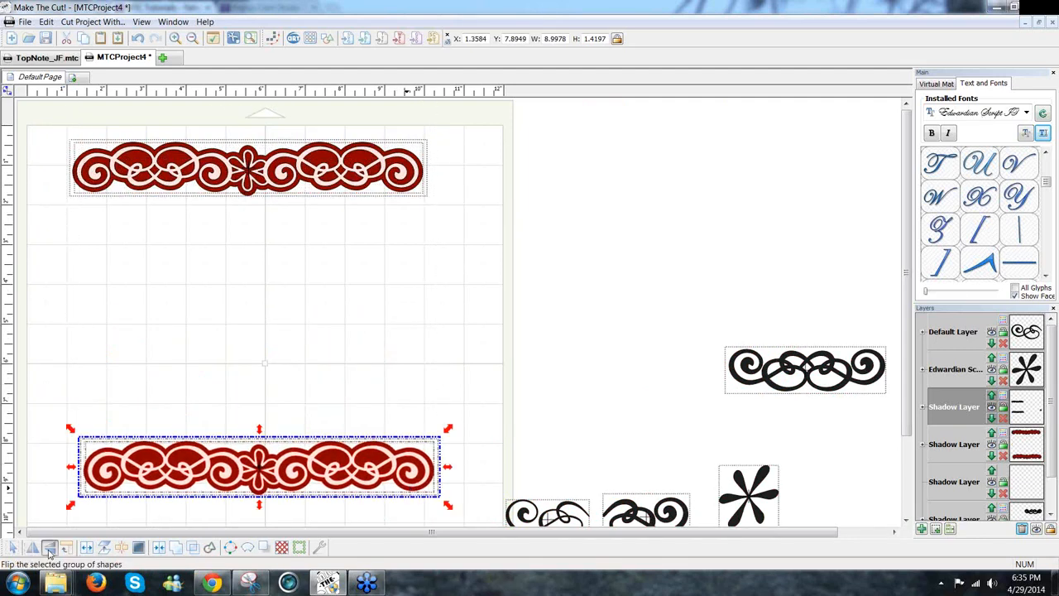
{"action": "left_click", "coordinate": [49, 549]}
{"action": "left_click_drag", "start_coordinate": [55, 118], "coordinate": [468, 526]}
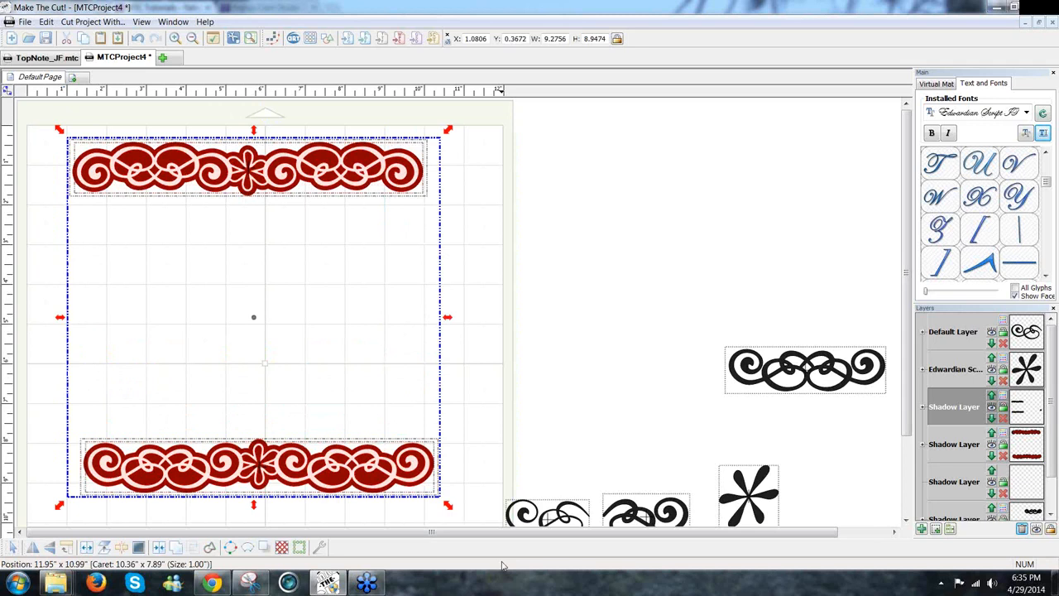
{"action": "key", "text": "l"}
{"action": "key", "text": "ctrl+z"}
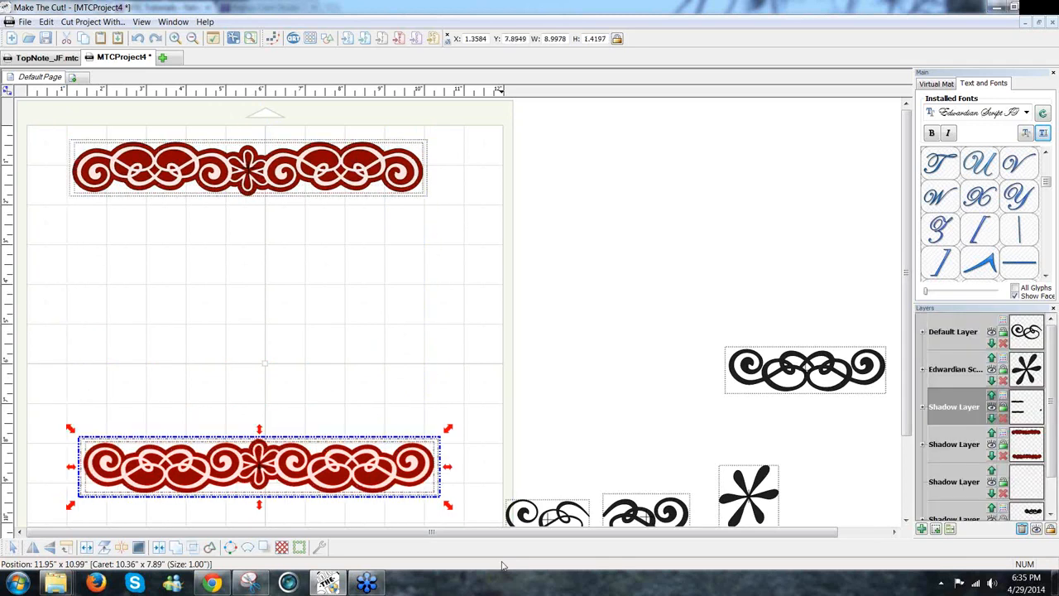
Align the upper and lower layered borders with each other on their vertical centerline.
{"action": "left_click", "coordinate": [510, 407]}
{"action": "left_click_drag", "start_coordinate": [41, 116], "coordinate": [452, 524]}
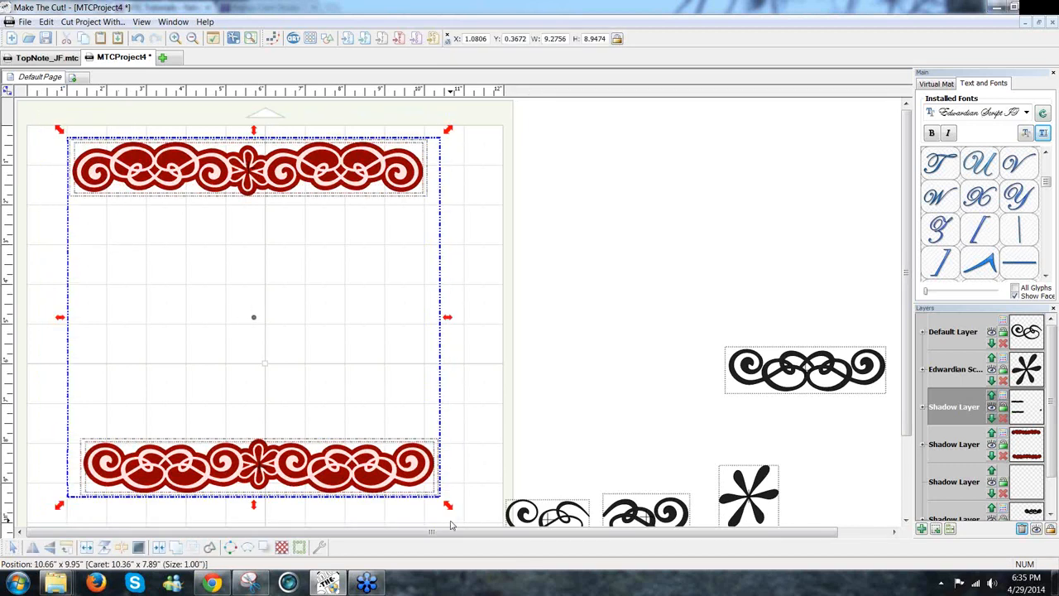
{"action": "key", "text": "alt+c"}
{"action": "left_click", "coordinate": [480, 429]}
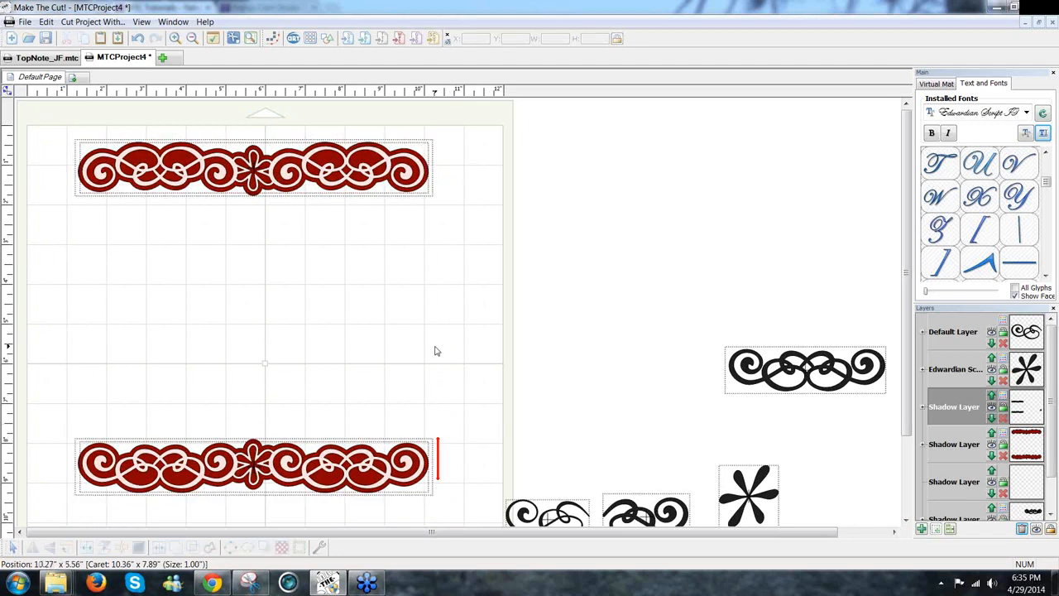
{"action": "left_click", "coordinate": [369, 192]}
{"action": "left_click_drag", "start_coordinate": [365, 207], "coordinate": [364, 252]}
{"action": "left_click_drag", "start_coordinate": [336, 175], "coordinate": [713, 161]}
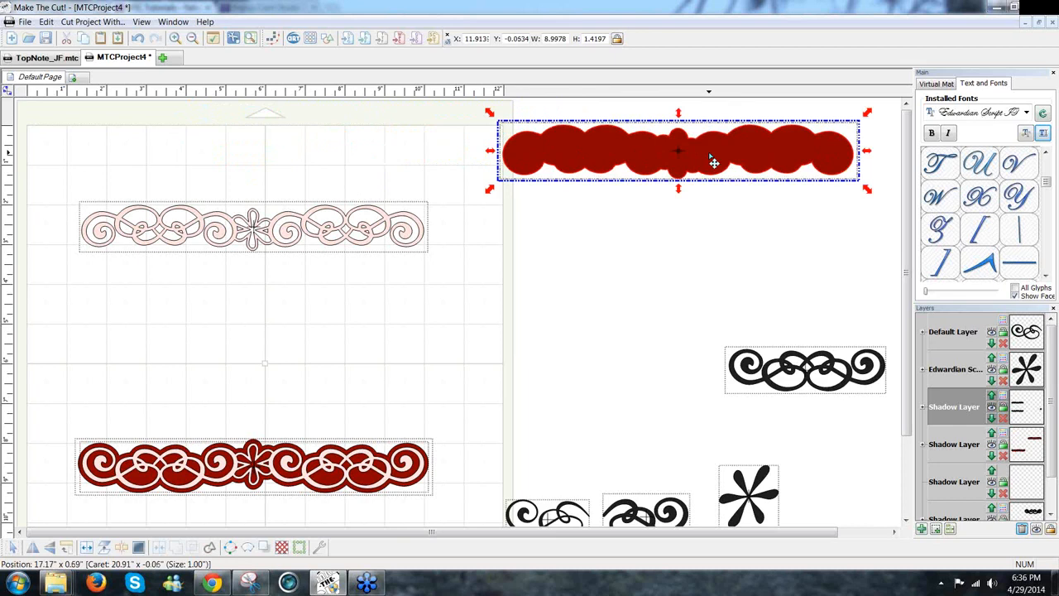
{"action": "key", "text": "ctrl+z"}
{"action": "key", "text": "ctrl+z"}
{"action": "key", "text": "ctrl+z"}
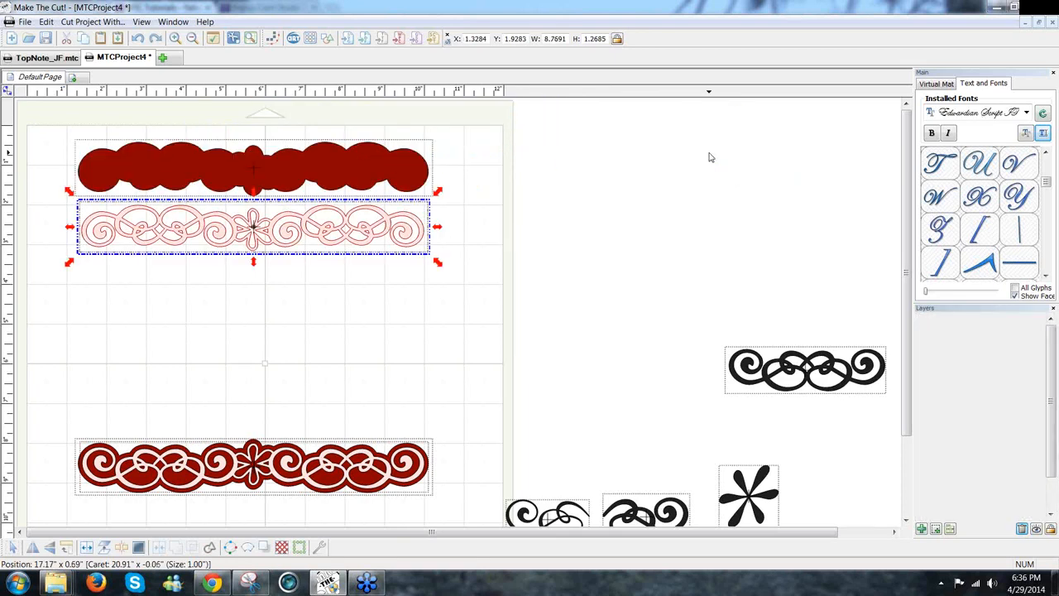
{"action": "left_click", "coordinate": [608, 191]}
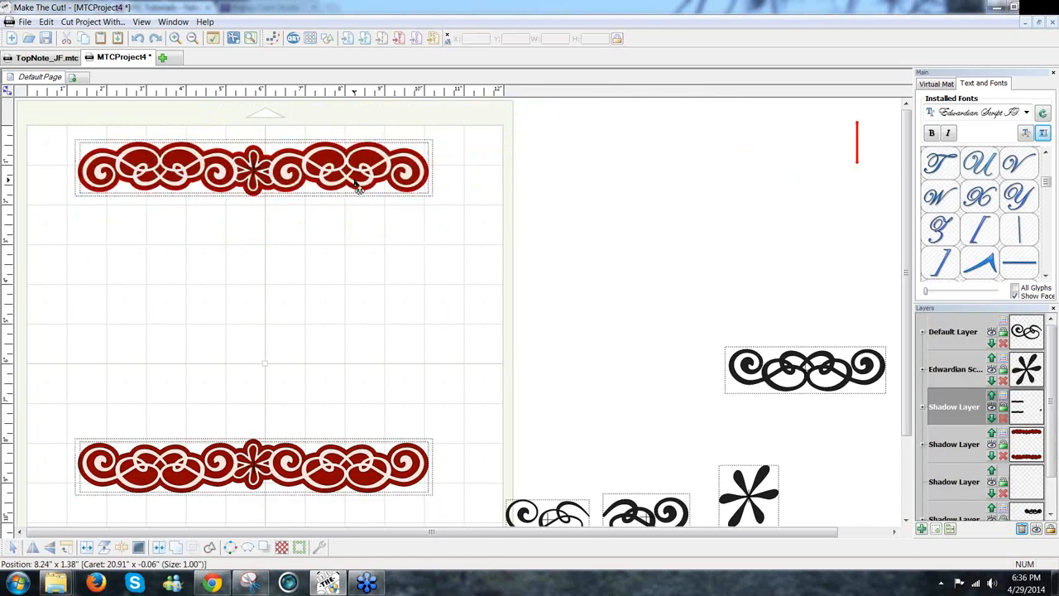
Copy the upper border's pale pink scrollwork without its shadow and place the copy just beneath that border.
{"action": "left_click", "coordinate": [359, 188]}
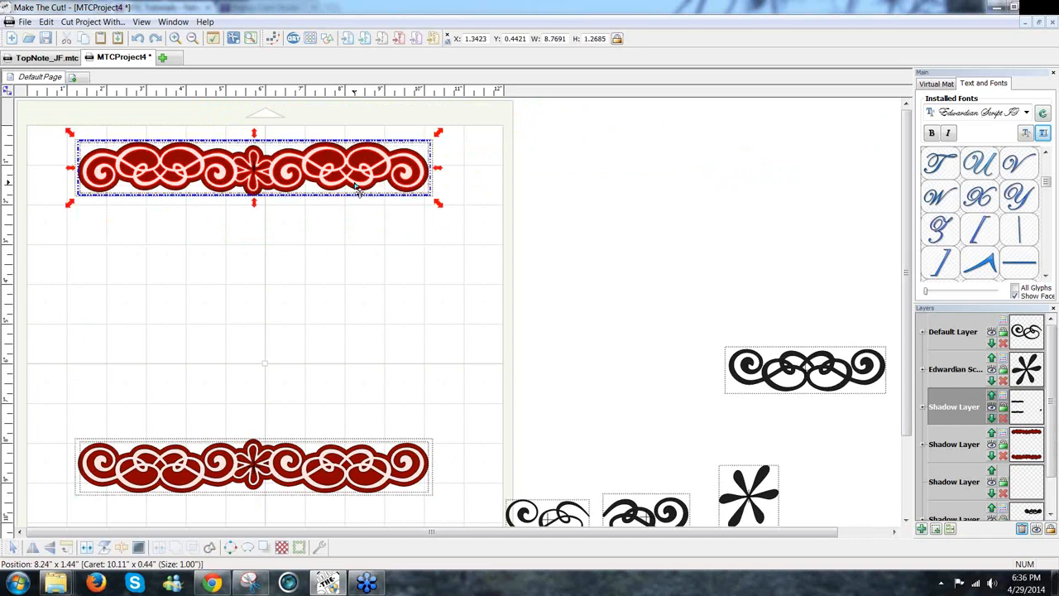
{"action": "left_click_drag", "start_coordinate": [358, 189], "coordinate": [343, 278]}
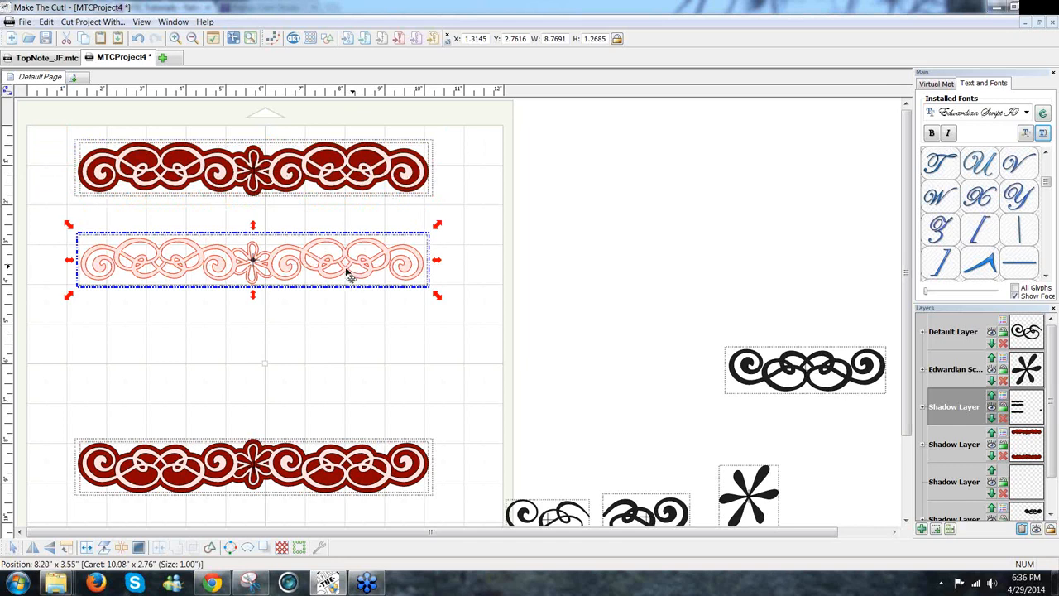
{"action": "left_click_drag", "start_coordinate": [350, 256], "coordinate": [363, 227]}
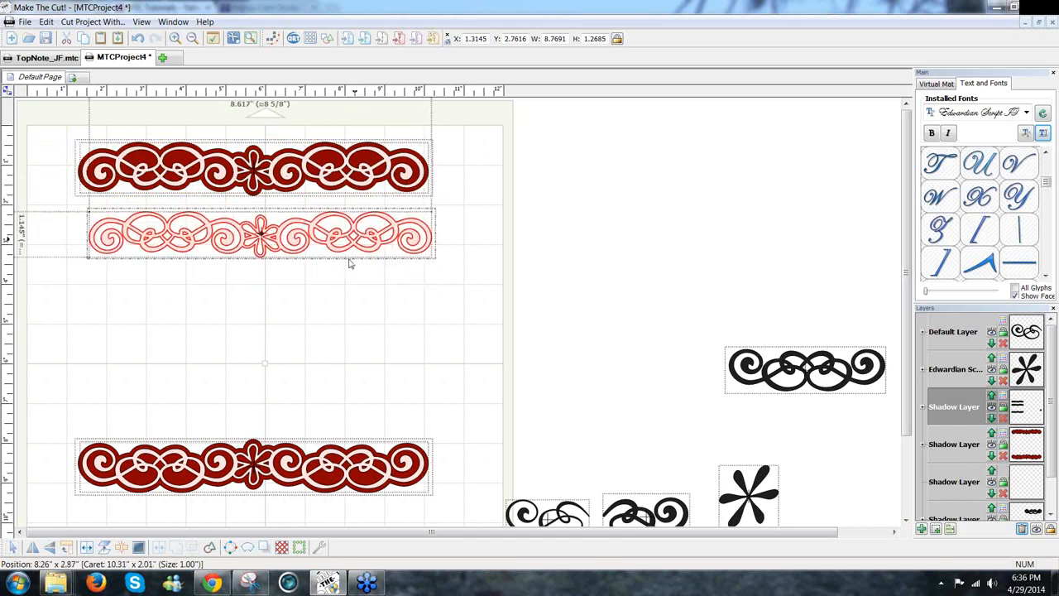
Add a generic circle from the basic shapes, about 4.17 in. across, between the copied scrollwork and the lower border.
{"action": "left_click", "coordinate": [328, 39]}
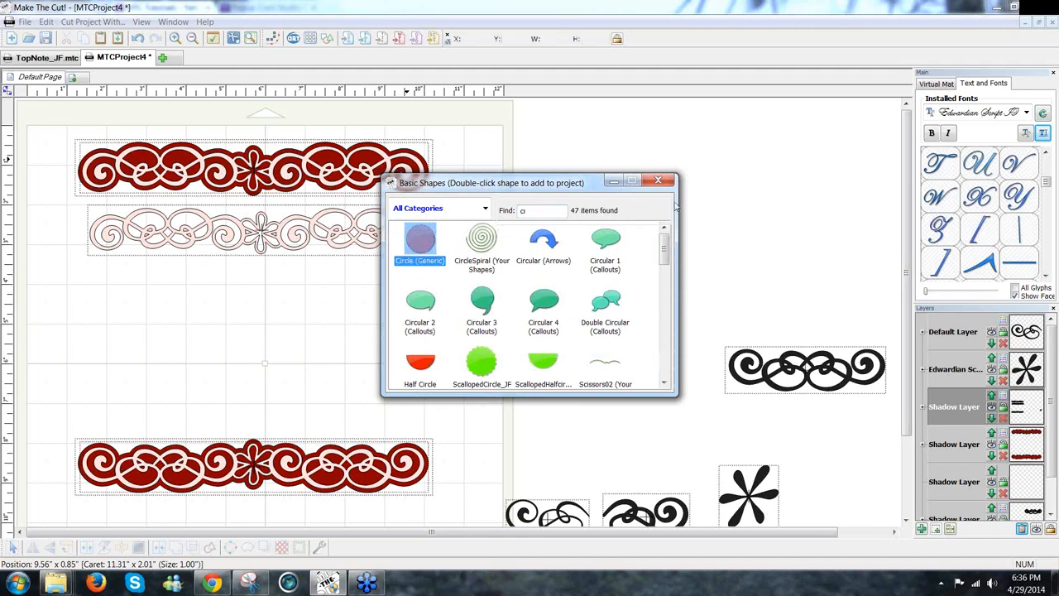
{"action": "left_click", "coordinate": [659, 181]}
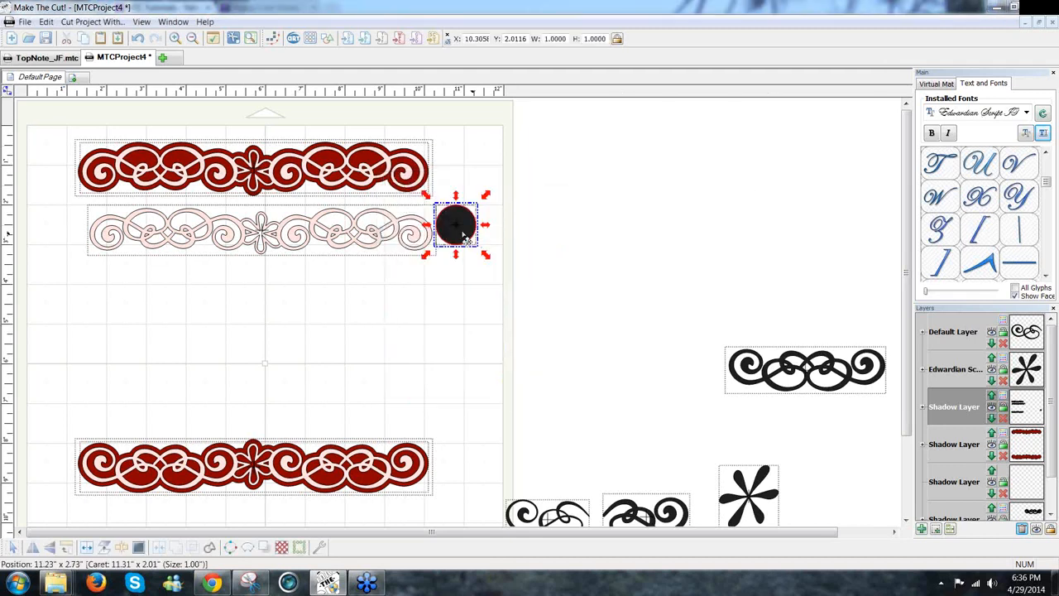
{"action": "left_click_drag", "start_coordinate": [463, 235], "coordinate": [422, 470]}
{"action": "left_click_drag", "start_coordinate": [333, 409], "coordinate": [279, 394]}
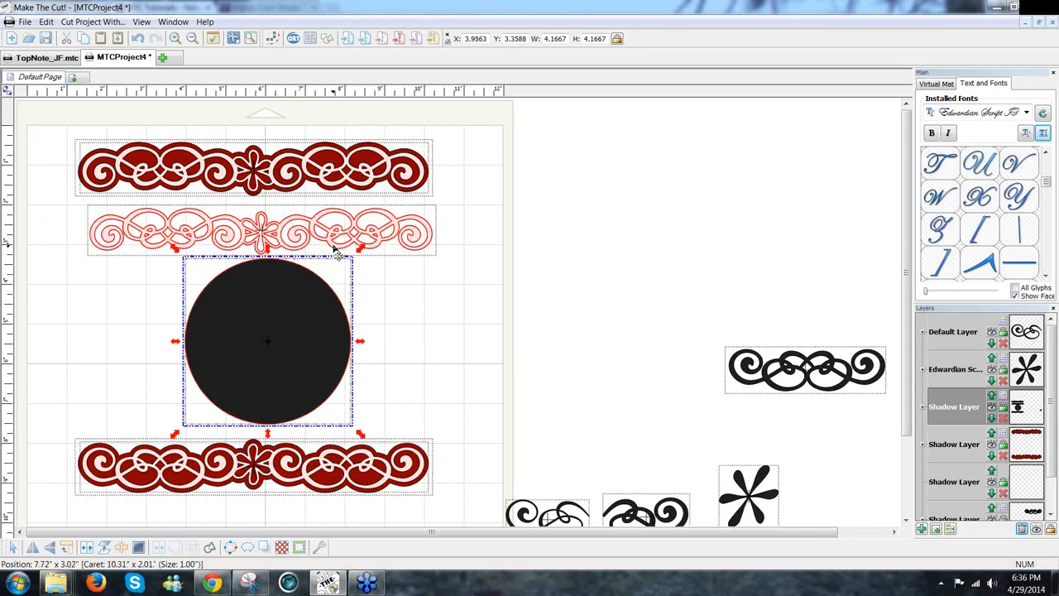
Wrap the copied scrollwork around the black circle with Warp on and a repeat count of 1.
{"action": "left_click", "coordinate": [338, 253]}
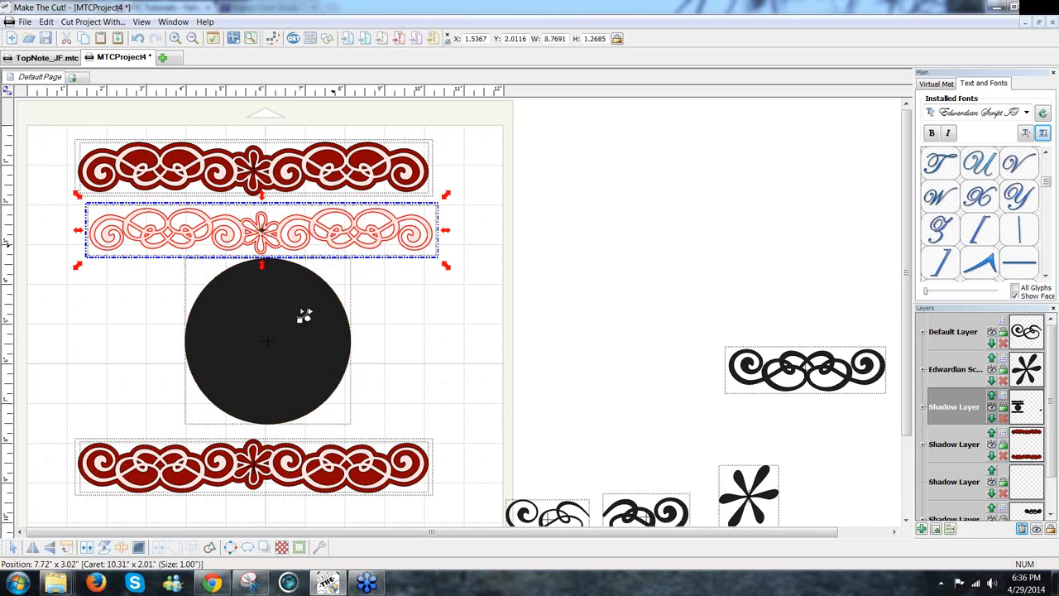
{"action": "left_click_drag", "start_coordinate": [334, 246], "coordinate": [299, 314]}
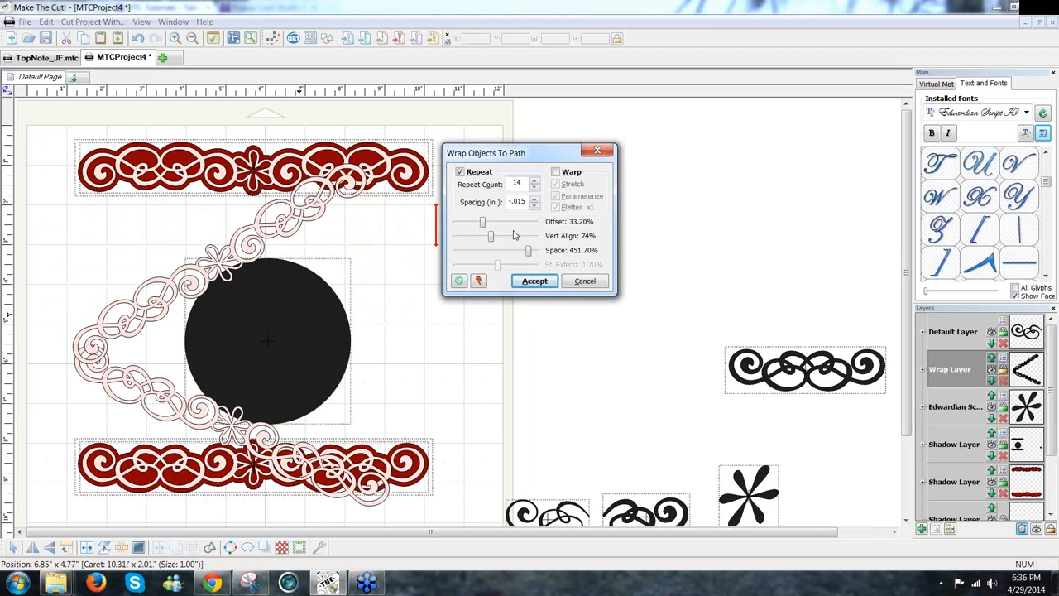
{"action": "left_click", "coordinate": [555, 173]}
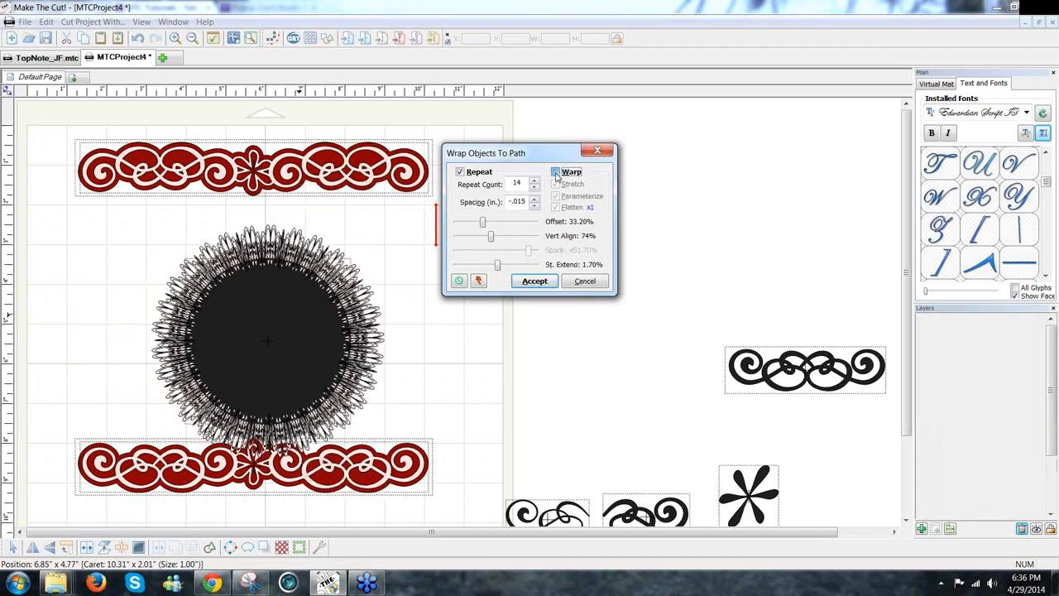
{"action": "left_click", "coordinate": [533, 189]}
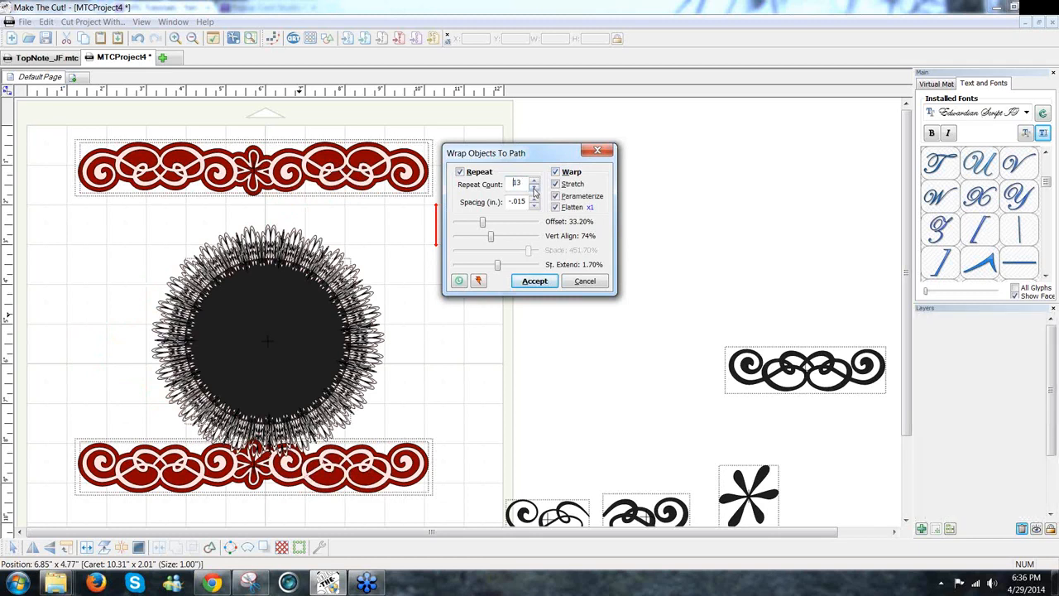
{"action": "left_click", "coordinate": [534, 190]}
{"action": "left_click", "coordinate": [534, 190]}
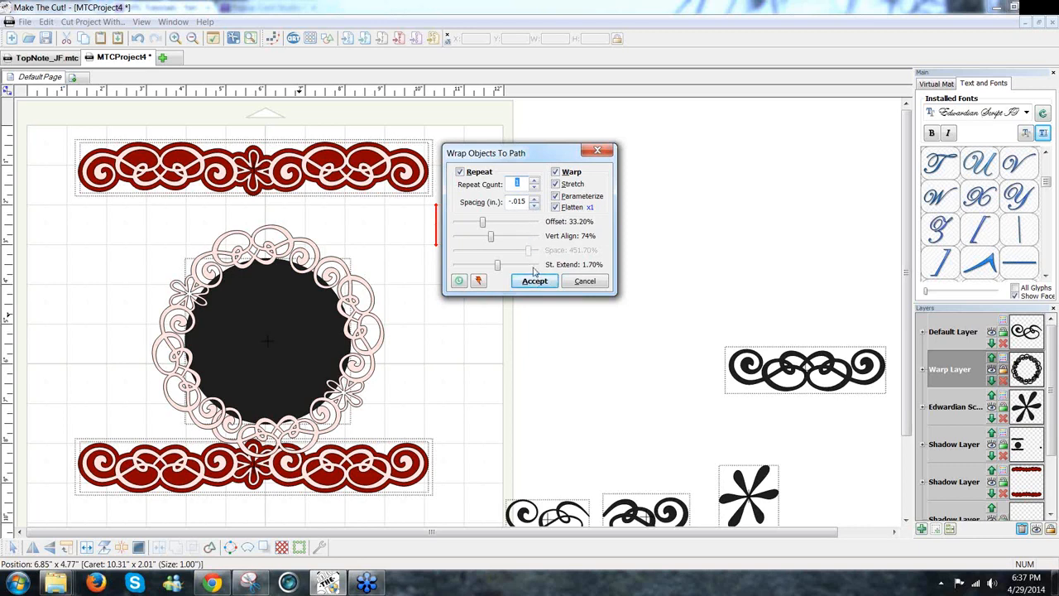
Try a St. Extend of 14.80% for the wrap and accept it.
{"action": "left_click_drag", "start_coordinate": [498, 270], "coordinate": [503, 270]}
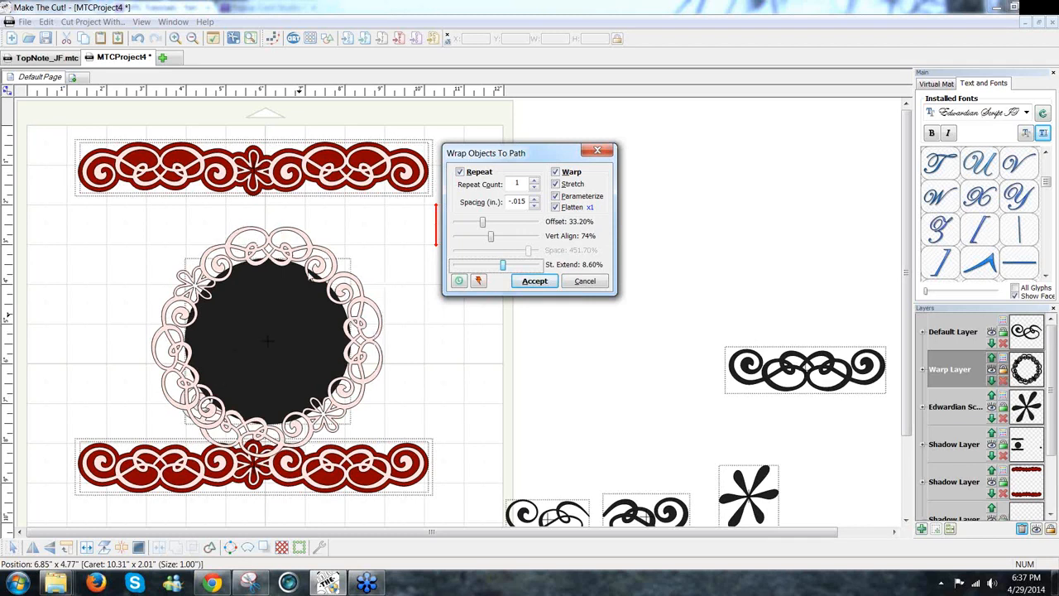
{"action": "left_click_drag", "start_coordinate": [502, 265], "coordinate": [508, 266]}
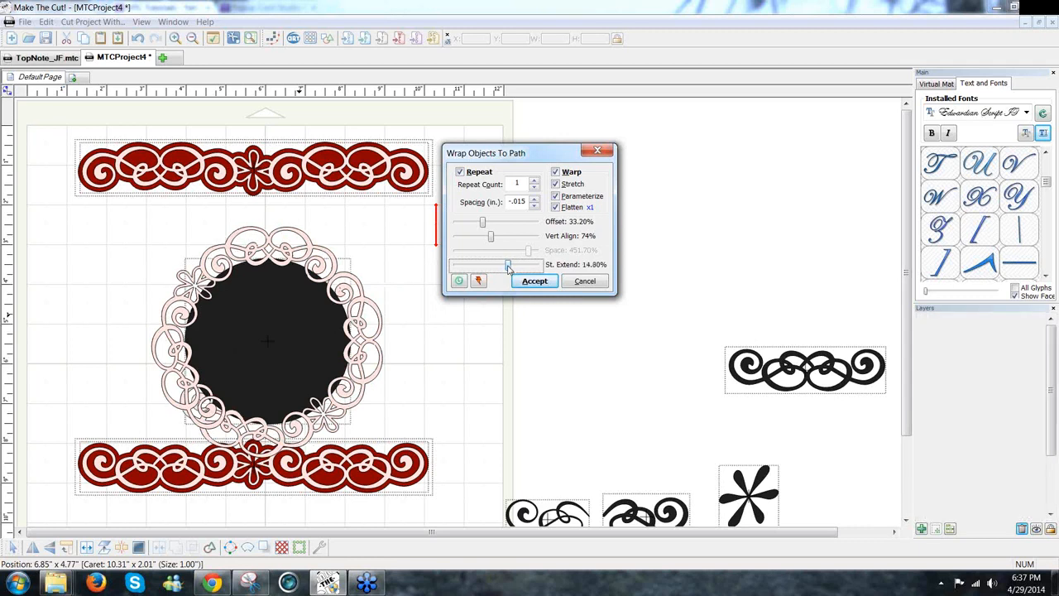
{"action": "left_click", "coordinate": [535, 281]}
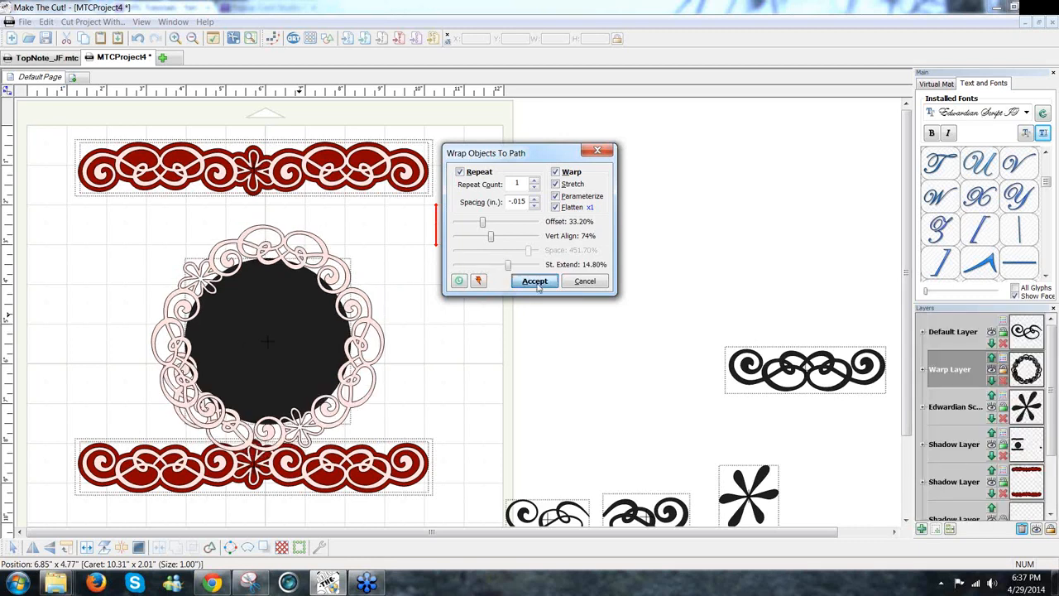
{"action": "left_click", "coordinate": [494, 263]}
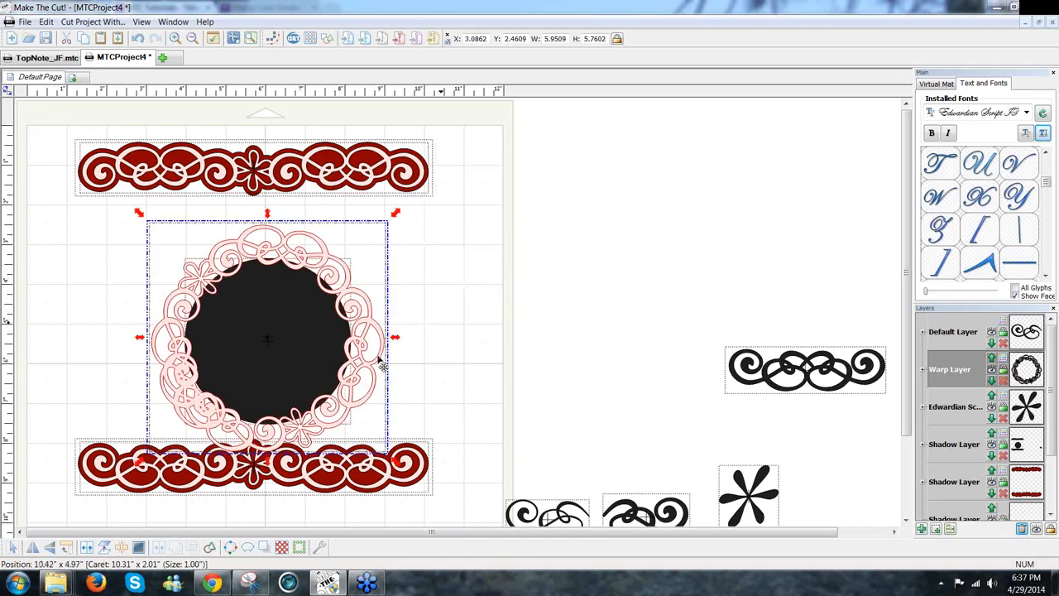
Move the circle away from the wrapped ring, and undo the moves and the wrap.
{"action": "left_click_drag", "start_coordinate": [351, 359], "coordinate": [562, 333]}
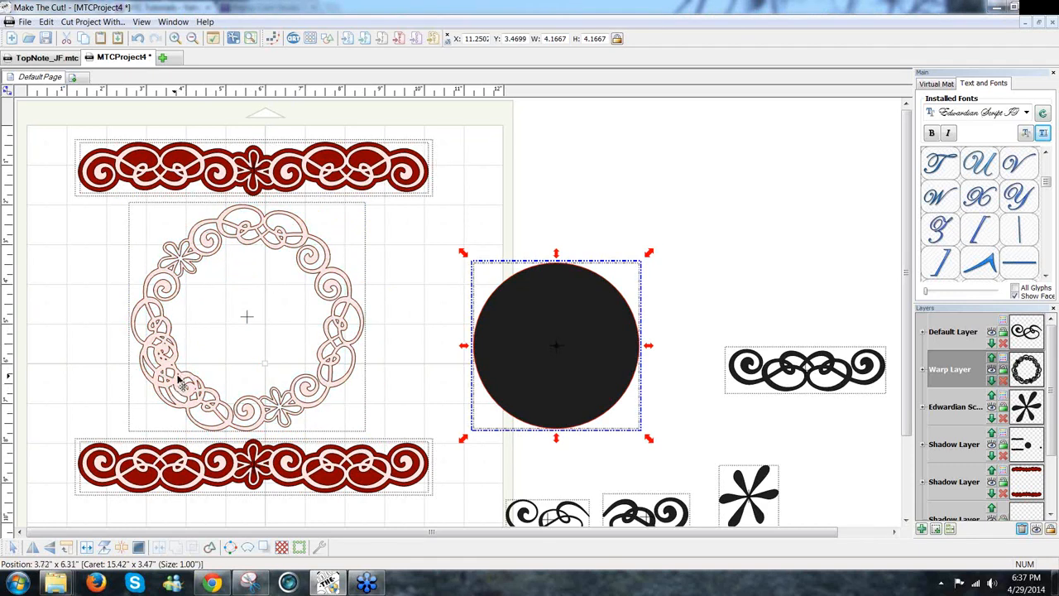
{"action": "key", "text": "ctrl+z"}
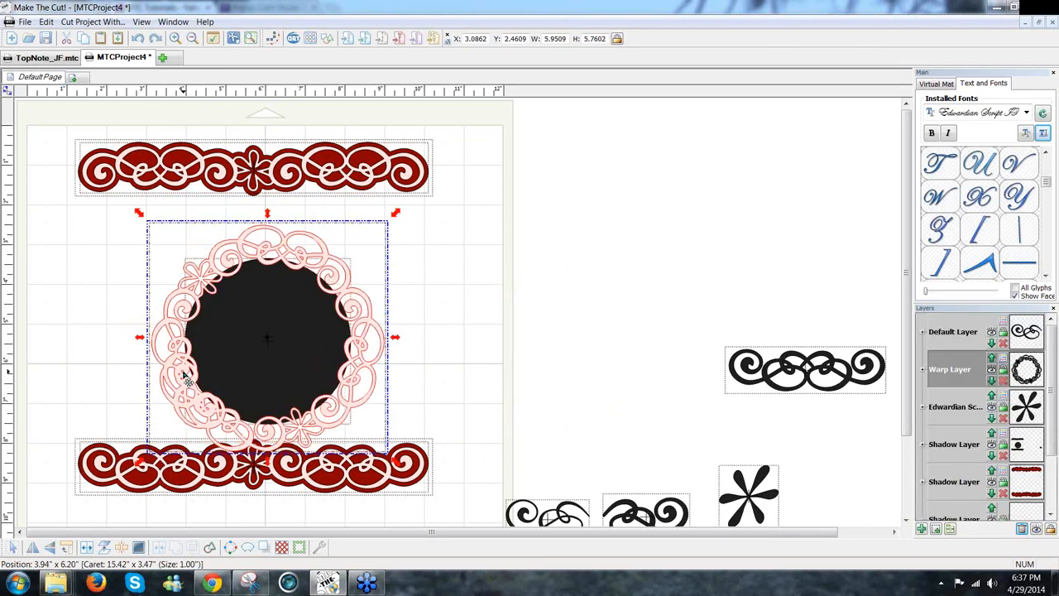
{"action": "key", "text": "ctrl+z"}
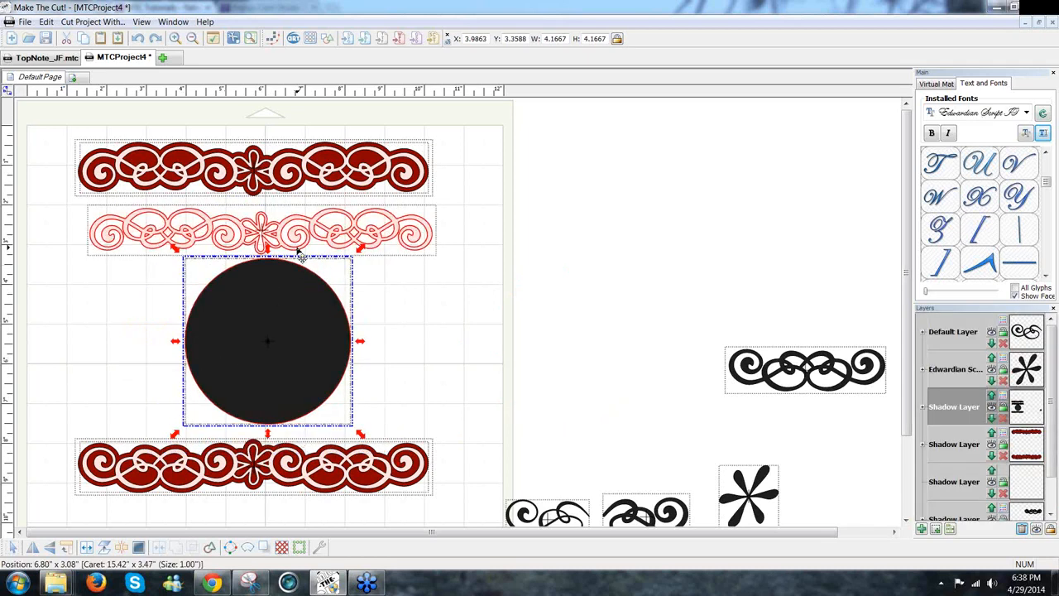
Wrap the copied scrollwork around the circle again with a spacing of -0.012 in.
{"action": "left_click_drag", "start_coordinate": [299, 252], "coordinate": [299, 302]}
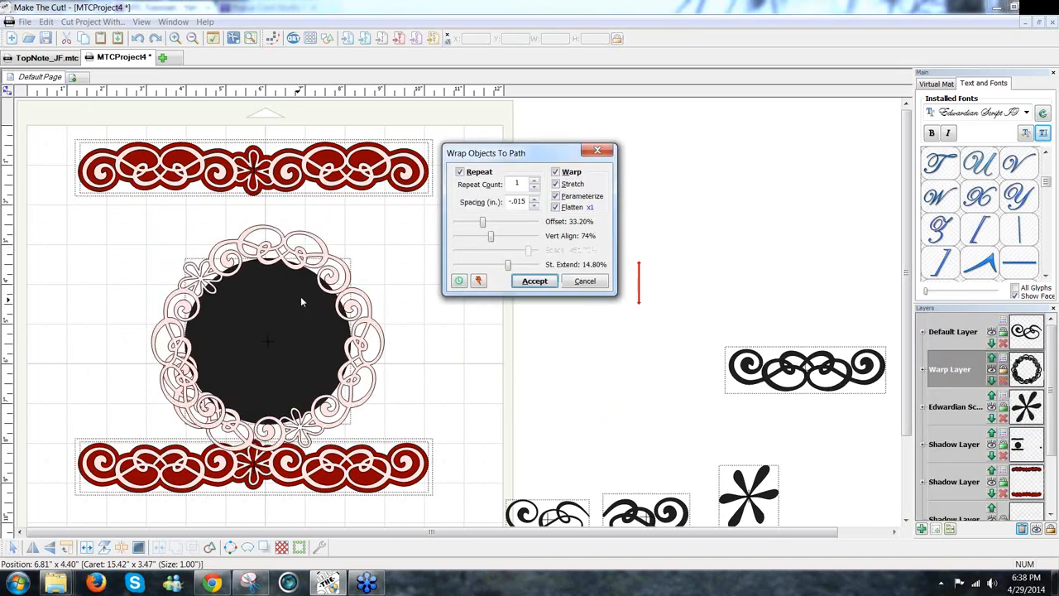
{"action": "left_click", "coordinate": [534, 202]}
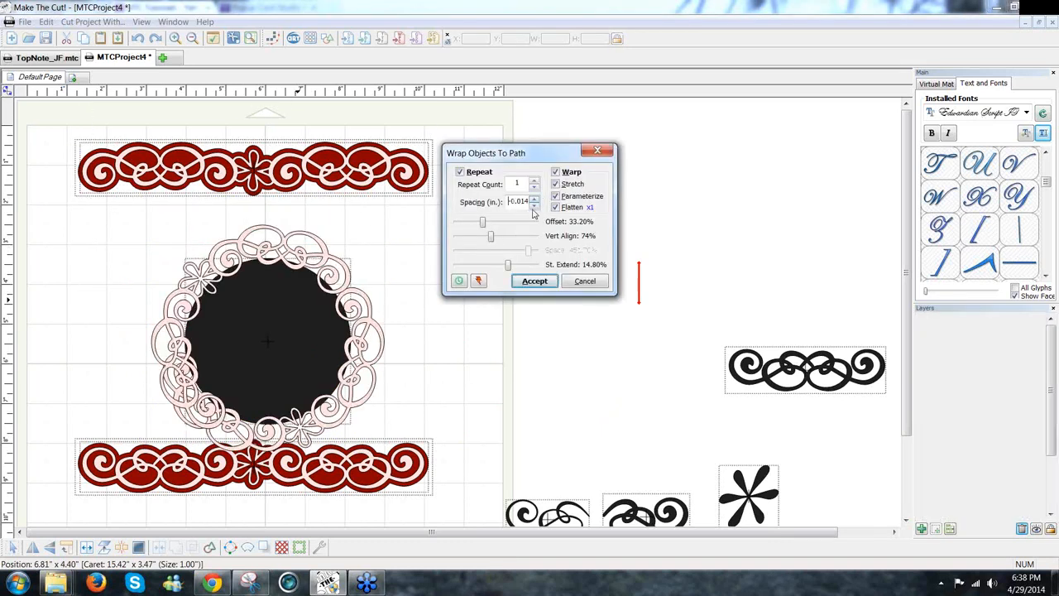
{"action": "left_click", "coordinate": [534, 201]}
{"action": "left_click", "coordinate": [534, 201]}
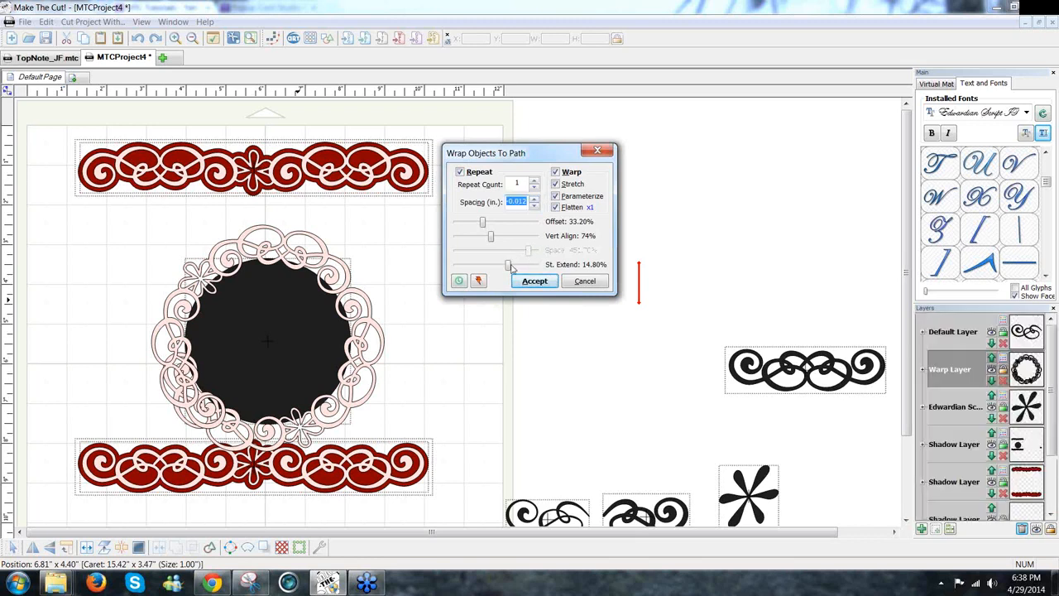
Set the wrap's St. Extend to 0.30%, accept it and weld the overlapping paths.
{"action": "left_click_drag", "start_coordinate": [507, 265], "coordinate": [488, 265]}
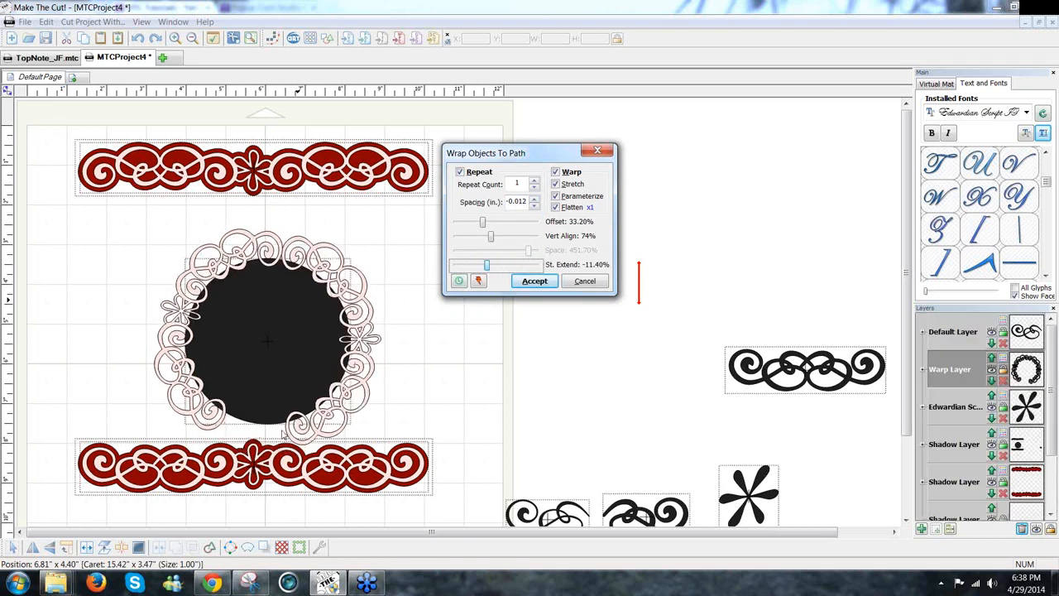
{"action": "left_click_drag", "start_coordinate": [488, 267], "coordinate": [500, 273]}
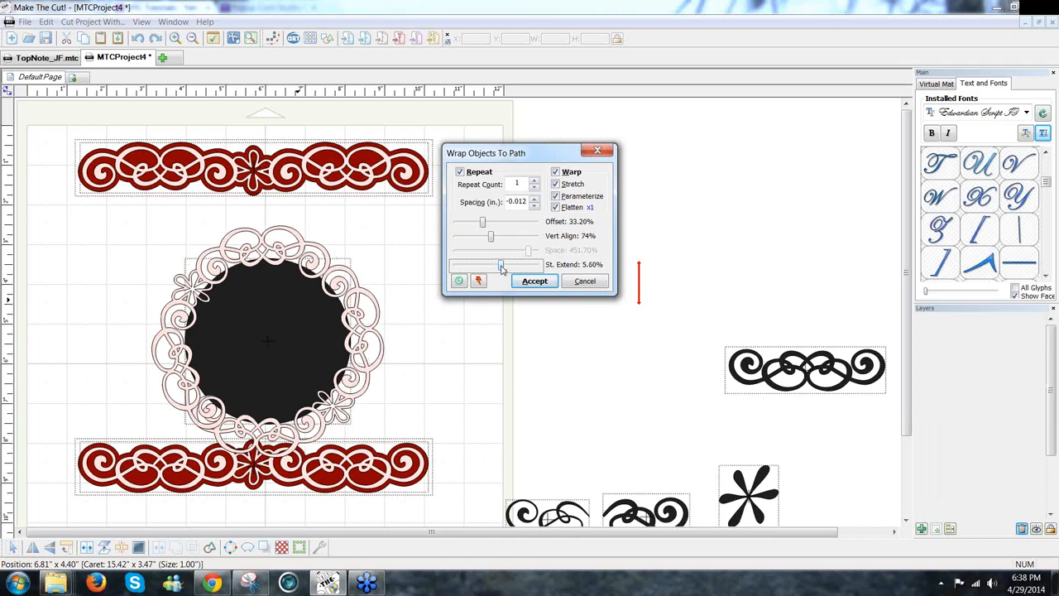
{"action": "left_click_drag", "start_coordinate": [501, 273], "coordinate": [497, 270]}
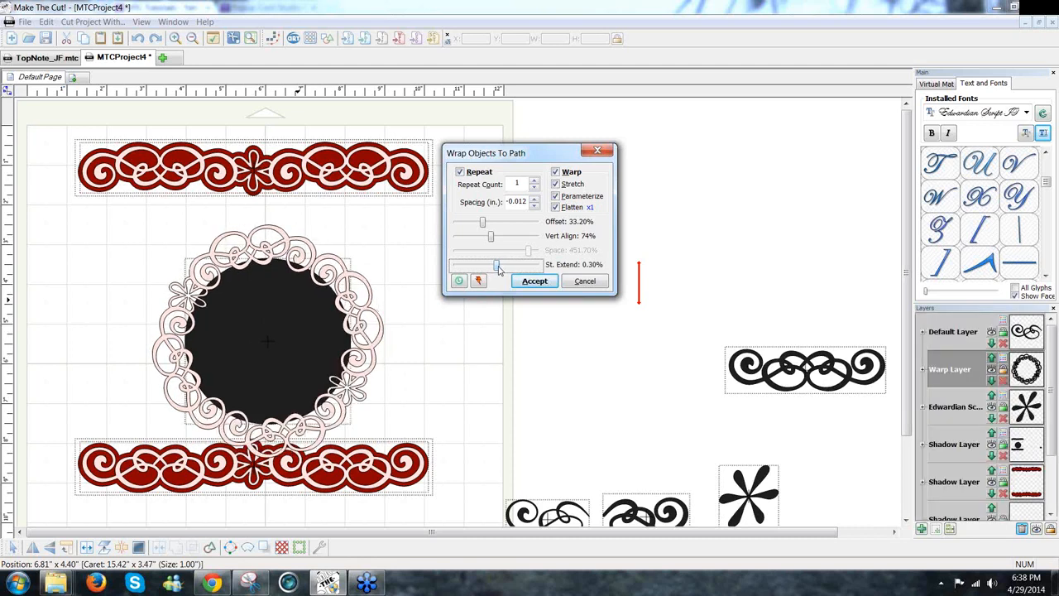
{"action": "left_click", "coordinate": [541, 285]}
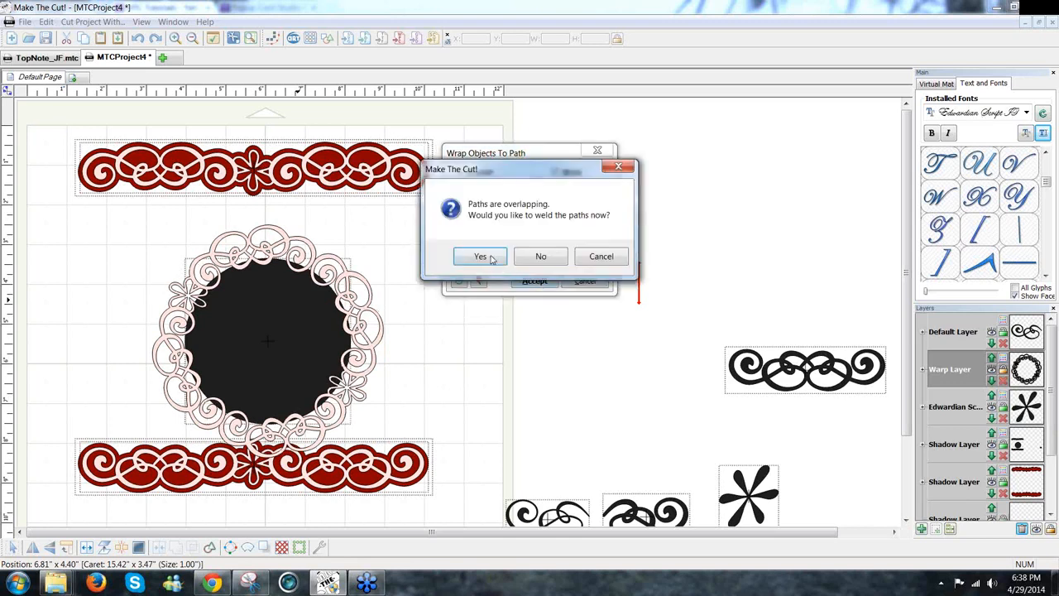
{"action": "left_click", "coordinate": [481, 257]}
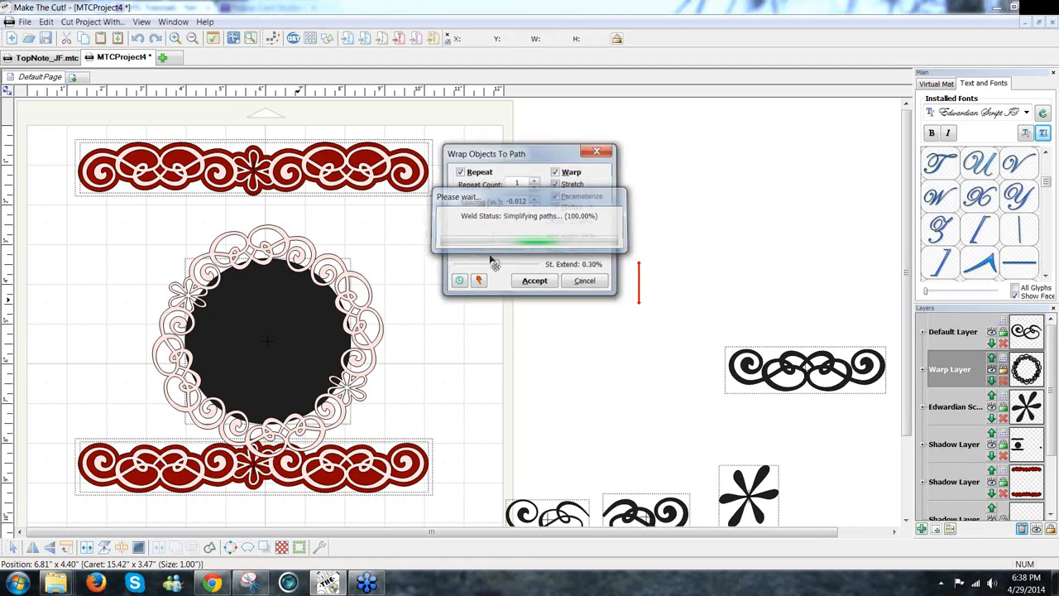
Move the wrapped ring to the left part of the mat and place the black circle in its center.
{"action": "left_click_drag", "start_coordinate": [365, 338], "coordinate": [284, 347]}
{"action": "left_click_drag", "start_coordinate": [356, 332], "coordinate": [441, 332]}
{"action": "left_click_drag", "start_coordinate": [263, 353], "coordinate": [297, 347]}
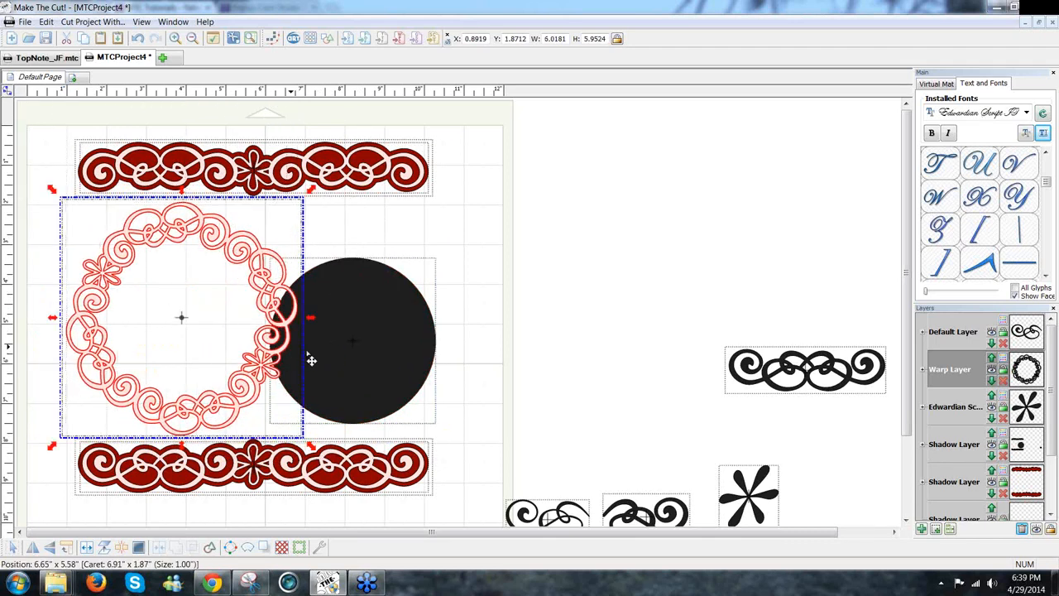
{"action": "left_click_drag", "start_coordinate": [381, 357], "coordinate": [189, 346]}
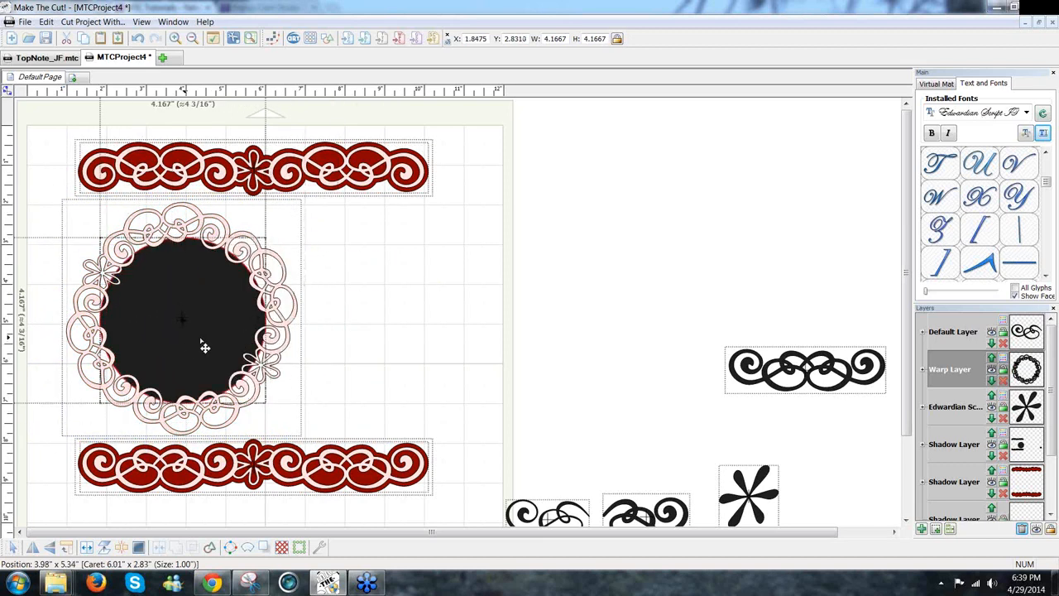
Shrink the black circle to about 3.90 in. across and center it so its edge touches the ring's scrollwork.
{"action": "left_click", "coordinate": [204, 348]}
{"action": "left_click", "coordinate": [421, 417]}
{"action": "left_click", "coordinate": [205, 318]}
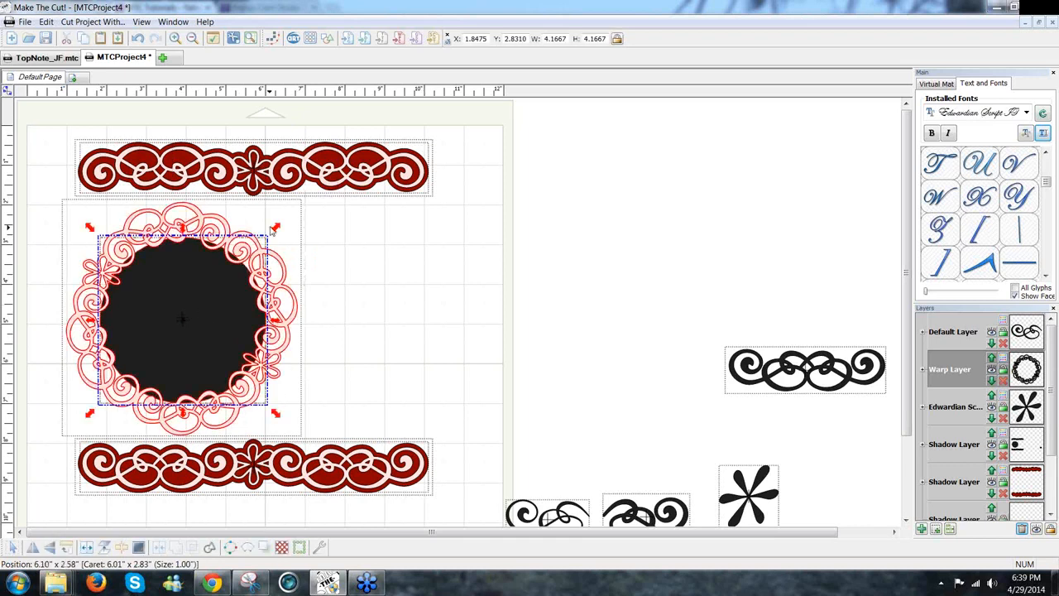
{"action": "left_click_drag", "start_coordinate": [275, 229], "coordinate": [252, 253]}
{"action": "left_click_drag", "start_coordinate": [208, 306], "coordinate": [214, 294]}
{"action": "left_click_drag", "start_coordinate": [264, 404], "coordinate": [270, 407]}
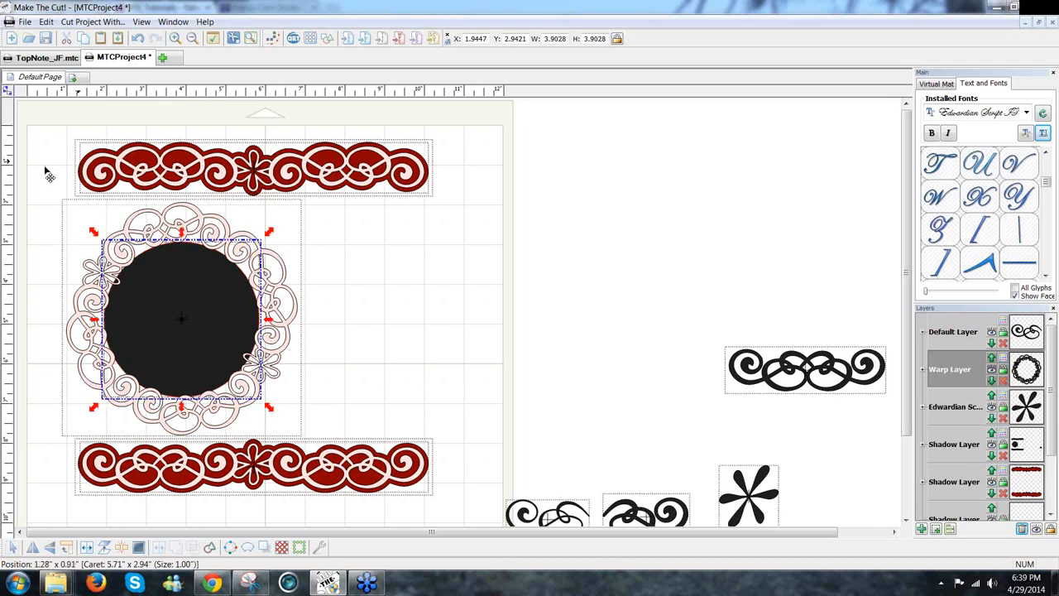
Weld the black circle and the scrollwork ring into one shape.
{"action": "left_click_drag", "start_coordinate": [44, 172], "coordinate": [340, 470]}
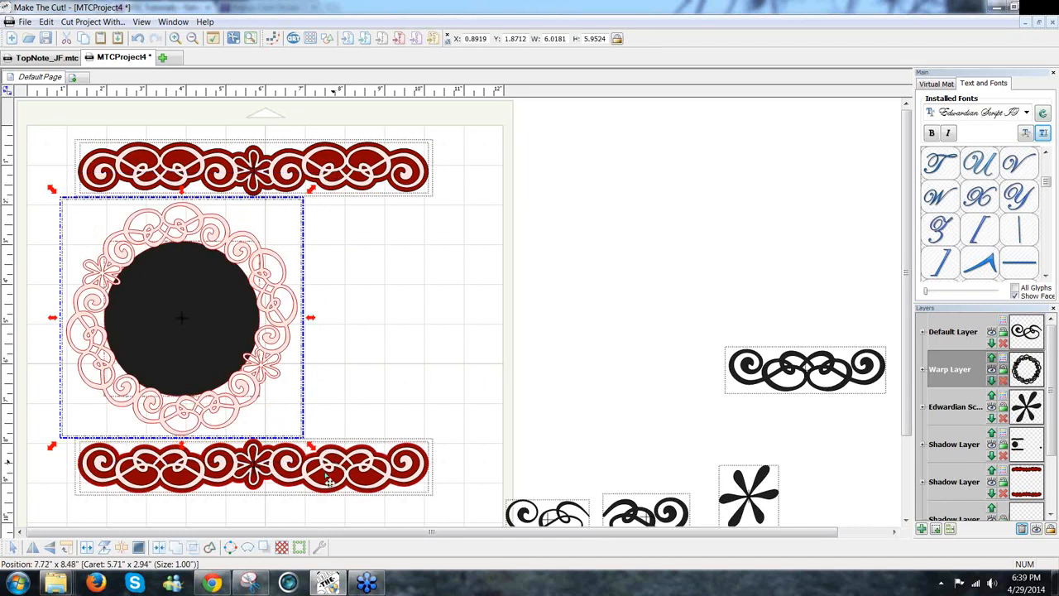
{"action": "left_click", "coordinate": [179, 548]}
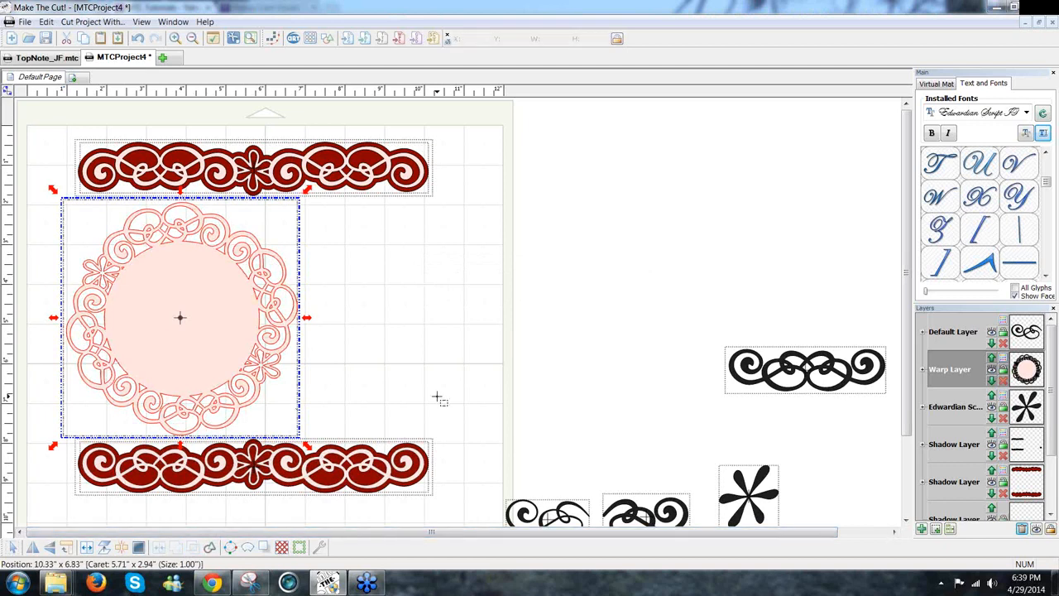
{"action": "left_click", "coordinate": [387, 317]}
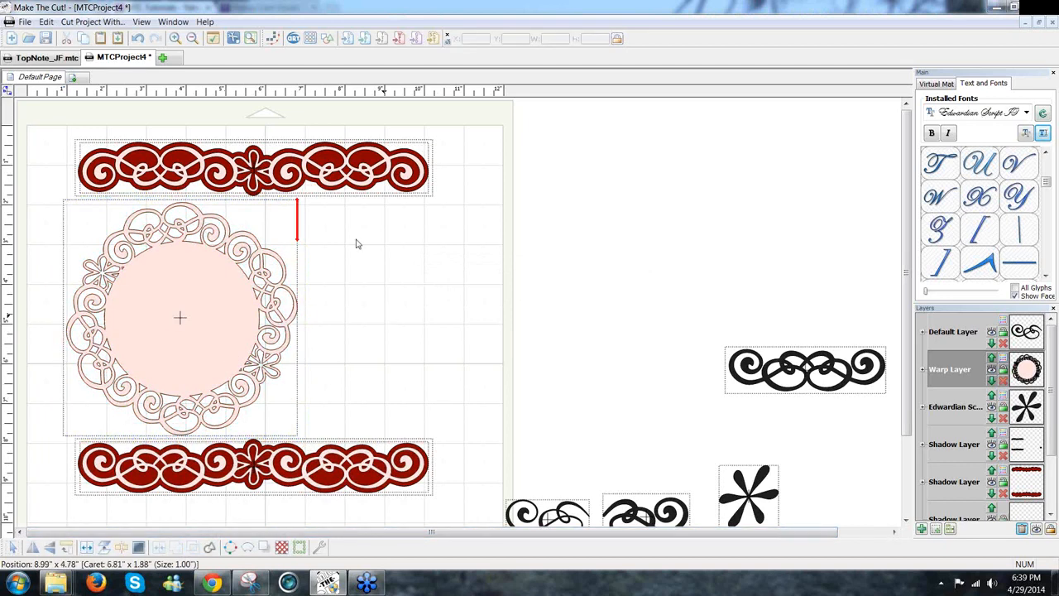
Add another generic circle, 1 in. across, from the basic shapes and place it inside the welded medallion.
{"action": "left_click", "coordinate": [327, 40]}
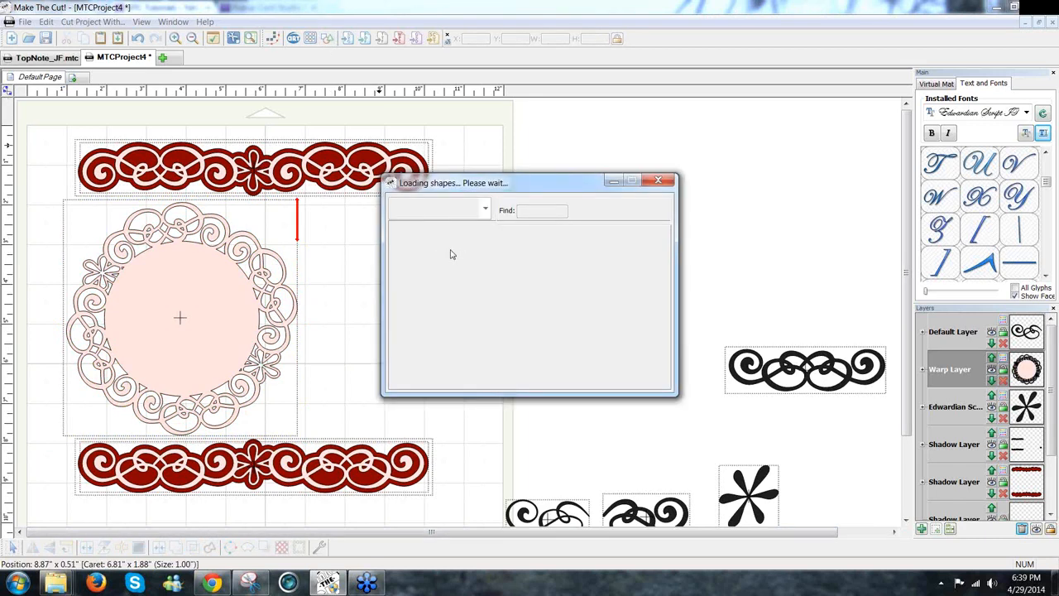
{"action": "double_click", "coordinate": [420, 240]}
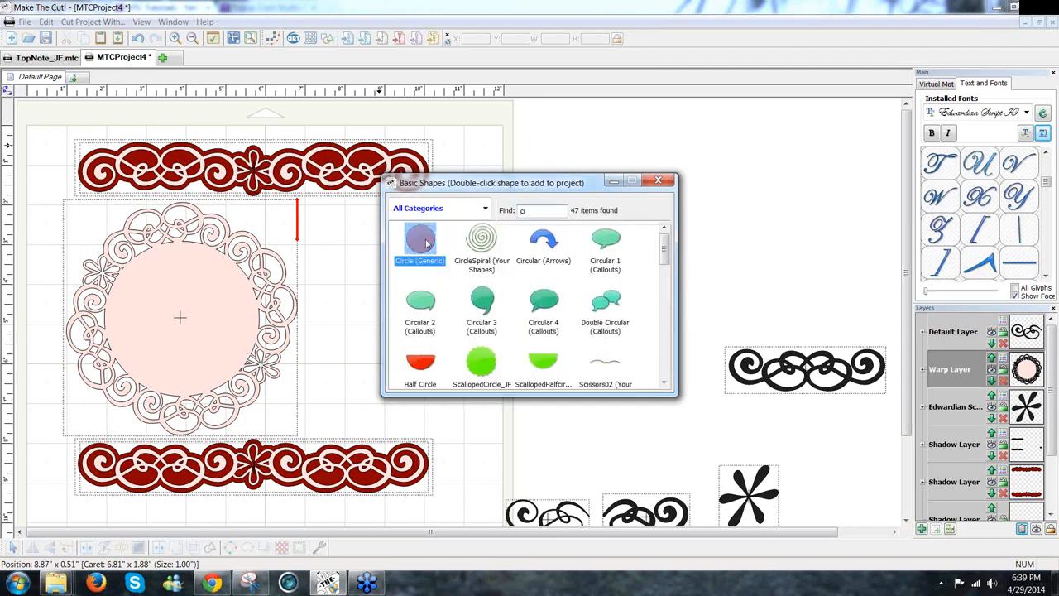
{"action": "left_click", "coordinate": [659, 181]}
{"action": "left_click_drag", "start_coordinate": [331, 205], "coordinate": [155, 288]}
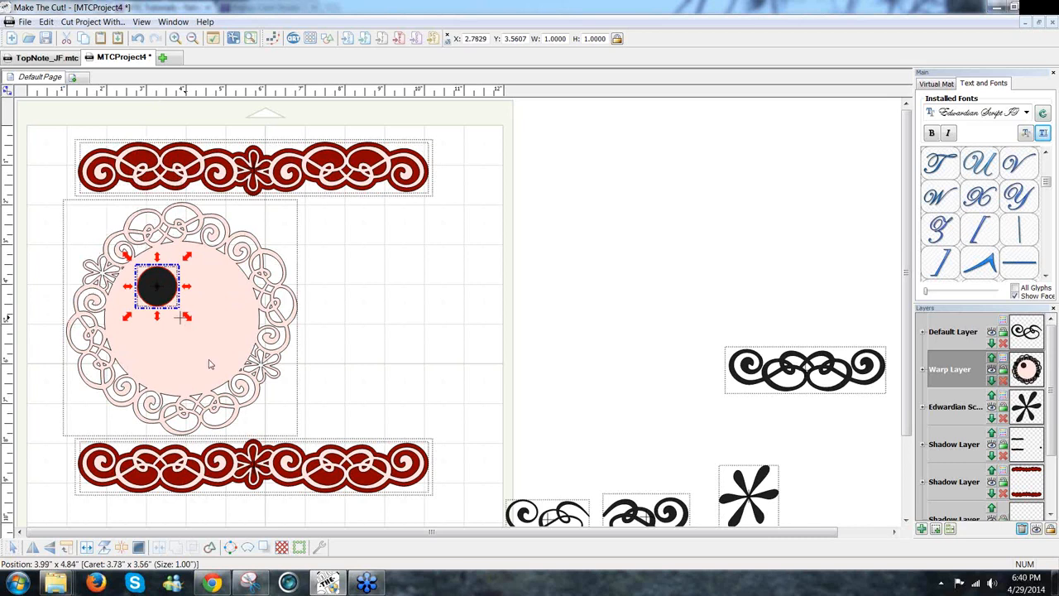
Enlarge the new circle to about 3.22 in. across and align its center with the medallion.
{"action": "left_click_drag", "start_coordinate": [221, 376], "coordinate": [185, 334]}
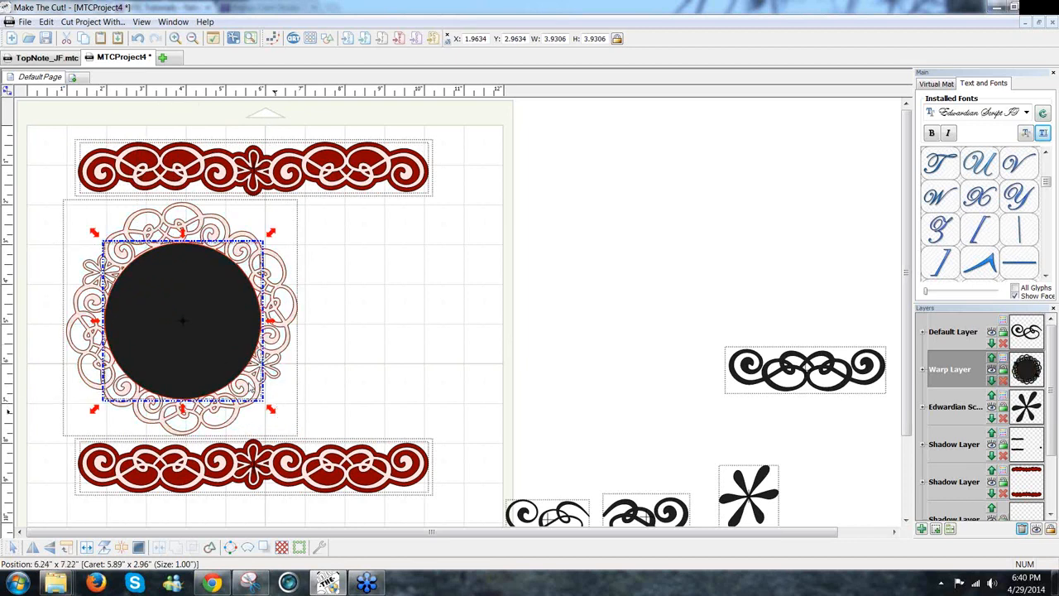
{"action": "left_click_drag", "start_coordinate": [249, 386], "coordinate": [207, 350]}
{"action": "left_click_drag", "start_coordinate": [158, 319], "coordinate": [187, 335]}
{"action": "left_click", "coordinate": [253, 392]}
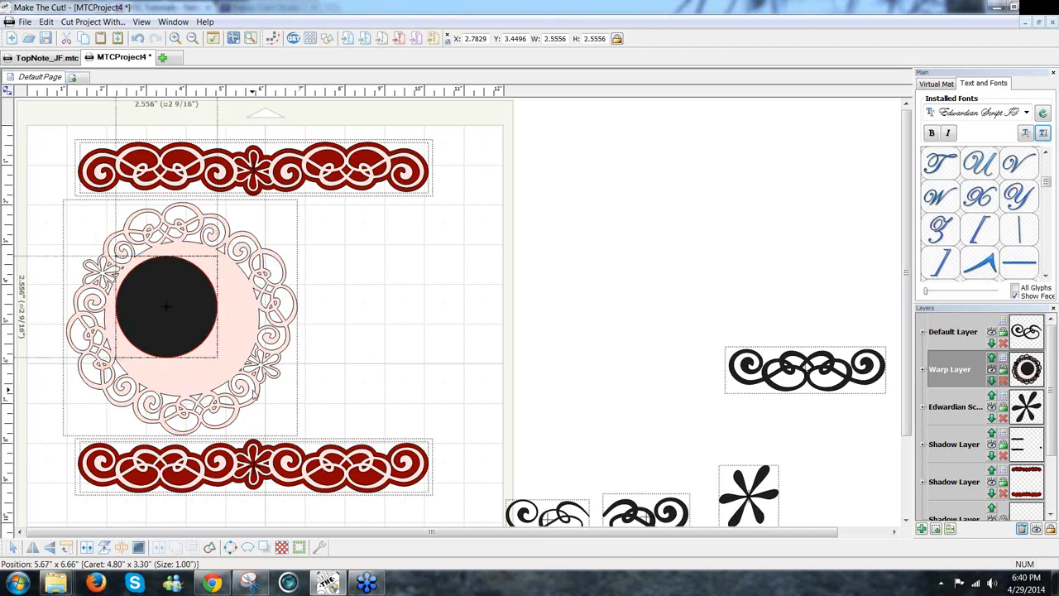
{"action": "left_click_drag", "start_coordinate": [253, 393], "coordinate": [253, 394]}
{"action": "left_click_drag", "start_coordinate": [174, 339], "coordinate": [176, 326]}
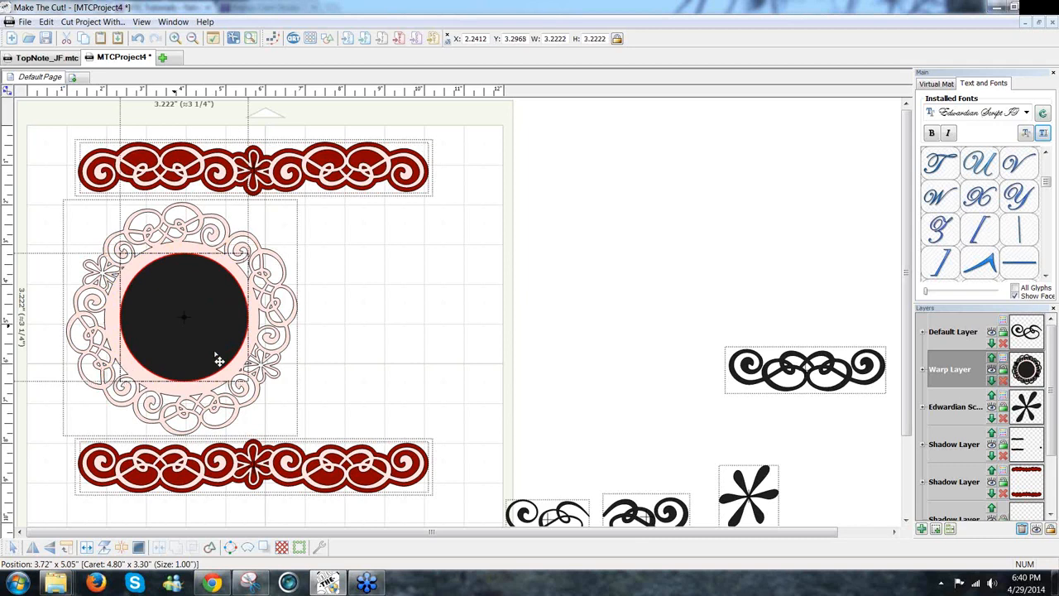
{"action": "left_click_drag", "start_coordinate": [370, 205], "coordinate": [17, 496]}
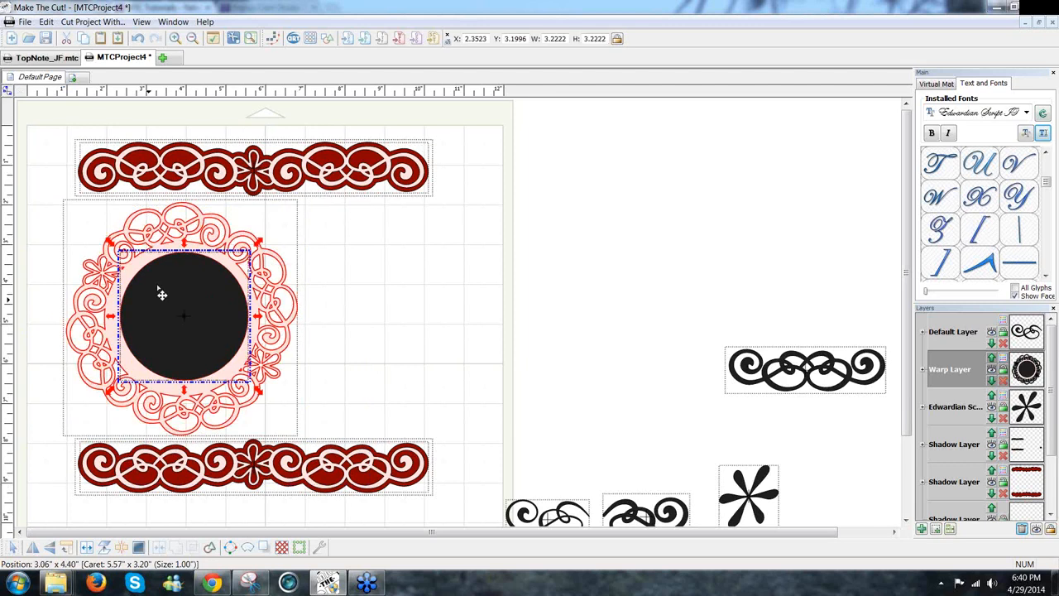
{"action": "left_click", "coordinate": [185, 237]}
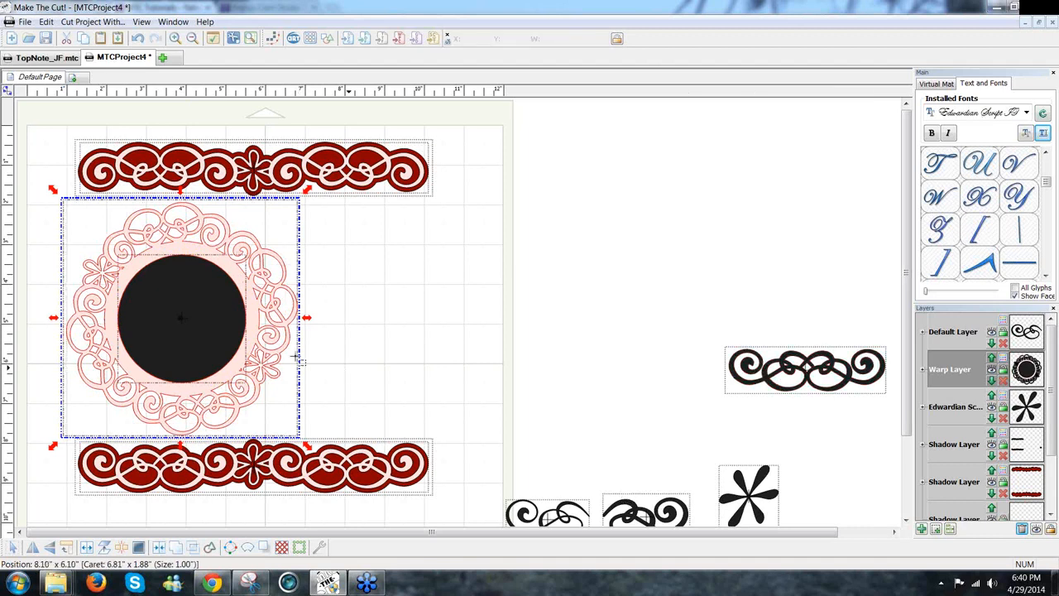
Put the 3.22 in. circle on its own new layer and move that layer to the bottom of the stack.
{"action": "left_click", "coordinate": [348, 368]}
{"action": "left_click", "coordinate": [216, 346]}
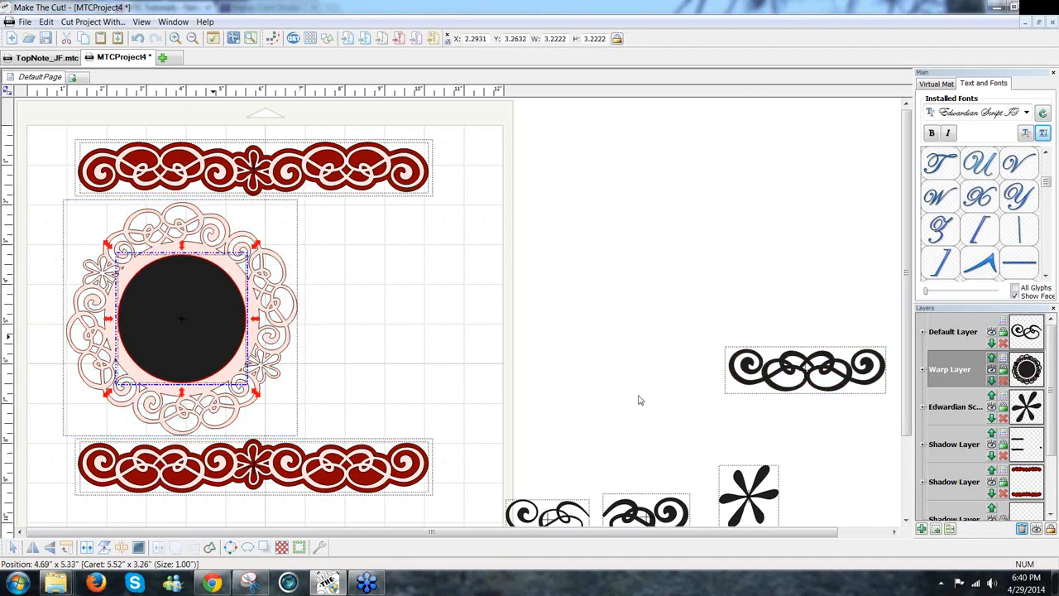
{"action": "left_click", "coordinate": [936, 529]}
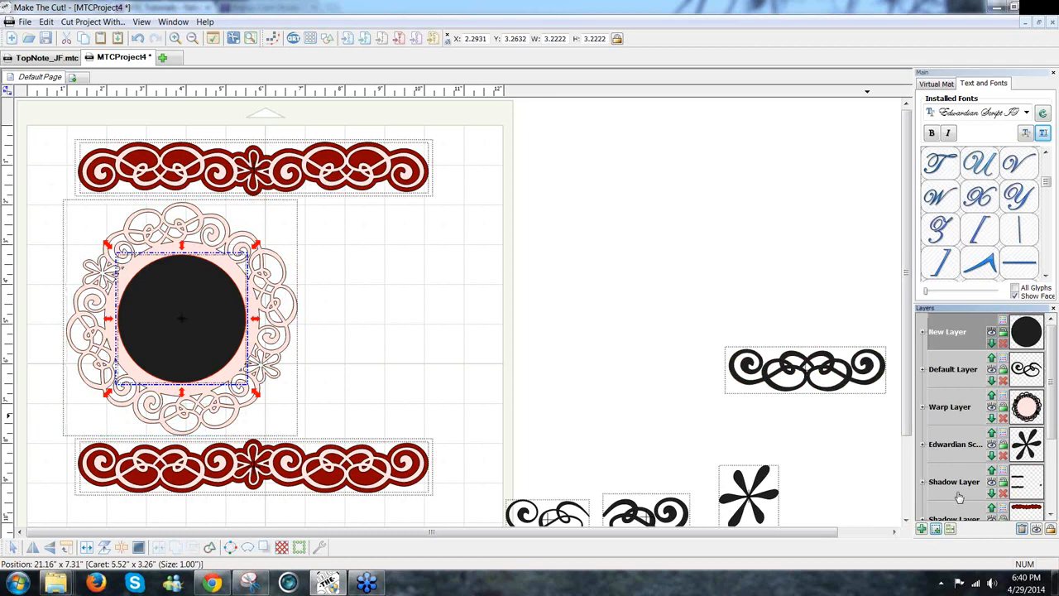
{"action": "right_click", "coordinate": [960, 333]}
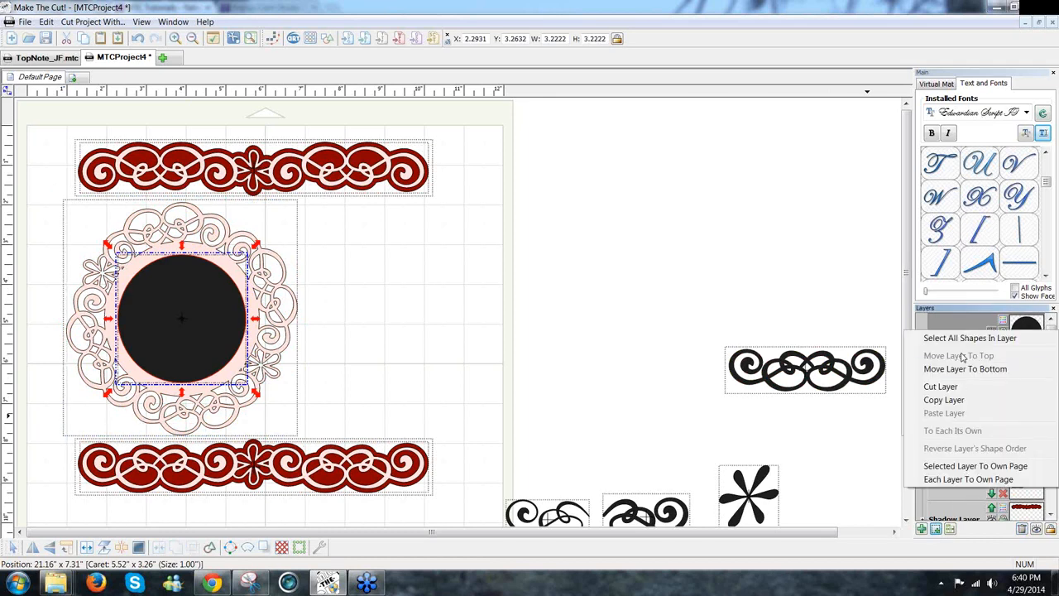
{"action": "left_click", "coordinate": [970, 369]}
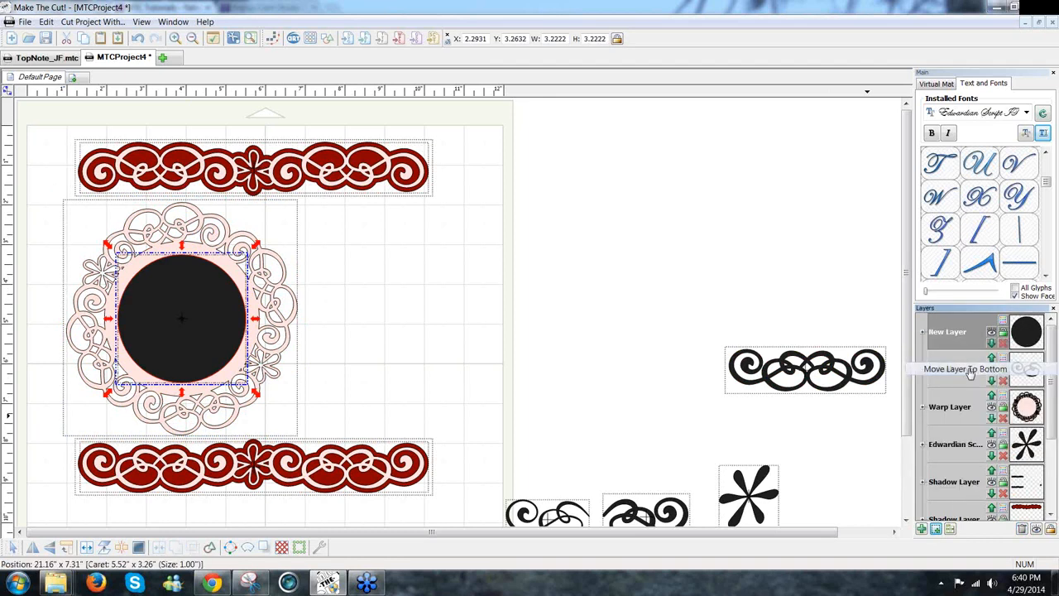
{"action": "left_click", "coordinate": [576, 336]}
Join the medallion with the inner circle to cut a round opening through its center.
{"action": "mouse_move", "coordinate": [45, 194]}
{"action": "left_mouse_down"}
{"action": "mouse_move", "coordinate": [256, 261]}
{"action": "mouse_move", "coordinate": [332, 400]}
{"action": "left_mouse_up"}
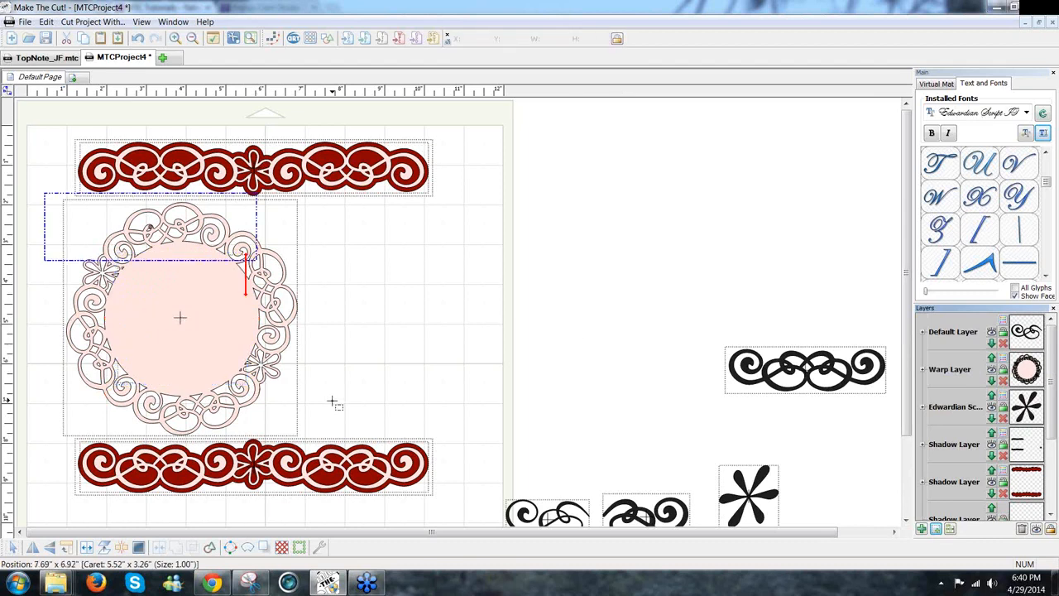
{"action": "left_click_drag", "start_coordinate": [366, 482], "coordinate": [371, 454]}
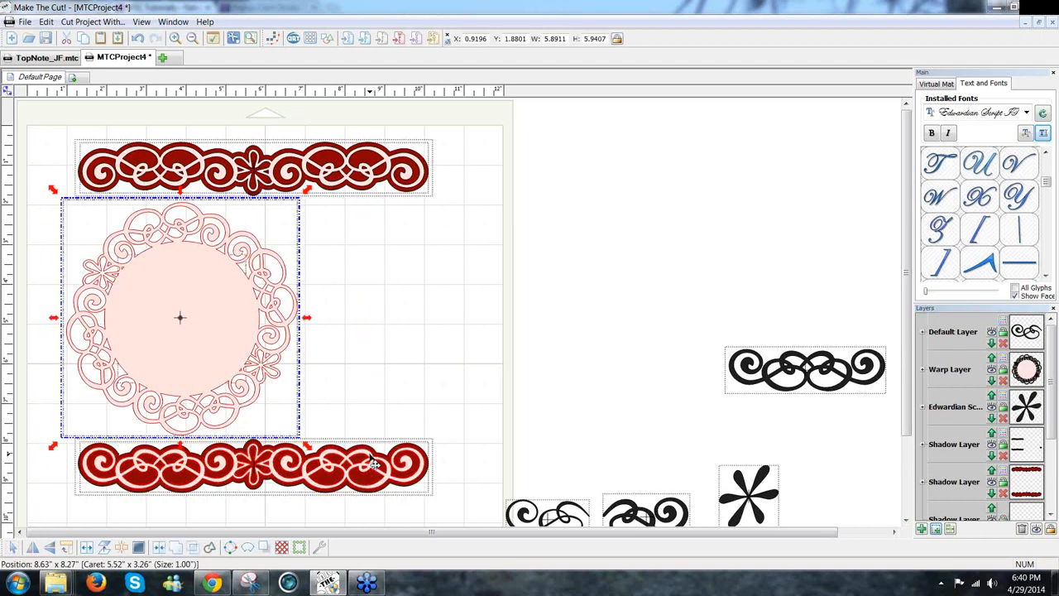
{"action": "left_click", "coordinate": [159, 547]}
{"action": "left_click", "coordinate": [373, 391]}
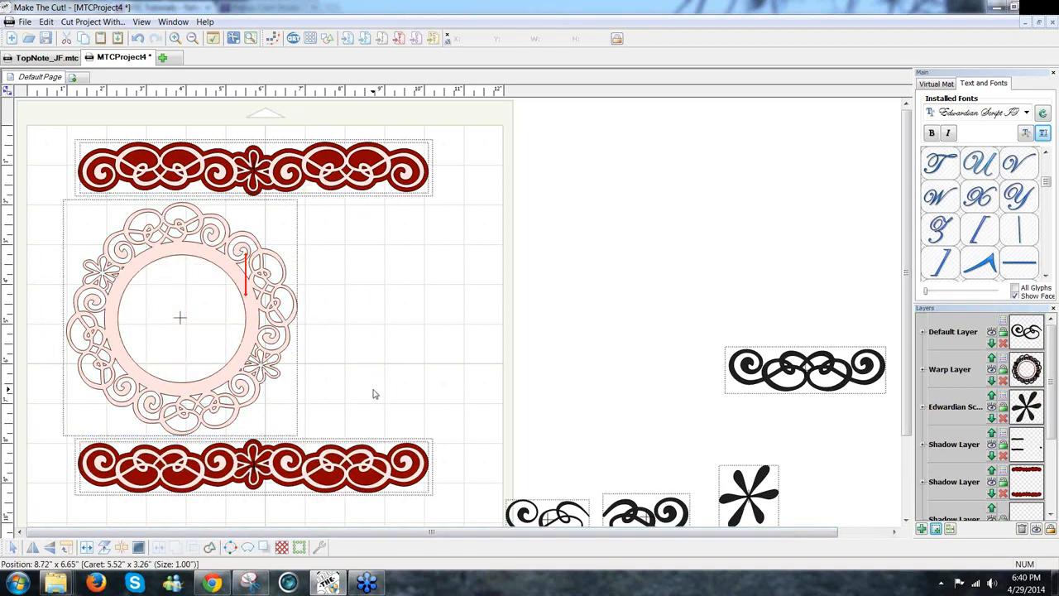
Generate a 0.1 in. rounded shadow layer for the round frame with Blacked Out turned off.
{"action": "left_click", "coordinate": [261, 395]}
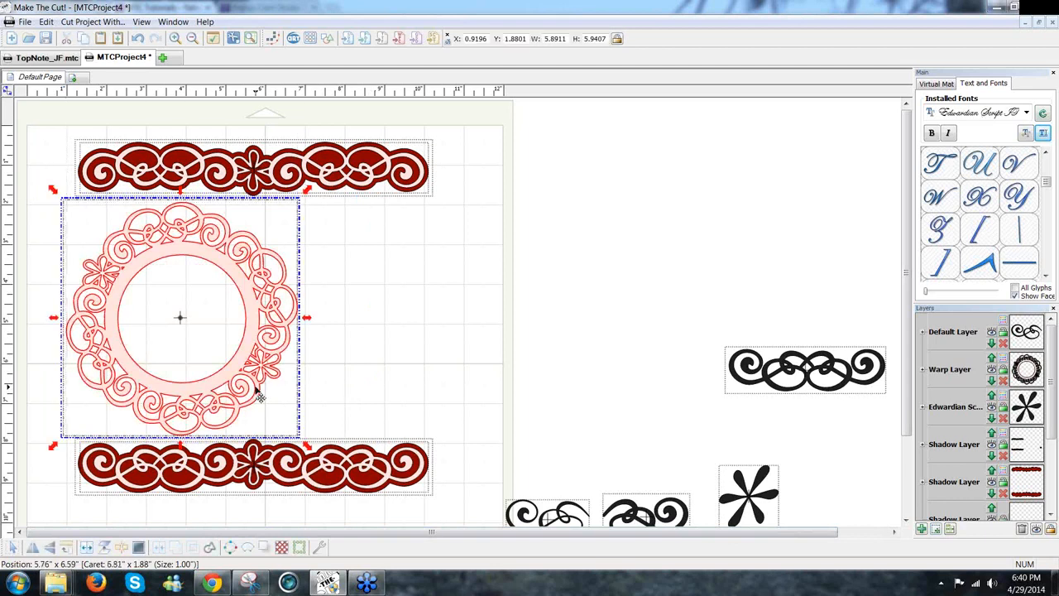
{"action": "left_click", "coordinate": [264, 548]}
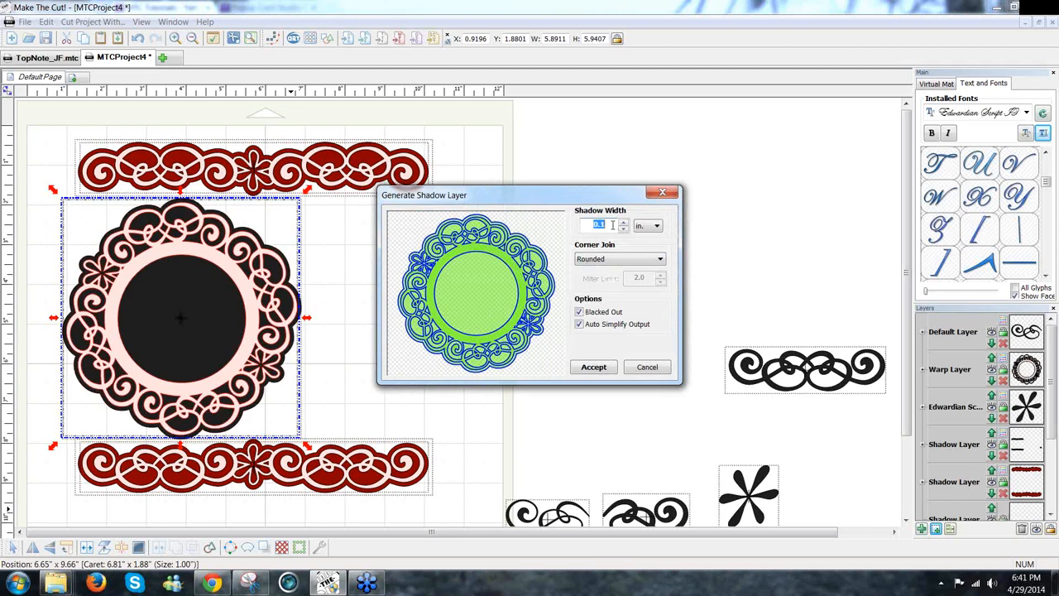
{"action": "left_click", "coordinate": [579, 312]}
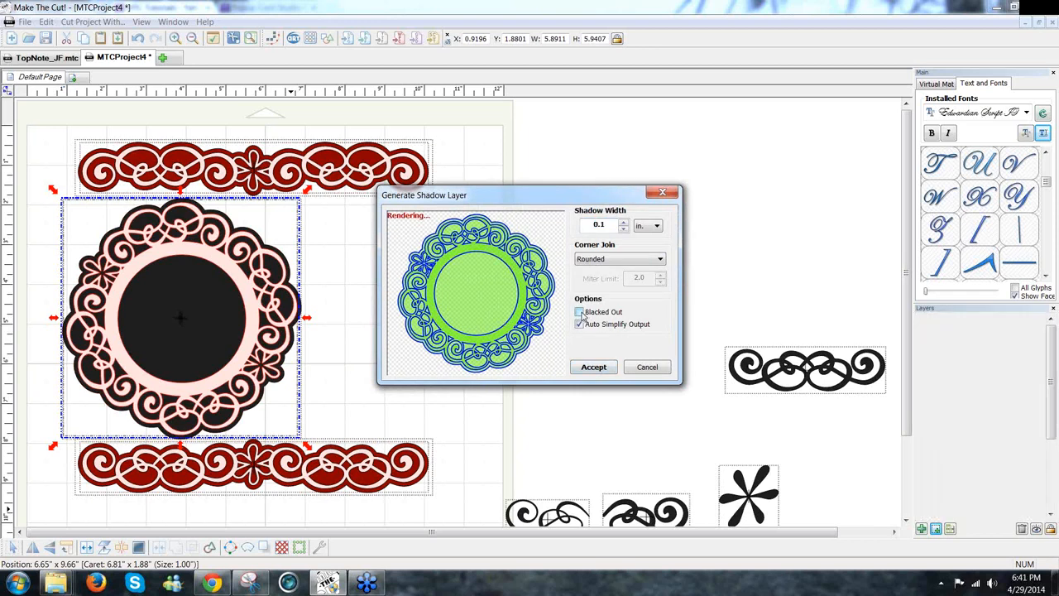
{"action": "left_click", "coordinate": [599, 369]}
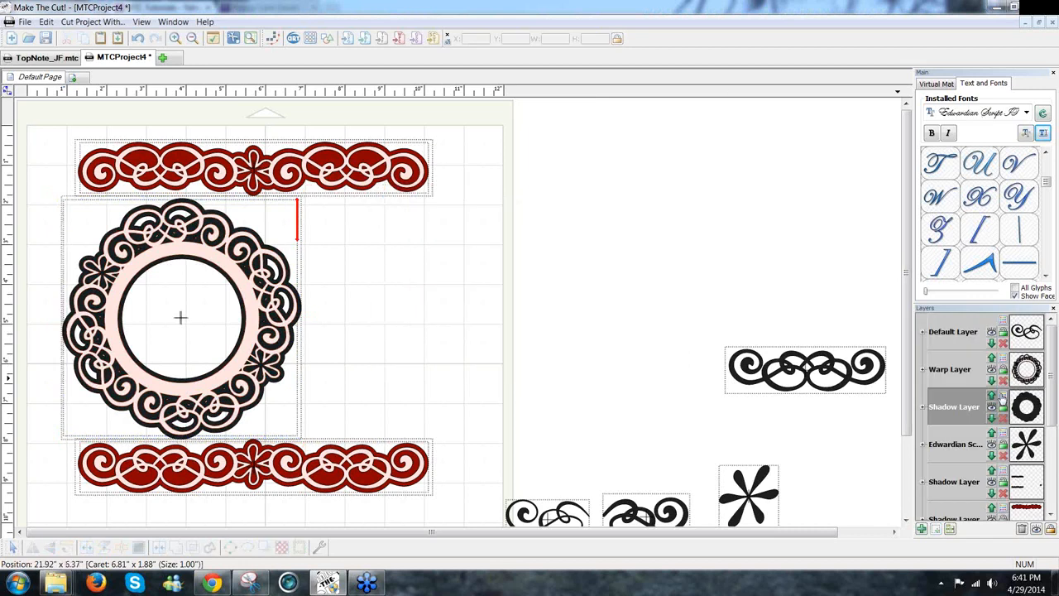
Color the round frame's shadow layer dark red to match the shadows of the two borders.
{"action": "left_click", "coordinate": [1003, 398]}
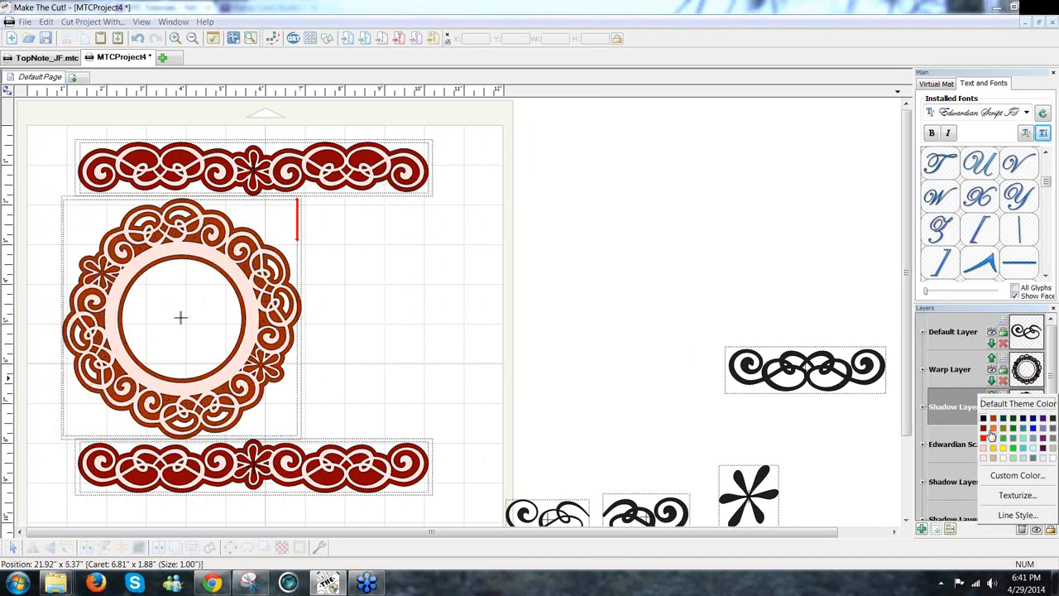
{"action": "left_click", "coordinate": [984, 428]}
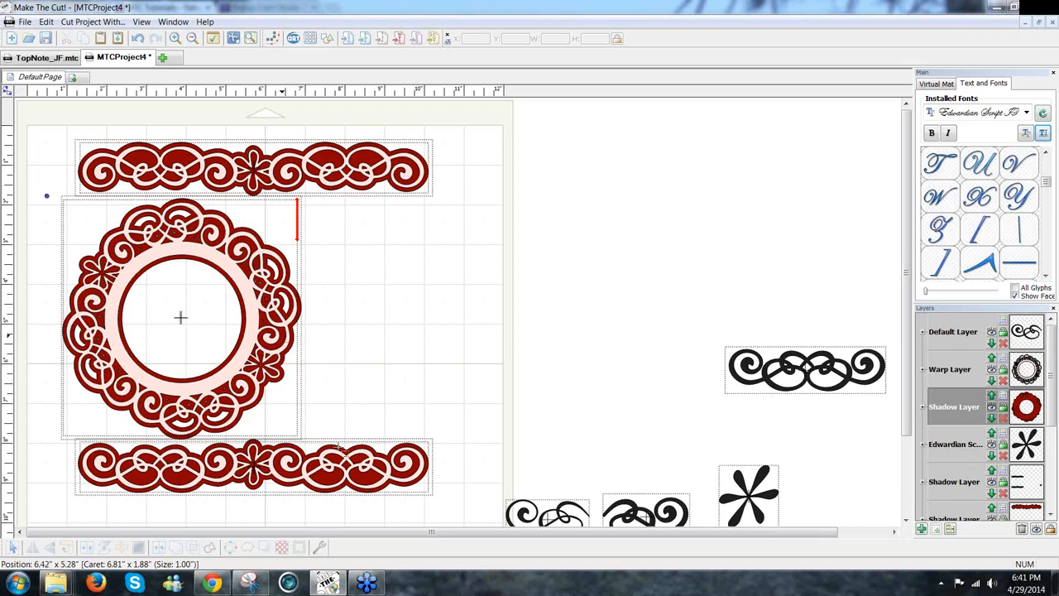
{"action": "left_click_drag", "start_coordinate": [285, 327], "coordinate": [341, 430]}
{"action": "left_click", "coordinate": [444, 314]}
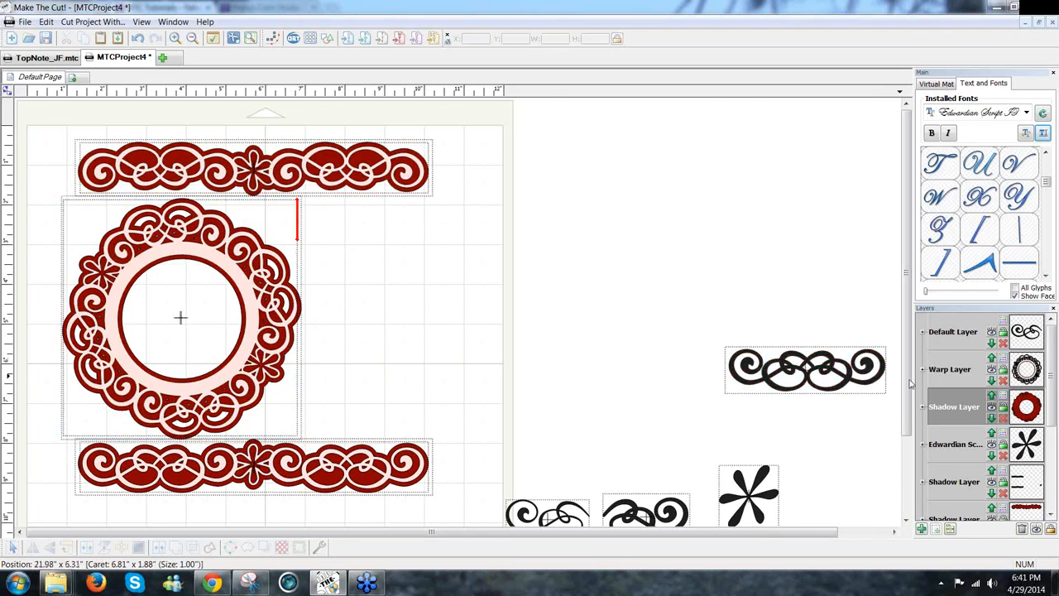
Move the spare bold flourish up beside the round frame at the mat's edge, and flip it horizontally and vertically.
{"action": "scroll", "coordinate": [910, 382], "scroll_direction": "down", "scroll_amount": 2}
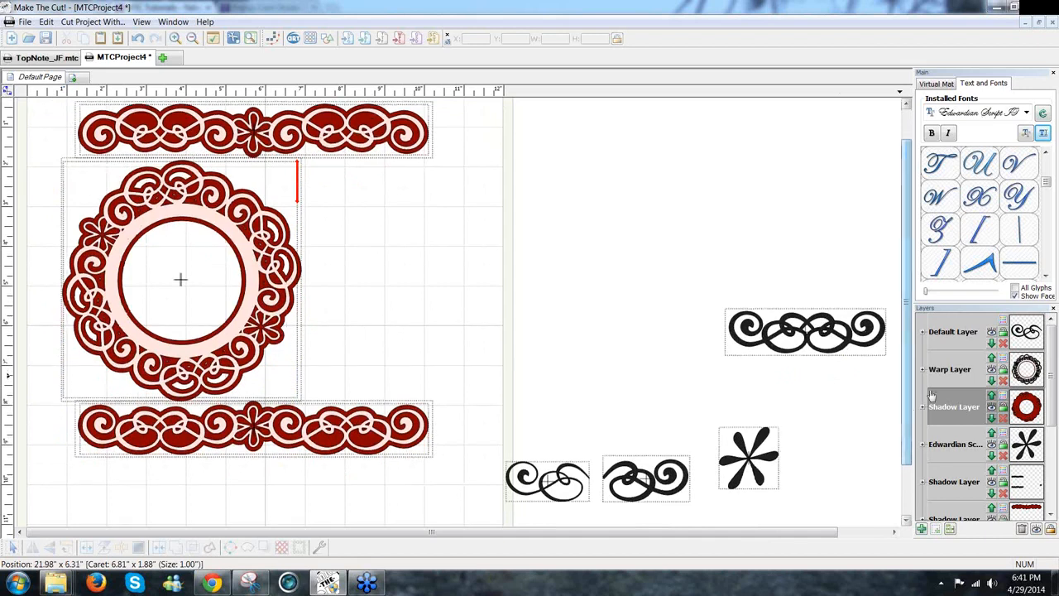
{"action": "left_click_drag", "start_coordinate": [584, 411], "coordinate": [544, 267]}
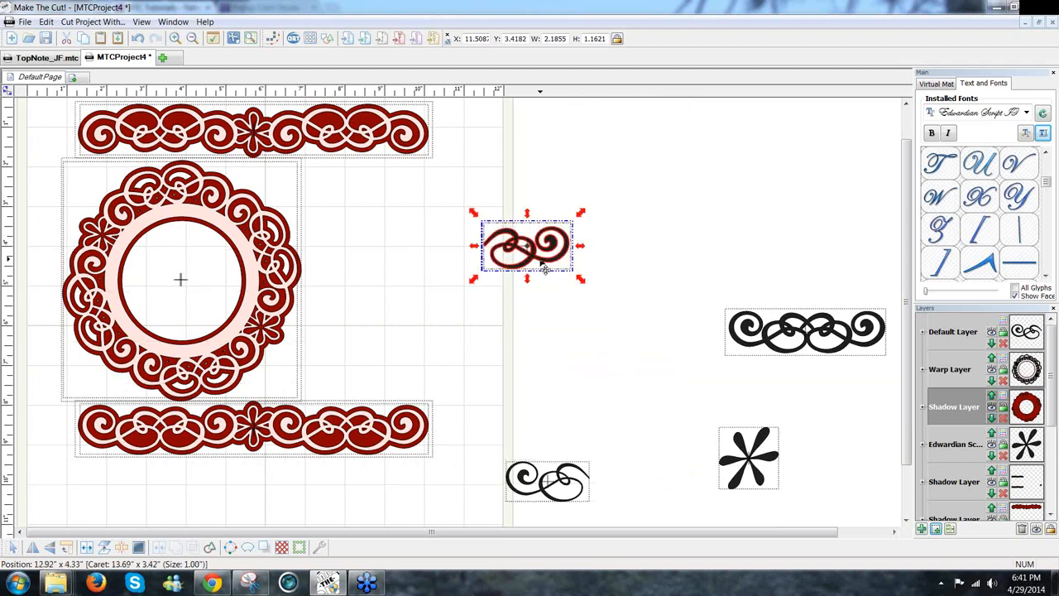
{"action": "left_click", "coordinate": [33, 548]}
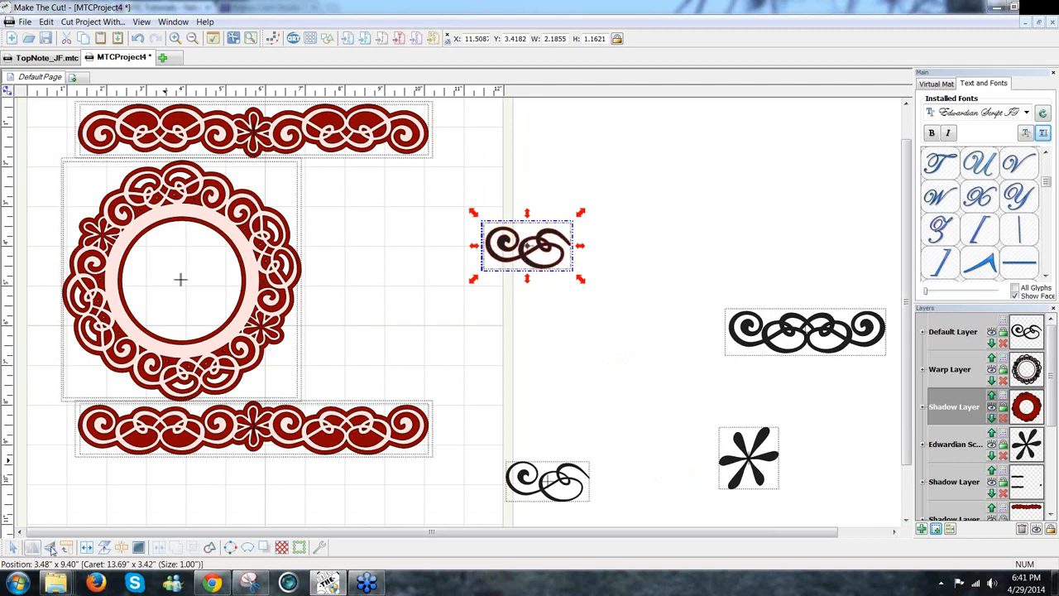
{"action": "left_click", "coordinate": [49, 548]}
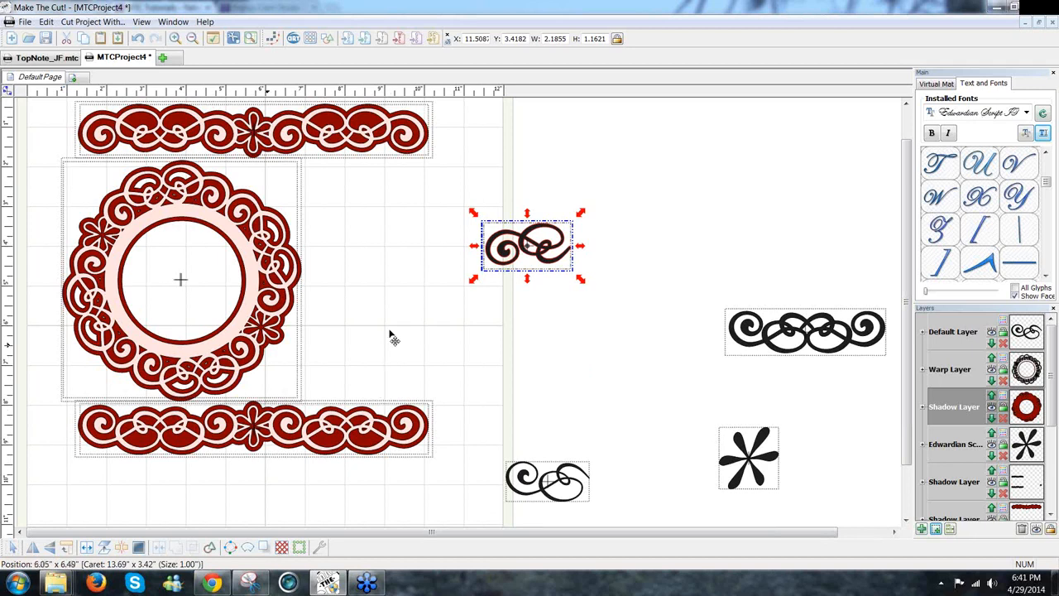
Paste a copy of the flourish in place, rotate it upright, and move it below the original, flipped vertically and horizontally.
{"action": "left_click", "coordinate": [47, 23]}
{"action": "left_click", "coordinate": [48, 24]}
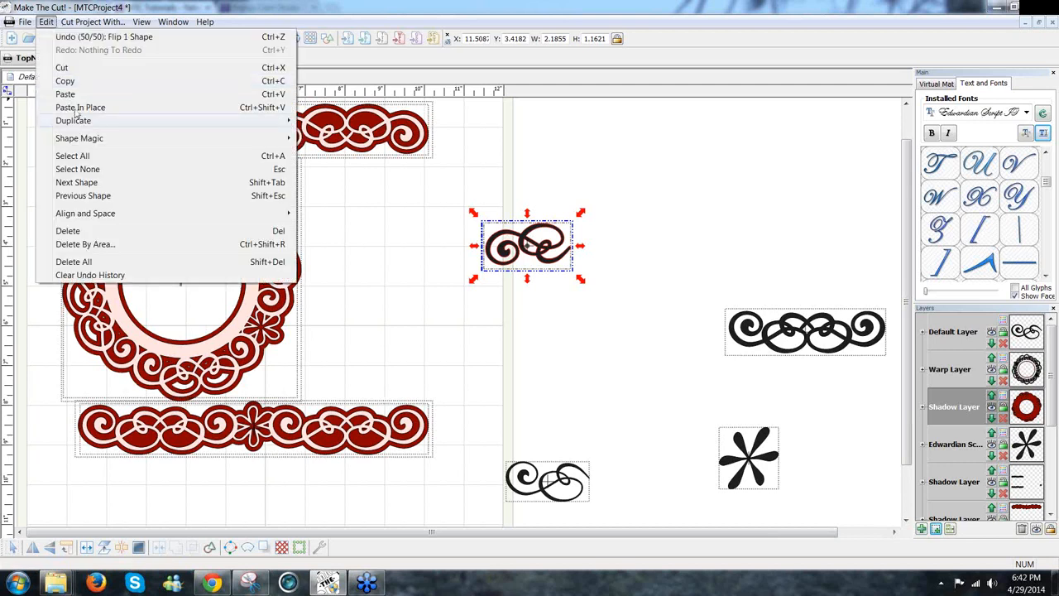
{"action": "left_click", "coordinate": [79, 108]}
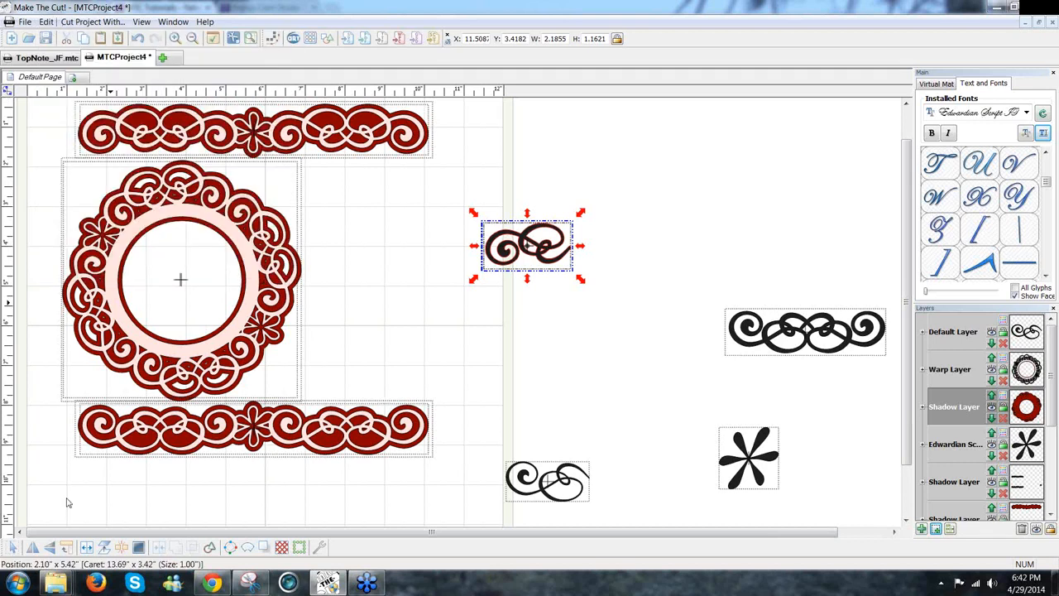
{"action": "left_click", "coordinate": [66, 547]}
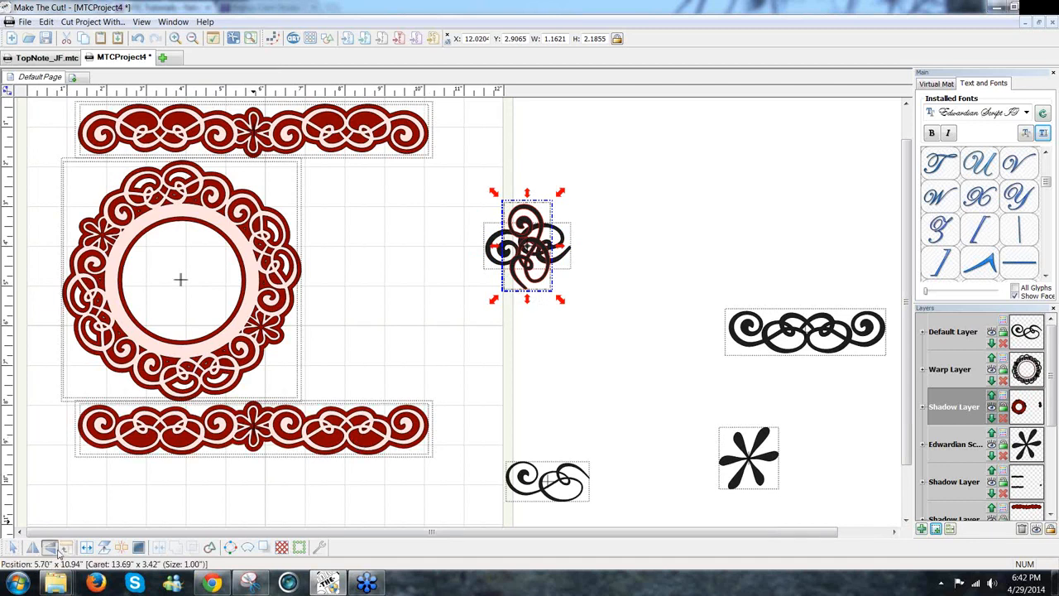
{"action": "left_click", "coordinate": [52, 549]}
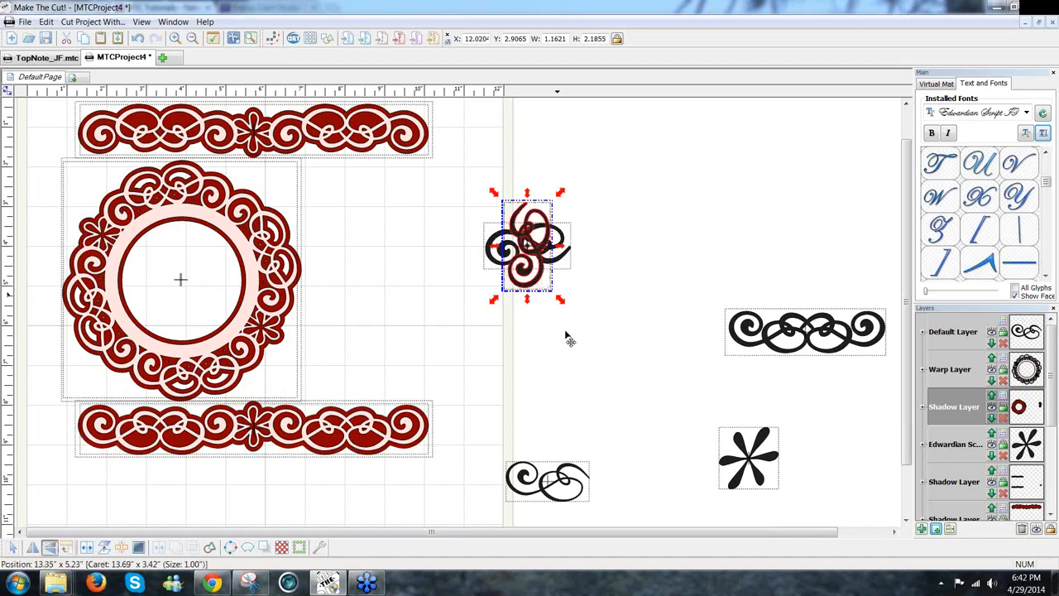
{"action": "left_click_drag", "start_coordinate": [566, 332], "coordinate": [577, 377]}
{"action": "left_click", "coordinate": [34, 548]}
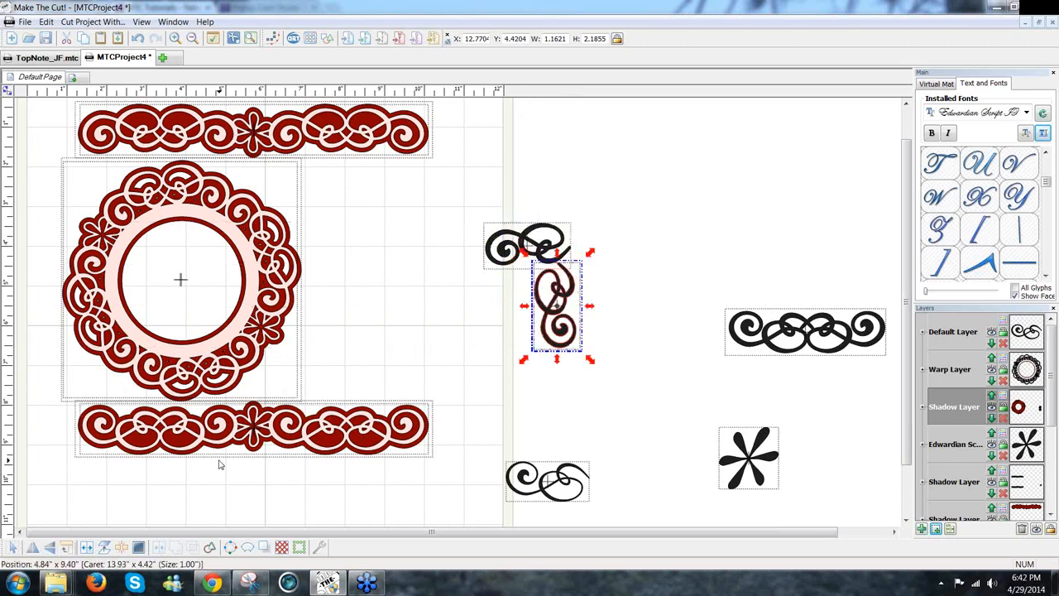
Move the upright flourish against the horizontal one to form a corner, and flip the horizontal one left to right.
{"action": "left_click_drag", "start_coordinate": [566, 354], "coordinate": [506, 341]}
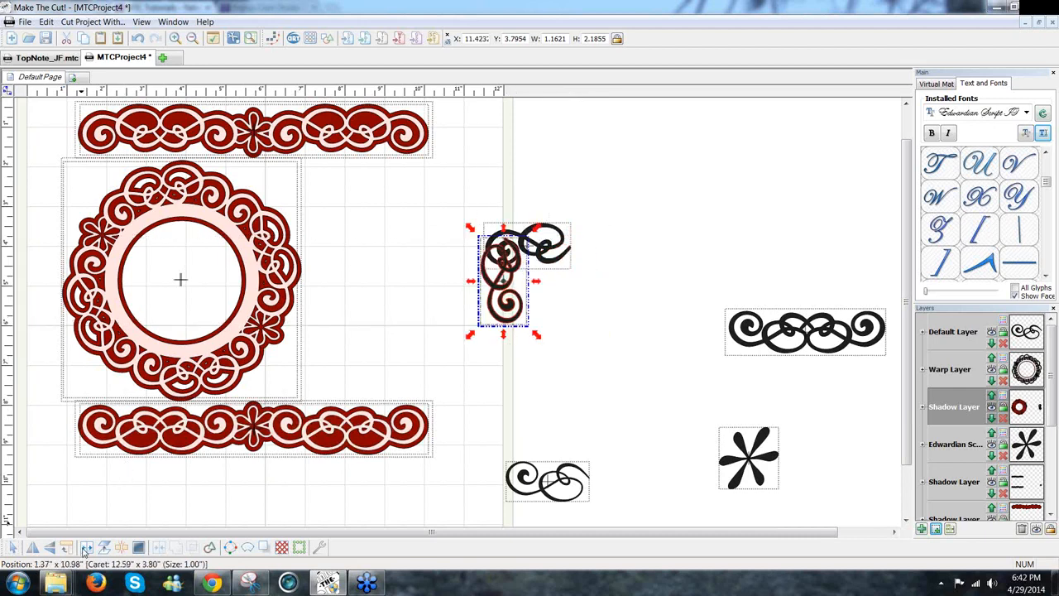
{"action": "left_click", "coordinate": [558, 266]}
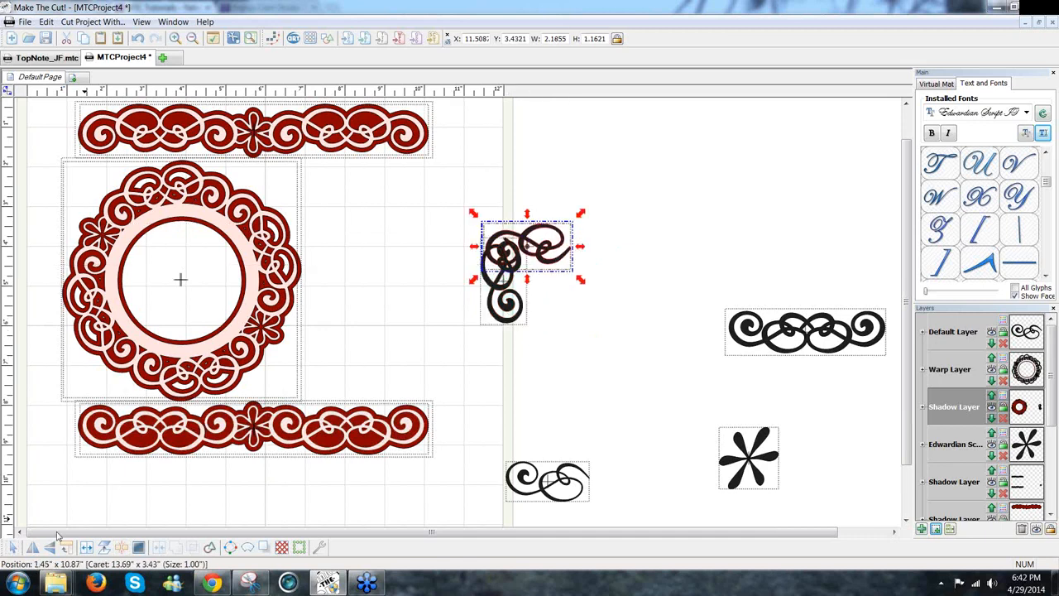
{"action": "left_click", "coordinate": [33, 549]}
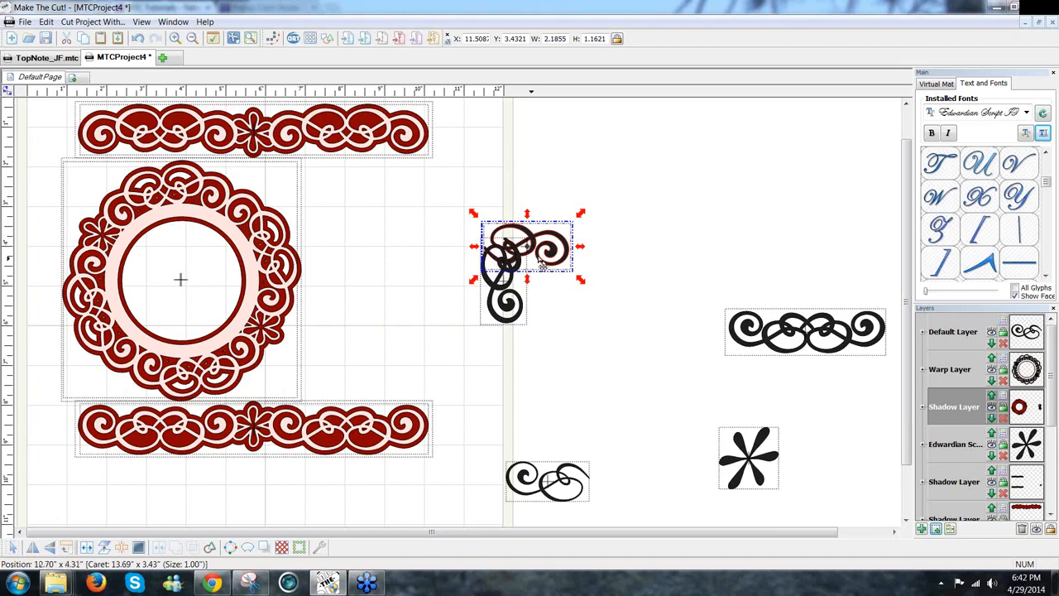
Try forming the corner with the horizontal flourish at the lower end of the upright one.
{"action": "left_click_drag", "start_coordinate": [565, 263], "coordinate": [498, 345]}
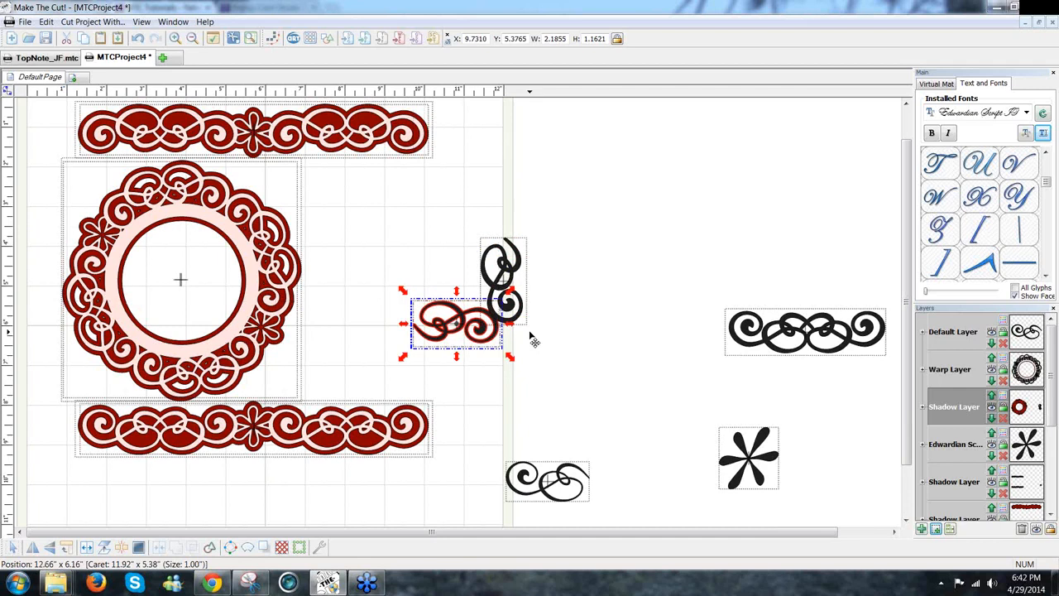
{"action": "left_click", "coordinate": [555, 362]}
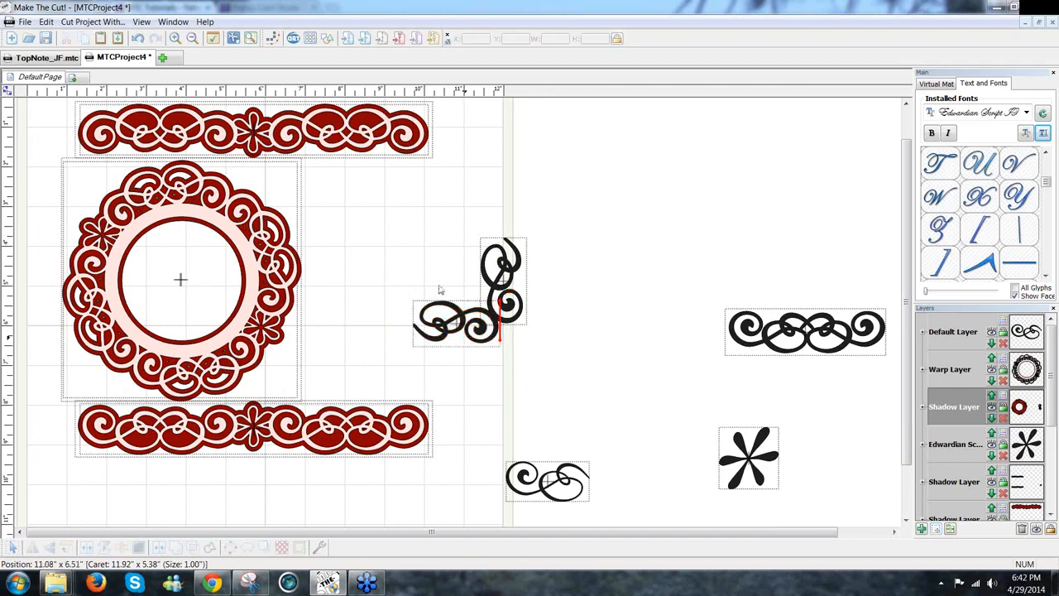
{"action": "left_click_drag", "start_coordinate": [501, 336], "coordinate": [626, 256]}
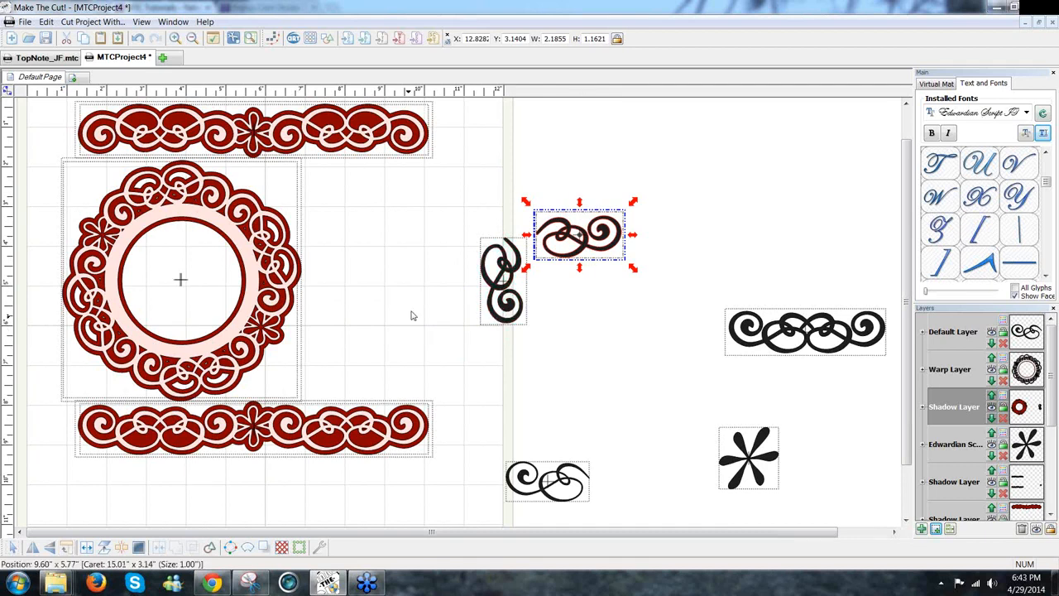
{"action": "left_click", "coordinate": [51, 554]}
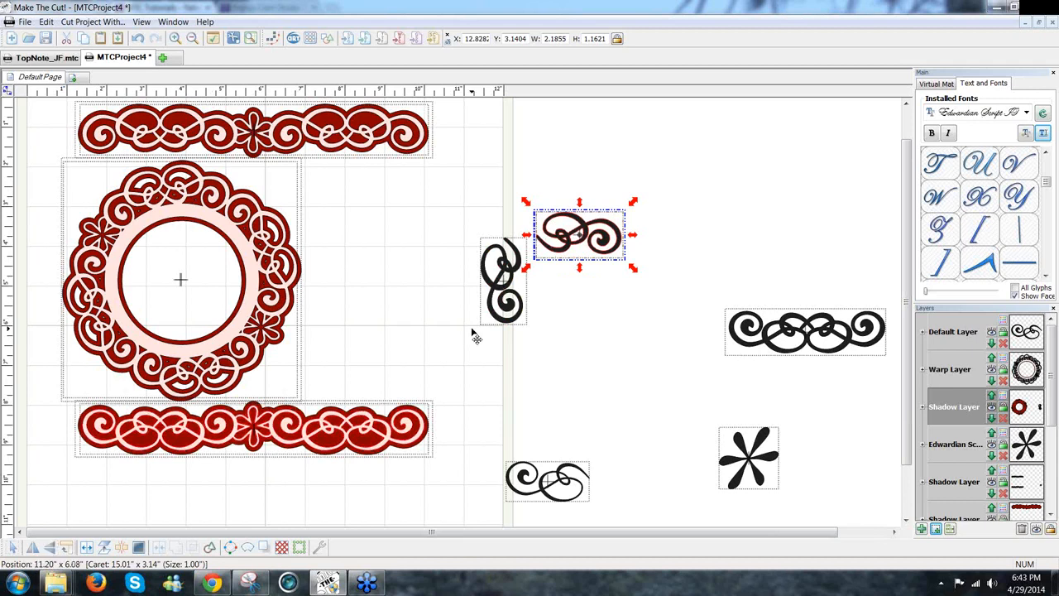
Position the horizontal flourish against the upper end of the upright one, nudging it until their tails overlap as a corner.
{"action": "left_click_drag", "start_coordinate": [584, 258], "coordinate": [567, 262]}
{"action": "key", "text": "Down"}
{"action": "key", "text": "Down"}
{"action": "key", "text": "Down"}
{"action": "key", "text": "Down"}
{"action": "key", "text": "Down"}
{"action": "key", "text": "Down"}
{"action": "key", "text": "Down"}
{"action": "key", "text": "Down"}
{"action": "key", "text": "Down"}
{"action": "key", "text": "Down"}
{"action": "key", "text": "Down"}
{"action": "key", "text": "Right"}
{"action": "key", "text": "Right"}
{"action": "key", "text": "Right"}
{"action": "key", "text": "Down"}
{"action": "key", "text": "Down"}
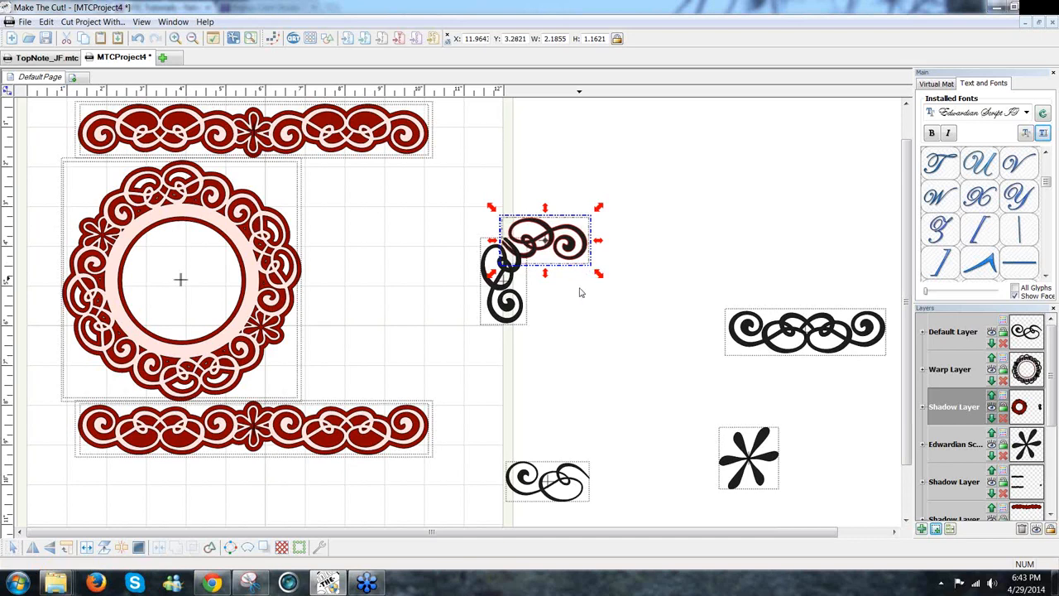
Weld the two flourishes into one corner piece and generate a 0.1 in. rounded shadow layer for it without Blacked Out.
{"action": "left_click", "coordinate": [637, 366]}
{"action": "left_click_drag", "start_coordinate": [636, 363], "coordinate": [468, 185]}
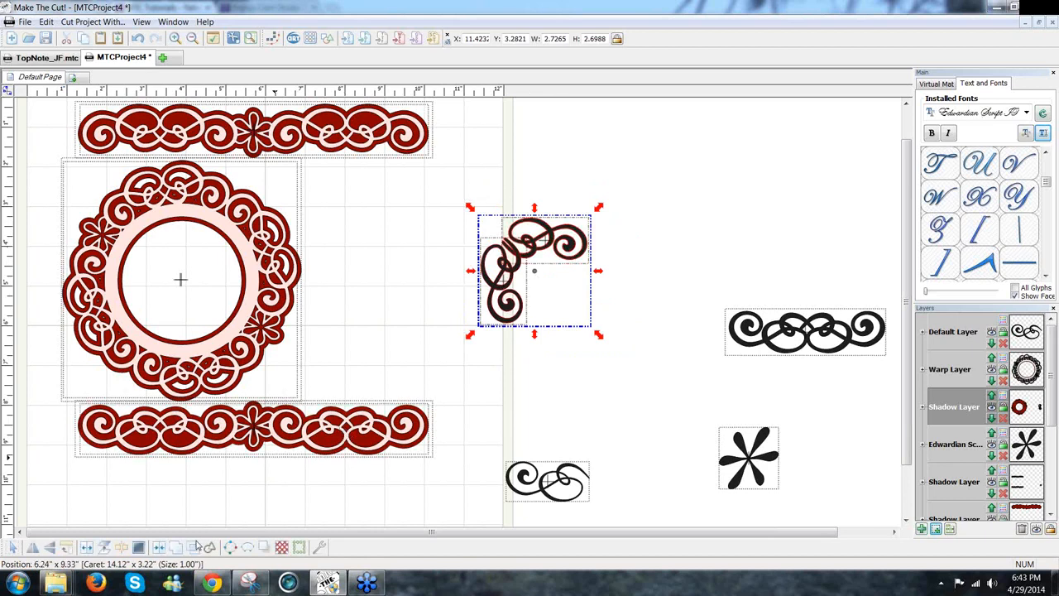
{"action": "left_click", "coordinate": [176, 547]}
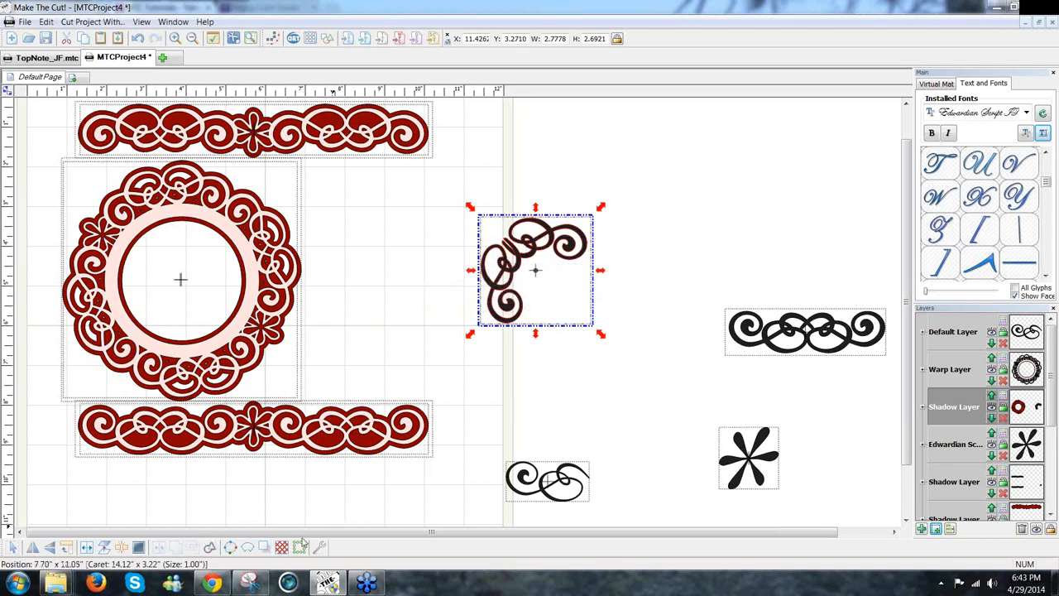
{"action": "left_click", "coordinate": [263, 548]}
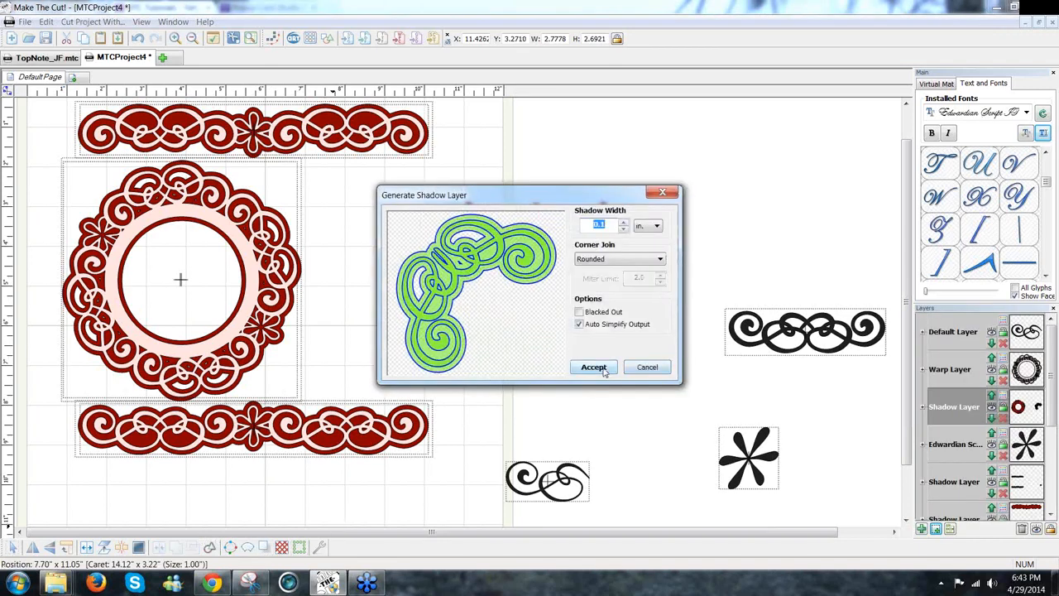
{"action": "left_click", "coordinate": [605, 372]}
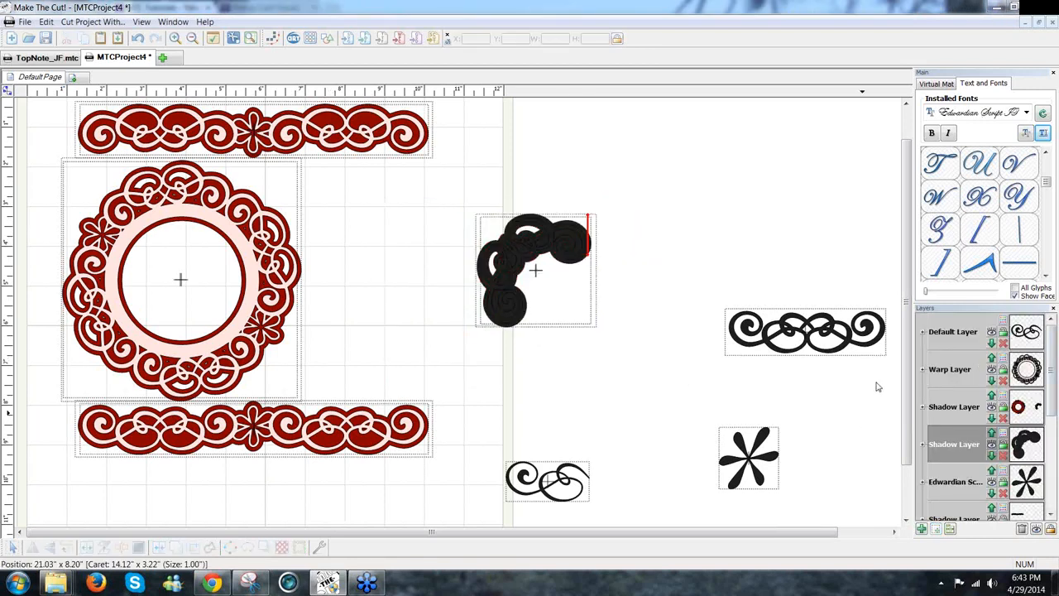
Color the corner flourish's shadow layer dark red.
{"action": "left_click", "coordinate": [529, 326]}
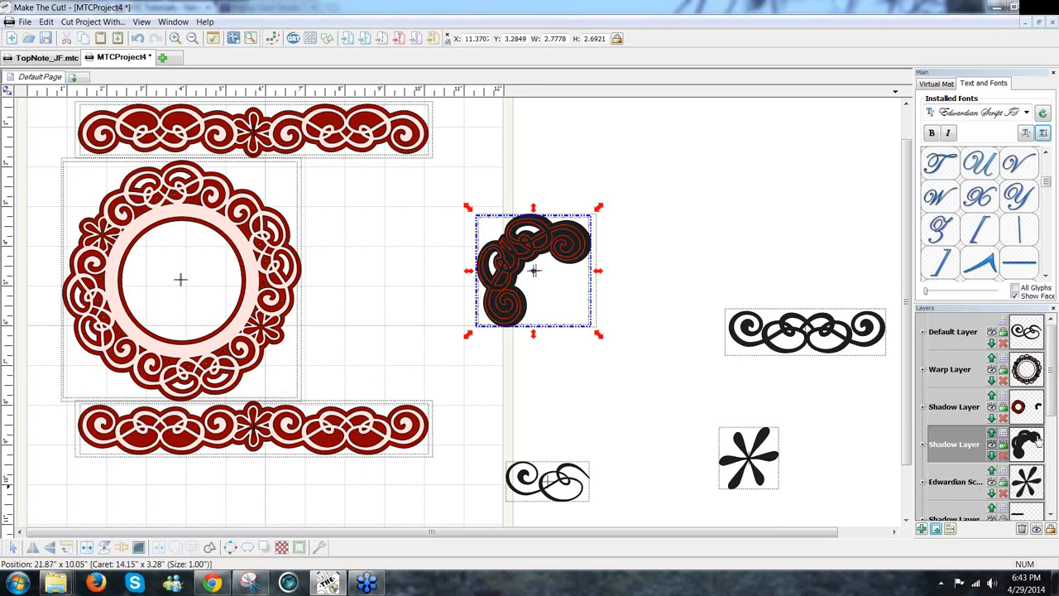
{"action": "left_click", "coordinate": [1004, 439]}
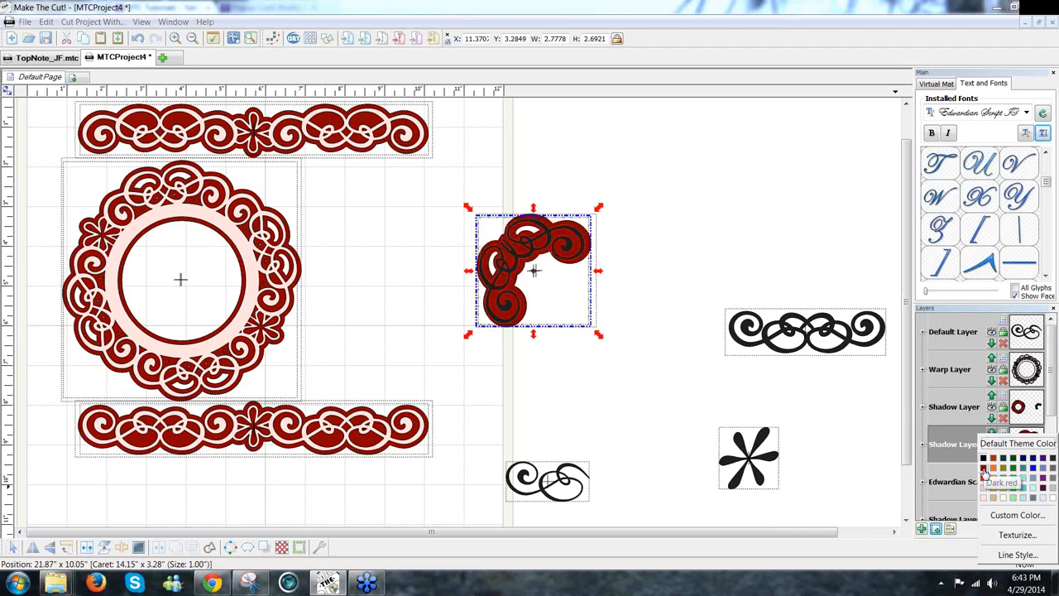
{"action": "left_click", "coordinate": [984, 470]}
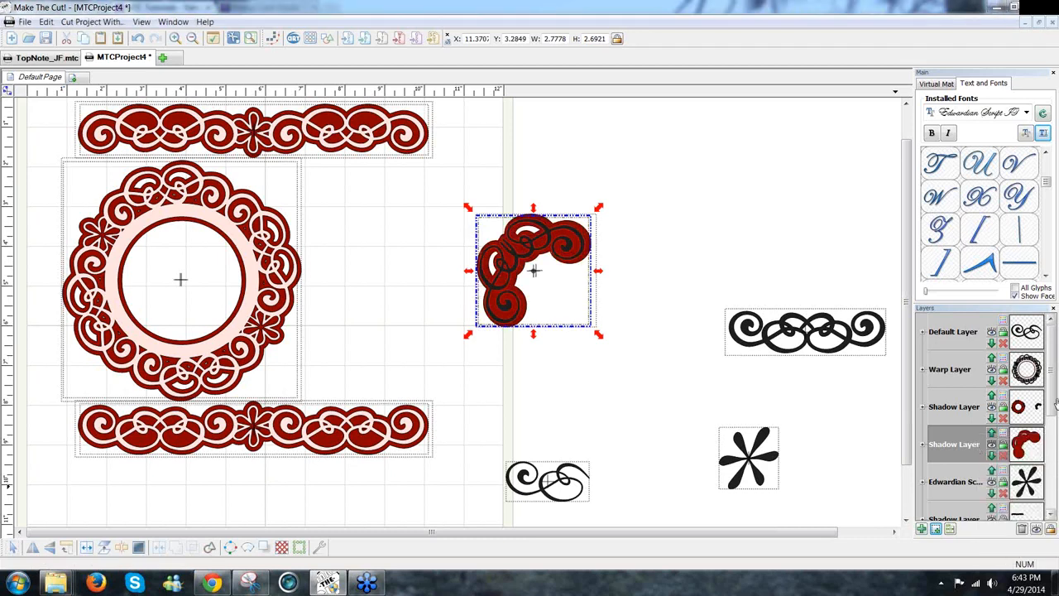
Put the black corner flourish on its own new layer and color that layer pale pink.
{"action": "left_click", "coordinate": [600, 358]}
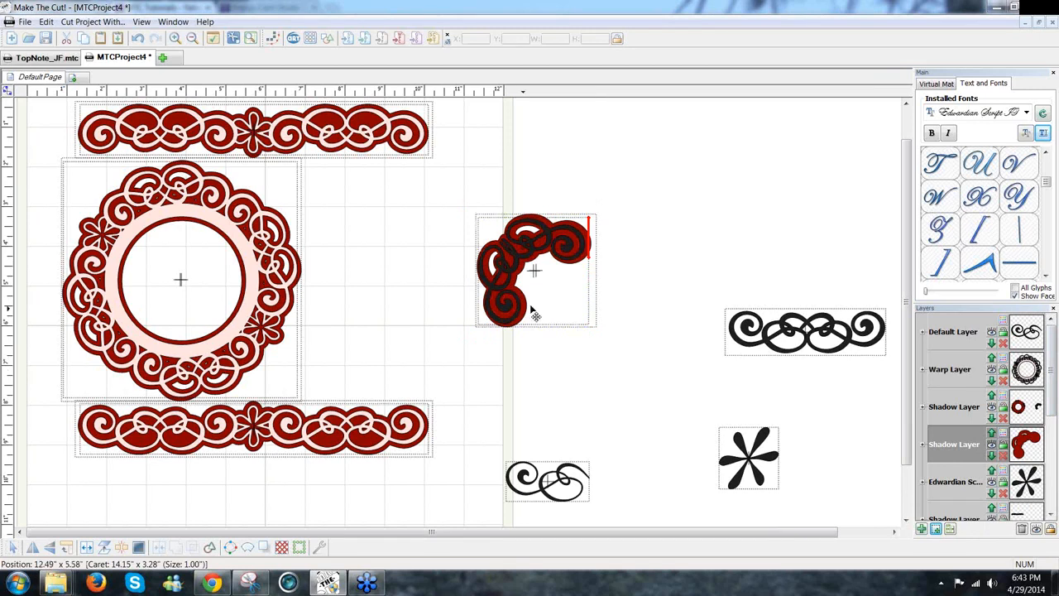
{"action": "left_click", "coordinate": [515, 328]}
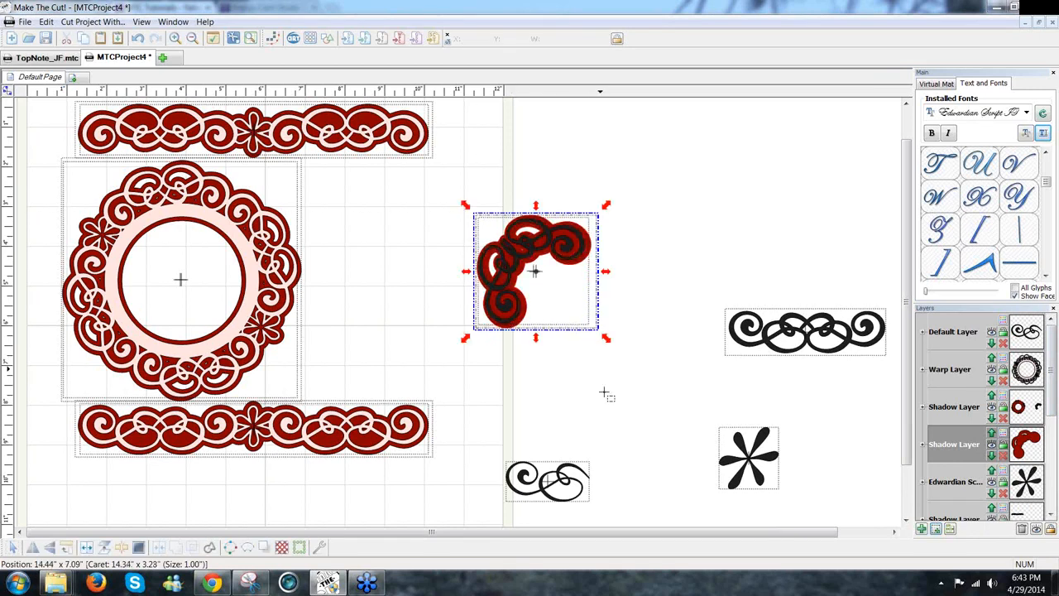
{"action": "left_click", "coordinate": [499, 193]}
{"action": "left_click_drag", "start_coordinate": [499, 193], "coordinate": [464, 216]}
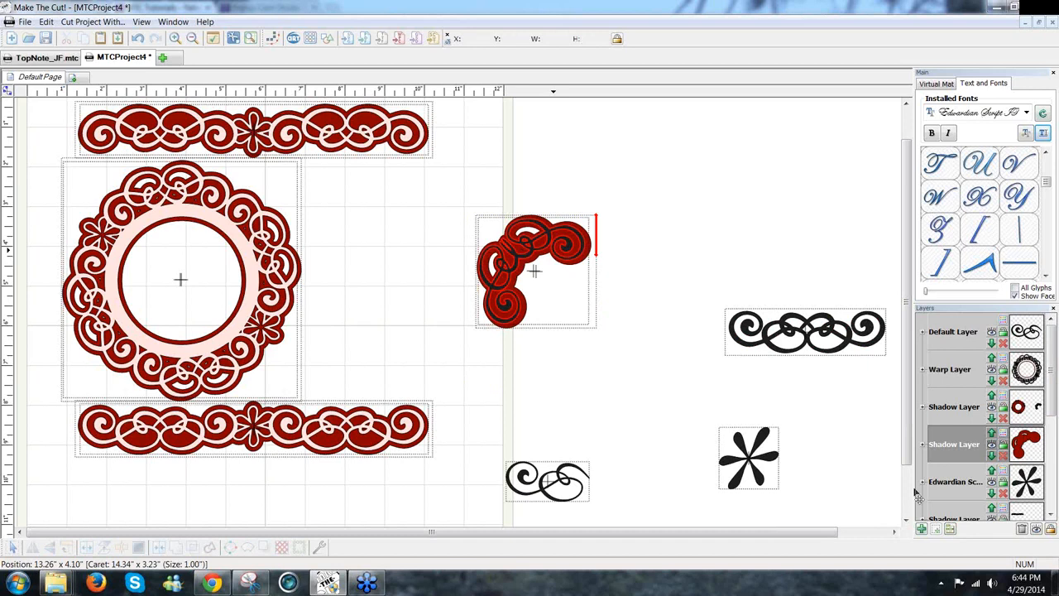
{"action": "left_click", "coordinate": [1003, 434]}
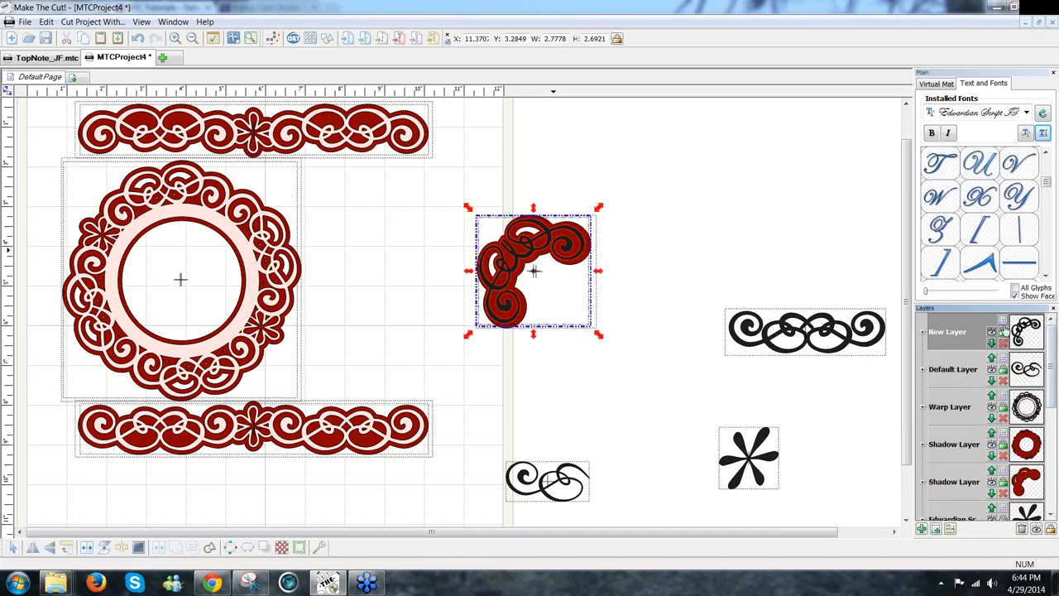
{"action": "left_click", "coordinate": [1004, 329]}
{"action": "left_click", "coordinate": [985, 387]}
Select the pale pink corner together with its dark red shadow and center them on each other.
{"action": "left_click_drag", "start_coordinate": [633, 367], "coordinate": [446, 165]}
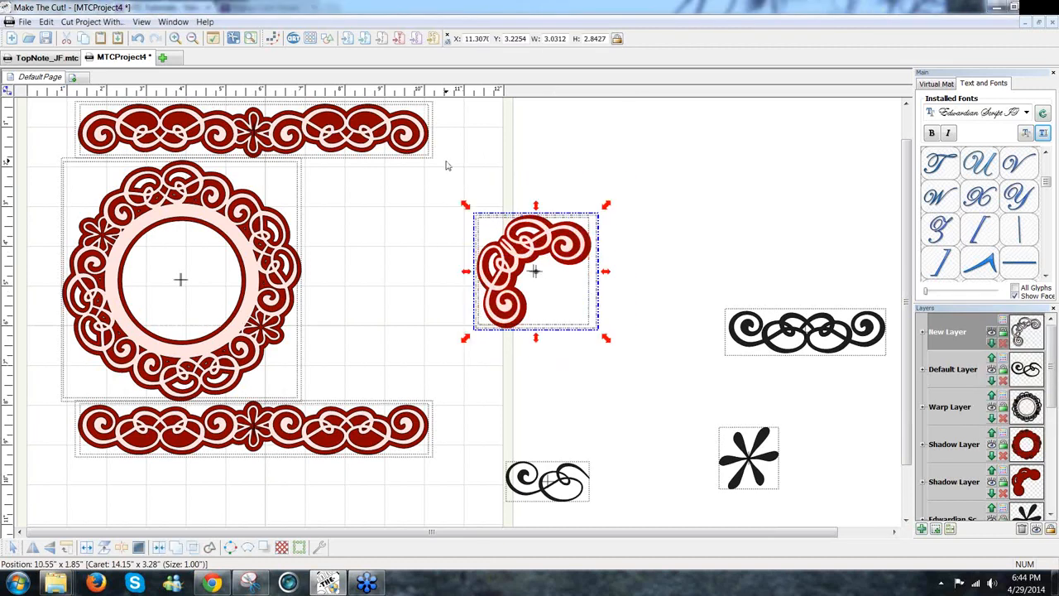
{"action": "key", "text": "F9"}
{"action": "left_click", "coordinate": [667, 368]}
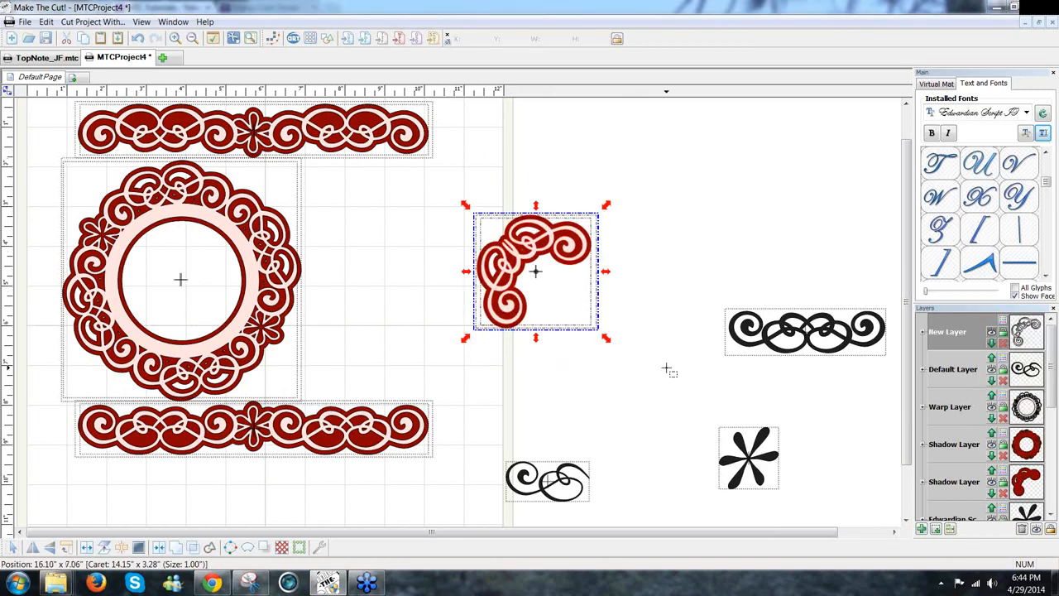
{"action": "left_click_drag", "start_coordinate": [434, 173], "coordinate": [685, 389]}
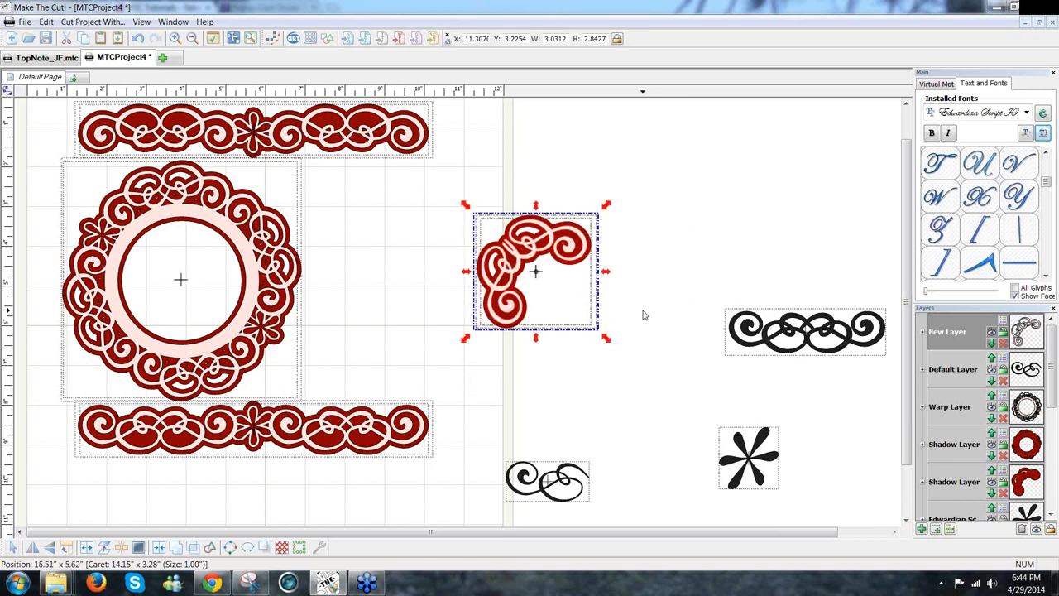
{"action": "left_click", "coordinate": [269, 474]}
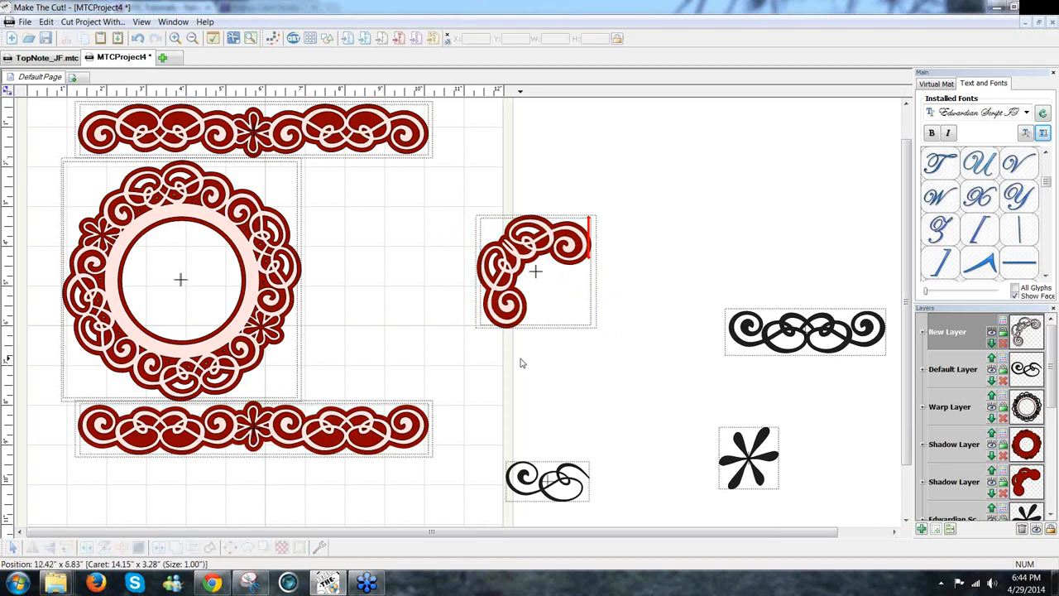
Undo the corner's shadow and weld, and shift the horizontal flourish up and right to leave a gap at the corner.
{"action": "key", "text": "ctrl+z"}
{"action": "key", "text": "ctrl+z"}
{"action": "key", "text": "ctrl+z"}
{"action": "key", "text": "ctrl+z"}
{"action": "key", "text": "ctrl+z"}
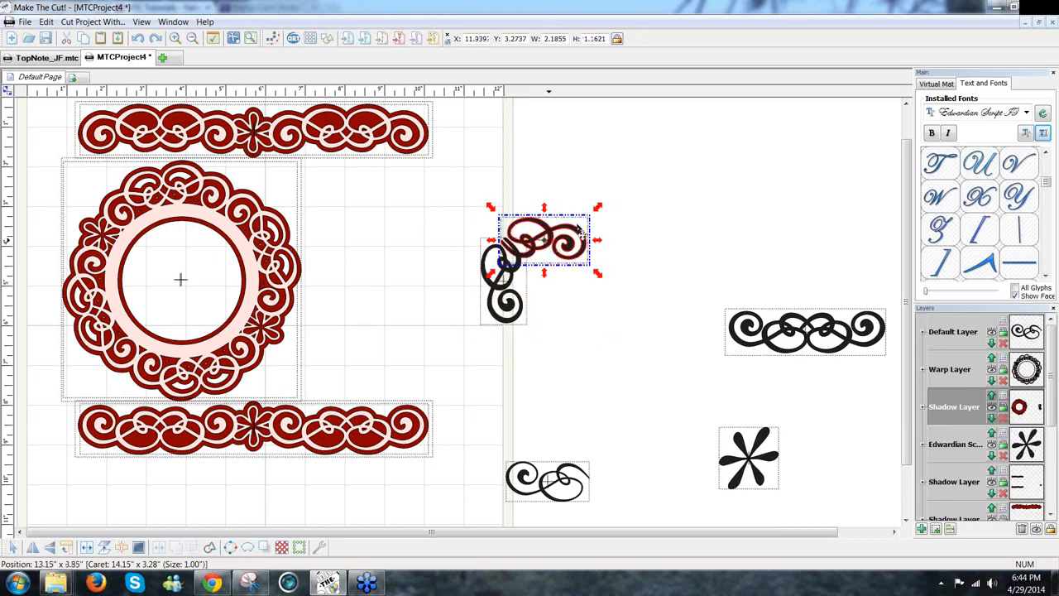
{"action": "mouse_move", "coordinate": [579, 236]}
{"action": "left_mouse_down"}
{"action": "mouse_move", "coordinate": [613, 214]}
{"action": "mouse_move", "coordinate": [591, 219]}
{"action": "left_mouse_up"}
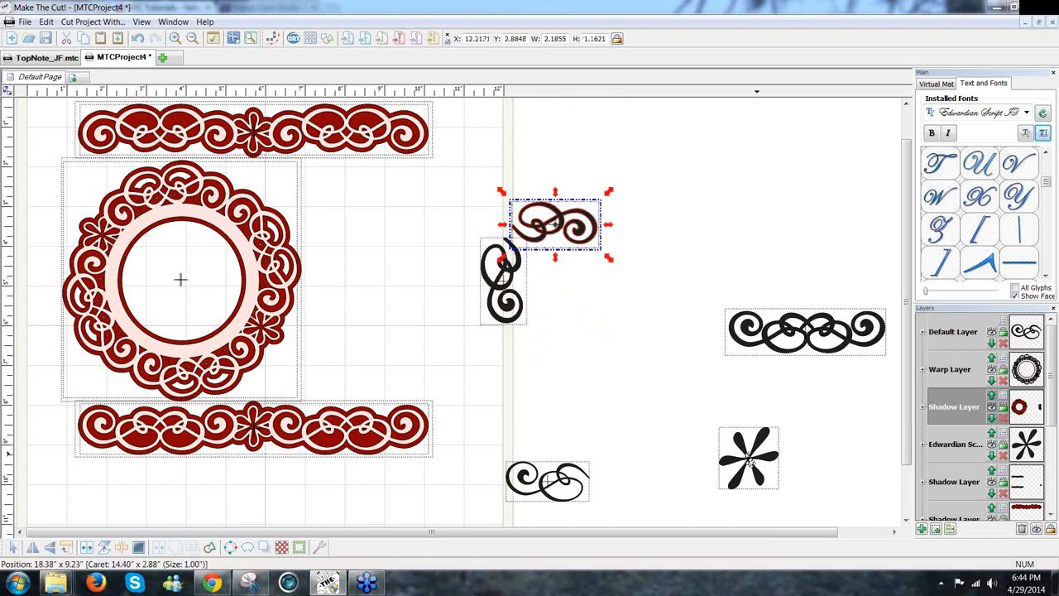
Move the flower just below the two flourishes and rotate it slightly.
{"action": "left_click_drag", "start_coordinate": [744, 453], "coordinate": [615, 344]}
{"action": "left_click", "coordinate": [612, 348]}
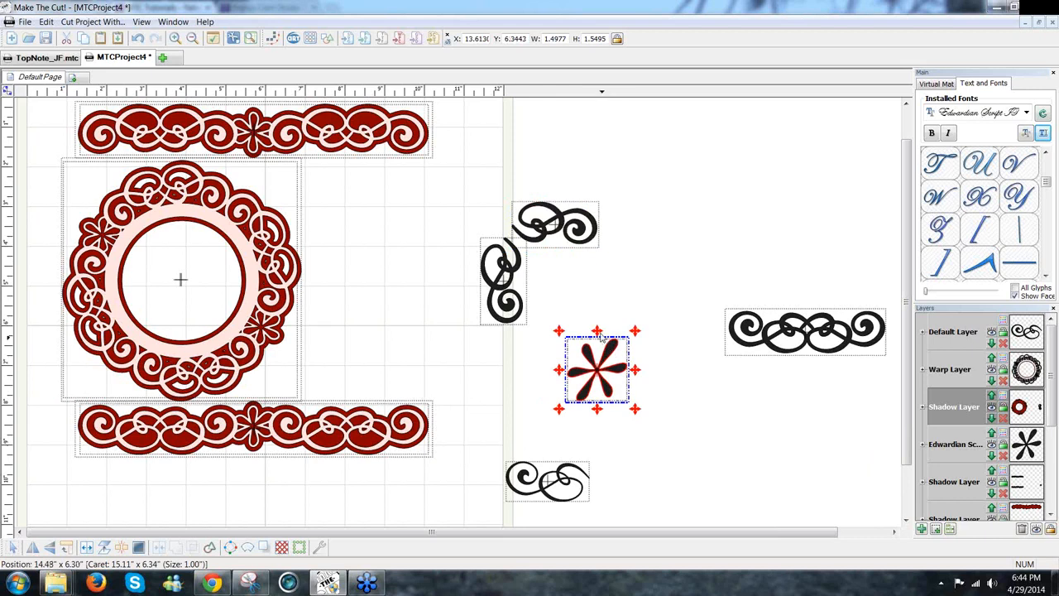
{"action": "mouse_move", "coordinate": [599, 337]}
{"action": "left_mouse_down"}
{"action": "mouse_move", "coordinate": [582, 344]}
{"action": "mouse_move", "coordinate": [592, 366]}
{"action": "mouse_move", "coordinate": [589, 348]}
{"action": "left_mouse_up"}
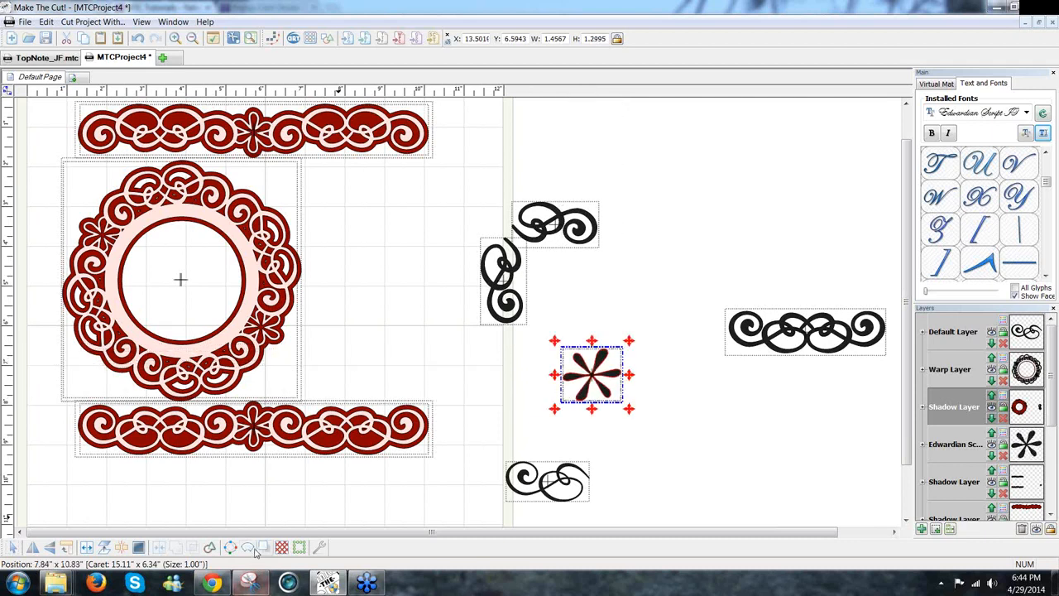
Generate a 0.05 in. rounded shadow layer for the flower without Blacked Out.
{"action": "left_click", "coordinate": [264, 548]}
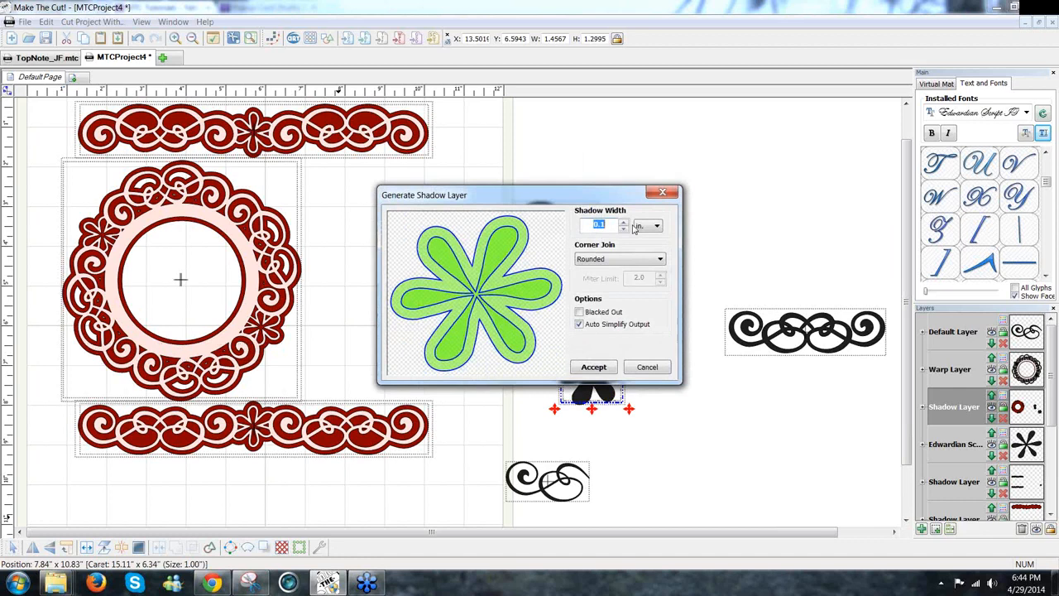
{"action": "left_click", "coordinate": [606, 225]}
{"action": "left_click", "coordinate": [610, 370]}
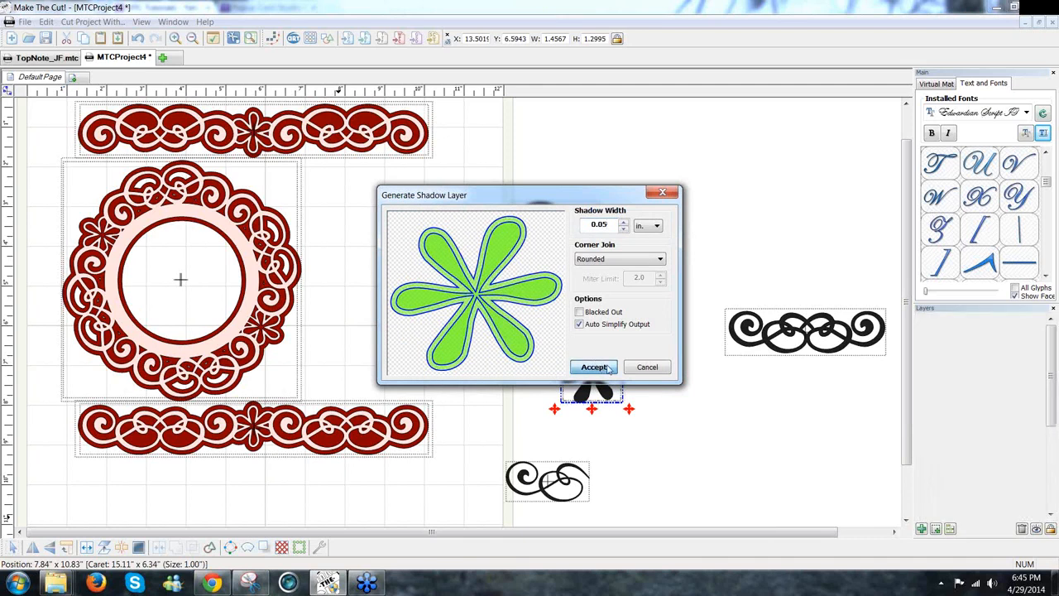
{"action": "left_click", "coordinate": [595, 367]}
Move the thickened flower shadow into the gap between the two flourishes and shrink it to about 1.03 by 0.90 in.
{"action": "left_click_drag", "start_coordinate": [591, 372], "coordinate": [497, 217]}
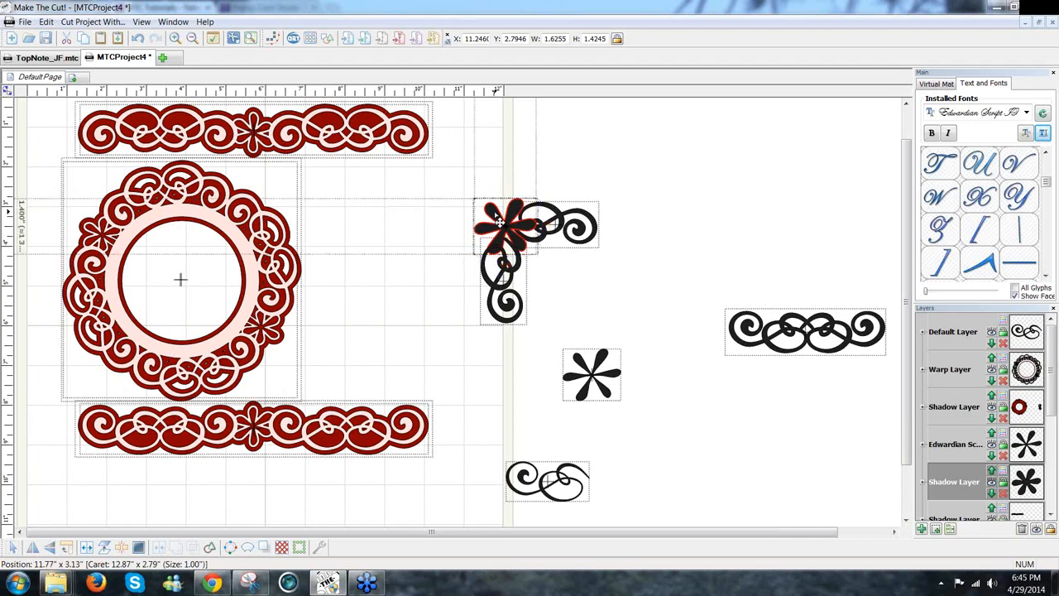
{"action": "left_click", "coordinate": [494, 213]}
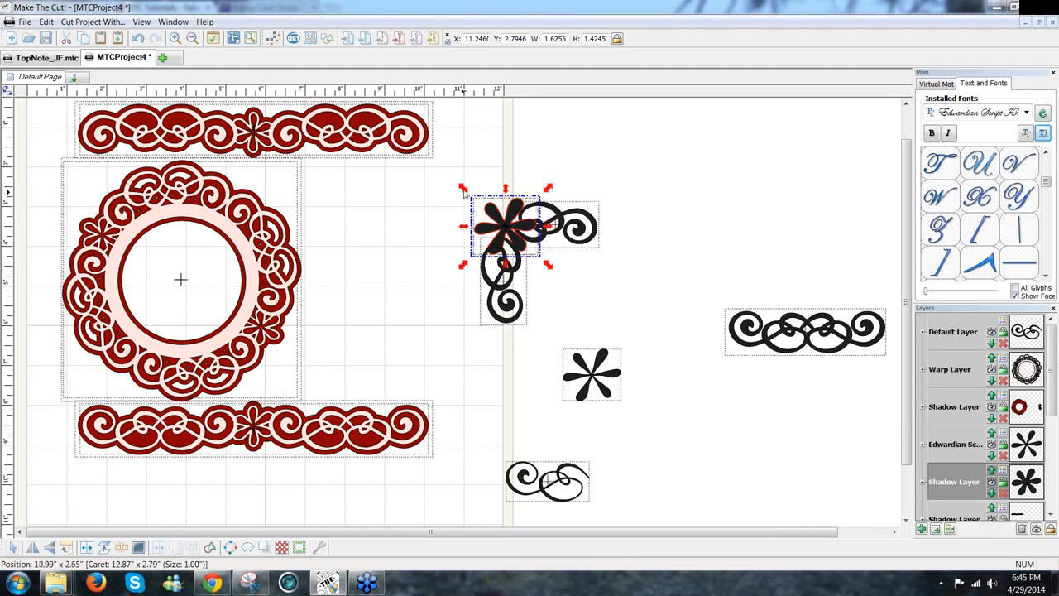
{"action": "left_click_drag", "start_coordinate": [463, 191], "coordinate": [487, 208]}
{"action": "left_click_drag", "start_coordinate": [521, 241], "coordinate": [536, 241]}
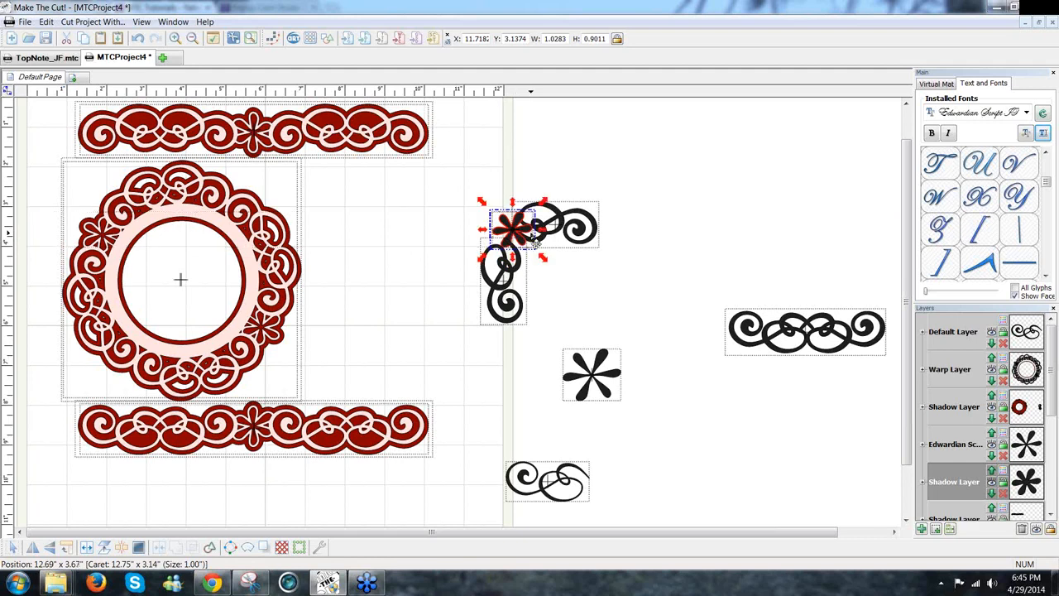
Nudge the small flower left and slightly up until it sits at the corner, overlapping both flourish tails.
{"action": "key", "text": "Left"}
{"action": "key", "text": "Left"}
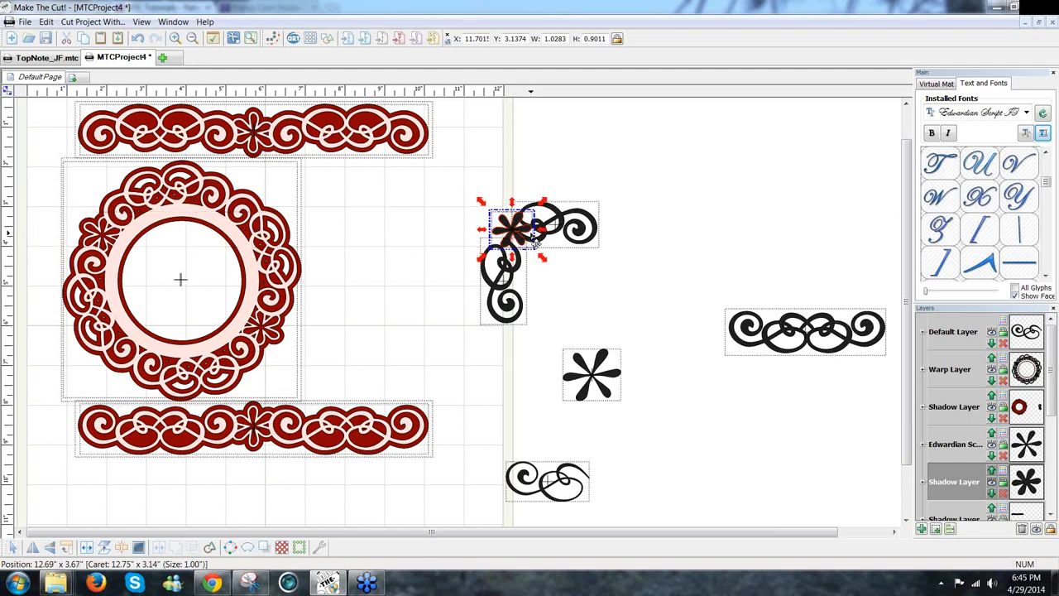
{"action": "key", "text": "Left"}
{"action": "key", "text": "Left"}
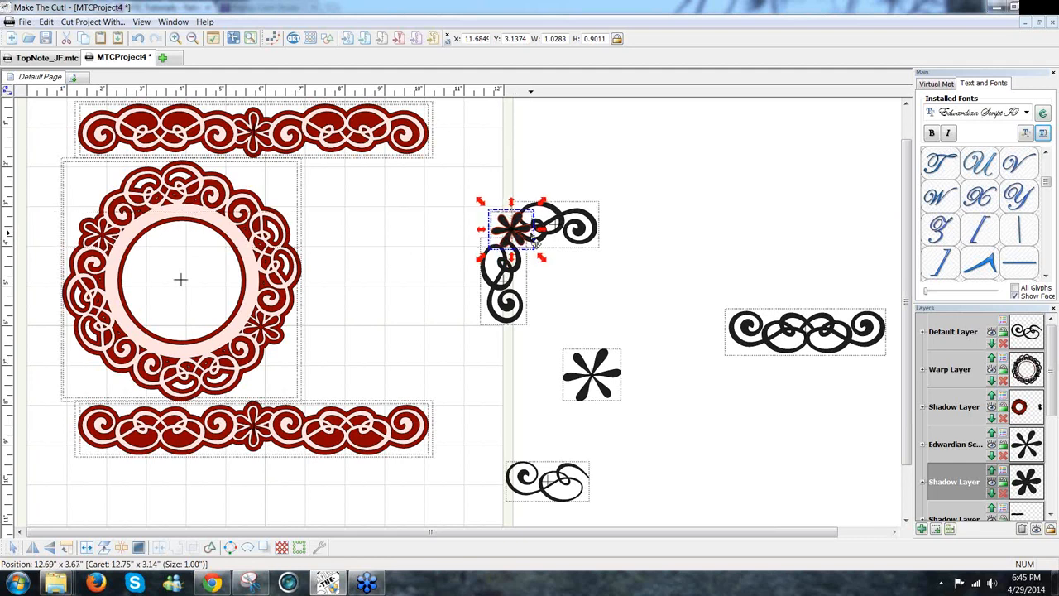
{"action": "key", "text": "Left"}
{"action": "key", "text": "Left"}
{"action": "key", "text": "Left"}
{"action": "key", "text": "Left"}
{"action": "key", "text": "Left"}
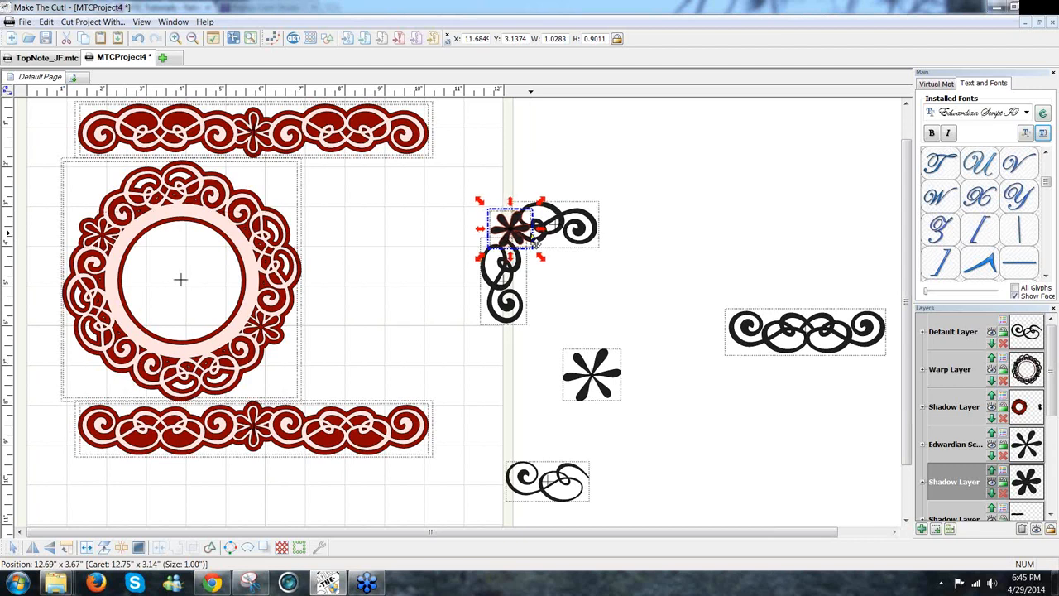
{"action": "key", "text": "Up"}
{"action": "key", "text": "Up"}
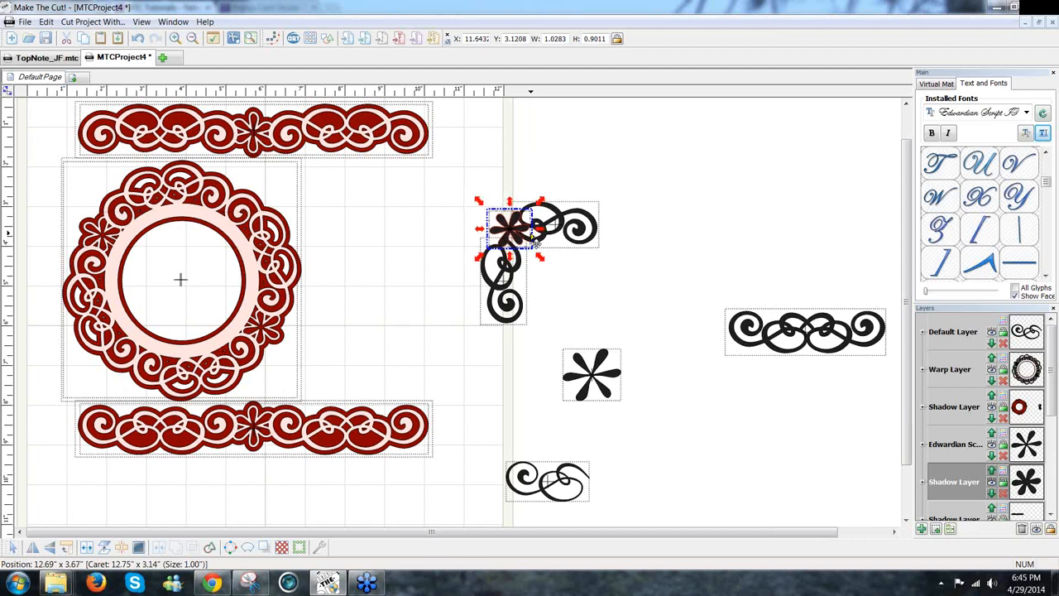
Select the small flower with both flourishes, leaving out the large flower, and weld them into one corner piece.
{"action": "left_click", "coordinate": [613, 335]}
{"action": "left_click_drag", "start_coordinate": [458, 179], "coordinate": [691, 404]}
{"action": "left_click_drag", "start_coordinate": [669, 364], "coordinate": [654, 339]}
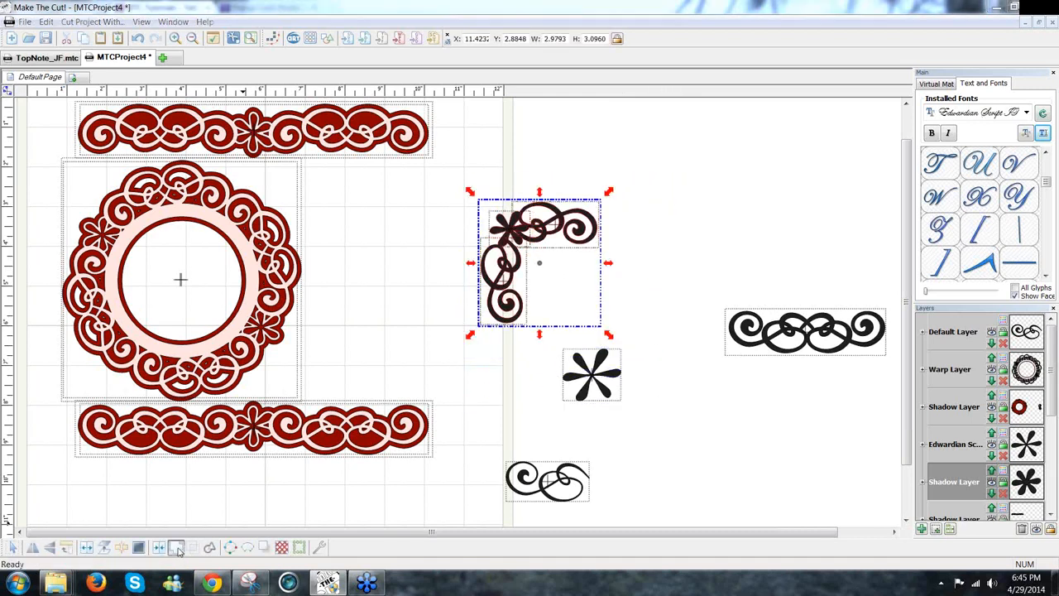
{"action": "left_click", "coordinate": [190, 546]}
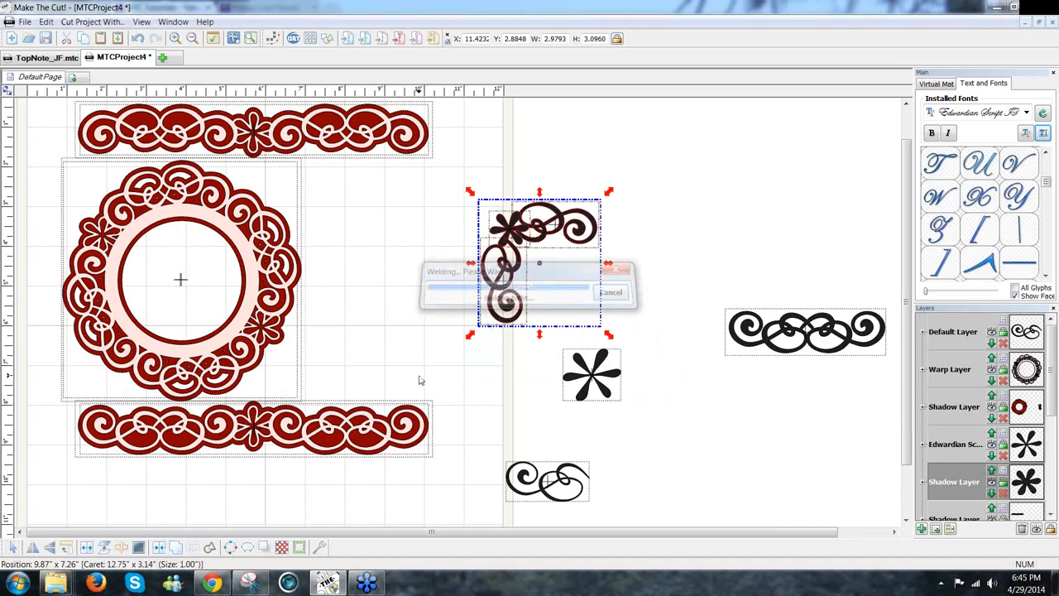
Generate a 0.05 in. rounded shadow layer for the welded flower corner and color it pale pink.
{"action": "left_click", "coordinate": [265, 547]}
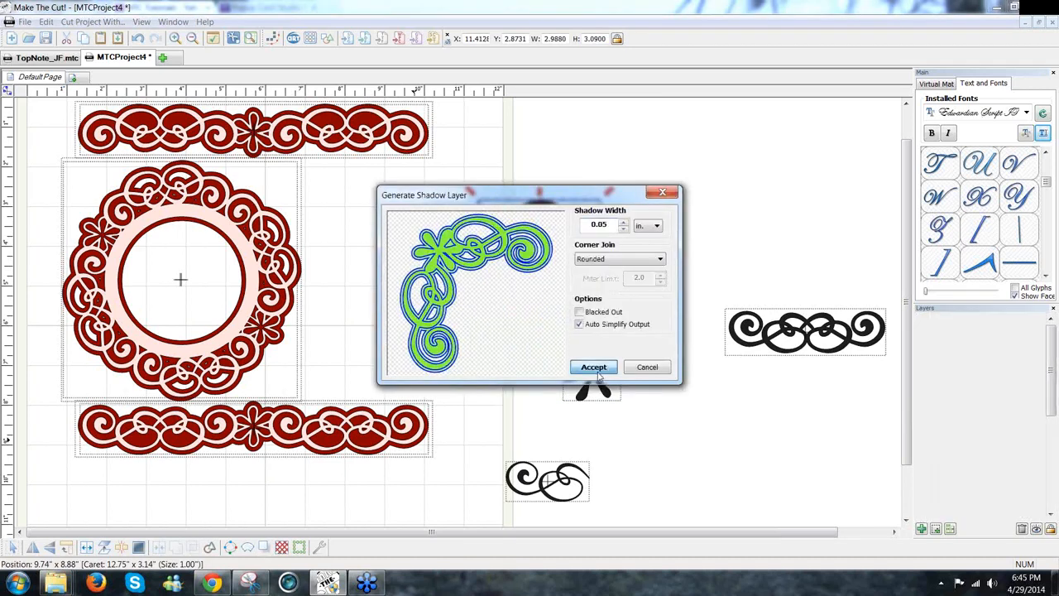
{"action": "left_click", "coordinate": [593, 366]}
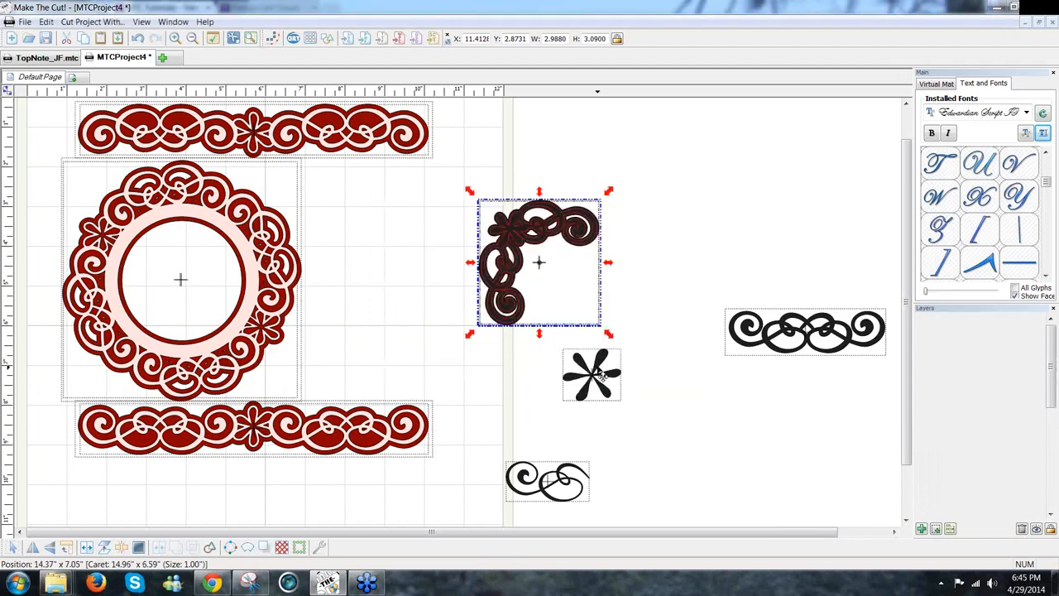
{"action": "key", "text": "Tab"}
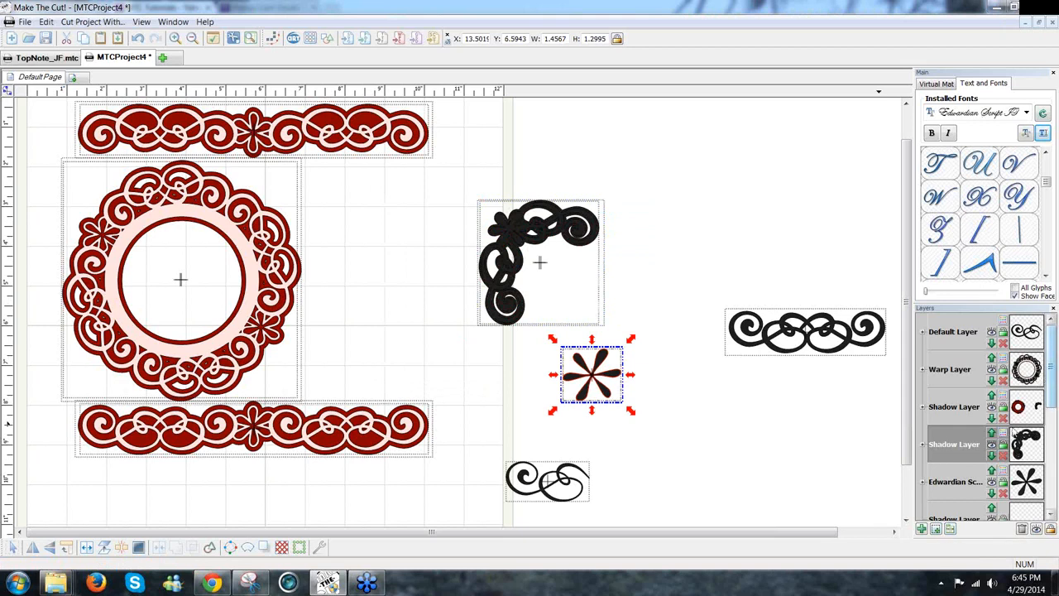
{"action": "left_click", "coordinate": [1004, 433]}
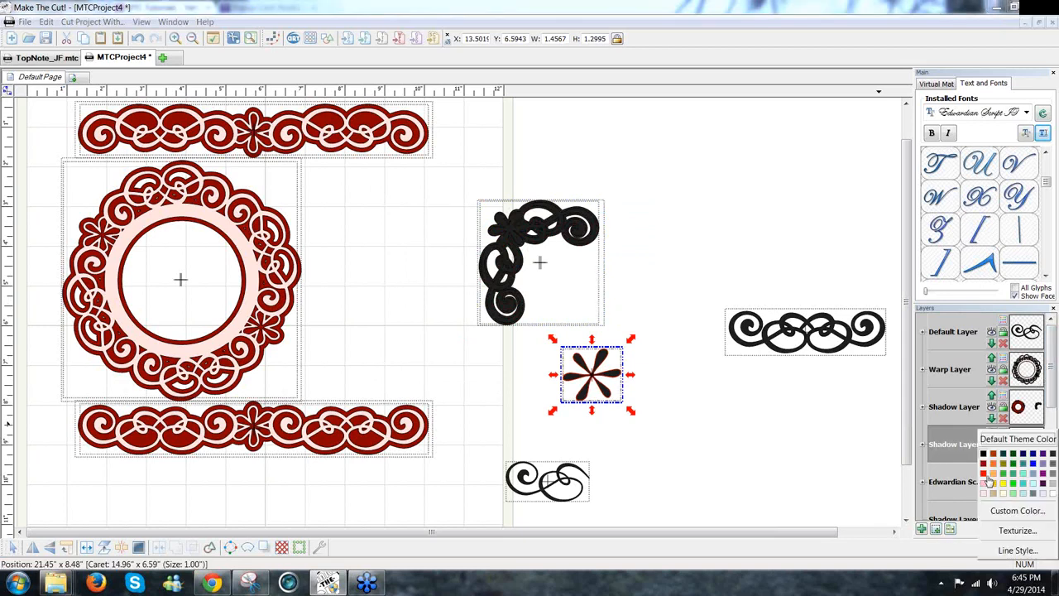
{"action": "left_click", "coordinate": [984, 494]}
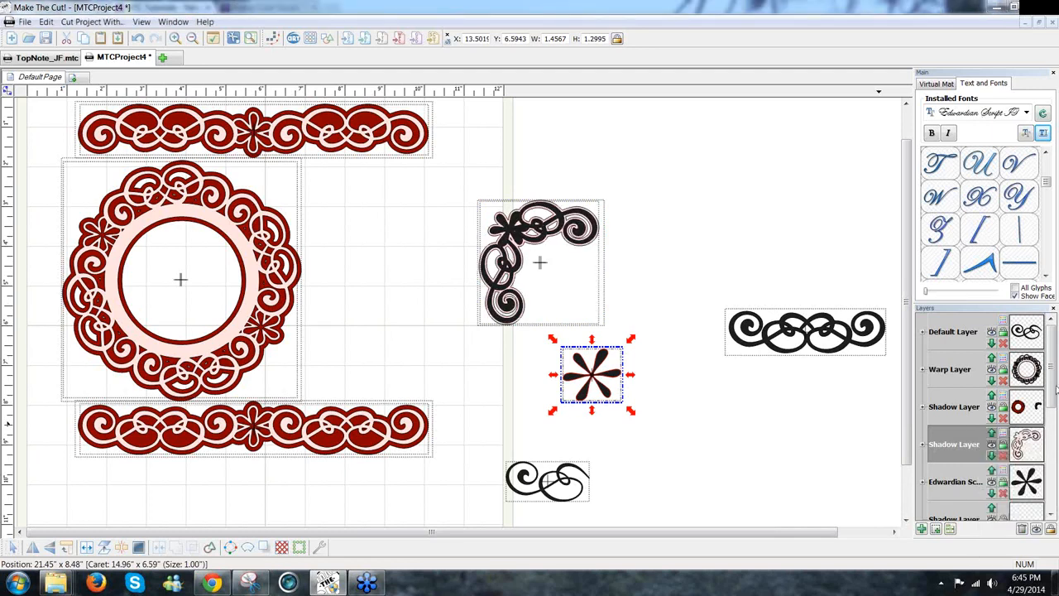
Move the welded flower corner into its own new layer and color it dark red.
{"action": "left_click_drag", "start_coordinate": [1049, 399], "coordinate": [1045, 452]}
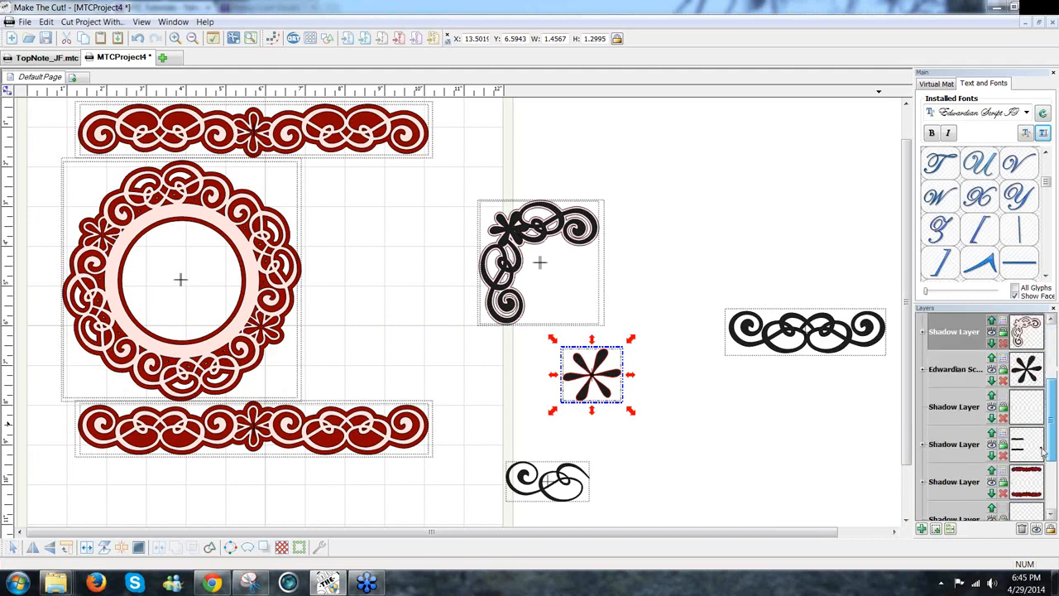
{"action": "left_click", "coordinate": [738, 264]}
{"action": "left_click", "coordinate": [561, 236]}
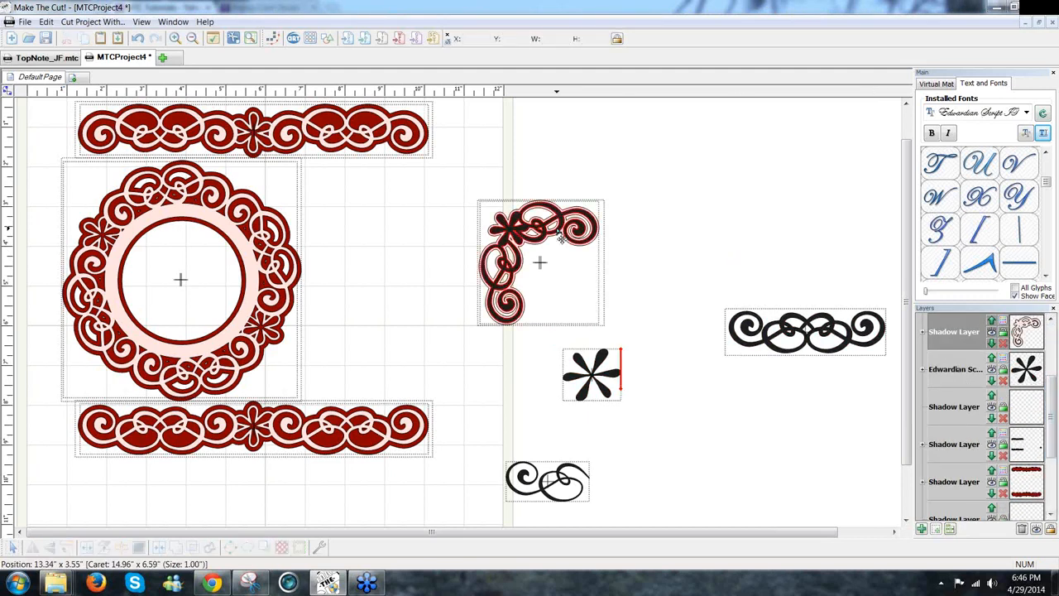
{"action": "left_click", "coordinate": [938, 529]}
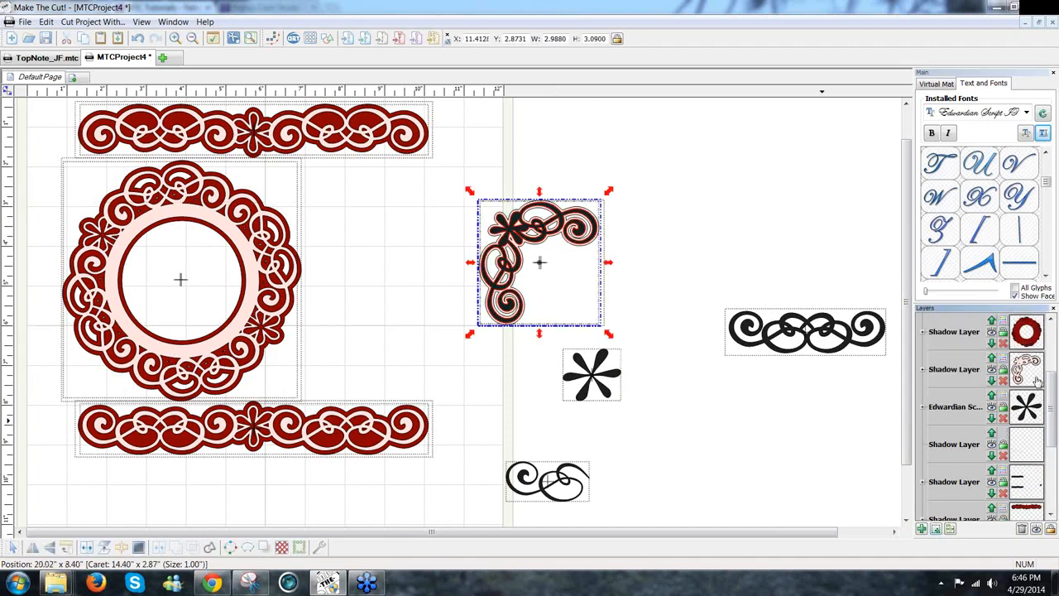
{"action": "left_click_drag", "start_coordinate": [1050, 410], "coordinate": [1051, 317]}
{"action": "left_click", "coordinate": [1024, 326]}
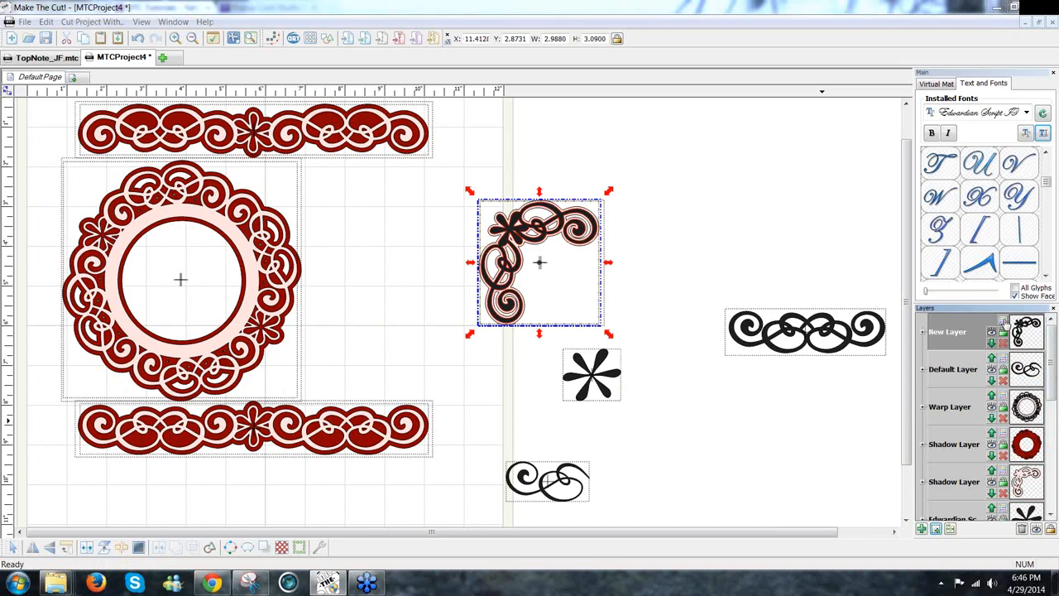
{"action": "left_click", "coordinate": [985, 353]}
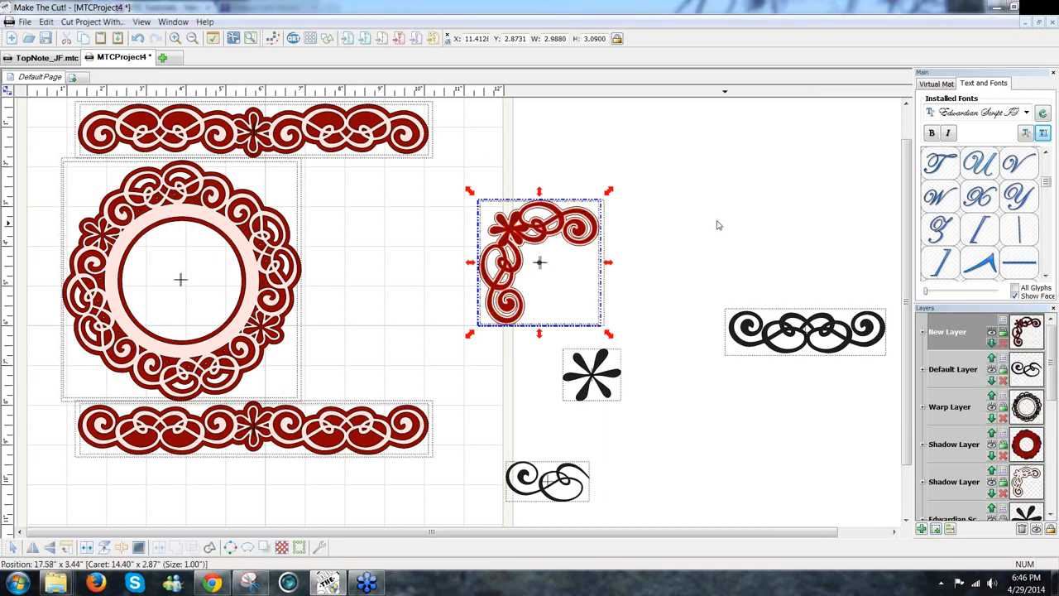
Move the corner with its shadow beside the round frame and duplicate both into 1 row of 4 columns with -.01 in. spacing.
{"action": "left_click_drag", "start_coordinate": [343, 165], "coordinate": [626, 345]}
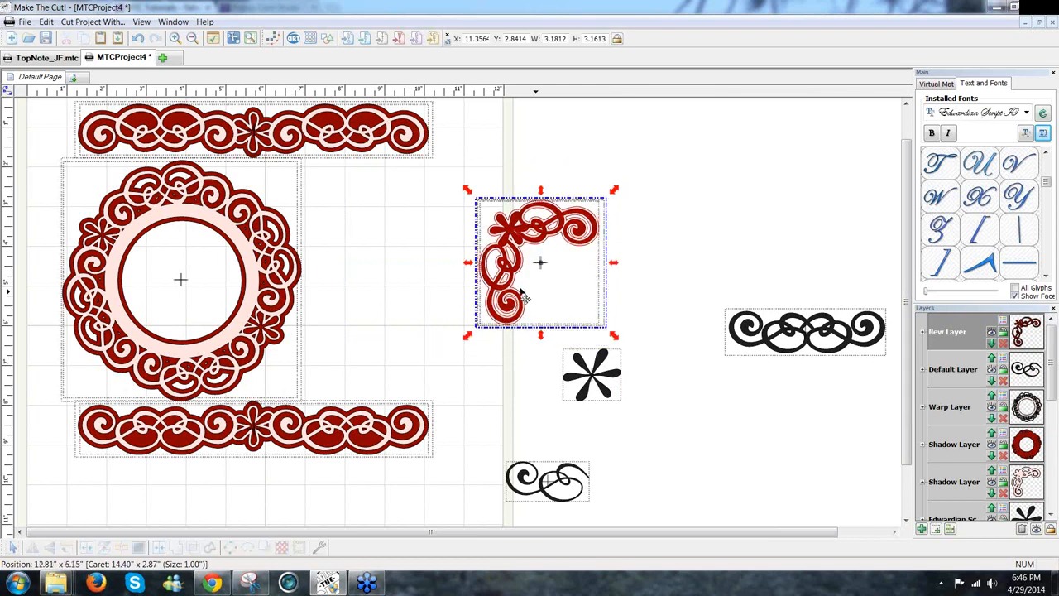
{"action": "left_click_drag", "start_coordinate": [540, 297], "coordinate": [393, 265]}
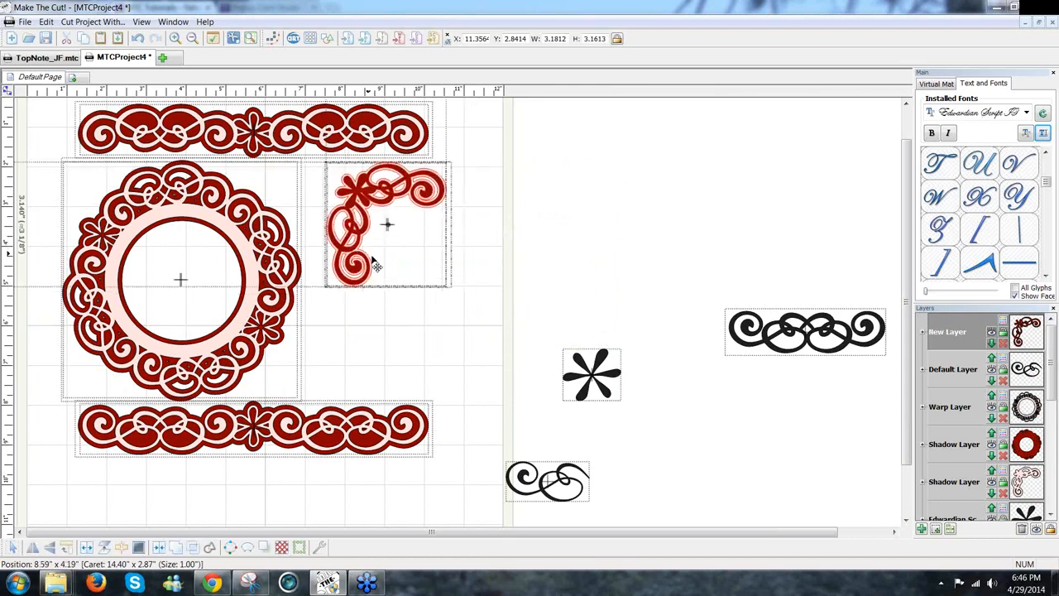
{"action": "left_click", "coordinate": [45, 23]}
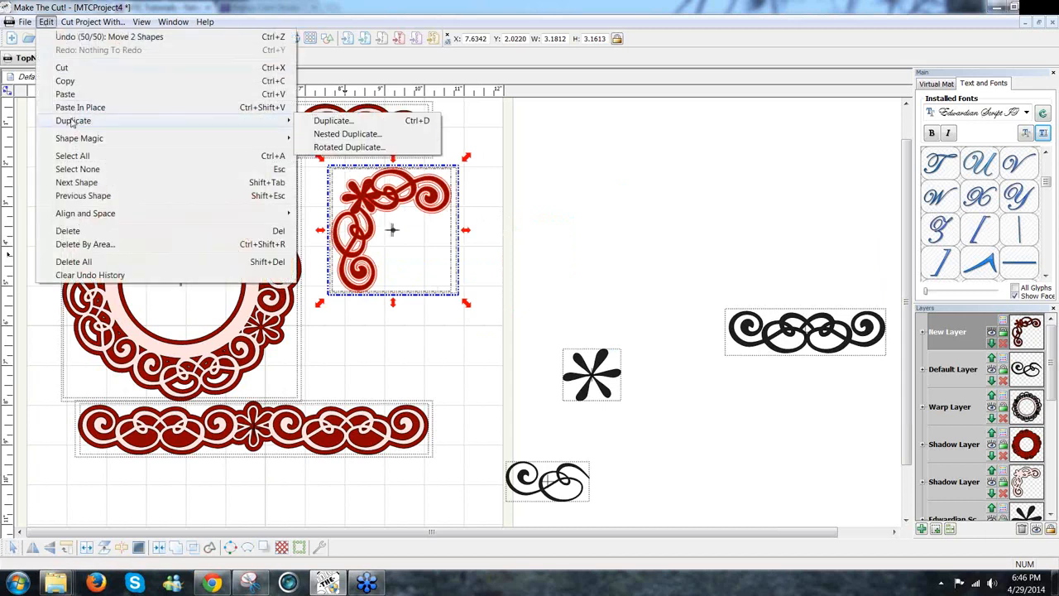
{"action": "left_click", "coordinate": [332, 120]}
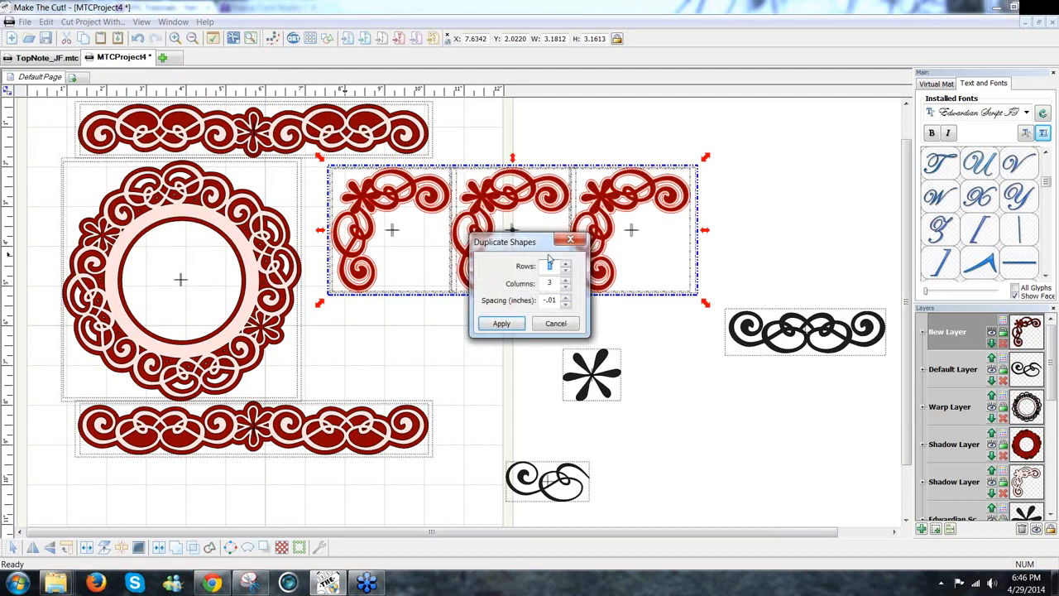
{"action": "left_click", "coordinate": [566, 281]}
{"action": "left_click", "coordinate": [500, 323]}
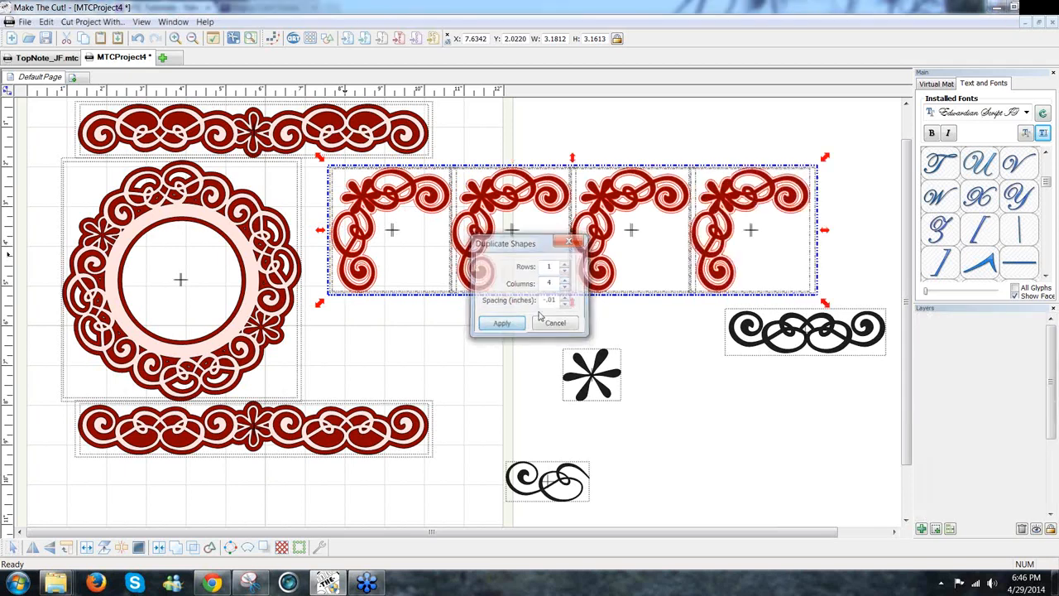
Rotate the fourth corner copy and its shadow 90 degrees clockwise.
{"action": "left_click", "coordinate": [677, 145]}
{"action": "left_click_drag", "start_coordinate": [670, 126], "coordinate": [864, 311]}
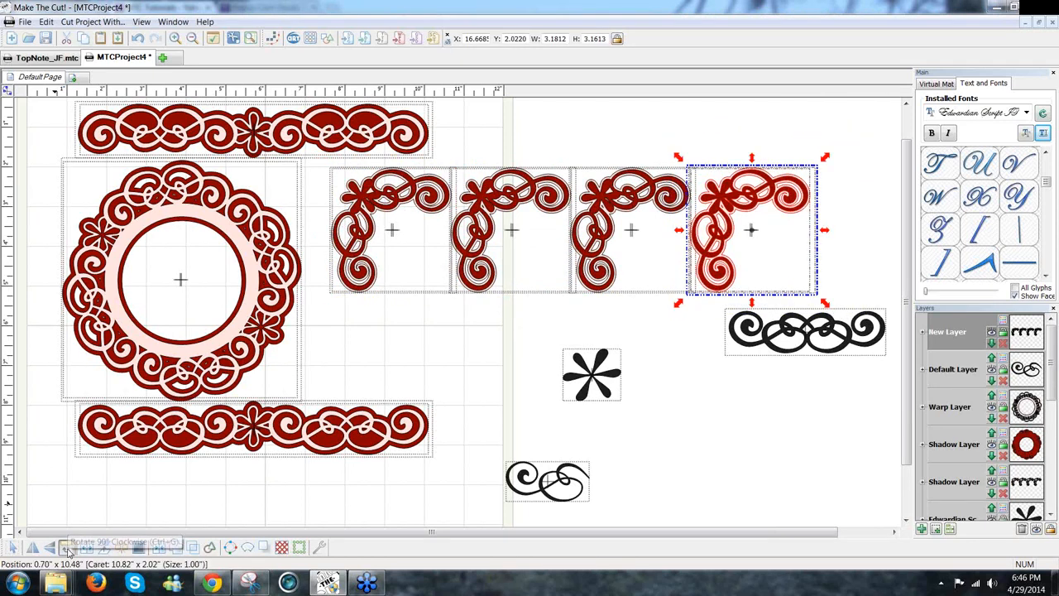
{"action": "left_click", "coordinate": [67, 547]}
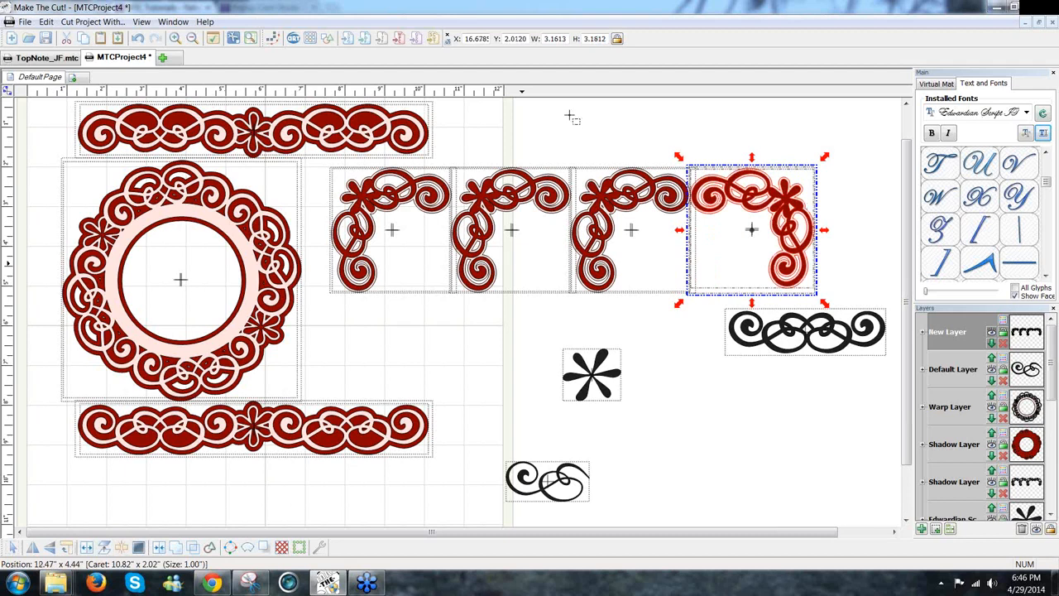
Select the first two corner copies with their shadows and flip them vertically.
{"action": "left_click", "coordinate": [556, 143]}
{"action": "left_click_drag", "start_coordinate": [579, 128], "coordinate": [240, 331]}
{"action": "left_click_drag", "start_coordinate": [310, 335], "coordinate": [305, 336]}
{"action": "left_click", "coordinate": [52, 548]}
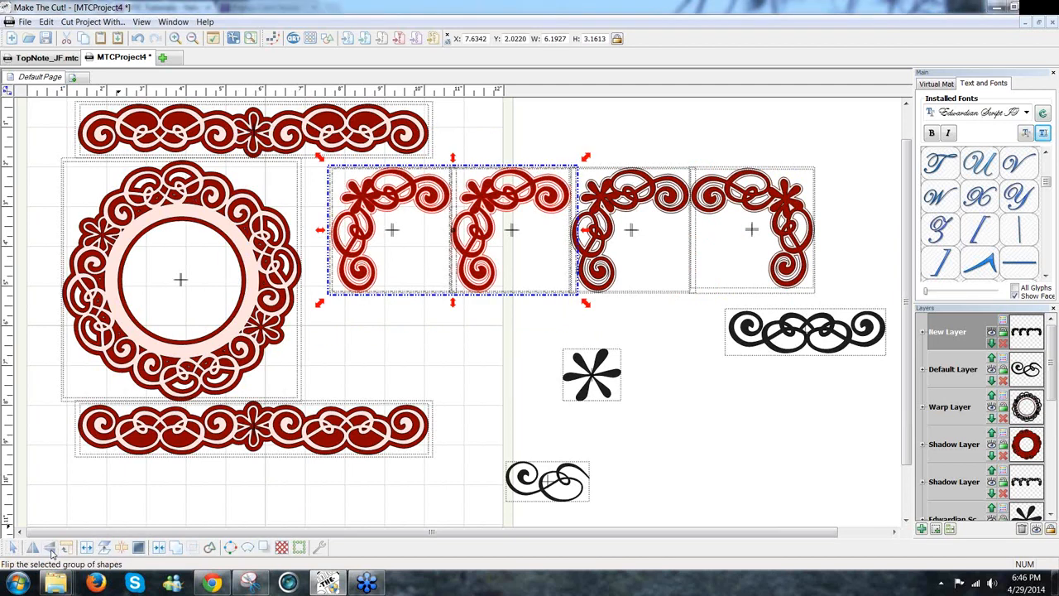
{"action": "left_click", "coordinate": [50, 548]}
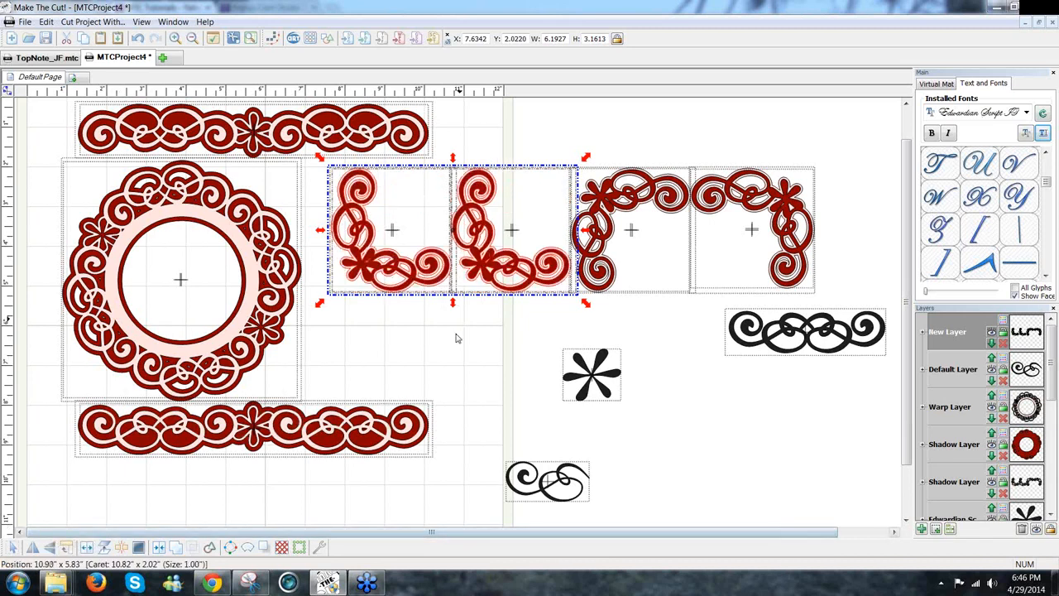
Mirror the second corner copy and its shadow horizontally to form a lower-right corner.
{"action": "left_click", "coordinate": [481, 213]}
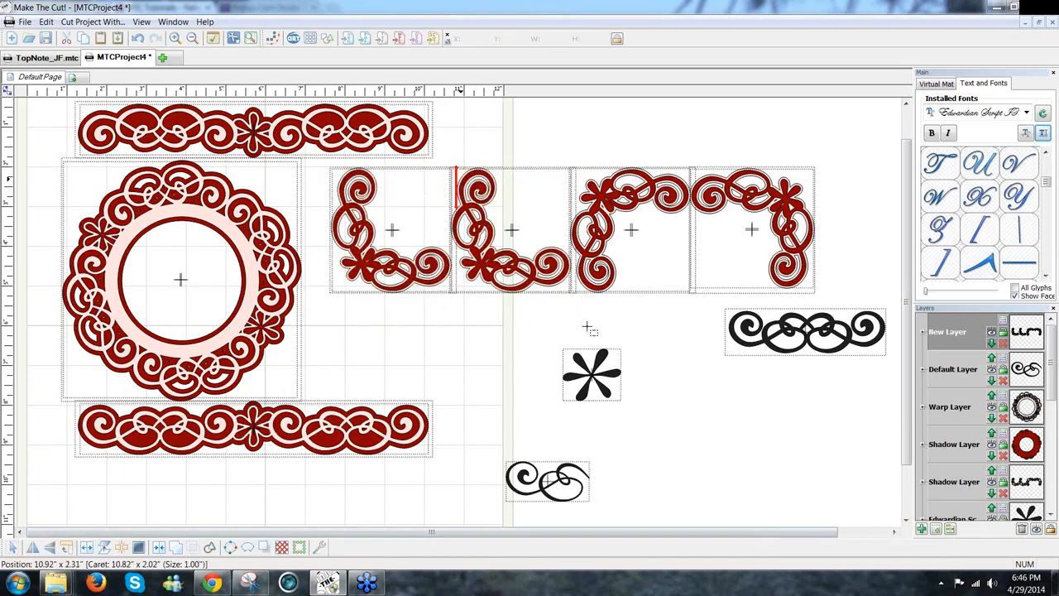
{"action": "left_click_drag", "start_coordinate": [604, 344], "coordinate": [581, 323]}
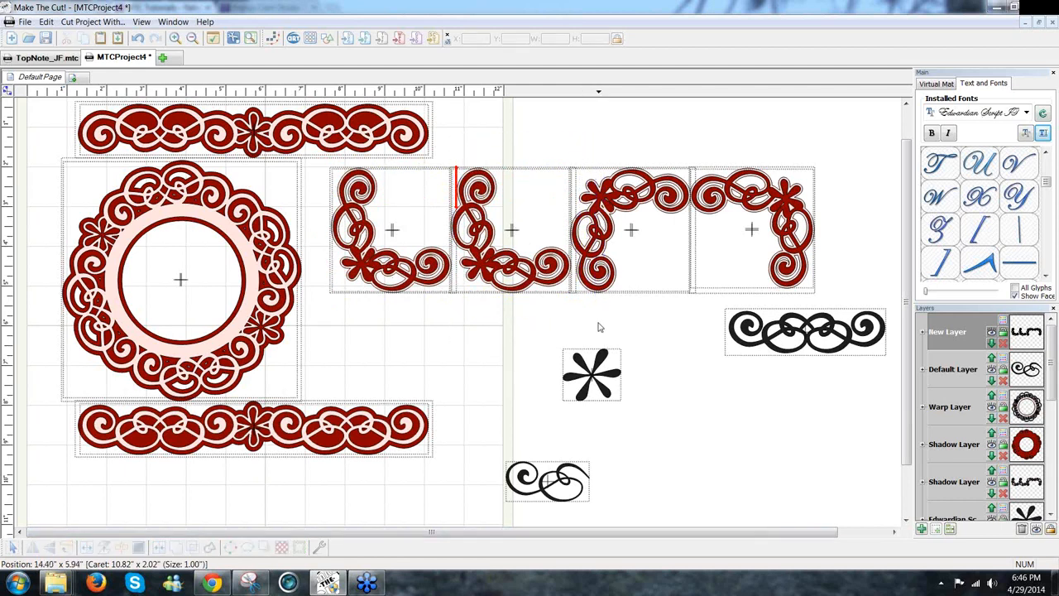
{"action": "left_click_drag", "start_coordinate": [590, 324], "coordinate": [438, 155]}
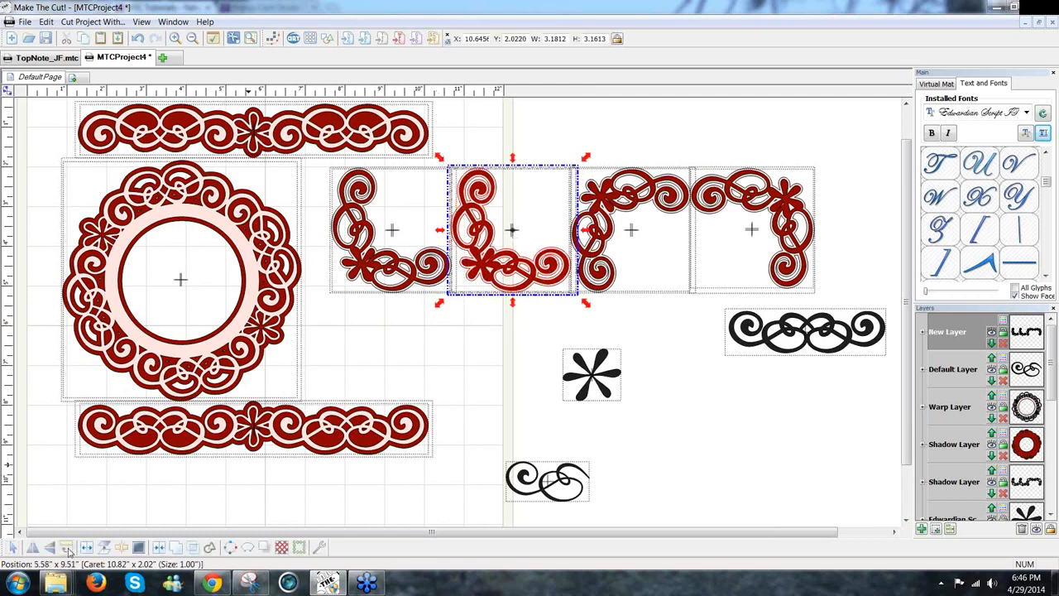
{"action": "left_click", "coordinate": [32, 548]}
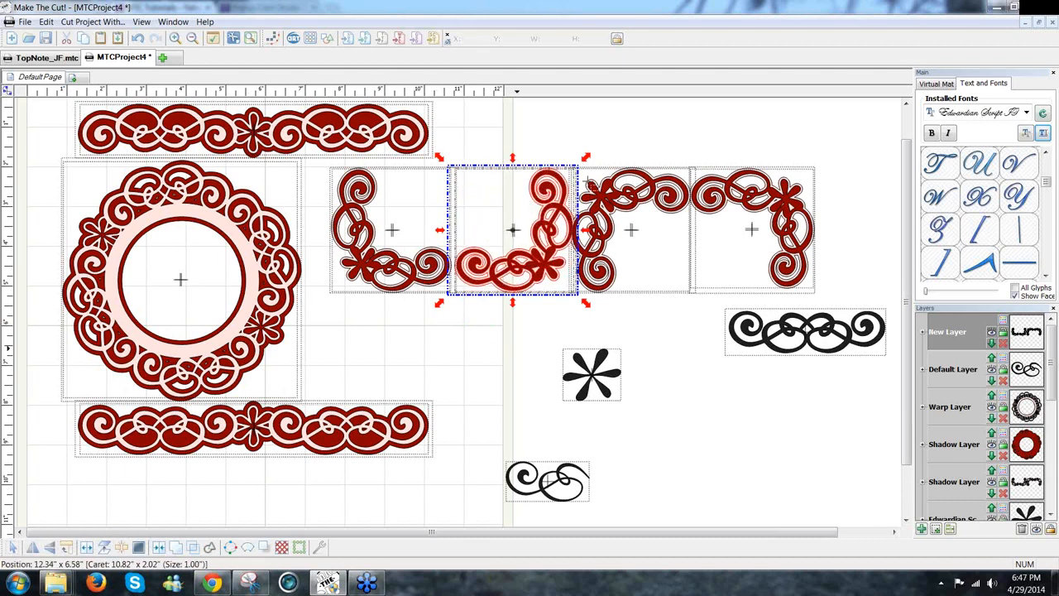
Select the two upper corner pieces and move them together up and to the left, to form the top half of a frame.
{"action": "left_click", "coordinate": [568, 158]}
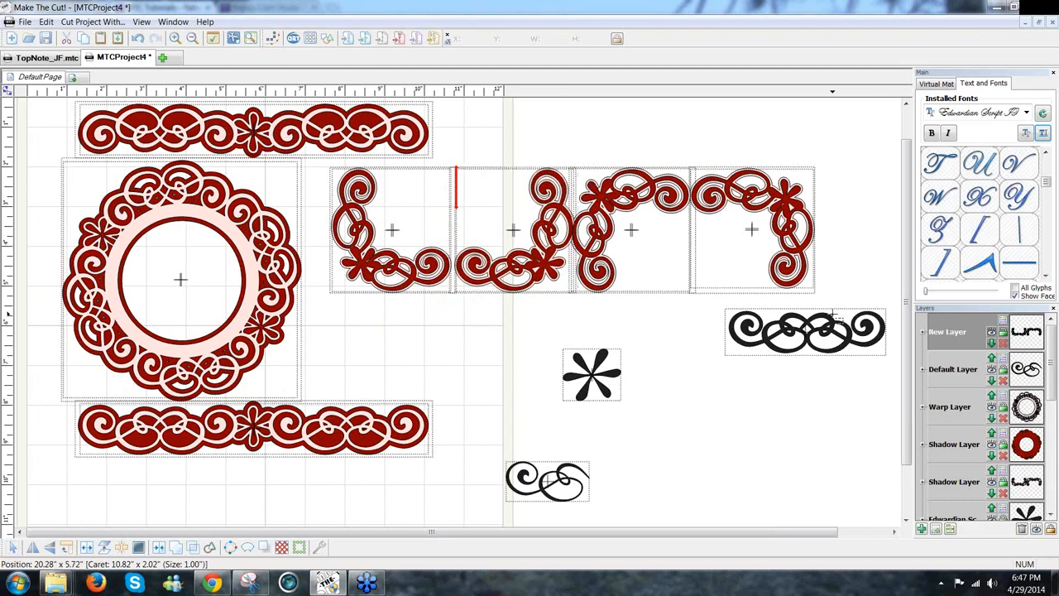
{"action": "left_click_drag", "start_coordinate": [875, 321], "coordinate": [875, 282]}
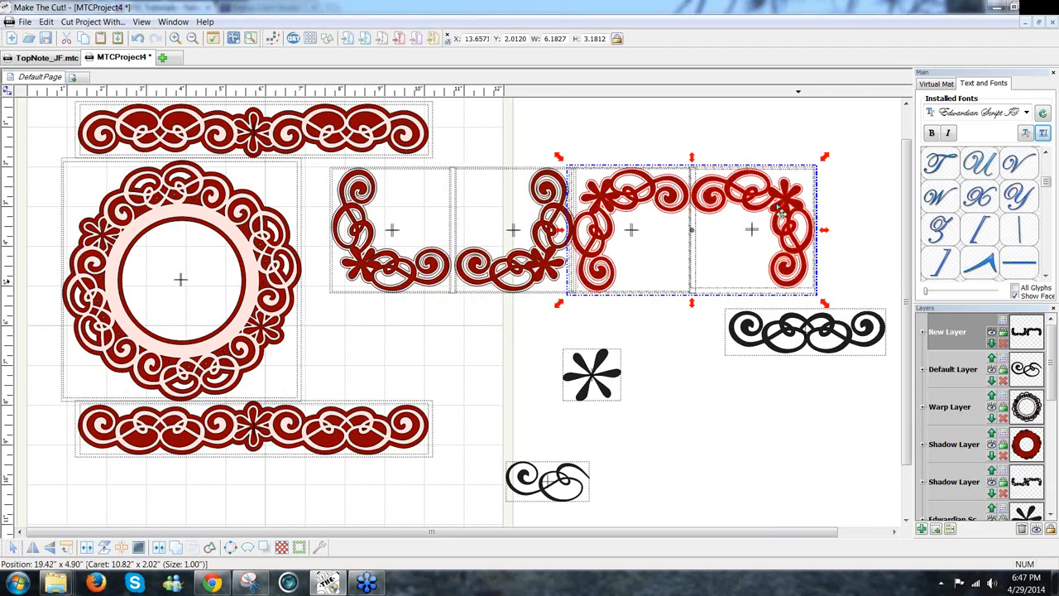
{"action": "left_click_drag", "start_coordinate": [780, 213], "coordinate": [762, 131]}
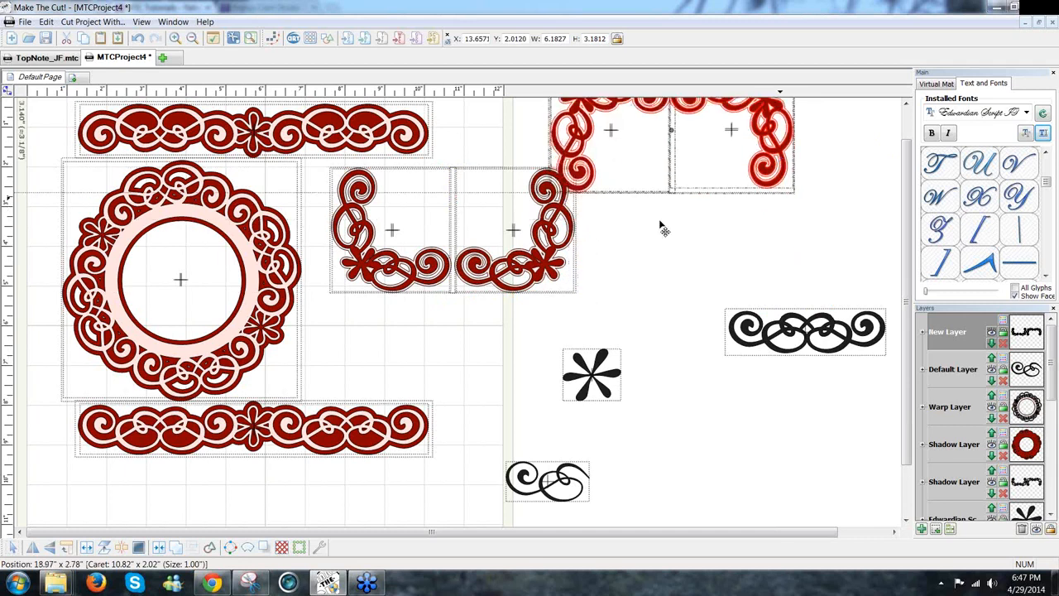
{"action": "left_click", "coordinate": [592, 245]}
{"action": "left_click_drag", "start_coordinate": [591, 246], "coordinate": [684, 251]}
{"action": "left_click", "coordinate": [669, 300]}
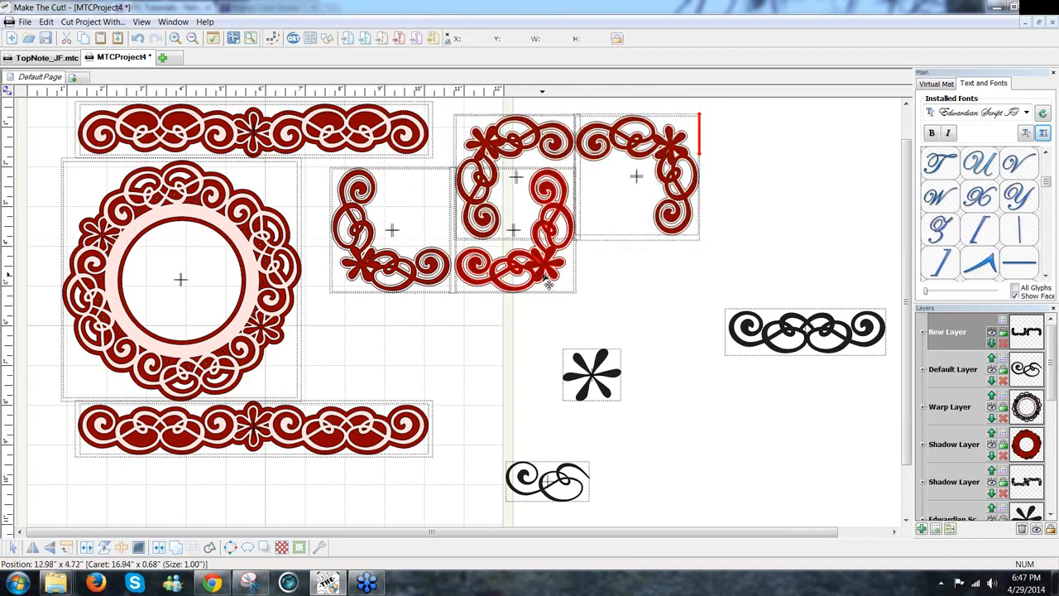
Move the two lower corner pieces directly beneath the upper pair and shift the large black flower below the square frame.
{"action": "left_click_drag", "start_coordinate": [543, 275], "coordinate": [549, 284]}
{"action": "left_click", "coordinate": [612, 316]}
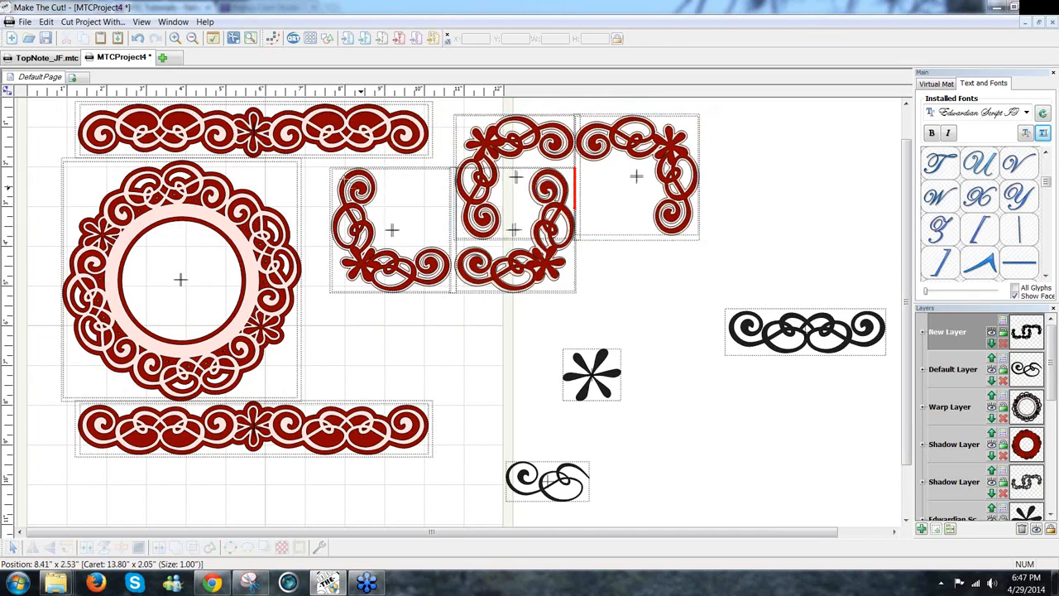
{"action": "left_click_drag", "start_coordinate": [321, 166], "coordinate": [596, 316]}
{"action": "left_click_drag", "start_coordinate": [323, 168], "coordinate": [309, 155]}
{"action": "left_click_drag", "start_coordinate": [483, 296], "coordinate": [544, 371]}
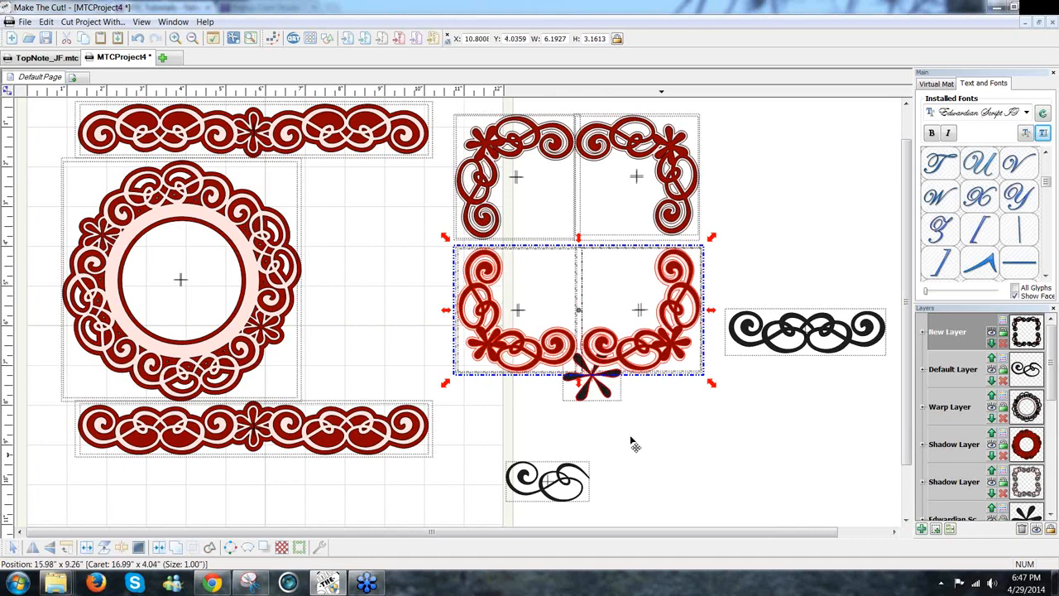
{"action": "left_click_drag", "start_coordinate": [630, 441], "coordinate": [661, 454]}
{"action": "left_click", "coordinate": [825, 482]}
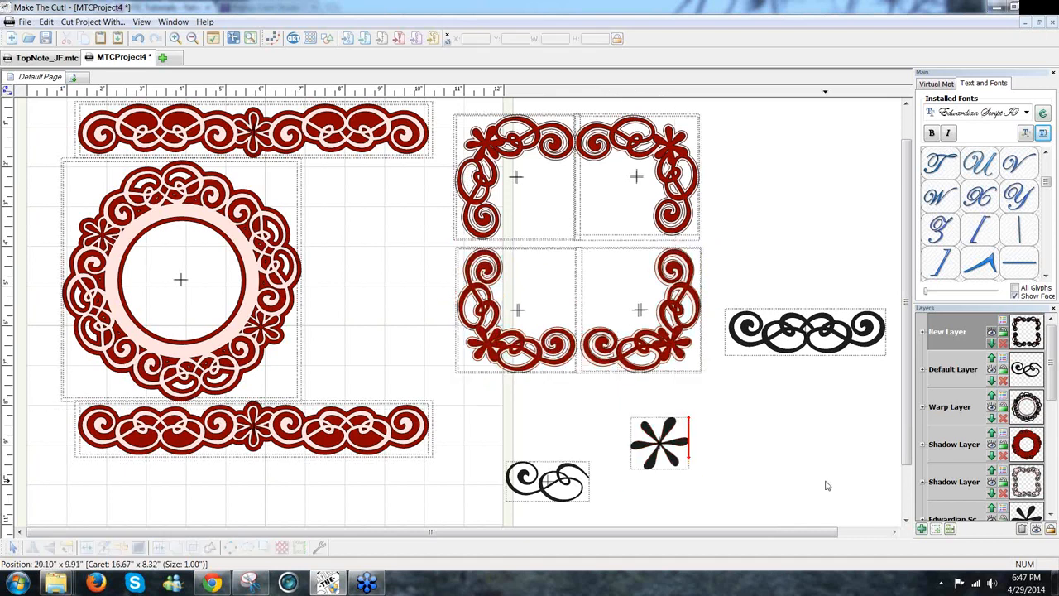
Save the project to the Desktop as FontsFun1.
{"action": "left_click", "coordinate": [25, 22]}
{"action": "left_click", "coordinate": [84, 97]}
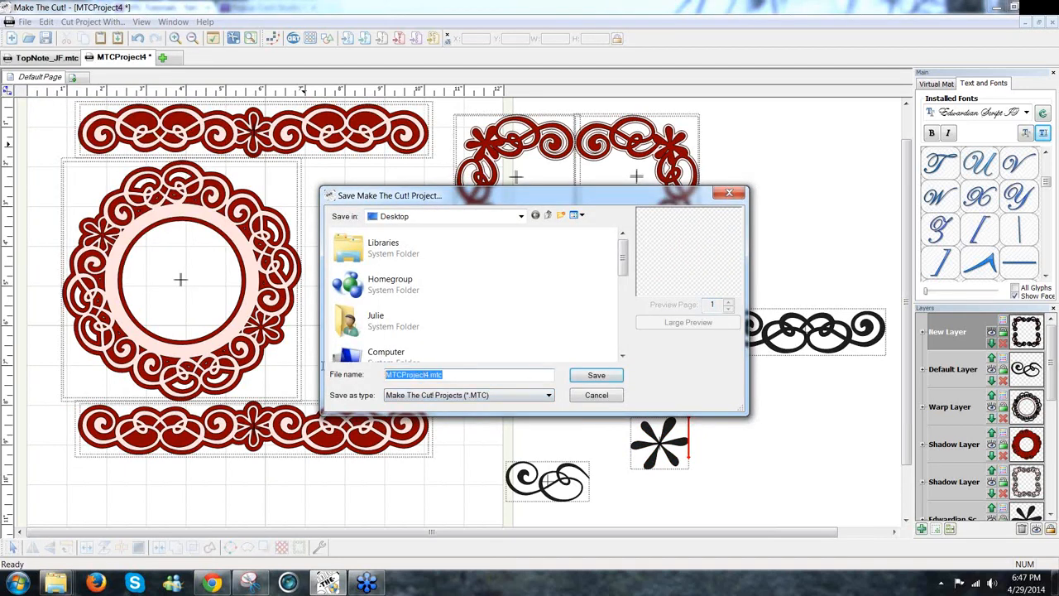
{"action": "type", "text": "Font"}
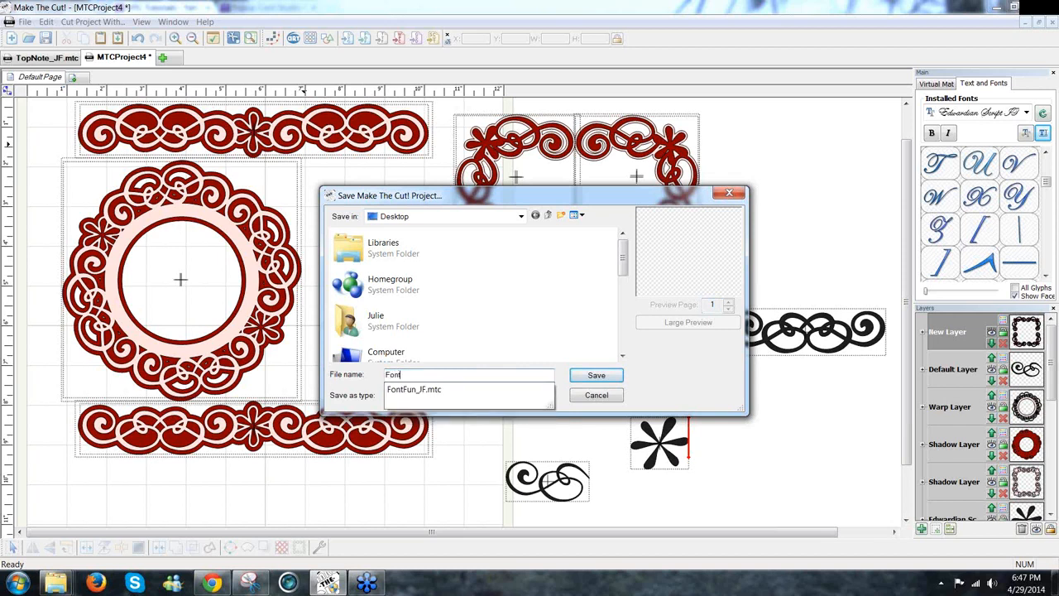
{"action": "type", "text": "sFun1"}
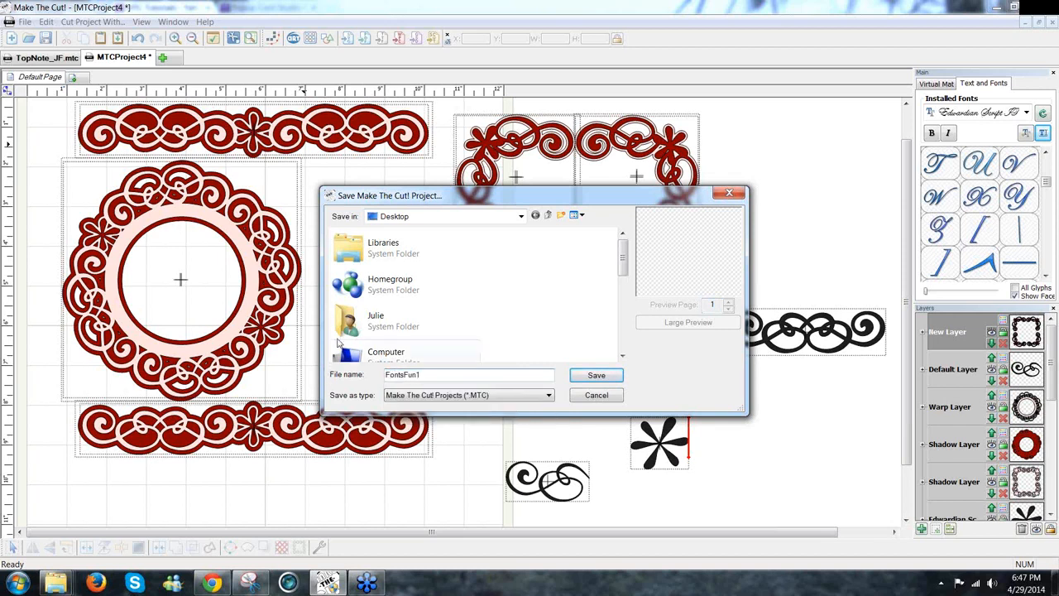
{"action": "left_click", "coordinate": [612, 376]}
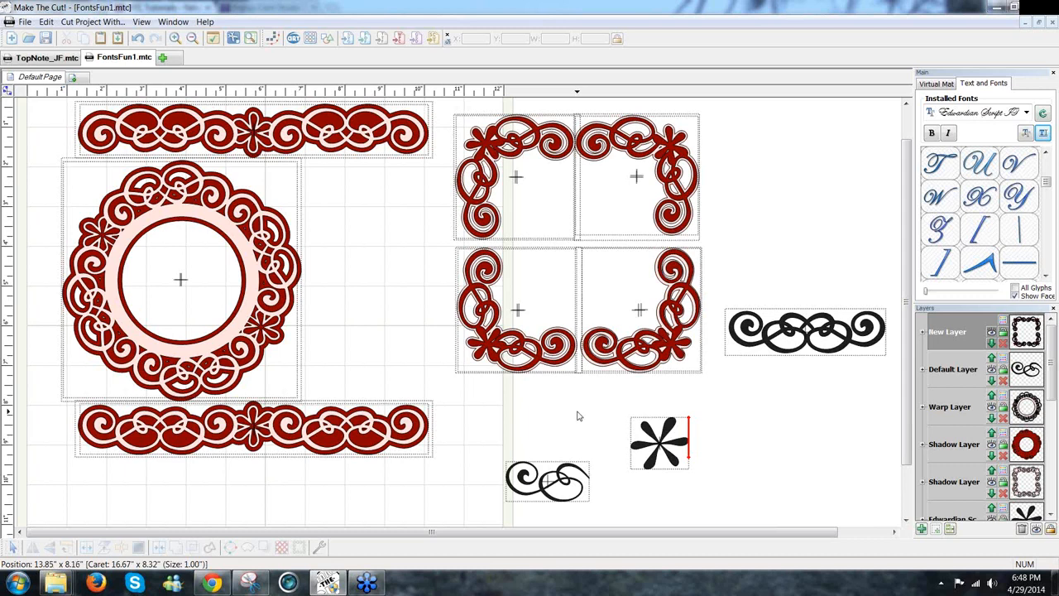
{"action": "left_click", "coordinate": [1053, 45]}
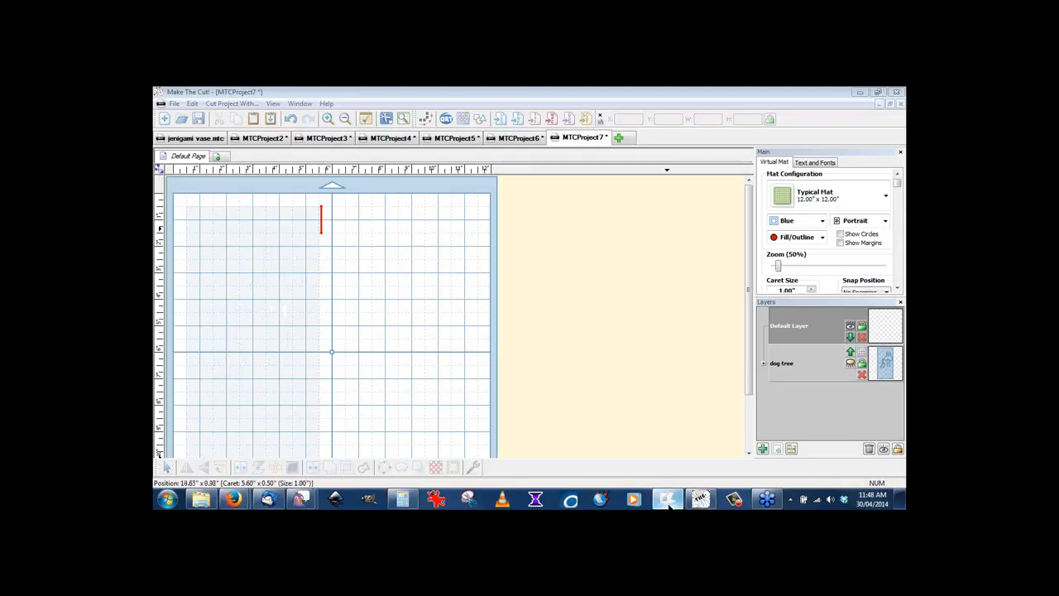
Switch to Popup Card Studio and cut the orange dog artwork from the dog tree card.
{"action": "left_click", "coordinate": [667, 499]}
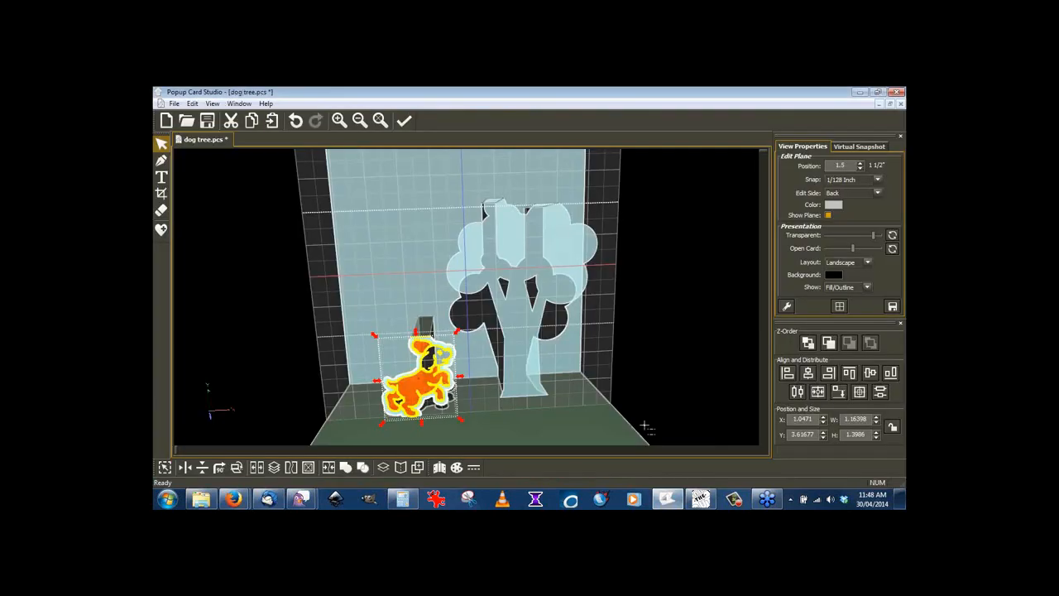
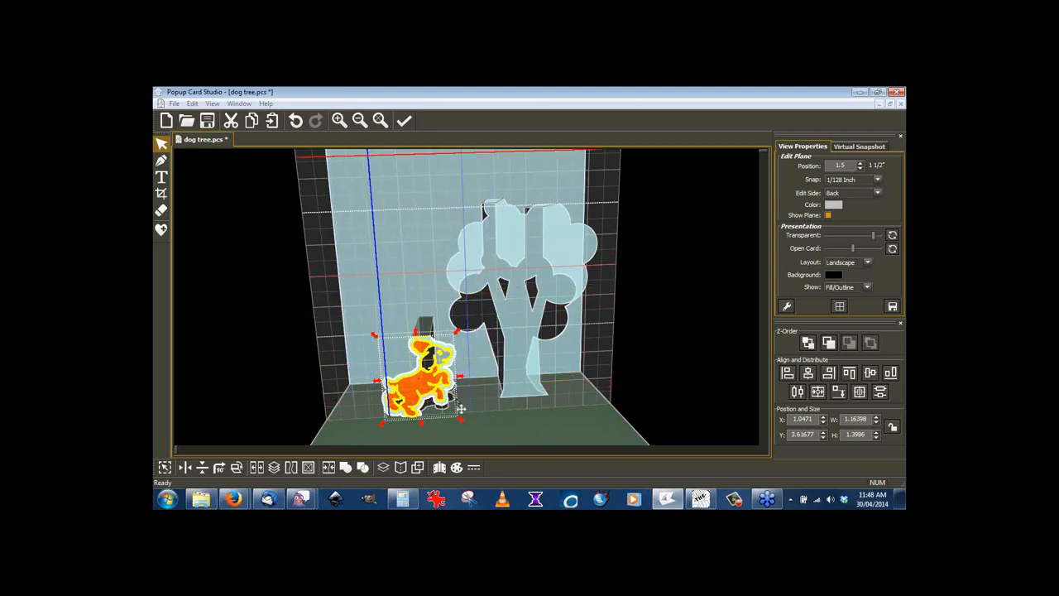
{"action": "left_click", "coordinate": [231, 121]}
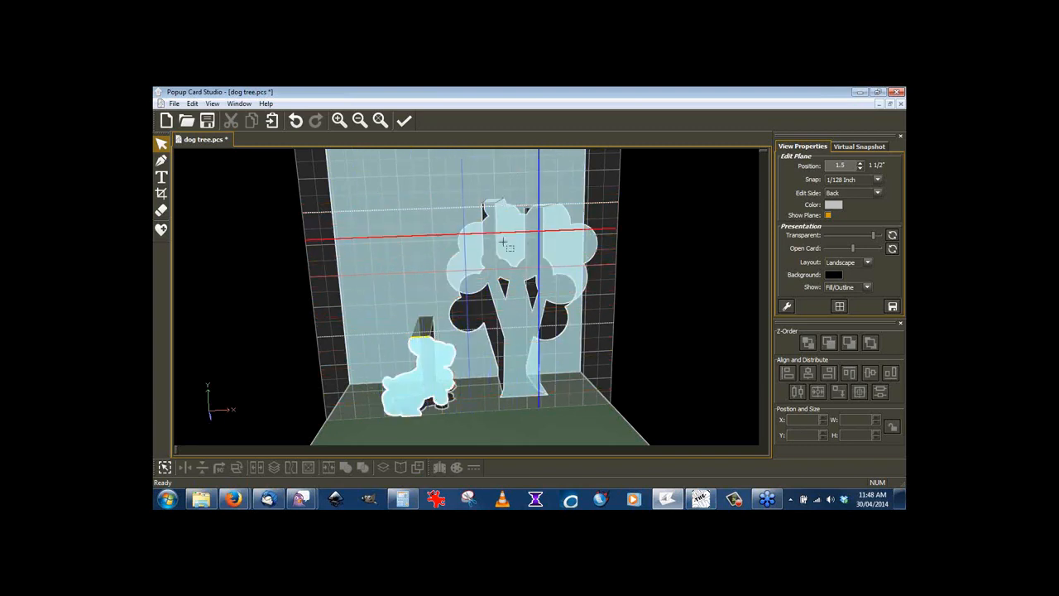
Switch to Make The Cut, paste the dog artwork beside the dog tree card, and make the dog tree layer visible.
{"action": "left_click", "coordinate": [701, 498]}
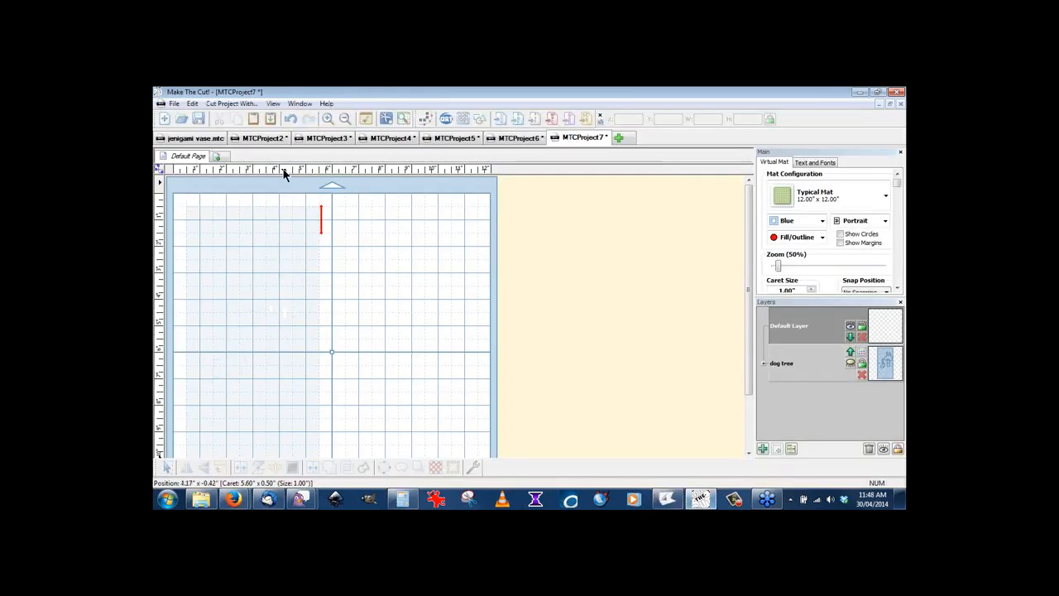
{"action": "left_click", "coordinate": [270, 118]}
{"action": "left_click_drag", "start_coordinate": [338, 234], "coordinate": [380, 235]}
{"action": "left_click", "coordinate": [851, 401]}
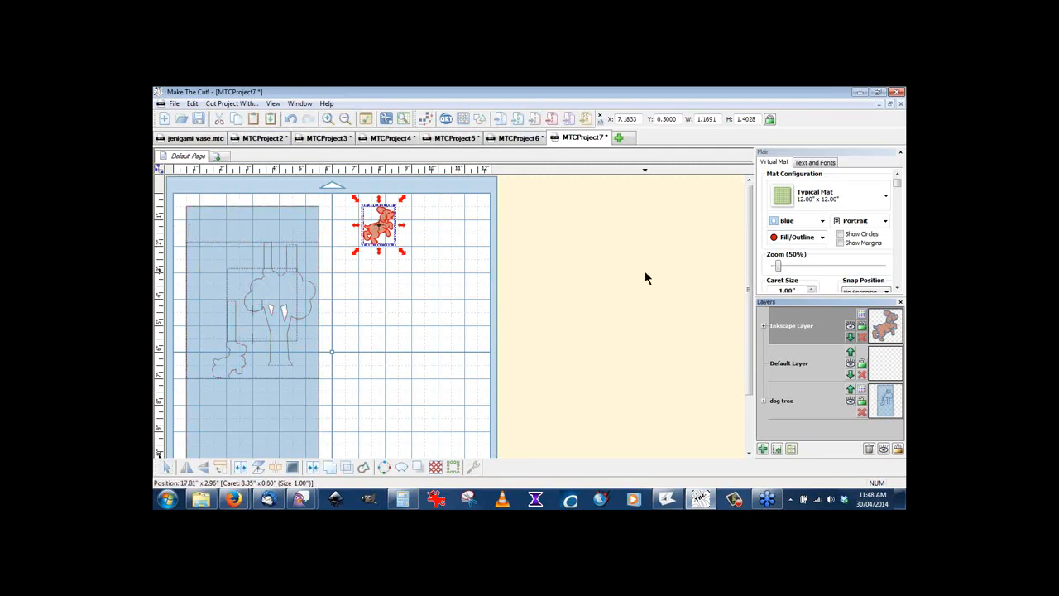
Separate the dog tree layer into individual layers for its valley folds, mountain folds and cut lines.
{"action": "scroll", "coordinate": [747, 281], "scroll_direction": "down", "scroll_amount": 1}
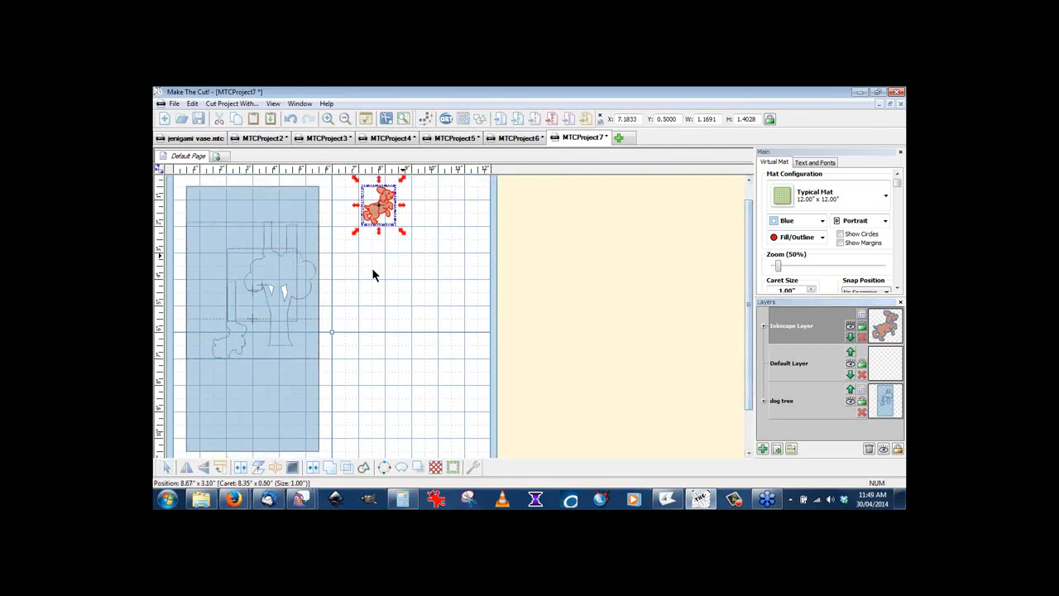
{"action": "right_click", "coordinate": [252, 339]}
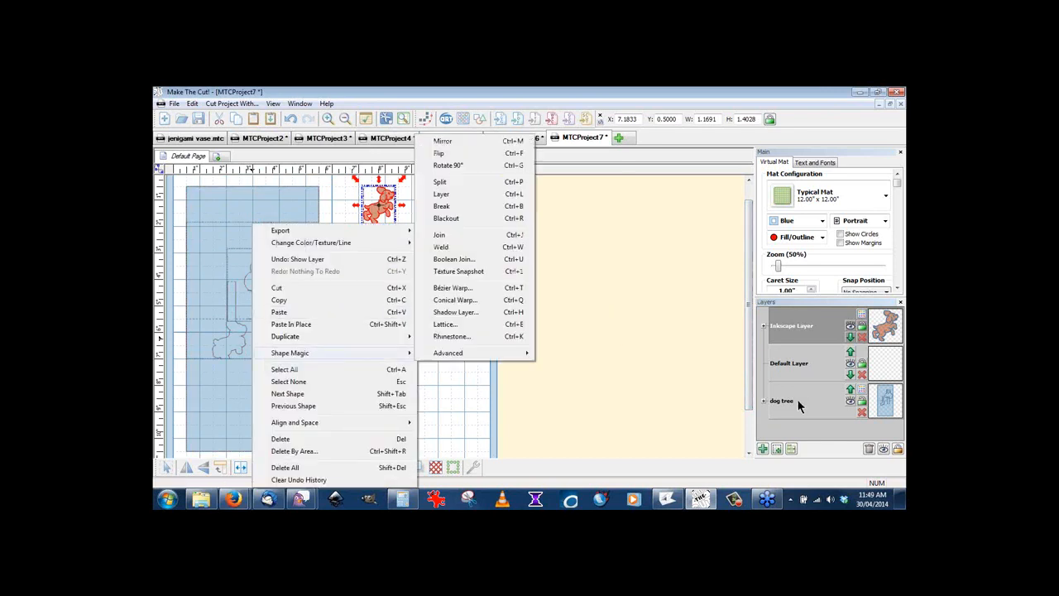
{"action": "left_click", "coordinate": [790, 402]}
{"action": "right_click", "coordinate": [789, 403]}
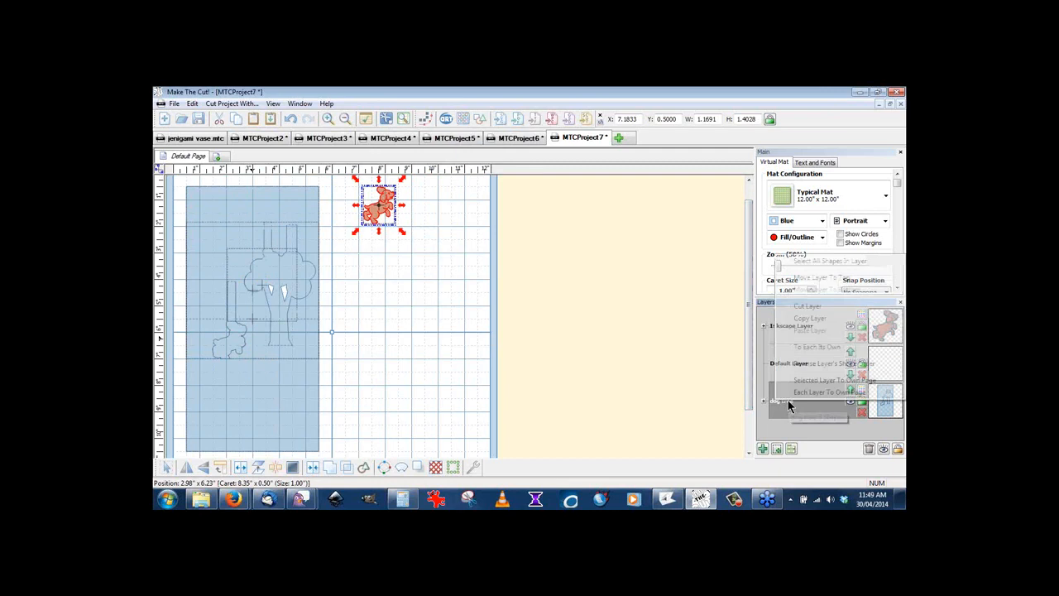
{"action": "left_click", "coordinate": [814, 349]}
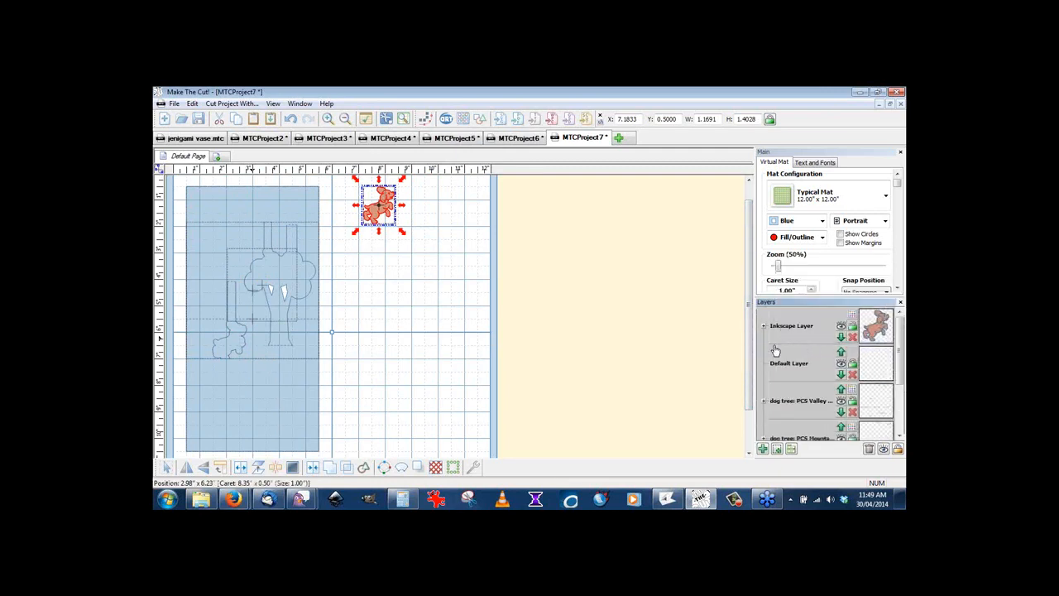
{"action": "scroll", "coordinate": [900, 390], "scroll_direction": "down", "scroll_amount": 1}
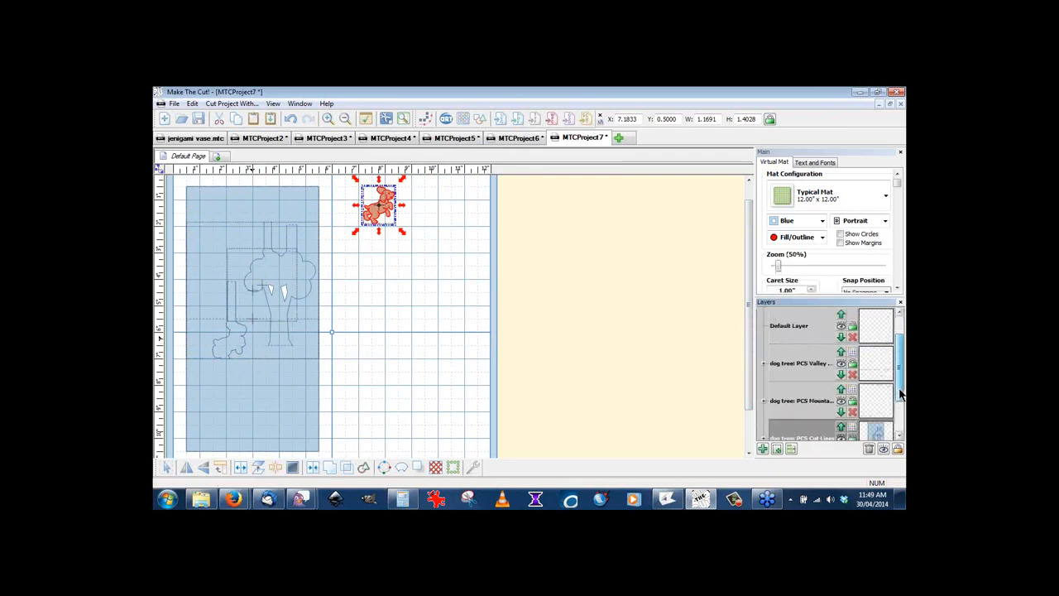
{"action": "left_click", "coordinate": [424, 372]}
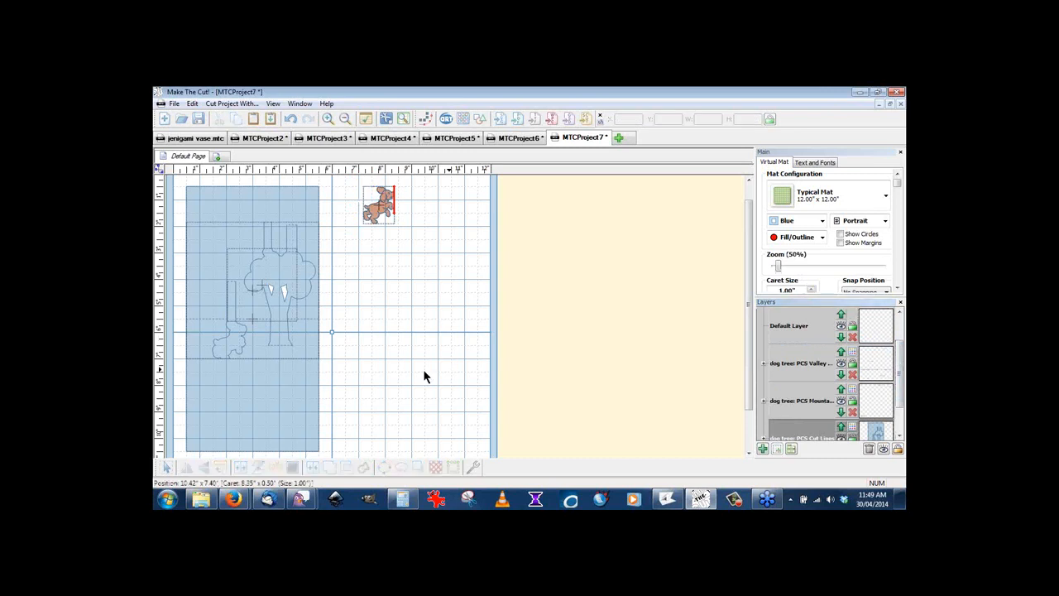
Copy the card's cut lines, hide all layers, and paste the copy in place on a new layer.
{"action": "left_click", "coordinate": [314, 385]}
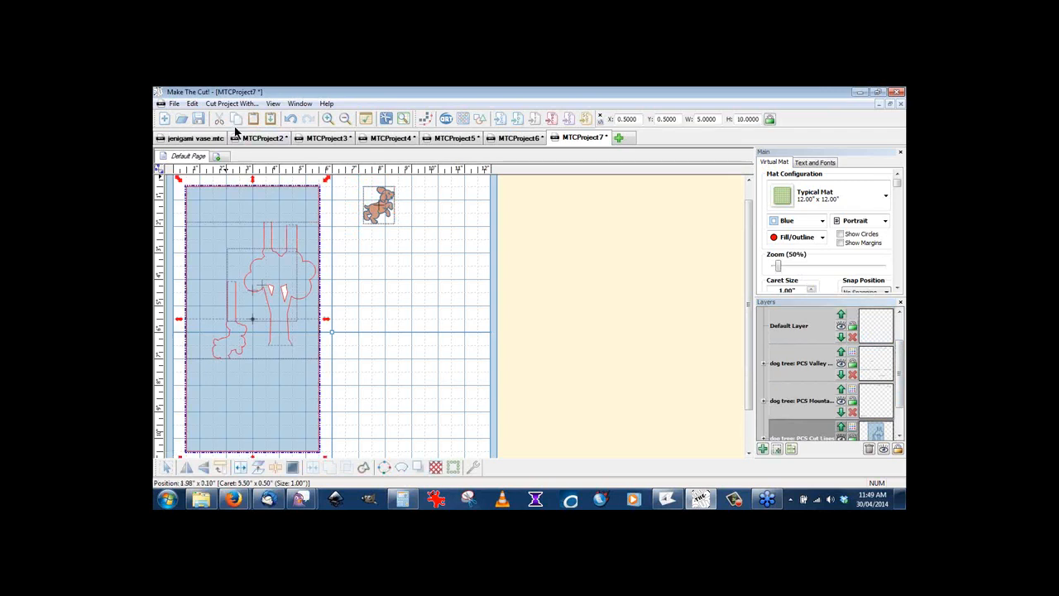
{"action": "left_click", "coordinate": [235, 123]}
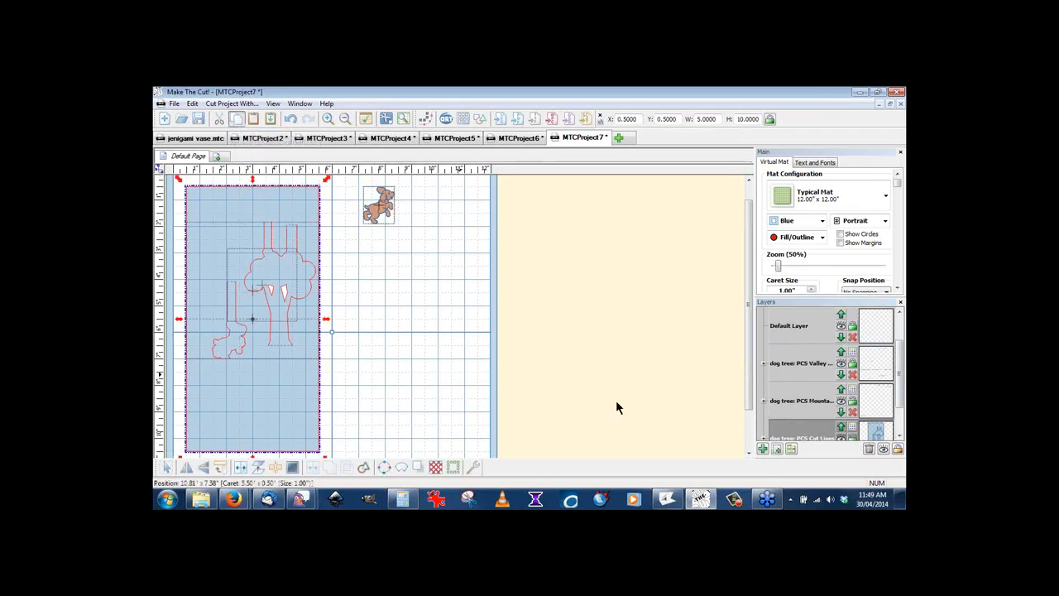
{"action": "left_click", "coordinate": [883, 448]}
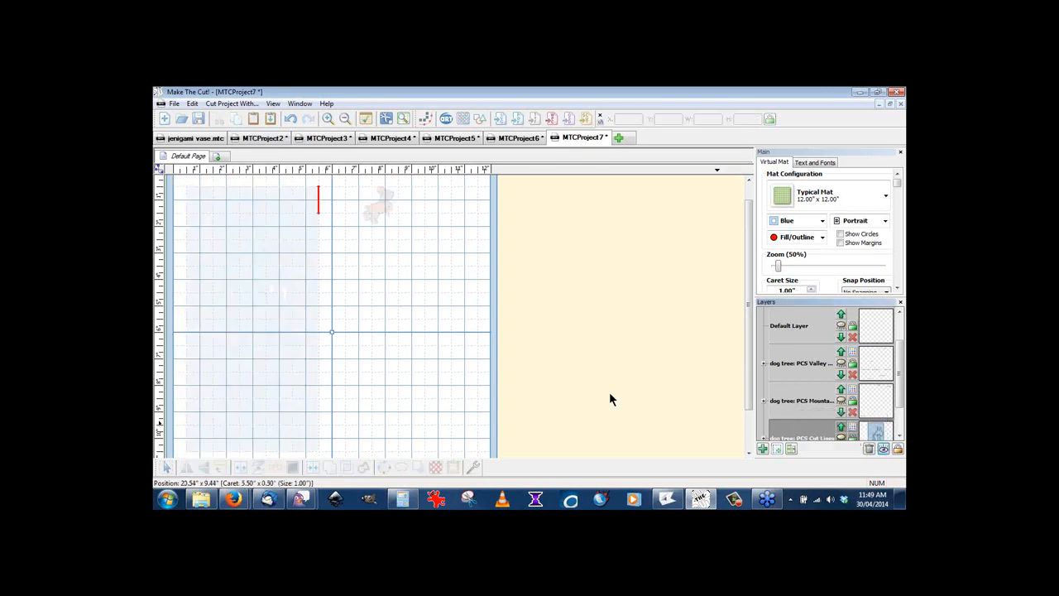
{"action": "left_click", "coordinate": [763, 448]}
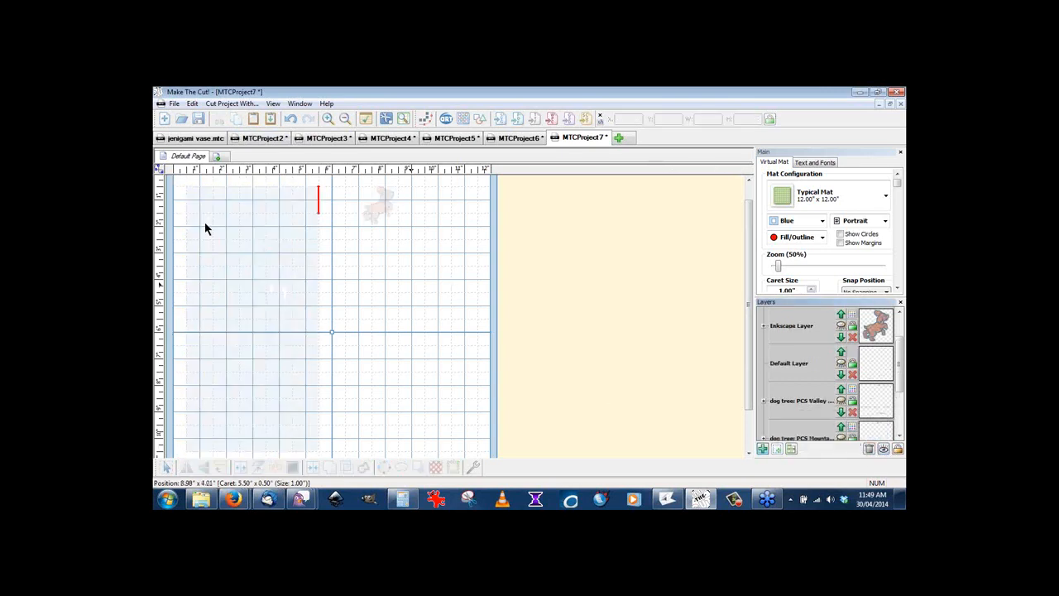
{"action": "left_click", "coordinate": [271, 122]}
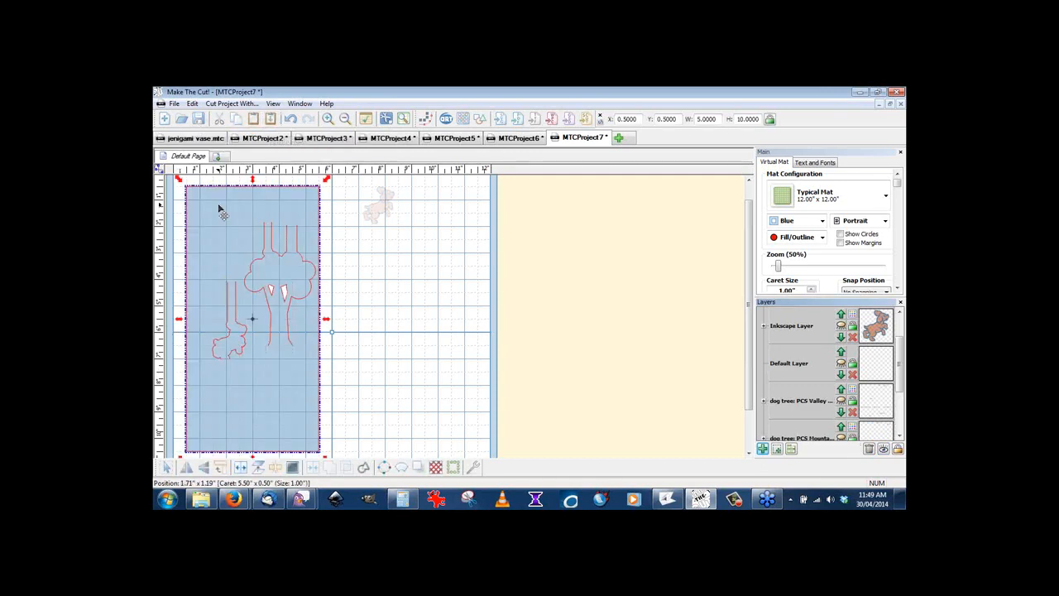
Draw short lines with the Pencil tool to close the open ends of the tree and dog outlines.
{"action": "left_click", "coordinate": [159, 171]}
{"action": "left_click", "coordinate": [165, 207]}
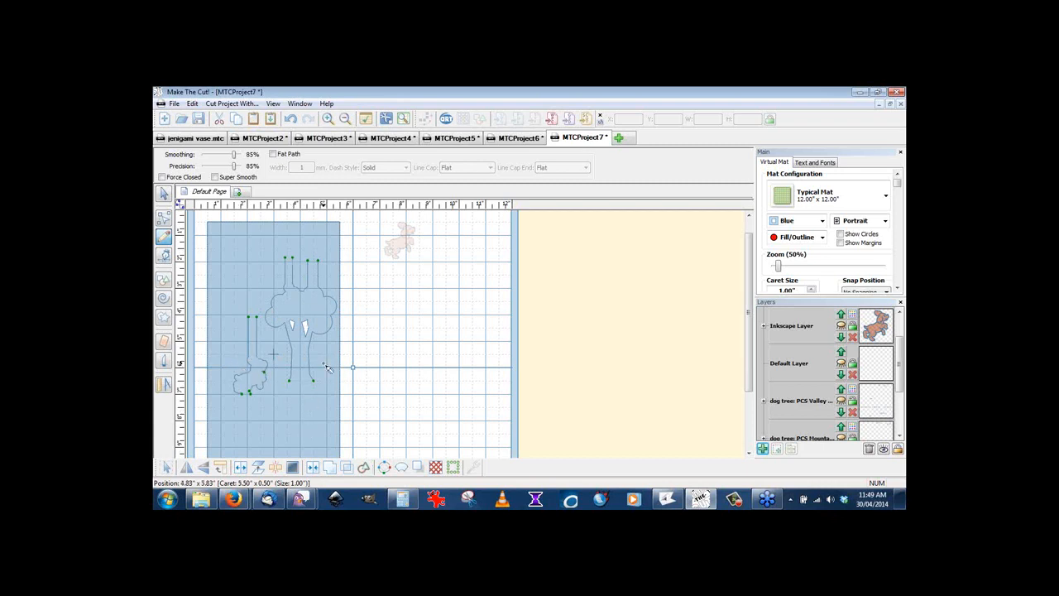
{"action": "left_click", "coordinate": [287, 259]}
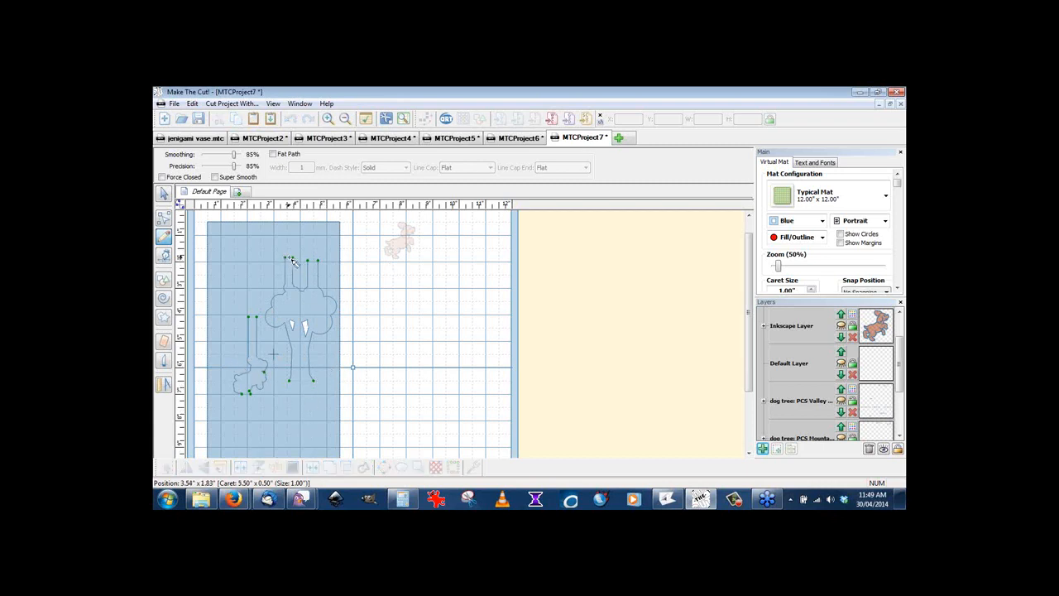
{"action": "key", "text": "Delete"}
{"action": "key", "text": "Delete"}
{"action": "left_click_drag", "start_coordinate": [291, 385], "coordinate": [313, 381]}
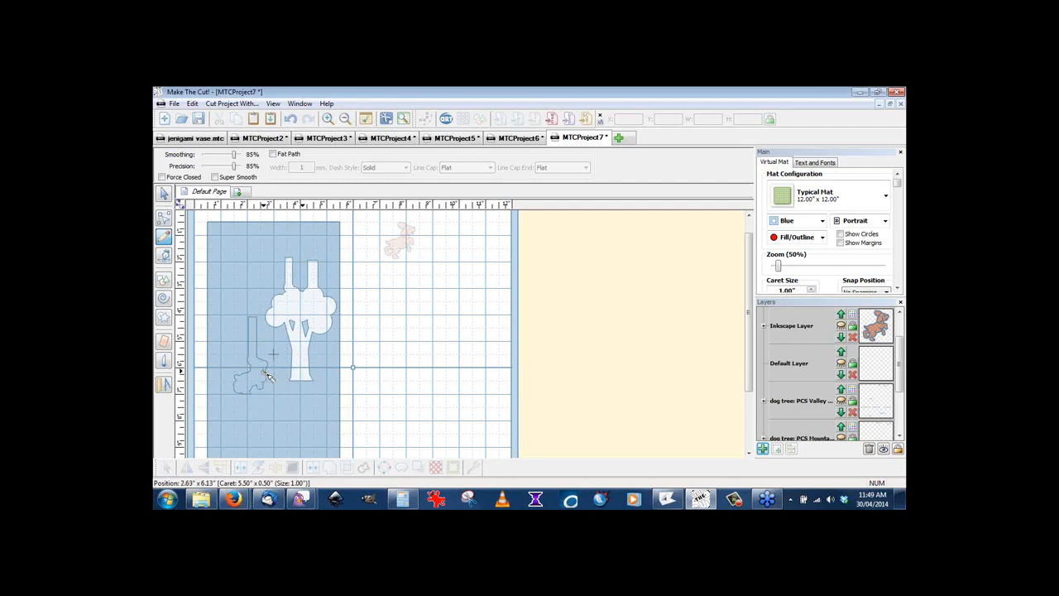
Select the entire pasted card artwork and apply Fuse n' Weld at a tolerance of 0.0495 in.
{"action": "left_click", "coordinate": [164, 203]}
{"action": "left_click_drag", "start_coordinate": [199, 273], "coordinate": [296, 377]}
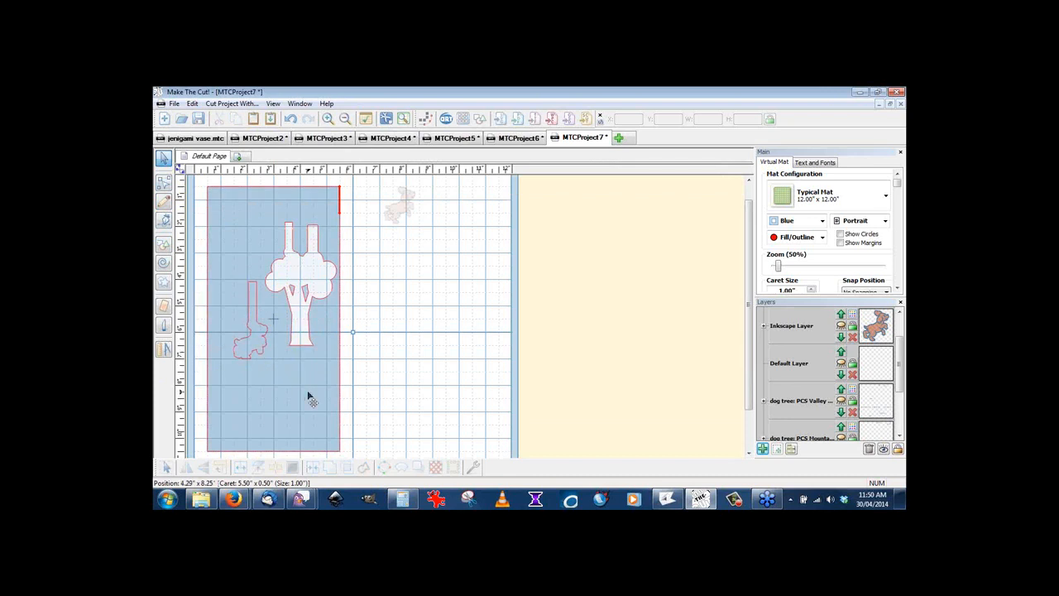
{"action": "left_click", "coordinate": [472, 468]}
{"action": "left_click", "coordinate": [505, 394]}
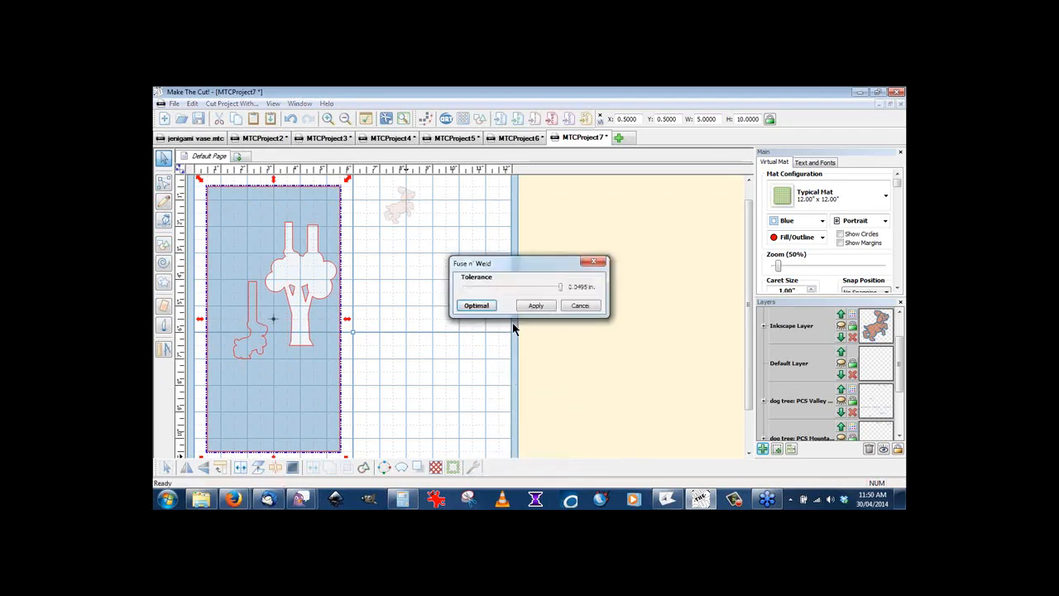
{"action": "left_click", "coordinate": [532, 306]}
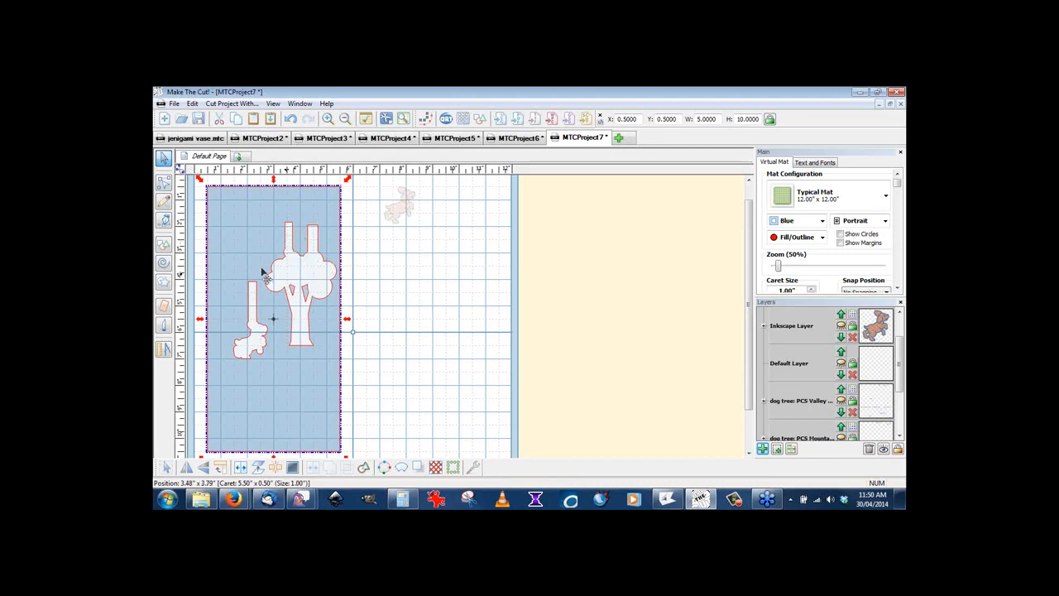
Break the fused card into separate shapes and remove the small cutout pieces inside the tree.
{"action": "left_click", "coordinate": [165, 165]}
{"action": "left_click", "coordinate": [286, 471]}
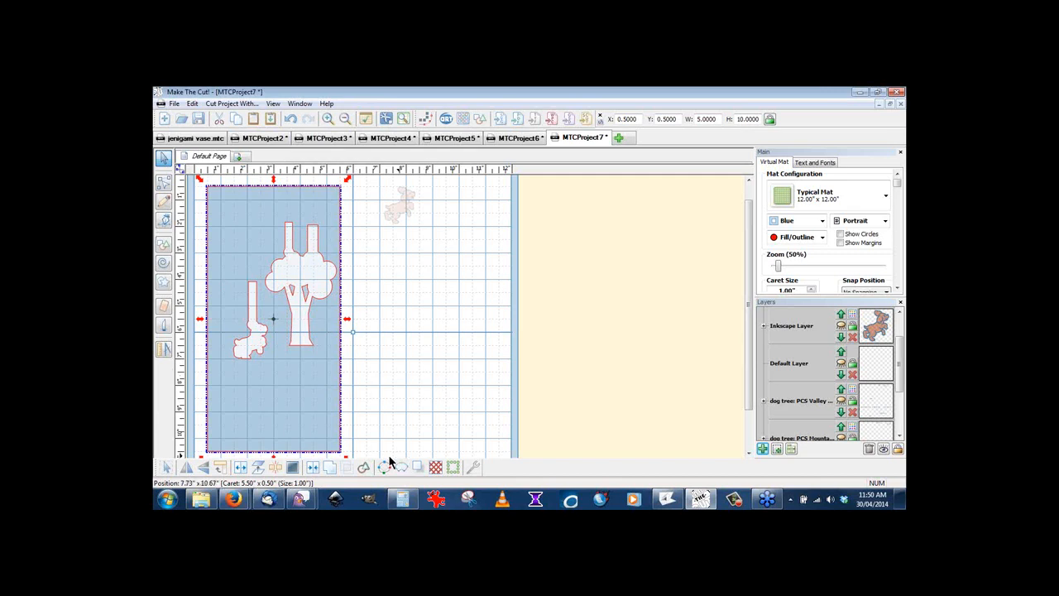
{"action": "left_click", "coordinate": [276, 467]}
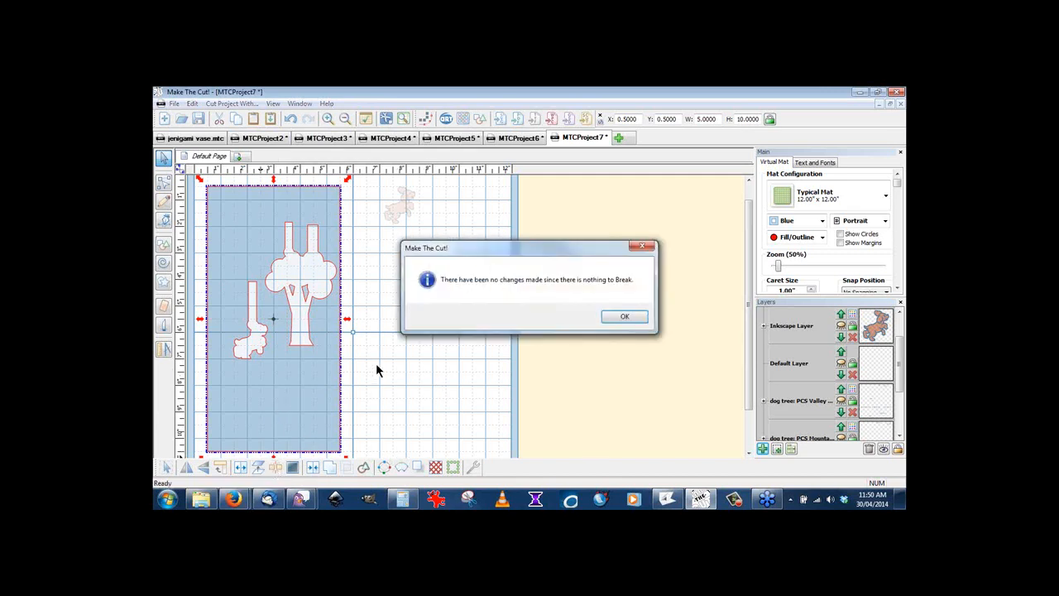
{"action": "left_click", "coordinate": [622, 318]}
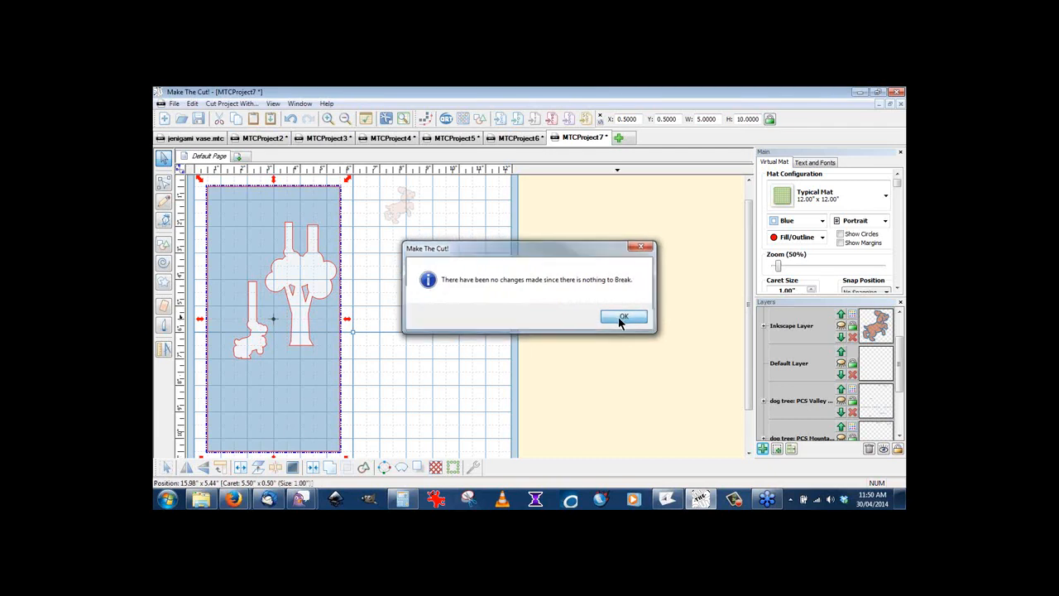
{"action": "left_click", "coordinate": [327, 317]}
{"action": "left_click", "coordinate": [327, 318]}
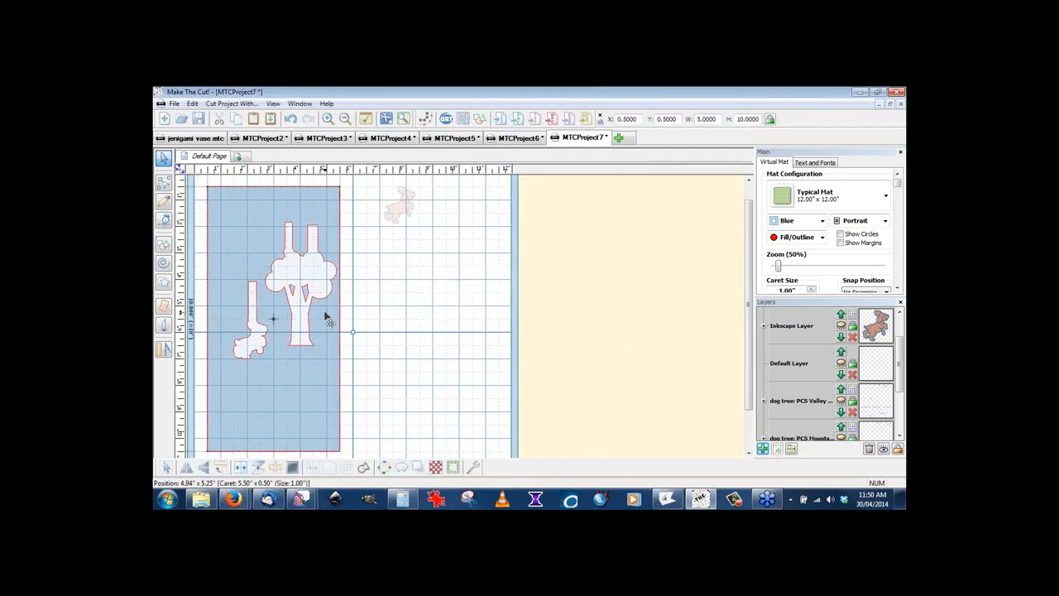
{"action": "left_click", "coordinate": [276, 468]}
{"action": "left_click", "coordinate": [396, 387]}
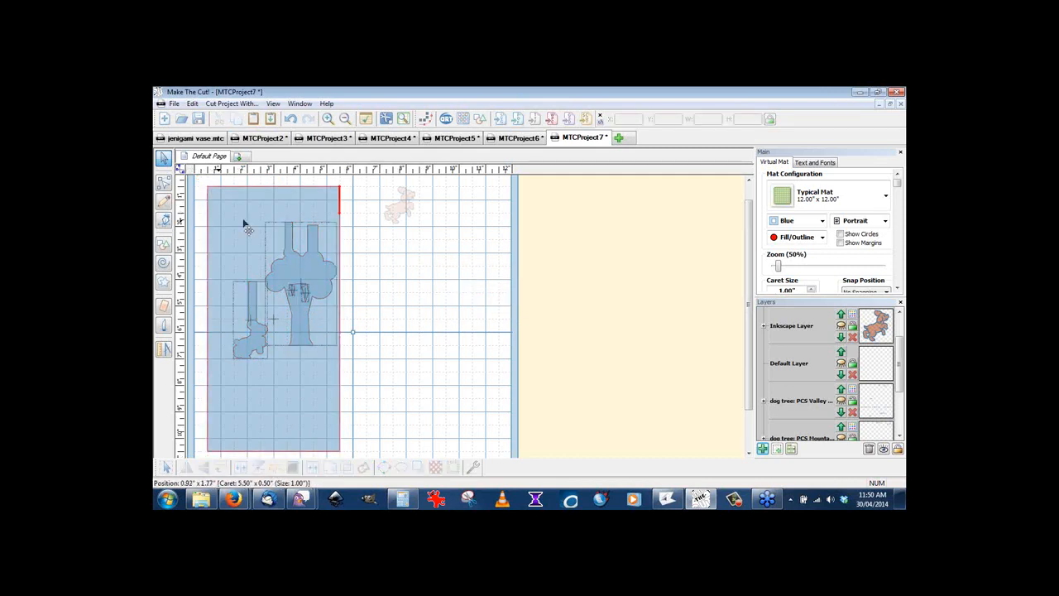
{"action": "left_click_drag", "start_coordinate": [354, 216], "coordinate": [281, 312]}
{"action": "left_click", "coordinate": [219, 119]}
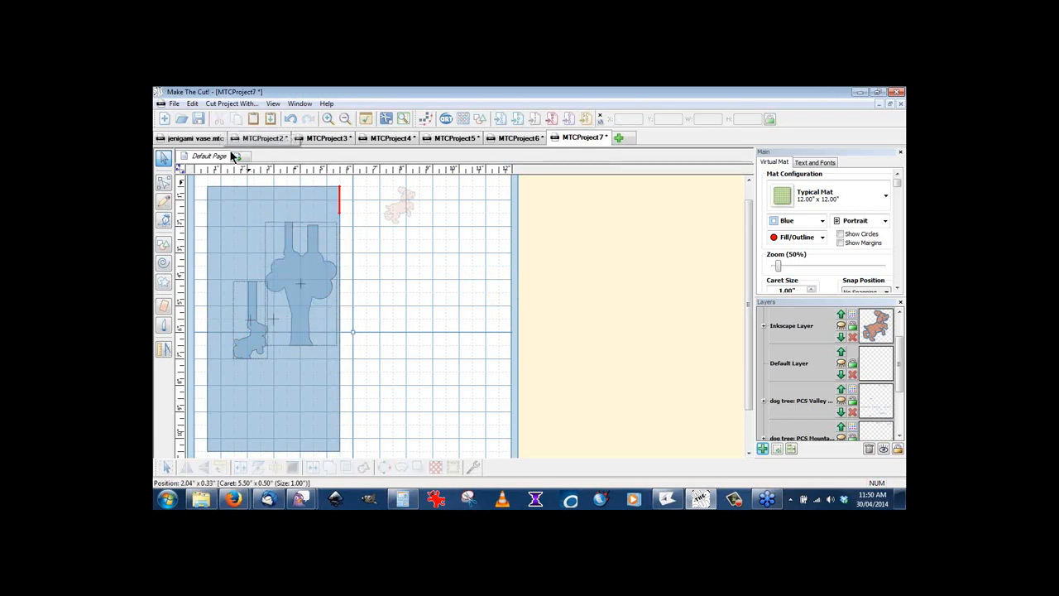
Set the card rectangle's height to 5 inches.
{"action": "left_click", "coordinate": [257, 203]}
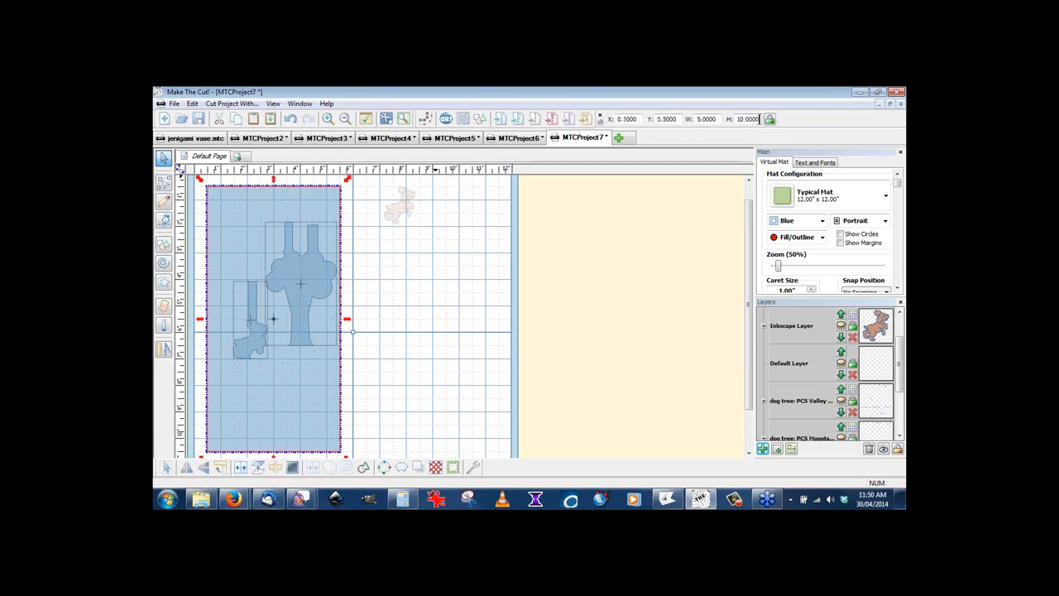
{"action": "left_click_drag", "start_coordinate": [759, 120], "coordinate": [747, 119]}
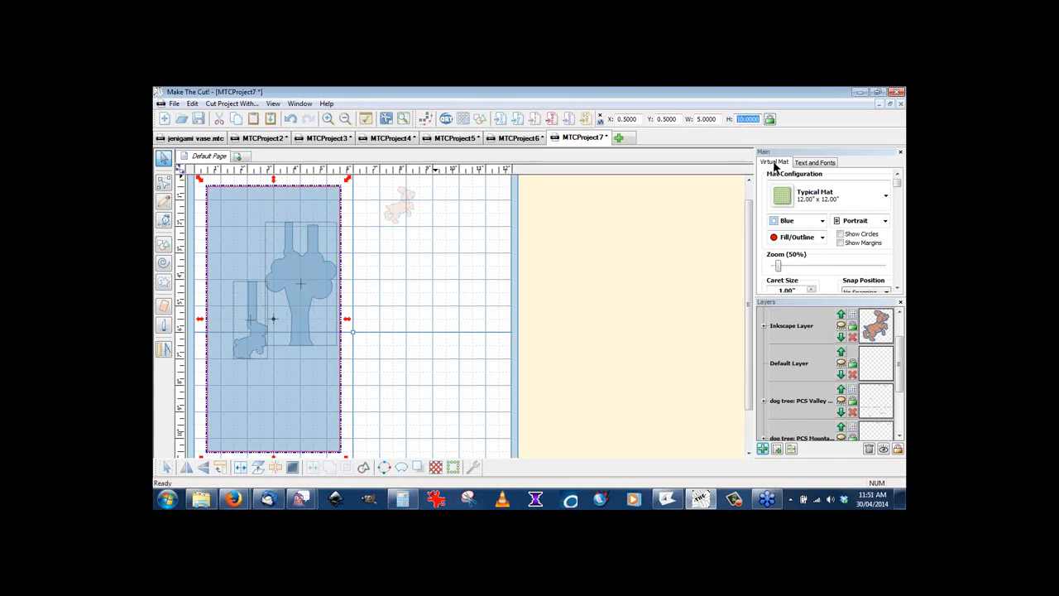
{"action": "type", "text": "5"}
{"action": "key", "text": "Return"}
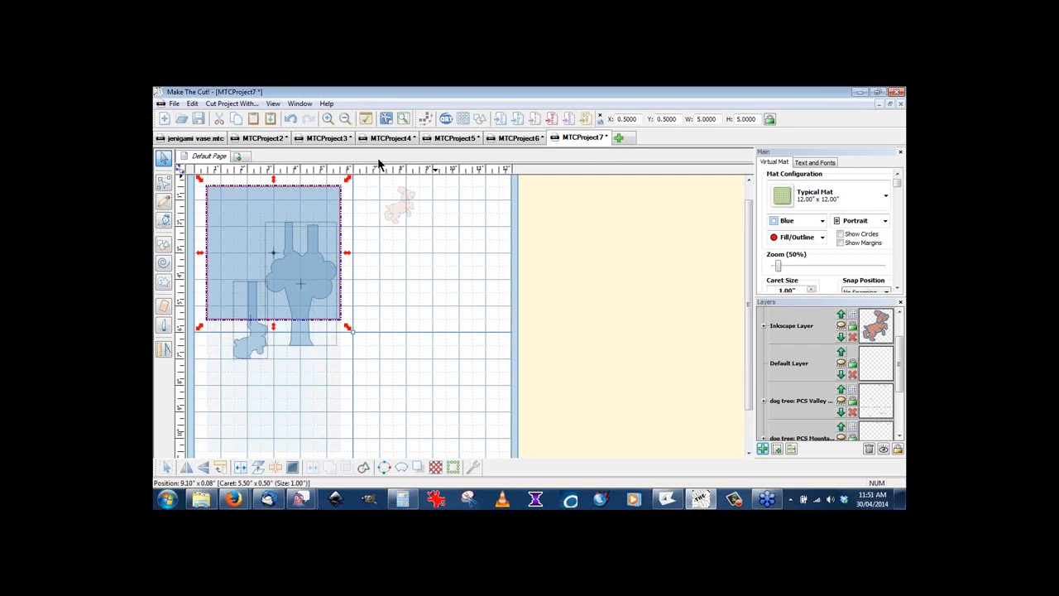
Duplicate the card rectangle in 2 rows and 1 column with 0 inches spacing.
{"action": "left_click", "coordinate": [193, 105]}
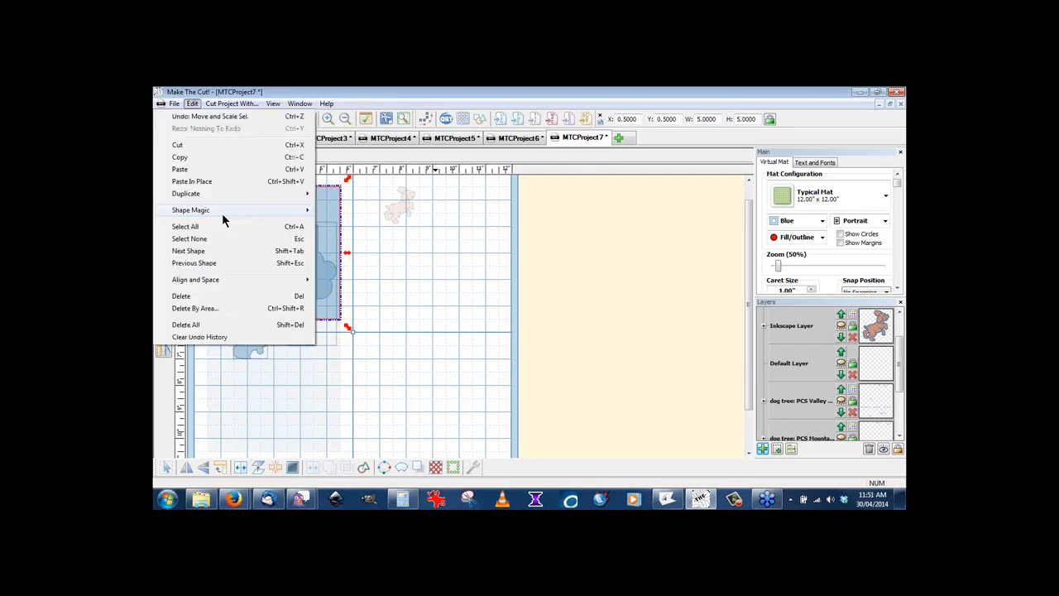
{"action": "right_click", "coordinate": [335, 292]}
{"action": "mouse_move", "coordinate": [373, 337]}
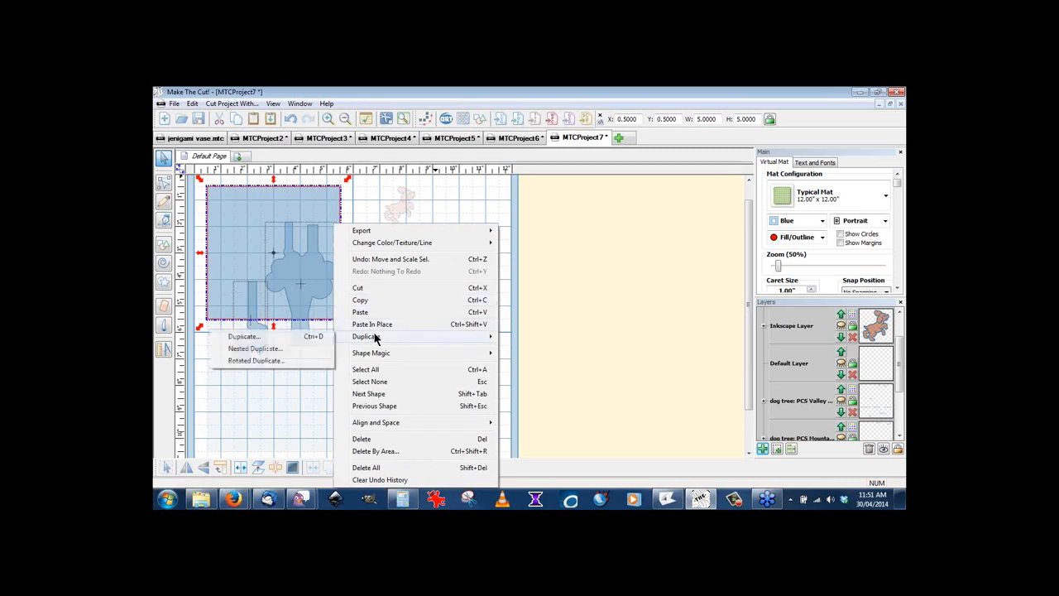
{"action": "left_click", "coordinate": [303, 337]}
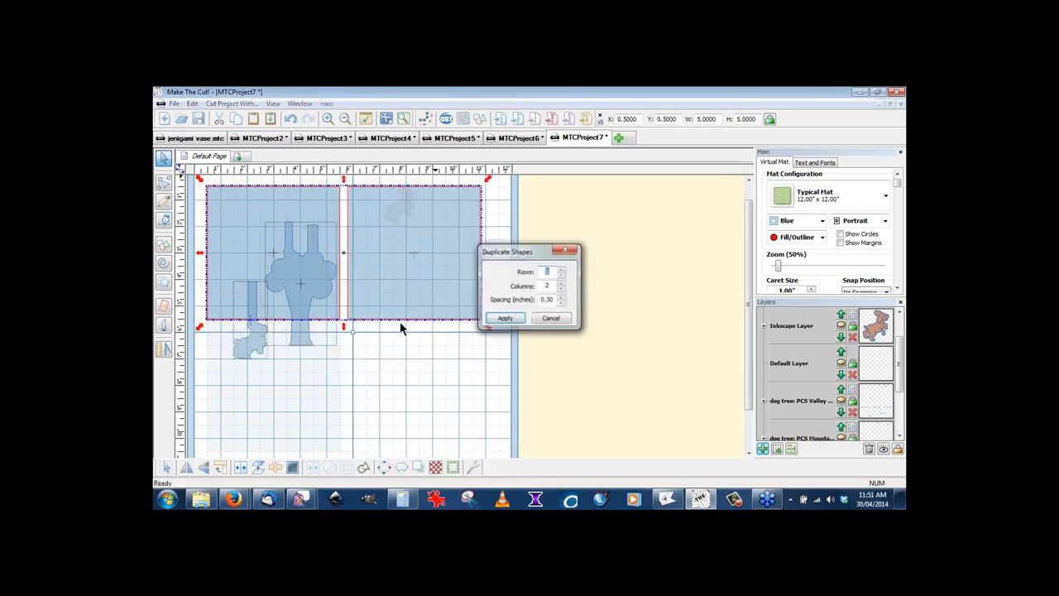
{"action": "left_click", "coordinate": [561, 302]}
{"action": "left_click", "coordinate": [560, 302]}
{"action": "left_click", "coordinate": [560, 302]}
{"action": "left_click", "coordinate": [561, 302]}
{"action": "left_click", "coordinate": [560, 302]}
{"action": "left_click", "coordinate": [561, 302]}
{"action": "left_click", "coordinate": [560, 302]}
{"action": "left_click", "coordinate": [561, 302]}
{"action": "left_click", "coordinate": [561, 302]}
{"action": "left_click", "coordinate": [561, 302]}
{"action": "double_click", "coordinate": [549, 302]}
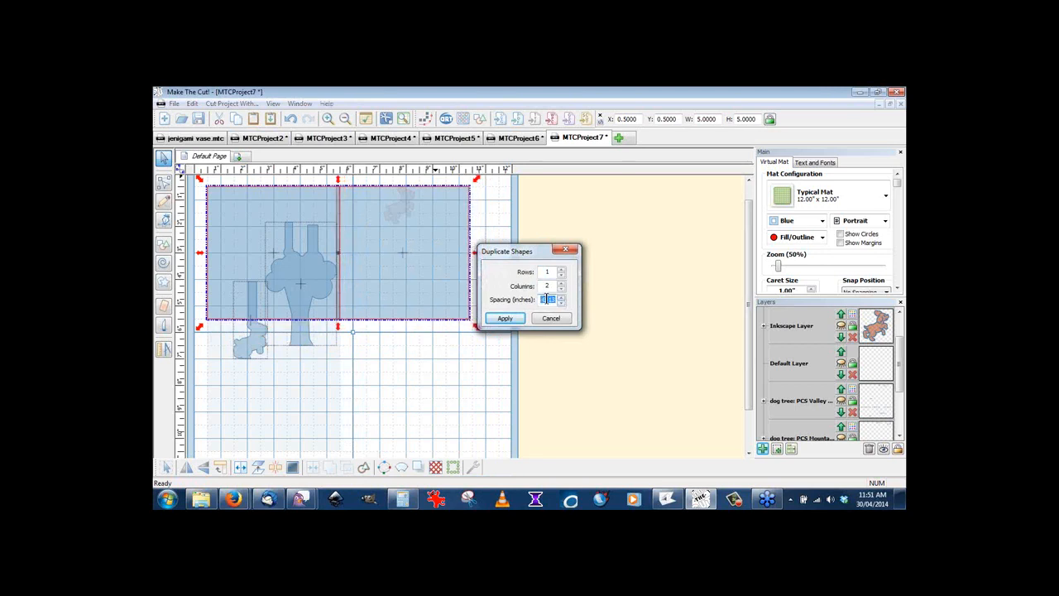
{"action": "type", "text": "0"}
{"action": "left_click", "coordinate": [562, 271]}
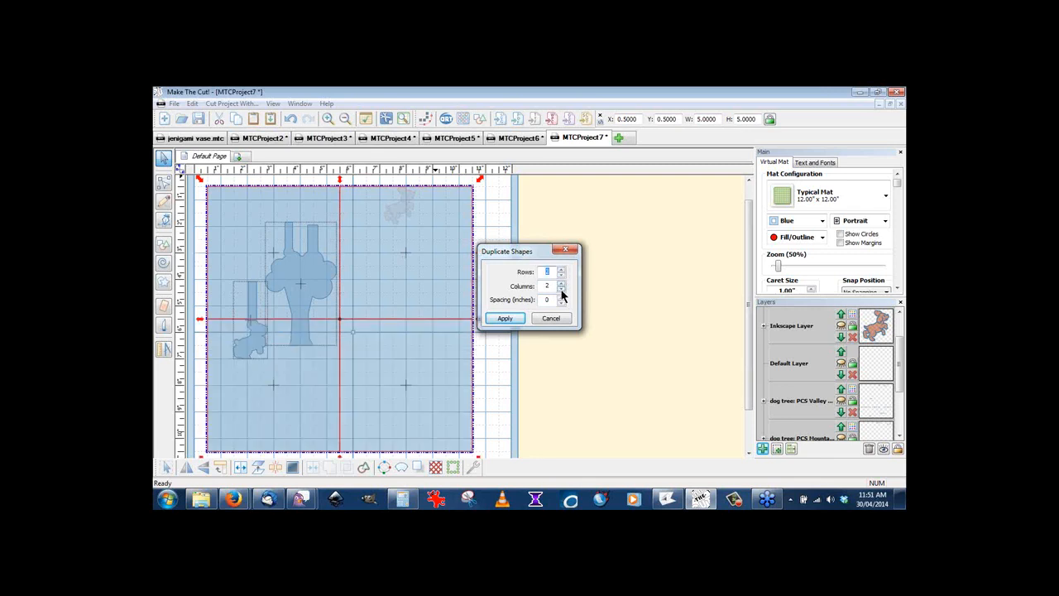
{"action": "left_click", "coordinate": [561, 289]}
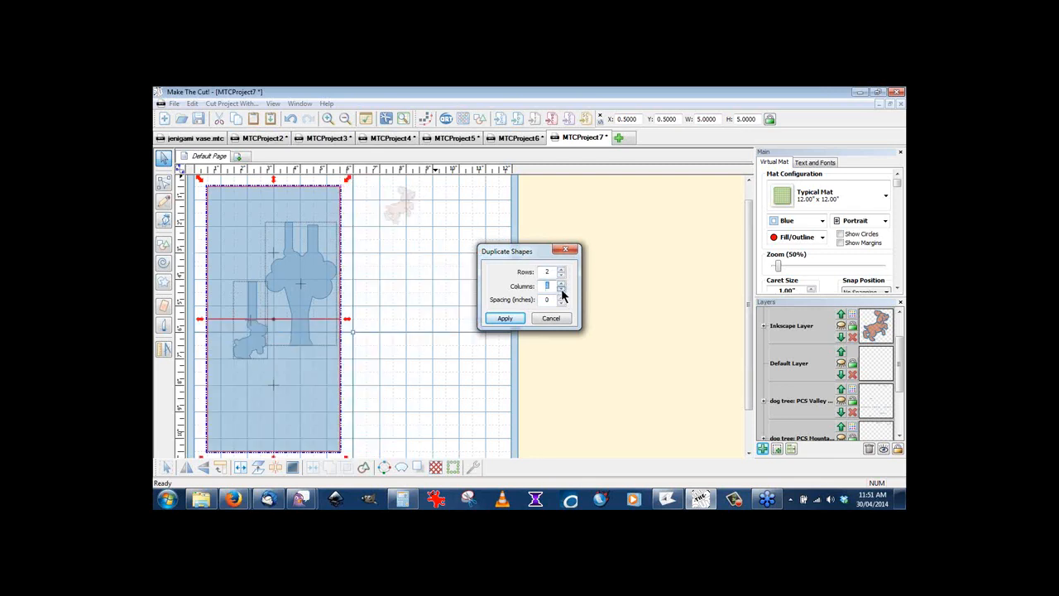
{"action": "left_click", "coordinate": [505, 319]}
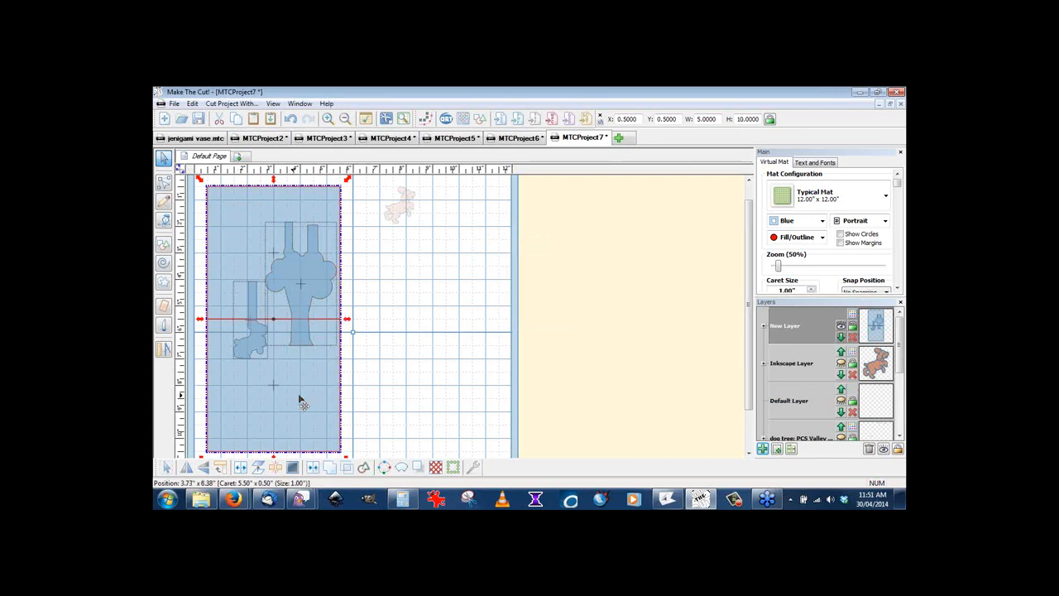
Join the separate tree and dog shapes into one combined shape.
{"action": "left_click", "coordinate": [387, 355]}
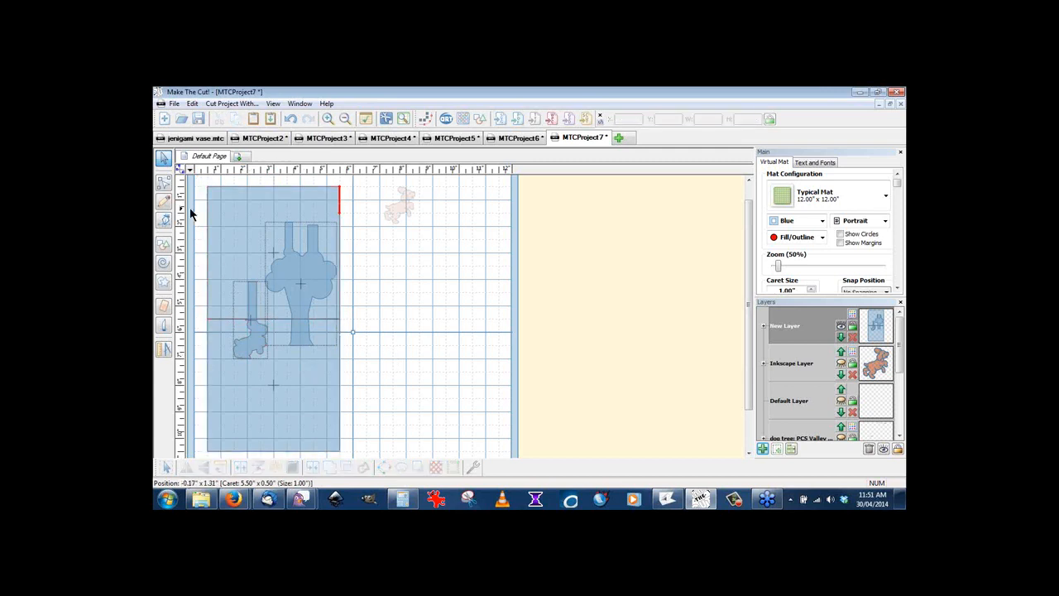
{"action": "left_click_drag", "start_coordinate": [378, 217], "coordinate": [195, 369]}
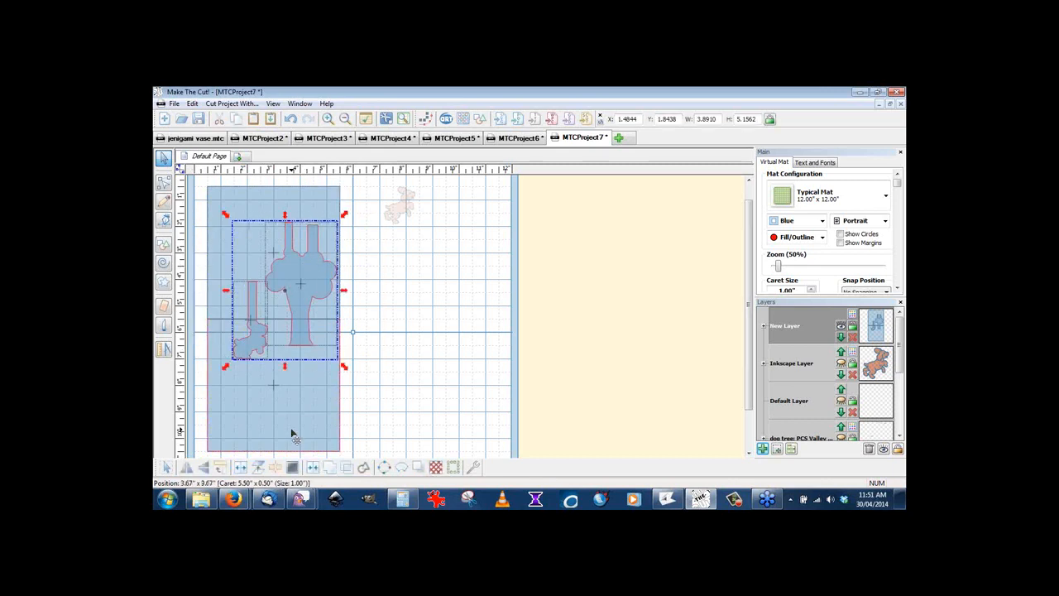
{"action": "left_click", "coordinate": [314, 468]}
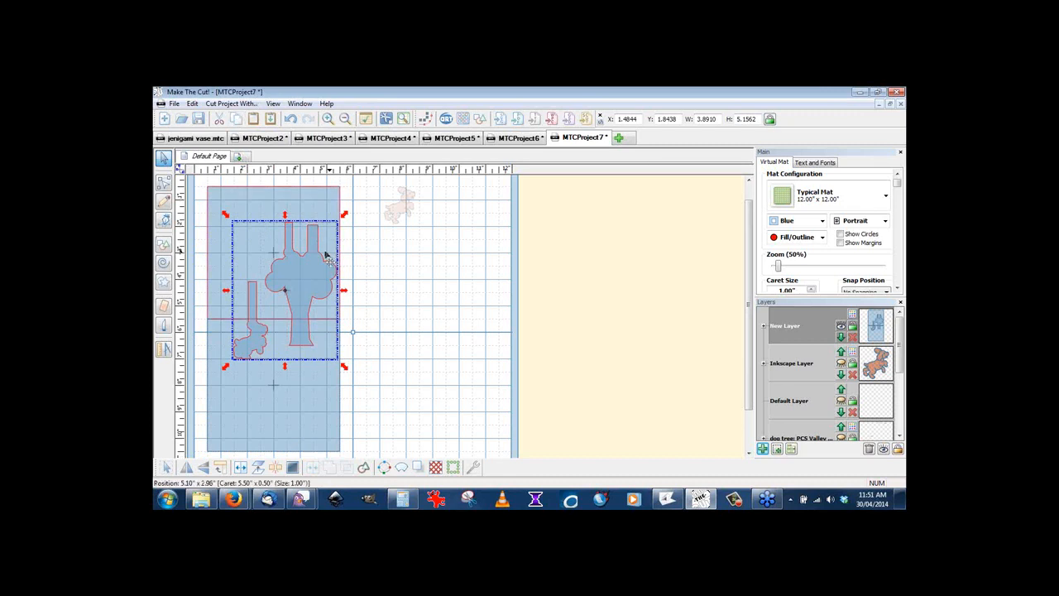
{"action": "left_click", "coordinate": [342, 366]}
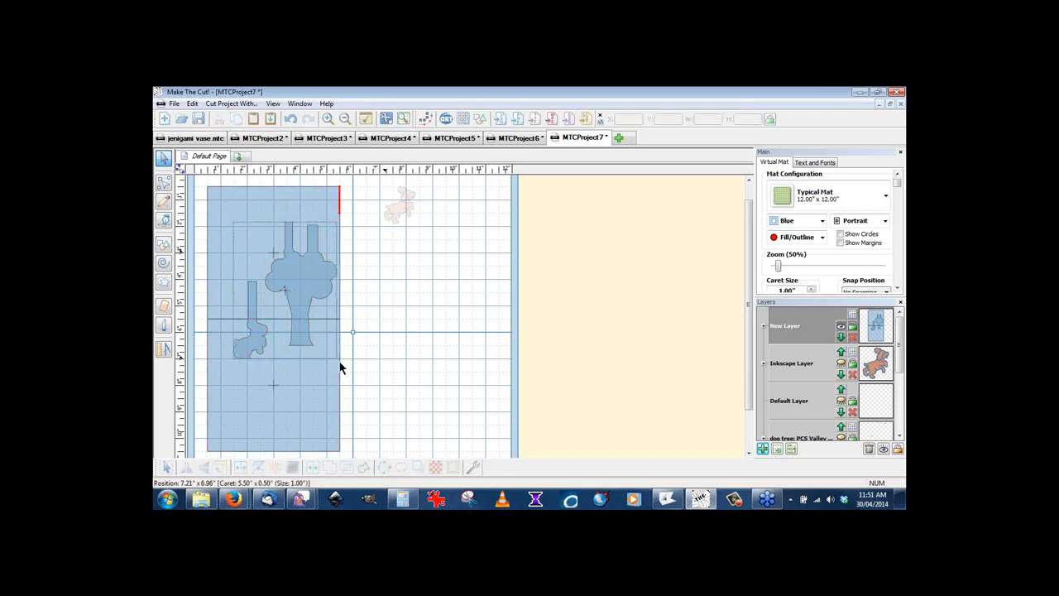
Subtract the joined tree and dog shape from the lower card rectangle with a Boolean Join set to B-A Difference, keeping Auto Simplify on.
{"action": "left_click", "coordinate": [293, 303]}
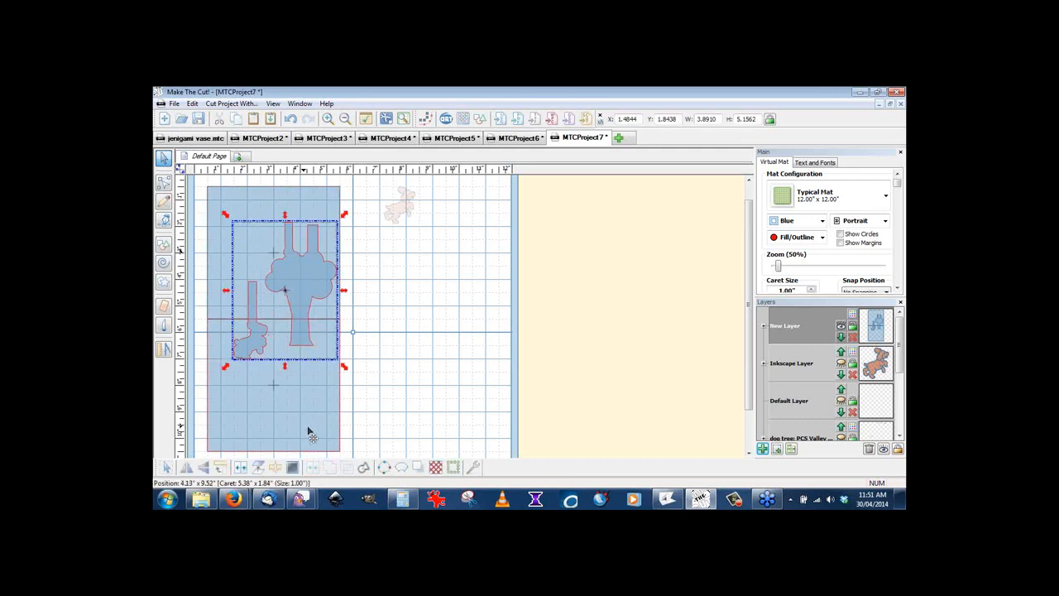
{"action": "left_click", "coordinate": [320, 431], "text": "shift"}
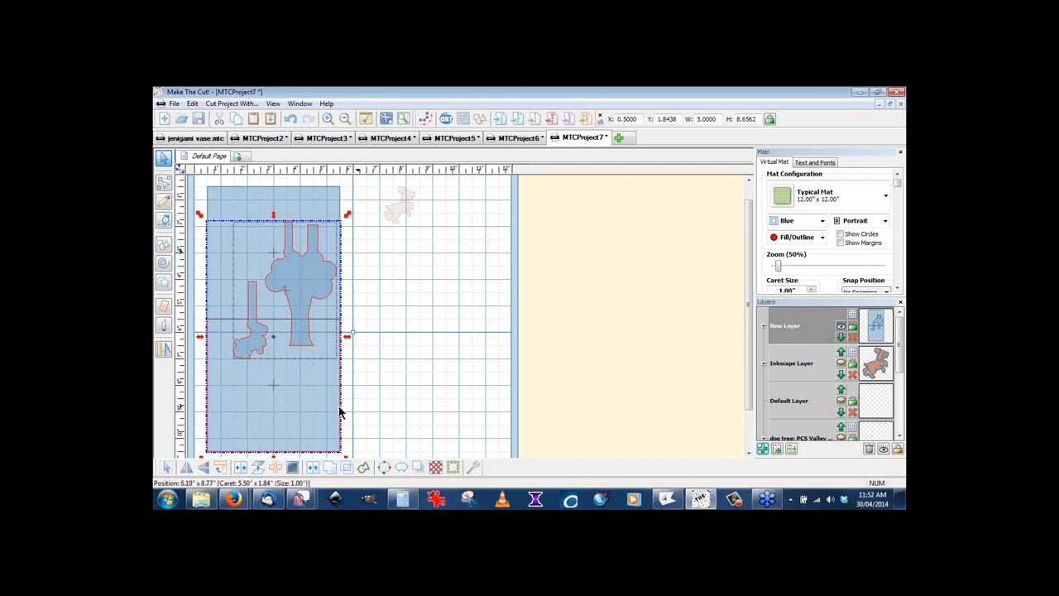
{"action": "left_click", "coordinate": [350, 468]}
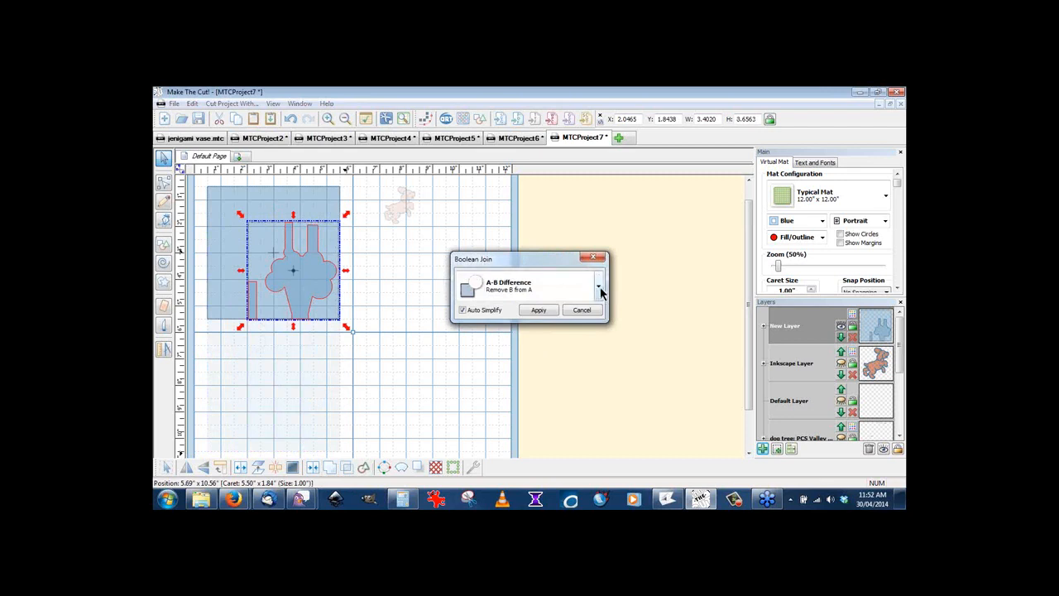
{"action": "left_click", "coordinate": [599, 287]}
{"action": "left_click", "coordinate": [560, 334]}
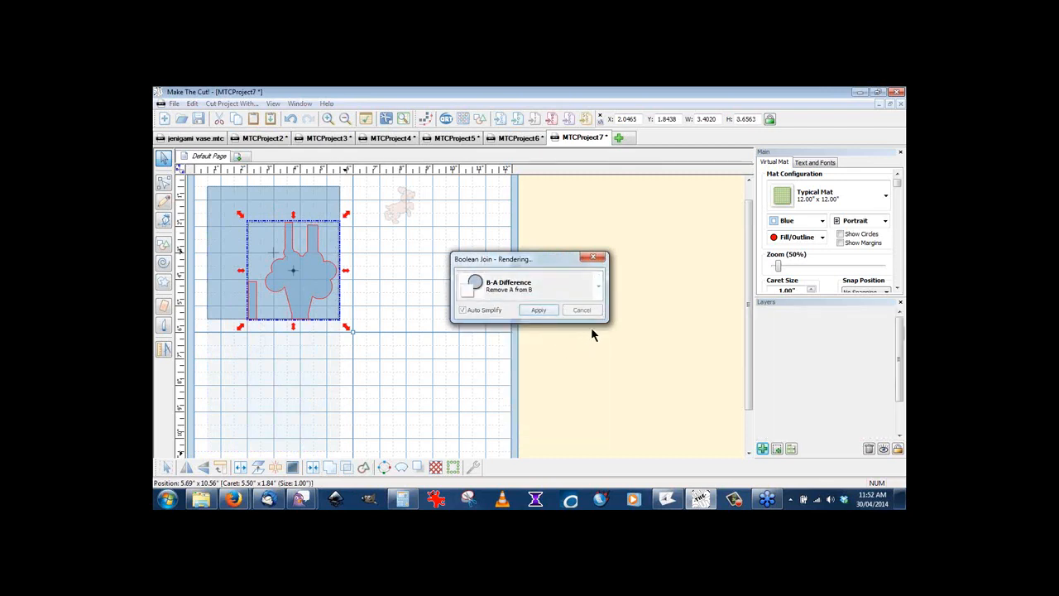
{"action": "left_click", "coordinate": [539, 311]}
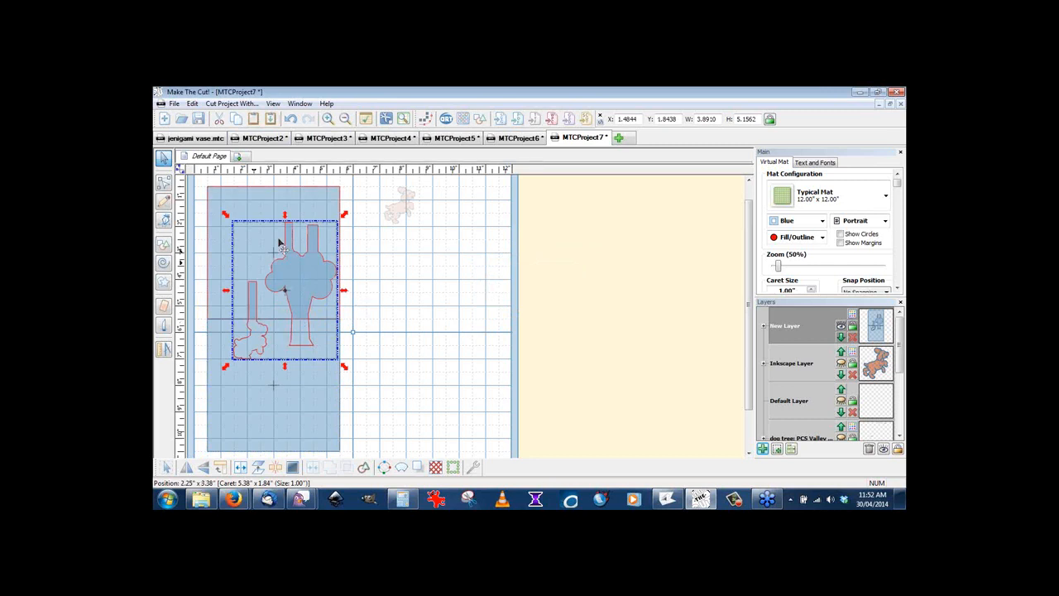
Cut the joined tree and dog shape out of the upper card rectangle using a B-A Difference Boolean Join.
{"action": "left_click", "coordinate": [306, 201], "text": "shift"}
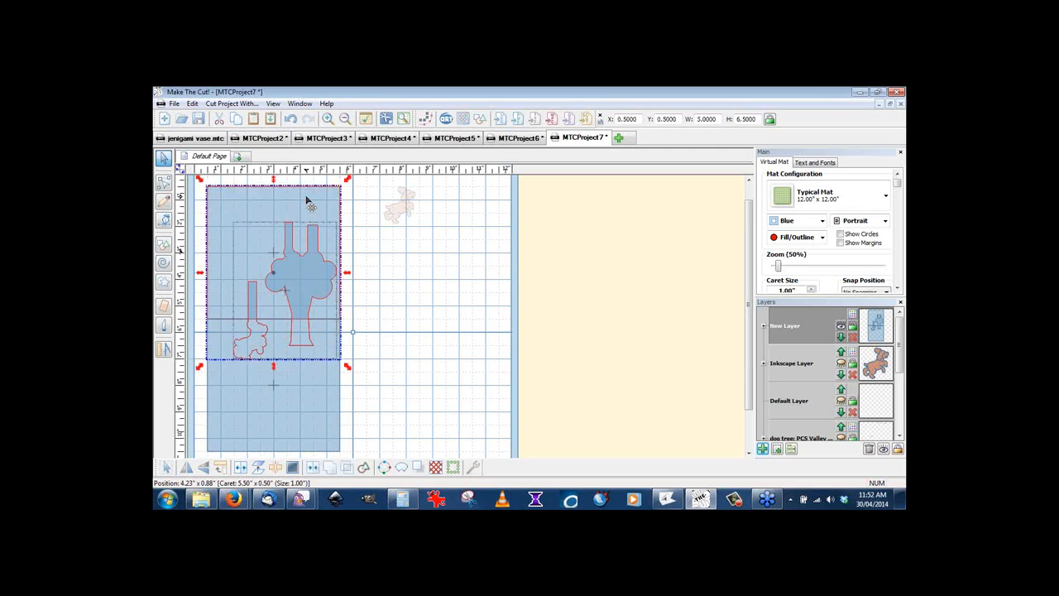
{"action": "left_click", "coordinate": [347, 467]}
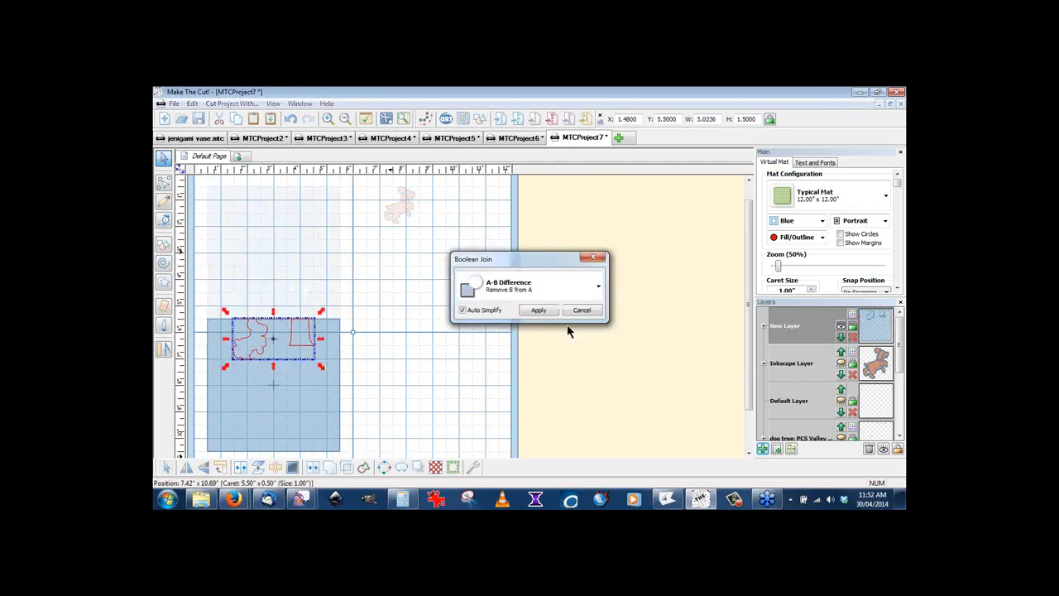
{"action": "left_click", "coordinate": [597, 286]}
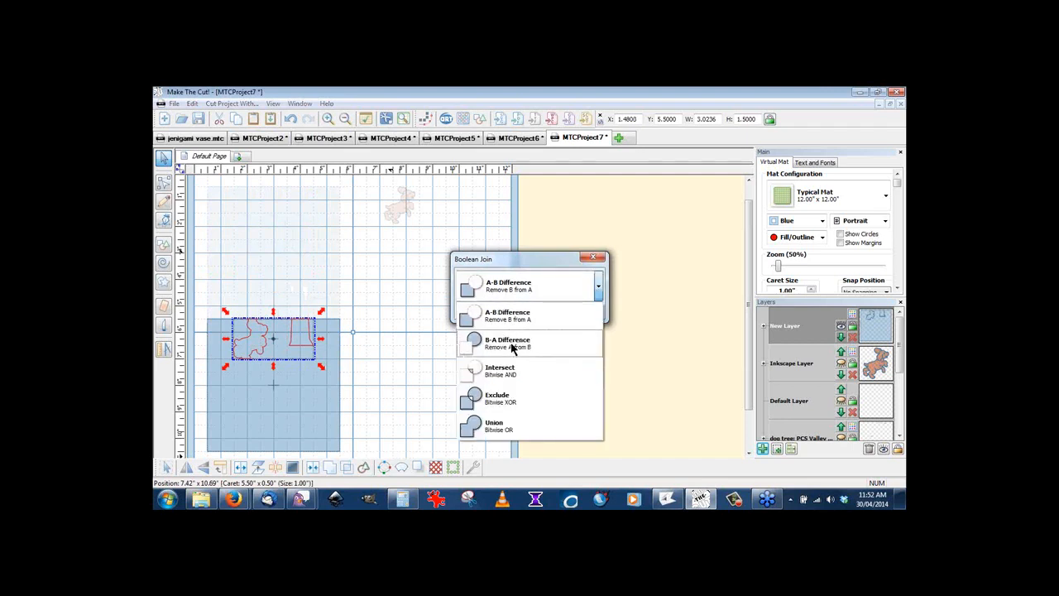
{"action": "left_click", "coordinate": [508, 344]}
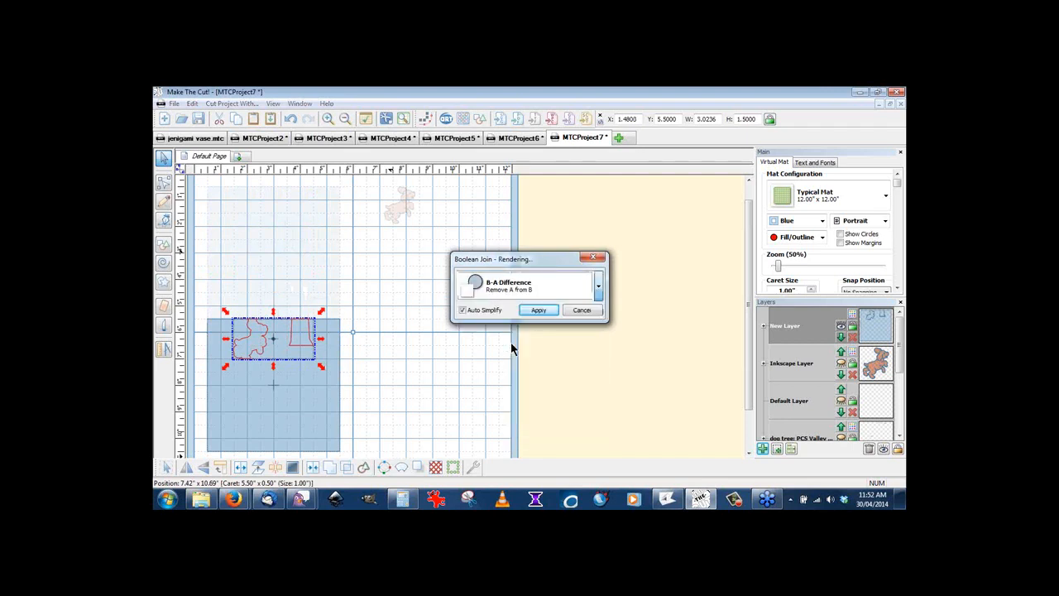
{"action": "left_click", "coordinate": [544, 311]}
Move the upper card half to about X 0.79, Y 0.23 in and the lower half just beneath it, at about Y 5.35 in.
{"action": "mouse_move", "coordinate": [271, 250]}
{"action": "left_mouse_down"}
{"action": "mouse_move", "coordinate": [301, 247]}
{"action": "mouse_move", "coordinate": [278, 246]}
{"action": "left_mouse_up"}
{"action": "left_click_drag", "start_coordinate": [291, 359], "coordinate": [300, 368]}
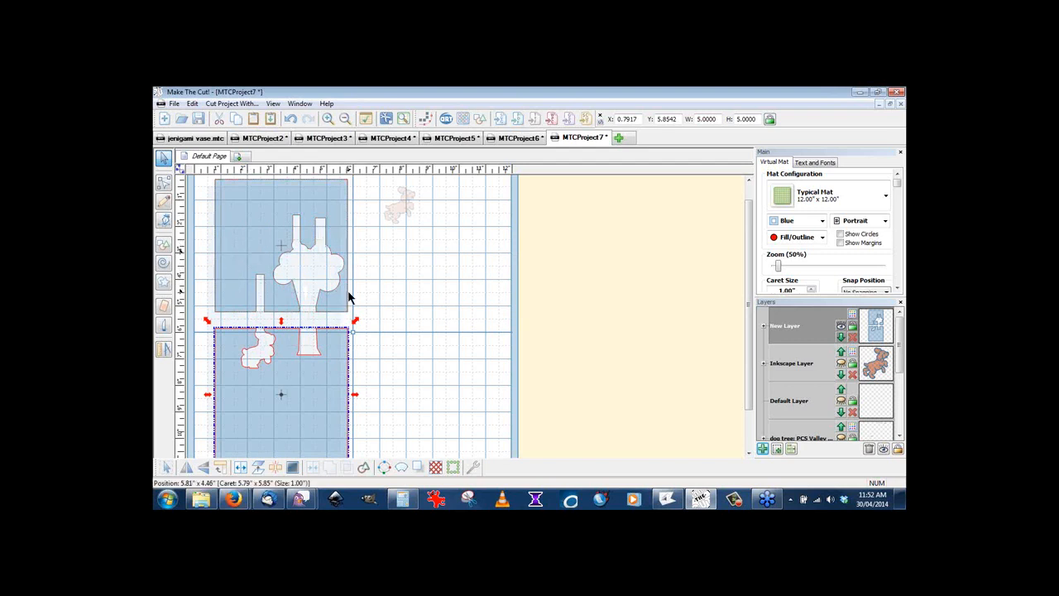
{"action": "left_click_drag", "start_coordinate": [295, 339], "coordinate": [301, 362]}
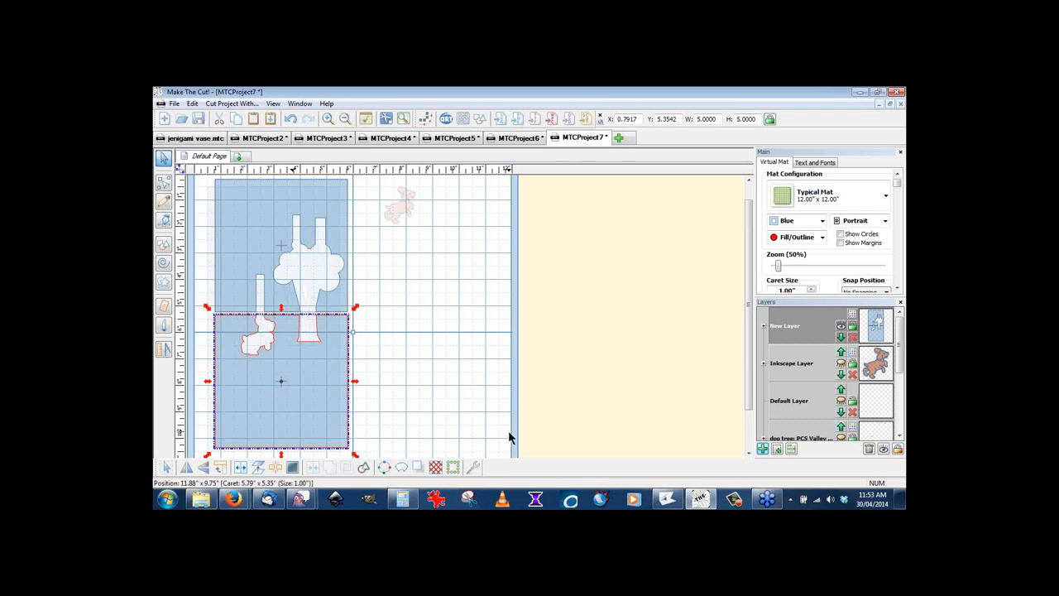
Generate a blacked-out shadow layer of the lower card half with a width of -1 mm and rounded corners.
{"action": "left_click", "coordinate": [418, 468]}
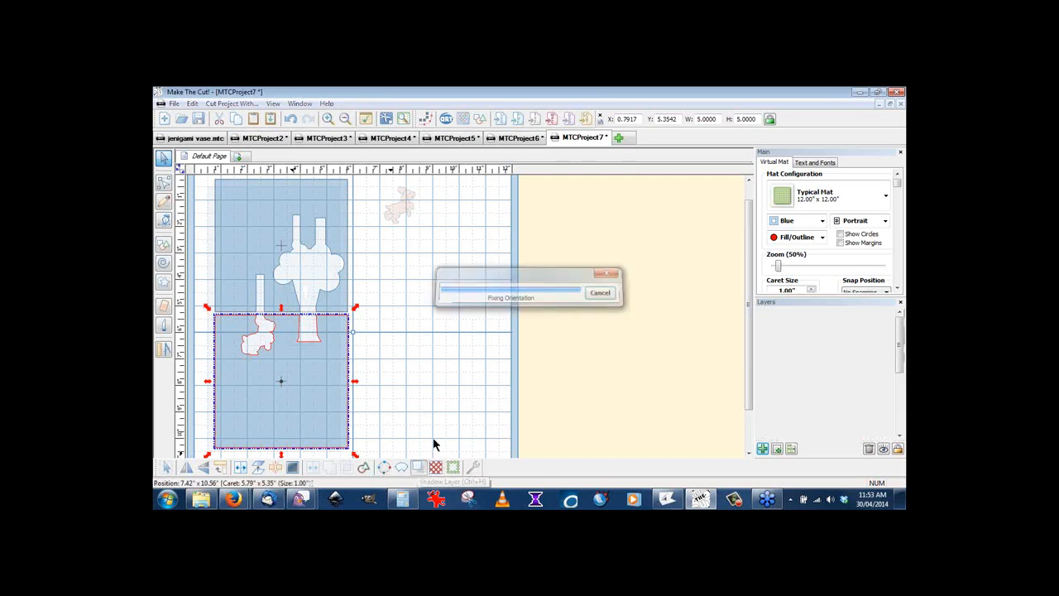
{"action": "left_click", "coordinate": [584, 238]}
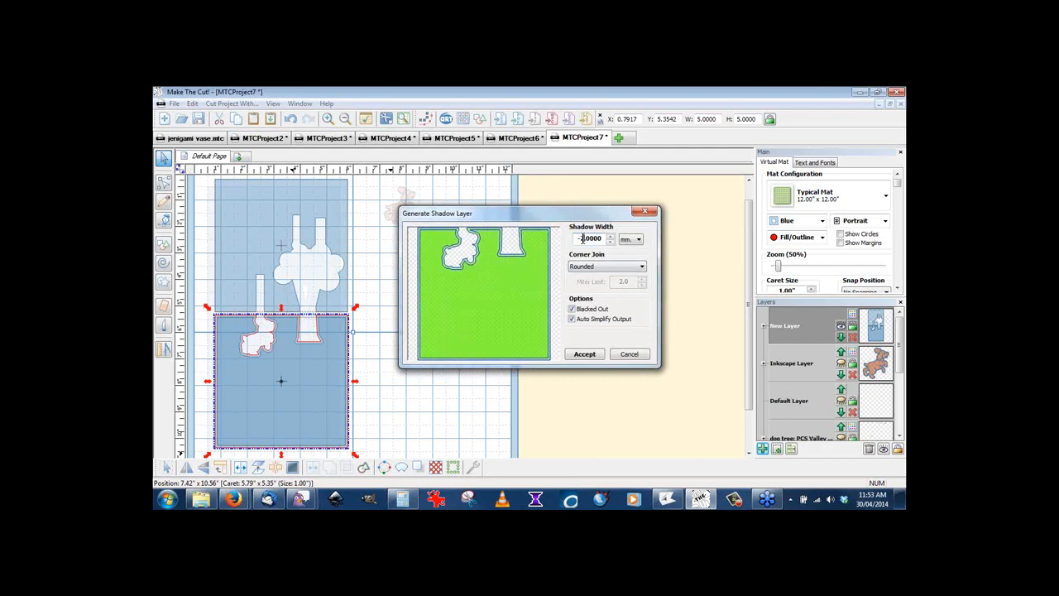
{"action": "type", "text": "1"}
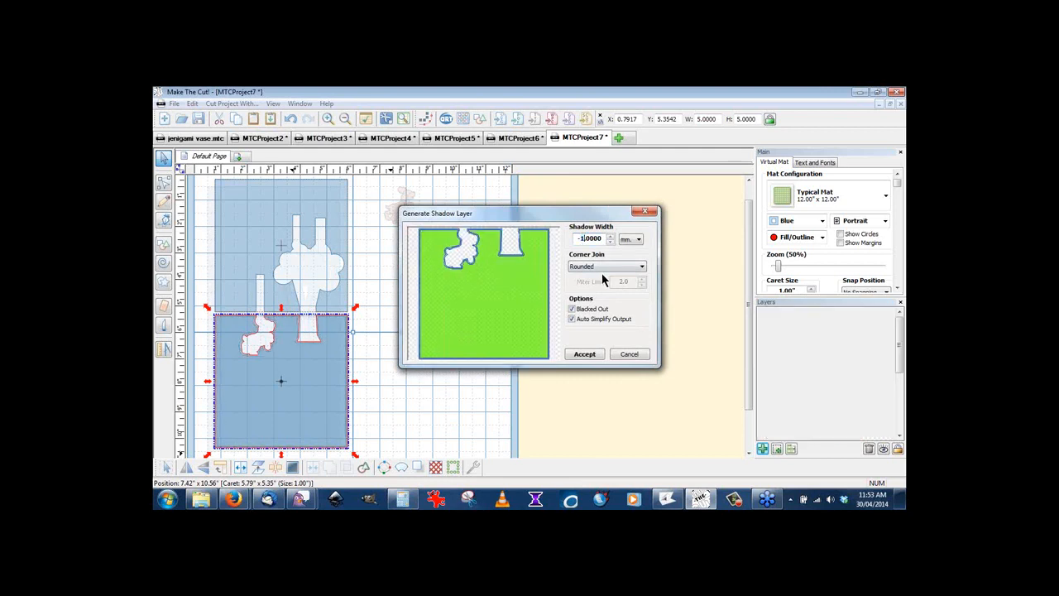
{"action": "left_click", "coordinate": [586, 355]}
Generate a matching -1 mm blacked-out shadow layer of the upper card half and hide New Layer.
{"action": "left_click", "coordinate": [333, 250]}
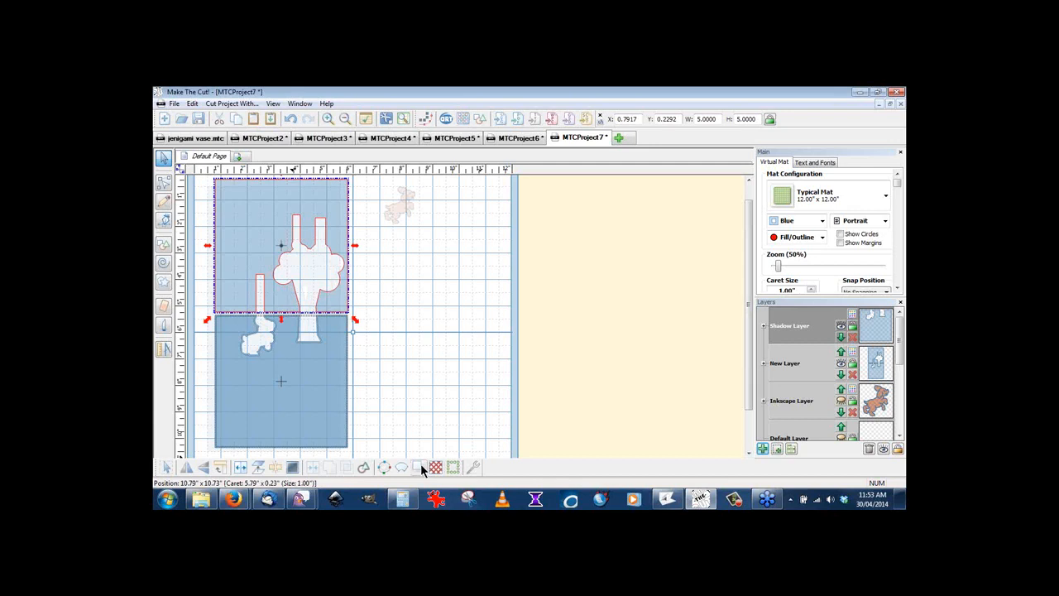
{"action": "left_click", "coordinate": [419, 467]}
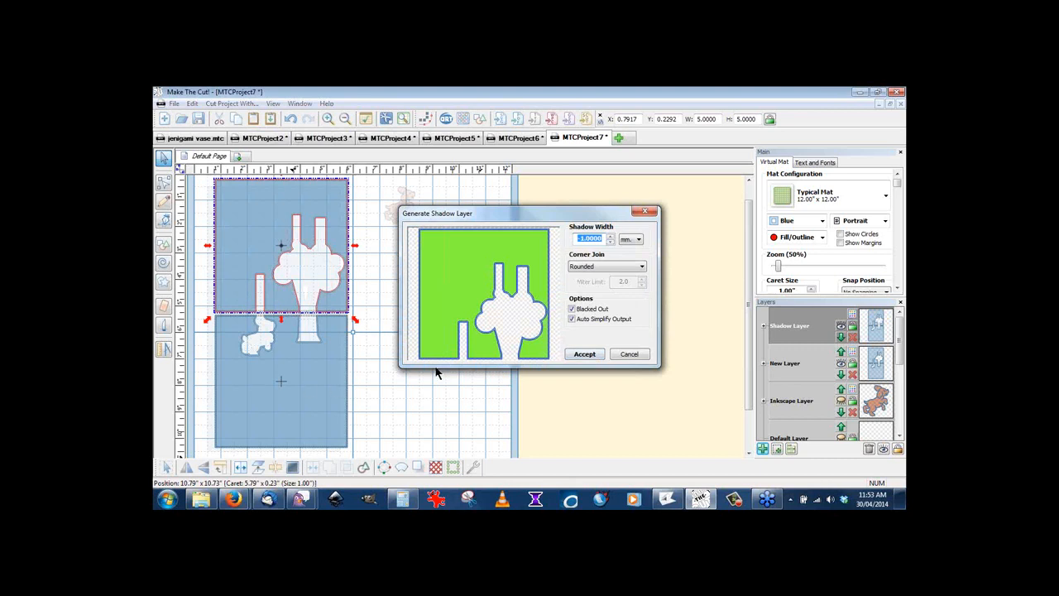
{"action": "left_click", "coordinate": [584, 356]}
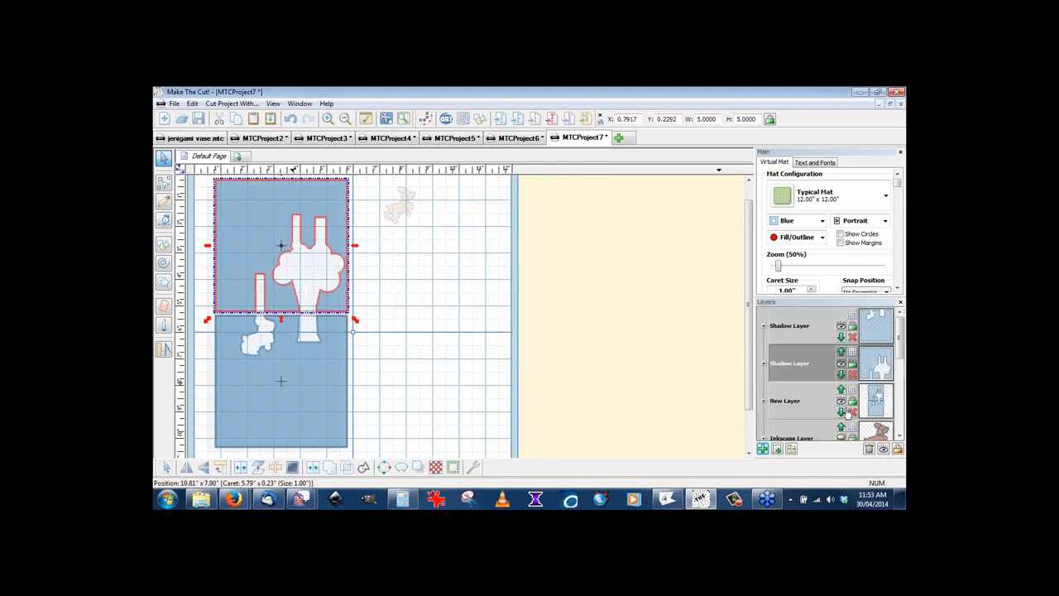
{"action": "left_click", "coordinate": [841, 404]}
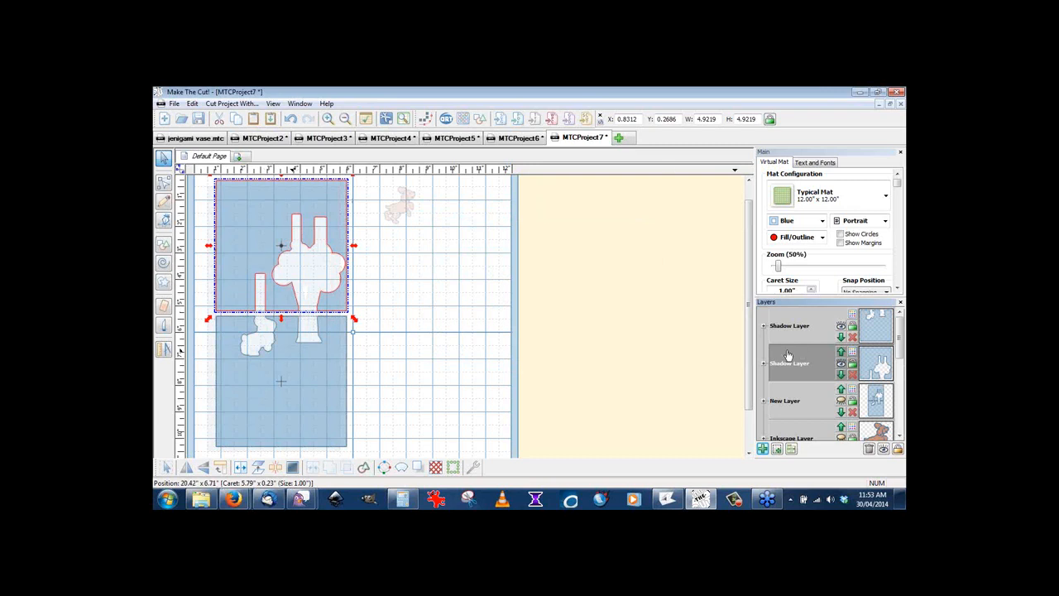
Colour the upper card half's shadow layer blue and the lower half's shadow layer green.
{"action": "left_click", "coordinate": [852, 354]}
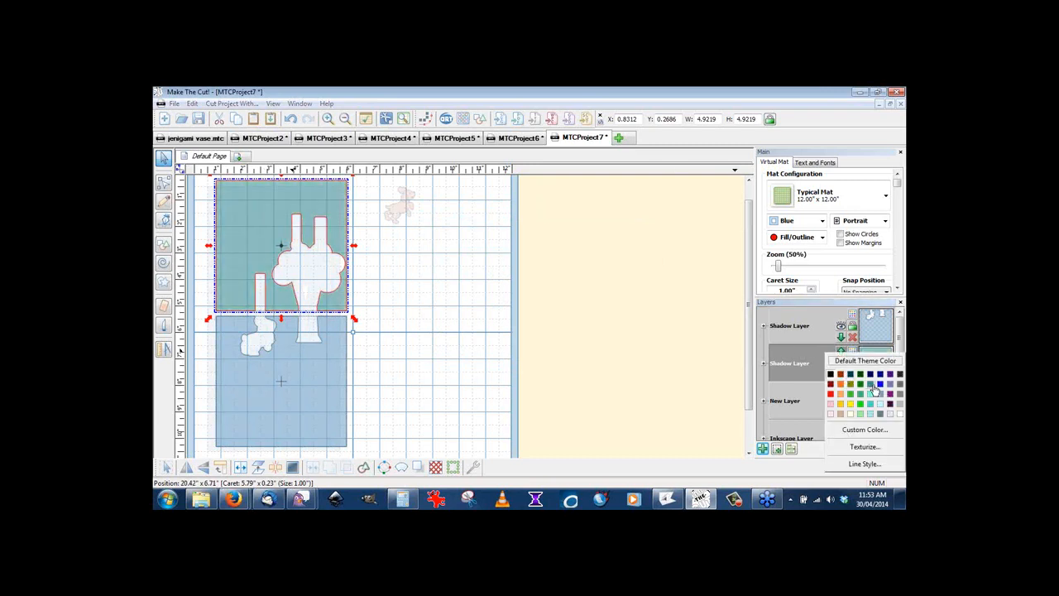
{"action": "left_click", "coordinate": [880, 387]}
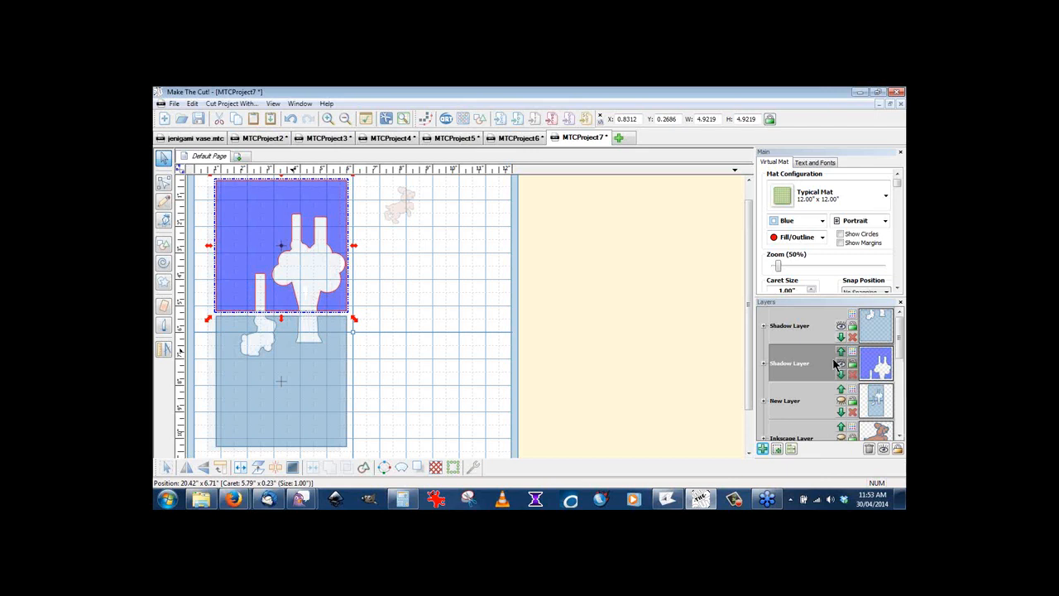
{"action": "left_click", "coordinate": [851, 317]}
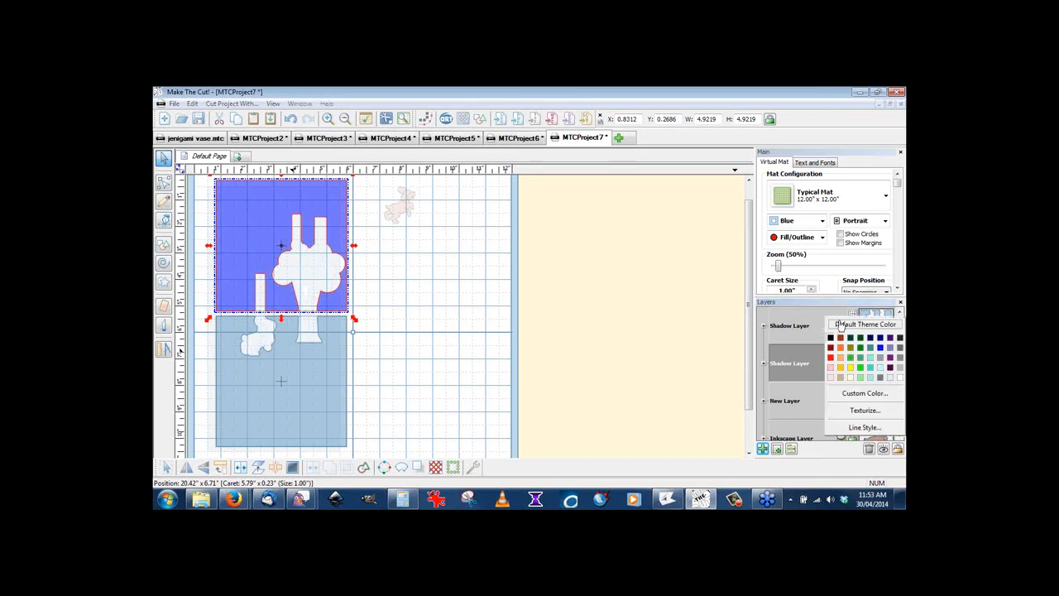
{"action": "left_click", "coordinate": [859, 366]}
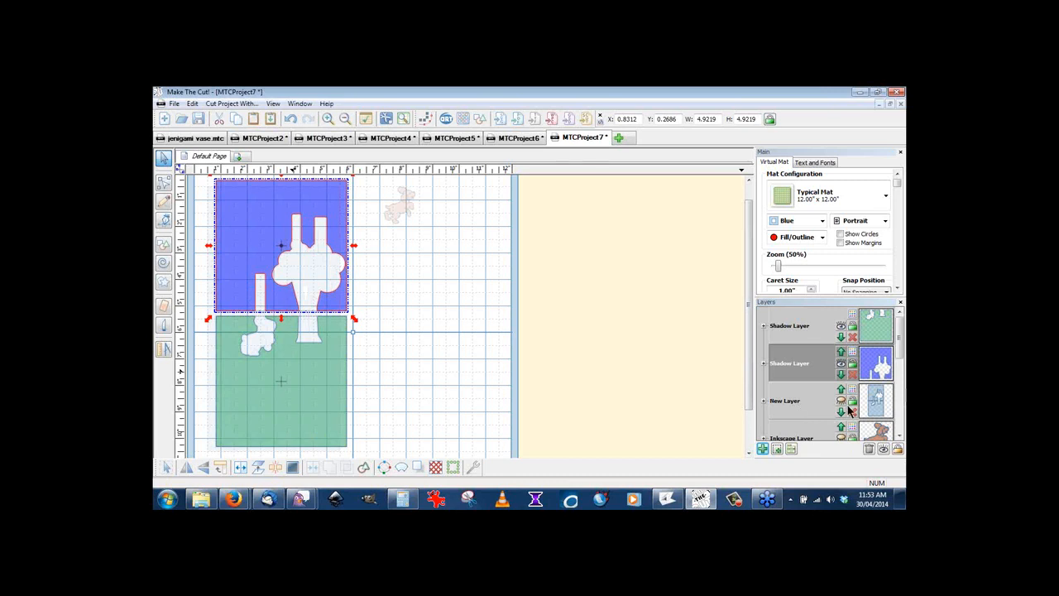
Show the dog tree's PCS Cut Lines, Mountain and Valley layers.
{"action": "left_click_drag", "start_coordinate": [901, 362], "coordinate": [901, 425]}
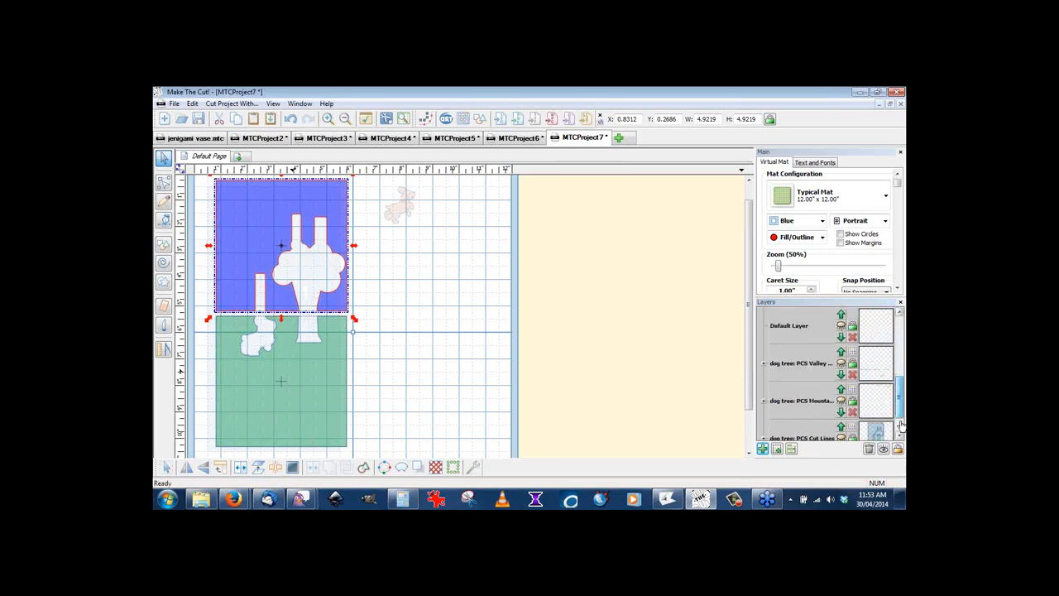
{"action": "left_click", "coordinate": [842, 437]}
{"action": "left_click", "coordinate": [841, 401]}
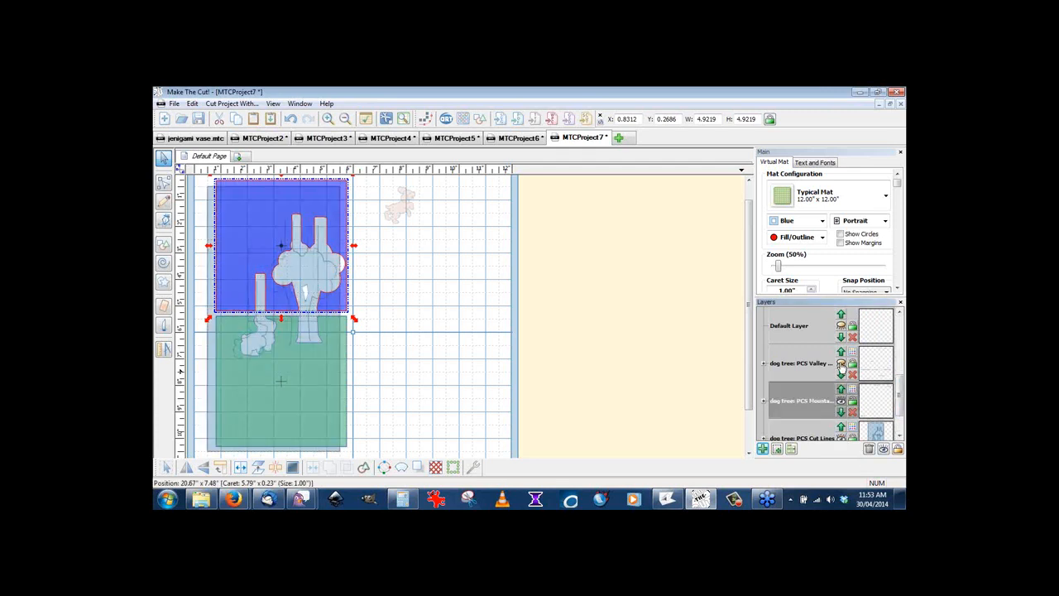
{"action": "left_click", "coordinate": [842, 363]}
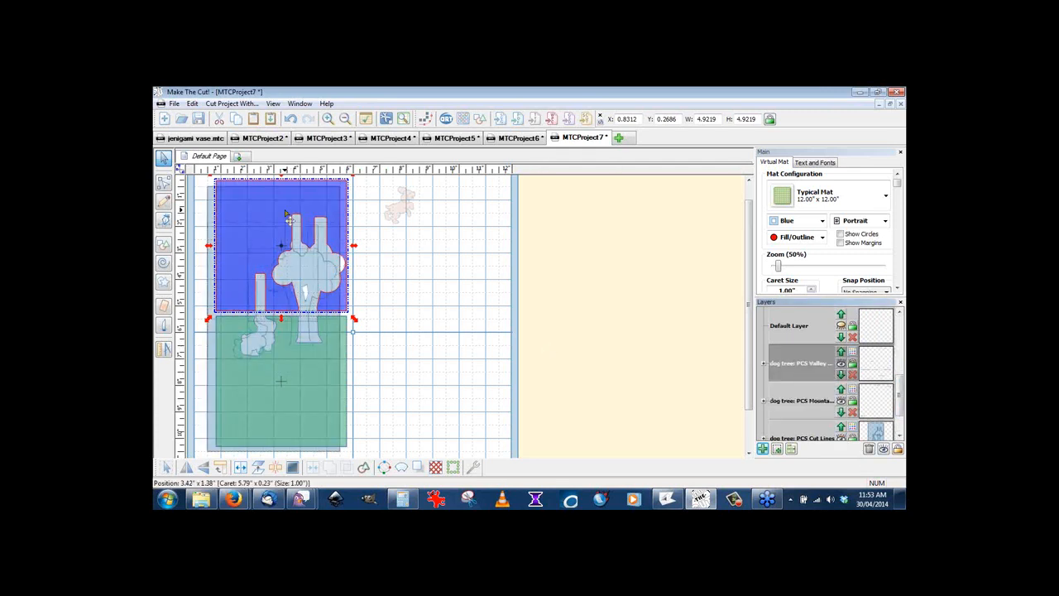
Align the blue panel over the upper card half at about X 0.54, Y 0.54 in and the green panel over the lower at about X 0.52, Y 5.54 in.
{"action": "left_click", "coordinate": [360, 213]}
{"action": "left_click_drag", "start_coordinate": [342, 208], "coordinate": [338, 216]}
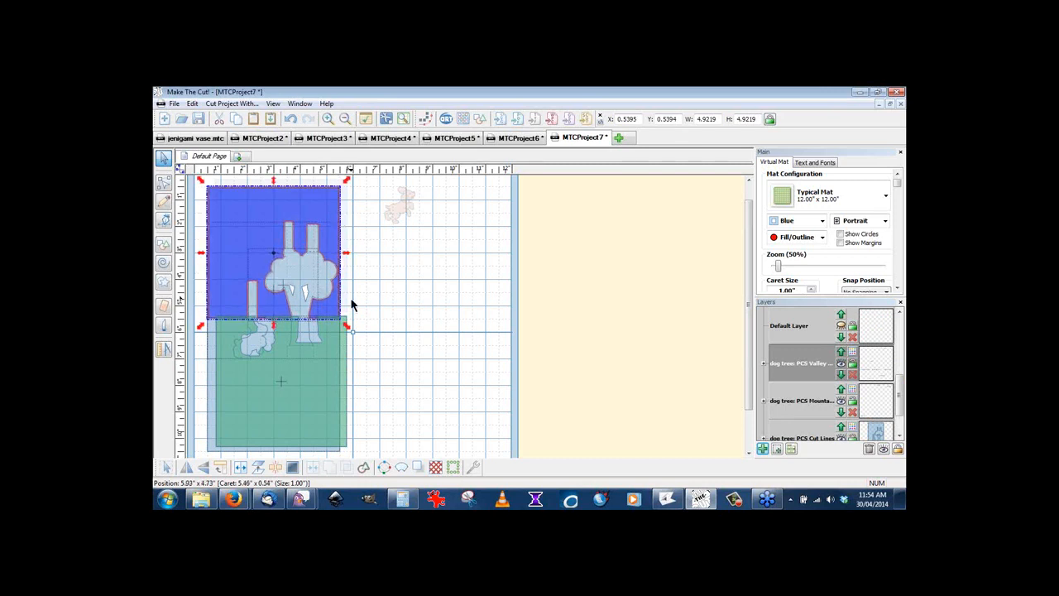
{"action": "left_click", "coordinate": [344, 380]}
{"action": "left_click_drag", "start_coordinate": [344, 380], "coordinate": [336, 385]}
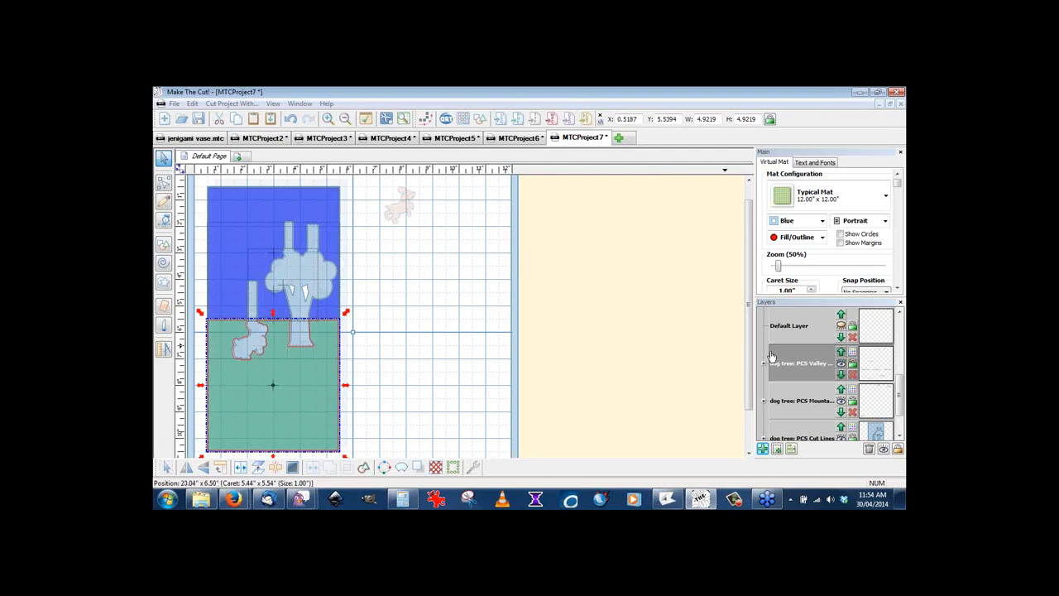
Colour the dog tree's PCS Cut Lines layer white.
{"action": "scroll", "coordinate": [902, 395], "scroll_direction": "down", "scroll_amount": 1}
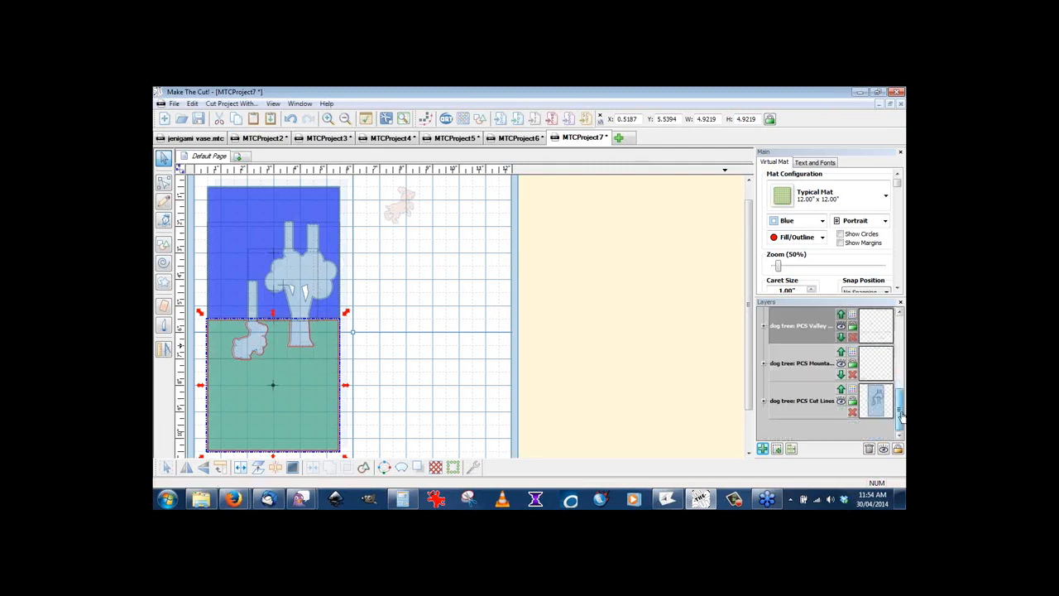
{"action": "left_click", "coordinate": [851, 391]}
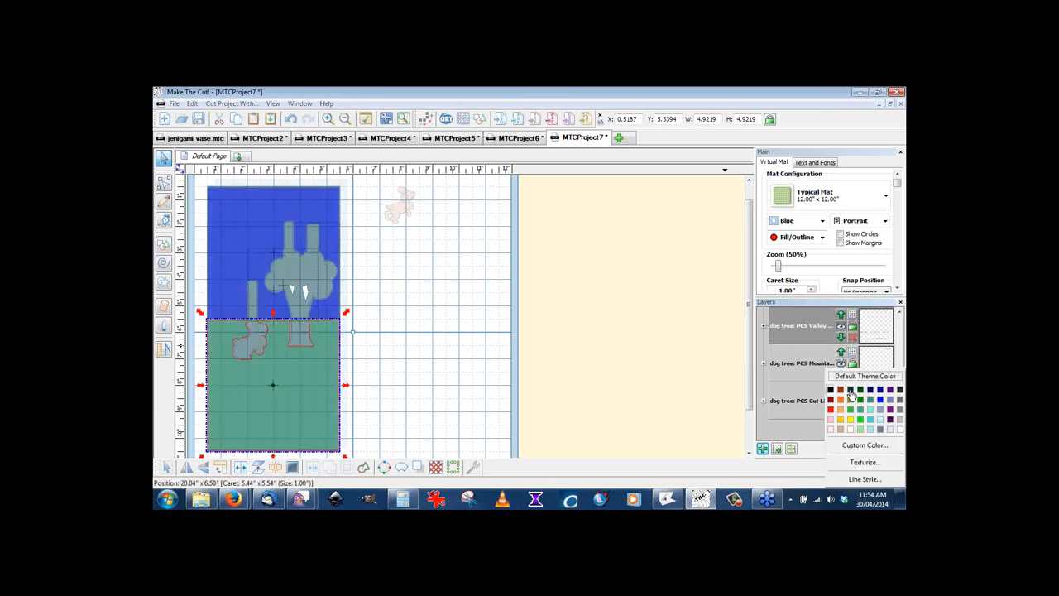
{"action": "left_click", "coordinate": [899, 429]}
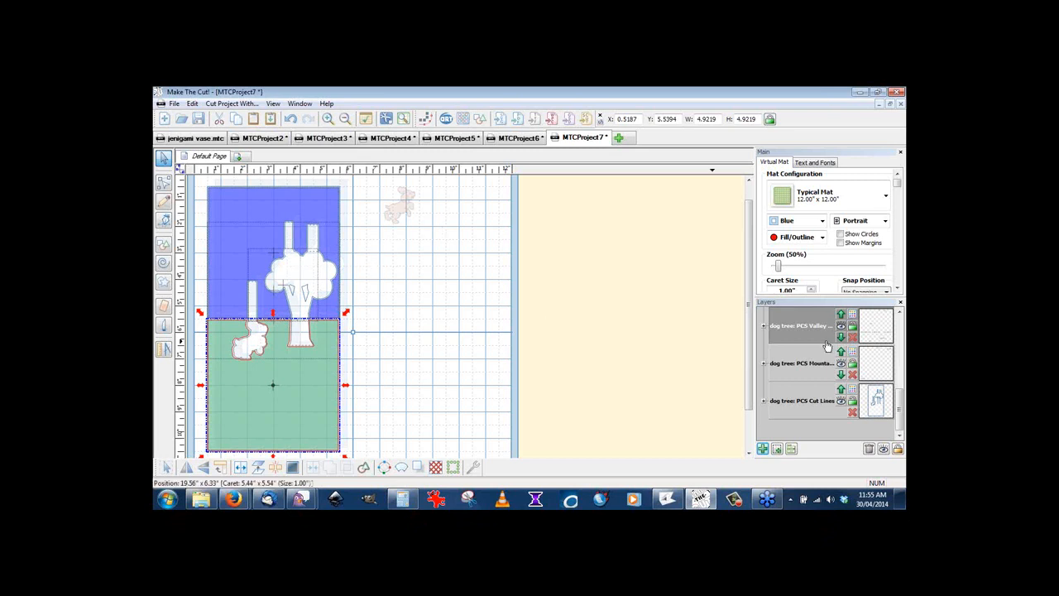
{"action": "scroll", "coordinate": [899, 402], "scroll_direction": "up", "scroll_amount": 3}
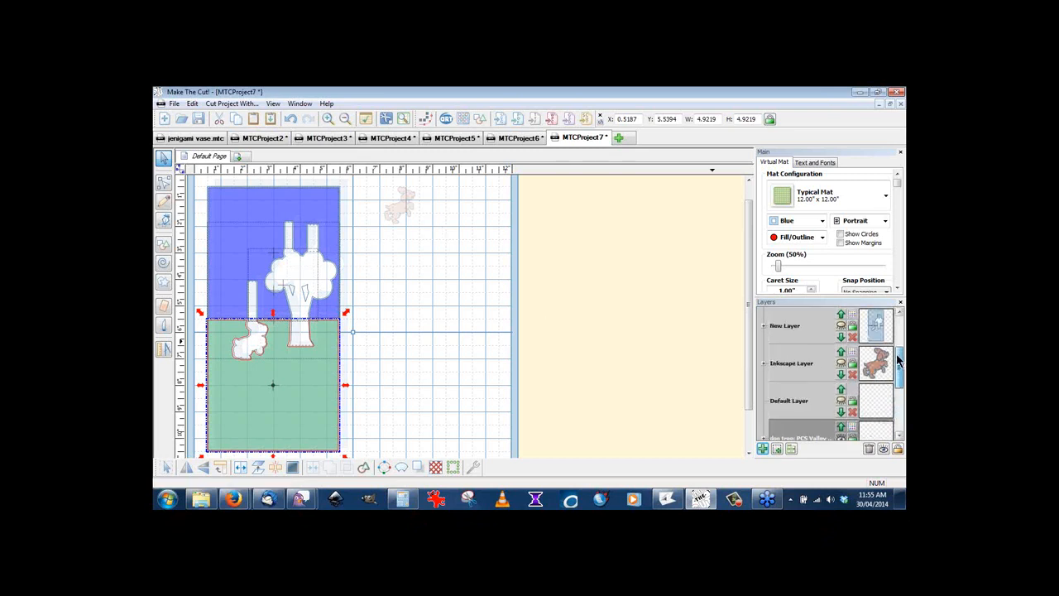
Show the Inkscape dog, move it to its own layer over the dog cutout at about X 1.54, Y 5.60 in, and delete empty layers.
{"action": "left_click", "coordinate": [840, 364]}
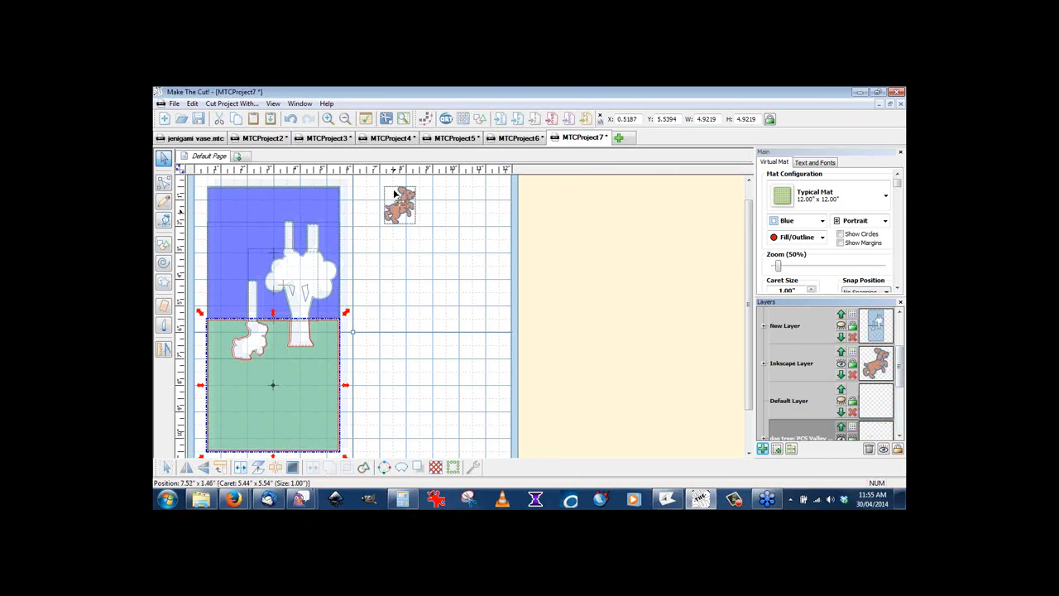
{"action": "left_click_drag", "start_coordinate": [433, 240], "coordinate": [371, 176]}
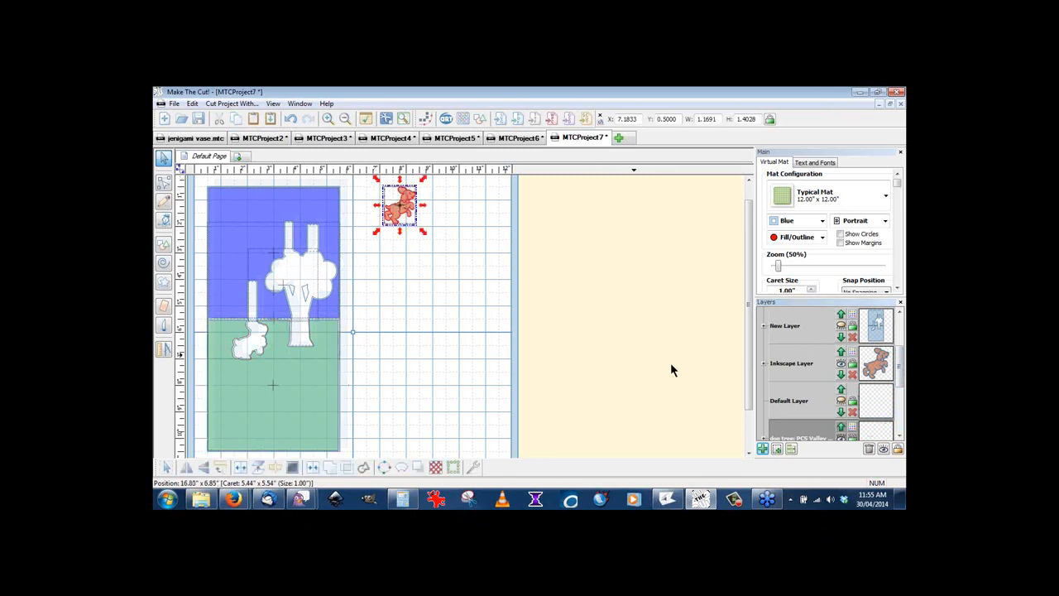
{"action": "left_click", "coordinate": [777, 449]}
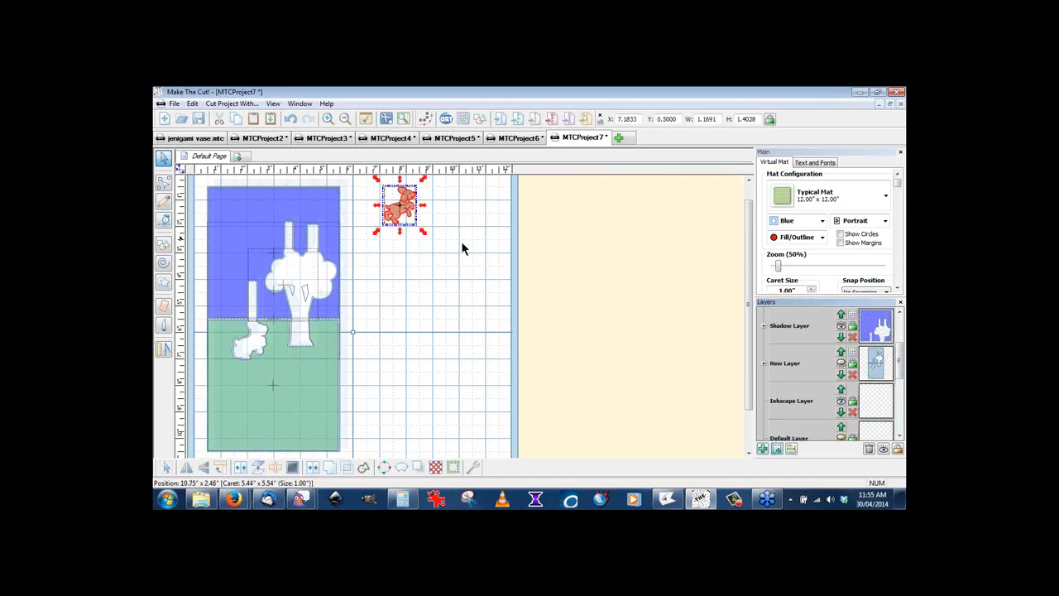
{"action": "left_click_drag", "start_coordinate": [386, 224], "coordinate": [250, 352]}
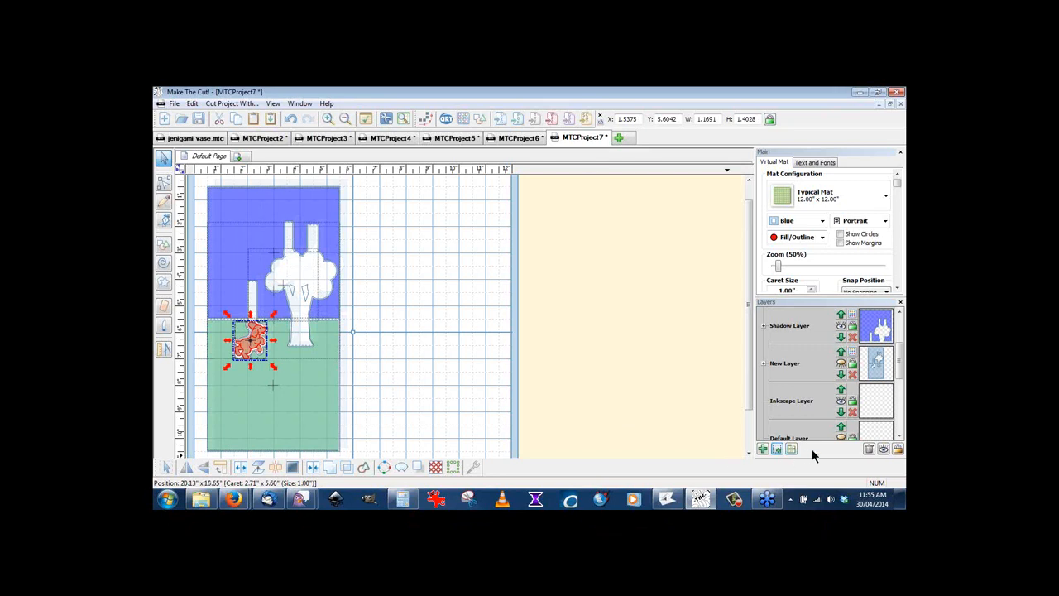
{"action": "left_click", "coordinate": [871, 451]}
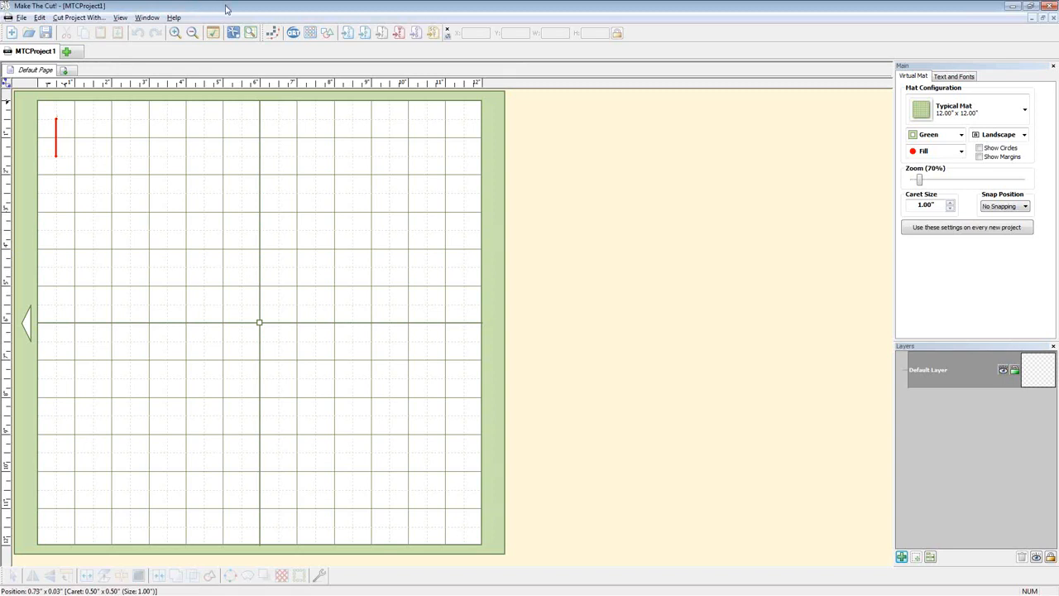
View the online Instruction and Tutorials page for the manual and training links.
{"action": "left_click", "coordinate": [174, 18]}
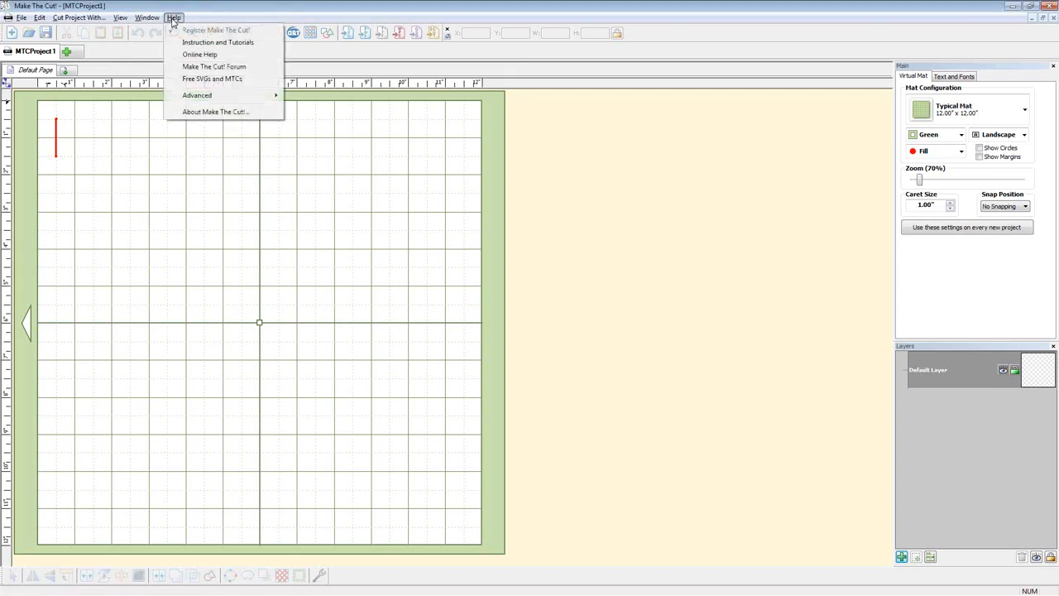
{"action": "left_click", "coordinate": [220, 43]}
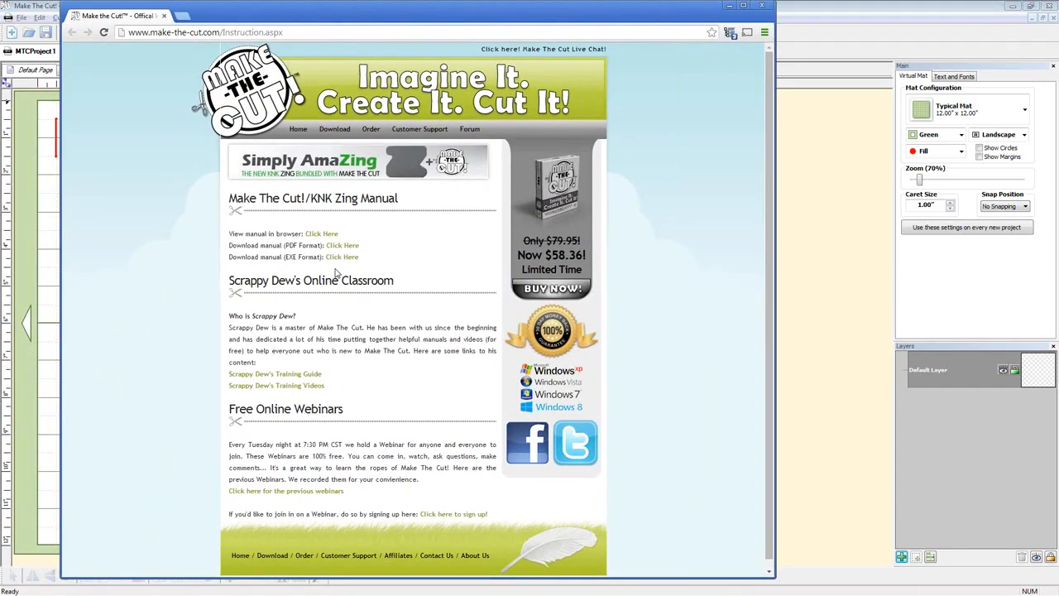
{"action": "left_click", "coordinate": [761, 5]}
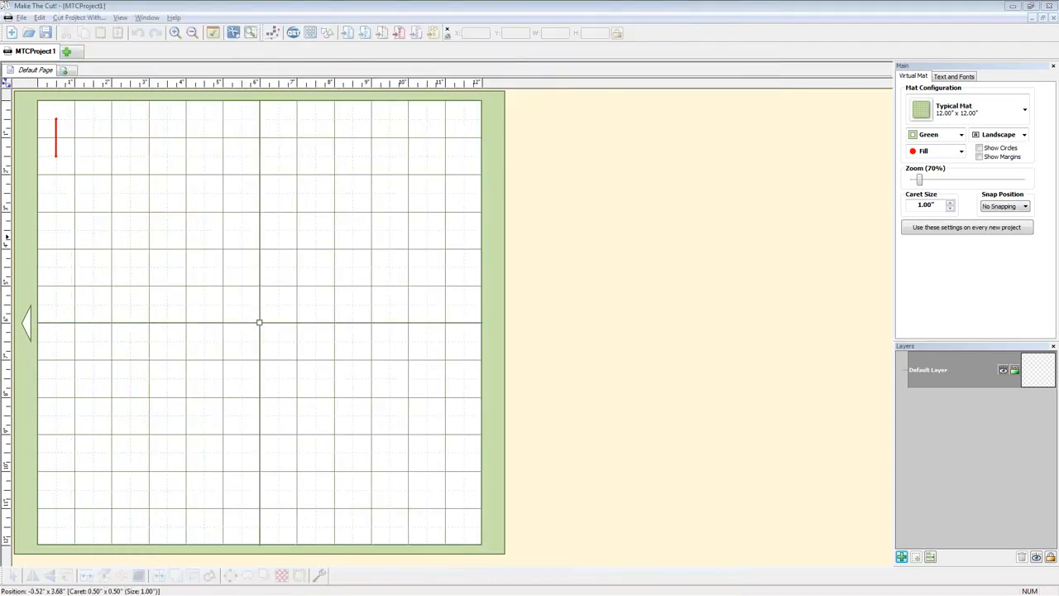
Examine section 3.12 Layer Bar in the KNK Zing user manual in Adobe Reader, including its annotated layer-functions diagram.
{"action": "key", "text": "alt+Tab"}
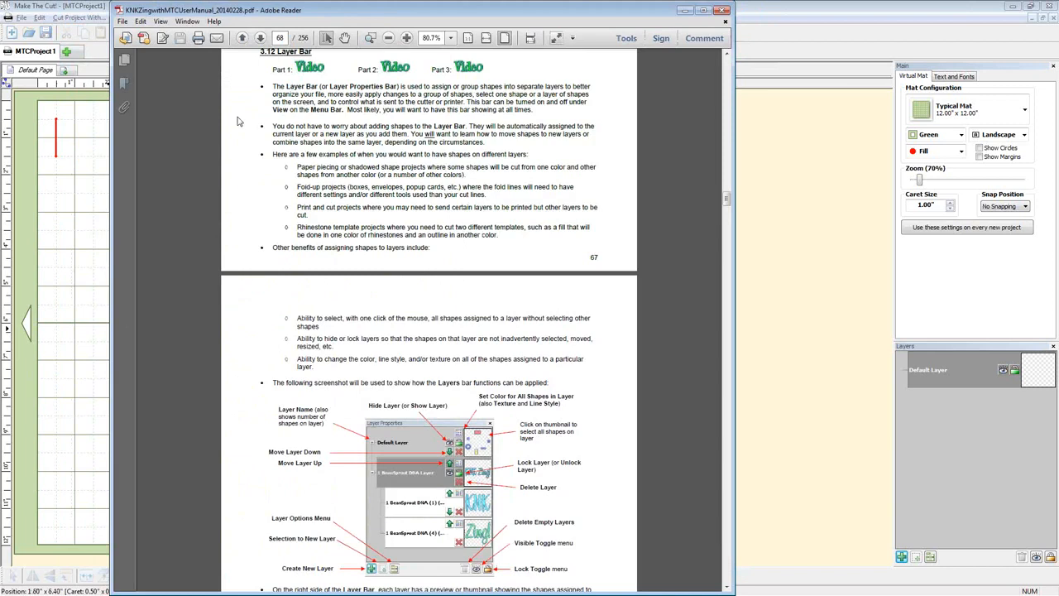
{"action": "scroll", "coordinate": [274, 95], "scroll_direction": "up", "scroll_amount": 1}
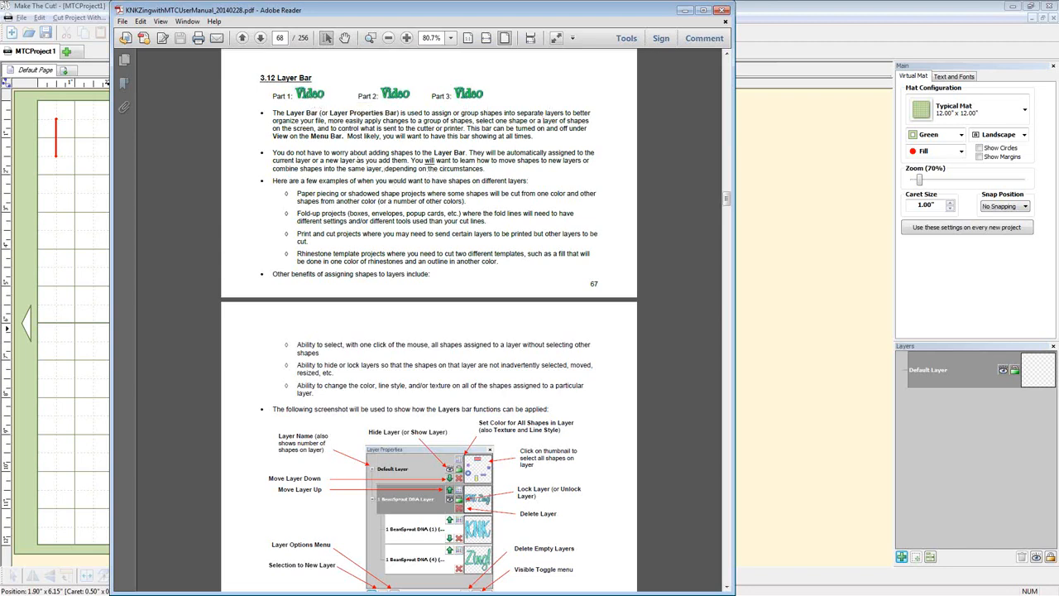
{"action": "scroll", "coordinate": [359, 161], "scroll_direction": "down", "scroll_amount": 3}
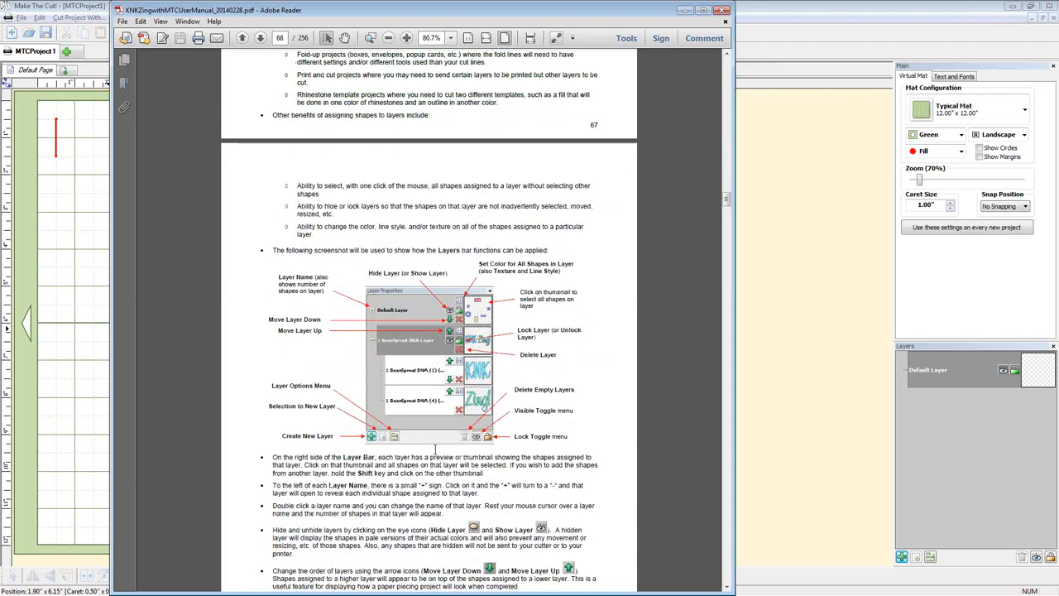
{"action": "scroll", "coordinate": [437, 449], "scroll_direction": "down", "scroll_amount": 6}
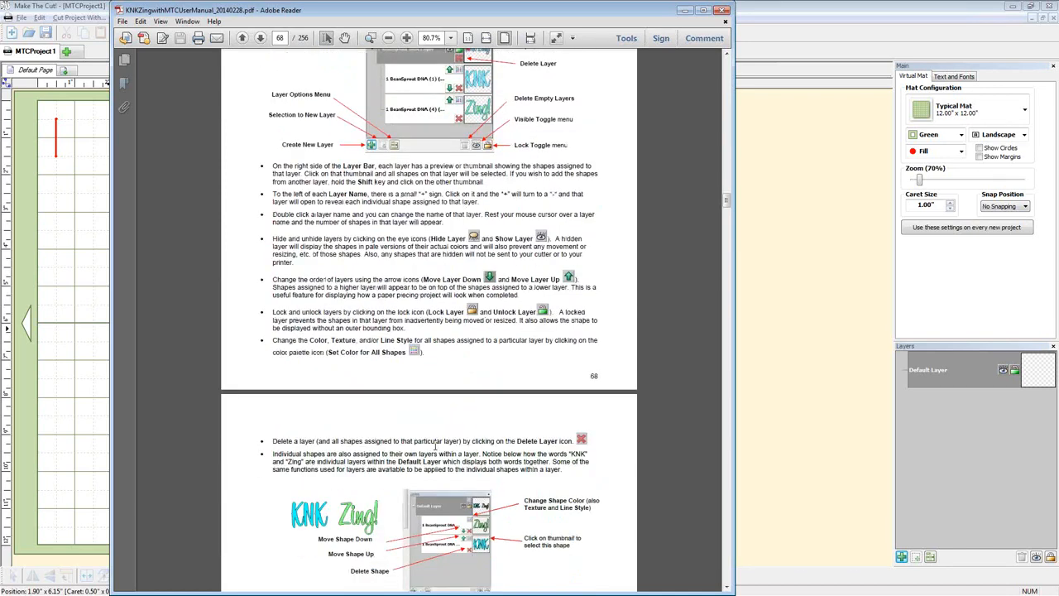
{"action": "scroll", "coordinate": [437, 447], "scroll_direction": "down", "scroll_amount": 2}
{"action": "scroll", "coordinate": [436, 447], "scroll_direction": "up", "scroll_amount": 6}
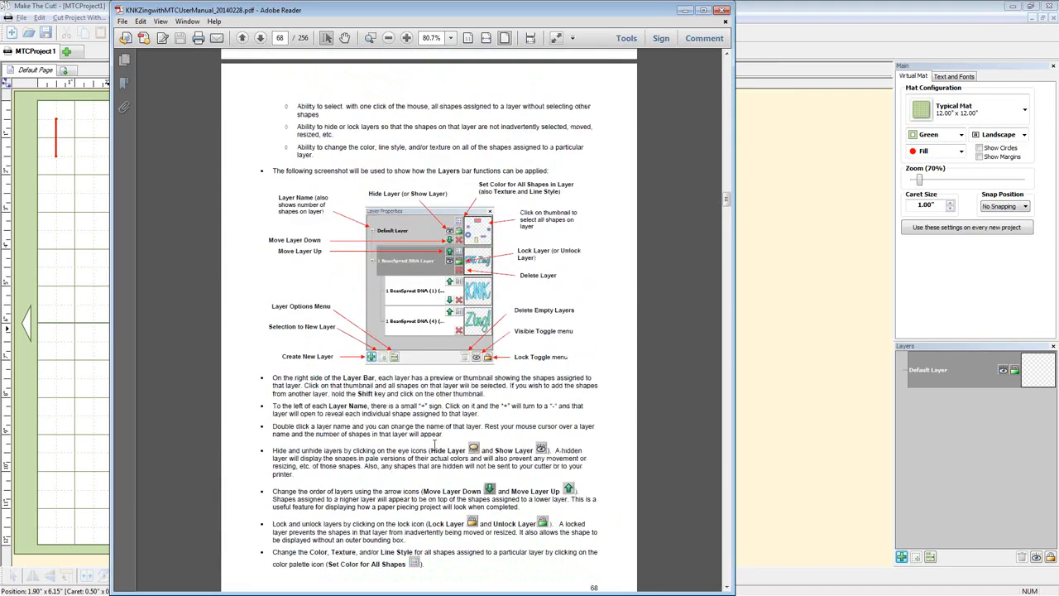
{"action": "scroll", "coordinate": [434, 444], "scroll_direction": "up", "scroll_amount": 6}
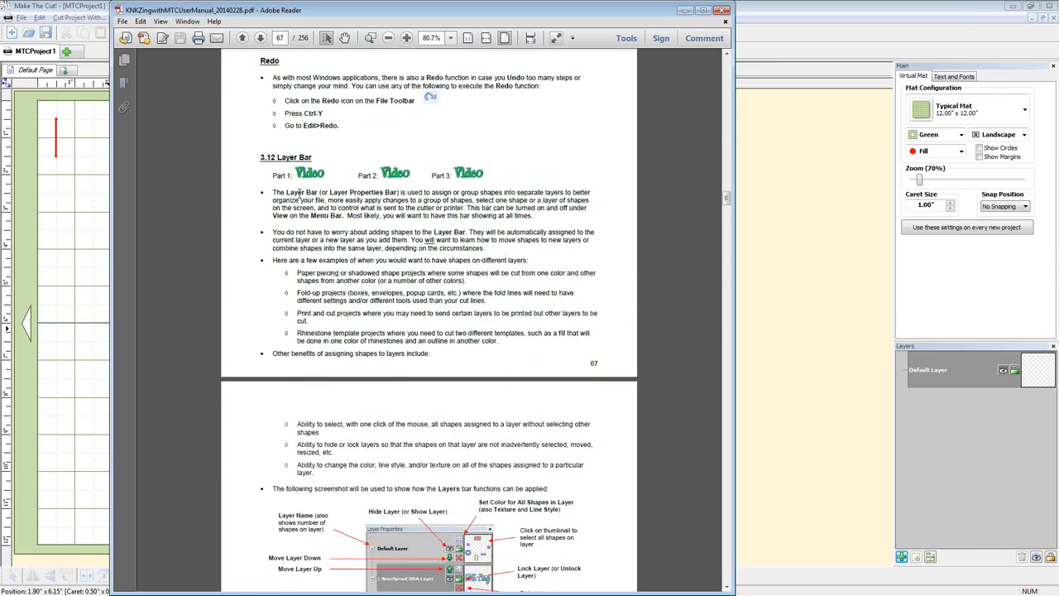
{"action": "scroll", "coordinate": [418, 260], "scroll_direction": "down", "scroll_amount": 3}
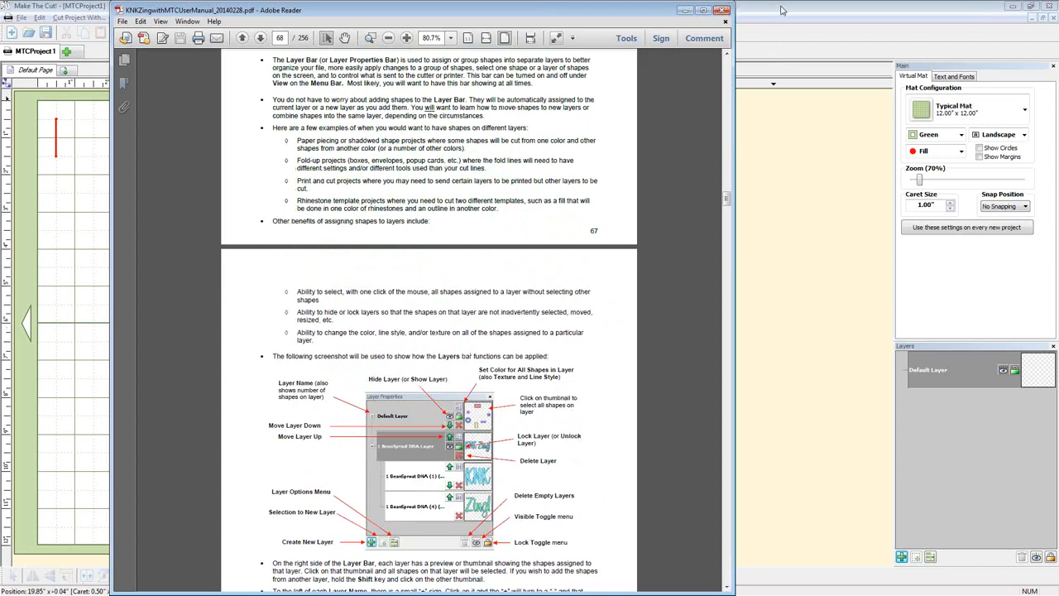
{"action": "left_click", "coordinate": [684, 12]}
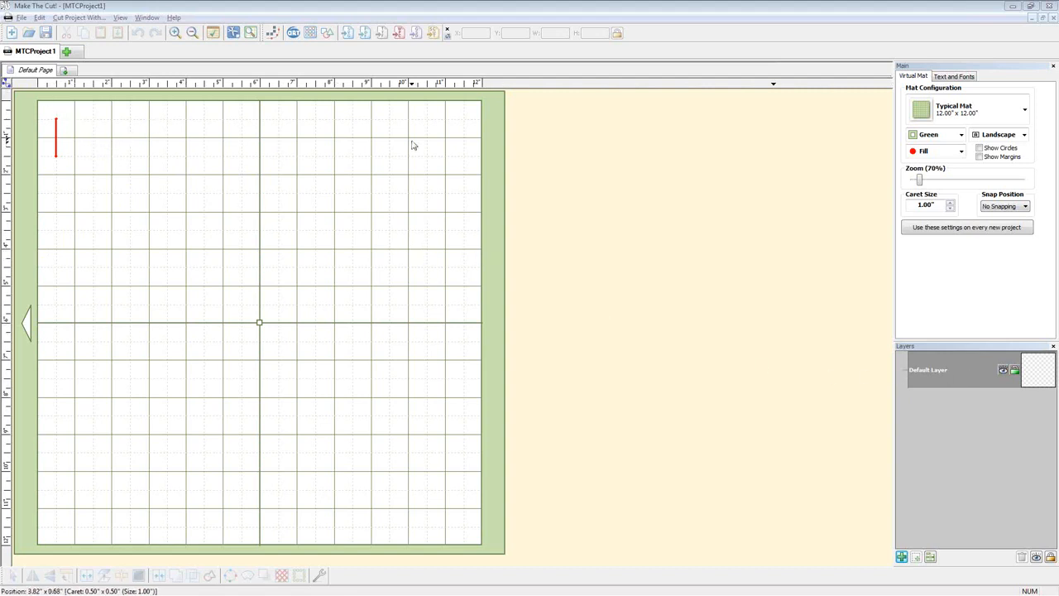
Add the Arial Black quotation mark, dollar, percent and opening parenthesis glyphs to the mat.
{"action": "left_click", "coordinate": [941, 78]}
{"action": "double_click", "coordinate": [966, 152]}
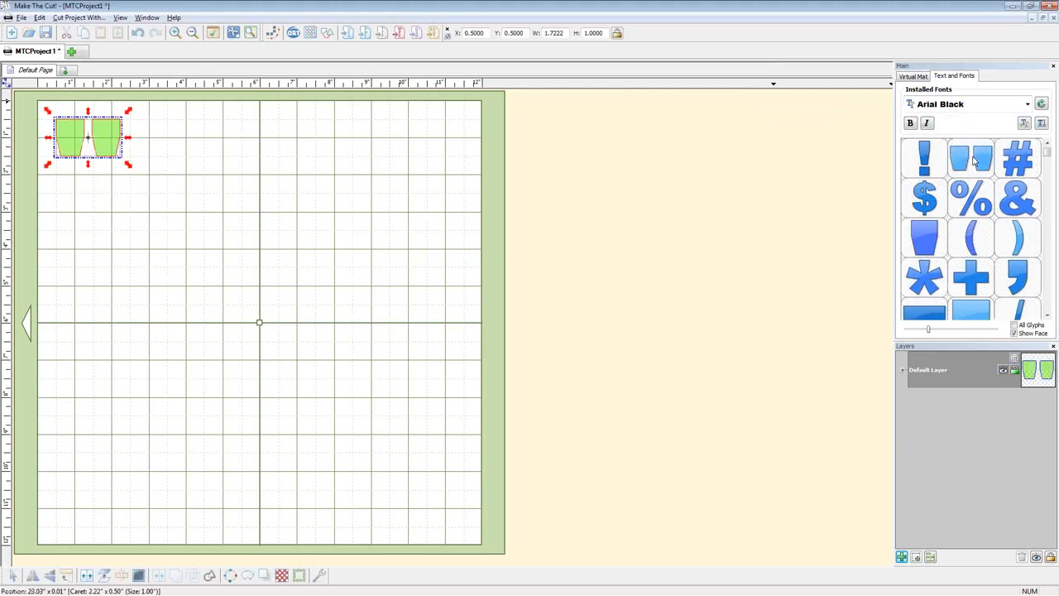
{"action": "double_click", "coordinate": [937, 192]}
{"action": "double_click", "coordinate": [982, 208]}
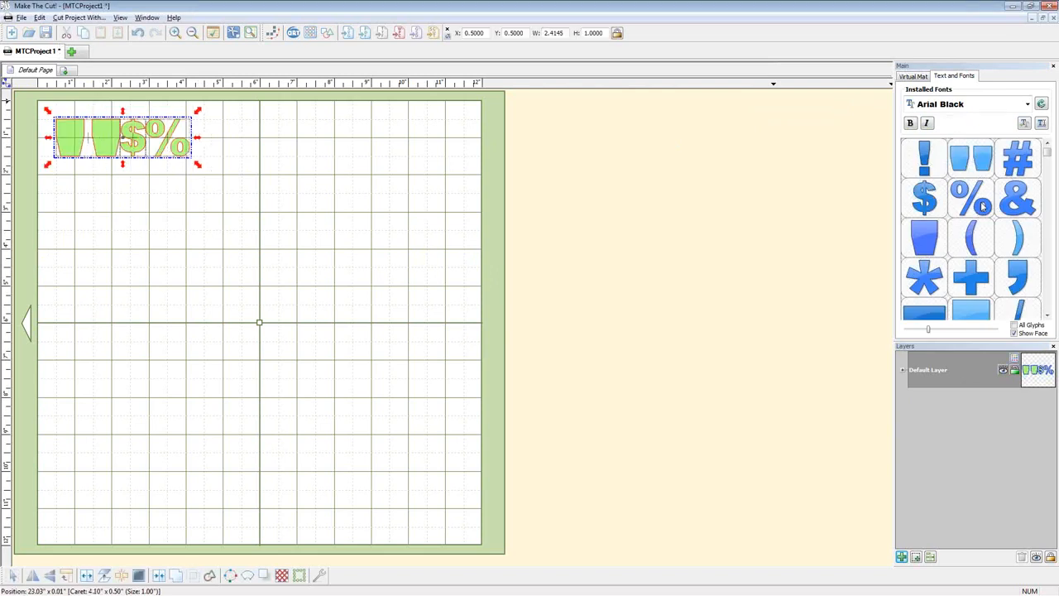
{"action": "double_click", "coordinate": [974, 245]}
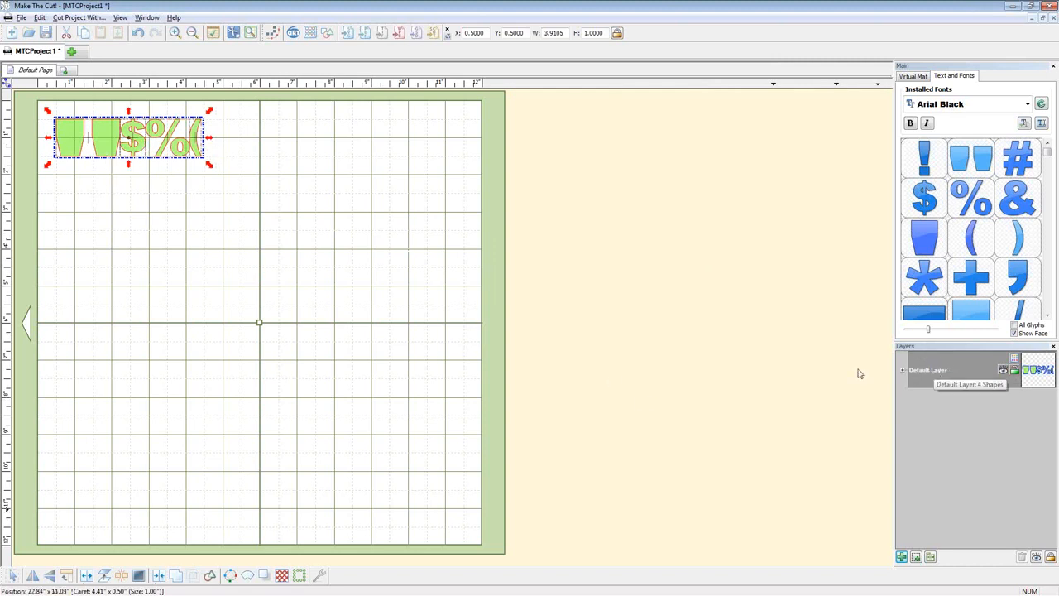
Move the percent sign to about X 7.23, Y 1.18 in and generate a 0.2 in shadow layer with rounded corners.
{"action": "left_click", "coordinate": [206, 212]}
{"action": "left_click_drag", "start_coordinate": [166, 146], "coordinate": [336, 176]}
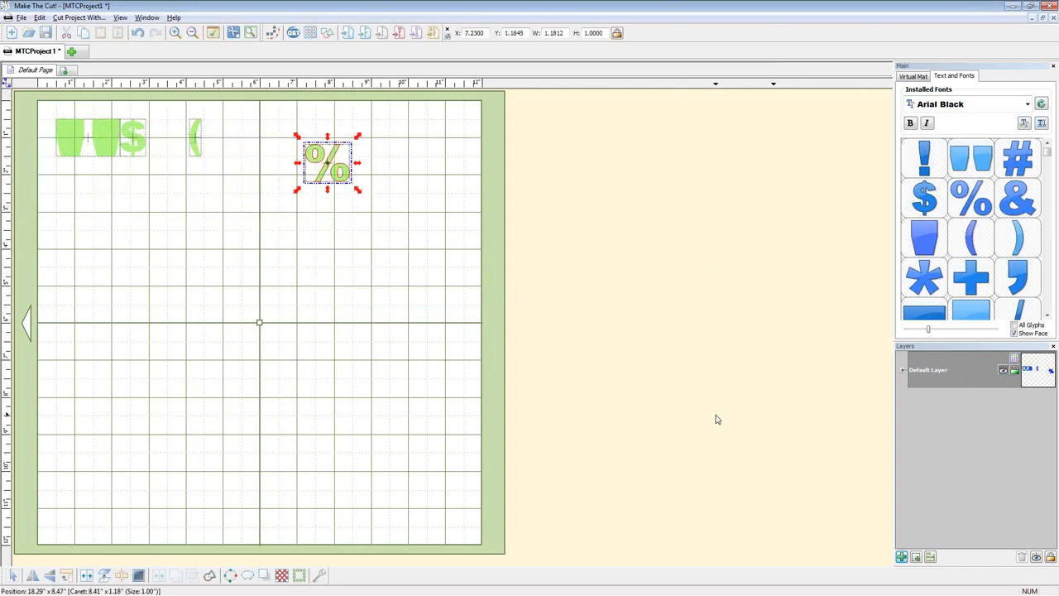
{"action": "left_click", "coordinate": [264, 575]}
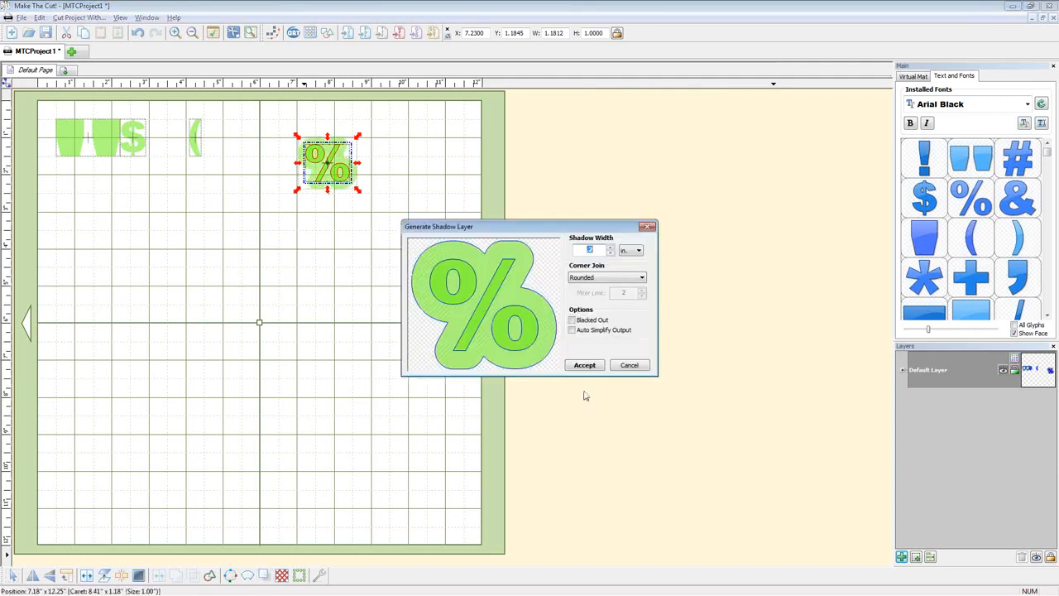
{"action": "left_click", "coordinate": [584, 365]}
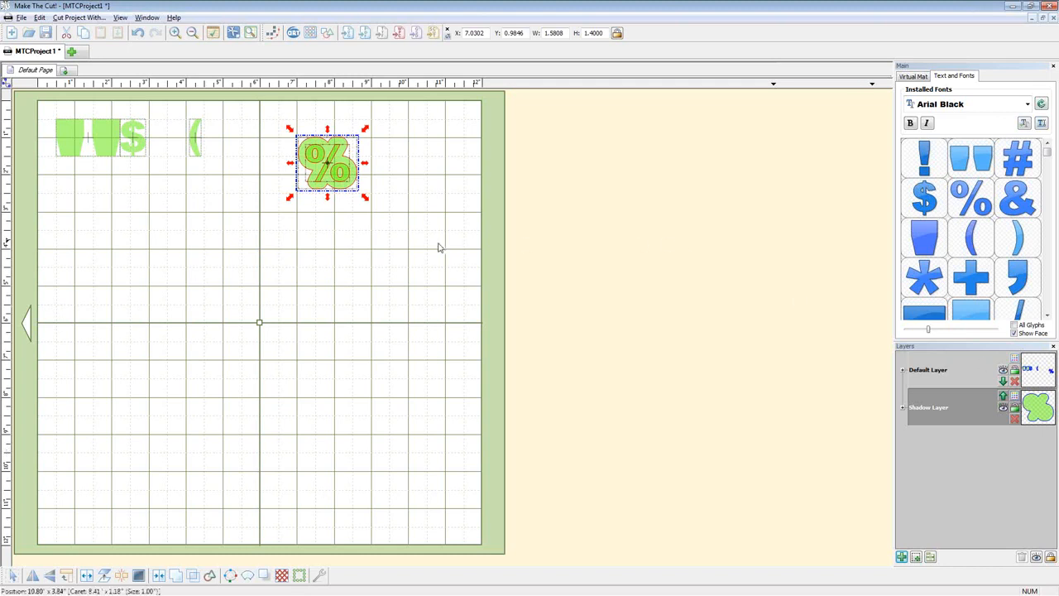
Move the quotation mark to about X 9.61, Y 1.33 in and generate a -0.2 in inset shadow layer with rounded corners.
{"action": "left_click_drag", "start_coordinate": [111, 135], "coordinate": [461, 174]}
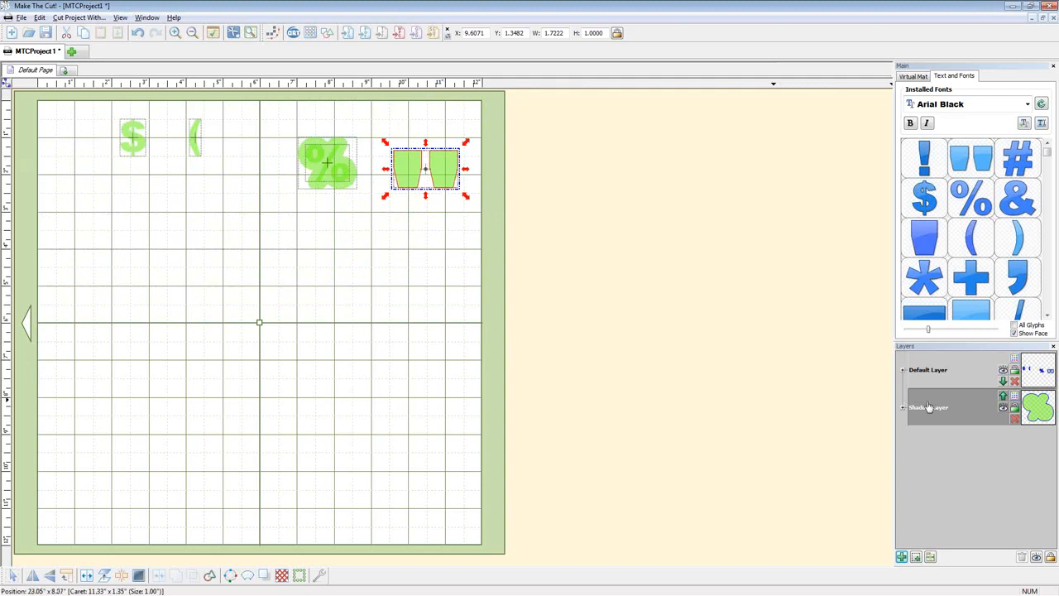
{"action": "left_click", "coordinate": [959, 366]}
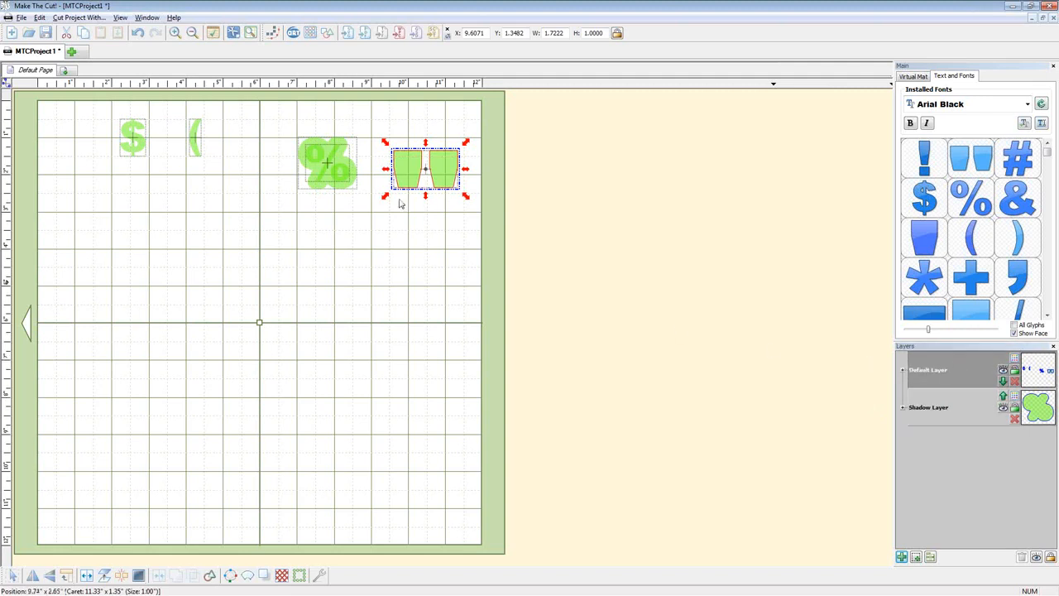
{"action": "left_click_drag", "start_coordinate": [427, 169], "coordinate": [428, 169]}
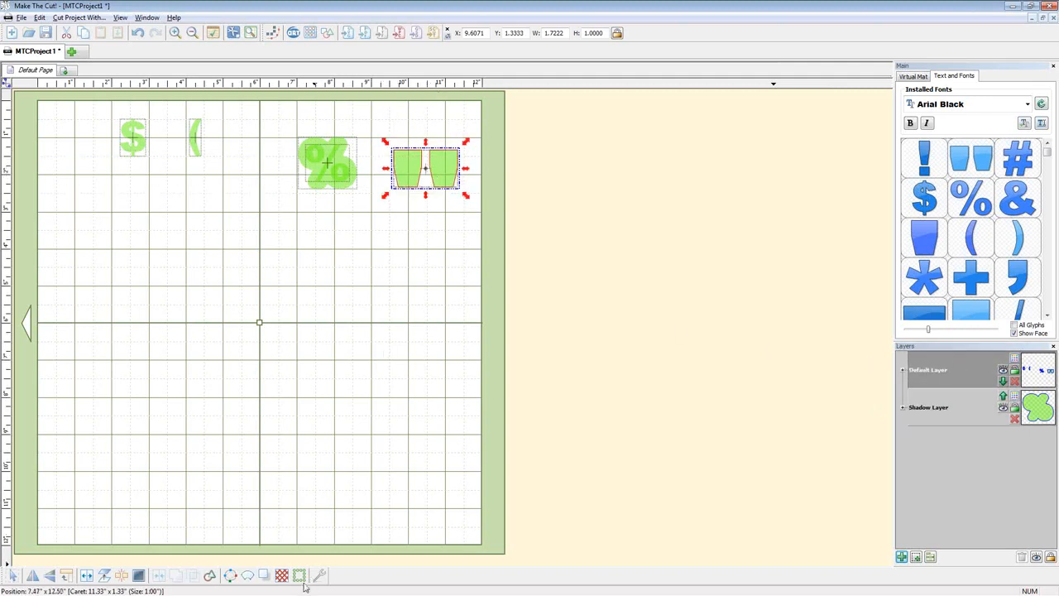
{"action": "left_click", "coordinate": [265, 576]}
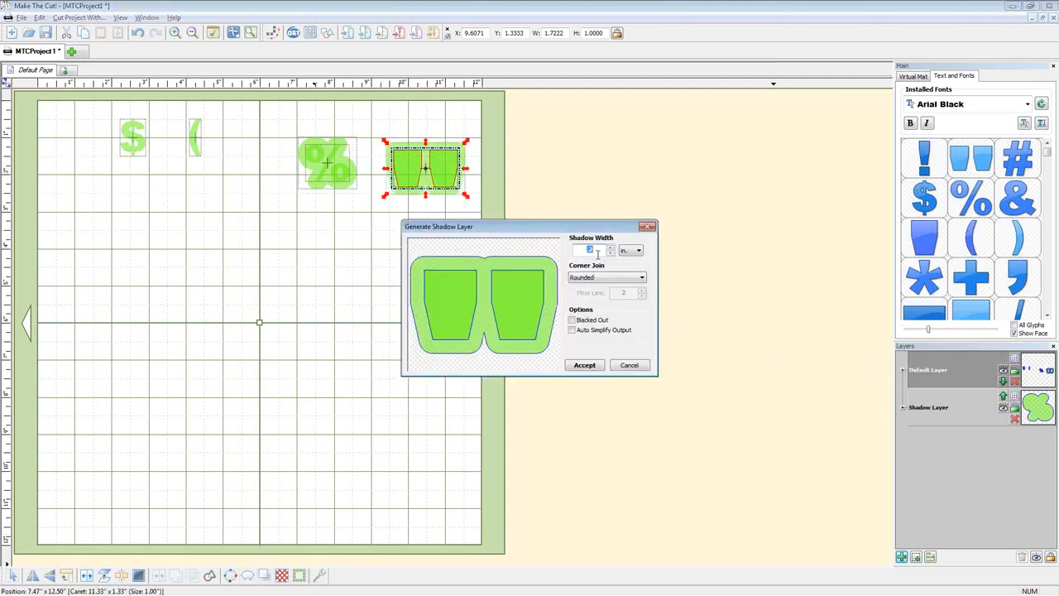
{"action": "type", "text": "-"}
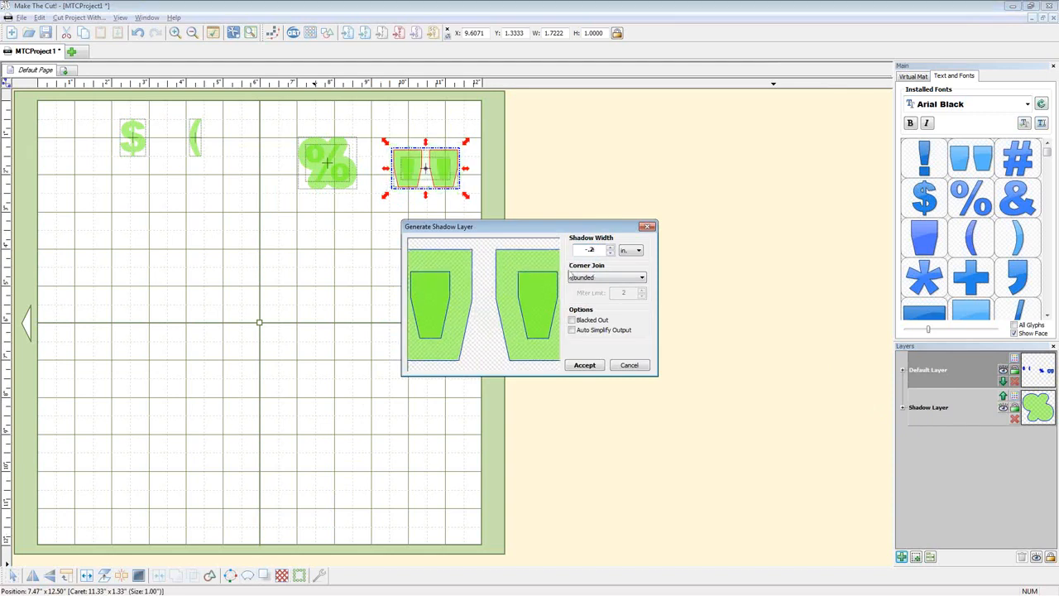
{"action": "left_click", "coordinate": [586, 365]}
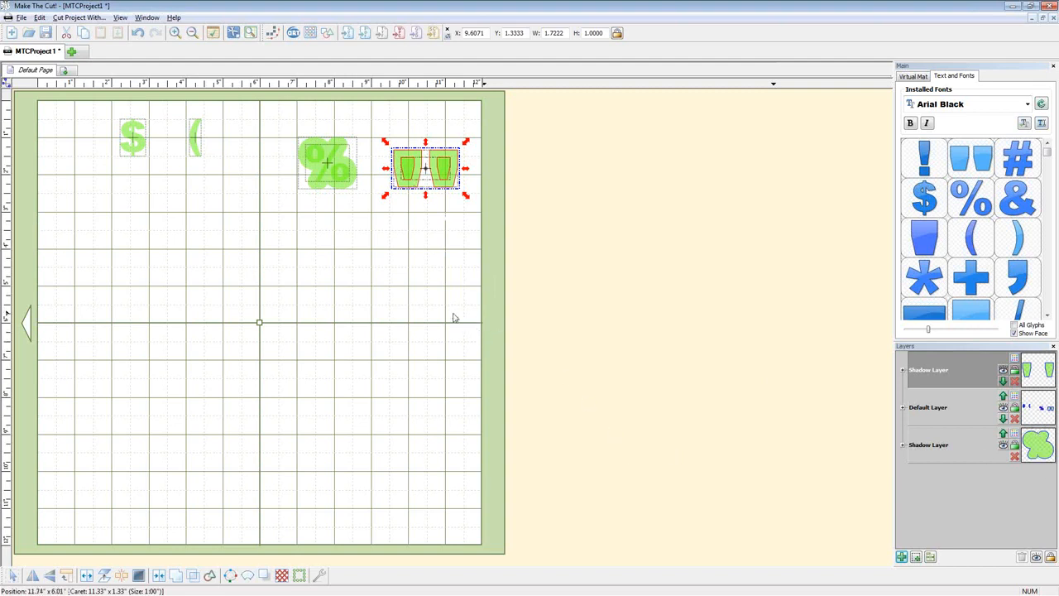
{"action": "left_click", "coordinate": [605, 237]}
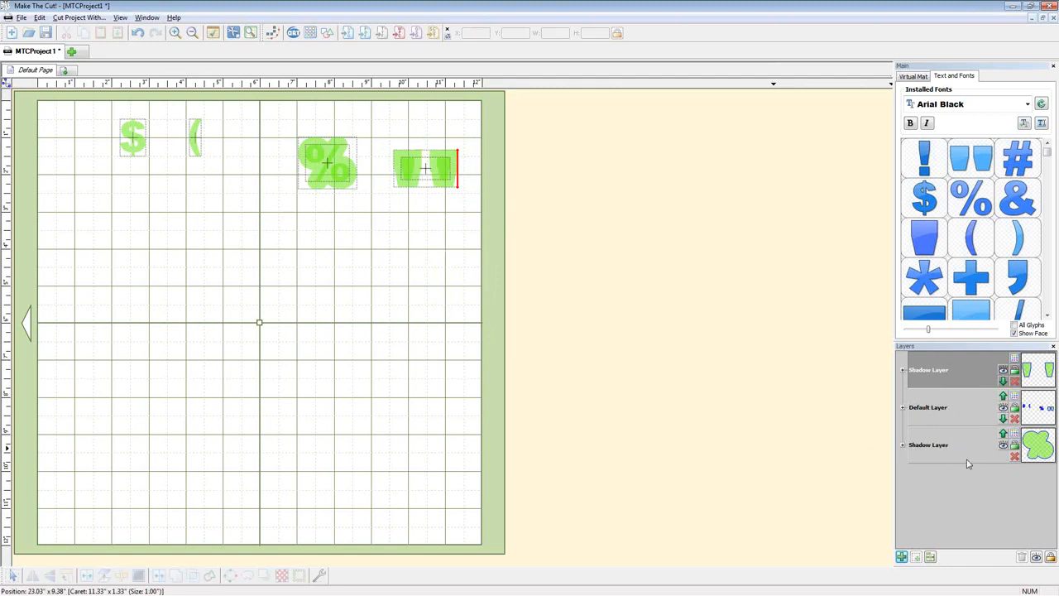
Add an Arial Black text group reading "Taper Words", split by glyphs, and move it to about X 6.80, Y 0.13 in.
{"action": "left_click", "coordinate": [1042, 124]}
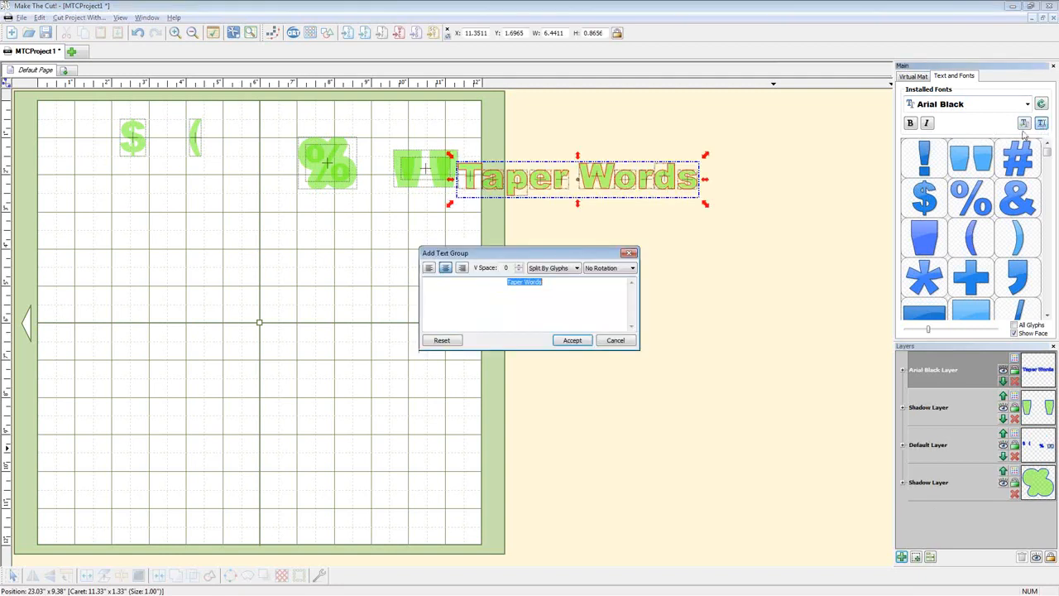
{"action": "left_click", "coordinate": [572, 341]}
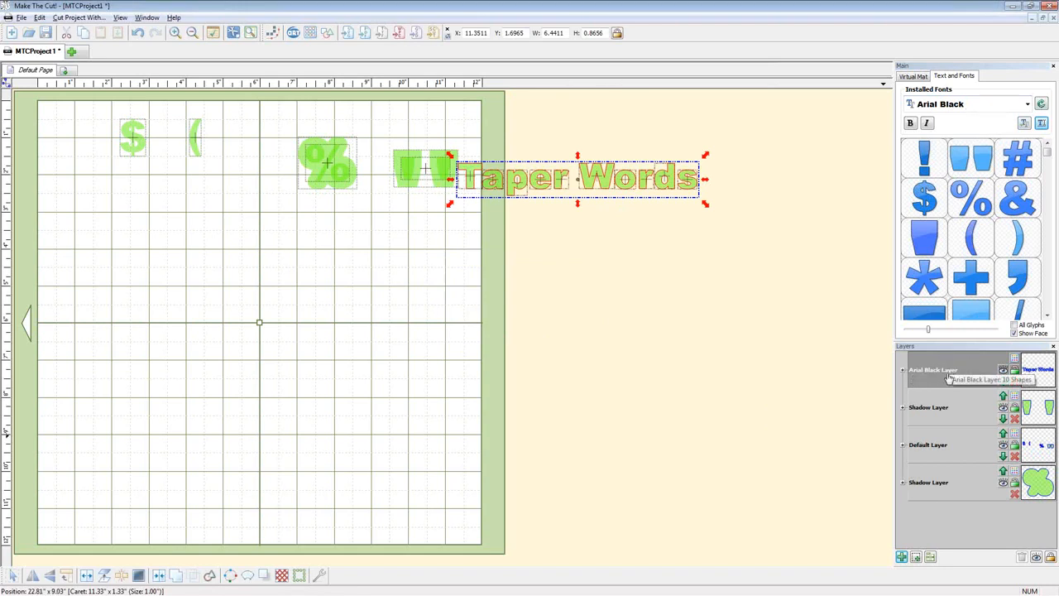
{"action": "left_click_drag", "start_coordinate": [921, 375], "coordinate": [925, 378]}
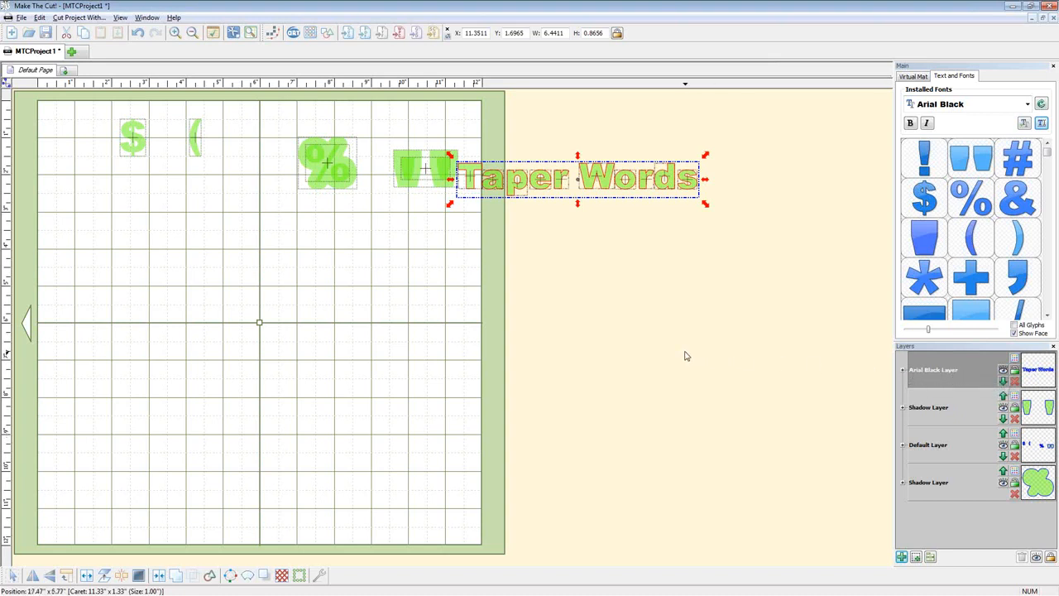
{"action": "left_click_drag", "start_coordinate": [643, 185], "coordinate": [438, 122]}
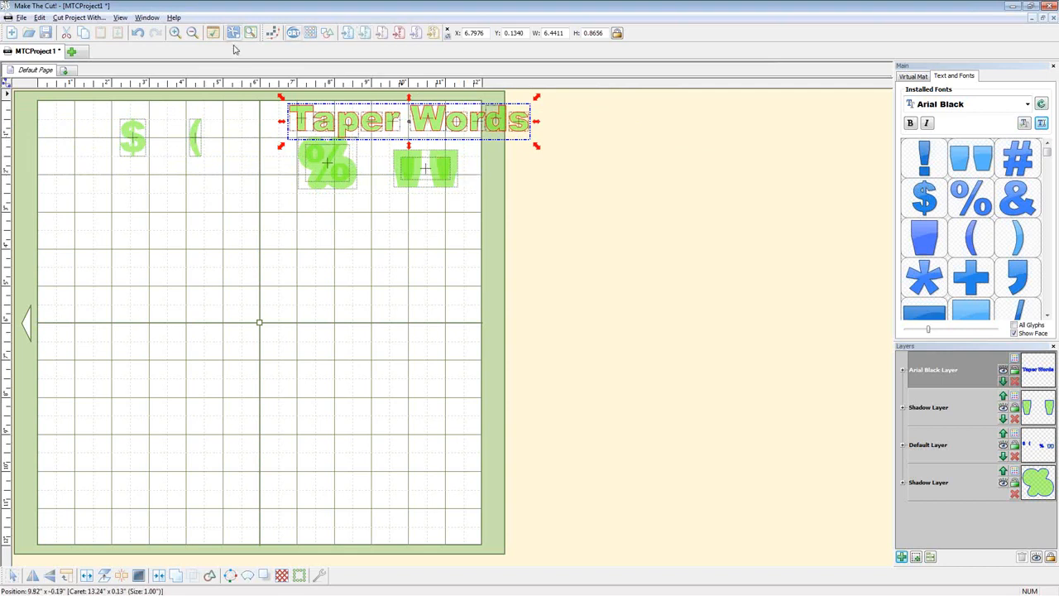
Import TestOblique.svg into the project and delete the imported shapes from the mat.
{"action": "left_click", "coordinate": [350, 35]}
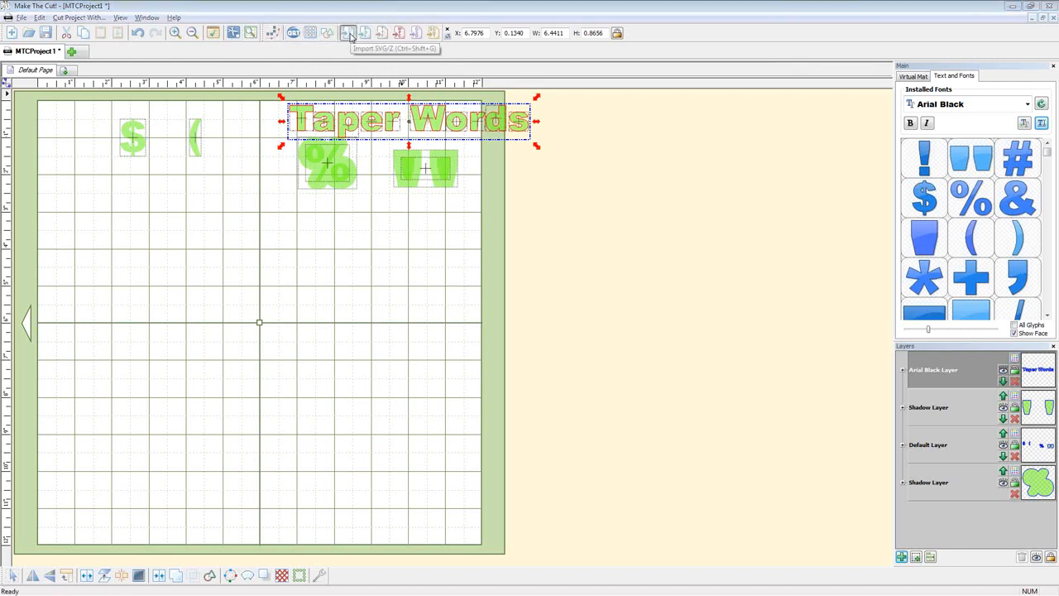
{"action": "left_click", "coordinate": [416, 295]}
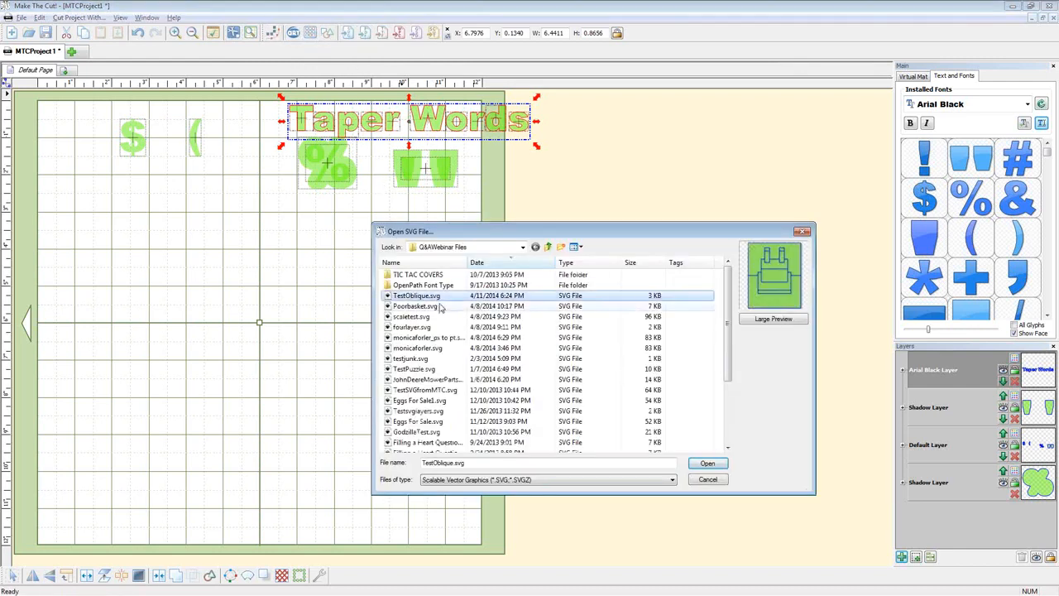
{"action": "left_click", "coordinate": [708, 463]}
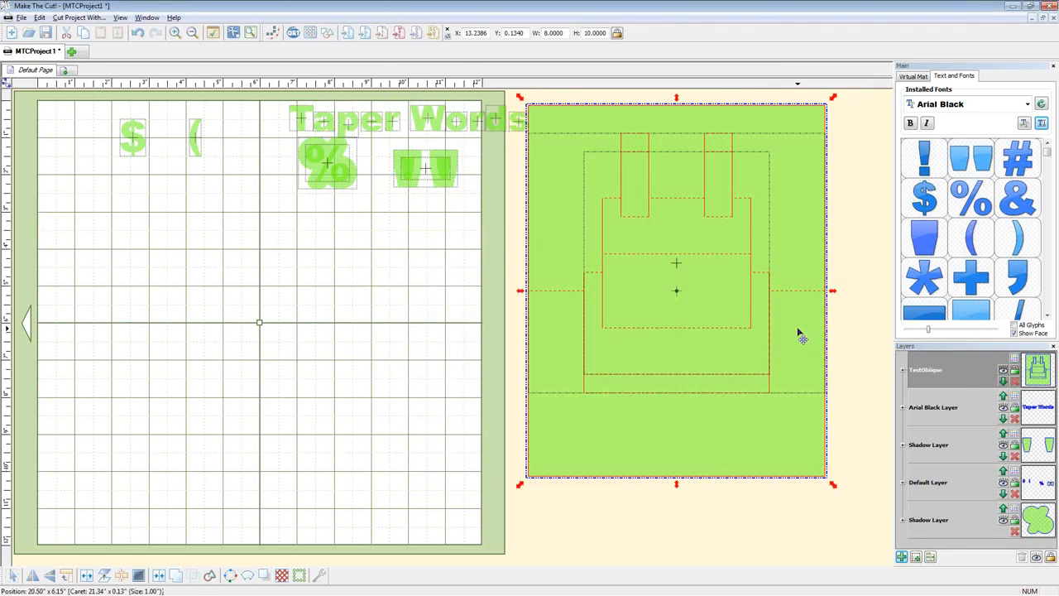
{"action": "key", "text": "Delete"}
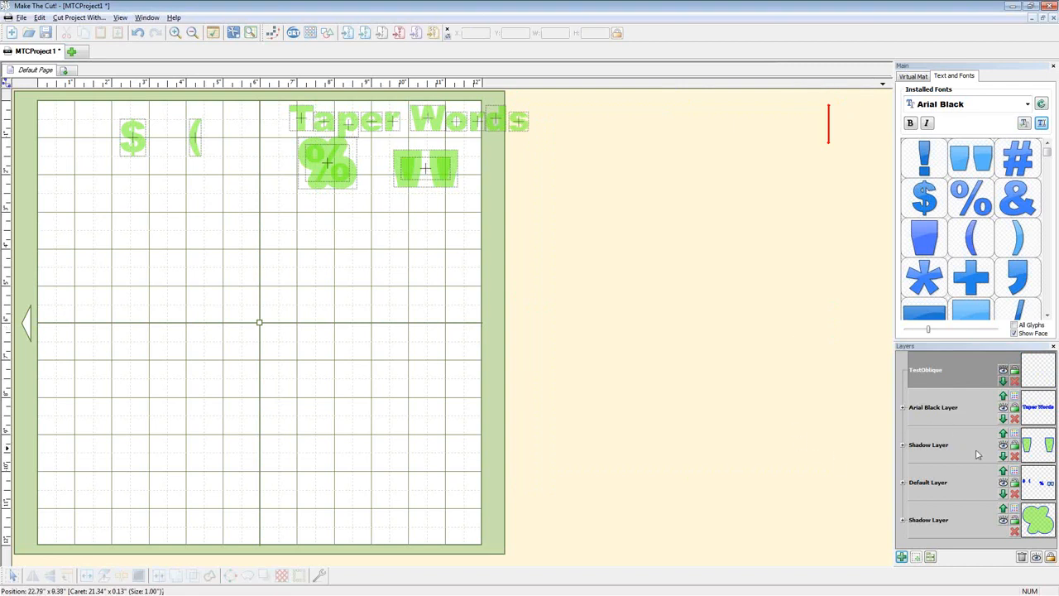
Join the quotation mark with its inset shadow, and join that shape with the W of "Taper Words".
{"action": "left_click", "coordinate": [1032, 456]}
{"action": "mouse_move", "coordinate": [441, 168]}
{"action": "left_mouse_down"}
{"action": "mouse_move", "coordinate": [433, 293]}
{"action": "mouse_move", "coordinate": [444, 163]}
{"action": "mouse_move", "coordinate": [444, 174]}
{"action": "left_mouse_up"}
{"action": "left_click", "coordinate": [443, 174]}
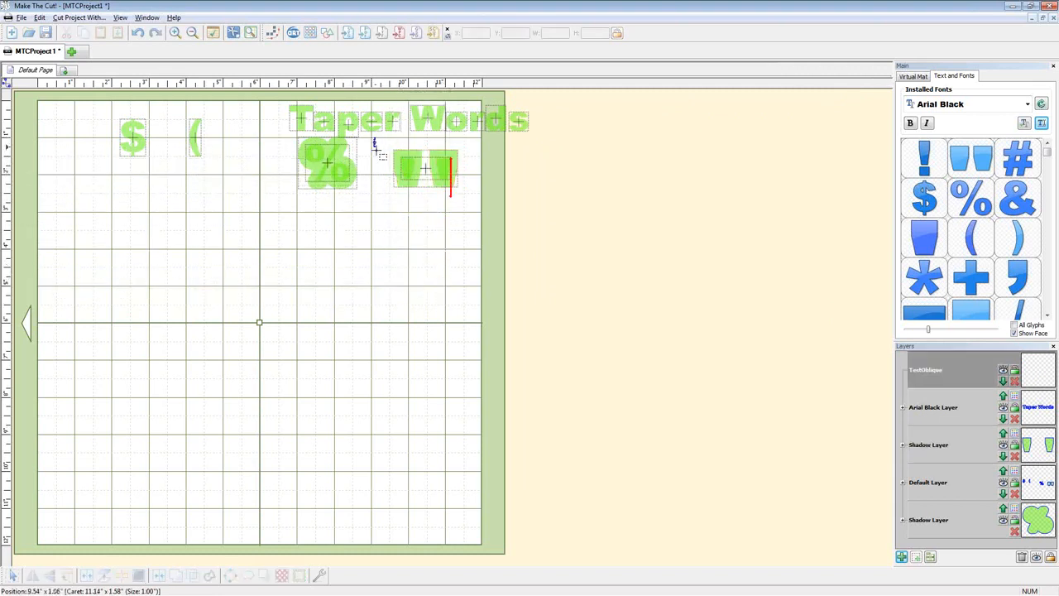
{"action": "key", "text": "ctrl+j"}
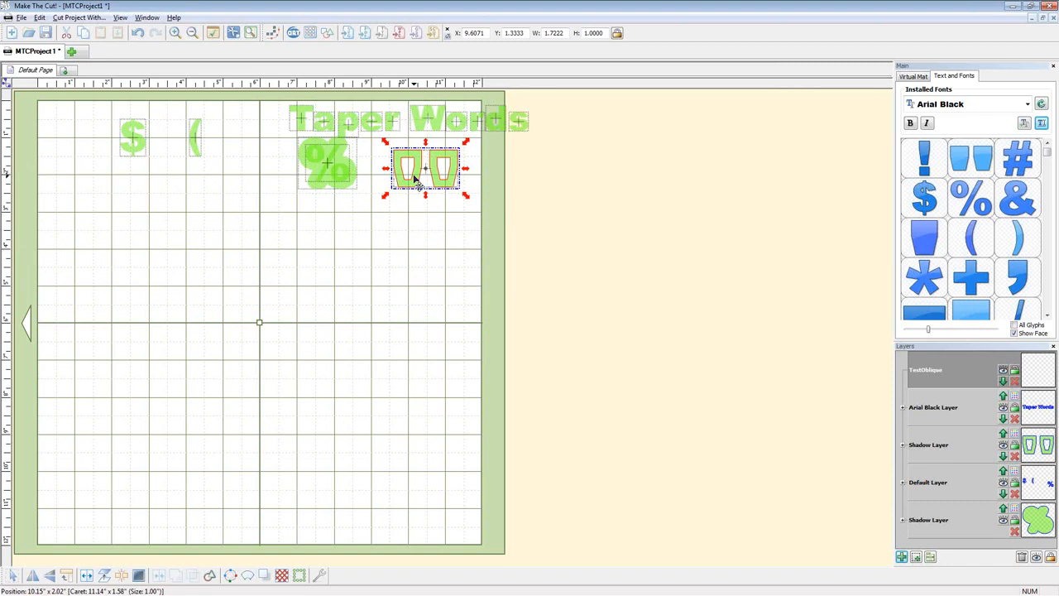
{"action": "left_click_drag", "start_coordinate": [425, 143], "coordinate": [425, 102]}
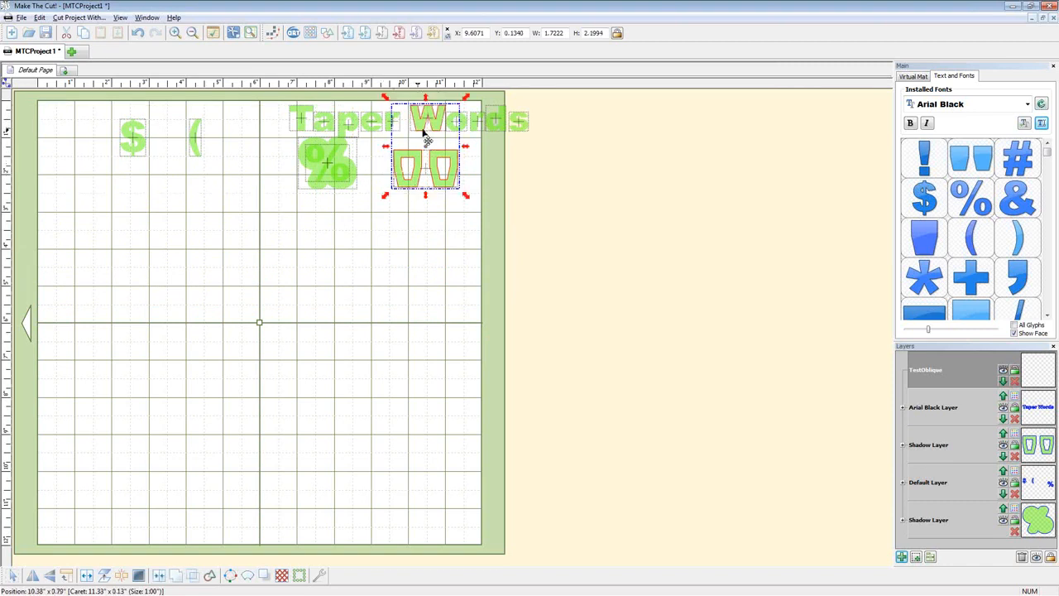
{"action": "key", "text": "ctrl+j"}
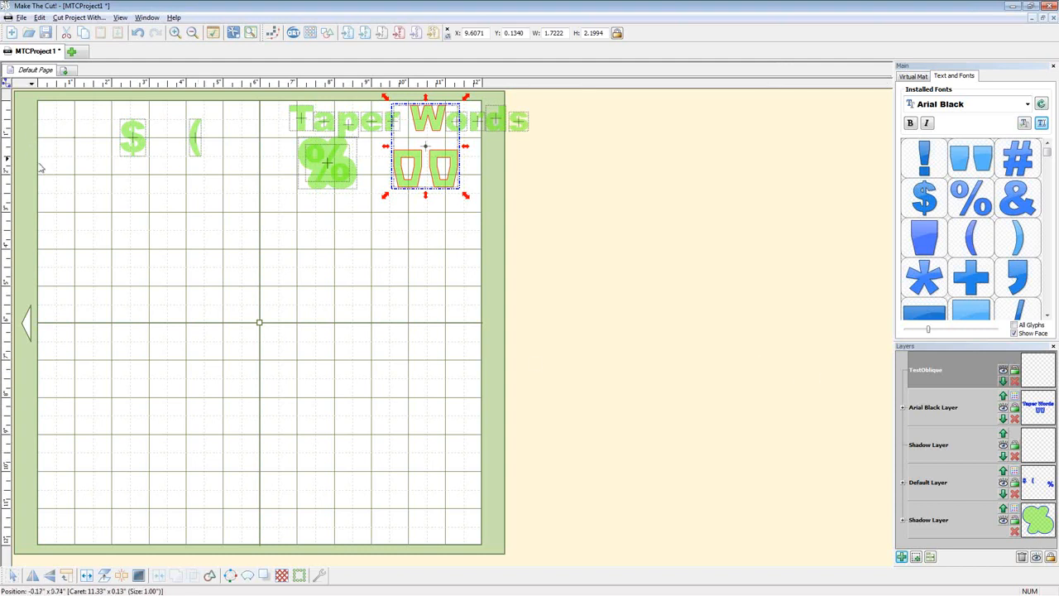
{"action": "left_click_drag", "start_coordinate": [591, 257], "coordinate": [11, 90]}
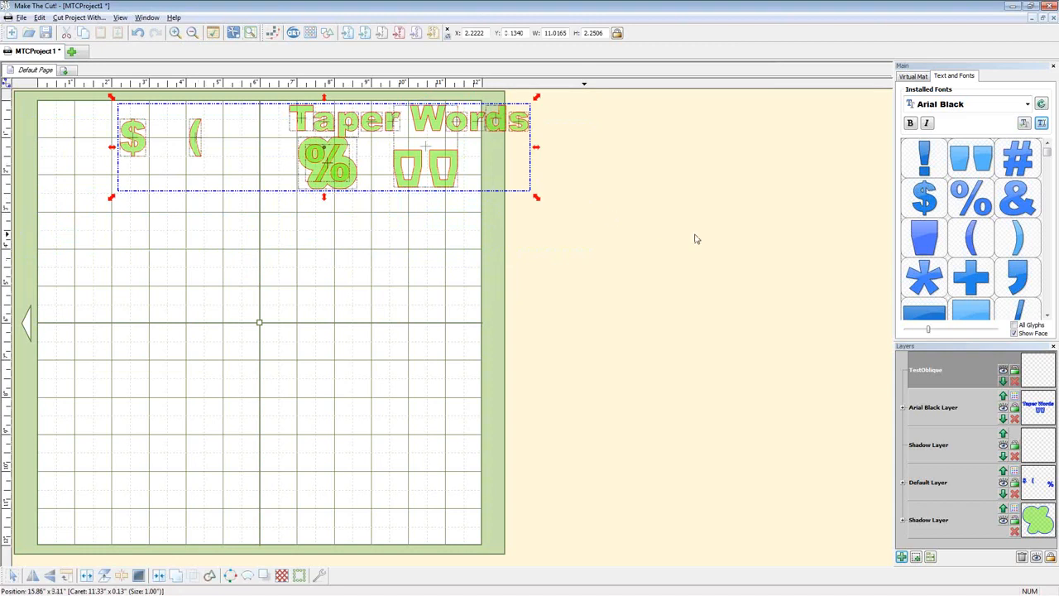
{"action": "key", "text": "Delete"}
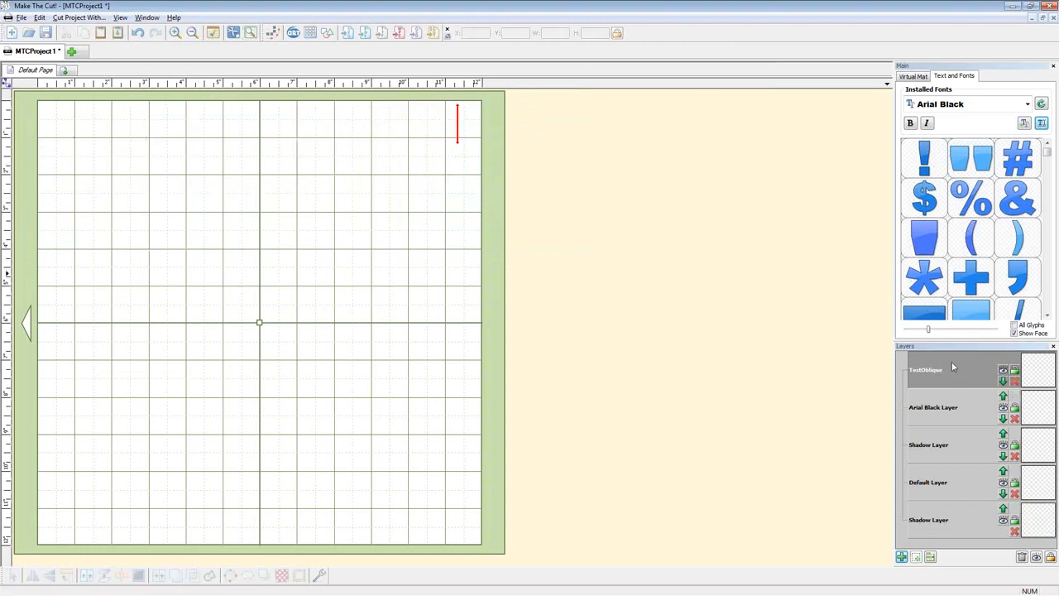
{"action": "key", "text": "ctrl+z"}
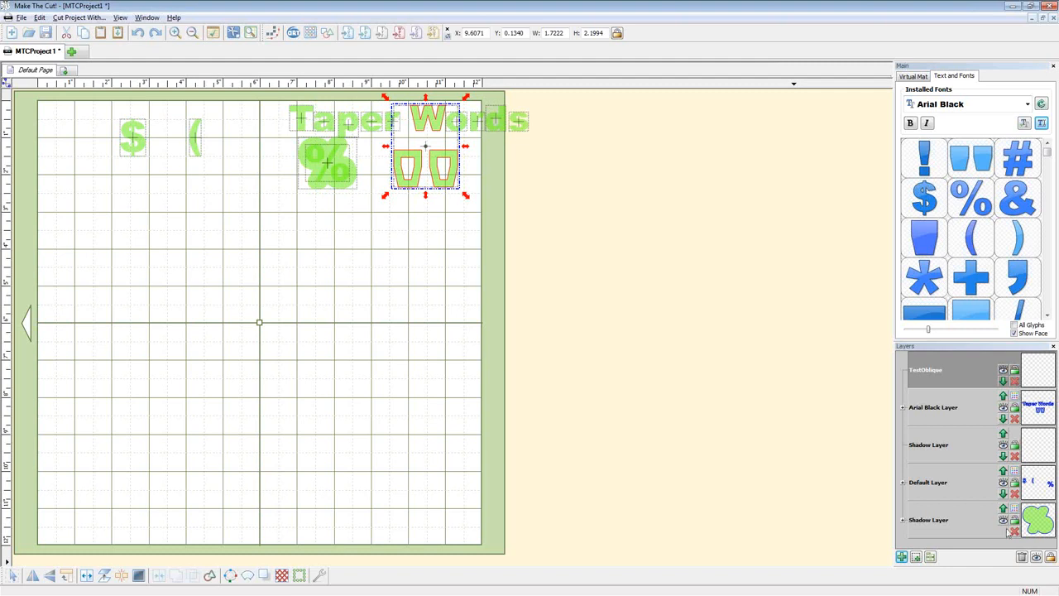
Move all shapes onto the Arial Black Layer by cutting and pasting them in place, and remove all empty layers.
{"action": "left_click", "coordinate": [1024, 557]}
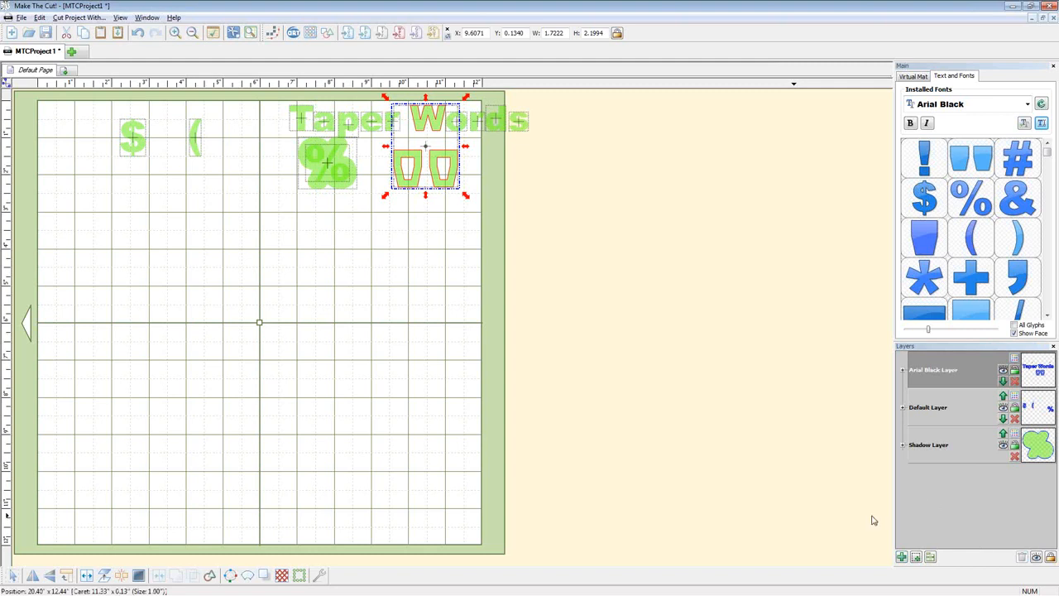
{"action": "left_click", "coordinate": [404, 411]}
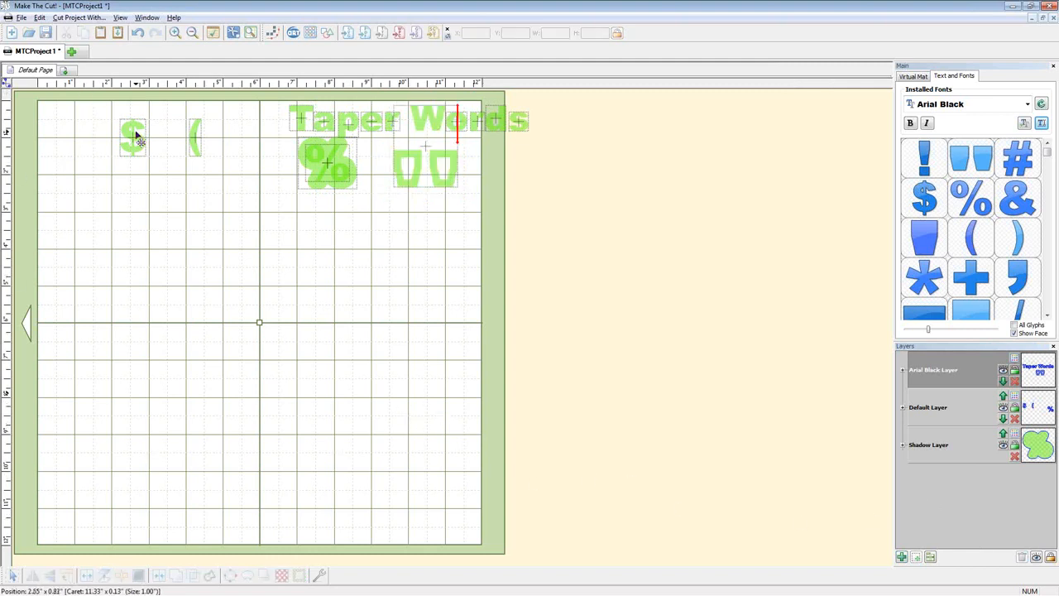
{"action": "left_click_drag", "start_coordinate": [692, 265], "coordinate": [20, 73]}
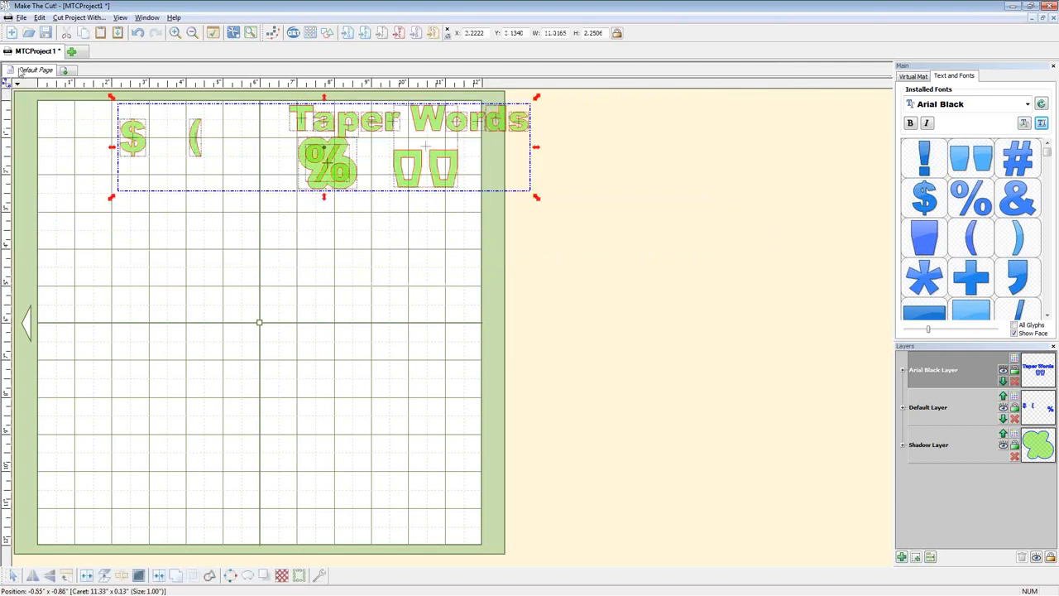
{"action": "key", "text": "Delete"}
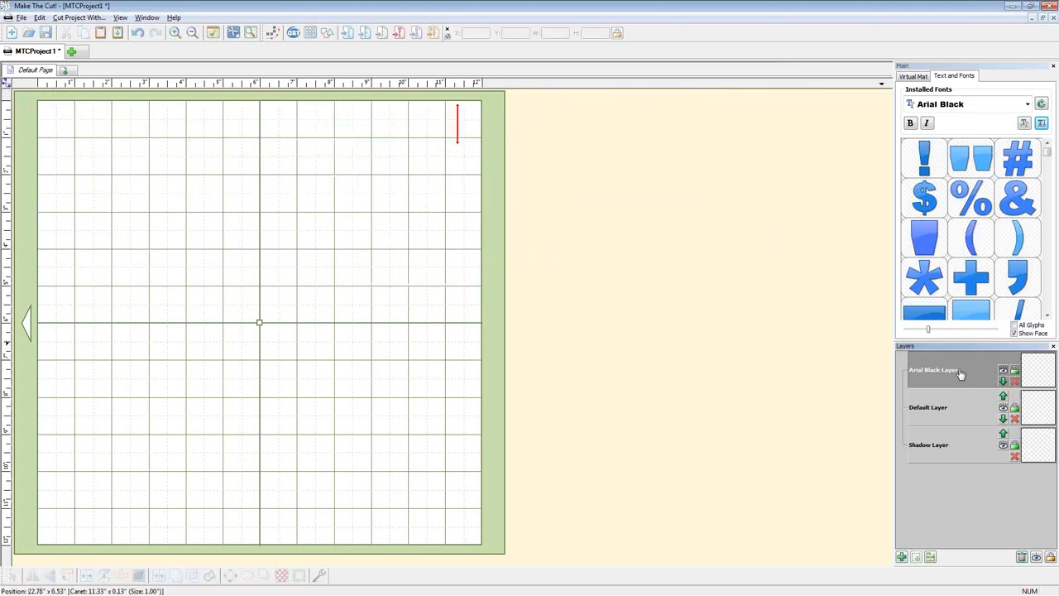
{"action": "key", "text": "ctrl+z"}
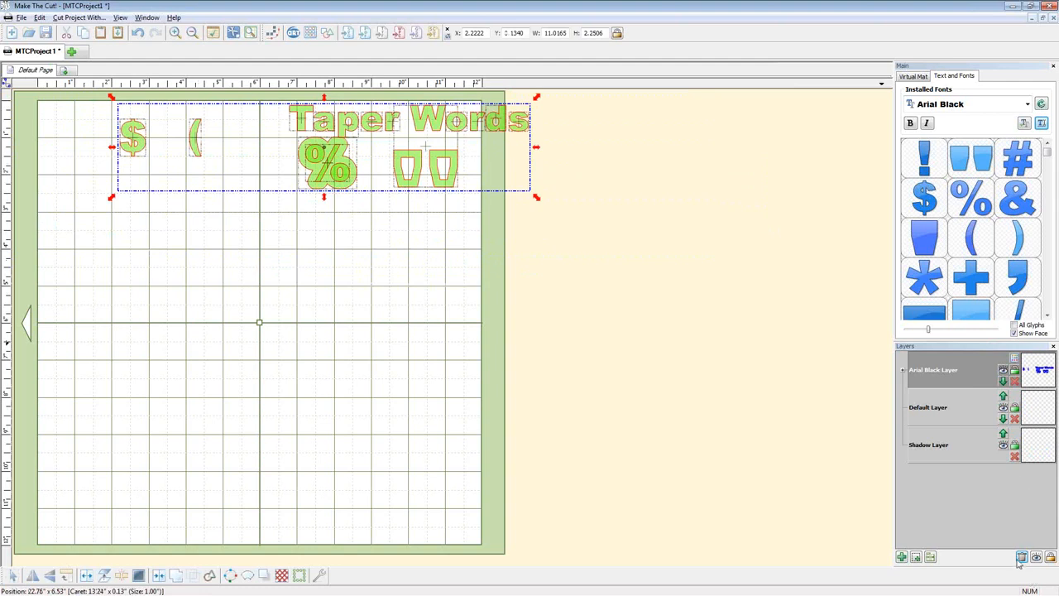
{"action": "left_click", "coordinate": [1021, 556]}
{"action": "double_click", "coordinate": [952, 371]}
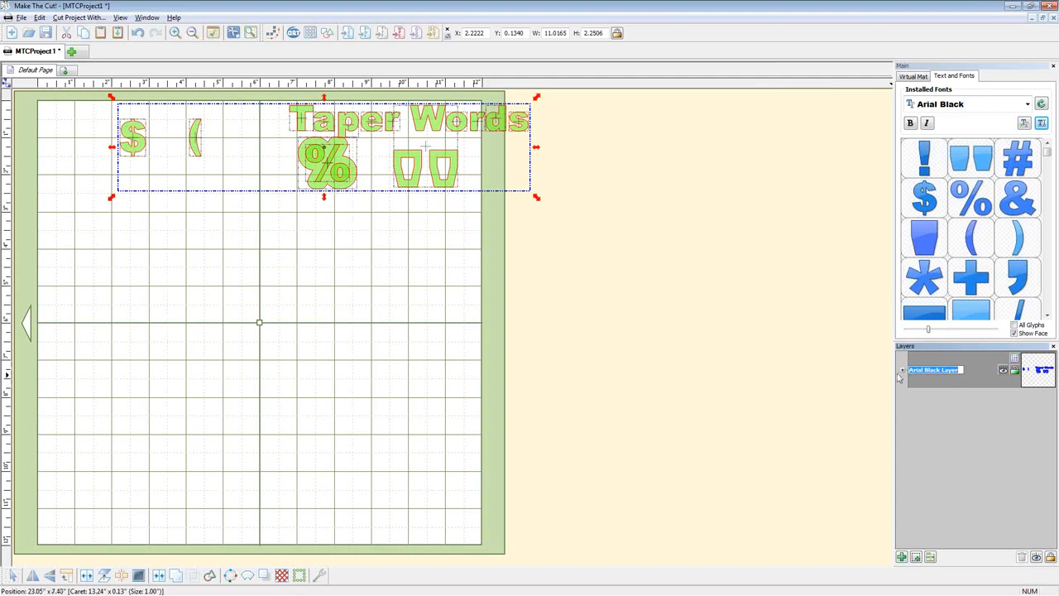
{"action": "left_click", "coordinate": [762, 342]}
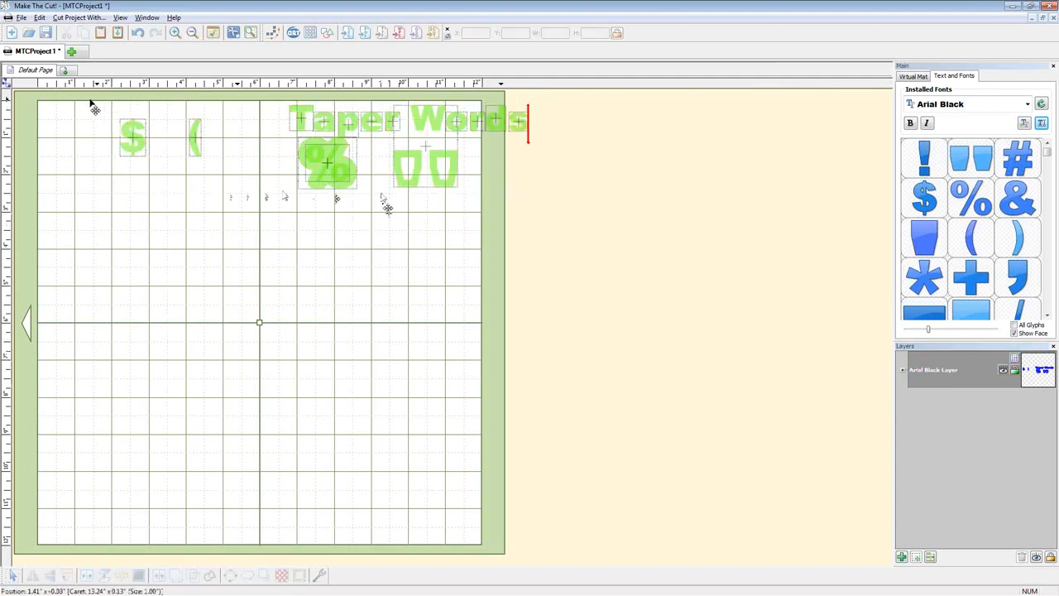
Move all shapes together to about X 0.69, Y 0.61 in so they fit on the mat.
{"action": "left_click_drag", "start_coordinate": [599, 289], "coordinate": [24, 91]}
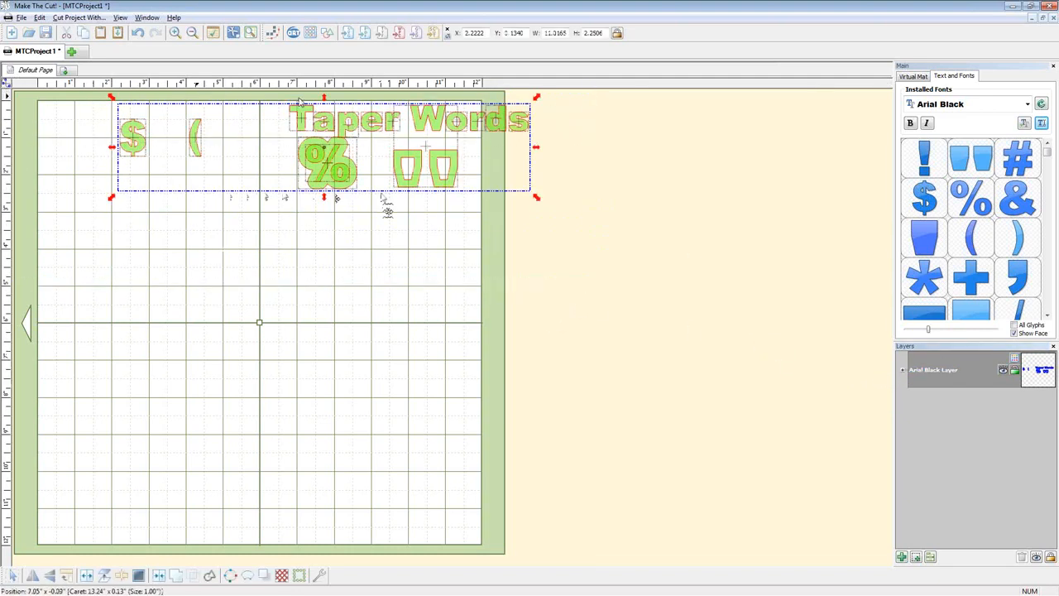
{"action": "left_click_drag", "start_coordinate": [333, 149], "coordinate": [277, 166]}
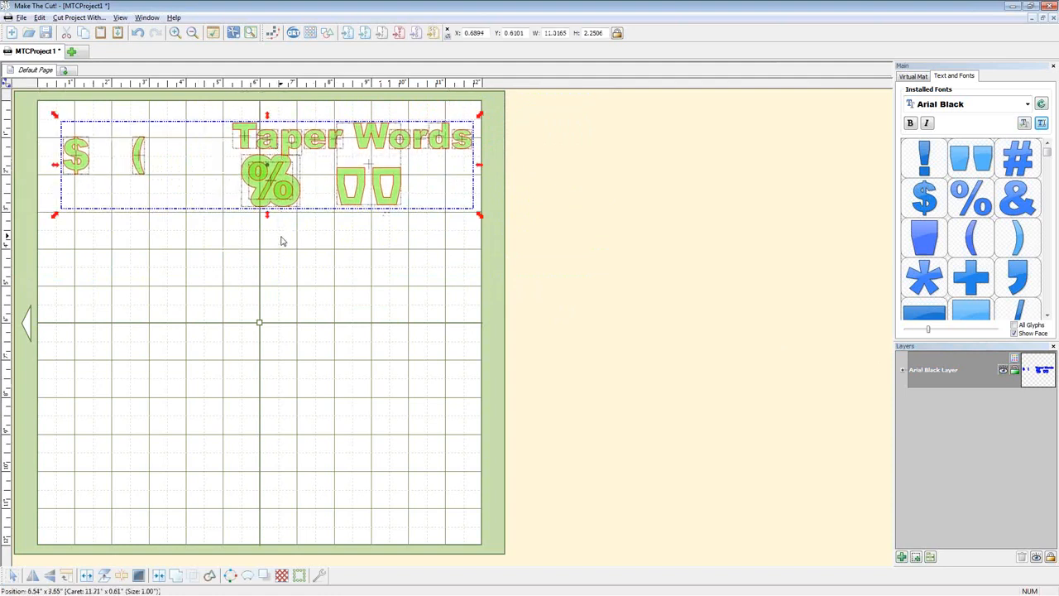
{"action": "left_click", "coordinate": [380, 322]}
Try moving the joined W and quotation mark shape and the percent sign's shadow separately, and undo both moves.
{"action": "left_click_drag", "start_coordinate": [388, 201], "coordinate": [380, 329]}
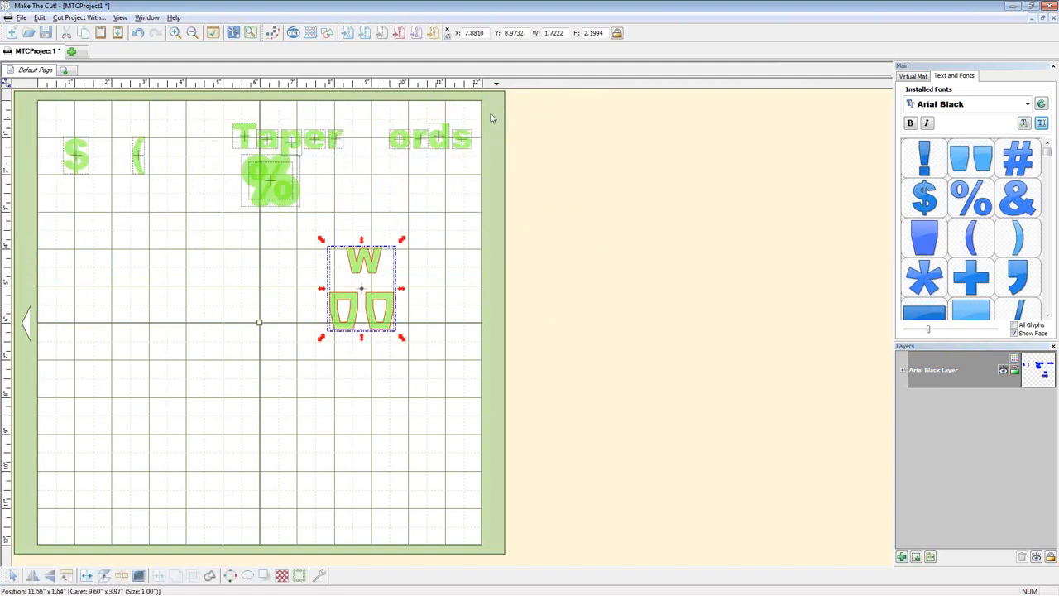
{"action": "left_click_drag", "start_coordinate": [278, 202], "coordinate": [274, 250]}
{"action": "left_click", "coordinate": [285, 192]}
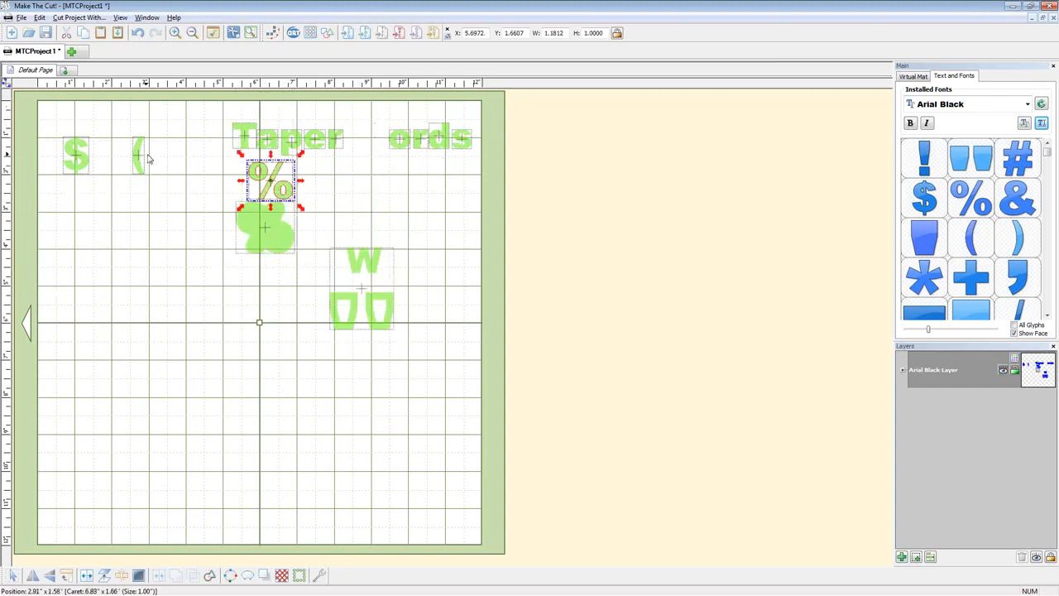
{"action": "key", "text": "ctrl+z"}
{"action": "key", "text": "ctrl+z"}
{"action": "left_click", "coordinate": [324, 317]}
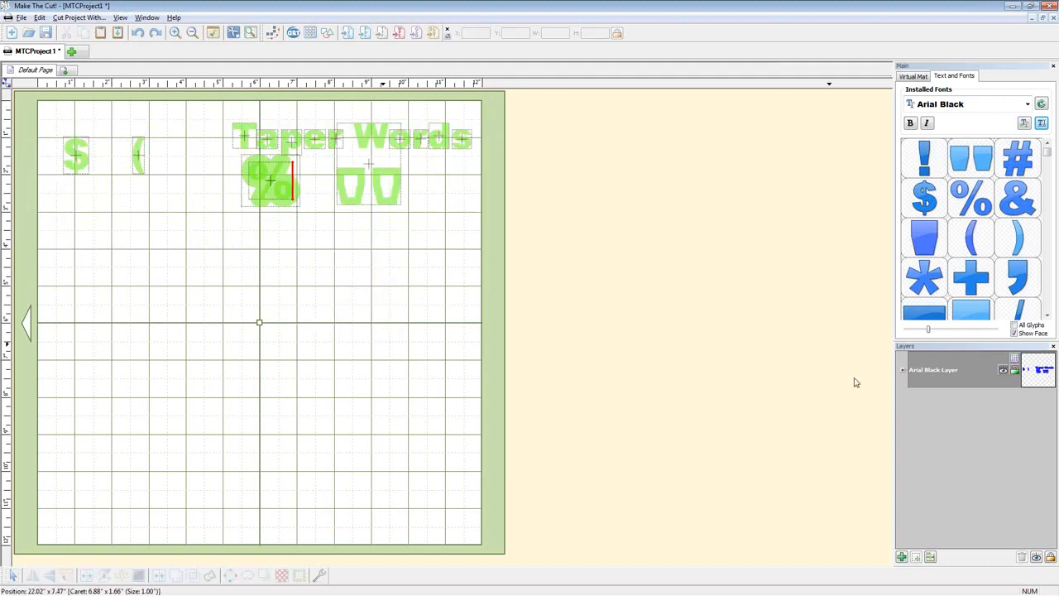
Split the Arial Black Layer into one layer per shape with To Each Its Own, review the layers, and undo the split.
{"action": "right_click", "coordinate": [924, 370]}
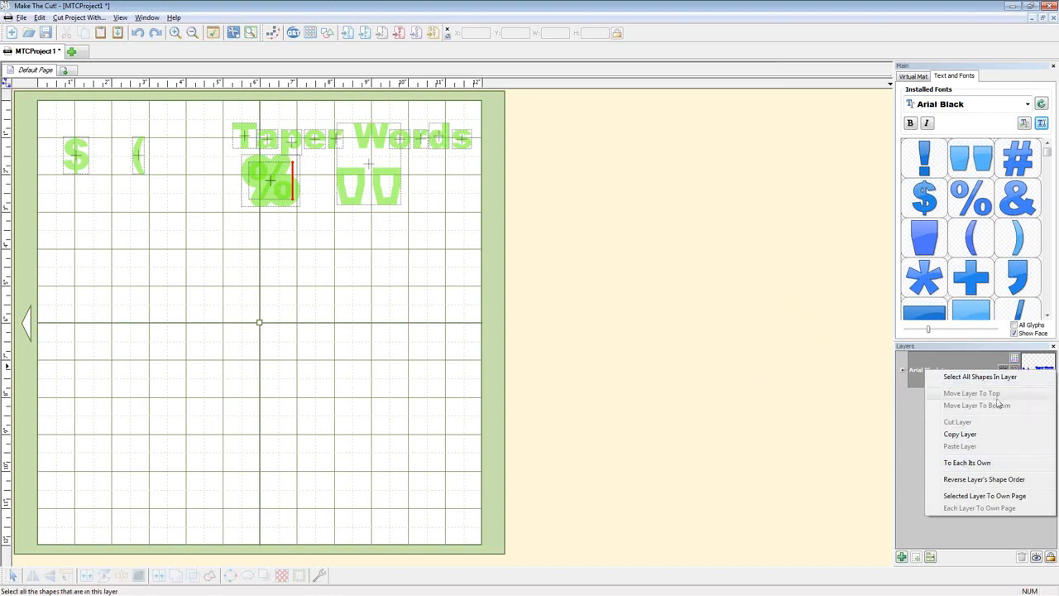
{"action": "left_click", "coordinate": [980, 469]}
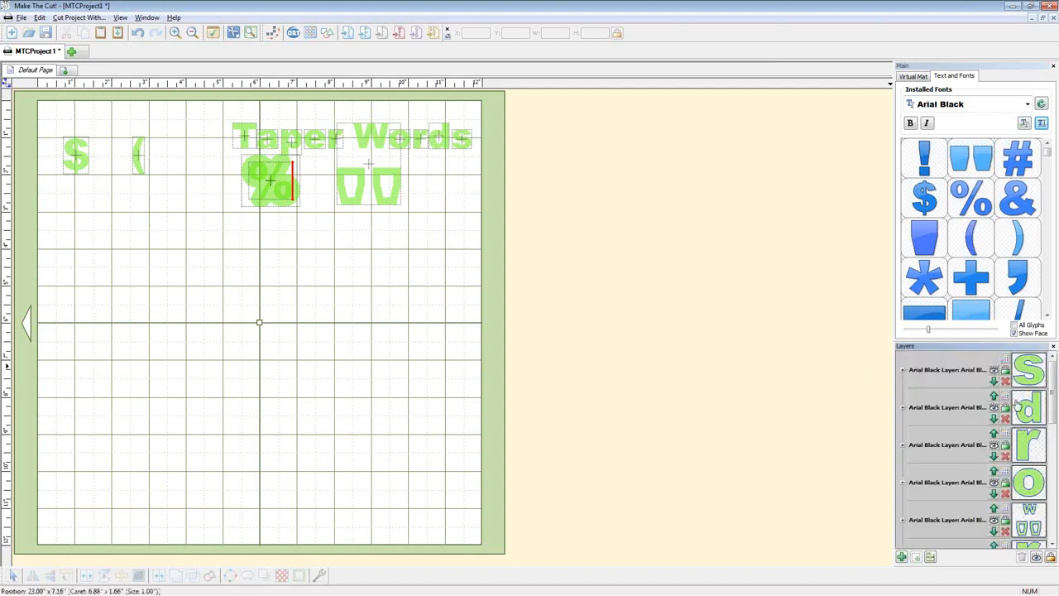
{"action": "left_click_drag", "start_coordinate": [1055, 401], "coordinate": [1052, 527]}
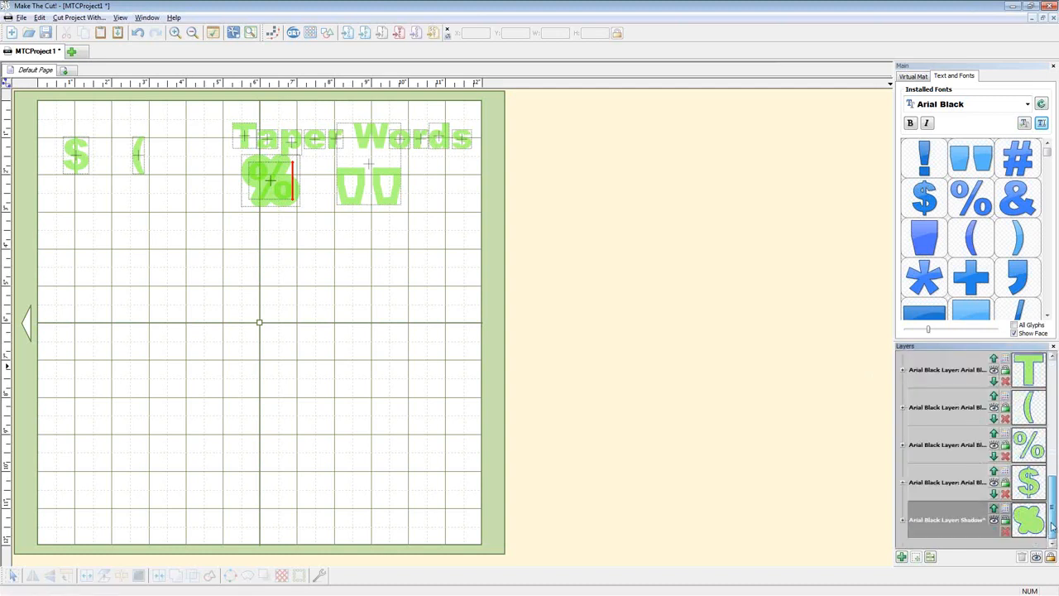
{"action": "scroll", "coordinate": [1041, 488], "scroll_direction": "up", "scroll_amount": 5}
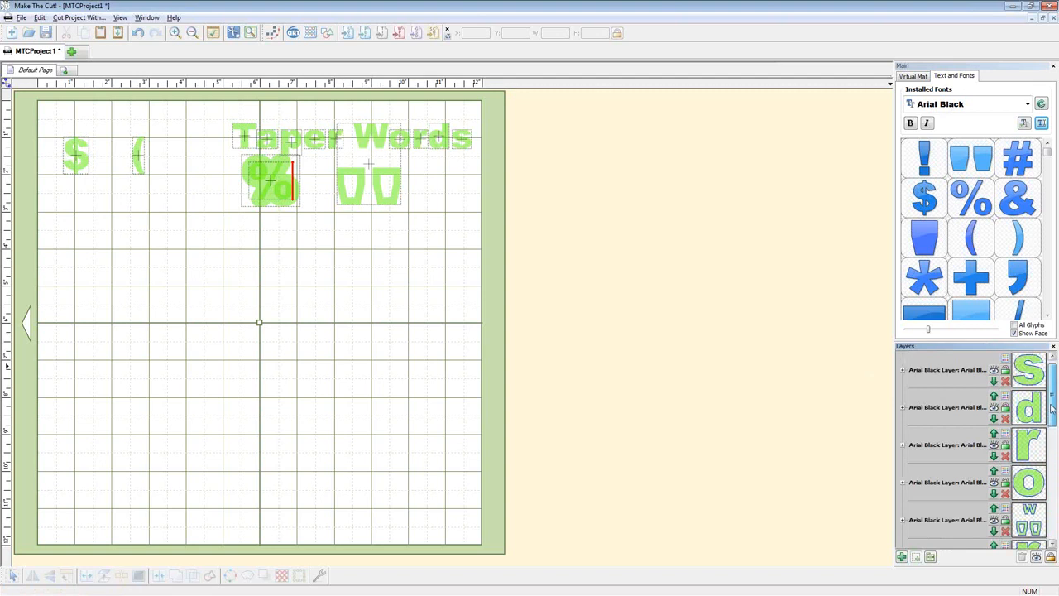
{"action": "left_click", "coordinate": [1041, 489]}
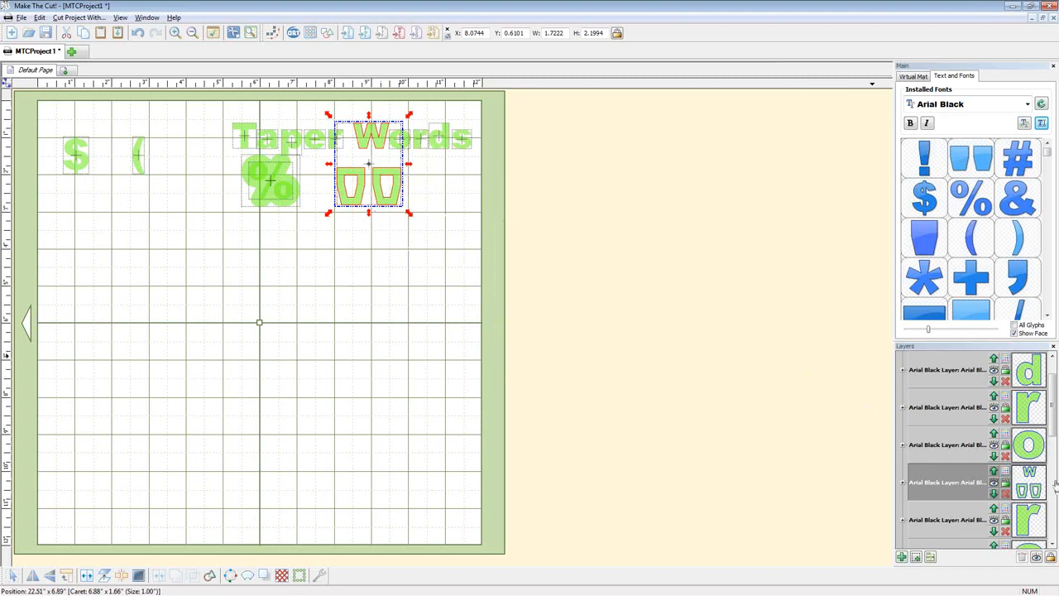
{"action": "left_click_drag", "start_coordinate": [1053, 404], "coordinate": [1058, 391]}
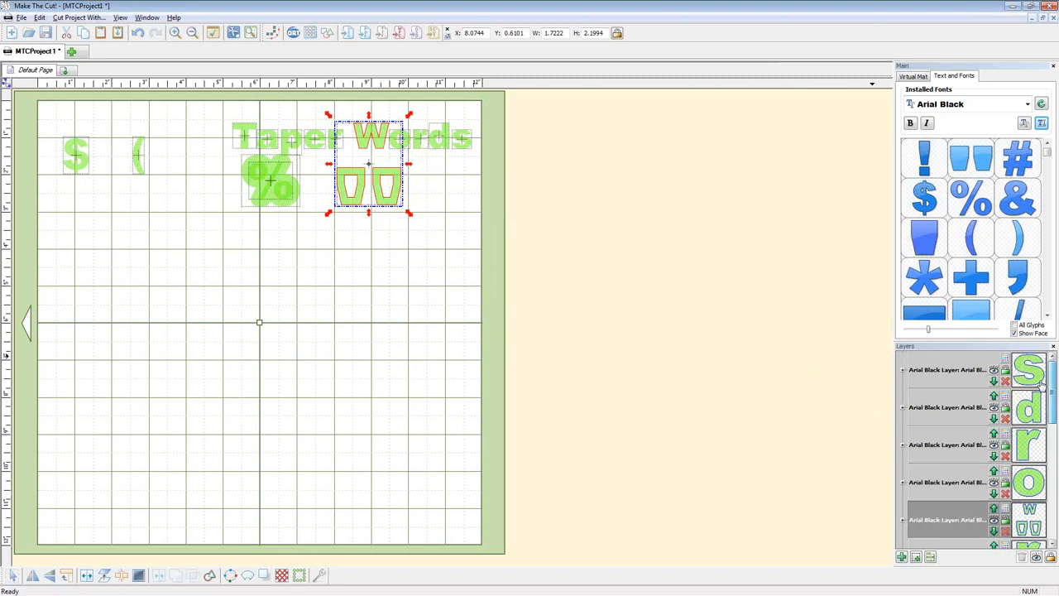
{"action": "left_click", "coordinate": [1055, 528]}
{"action": "left_click", "coordinate": [1054, 528]}
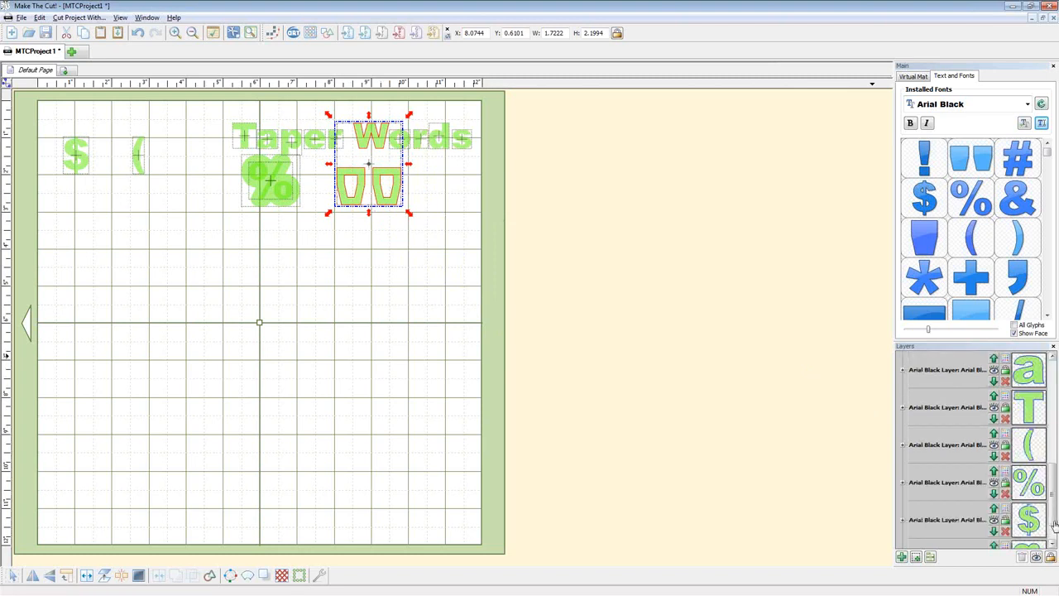
{"action": "key", "text": "ctrl+z"}
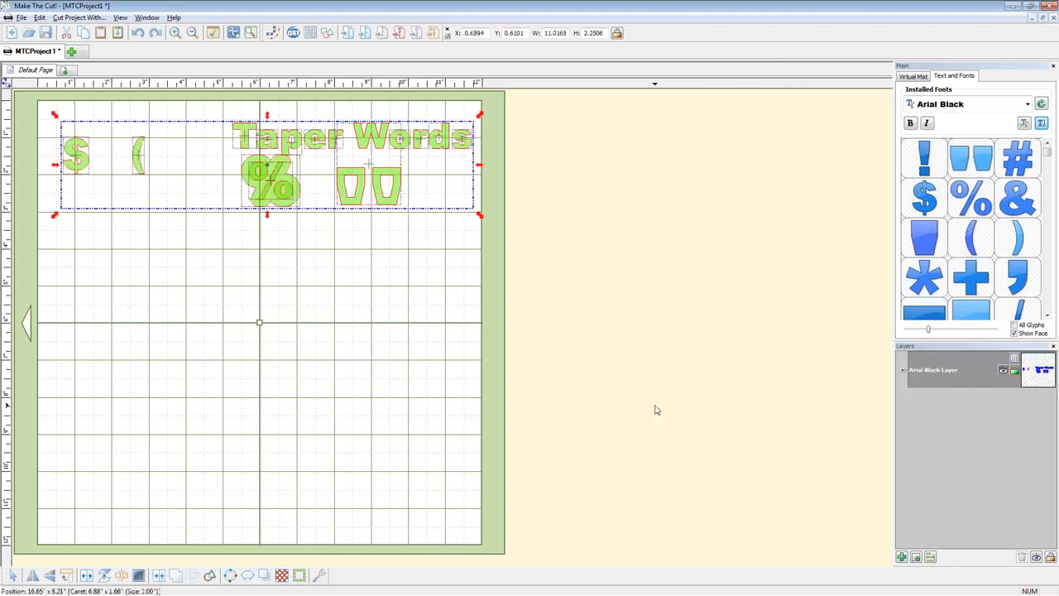
{"action": "left_click", "coordinate": [611, 378]}
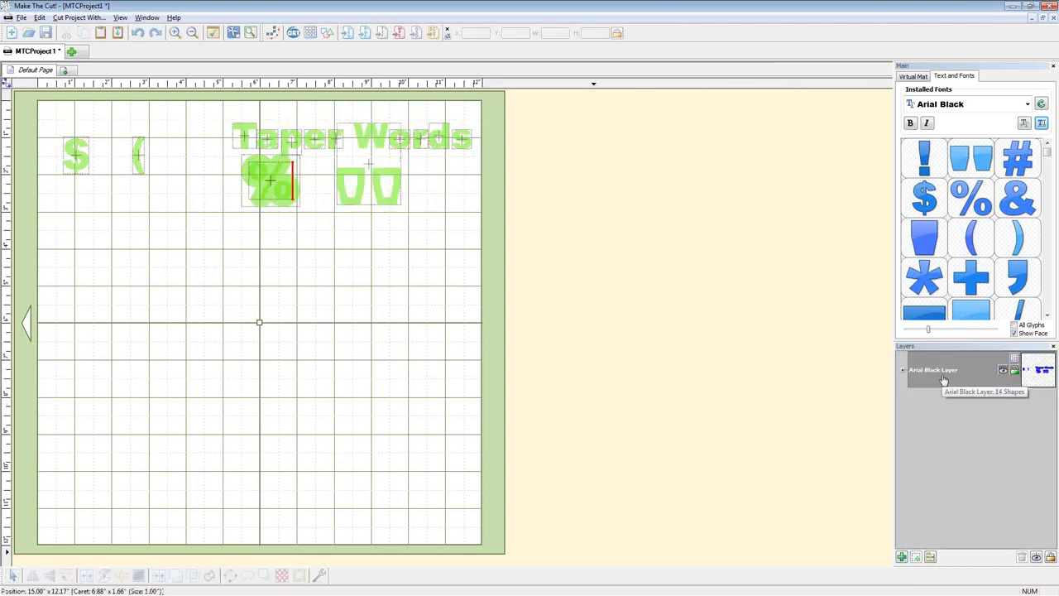
Break the joined W and quotation mark shape apart, and join the "Taper Words" letters into one shape.
{"action": "left_click_drag", "start_coordinate": [198, 104], "coordinate": [535, 167]}
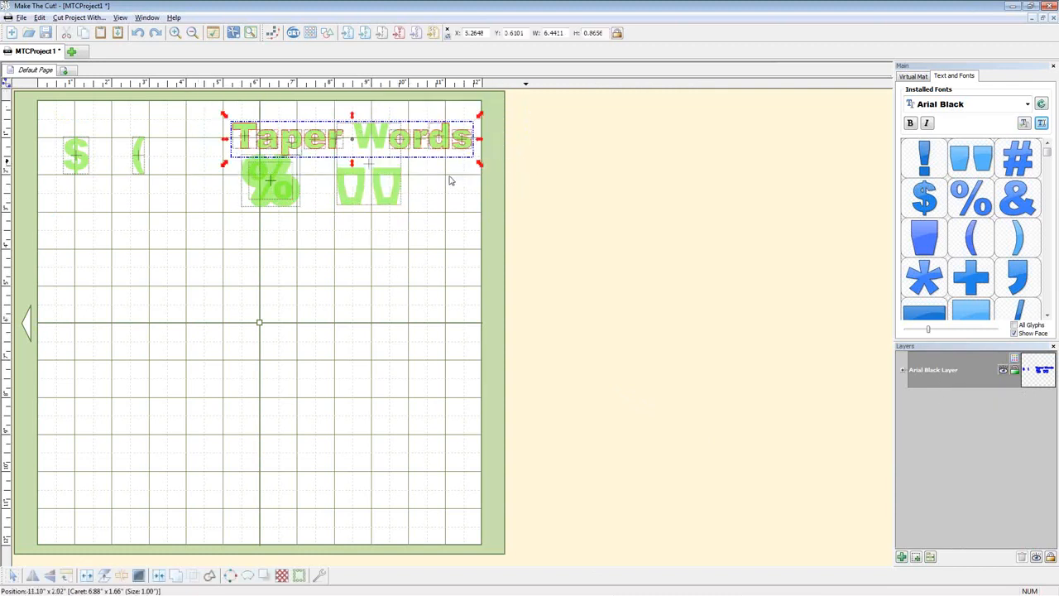
{"action": "left_click", "coordinate": [392, 196]}
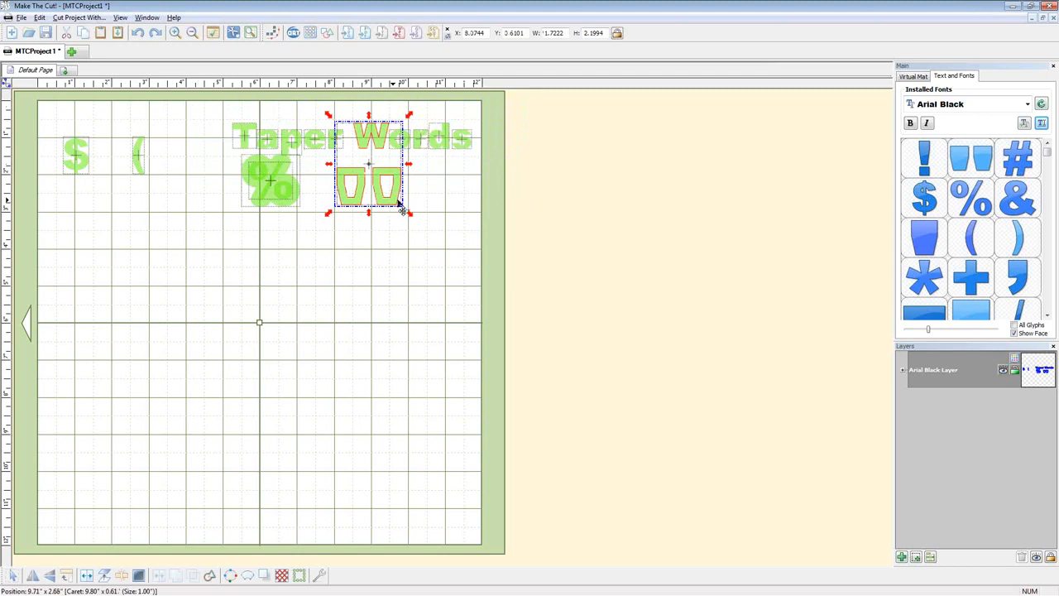
{"action": "left_click", "coordinate": [394, 235]}
{"action": "left_click_drag", "start_coordinate": [216, 99], "coordinate": [562, 168]}
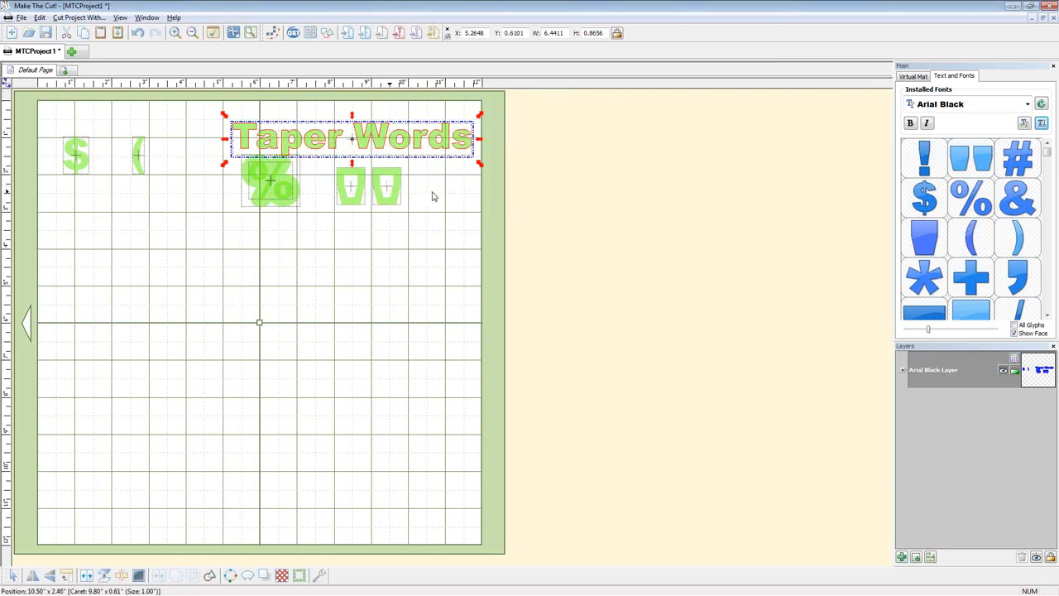
Join the two quotation mark shapes into one shape, and split the Arial Black Layer into one layer per shape with To Each Its Own.
{"action": "left_click_drag", "start_coordinate": [448, 161], "coordinate": [324, 229]}
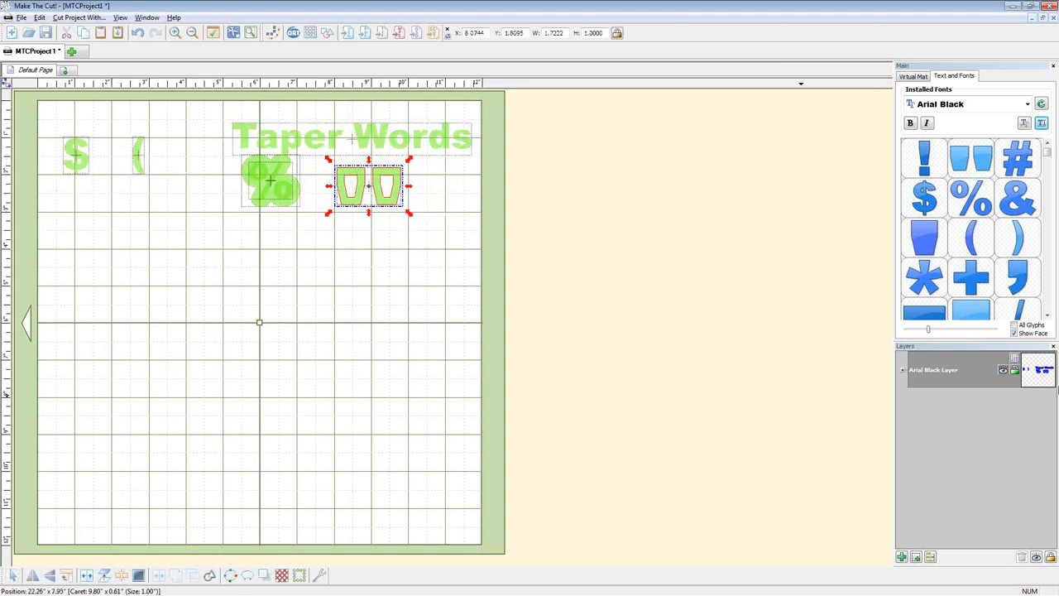
{"action": "right_click", "coordinate": [943, 374]}
{"action": "left_click", "coordinate": [982, 464]}
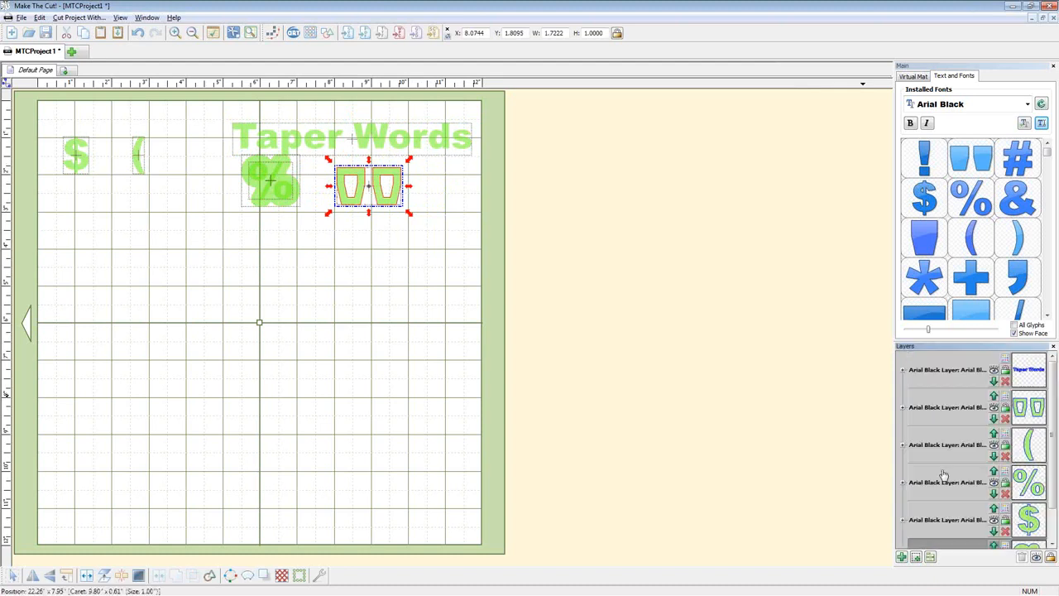
{"action": "left_click", "coordinate": [1053, 534]}
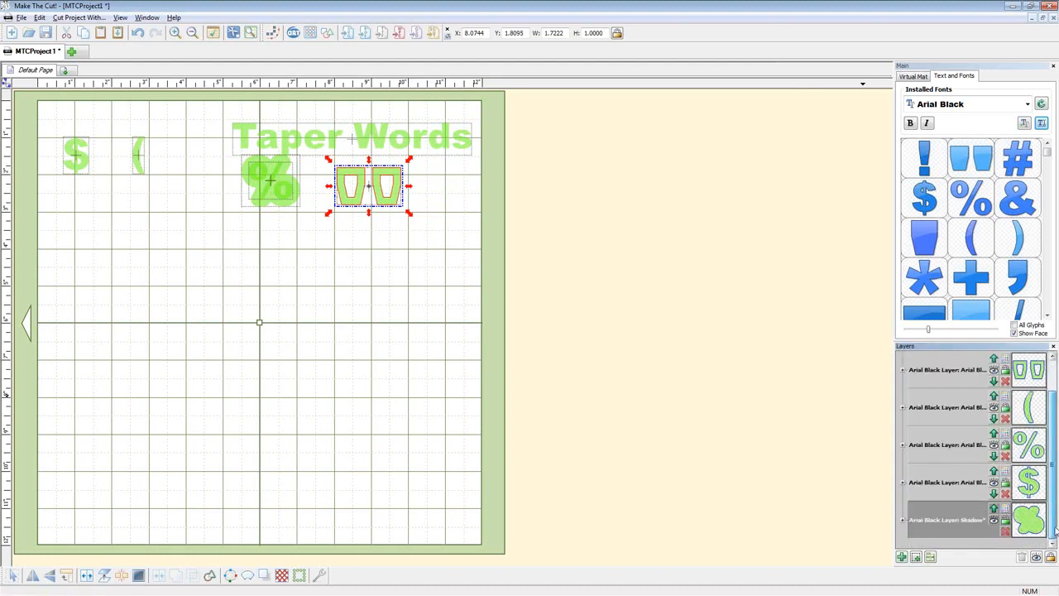
{"action": "left_click_drag", "start_coordinate": [1055, 530], "coordinate": [1053, 448]}
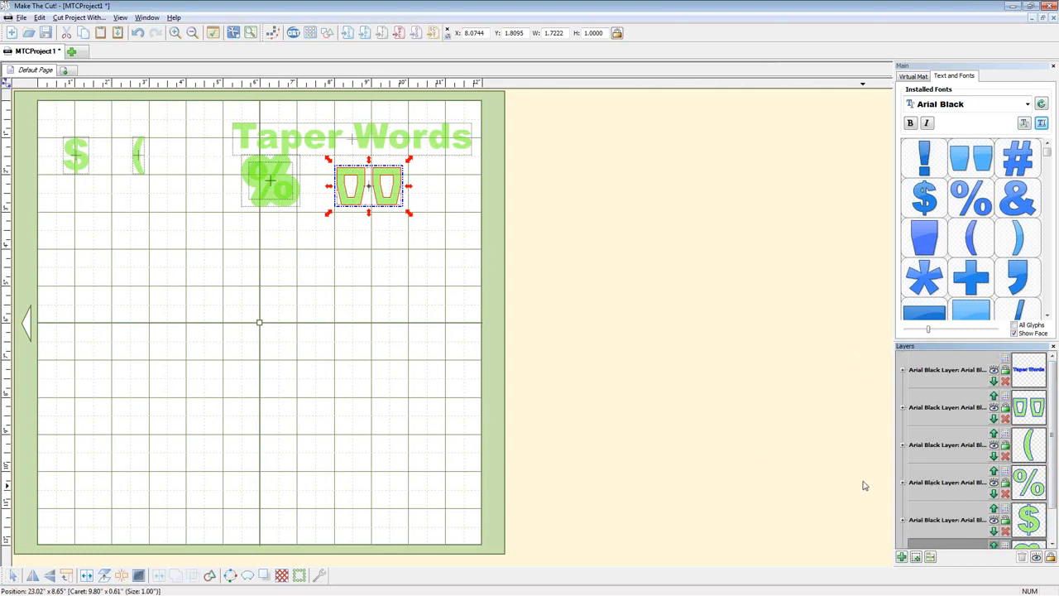
{"action": "scroll", "coordinate": [866, 446], "scroll_direction": "down", "scroll_amount": 1}
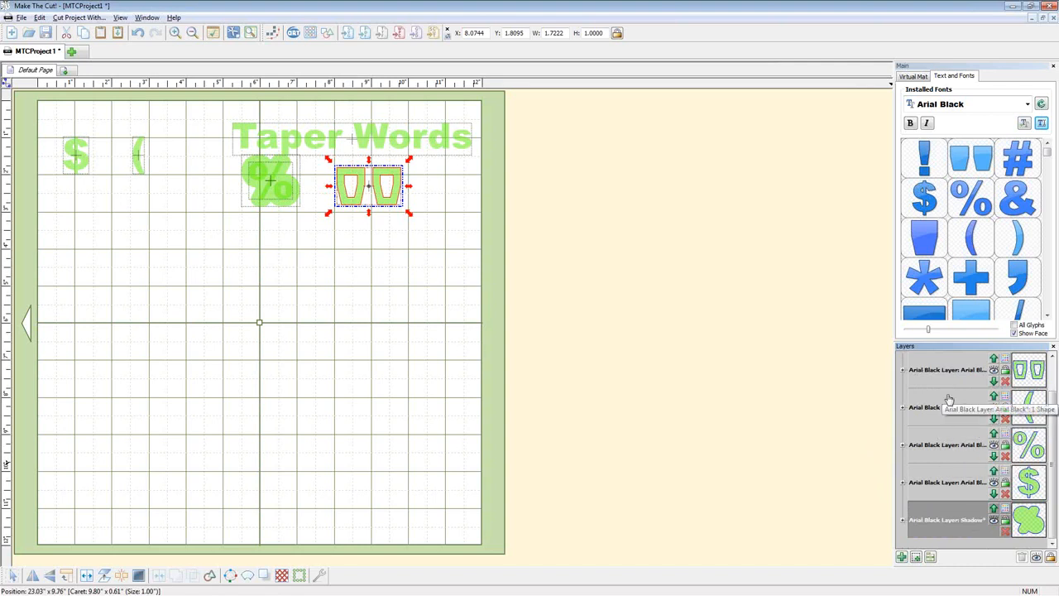
Open the name of the layer holding the joined quotation mark shapes for editing.
{"action": "double_click", "coordinate": [935, 372]}
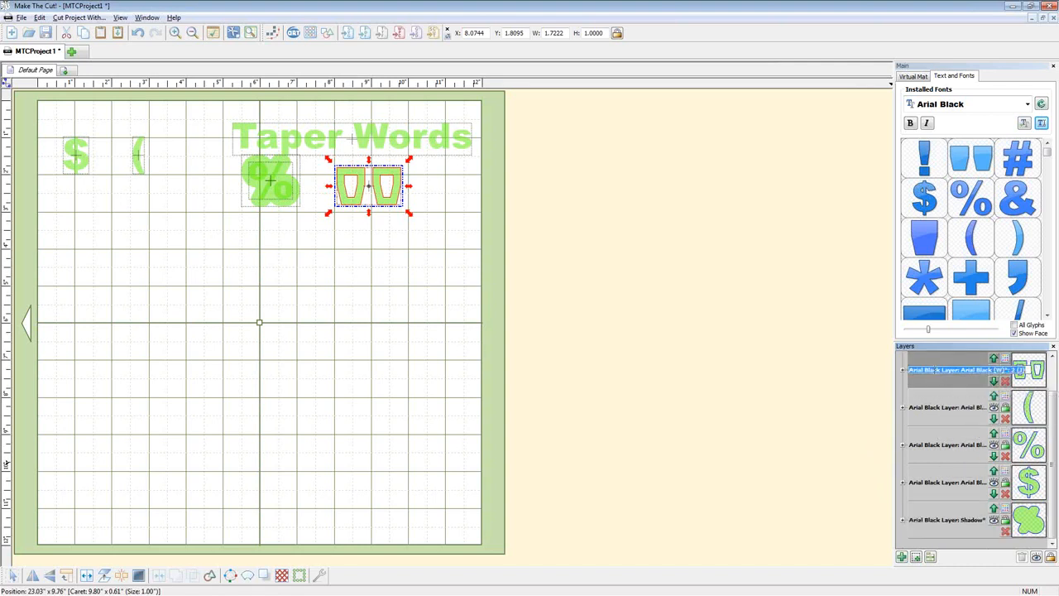
Rename the quotation-mark layer as Quotes and recolor the parenthesis layer red.
{"action": "type", "text": "QUotes"}
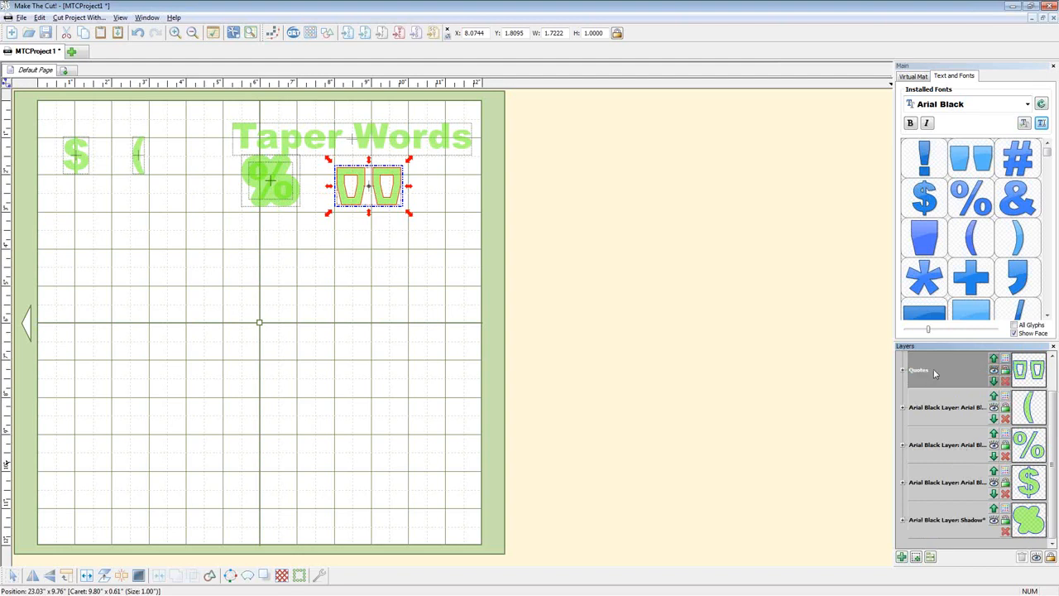
{"action": "left_click", "coordinate": [943, 407]}
{"action": "left_click", "coordinate": [1005, 396]}
{"action": "left_click", "coordinate": [987, 446]}
Recolor the percent sign layer and its shadow layer red.
{"action": "left_click", "coordinate": [994, 446]}
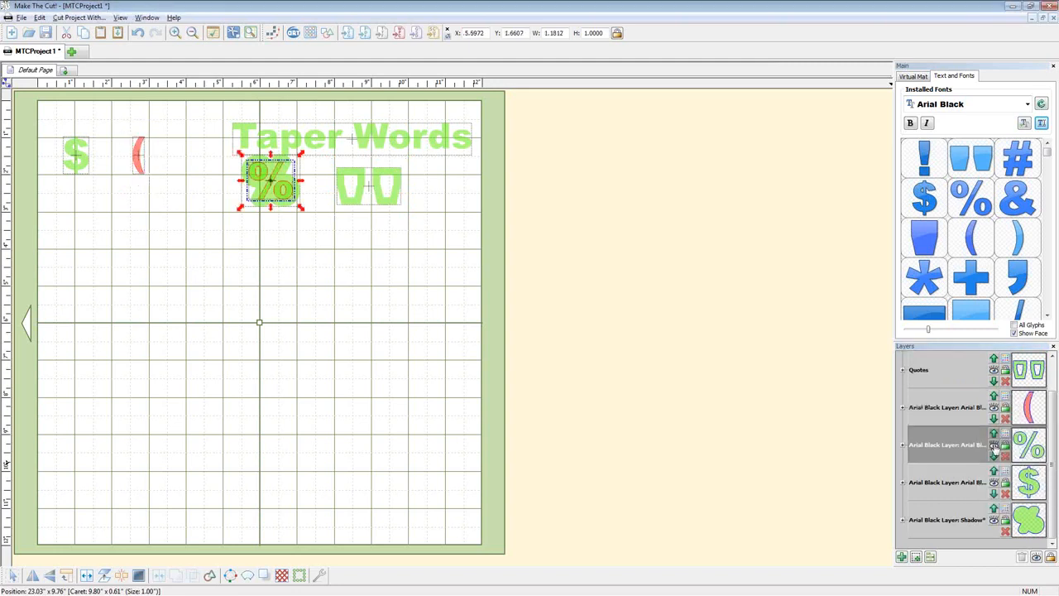
{"action": "left_click", "coordinate": [1005, 434]}
{"action": "left_click", "coordinate": [986, 480]}
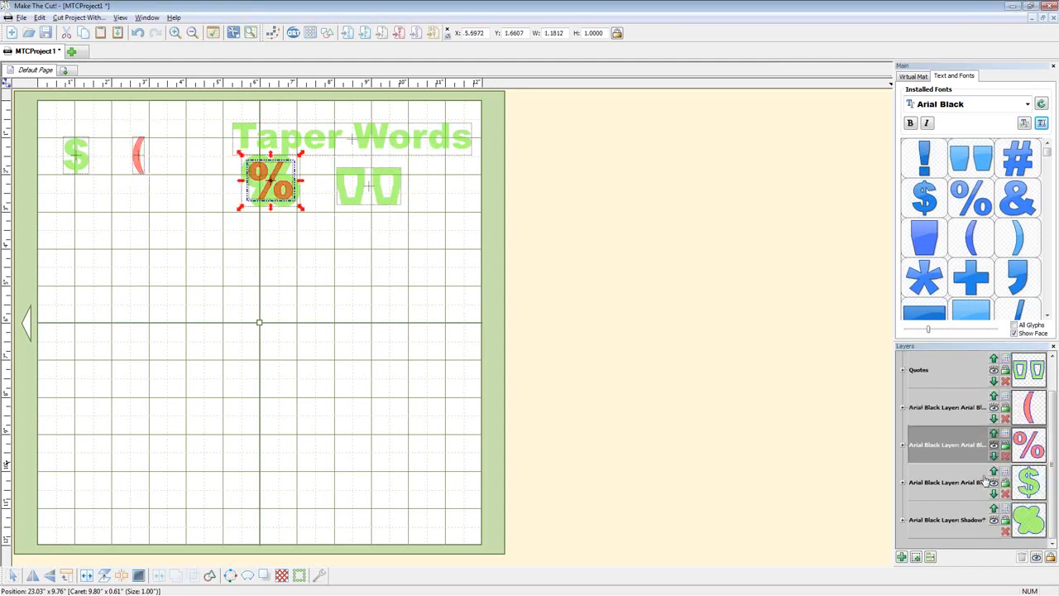
{"action": "left_click", "coordinate": [1011, 503]}
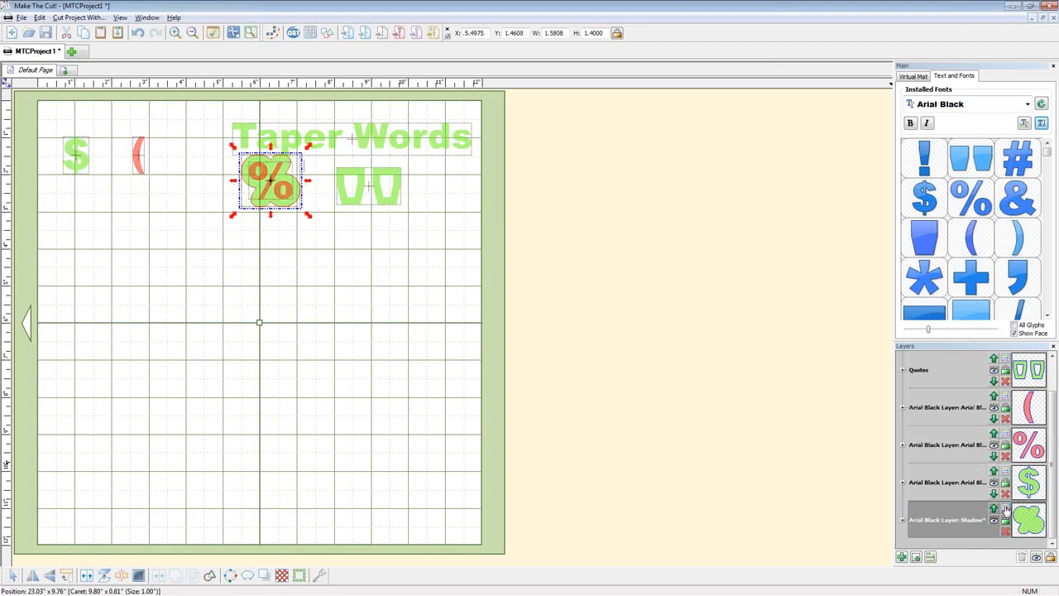
{"action": "left_click", "coordinate": [1005, 511]}
{"action": "left_click", "coordinate": [985, 521]}
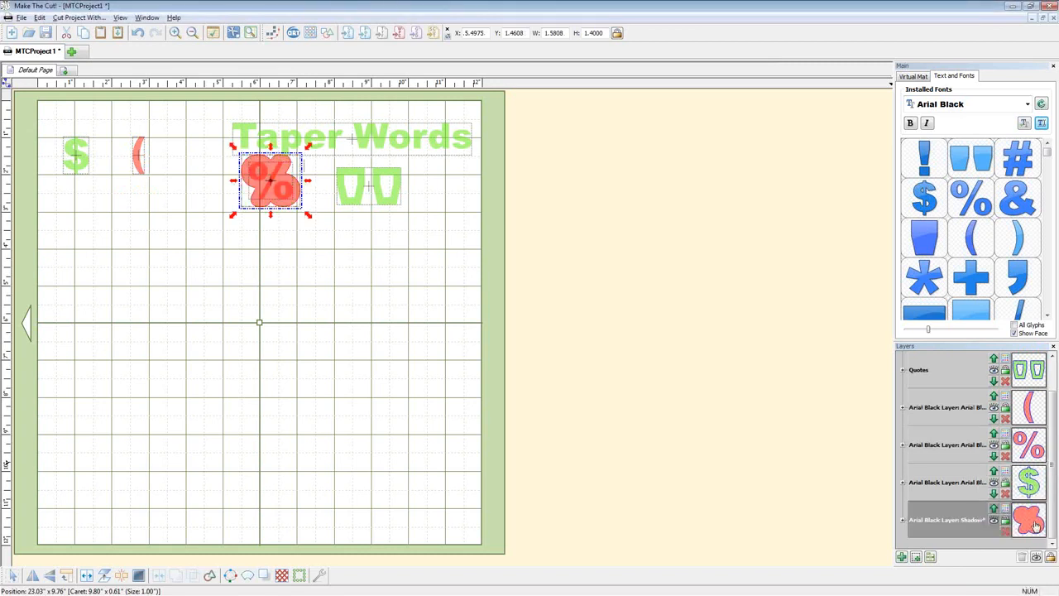
Recolor the percent sign layer orange so it differs from its red shadow.
{"action": "left_click", "coordinate": [662, 437]}
{"action": "left_click", "coordinate": [141, 162]}
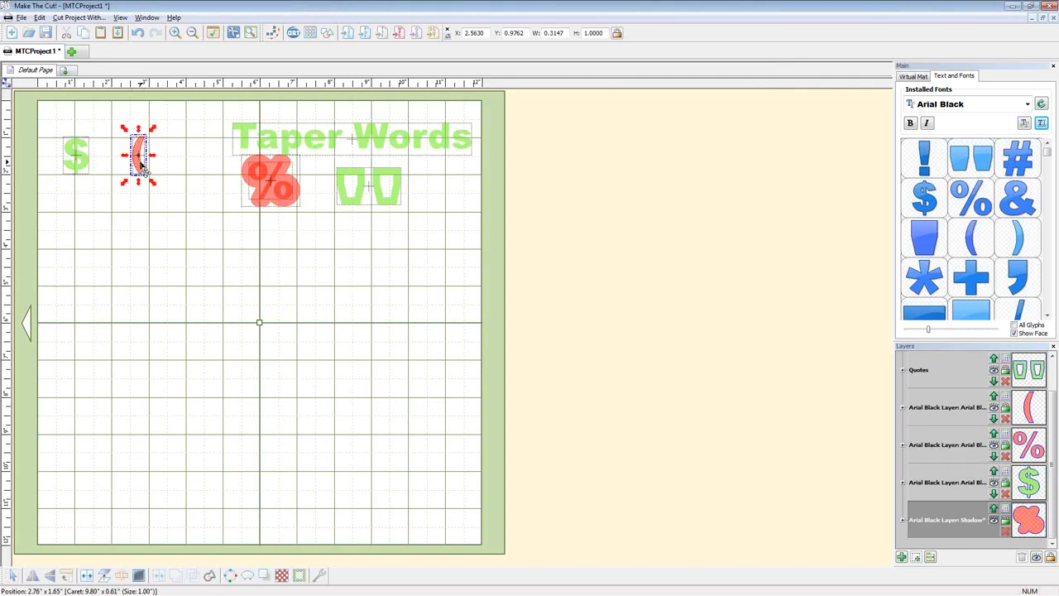
{"action": "left_click", "coordinate": [272, 183]}
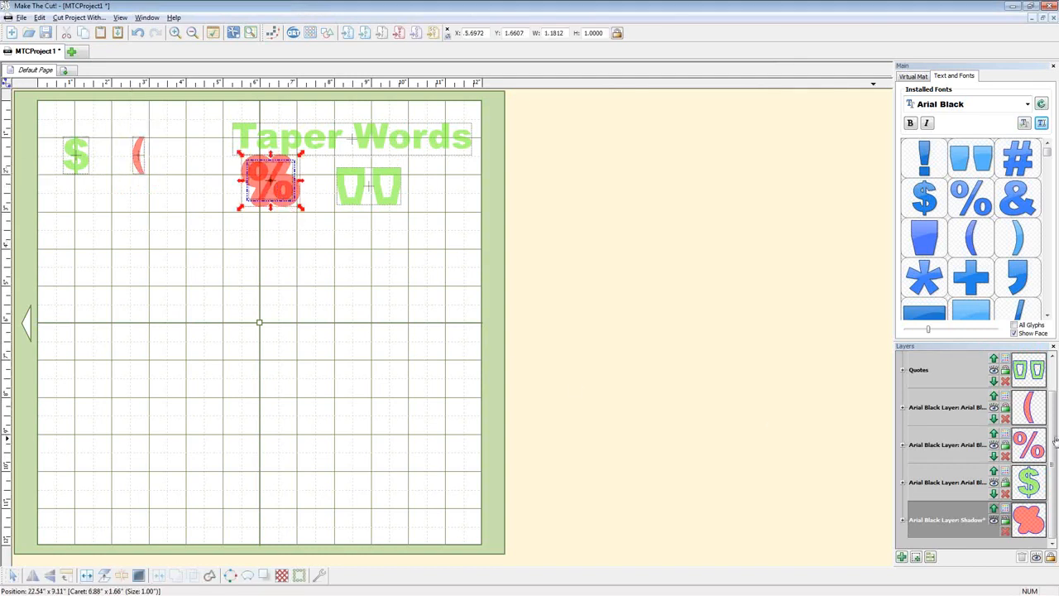
{"action": "left_click", "coordinate": [1005, 435]}
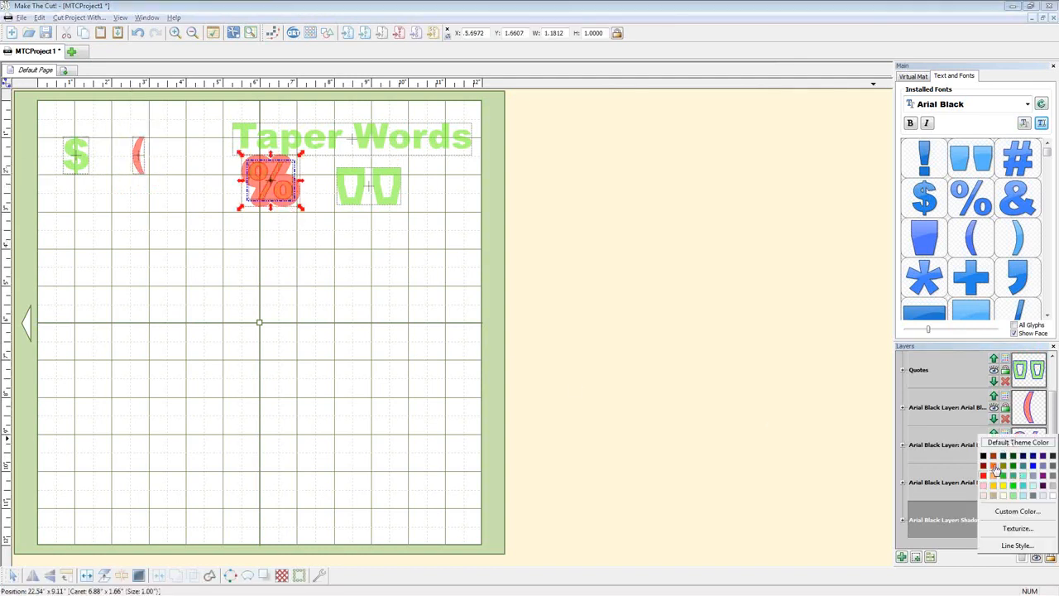
{"action": "left_click", "coordinate": [994, 465]}
Recolor the dollar sign layer with the same red as the parenthesis.
{"action": "left_click", "coordinate": [1030, 481]}
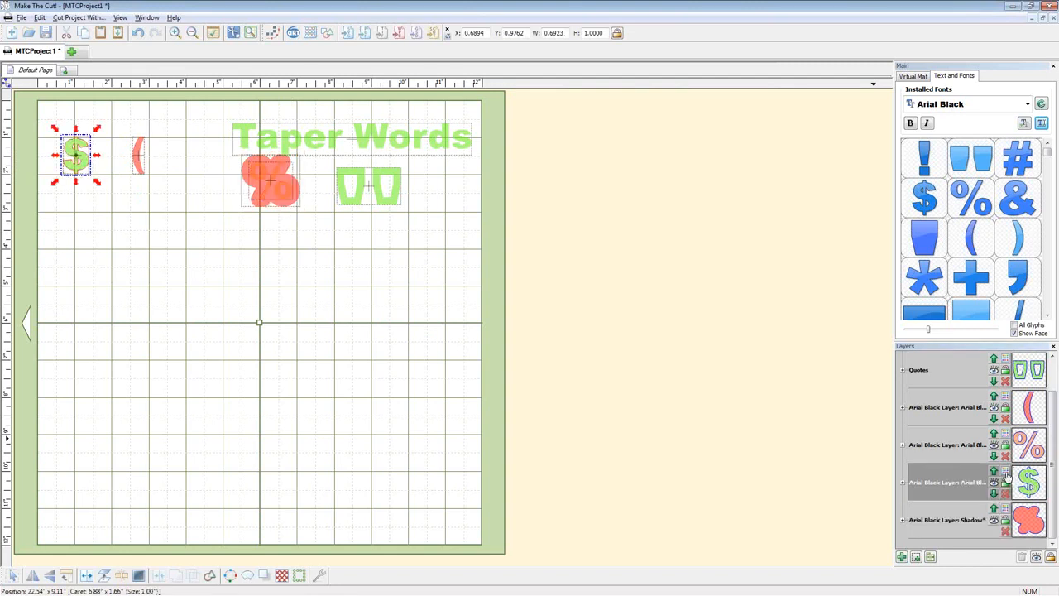
{"action": "left_click", "coordinate": [1005, 472]}
{"action": "left_click", "coordinate": [983, 513]}
{"action": "left_click", "coordinate": [809, 499]}
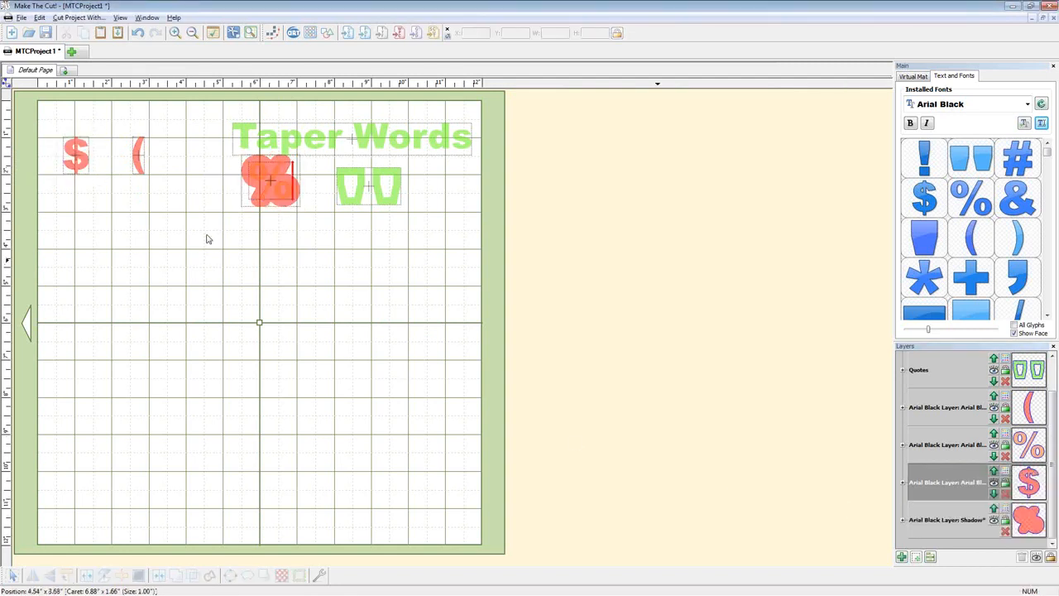
Put the dollar sign, parenthesis and percent shadow shapes together on a new layer named Red.
{"action": "left_click", "coordinate": [286, 209]}
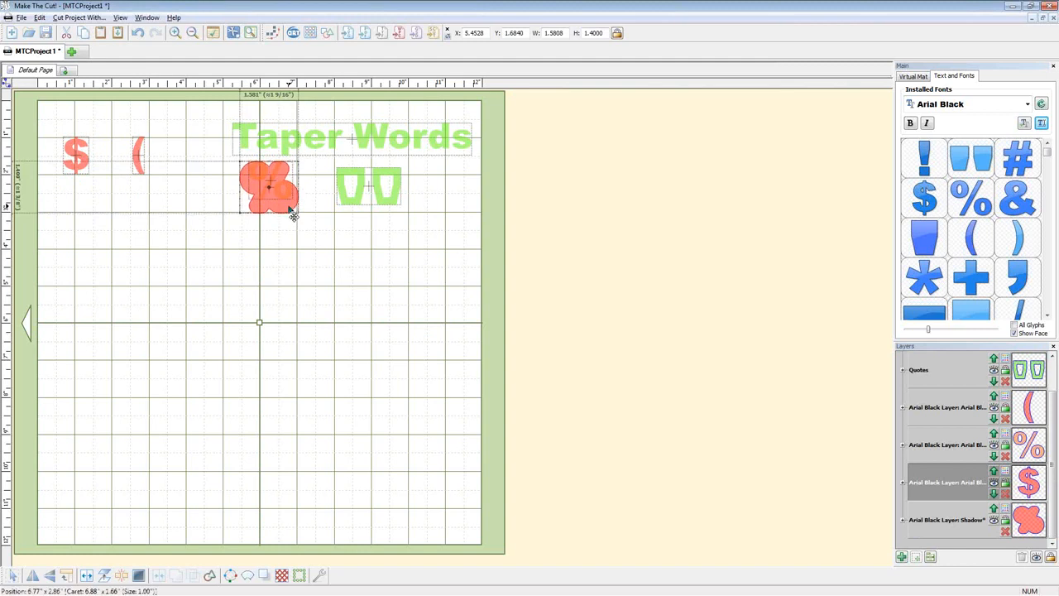
{"action": "key", "text": "ctrl+z"}
{"action": "left_click", "coordinate": [78, 152]}
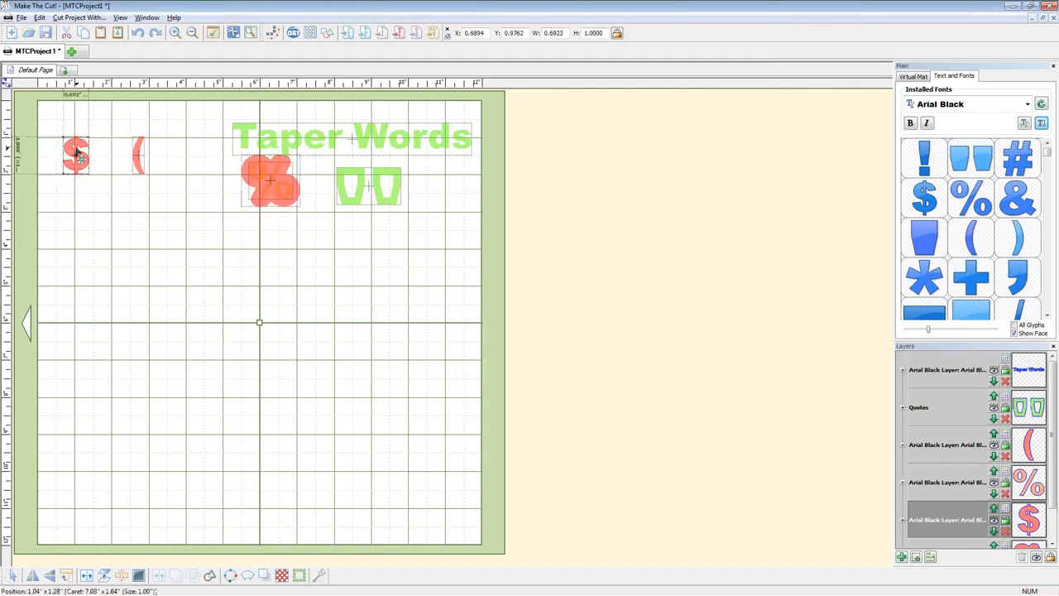
{"action": "left_click", "coordinate": [135, 156], "text": "shift"}
{"action": "left_click", "coordinate": [289, 203], "text": "shift"}
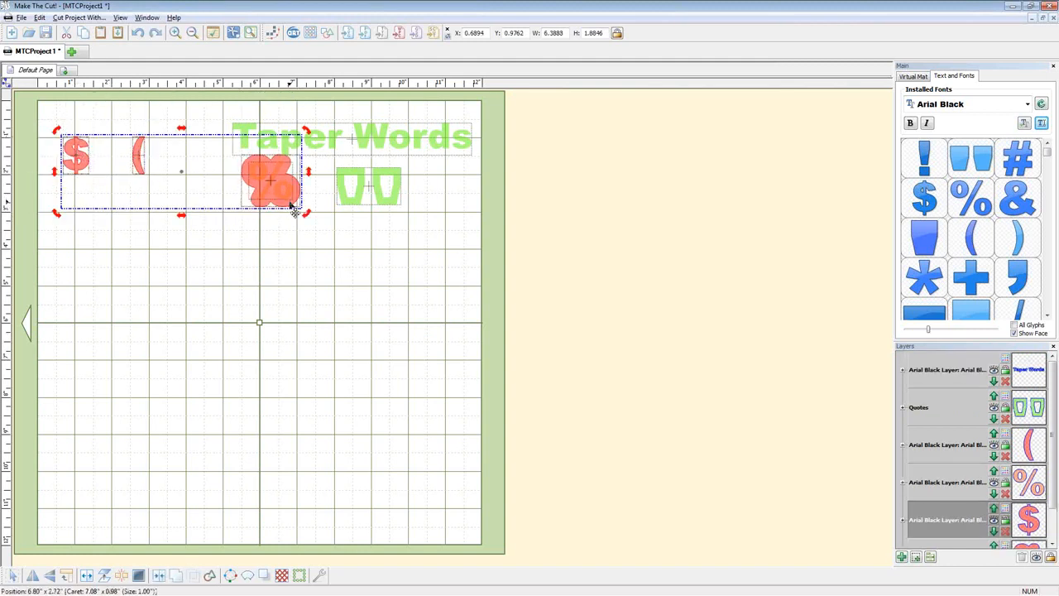
{"action": "left_click", "coordinate": [917, 559]}
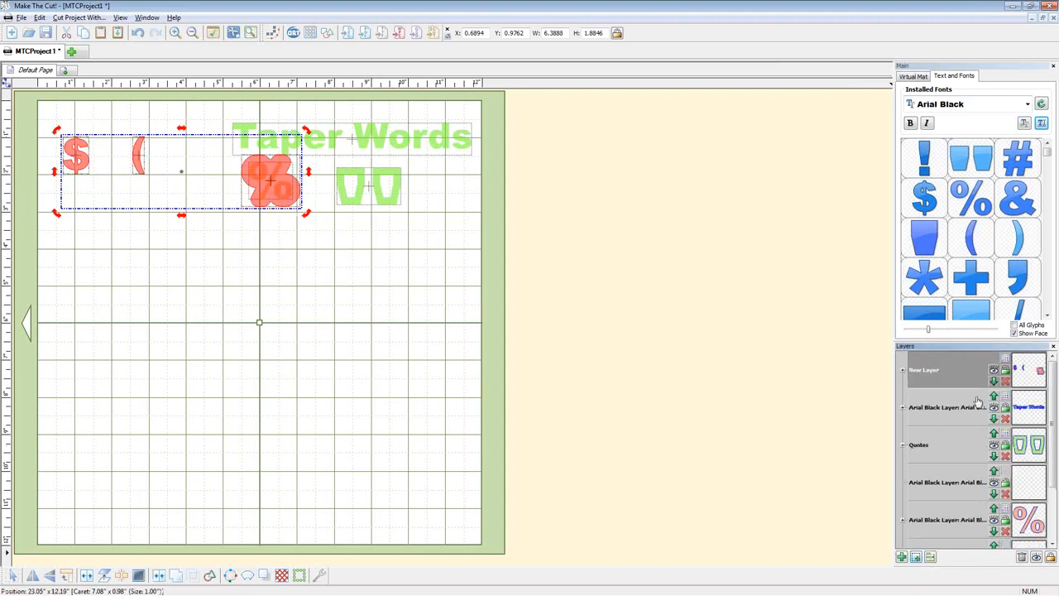
{"action": "double_click", "coordinate": [927, 372]}
{"action": "type", "text": "S"}
{"action": "key", "text": "Return"}
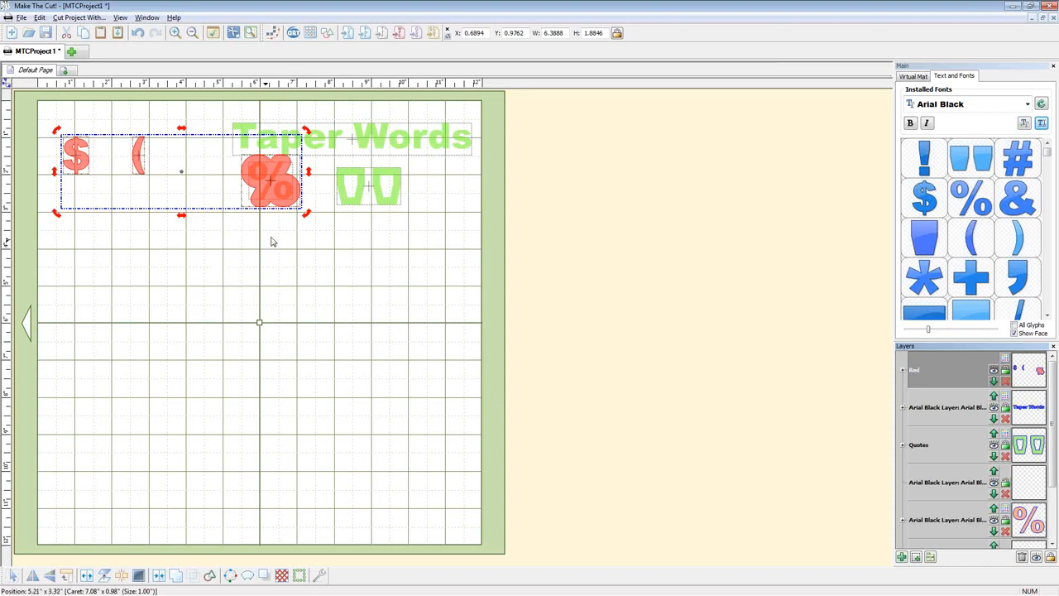
Move the selected red shapes lower on the mat and pull the percent sign off its shadow to about X 8.55, Y 3.48.
{"action": "left_click_drag", "start_coordinate": [290, 212], "coordinate": [318, 286]}
{"action": "left_click_drag", "start_coordinate": [289, 191], "coordinate": [397, 256]}
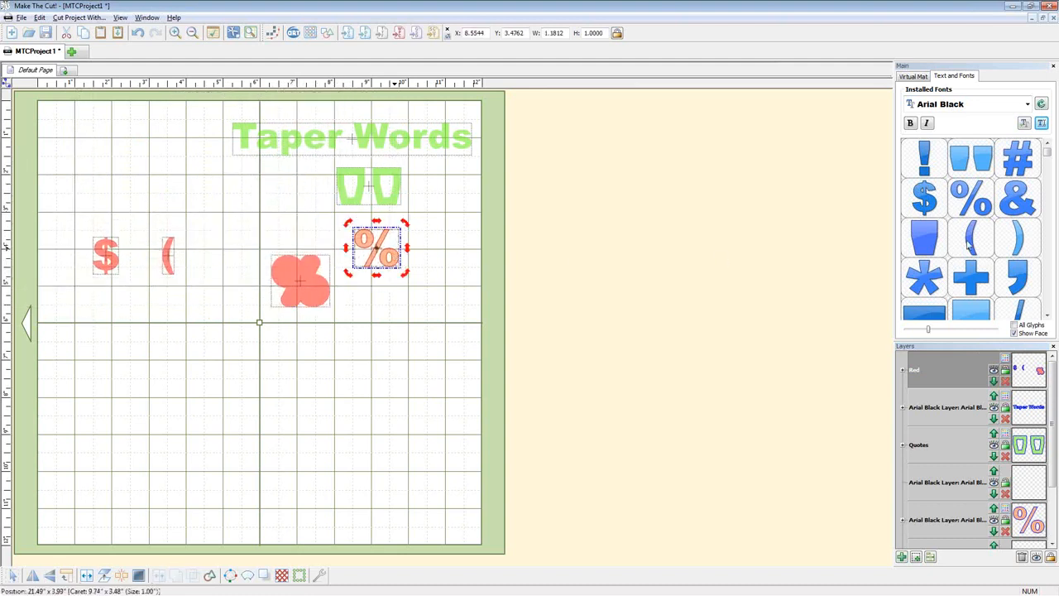
Set the mat color to Contrast and place the percent sign back over its shadow at about X 6.53, Y 4.31.
{"action": "left_click", "coordinate": [914, 75]}
{"action": "left_click", "coordinate": [934, 135]}
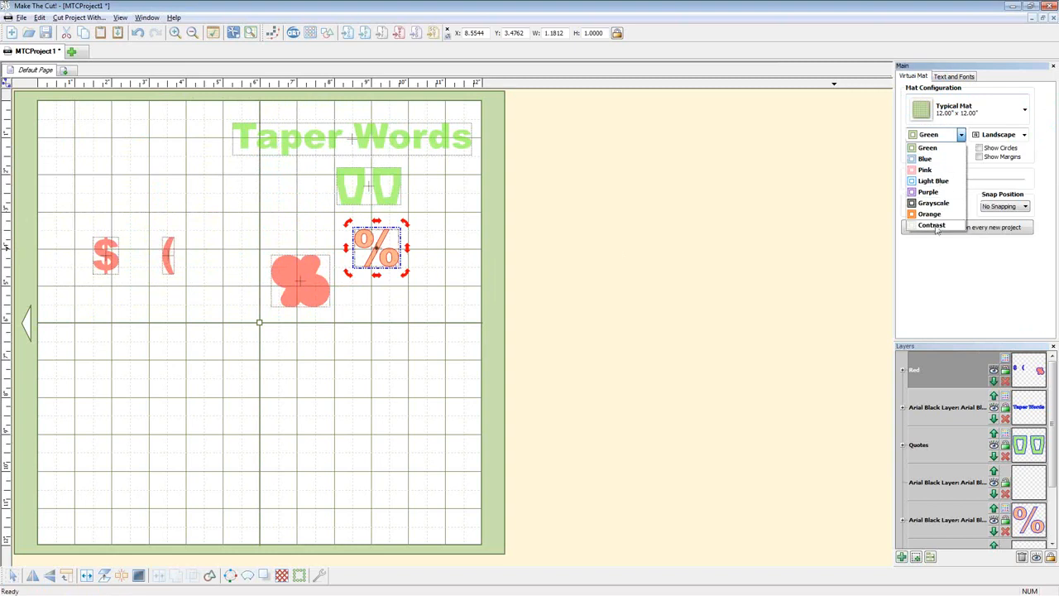
{"action": "left_click", "coordinate": [932, 225]}
{"action": "left_click_drag", "start_coordinate": [394, 273], "coordinate": [323, 301]}
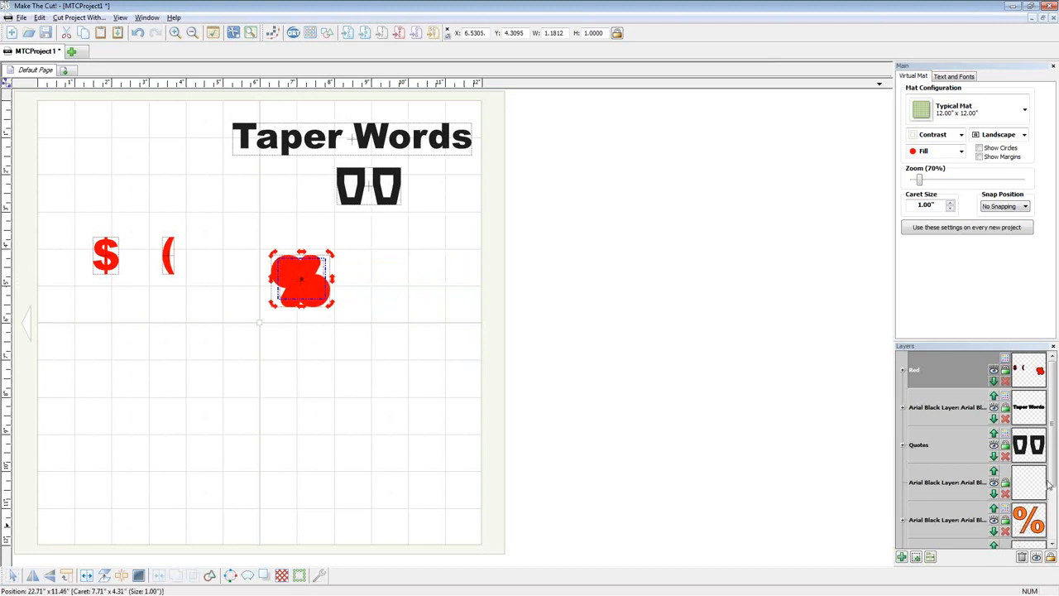
Delete the empty layers and move the orange percent sign layer to the top of the layer order.
{"action": "left_click_drag", "start_coordinate": [1051, 486], "coordinate": [1055, 523]}
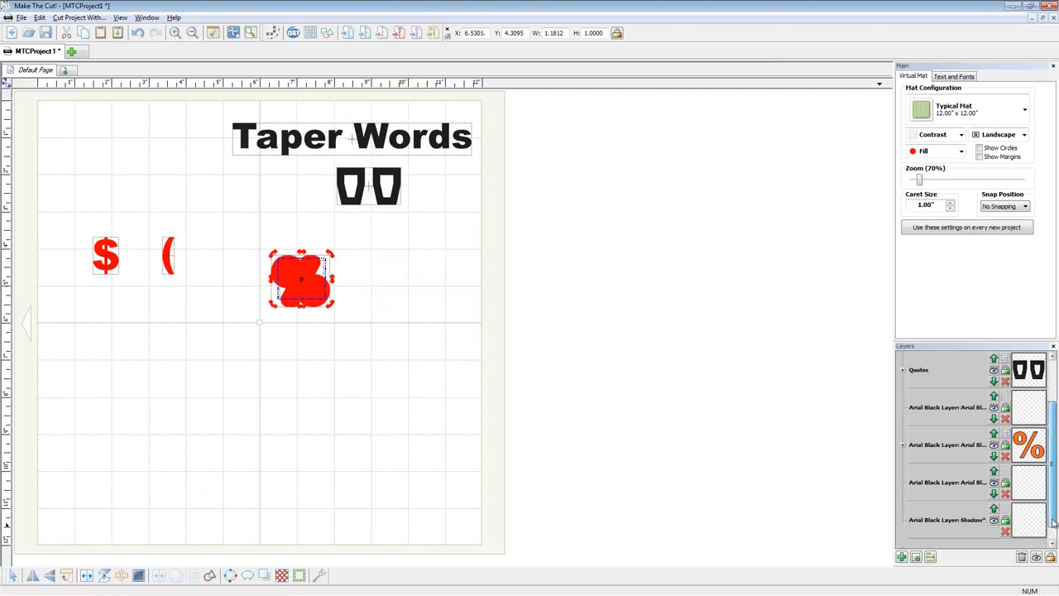
{"action": "left_click", "coordinate": [1023, 557]}
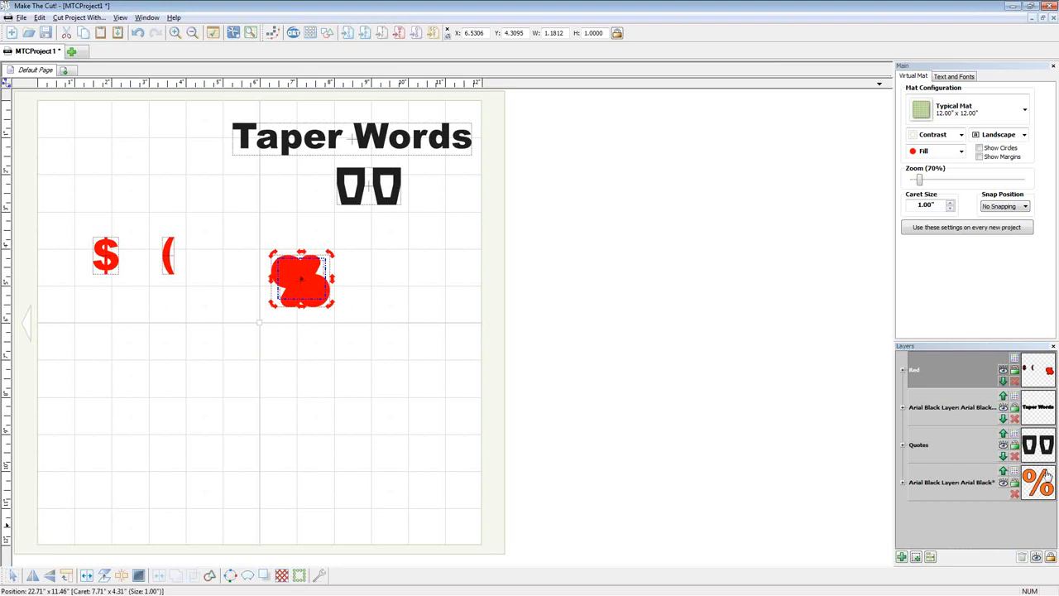
{"action": "right_click", "coordinate": [952, 476]}
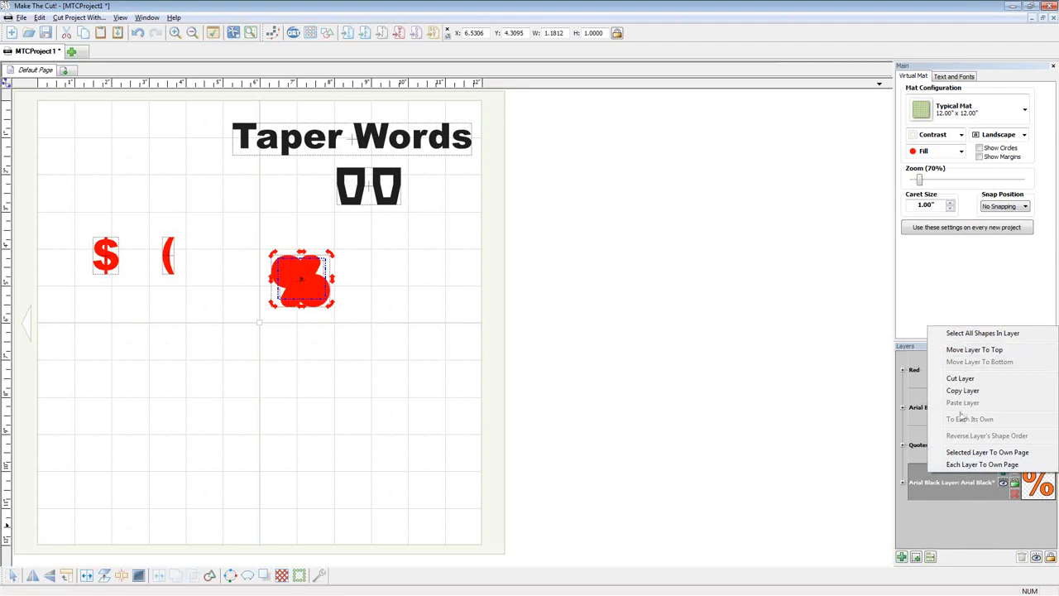
{"action": "left_click", "coordinate": [982, 350]}
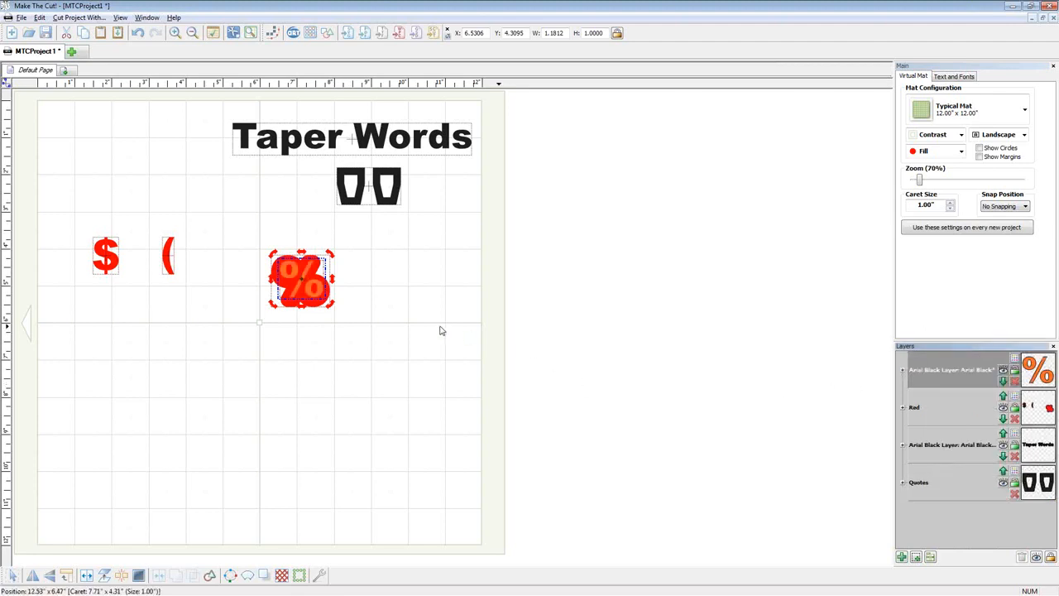
Move the percent sign and its shadow together to the mat's upper-left corner, about X 0.17, Y 0.49.
{"action": "left_click_drag", "start_coordinate": [311, 299], "coordinate": [311, 302]}
{"action": "left_click_drag", "start_coordinate": [265, 222], "coordinate": [351, 341]}
{"action": "mouse_move", "coordinate": [323, 303]}
{"action": "left_mouse_down"}
{"action": "mouse_move", "coordinate": [116, 159]}
{"action": "mouse_move", "coordinate": [98, 168]}
{"action": "left_mouse_up"}
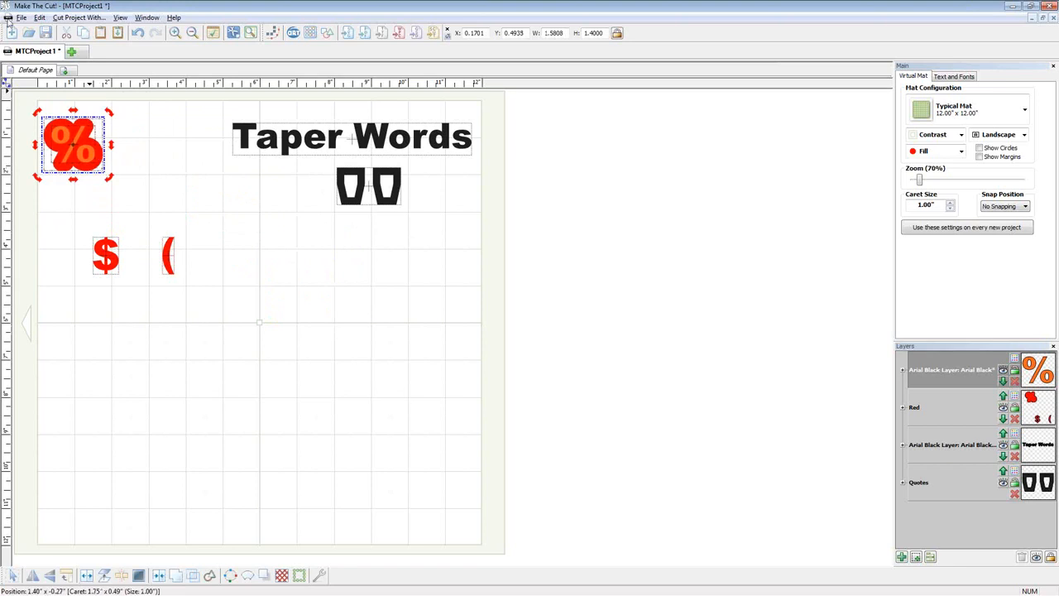
Preview the printed page to check how the percent sign stacks over its shadow, and close the preview.
{"action": "left_click", "coordinate": [21, 18]}
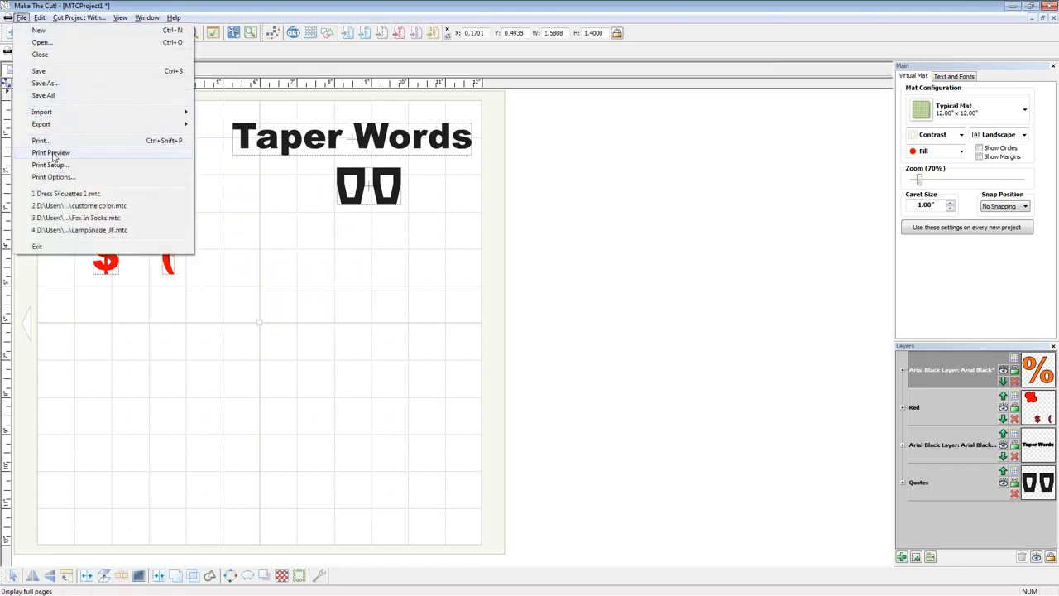
{"action": "left_click", "coordinate": [53, 153]}
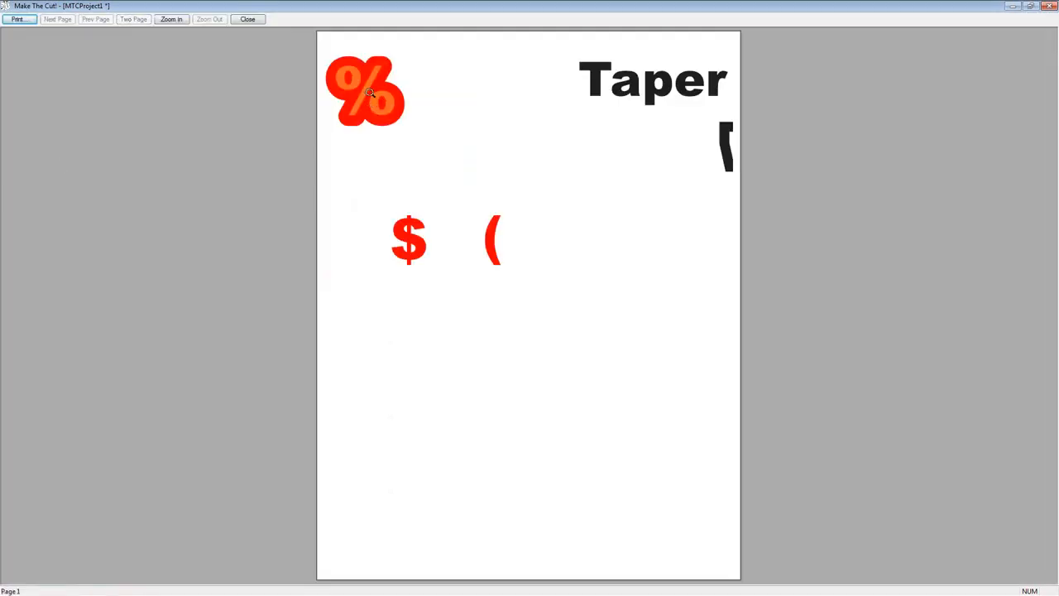
{"action": "left_click", "coordinate": [248, 20]}
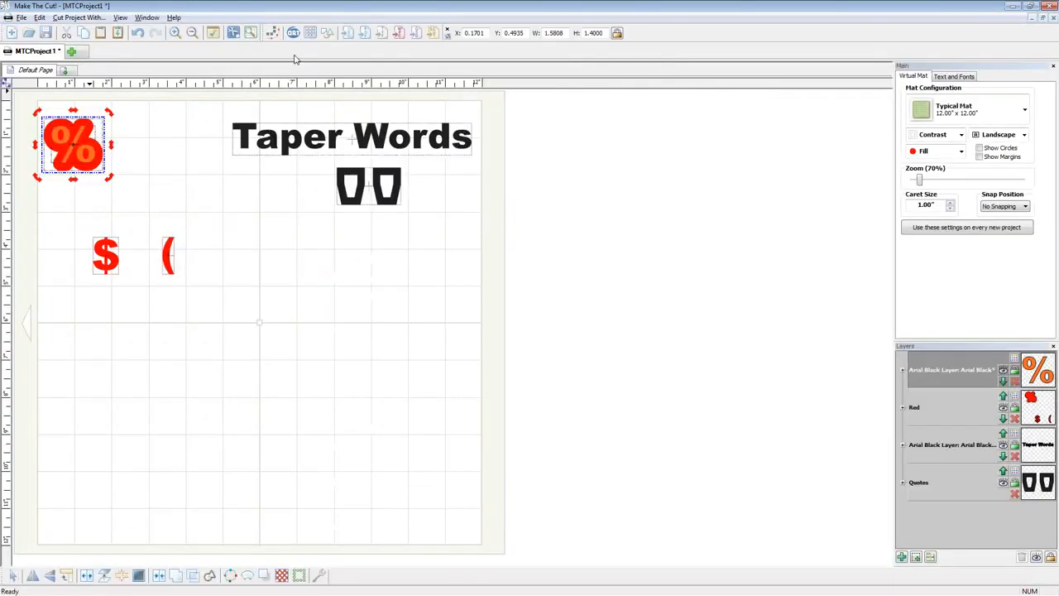
Move the percent sign layer below the Red layer and preview the printed page with that order.
{"action": "left_click", "coordinate": [1003, 382]}
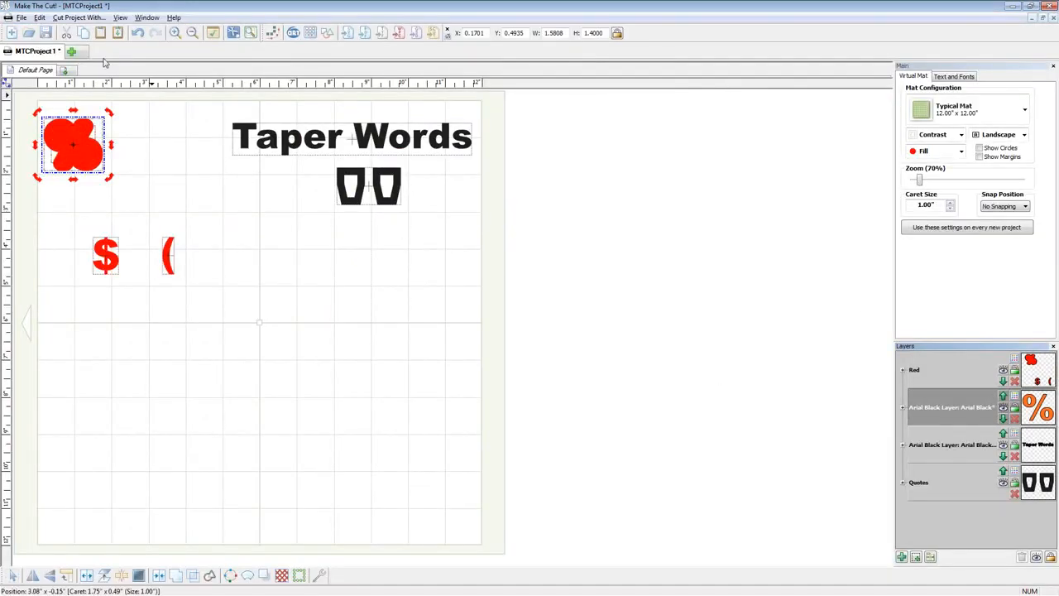
{"action": "left_click", "coordinate": [22, 18]}
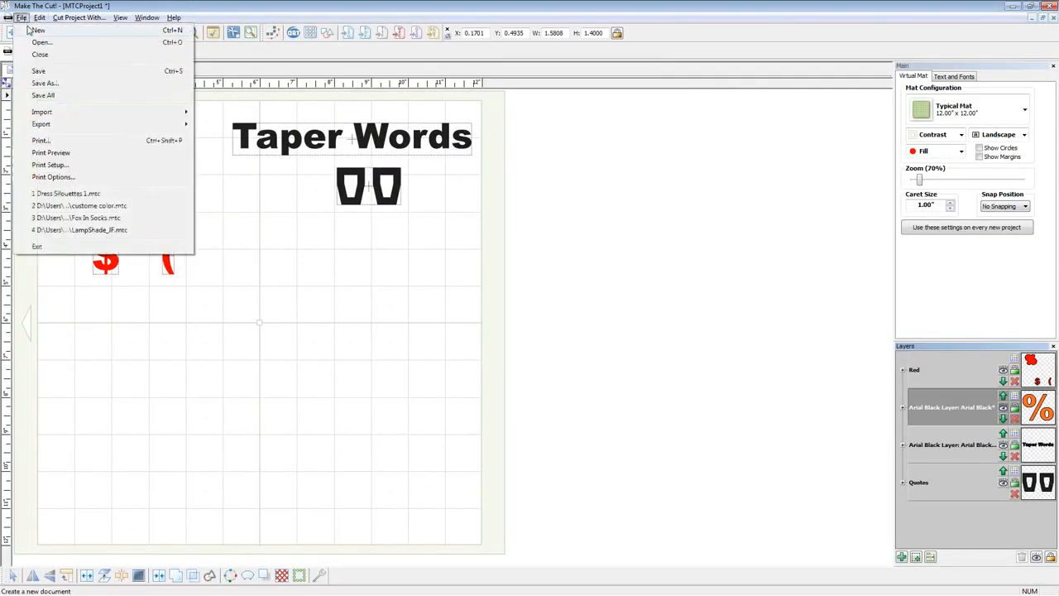
{"action": "left_click", "coordinate": [51, 153]}
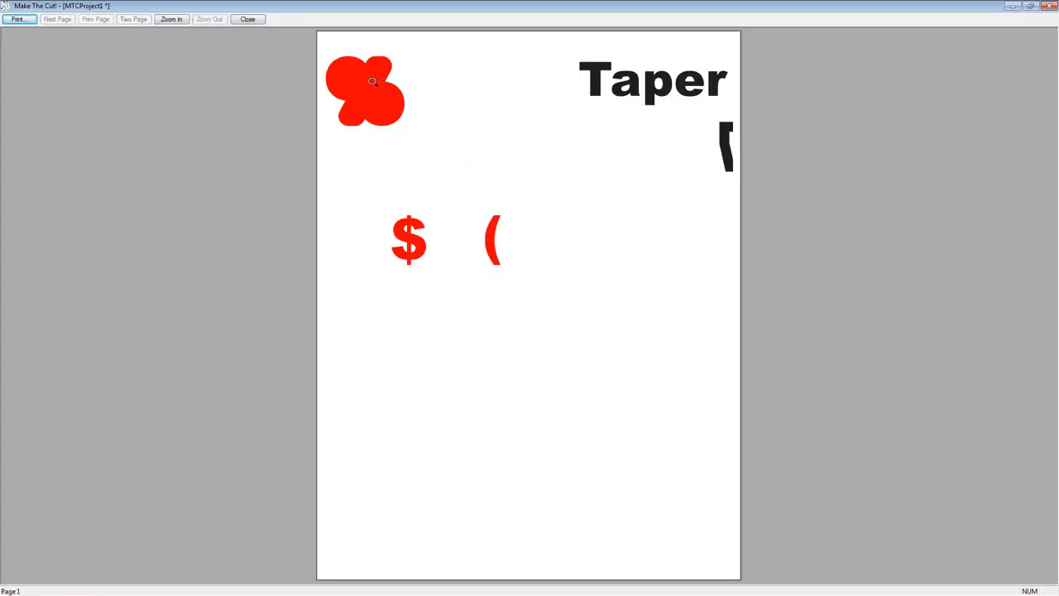
{"action": "left_click", "coordinate": [247, 19]}
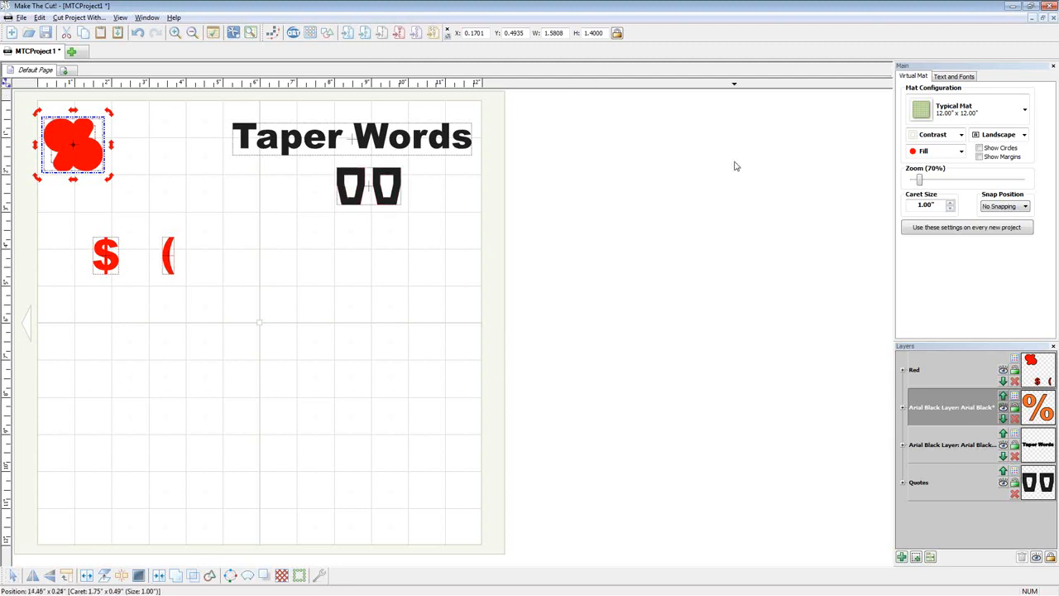
Return the percent sign layer to the top and lower the Red layer to the bottom of the order.
{"action": "left_click", "coordinate": [1003, 382]}
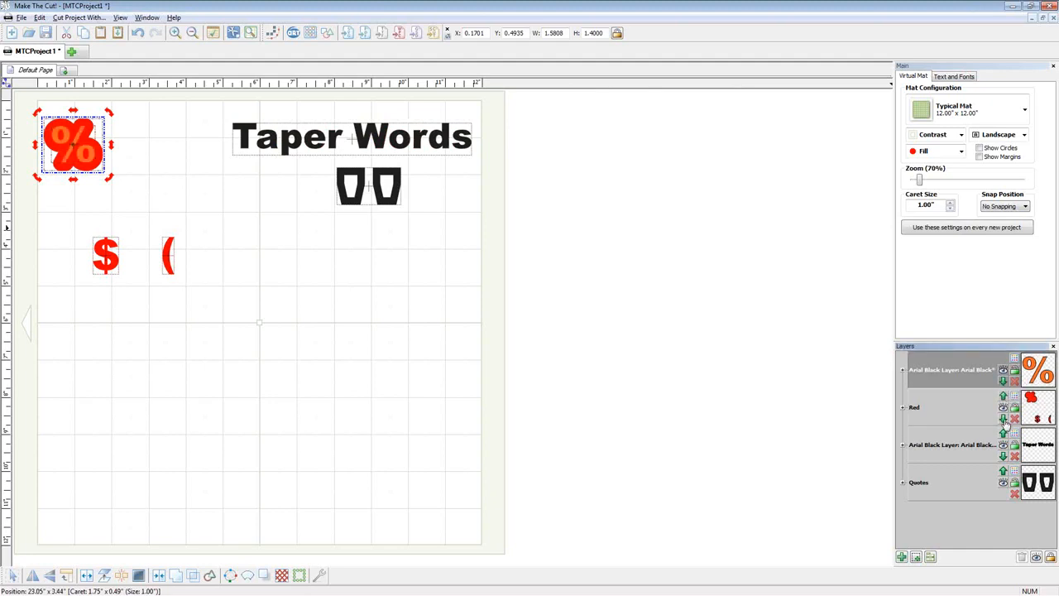
{"action": "left_click", "coordinate": [1003, 418]}
{"action": "left_click", "coordinate": [1003, 456]}
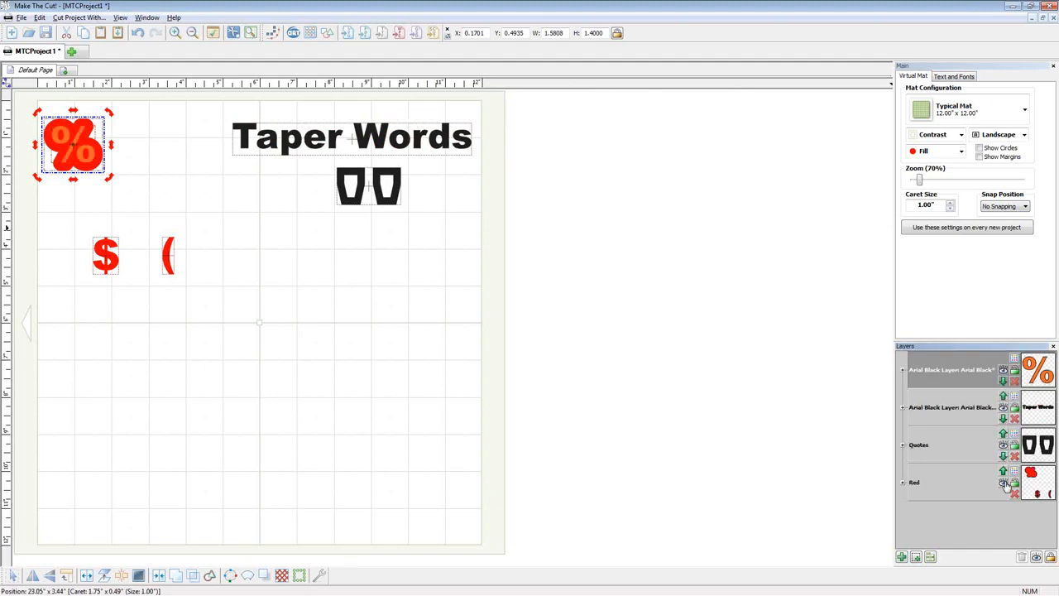
Raise the Red layer from the bottom to the top of the layer order and open its layer options.
{"action": "left_click", "coordinate": [1003, 472]}
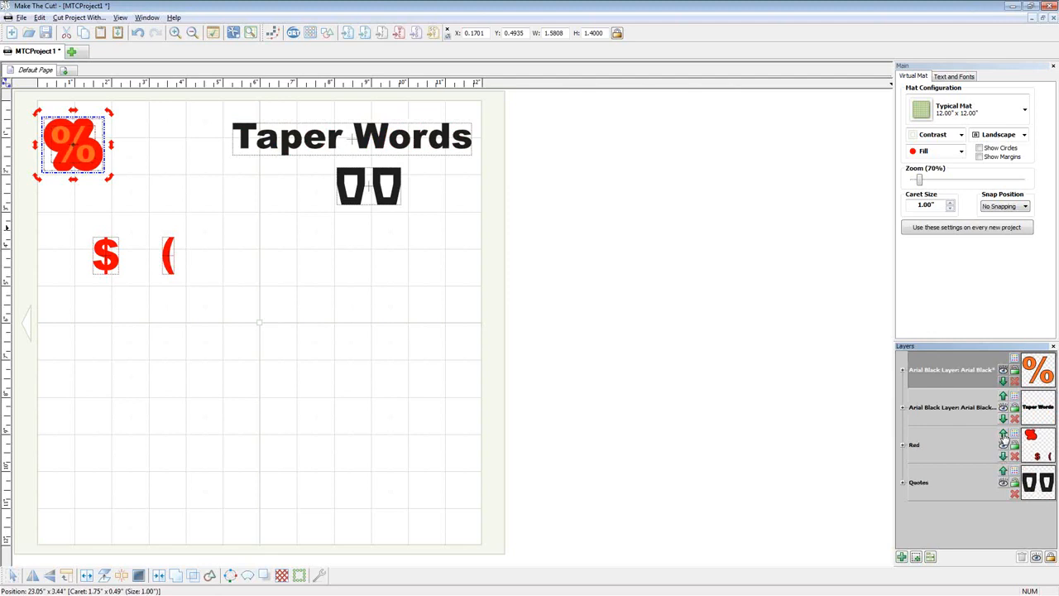
{"action": "left_click", "coordinate": [1003, 434]}
{"action": "left_click", "coordinate": [1003, 396]}
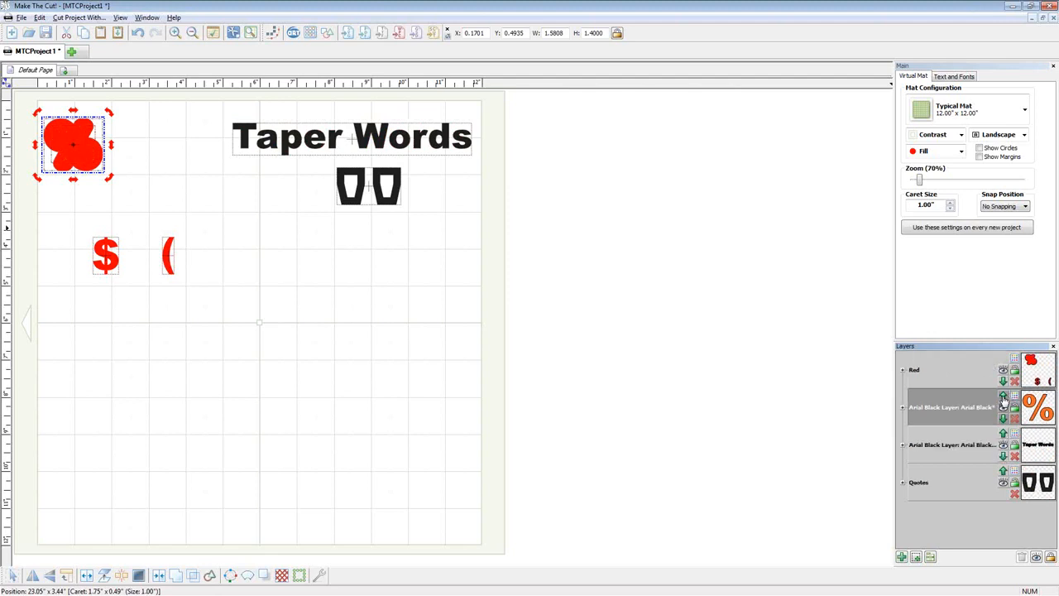
{"action": "right_click", "coordinate": [950, 371]}
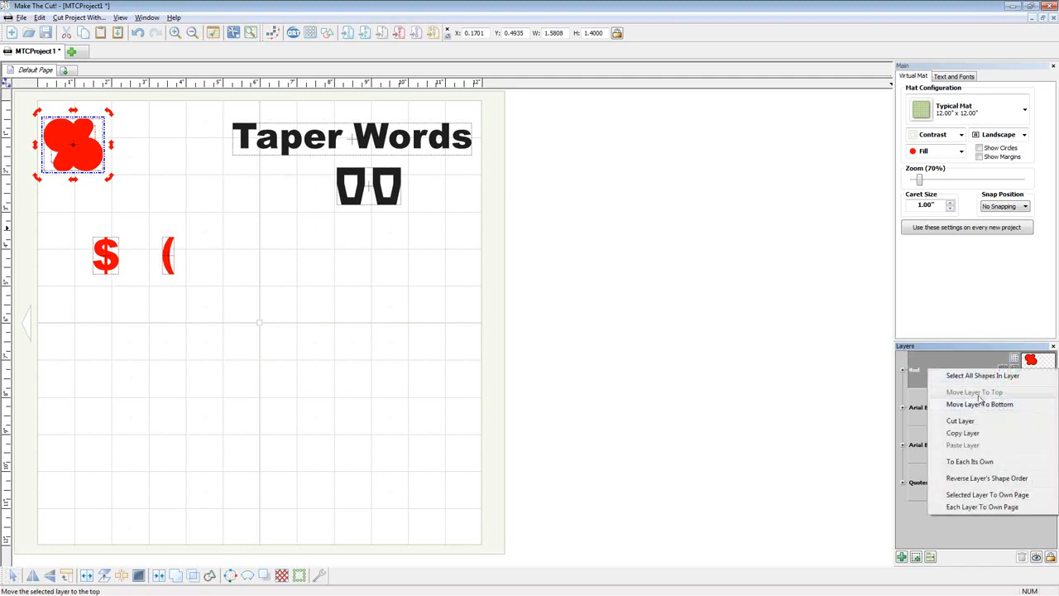
{"action": "left_click", "coordinate": [802, 394]}
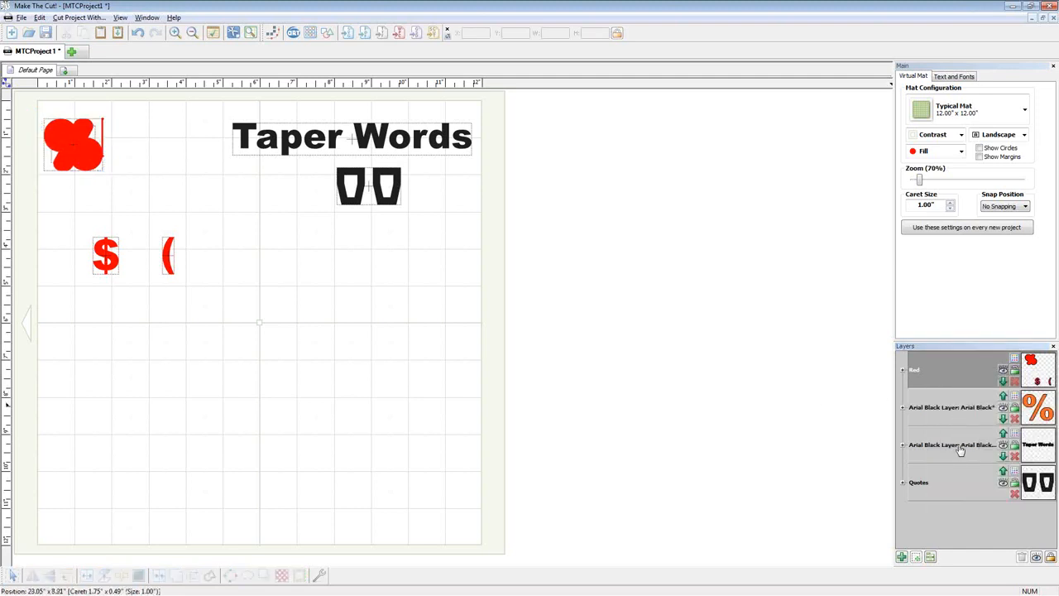
Move the Taper Words layer to the top of the order and the Red layer to the bottom.
{"action": "left_click", "coordinate": [960, 447]}
{"action": "right_click", "coordinate": [959, 447]}
{"action": "left_click", "coordinate": [983, 464]}
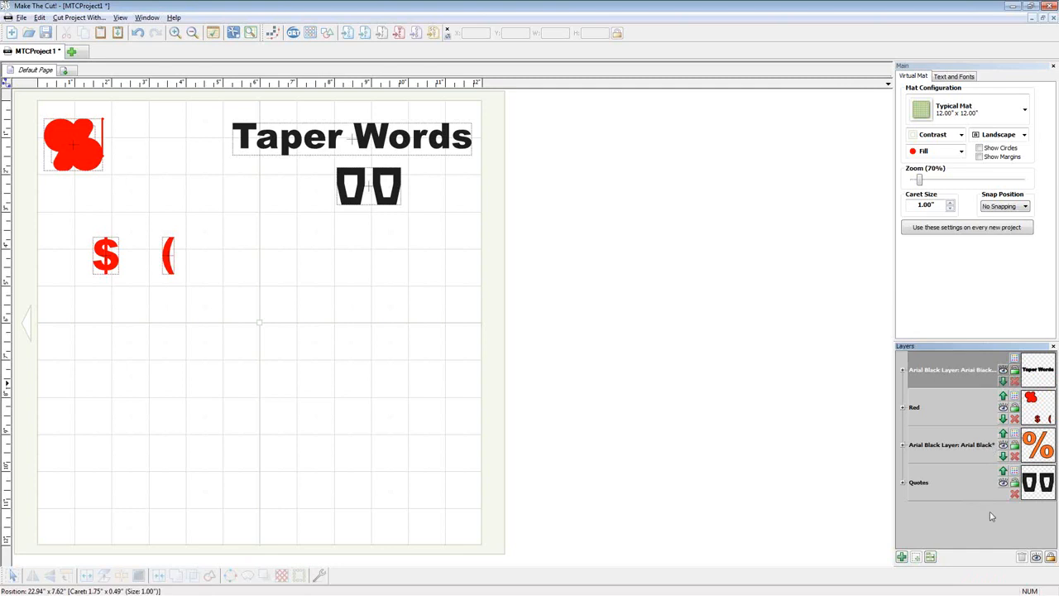
{"action": "right_click", "coordinate": [928, 412]}
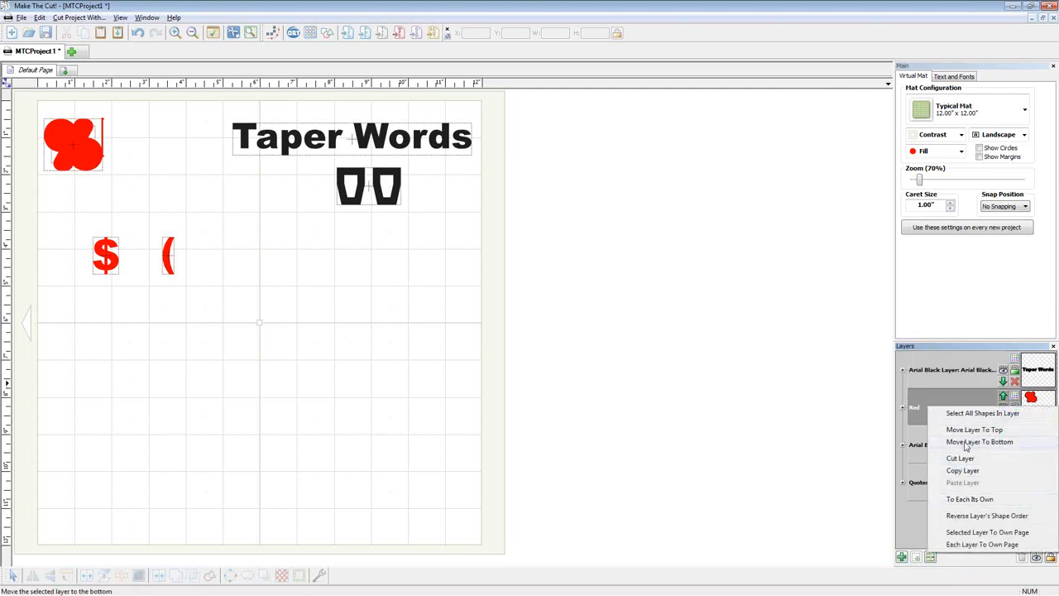
{"action": "left_click", "coordinate": [966, 443]}
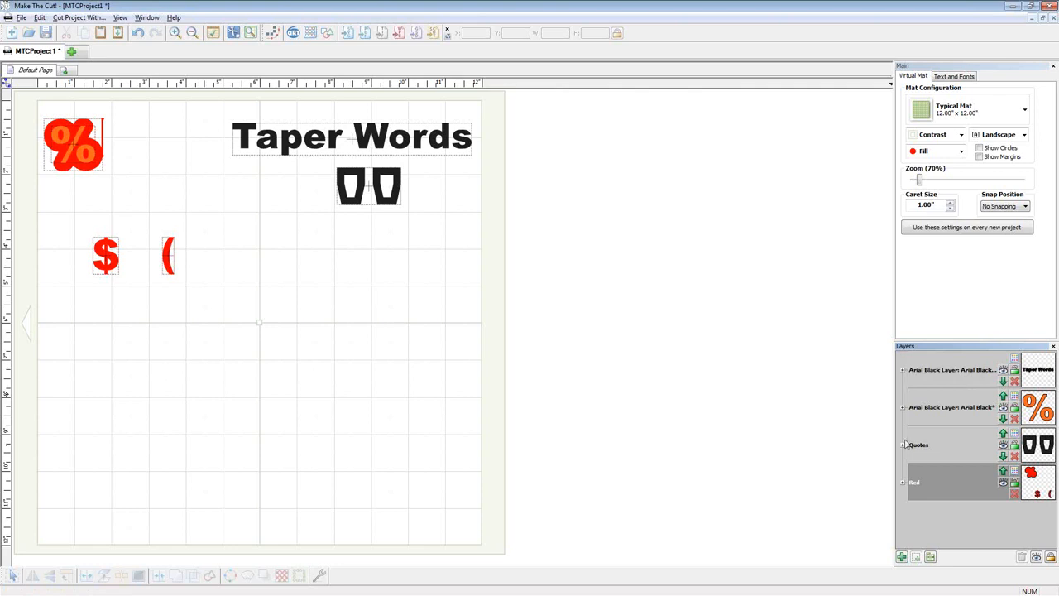
Hide the Taper Words, percent sign and Quotes layers, leaving only the Red layer shown.
{"action": "left_click", "coordinate": [1005, 371]}
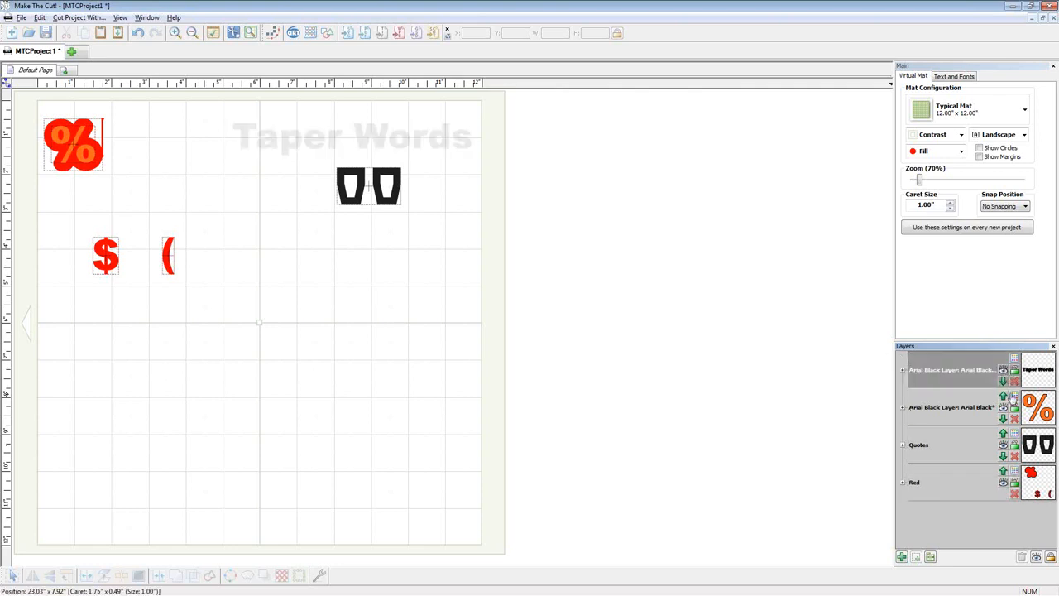
{"action": "left_click", "coordinate": [1004, 408]}
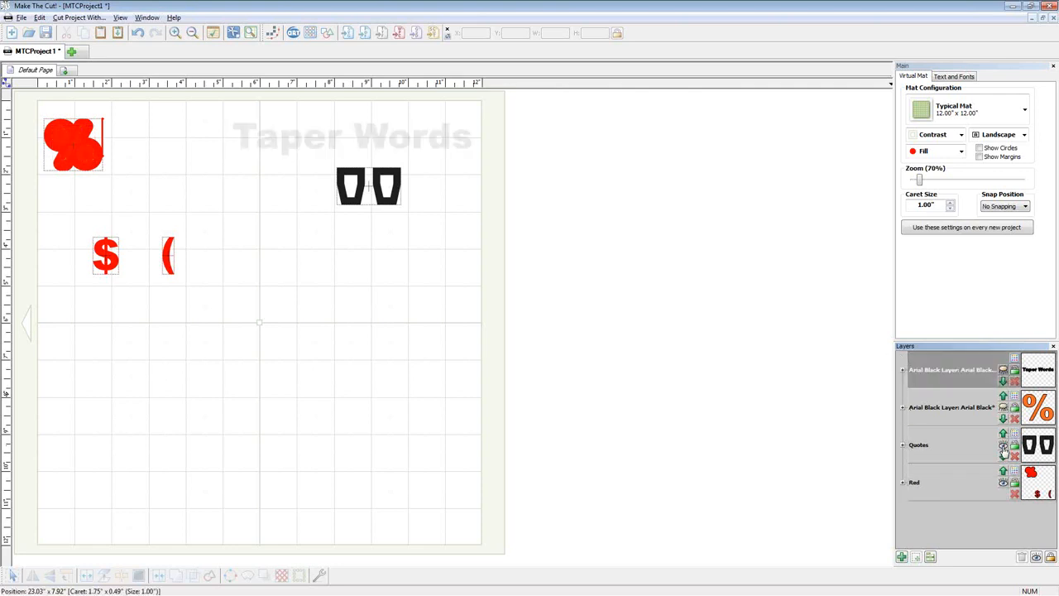
{"action": "left_click", "coordinate": [1003, 446]}
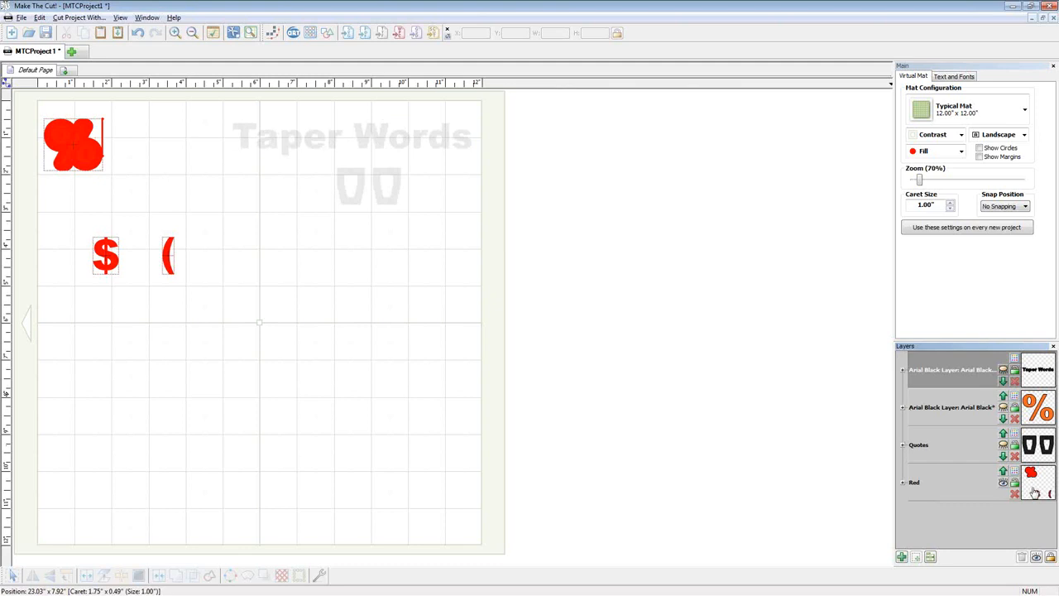
Show the Quotes, Taper Words and percent sign layers again, keeping Taper Words at the top of the order.
{"action": "left_click", "coordinate": [1003, 445]}
{"action": "left_click", "coordinate": [1003, 397]}
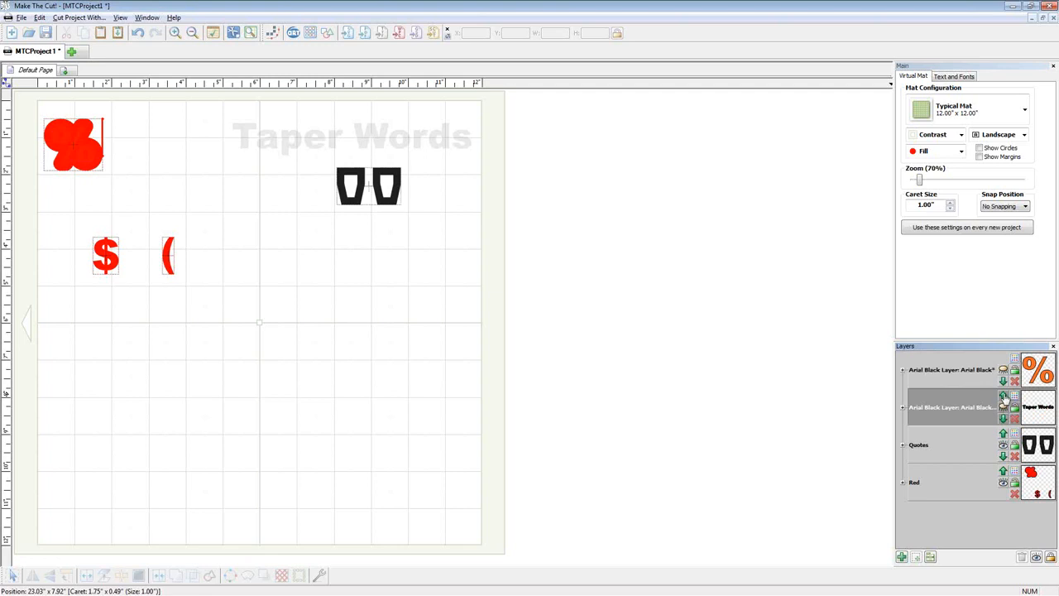
{"action": "left_click", "coordinate": [1003, 397]}
{"action": "left_click", "coordinate": [1003, 370]}
{"action": "left_click", "coordinate": [1003, 407]}
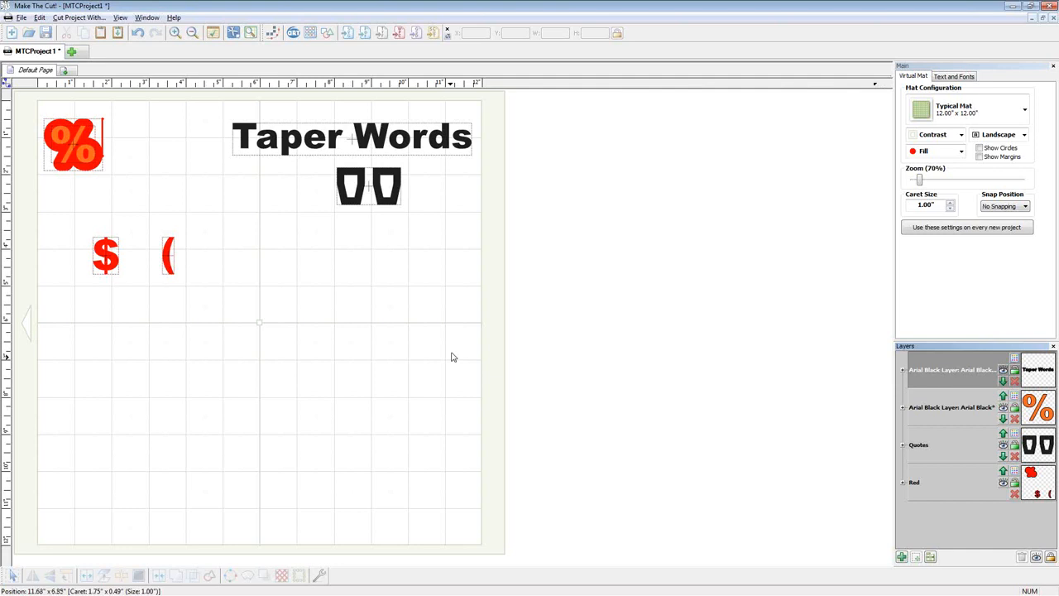
Copy the percent sign and its shadow into a new project and set its mat color to Contrast.
{"action": "left_click_drag", "start_coordinate": [33, 97], "coordinate": [150, 197]}
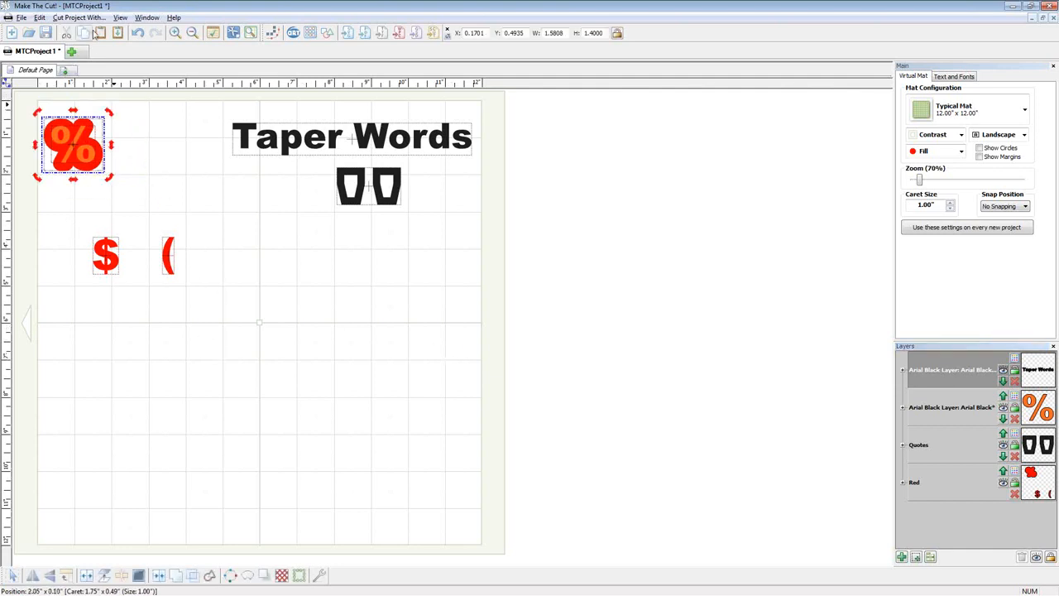
{"action": "left_click", "coordinate": [71, 51]}
{"action": "key", "text": "ctrl+v"}
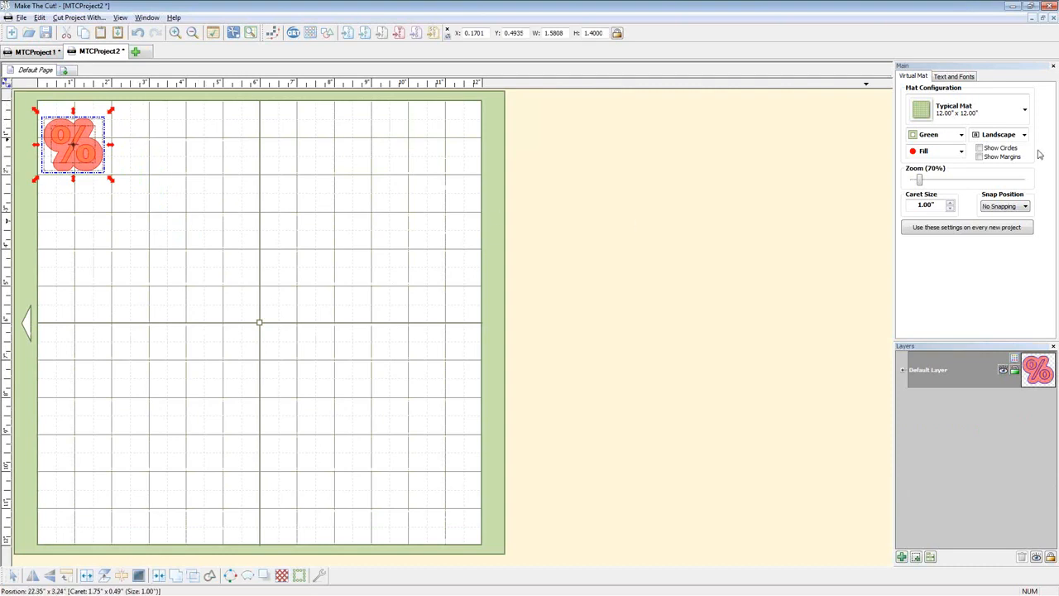
{"action": "left_click", "coordinate": [935, 134]}
{"action": "left_click", "coordinate": [935, 225]}
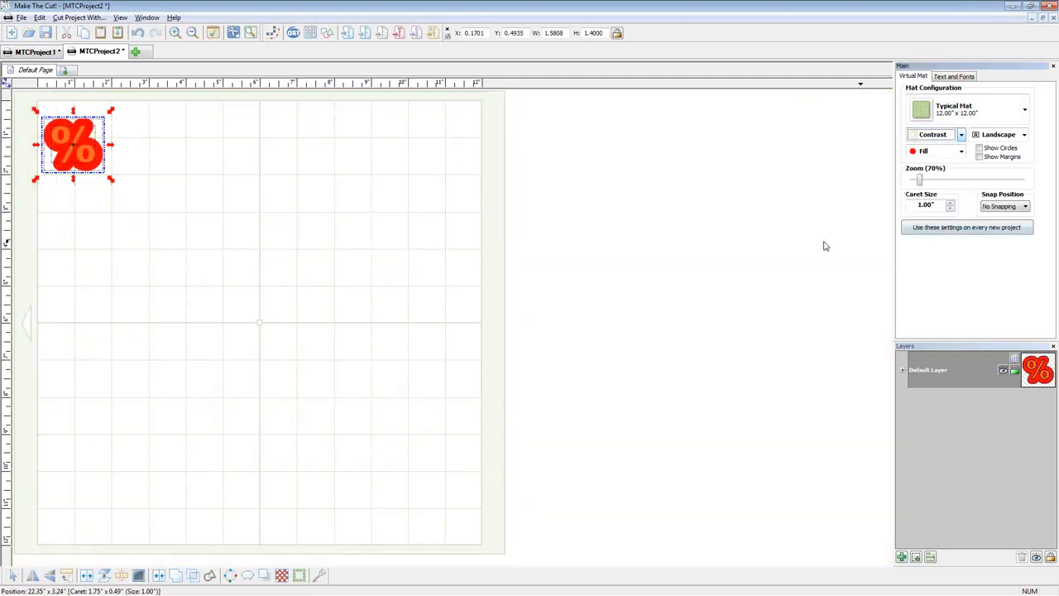
Enlarge the percent sign and shadow to about 3.78 by 3.33 inches and split them with To Each Its Own.
{"action": "left_click_drag", "start_coordinate": [94, 163], "coordinate": [222, 268]}
{"action": "left_click_drag", "start_coordinate": [205, 218], "coordinate": [205, 222]}
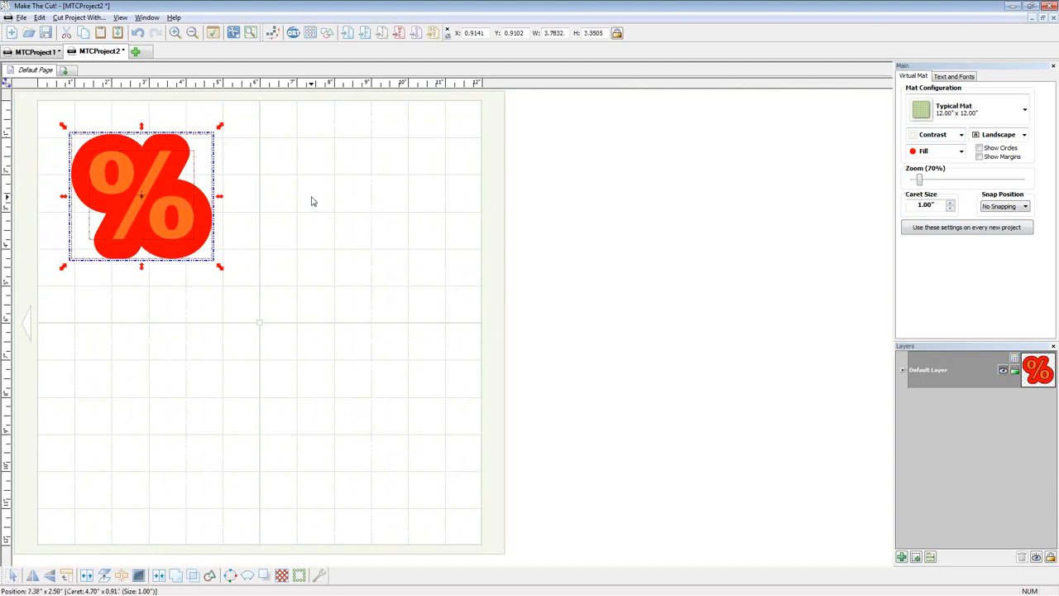
{"action": "right_click", "coordinate": [946, 374]}
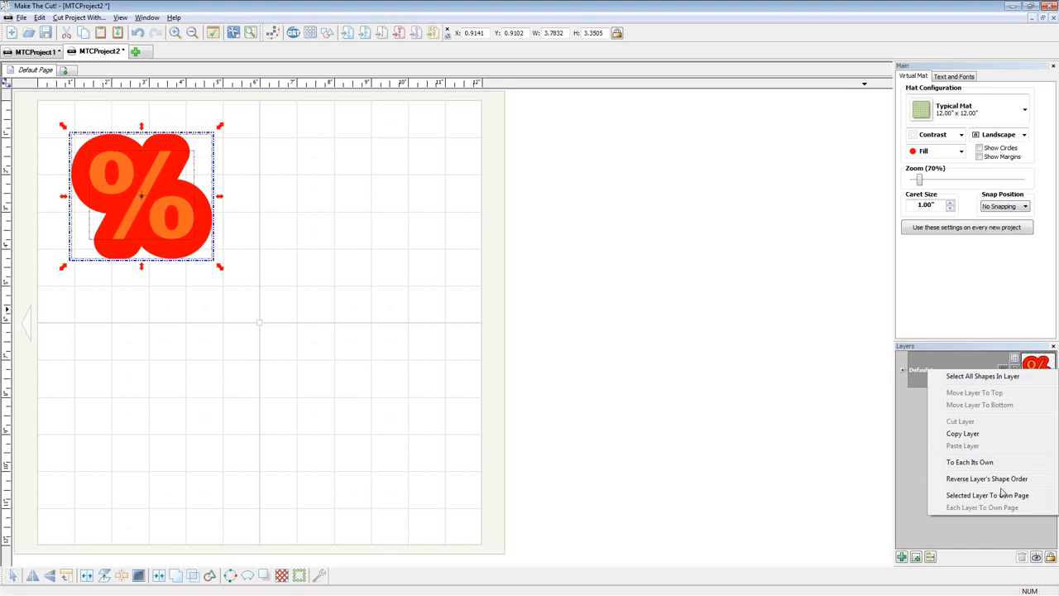
{"action": "left_click", "coordinate": [984, 462]}
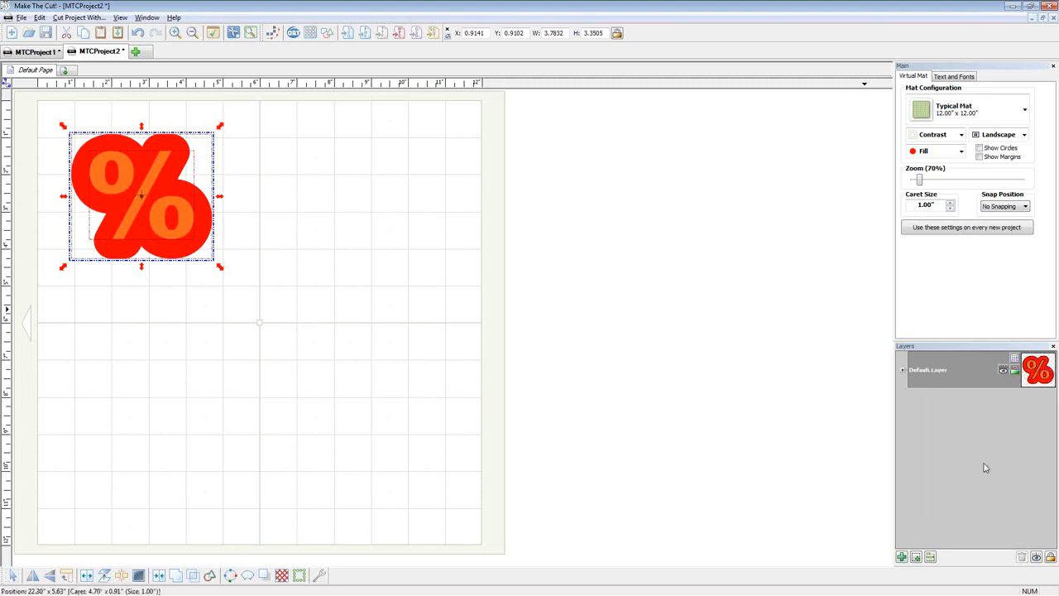
Add a new layer above the percent sign and name it Reg marks.
{"action": "left_click", "coordinate": [902, 557]}
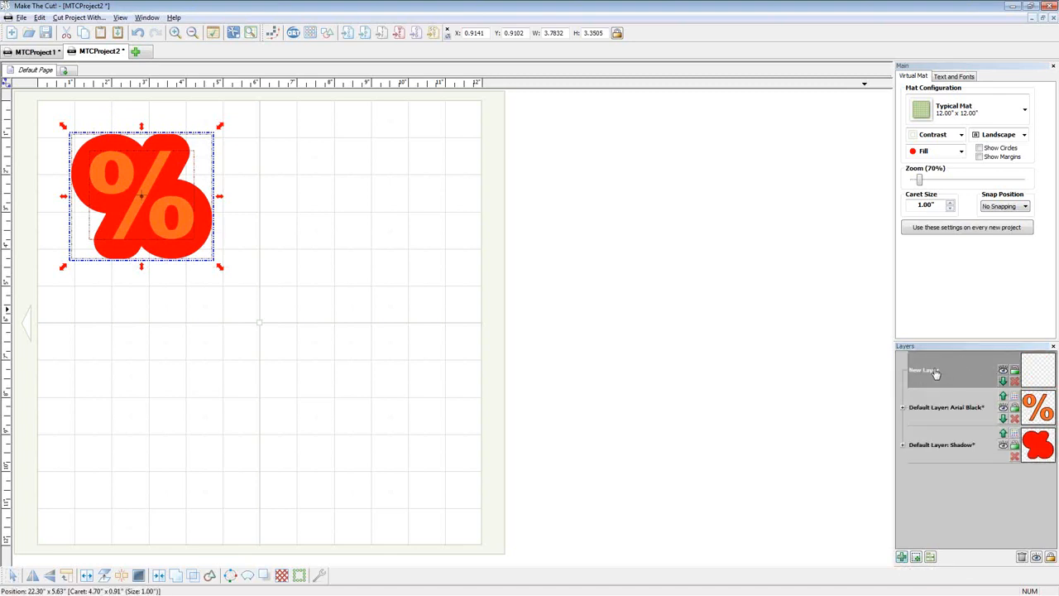
{"action": "double_click", "coordinate": [934, 370]}
{"action": "type", "text": "Reg"}
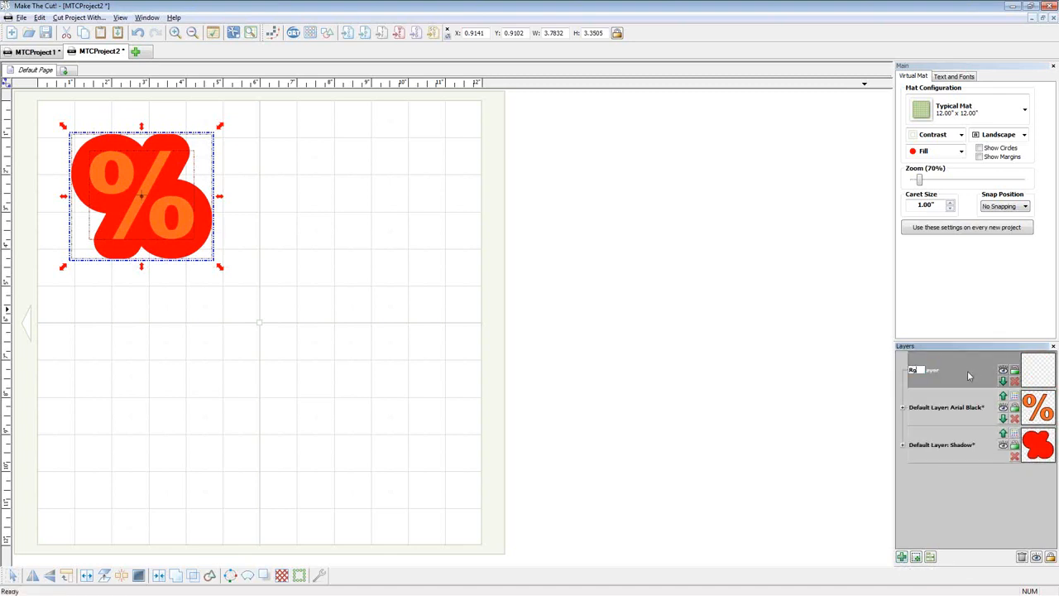
{"action": "type", "text": " marks"}
{"action": "key", "text": "Return"}
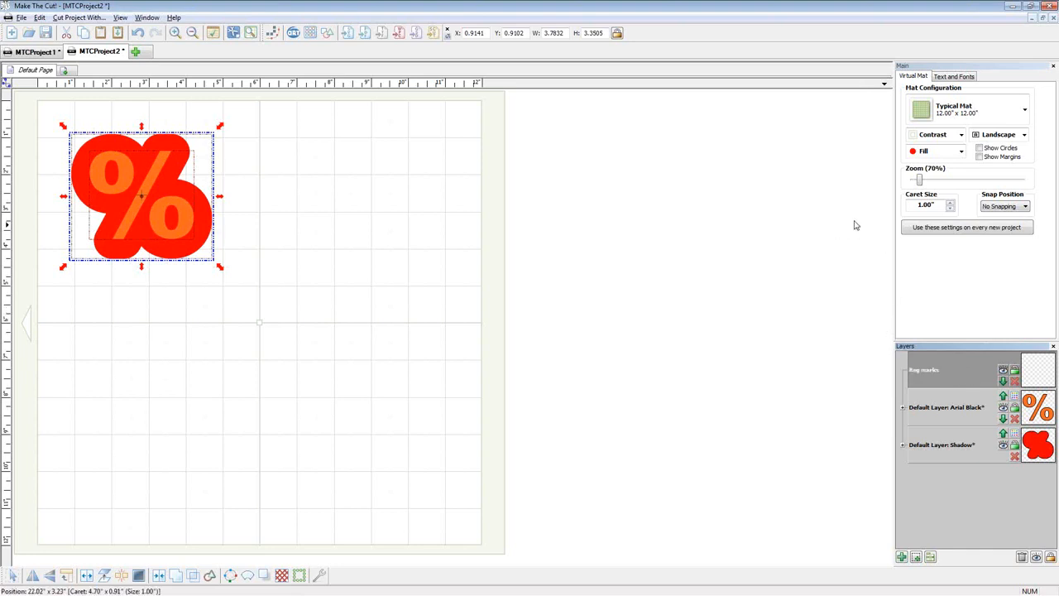
Add an Arial Black asterisk on the Reg marks layer, try a second copy above the percent sign, and undo the copy.
{"action": "left_click", "coordinate": [945, 76]}
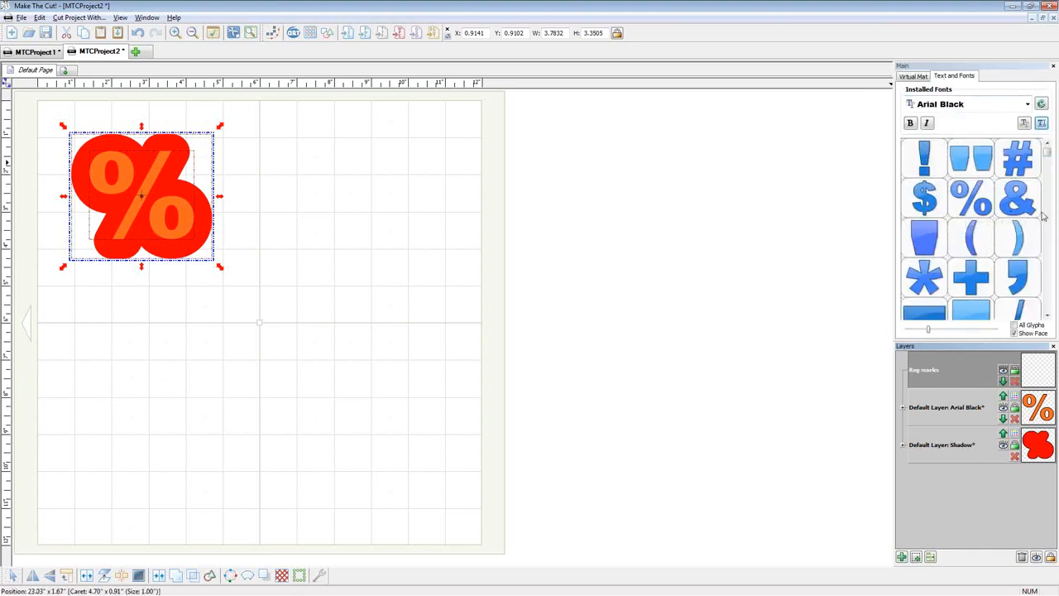
{"action": "left_click", "coordinate": [932, 284]}
{"action": "left_click_drag", "start_coordinate": [230, 157], "coordinate": [235, 129]}
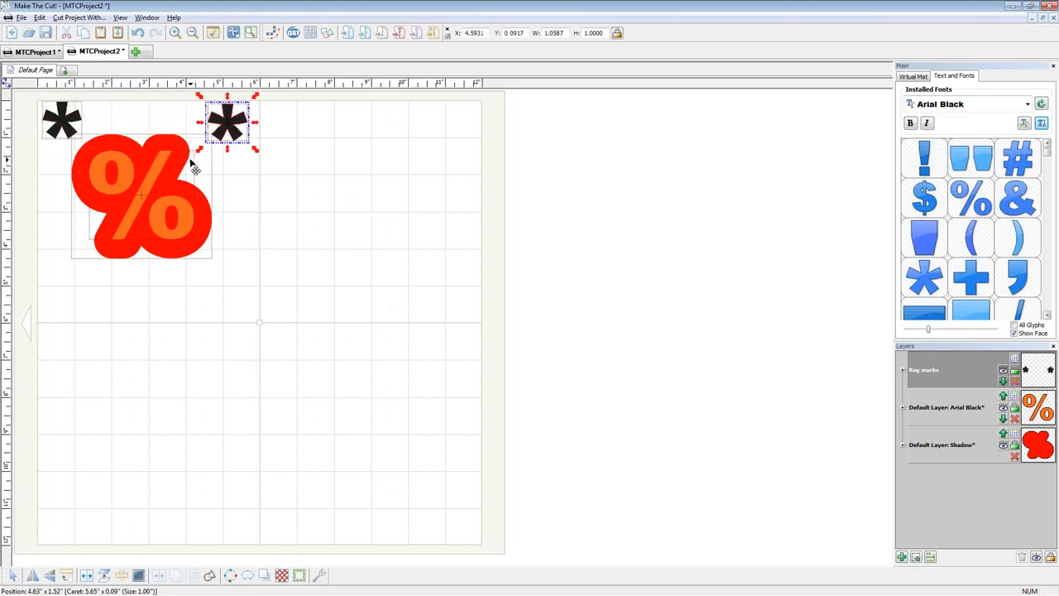
{"action": "left_click", "coordinate": [235, 123]}
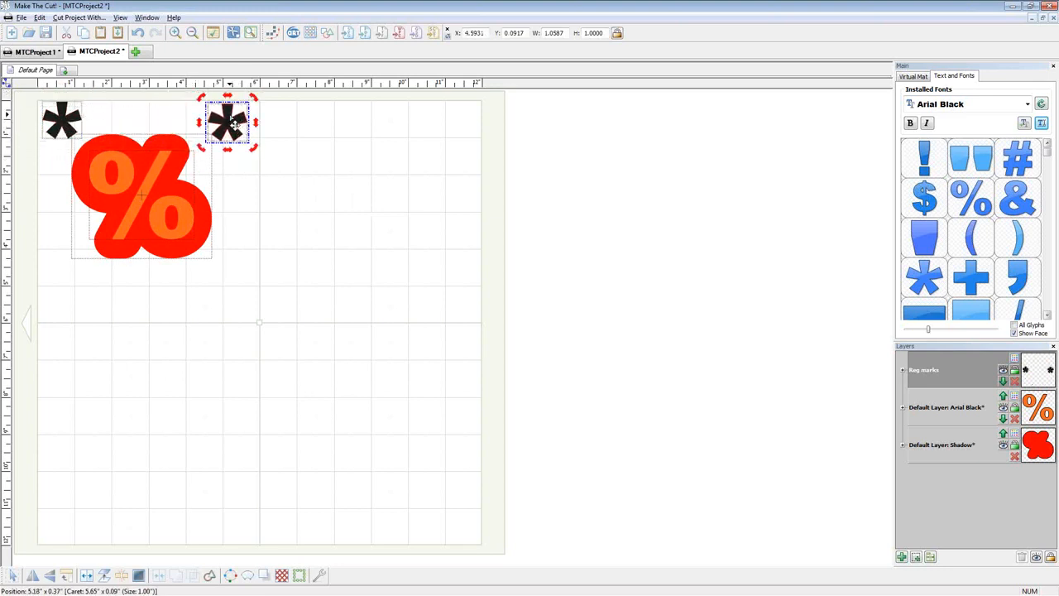
{"action": "key", "text": "ctrl+z"}
Shrink the asterisk to about 0.39 by 0.37 inches and place one copy above each upper corner of the percent sign.
{"action": "left_click_drag", "start_coordinate": [67, 124], "coordinate": [279, 149]}
{"action": "left_click", "coordinate": [280, 148]}
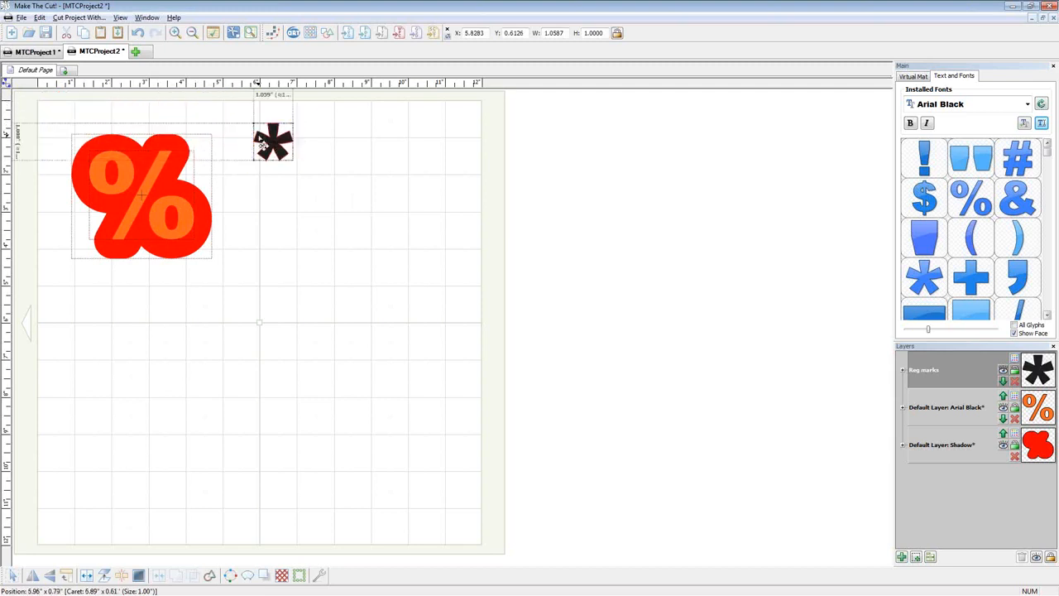
{"action": "left_click_drag", "start_coordinate": [300, 115], "coordinate": [215, 128]}
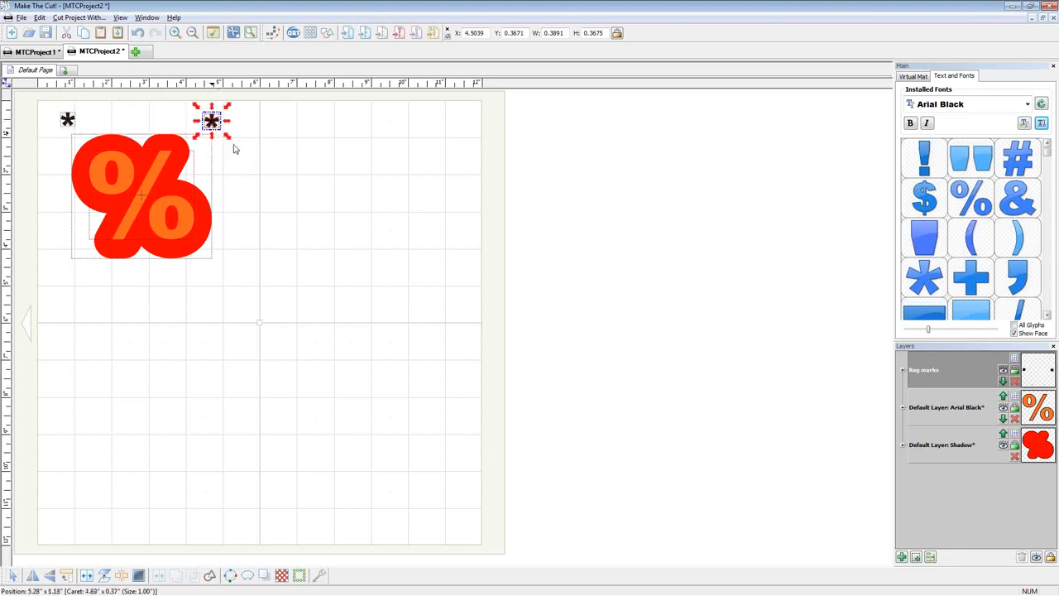
Align the two asterisks in one row and move them closer to the percent sign, to about Y 0.52.
{"action": "left_click_drag", "start_coordinate": [37, 95], "coordinate": [240, 149]}
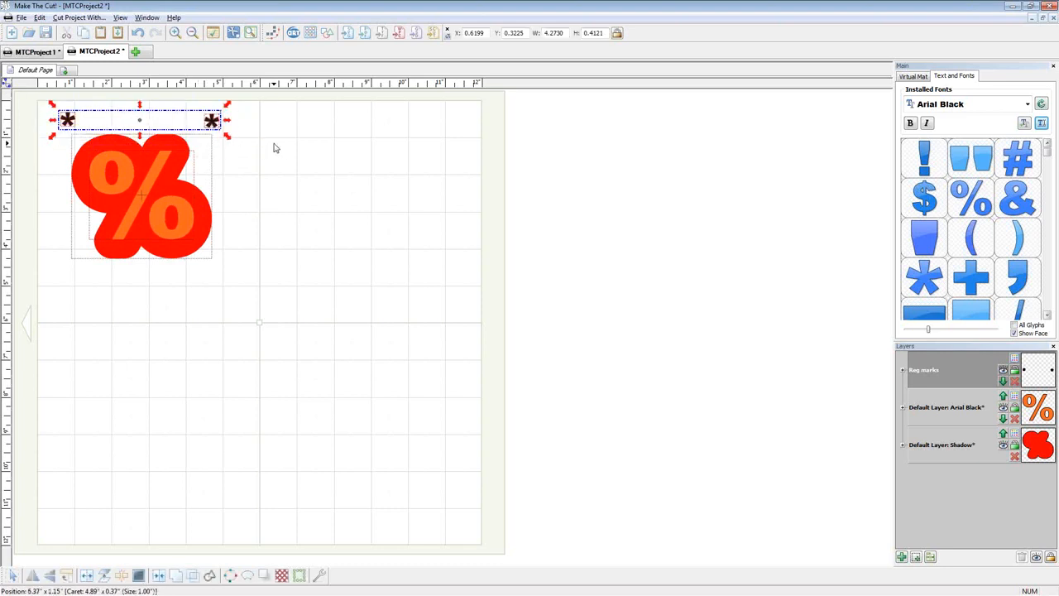
{"action": "left_click_drag", "start_coordinate": [140, 122], "coordinate": [140, 130]}
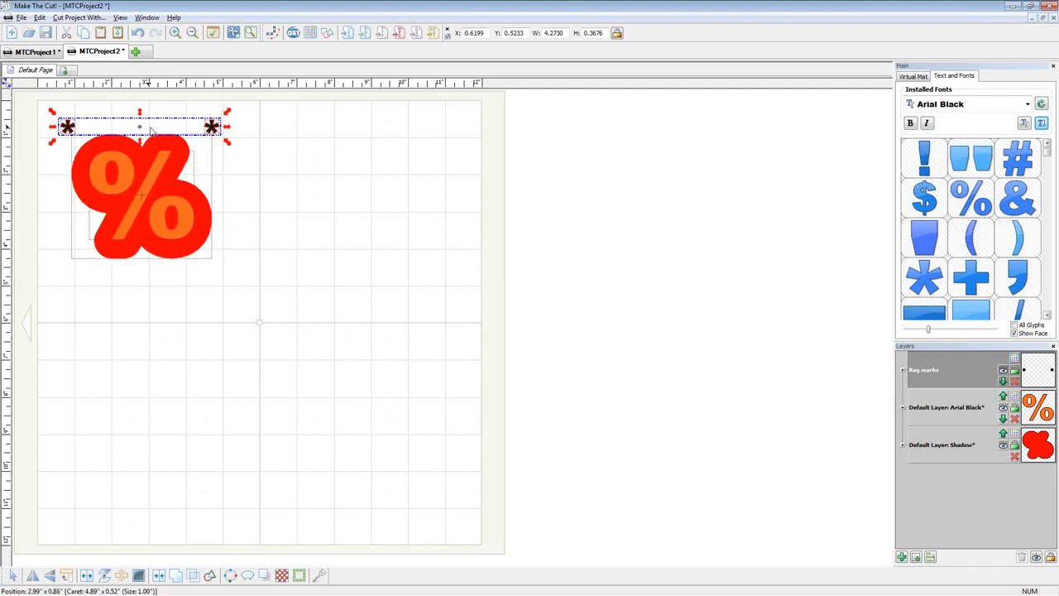
{"action": "left_click", "coordinate": [260, 133]}
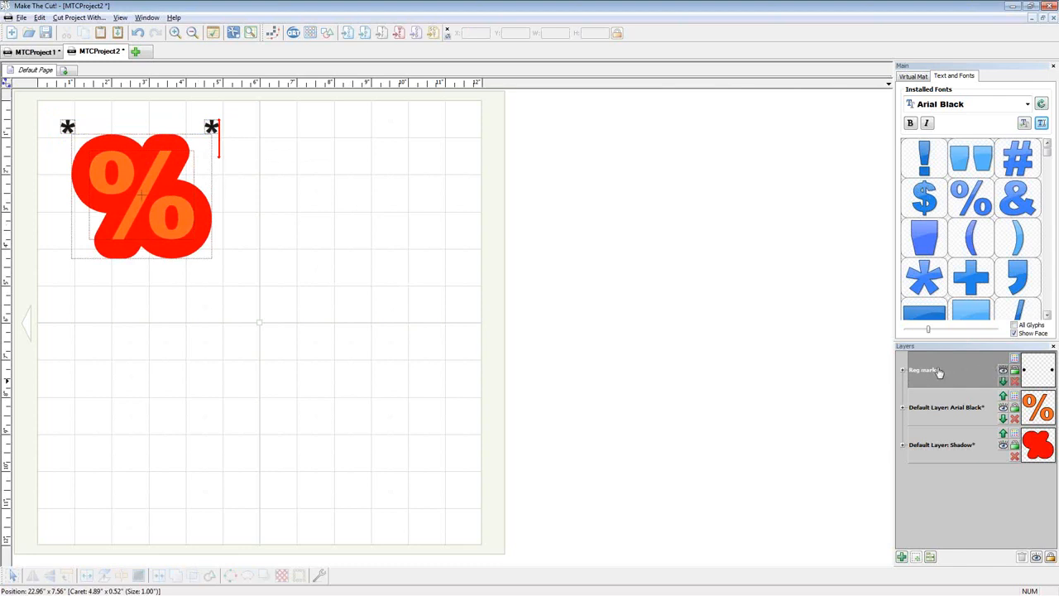
Hide the percent sign layer, and rename the shadow layer Red and the percent sign layer Orange.
{"action": "left_click", "coordinate": [1003, 407]}
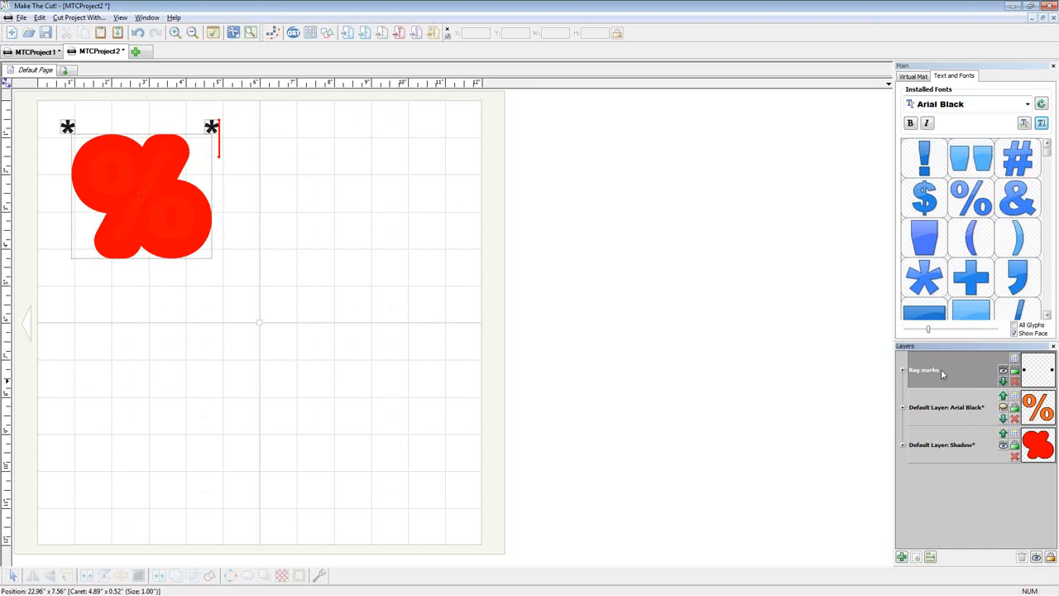
{"action": "double_click", "coordinate": [938, 445]}
{"action": "type", "text": "Red"}
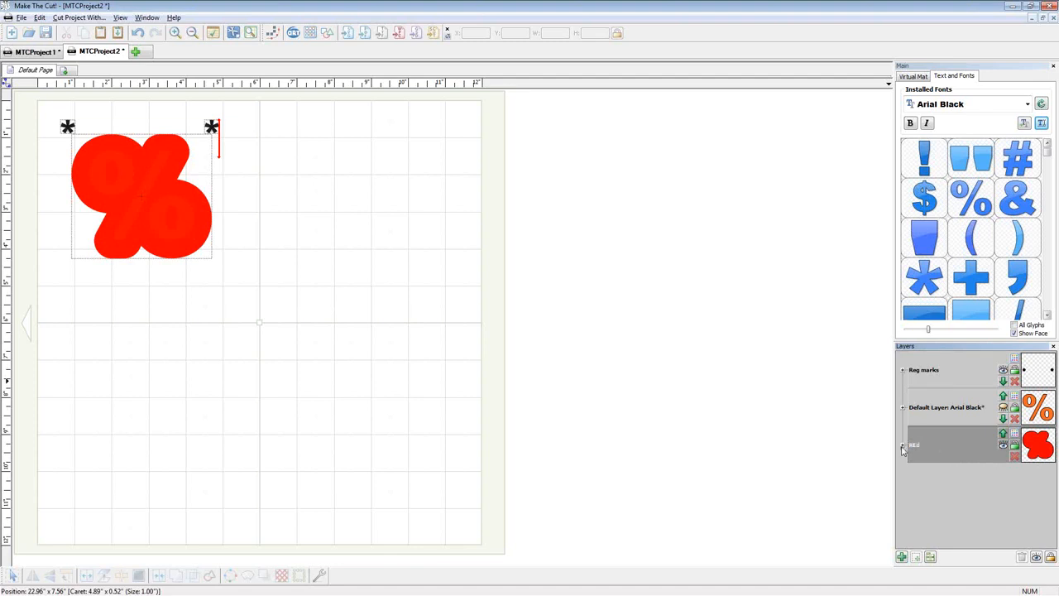
{"action": "double_click", "coordinate": [938, 447]}
{"action": "type", "text": "Red"}
{"action": "key", "text": "Return"}
{"action": "double_click", "coordinate": [927, 408]}
{"action": "type", "text": "Orange"}
{"action": "key", "text": "Return"}
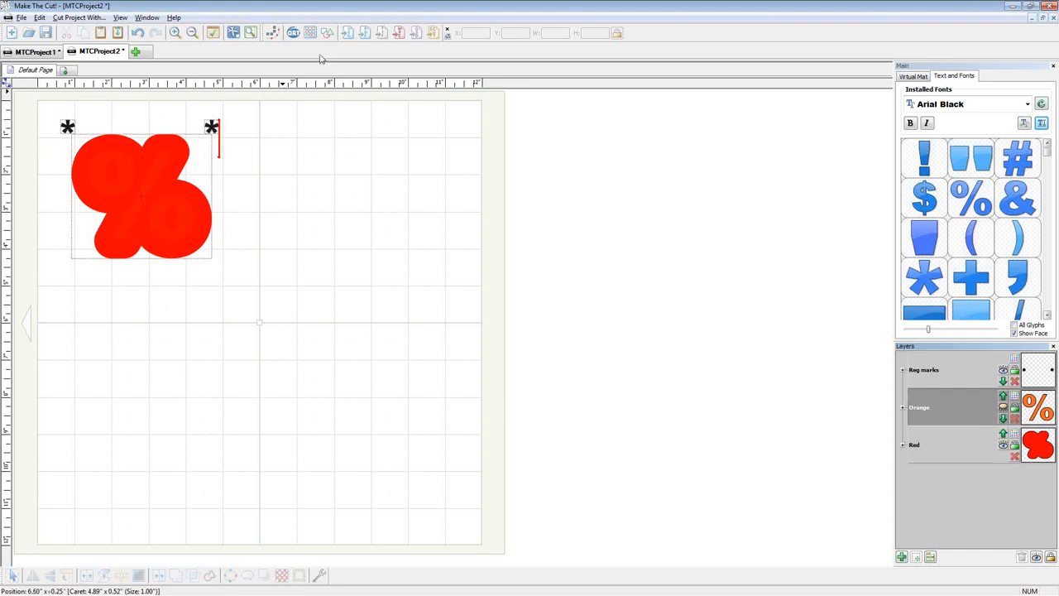
Preview the cut of the Red shadow with the registration marks, and switch visibility from the Red layer to Orange.
{"action": "left_click", "coordinate": [252, 34]}
{"action": "left_click", "coordinate": [211, 163]}
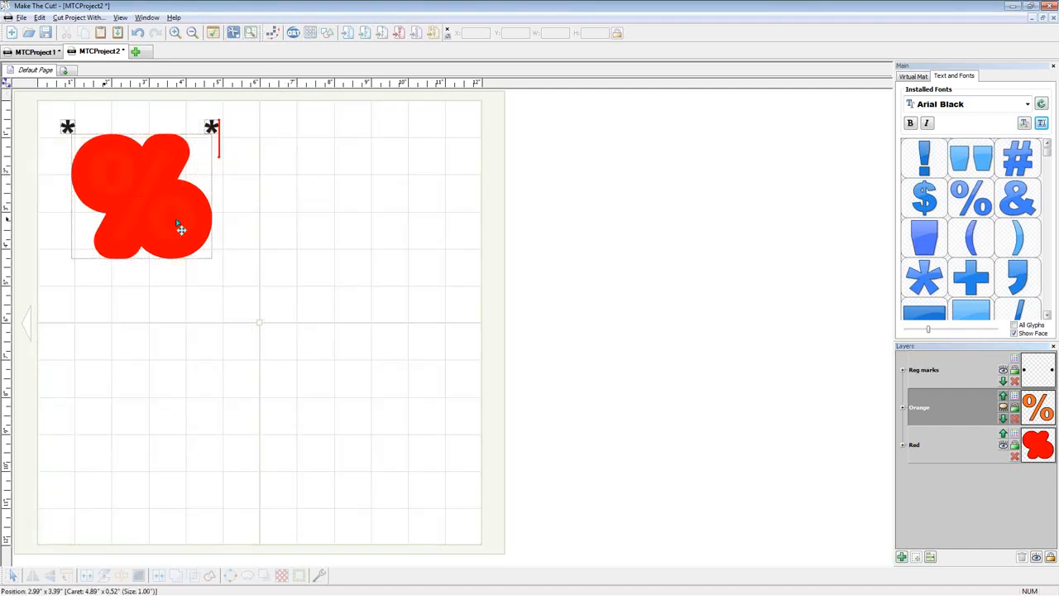
{"action": "left_click", "coordinate": [252, 34]}
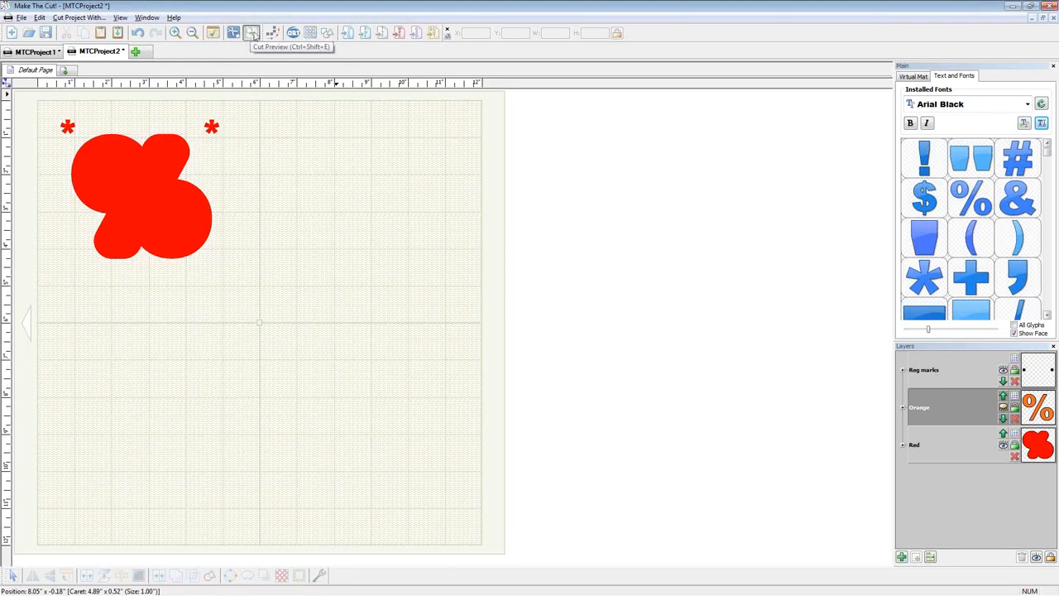
{"action": "left_click", "coordinate": [1003, 444]}
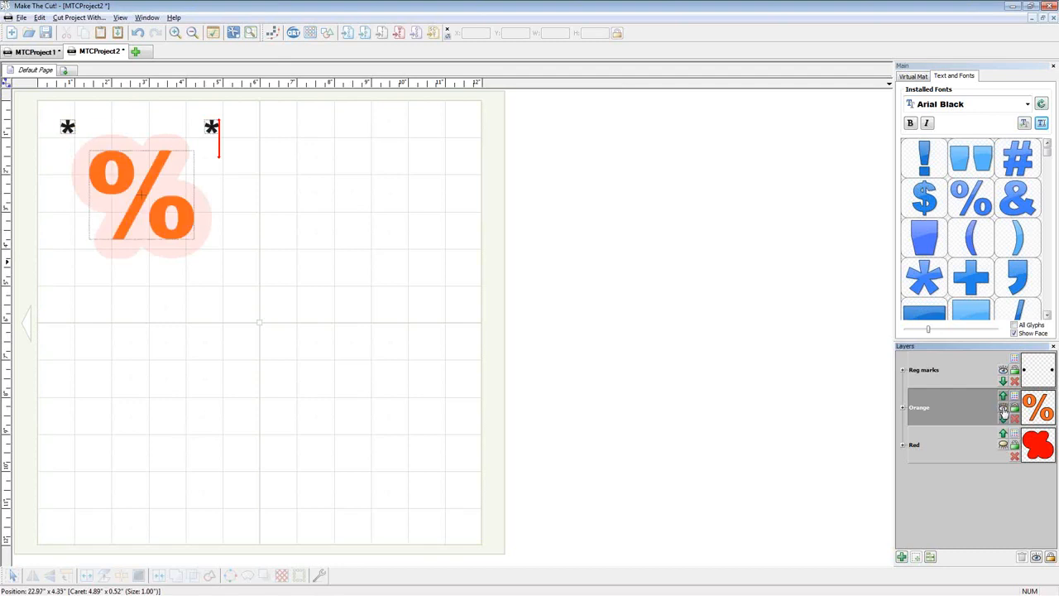
Preview the cut of the Orange percent sign with the registration marks, and make the Red layer visible again.
{"action": "left_click", "coordinate": [253, 34]}
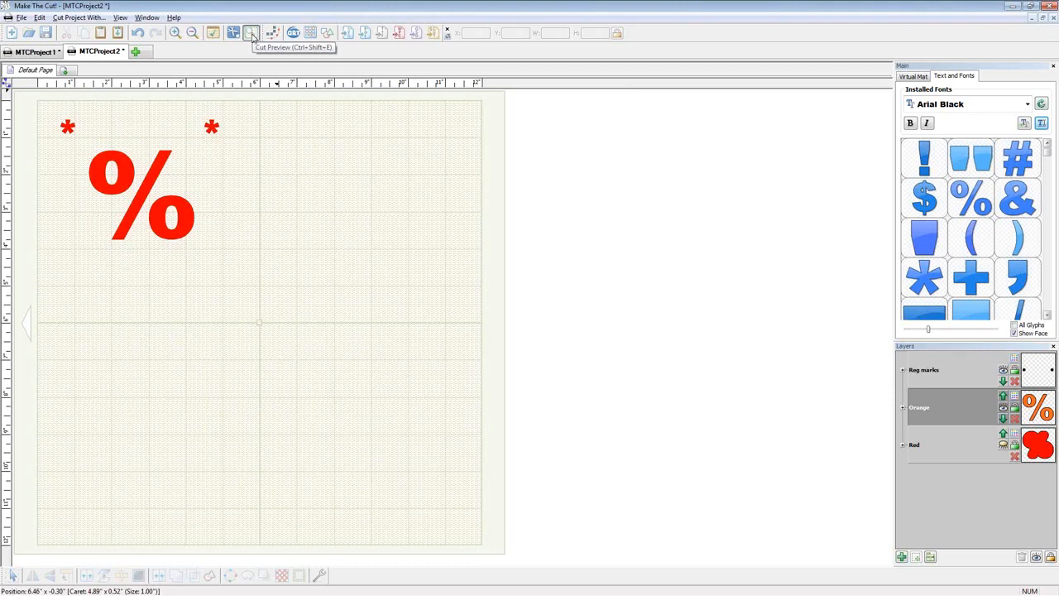
{"action": "left_click", "coordinate": [73, 125]}
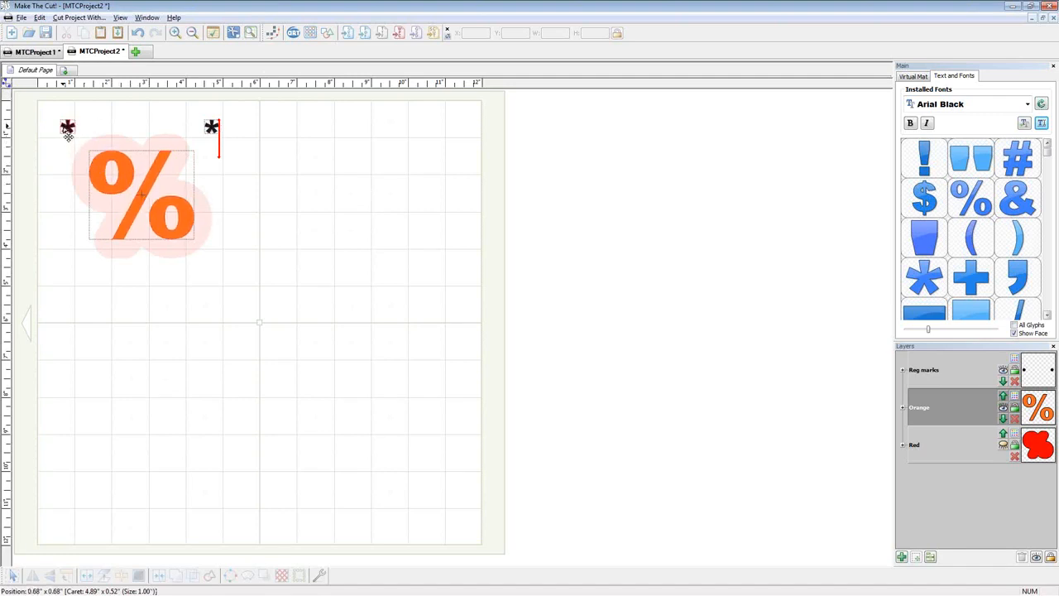
{"action": "left_click", "coordinate": [1003, 444]}
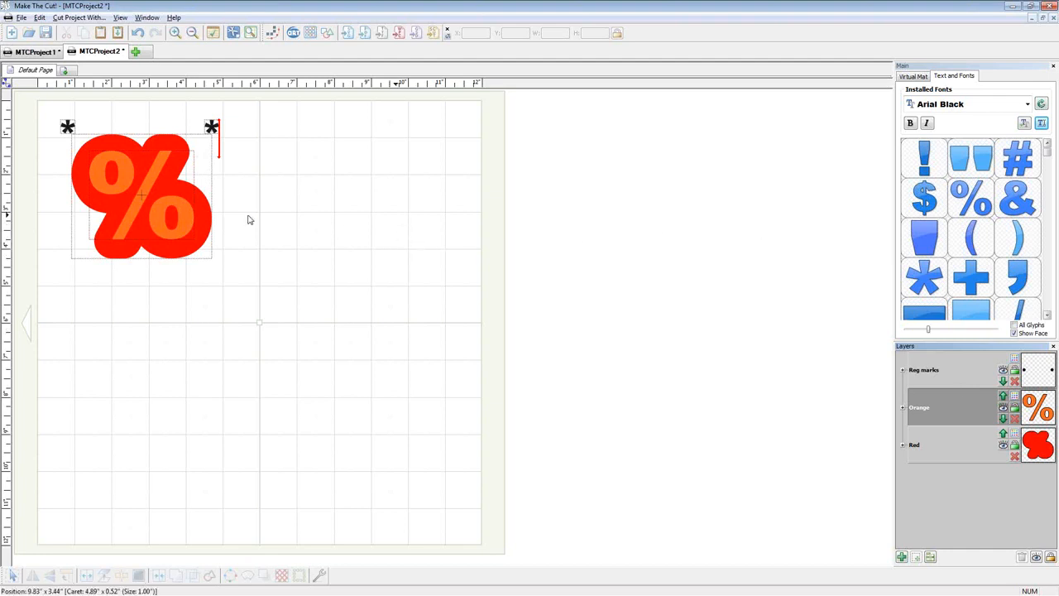
Print-preview the layered percent sign with the Reg marks layer hidden, and hide the Orange layer.
{"action": "left_click", "coordinate": [1003, 369]}
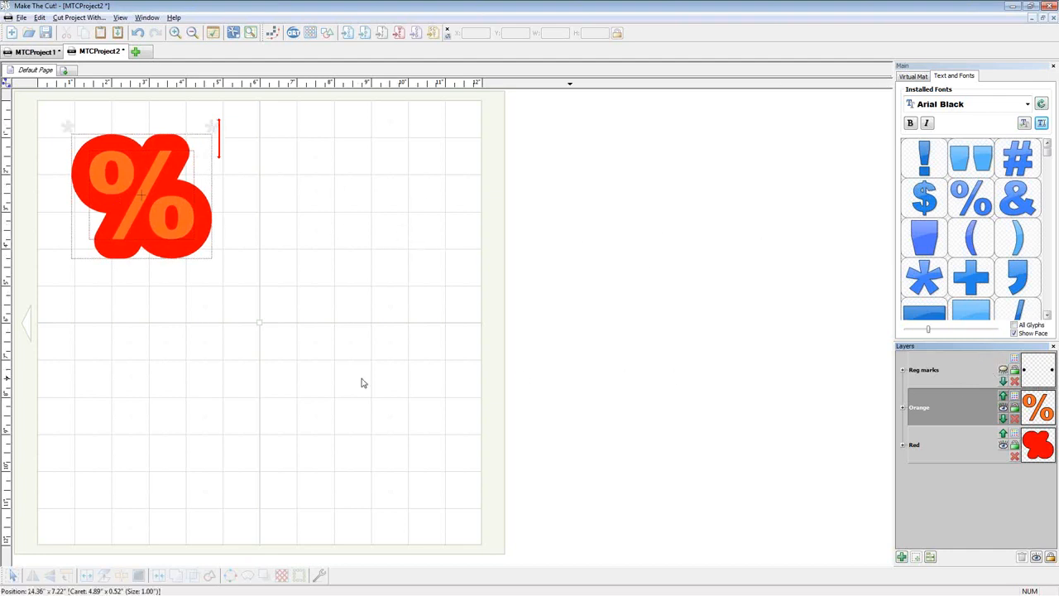
{"action": "left_click_drag", "start_coordinate": [51, 110], "coordinate": [309, 322]}
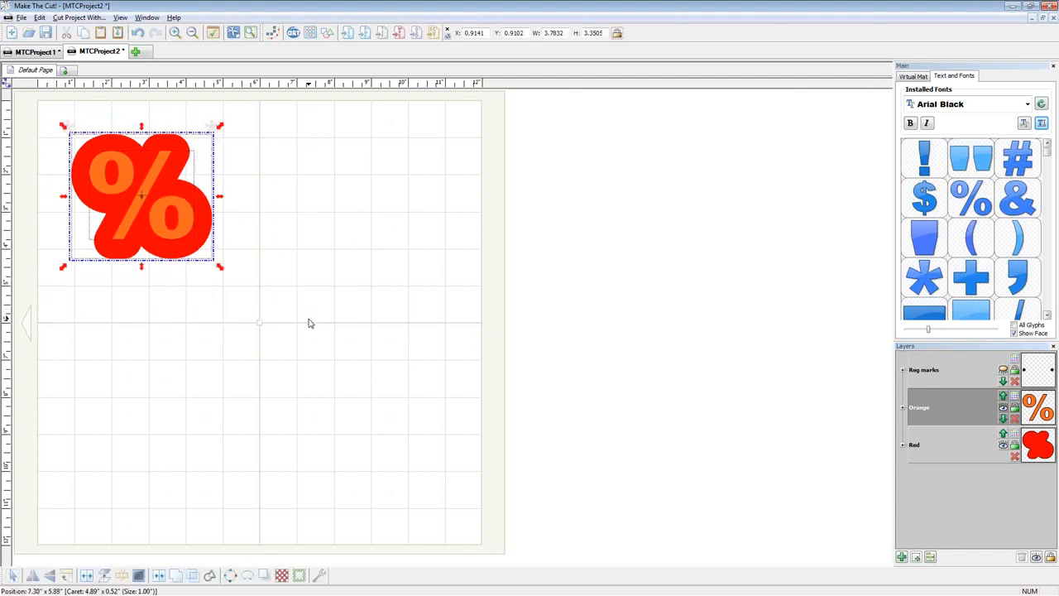
{"action": "left_click", "coordinate": [21, 17]}
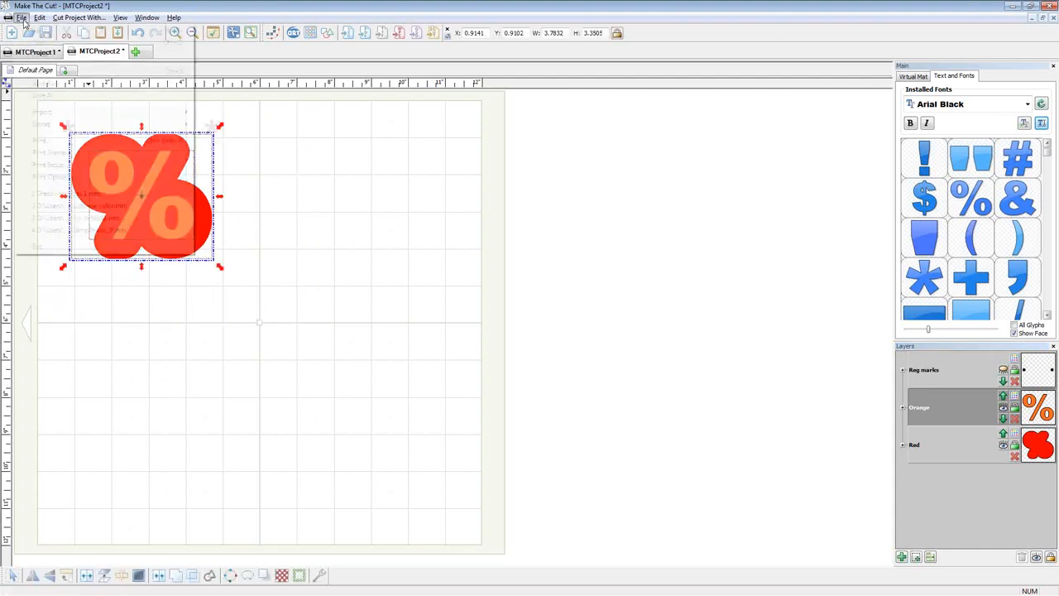
{"action": "left_click", "coordinate": [65, 155]}
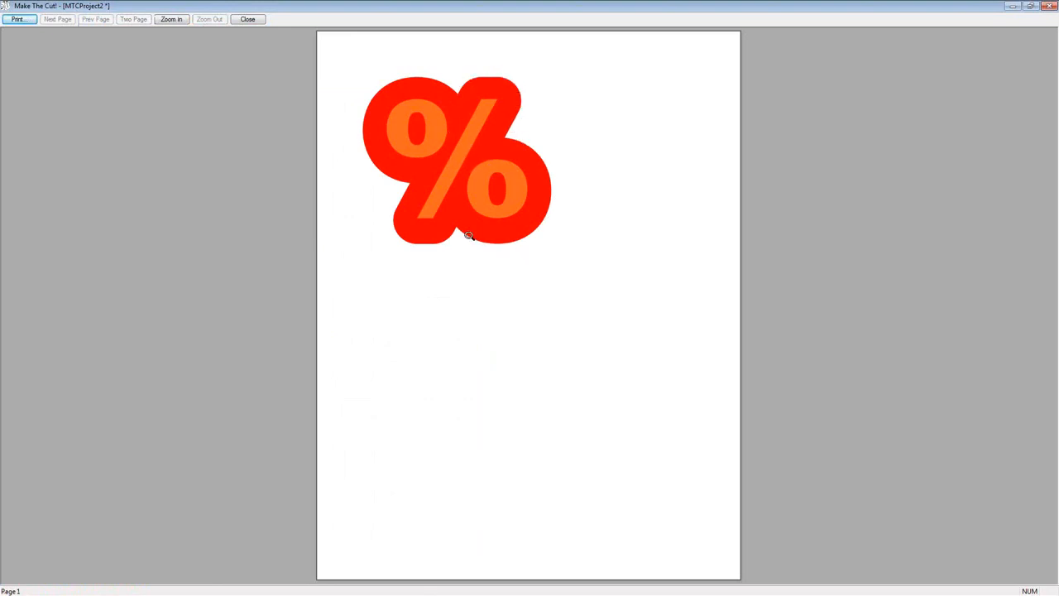
{"action": "left_click", "coordinate": [247, 19]}
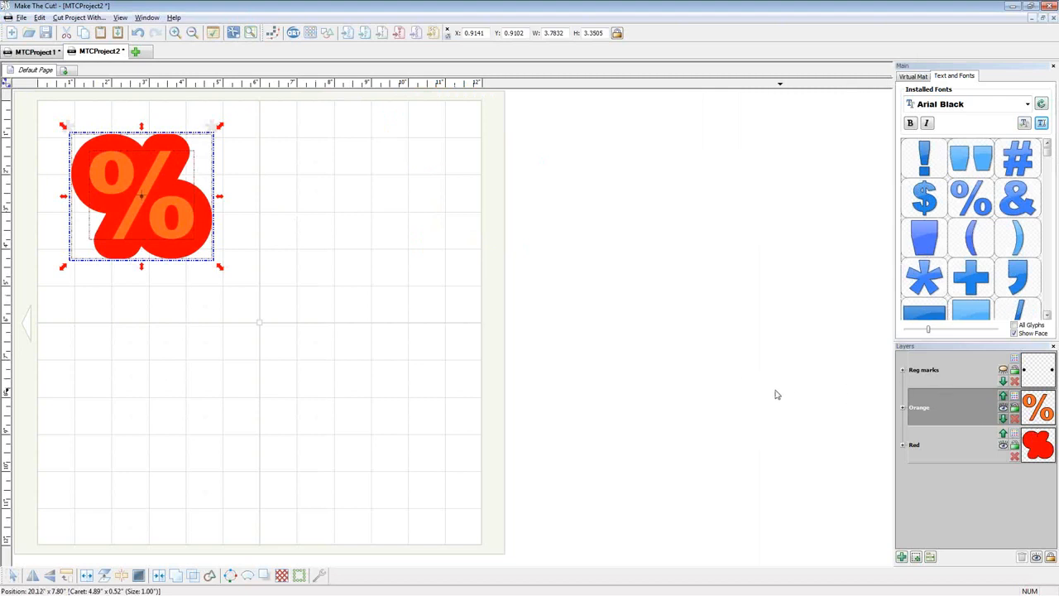
{"action": "left_click", "coordinate": [1003, 408]}
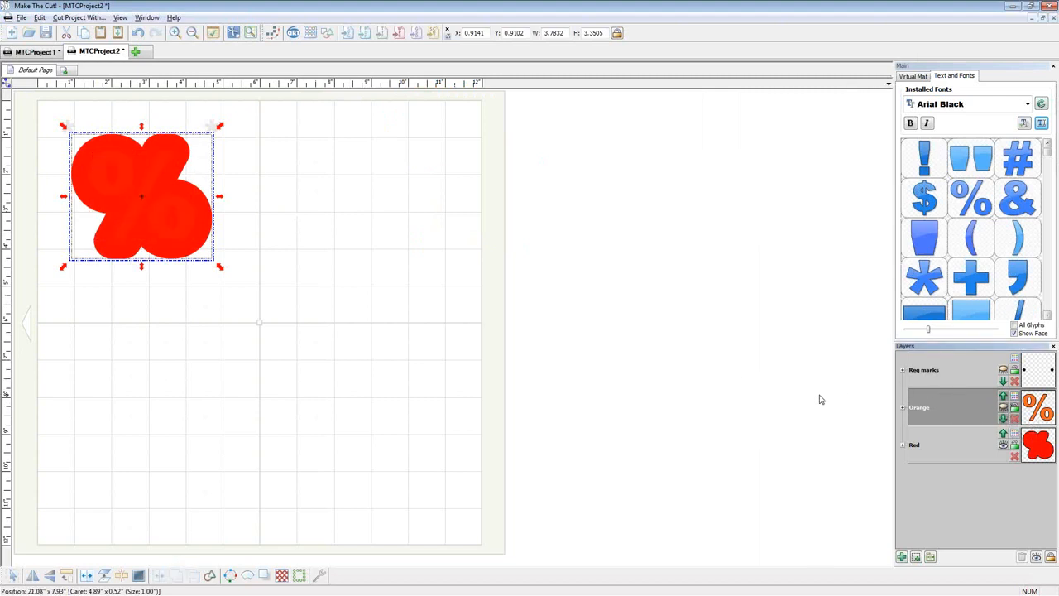
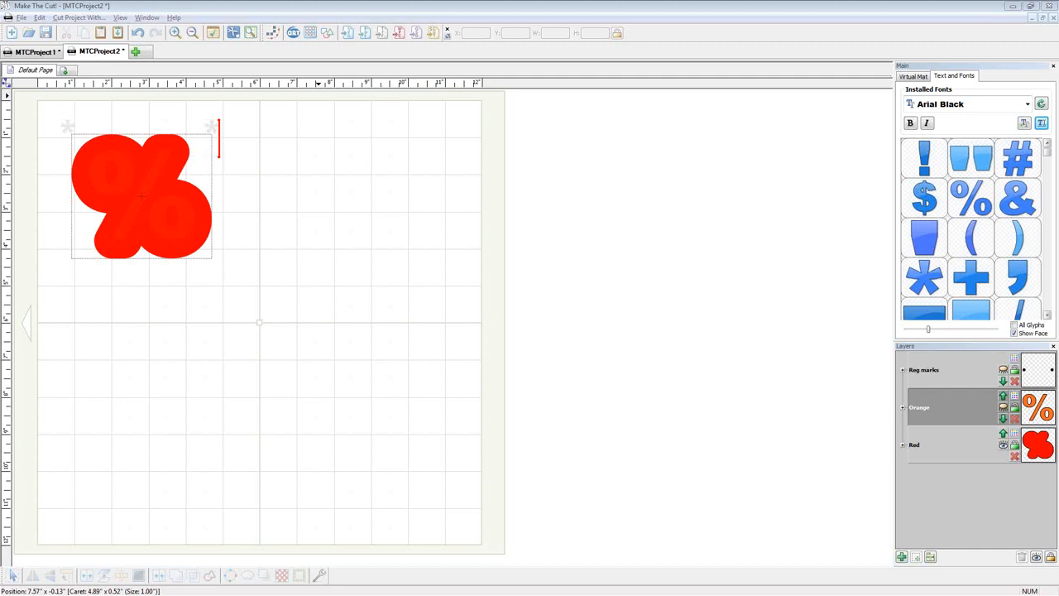
In a new project, look through the images in Q&AWebinar Files and open TestSilhouette2.png for pixel tracing.
{"action": "left_click", "coordinate": [135, 51]}
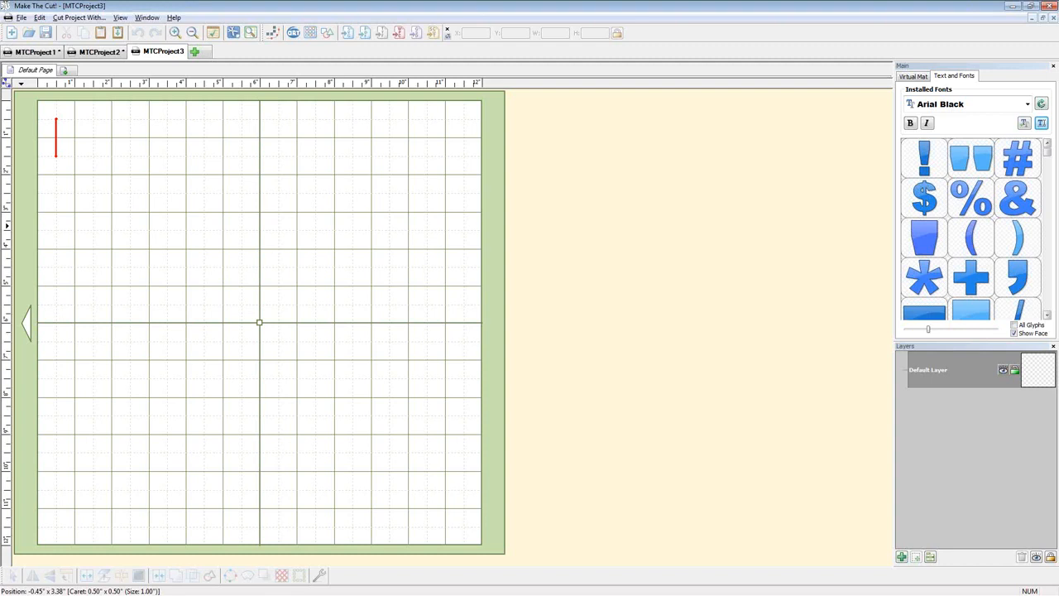
{"action": "left_click", "coordinate": [251, 34]}
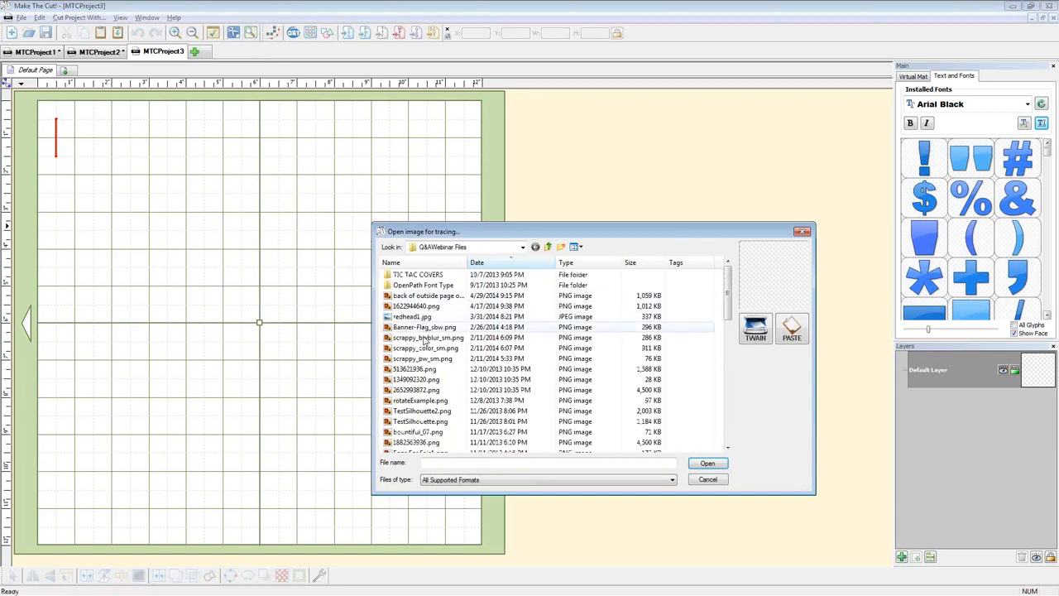
{"action": "left_click", "coordinate": [430, 370]}
{"action": "left_click", "coordinate": [434, 381]}
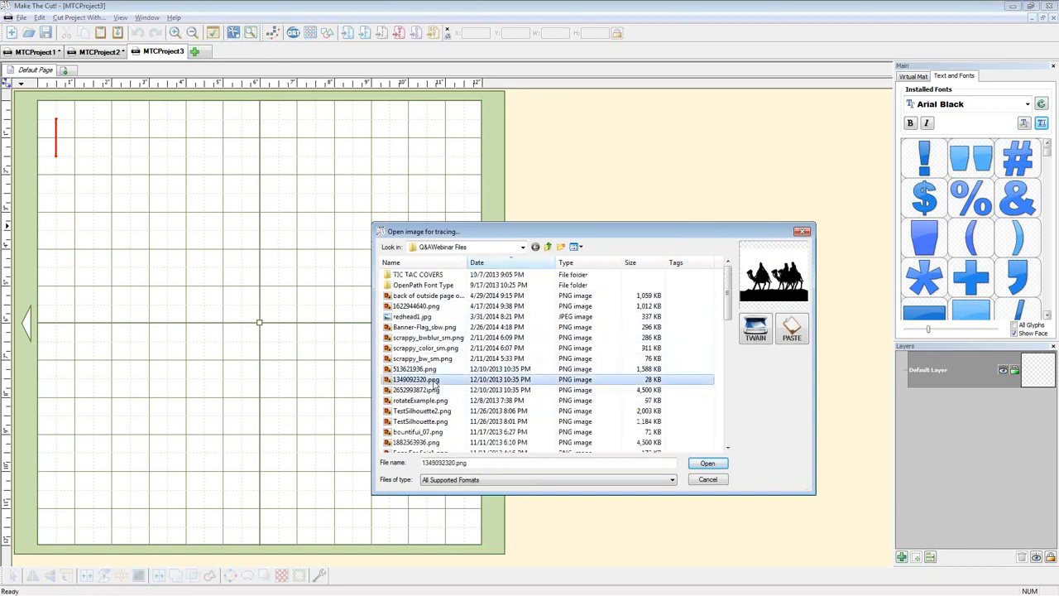
{"action": "left_click", "coordinate": [434, 390]}
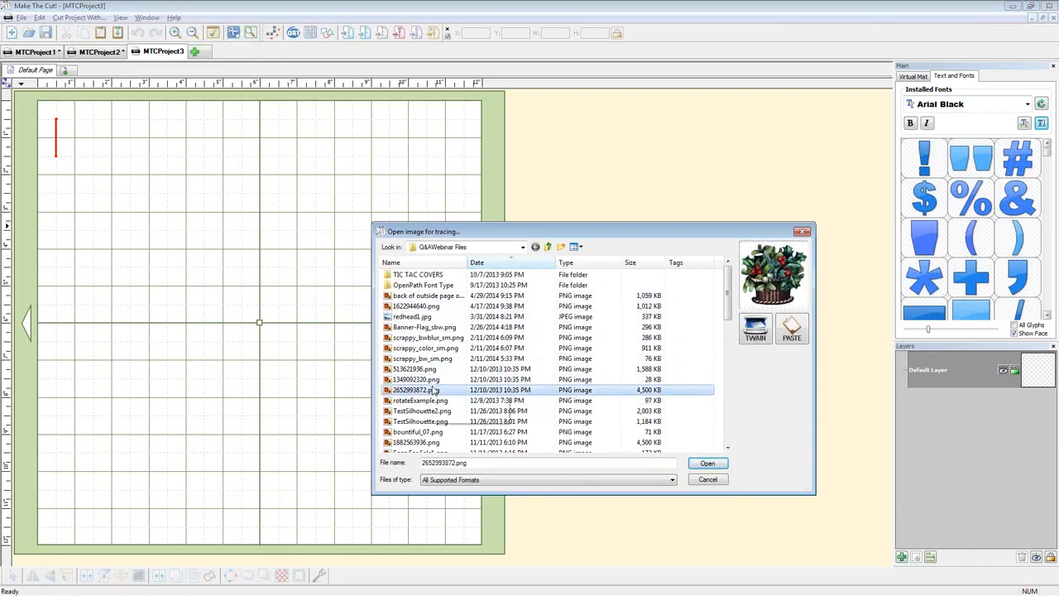
{"action": "left_click", "coordinate": [422, 360]}
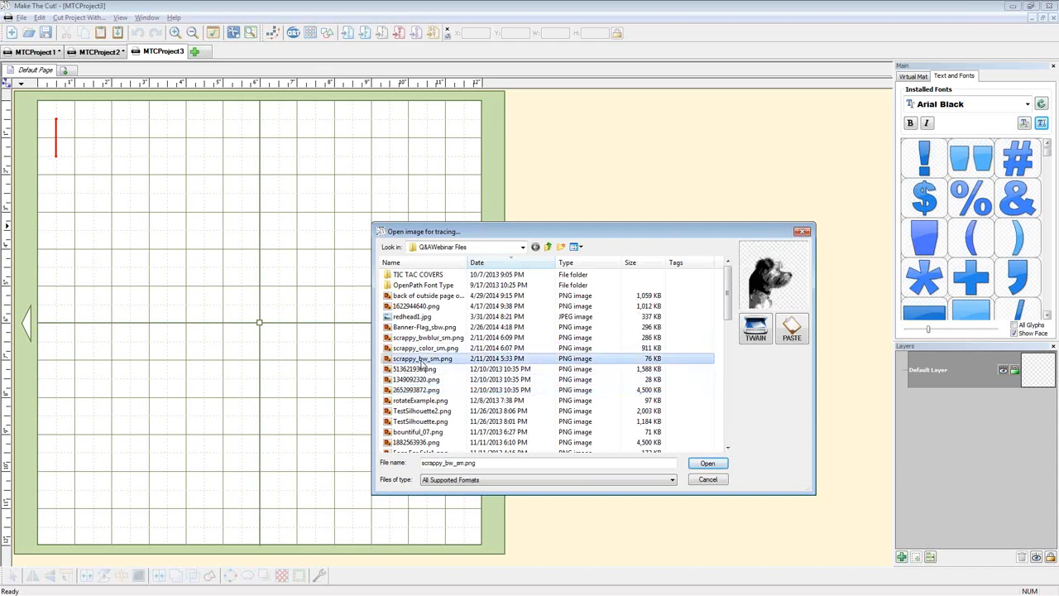
{"action": "left_click", "coordinate": [424, 369]}
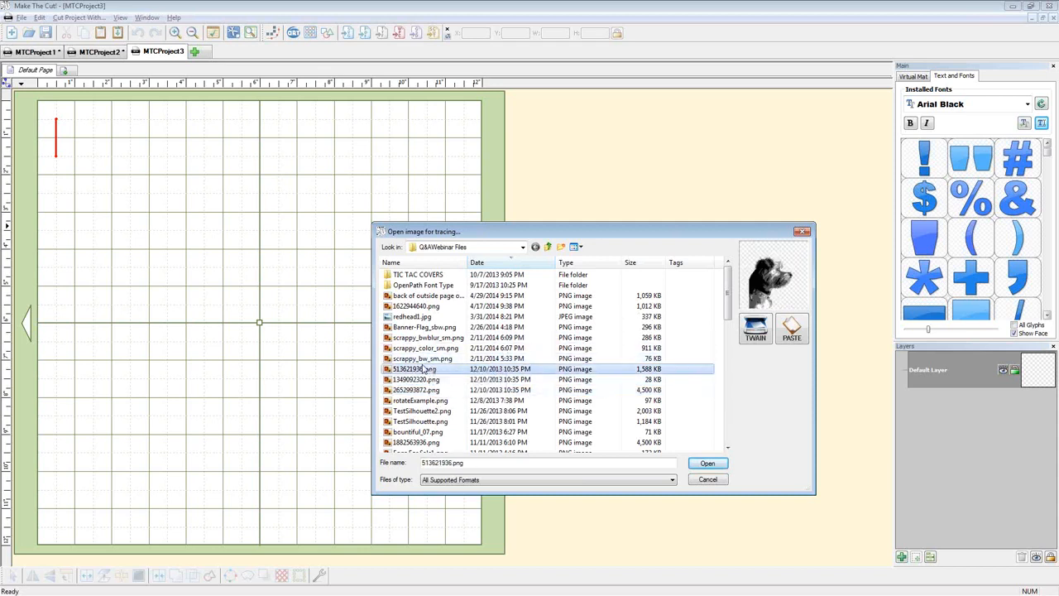
{"action": "left_click", "coordinate": [434, 350]}
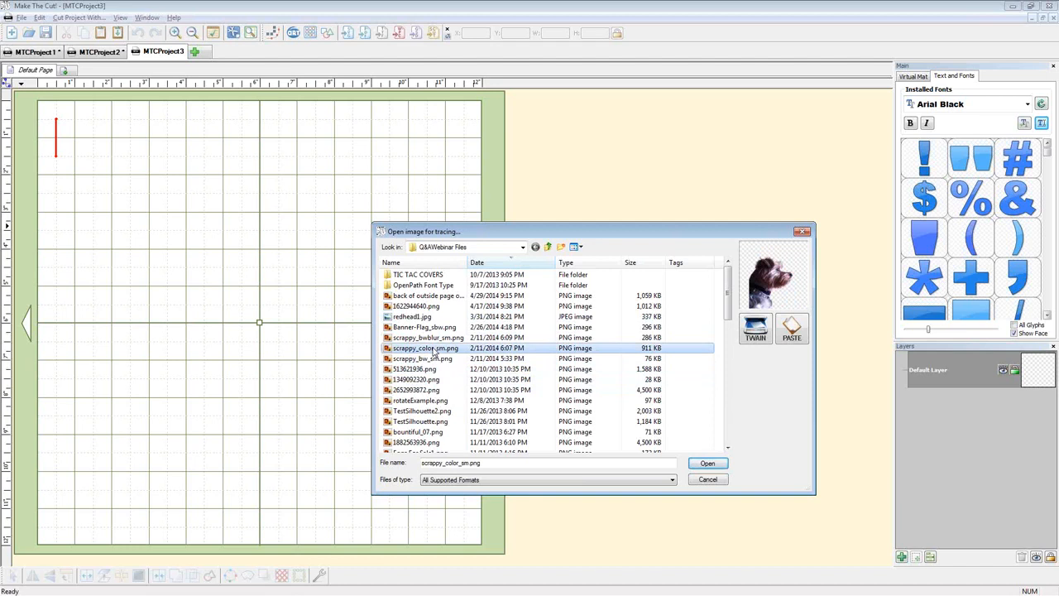
{"action": "left_click", "coordinate": [432, 337]}
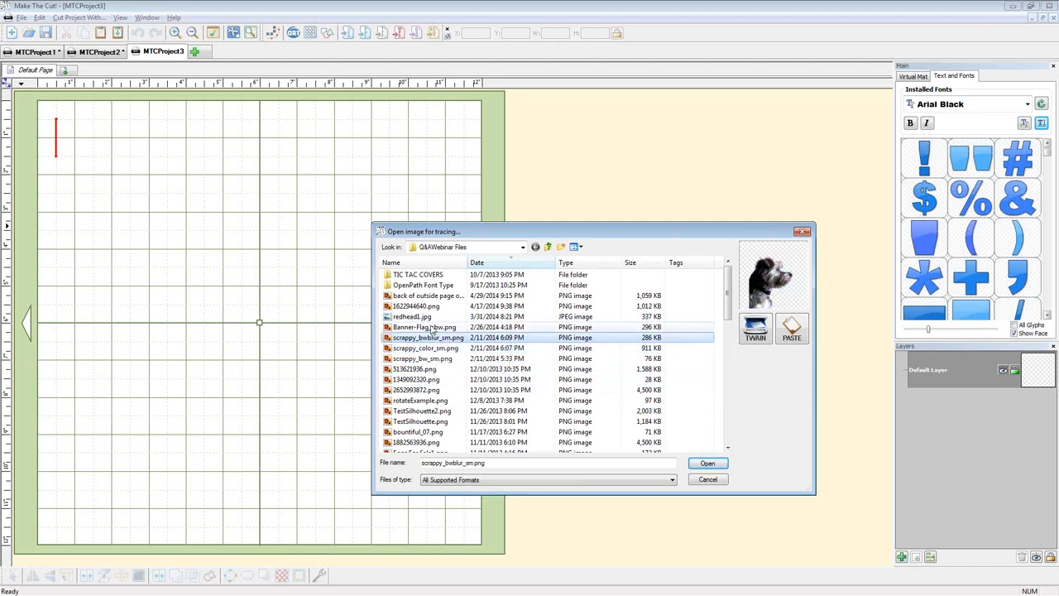
{"action": "left_click", "coordinate": [430, 327]}
{"action": "left_click", "coordinate": [429, 319]}
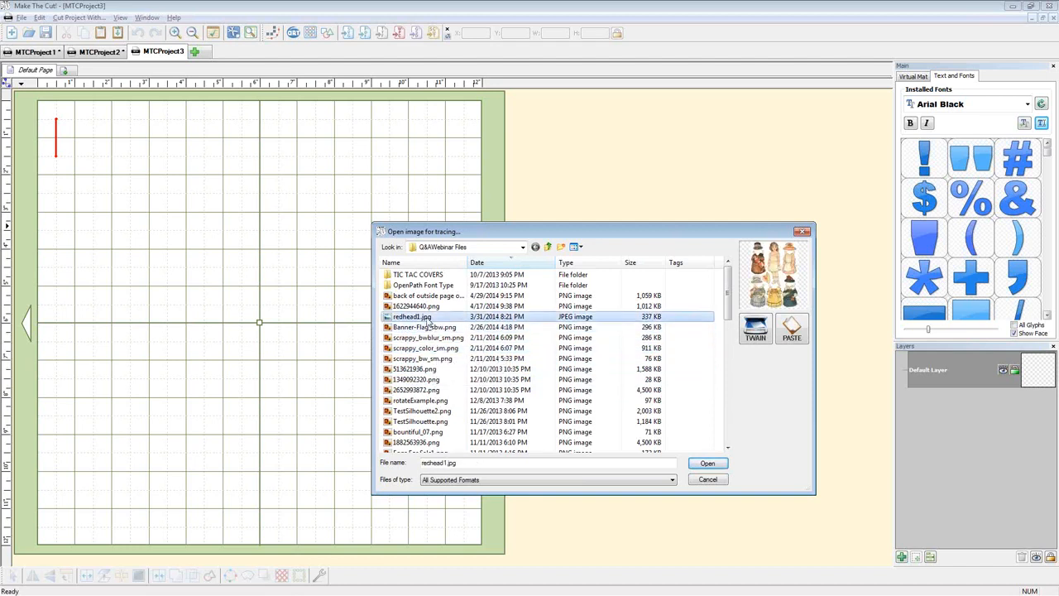
{"action": "left_click", "coordinate": [429, 310]}
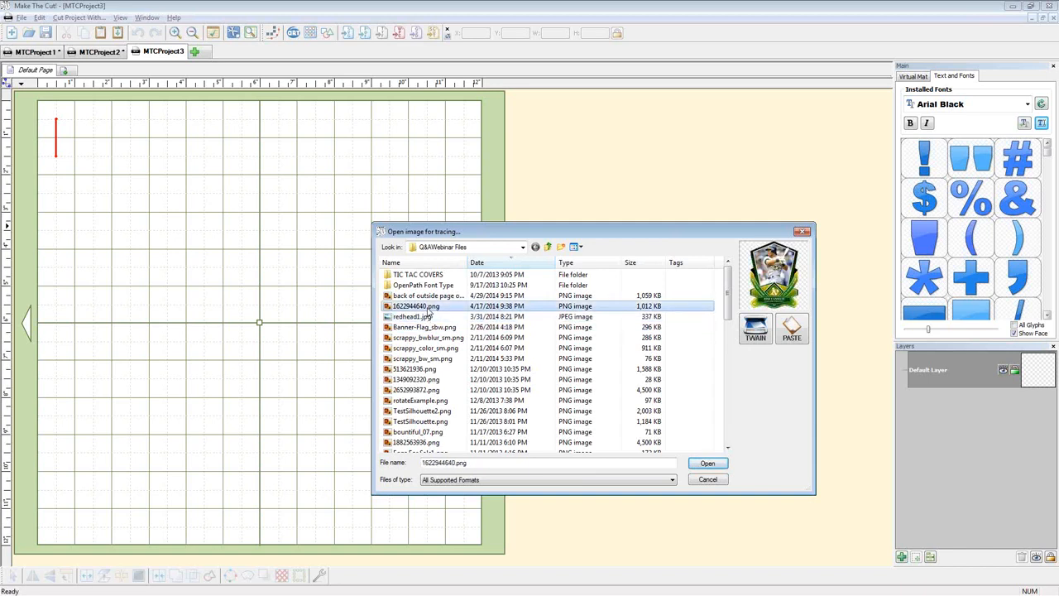
{"action": "left_click", "coordinate": [420, 412]}
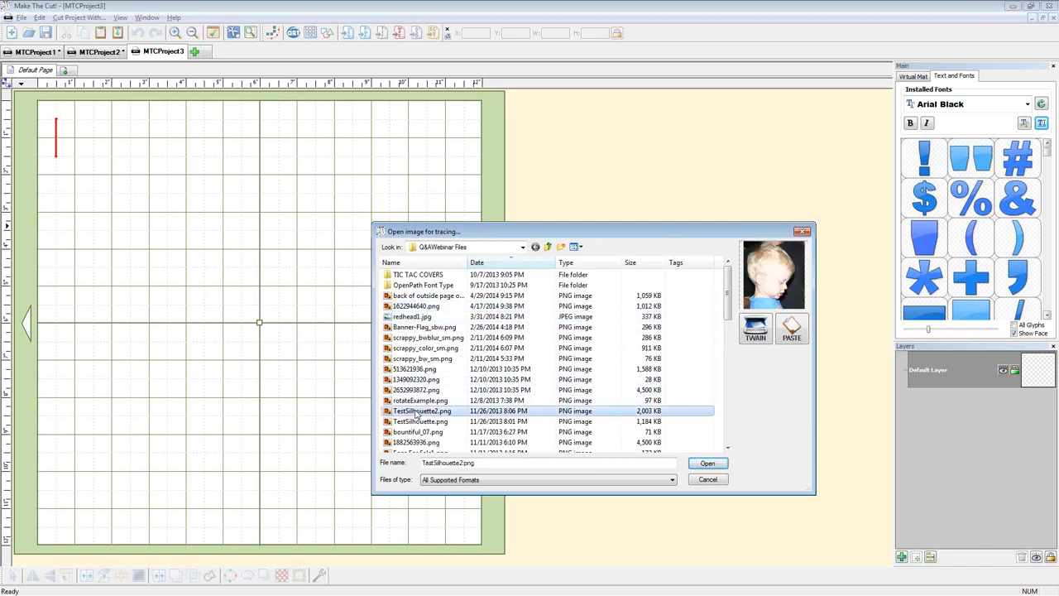
{"action": "left_click", "coordinate": [709, 464]}
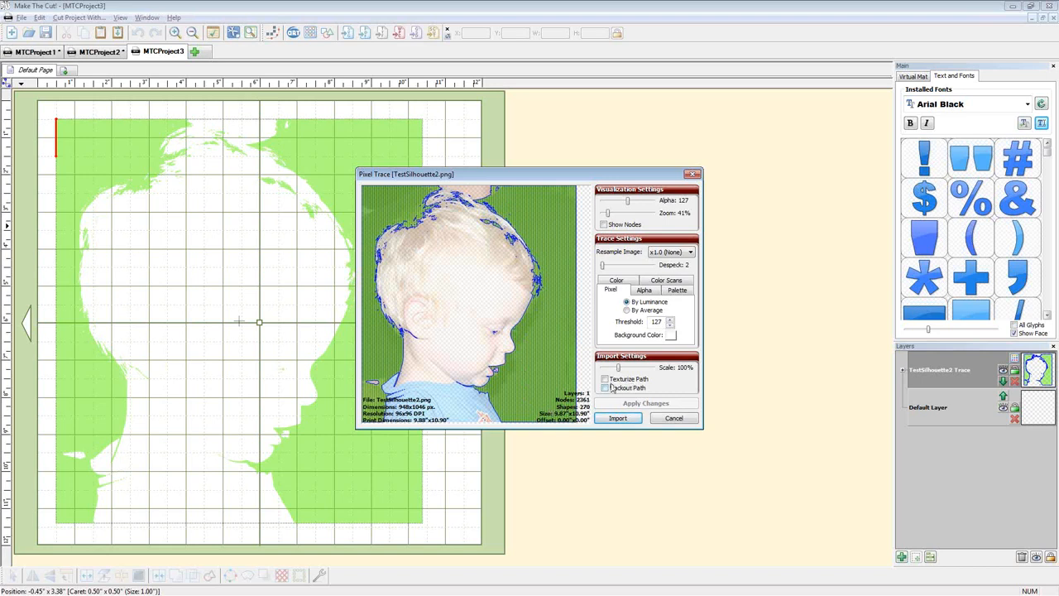
Import the photo as a textured path with a threshold of 255, and finish tracing without adding more layers.
{"action": "left_click", "coordinate": [605, 379]}
{"action": "double_click", "coordinate": [659, 321]}
{"action": "type", "text": "255"}
{"action": "left_click", "coordinate": [626, 403]}
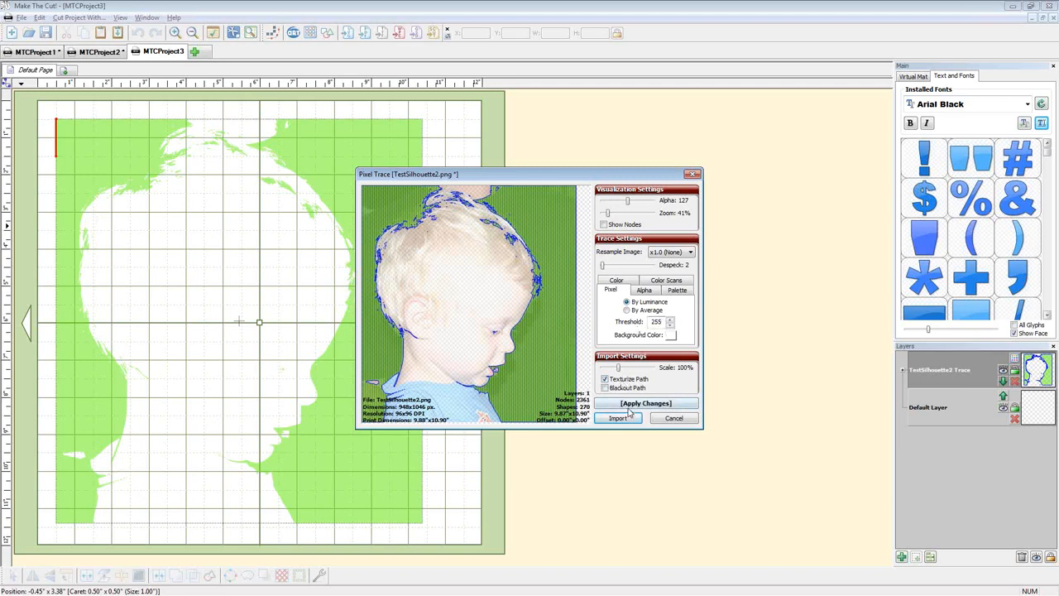
{"action": "left_click", "coordinate": [619, 419]}
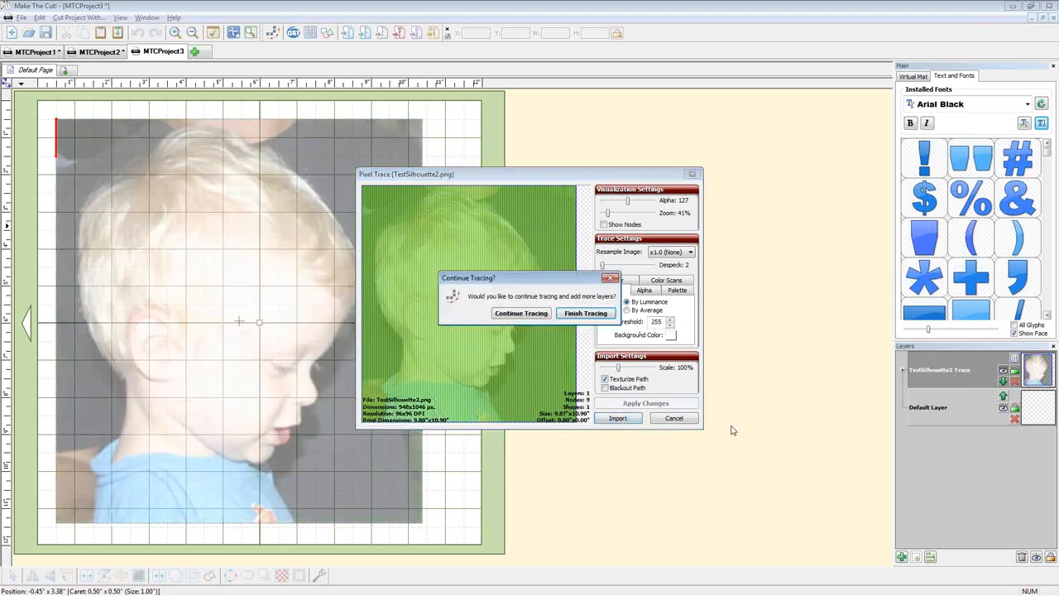
{"action": "left_click", "coordinate": [587, 314]}
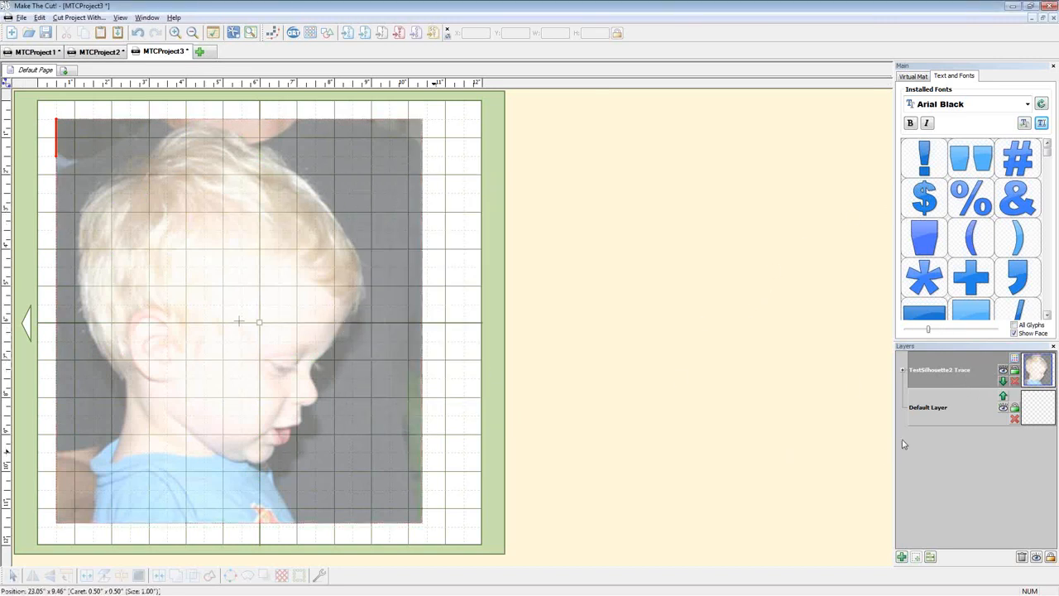
Place the photo trace layer, locked, beneath the active Default Layer, and show the drawing tools.
{"action": "left_click", "coordinate": [1004, 396]}
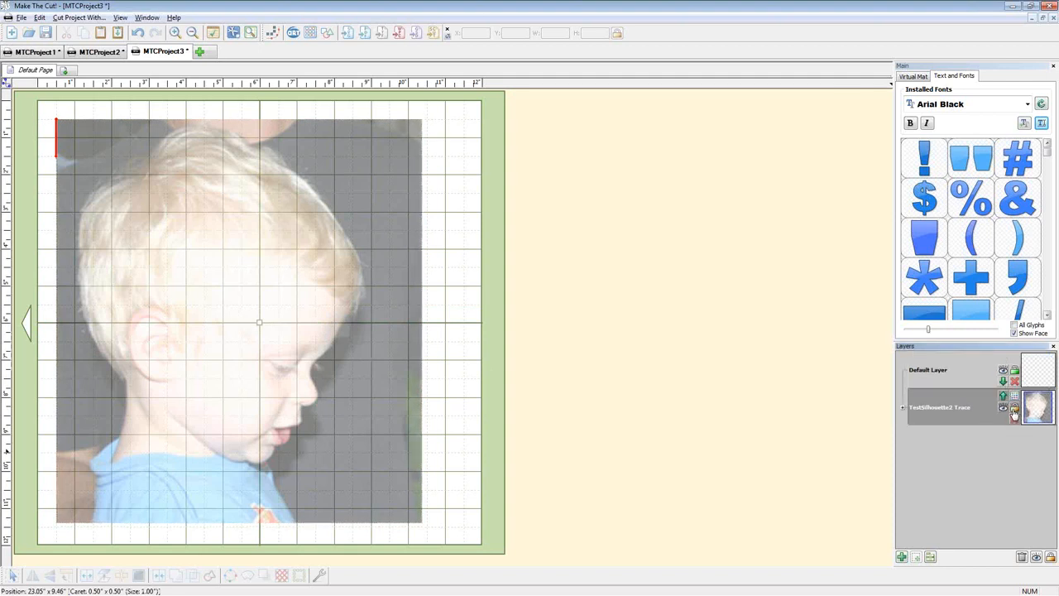
{"action": "left_click", "coordinate": [1038, 376]}
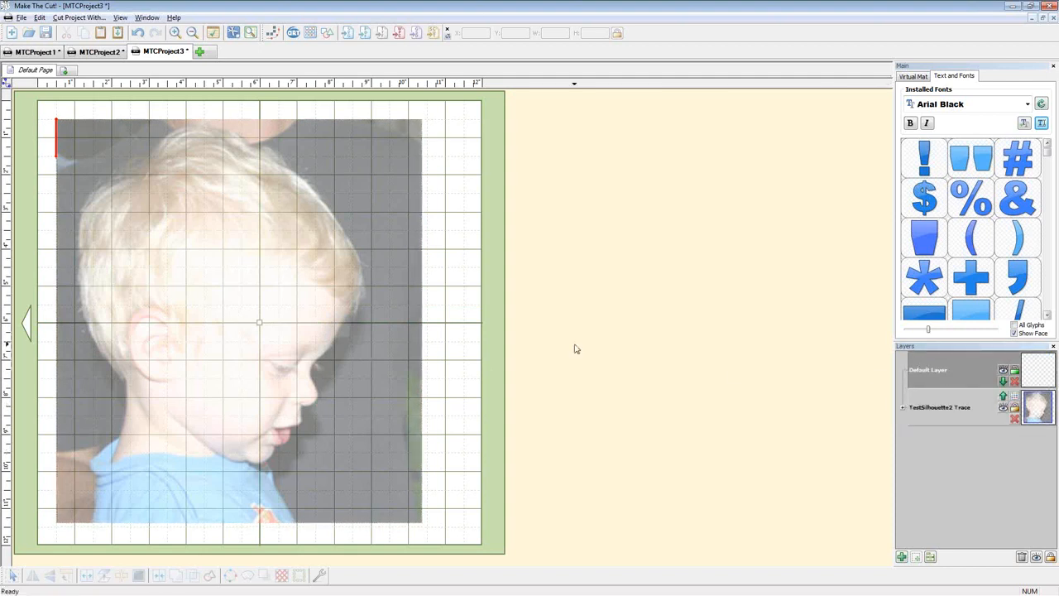
{"action": "left_click", "coordinate": [6, 84]}
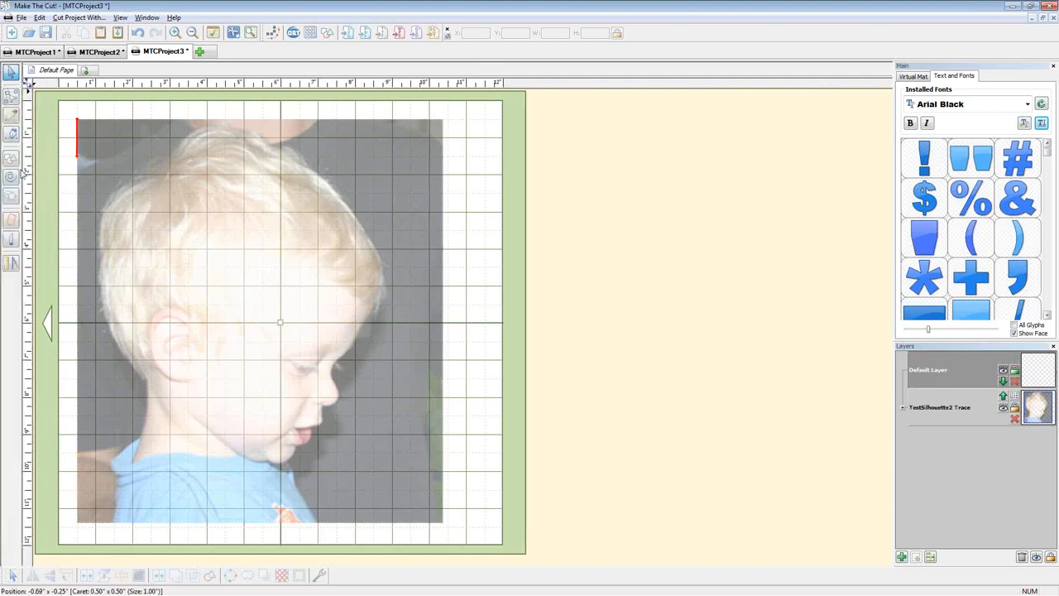
Draw a three-point path from the child's neck up to the back of the hair, about 0.15 by 7.16 inches.
{"action": "left_click", "coordinate": [12, 137]}
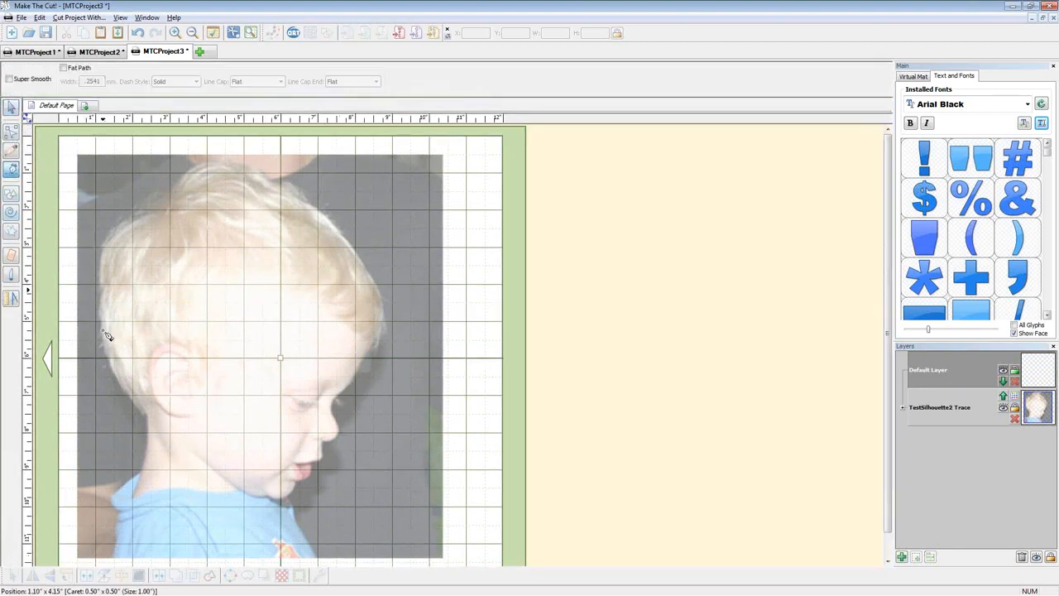
{"action": "left_click", "coordinate": [142, 474]}
{"action": "left_click", "coordinate": [146, 414]}
{"action": "double_click", "coordinate": [142, 208]}
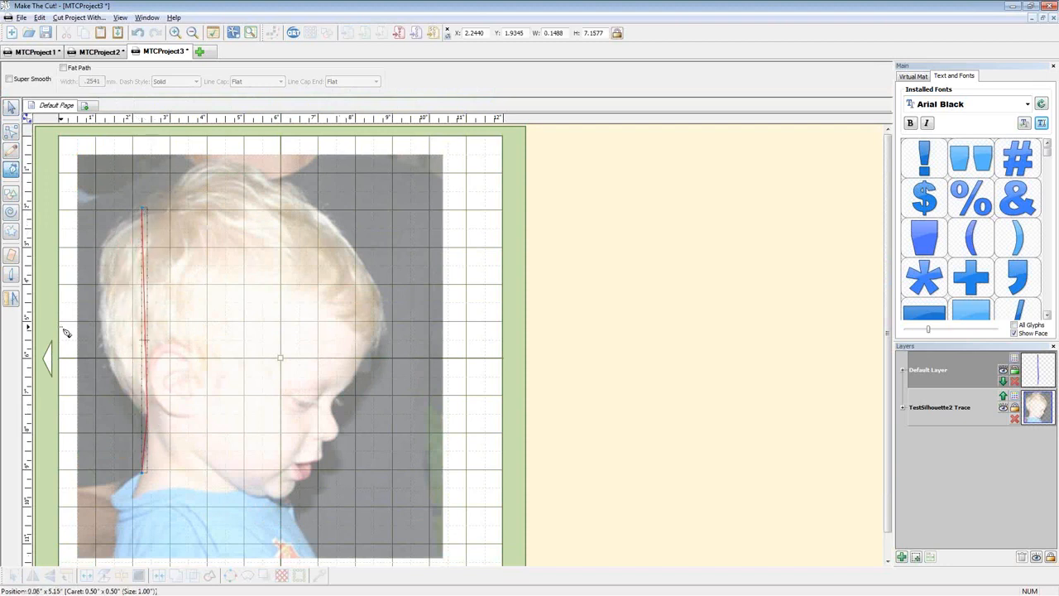
Bend the path's long upper segment outward with its curve handles to follow the back of the child's head.
{"action": "left_click", "coordinate": [10, 133]}
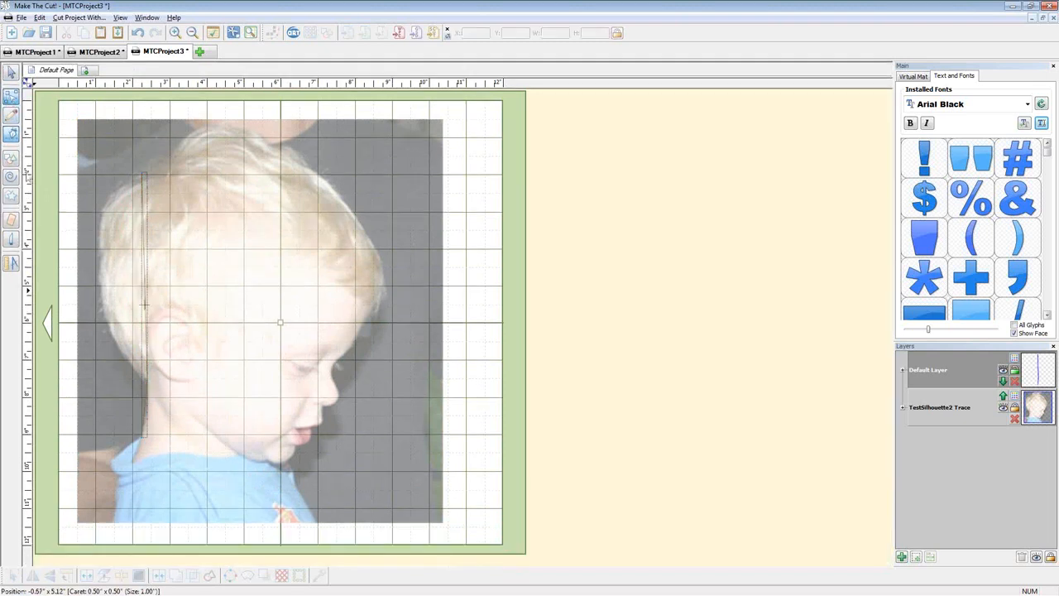
{"action": "left_click", "coordinate": [148, 413]}
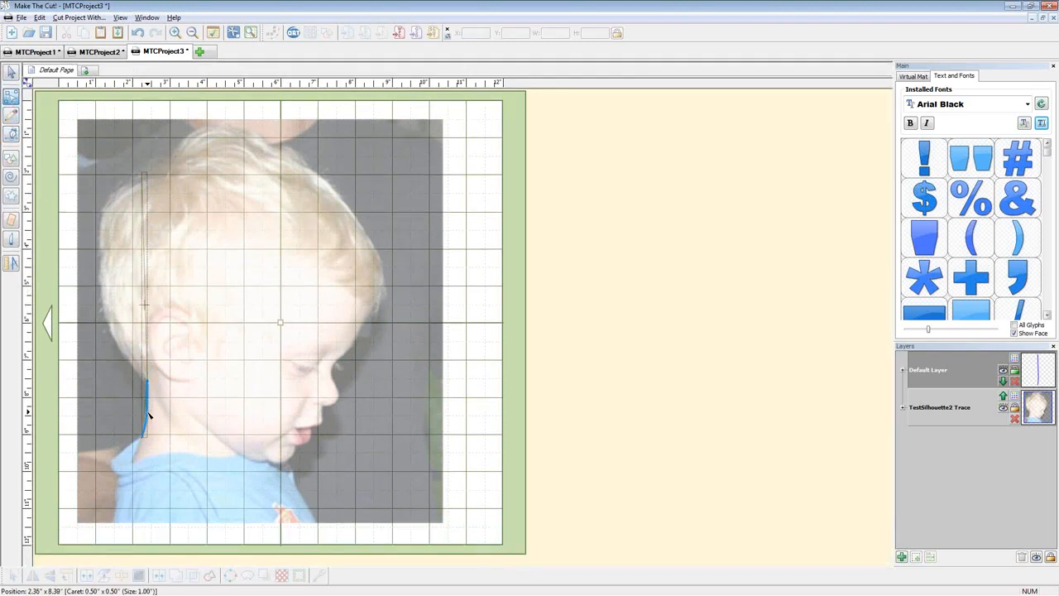
{"action": "left_click_drag", "start_coordinate": [146, 336], "coordinate": [104, 324]}
{"action": "left_click", "coordinate": [128, 235]}
{"action": "left_click_drag", "start_coordinate": [143, 240], "coordinate": [108, 183]}
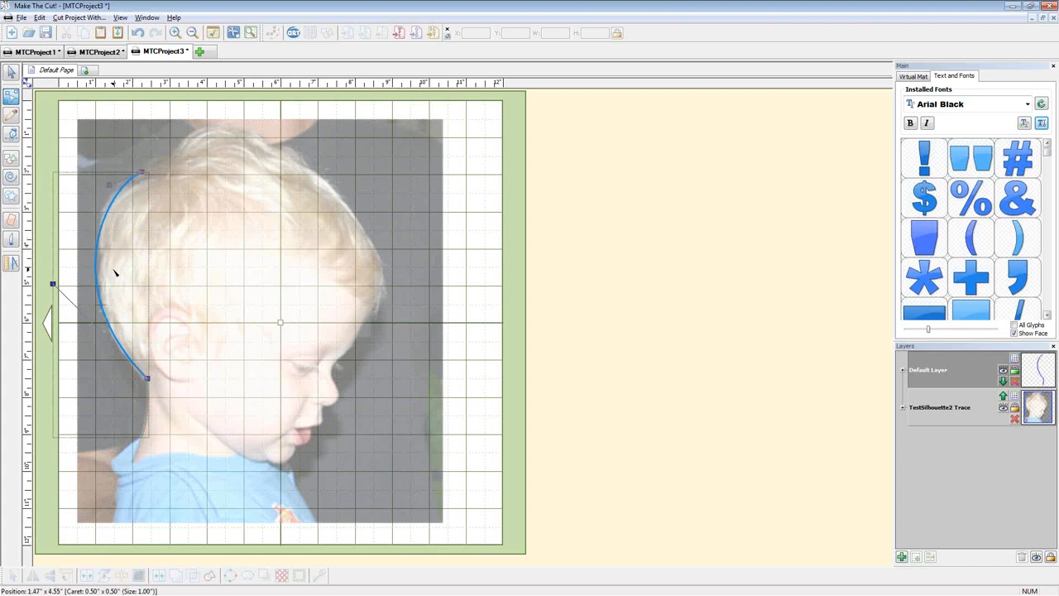
{"action": "left_click_drag", "start_coordinate": [53, 284], "coordinate": [63, 290]}
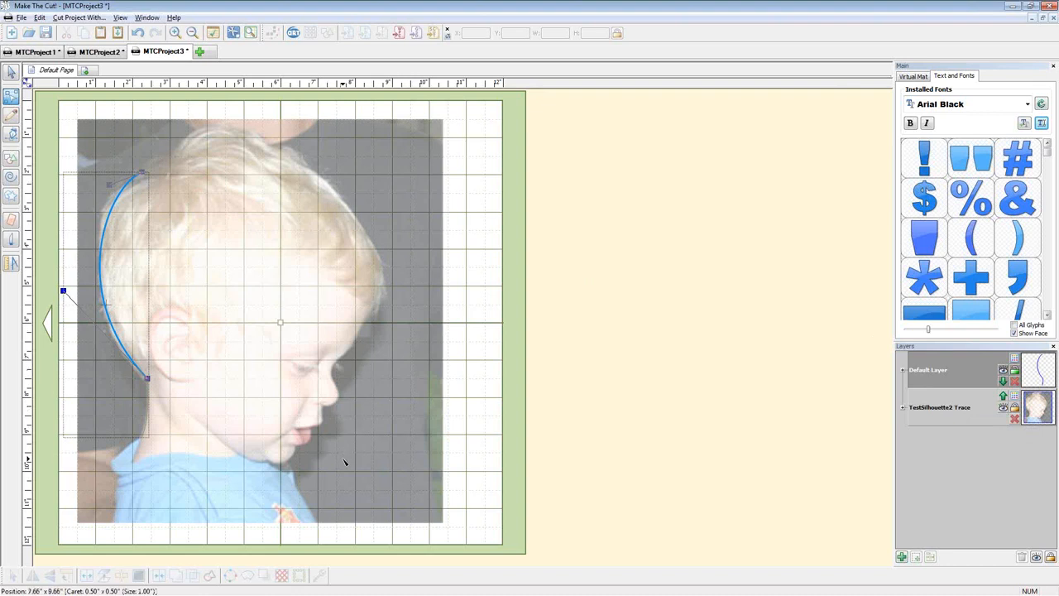
Undo the curve edits and the path drawn along the back of the head.
{"action": "key", "text": "ctrl+z"}
{"action": "key", "text": "ctrl+z"}
{"action": "key", "text": "ctrl+z"}
{"action": "key", "text": "ctrl+z"}
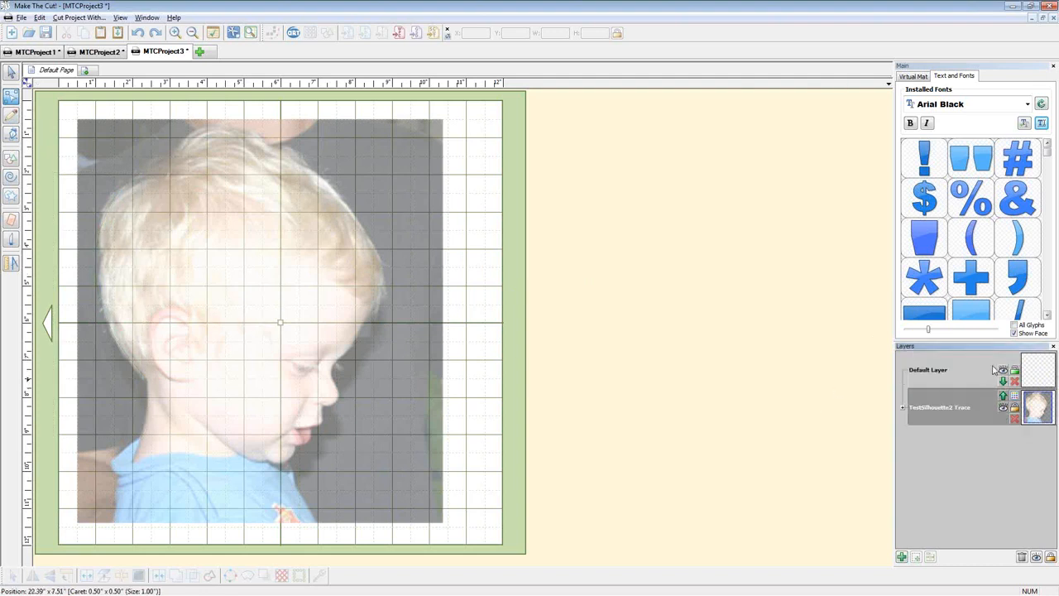
Make the Default Layer active and place a Heart 1 shape on the mat over the photo.
{"action": "left_click", "coordinate": [950, 367]}
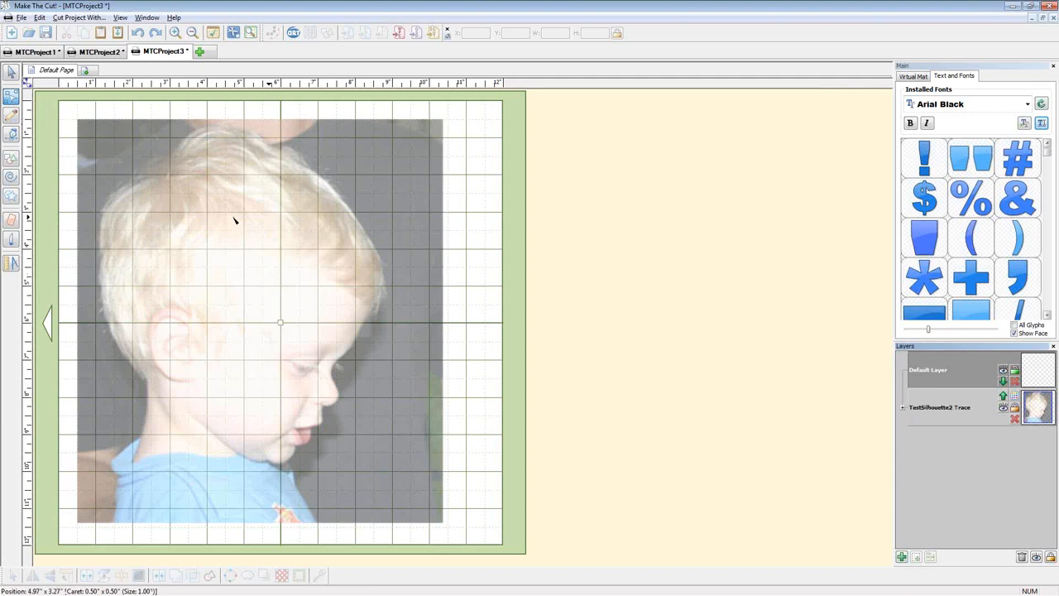
{"action": "left_click", "coordinate": [11, 157]}
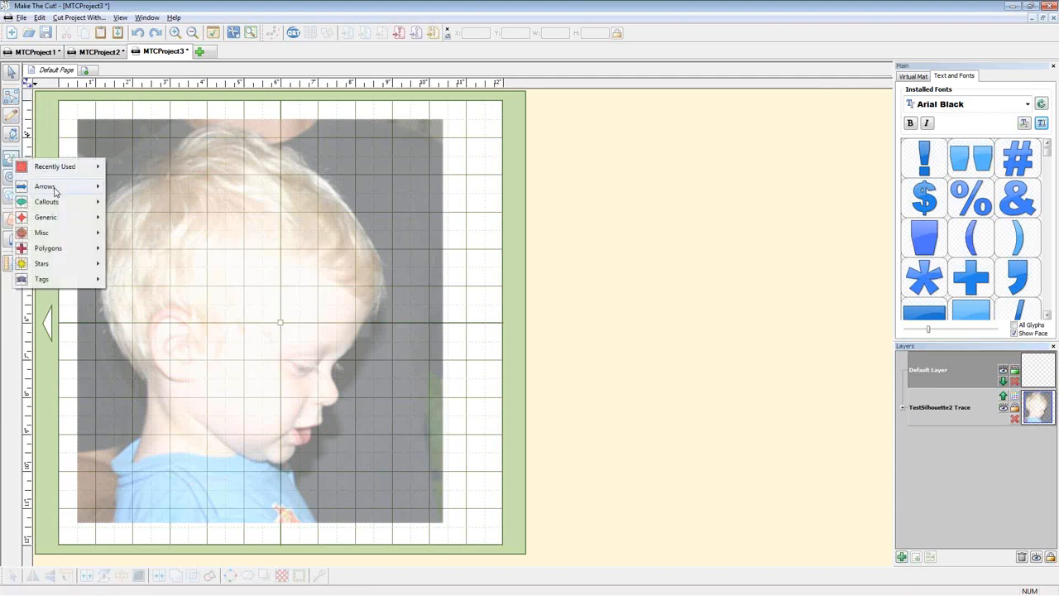
{"action": "mouse_move", "coordinate": [49, 233]}
{"action": "mouse_move", "coordinate": [50, 168]}
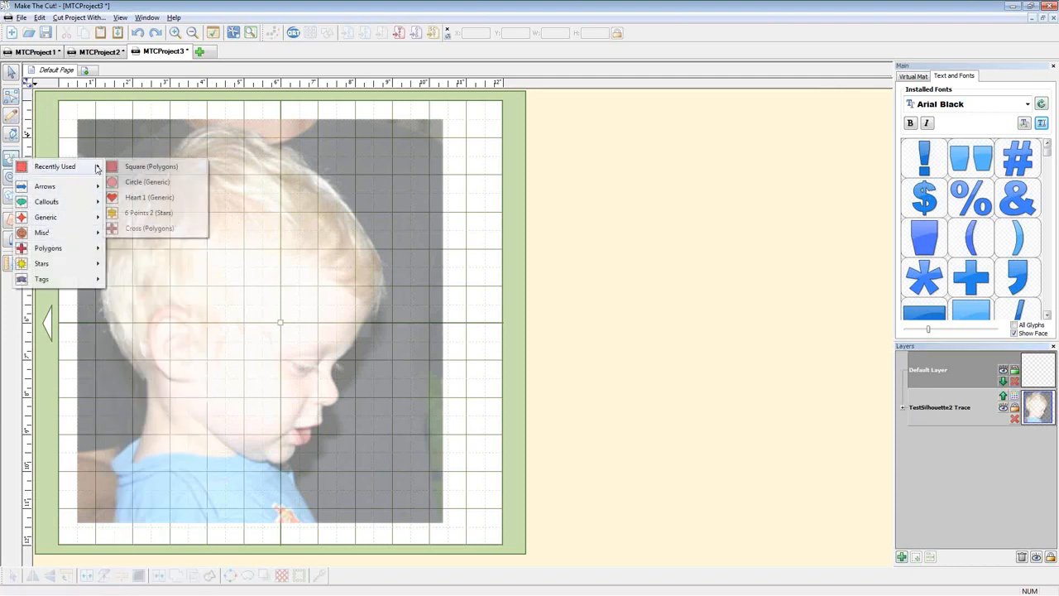
{"action": "left_click", "coordinate": [137, 205]}
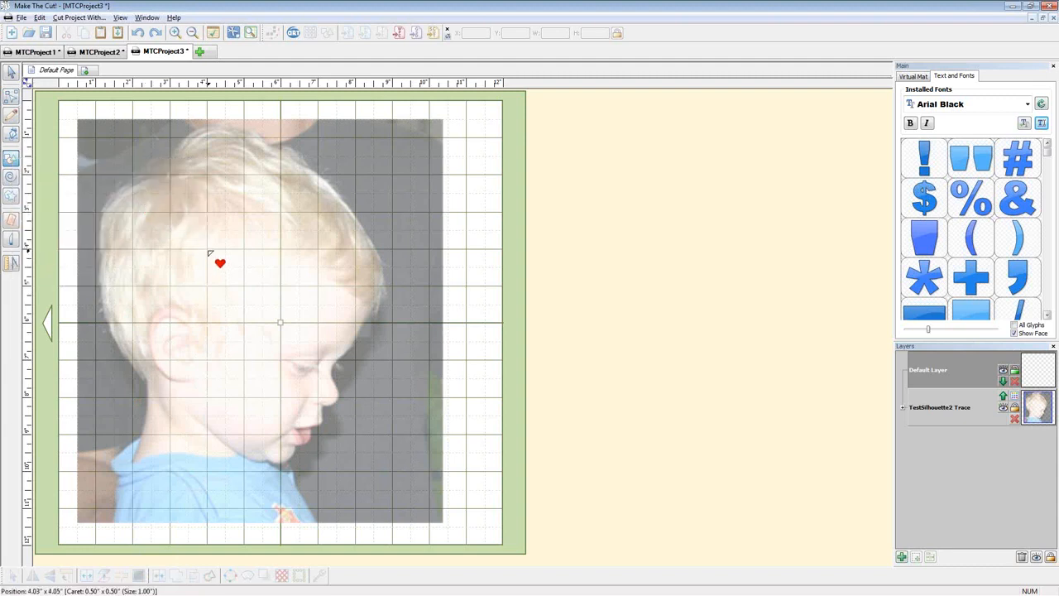
{"action": "left_click", "coordinate": [210, 251]}
Enlarge the heart to about 10.24 by 8.71 inches over the child's face and move its layer beneath the photo trace layer.
{"action": "left_click", "coordinate": [11, 73]}
{"action": "left_click", "coordinate": [229, 269]}
{"action": "left_click_drag", "start_coordinate": [229, 269], "coordinate": [135, 173]}
{"action": "left_click_drag", "start_coordinate": [166, 208], "coordinate": [494, 591]}
{"action": "left_click_drag", "start_coordinate": [308, 408], "coordinate": [289, 446]}
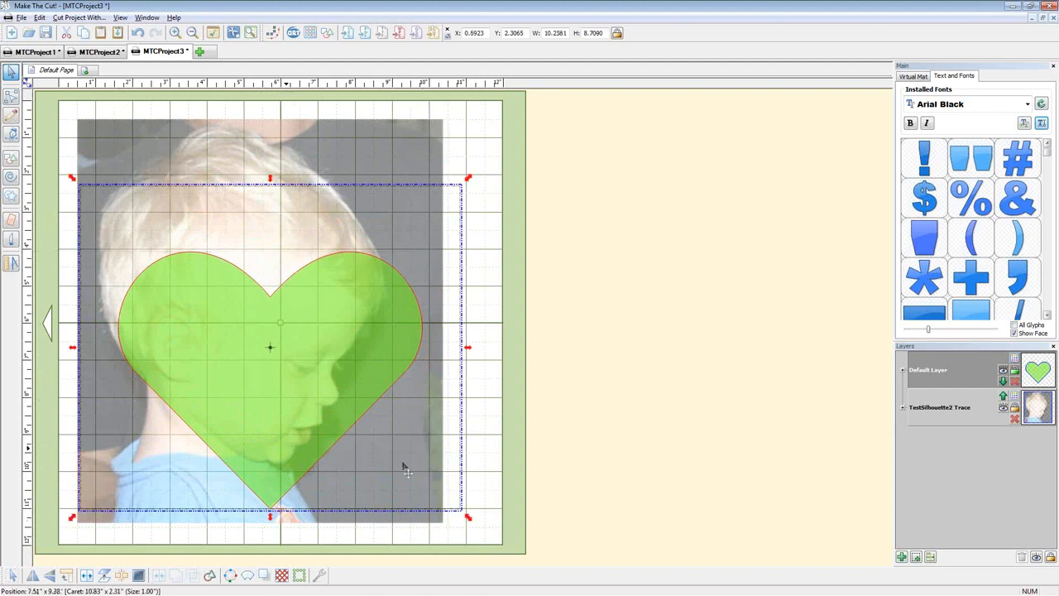
{"action": "left_click", "coordinate": [1003, 383]}
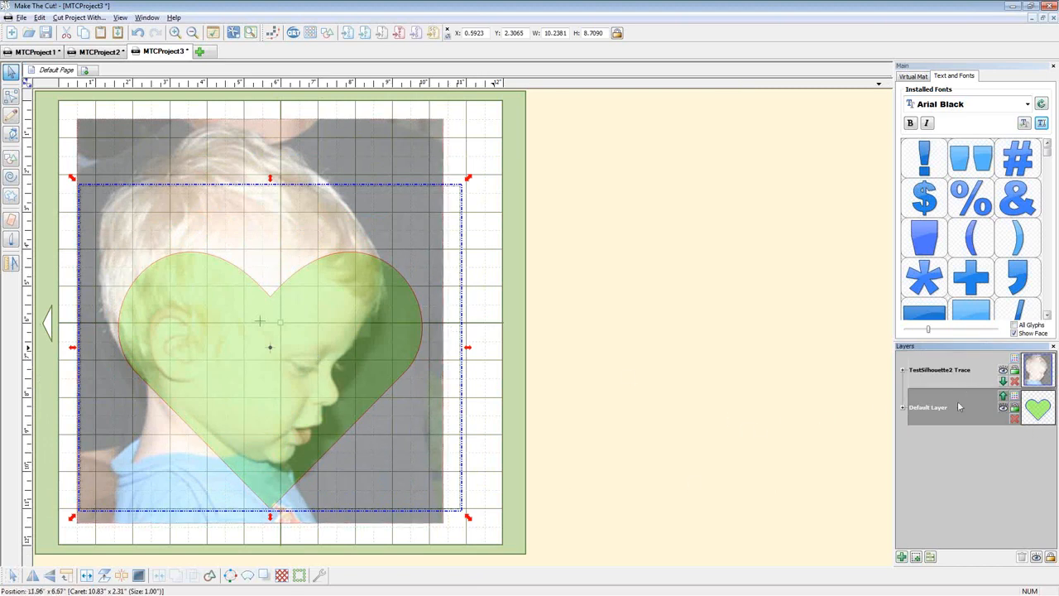
{"action": "left_click", "coordinate": [959, 374]}
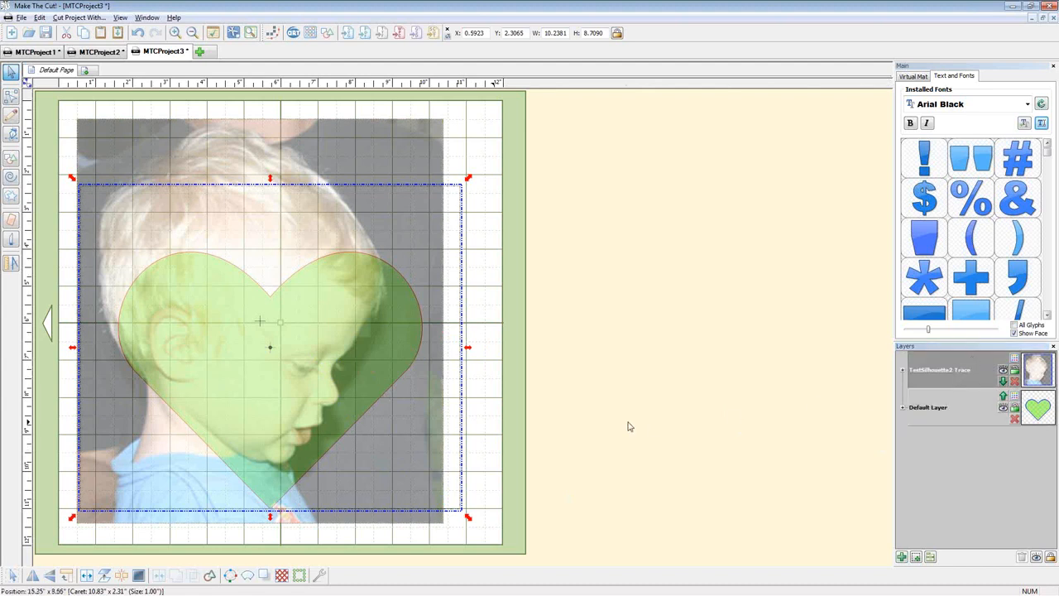
Cut a heart-shaped piece from the photo by joining and breaking all shapes, and move the piece beside the photo.
{"action": "key", "text": "ctrl+a"}
{"action": "key", "text": "ctrl+j"}
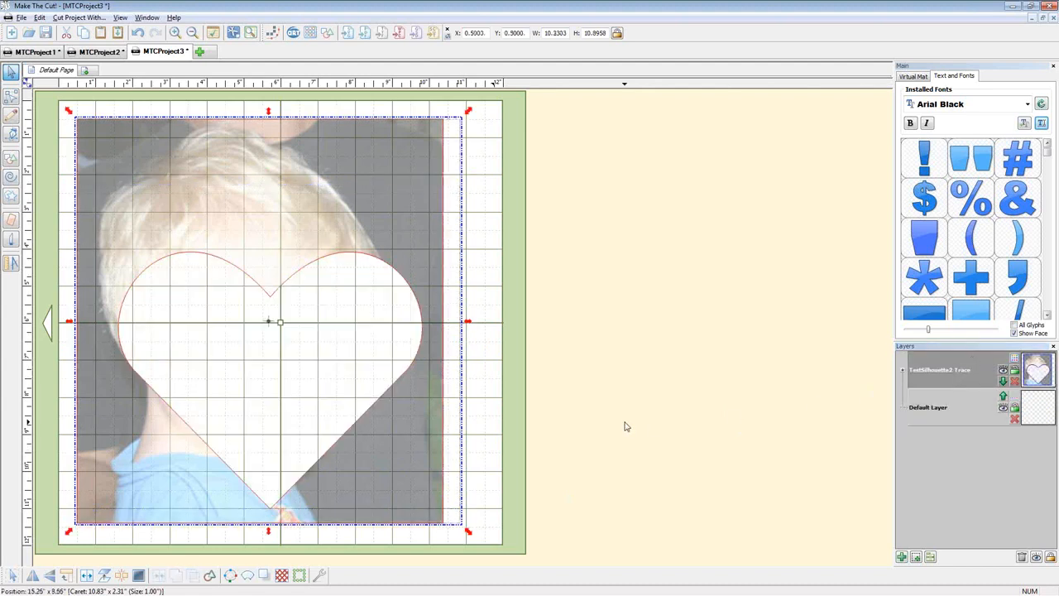
{"action": "key", "text": "ctrl+b"}
{"action": "left_click", "coordinate": [606, 432]}
{"action": "left_click_drag", "start_coordinate": [406, 323], "coordinate": [753, 275]}
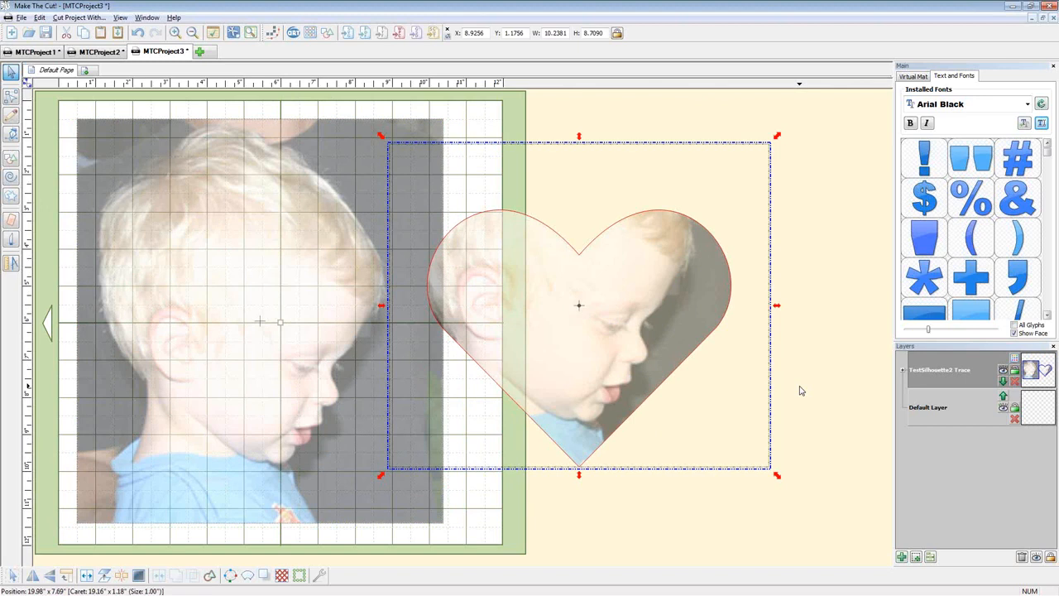
Undo the heart cutout's move together with the break and join of the photo and heart.
{"action": "key", "text": "ctrl+z"}
{"action": "key", "text": "ctrl+z"}
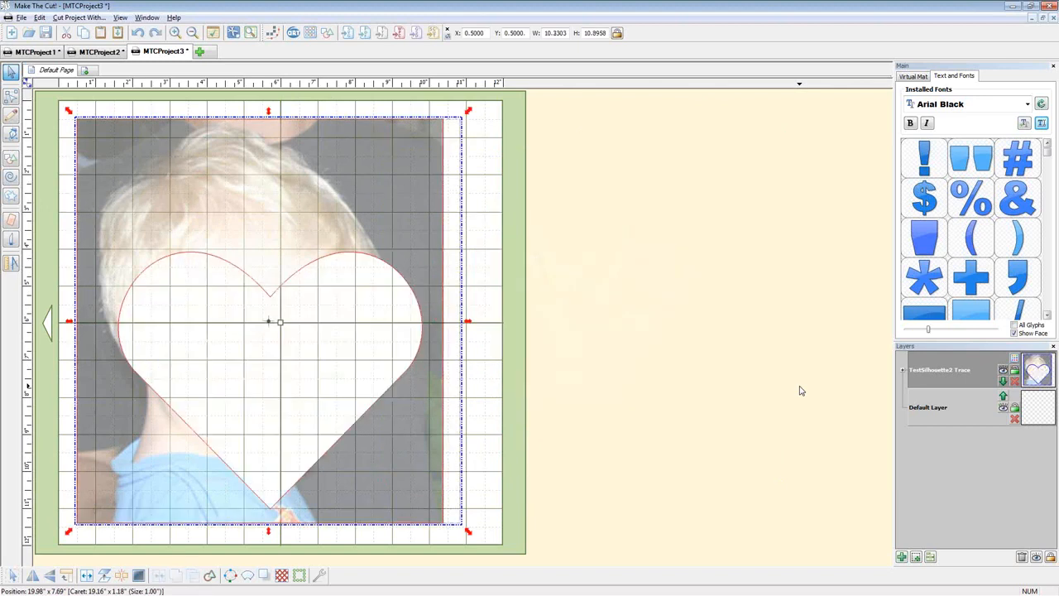
{"action": "key", "text": "ctrl+z"}
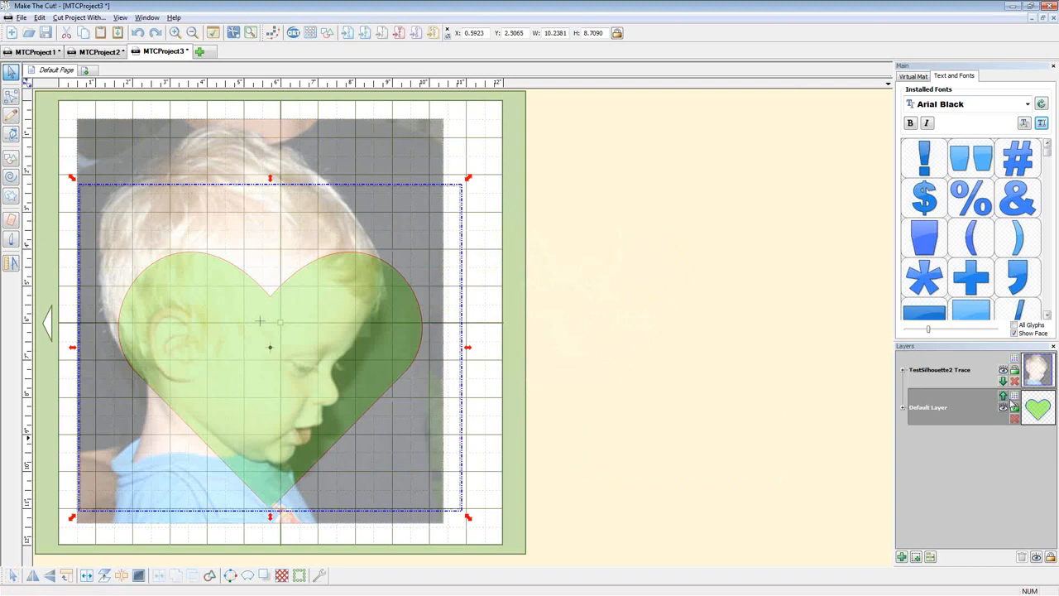
Delete the photo from the mat, undo the deletion, and deselect everything.
{"action": "left_click", "coordinate": [536, 384]}
{"action": "left_click", "coordinate": [408, 361]}
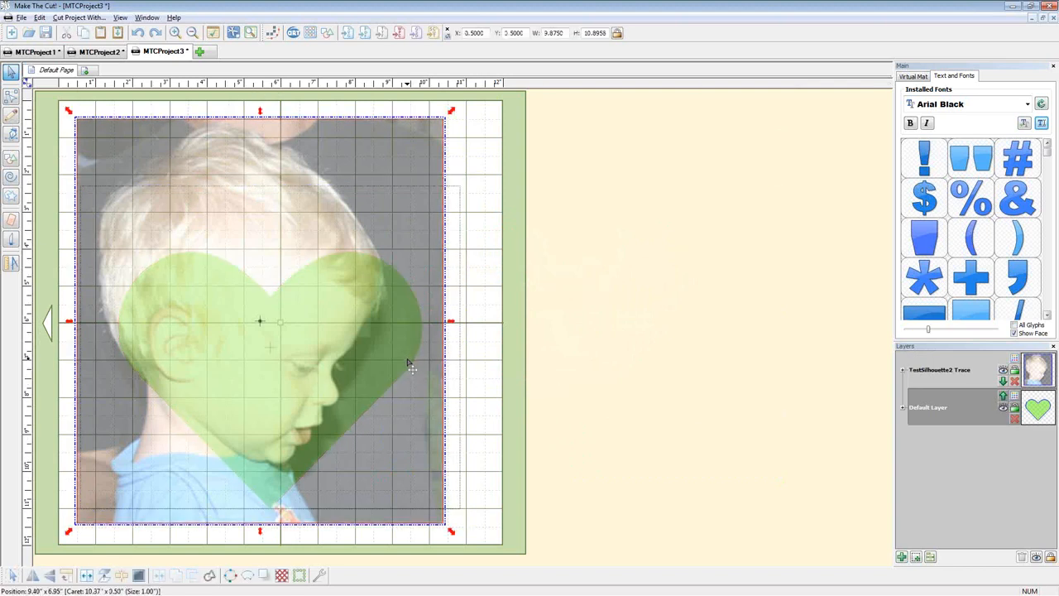
{"action": "key", "text": "Delete"}
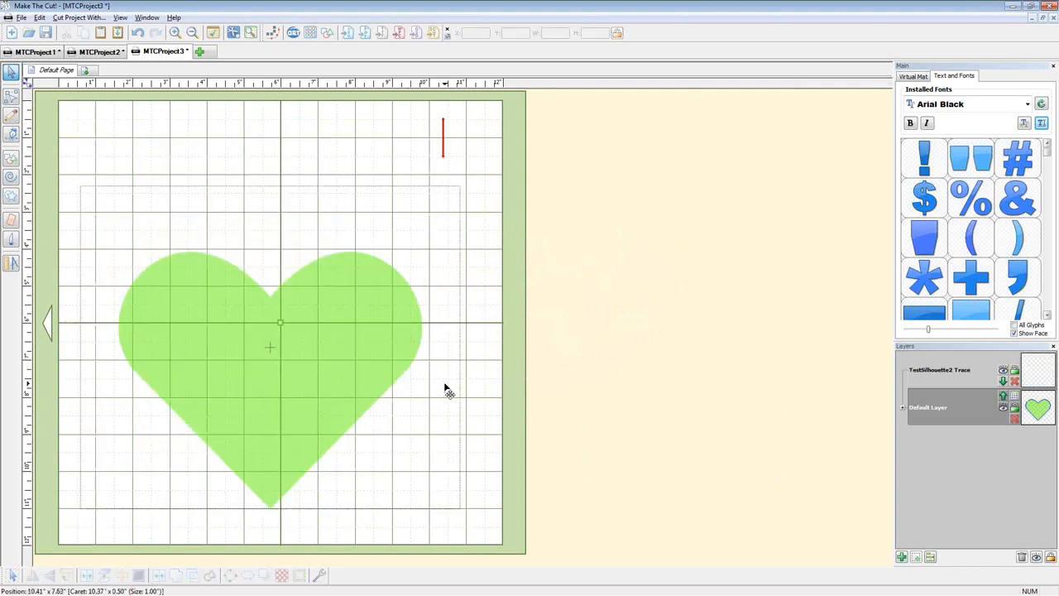
{"action": "key", "text": "ctrl+z"}
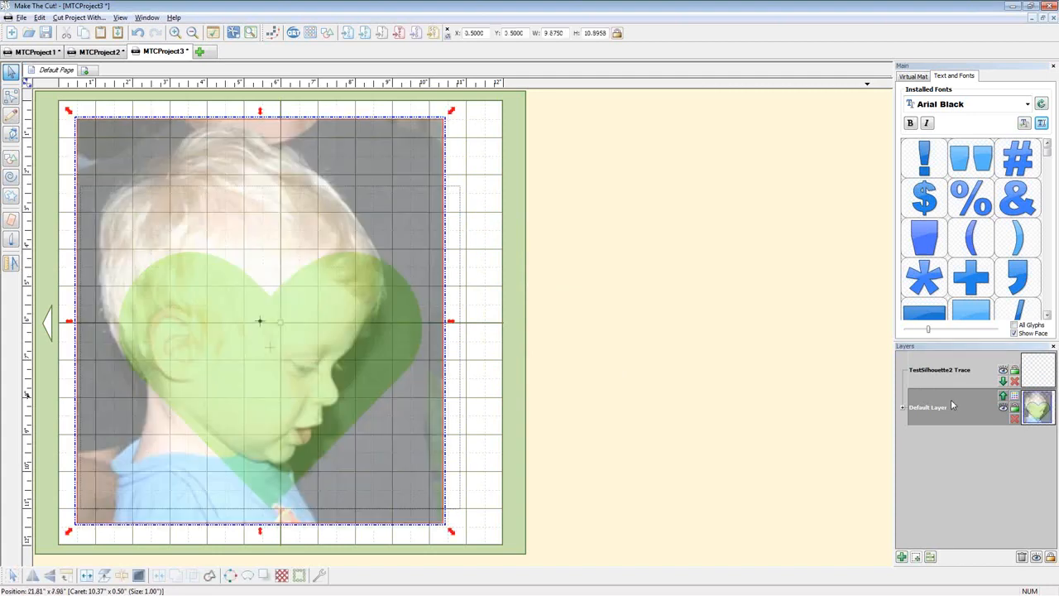
{"action": "left_click", "coordinate": [762, 431]}
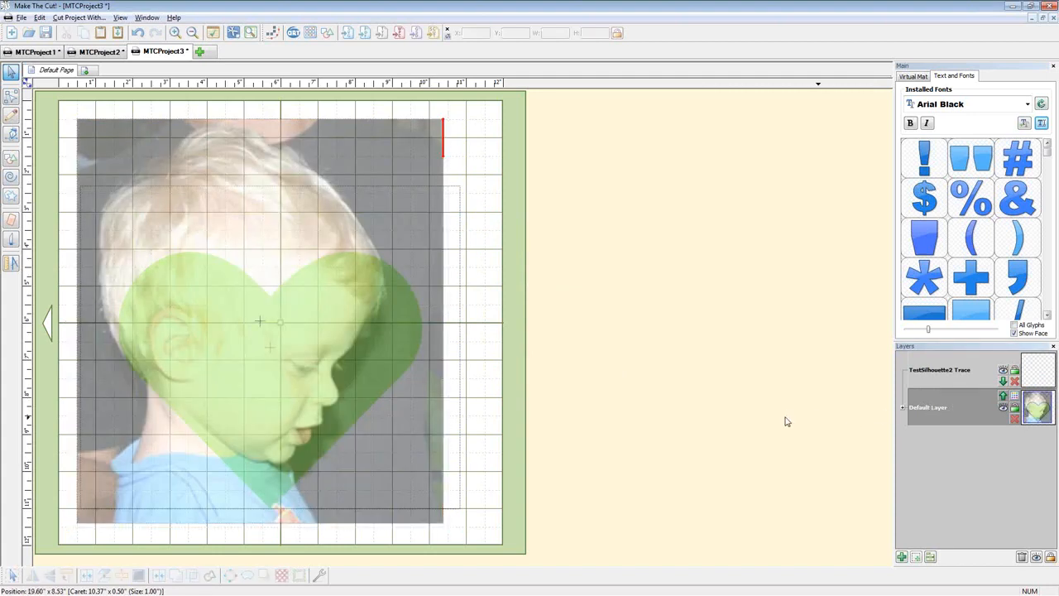
Try reordering the photo and heart within the expanded Default Layer, and return the photo to the TestSilhouette2 Trace layer.
{"action": "left_click", "coordinate": [904, 408]}
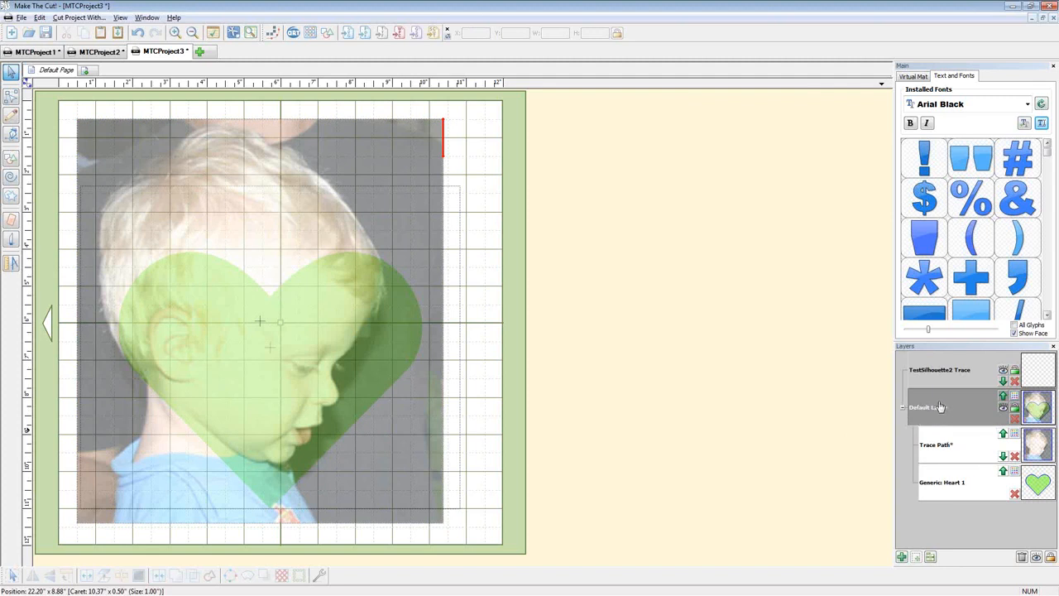
{"action": "left_click", "coordinate": [1003, 470]}
{"action": "left_click", "coordinate": [1003, 470]}
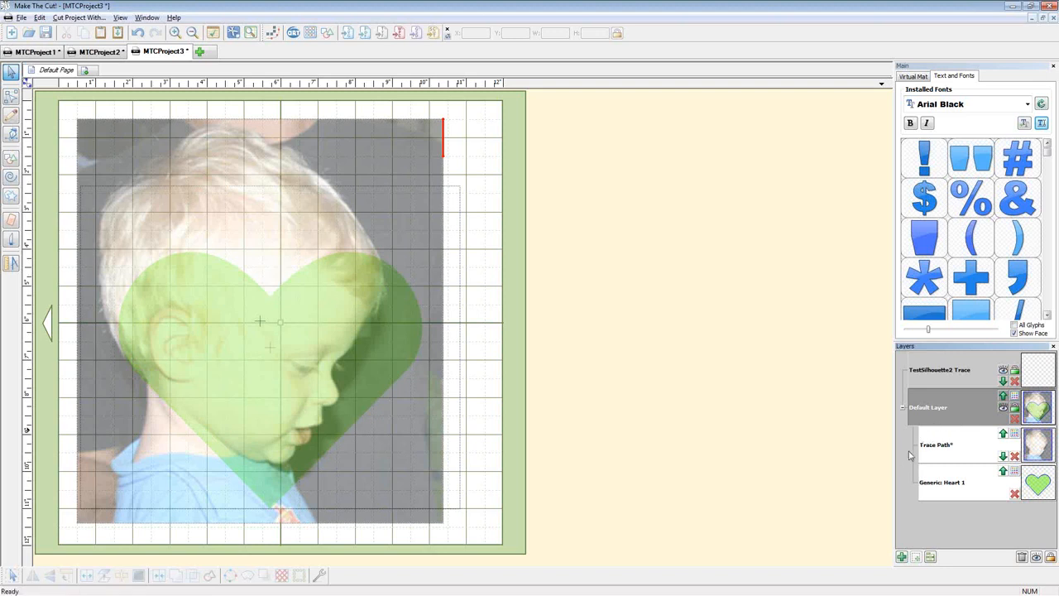
{"action": "left_click", "coordinate": [903, 408]}
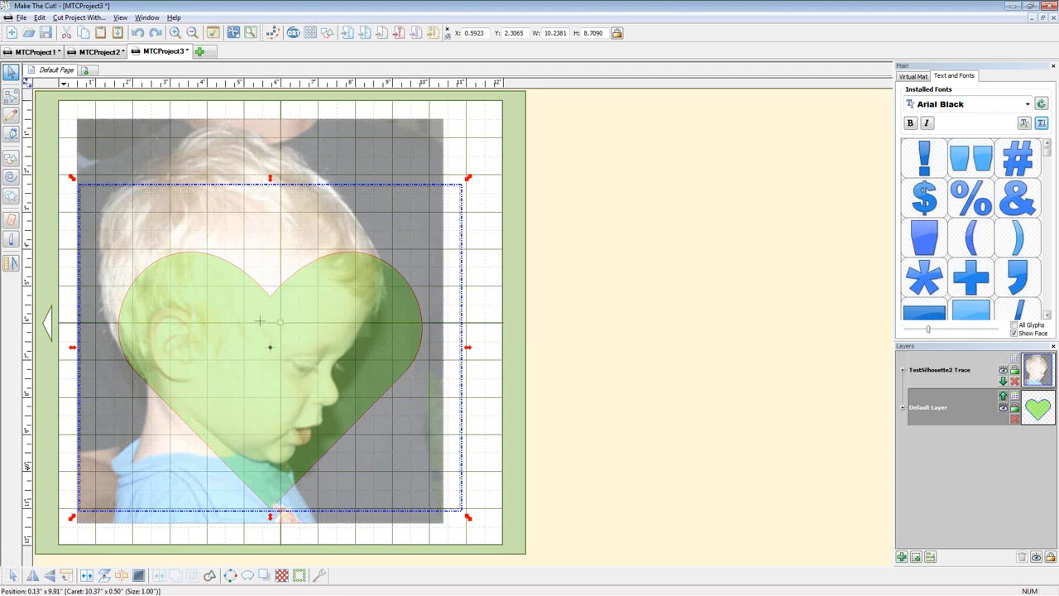
{"action": "left_click", "coordinate": [615, 301]}
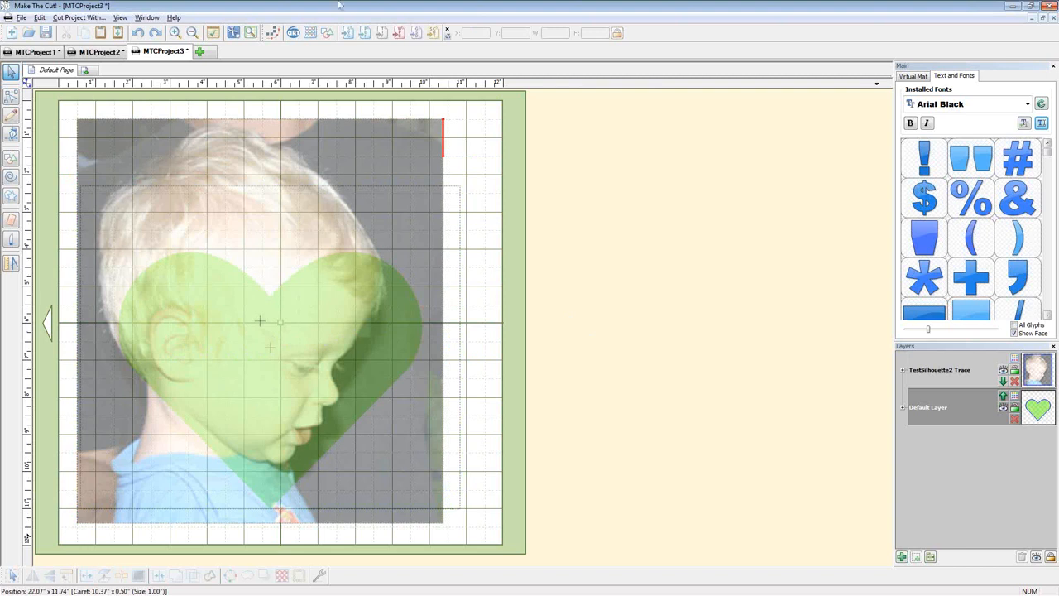
Switch to MTCProject1 and copy its Default Page.
{"action": "left_click", "coordinate": [83, 54]}
{"action": "left_click", "coordinate": [37, 55]}
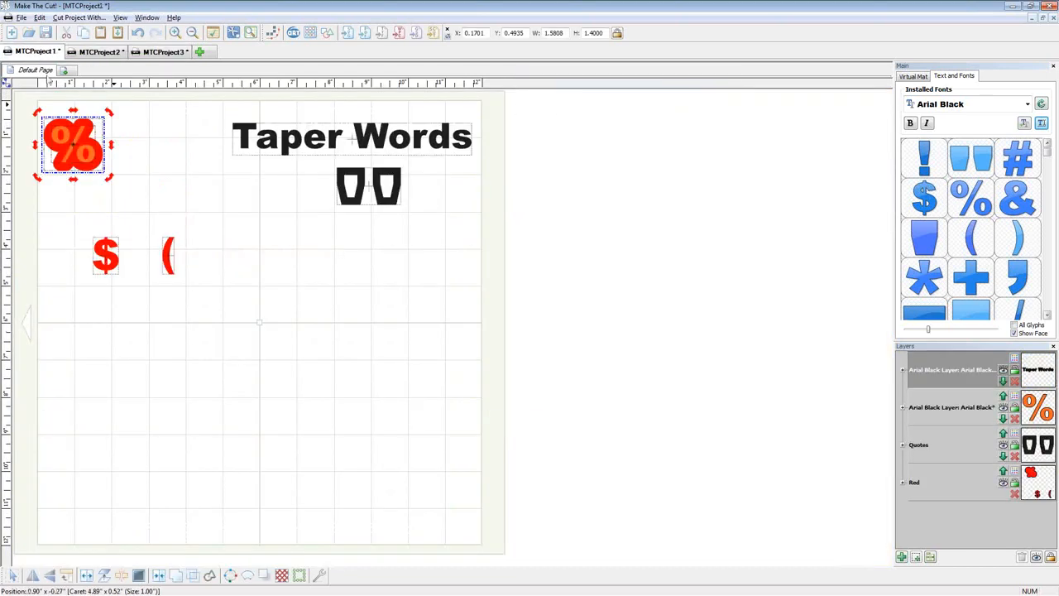
{"action": "right_click", "coordinate": [164, 156]}
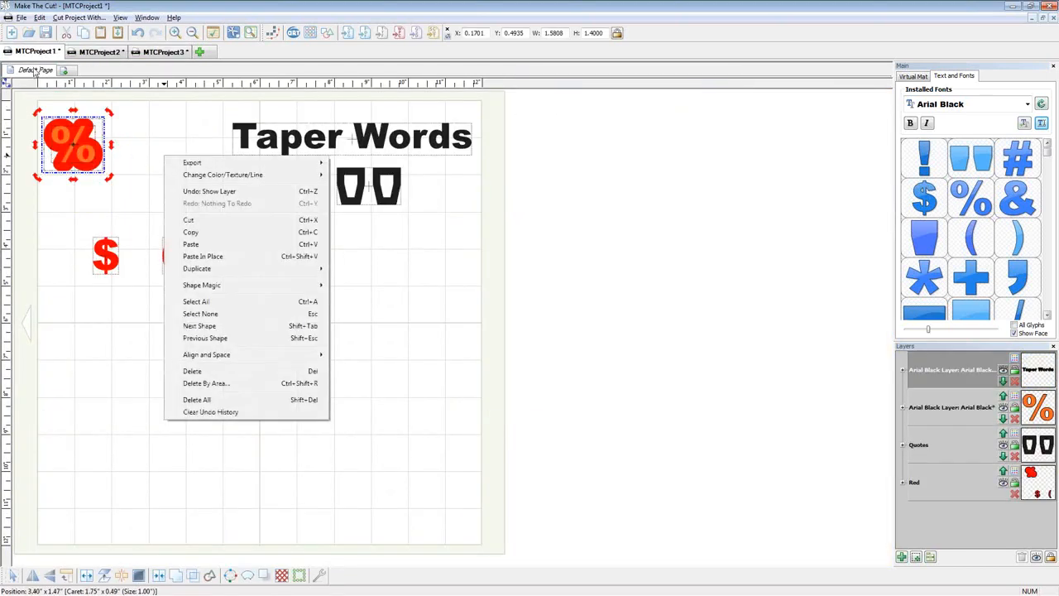
{"action": "right_click", "coordinate": [34, 69]}
{"action": "left_click", "coordinate": [71, 144]}
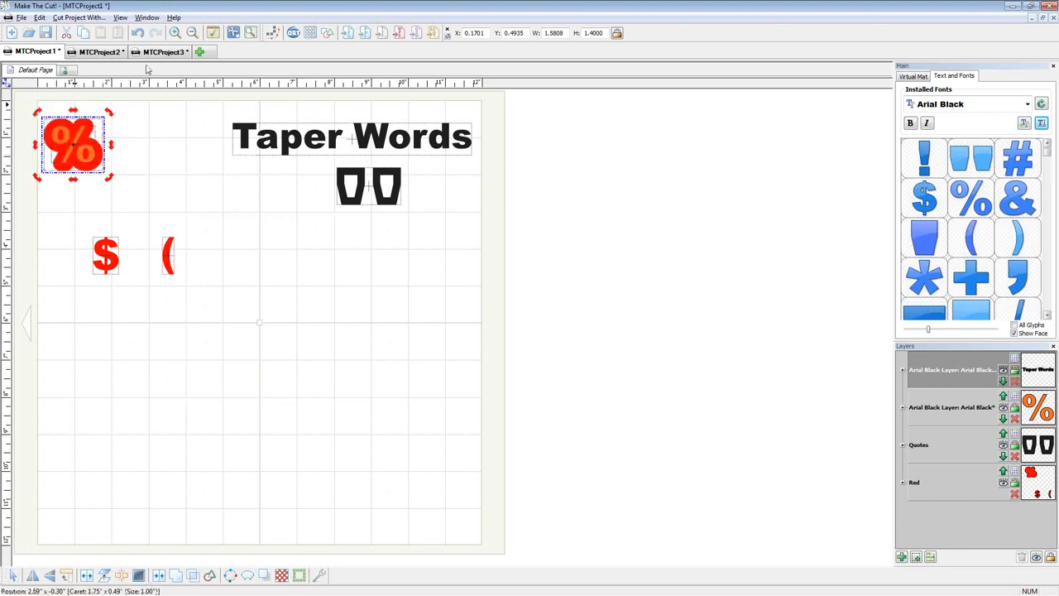
Merge-paste the copied page into the Default Page of MTCProject3 and deselect the pasted shapes.
{"action": "left_click", "coordinate": [155, 52]}
{"action": "right_click", "coordinate": [58, 72]}
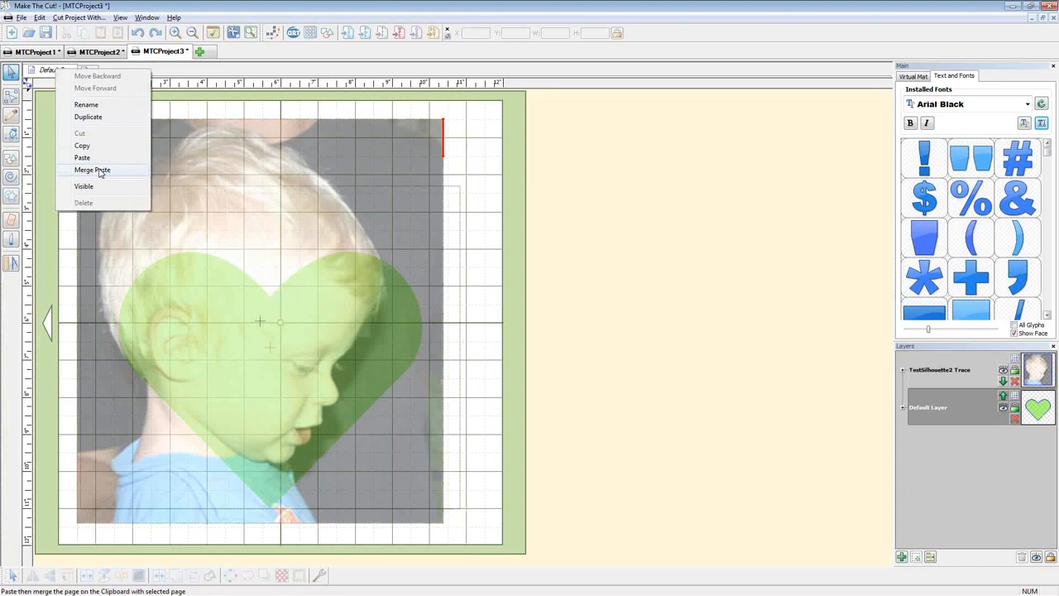
{"action": "left_click", "coordinate": [92, 170]}
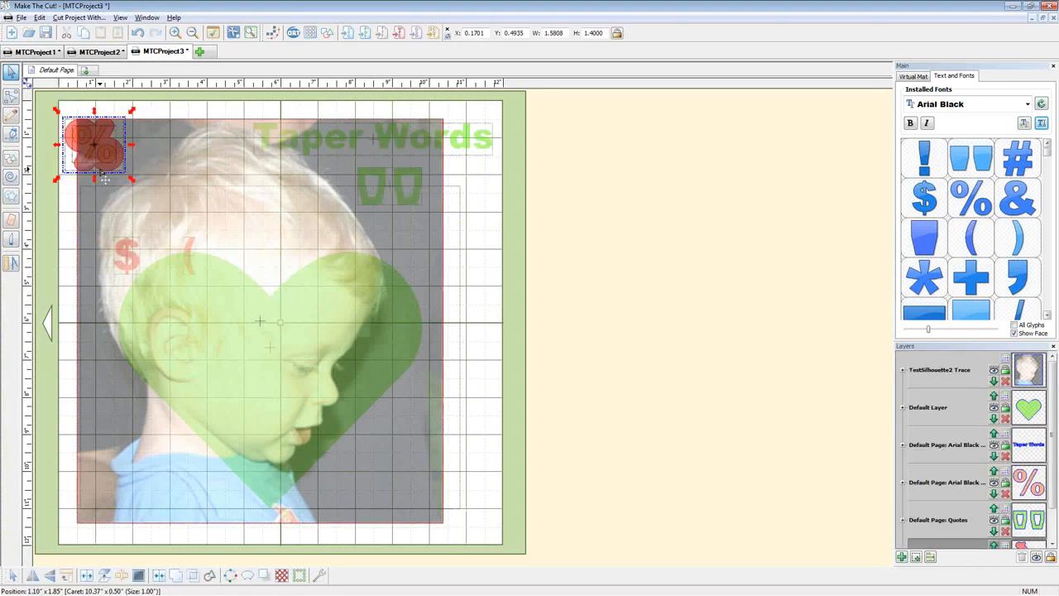
{"action": "left_click_drag", "start_coordinate": [1054, 438], "coordinate": [1054, 488]}
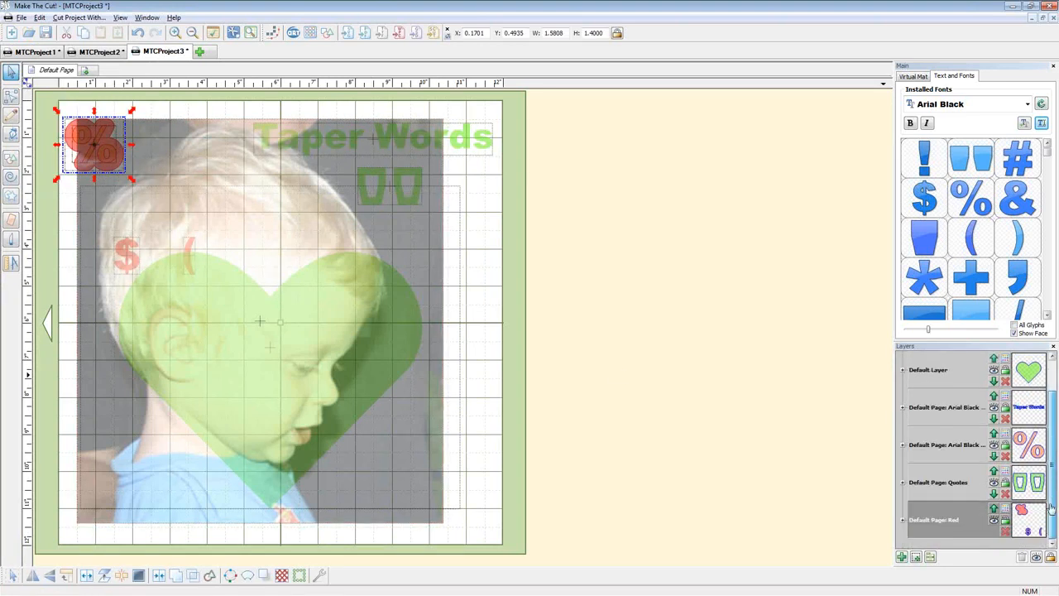
{"action": "left_click", "coordinate": [790, 487]}
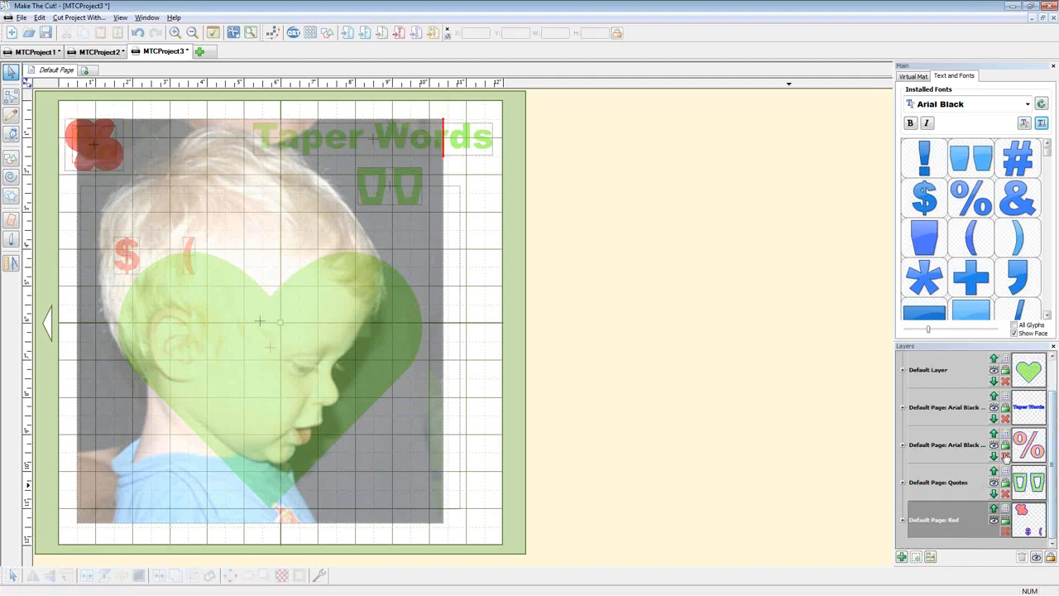
Hide the percent sign layer and the heart's Default Layer, and lock the Quotes layer.
{"action": "left_click", "coordinate": [993, 452]}
{"action": "left_click", "coordinate": [993, 371]}
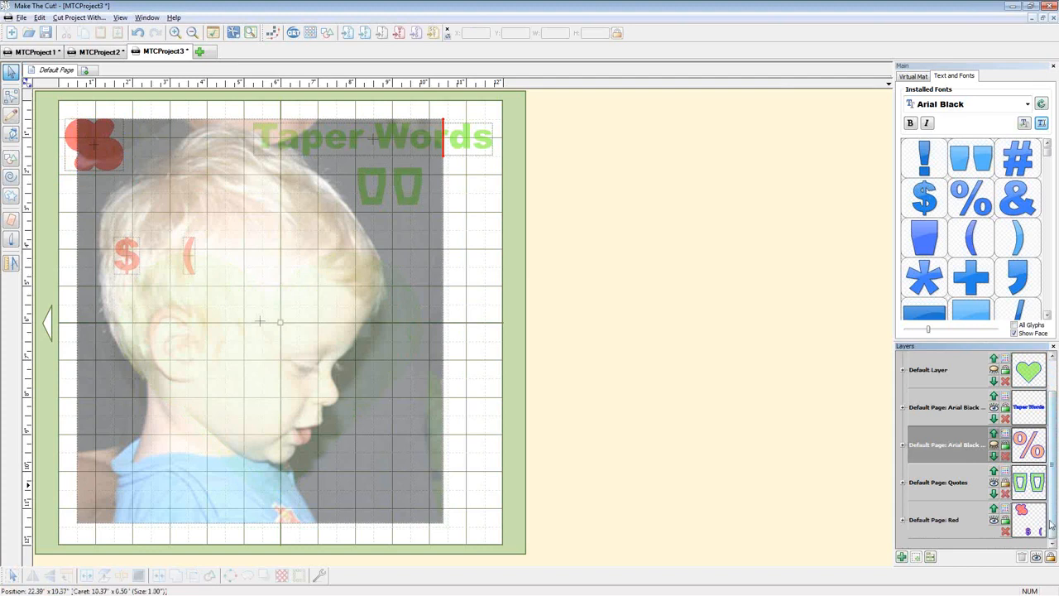
{"action": "scroll", "coordinate": [1055, 538], "scroll_direction": "up", "scroll_amount": 1}
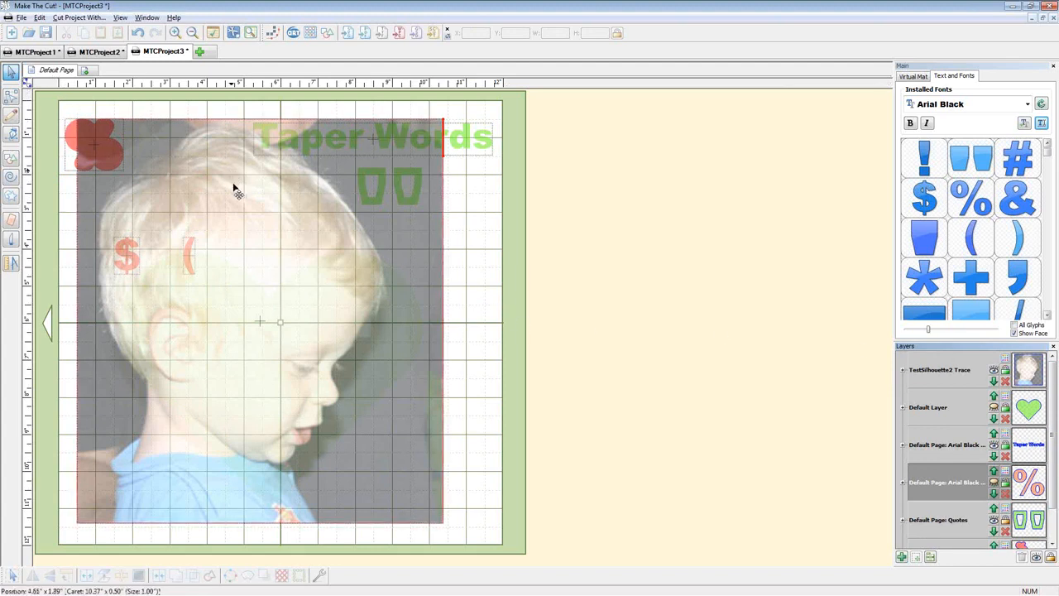
{"action": "left_click", "coordinate": [1051, 557]}
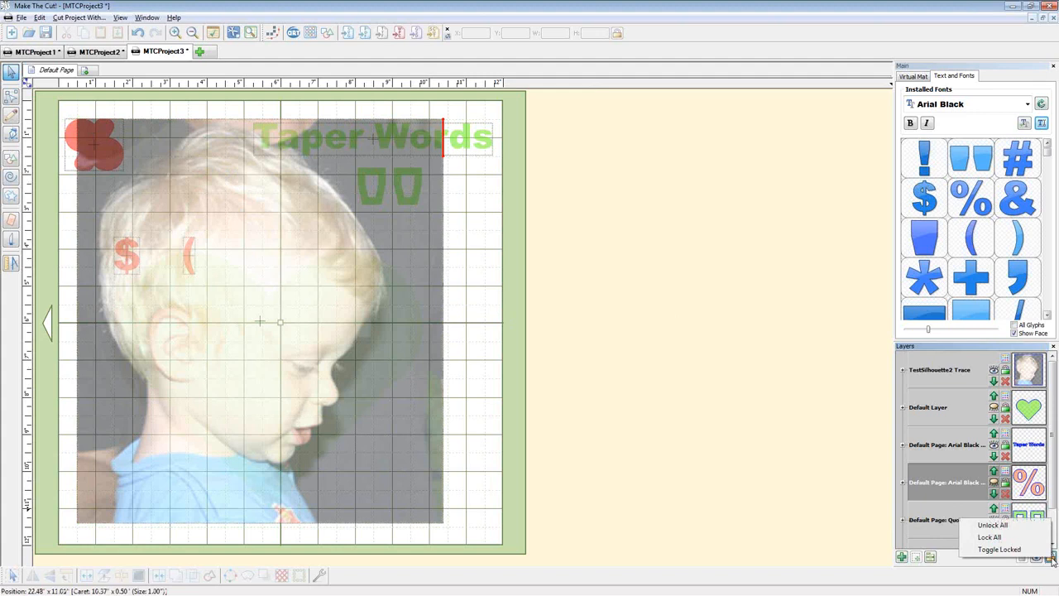
{"action": "left_click", "coordinate": [729, 479]}
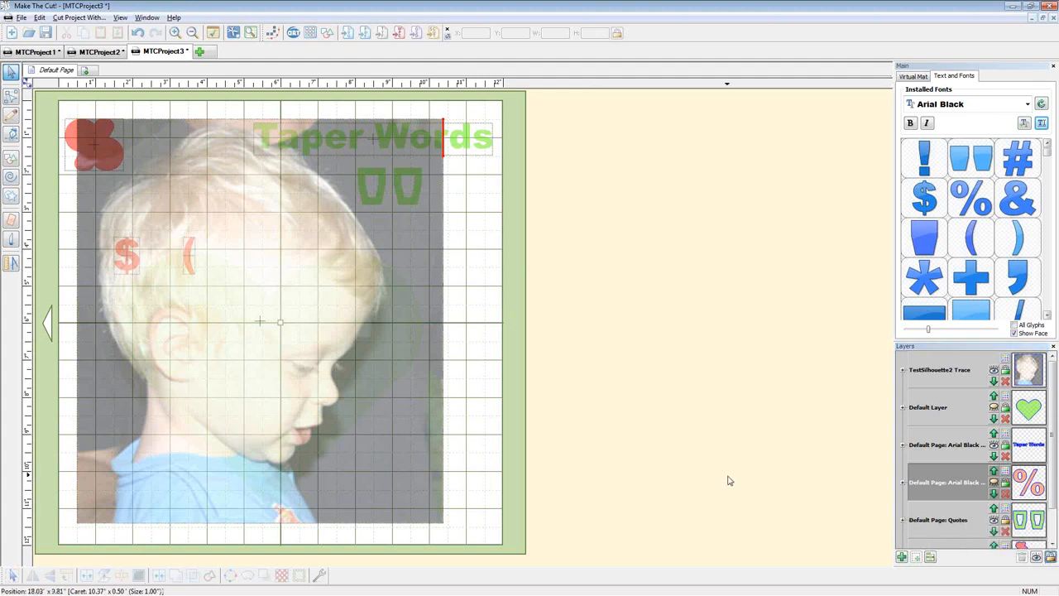
Make the percent sign layer active and unlock all layers.
{"action": "left_click", "coordinate": [1032, 416]}
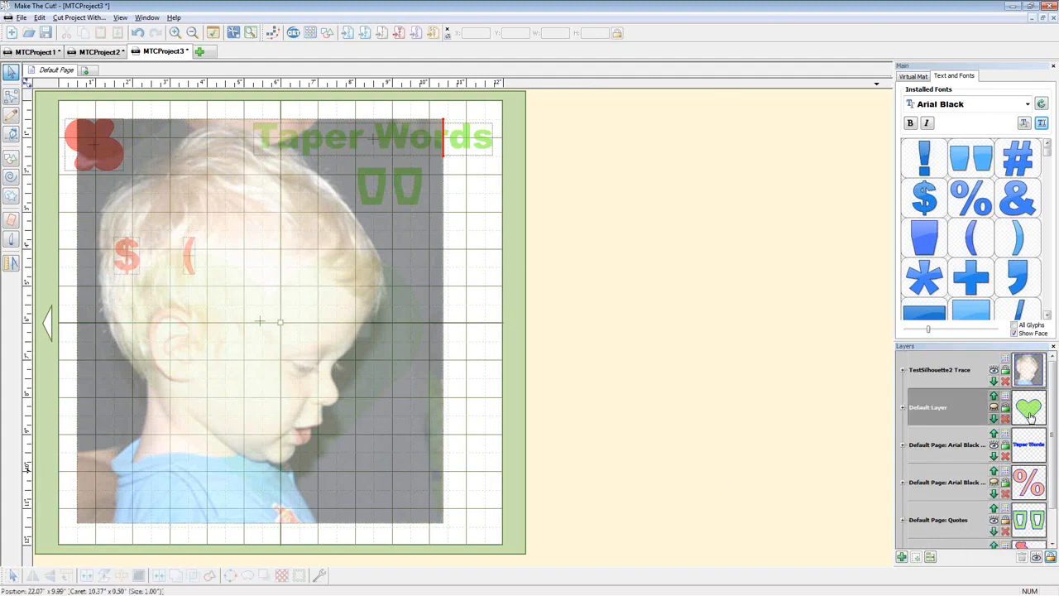
{"action": "double_click", "coordinate": [1036, 488]}
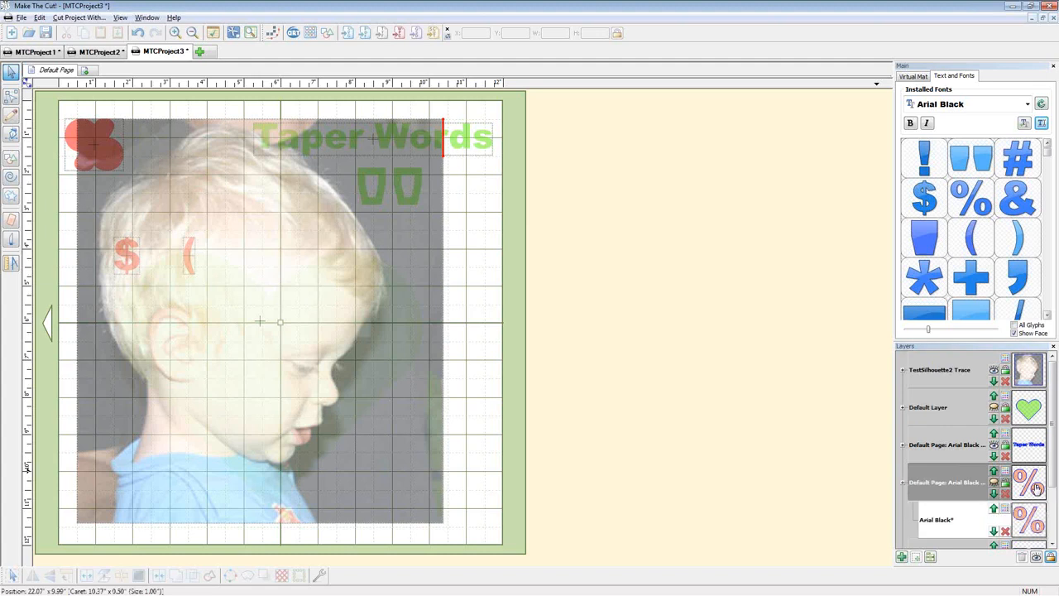
{"action": "left_click", "coordinate": [903, 483]}
{"action": "left_click_drag", "start_coordinate": [1037, 490], "coordinate": [1035, 474]}
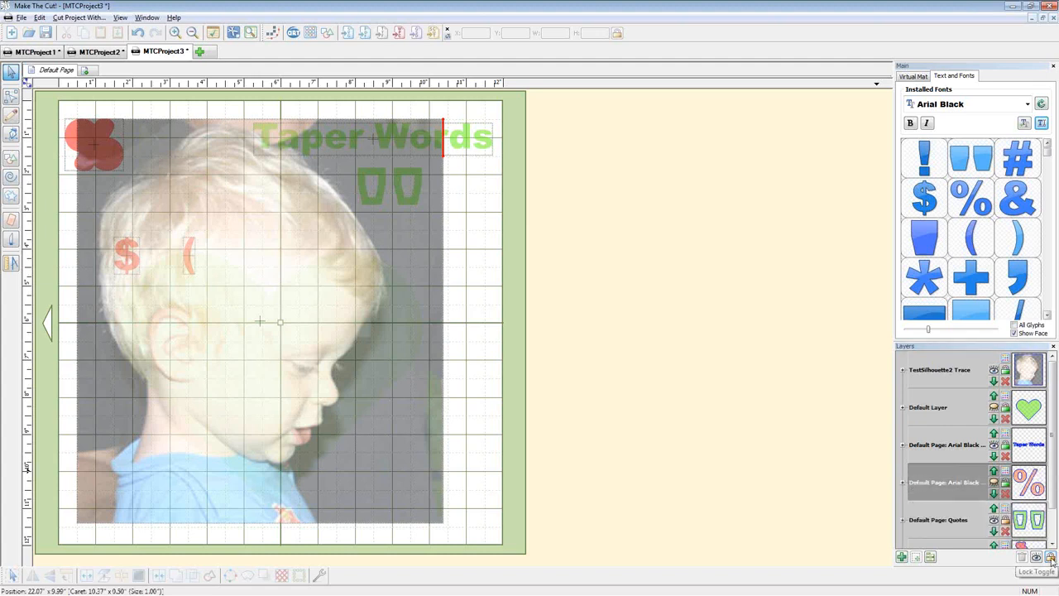
{"action": "left_click", "coordinate": [1053, 558]}
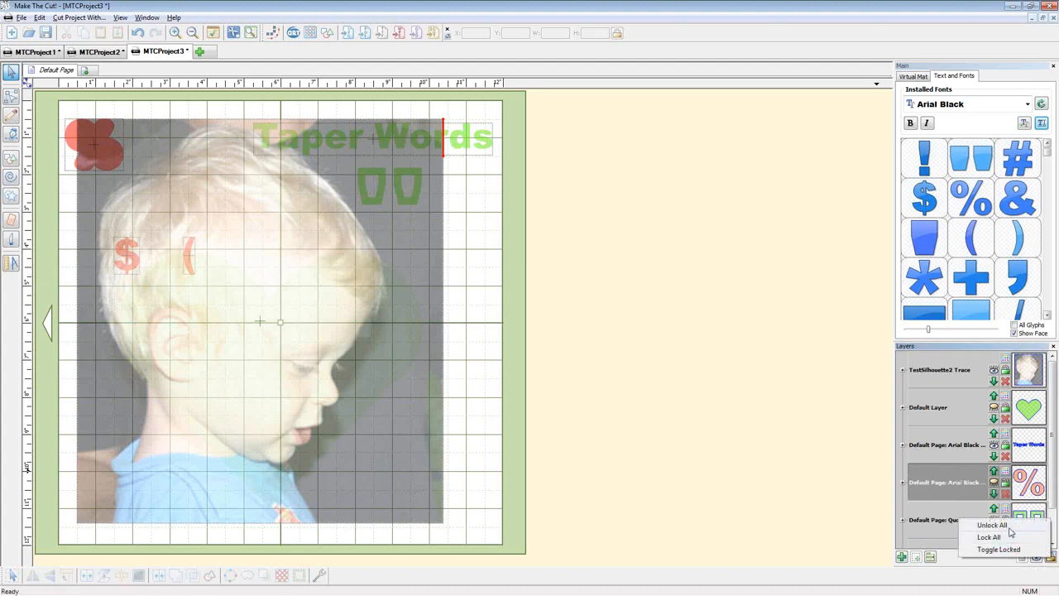
{"action": "left_click", "coordinate": [1009, 528]}
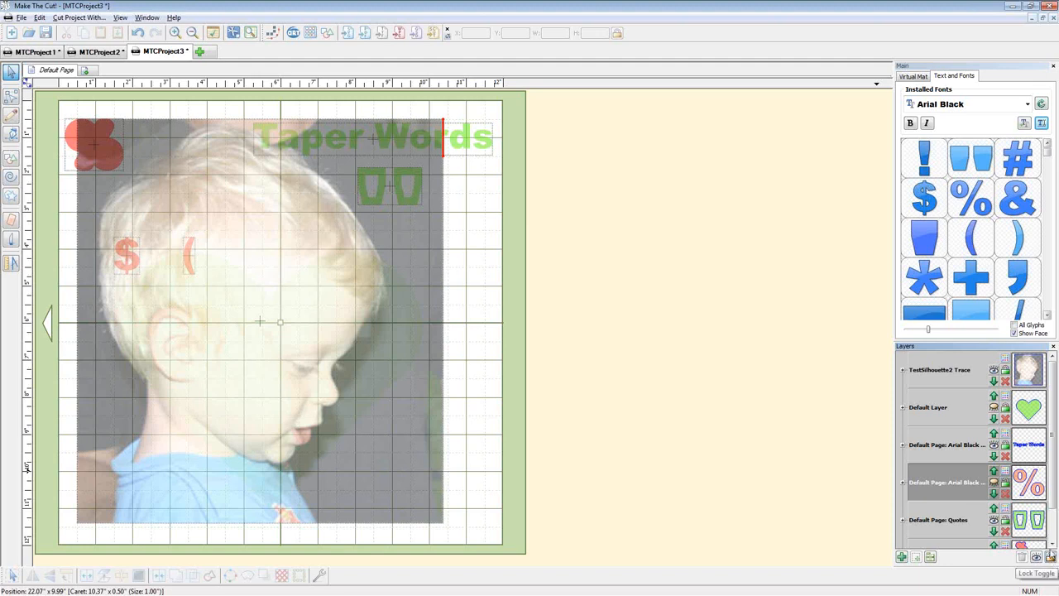
Unlock all layers and make every hidden layer visible.
{"action": "left_click", "coordinate": [1051, 557]}
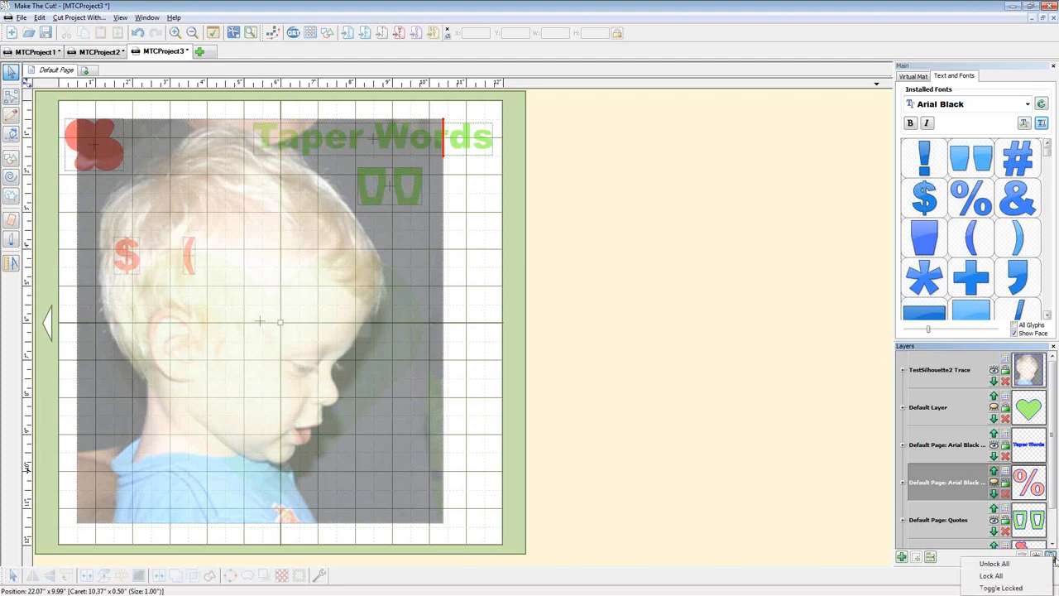
{"action": "left_click", "coordinate": [995, 567]}
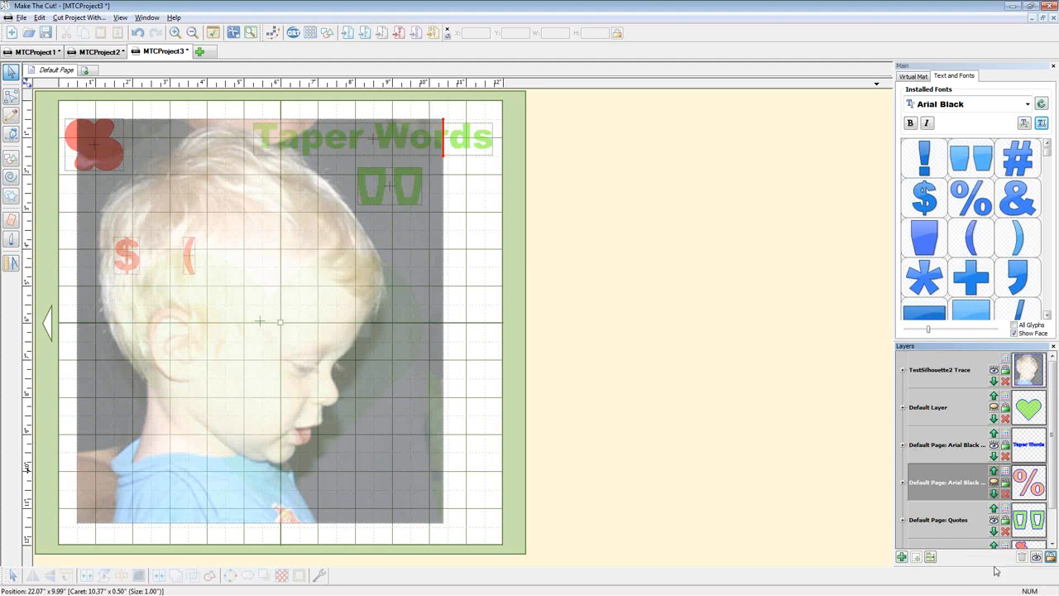
{"action": "left_click", "coordinate": [1037, 558]}
{"action": "left_click", "coordinate": [993, 564]}
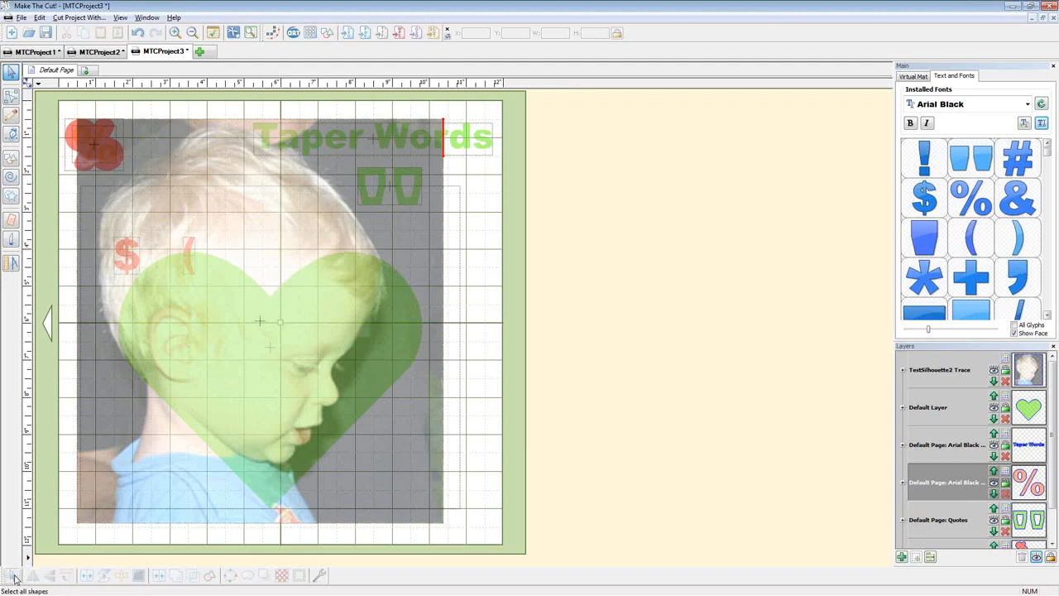
Try selecting all shapes on the page, once with Select All and once with a selection box, clearing each selection.
{"action": "left_click", "coordinate": [15, 577]}
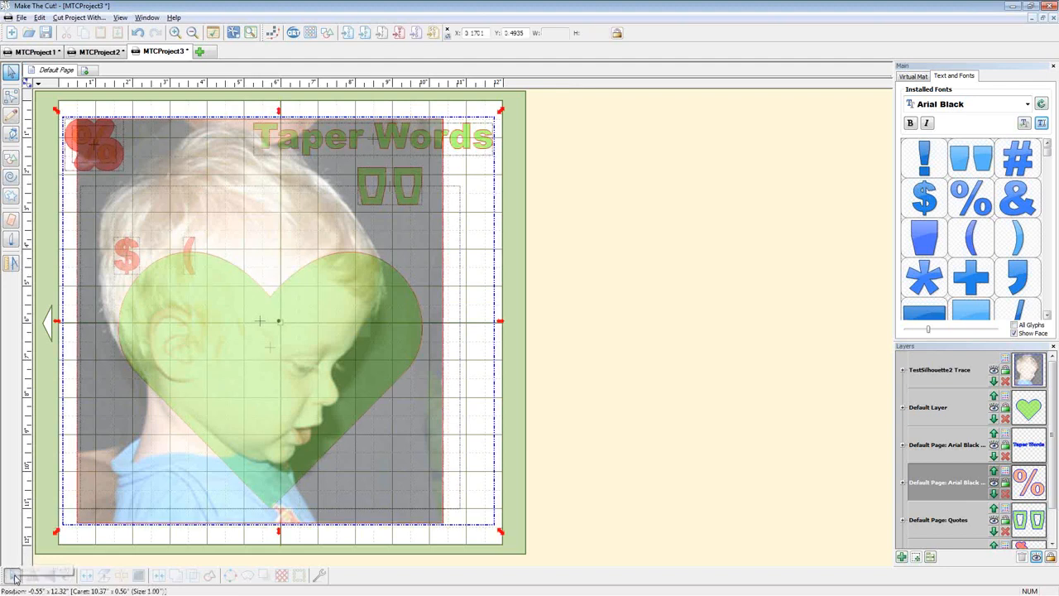
{"action": "left_click", "coordinate": [488, 508]}
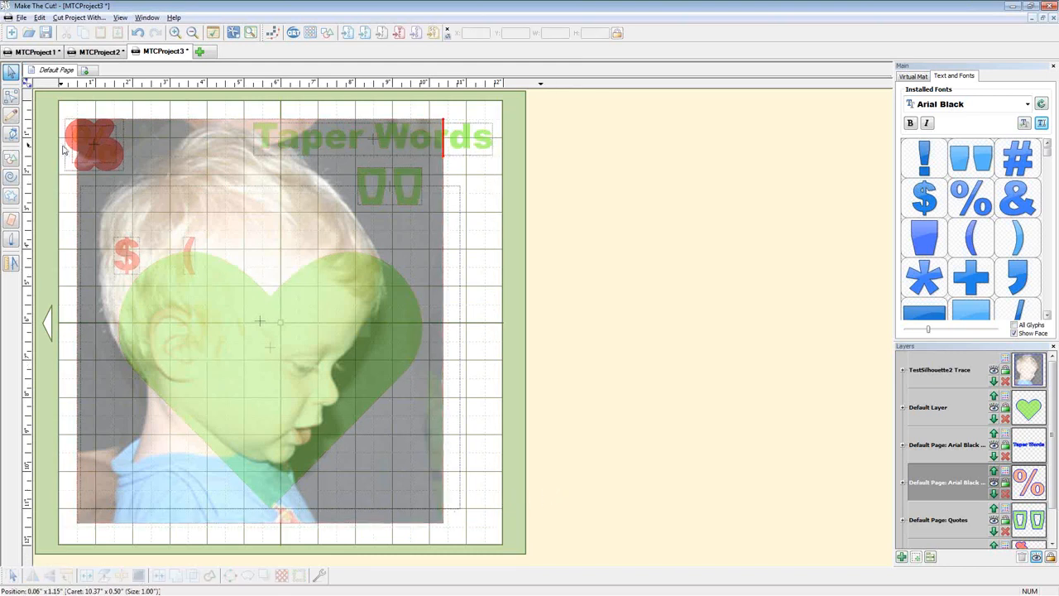
{"action": "left_click_drag", "start_coordinate": [38, 97], "coordinate": [636, 566]}
{"action": "left_click", "coordinate": [695, 452]}
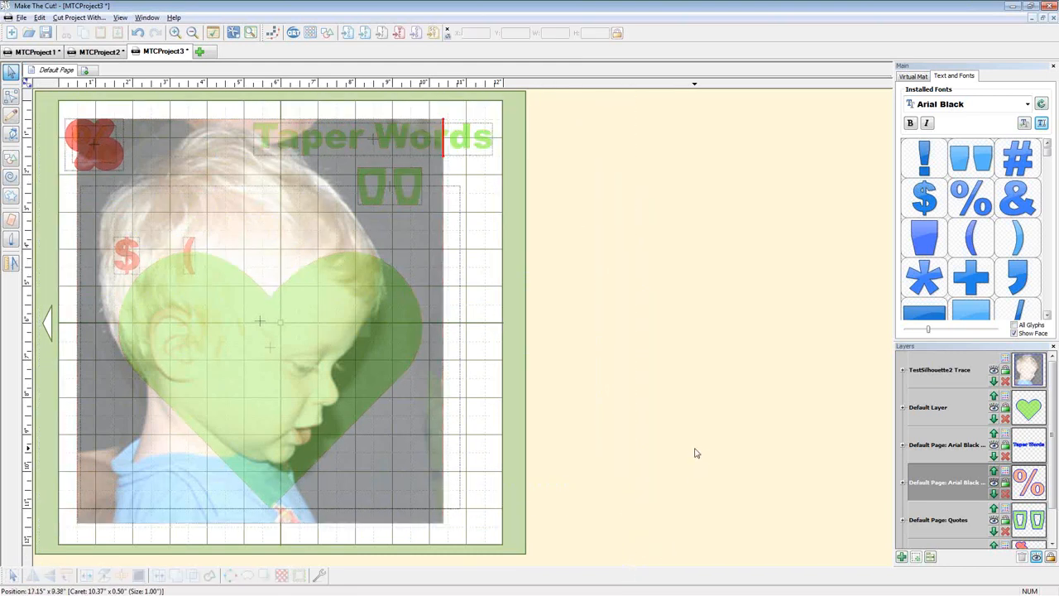
Select all shapes, scale them together to a width of 8.5 inches, and deselect them.
{"action": "key", "text": "ctrl+a"}
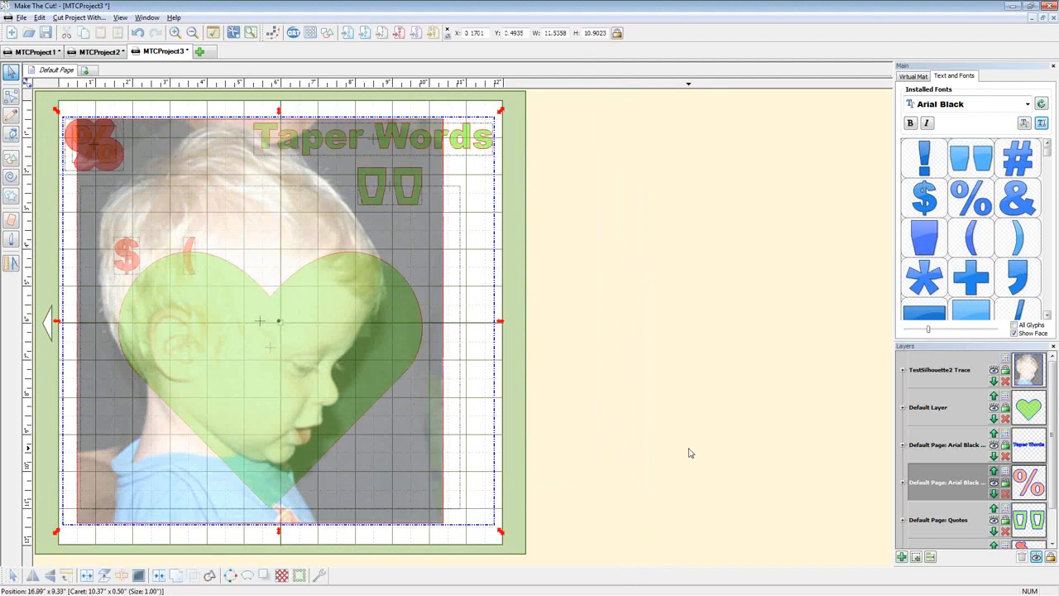
{"action": "mouse_move", "coordinate": [500, 533]}
{"action": "left_mouse_down"}
{"action": "mouse_move", "coordinate": [447, 474]}
{"action": "mouse_move", "coordinate": [471, 489]}
{"action": "mouse_move", "coordinate": [449, 497]}
{"action": "mouse_move", "coordinate": [507, 525]}
{"action": "mouse_move", "coordinate": [490, 518]}
{"action": "left_mouse_up"}
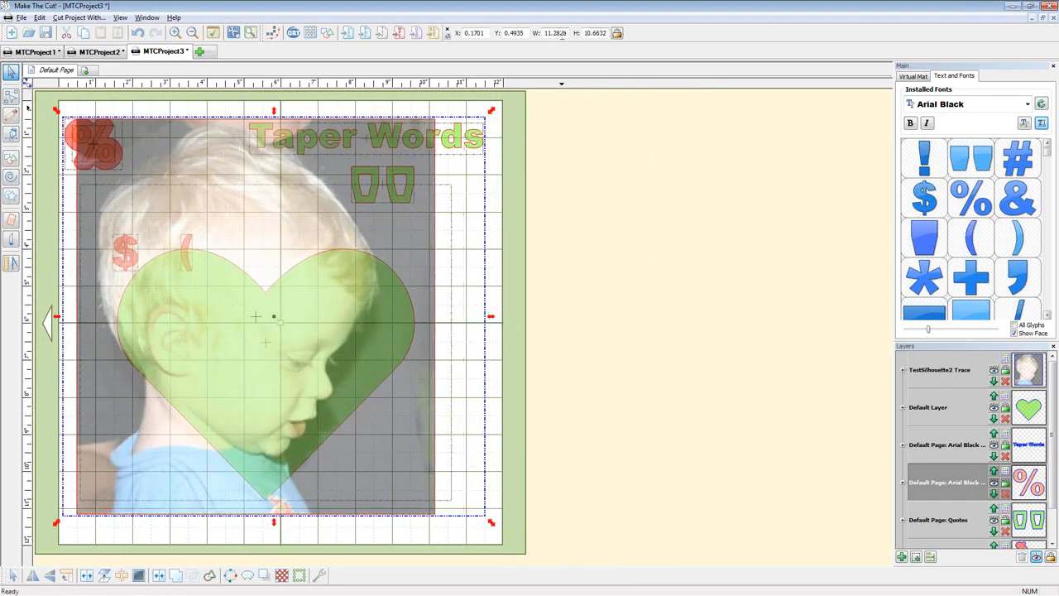
{"action": "left_click_drag", "start_coordinate": [565, 33], "coordinate": [518, 34]}
{"action": "type", "text": "8.5"}
{"action": "key", "text": "Return"}
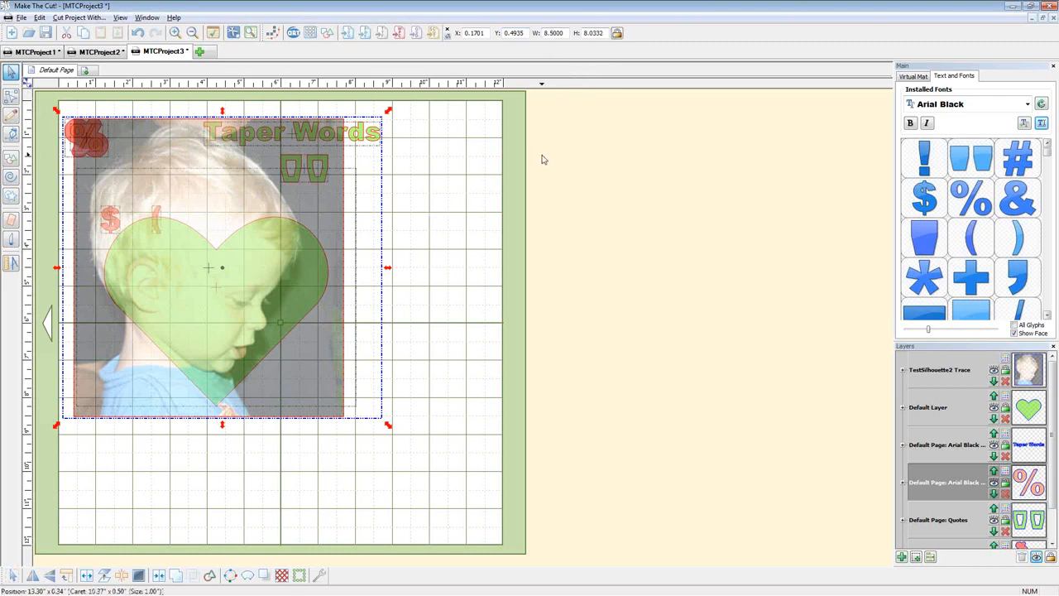
{"action": "left_click", "coordinate": [493, 236]}
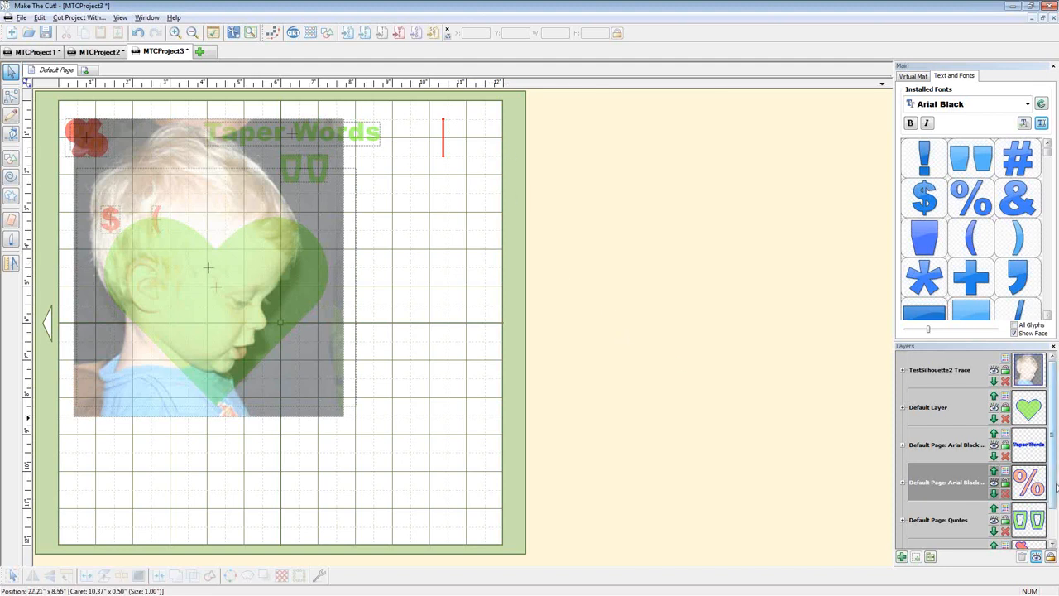
Move the percent sign shape up into the Taper Words layer and remove the emptied layer.
{"action": "left_click_drag", "start_coordinate": [1054, 490], "coordinate": [1054, 525]}
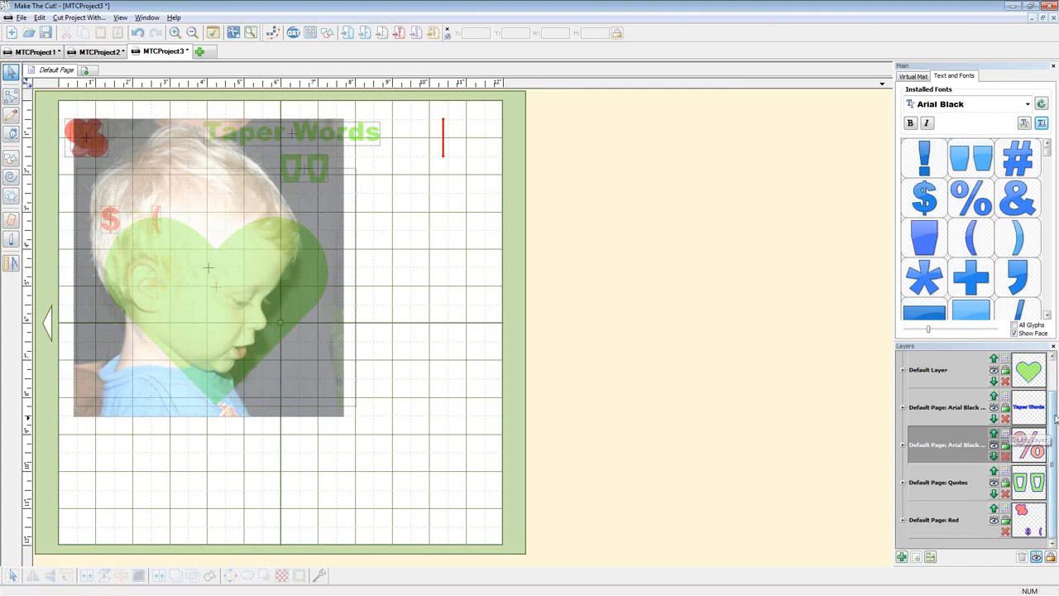
{"action": "scroll", "coordinate": [1053, 426], "scroll_direction": "up", "scroll_amount": 1}
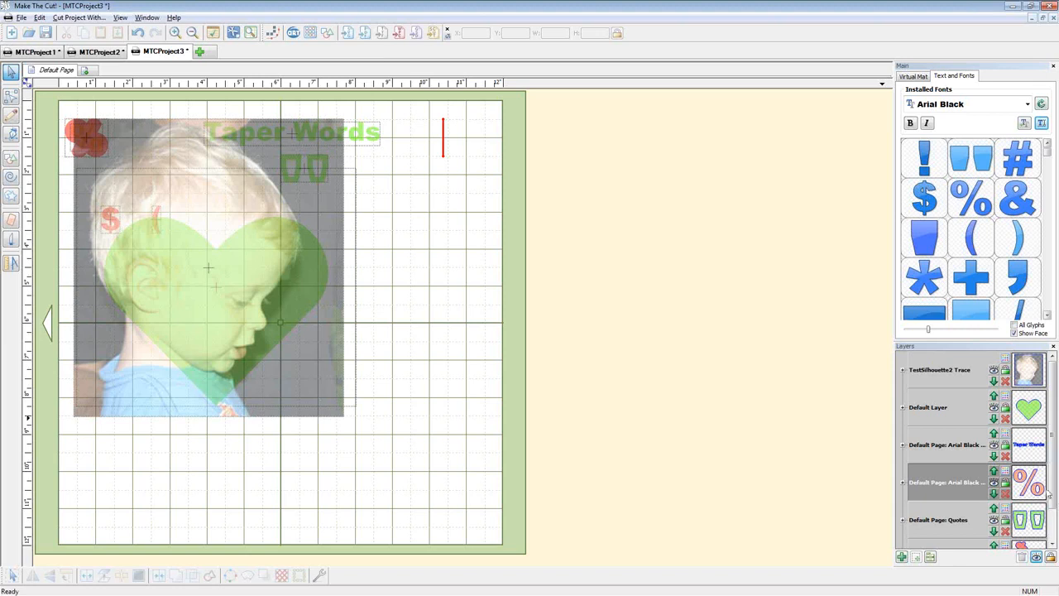
{"action": "left_click", "coordinate": [902, 484]}
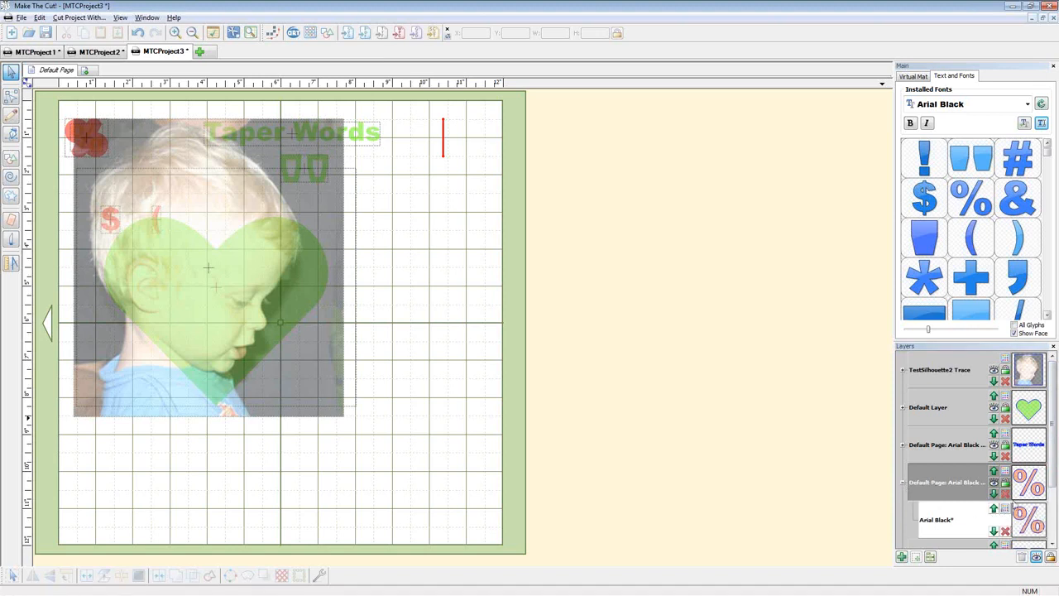
{"action": "left_click", "coordinate": [995, 509]}
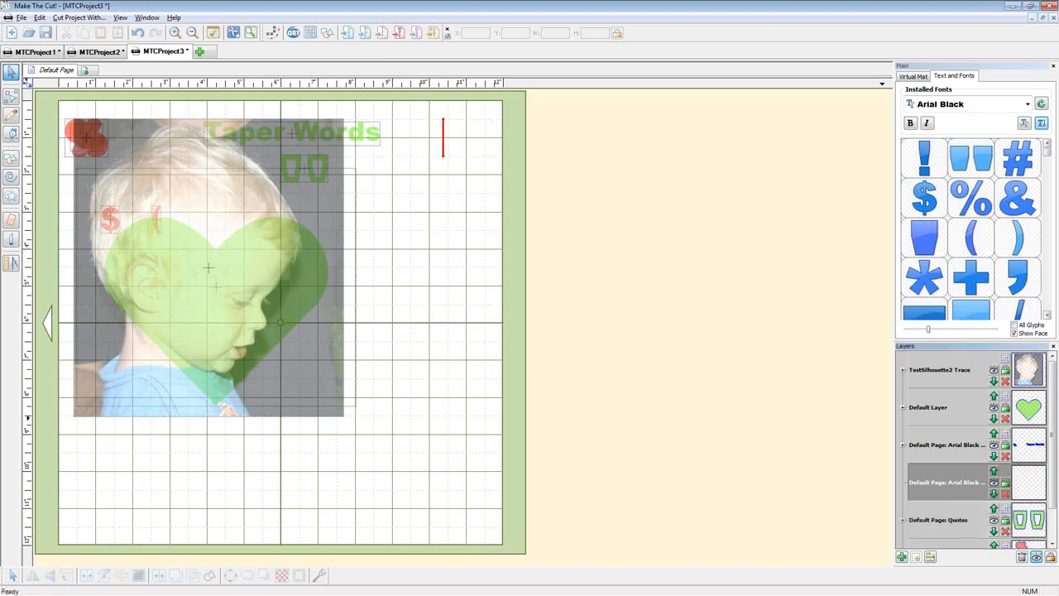
{"action": "left_click", "coordinate": [1022, 558]}
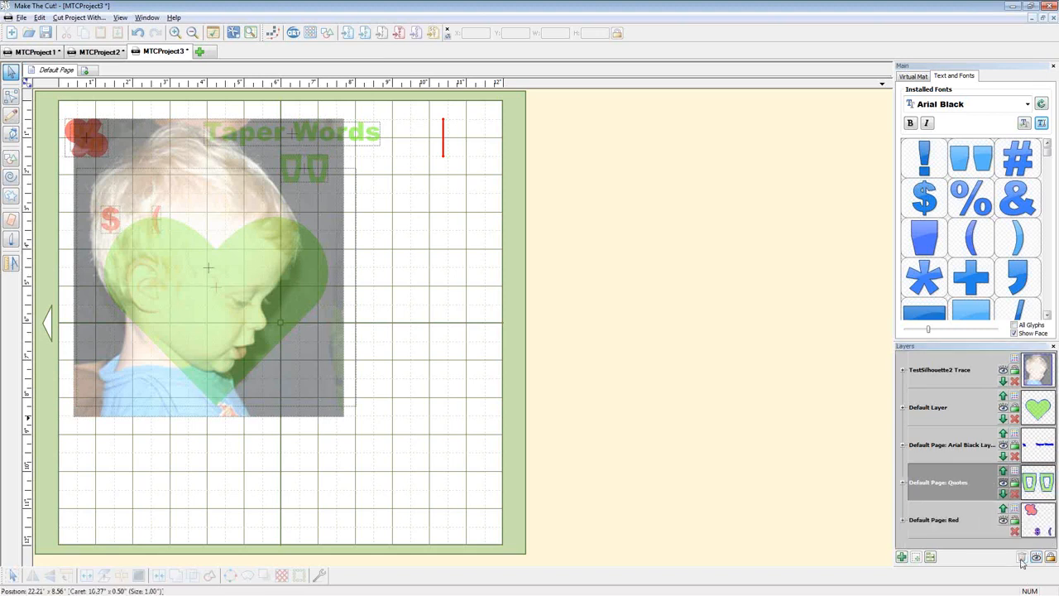
Expand the Arial Black layer to examine the shapes it contains, and collapse it again.
{"action": "left_click_drag", "start_coordinate": [1038, 450], "coordinate": [1023, 468]}
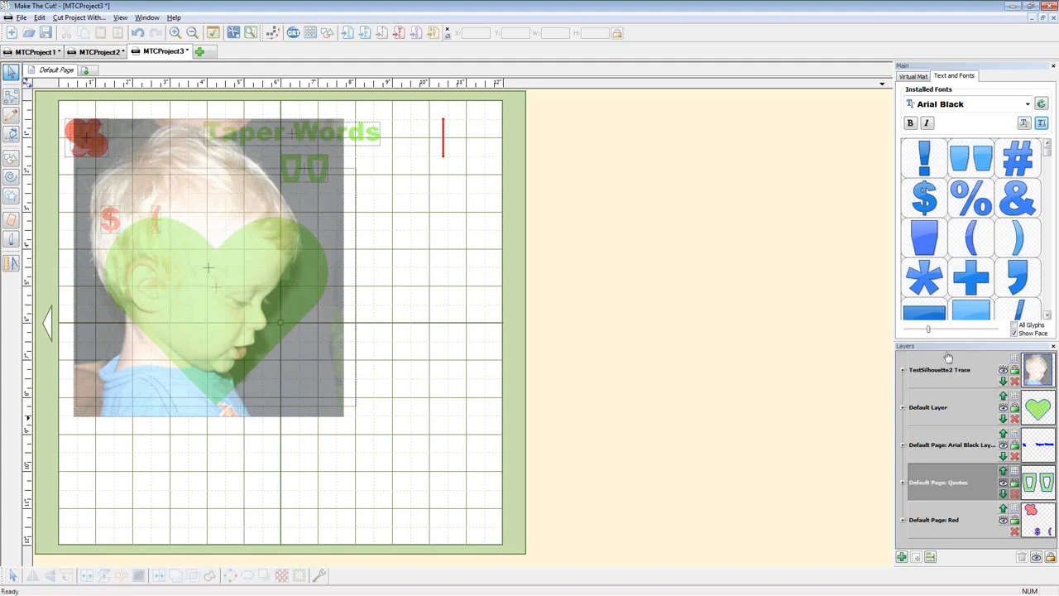
{"action": "left_click", "coordinate": [903, 446]}
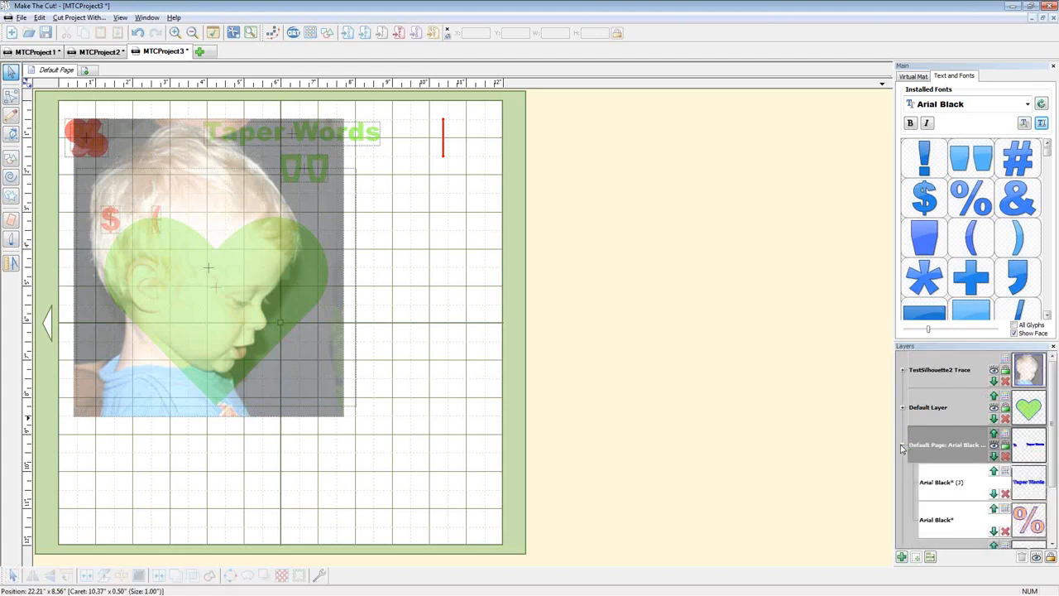
{"action": "left_click", "coordinate": [903, 447]}
Select each layer's shapes one layer at a time, from TestSilhouette2 Trace to Red, to see what each holds, and deselect.
{"action": "left_click", "coordinate": [1033, 369]}
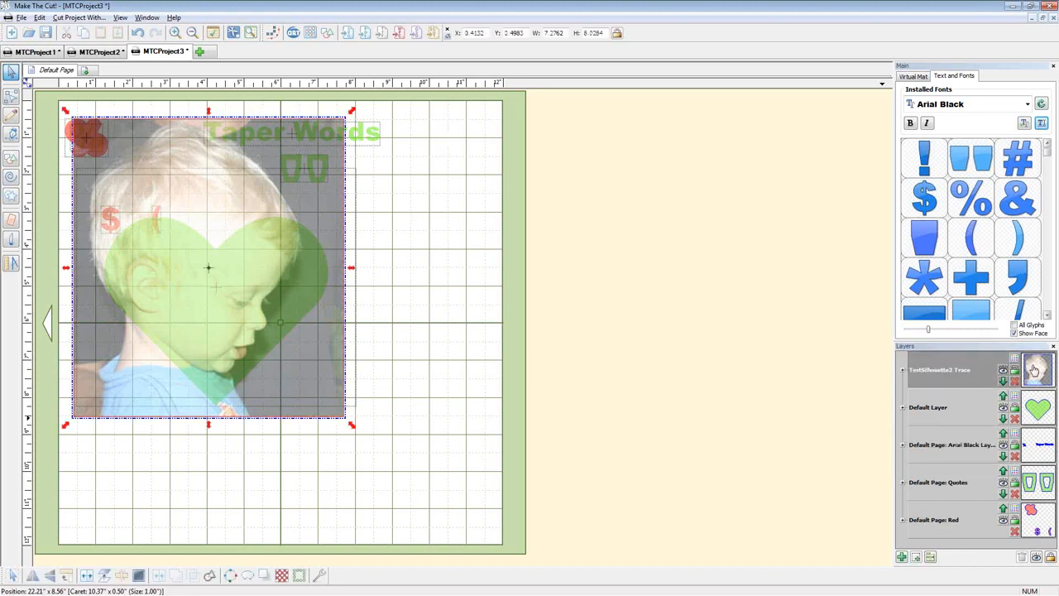
{"action": "left_click", "coordinate": [1042, 414]}
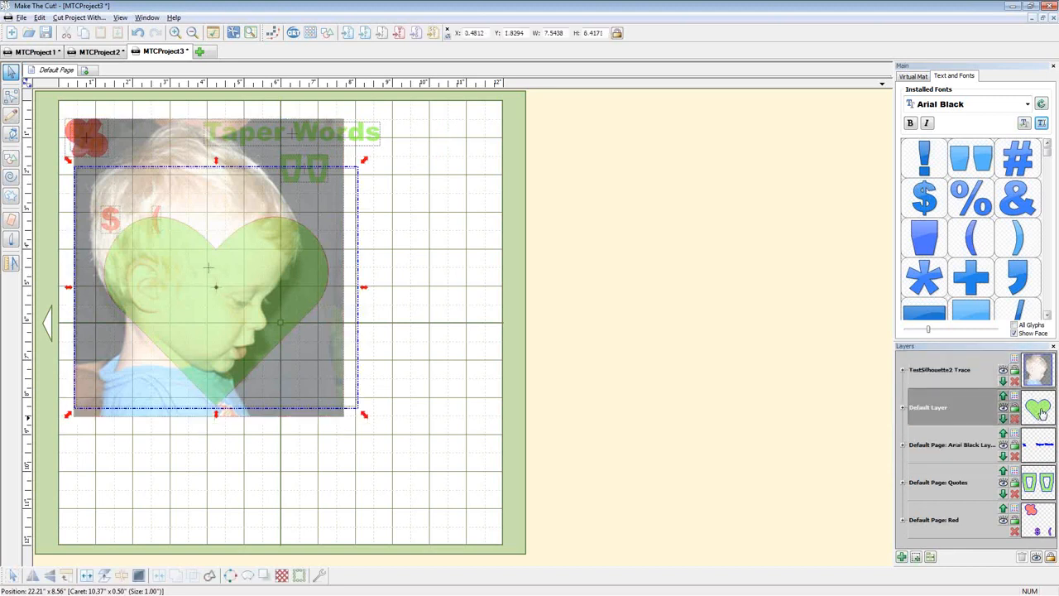
{"action": "left_click", "coordinate": [1044, 444]}
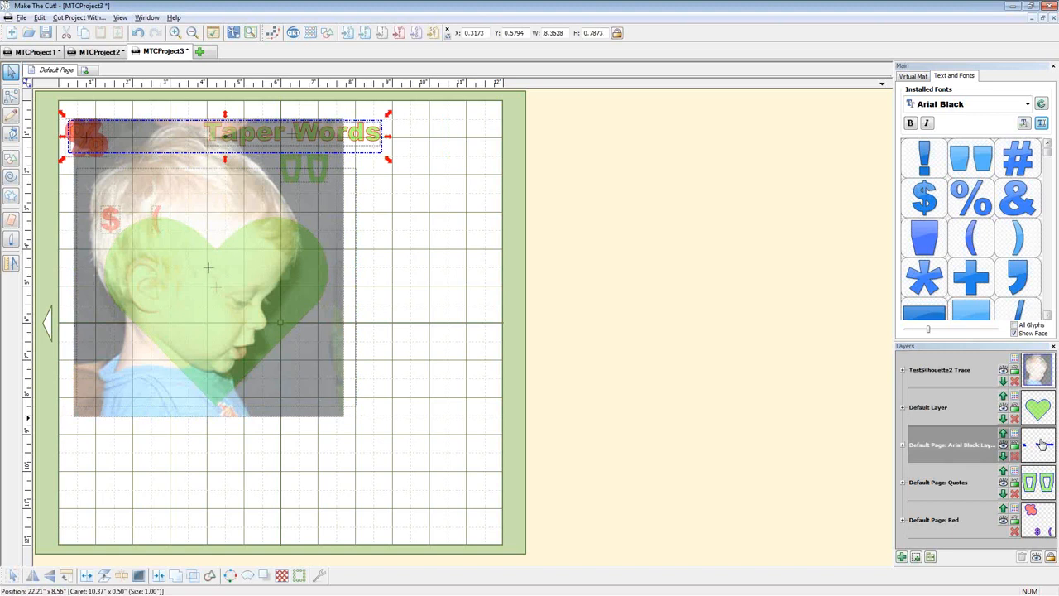
{"action": "left_click", "coordinate": [1043, 480]}
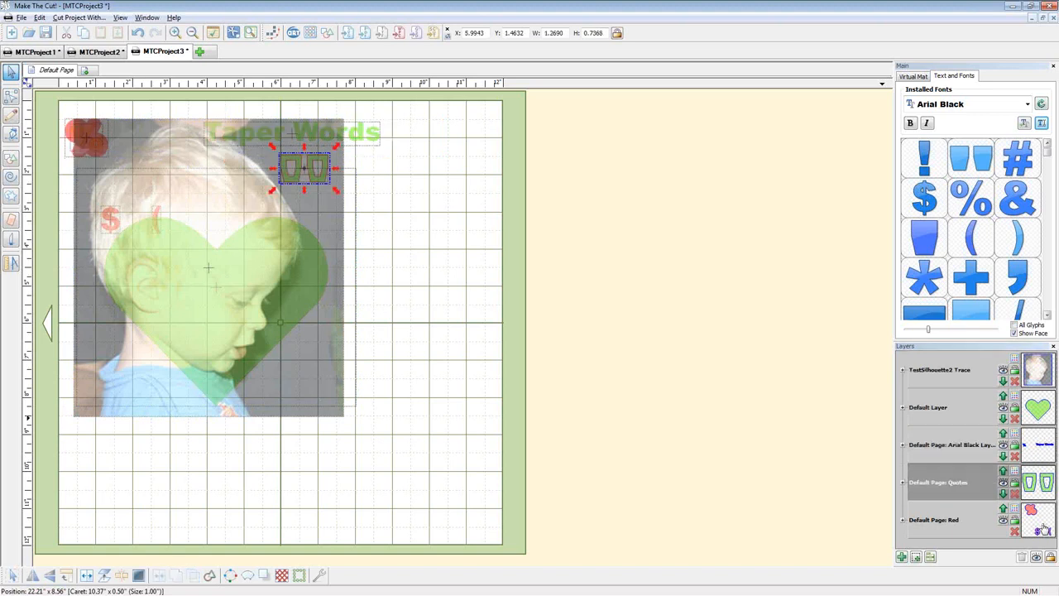
{"action": "left_click", "coordinate": [1044, 528]}
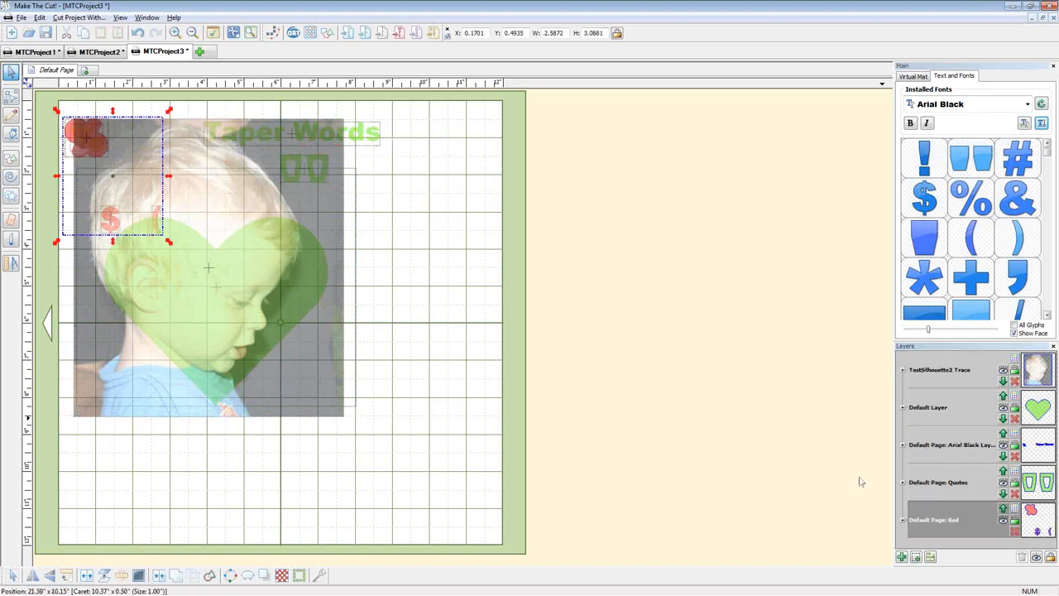
{"action": "left_click", "coordinate": [746, 460]}
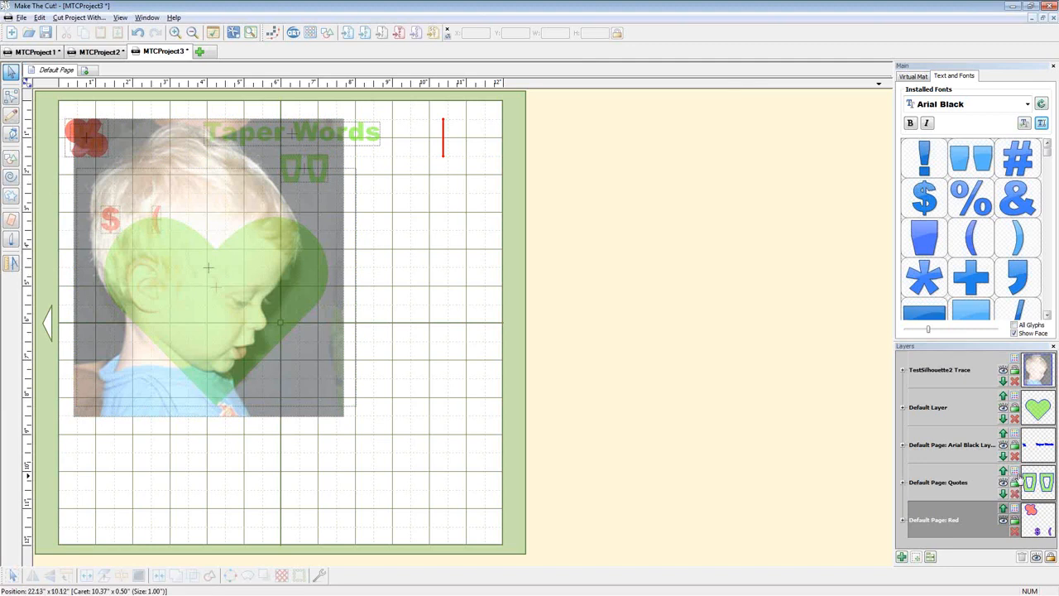
Try gathering the Red, Quotes and Arial Black layers' shapes in a new layer and removing the emptied layers, and undo both changes.
{"action": "left_click", "coordinate": [1032, 519]}
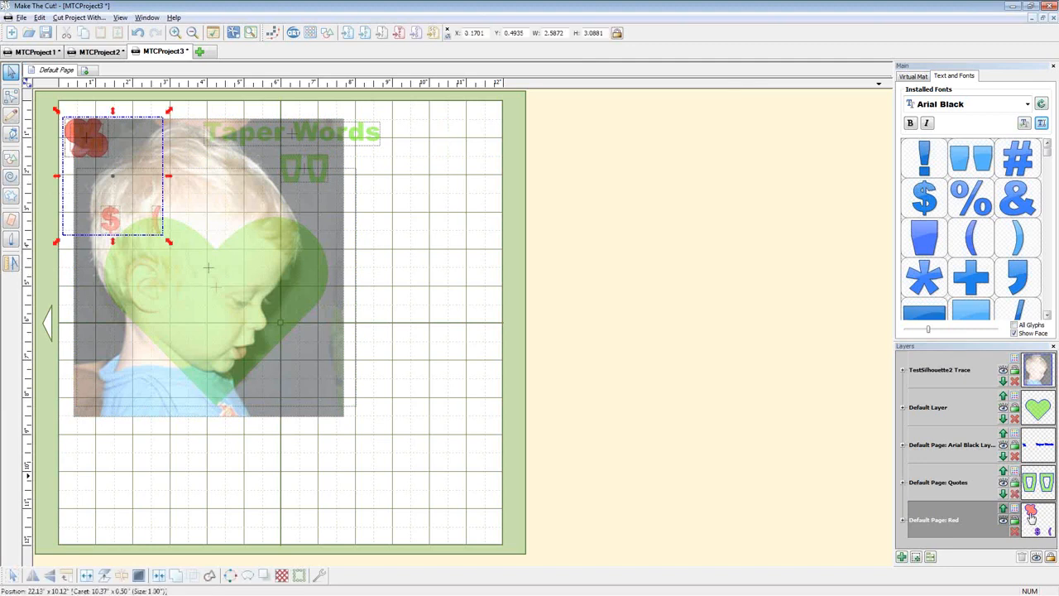
{"action": "left_click", "coordinate": [1038, 486]}
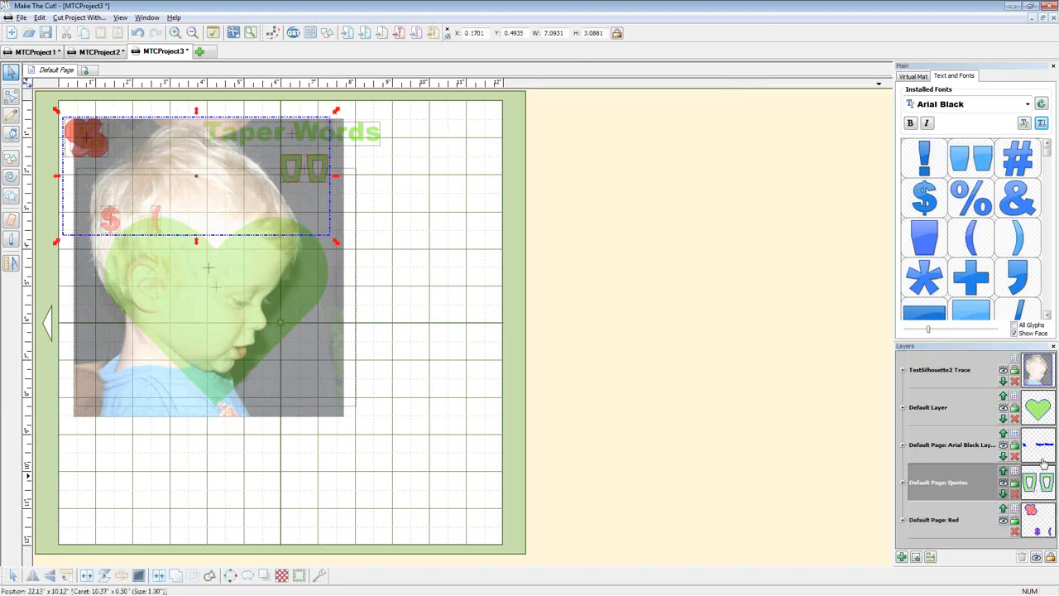
{"action": "left_click", "coordinate": [1043, 451]}
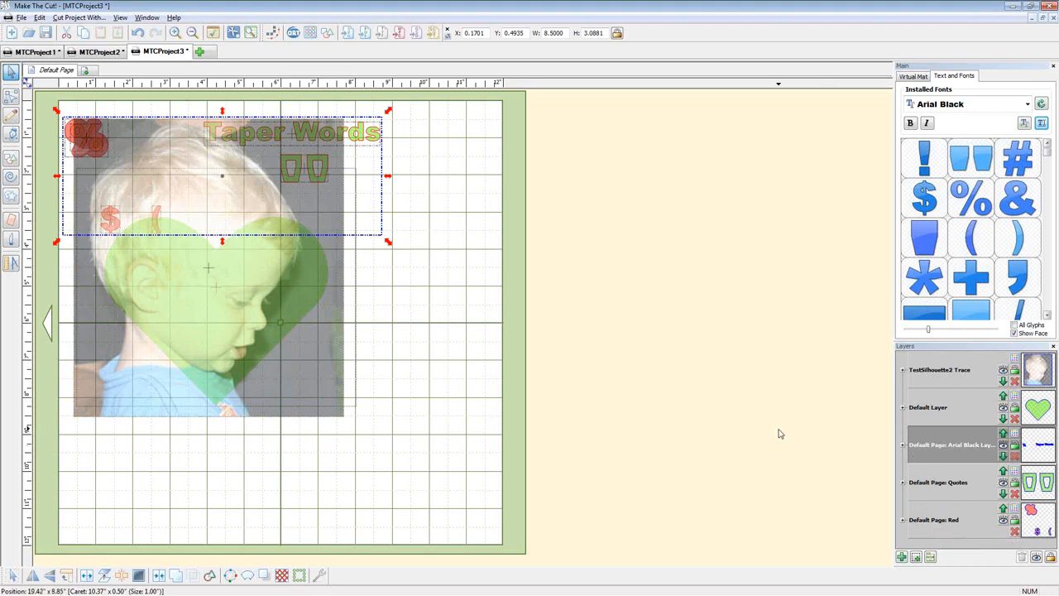
{"action": "left_click", "coordinate": [916, 558]}
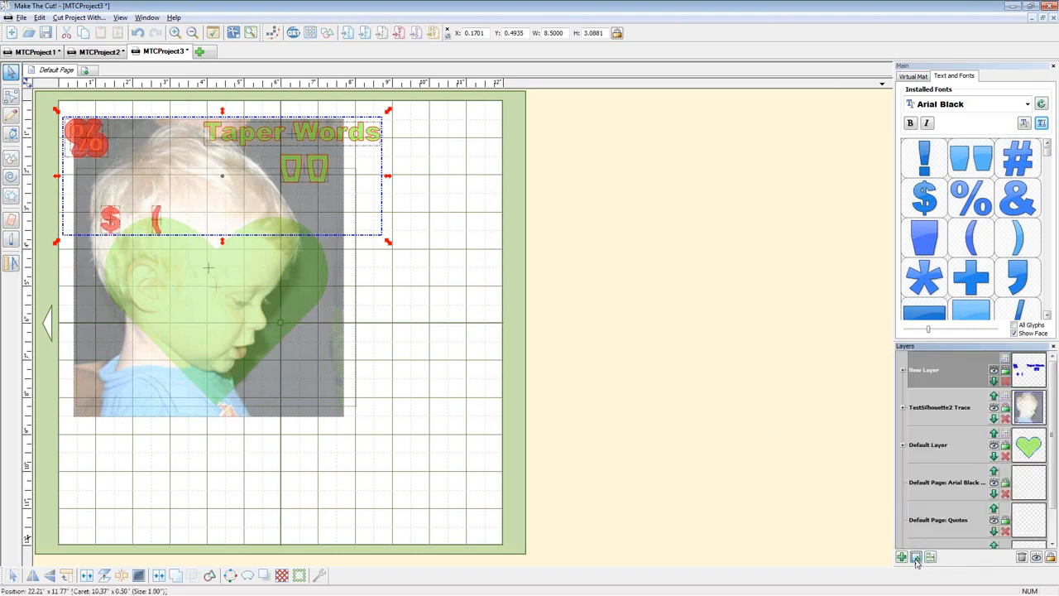
{"action": "left_click", "coordinate": [1021, 557]}
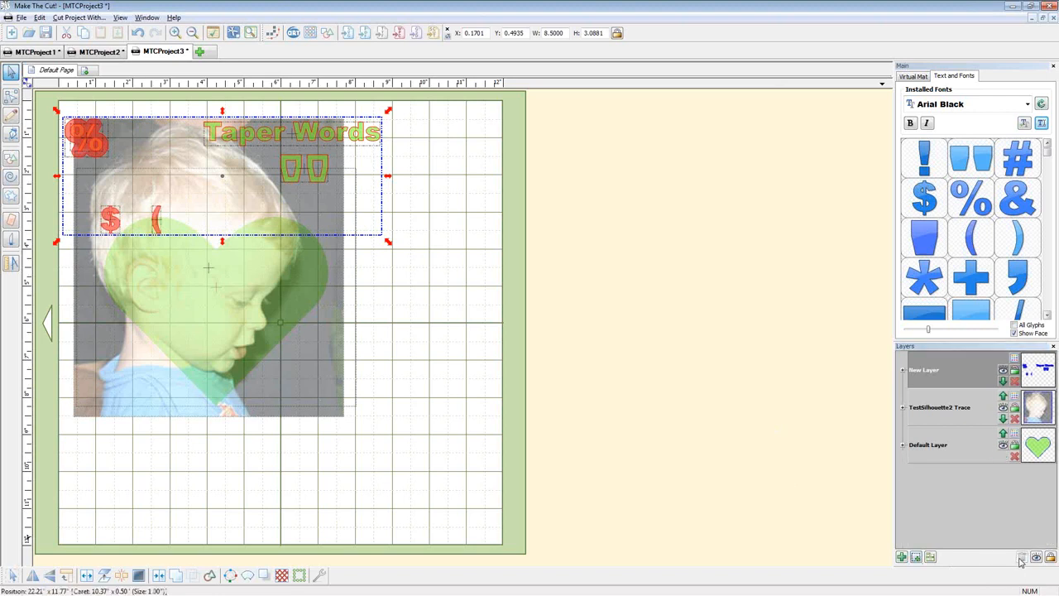
{"action": "key", "text": "ctrl+z"}
{"action": "key", "text": "ctrl+z"}
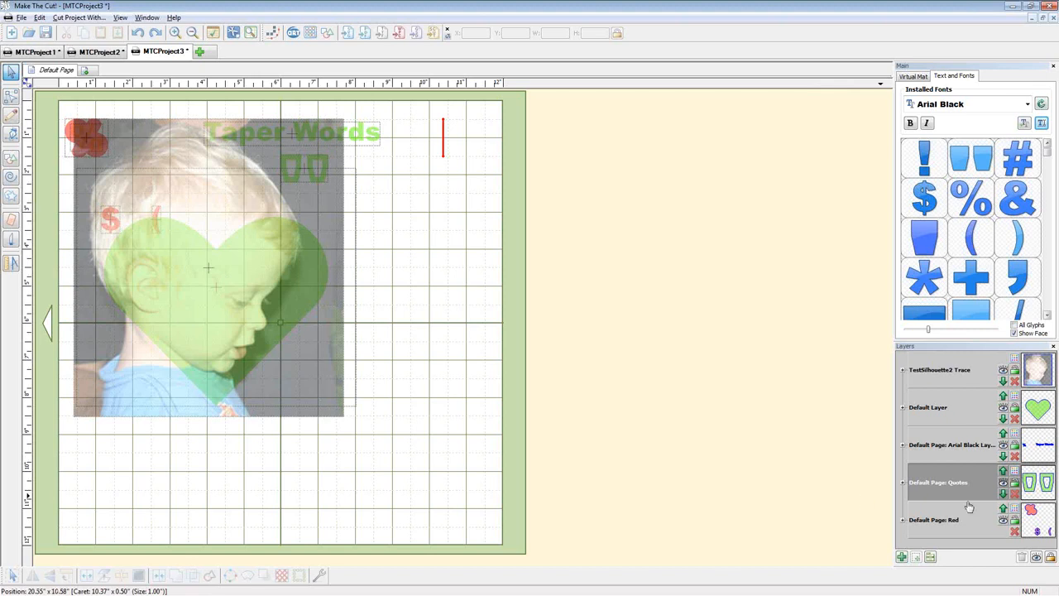
Select the shapes of the Red, Quotes and Arial Black layers together and cut them.
{"action": "left_click", "coordinate": [1032, 526]}
{"action": "left_click", "coordinate": [1038, 486], "text": "shift"}
{"action": "left_click", "coordinate": [1038, 448], "text": "shift"}
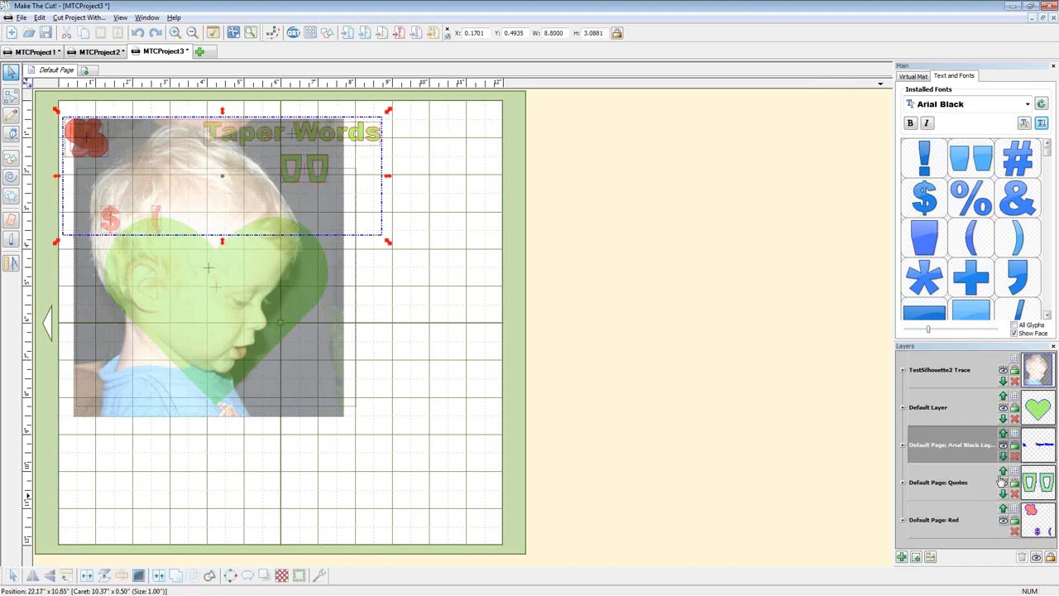
{"action": "key", "text": "Delete"}
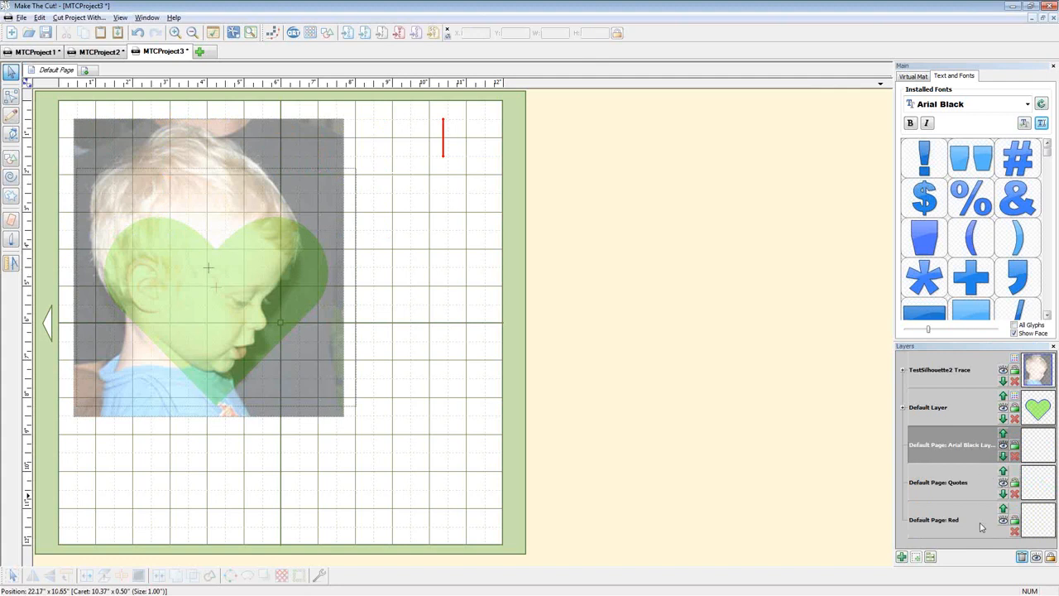
Make the heart's Default Layer active and paste the cut shapes into it in place.
{"action": "left_click", "coordinate": [915, 400]}
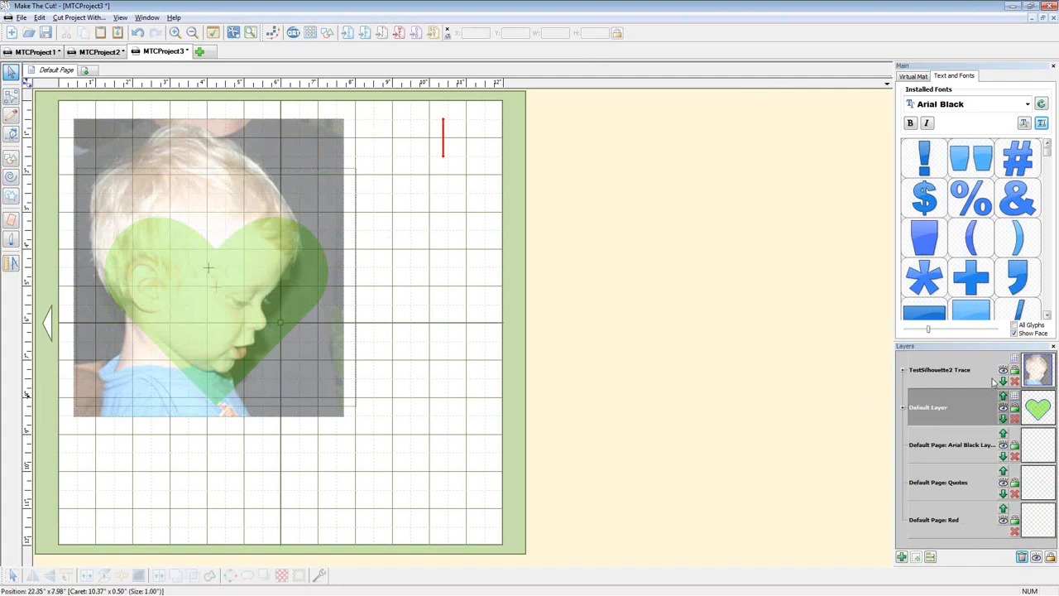
{"action": "left_click", "coordinate": [40, 17]}
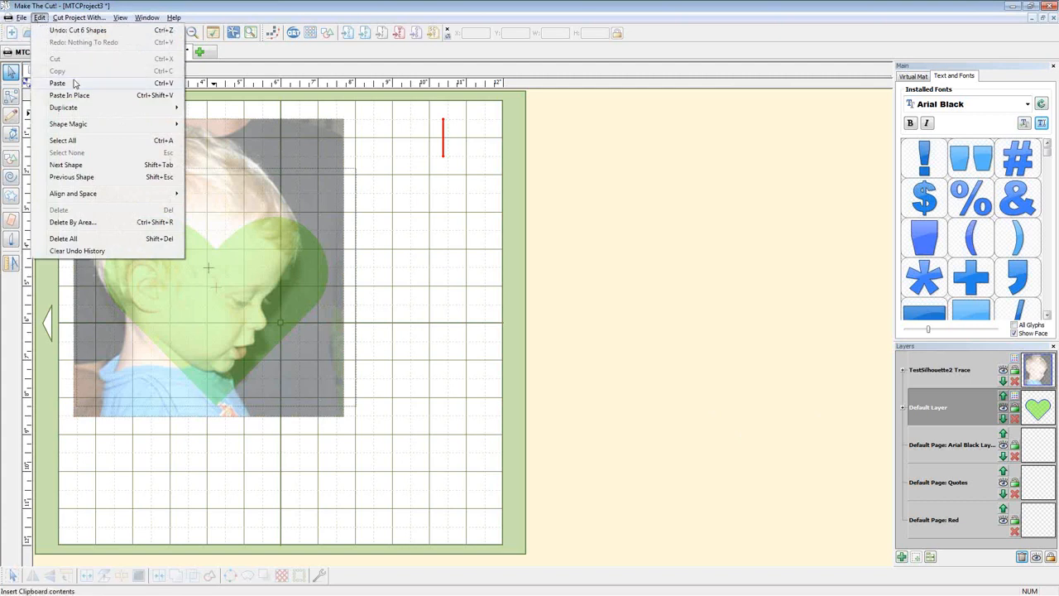
{"action": "left_click", "coordinate": [73, 96]}
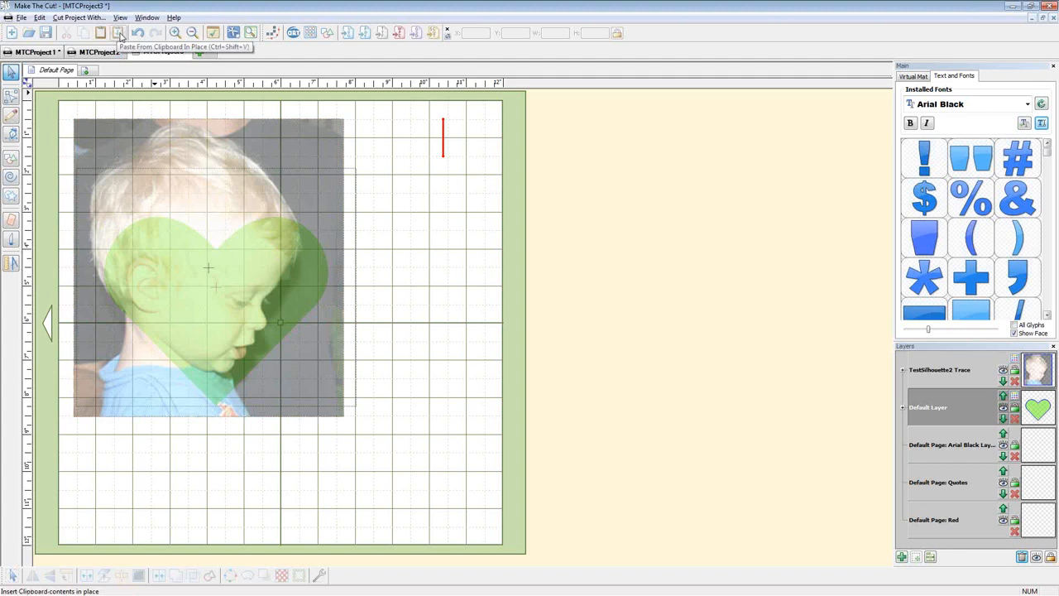
{"action": "left_click", "coordinate": [118, 33]}
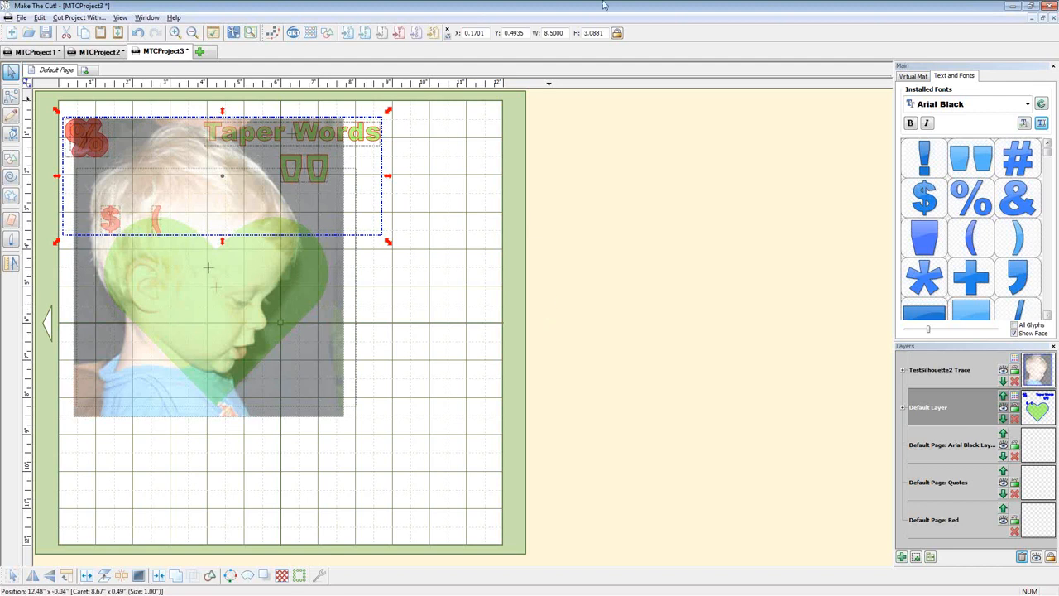
Start a new project, switch to the browser and search Google Images for "mothers day coloring book".
{"action": "left_click", "coordinate": [202, 50]}
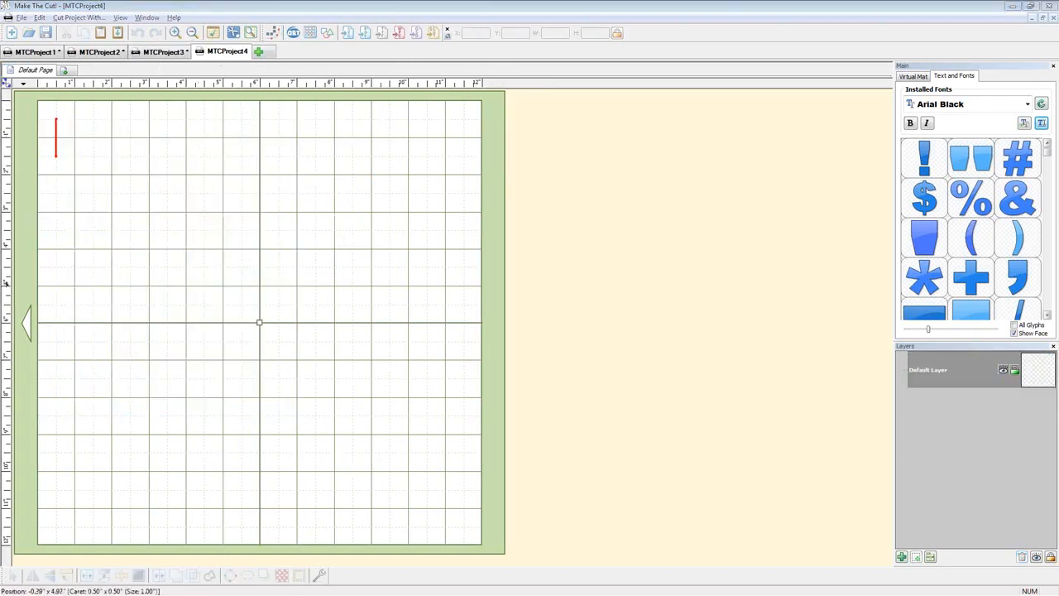
{"action": "key", "text": "alt+Tab"}
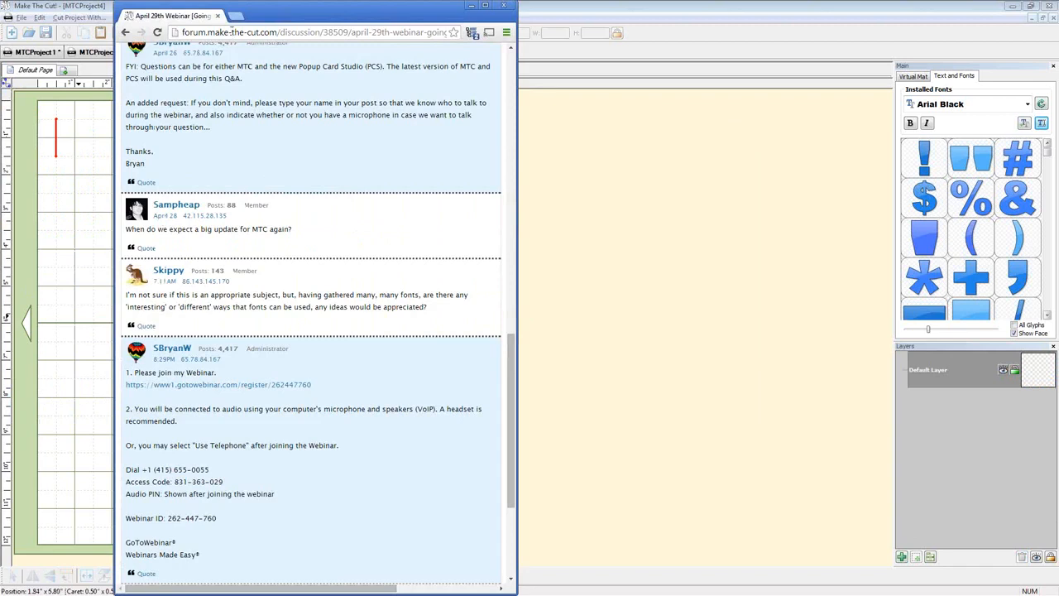
{"action": "left_click", "coordinate": [237, 17]}
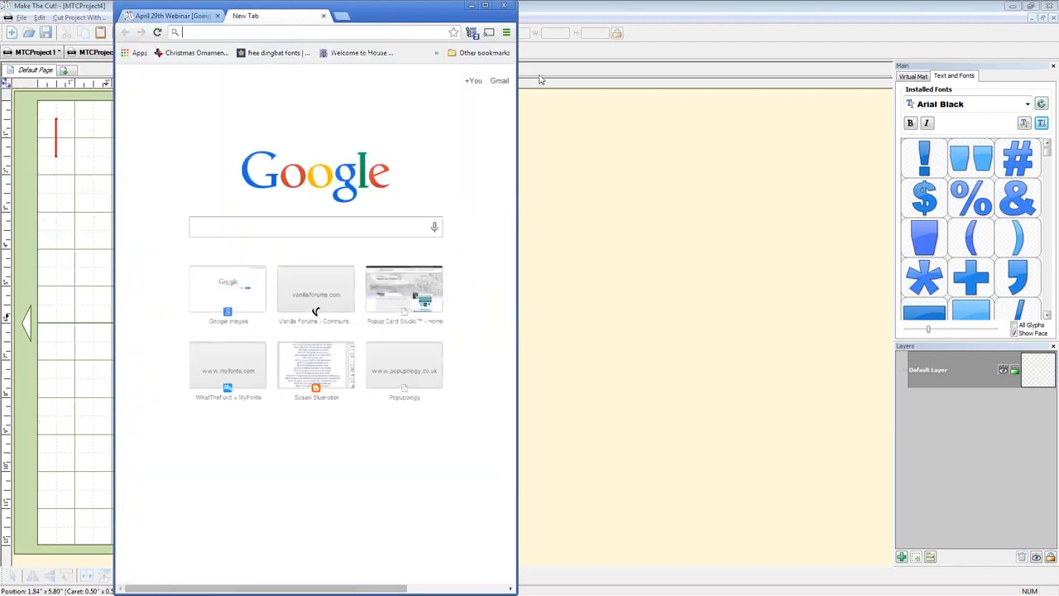
{"action": "type", "text": "mot"}
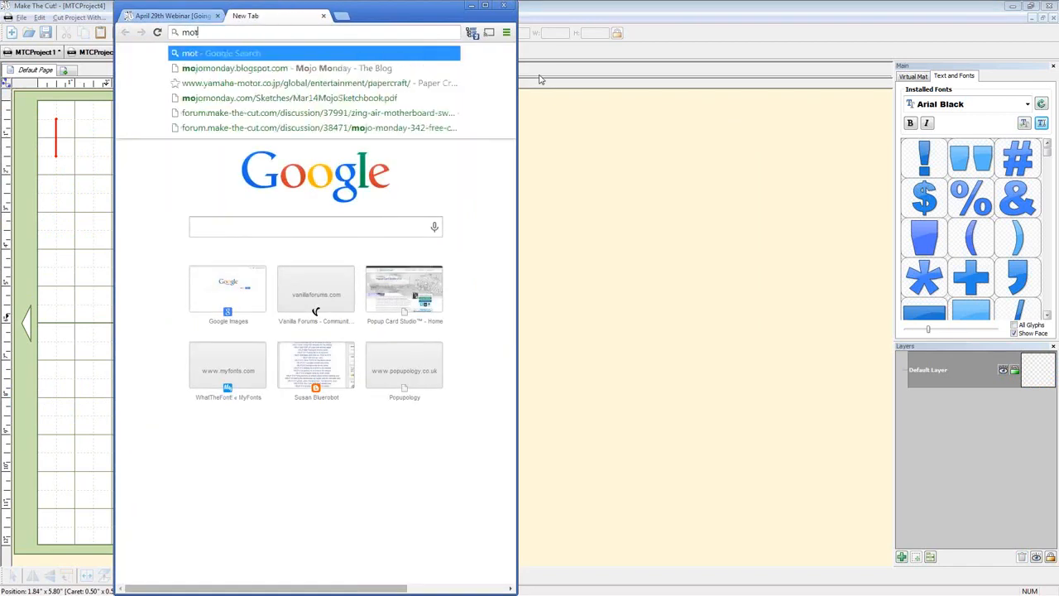
{"action": "type", "text": "hers day"}
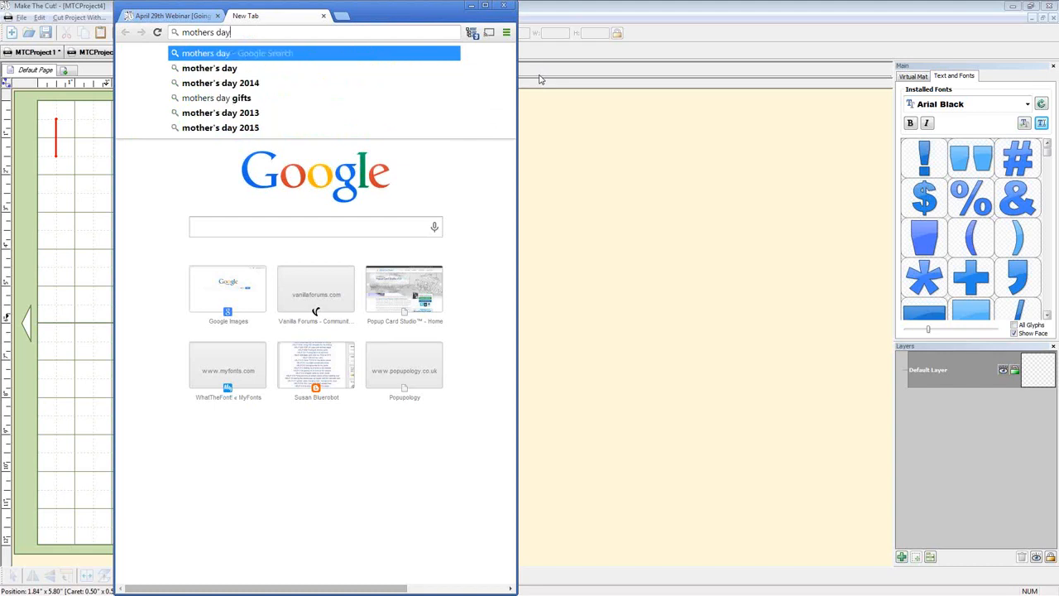
{"action": "type", "text": " coloring book"}
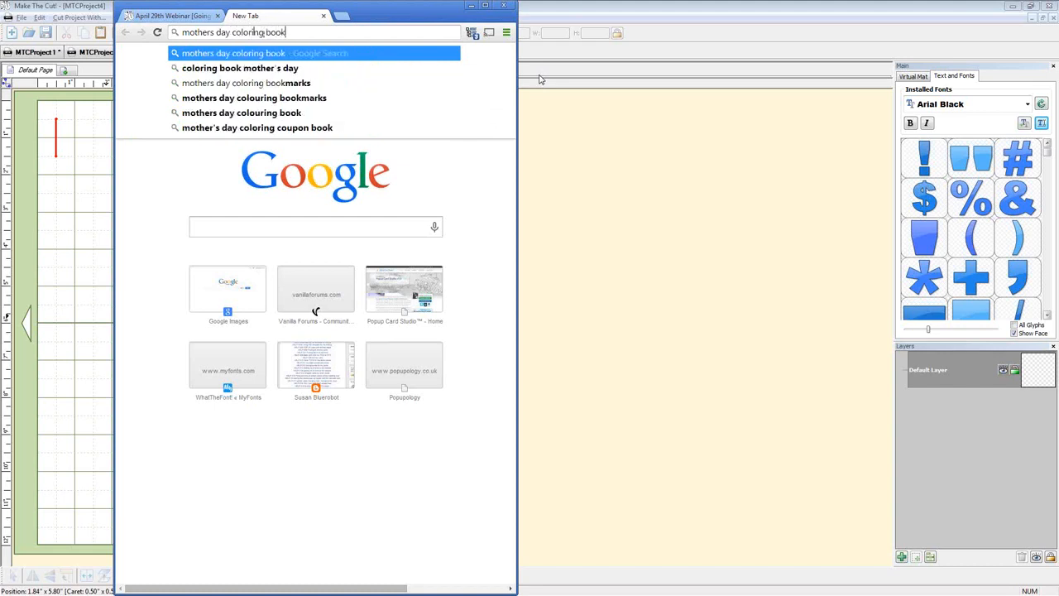
{"action": "key", "text": "Return"}
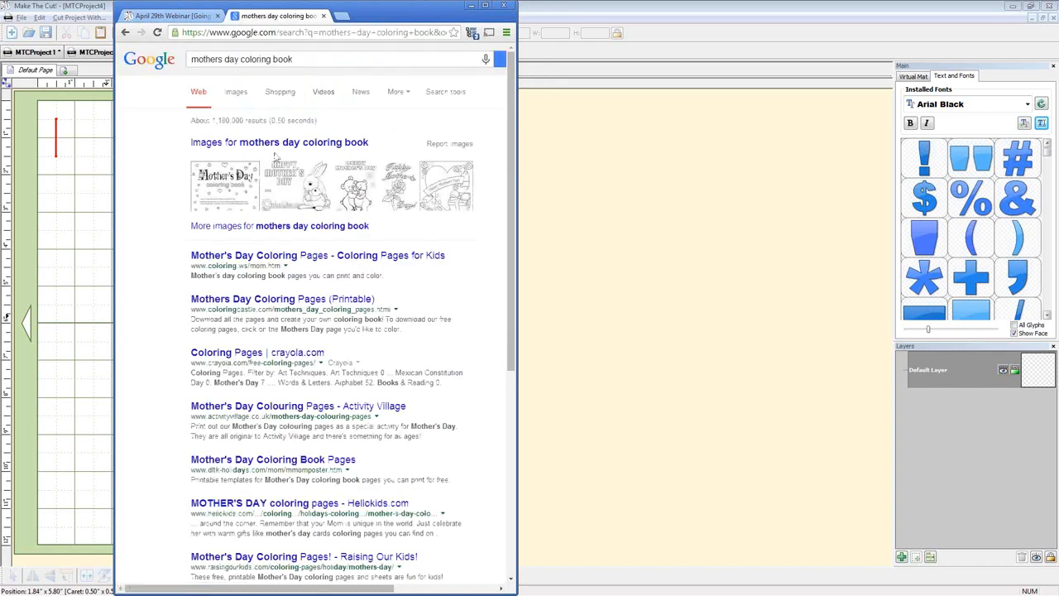
{"action": "left_click", "coordinate": [234, 92]}
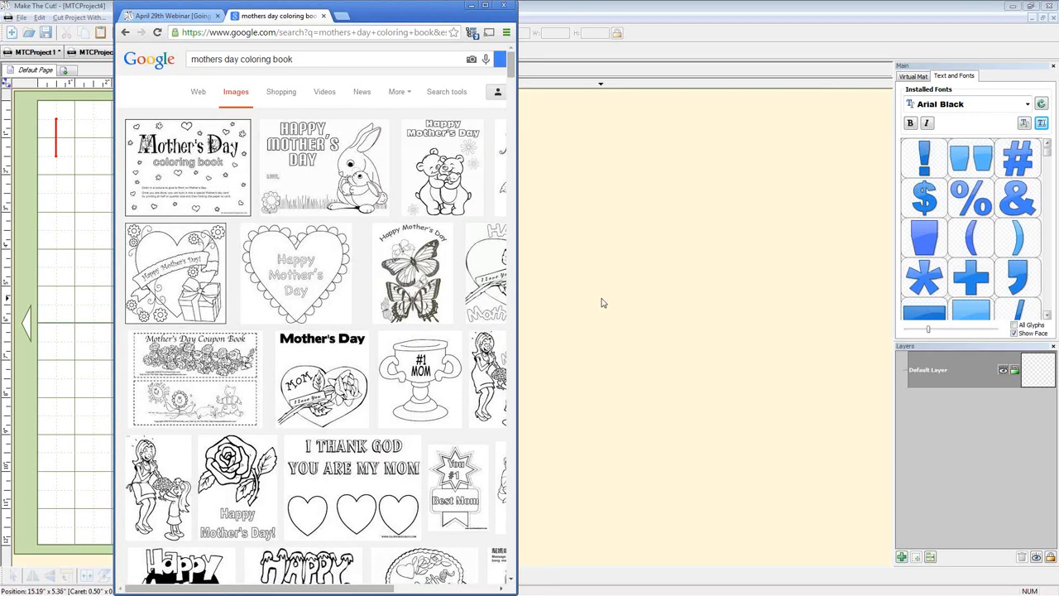
View the "You #1 Best Mom" award picture at full size and return to the image results.
{"action": "scroll", "coordinate": [396, 297], "scroll_direction": "down", "scroll_amount": 3}
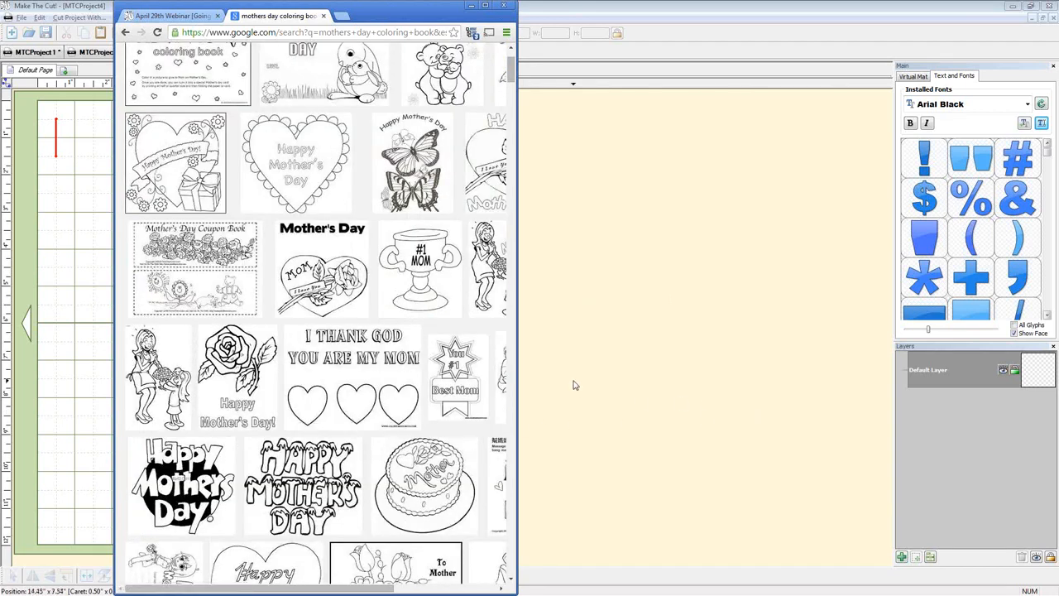
{"action": "left_click", "coordinate": [459, 366]}
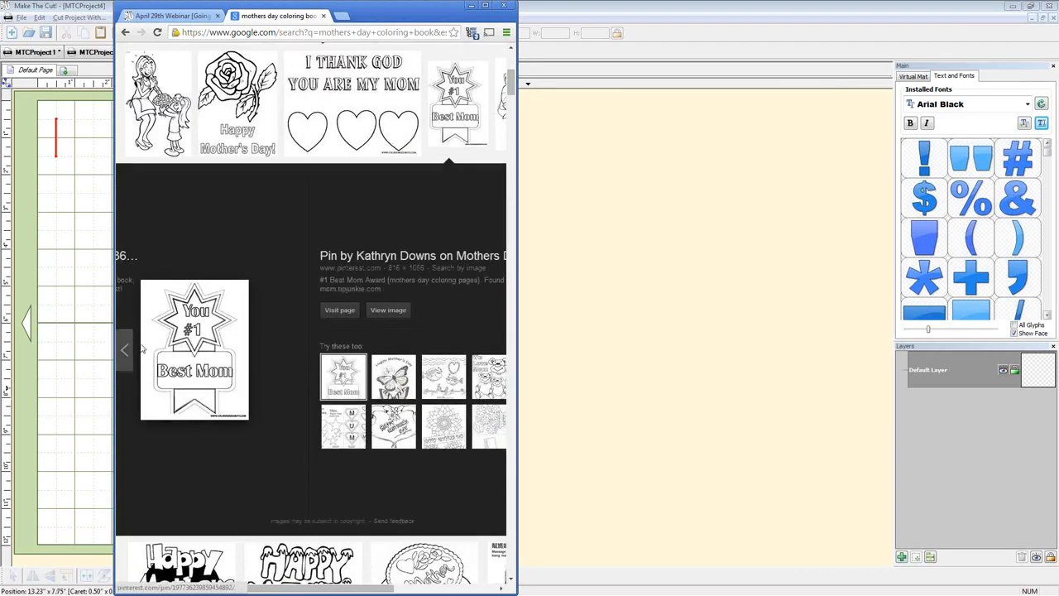
{"action": "left_click", "coordinate": [373, 311]}
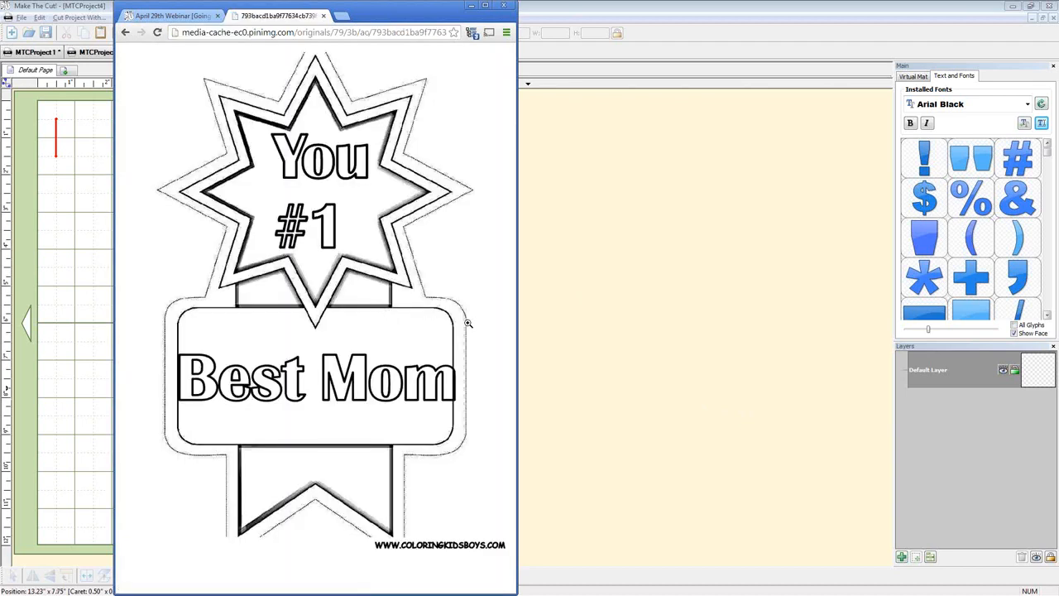
{"action": "key", "text": "BackSpace"}
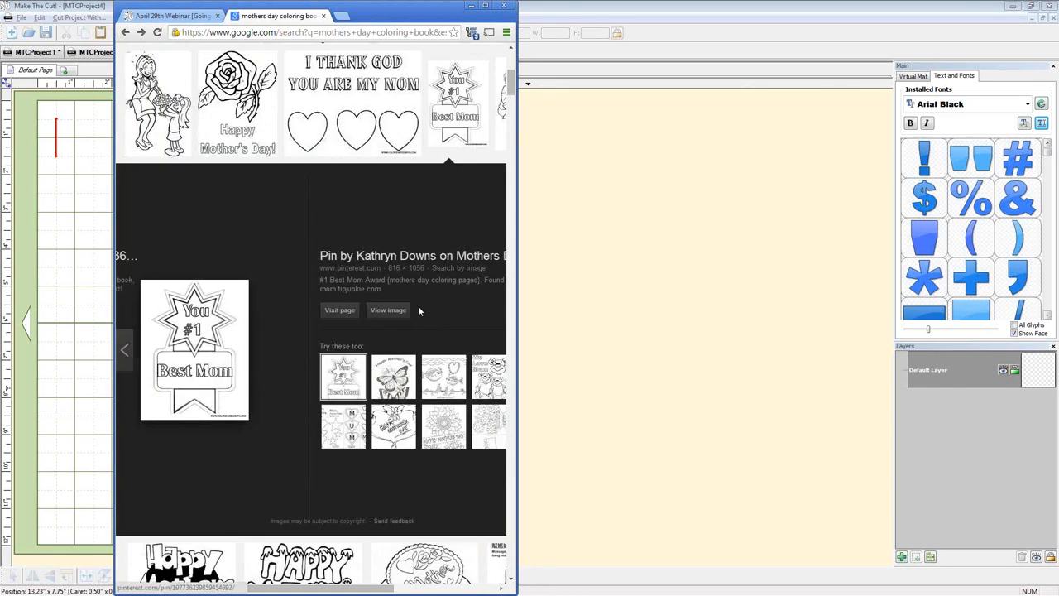
Widen the browser window and copy the full-size coloring picture of three flowers with leaves from the image results.
{"action": "left_click_drag", "start_coordinate": [518, 213], "coordinate": [683, 214]}
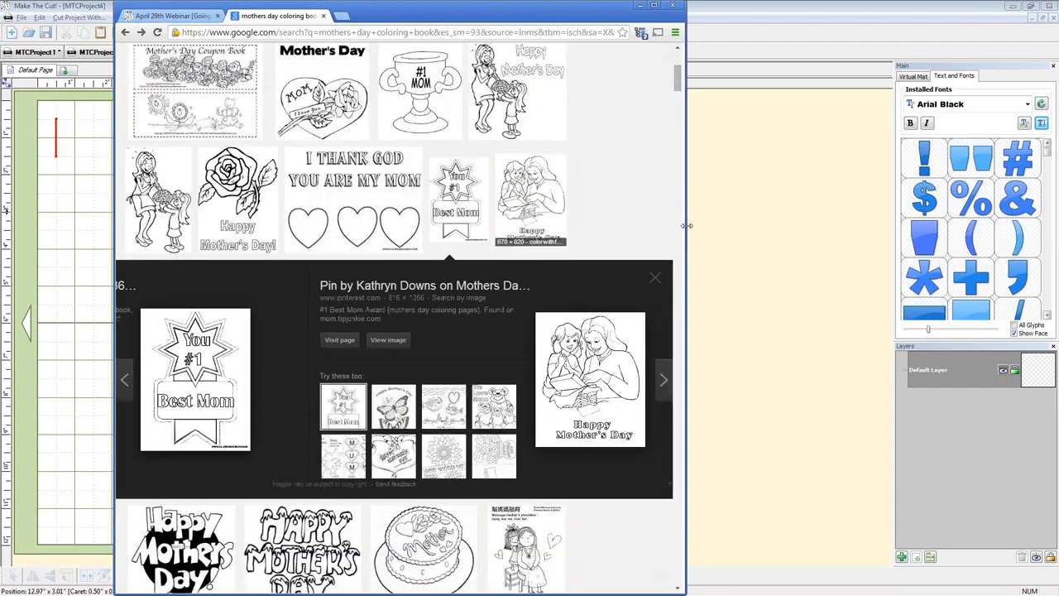
{"action": "left_click", "coordinate": [660, 176]}
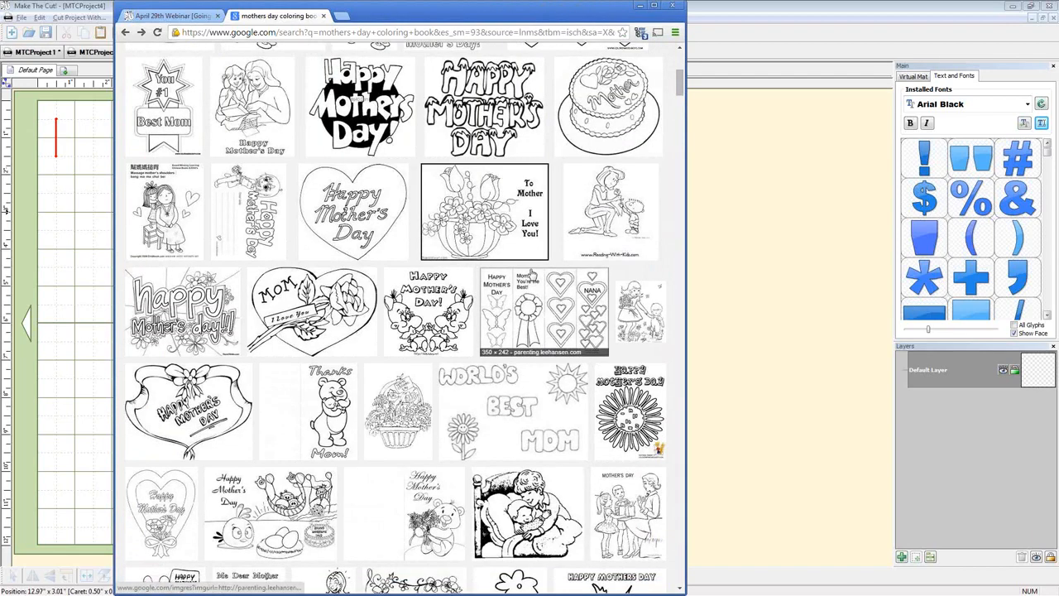
{"action": "scroll", "coordinate": [532, 277], "scroll_direction": "down", "scroll_amount": 1}
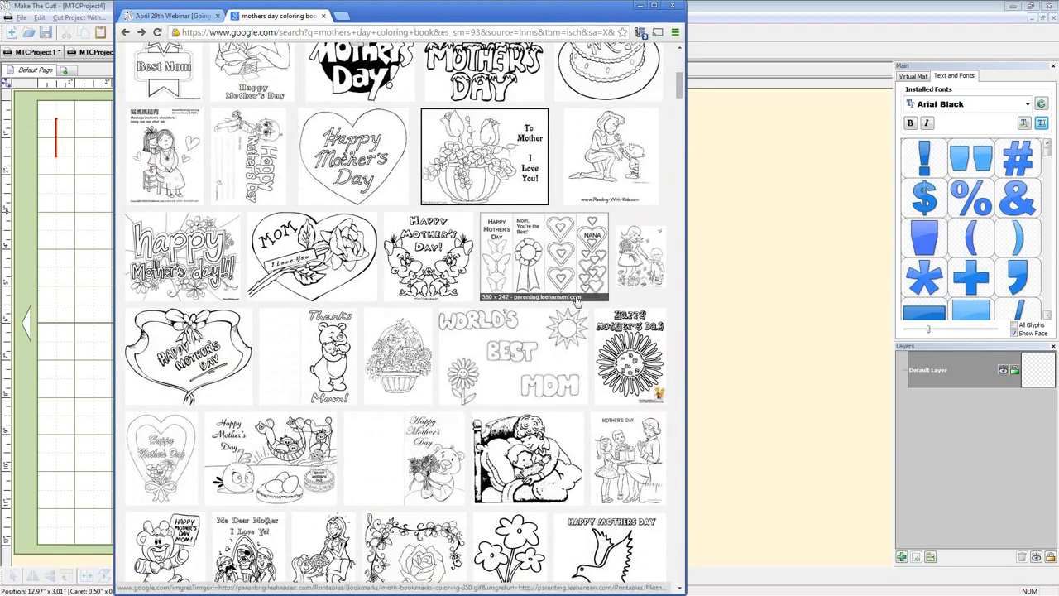
{"action": "scroll", "coordinate": [570, 301], "scroll_direction": "down", "scroll_amount": 2}
{"action": "scroll", "coordinate": [570, 301], "scroll_direction": "down", "scroll_amount": 1}
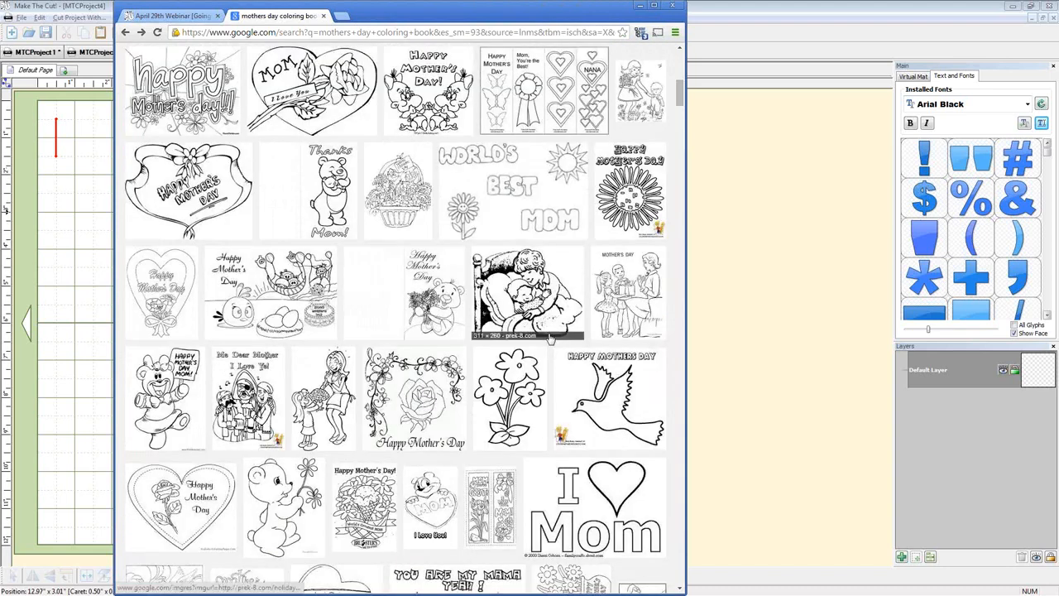
{"action": "left_click", "coordinate": [510, 395]}
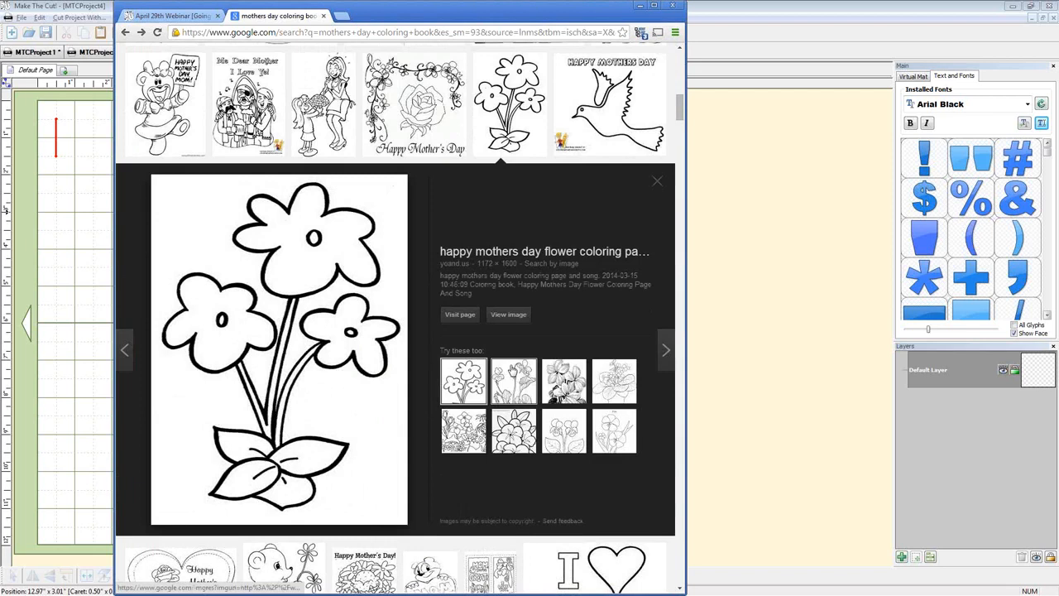
{"action": "left_click", "coordinate": [508, 314]}
{"action": "right_click", "coordinate": [377, 273]}
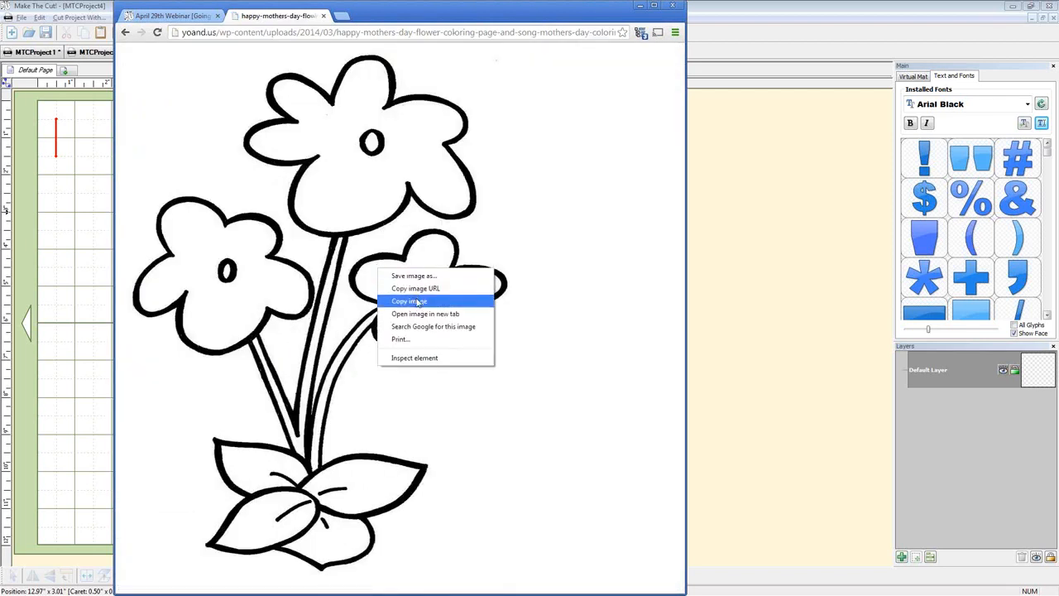
{"action": "left_click", "coordinate": [416, 301]}
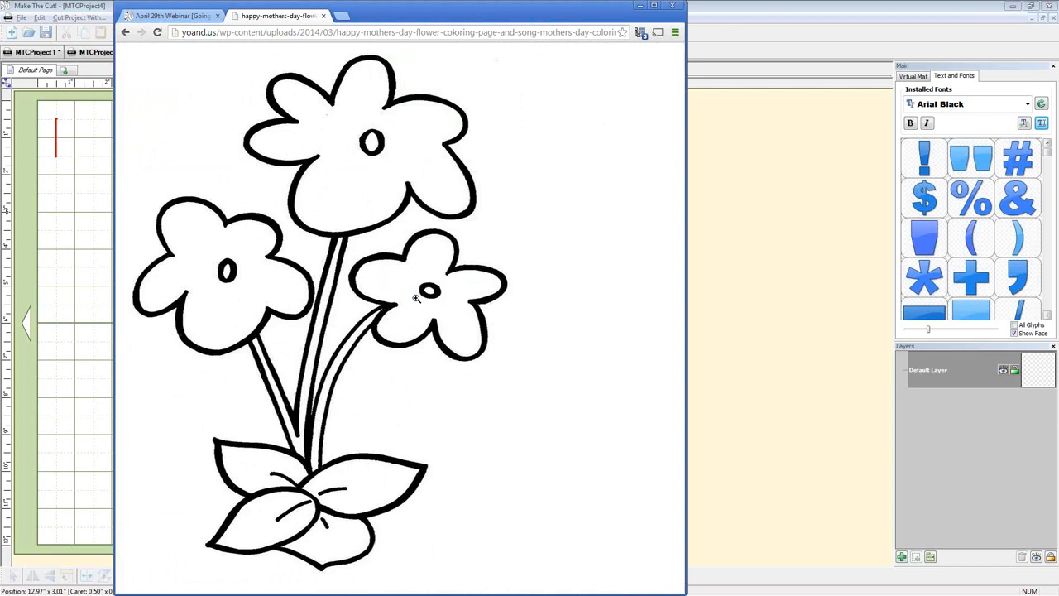
Switch back to Make The Cut and view the virtual mat's color options.
{"action": "left_click", "coordinate": [84, 212]}
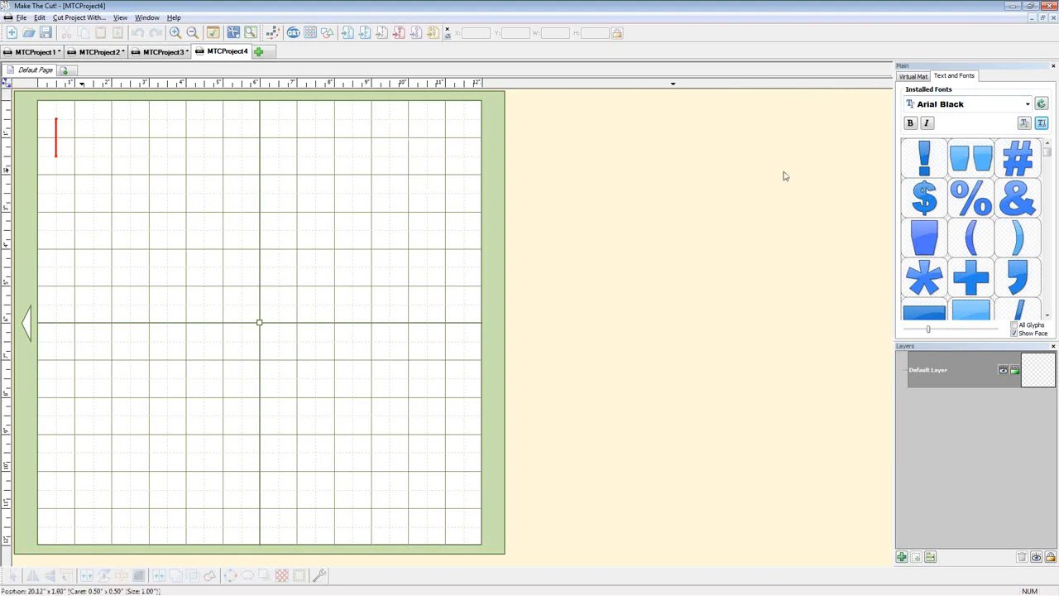
{"action": "left_click", "coordinate": [915, 76]}
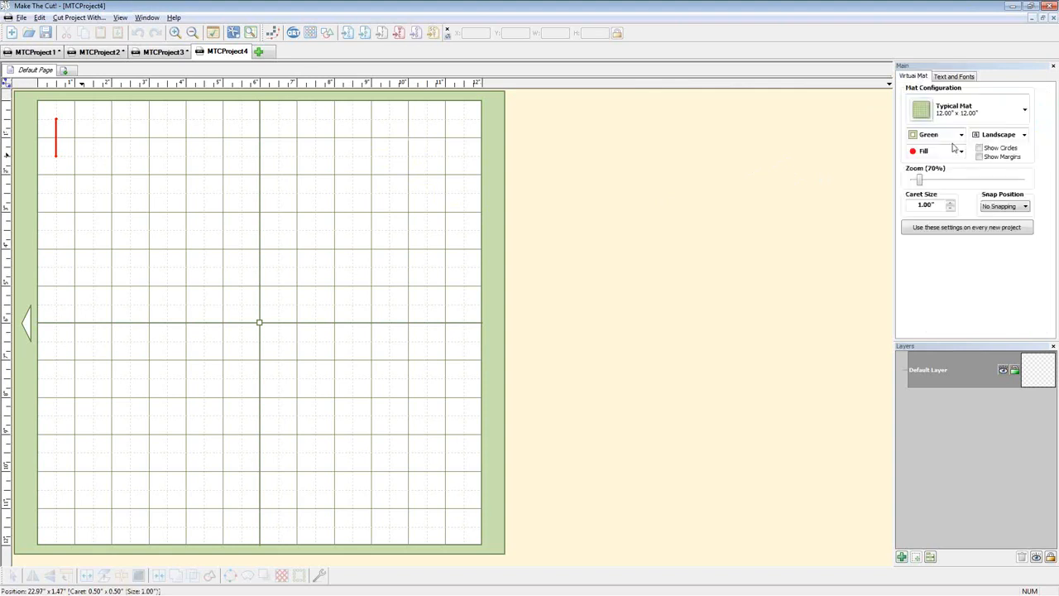
{"action": "left_click", "coordinate": [934, 134]}
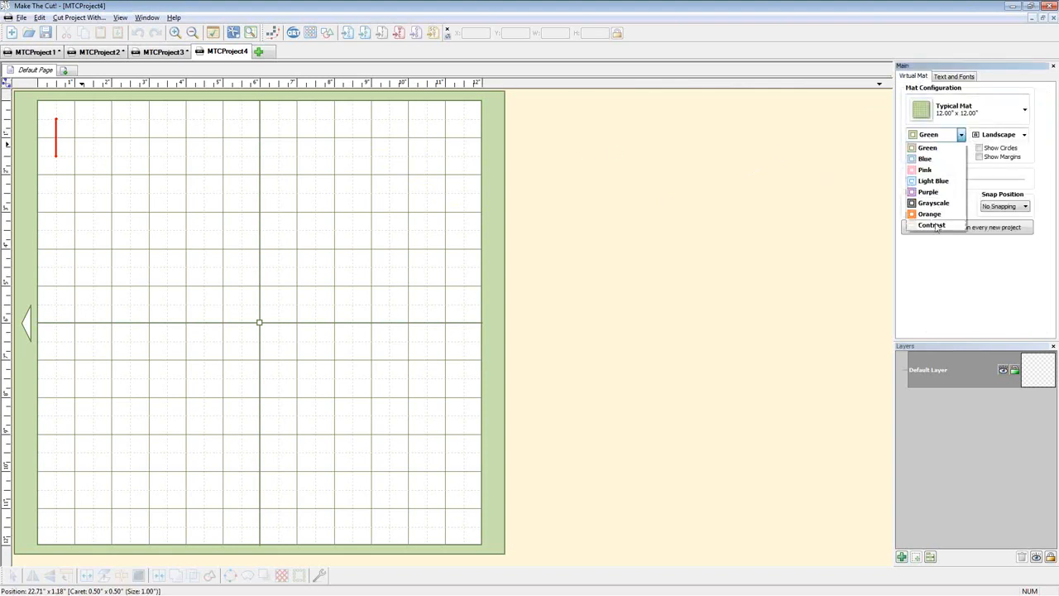
{"action": "left_click", "coordinate": [924, 135]}
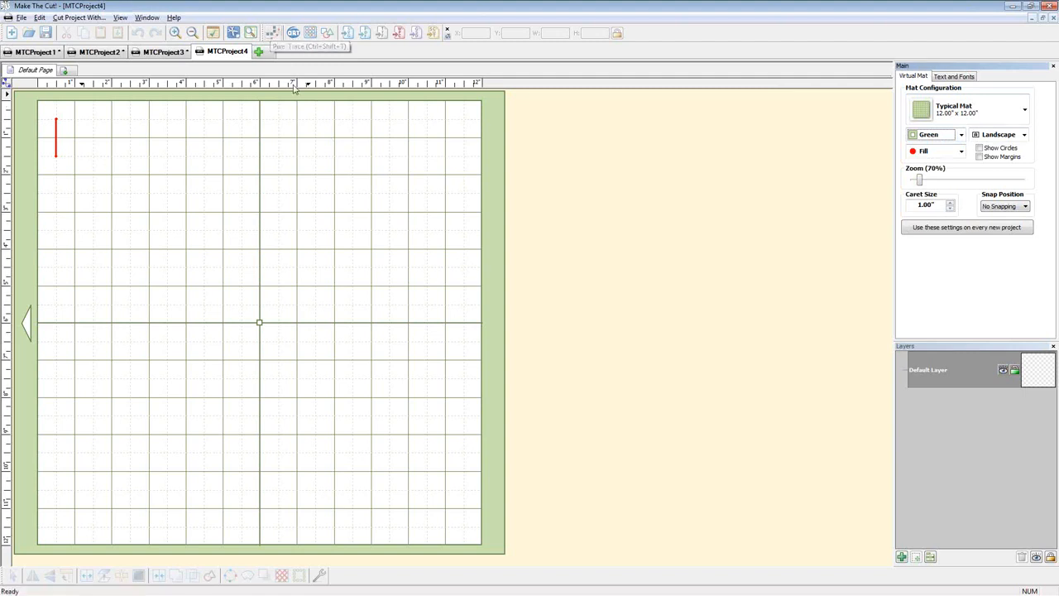
Pixel-trace the flower picture pasted from the clipboard, import it with the default trace settings and finish tracing.
{"action": "left_click", "coordinate": [273, 33]}
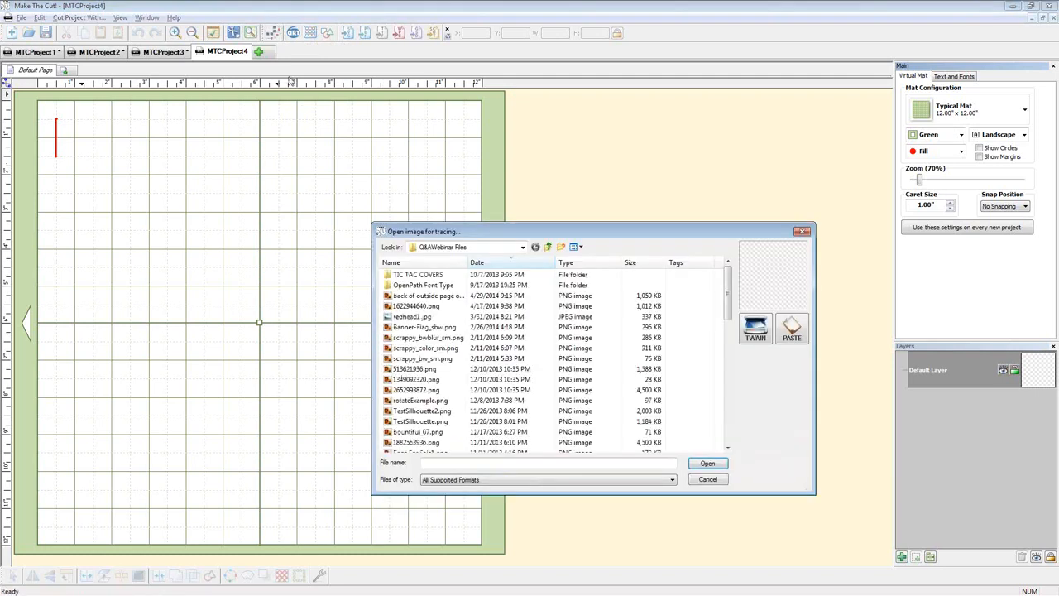
{"action": "left_click", "coordinate": [790, 330]}
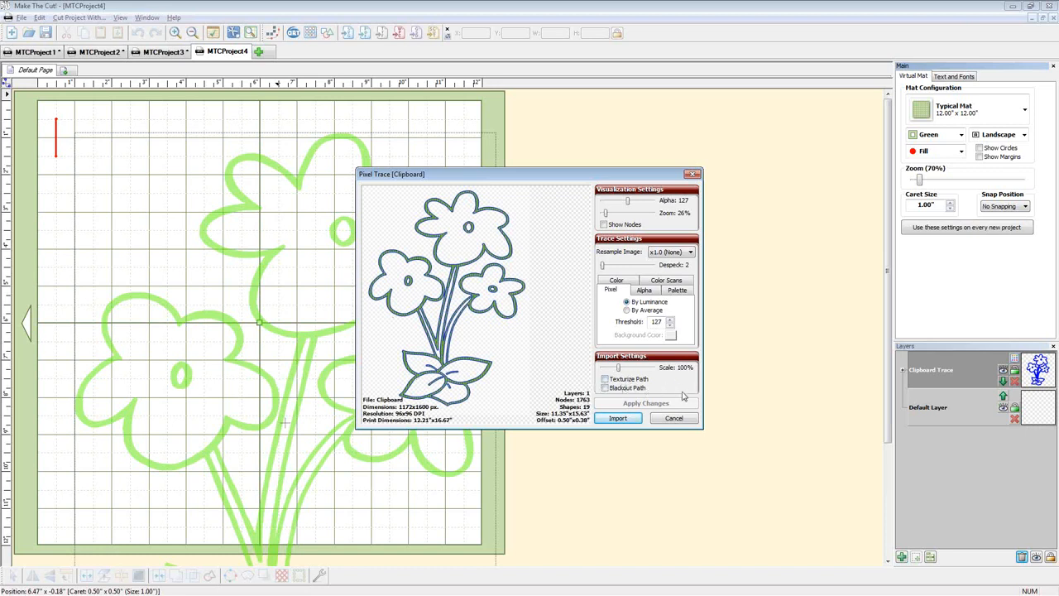
{"action": "left_click", "coordinate": [621, 418]}
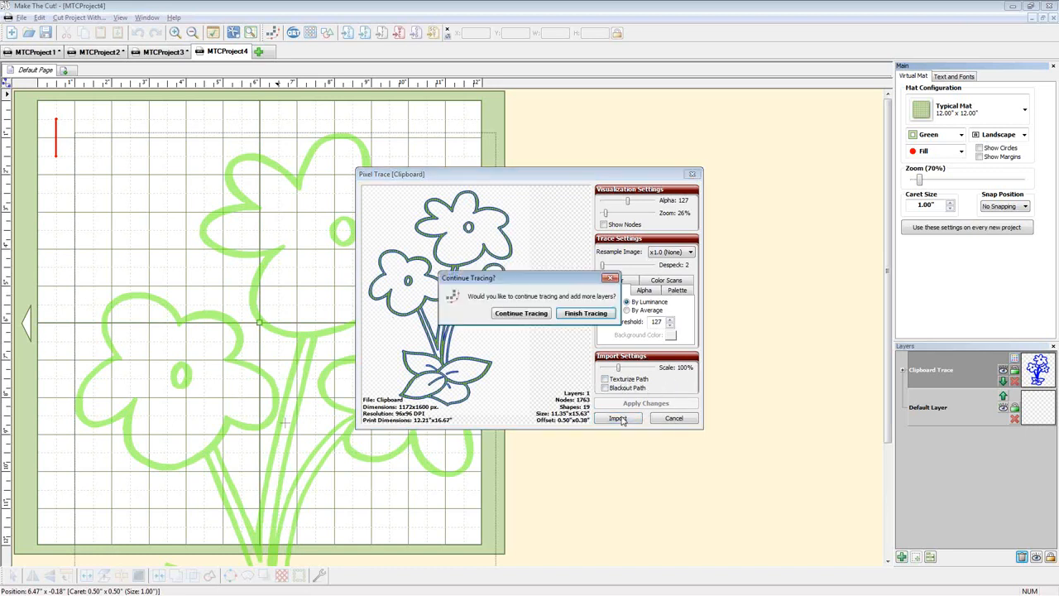
{"action": "left_click", "coordinate": [586, 314]}
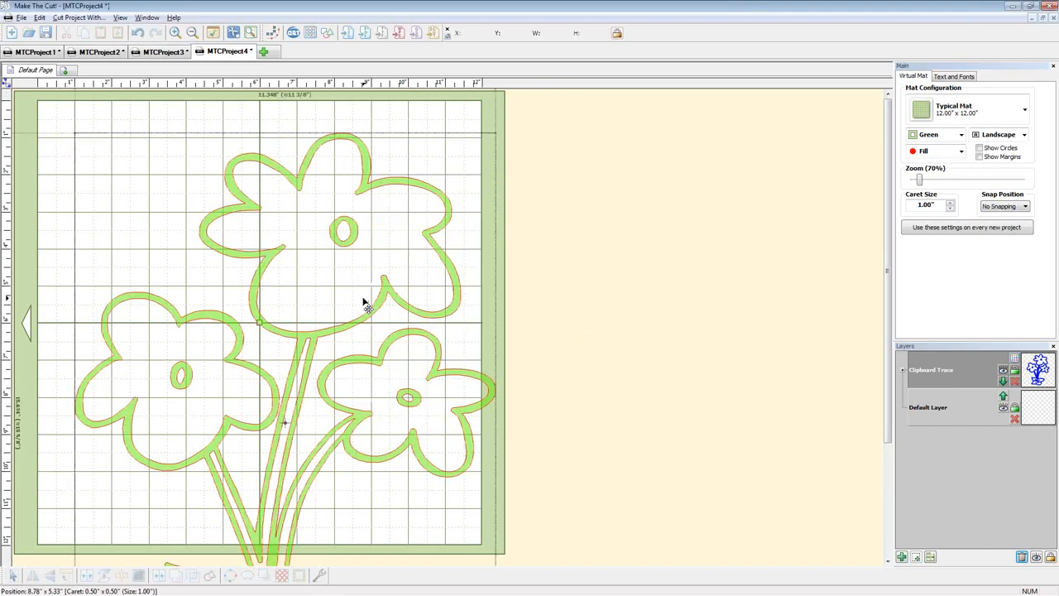
Scale the traced flowers down to about 5.92 by 8.17 inches and move them up so they fit on the mat.
{"action": "mouse_move", "coordinate": [505, 126]}
{"action": "left_mouse_down"}
{"action": "mouse_move", "coordinate": [378, 303]}
{"action": "mouse_move", "coordinate": [307, 371]}
{"action": "mouse_move", "coordinate": [303, 402]}
{"action": "left_mouse_up"}
{"action": "left_click_drag", "start_coordinate": [235, 464], "coordinate": [236, 177]}
{"action": "left_click", "coordinate": [373, 196]}
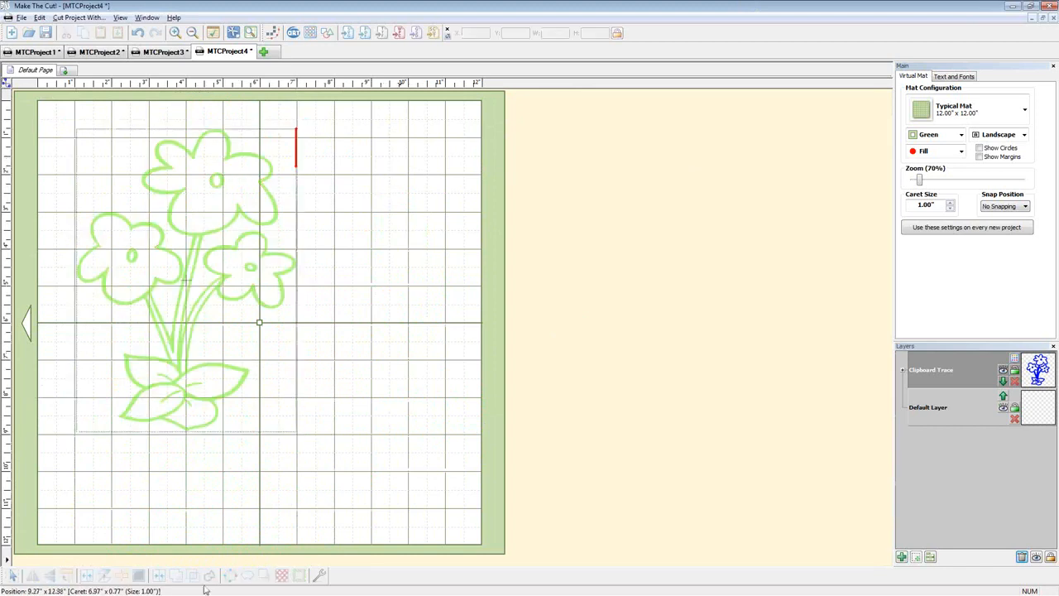
Break the traced flower drawing into separate shapes and deselect them.
{"action": "left_click", "coordinate": [224, 384]}
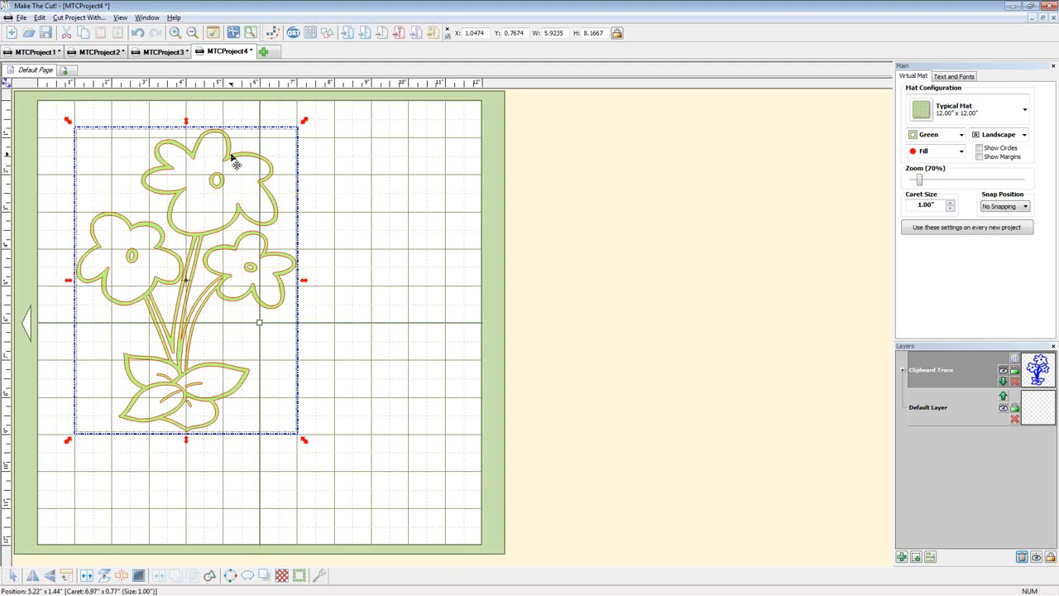
{"action": "left_click", "coordinate": [331, 296]}
{"action": "left_click", "coordinate": [236, 376]}
{"action": "left_click", "coordinate": [105, 577]}
{"action": "left_click", "coordinate": [405, 428]}
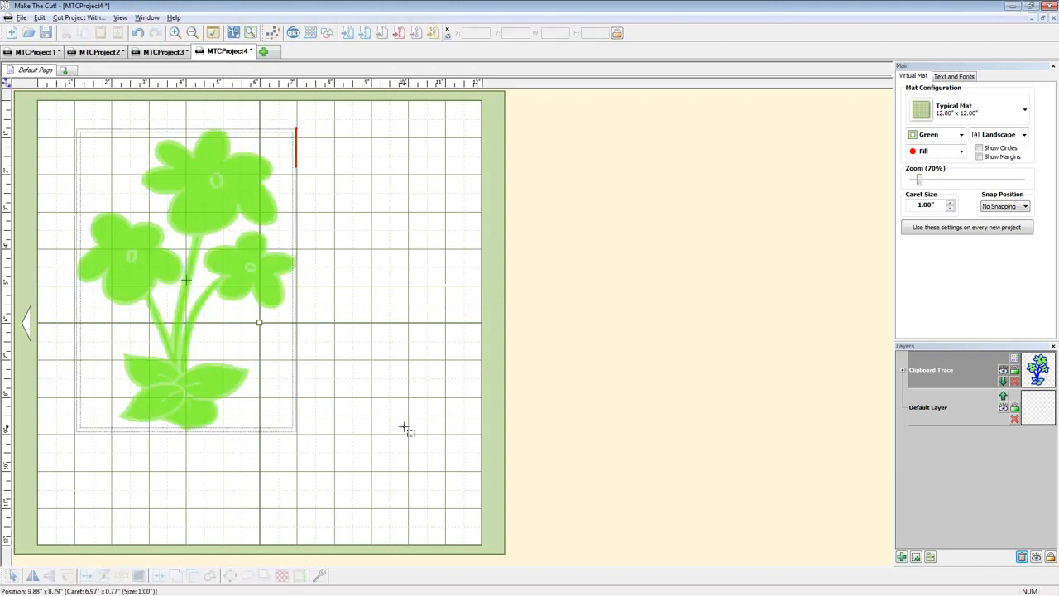
Select the flowers' outer silhouette and move it to a new layer.
{"action": "left_click", "coordinate": [218, 425]}
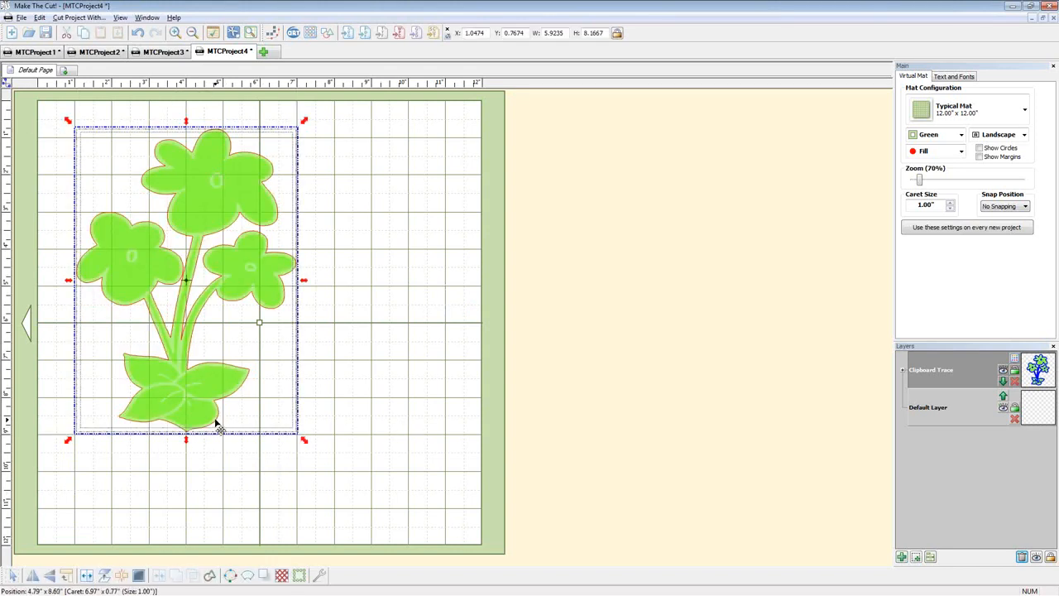
{"action": "left_click", "coordinate": [916, 557]}
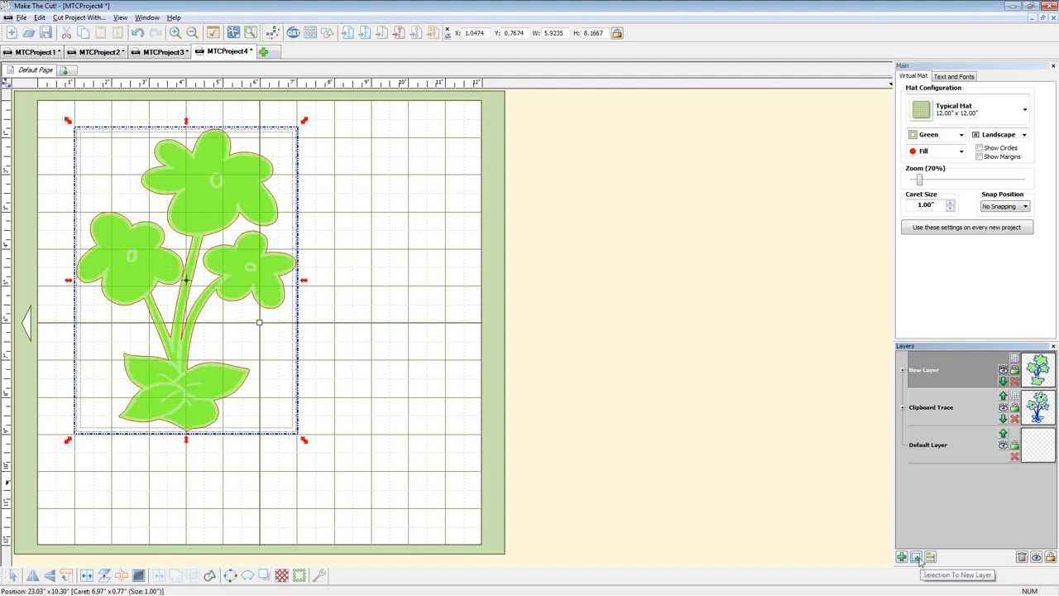
Color the silhouette's new layer black and hide that layer.
{"action": "left_click", "coordinate": [1015, 362]}
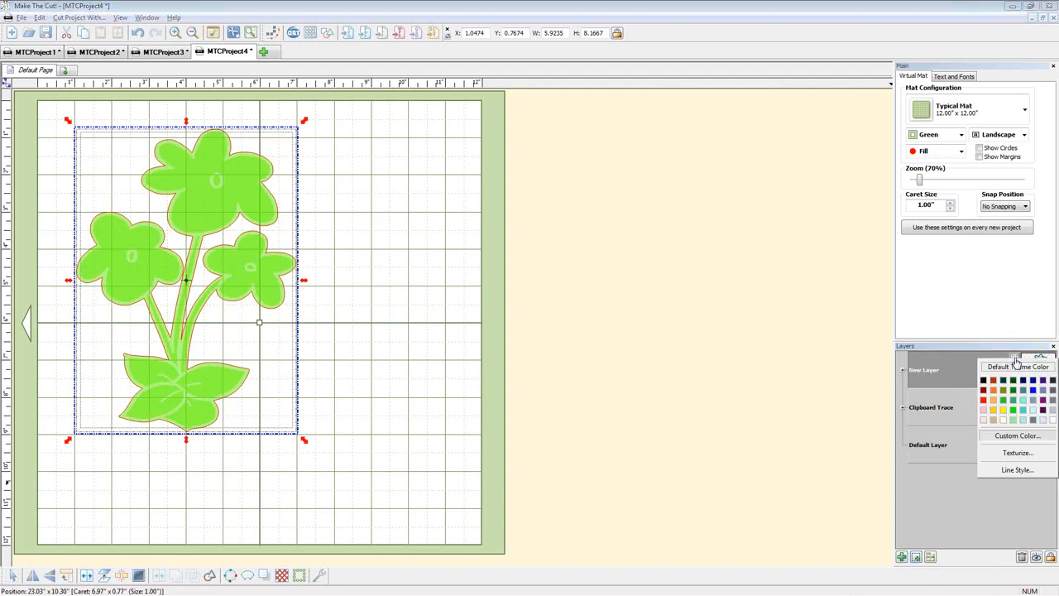
{"action": "left_click", "coordinate": [984, 380]}
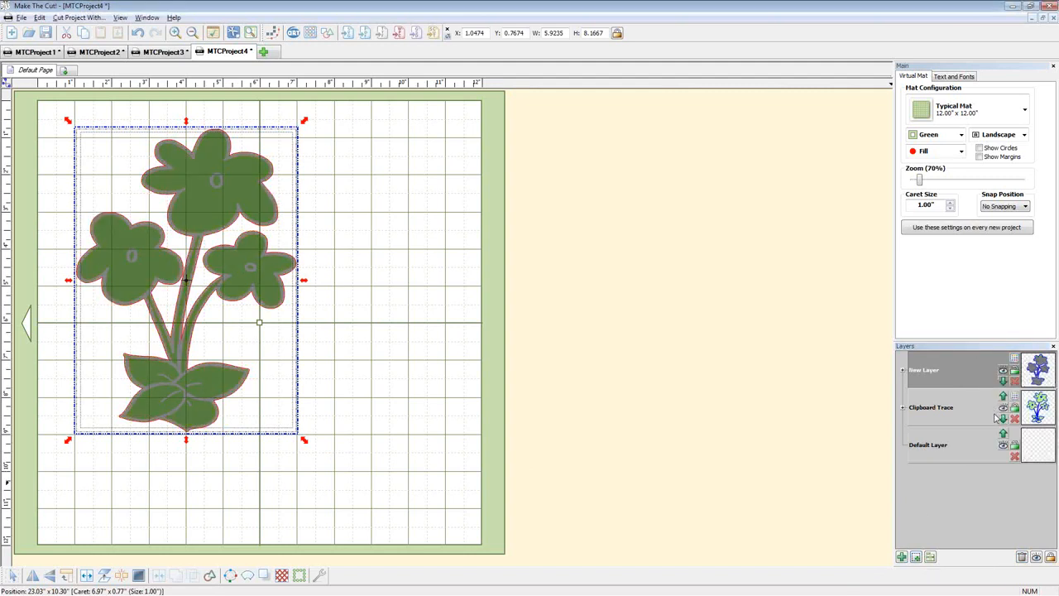
{"action": "left_click", "coordinate": [1003, 371]}
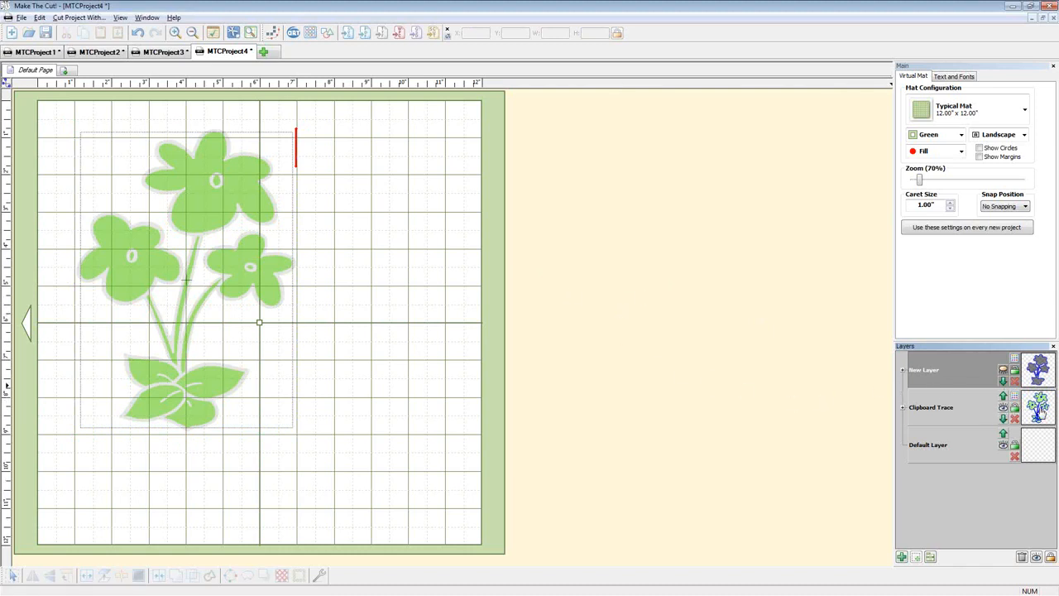
Split the green flower artwork into individually selectable flowers, stems and leaves, and deselect them.
{"action": "left_click", "coordinate": [214, 400]}
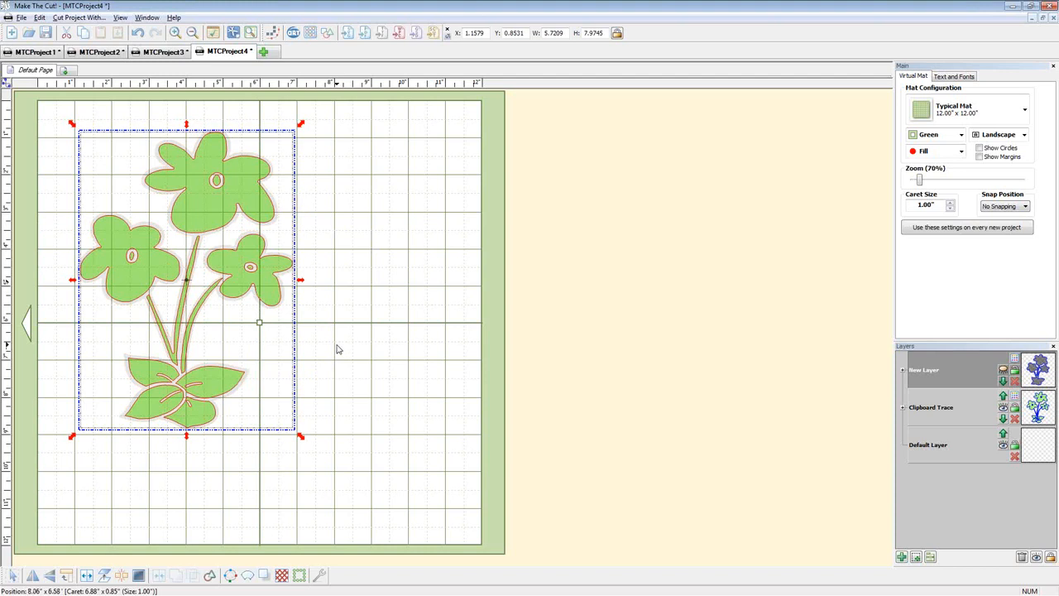
{"action": "mouse_move", "coordinate": [234, 374]}
{"action": "left_mouse_down"}
{"action": "mouse_move", "coordinate": [331, 384]}
{"action": "mouse_move", "coordinate": [241, 376]}
{"action": "left_mouse_up"}
{"action": "left_click", "coordinate": [86, 577]}
{"action": "left_click", "coordinate": [386, 488]}
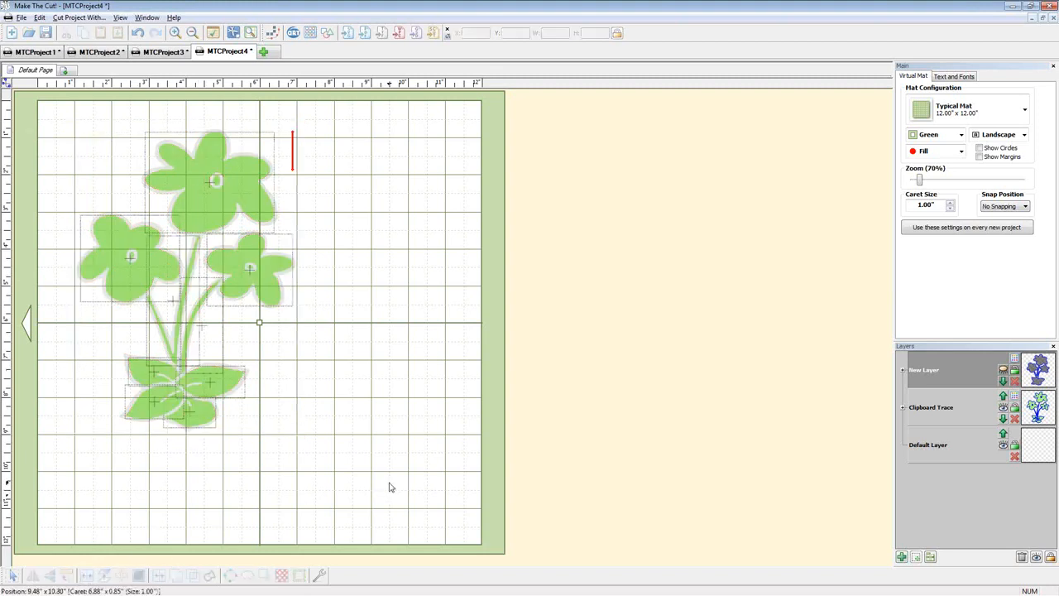
{"action": "left_click", "coordinate": [238, 385]}
{"action": "left_click", "coordinate": [173, 375], "text": "shift"}
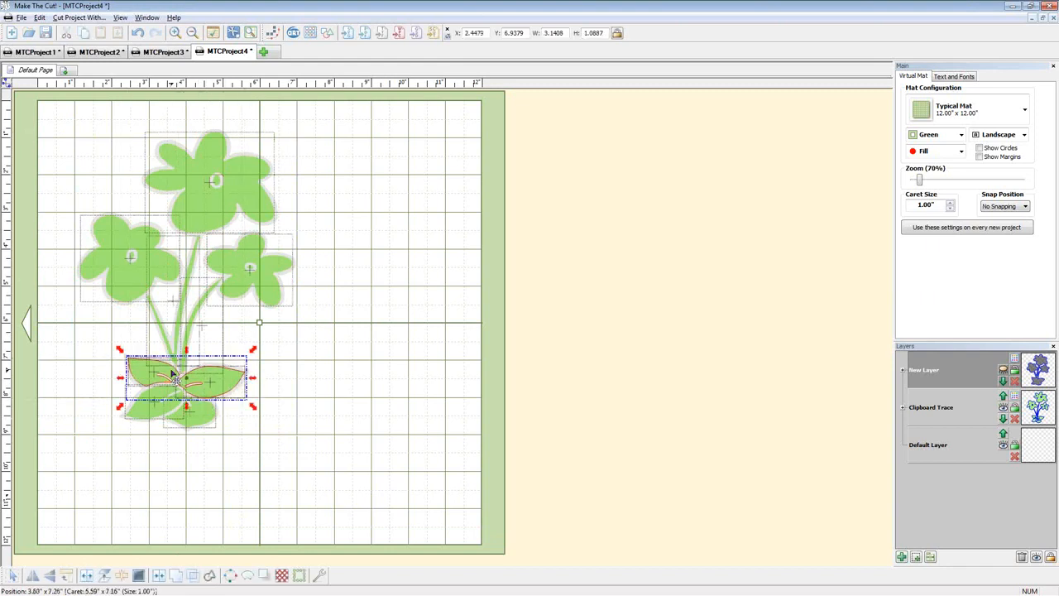
{"action": "left_click", "coordinate": [152, 404], "text": "shift"}
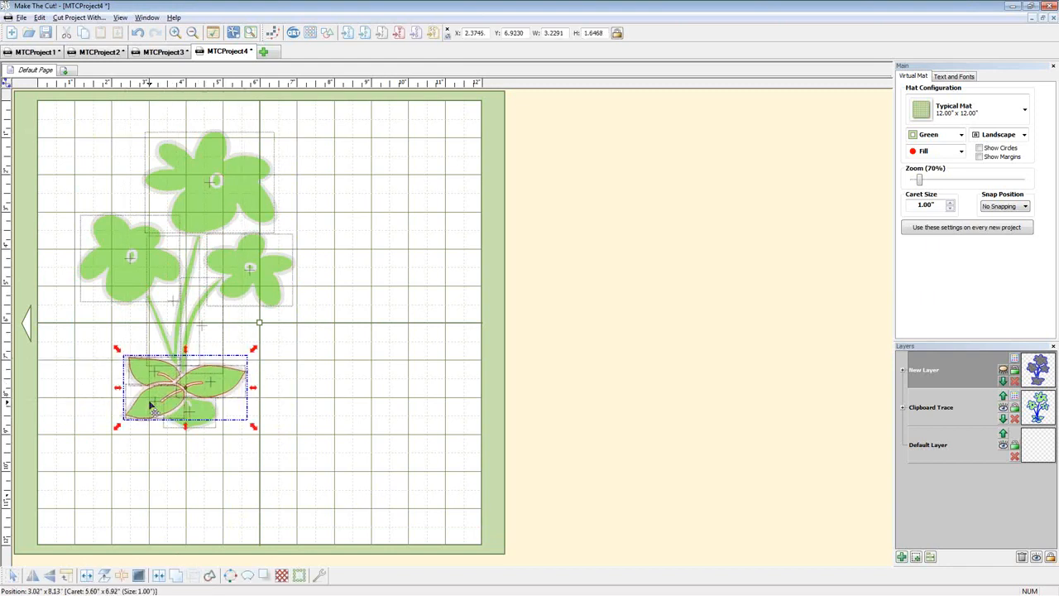
{"action": "key", "text": "ctrl+a"}
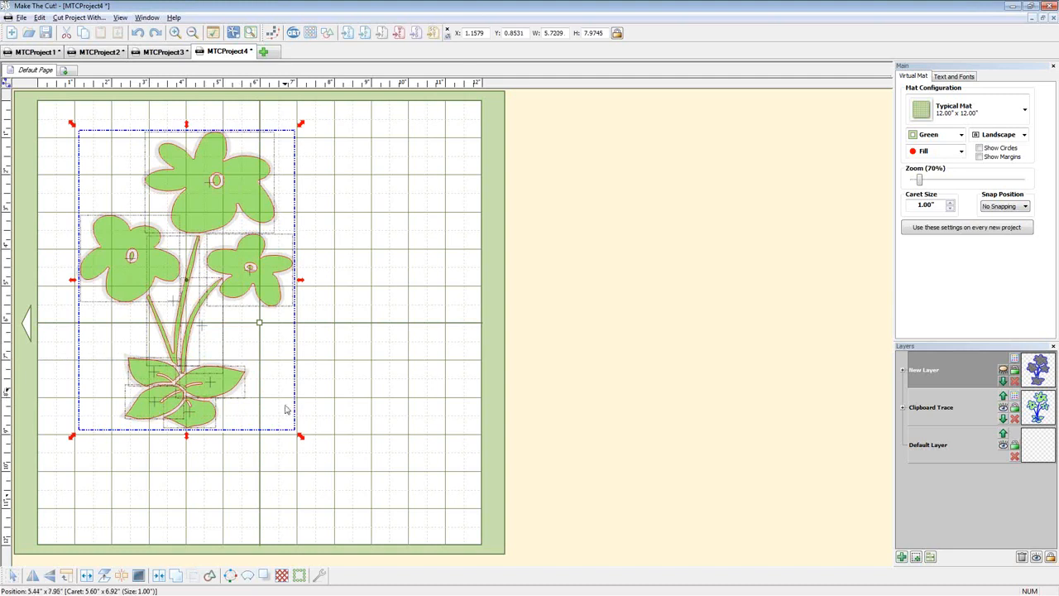
{"action": "left_click", "coordinate": [372, 416]}
{"action": "left_click", "coordinate": [237, 381]}
{"action": "left_click", "coordinate": [110, 480]}
Move the four leaves to a new layer colored dark green and hide that layer.
{"action": "left_click_drag", "start_coordinate": [69, 348], "coordinate": [356, 480]}
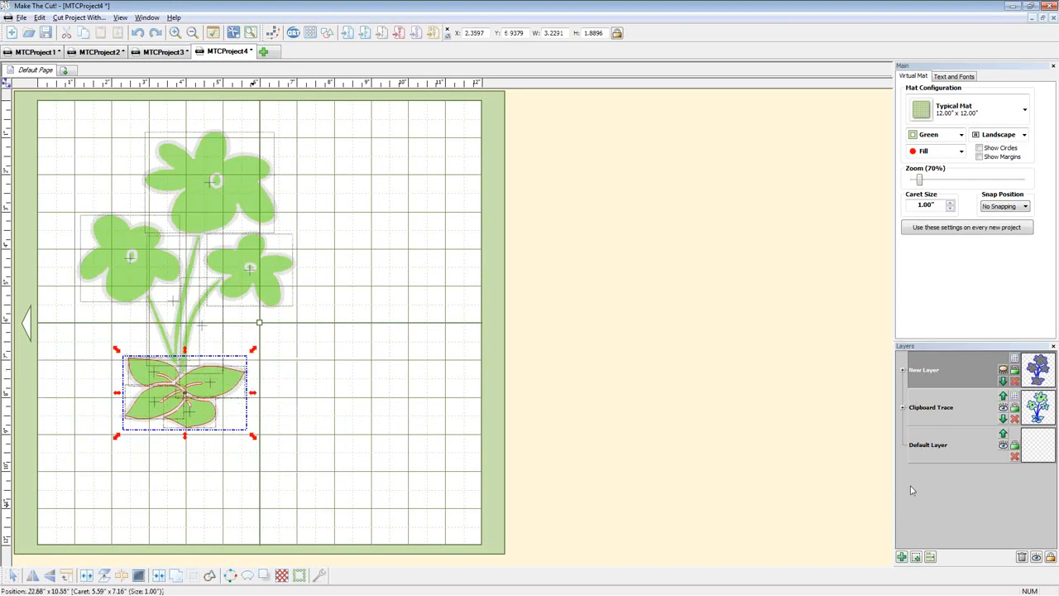
{"action": "left_click", "coordinate": [917, 557]}
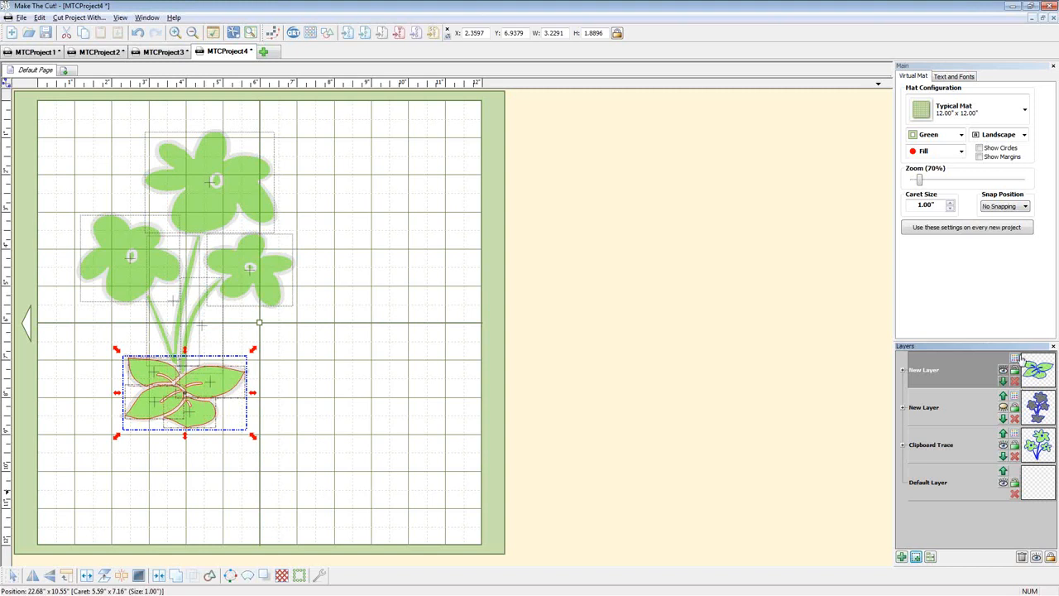
{"action": "left_click", "coordinate": [1016, 359]}
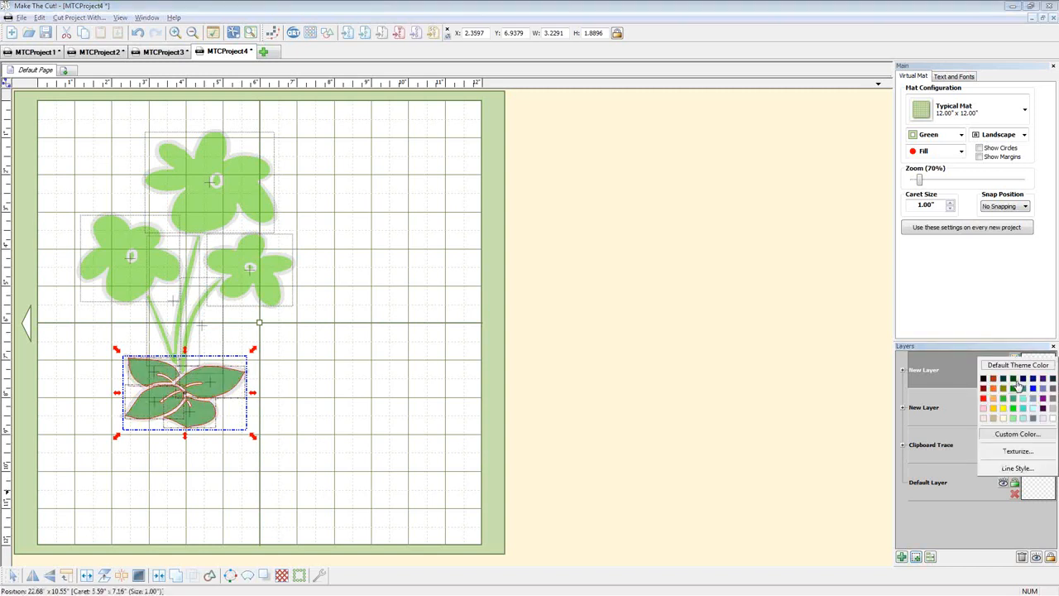
{"action": "left_click", "coordinate": [1013, 380]}
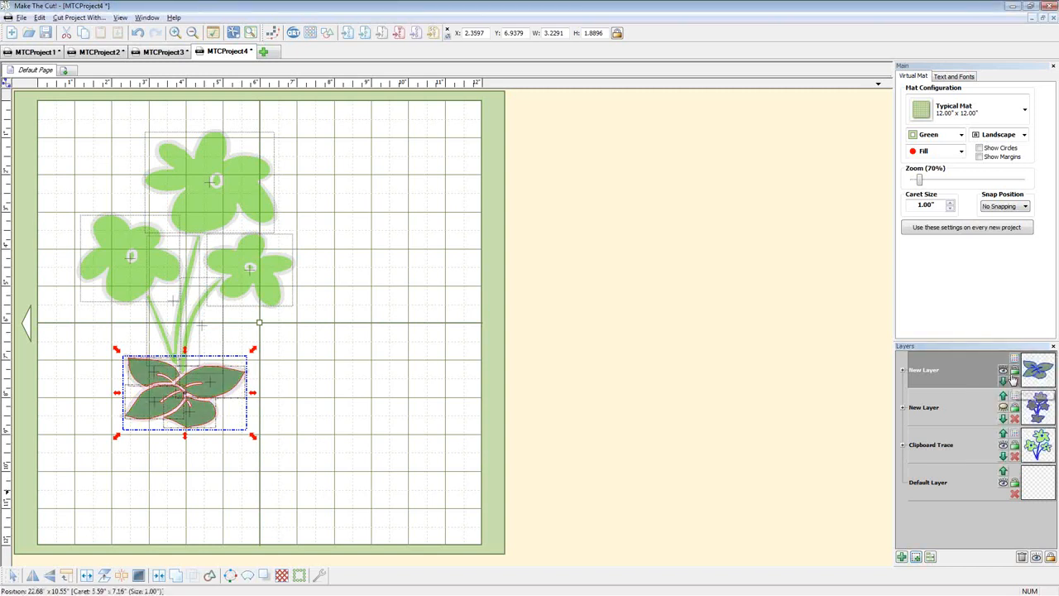
{"action": "left_click", "coordinate": [1003, 370]}
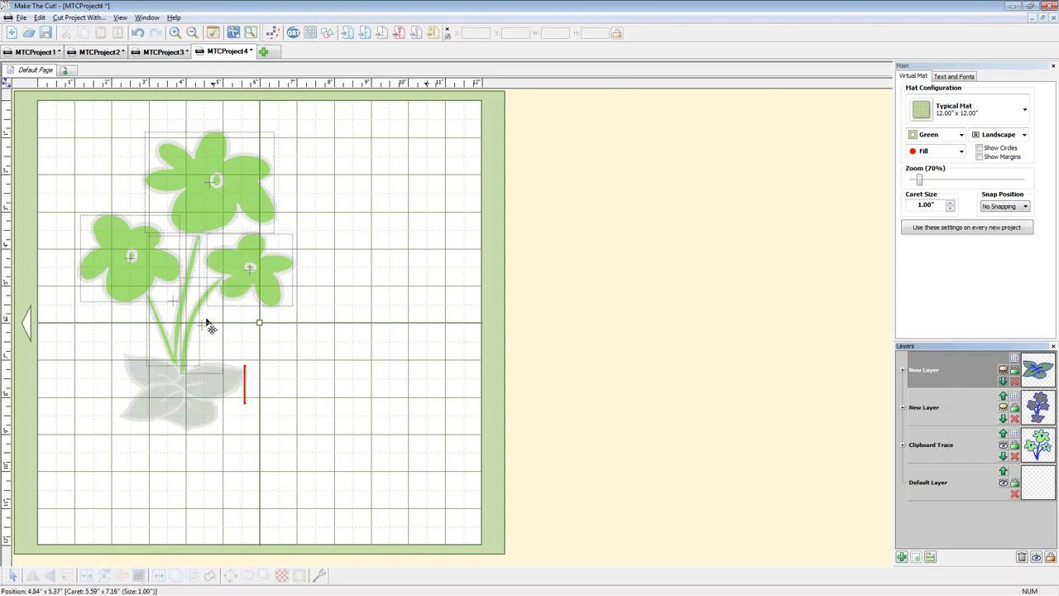
{"action": "left_click_drag", "start_coordinate": [345, 392], "coordinate": [140, 230]}
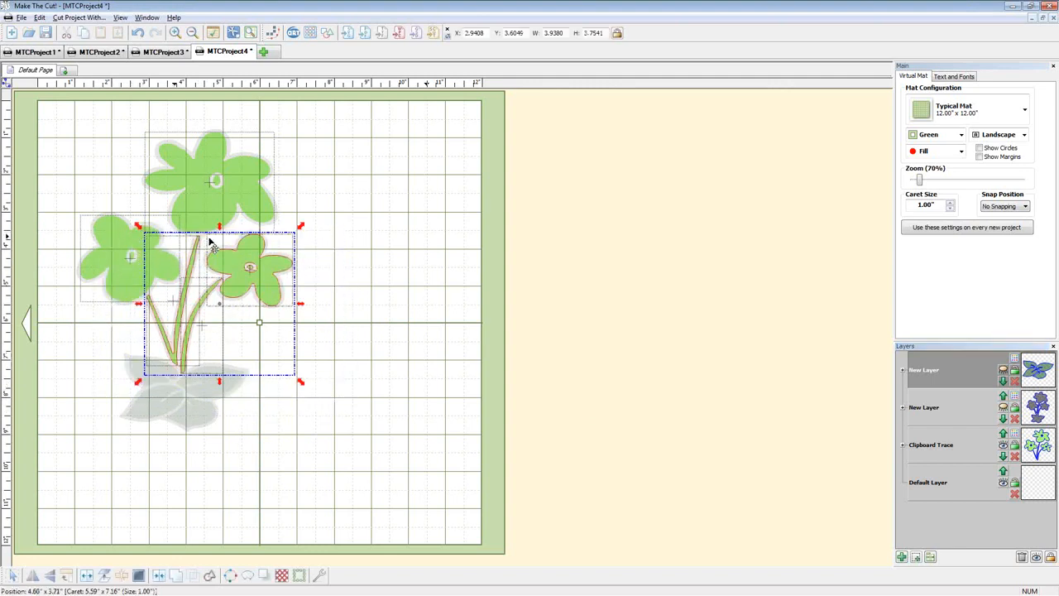
{"action": "left_click", "coordinate": [249, 269], "text": "shift"}
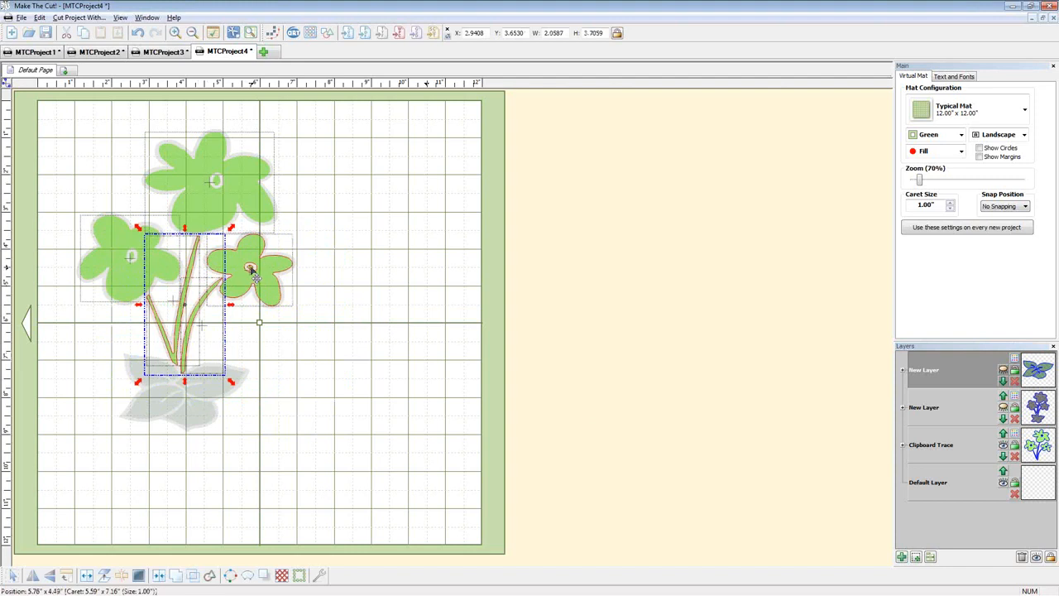
{"action": "left_click", "coordinate": [251, 269], "text": "shift"}
{"action": "left_click", "coordinate": [272, 283], "text": "shift"}
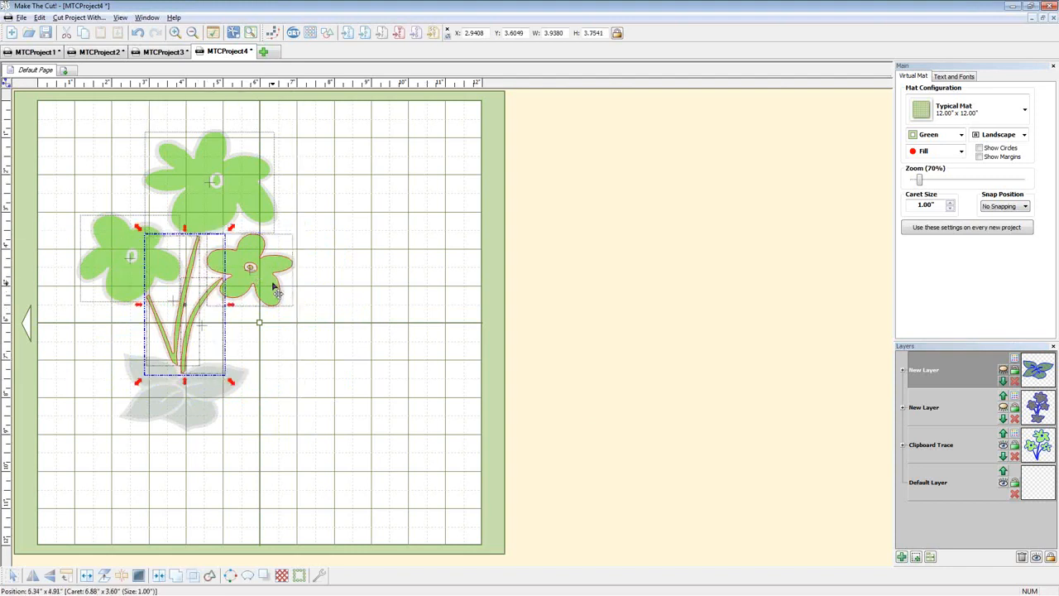
{"action": "left_click", "coordinate": [376, 310]}
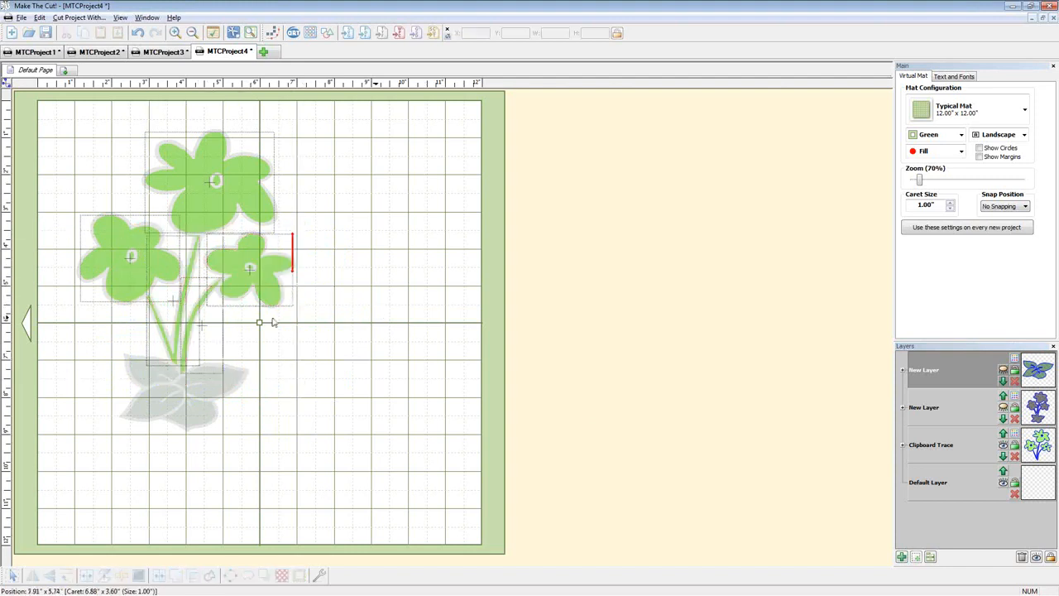
Move the three stems to a new layer and color that layer green.
{"action": "left_click", "coordinate": [186, 365]}
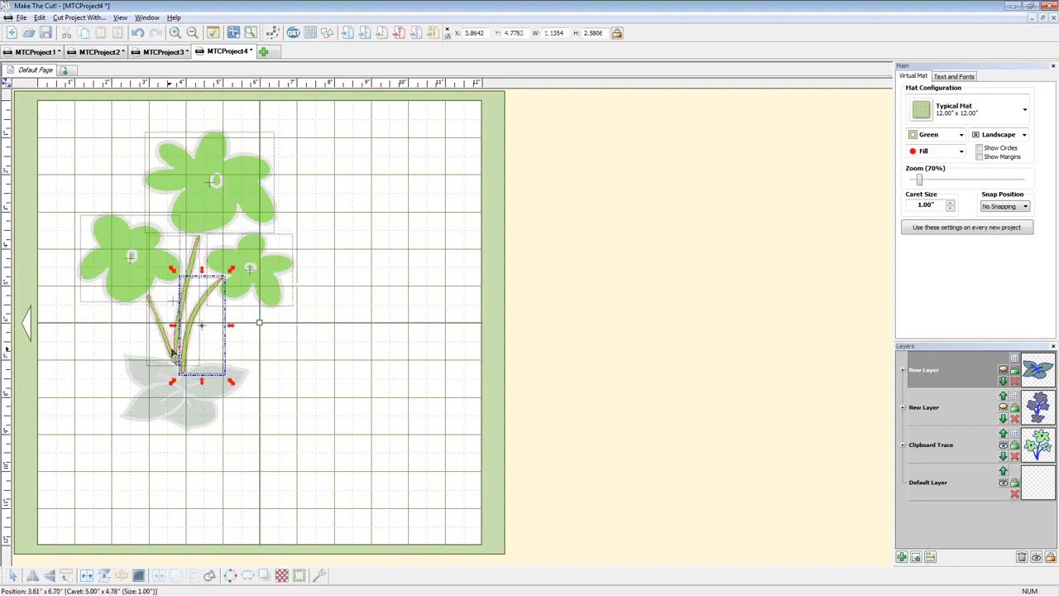
{"action": "left_click", "coordinate": [174, 360]}
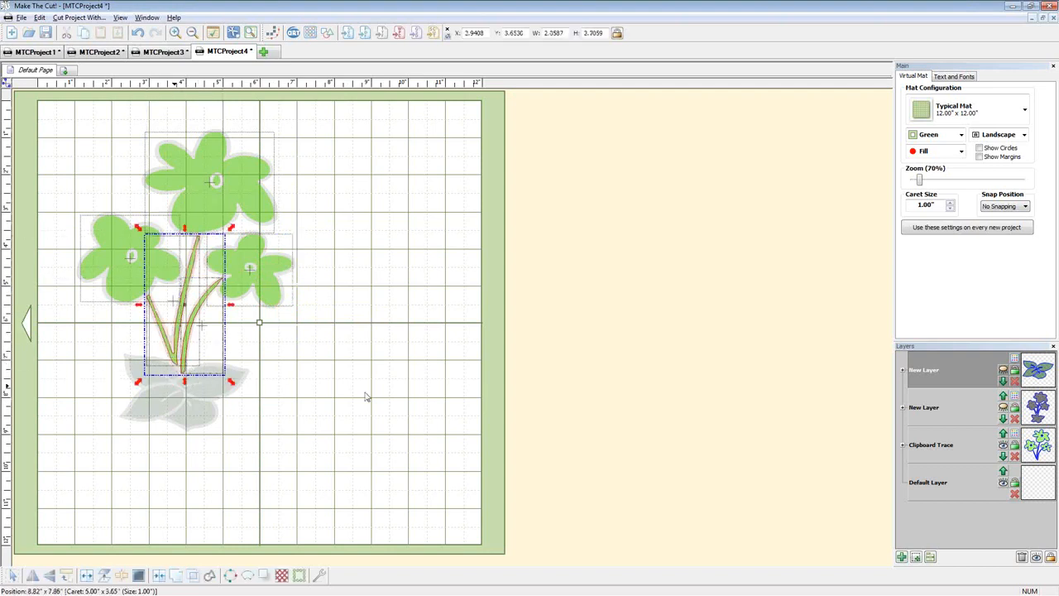
{"action": "left_click", "coordinate": [917, 559]}
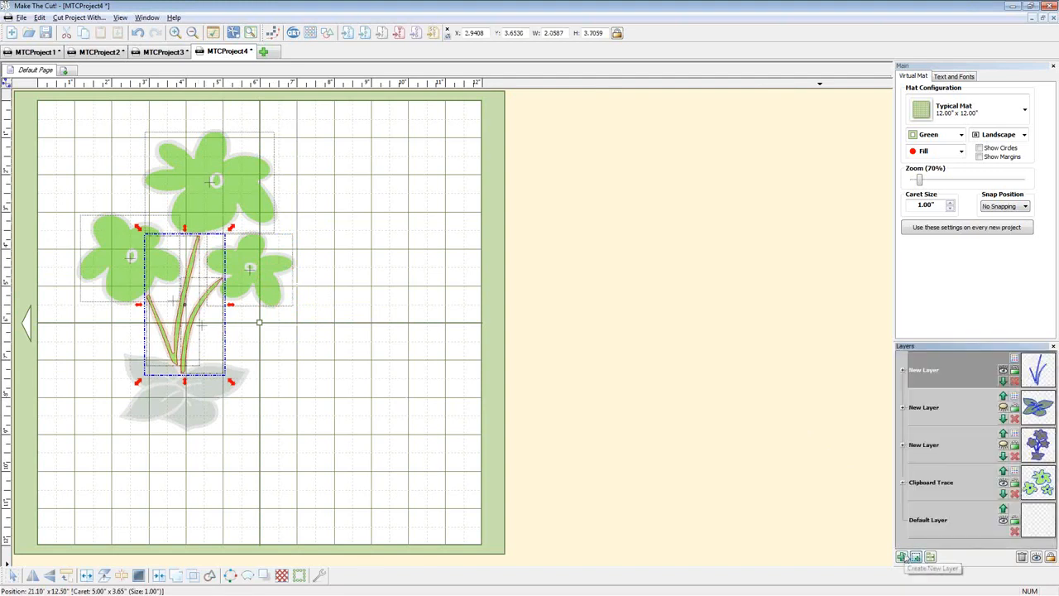
{"action": "left_click", "coordinate": [1014, 362]}
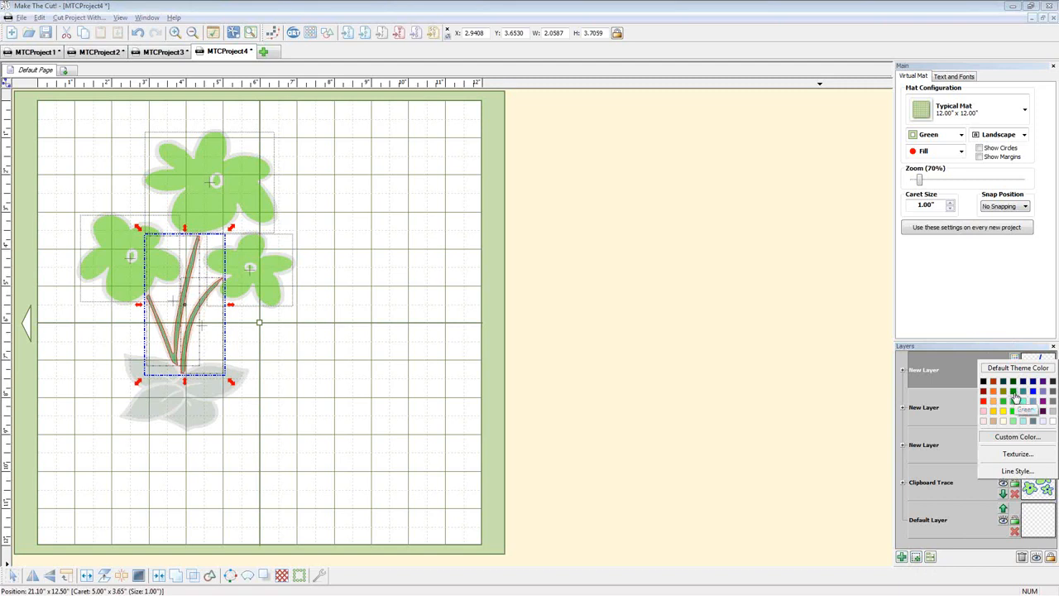
{"action": "left_click", "coordinate": [1015, 394]}
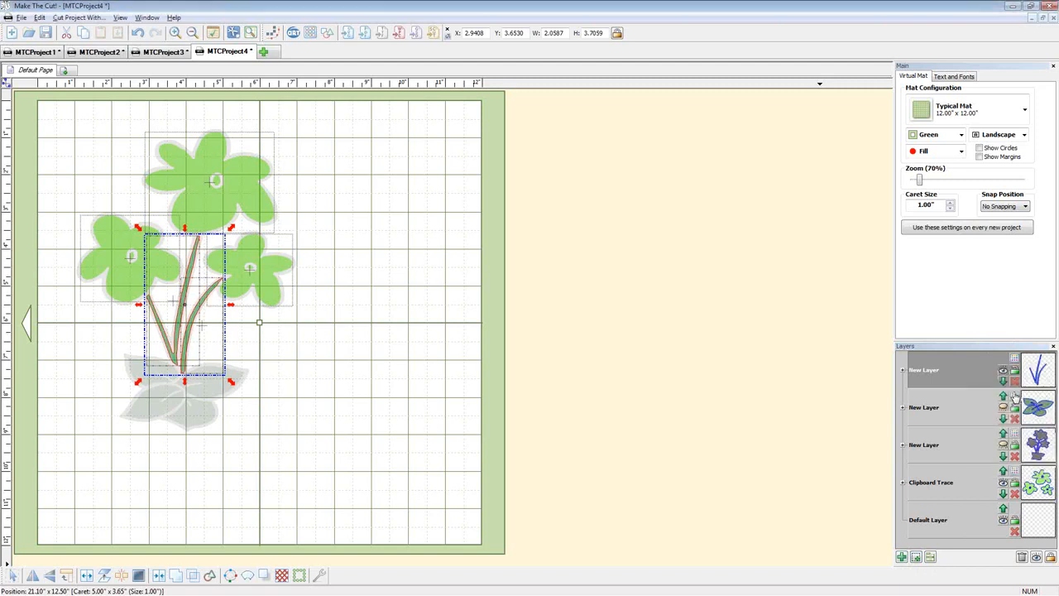
{"action": "left_click", "coordinate": [319, 349]}
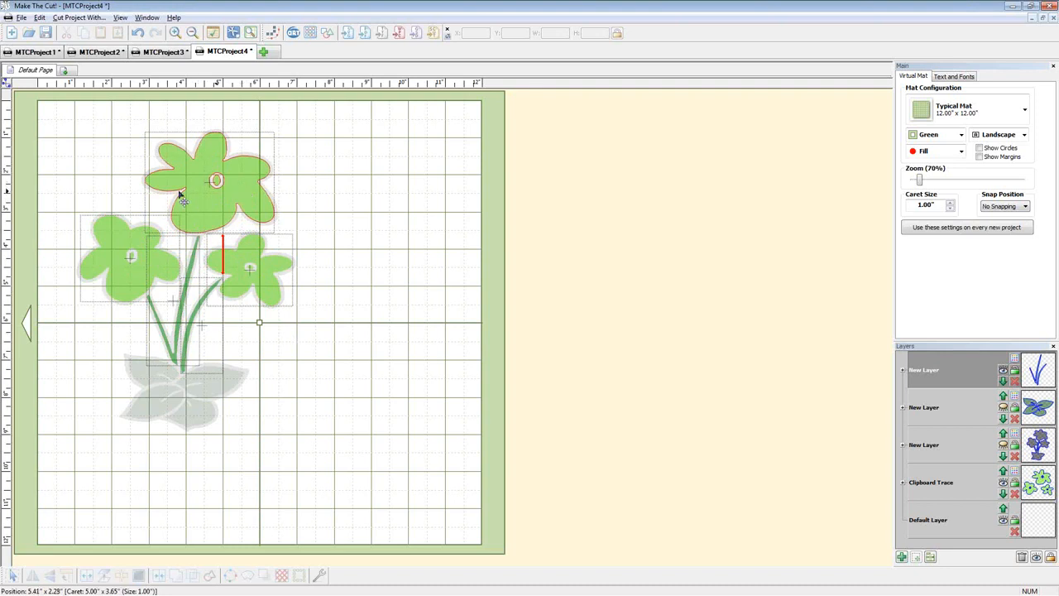
Hide the stems' layer and break the three flower heads apart so their centers become separate shapes.
{"action": "left_click_drag", "start_coordinate": [38, 109], "coordinate": [366, 343]}
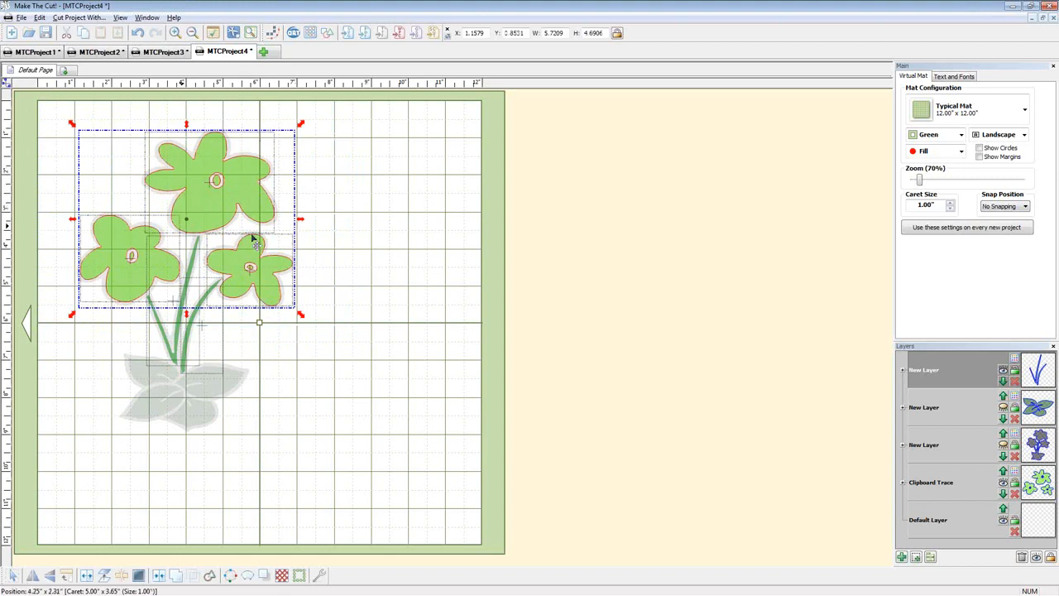
{"action": "left_click", "coordinate": [1003, 371]}
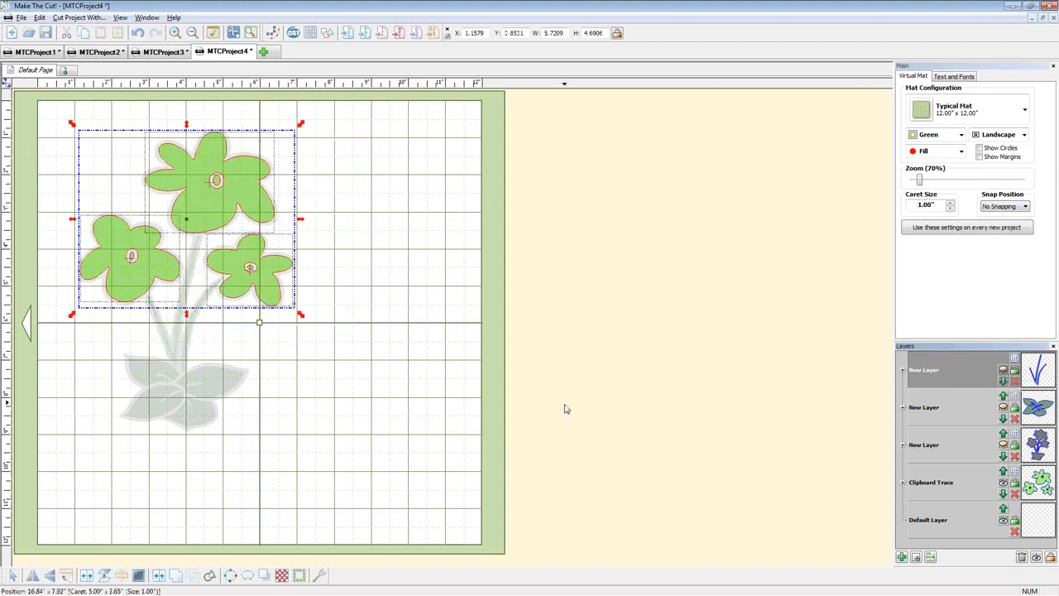
{"action": "left_click", "coordinate": [123, 579]}
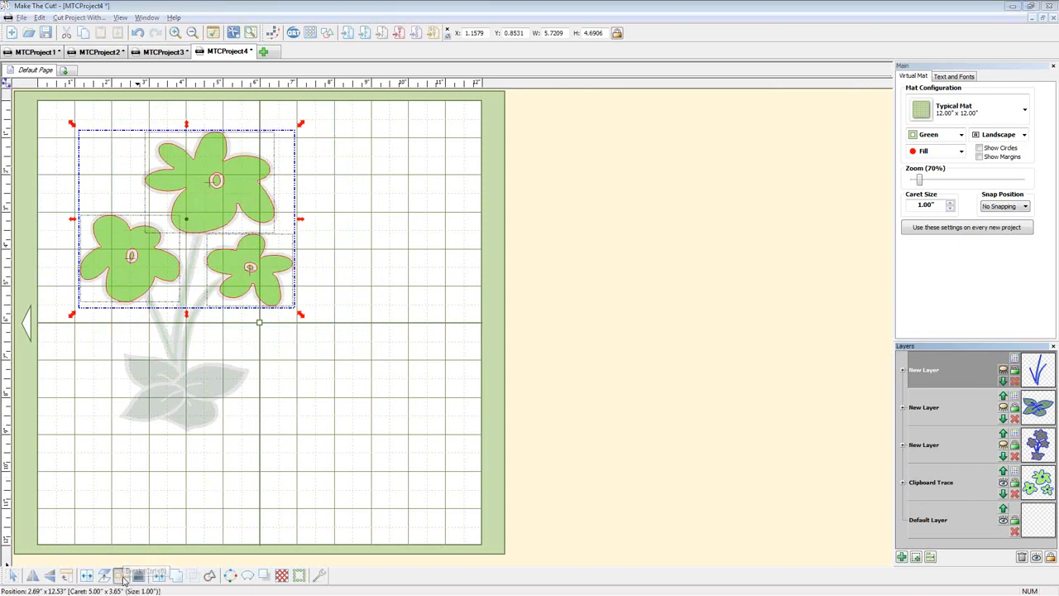
{"action": "left_click", "coordinate": [438, 176]}
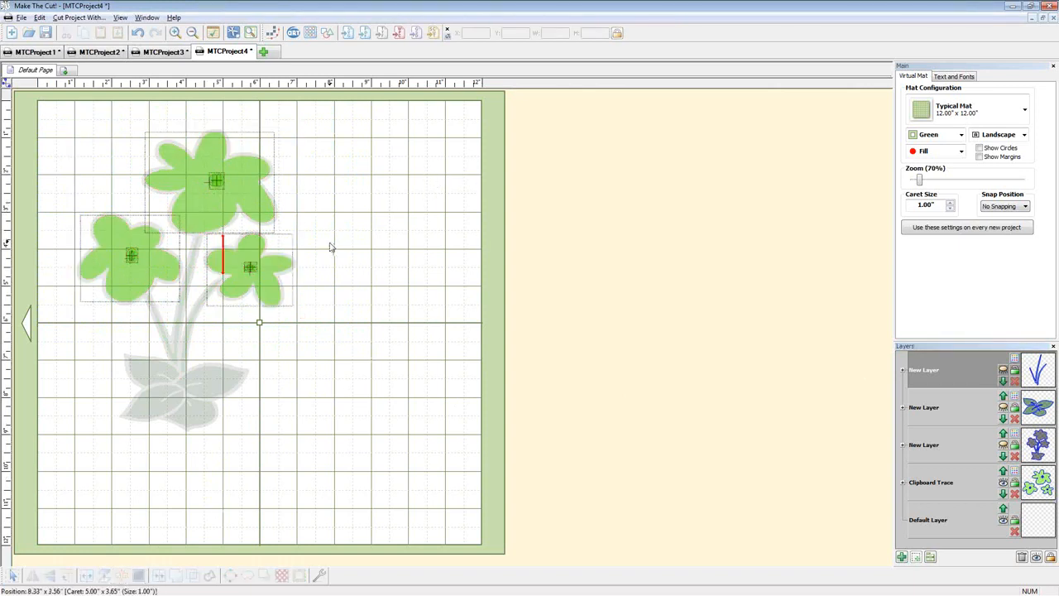
Select the petal shapes of all three flowers without their centers and move them to a new layer.
{"action": "left_click", "coordinate": [276, 292]}
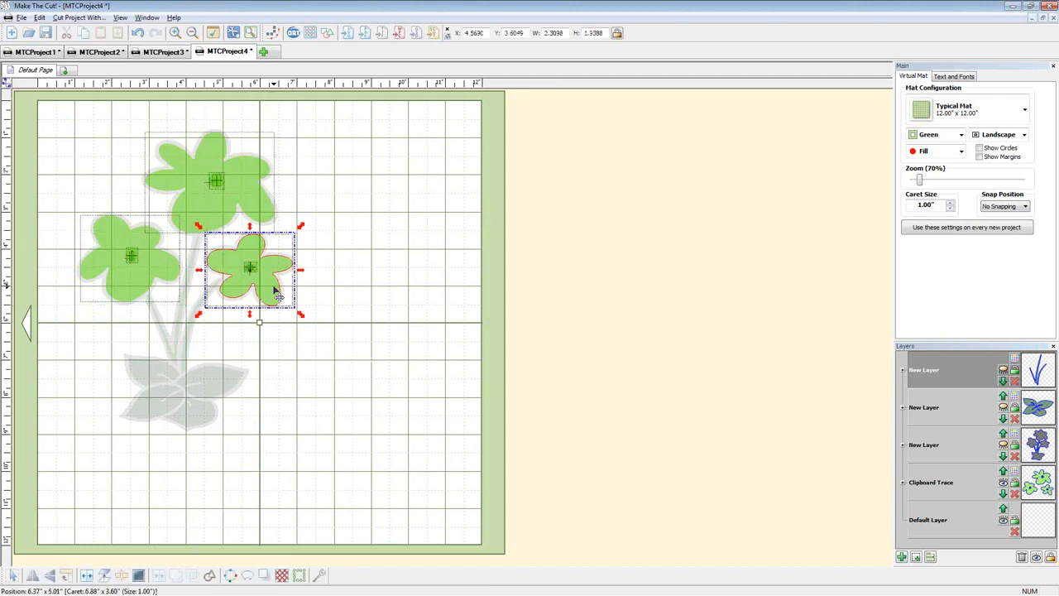
{"action": "left_click", "coordinate": [264, 196], "text": "shift"}
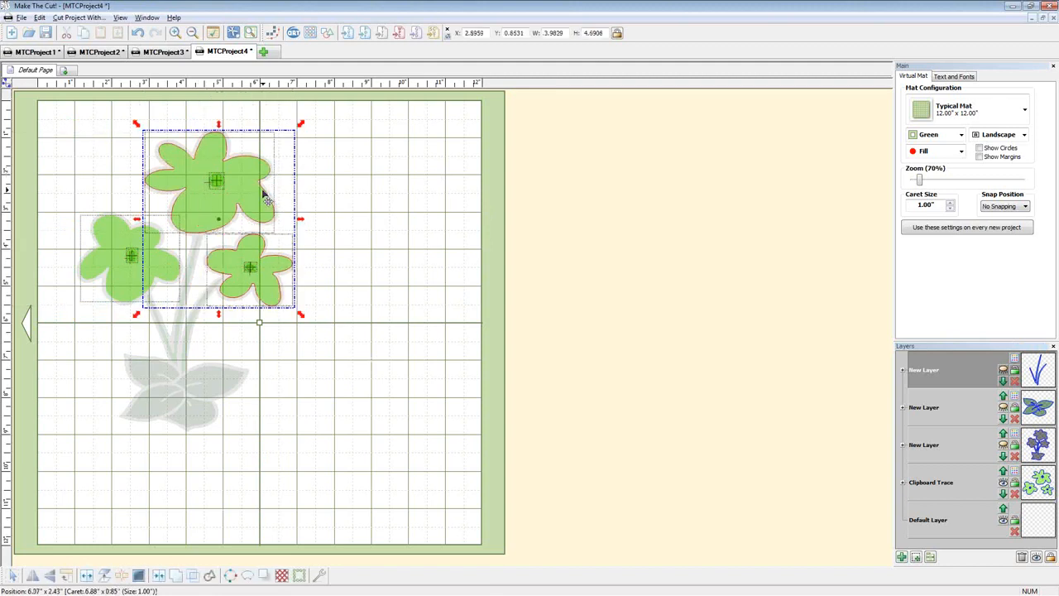
{"action": "left_click", "coordinate": [172, 267], "text": "shift"}
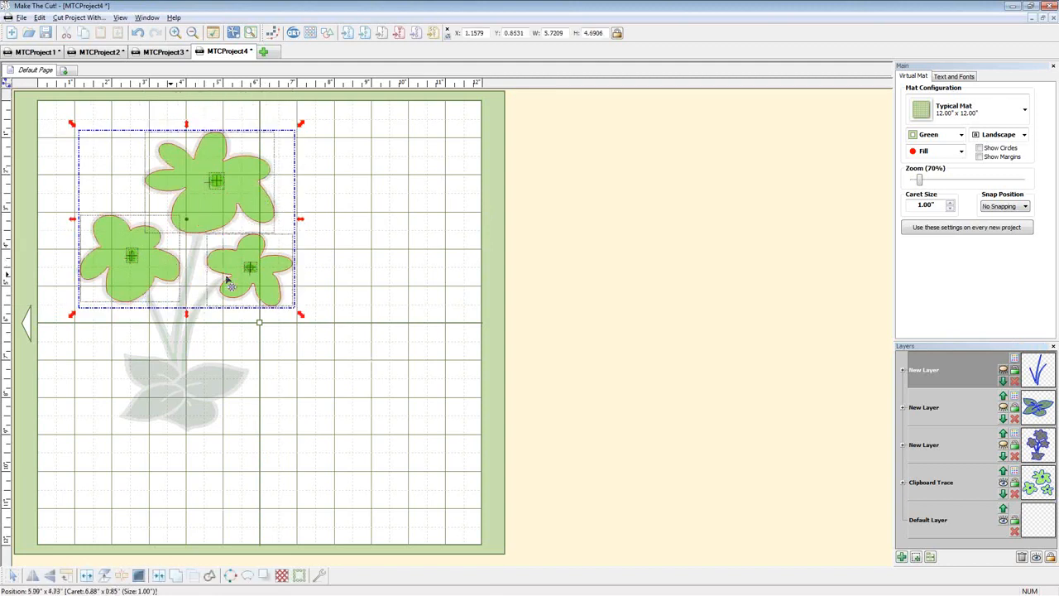
{"action": "left_click", "coordinate": [918, 559]}
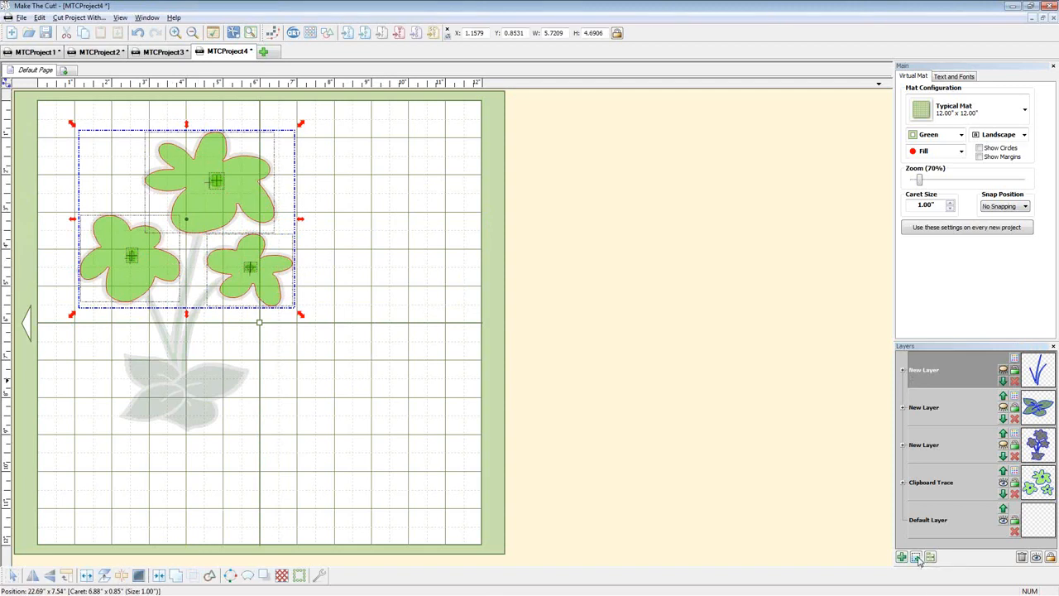
Color the petals' new layer yellow and hide that layer.
{"action": "left_click", "coordinate": [1006, 358]}
{"action": "left_click", "coordinate": [1003, 411]}
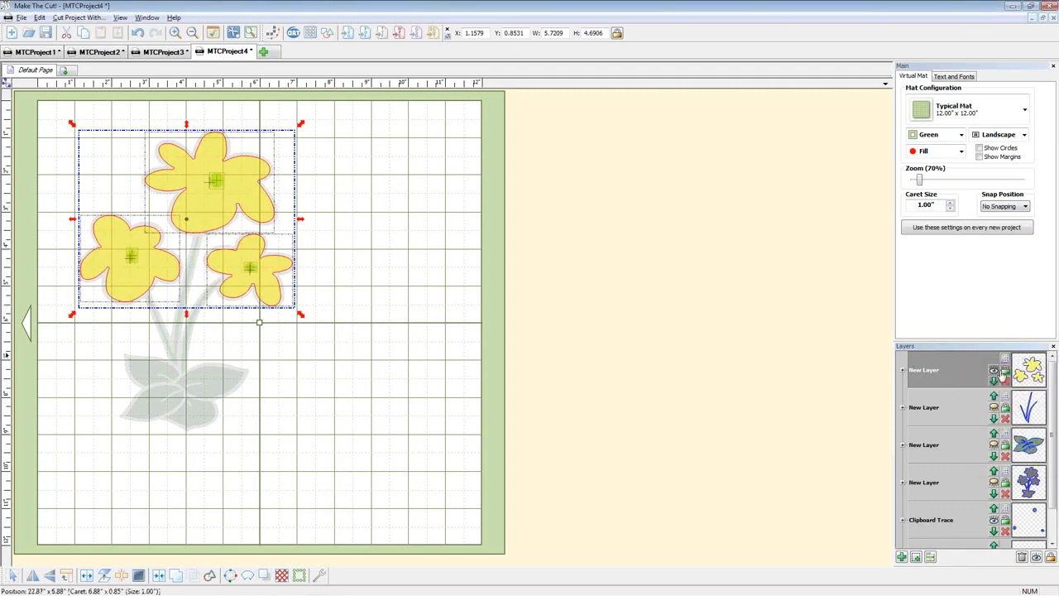
{"action": "left_click", "coordinate": [998, 372]}
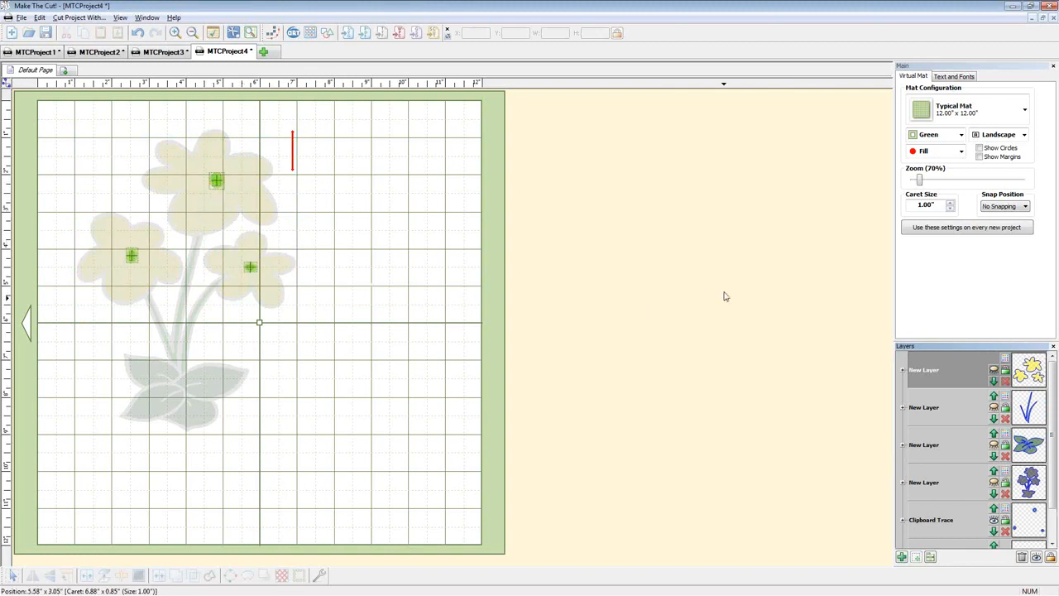
Select the three flower centers on the Clipboard Trace layer and move them to a new layer.
{"action": "left_click", "coordinate": [1027, 533]}
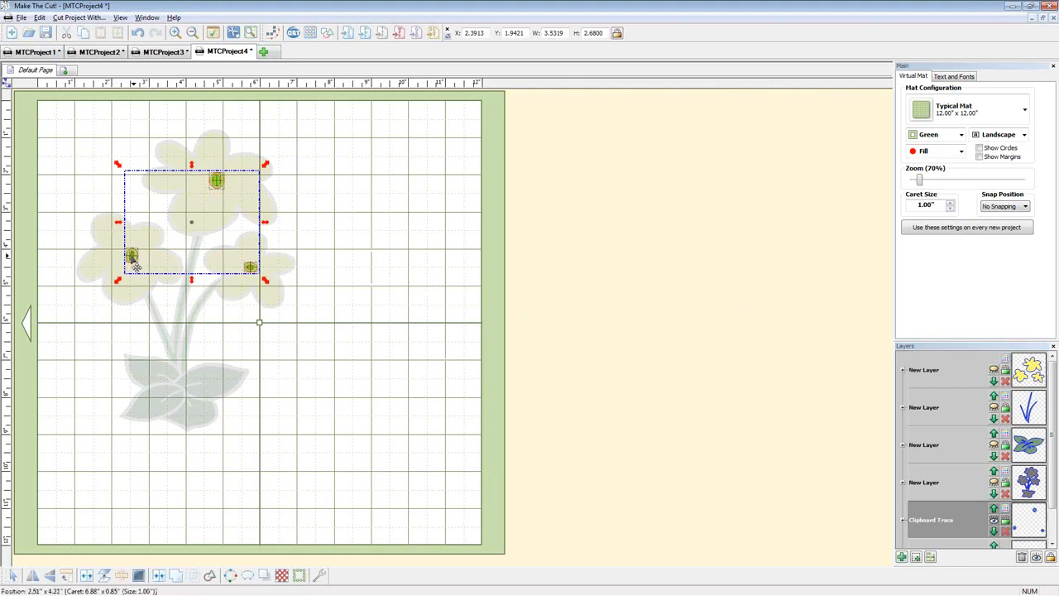
{"action": "left_click", "coordinate": [370, 154]}
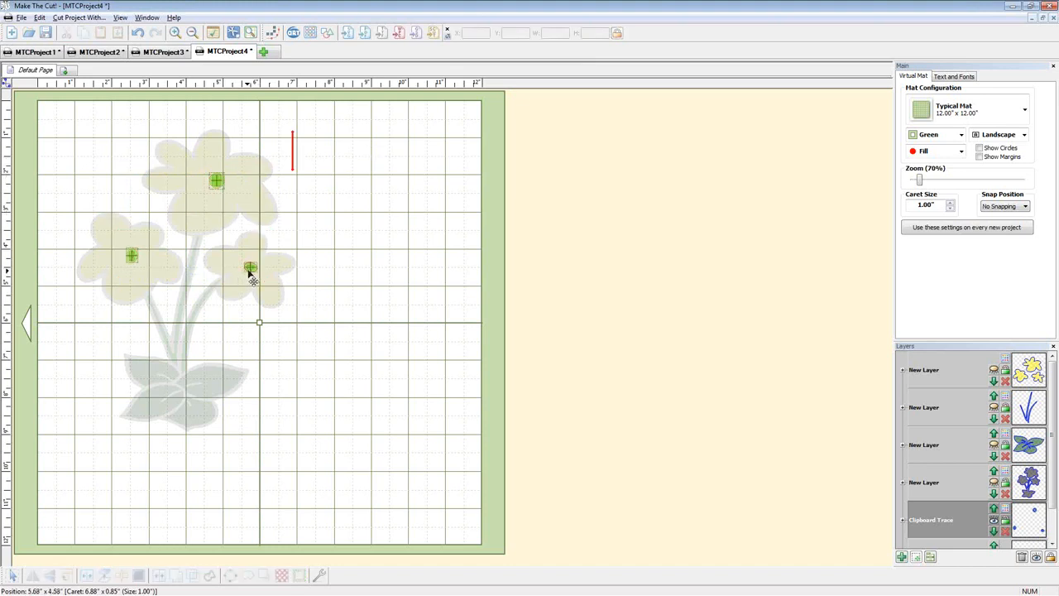
{"action": "left_click", "coordinate": [250, 269]}
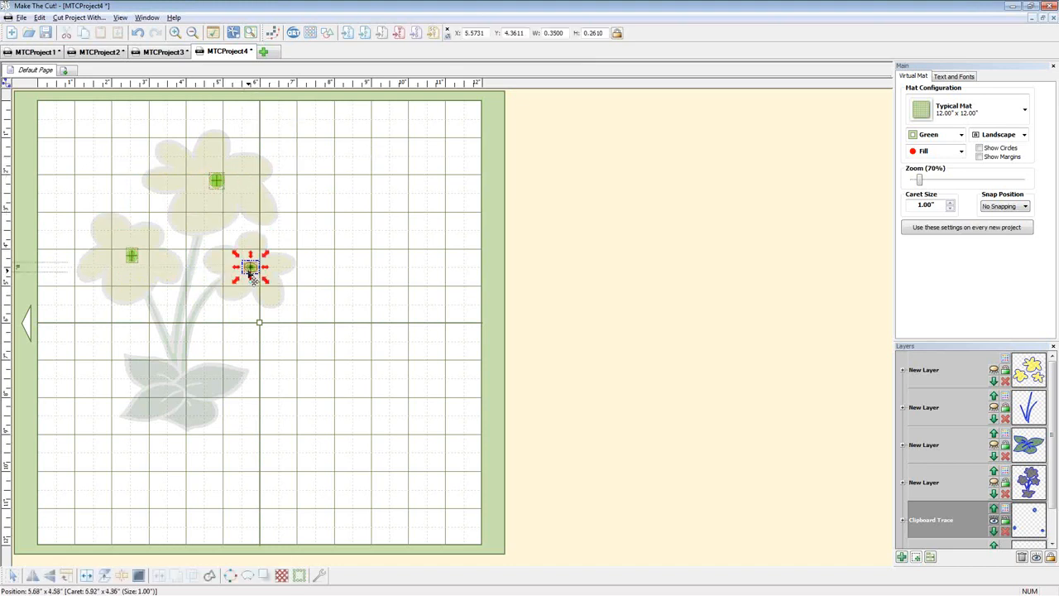
{"action": "left_click", "coordinate": [220, 188], "text": "shift"}
{"action": "left_click", "coordinate": [135, 261], "text": "shift"}
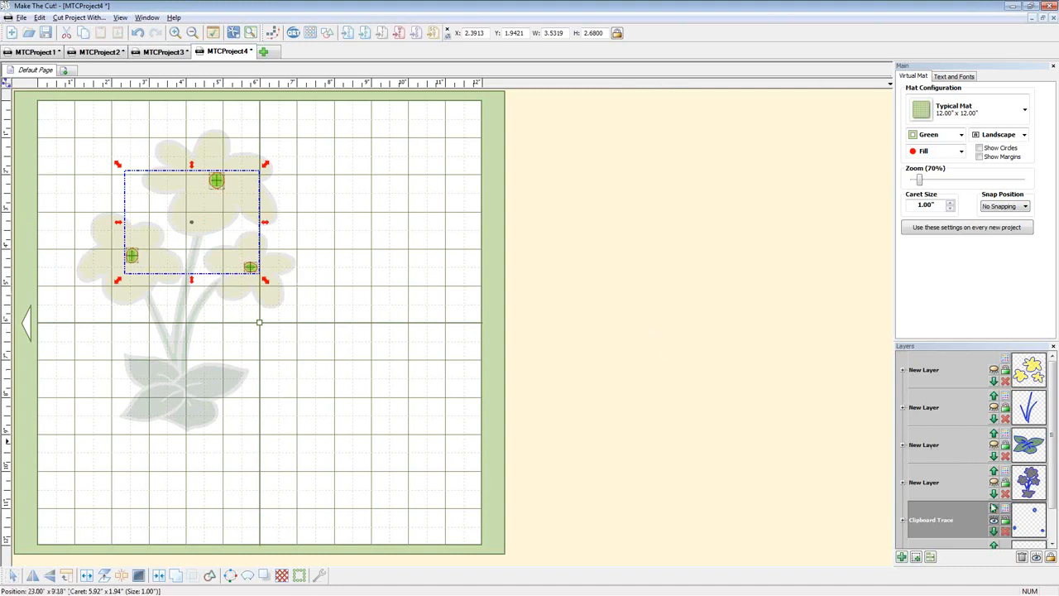
{"action": "left_click", "coordinate": [916, 558]}
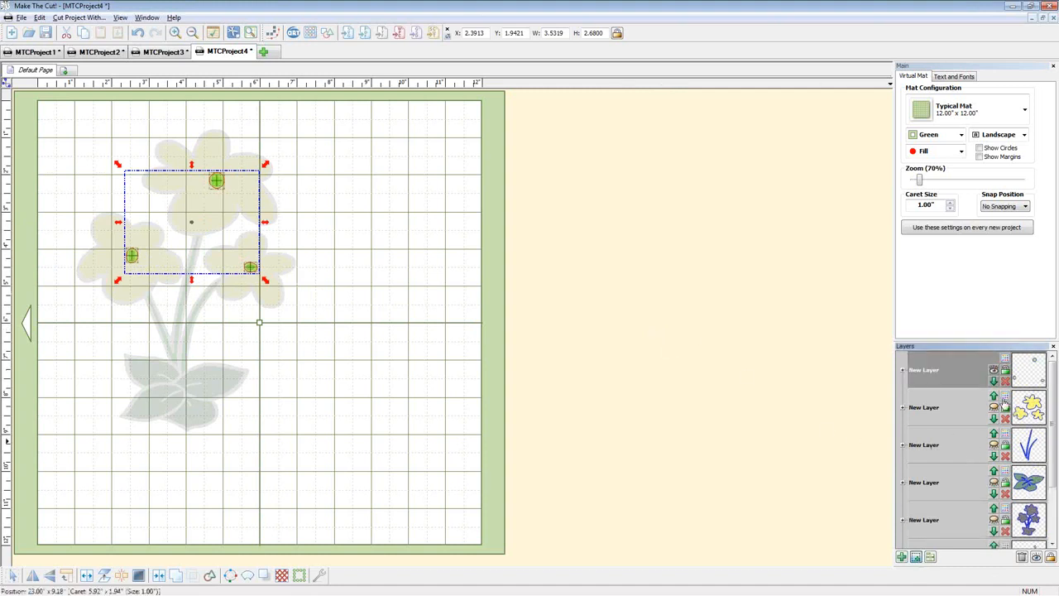
Color the new flower centers' layer gold and hide that layer.
{"action": "left_click", "coordinate": [1003, 361]}
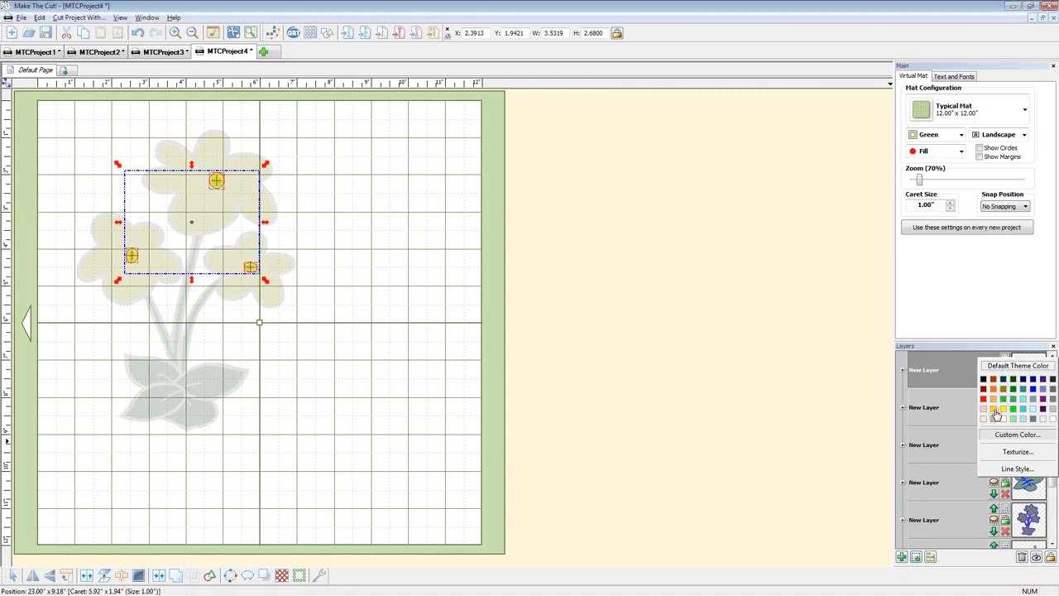
{"action": "left_click", "coordinate": [995, 413]}
{"action": "left_click", "coordinate": [994, 370]}
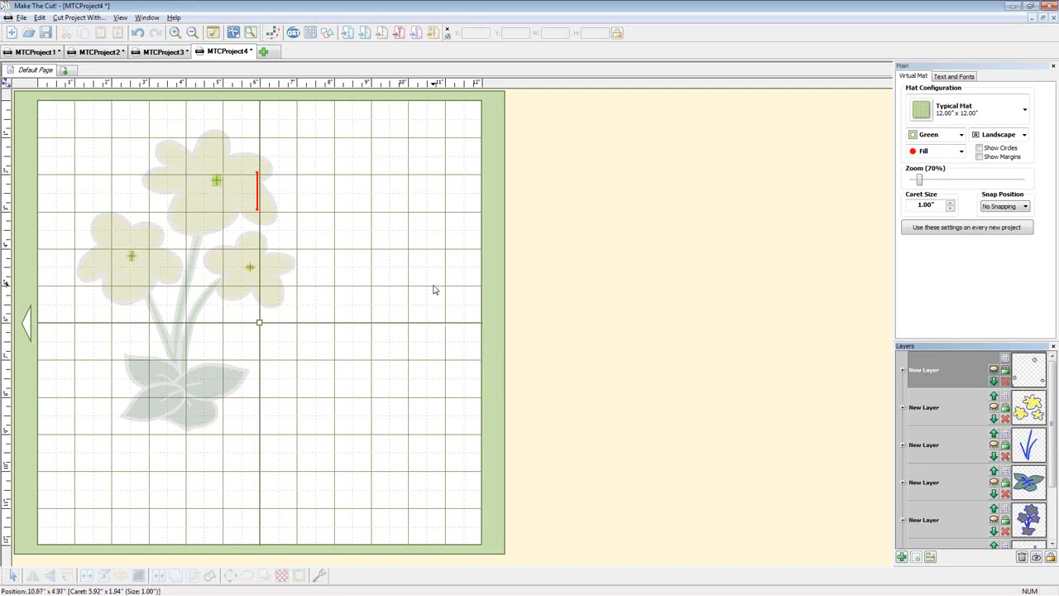
{"action": "key", "text": "ctrl+a"}
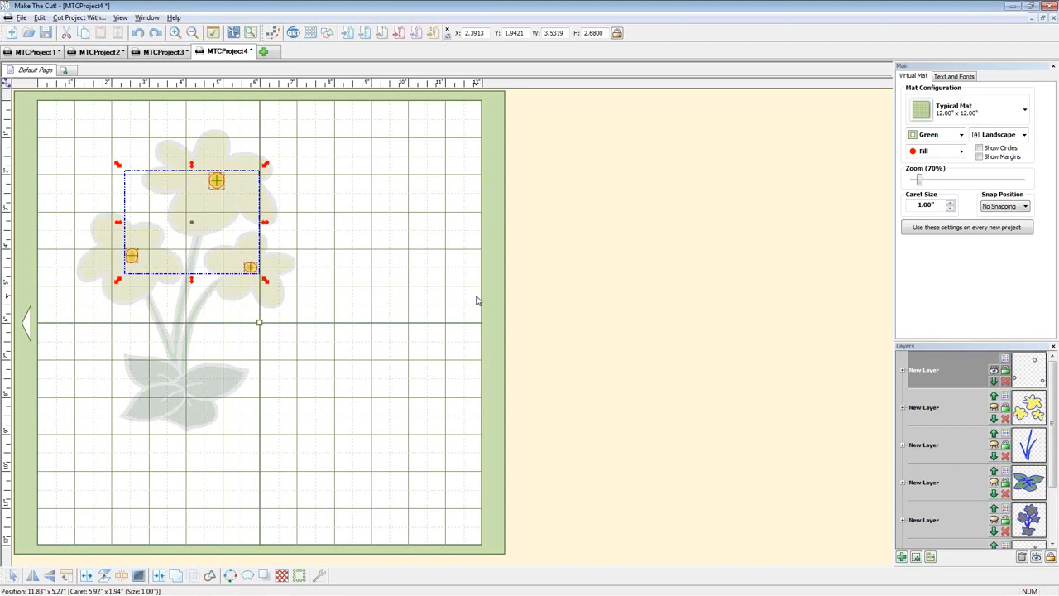
{"action": "left_click", "coordinate": [452, 301]}
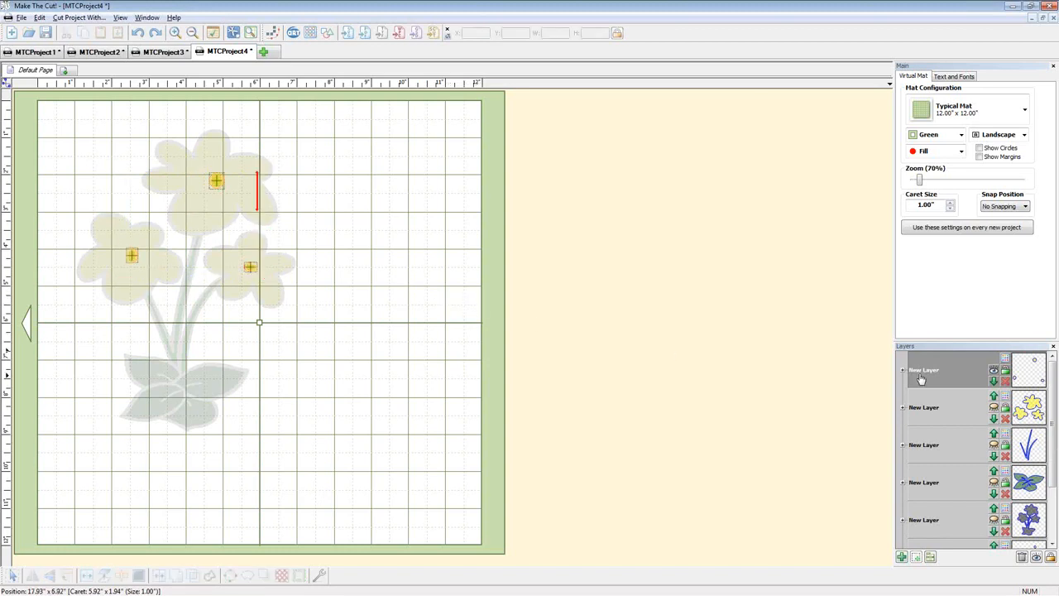
{"action": "left_click", "coordinate": [994, 373]}
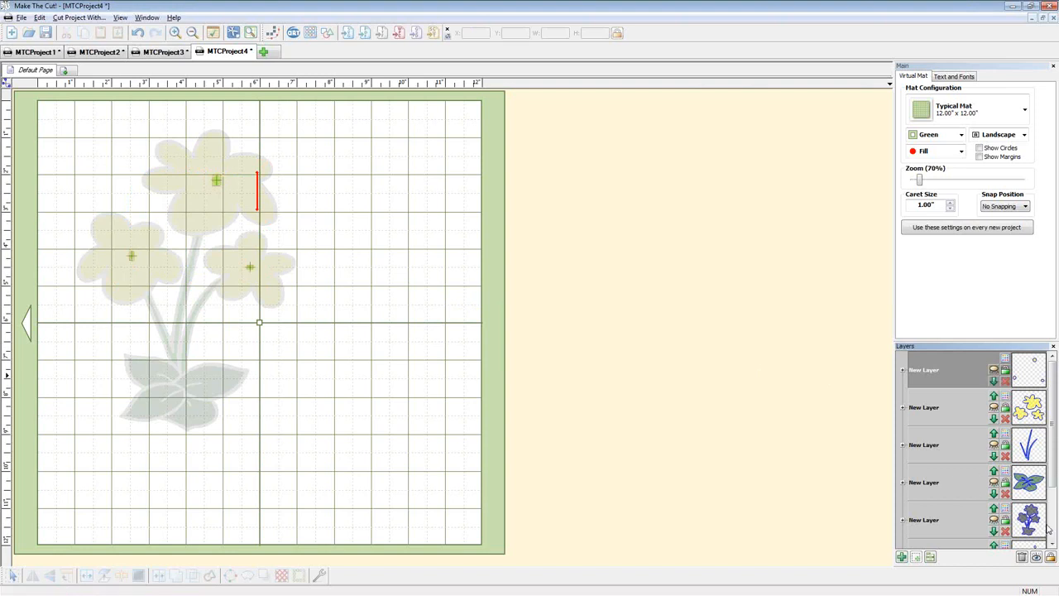
Select the remaining innermost center shapes of all three flowers, move them to a new layer and color it dark red.
{"action": "key", "text": "ctrl+a"}
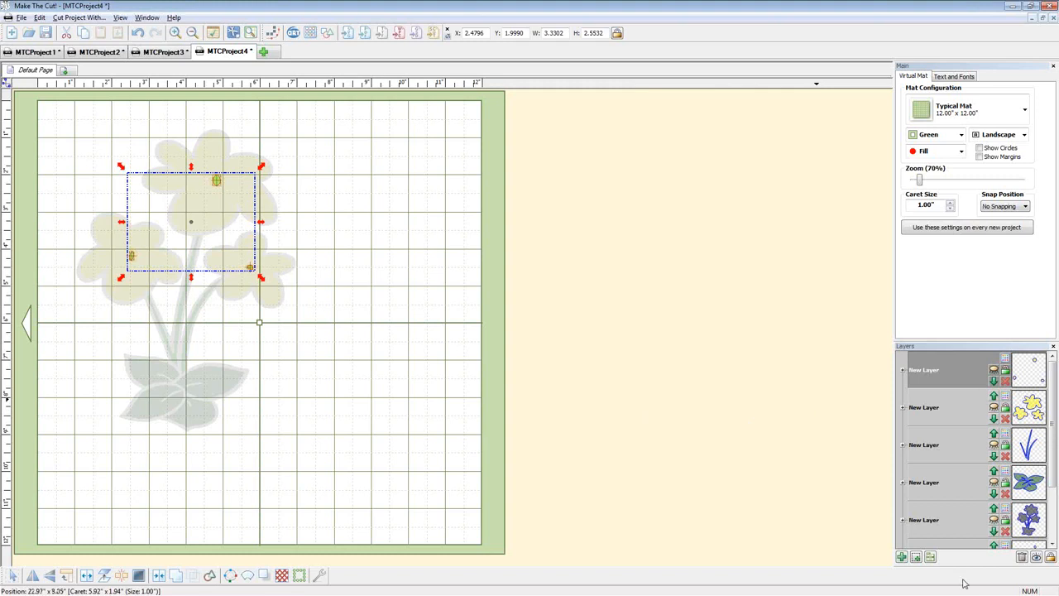
{"action": "left_click", "coordinate": [916, 558]}
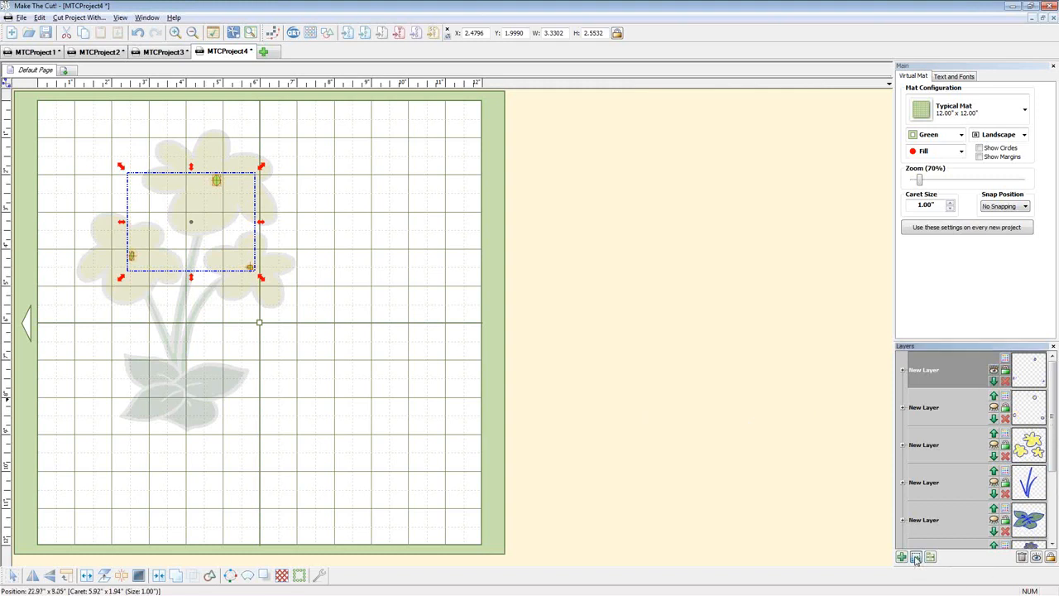
{"action": "left_click", "coordinate": [1004, 359]}
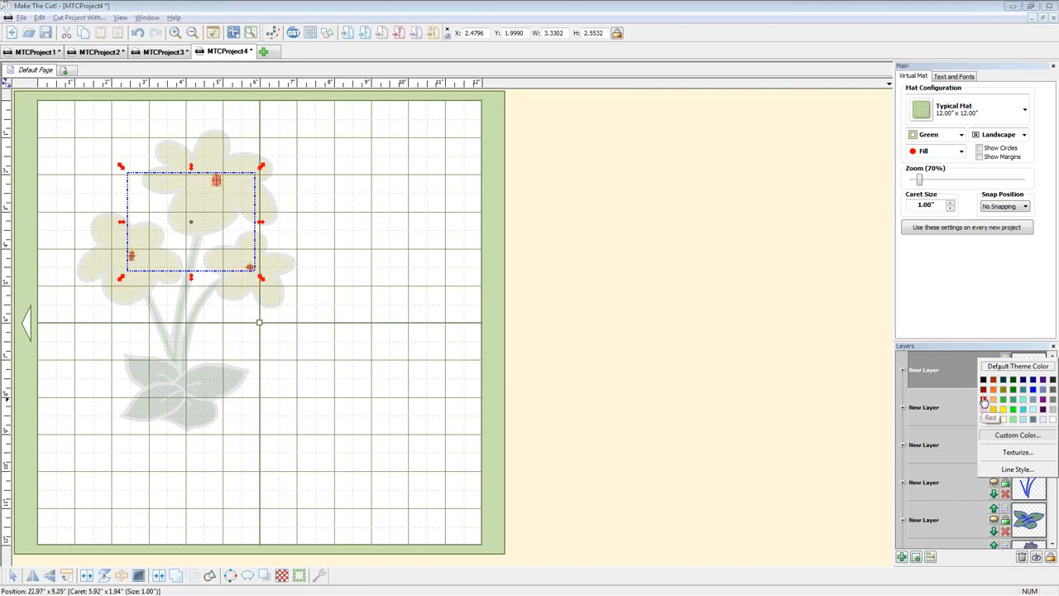
{"action": "left_click", "coordinate": [984, 390]}
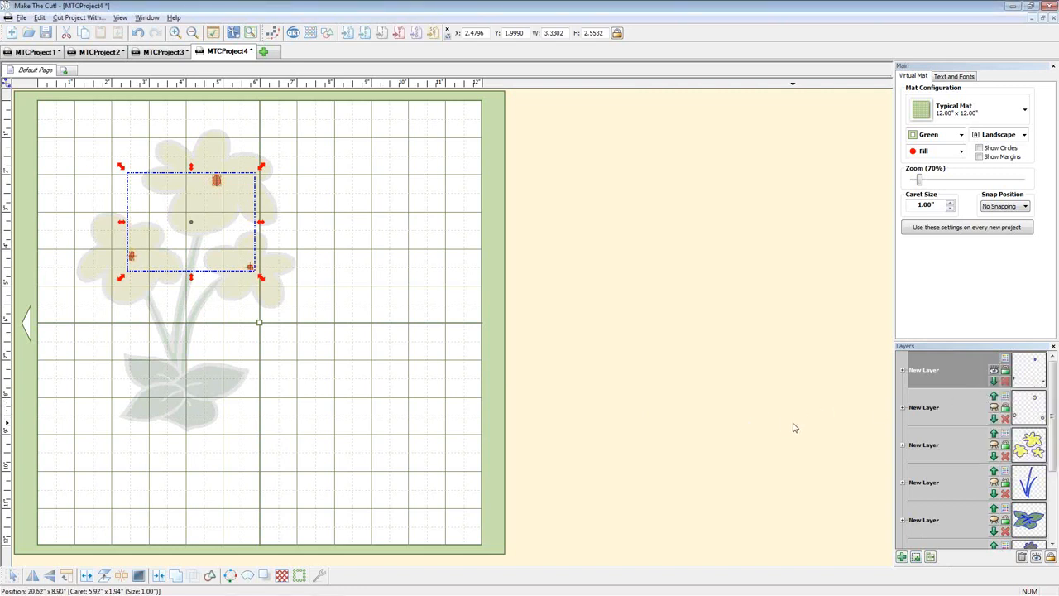
Remove the empty Clipboard Trace and Default layers from the project.
{"action": "scroll", "coordinate": [1054, 412], "scroll_direction": "down", "scroll_amount": 3}
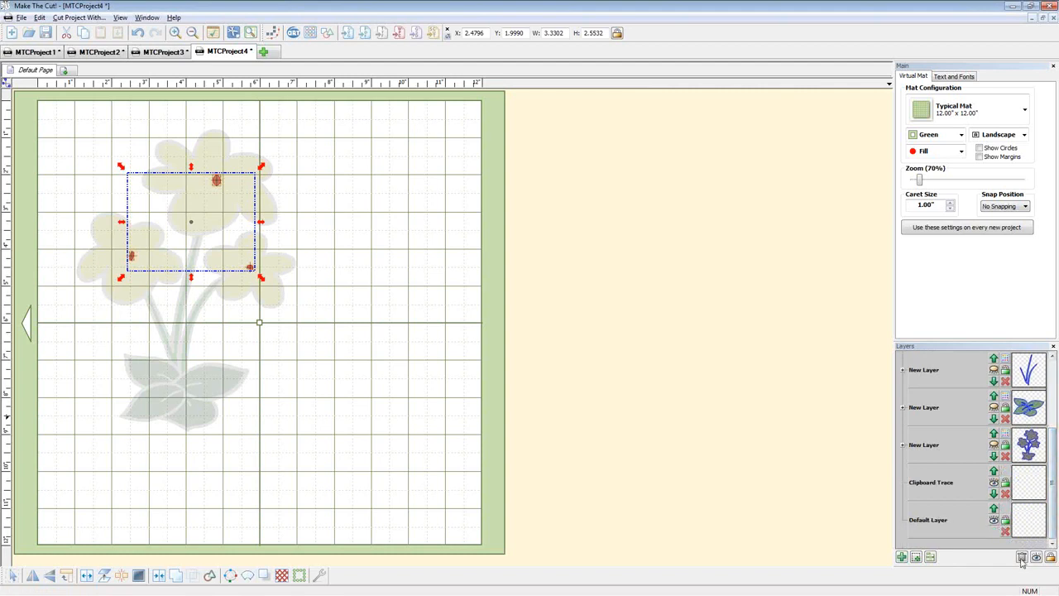
{"action": "scroll", "coordinate": [1044, 534], "scroll_direction": "up", "scroll_amount": 2}
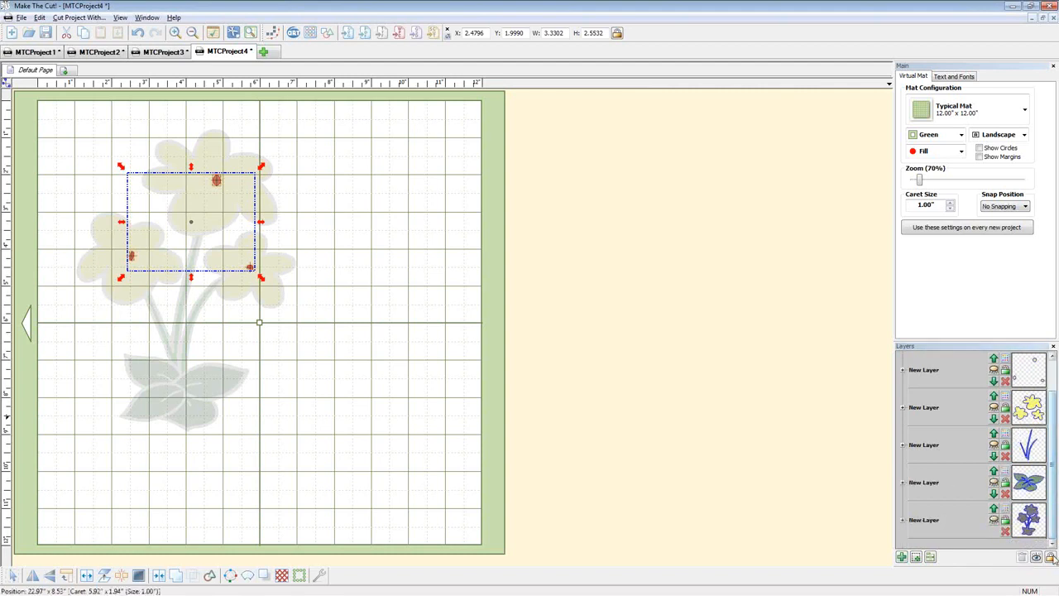
{"action": "left_click", "coordinate": [1051, 558]}
{"action": "left_click", "coordinate": [835, 521]}
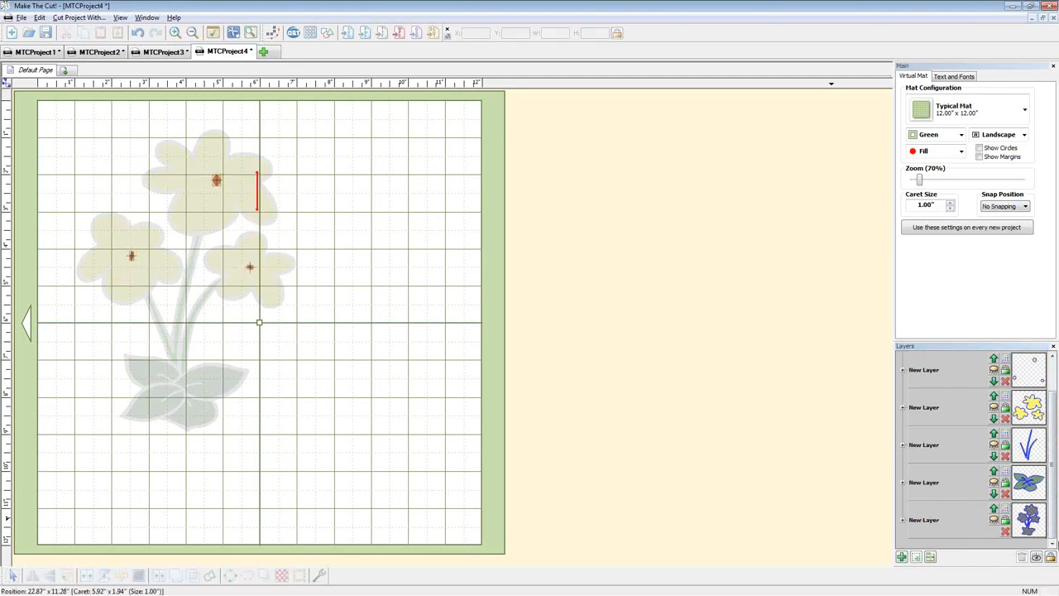
Show all layers and set the mat color to Contrast.
{"action": "left_click", "coordinate": [1036, 558]}
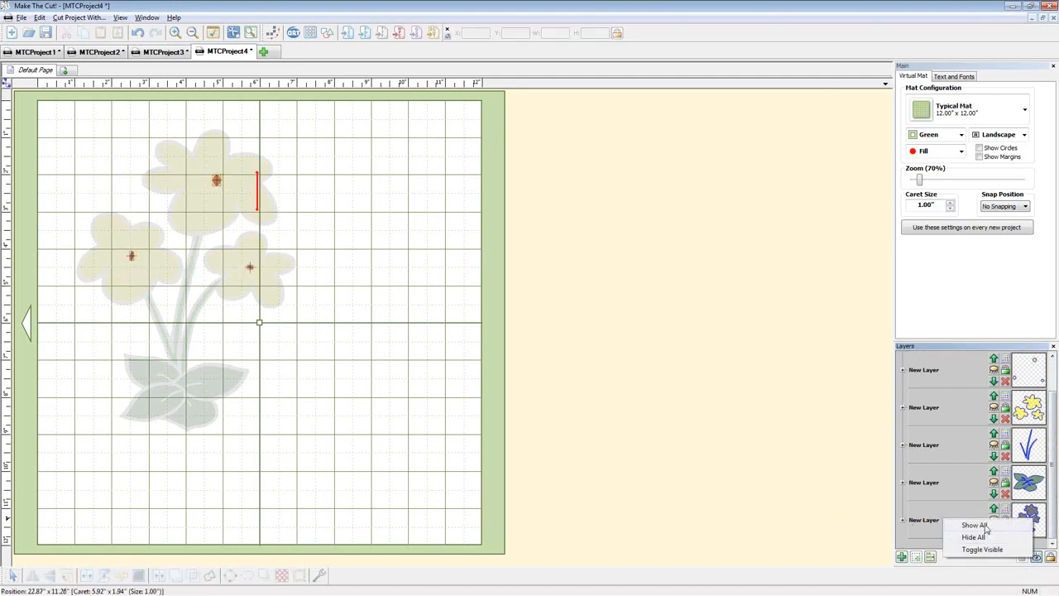
{"action": "left_click", "coordinate": [986, 528]}
{"action": "left_click", "coordinate": [939, 135]}
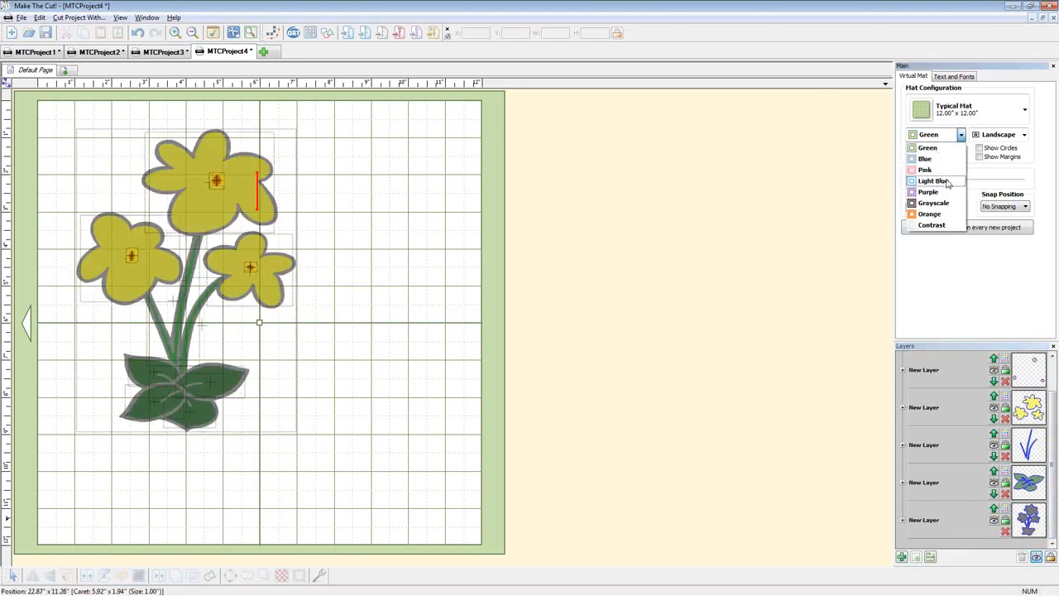
{"action": "left_click", "coordinate": [933, 229]}
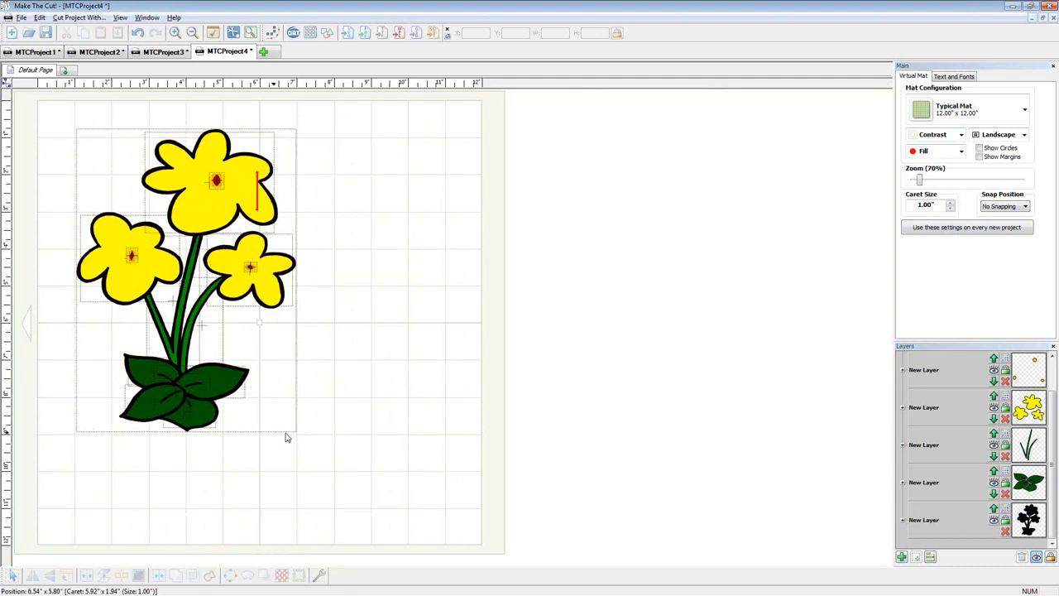
Lock all layers to view the flowers without shape frames, and unlock them again.
{"action": "left_click", "coordinate": [1051, 560]}
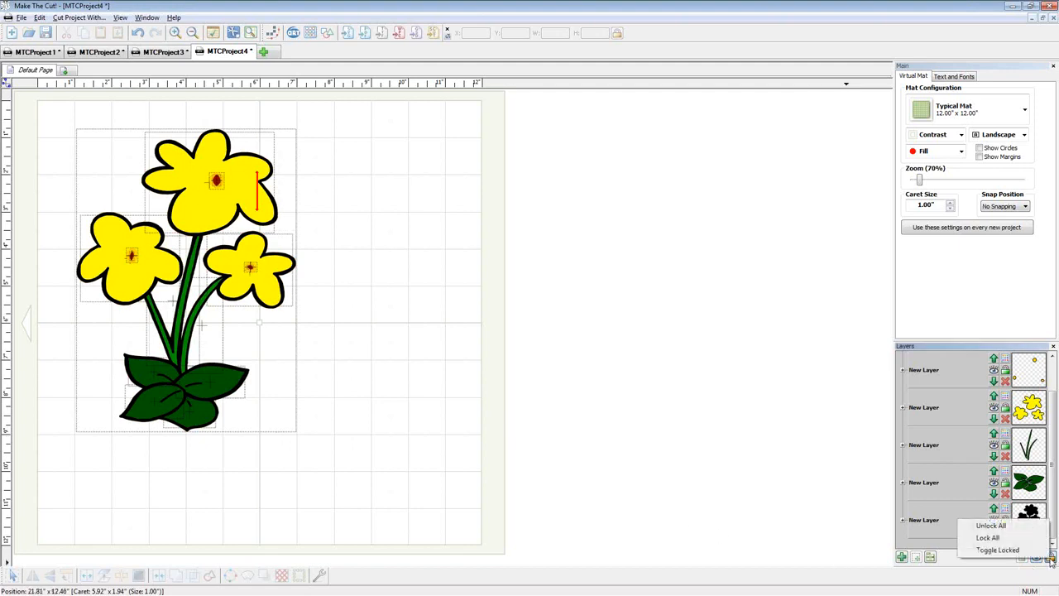
{"action": "left_click", "coordinate": [990, 537]}
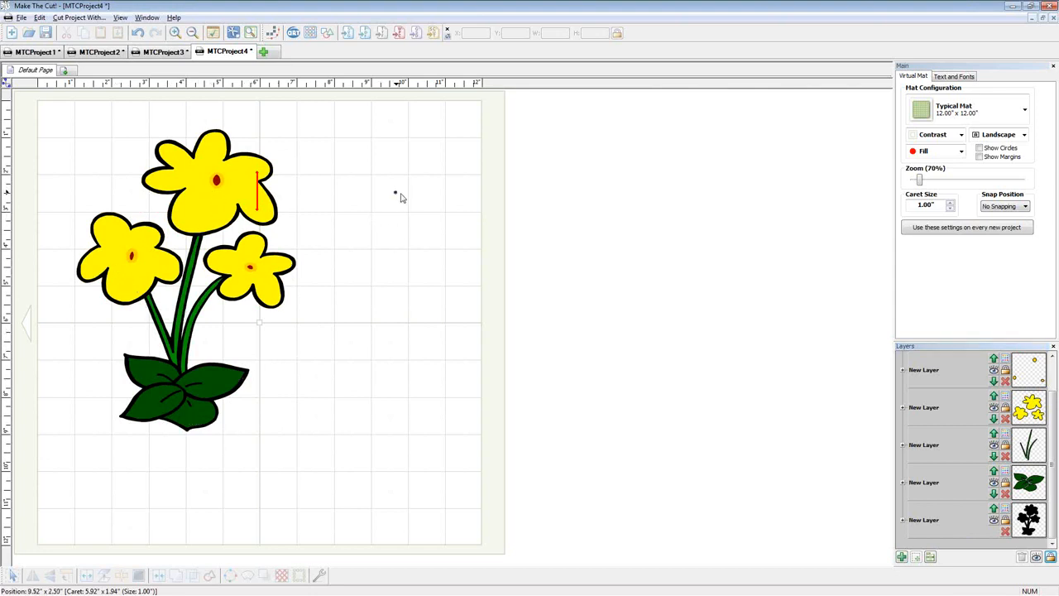
{"action": "left_click", "coordinate": [425, 215]}
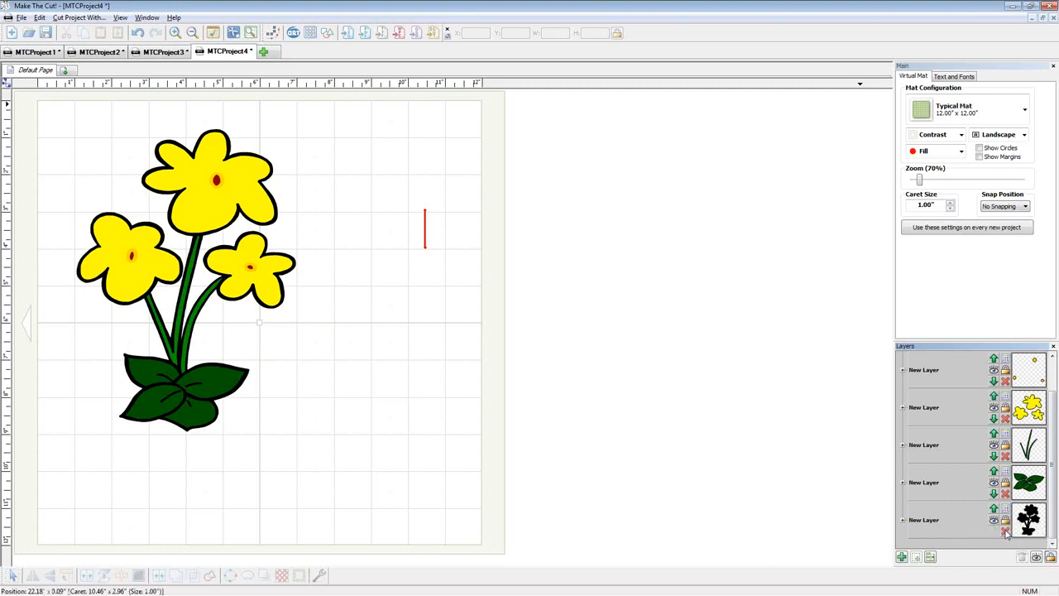
{"action": "left_click", "coordinate": [1036, 557]}
{"action": "left_click", "coordinate": [938, 484]}
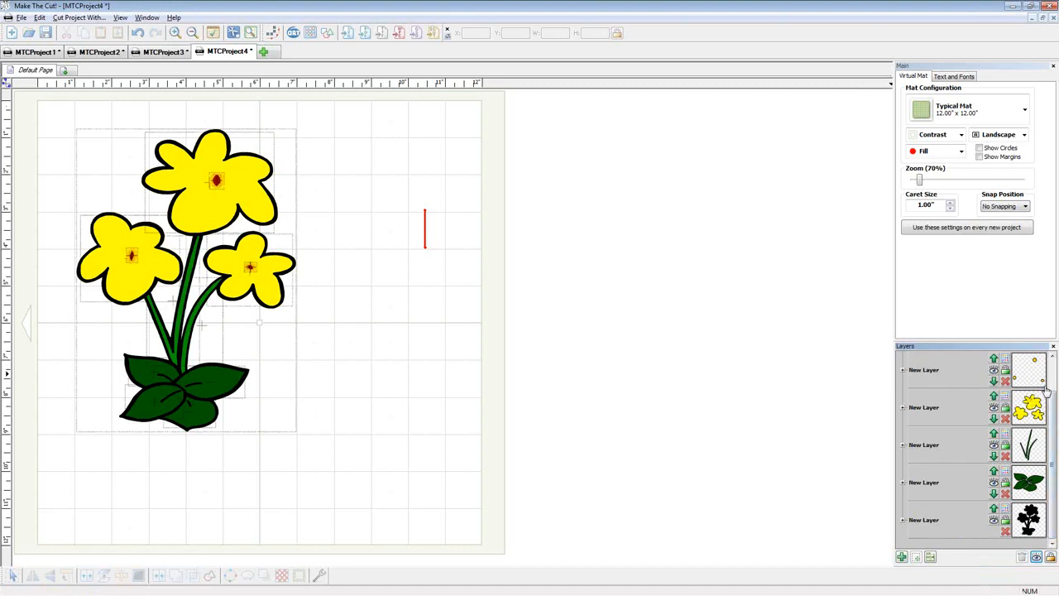
{"action": "left_click_drag", "start_coordinate": [1052, 406], "coordinate": [1051, 372]}
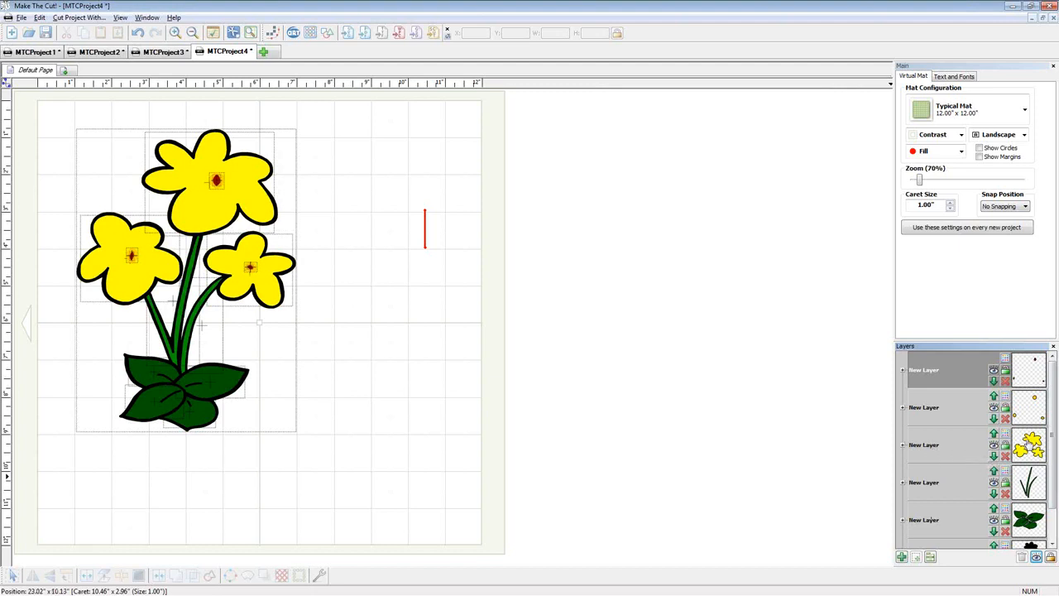
Expand and collapse the yellow petals' layer, and toggle its visibility and lock on and off.
{"action": "left_click", "coordinate": [904, 446]}
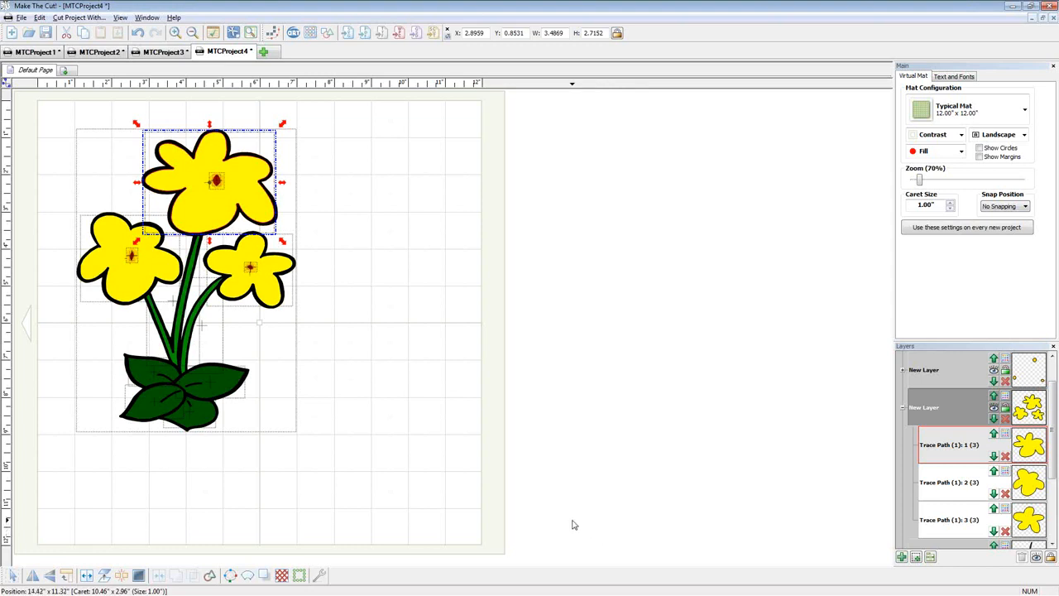
{"action": "left_click", "coordinate": [903, 407]}
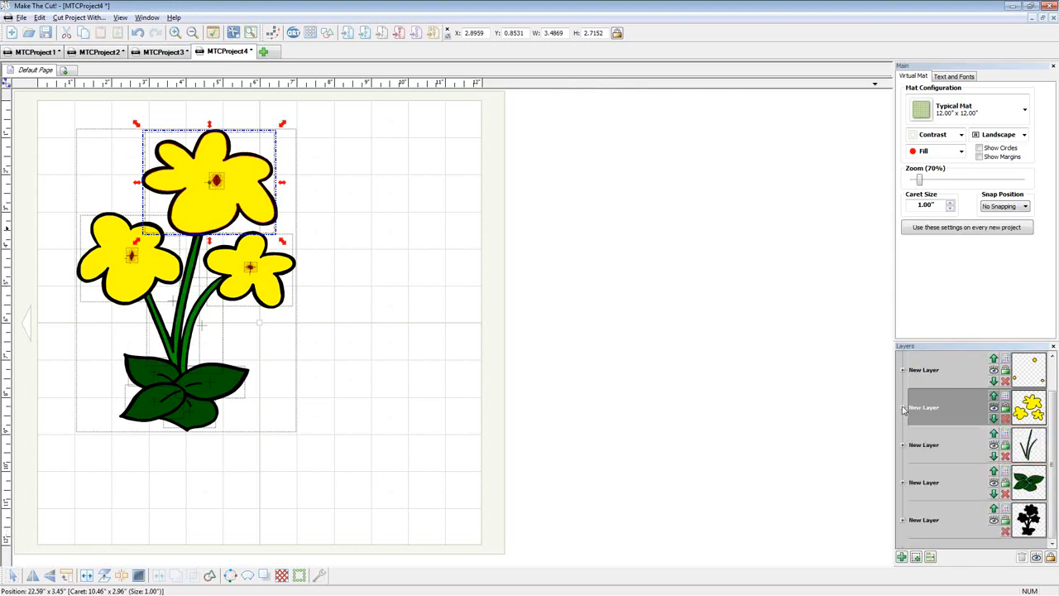
{"action": "left_click", "coordinate": [995, 410]}
{"action": "left_click", "coordinate": [995, 409]}
{"action": "left_click", "coordinate": [1006, 409]}
{"action": "left_click", "coordinate": [1007, 409]}
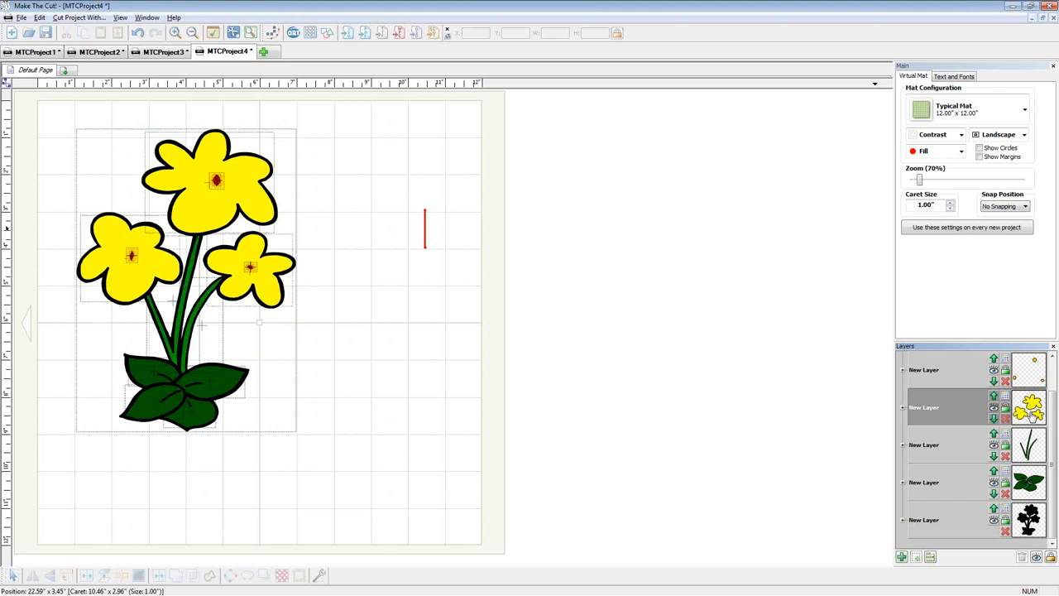
Move the uppermost flower's petals to a separate new layer, and briefly hide the layer holding the other two flowers.
{"action": "left_click", "coordinate": [903, 407]}
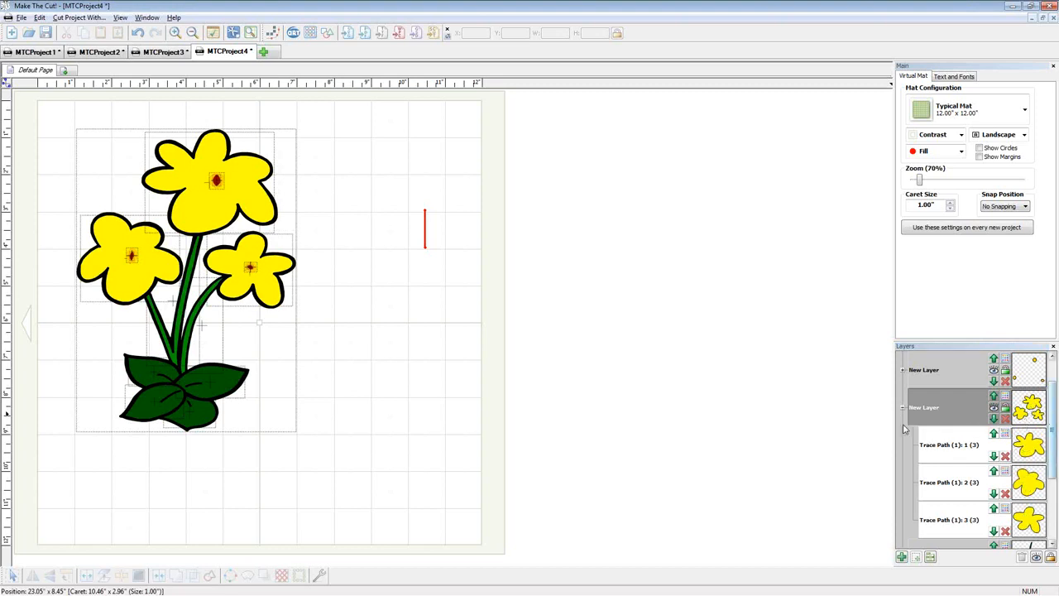
{"action": "left_click", "coordinate": [265, 194]}
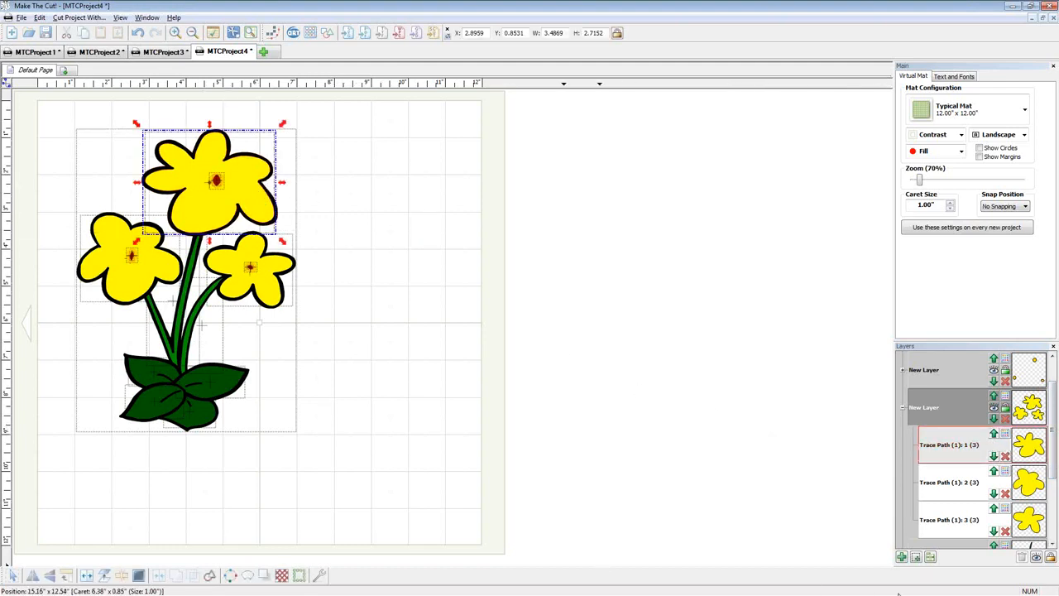
{"action": "left_click", "coordinate": [916, 559]}
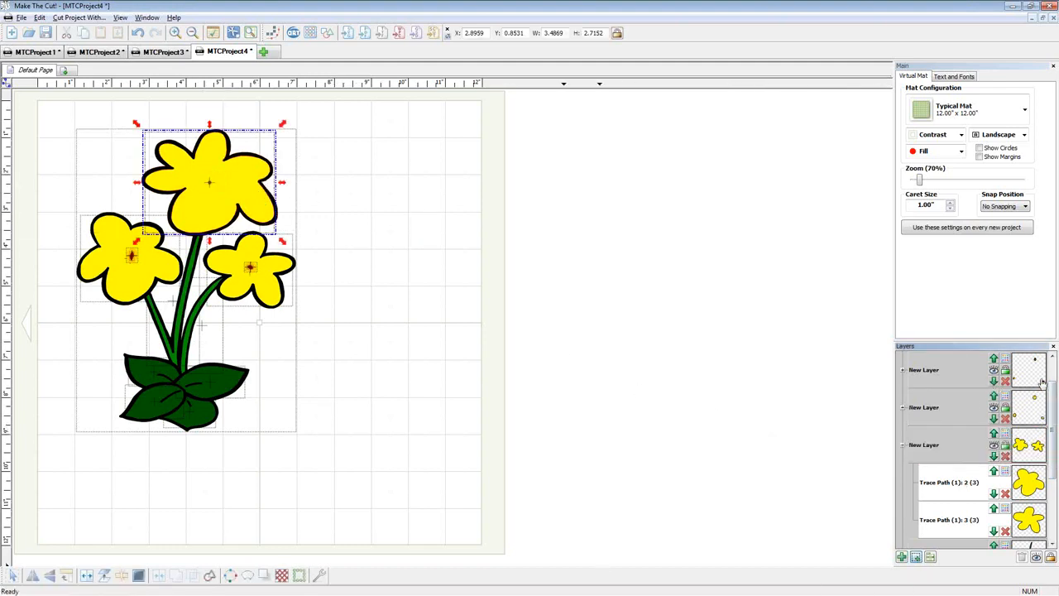
{"action": "left_click", "coordinate": [994, 445]}
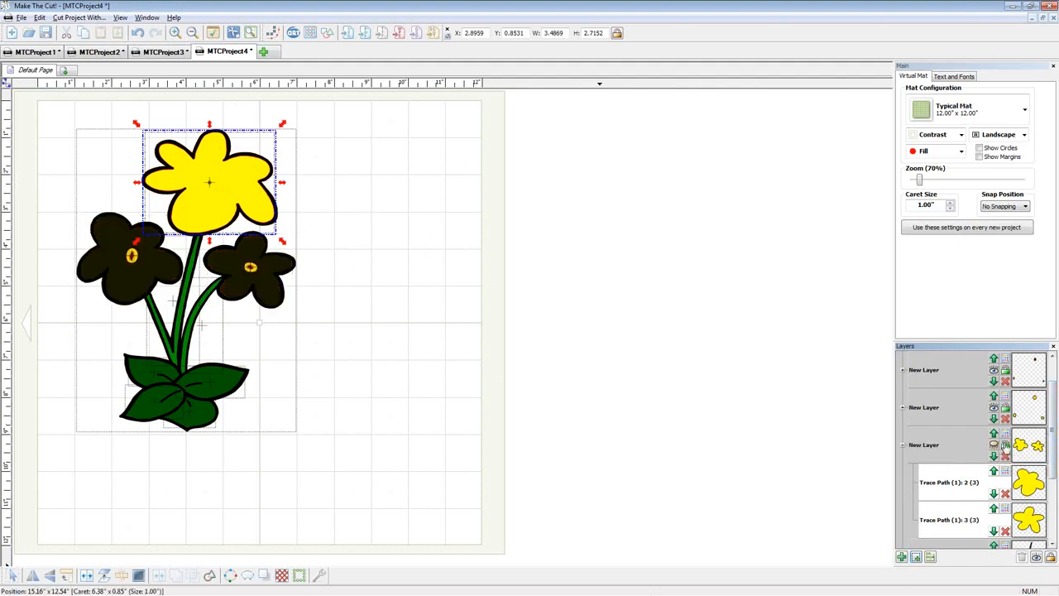
{"action": "left_click", "coordinate": [993, 446]}
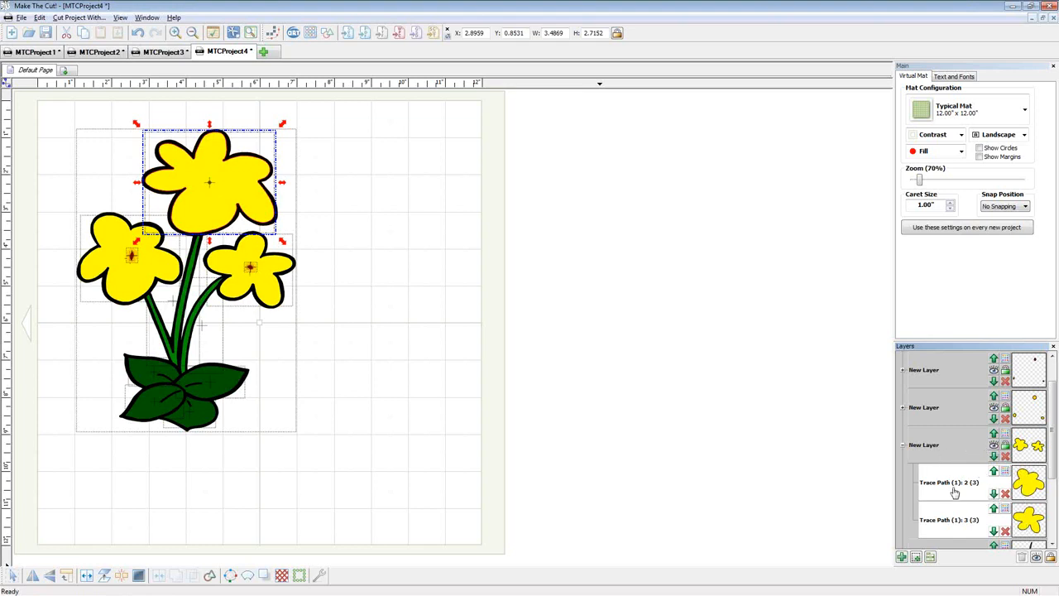
Select the two remaining flowers' petal shapes individually and together from their layer's thumbnails.
{"action": "left_click", "coordinate": [1029, 520]}
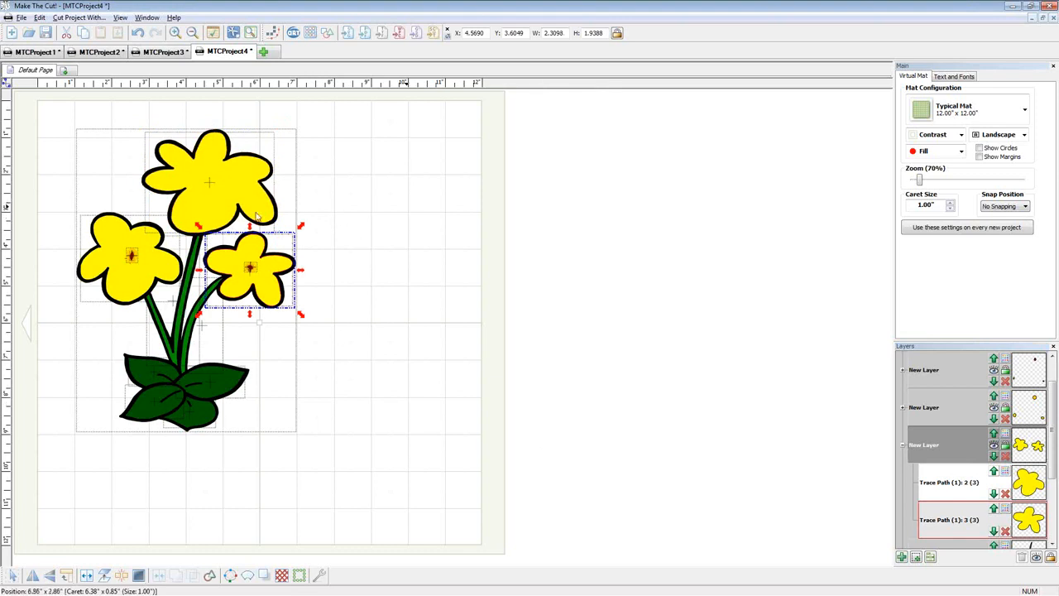
{"action": "left_click", "coordinate": [1035, 482]}
{"action": "left_click", "coordinate": [1034, 525]}
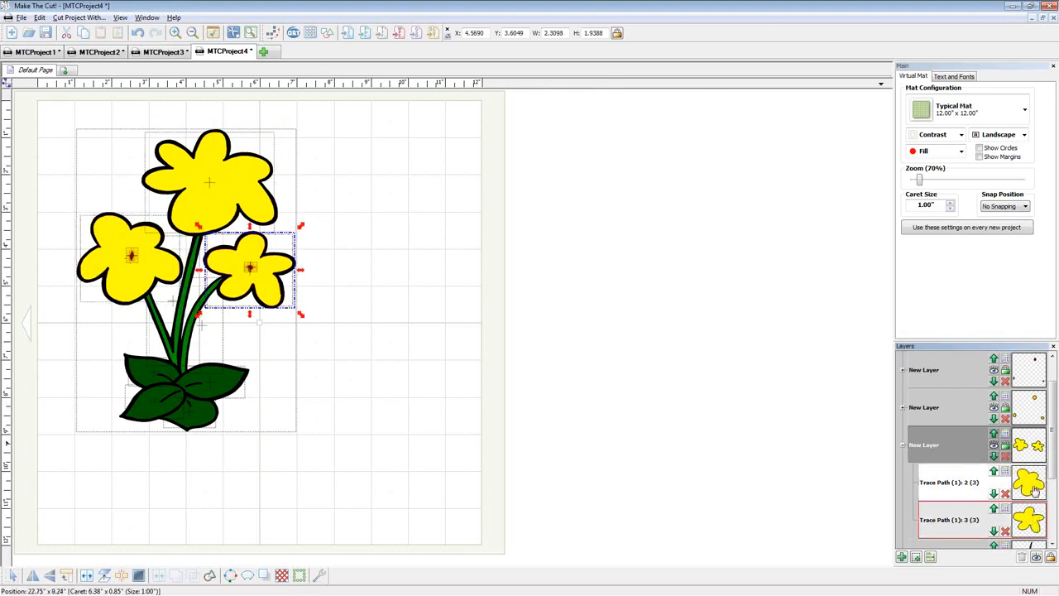
{"action": "left_click", "coordinate": [1035, 493]}
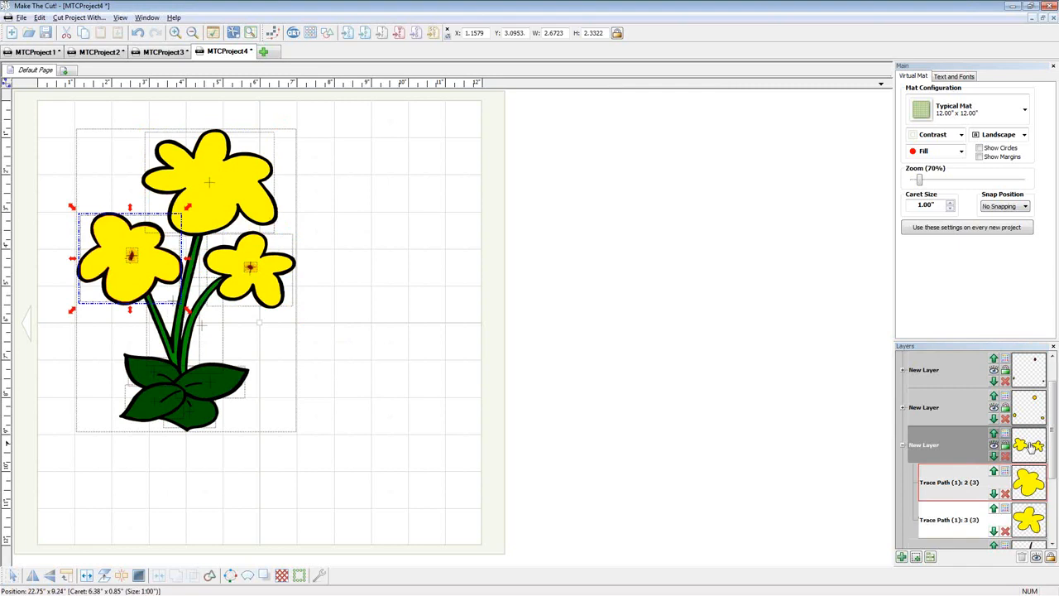
{"action": "left_click", "coordinate": [1032, 445]}
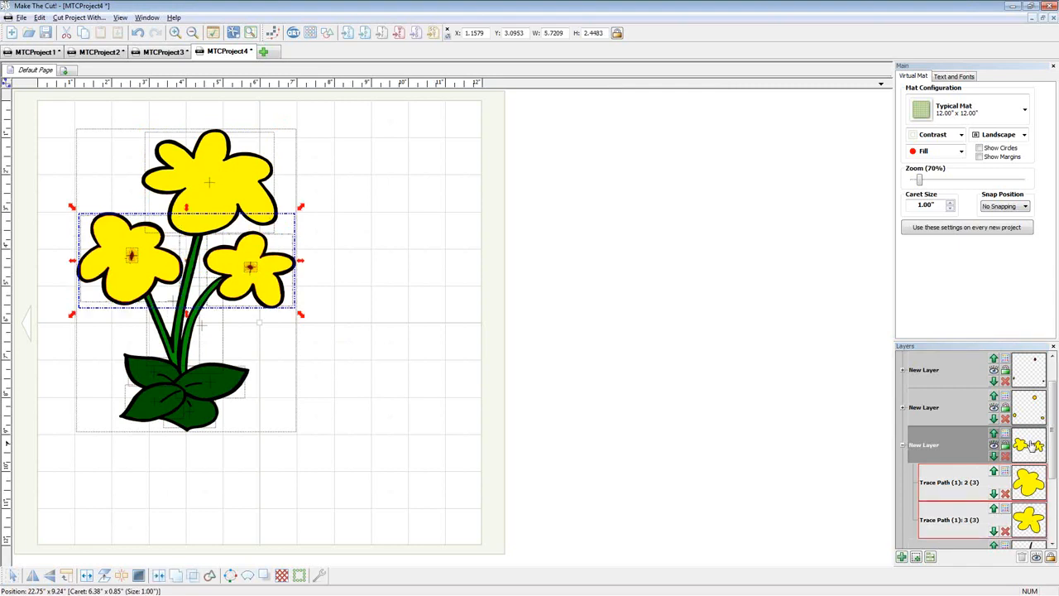
{"action": "left_click", "coordinate": [1030, 484]}
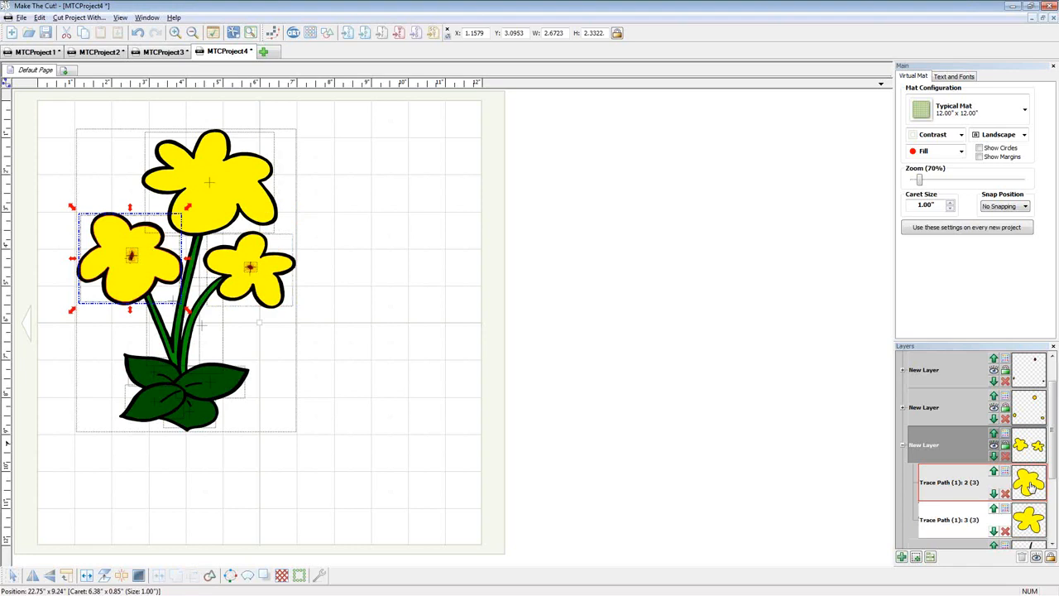
{"action": "left_click", "coordinate": [1033, 526]}
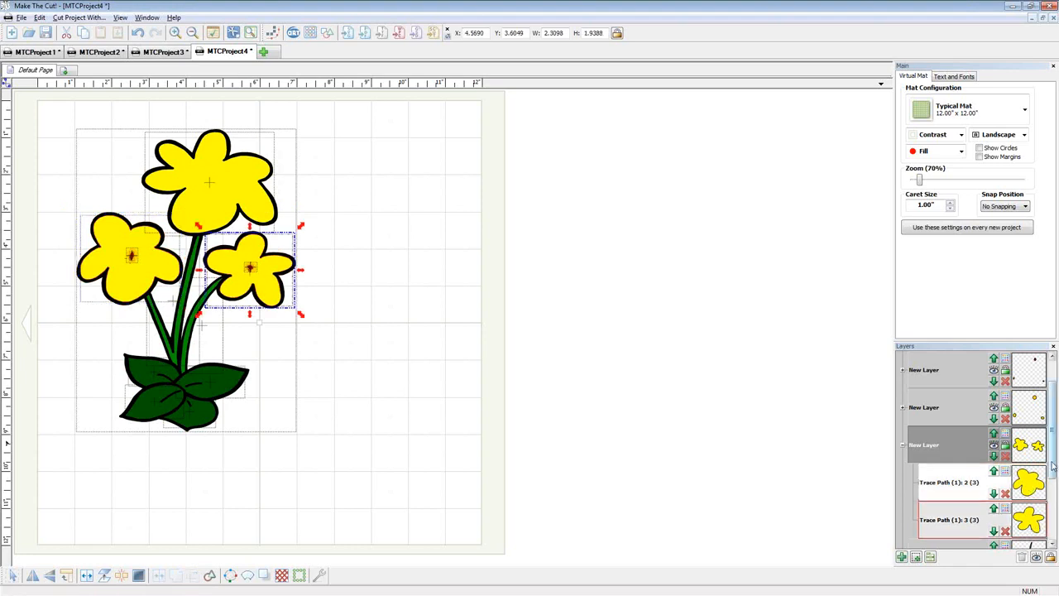
{"action": "scroll", "coordinate": [1040, 401], "scroll_direction": "up", "scroll_amount": 1}
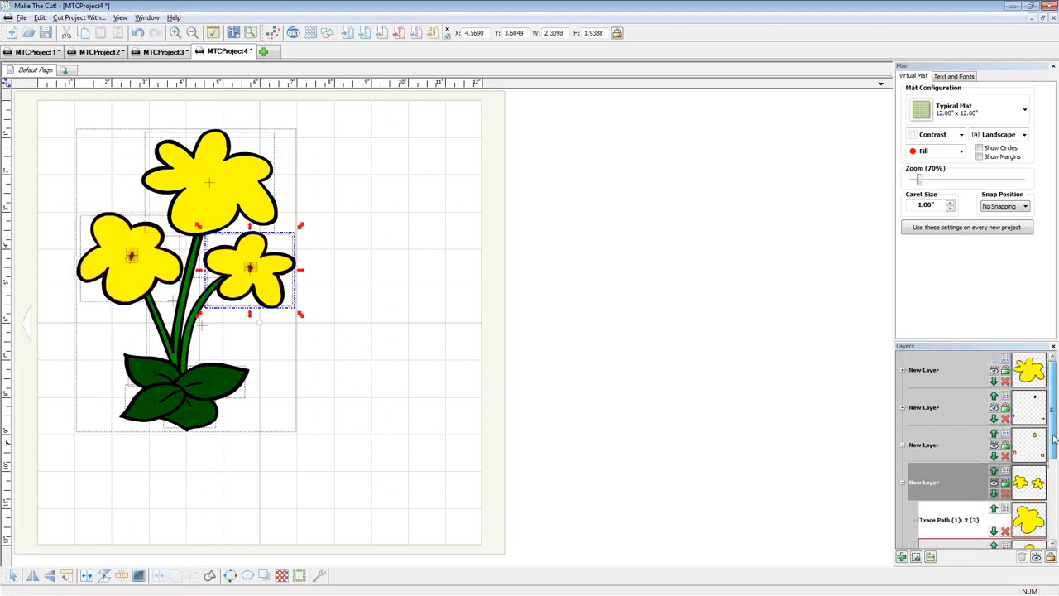
Select the uppermost flower's petals through their layer's thumbnail and deselect them, repeating the selection once.
{"action": "left_click", "coordinate": [1031, 374]}
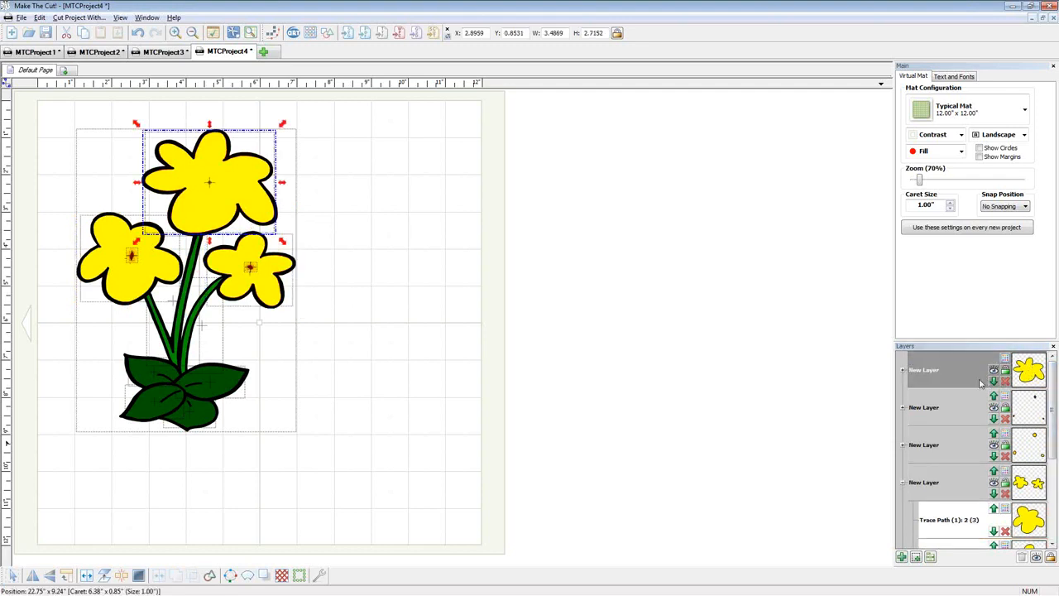
{"action": "left_click", "coordinate": [766, 382]}
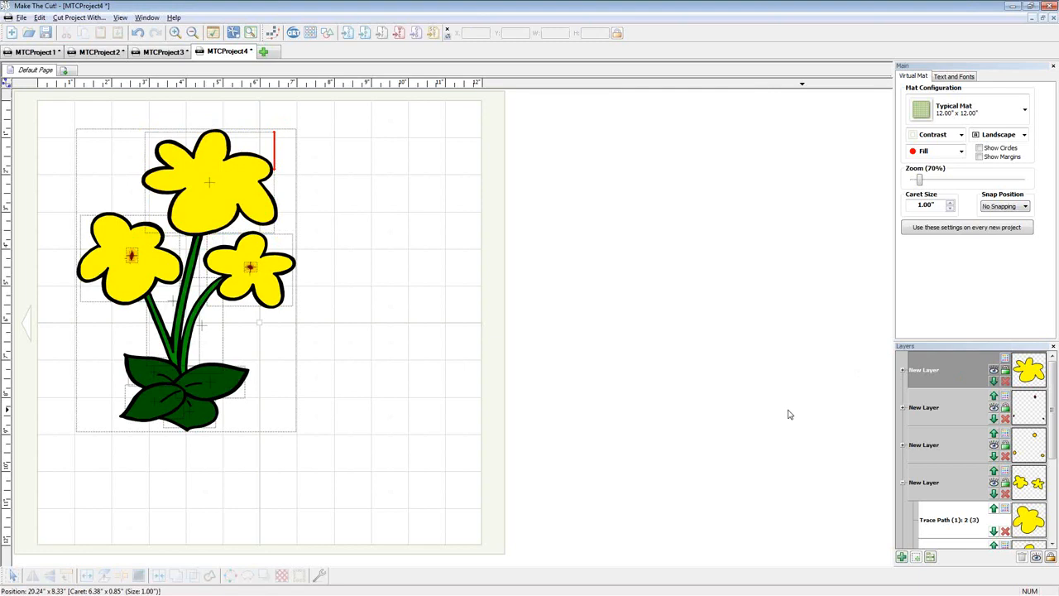
{"action": "left_click", "coordinate": [1028, 377]}
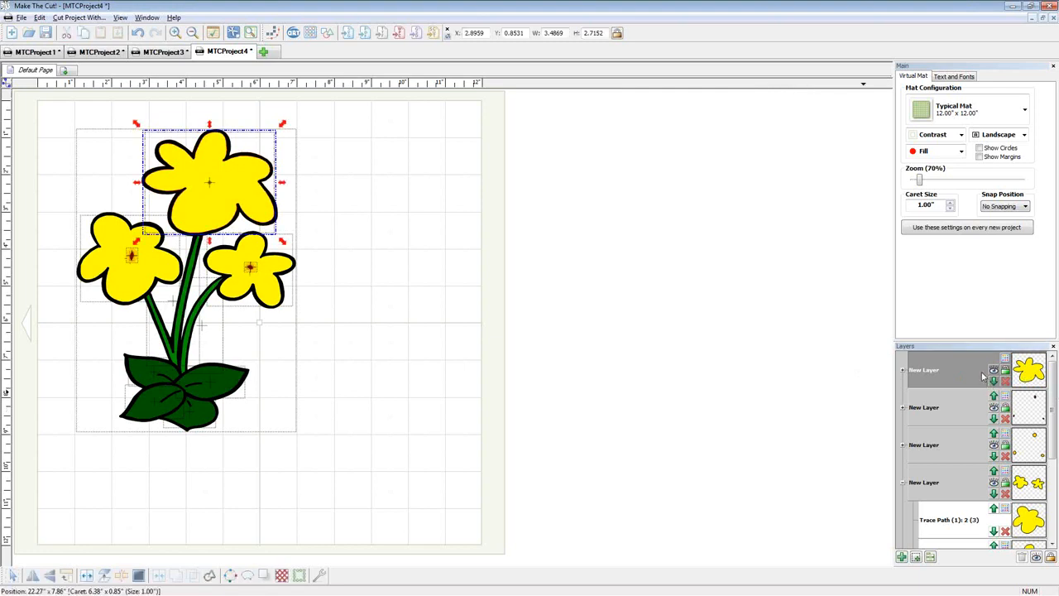
{"action": "left_click", "coordinate": [836, 359]}
Undo the layer changes until all three yellow petal shapes share one layer again.
{"action": "key", "text": "ctrl+z"}
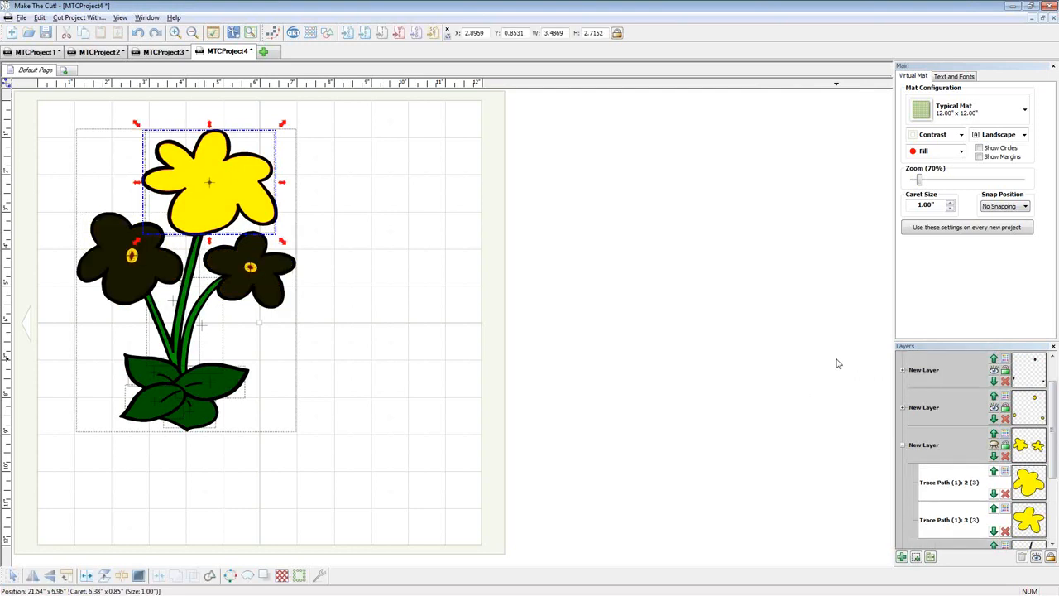
{"action": "key", "text": "ctrl+z"}
{"action": "key", "text": "ctrl+z"}
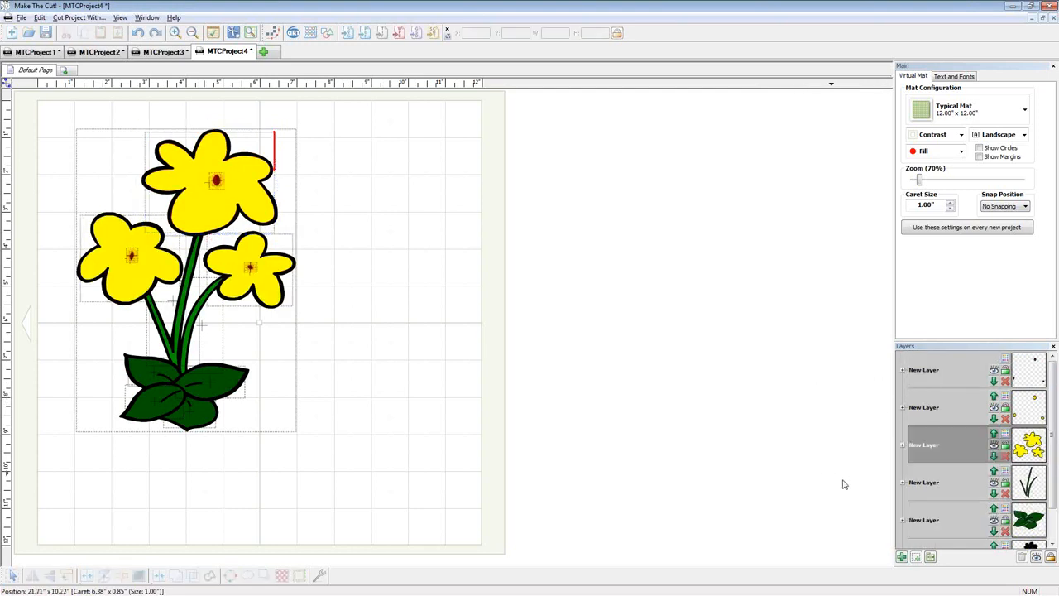
Select the yellow petals' layer and the orange flower centers' layer, and move the centers away from the flowers to separate spots.
{"action": "left_click", "coordinate": [1027, 448]}
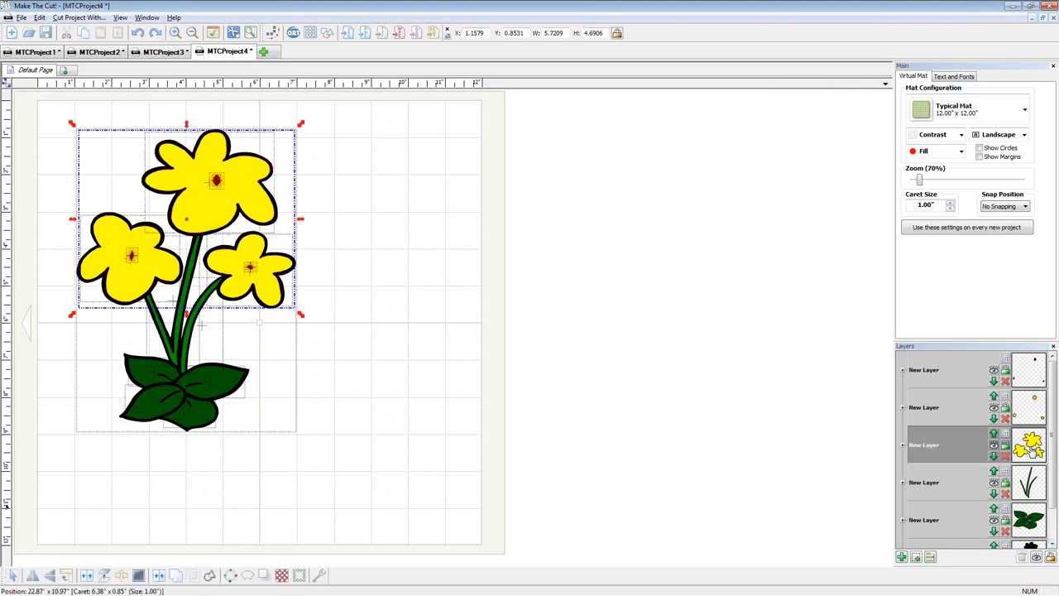
{"action": "left_click", "coordinate": [1026, 407]}
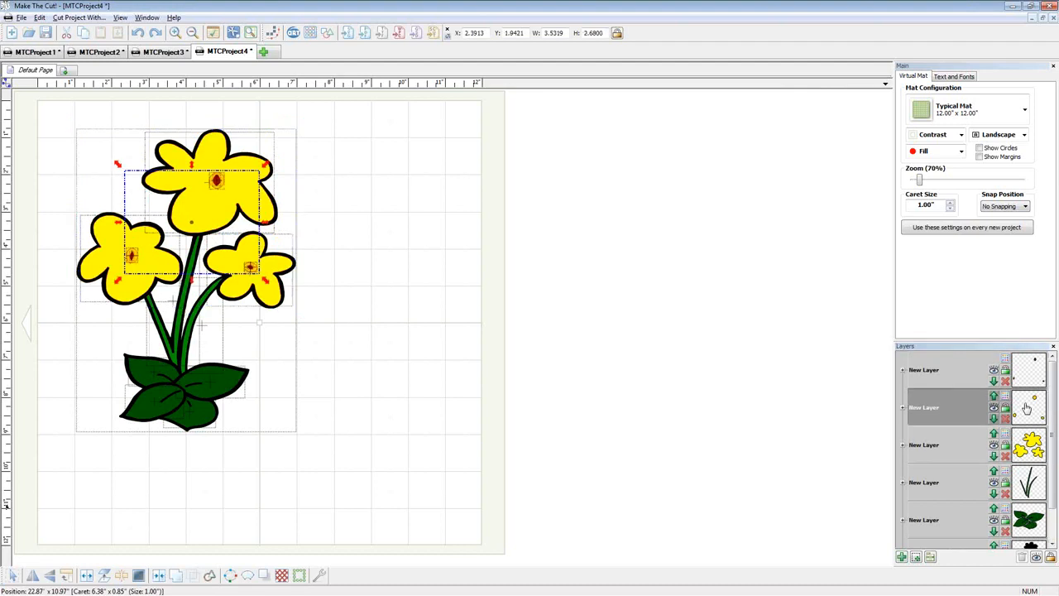
{"action": "left_click_drag", "start_coordinate": [222, 189], "coordinate": [442, 217]}
{"action": "left_click", "coordinate": [433, 425]}
{"action": "left_click_drag", "start_coordinate": [481, 284], "coordinate": [498, 361]}
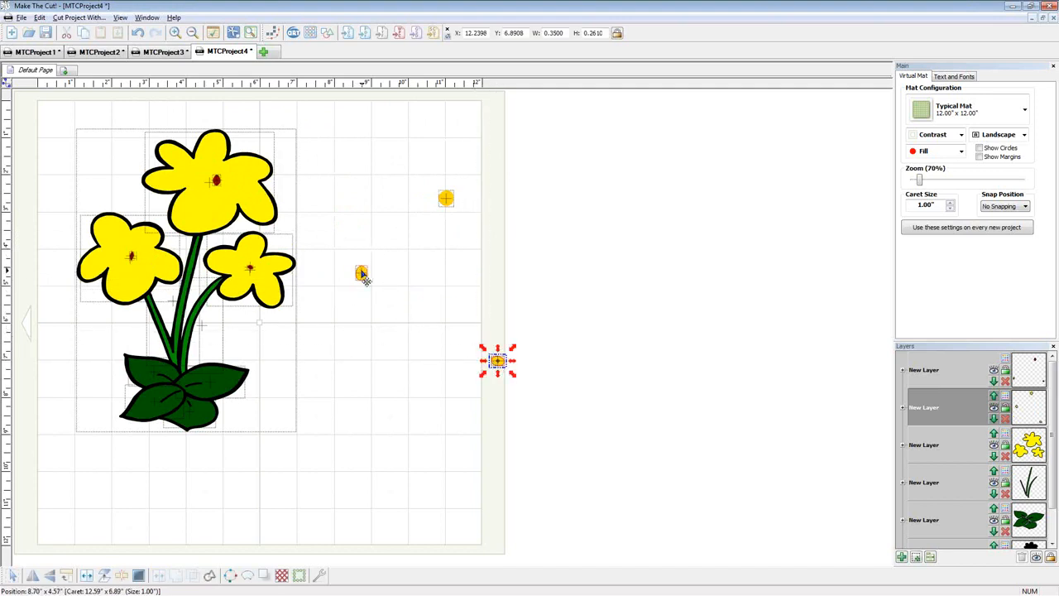
{"action": "left_click_drag", "start_coordinate": [361, 273], "coordinate": [324, 294]}
Undo the moves of the orange flower centers.
{"action": "key", "text": "ctrl+z"}
{"action": "key", "text": "ctrl+z"}
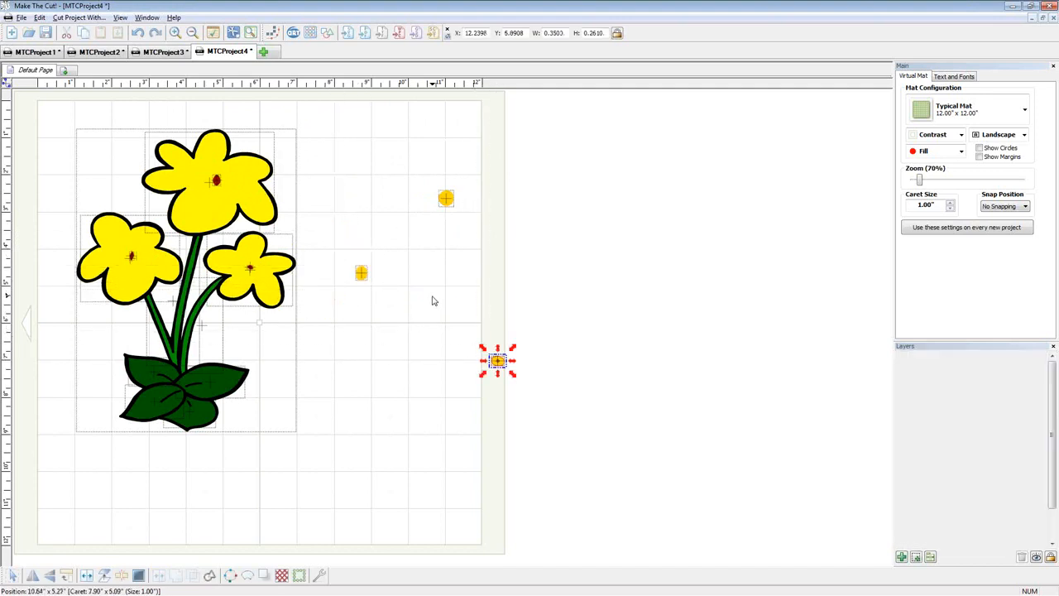
{"action": "key", "text": "ctrl+z"}
{"action": "key", "text": "ctrl+z"}
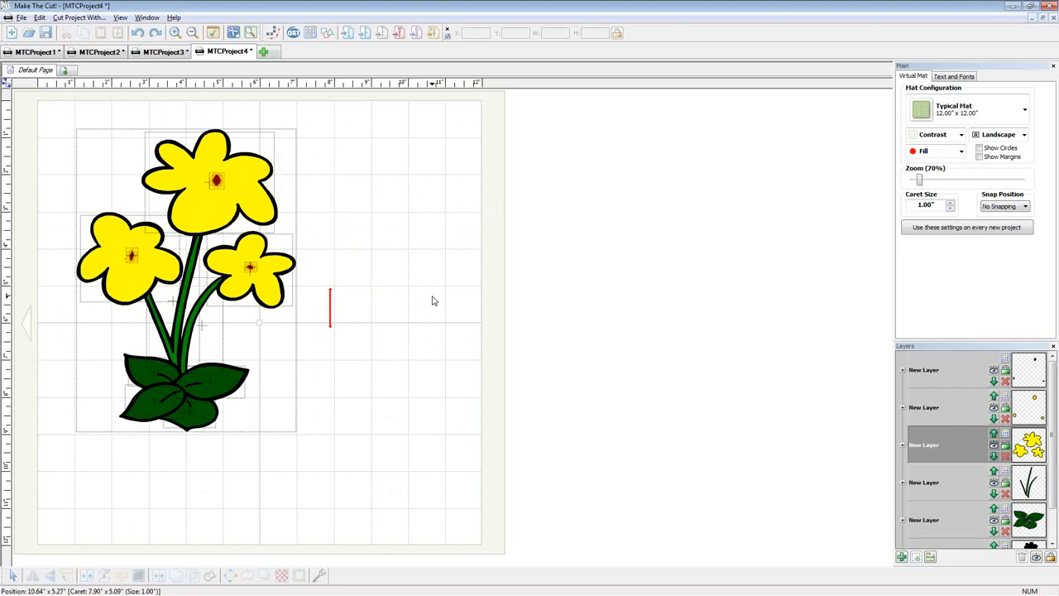
Expand the yellow petals' layer, move the uppermost flower's petals up into the flower centers' layer, and undo the move.
{"action": "left_click", "coordinate": [902, 447]}
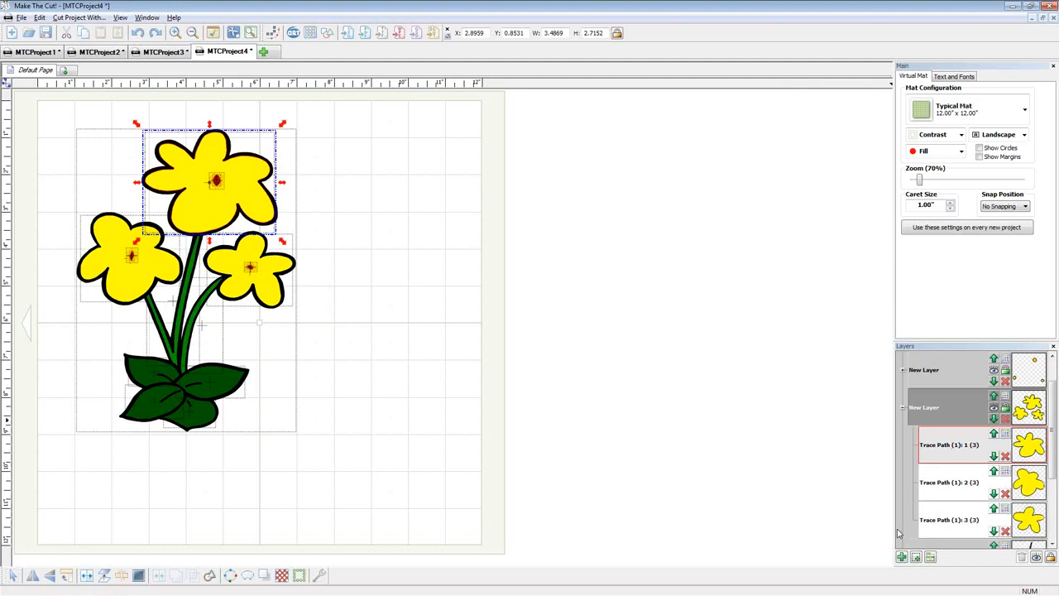
{"action": "left_click", "coordinate": [903, 408]}
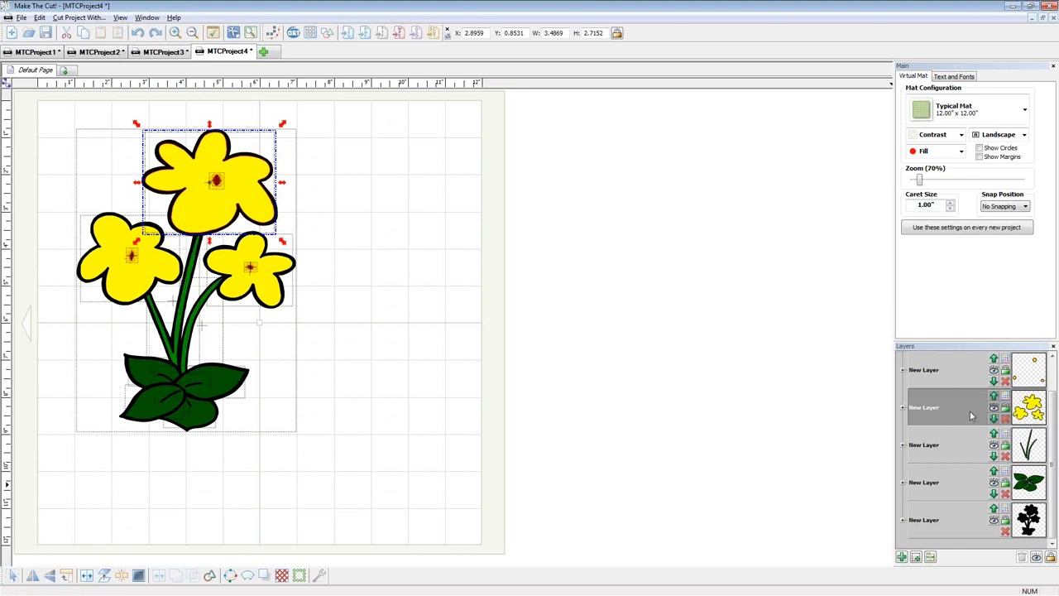
{"action": "left_click", "coordinate": [903, 408]}
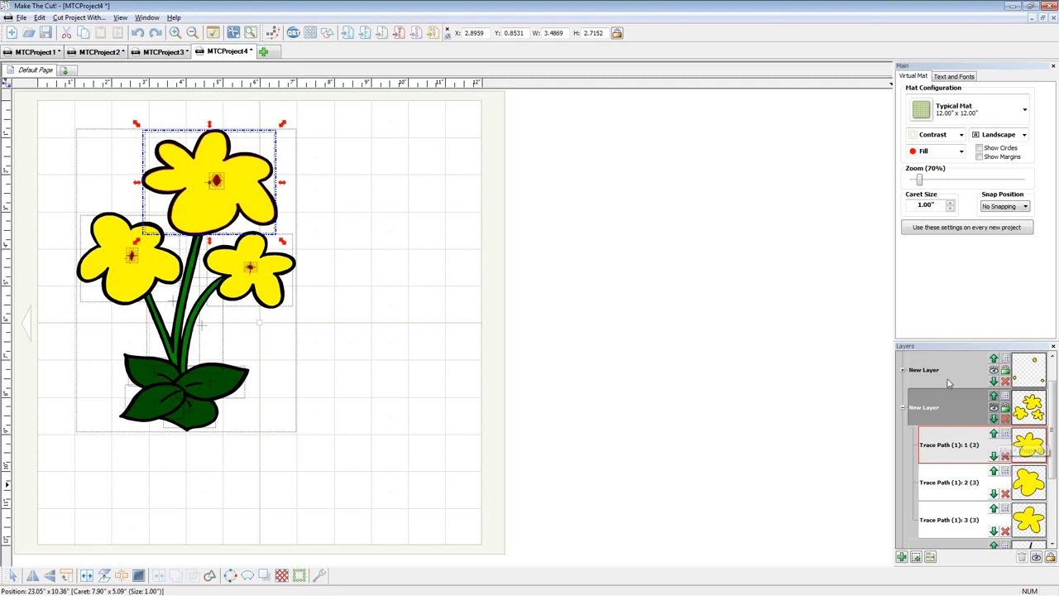
{"action": "left_click", "coordinate": [994, 437]}
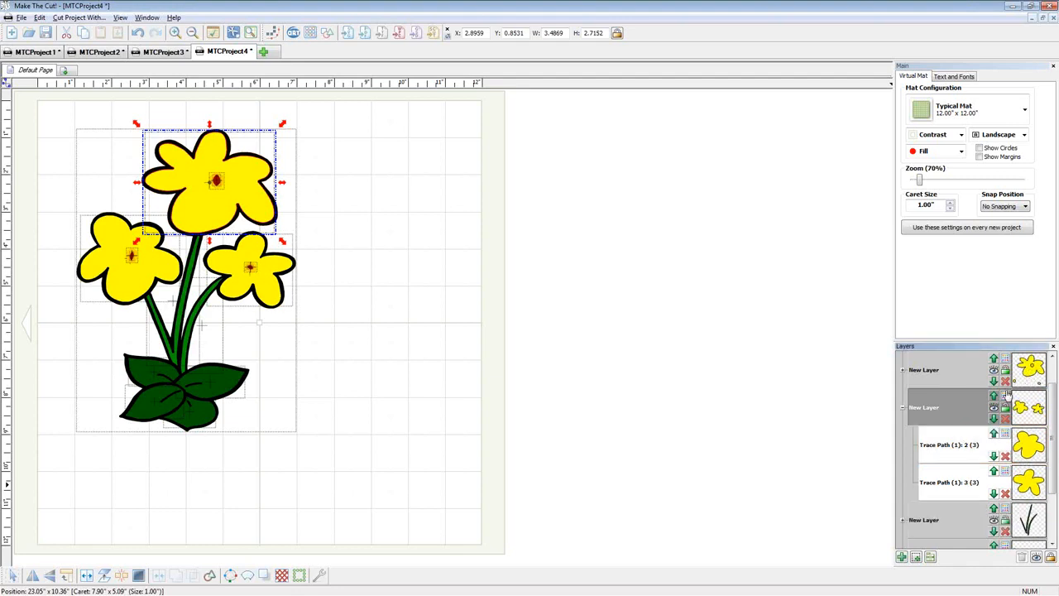
{"action": "left_click", "coordinate": [330, 306]}
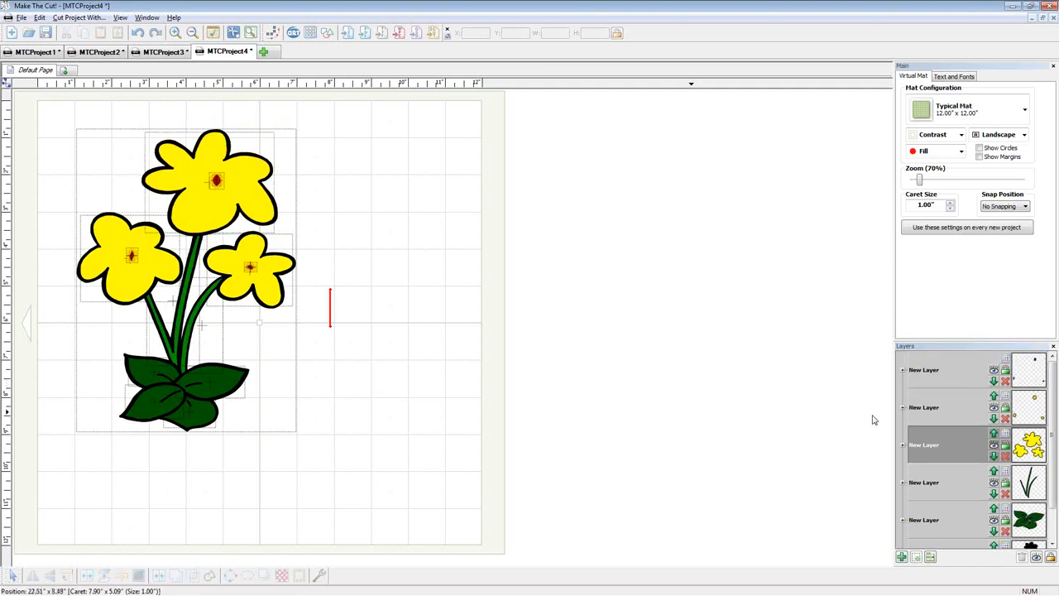
Move the right-hand flower's petals down from the expanded yellow layer into the stems' layer, and undo the move.
{"action": "left_click", "coordinate": [904, 446]}
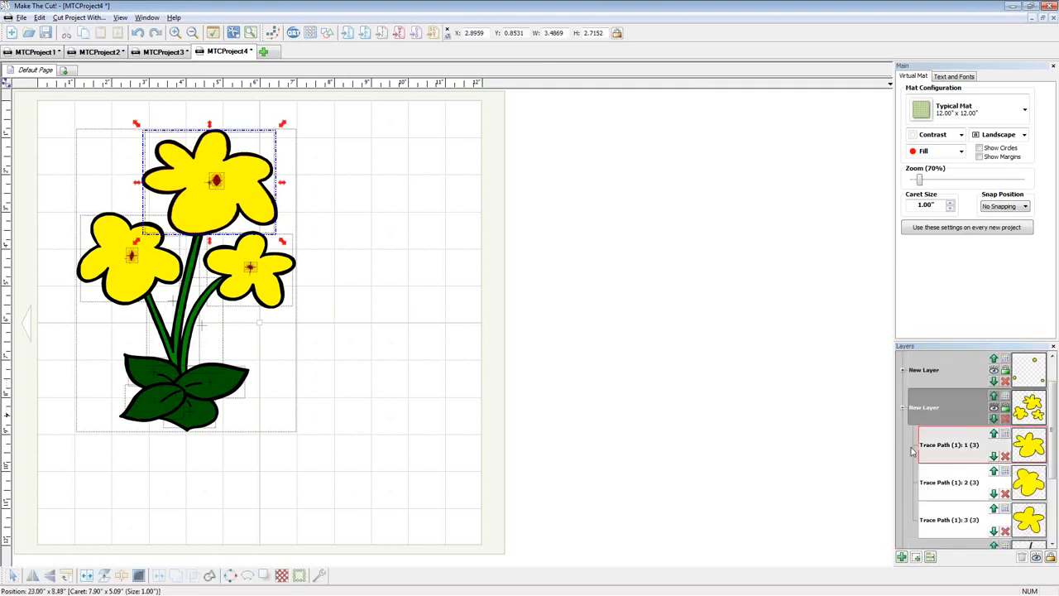
{"action": "scroll", "coordinate": [1051, 444], "scroll_direction": "down", "scroll_amount": 2}
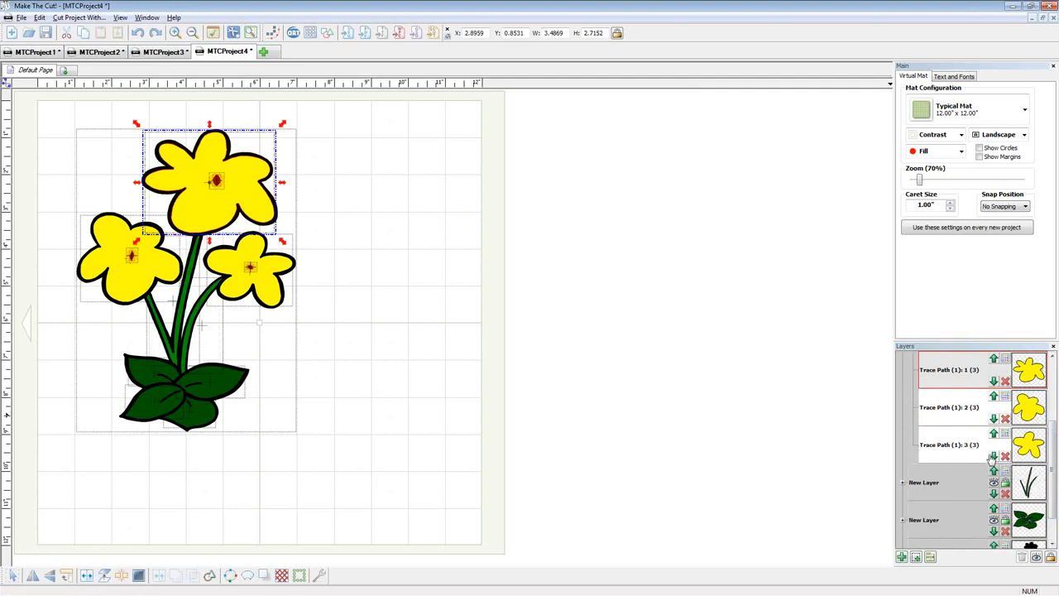
{"action": "left_click", "coordinate": [994, 455]}
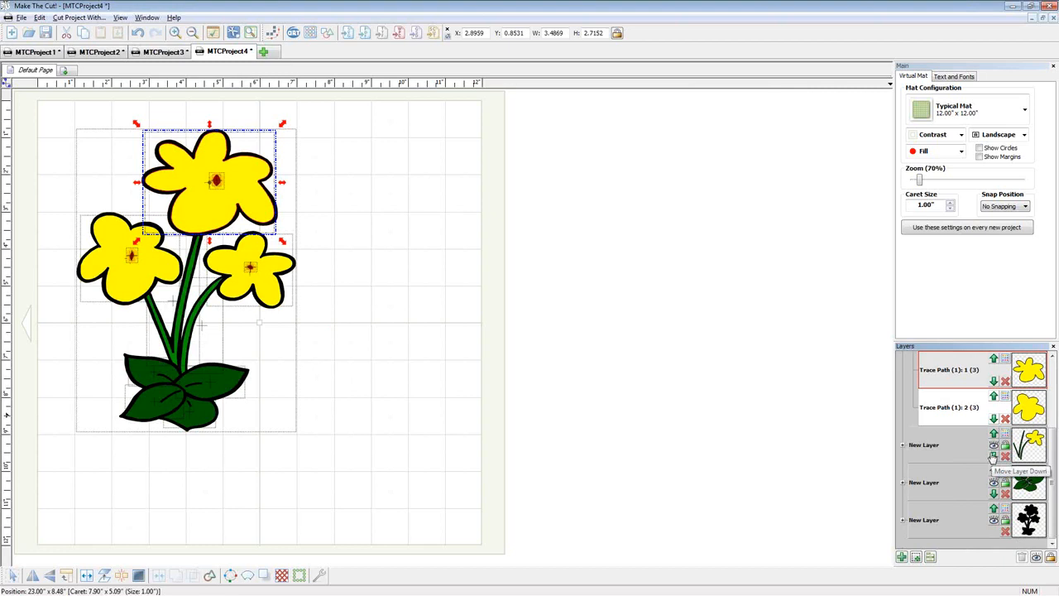
{"action": "left_click", "coordinate": [778, 444]}
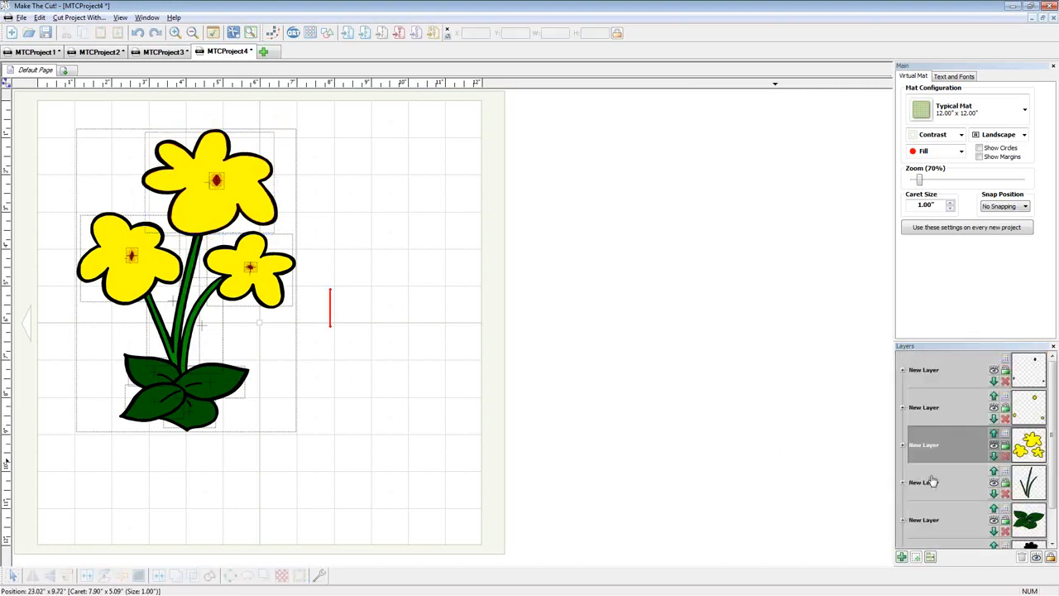
Expand the yellow petals' layer and recolor only the uppermost flower's petals dark red.
{"action": "left_click", "coordinate": [903, 445]}
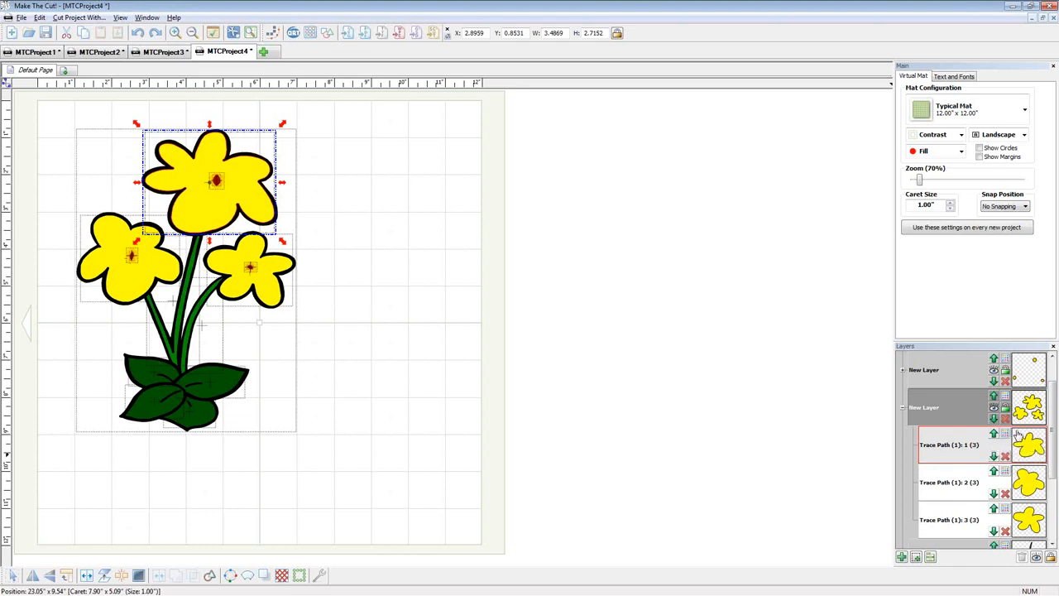
{"action": "left_click", "coordinate": [1005, 436]}
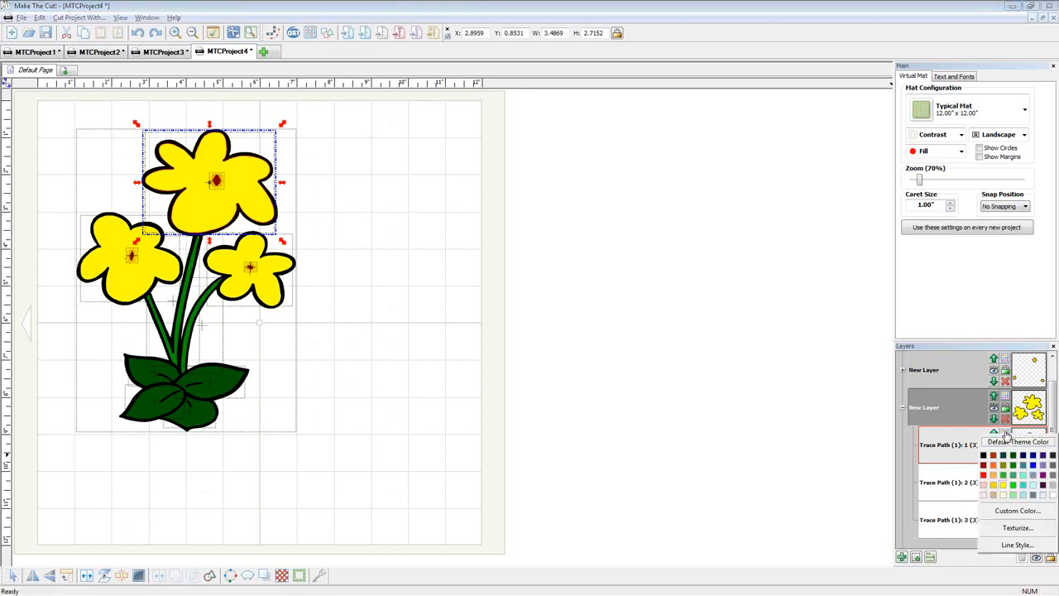
{"action": "left_click", "coordinate": [993, 455]}
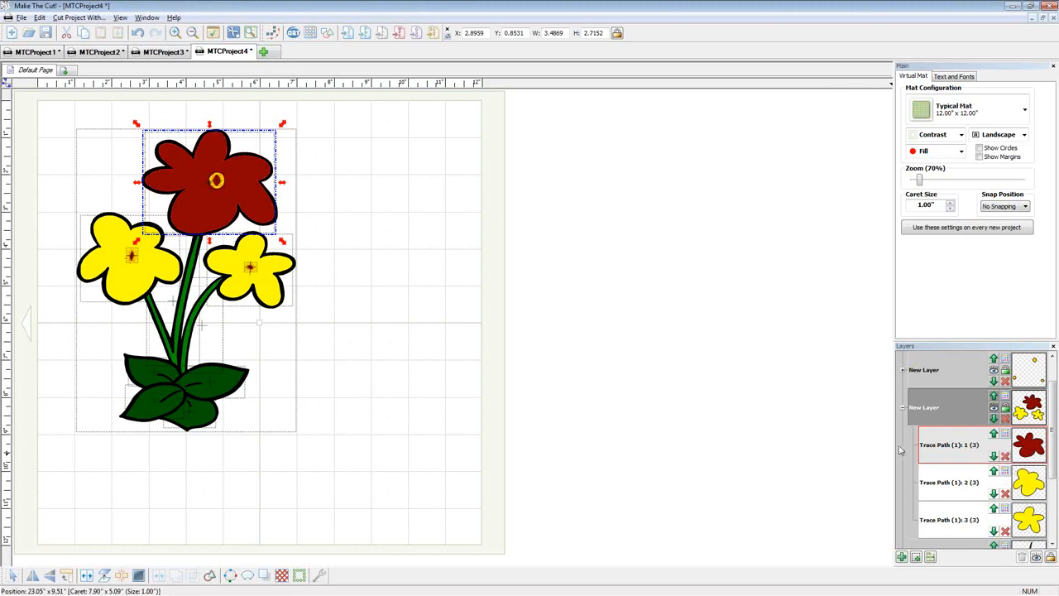
Recolor the right-hand flower's petals pink (RGB 255, 0, 128) and deselect them.
{"action": "right_click", "coordinate": [266, 287]}
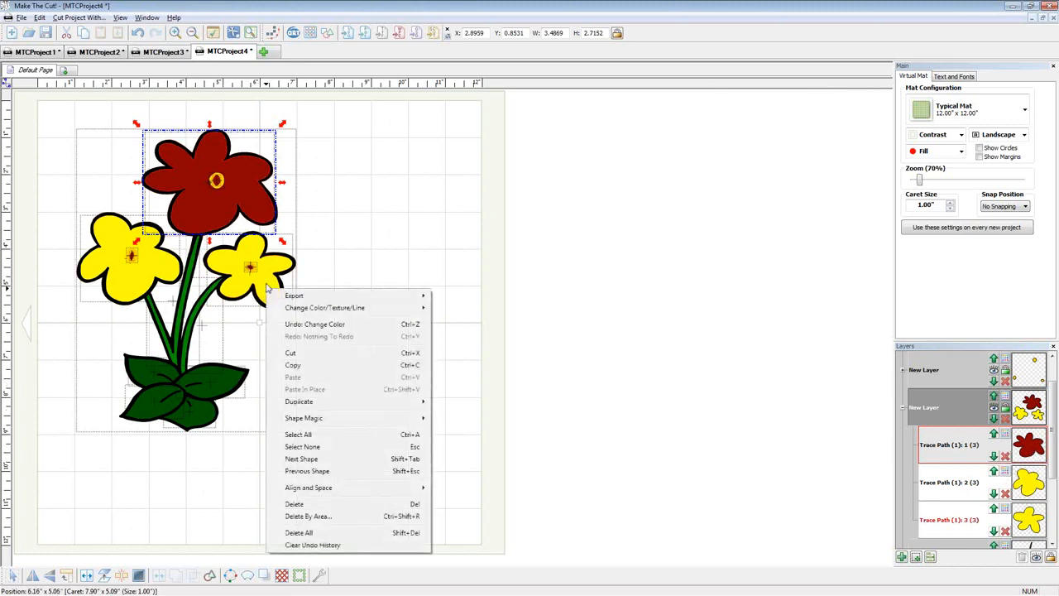
{"action": "left_click", "coordinate": [403, 260]}
{"action": "left_click", "coordinate": [270, 289]}
{"action": "right_click", "coordinate": [269, 287]}
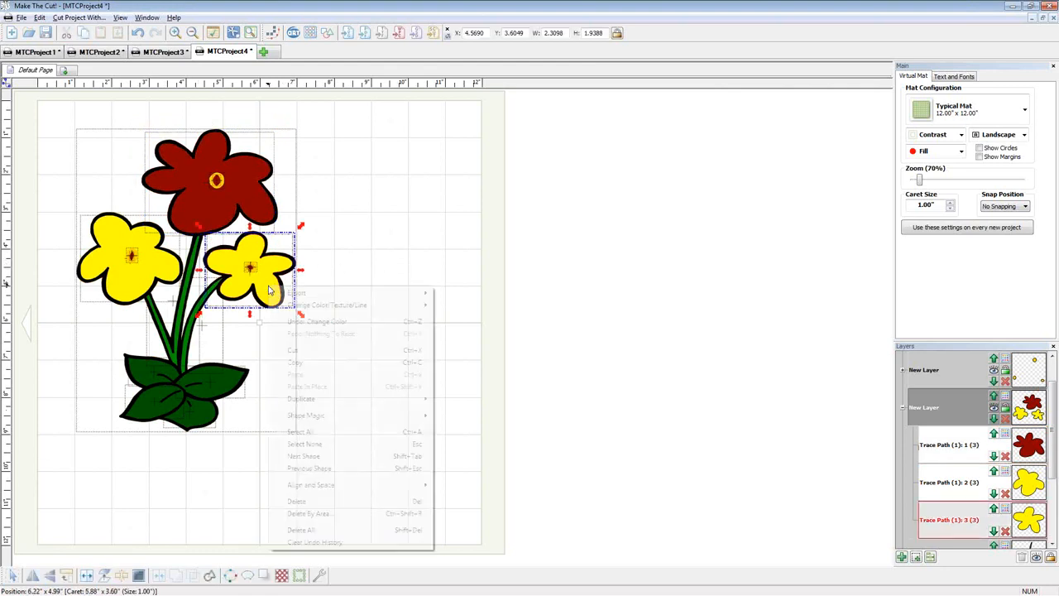
{"action": "mouse_move", "coordinate": [339, 306]}
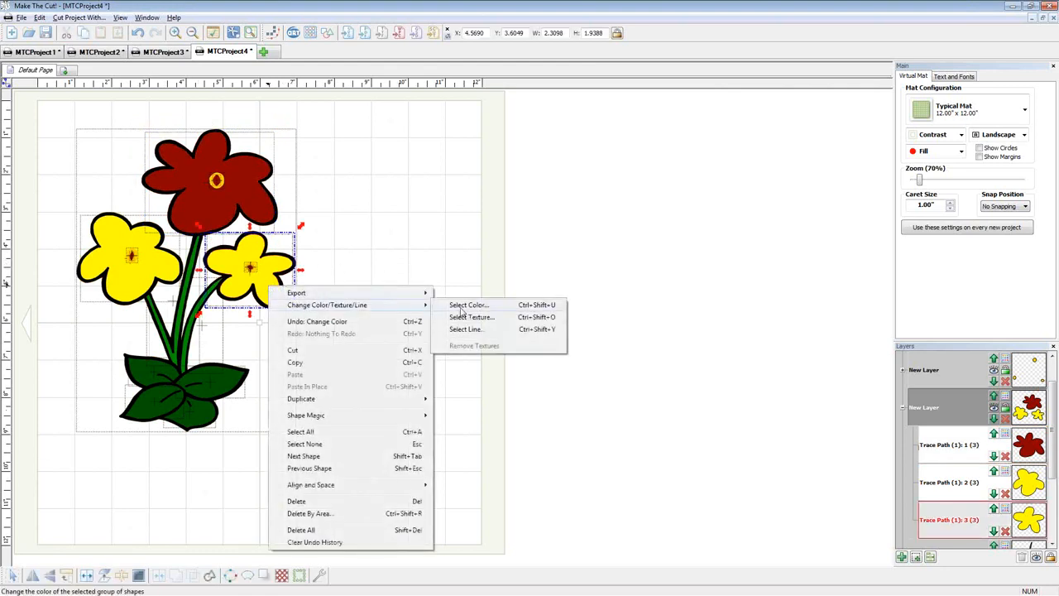
{"action": "left_click", "coordinate": [462, 306]}
{"action": "left_click", "coordinate": [517, 264]}
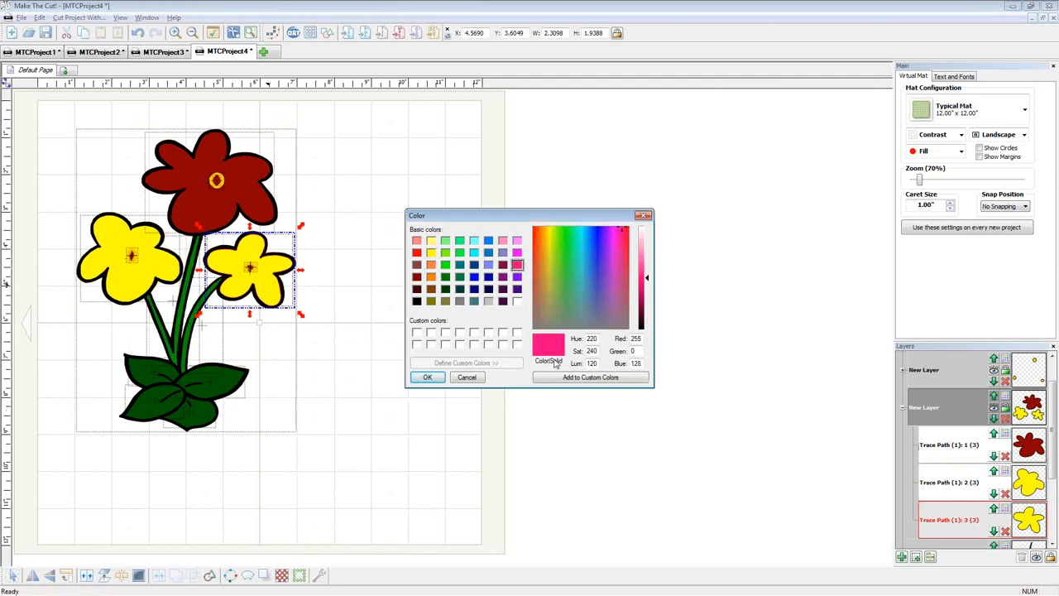
{"action": "left_click", "coordinate": [426, 378]}
{"action": "left_click", "coordinate": [352, 425]}
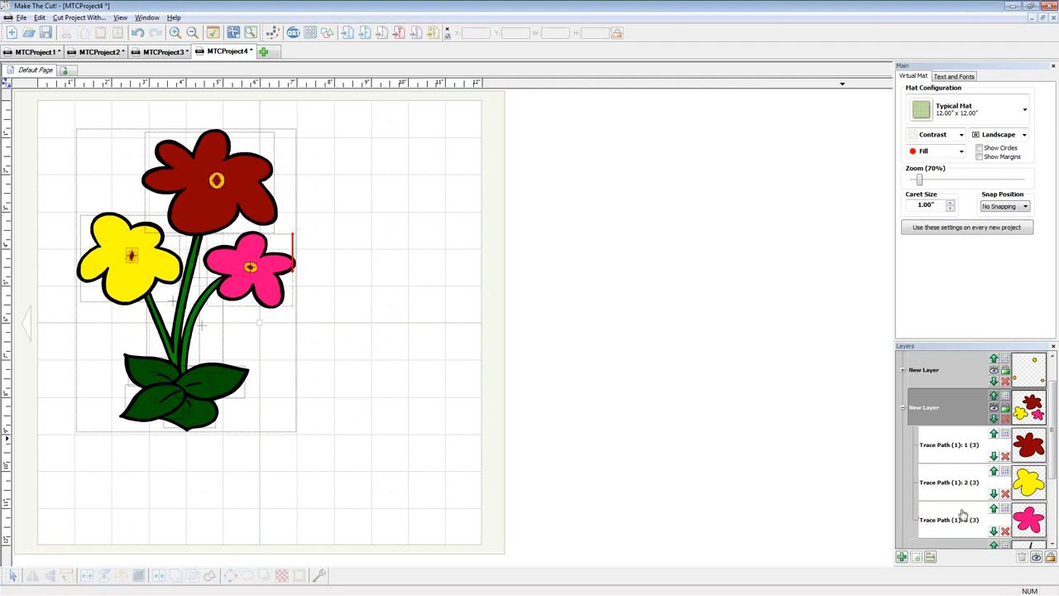
Collapse the petals' layer, expand it to show its three differently colored shapes, and collapse it again.
{"action": "left_click", "coordinate": [904, 407]}
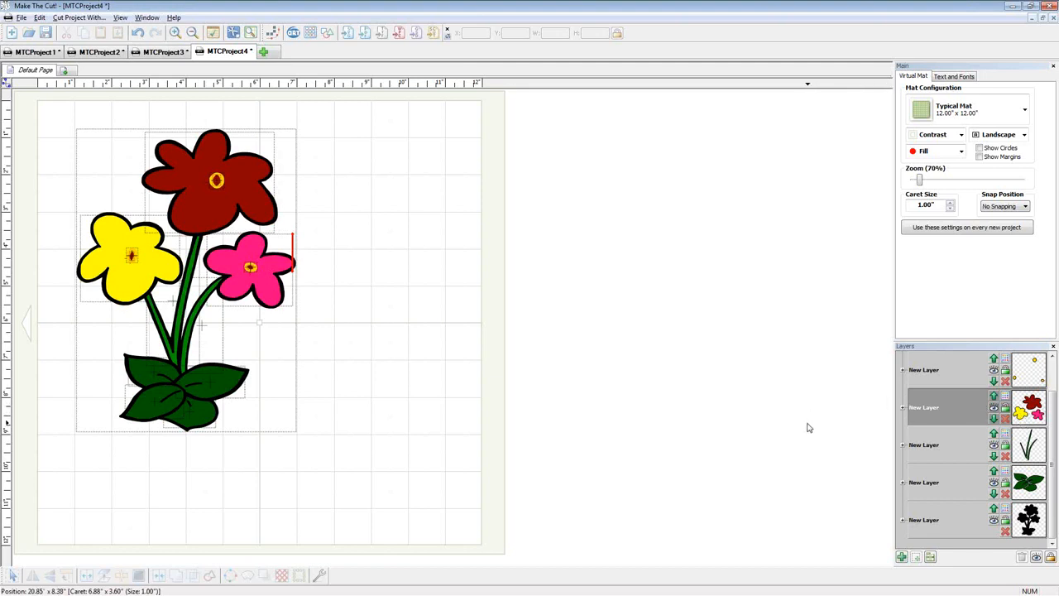
{"action": "left_click", "coordinate": [903, 407]}
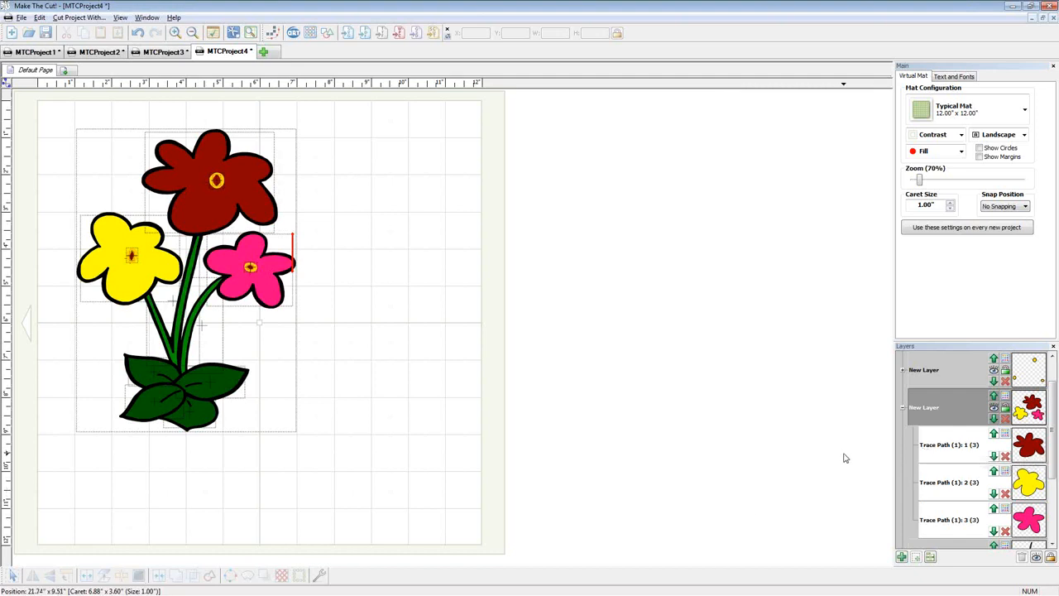
{"action": "left_click", "coordinate": [903, 407]}
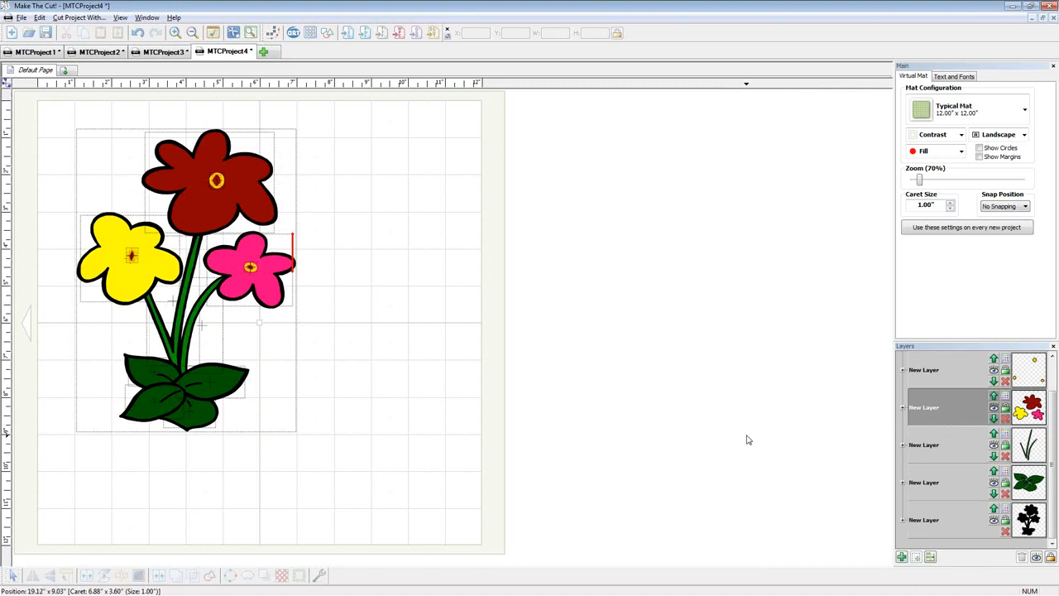